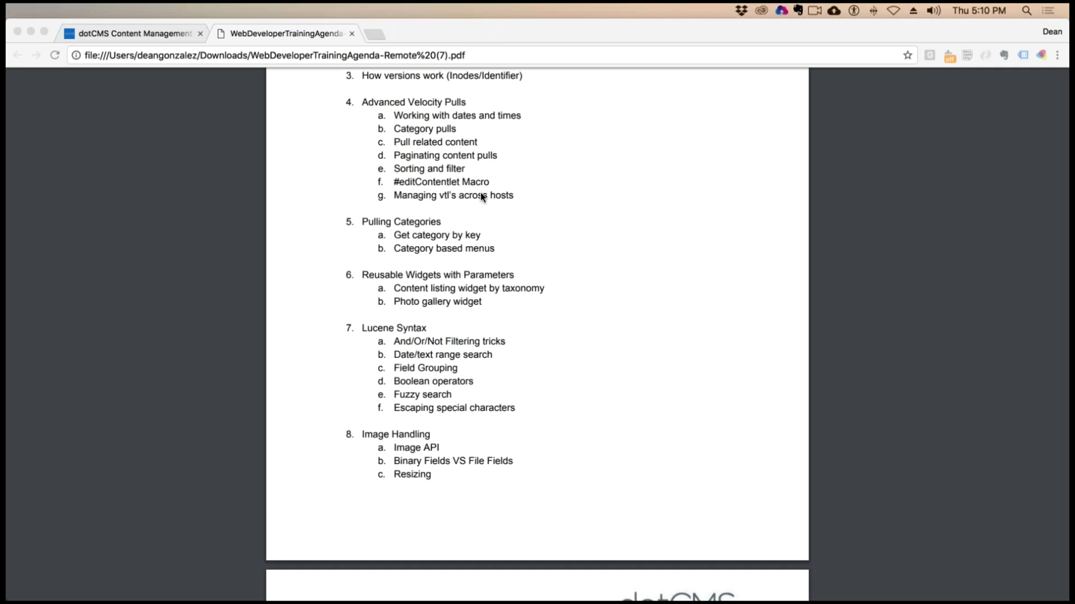
Switch from the training agenda to the dotCMS admin and open the Movies content type
scroll(536, 200, "down", 5)
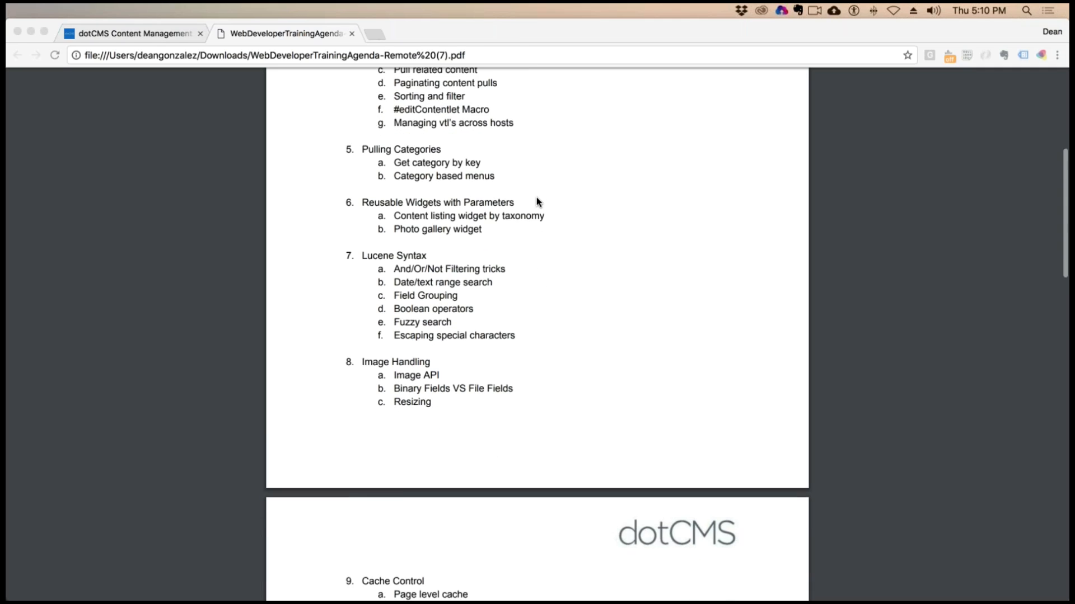
scroll(536, 199, "down", 1)
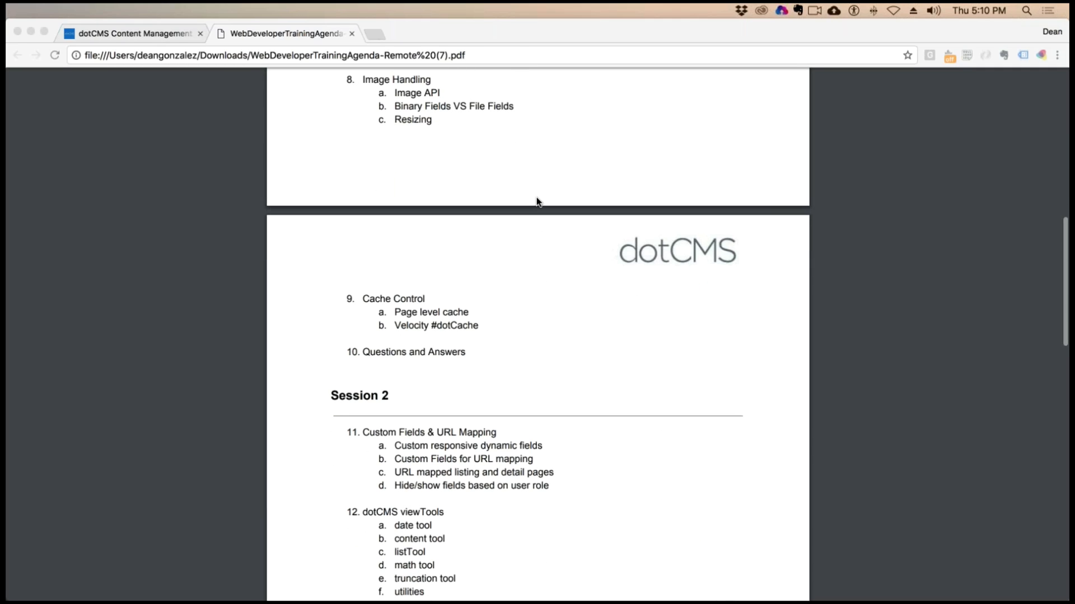
left_click(137, 33)
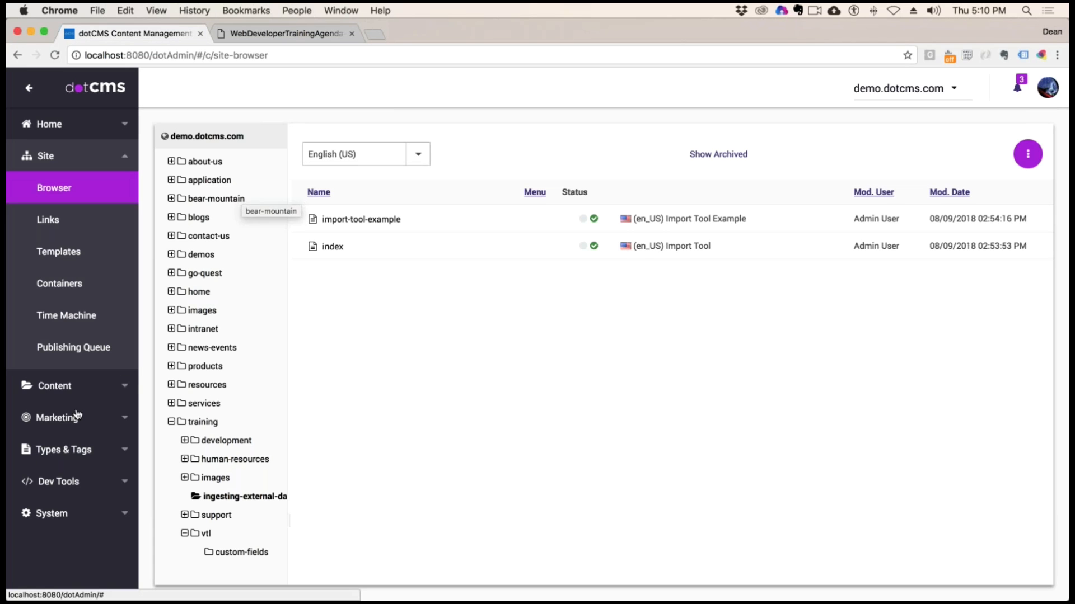
left_click(66, 451)
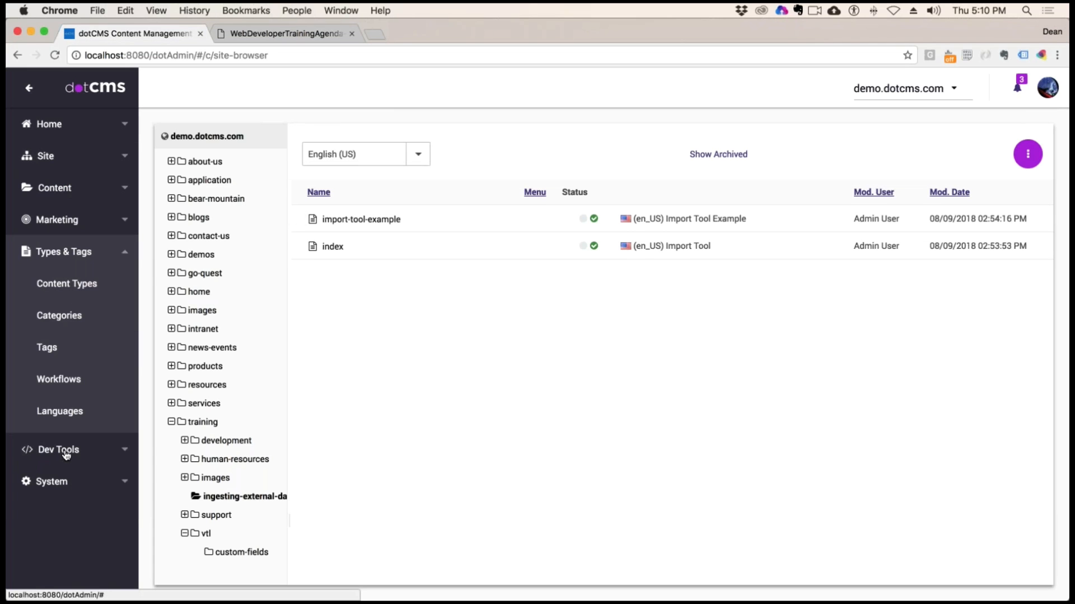
left_click(90, 287)
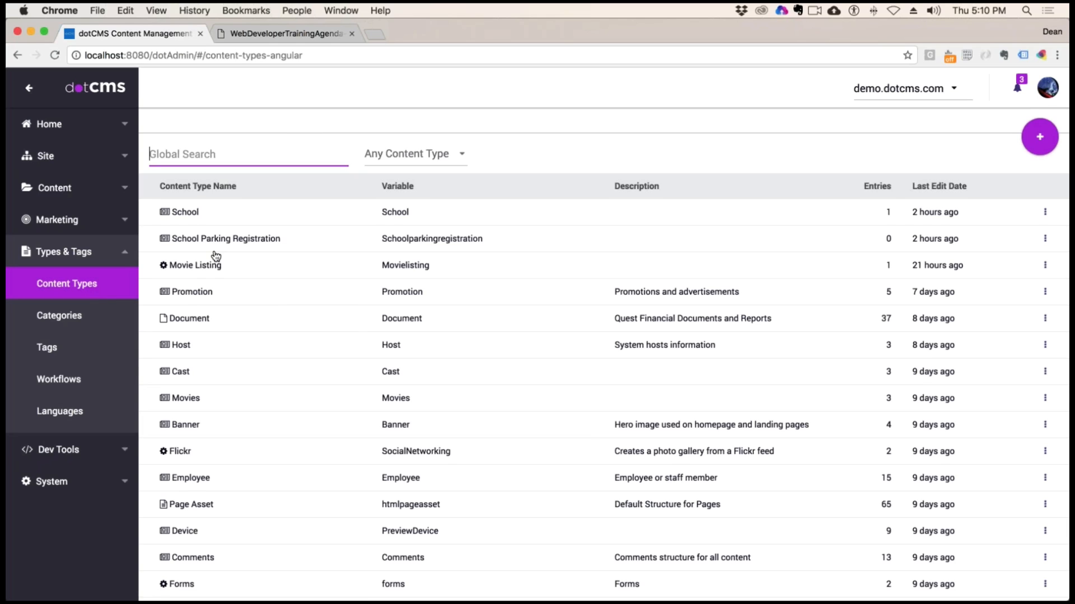
left_click(186, 399)
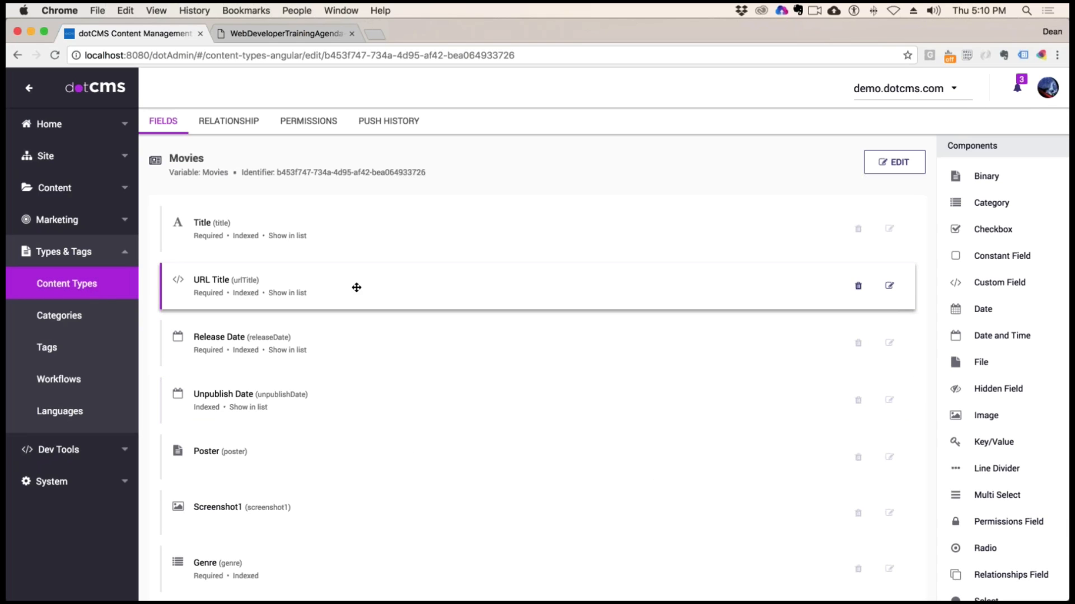
Inspect the settings of the Screenshot1 image field and the Poster binary field, closing each without changes
scroll(356, 379, "down", 3)
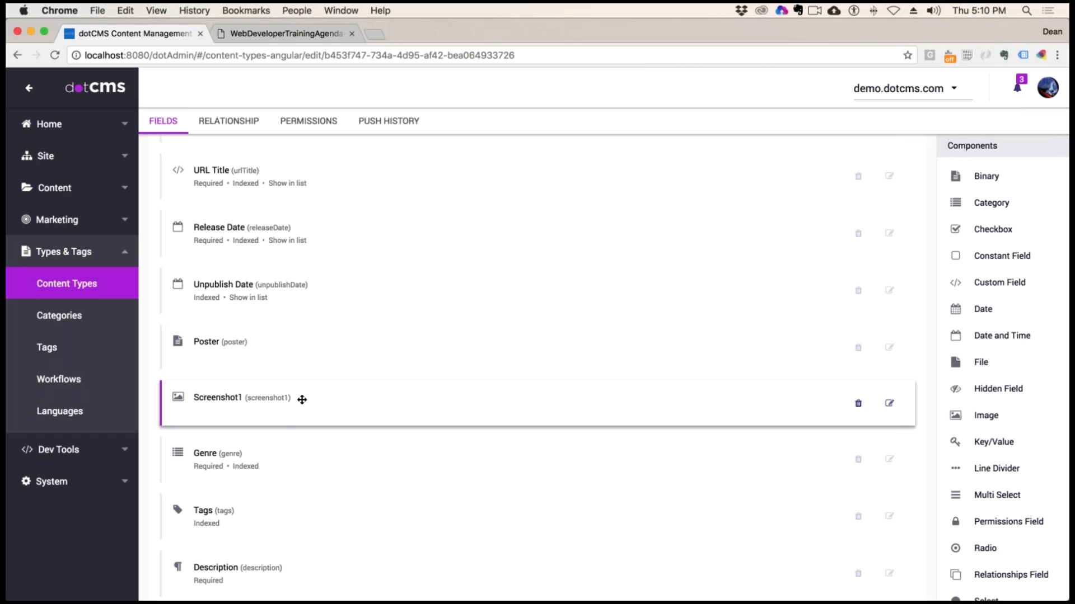
left_click(889, 403)
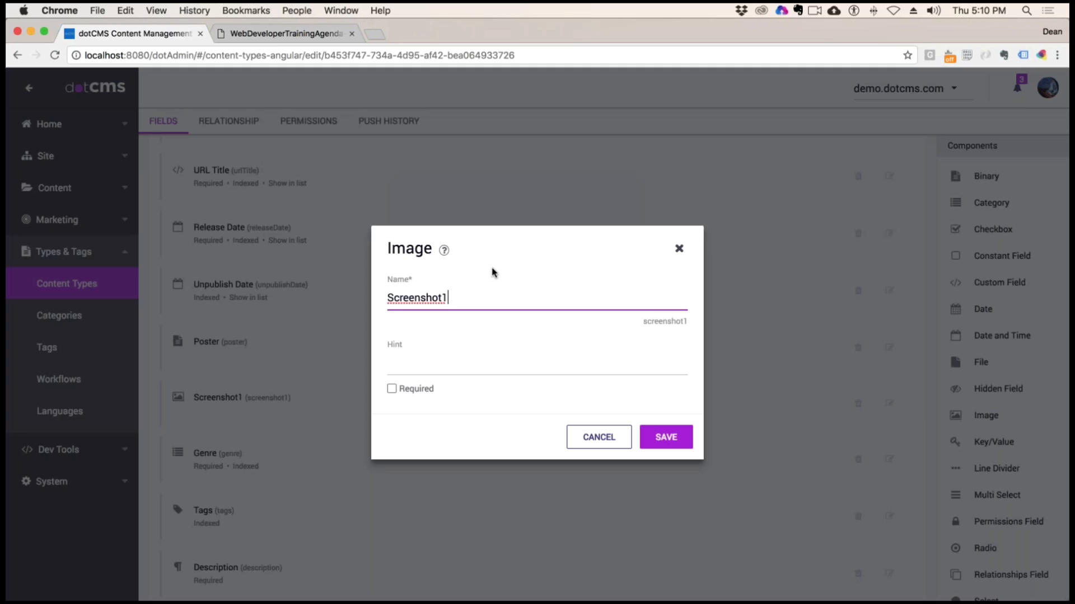
left_click(679, 249)
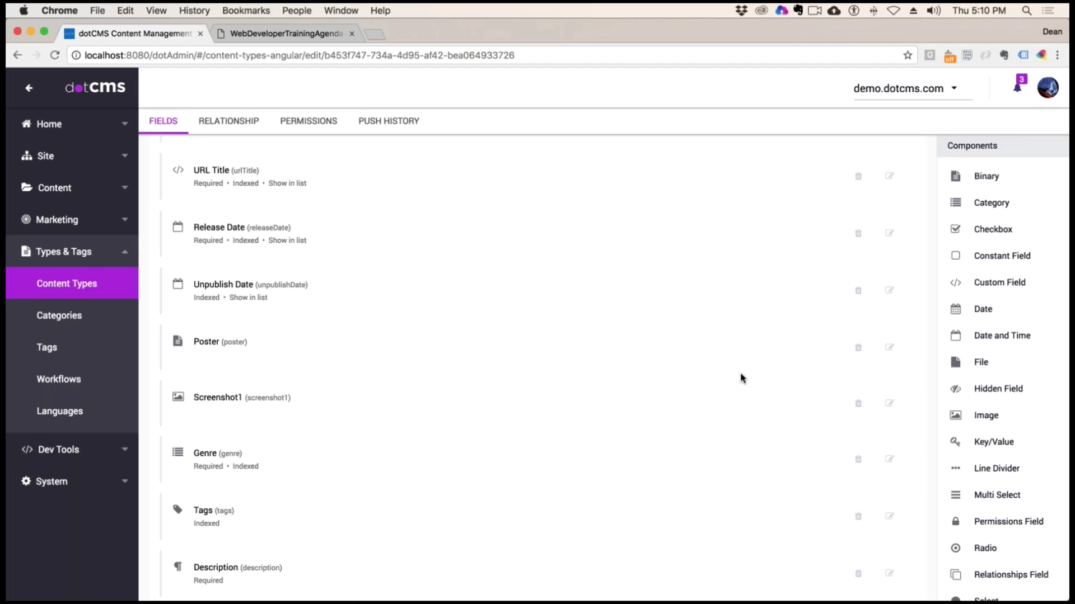
left_click(889, 347)
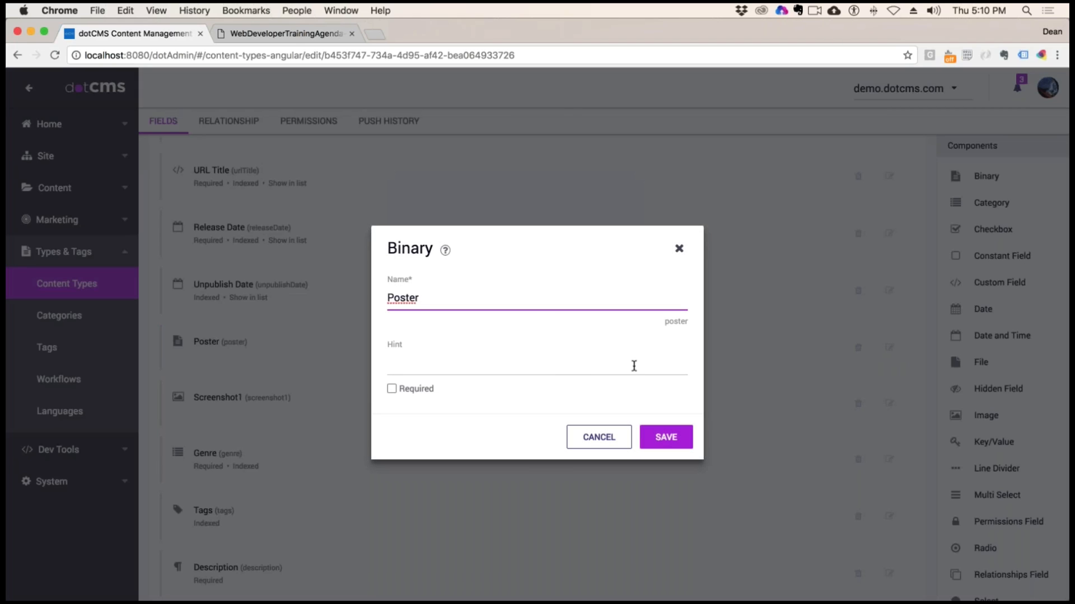
left_click(679, 248)
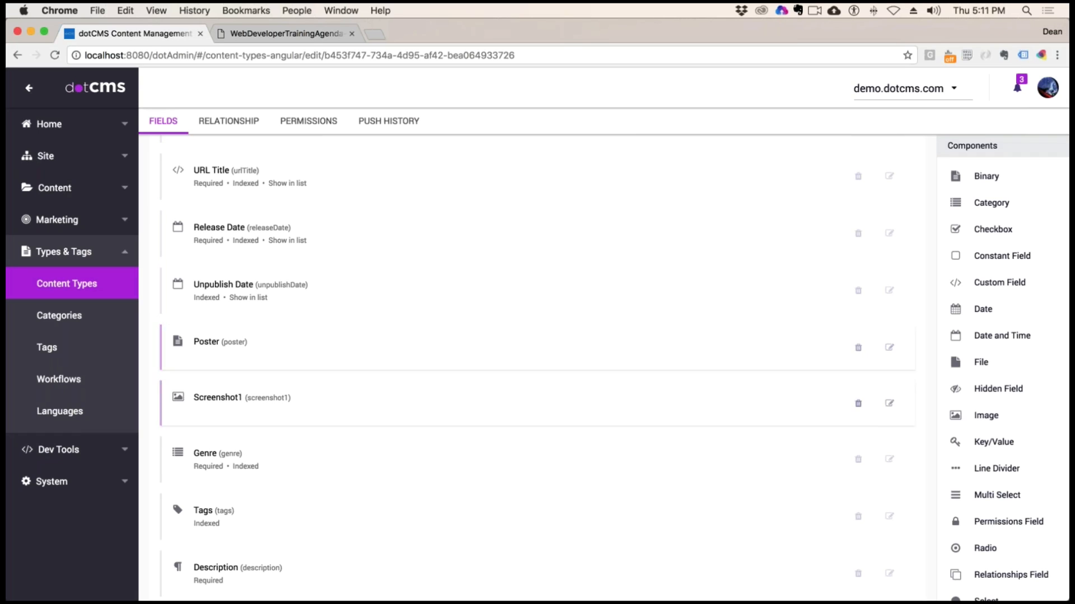
Open the dotCMS website in a new browser tab and go to its documentation's table of contents
left_click(372, 34)
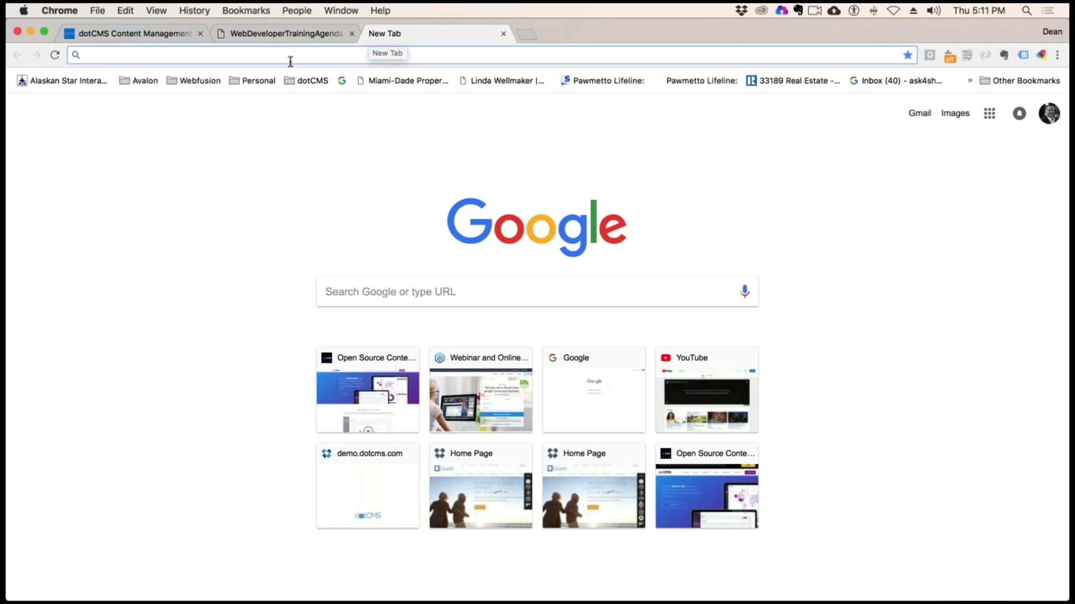
type("dotcms")
key("Return")
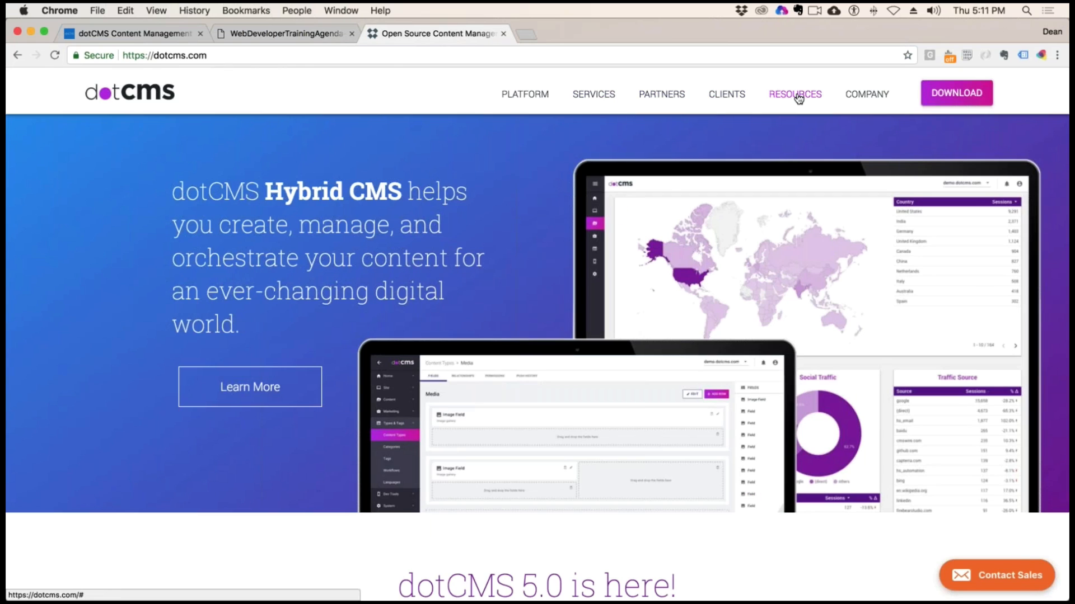
mouse_move(795, 96)
left_click(809, 132)
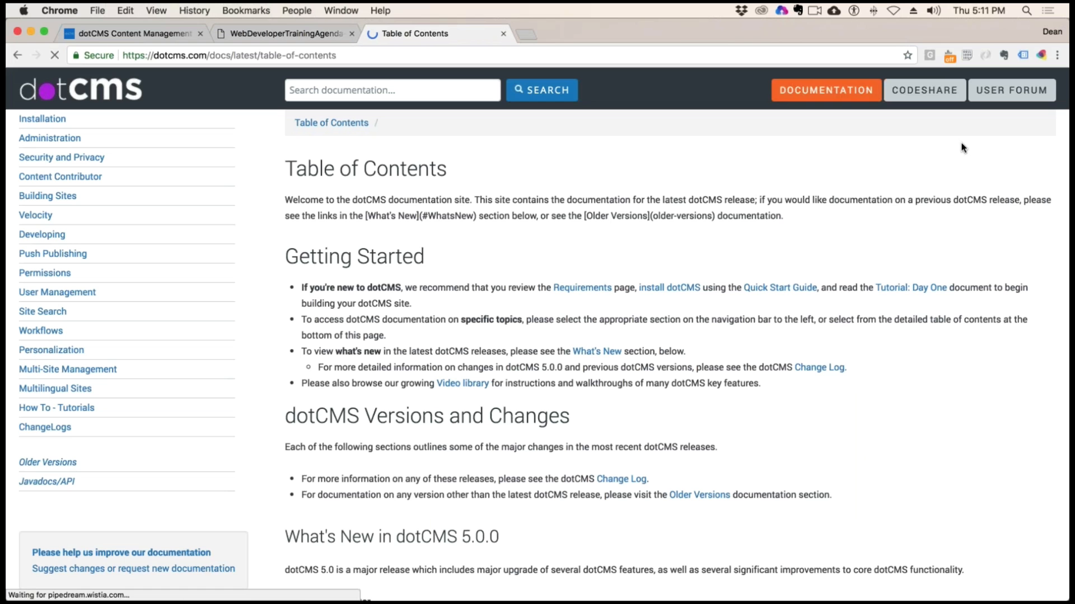
Search the documentation for "image resize" and open the Image Resizing and Processing article
left_click(289, 91)
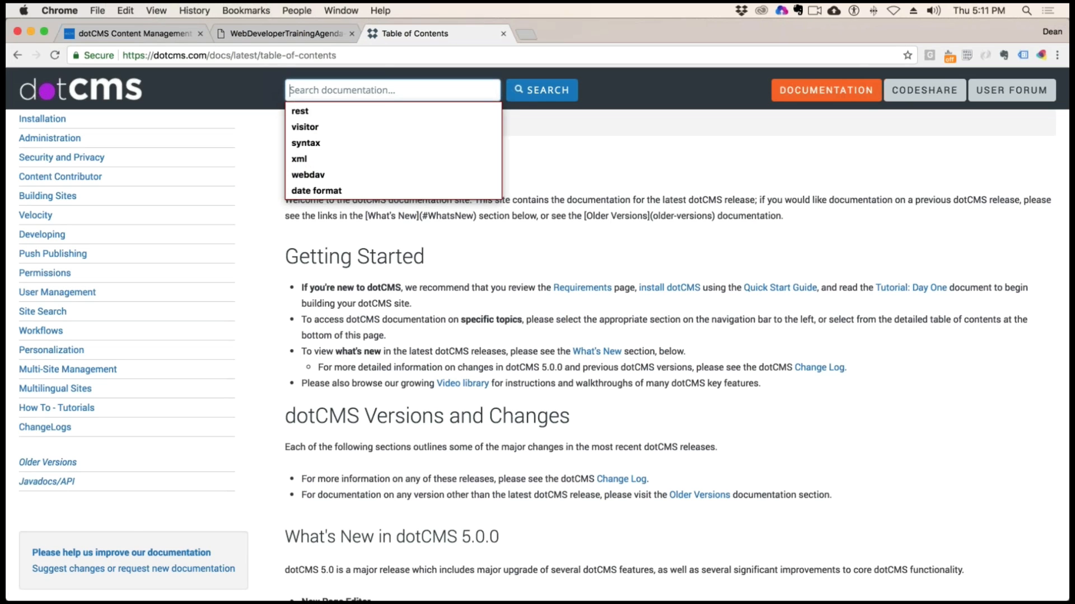
type("image")
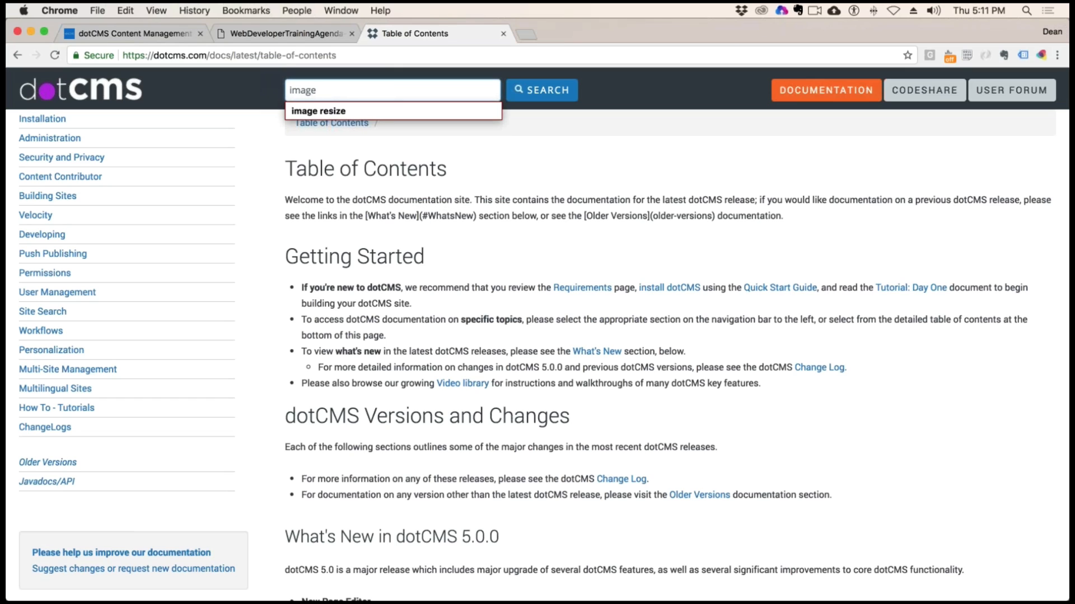
key("Down")
key("Return")
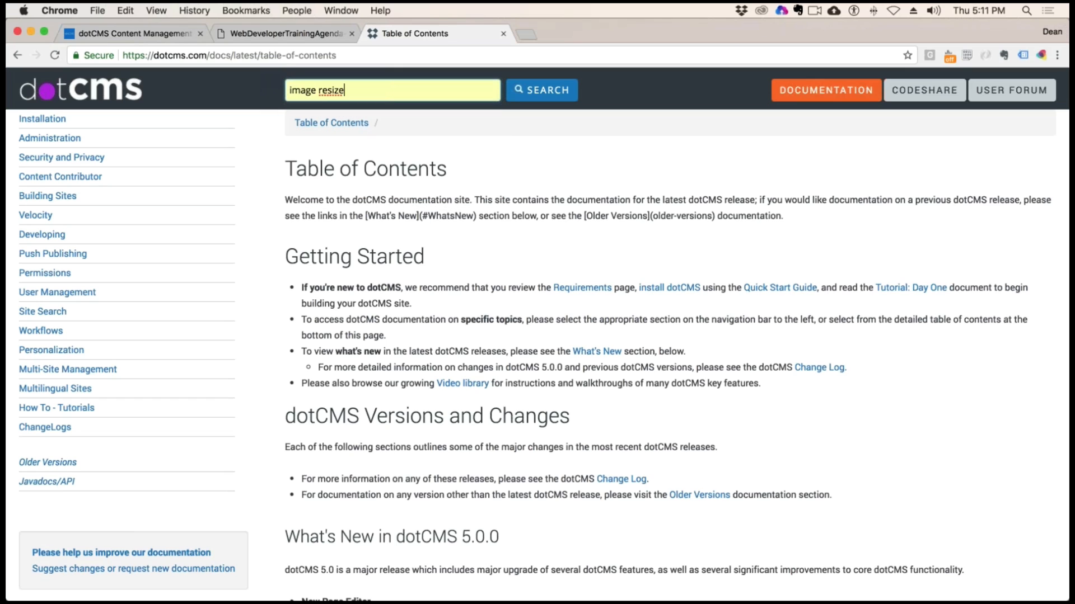
left_click(565, 97)
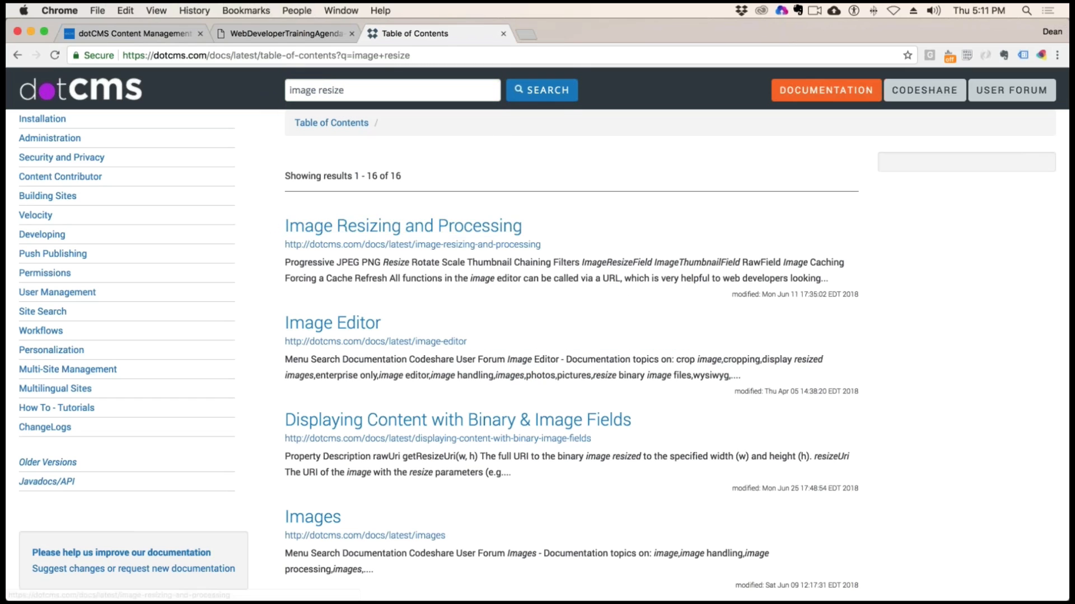
left_click(287, 226)
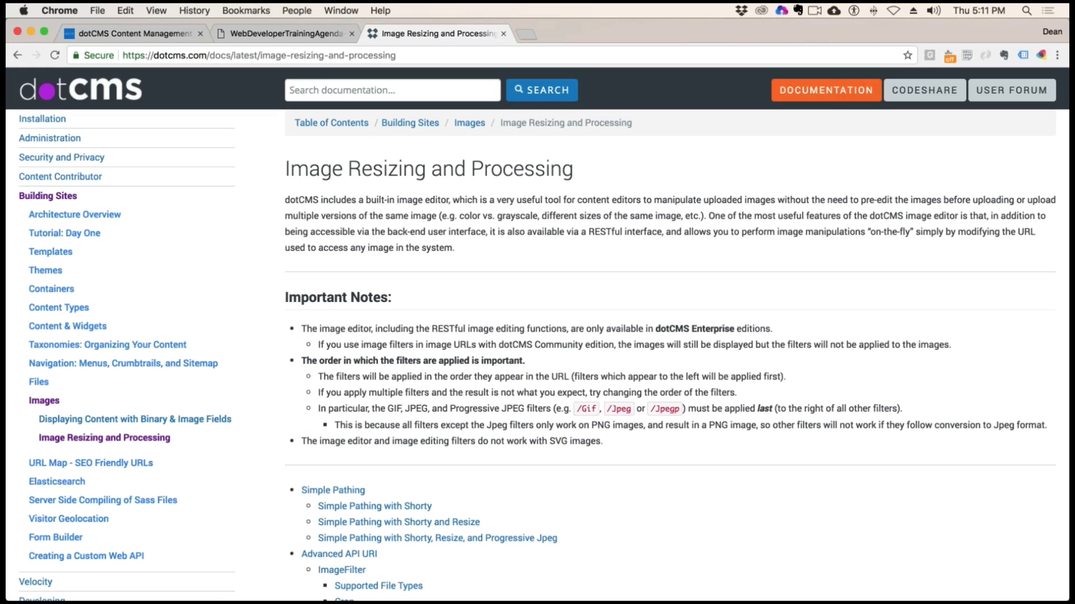
Go to the article's section on Simple Pathing with Shorty
scroll(515, 319, "down", 5)
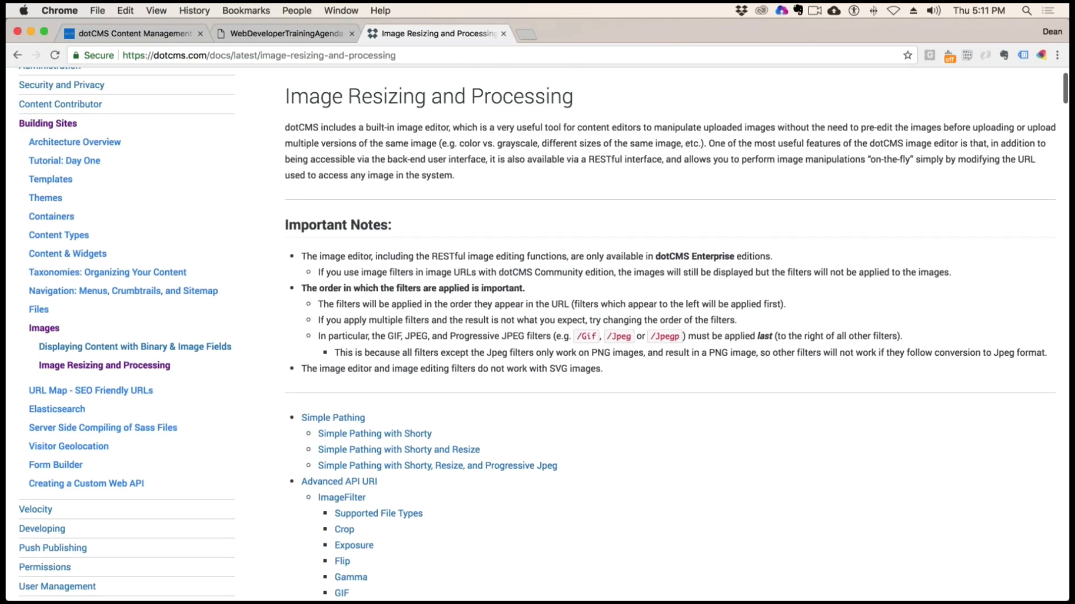
scroll(384, 281, "down", 2)
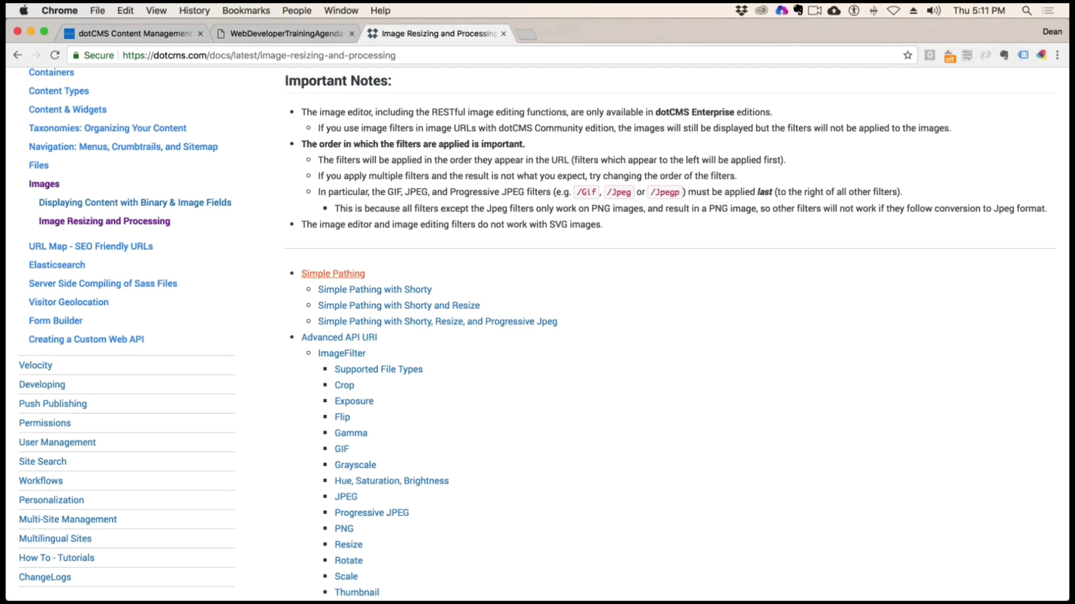
left_click(413, 292)
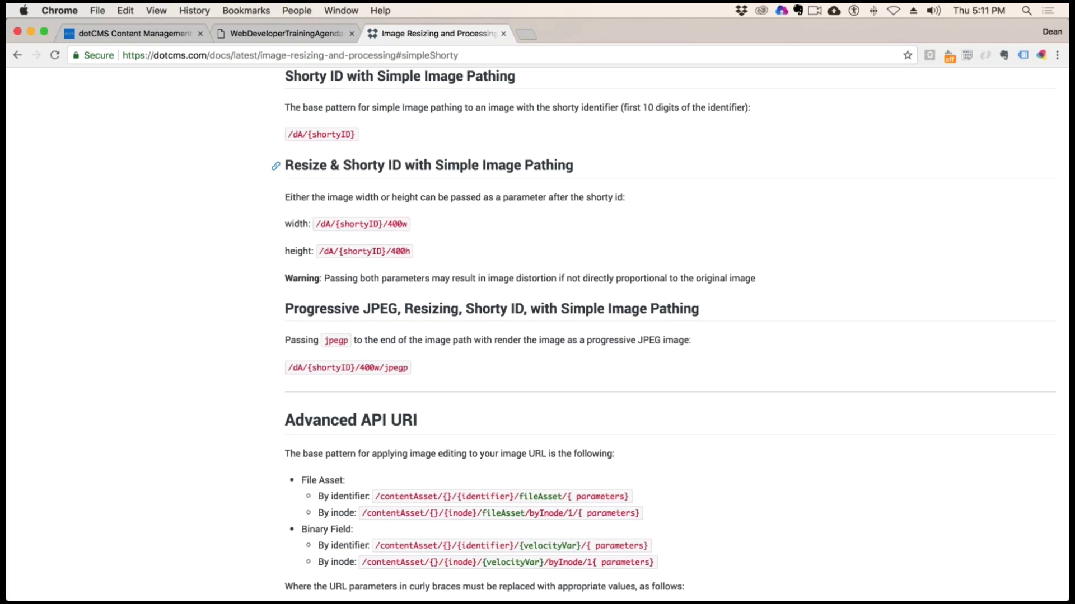
Examine the shorty ID image path pattern and its 400w width and 400h height variants by highlighting them
left_click_drag(307, 134, 287, 135)
left_click(348, 136)
left_click_drag(356, 136, 308, 136)
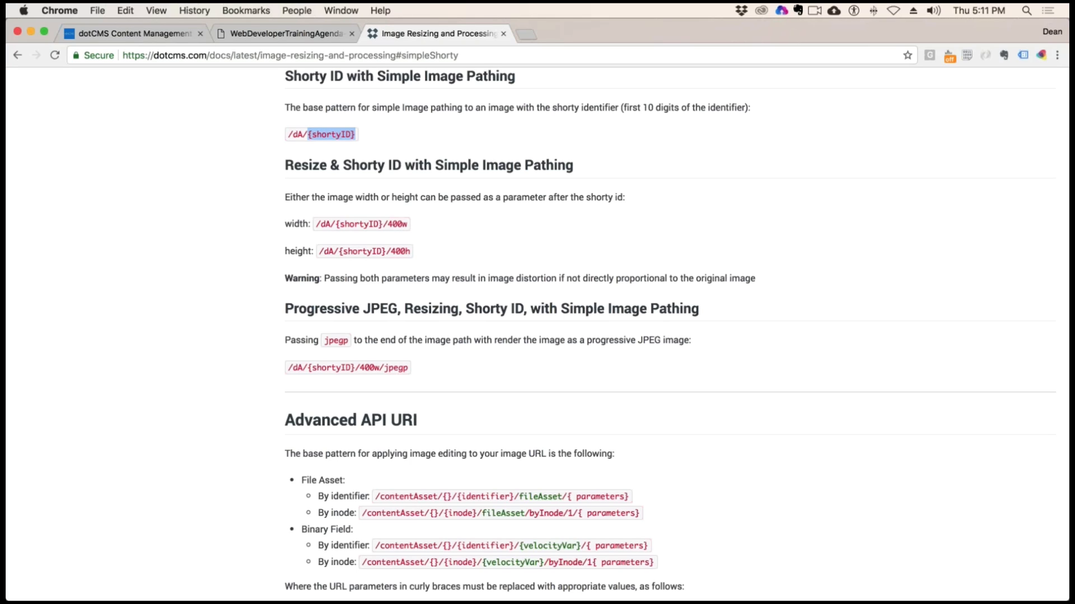
left_click(343, 223)
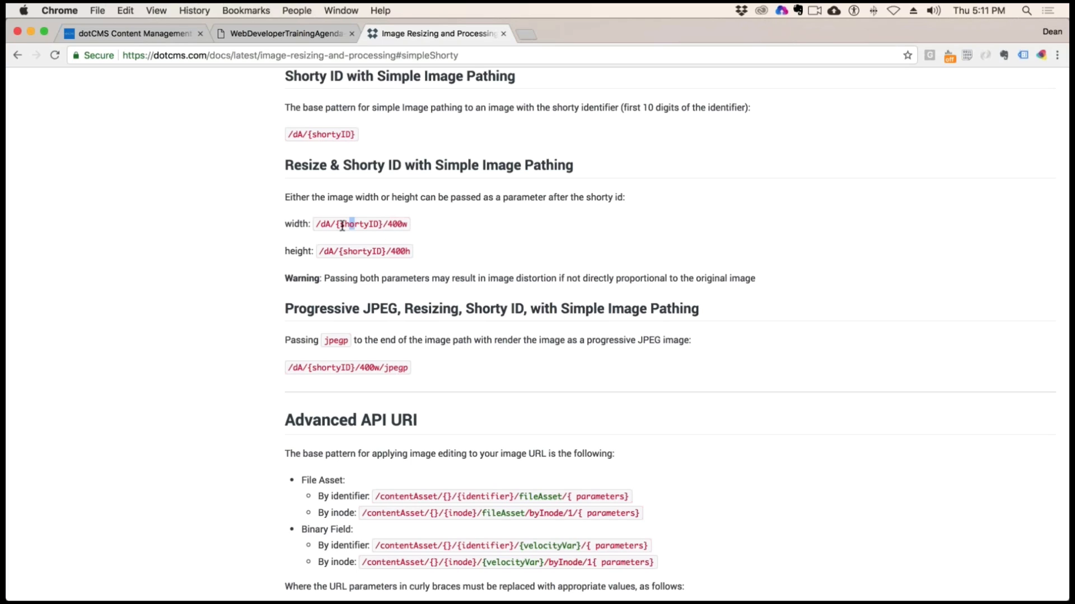
left_click_drag(315, 224, 408, 226)
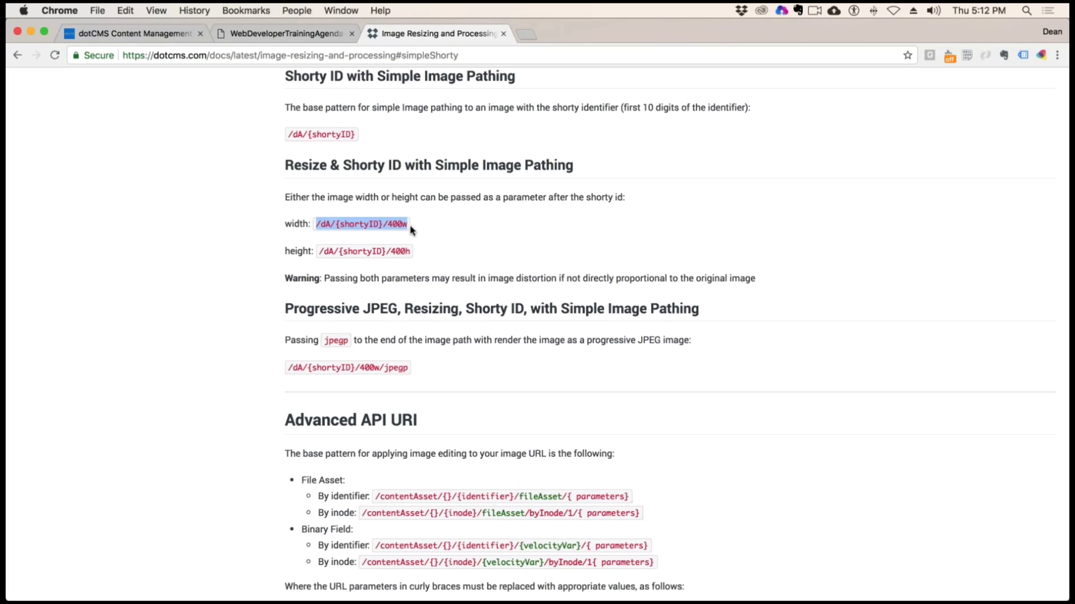
left_click_drag(324, 251, 410, 251)
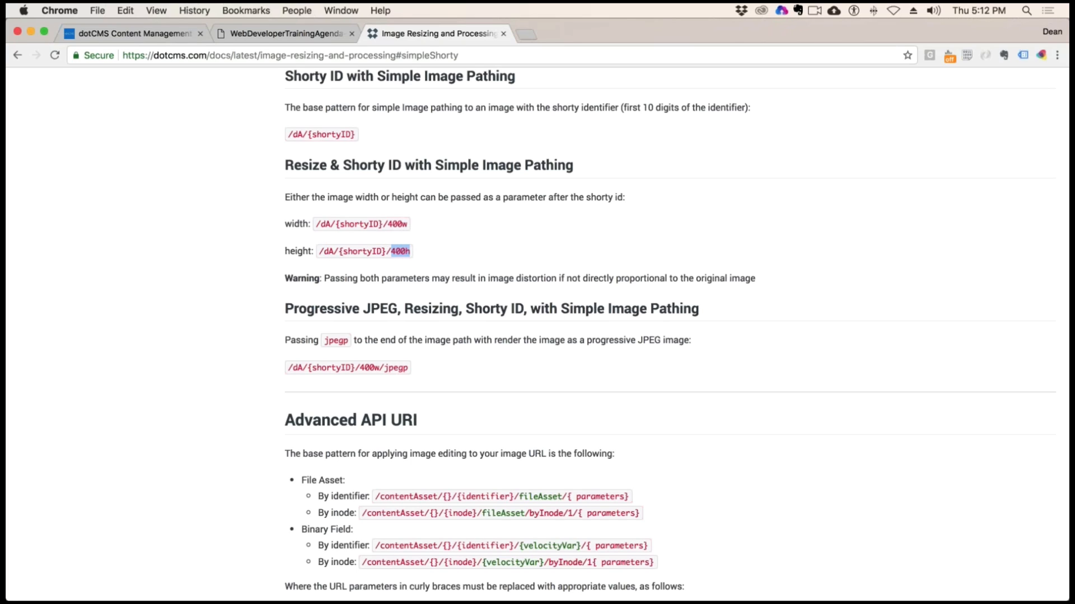
left_click(588, 224)
left_click_drag(408, 224, 316, 224)
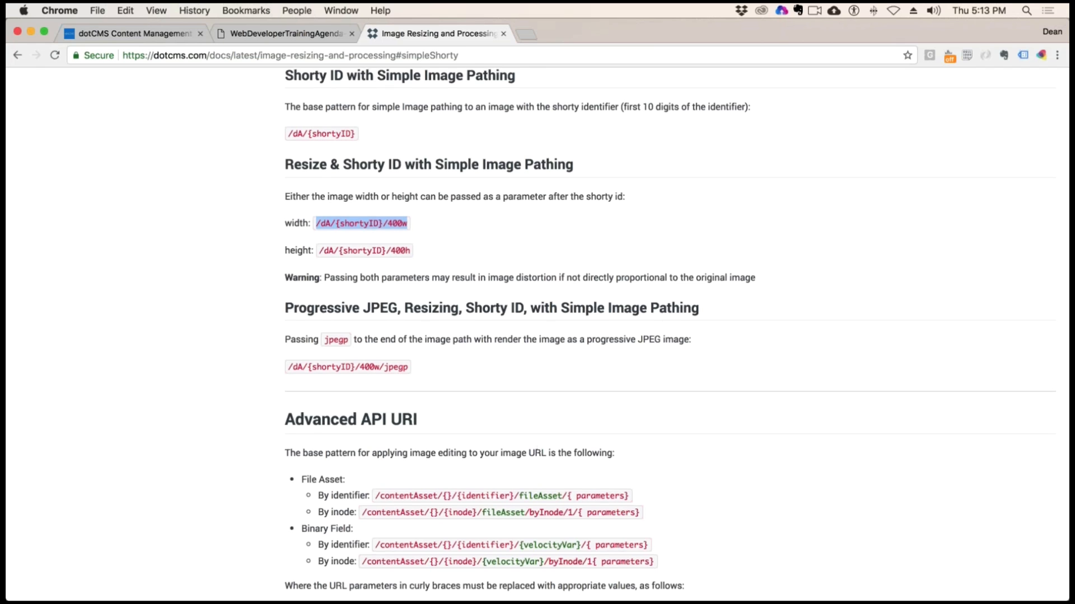
Review the ImageFilter quick reference table and follow its Rotate entry to the detailed description
scroll(538, 449, "down", 5)
scroll(537, 336, "down", 10)
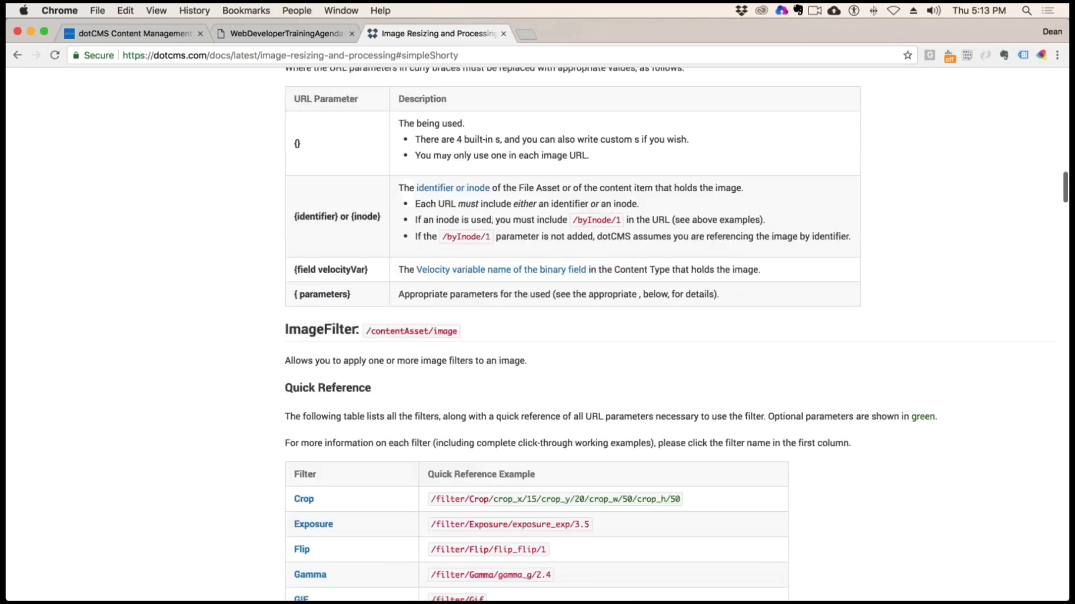
scroll(537, 335, "down", 3)
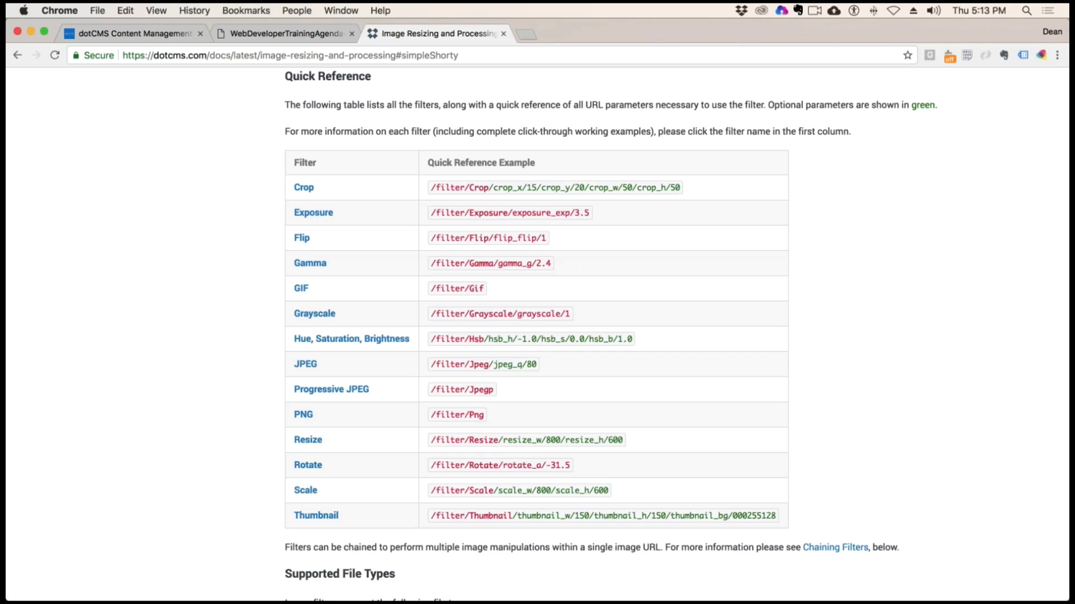
scroll(463, 499, "down", 4)
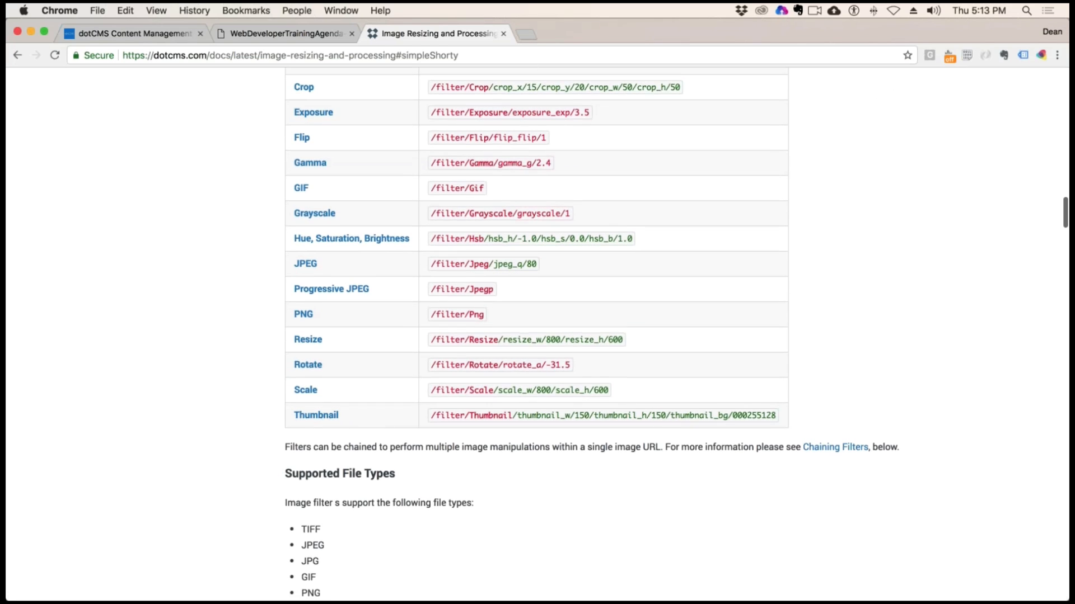
left_click(307, 365)
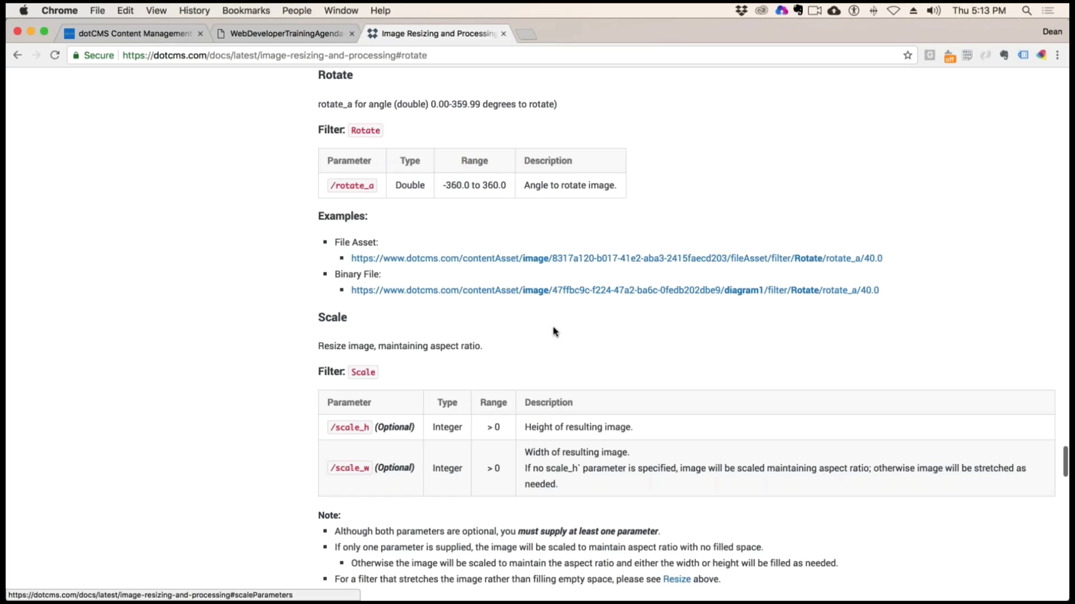
Examine the Rotate filter's documentation and highlight its rotate_a parameter and the allowed angle range
scroll(608, 252, "up", 8)
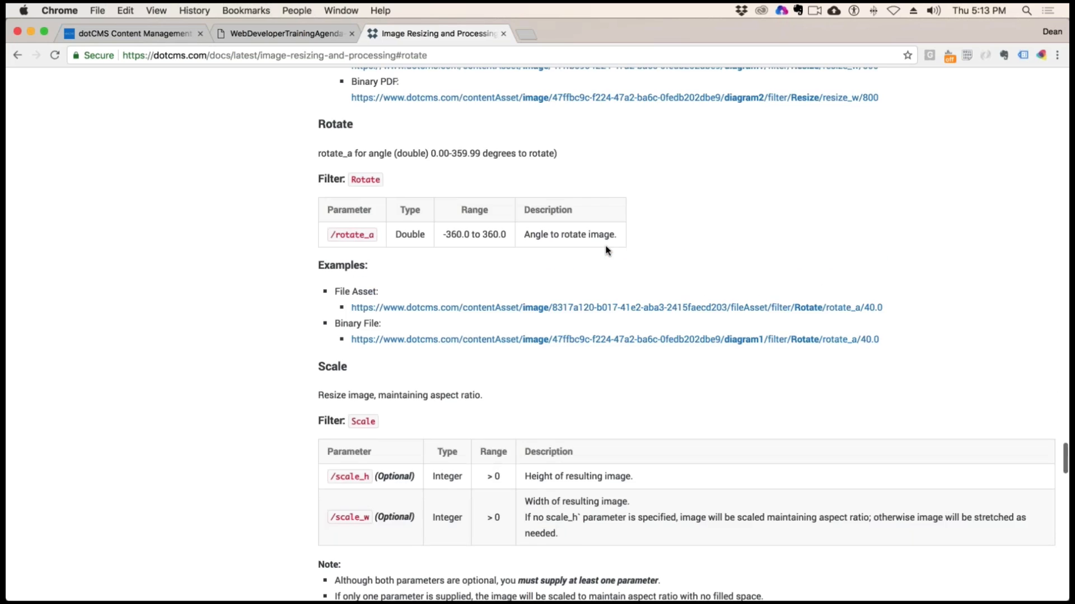
scroll(607, 252, "up", 4)
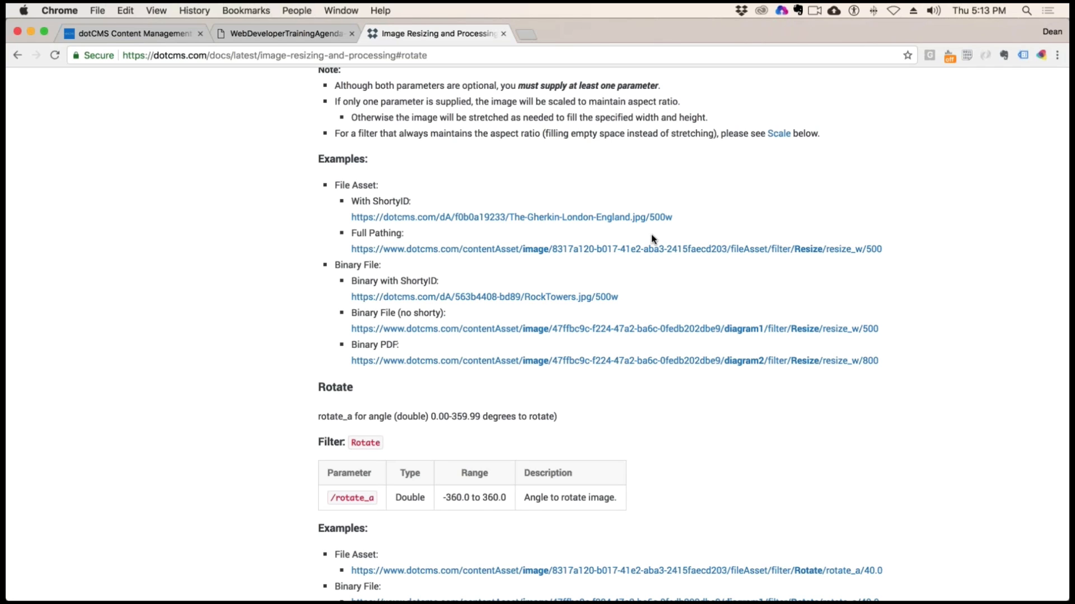
scroll(513, 279, "down", 1)
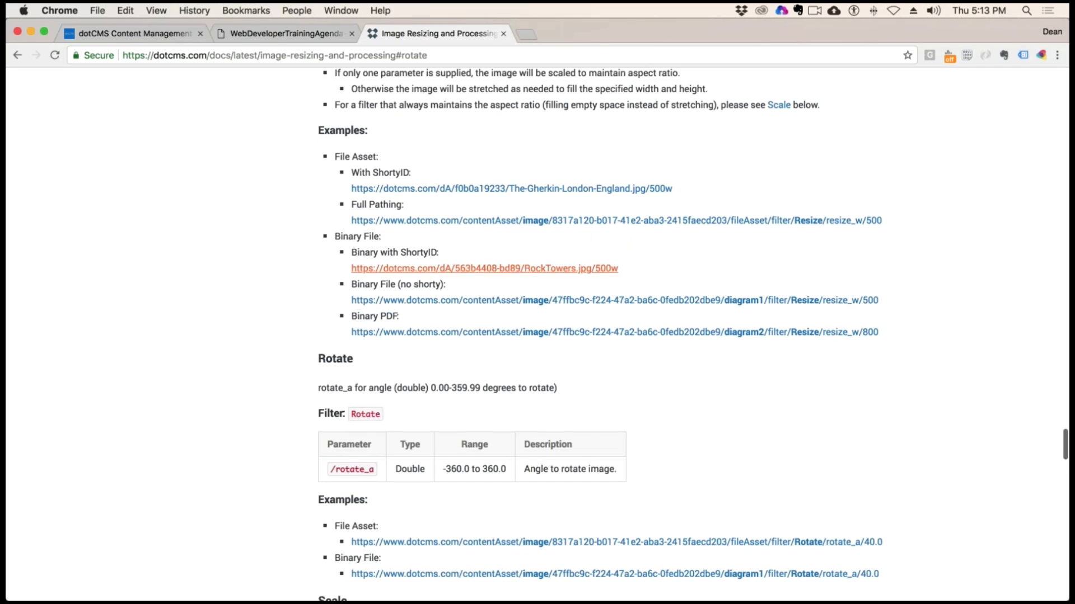
scroll(560, 302, "down", 1)
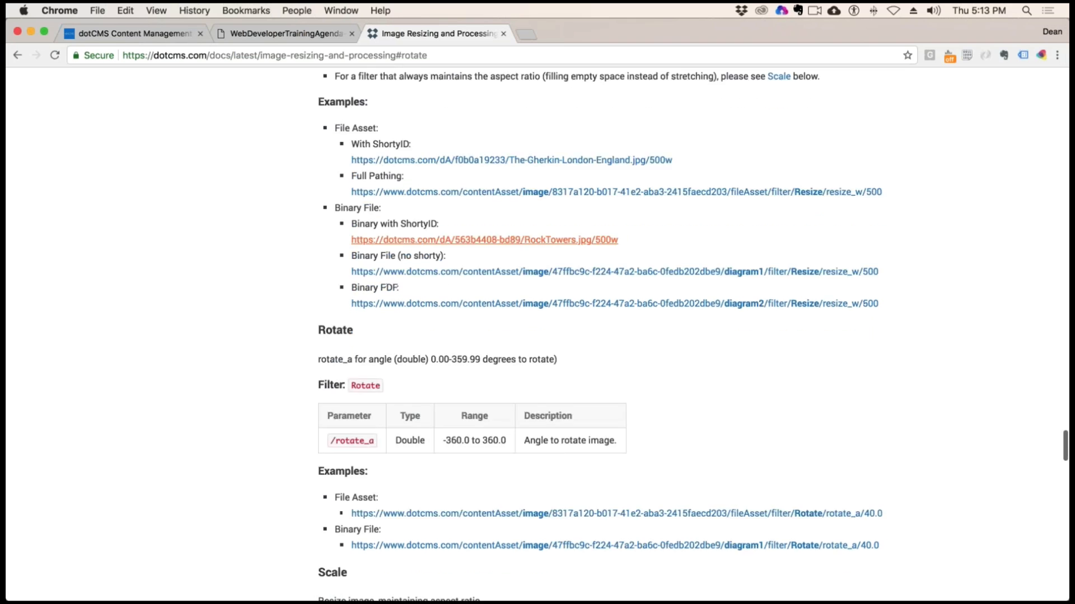
scroll(439, 243, "down", 8)
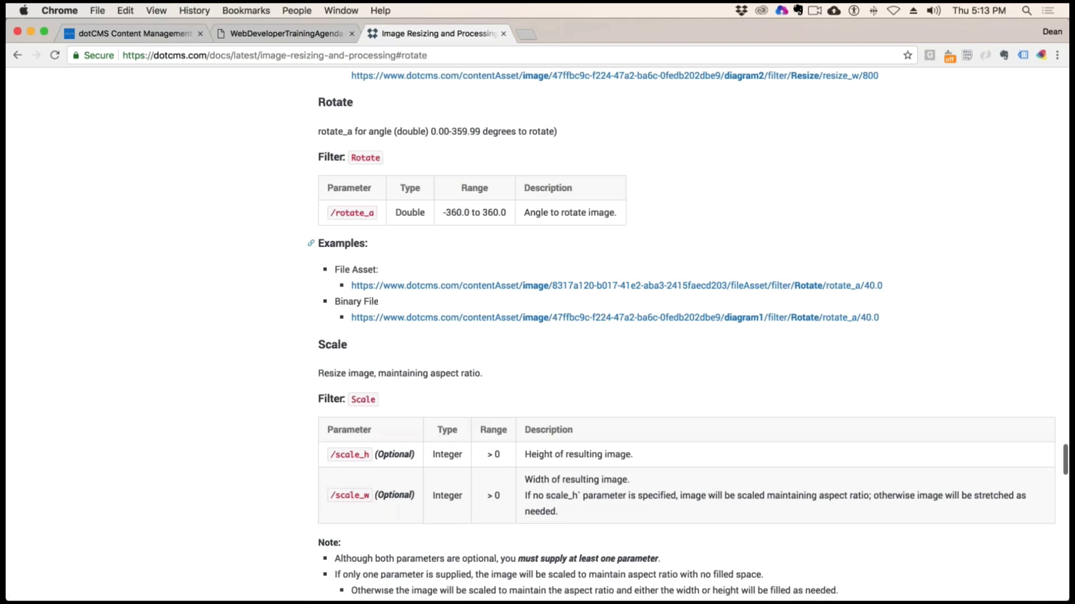
scroll(489, 247, "up", 1)
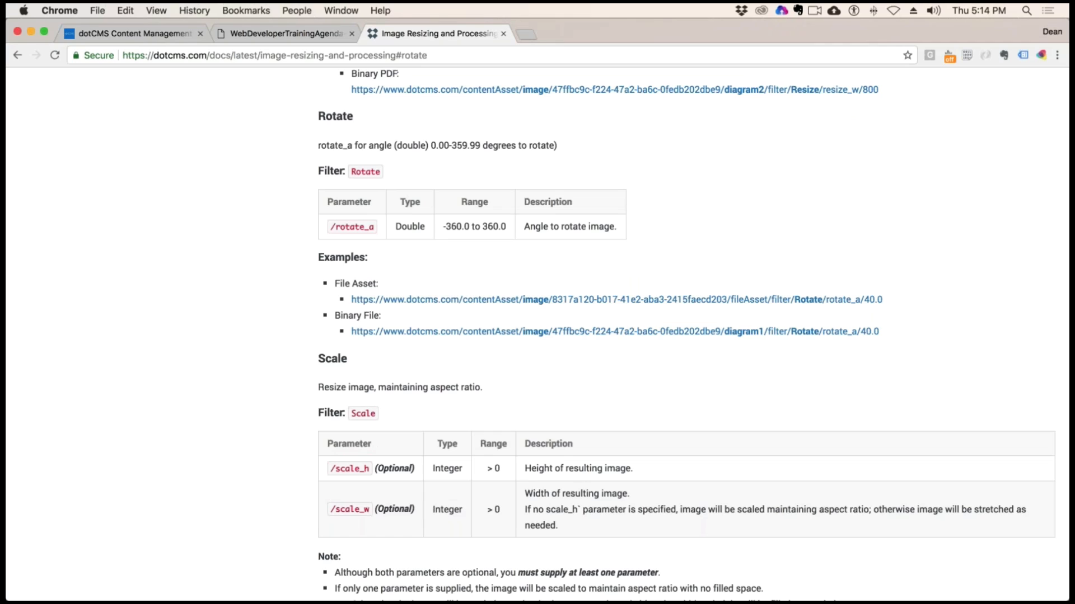
left_click_drag(331, 226, 375, 226)
left_click_drag(451, 227, 530, 227)
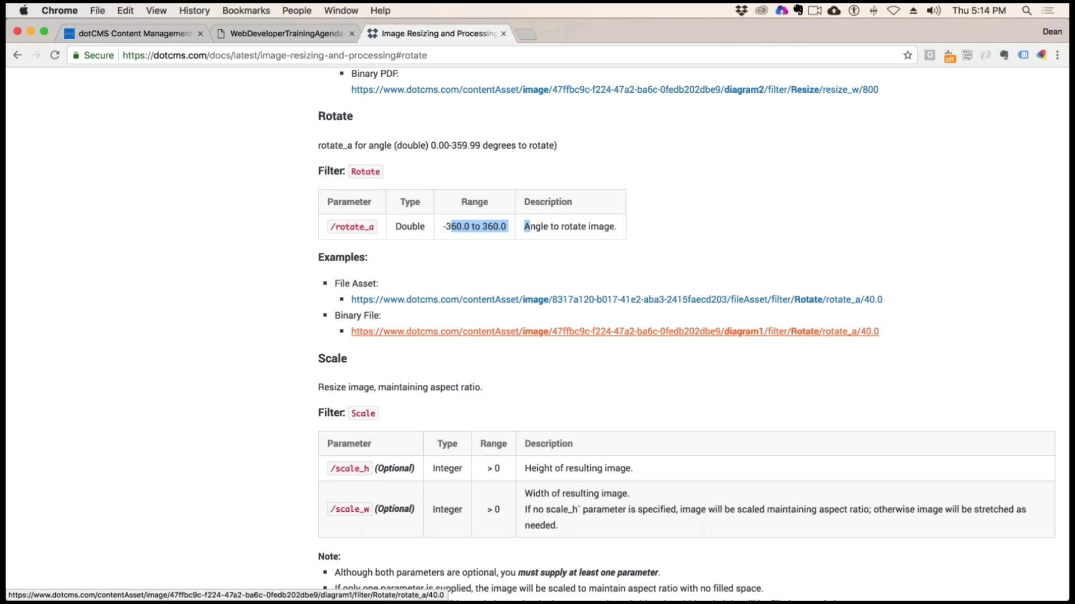
View the Scale filter's File Asset and Binary File example images, closing each one after viewing
scroll(864, 356, "down", 10)
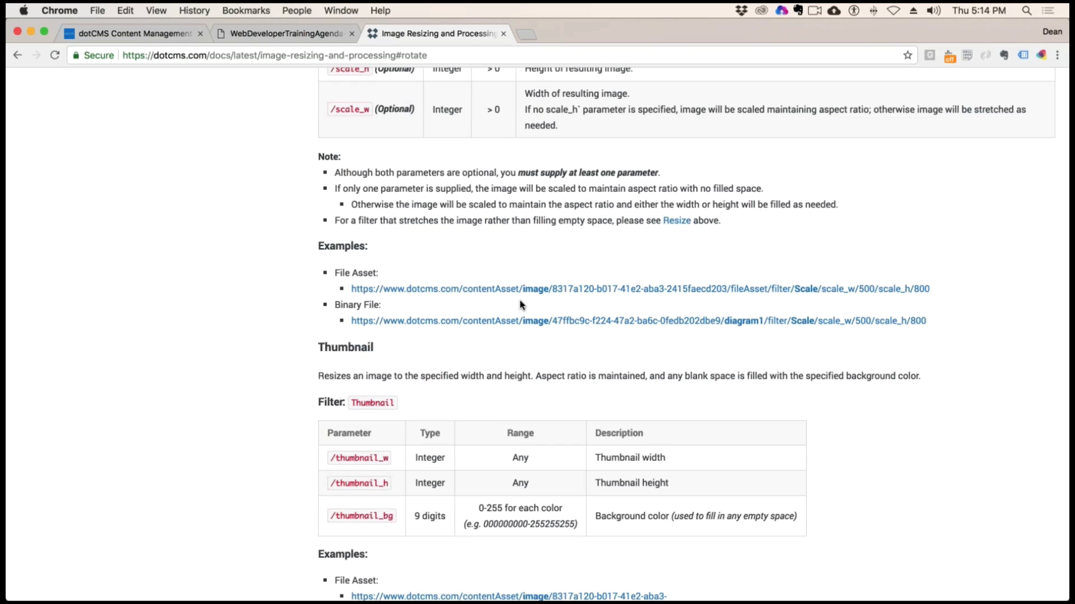
left_click(670, 290)
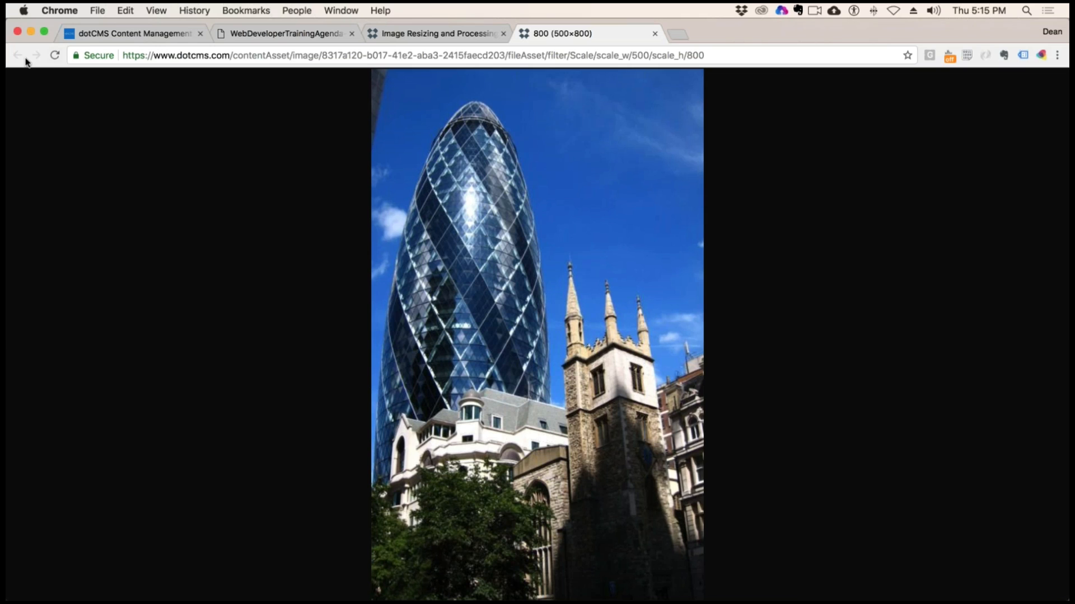
left_click(655, 34)
left_click(709, 317)
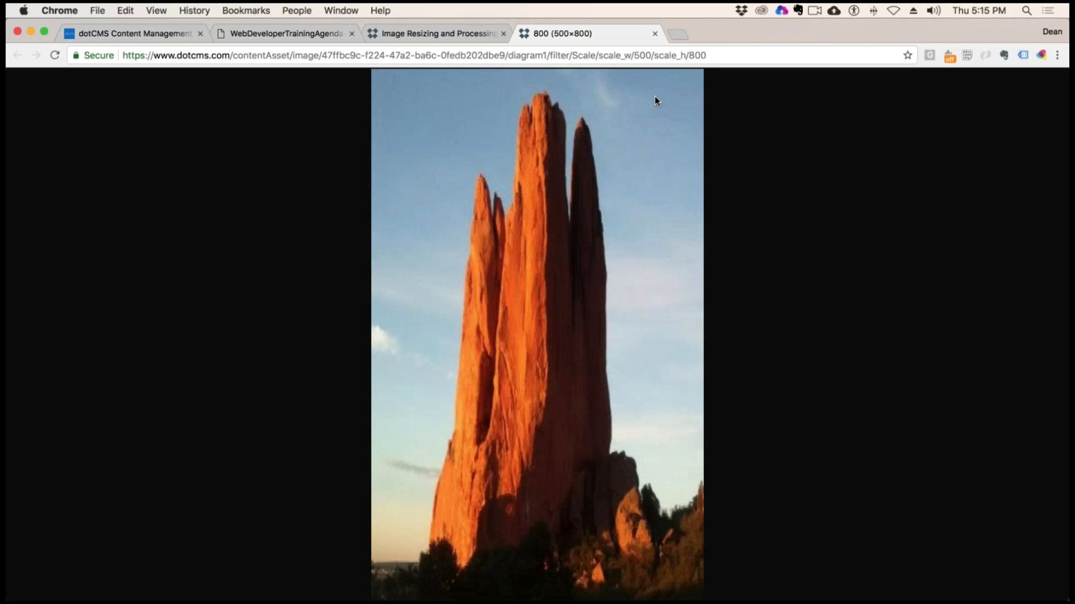
left_click(655, 34)
View the Thumbnail filter's File Asset and Binary File example images, highlighting the filter parameters in the File Asset URL
scroll(704, 320, "down", 5)
scroll(704, 317, "down", 3)
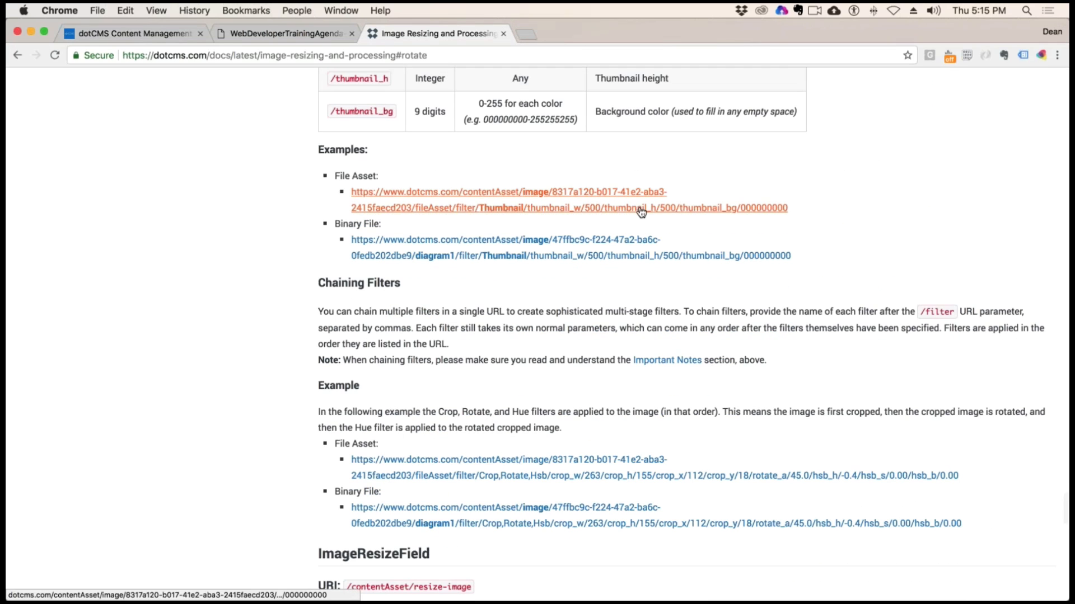
left_click(464, 210)
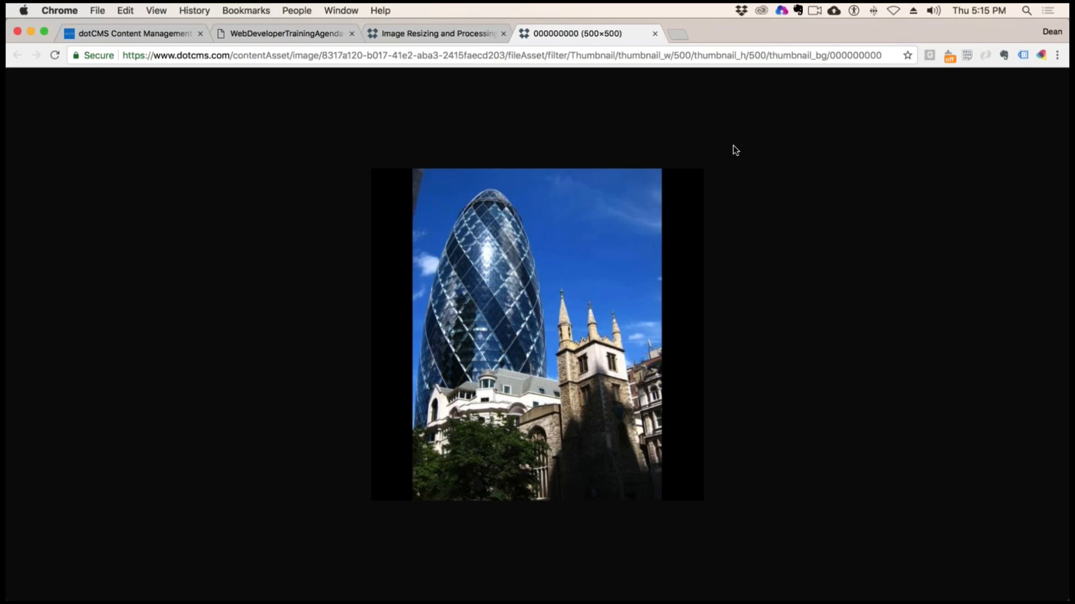
left_click_drag(493, 55, 892, 56)
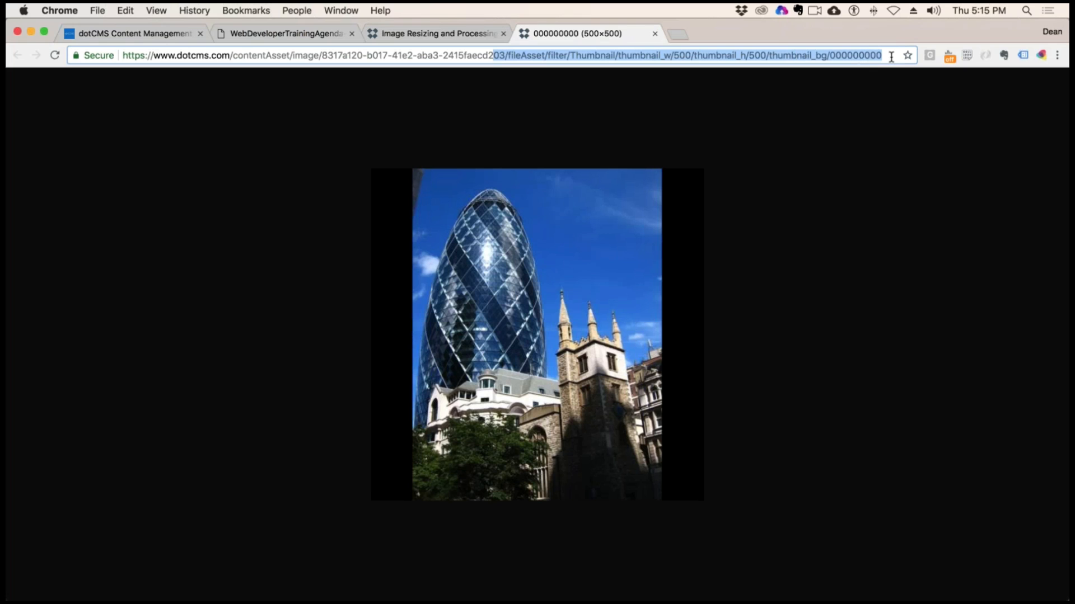
left_click(654, 35)
left_click(559, 255)
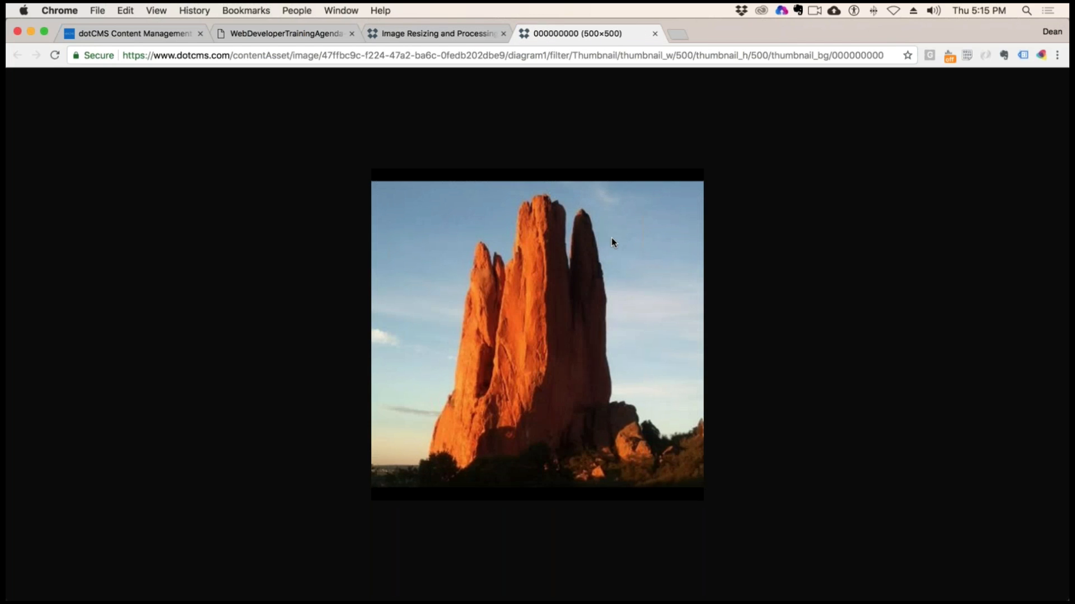
left_click(655, 33)
View the Chaining Filters example images for File Asset and Binary File, which combine Crop, Rotate and Hsb
scroll(537, 336, "down", 5)
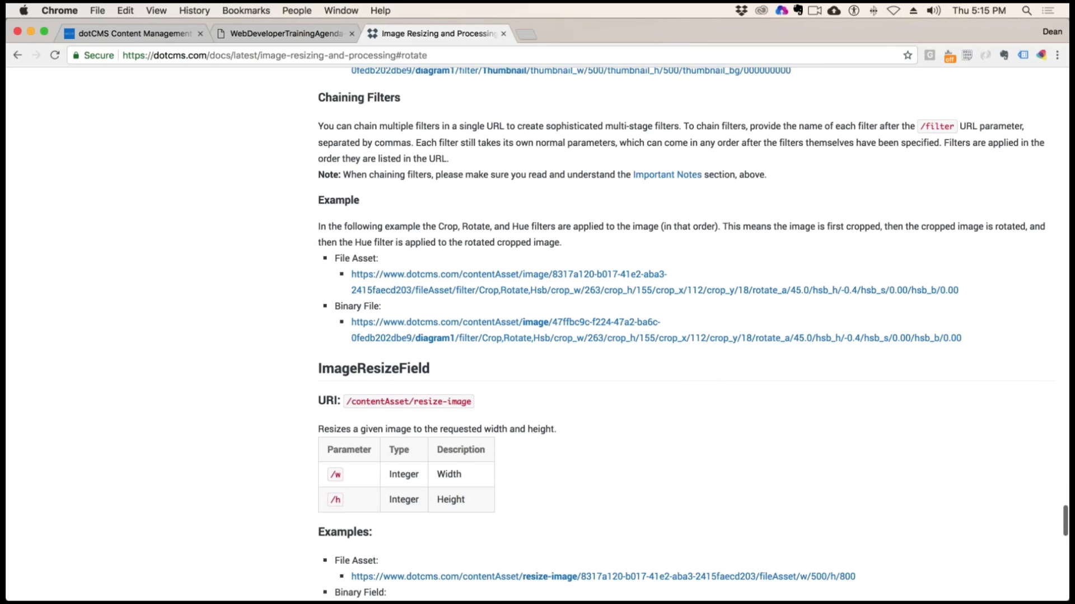
left_click(647, 276)
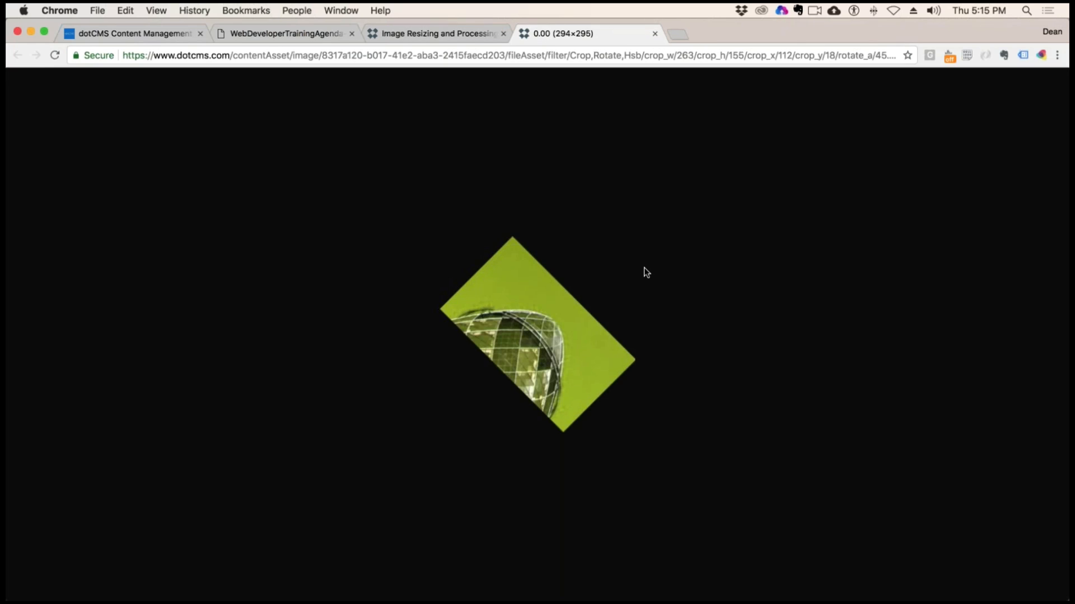
left_click(654, 34)
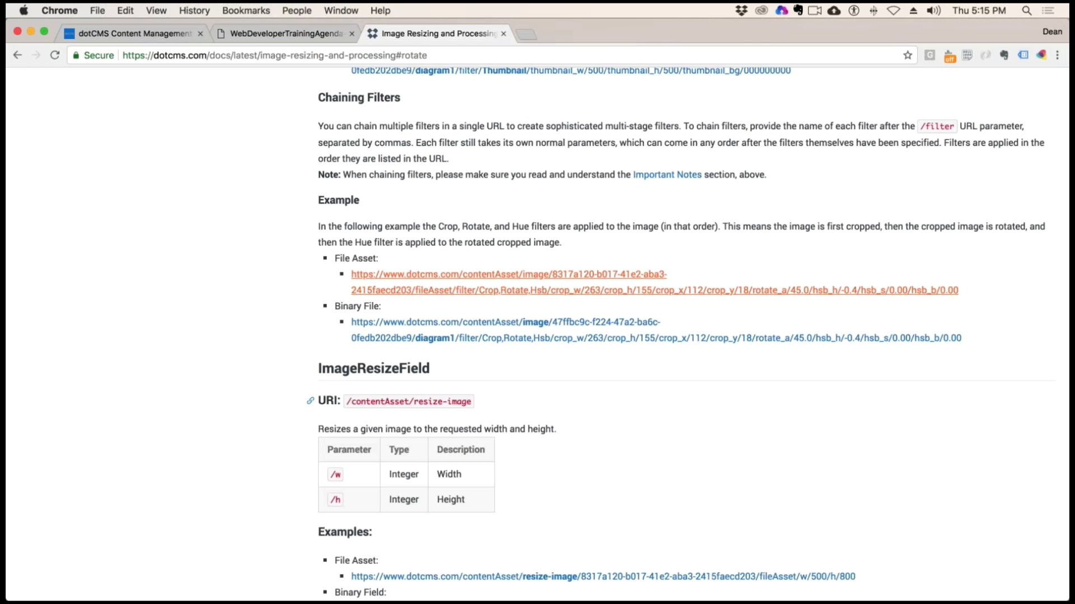
left_click(483, 333)
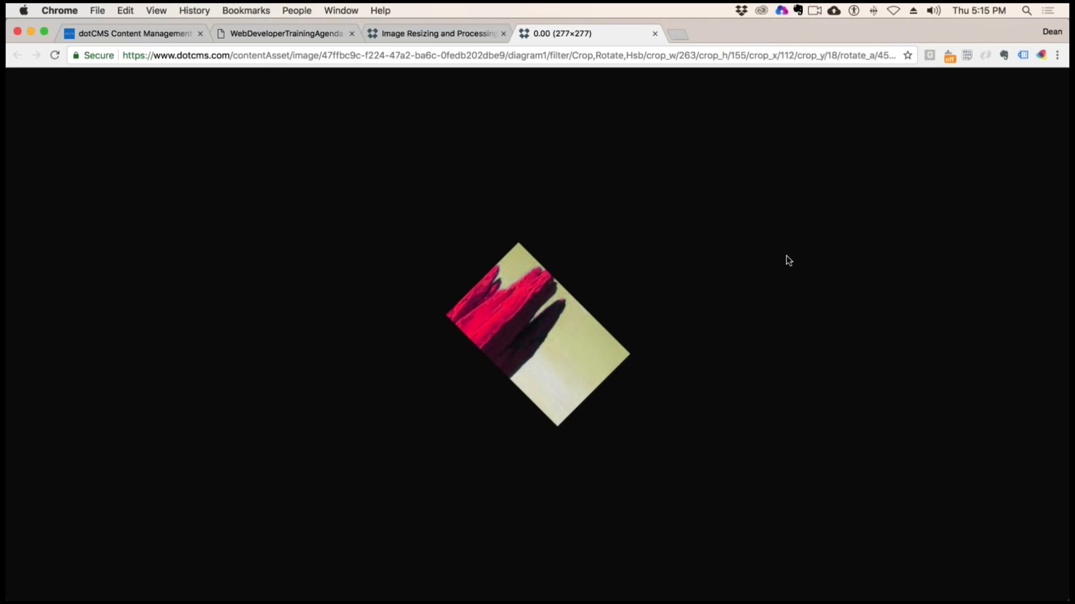
left_click(655, 33)
View the ImageResizeField example images for the File Asset and the Binary Field, closing each one after viewing
scroll(653, 189, "down", 10)
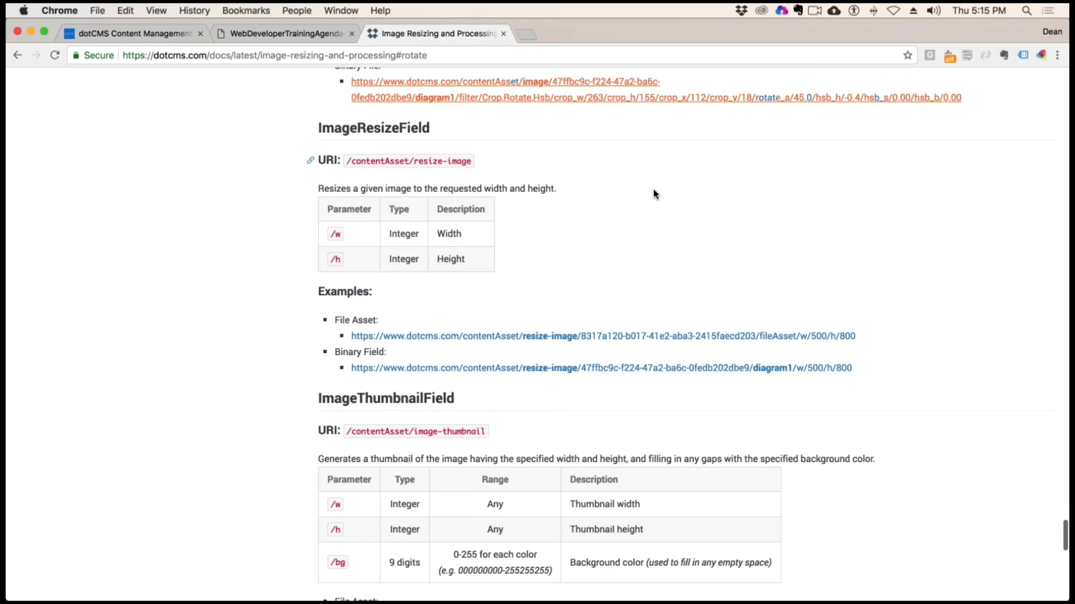
scroll(653, 189, "up", 5)
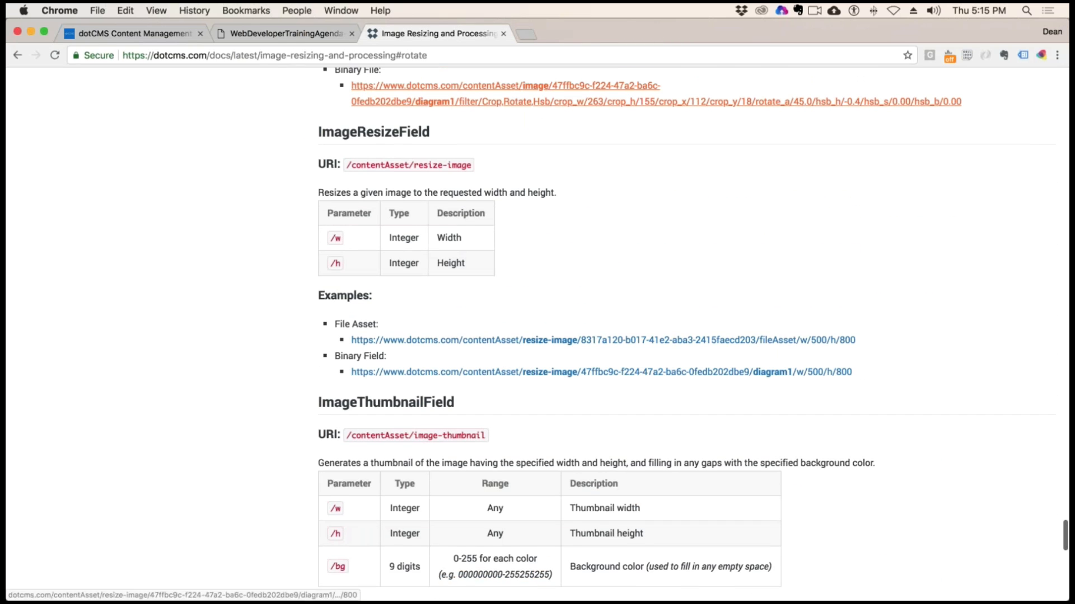
scroll(775, 312, "down", 2)
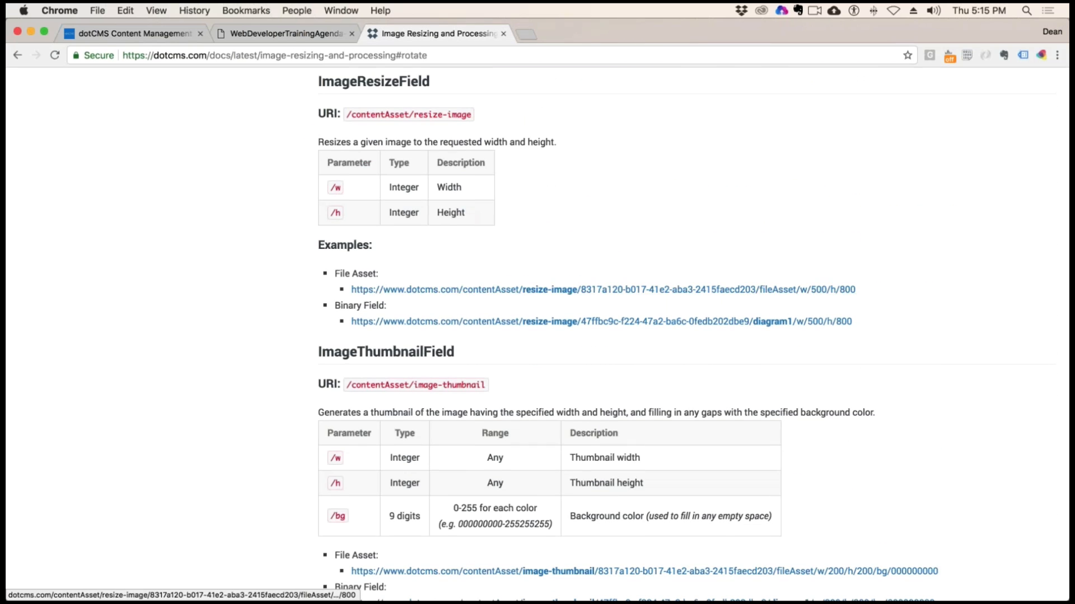
scroll(632, 302, "down", 1)
left_click(700, 267)
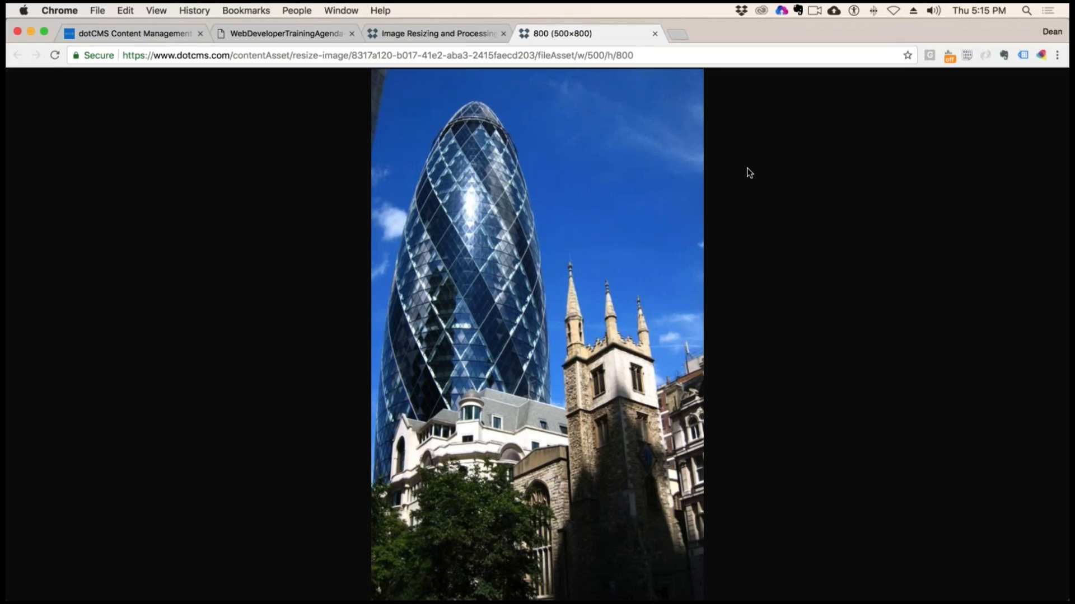
left_click(655, 34)
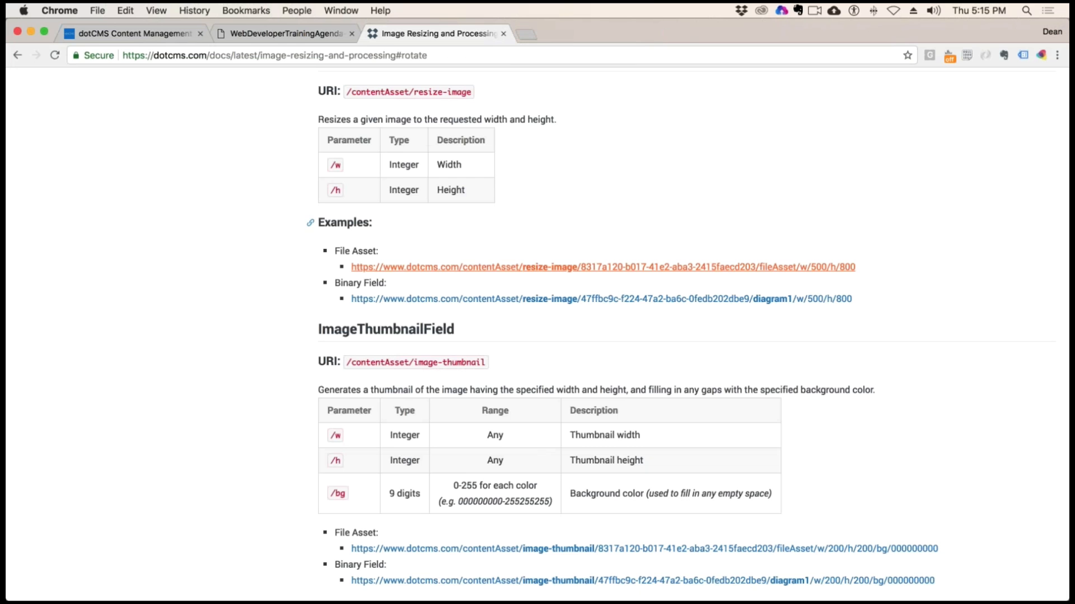
left_click(718, 300)
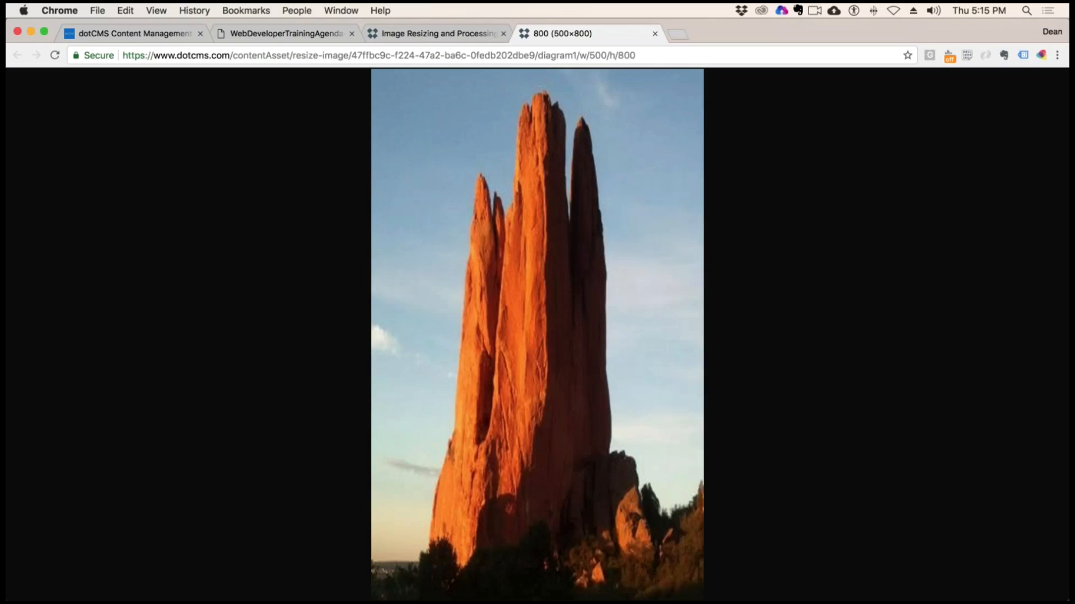
left_click(655, 34)
Skim the ImageThumbnailField, RawField and Image Caching sections, and go back to the Grayscale filter's section
scroll(678, 141, "down", 5)
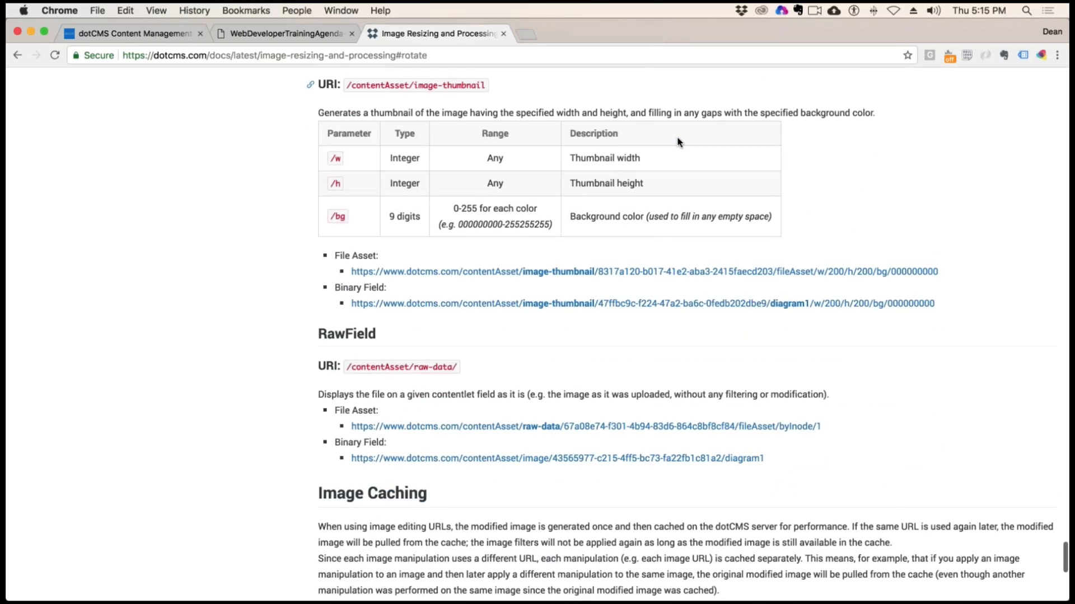
scroll(677, 141, "down", 10)
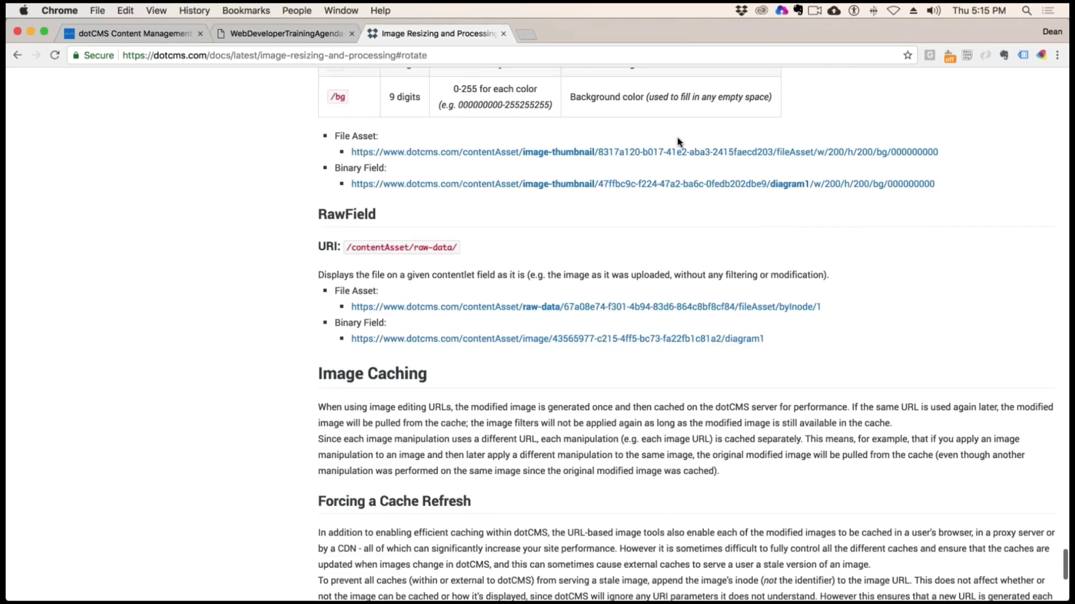
scroll(677, 141, "up", 13)
scroll(677, 141, "up", 15)
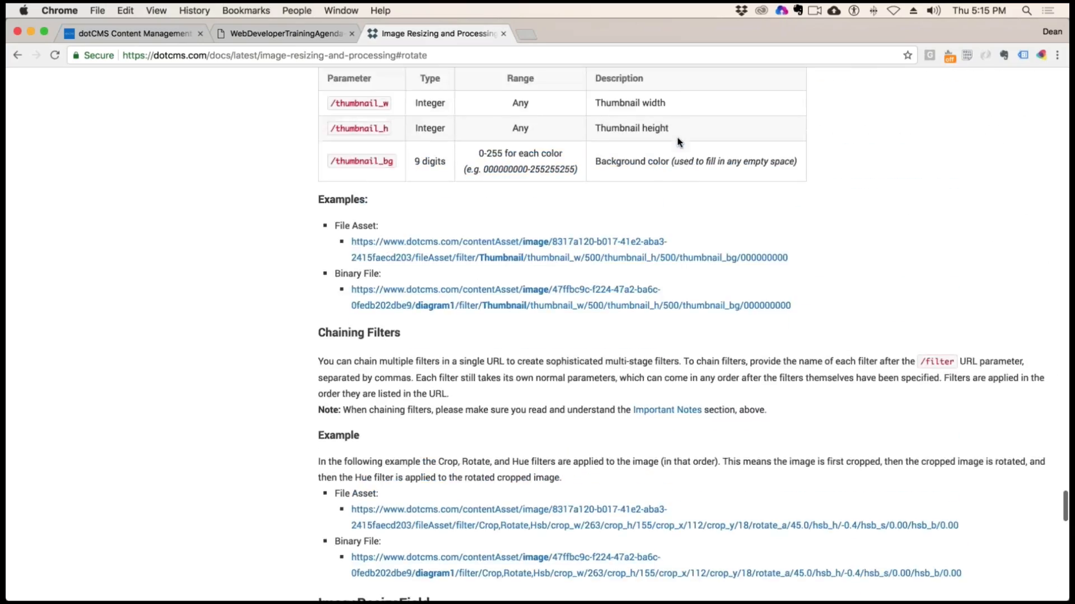
scroll(677, 141, "up", 15)
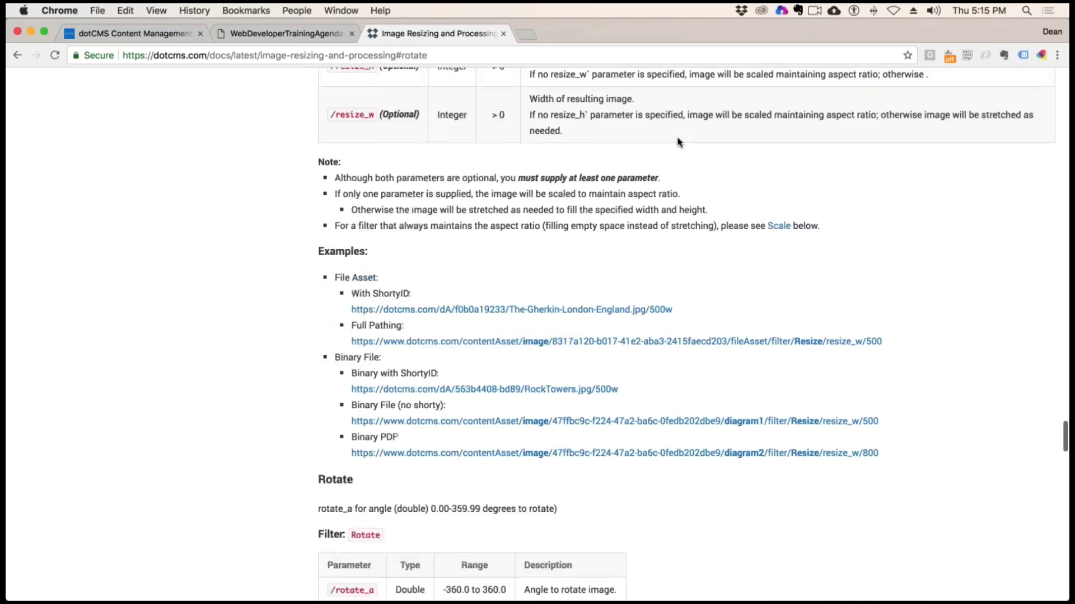
scroll(677, 141, "up", 8)
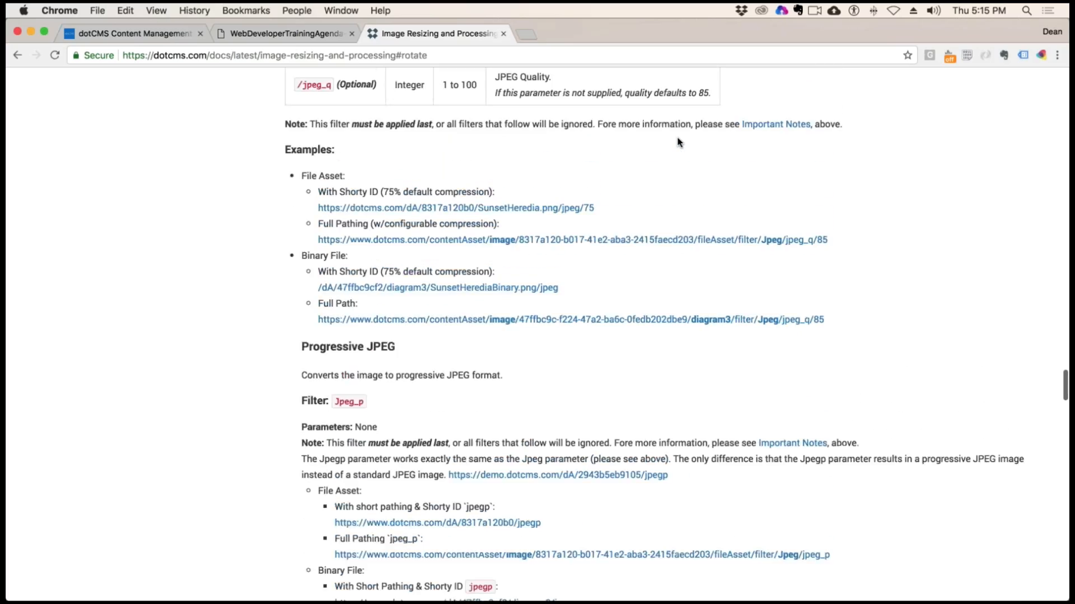
scroll(678, 141, "up", 5)
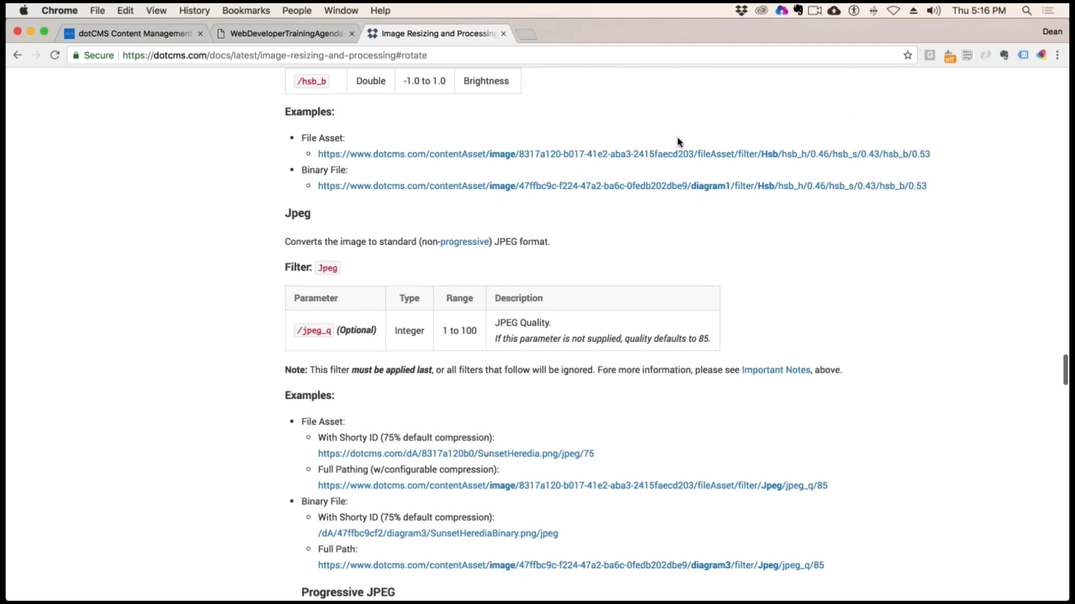
scroll(679, 142, "up", 10)
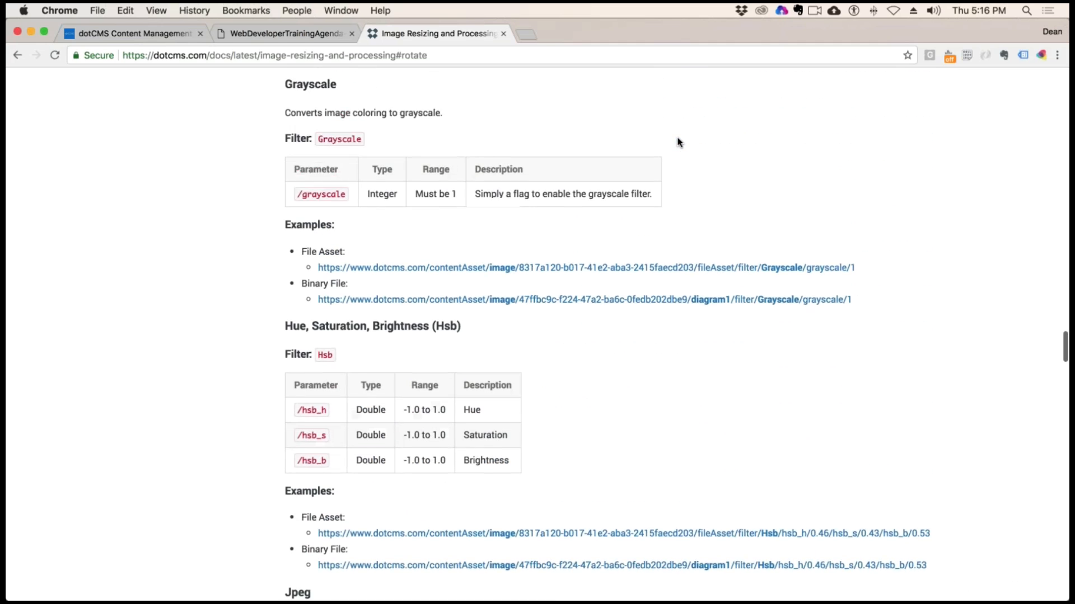
View the Grayscale filter's File Asset and Binary File example images, and return to the content type's fields in the dotCMS admin
left_click(392, 355)
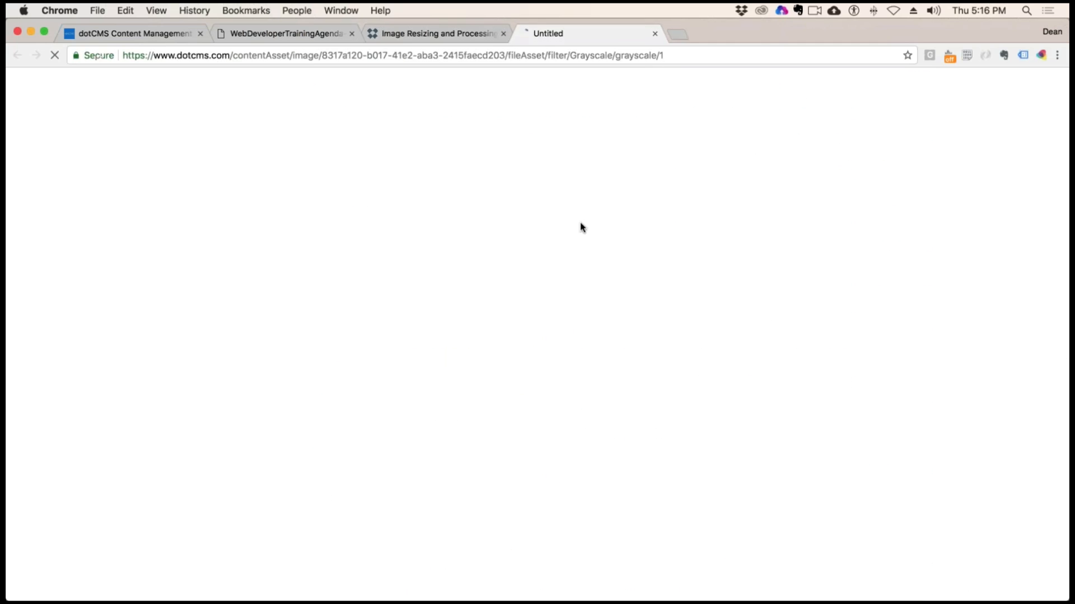
left_click(655, 34)
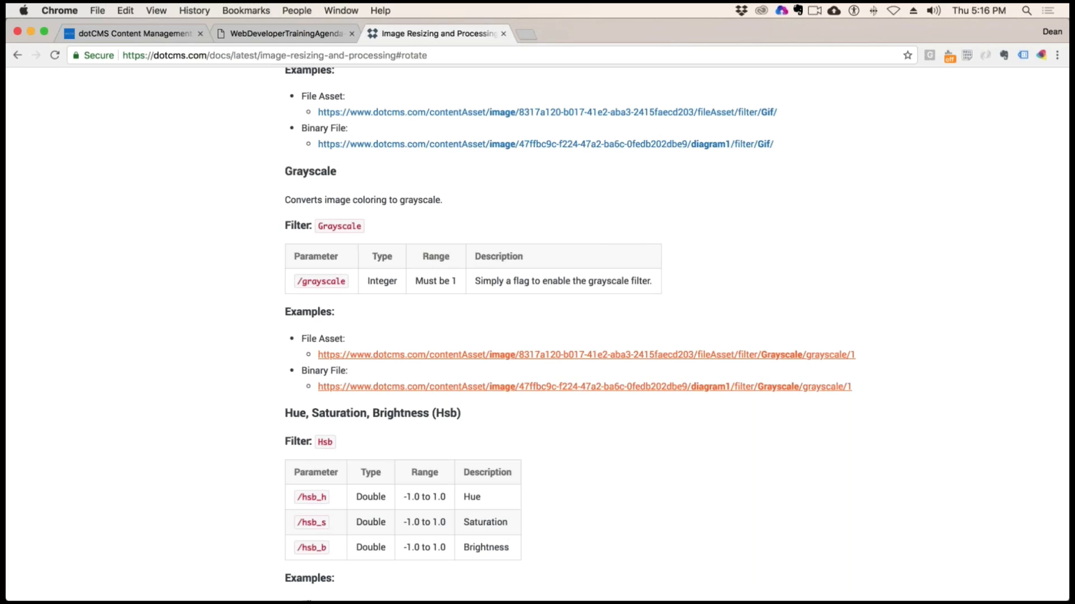
left_click(783, 387)
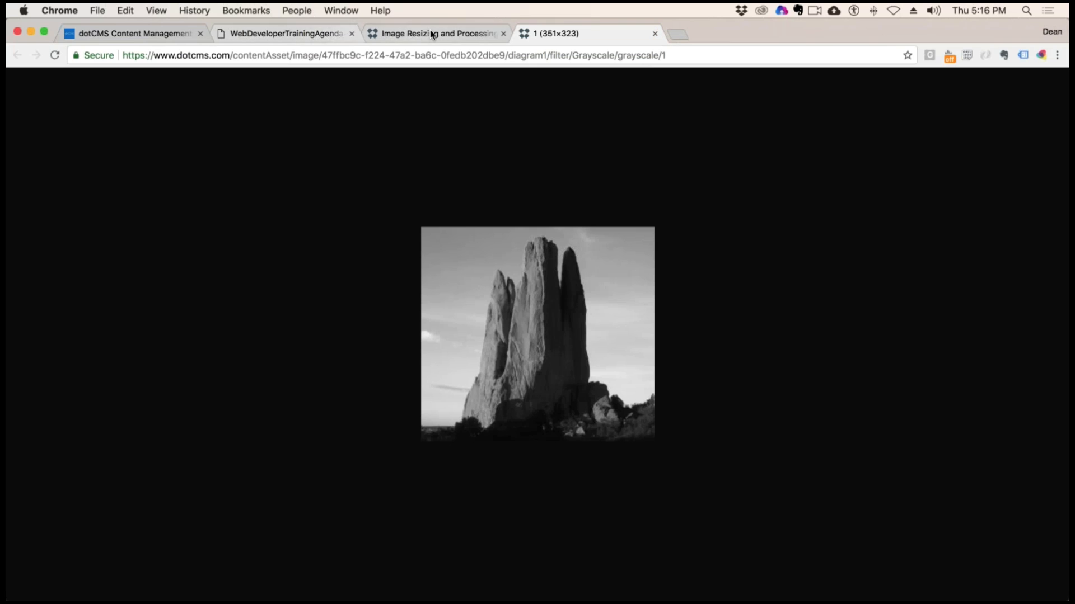
left_click(154, 35)
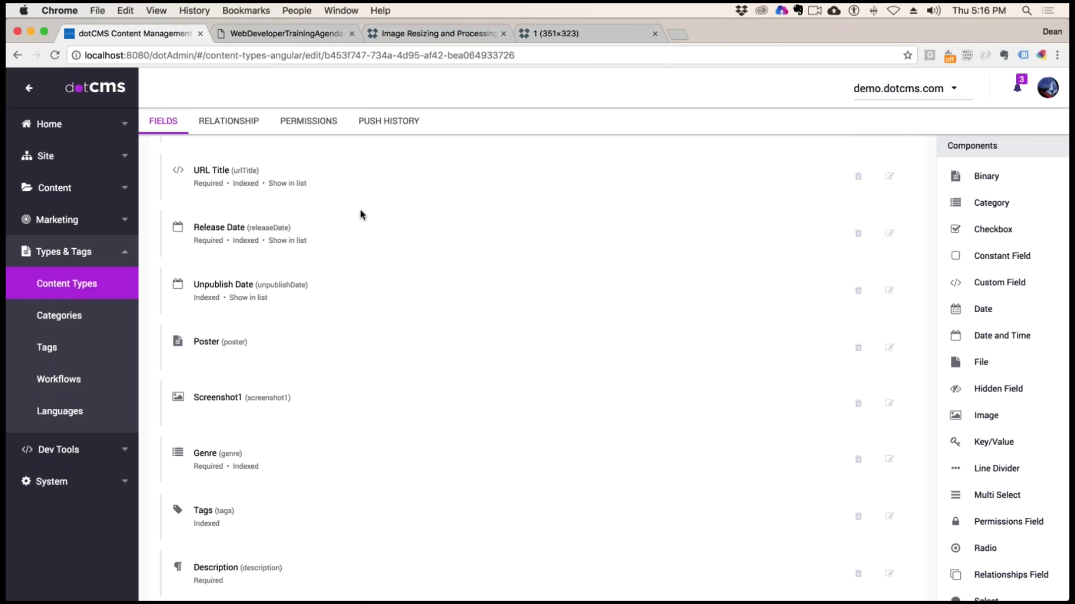
Open the movie-listing page from the training folder in the site browser
left_click(64, 194)
left_click(66, 213)
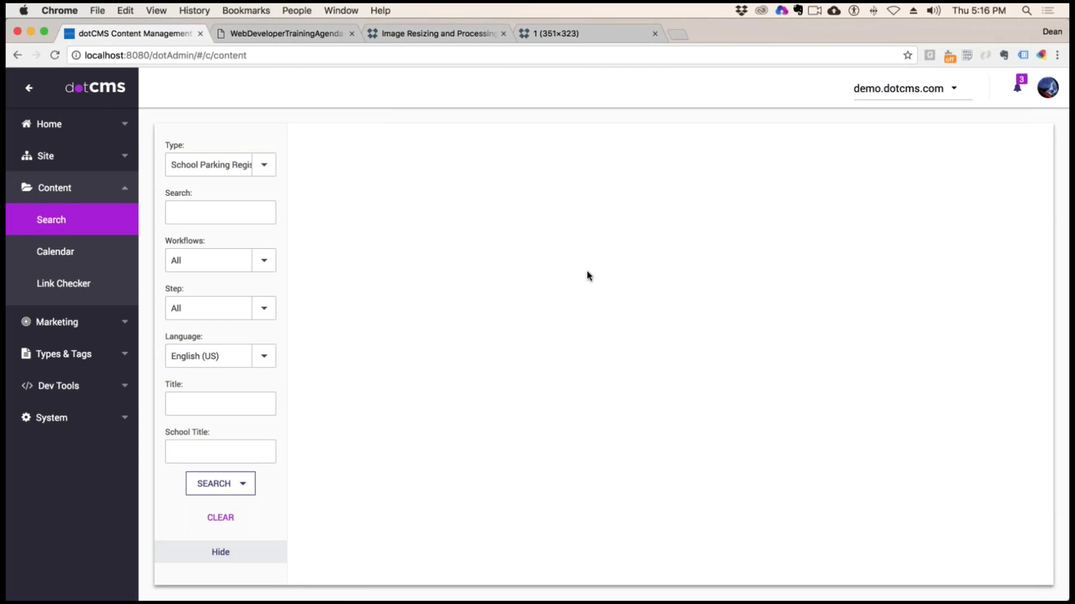
left_click(46, 157)
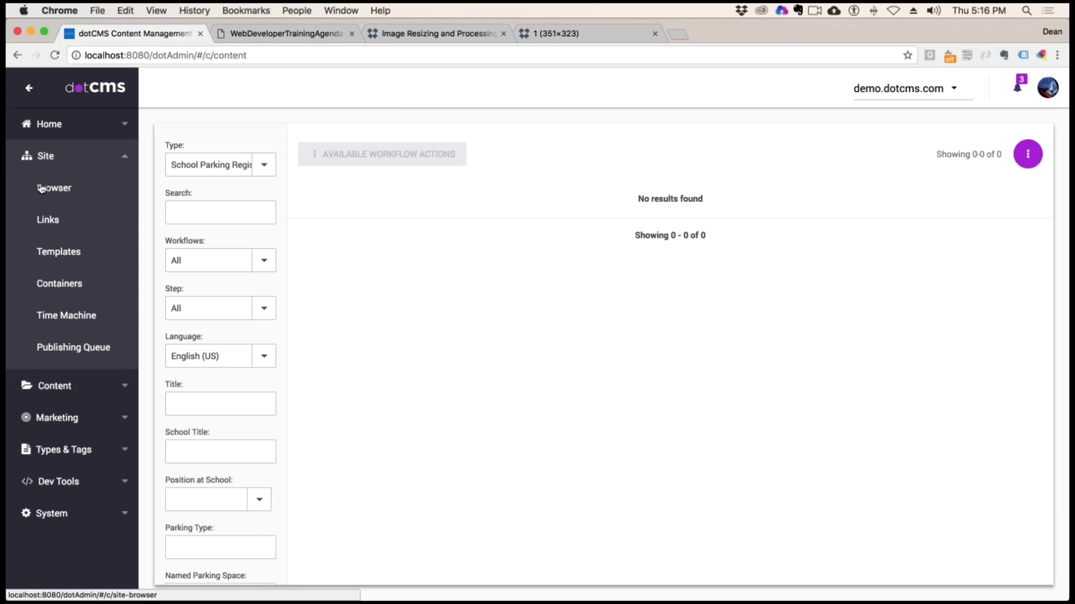
left_click(41, 189)
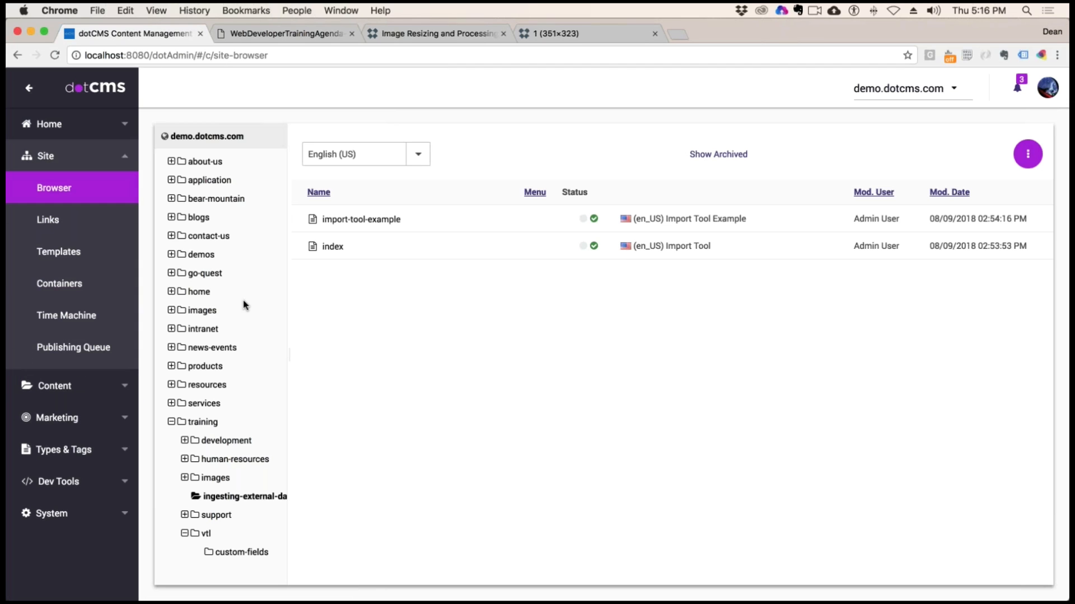
left_click(202, 422)
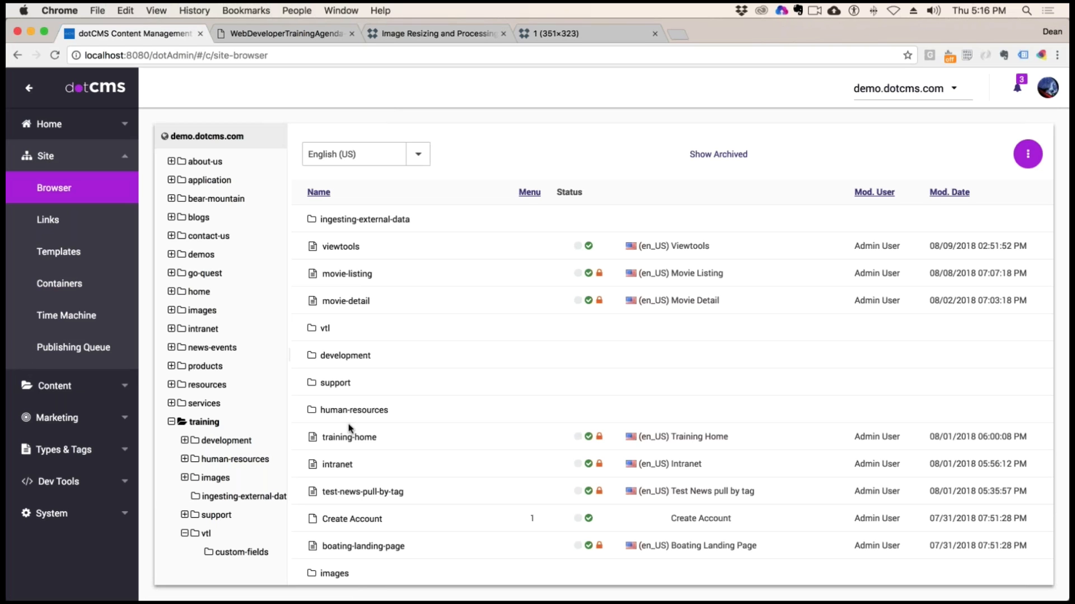
left_click(350, 273)
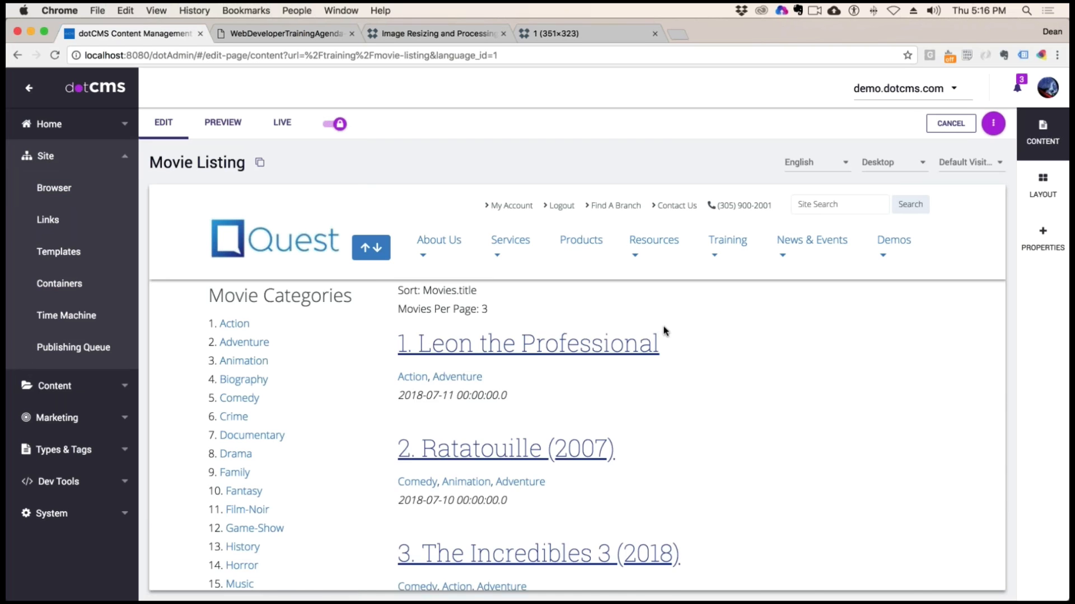
Look through the movie list and open the detail page of The Incredibles 3 (2018)
scroll(701, 384, "down", 3)
scroll(701, 384, "down", 1)
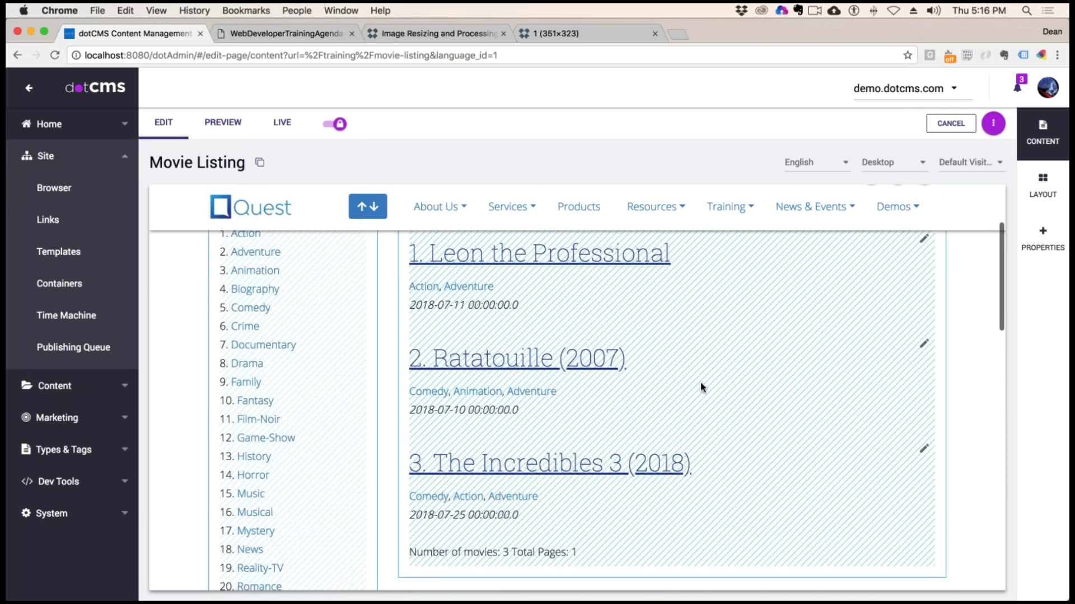
scroll(701, 383, "up", 1)
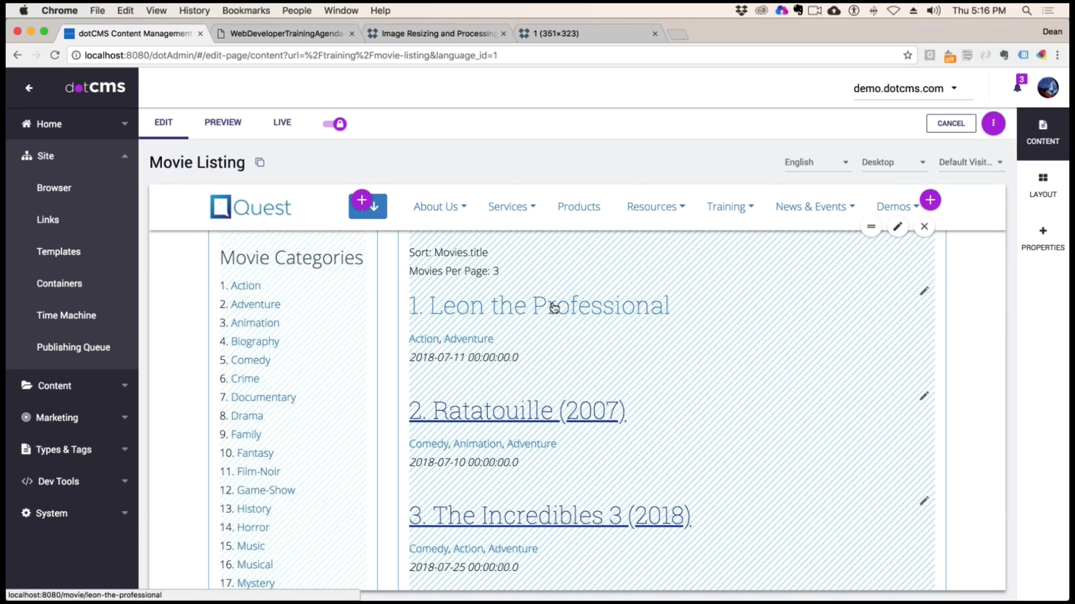
left_click(545, 520)
scroll(703, 423, "down", 8)
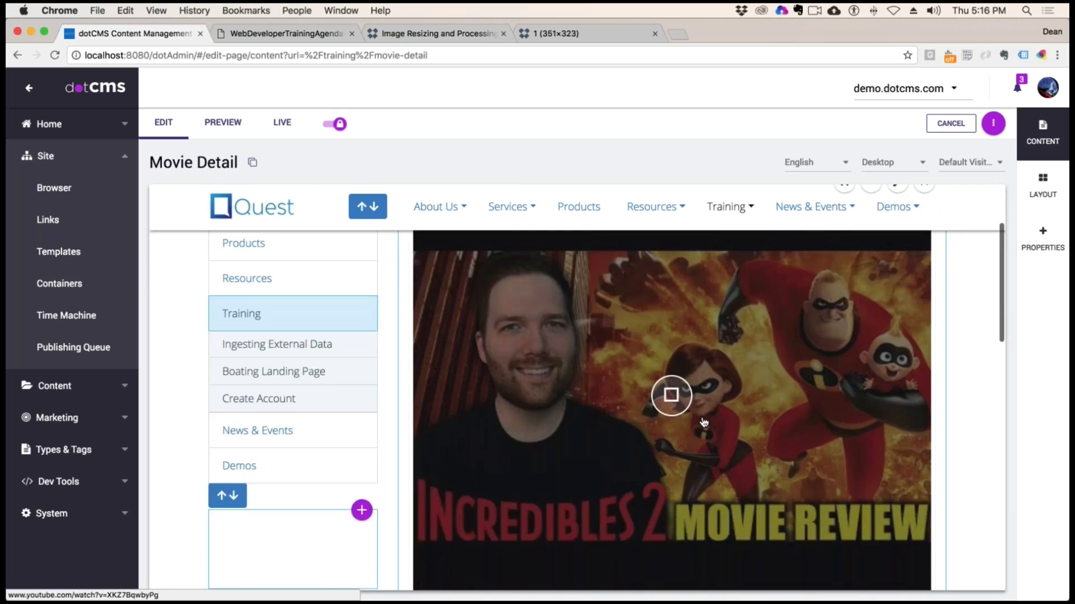
Remove the Incredibles 2 movie review video from the Movie Detail page
scroll(713, 413, "up", 3)
scroll(790, 359, "up", 3)
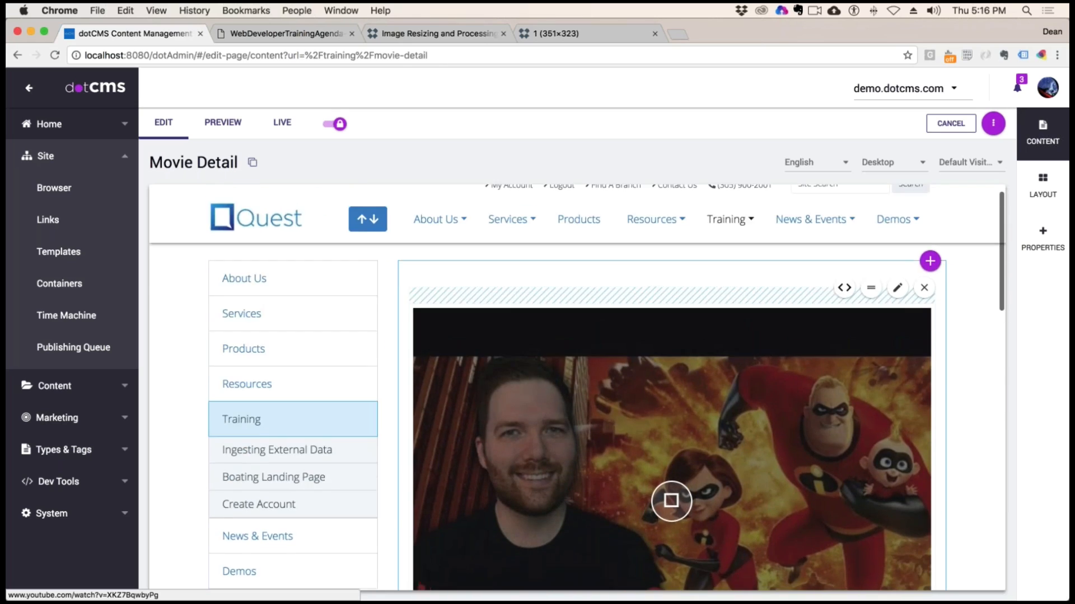
left_click(923, 296)
left_click(644, 401)
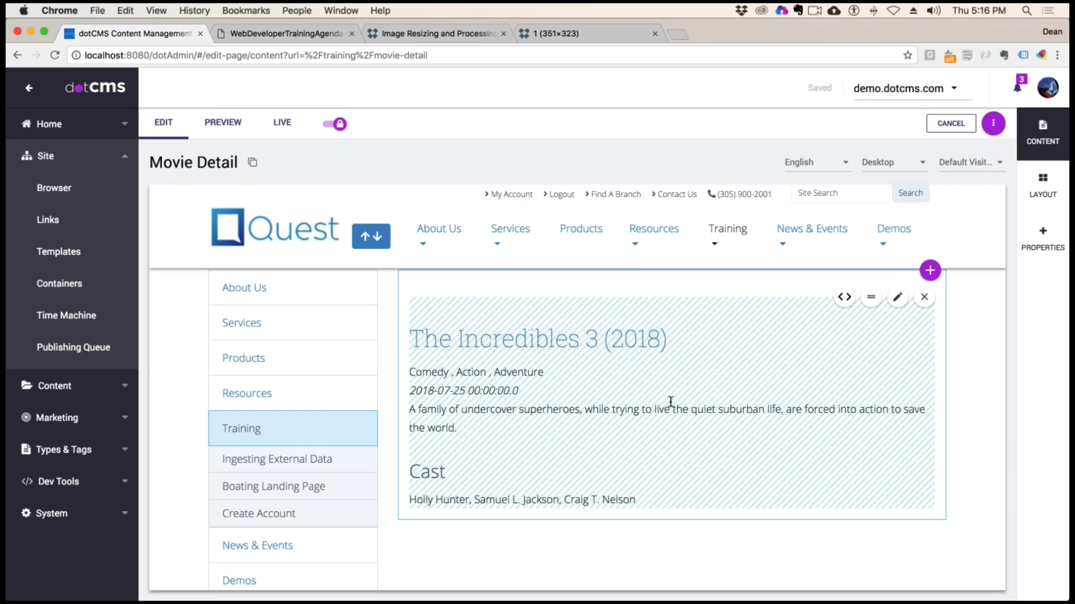
Open the moviedetail.vtl file behind the movie detail content
scroll(744, 403, "down", 3)
scroll(671, 391, "up", 1)
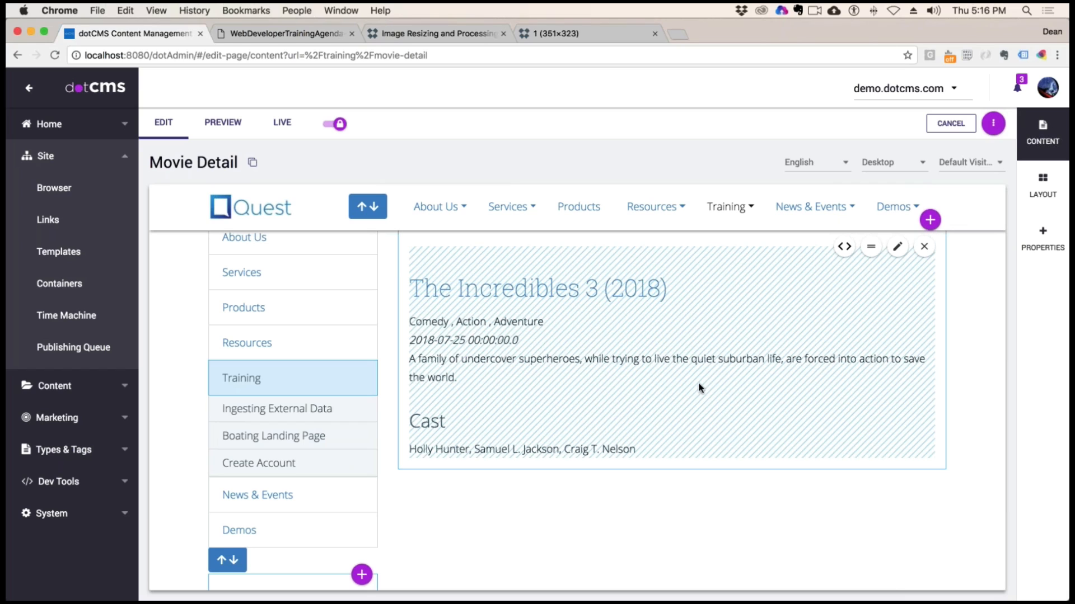
scroll(700, 387, "down", 1)
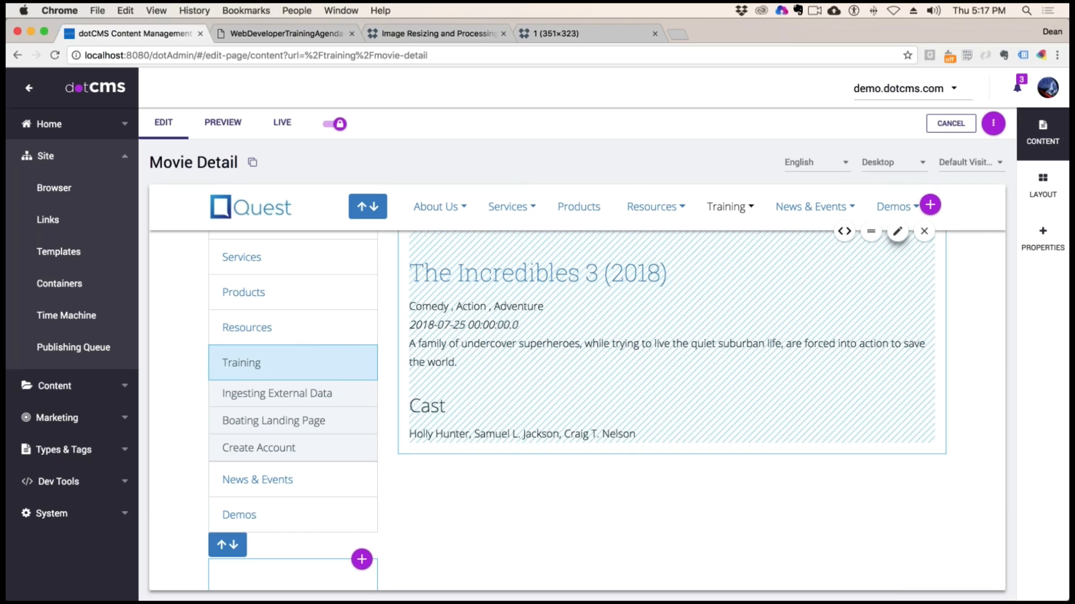
left_click(844, 233)
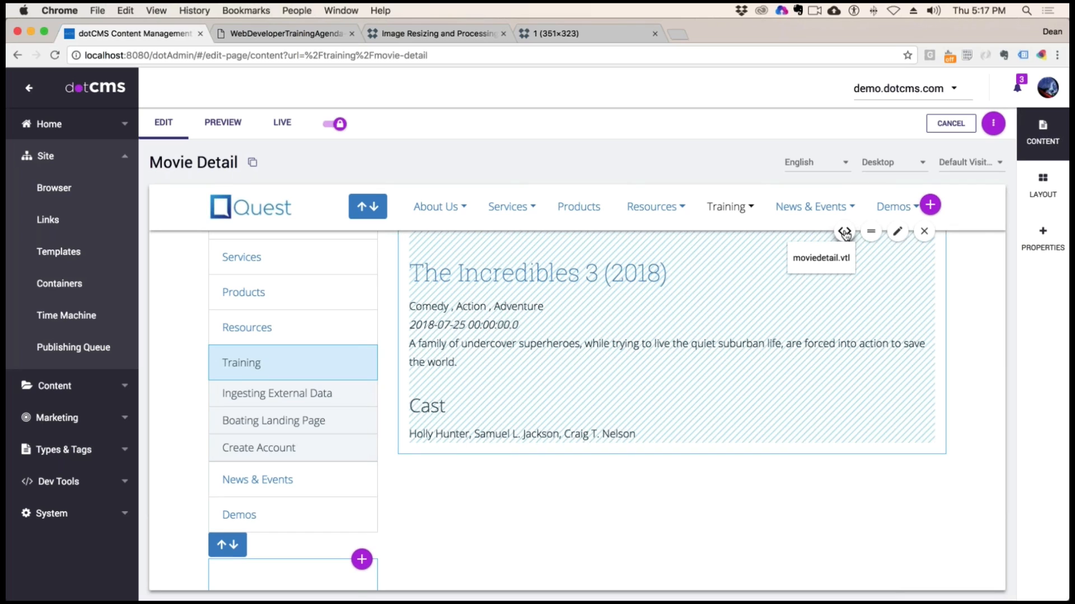
left_click(829, 258)
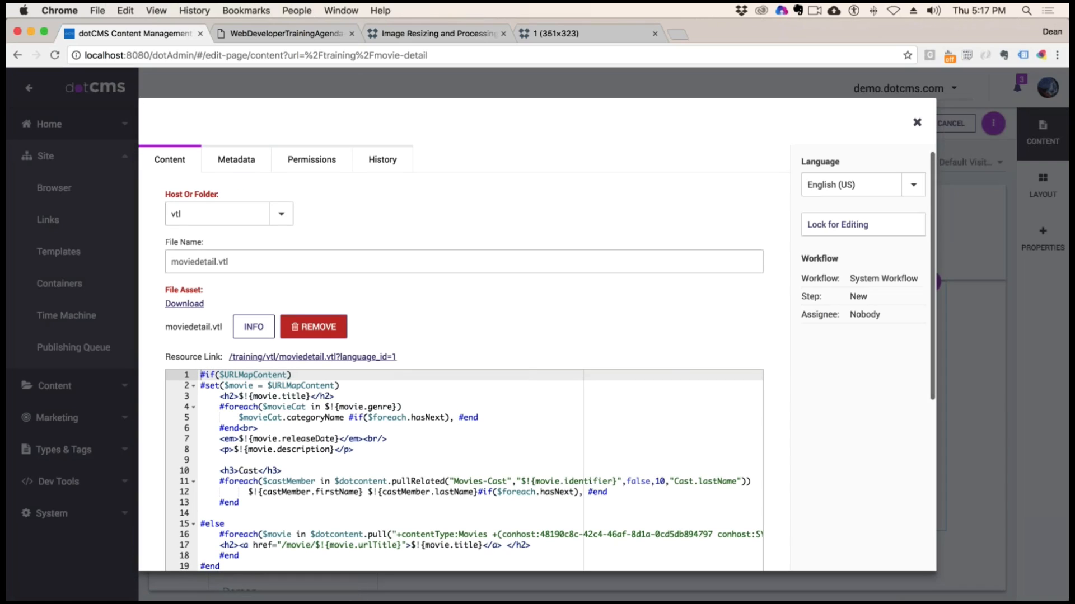
Copy the whole moviedetail.vtl code into a new TextWrangler document
left_click(355, 460)
key("super+a")
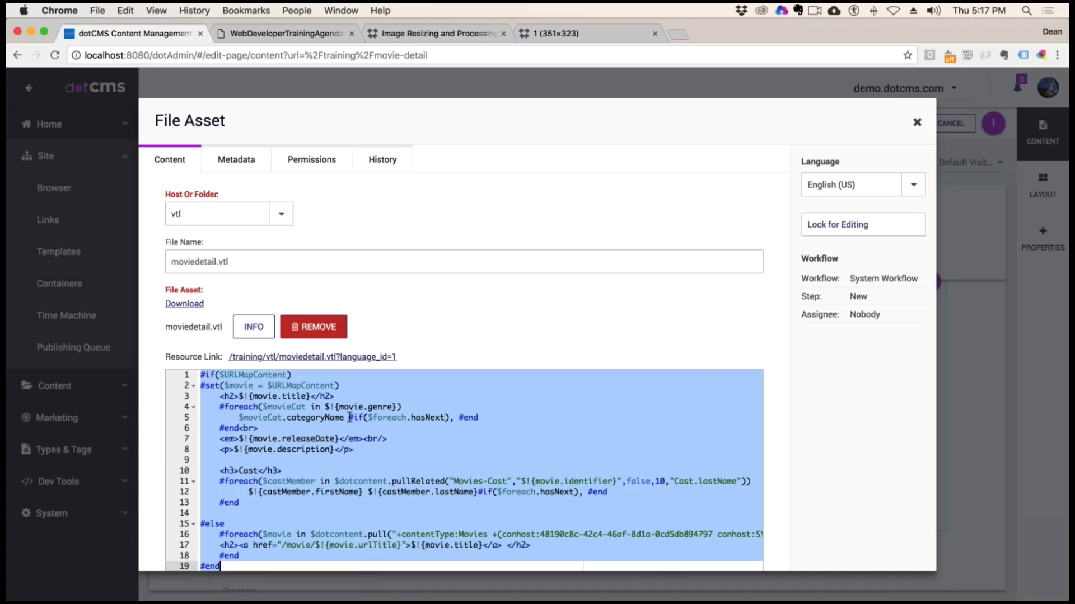
mouse_move(16, 258)
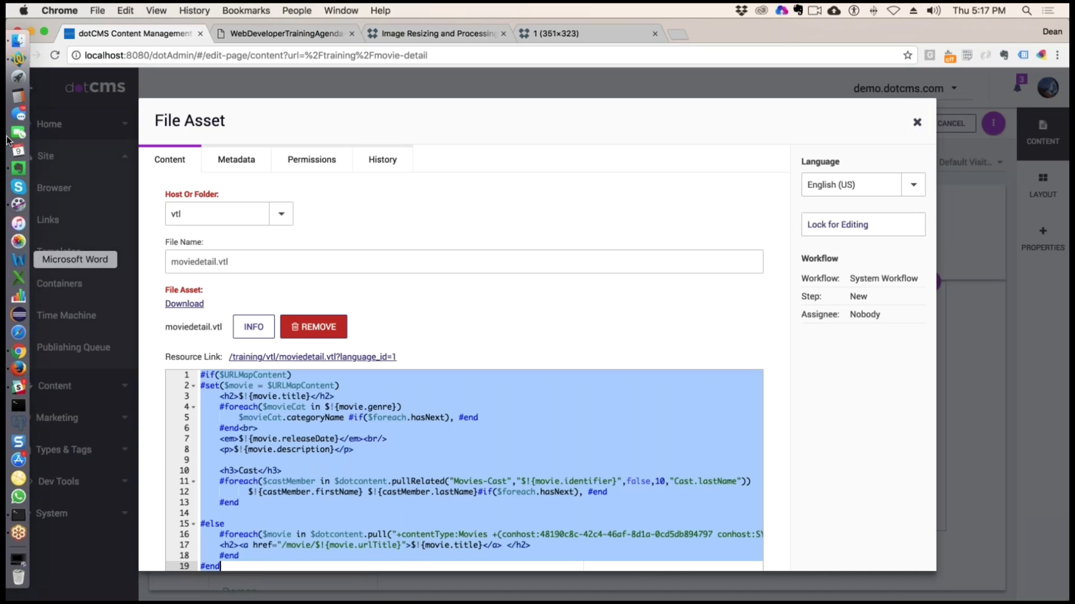
left_click(17, 60)
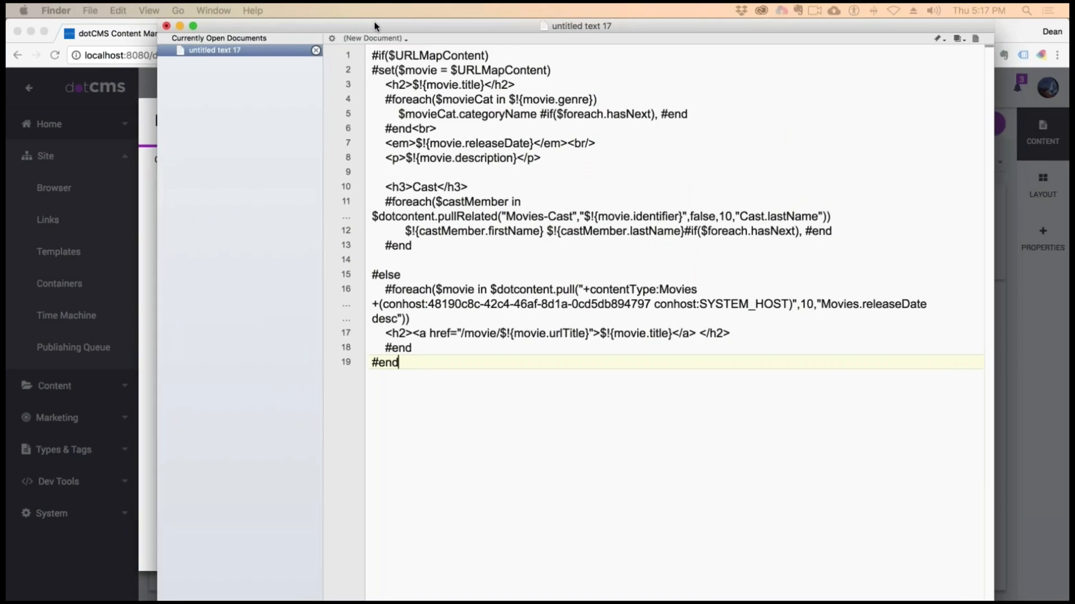
Set the document's font size to 24, then move the editor window aside and widen it
left_click(182, 10)
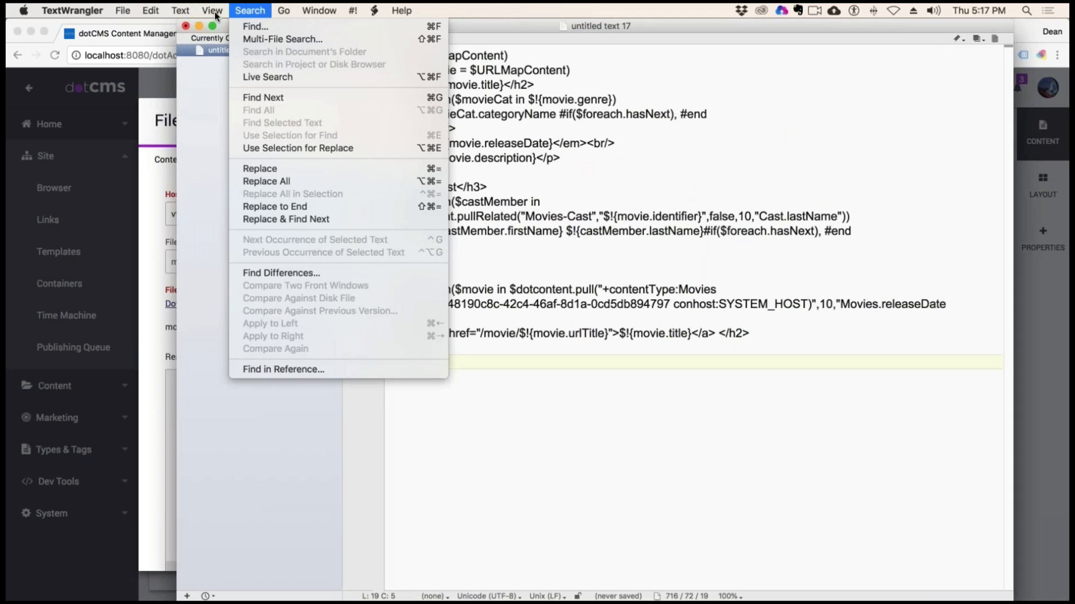
mouse_move(227, 27)
left_click(403, 33)
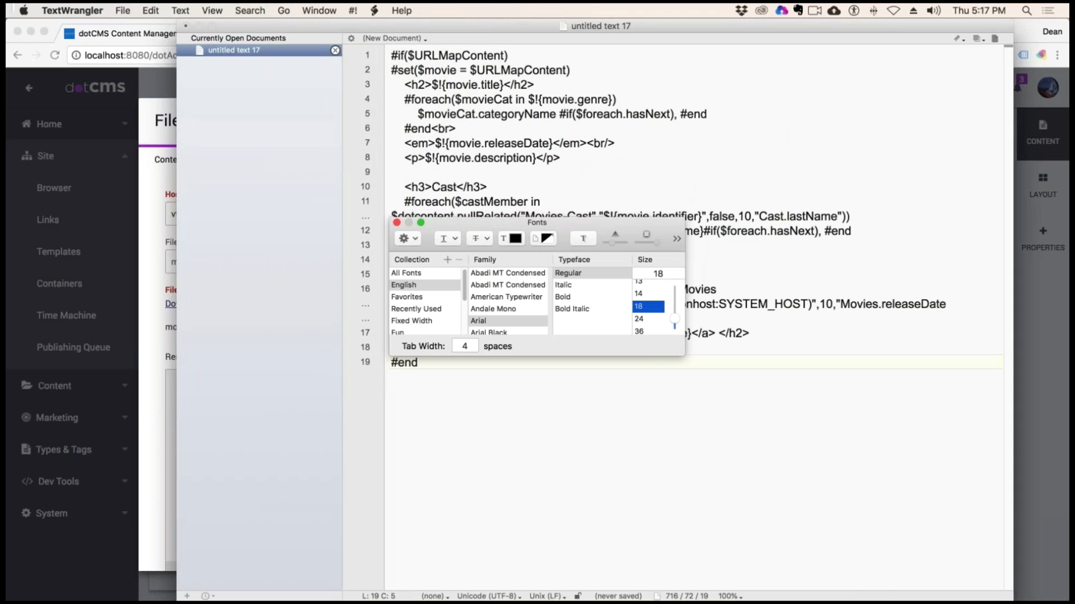
left_click(643, 323)
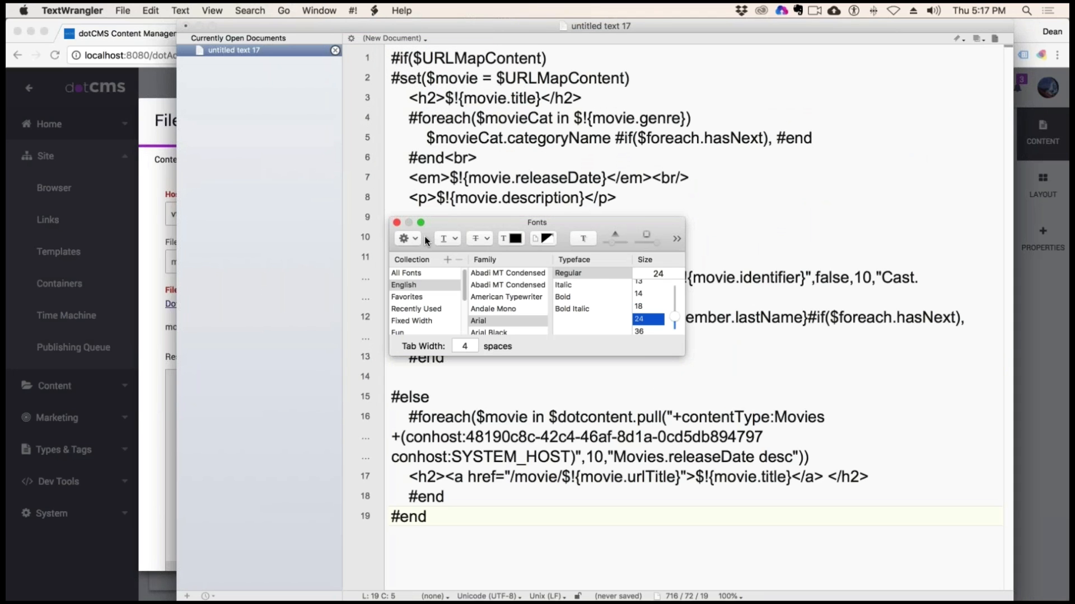
left_click(396, 222)
left_click_drag(318, 25, 164, 8)
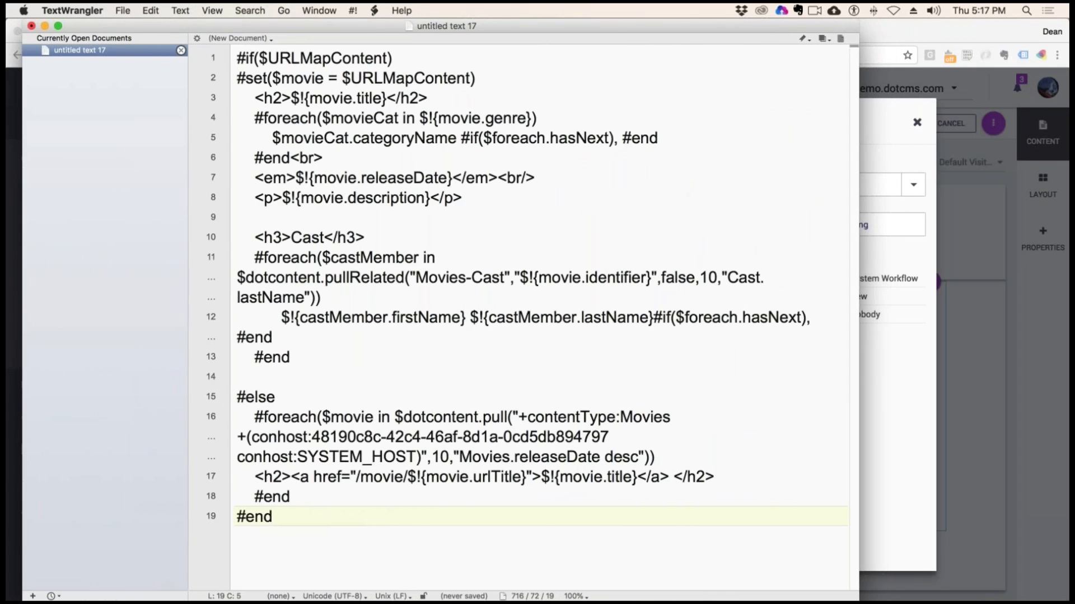
left_click_drag(859, 373, 943, 373)
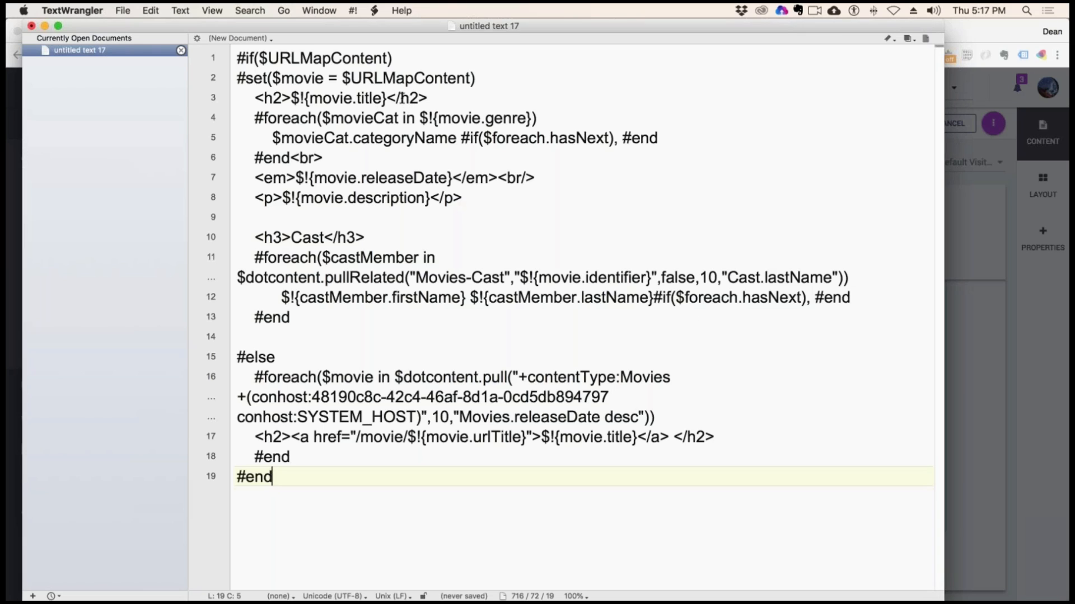
Insert an empty line after the movie.releaseDate line
left_click_drag(418, 116, 363, 107)
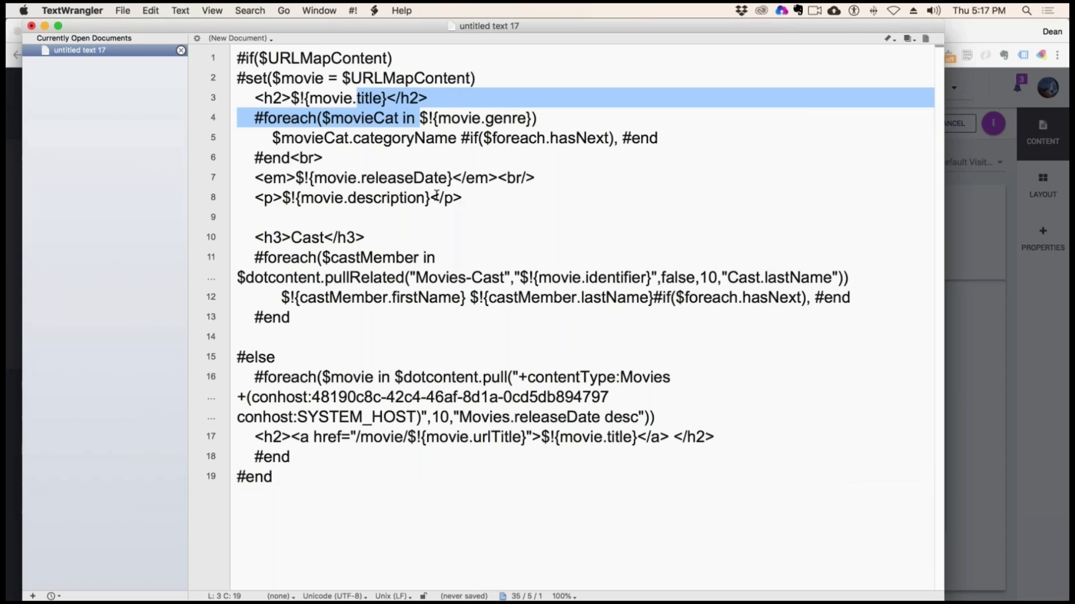
left_click(554, 179)
key("Return")
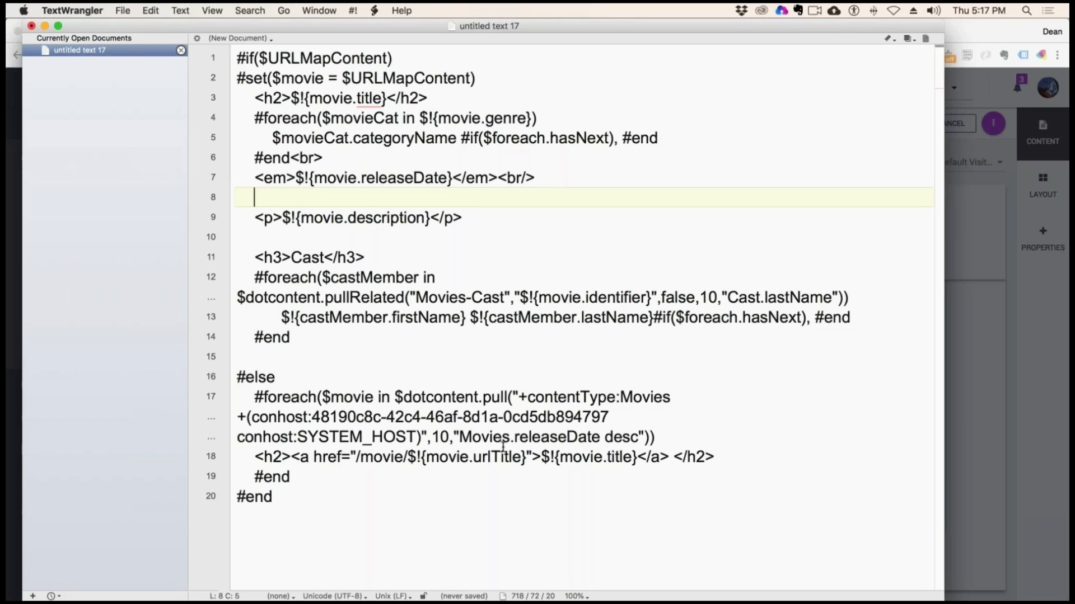
Add a <p></p> pair on the empty line and paste Evernote's <img src="/contentAsset/resize-image/${ContentIdentifier}/poster?w=150" /> snippet inside it
mouse_move(12, 358)
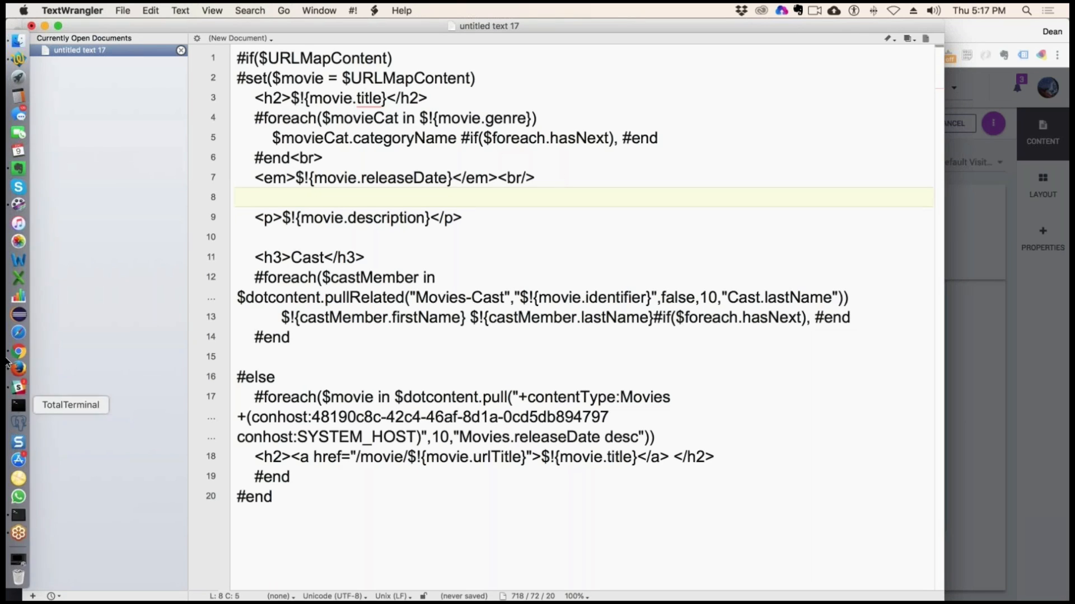
left_click(19, 170)
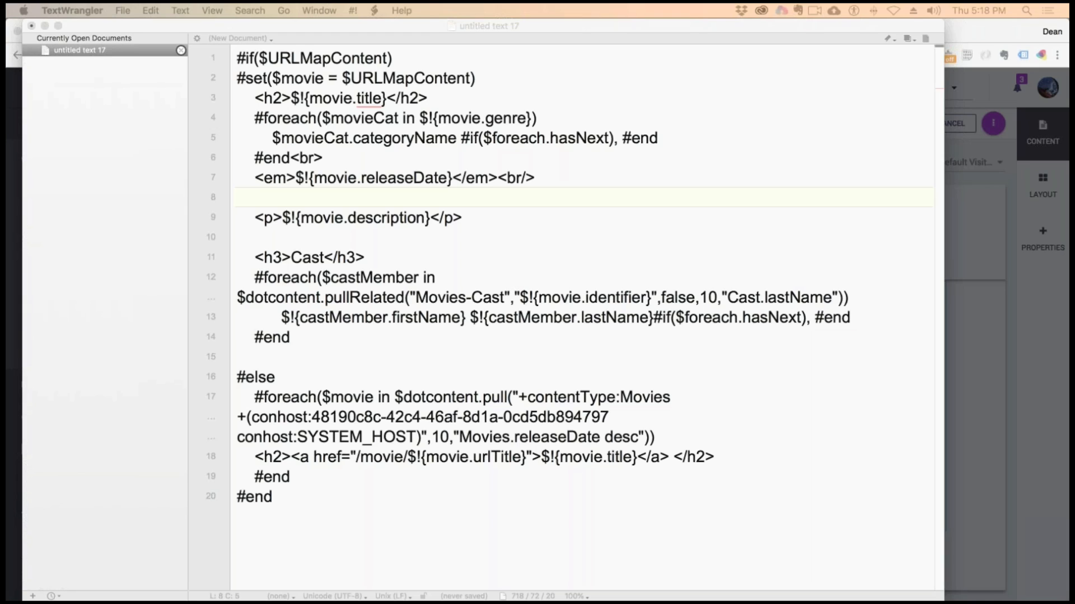
left_click(345, 198)
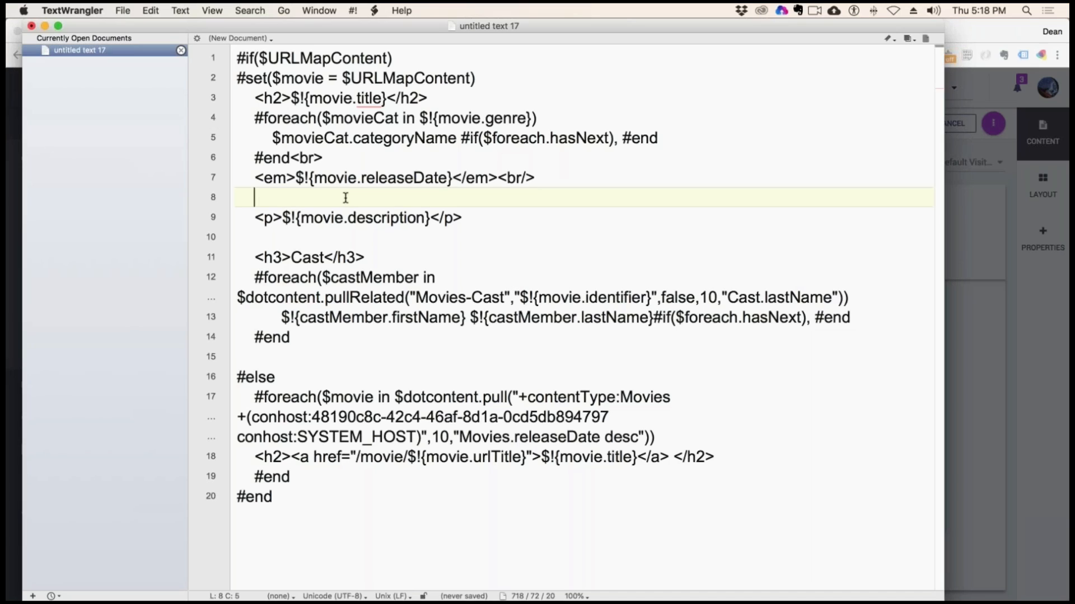
type("<p></p>")
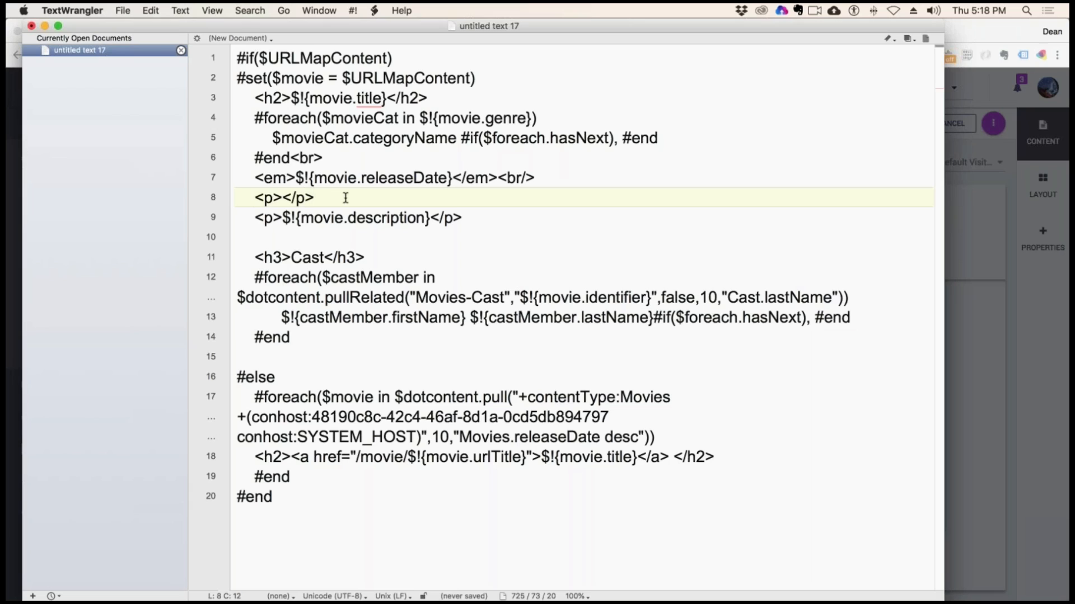
left_click(282, 197)
type("<img src=\"/contentAsset/resize-image/${ContentIdentifier}/poster?w=150\" />")
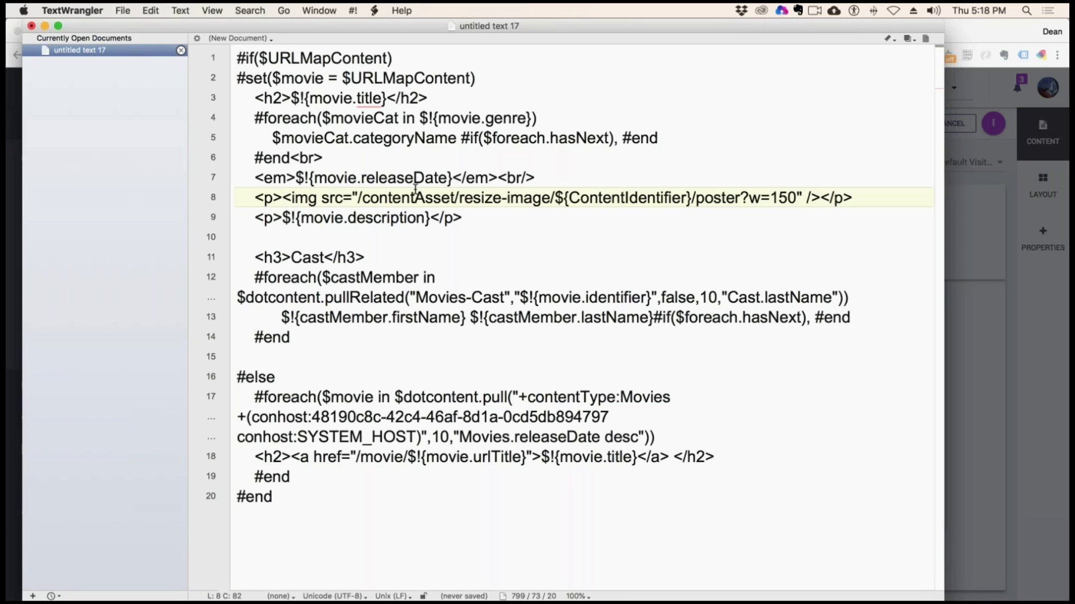
Put the img tag and the closing </p> tag each on their own line
left_click(282, 199)
key("Return")
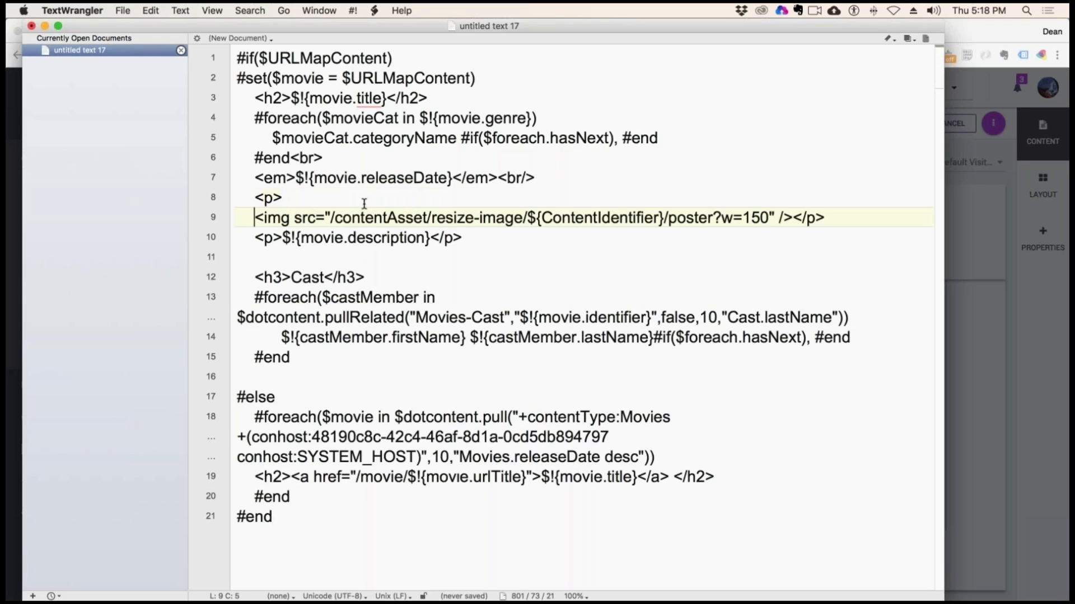
left_click(789, 221)
key("Return")
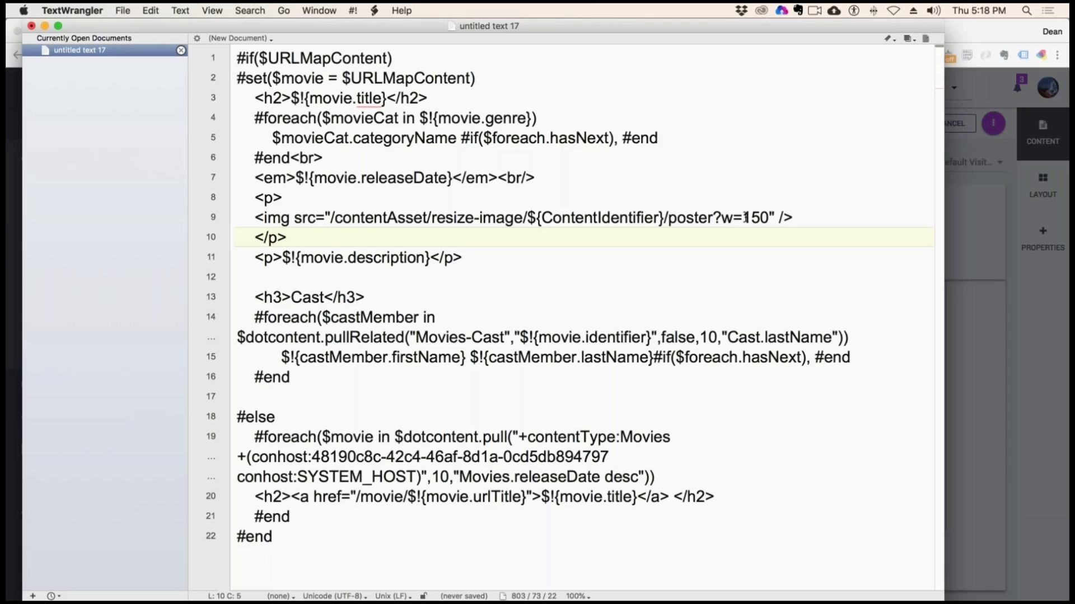
Replace the img tag's source path with the start of a short path, /dA/$
left_click_drag(722, 218, 694, 218)
left_click_drag(769, 217, 338, 219)
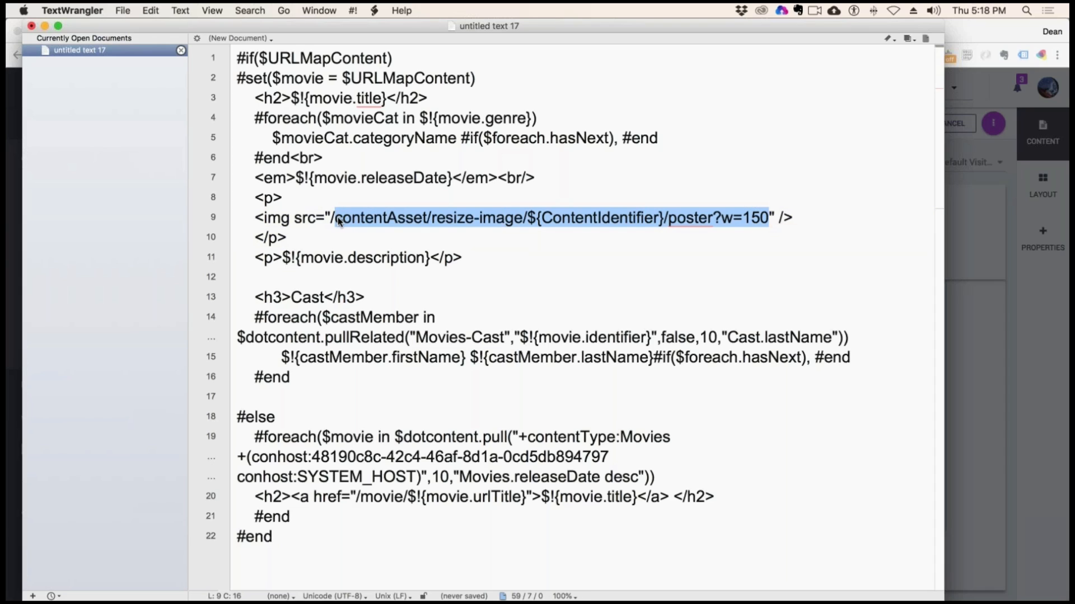
type("dA")
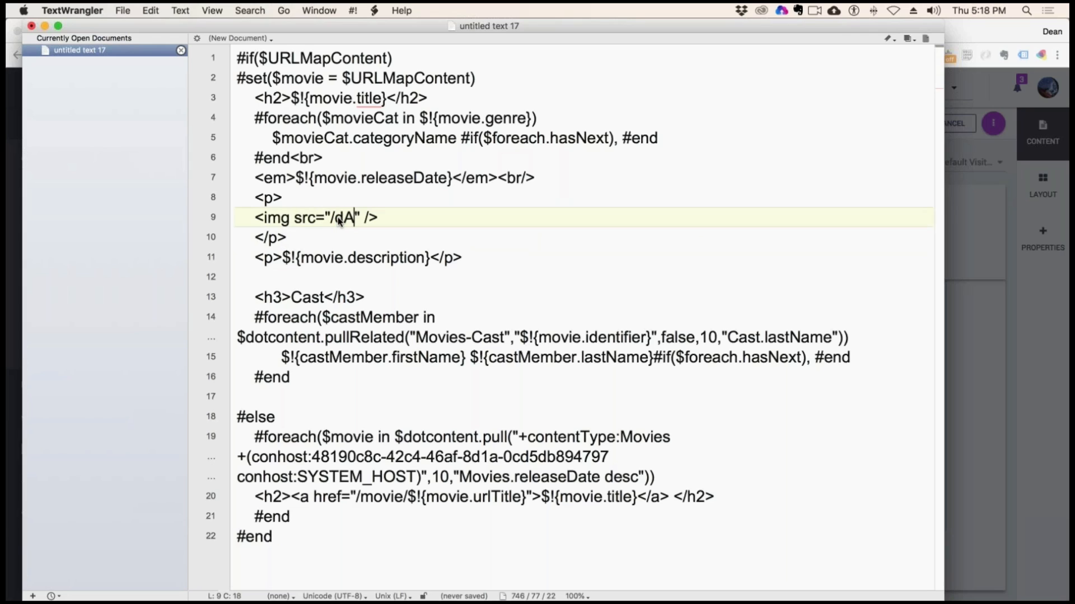
type("/$")
Switch to Chrome and go back to the start of the Image Resizing and Processing documentation
key("super+Tab")
left_click(442, 35)
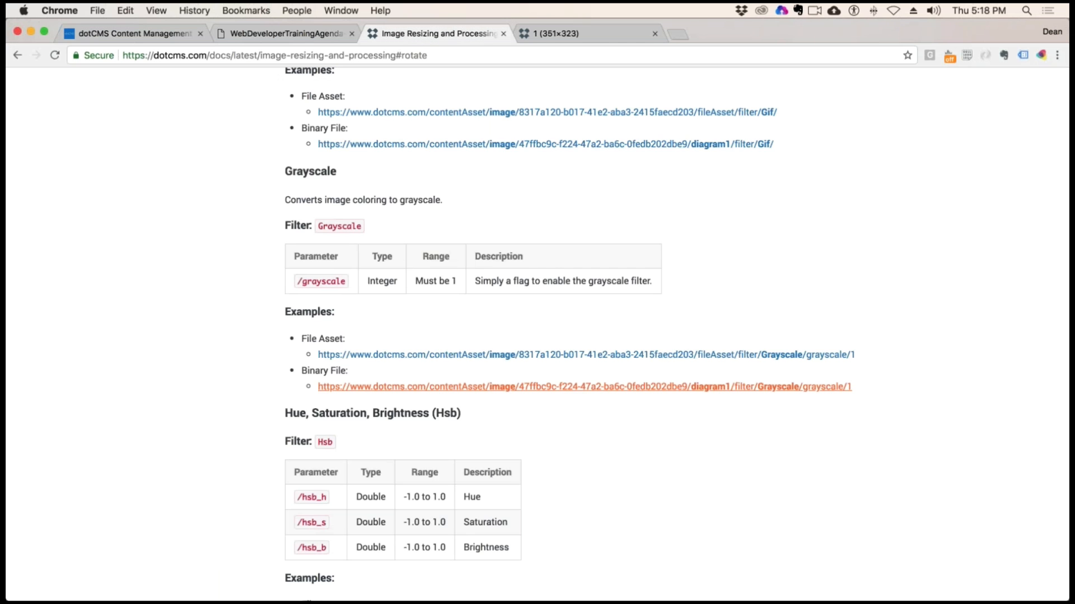
scroll(744, 313, "up", 20)
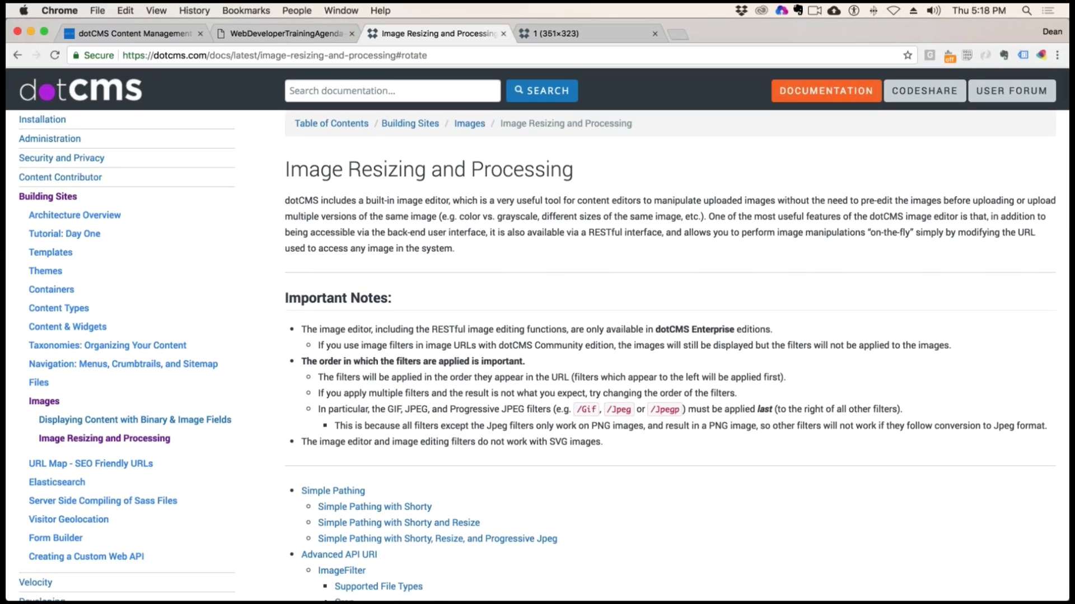
Search the documentation for "shorty" and open the Displaying Content with Binary & Image Fields page
left_click(329, 92)
type("shorty")
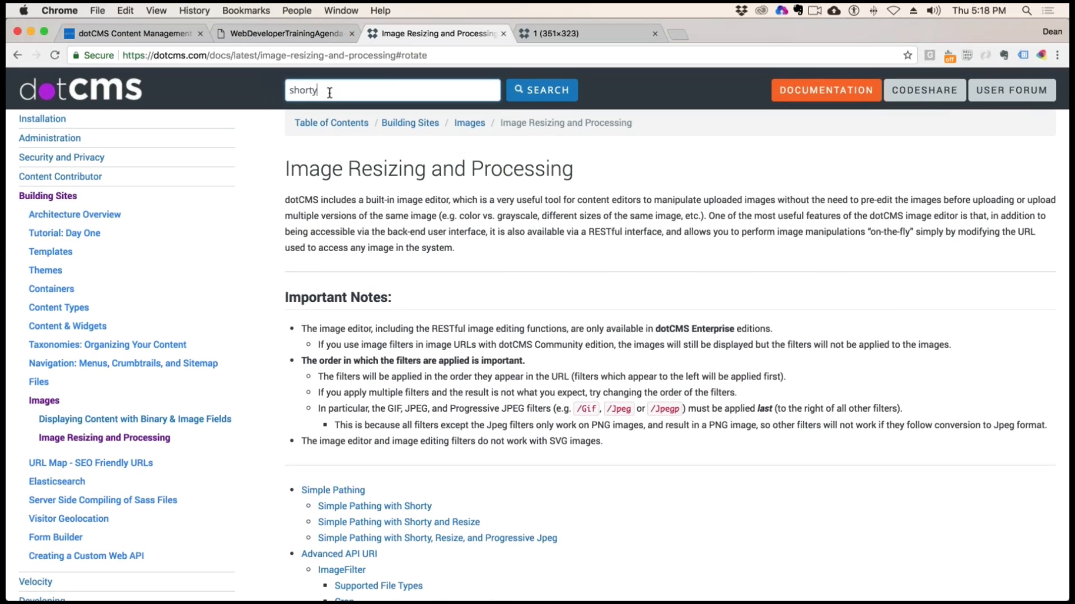
key("Return")
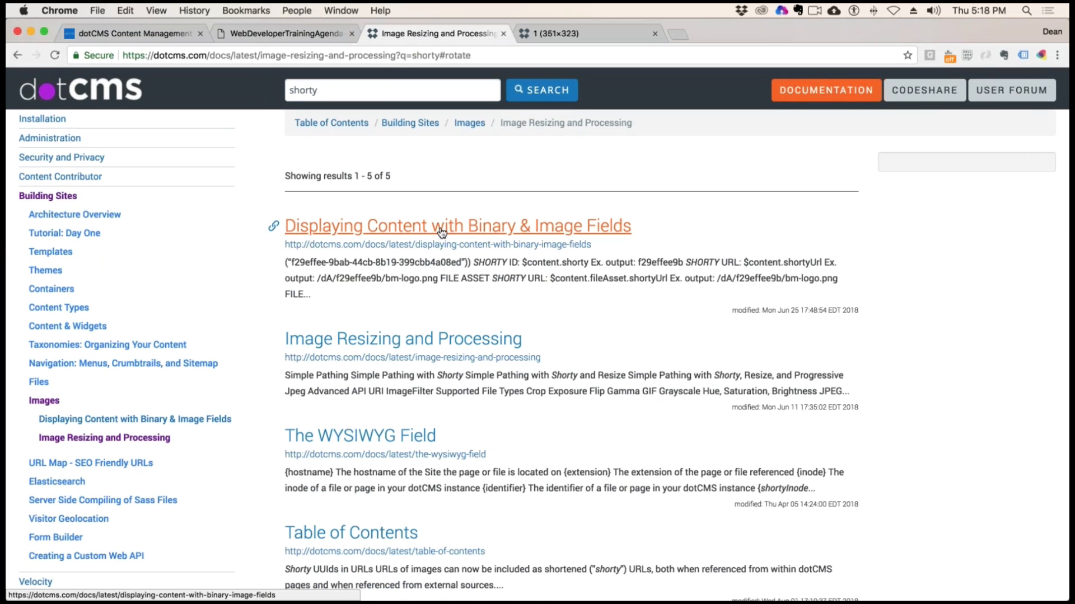
left_click(442, 232)
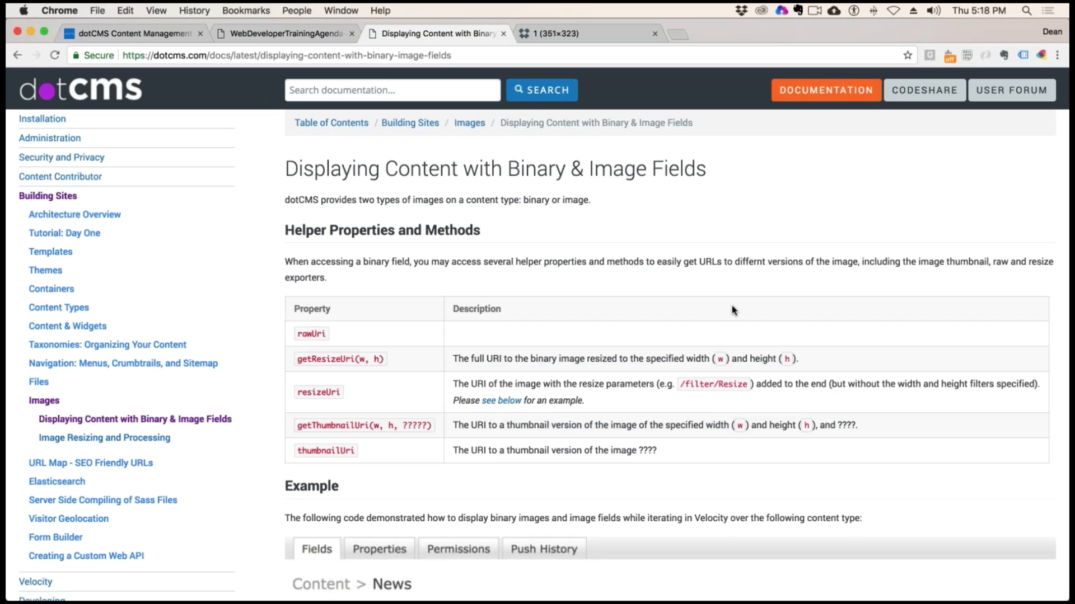
Examine the File Asset Pathing with Shorty ID examples, especially the $content.shortyUrl property and its example output
scroll(732, 307, "down", 5)
scroll(593, 276, "down", 8)
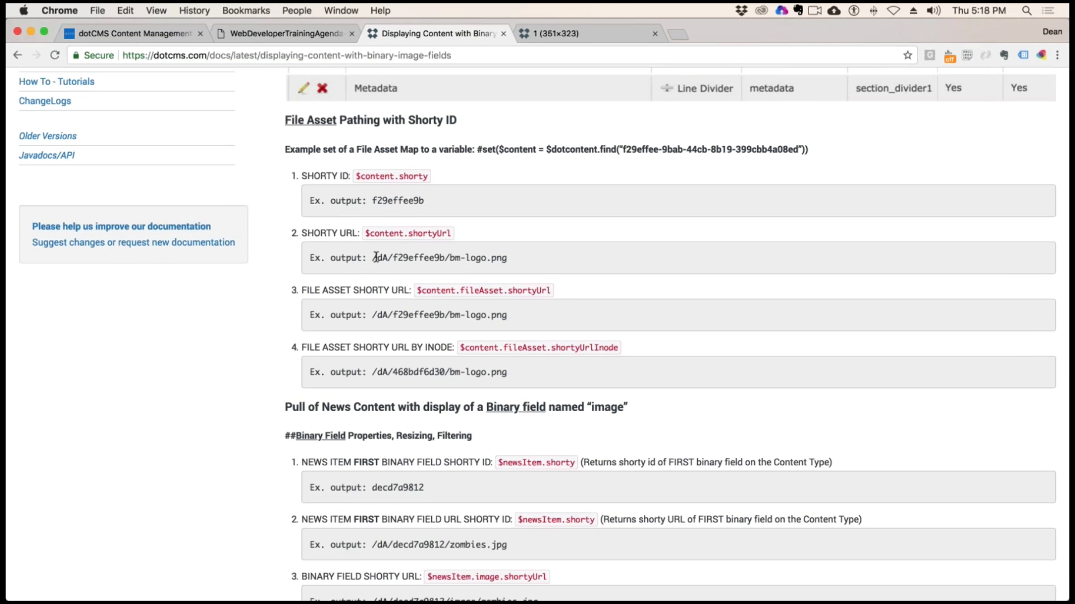
left_click_drag(373, 259, 507, 259)
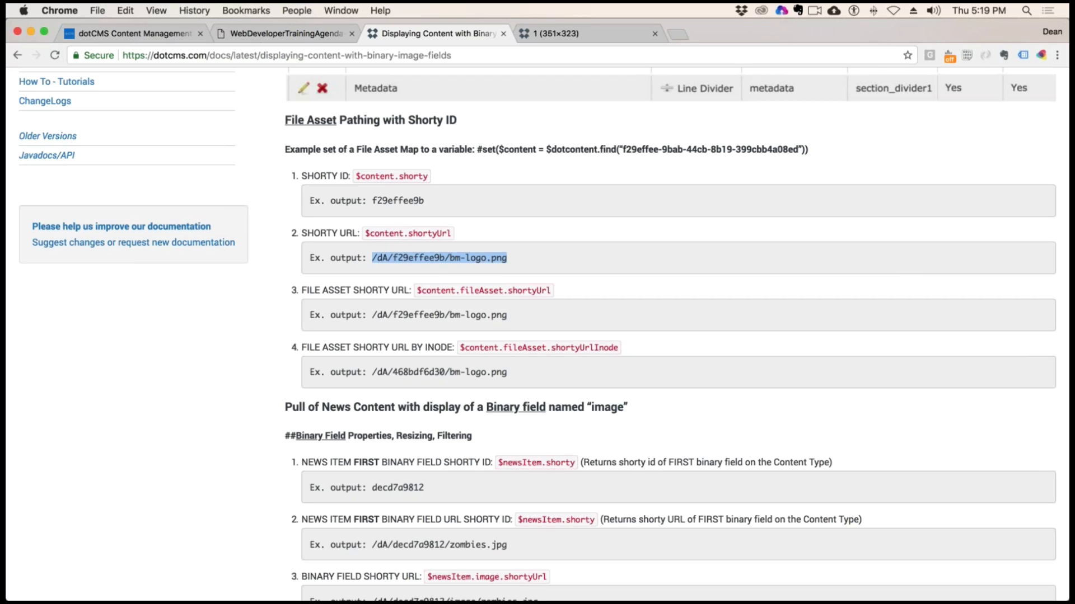
left_click(553, 261)
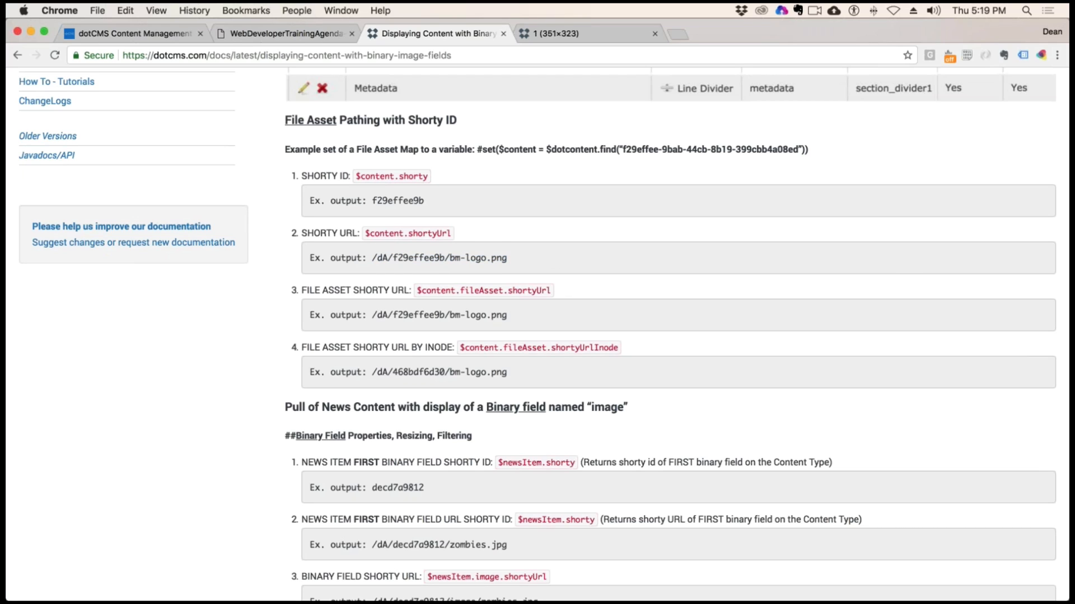
left_click_drag(507, 259, 408, 234)
scroll(511, 295, "up", 2)
scroll(511, 295, "down", 5)
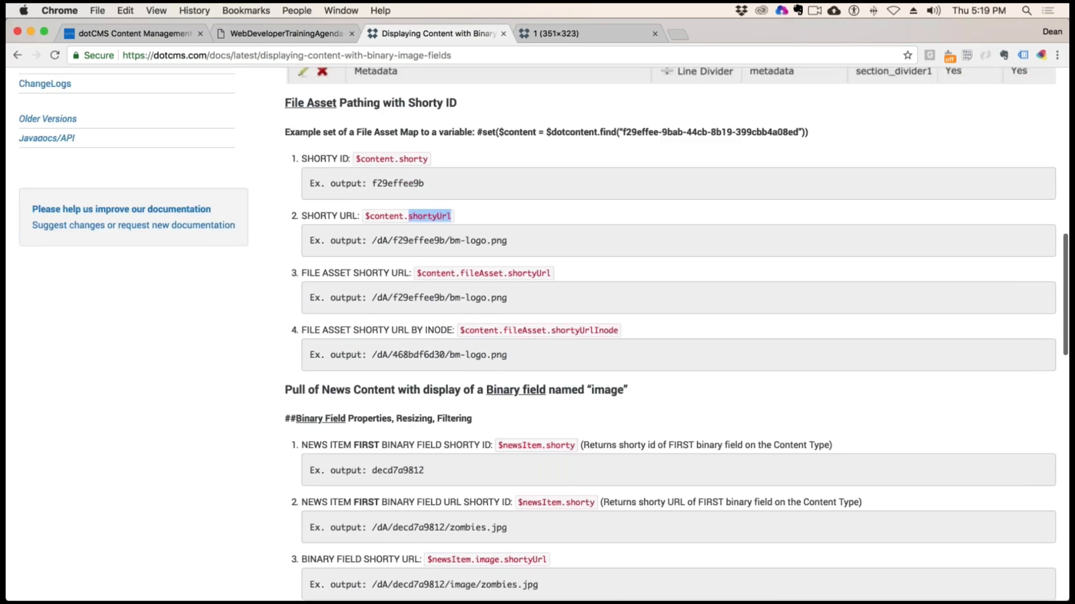
Examine the Binary Field examples for the first-field shorty and the field-specific $newsItem.image.shortyUrl syntax
scroll(498, 325, "down", 3)
left_click_drag(508, 326, 387, 326)
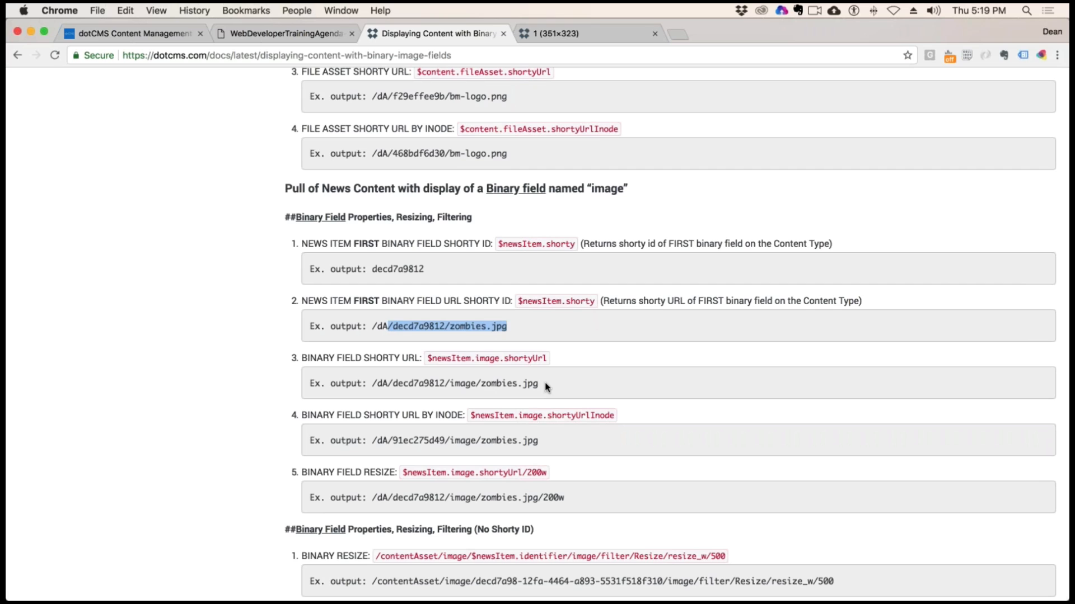
left_click(449, 387)
scroll(425, 386, "down", 3)
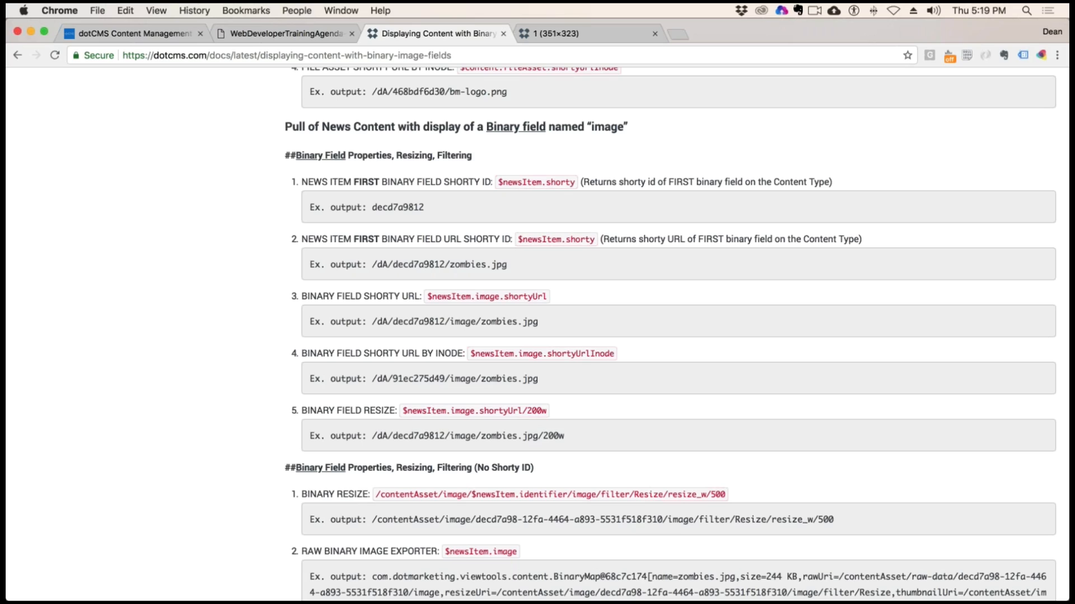
left_click_drag(561, 239, 521, 239)
left_click_drag(563, 239, 518, 239)
left_click_drag(594, 239, 565, 239)
left_click_drag(499, 297, 474, 297)
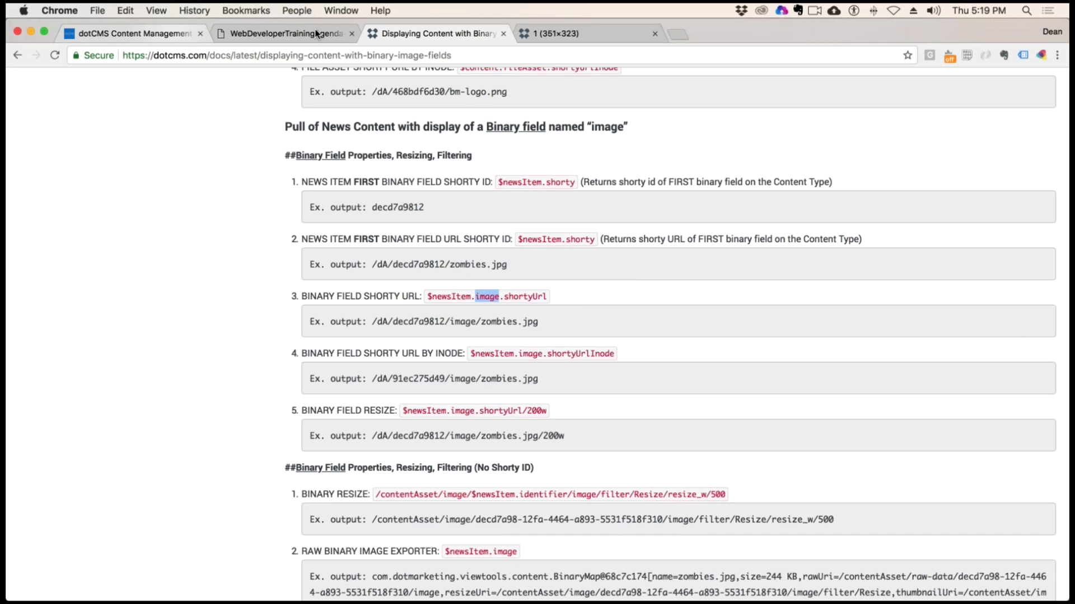
Switch to TextWrangler and extend the img source after /dA/$ with !{movie.poster.shortyUrl, leaving the brace open
left_click(114, 34)
left_click(18, 63)
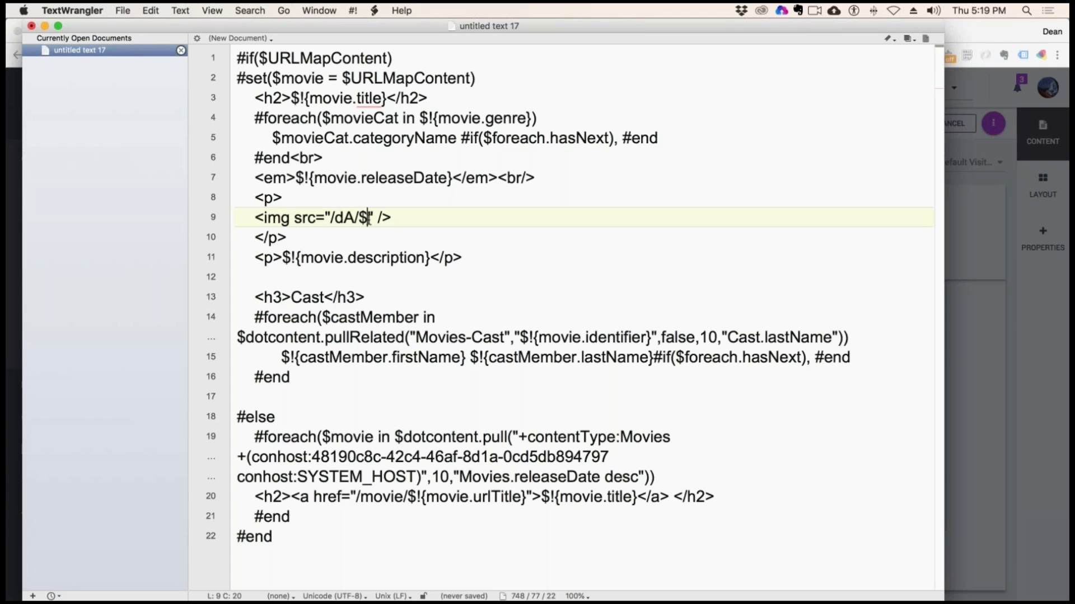
type("$")
key("BackSpace")
type("!")
type("{movie")
type(".poster")
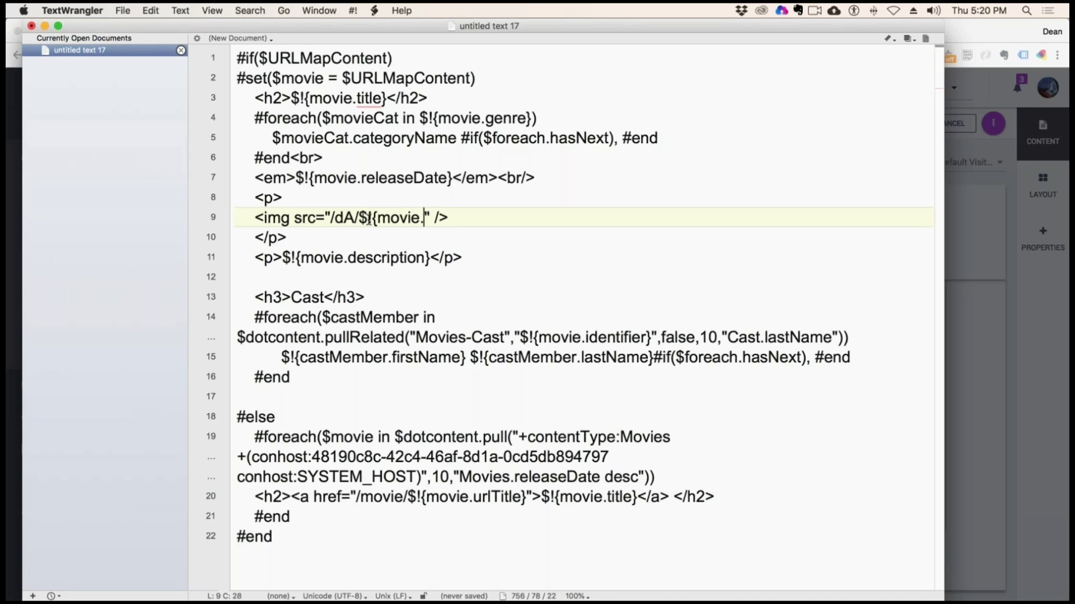
type(".shorty")
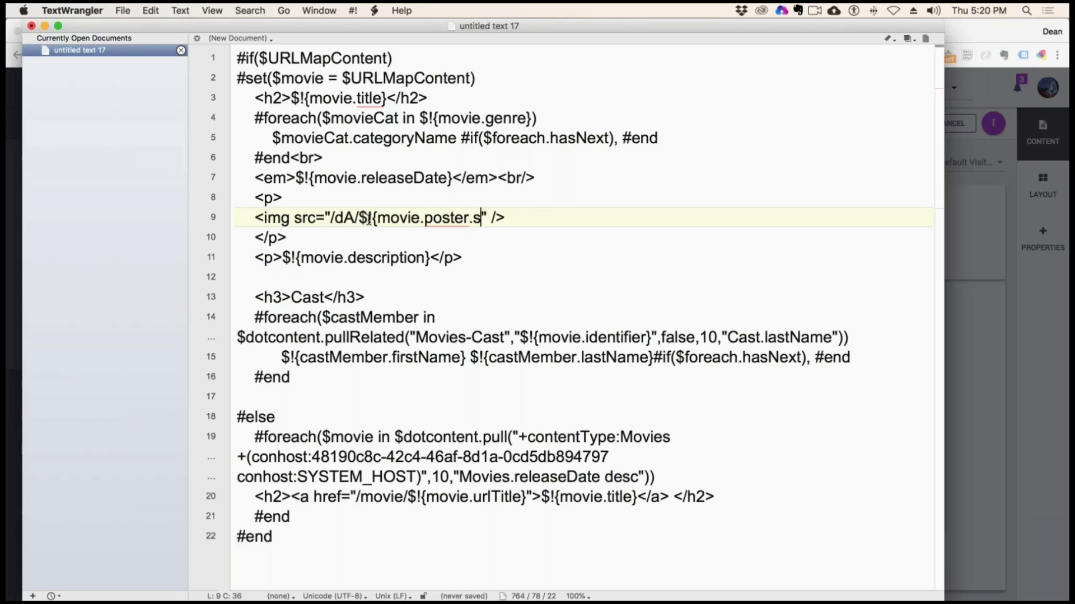
type("Url")
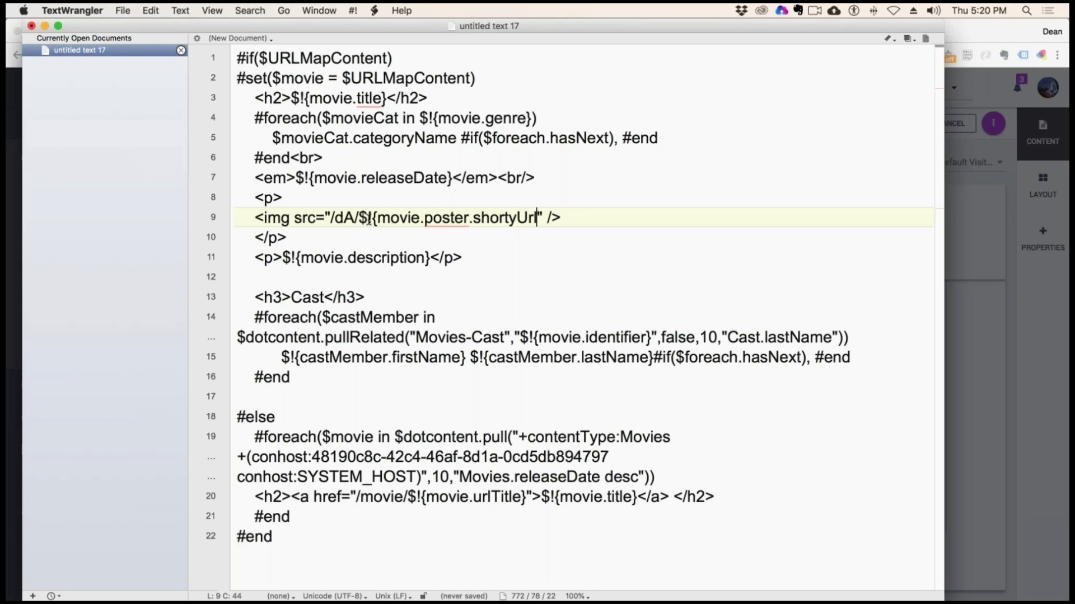
type("}/150")
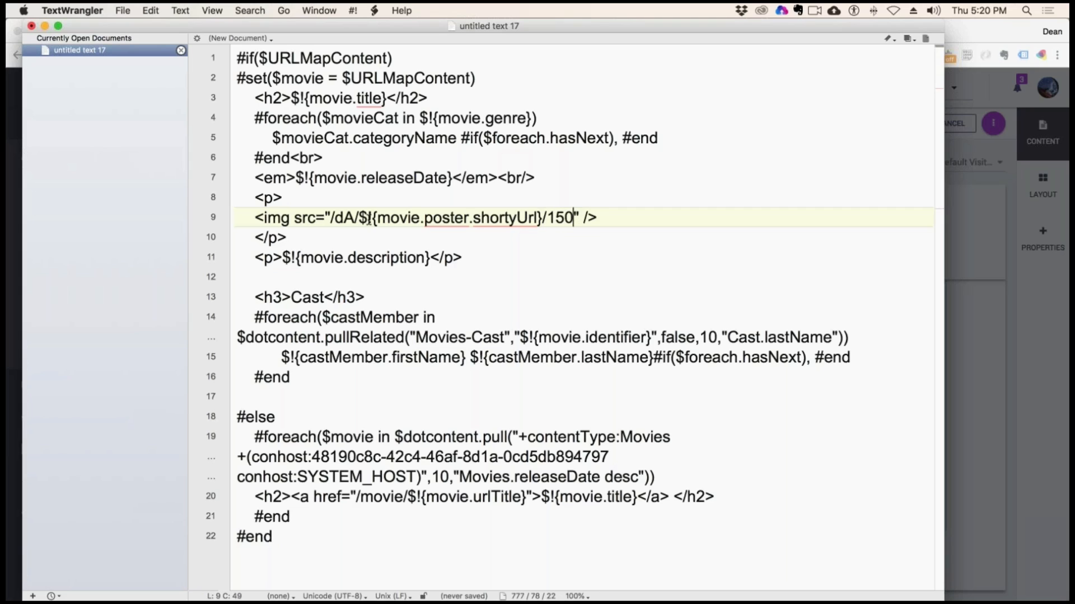
type("w")
Duplicate the three-line poster paragraph directly below its closing </p> tag
left_click_drag(307, 240, 259, 200)
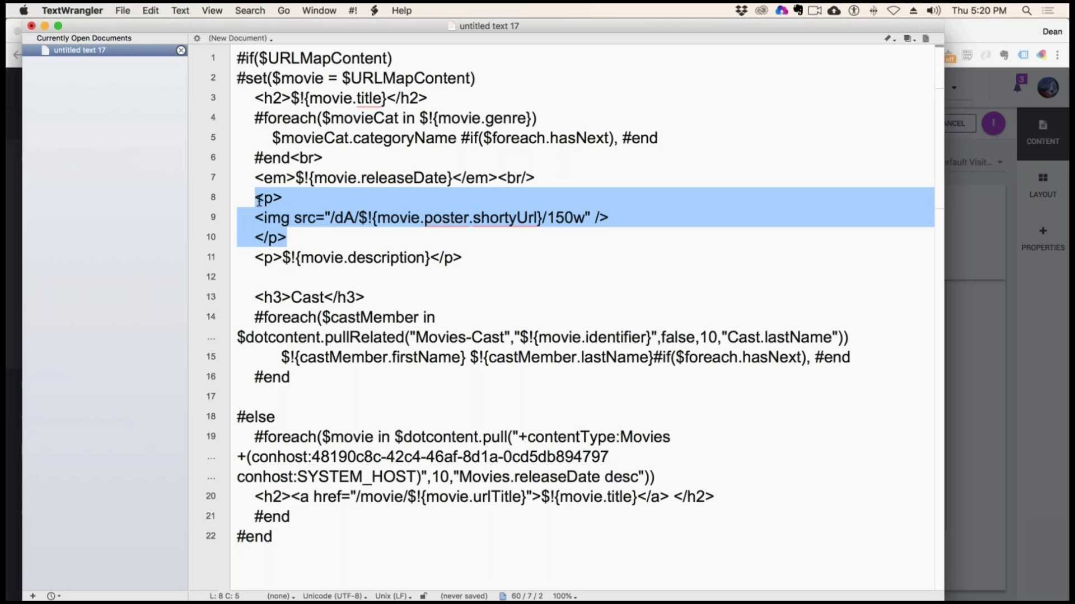
key("super+c")
left_click(334, 239)
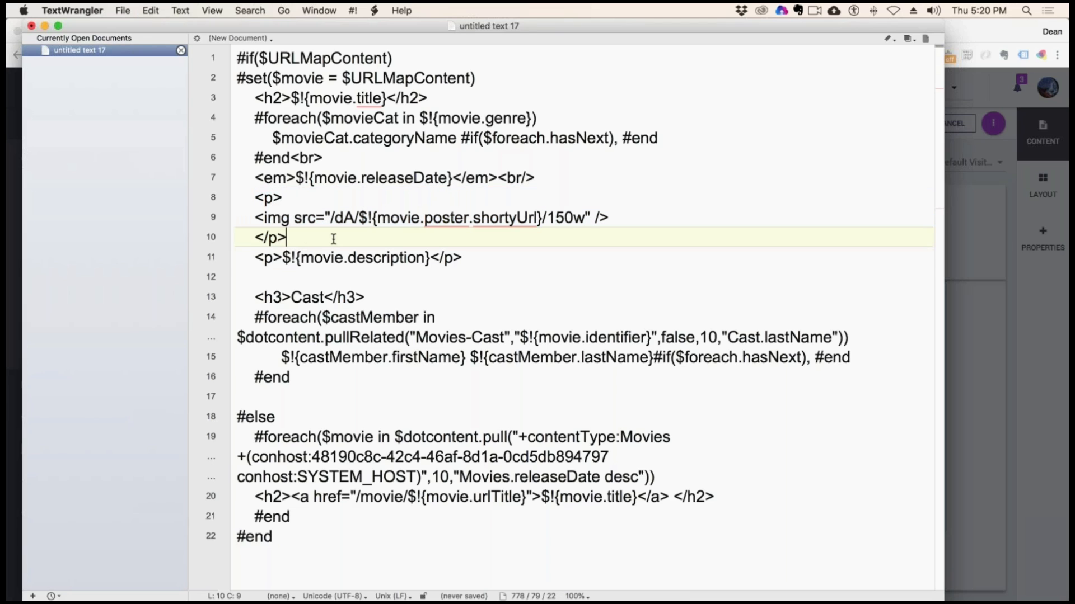
key("Return")
key("super+v")
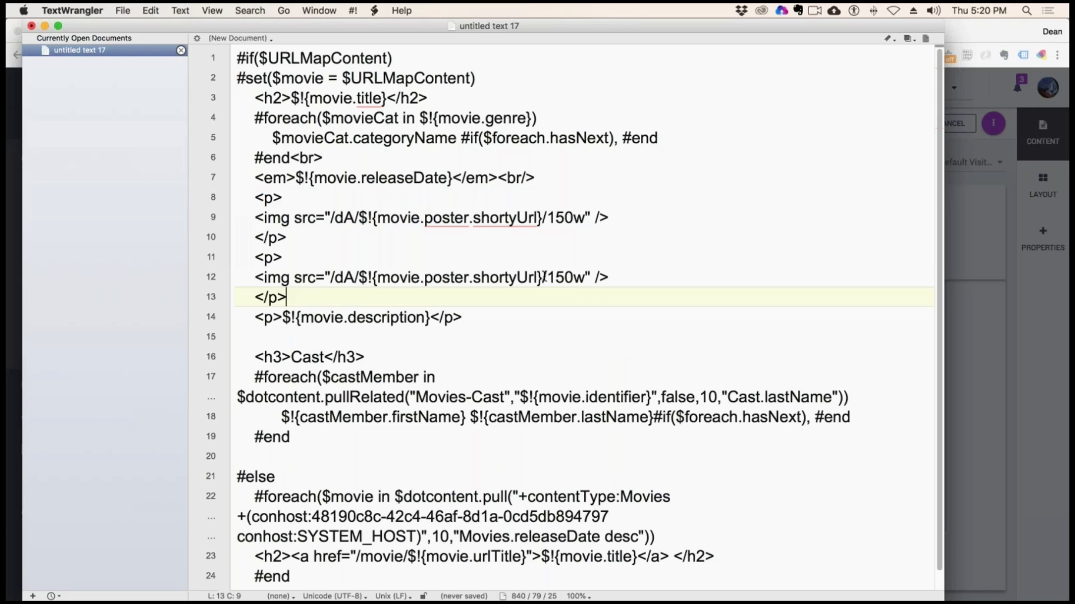
Replace poster with screenshot1 in the img source of the duplicated paragraph
double_click(466, 280)
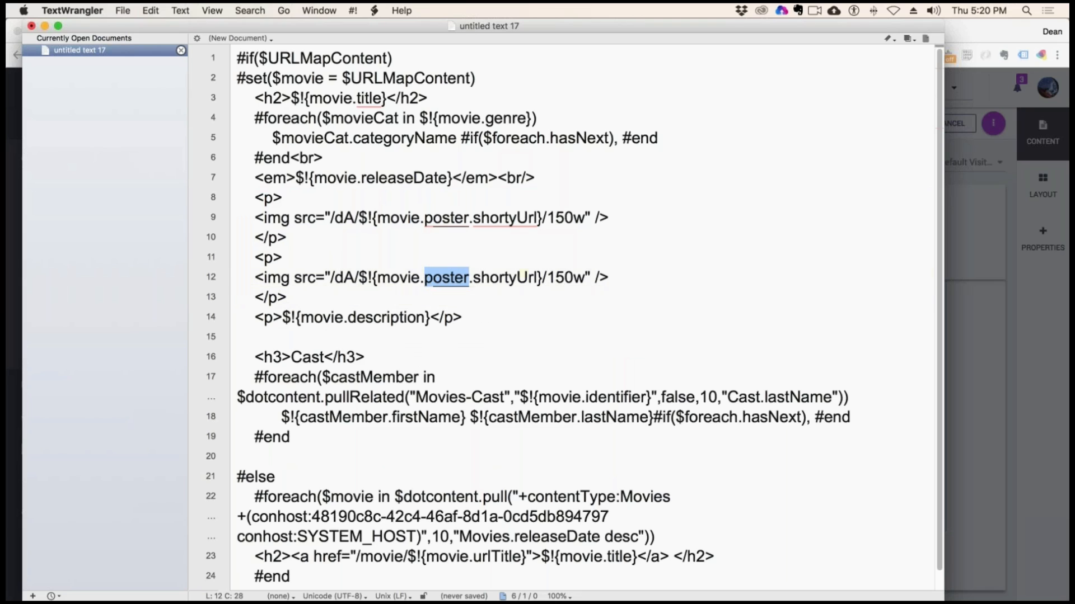
type("screenshot")
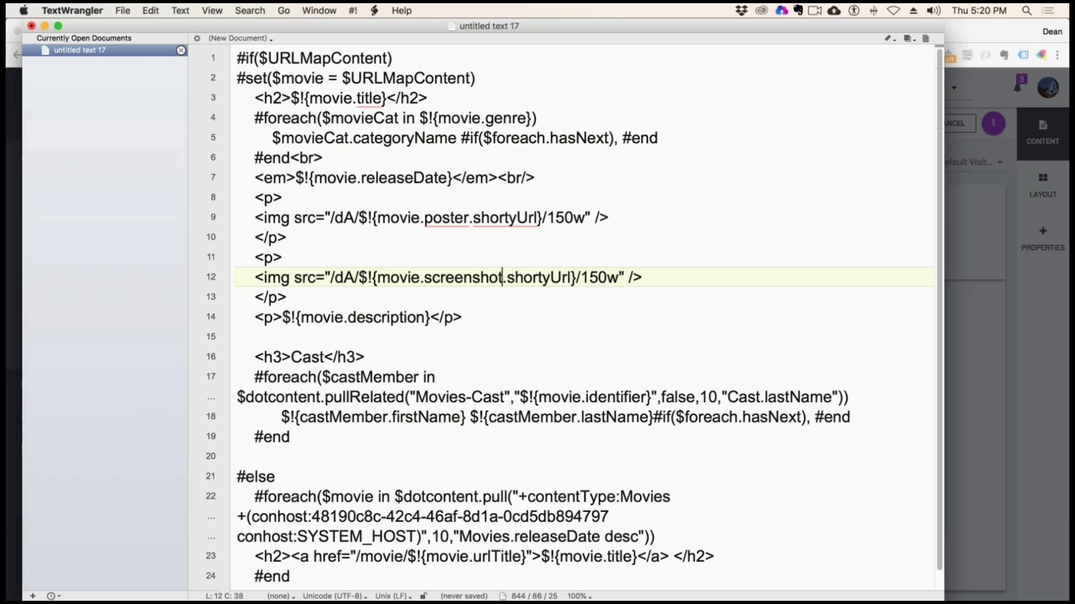
type("1")
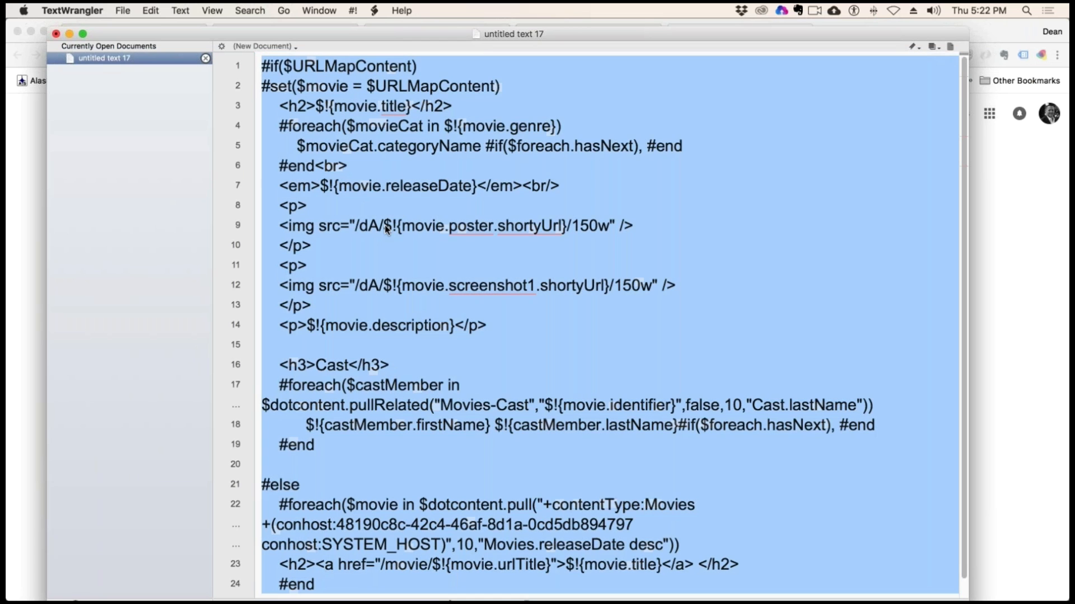
Remove the /dA/ prefix from both the poster and screenshot1 img sources
left_click(383, 225)
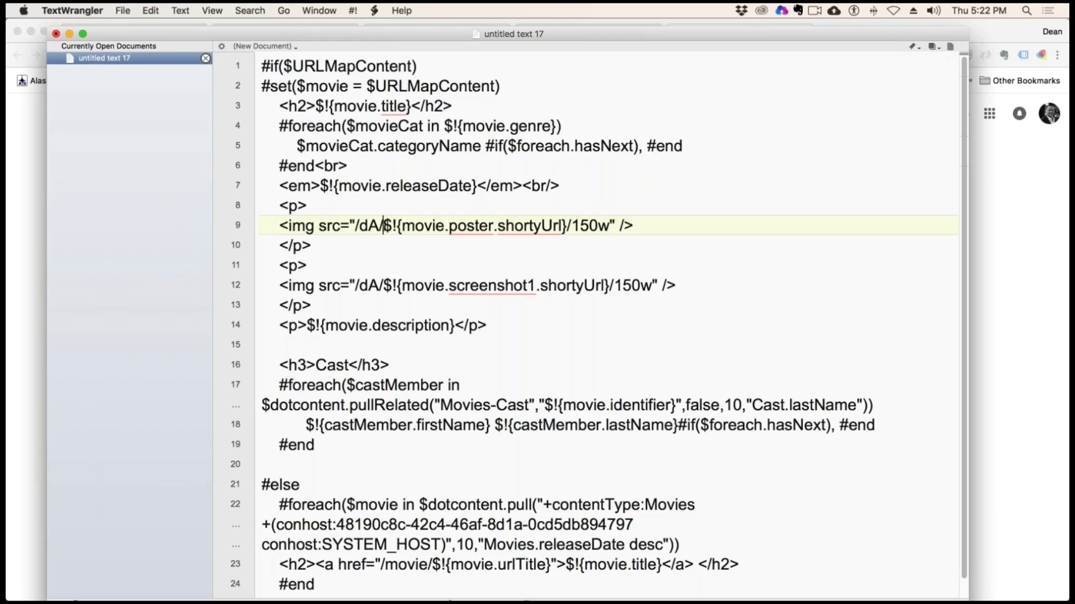
key("BackSpace")
key("BackSpace")
key("BackSpace")
key("BackSpace")
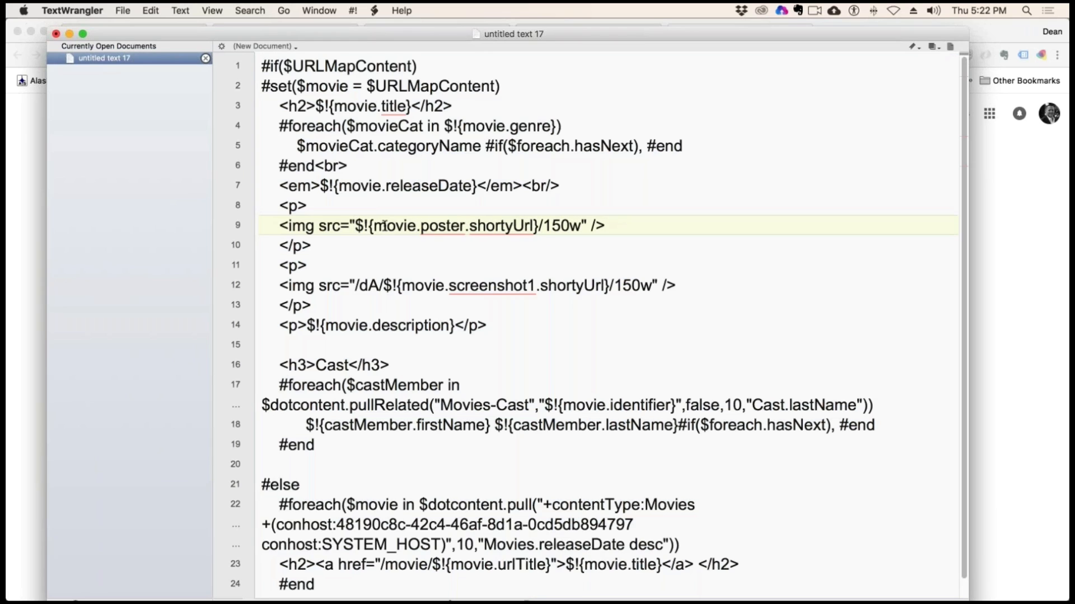
left_click(384, 287)
key("BackSpace")
key("BackSpace")
key("BackSpace")
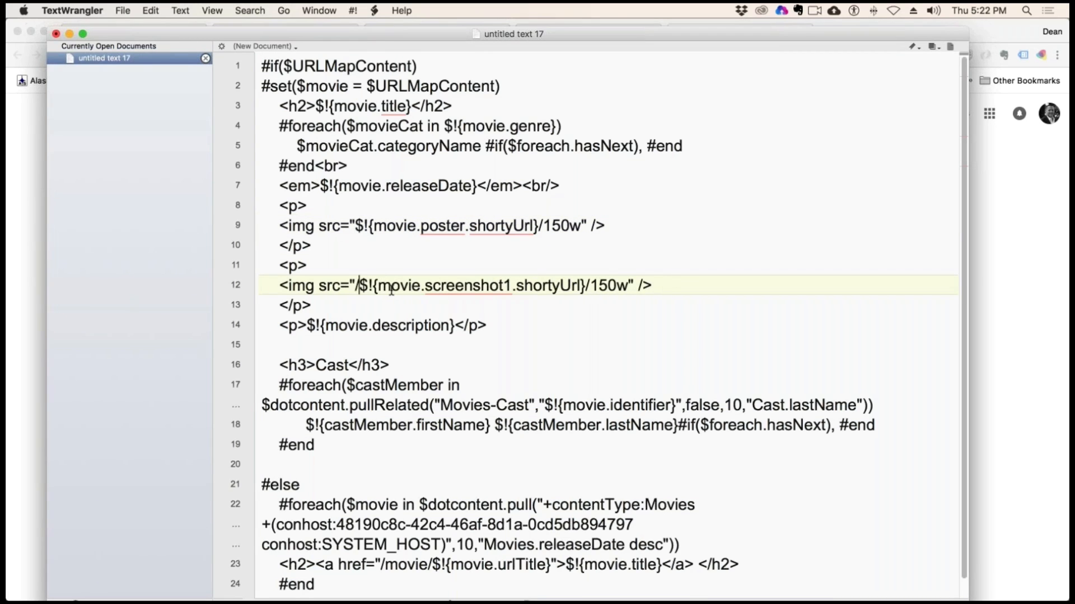
key("BackSpace")
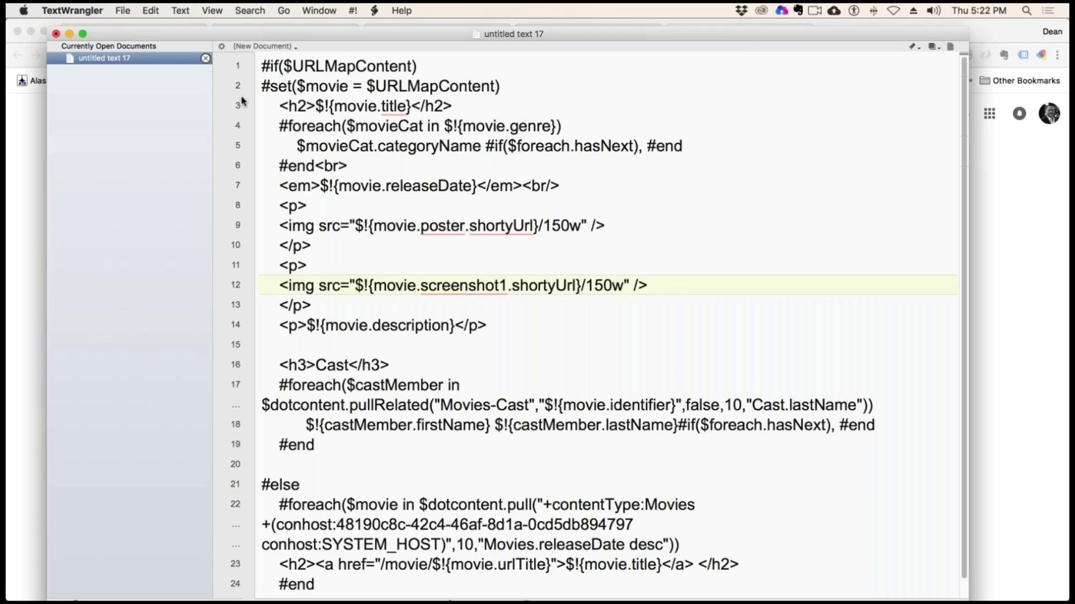
Copy all the code, switch to dotCMS in Chrome, and replace the entire contents of the Movie Detail page's moviedetail.vtl with it
key("super+a")
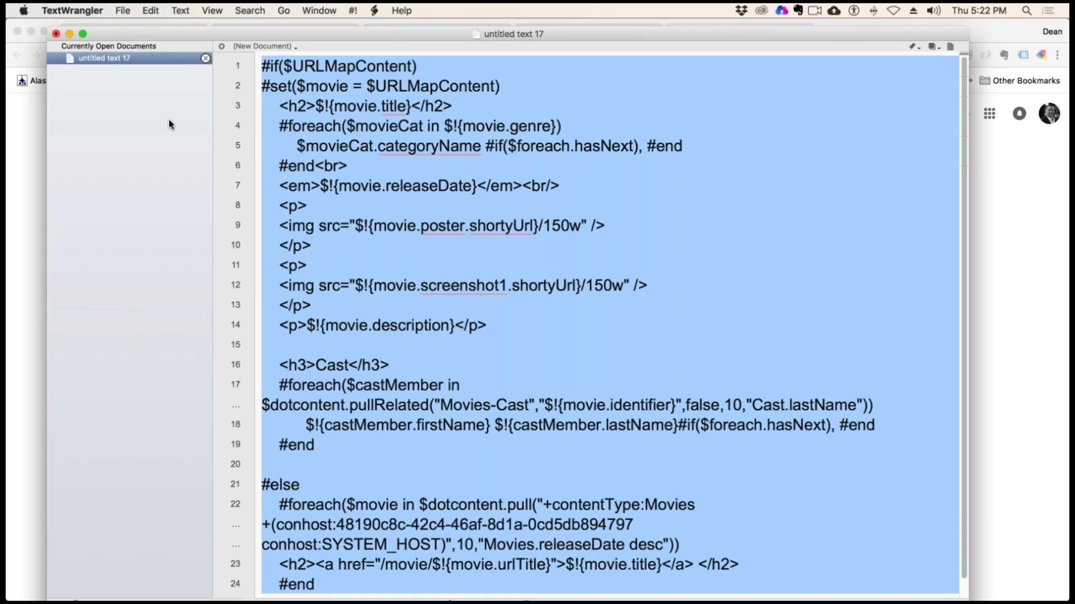
key("super+Tab")
left_click(129, 33)
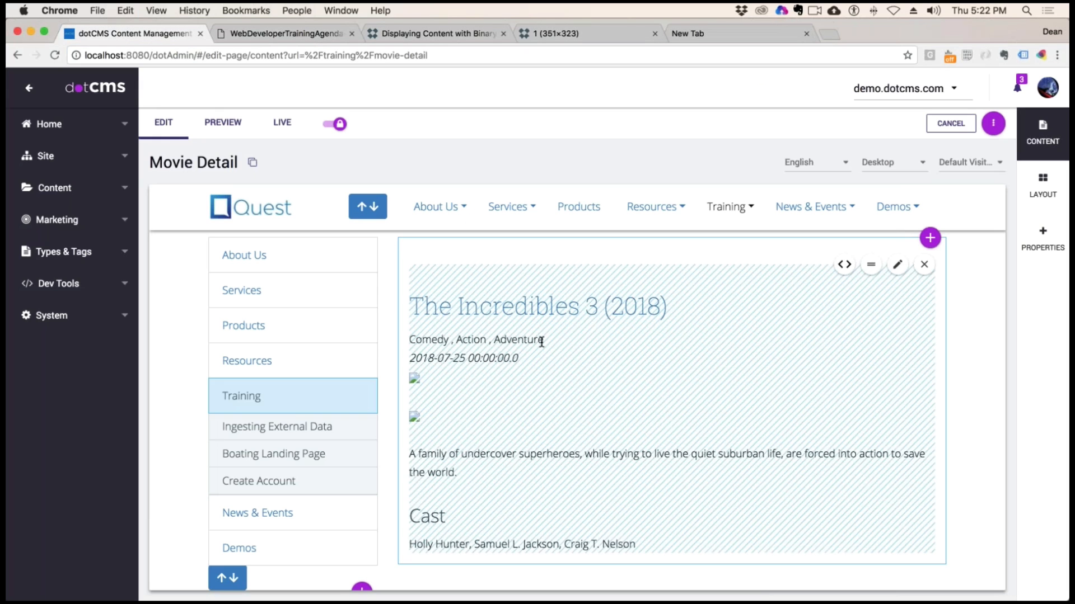
left_click(844, 264)
left_click(270, 428)
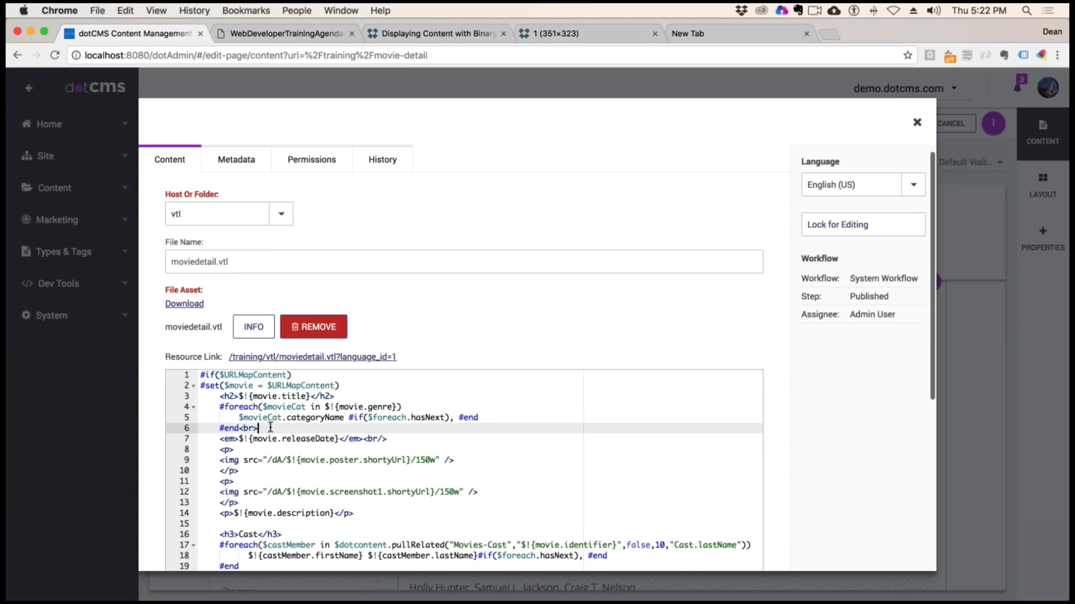
key("super+a")
key("super+v")
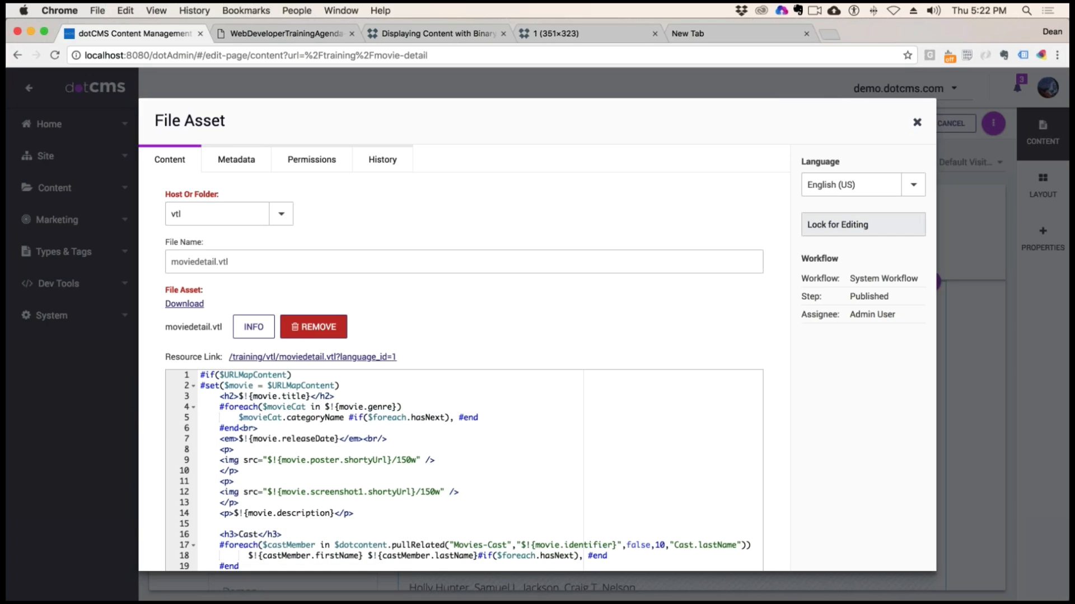
Lock moviedetail.vtl for editing, save the changed code and close the File Asset dialog
left_click(853, 232)
left_click(909, 271)
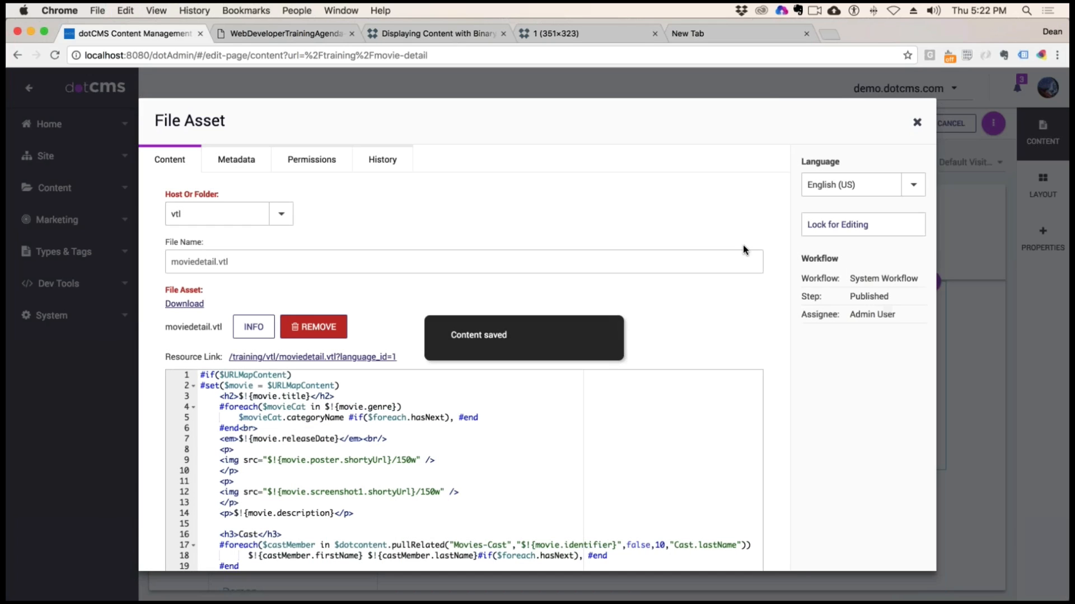
left_click(916, 122)
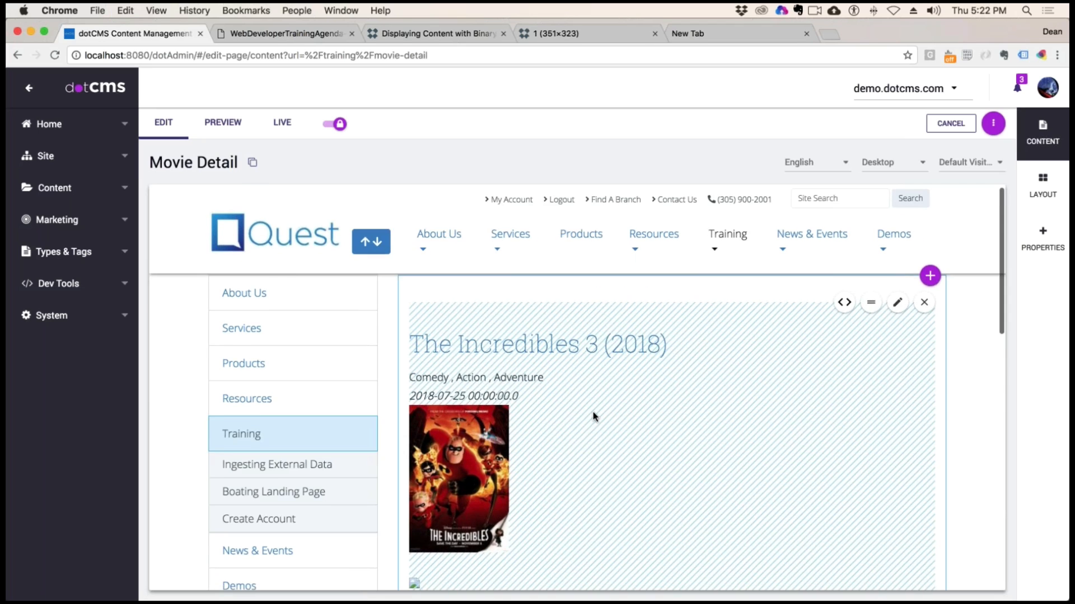
Copy the address of the image below the movie poster and enter it in a new browser tab for inspection
scroll(593, 415, "down", 5)
scroll(529, 421, "up", 3)
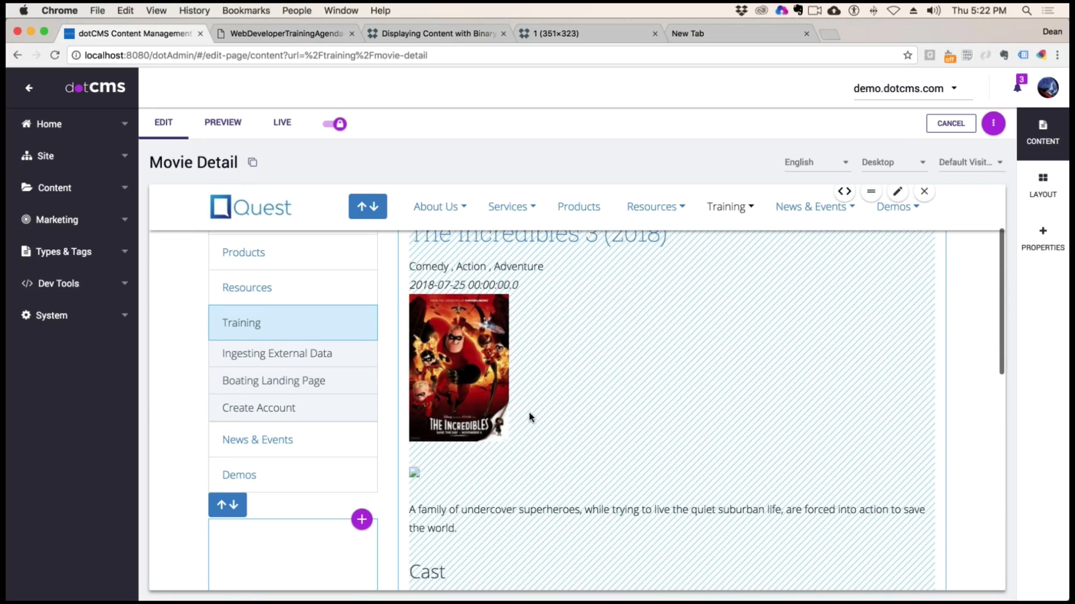
right_click(413, 473)
left_click(479, 513)
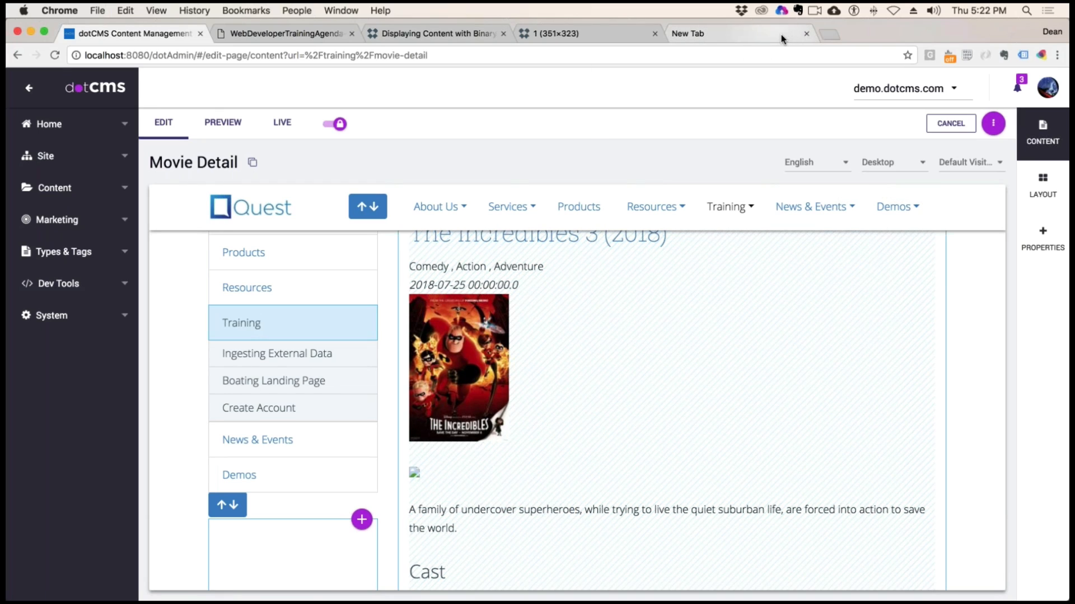
left_click(831, 34)
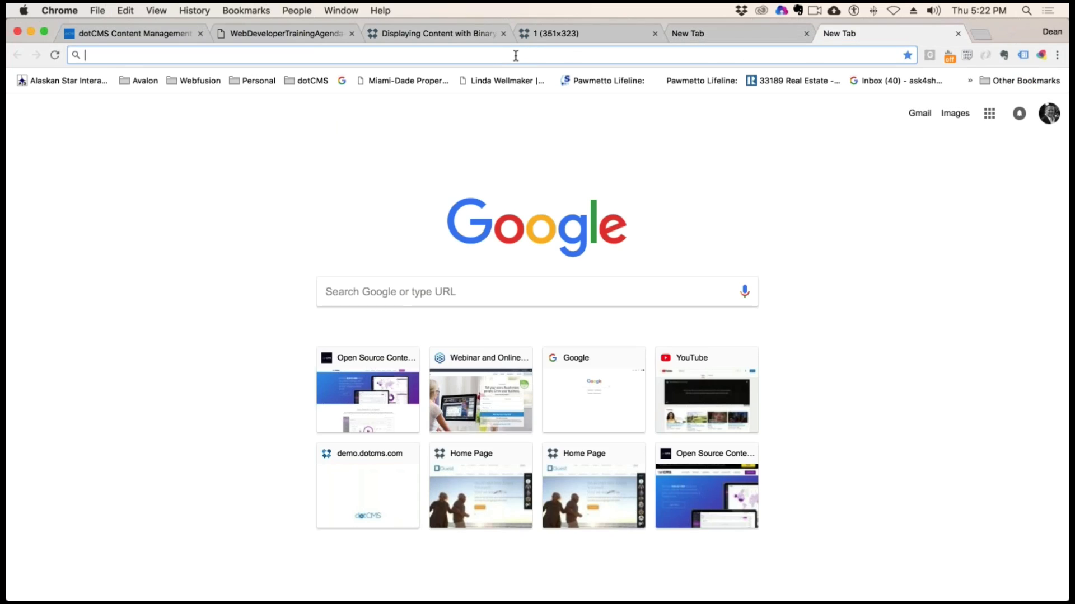
key("super+v")
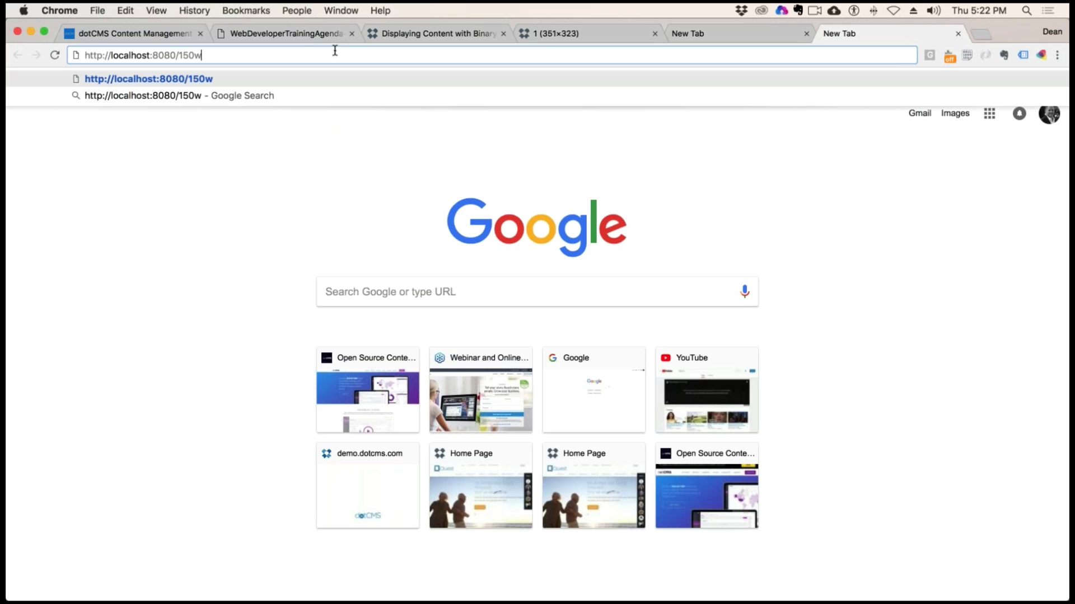
Open the Movie Detail page's moviedetail.vtl and replace its entire code with the copied version containing the $!{movie.screenshot1} line
left_click(463, 31)
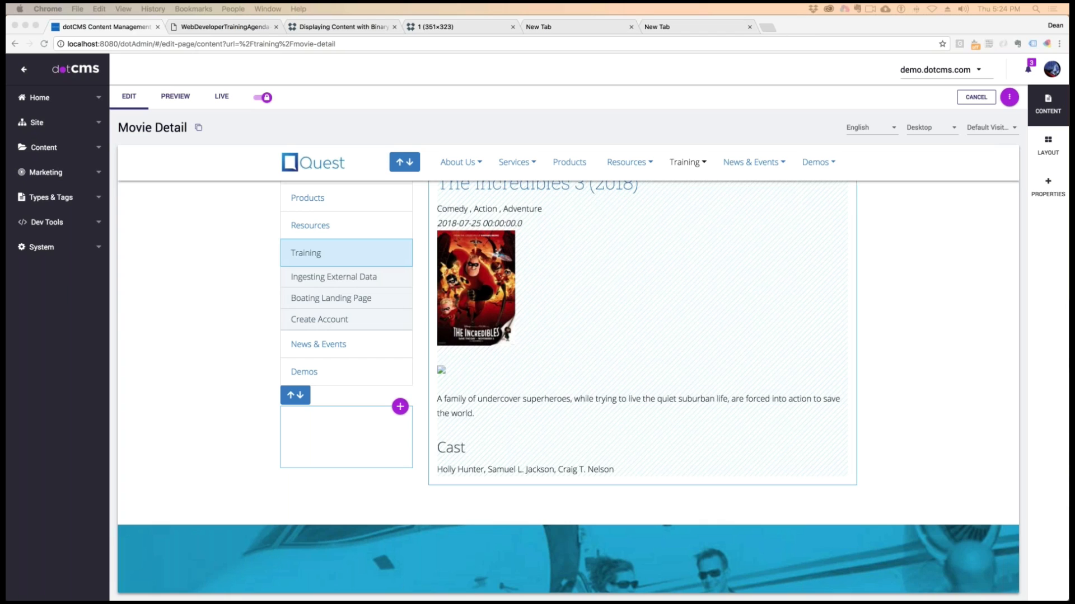
scroll(753, 285, "up", 3)
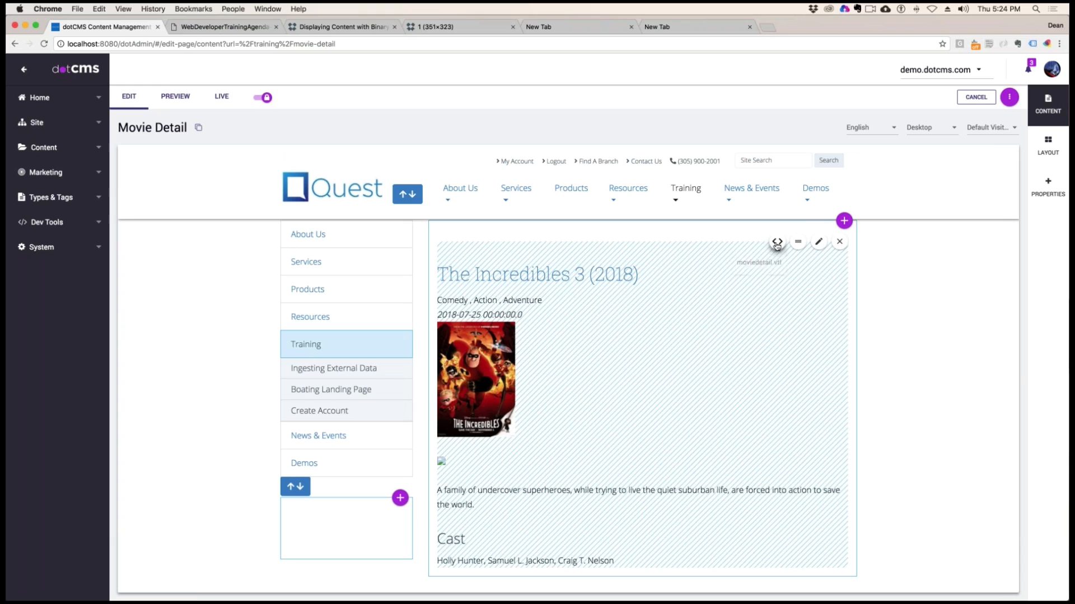
left_click(778, 246)
left_click(763, 266)
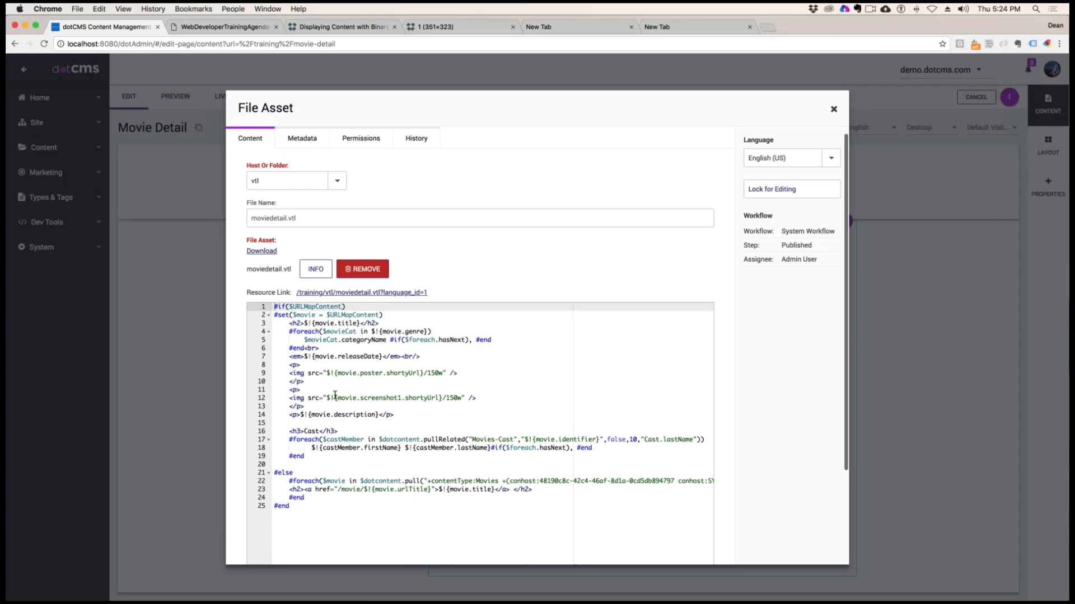
left_click(334, 398)
key("super+a")
key("super+v")
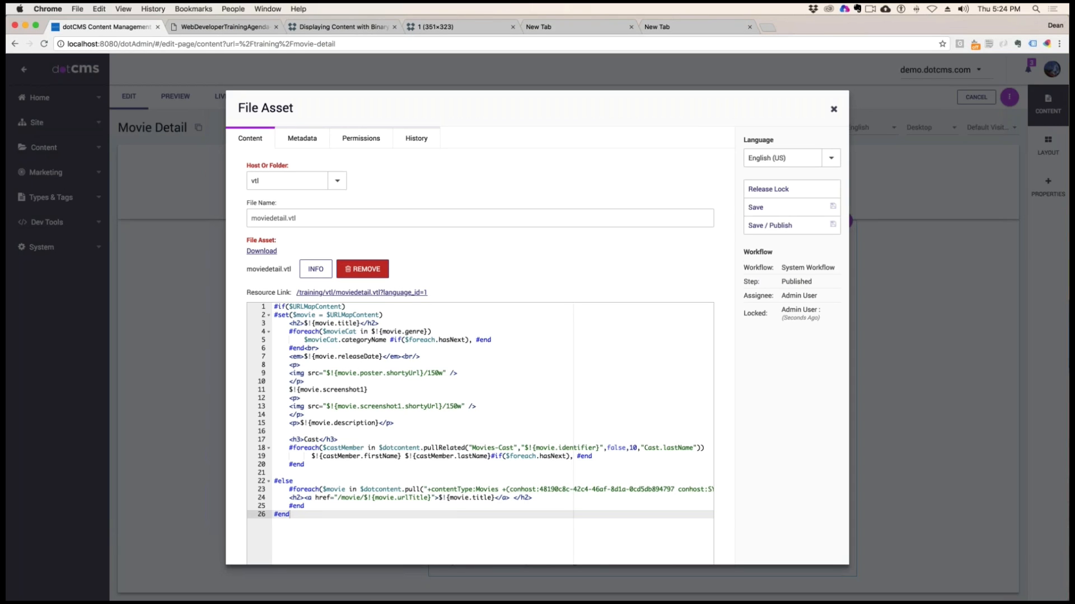
Switch to TextWrangler and insert the indented line #editContentlet($movie.inode) directly below the #set($movie = $URLMapContent) line
key("super+Tab")
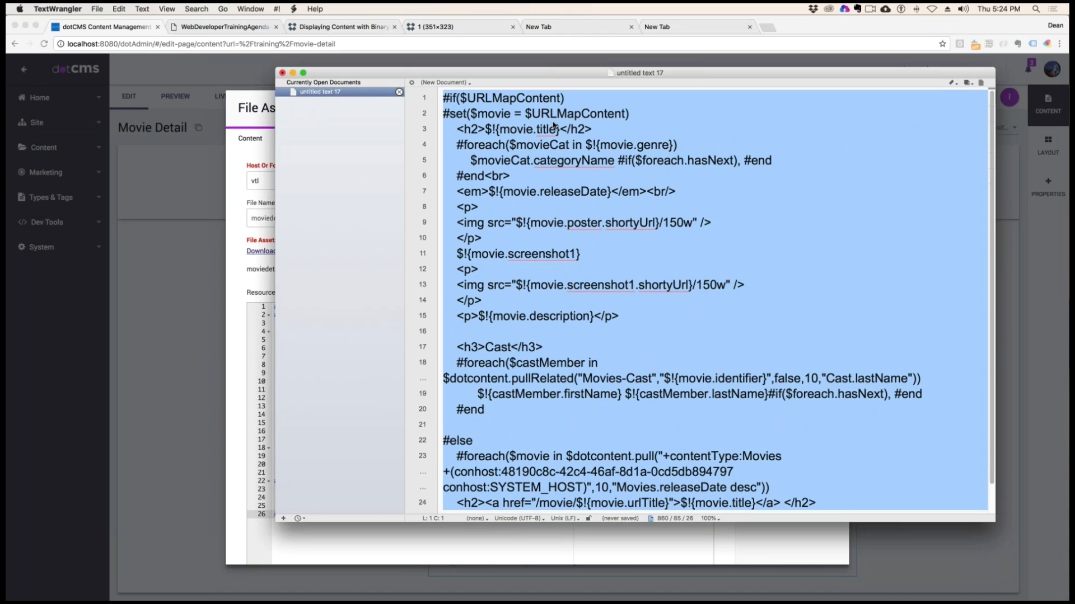
left_click(609, 128)
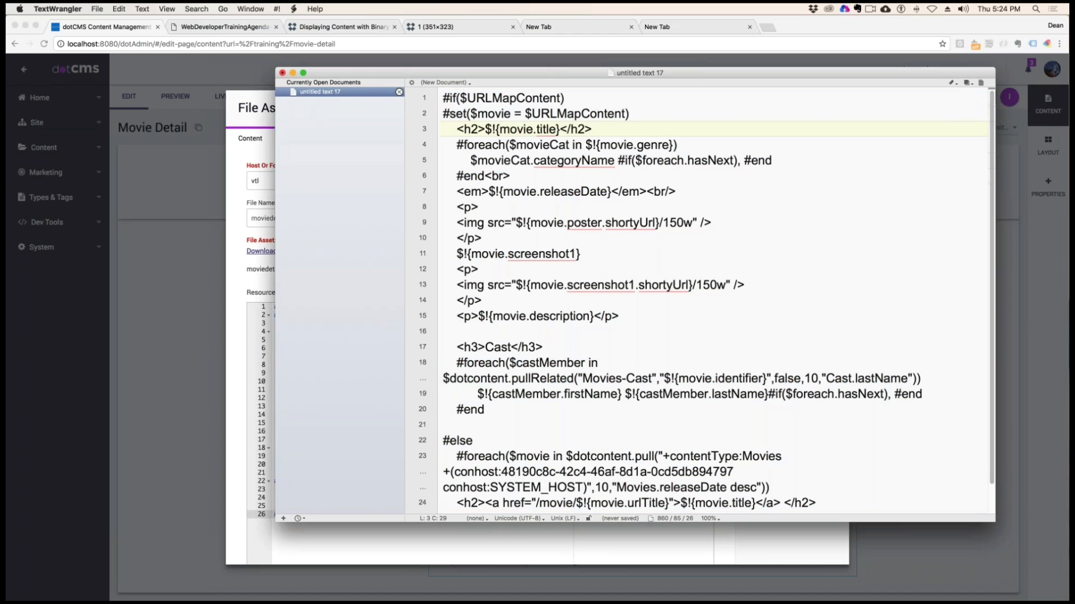
left_click(638, 113)
key("Return")
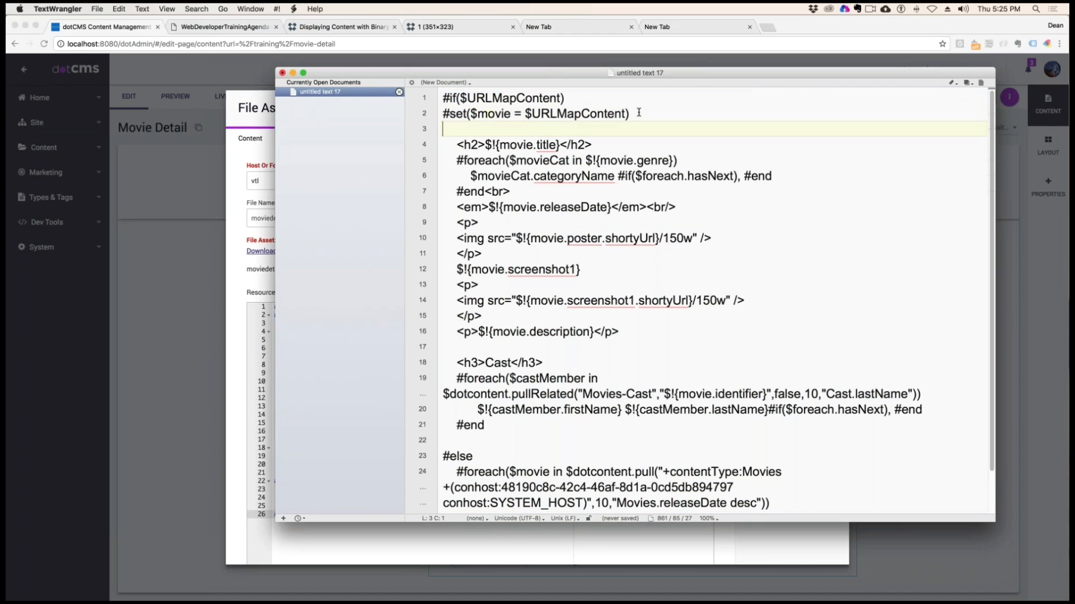
key("Tab")
type("#editContent")
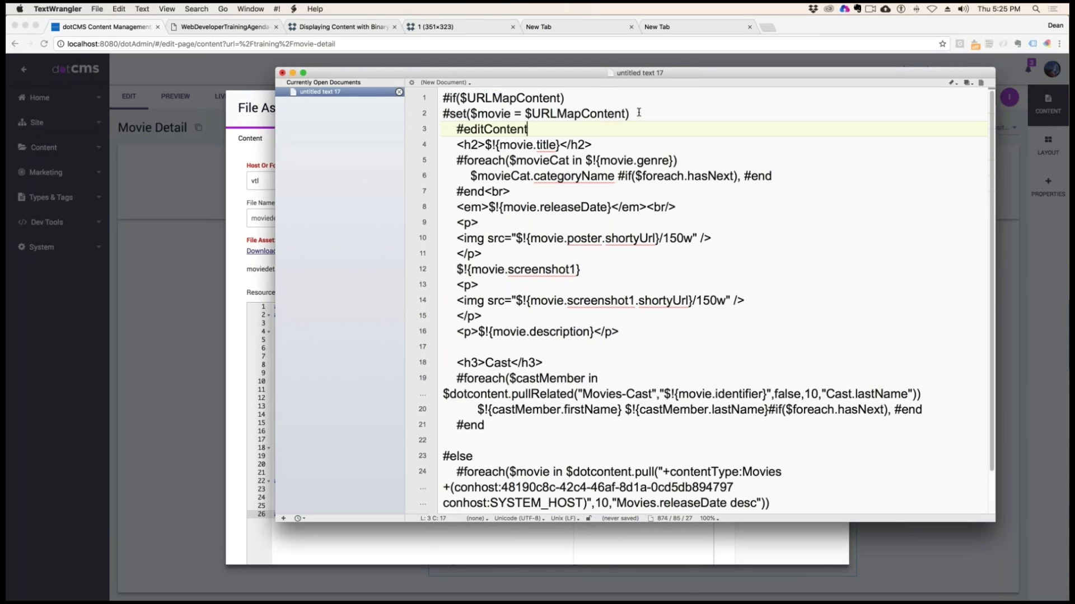
type("let($movie.")
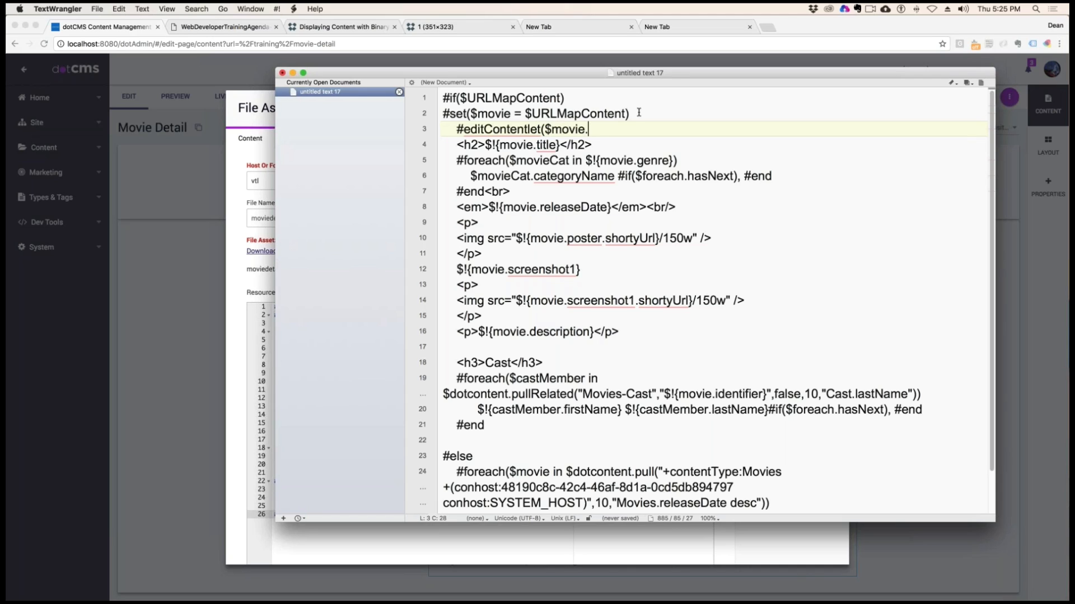
type("inode}")
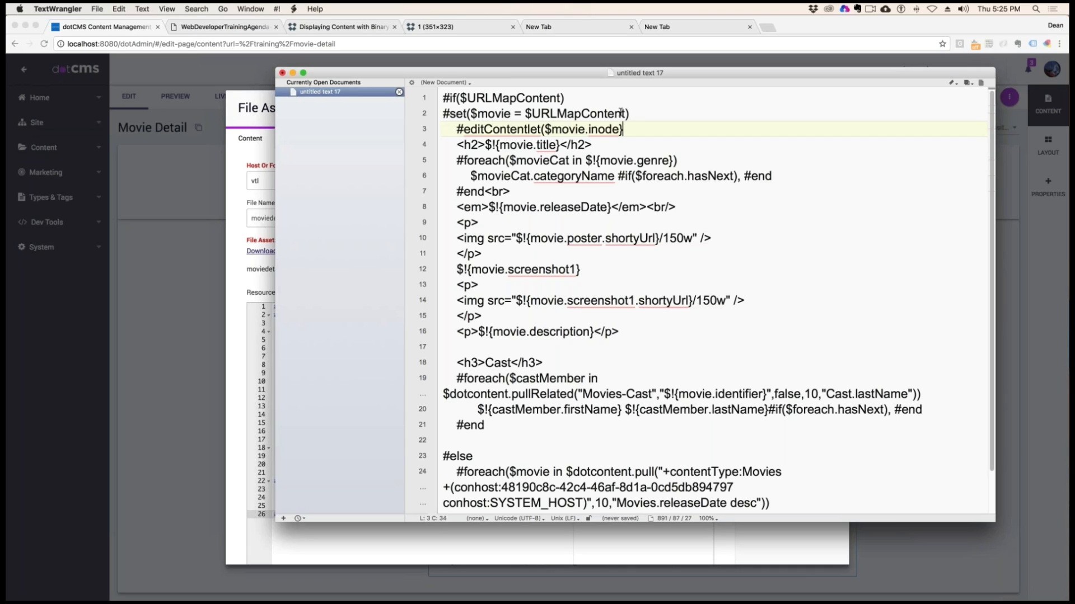
key("BackSpace")
type(")")
key("Down")
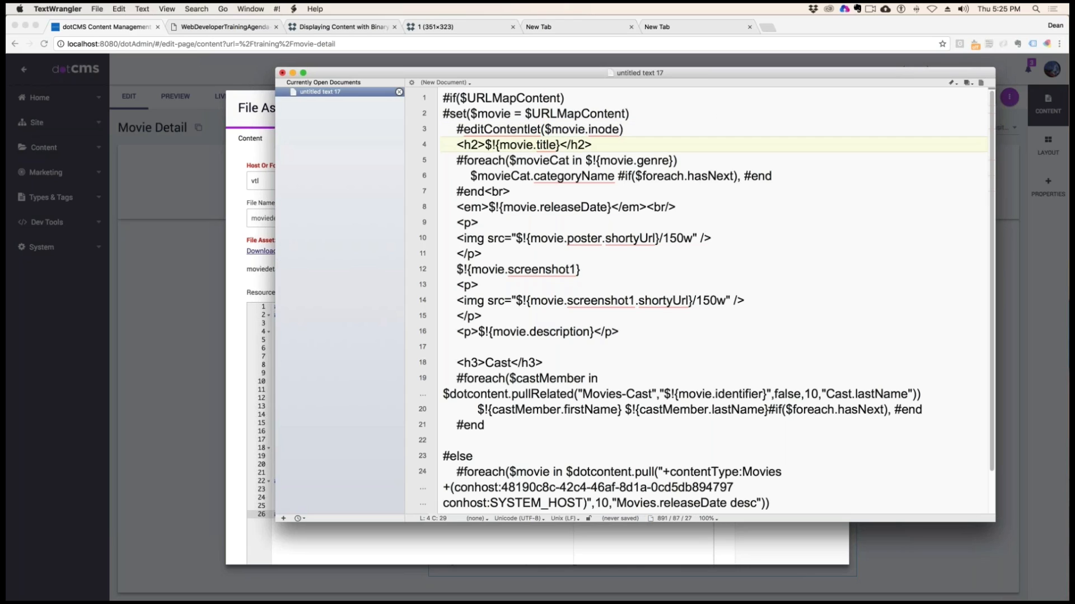
Replace the entire moviedetail.vtl code in Chrome with the updated TextWrangler code, save and publish it, and close the File Asset dialog
left_click(531, 129)
key("super+a")
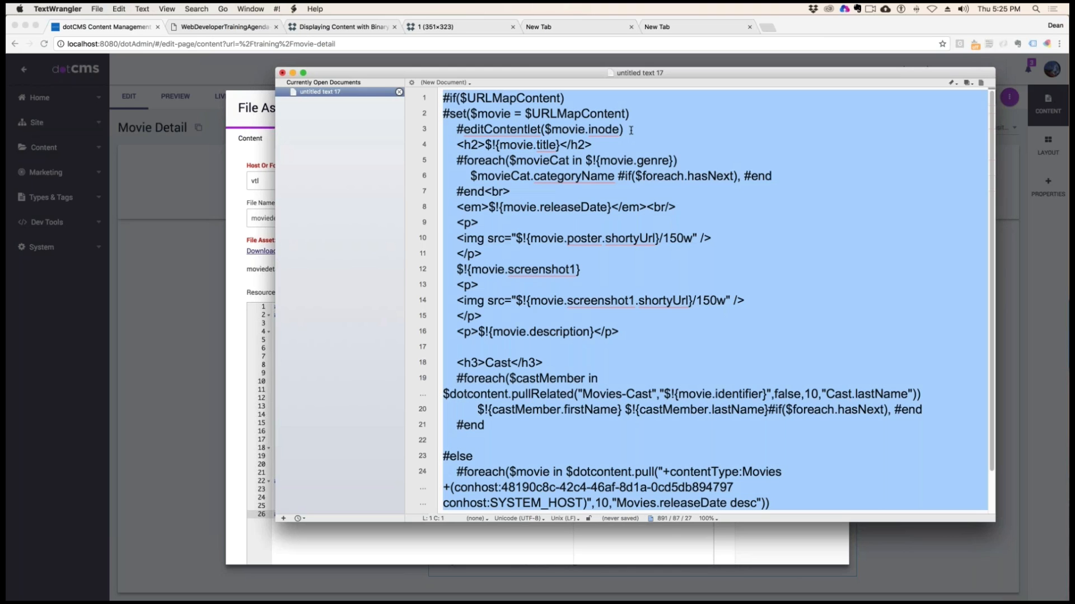
key("super+c")
key("super+Tab")
left_click(323, 340)
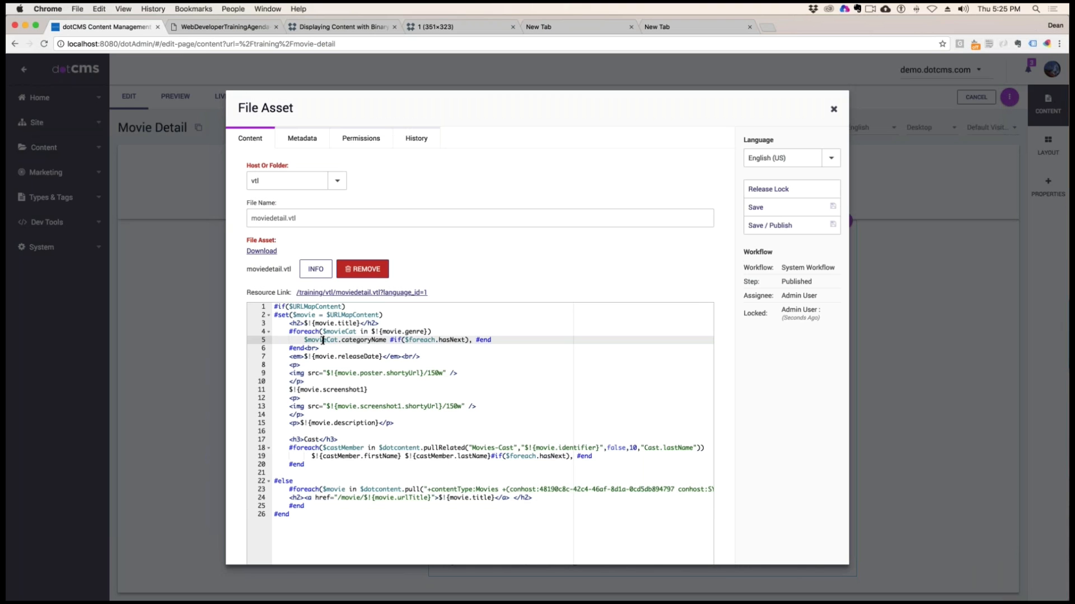
key("super+a")
key("super+v")
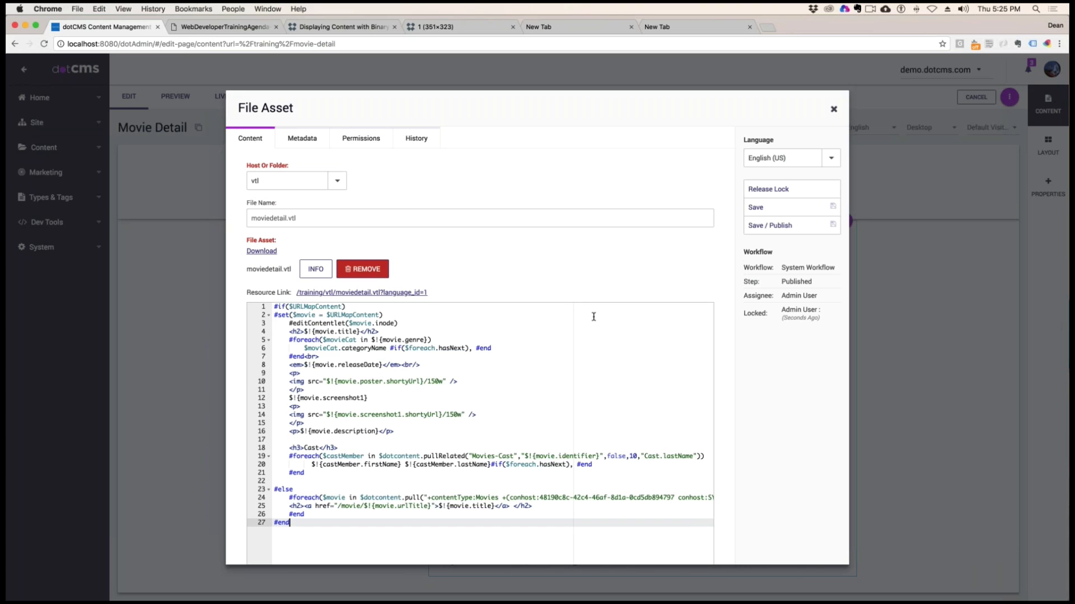
left_click(803, 226)
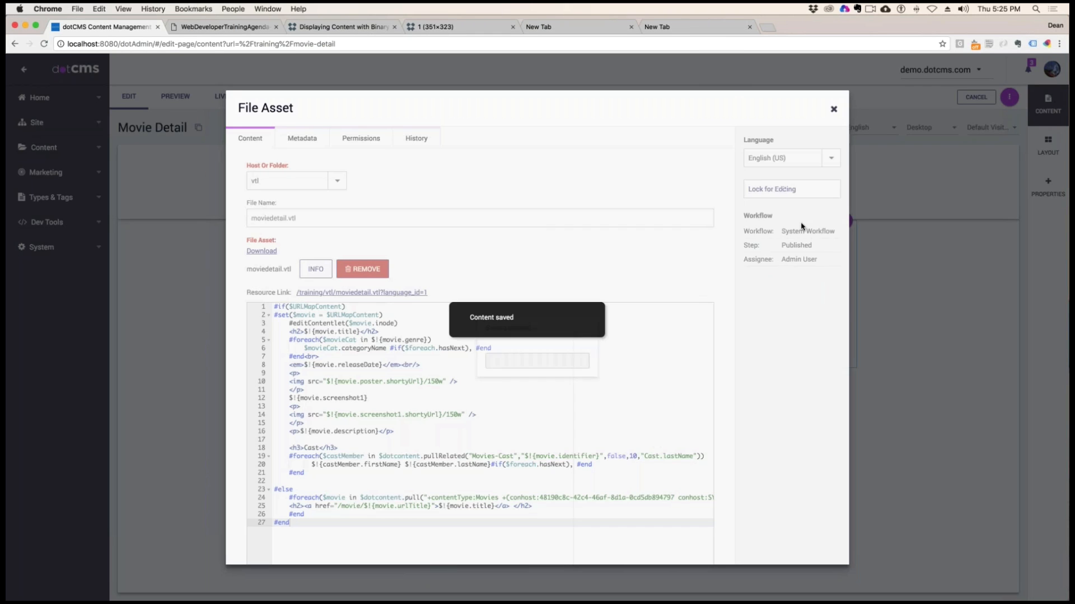
left_click(834, 110)
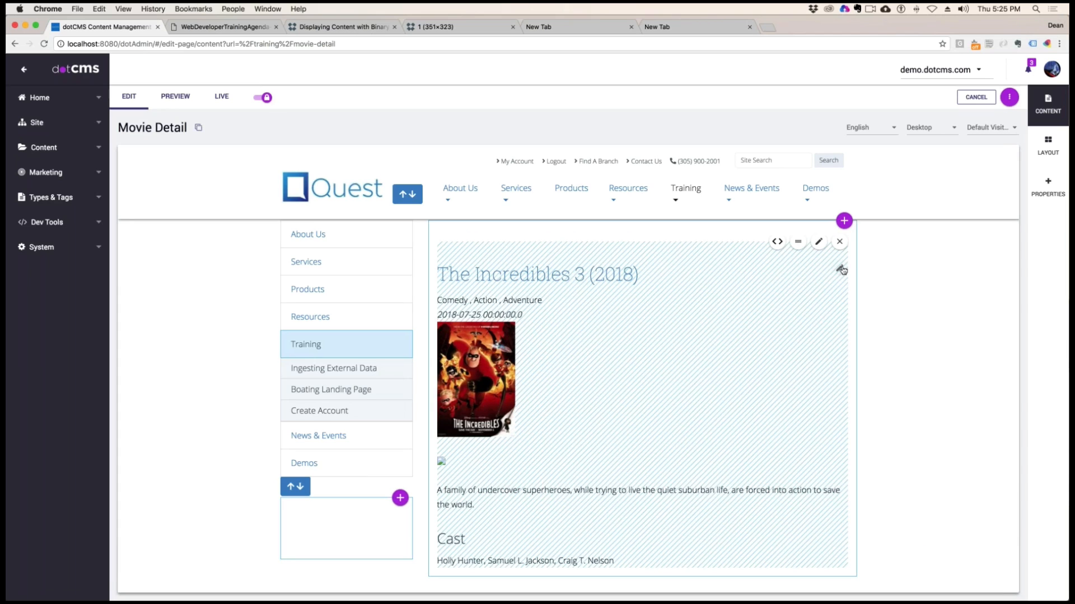
Open The Incredibles 3 (2018) movie content for editing from the page and go to its Screenshot1 field
left_click(840, 270)
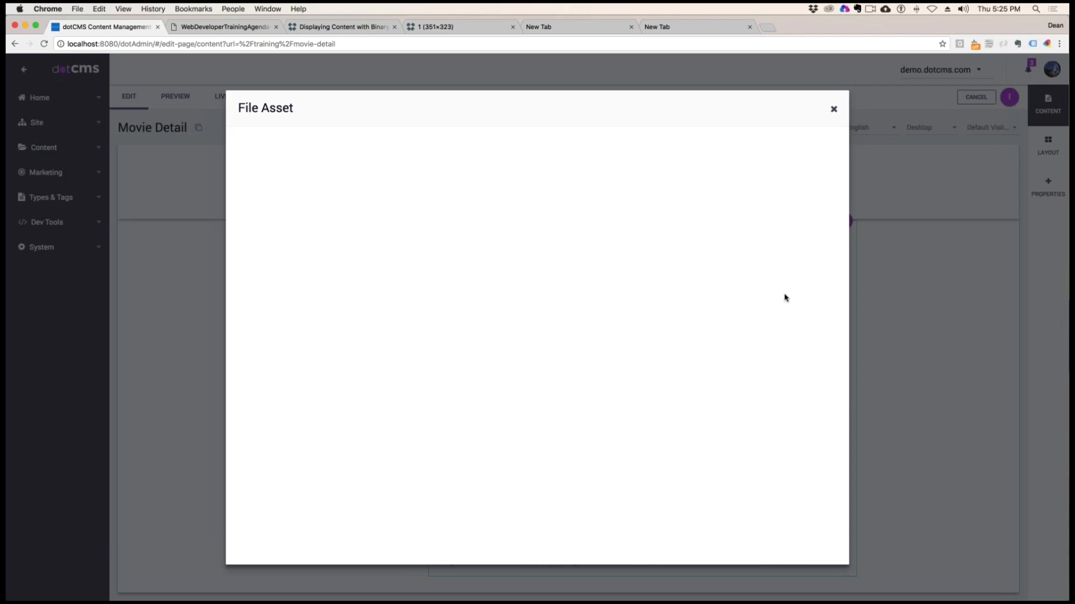
scroll(453, 413, "down", 10)
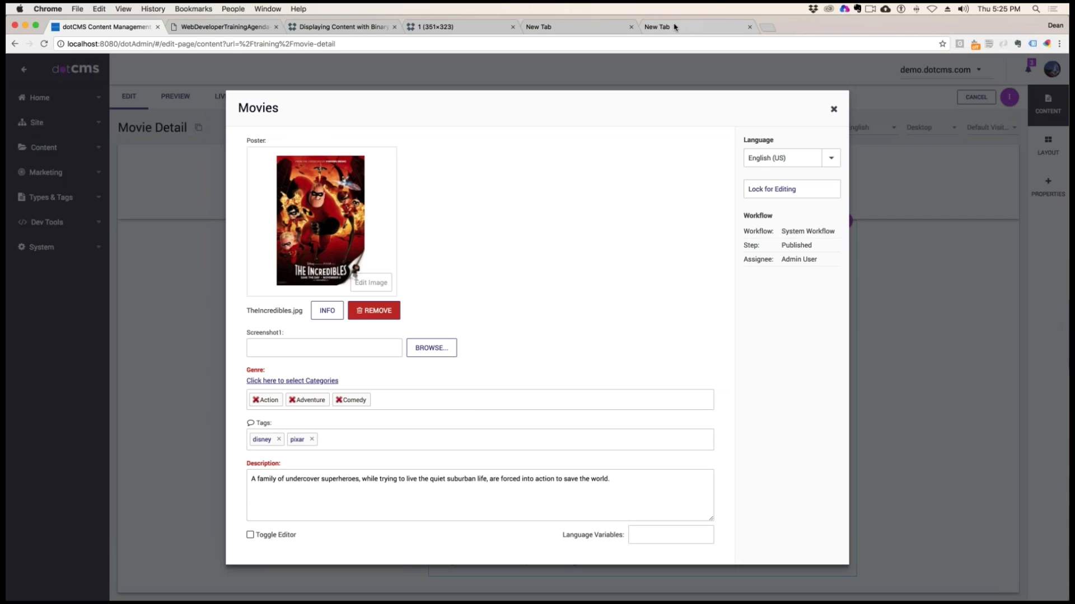
left_click(694, 26)
left_click(635, 48)
type("im")
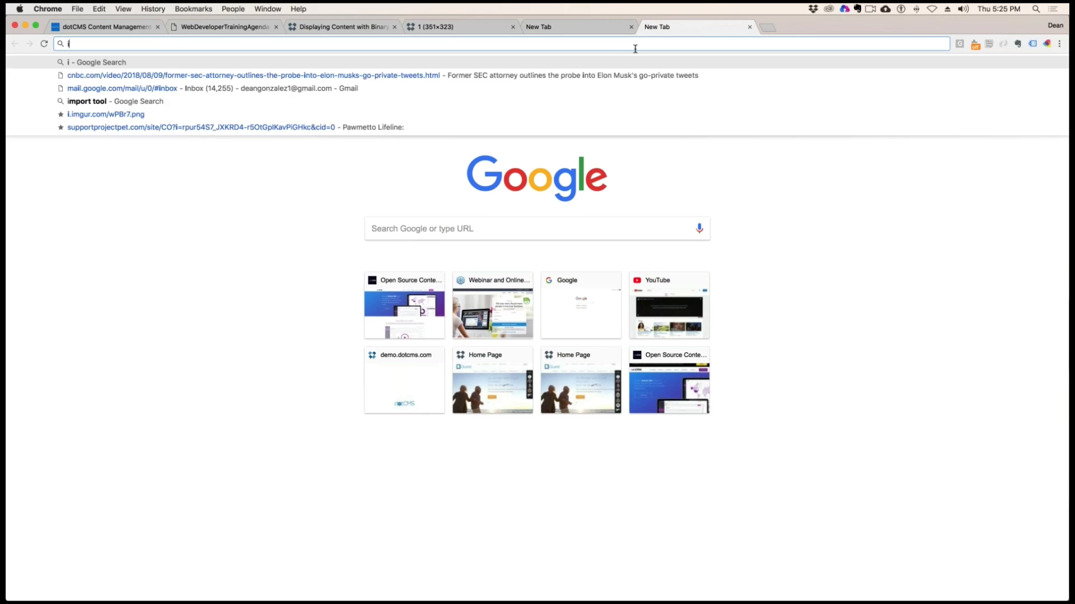
key("BackSpace")
key("BackSpace")
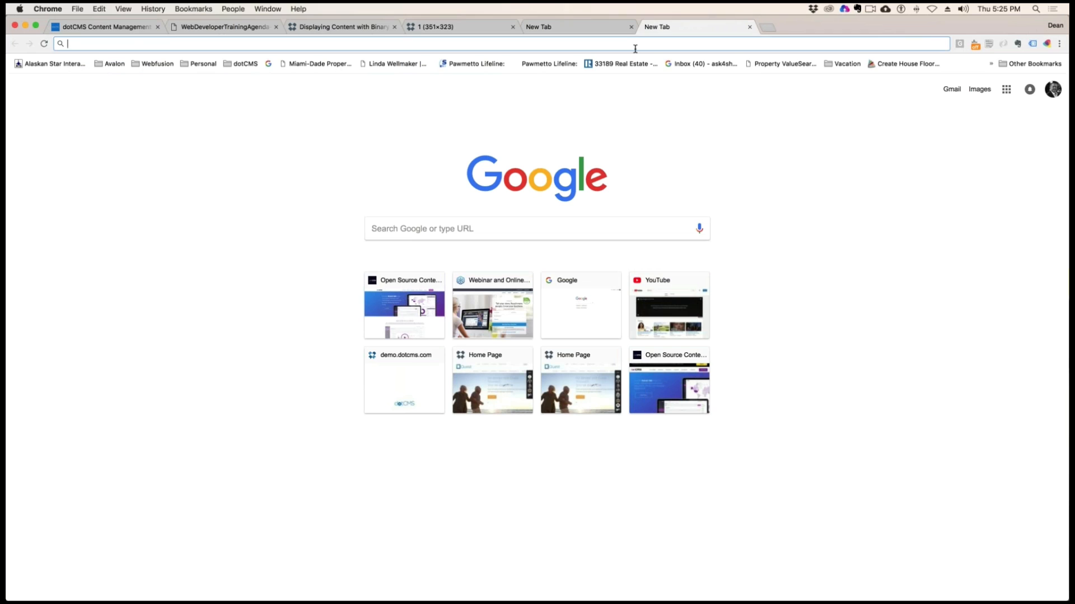
left_click(107, 26)
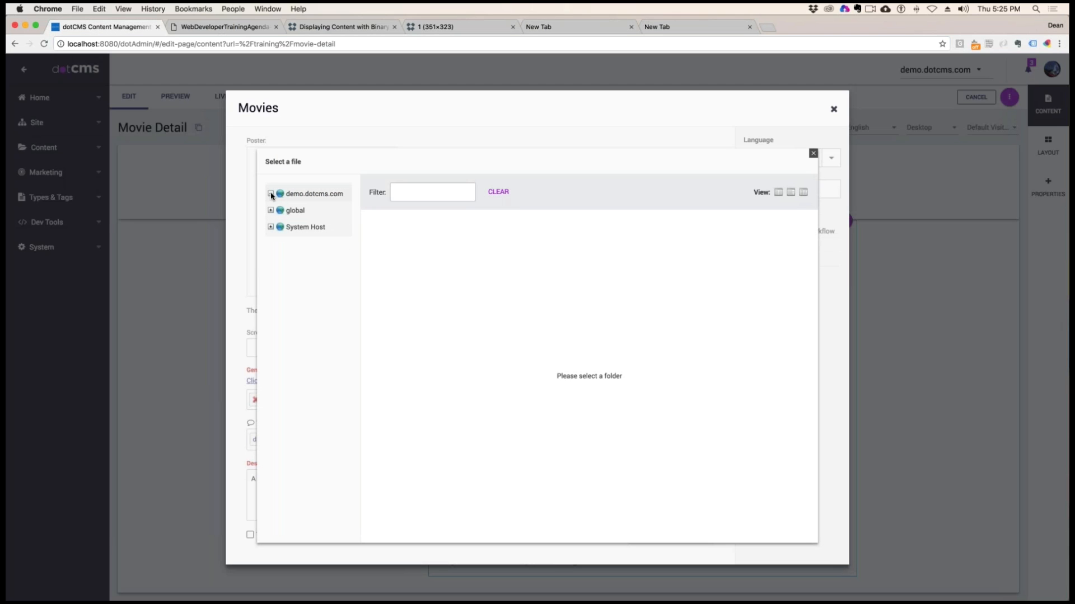
Browse for the Screenshot1 file in the training/images folder of demo.dotcms.com and start a new file upload there
left_click(271, 194)
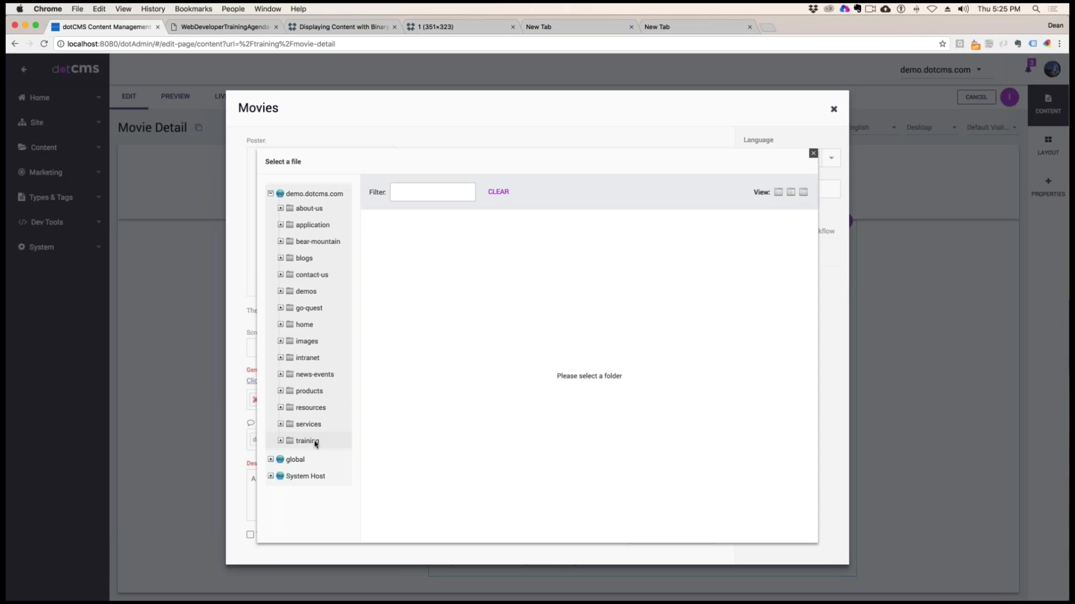
left_click(281, 441)
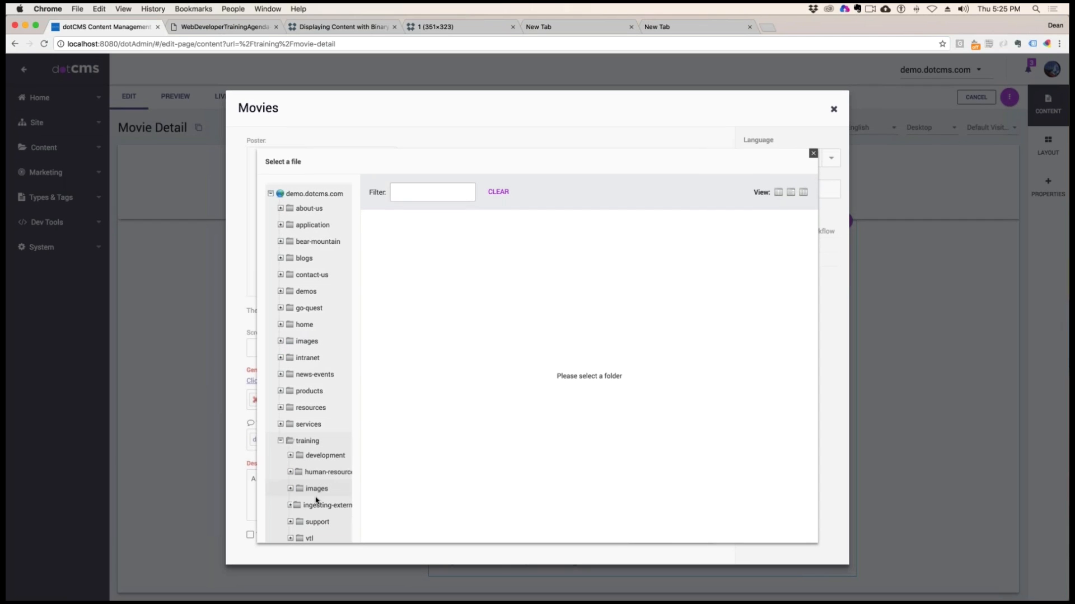
left_click(317, 489)
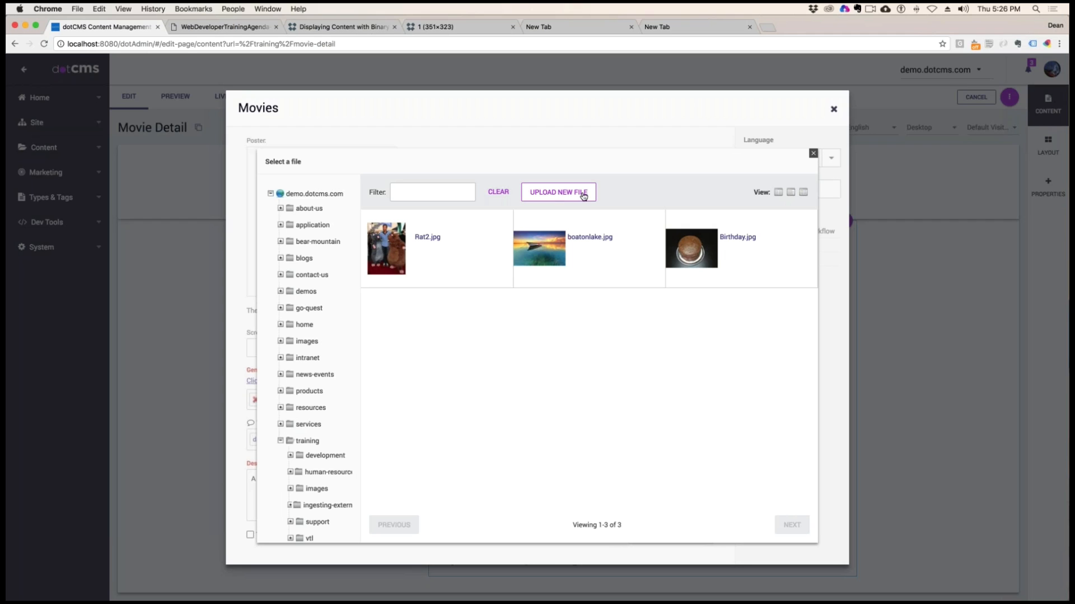
left_click(565, 195)
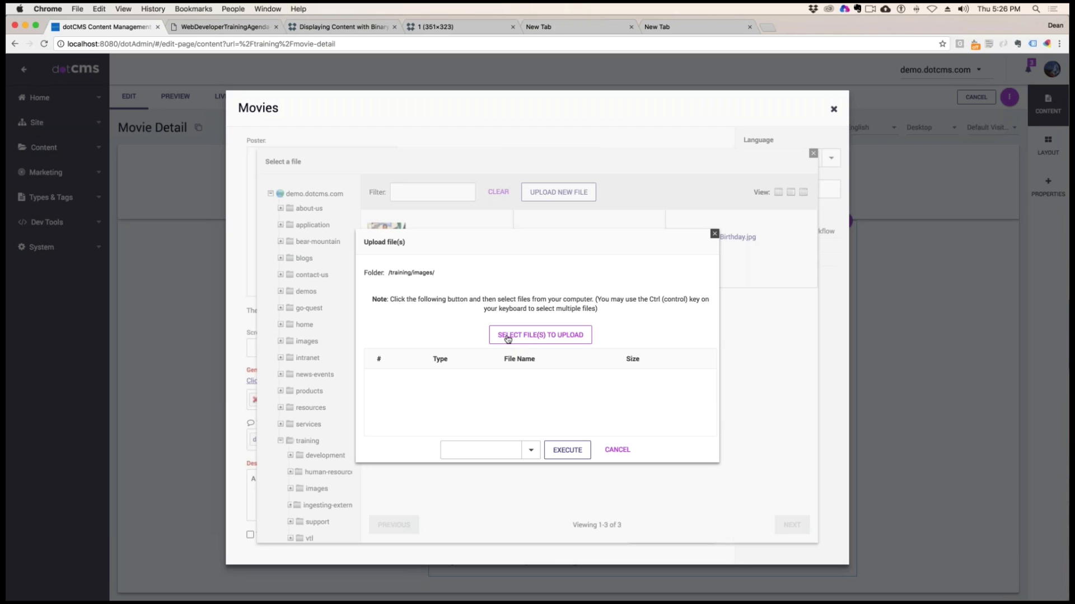
Select PiggyPuppet.jpg from the Desktop's Demo/Posters/The Professional Screenshots folder as the file to upload
left_click(503, 336)
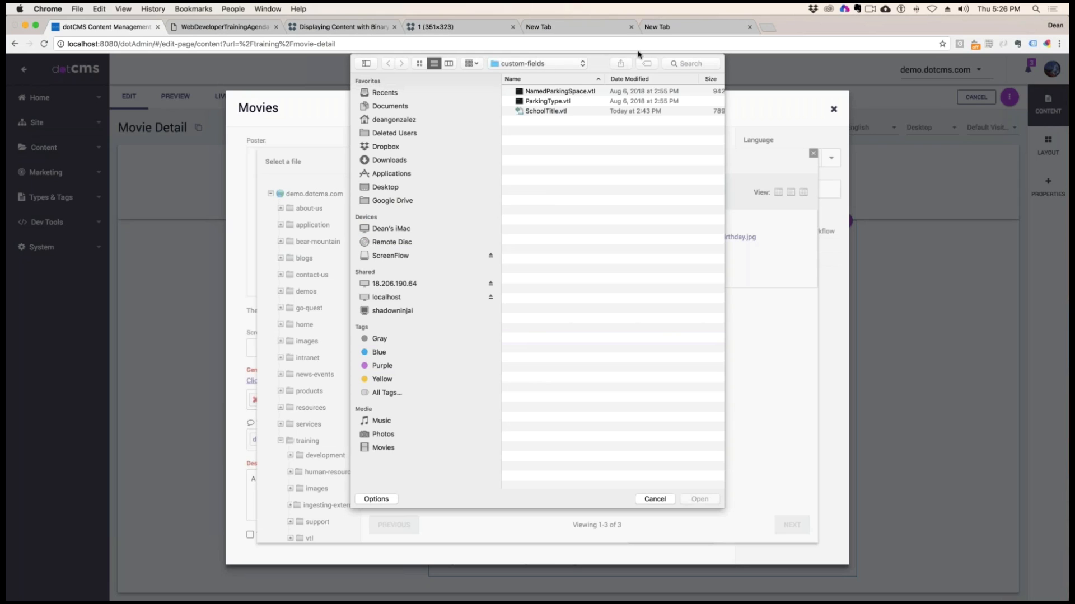
left_click(386, 188)
double_click(545, 104)
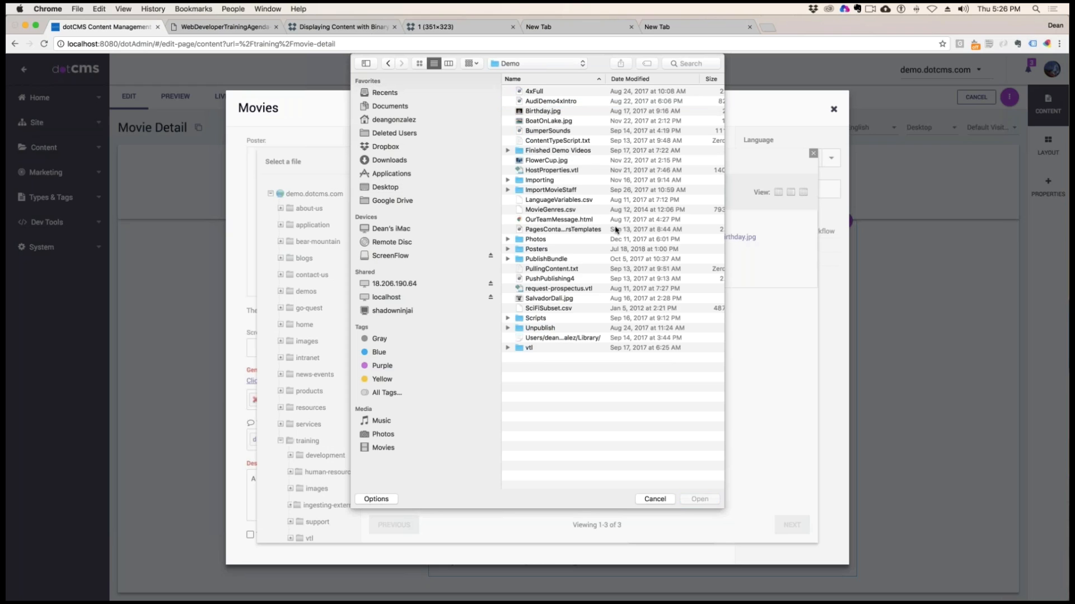
left_click(534, 252)
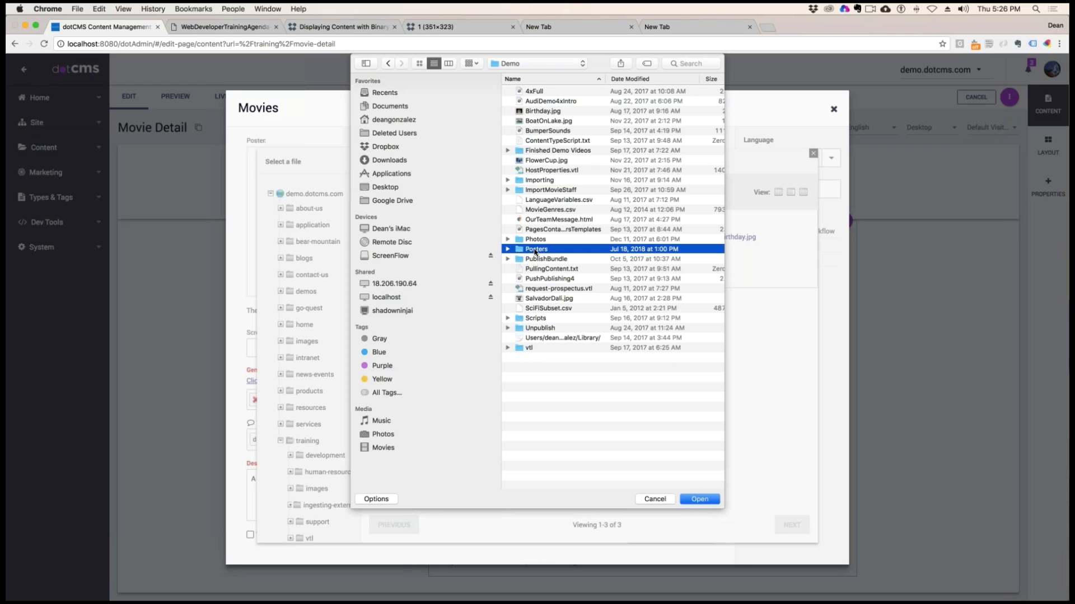
double_click(534, 252)
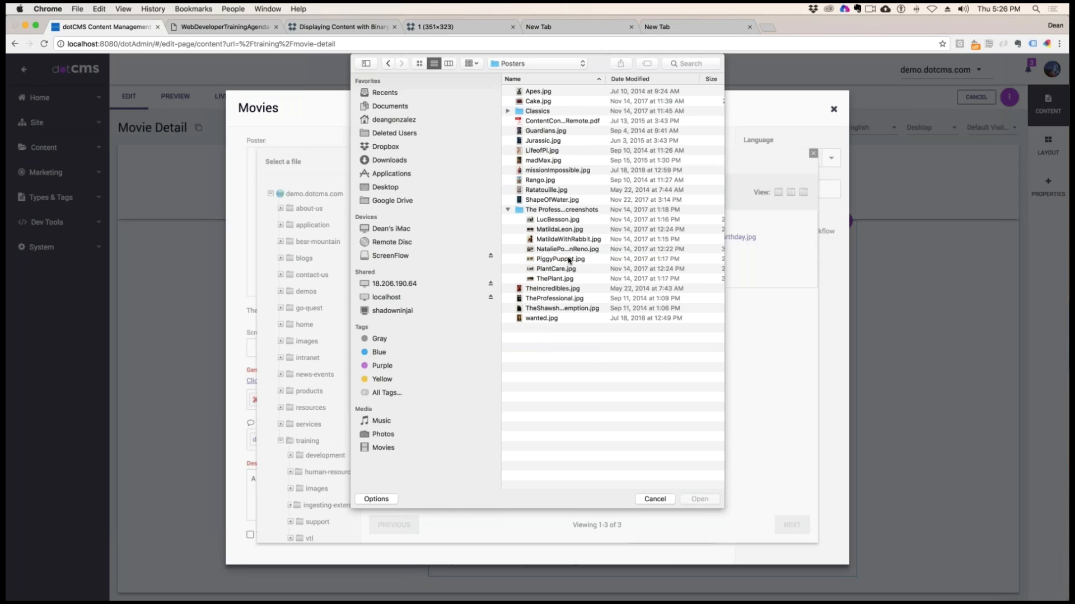
double_click(550, 211)
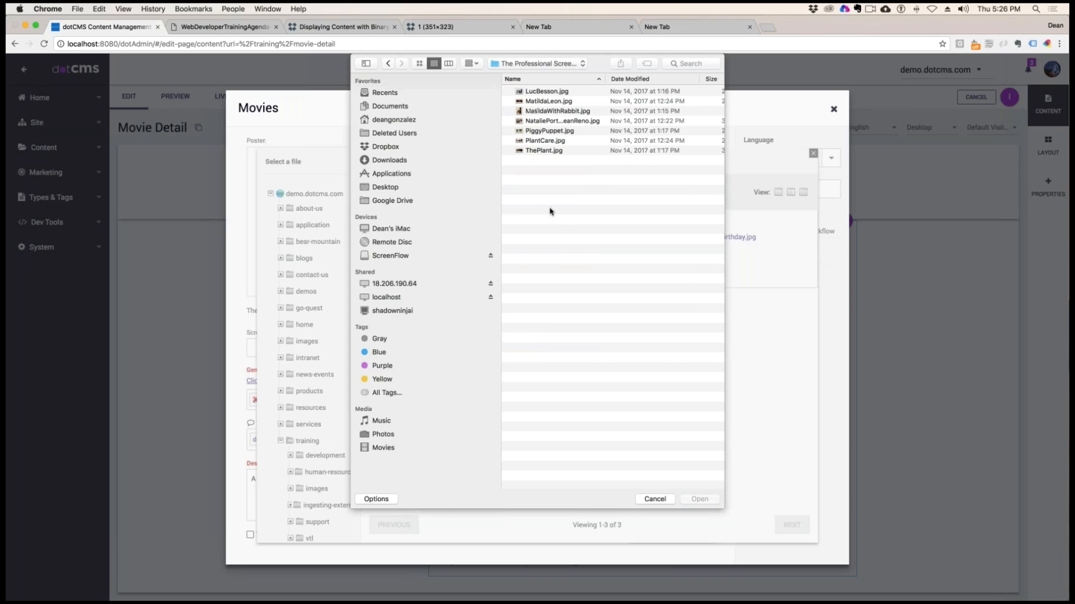
double_click(538, 131)
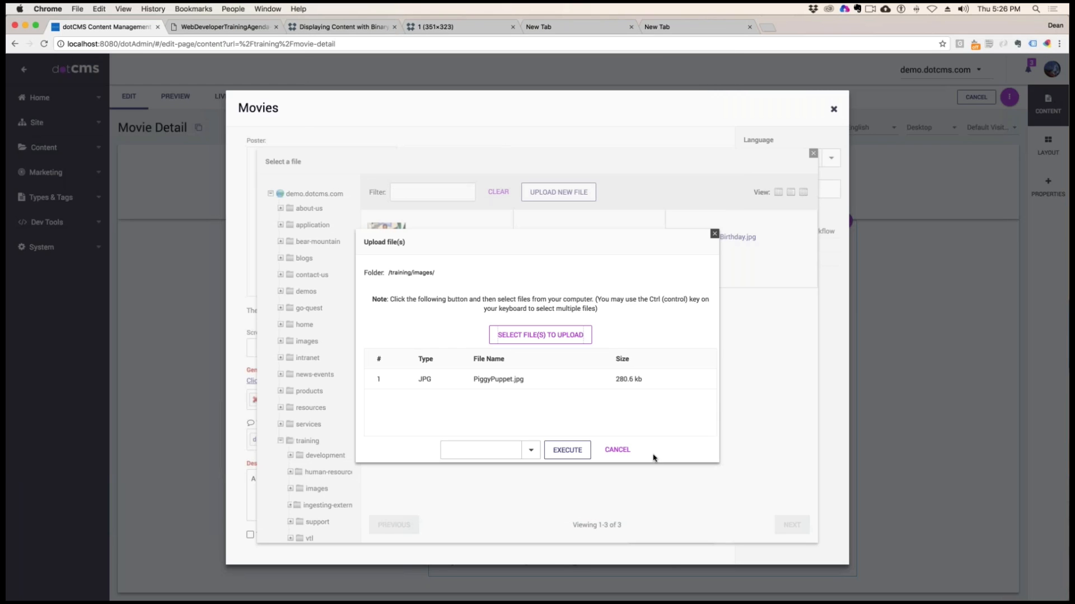
Upload PiggyPuppet.jpg to /training/images/ with the Save / Publish workflow action
left_click(482, 450)
left_click(491, 434)
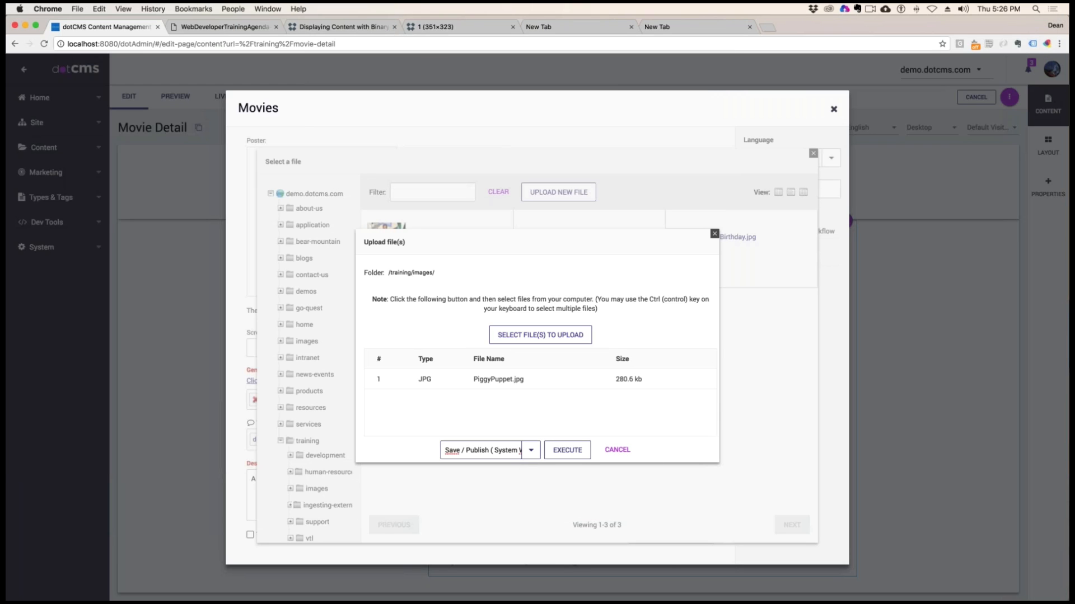
left_click(567, 450)
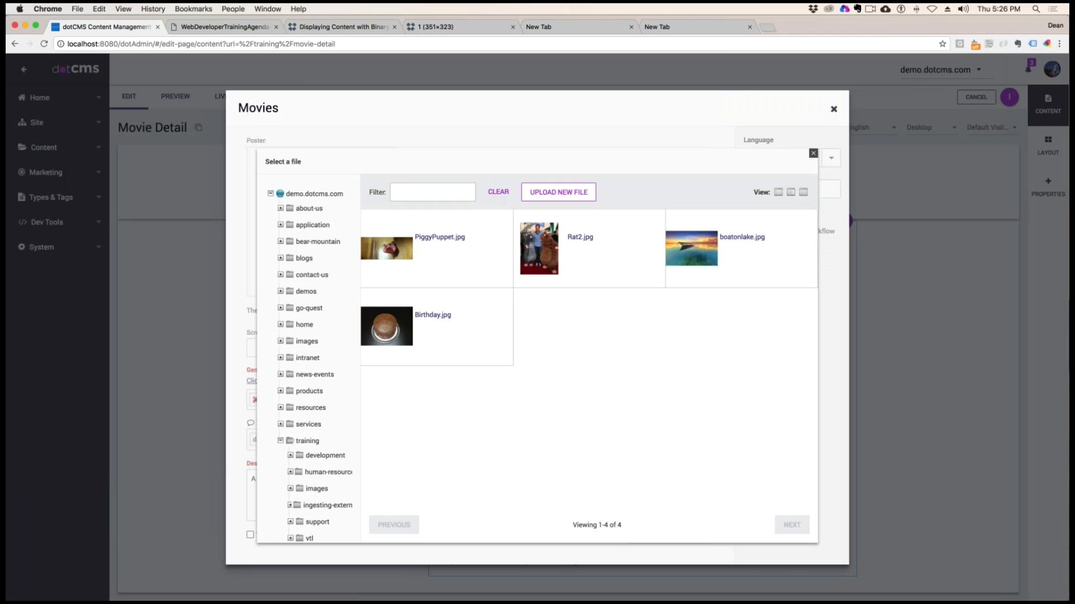
Assign PiggyPuppet.jpg as the movie's Screenshot1, then lock the movie content and save and publish it
left_click(381, 250)
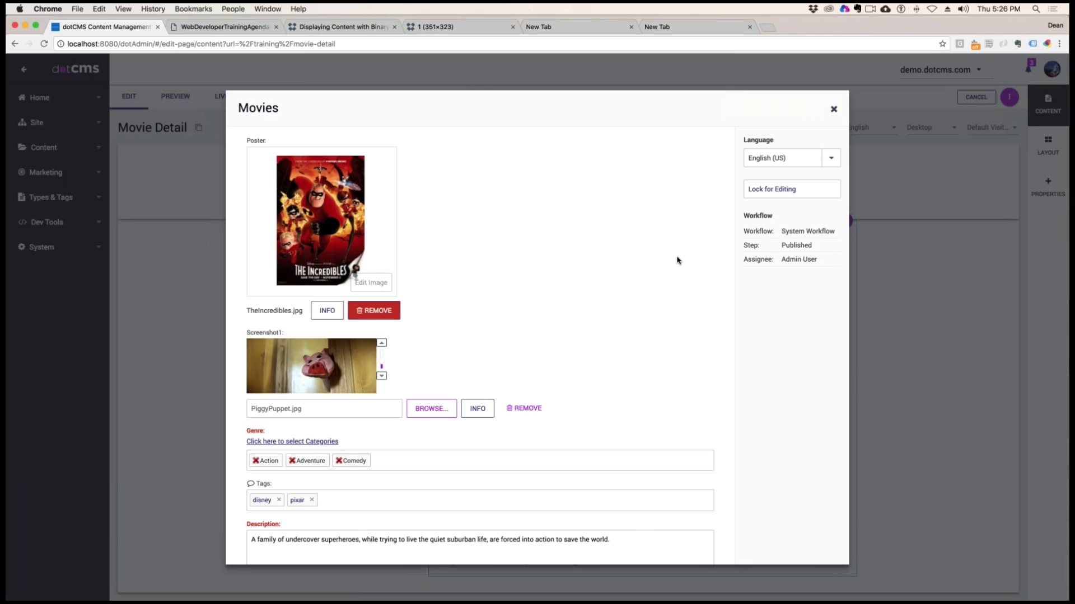
left_click(784, 189)
left_click(781, 226)
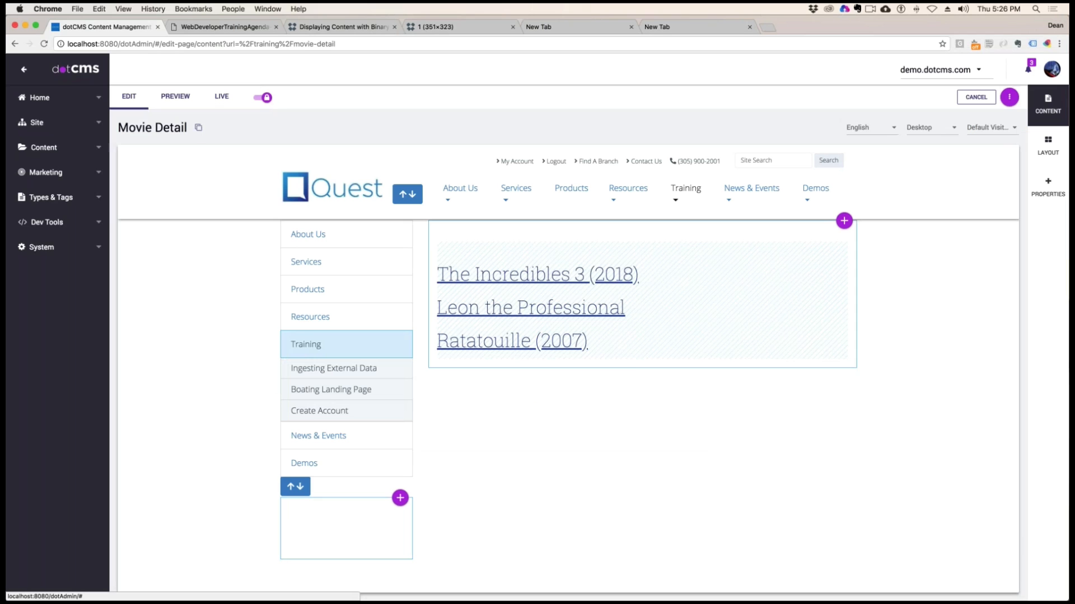
Open The Incredibles 3 (2018) from the movie list and examine the raw screenshot data and image shown under the poster
left_click(518, 280)
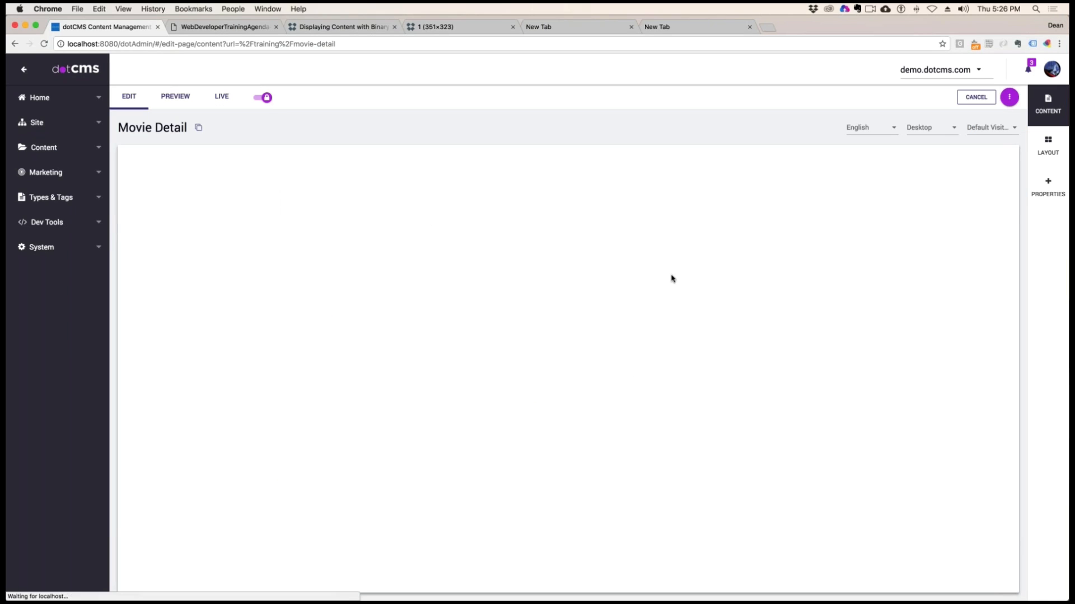
scroll(739, 350, "down", 5)
scroll(738, 351, "down", 3)
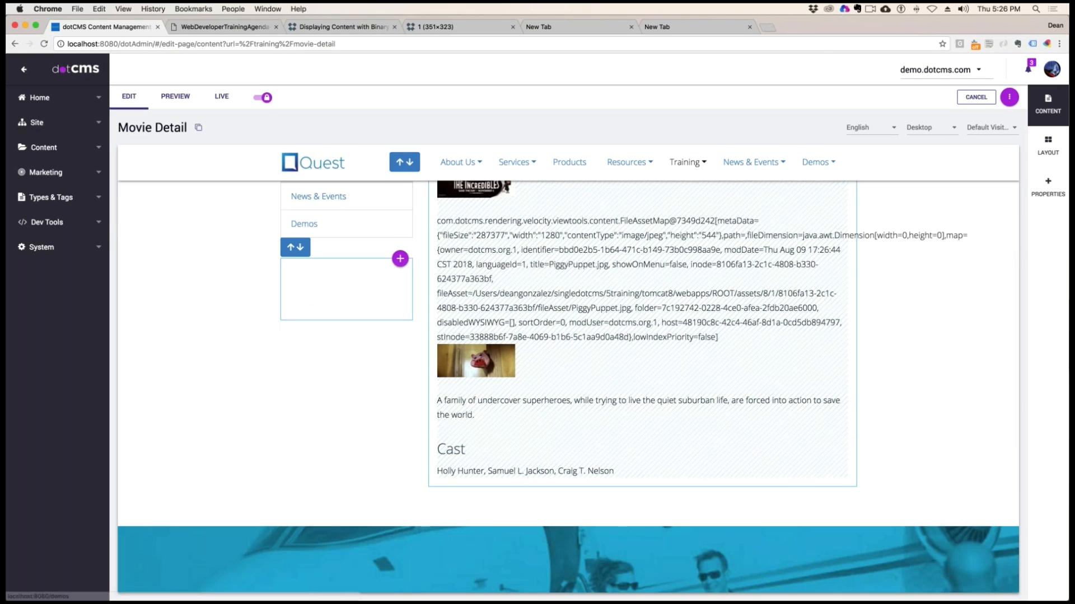
left_click_drag(718, 337, 432, 222)
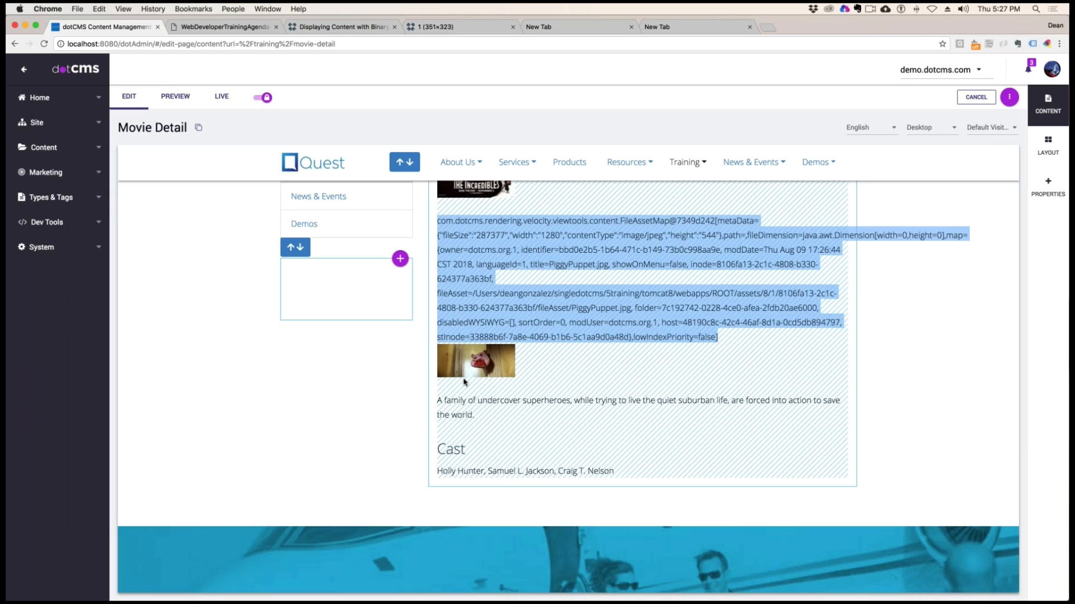
left_click(732, 255)
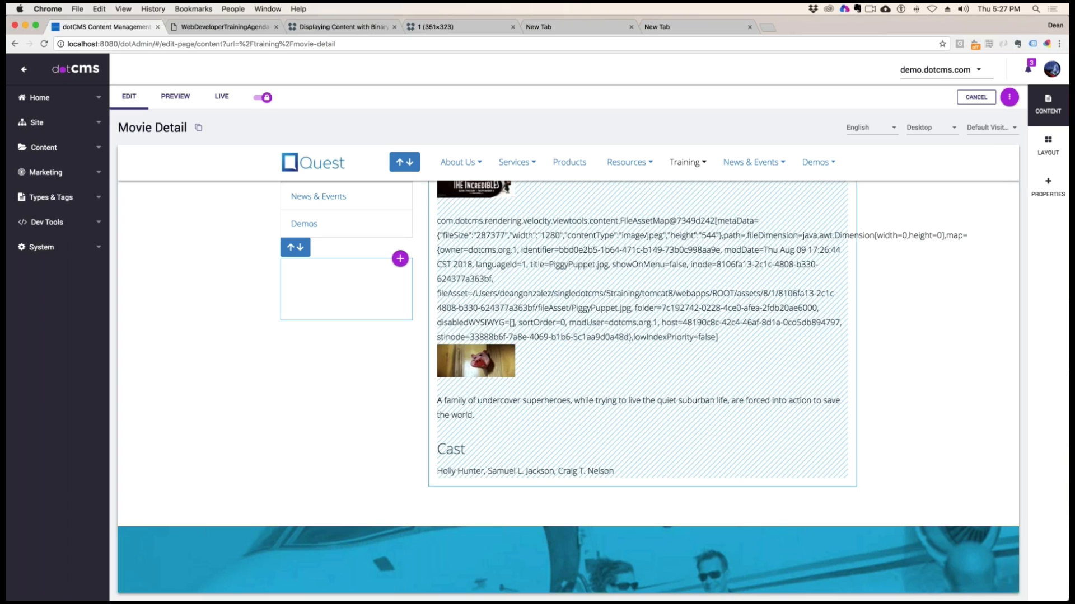
left_click_drag(478, 250, 784, 326)
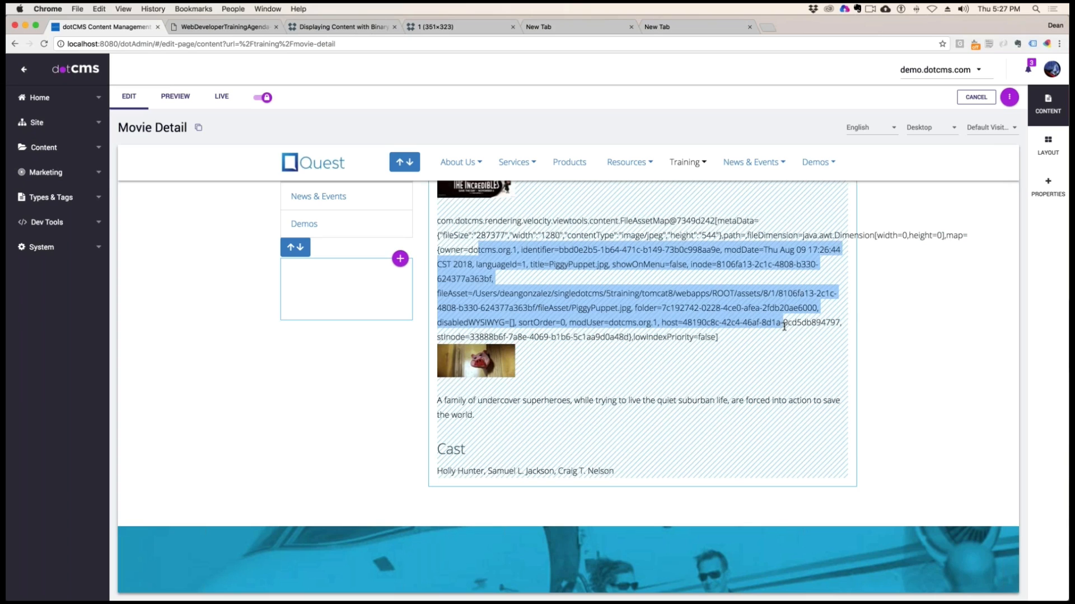
left_click(767, 323)
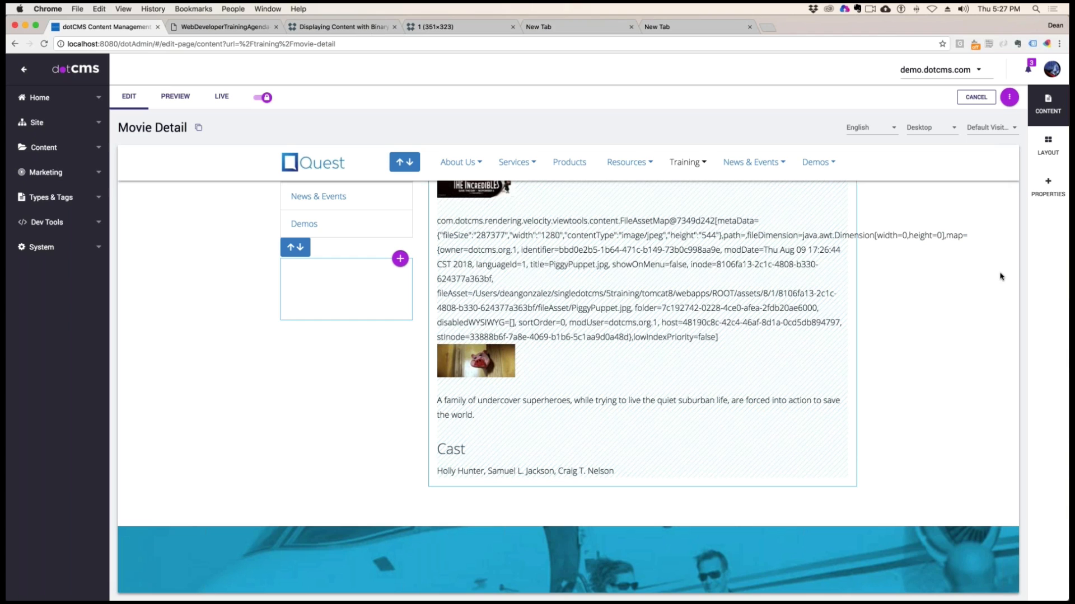
Delete the standalone $!{movie.screenshot1} line from moviedetail.vtl, then lock the file, save and publish it, and close it
scroll(854, 339, "up", 5)
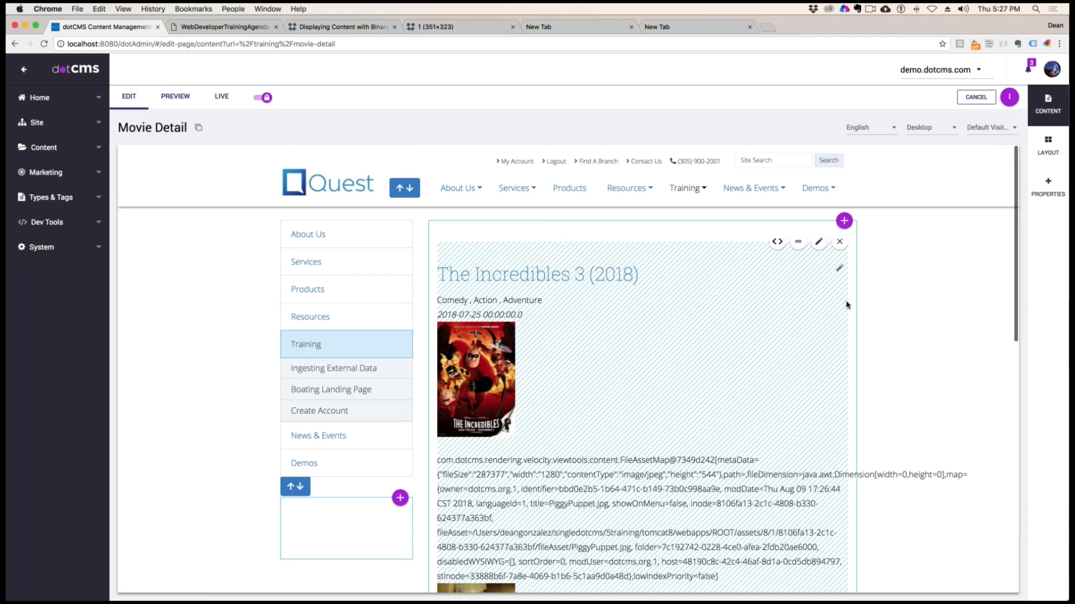
left_click(785, 248)
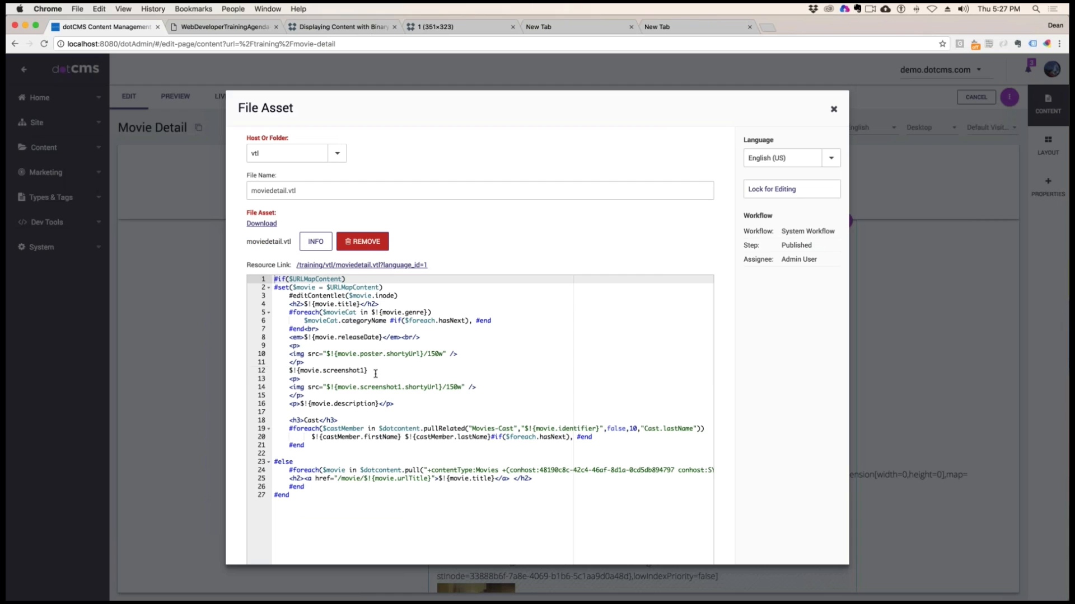
left_click_drag(369, 370, 248, 371)
key("BackSpace")
key("BackSpace")
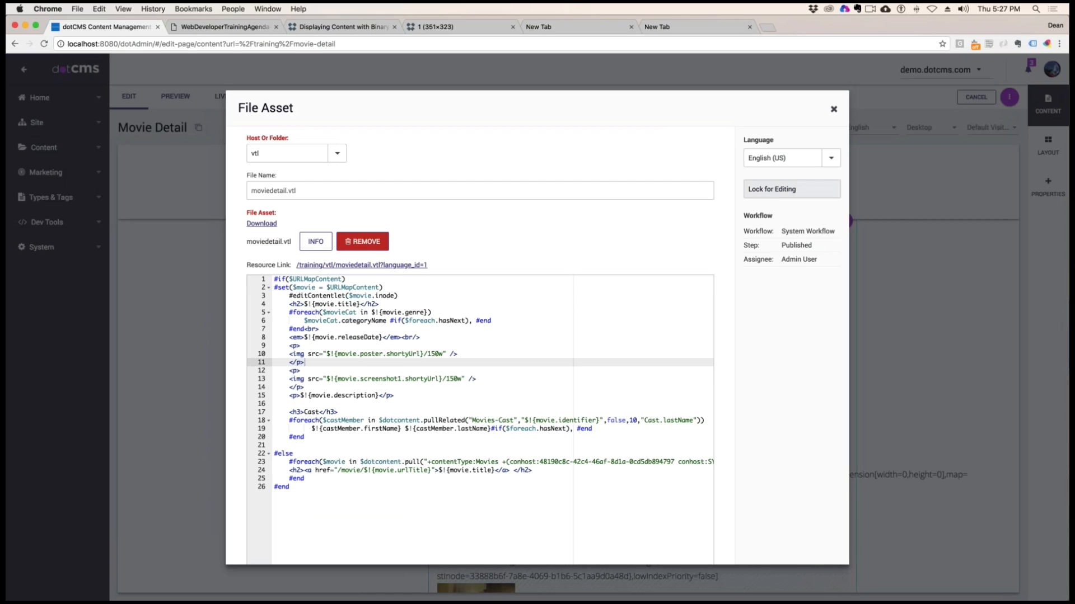
left_click(797, 191)
left_click(807, 226)
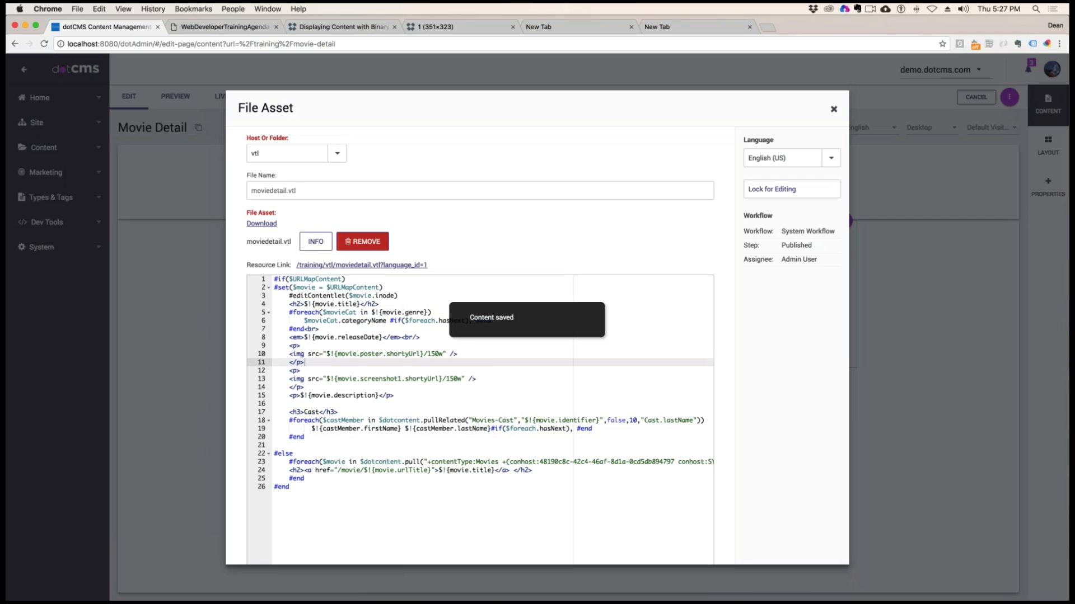
left_click(834, 111)
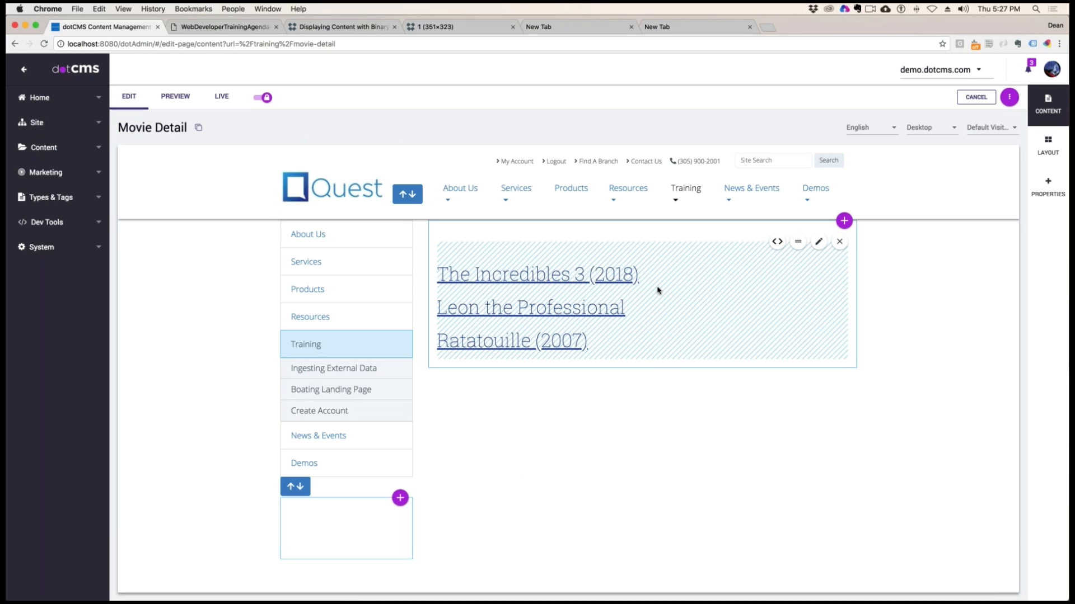
Reopen The Incredibles 3 (2018) detail page and check how the poster and screenshot images display
left_click(522, 281)
scroll(676, 343, "down", 2)
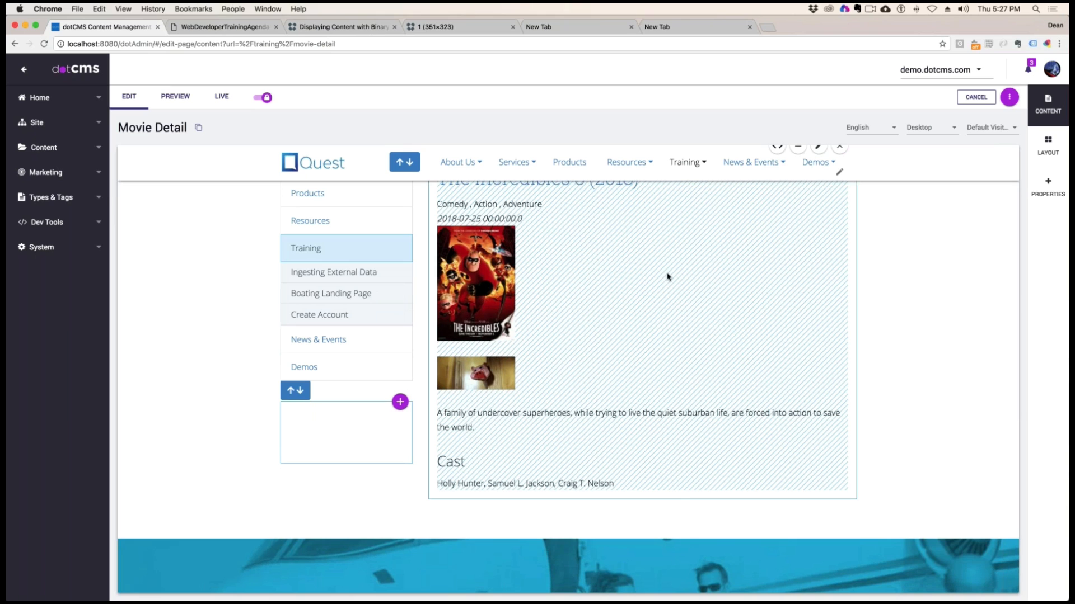
scroll(763, 317, "up", 2)
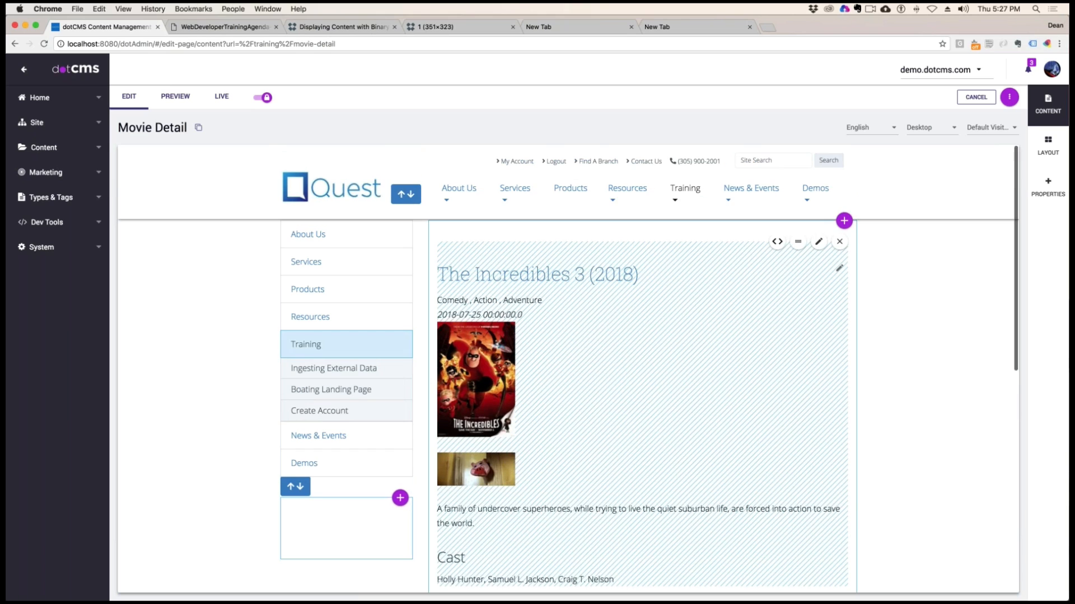
Set the screenshot1 image width to 250w in moviedetail.vtl, save and publish the file, and close it
left_click(778, 242)
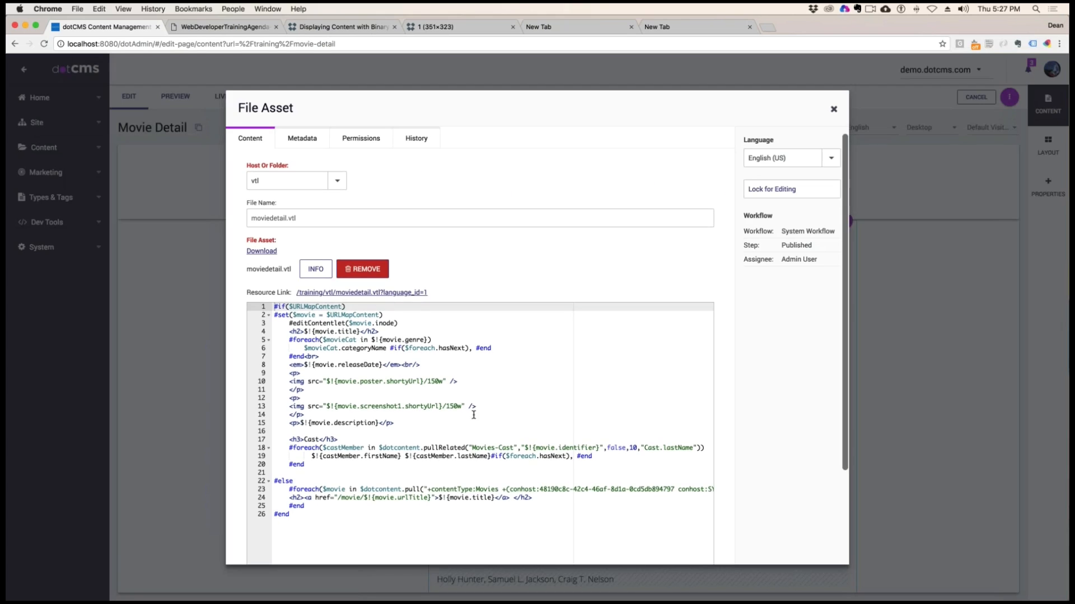
left_click_drag(461, 406, 446, 407)
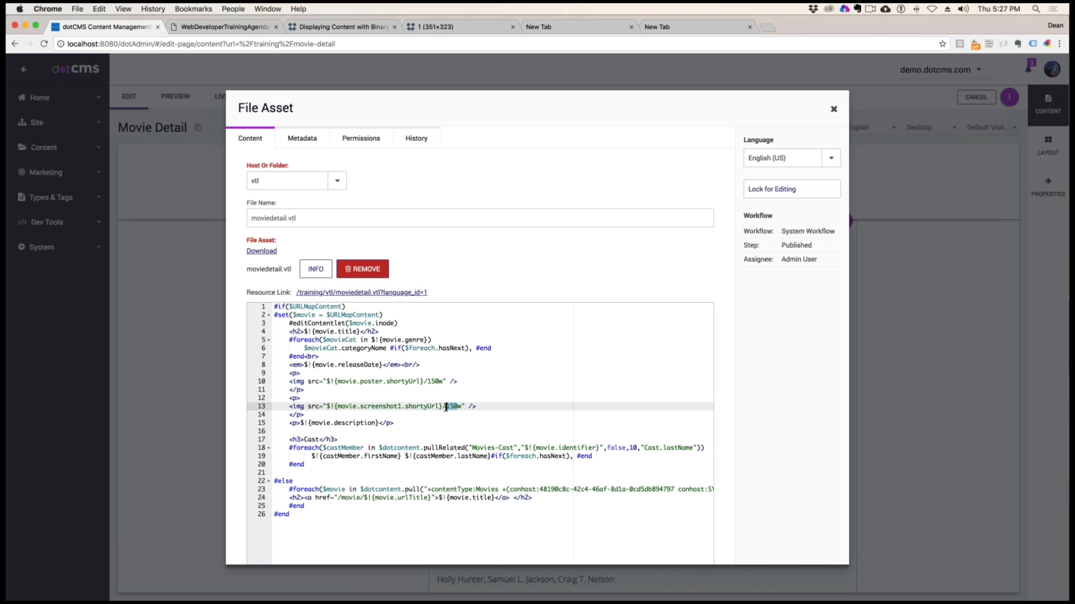
left_click(465, 401)
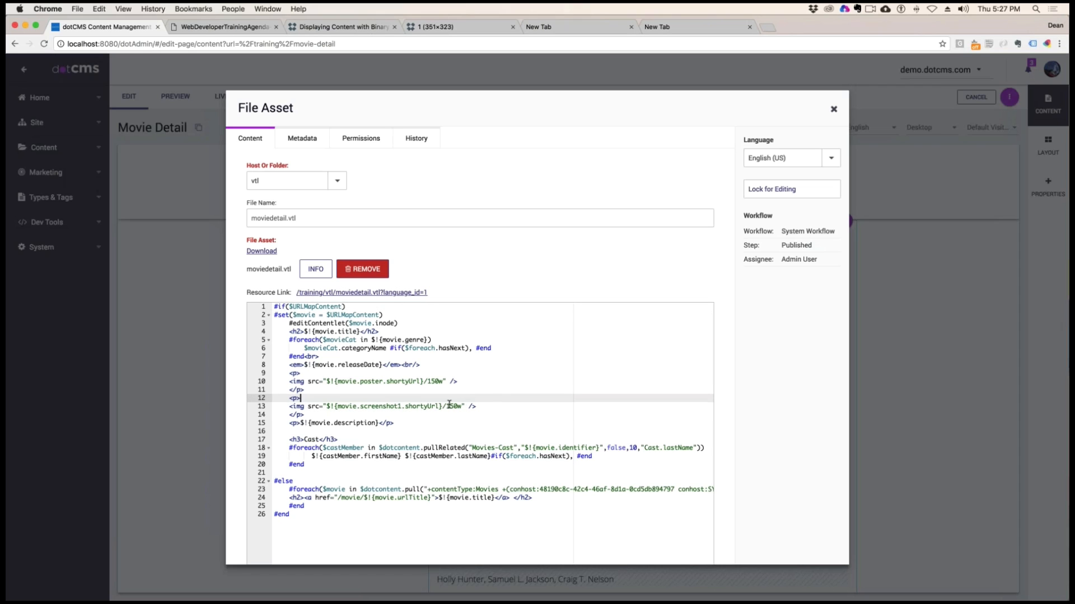
left_click(446, 406)
key("Delete")
type("2")
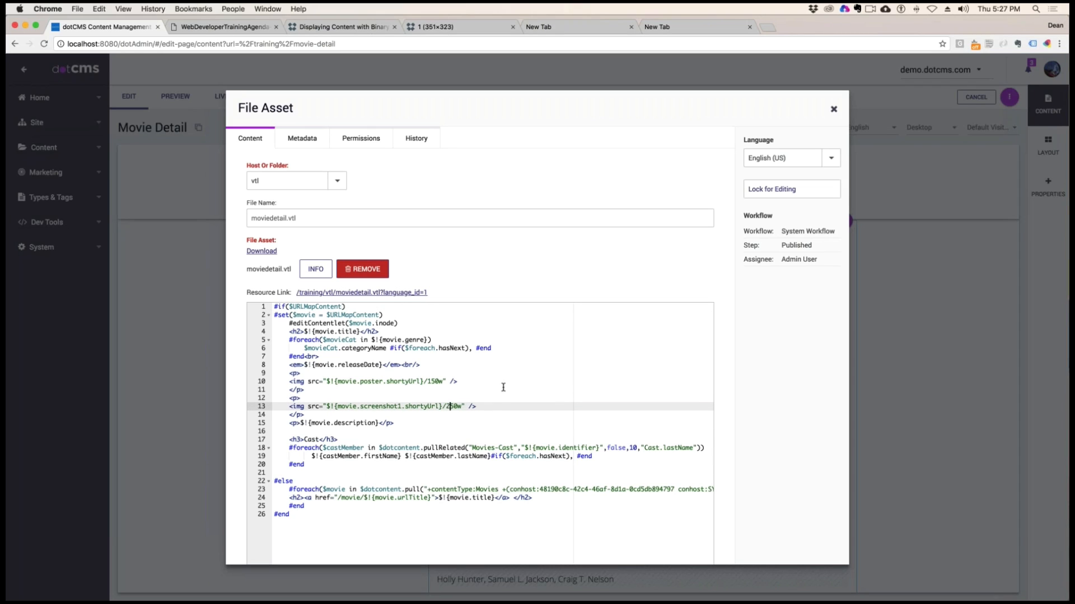
left_click(783, 225)
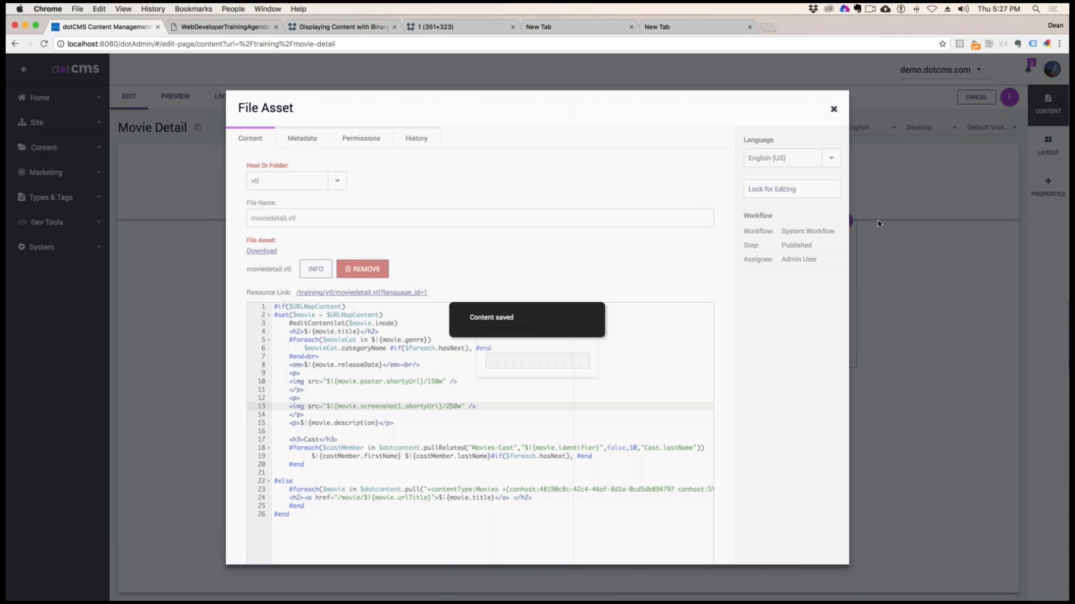
left_click(834, 108)
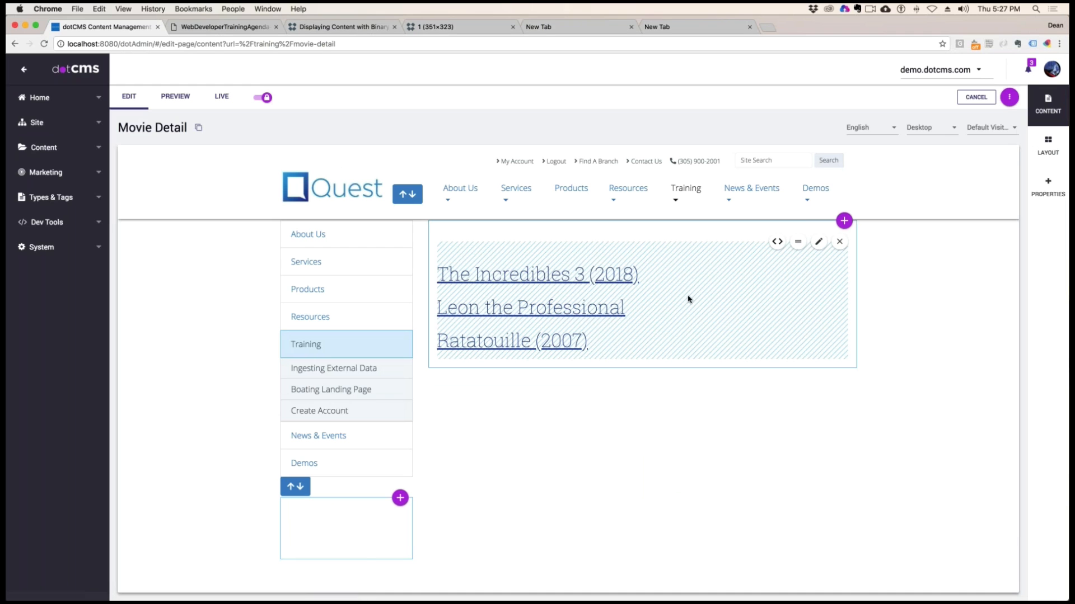
View The Incredibles 3 (2018) detail page again to check the size of the screenshot image
left_click(549, 281)
scroll(814, 336, "down", 2)
scroll(813, 310, "down", 1)
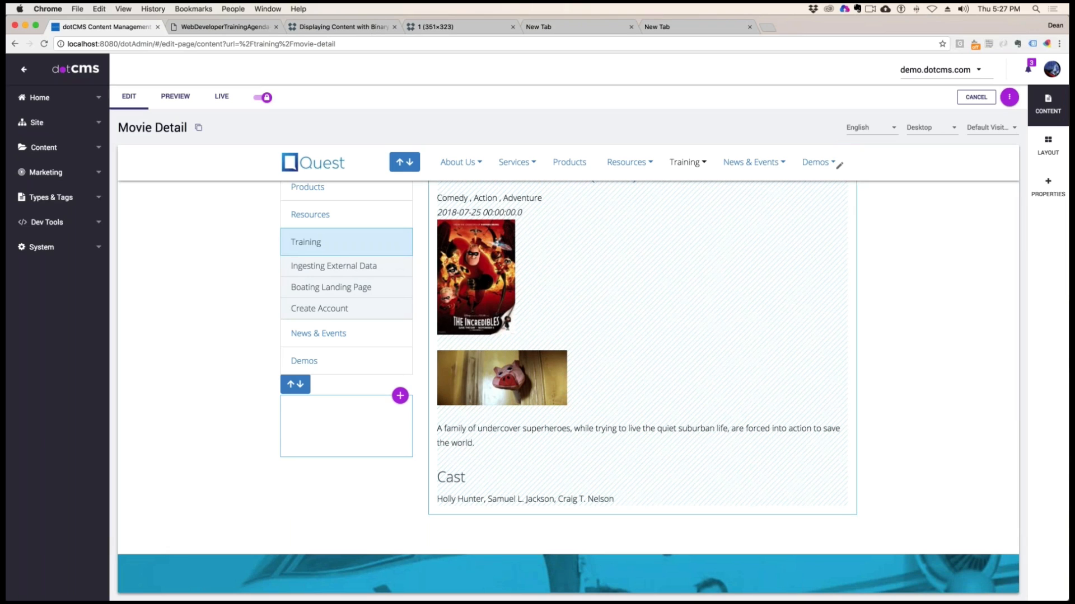
scroll(635, 284, "up", 3)
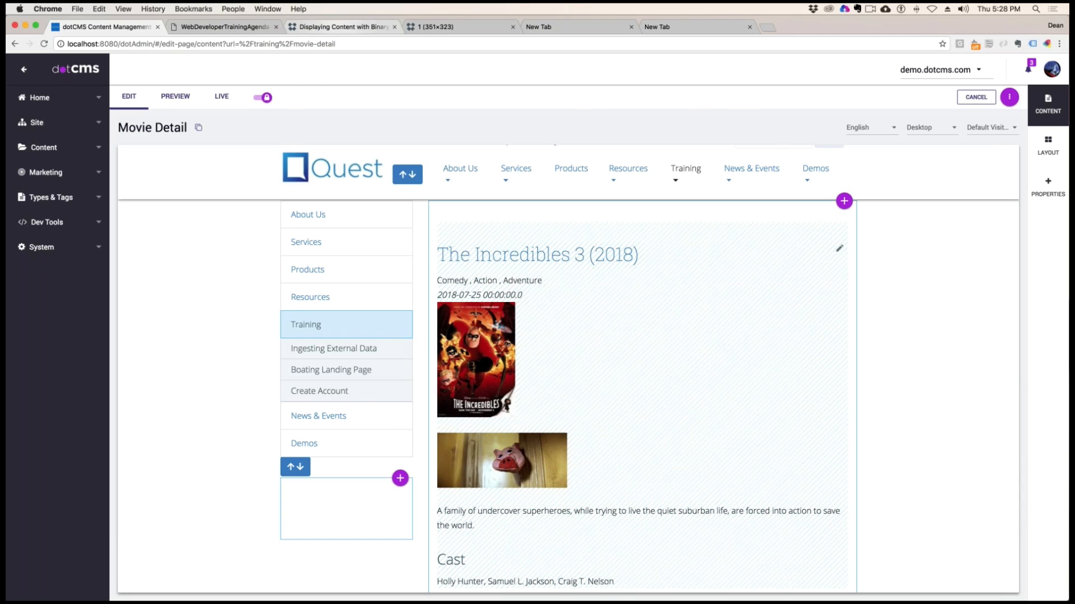
Switch to the Displaying Content with Binary & Image Fields documentation page and select its web address
left_click(349, 28)
scroll(619, 269, "up", 20)
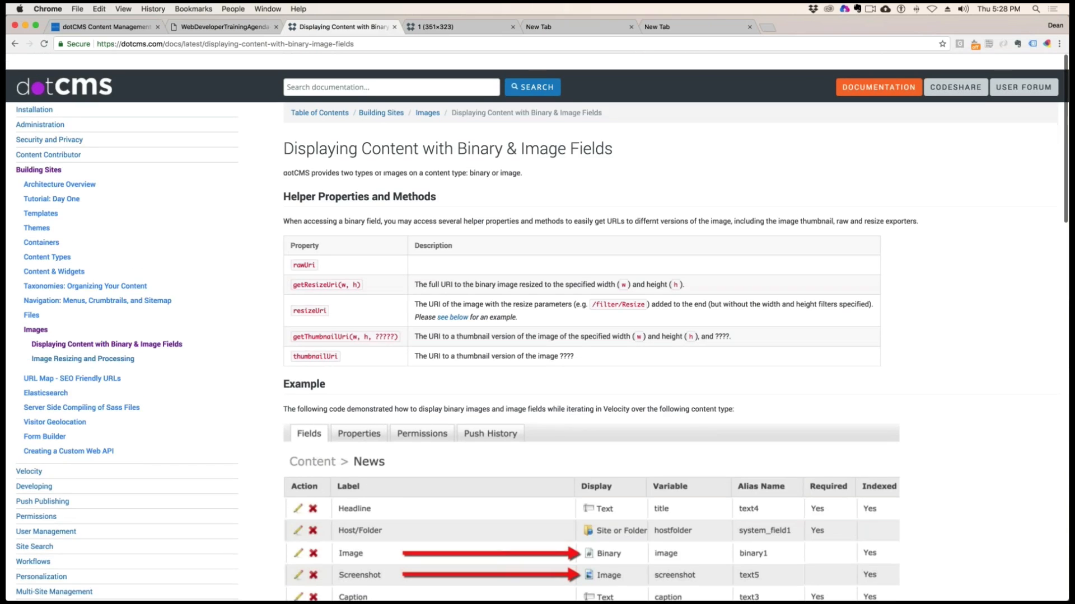
key("super+l")
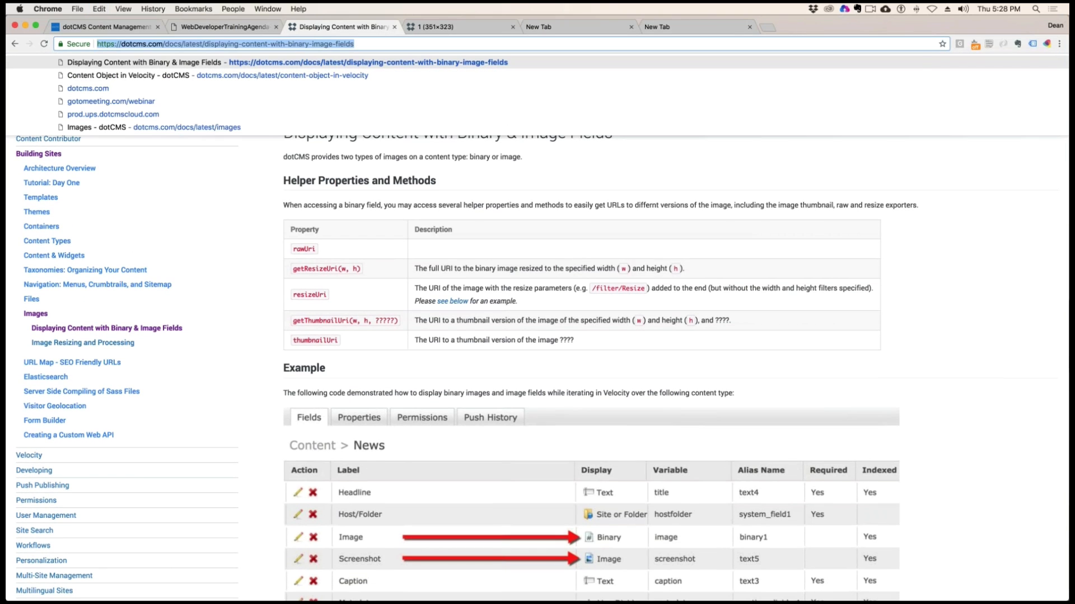
key("super+Tab")
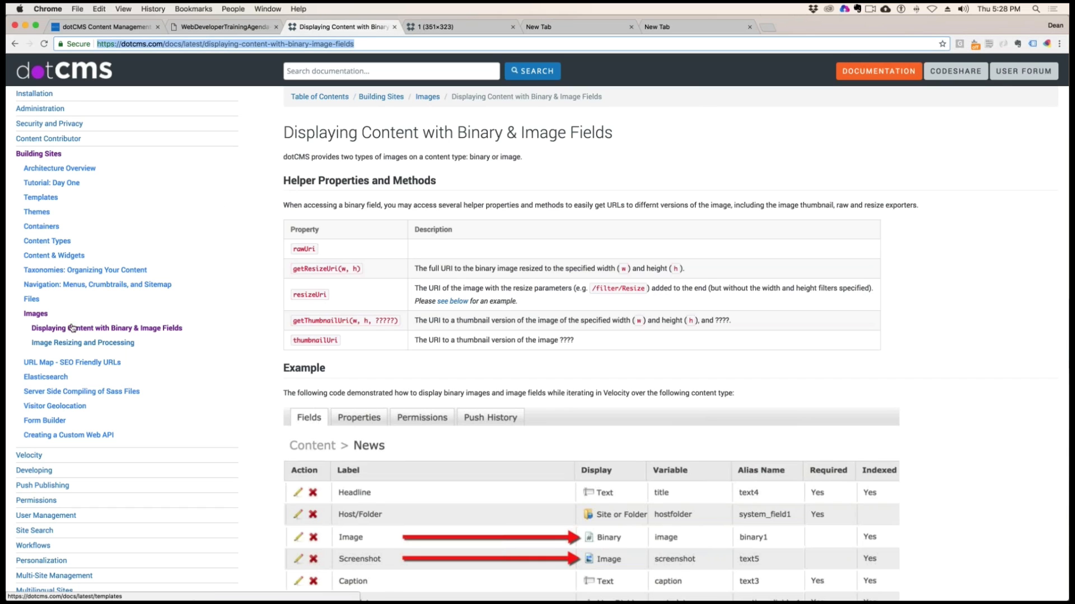
Open the Image Resizing and Processing documentation page and select its web address
left_click(55, 343)
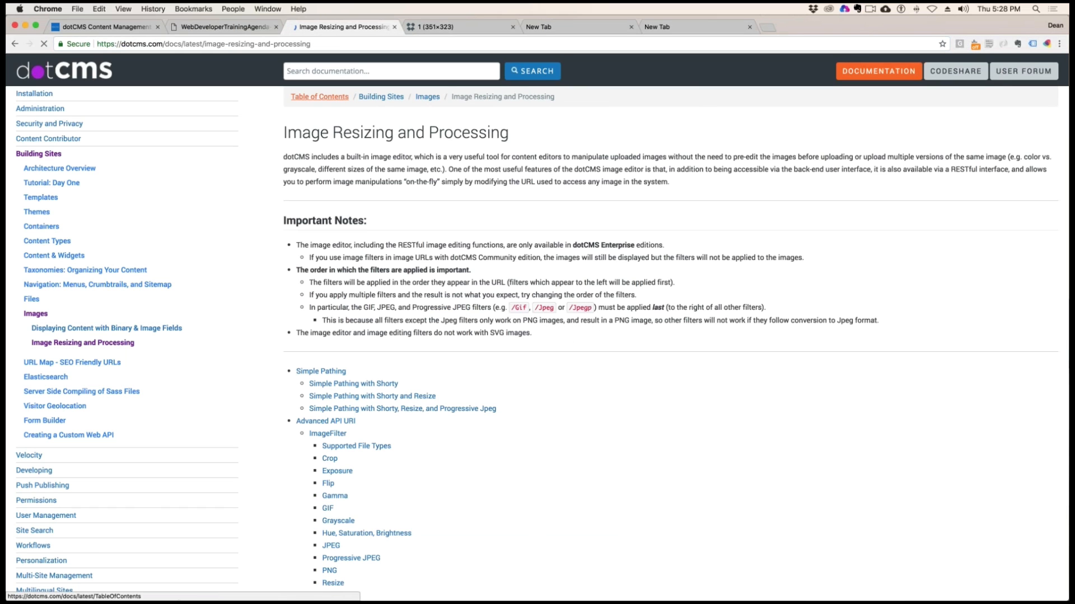
key("super+l")
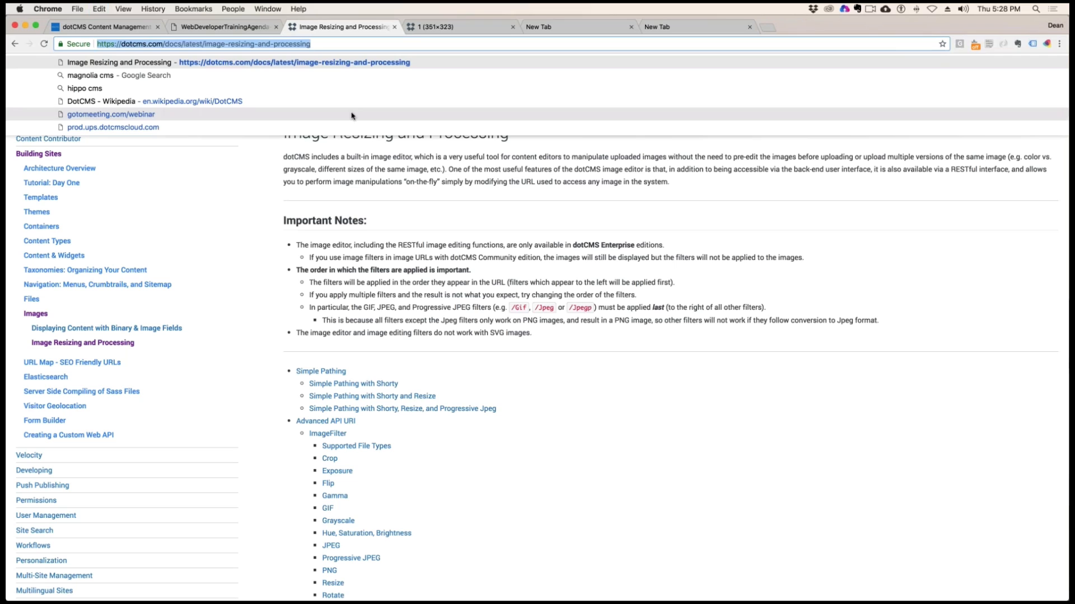
key("super+Tab")
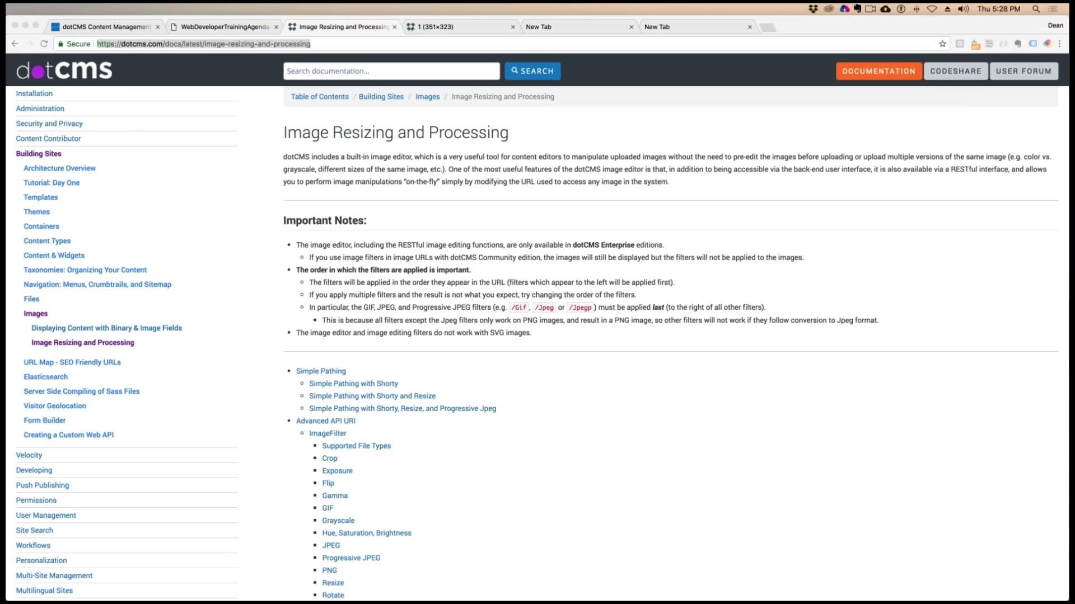
Read through the image filter reference, from the filter list and Crop to Thumbnail, Chaining Filters and ImageResizeField
scroll(585, 380, "down", 7)
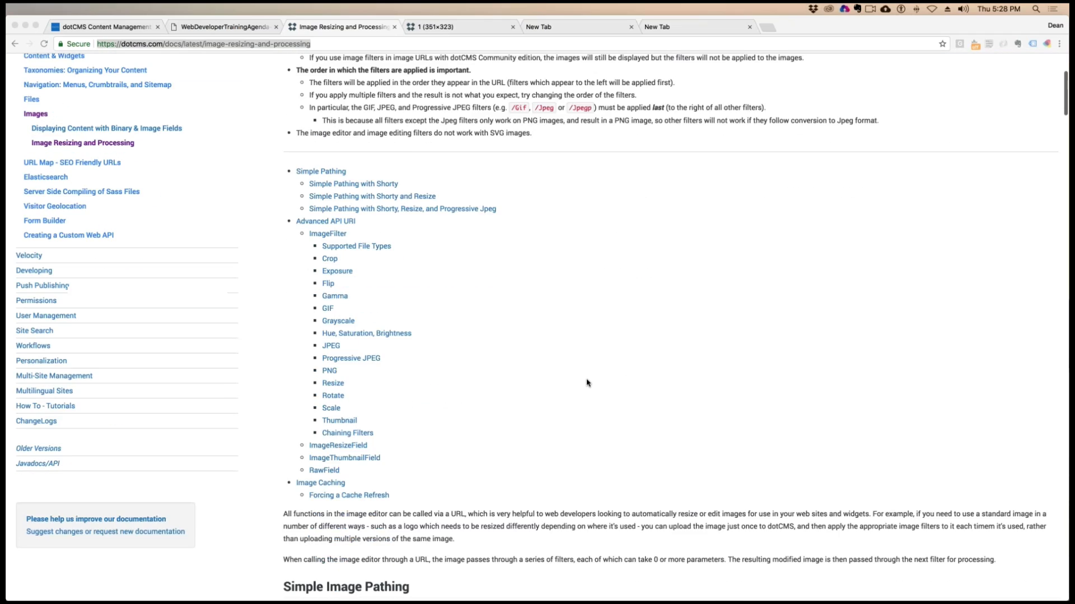
scroll(531, 424, "down", 15)
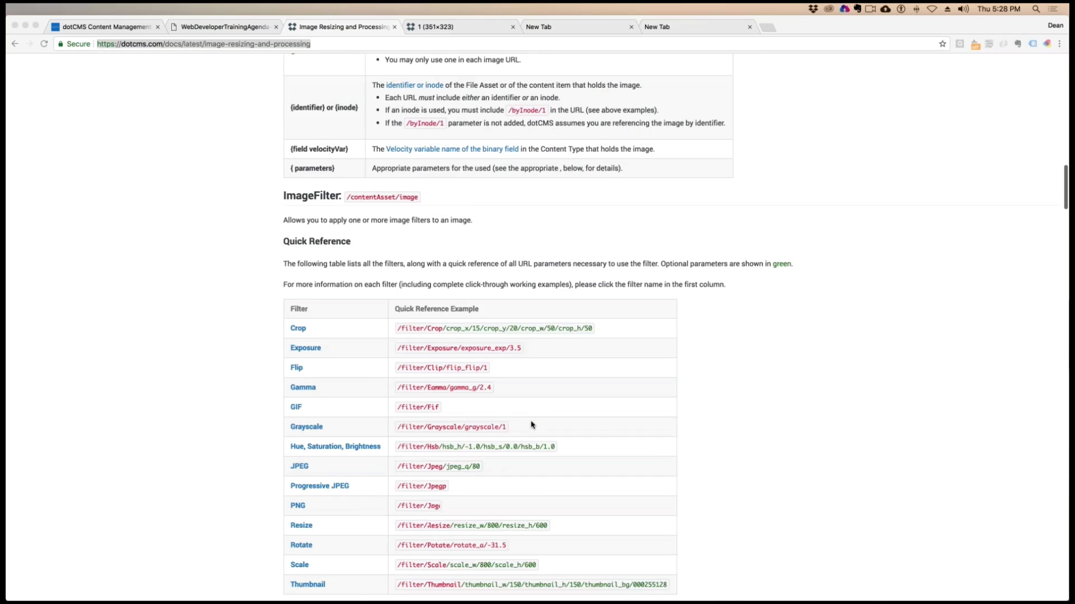
scroll(532, 424, "down", 20)
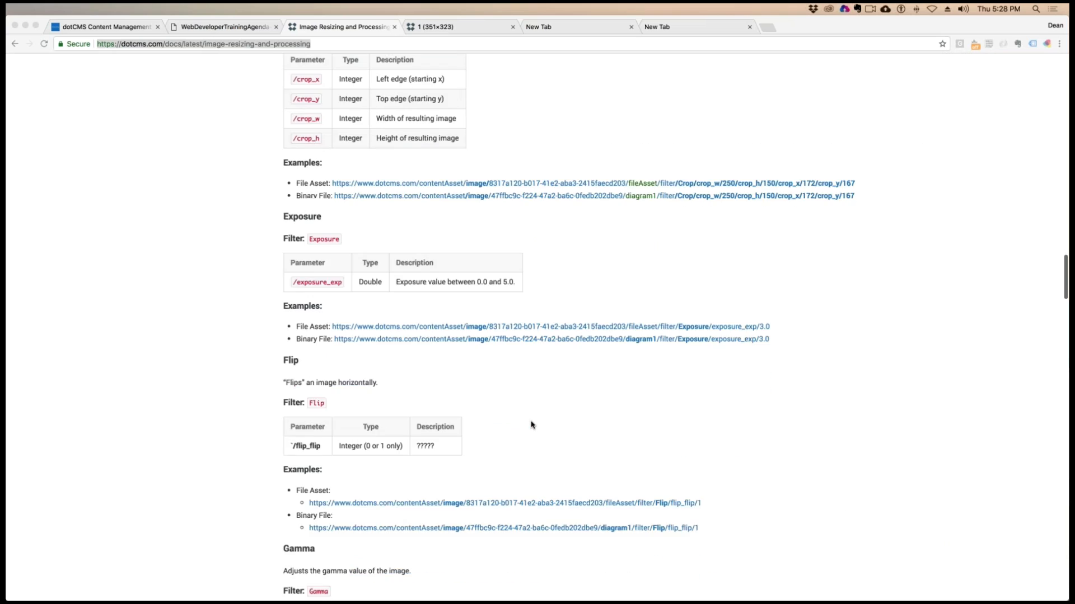
scroll(531, 425, "down", 11)
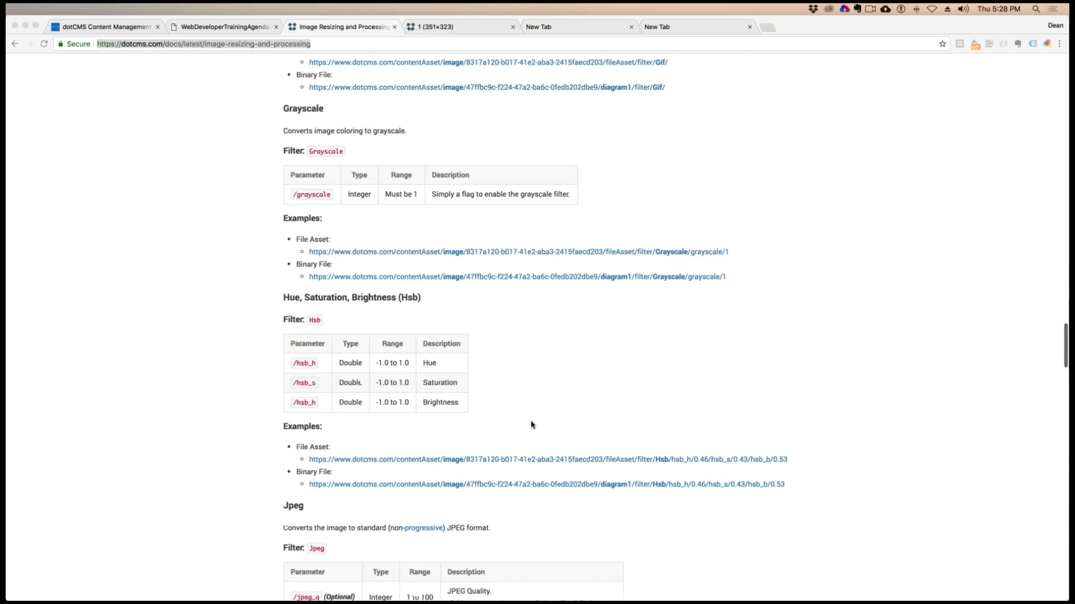
scroll(531, 424, "down", 5)
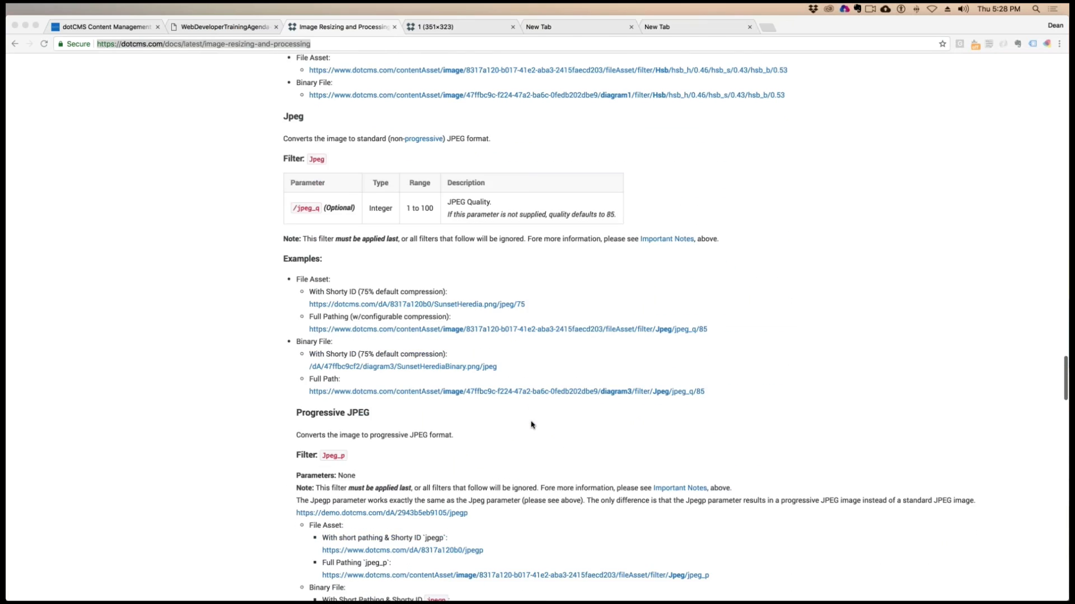
scroll(531, 425, "down", 7)
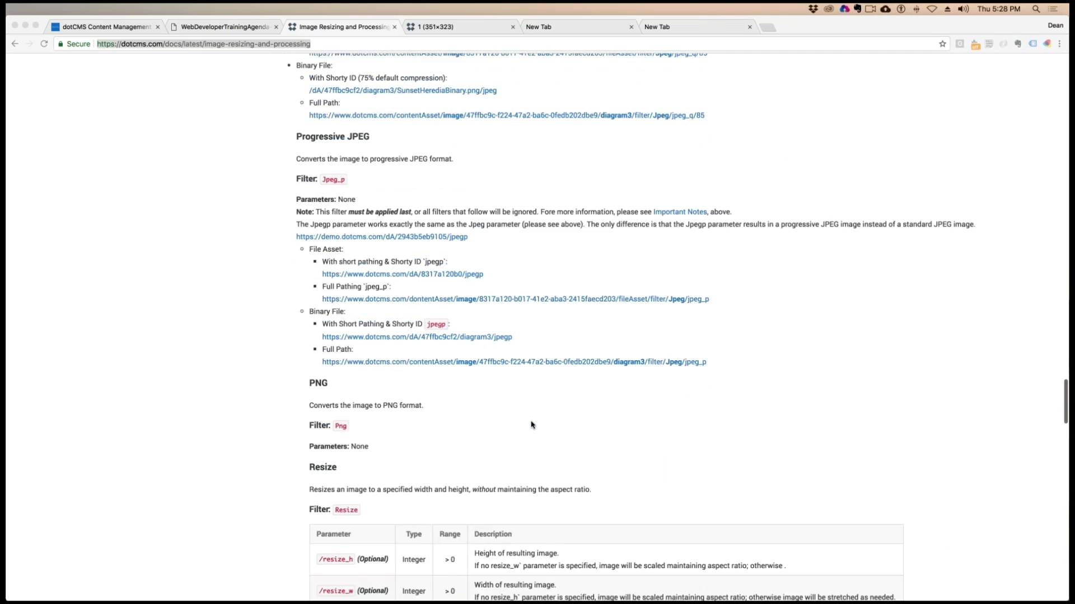
scroll(531, 424, "down", 10)
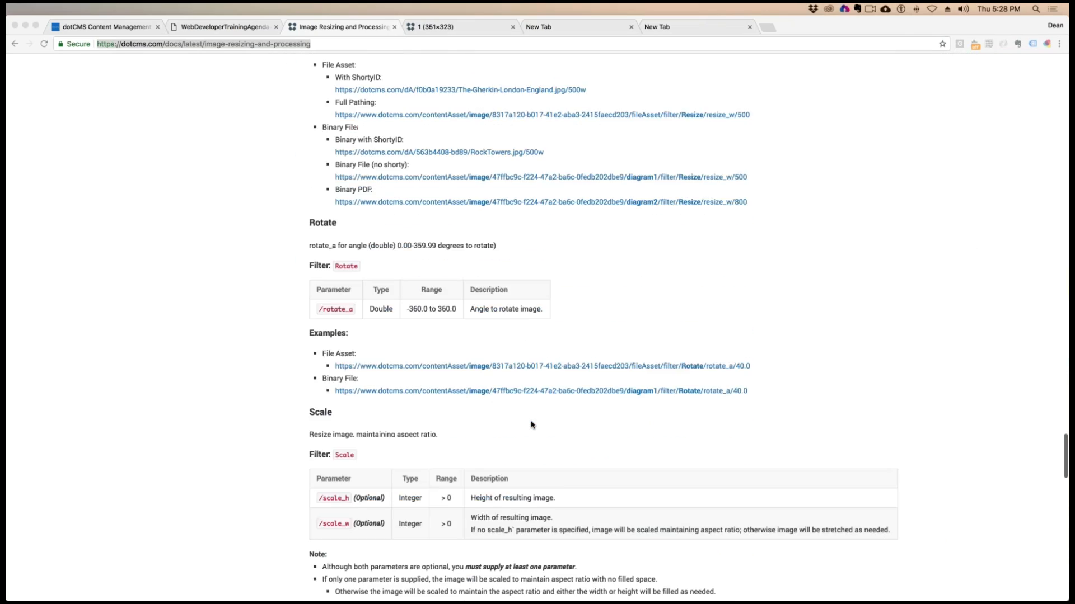
scroll(531, 424, "down", 9)
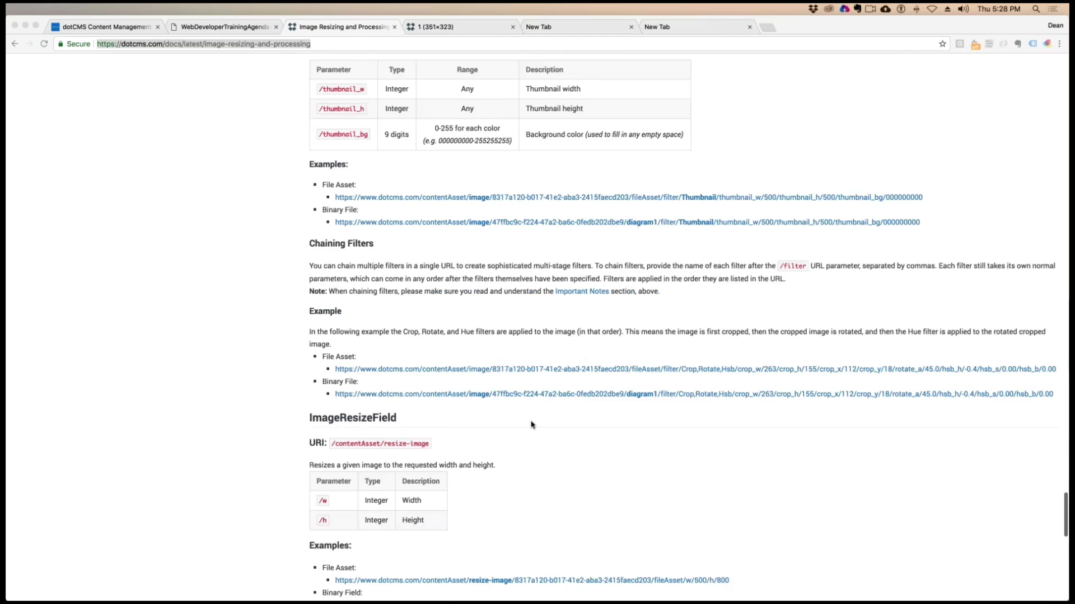
Examine the Chaining Filters section and view its File Asset example image with the Crop, Rotate and Hsb filters applied
left_click(349, 92)
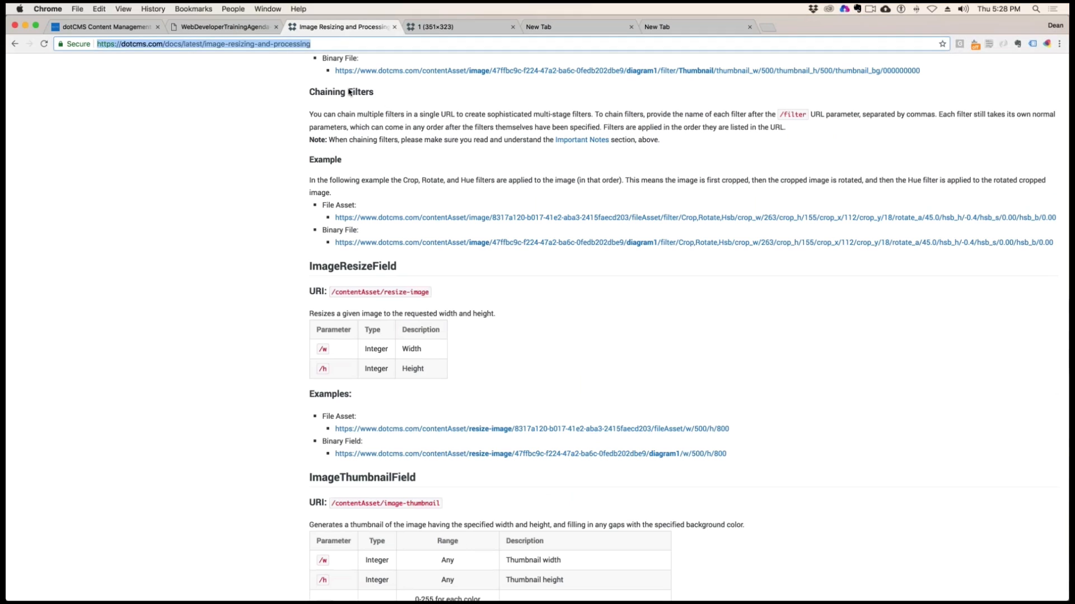
left_click_drag(308, 86, 361, 94)
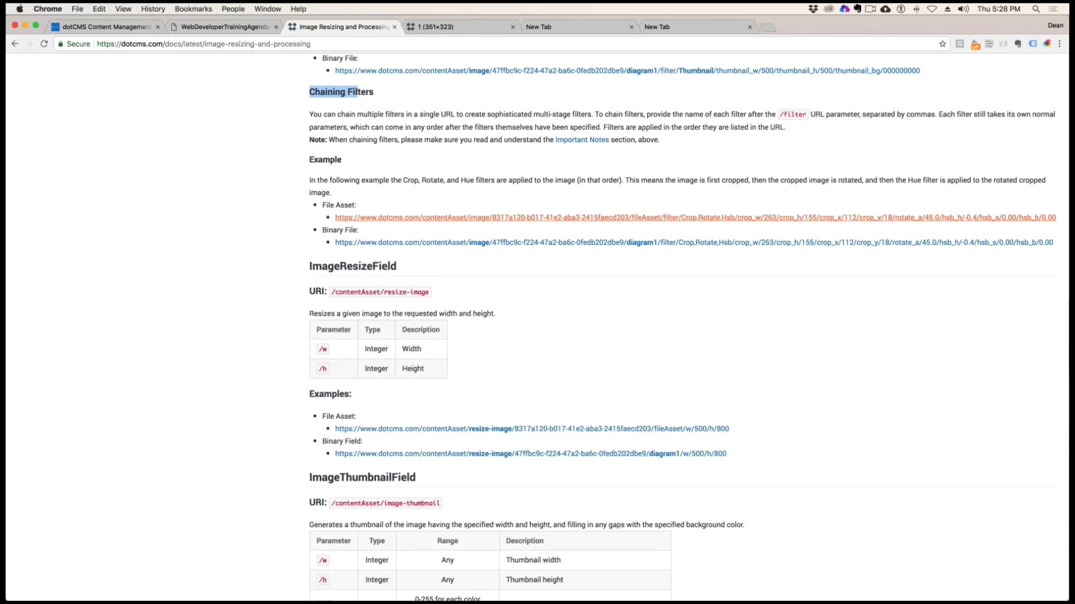
left_click_drag(325, 216, 1060, 218)
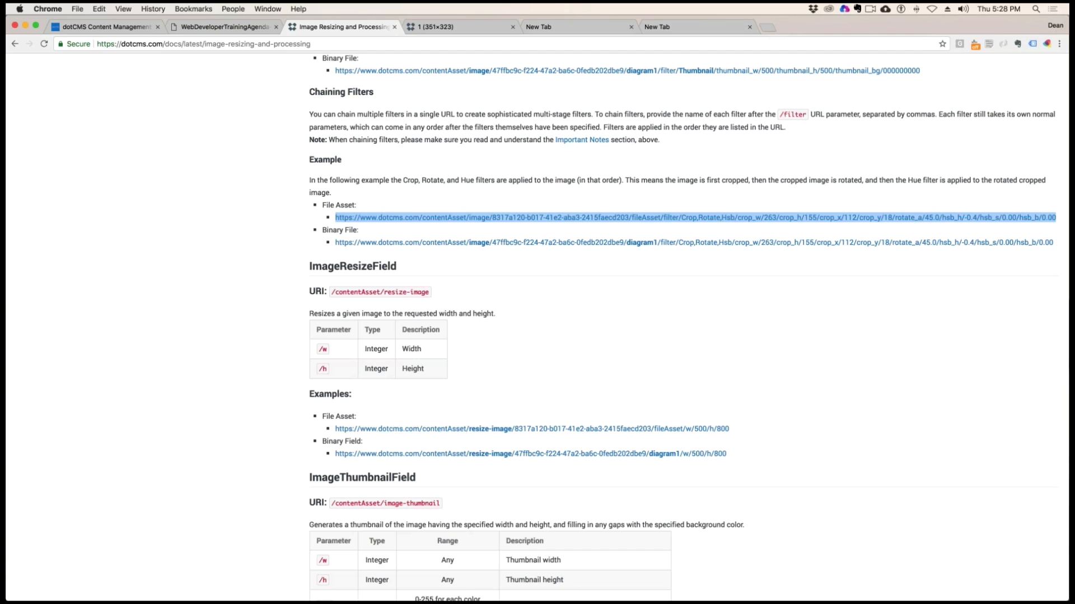
left_click(960, 217)
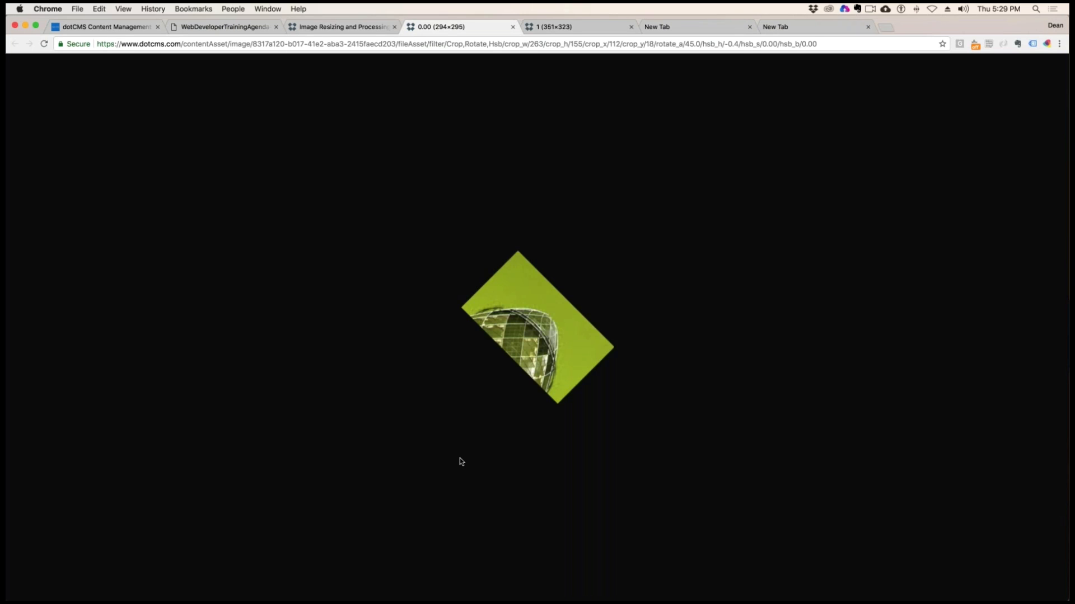
left_click(512, 27)
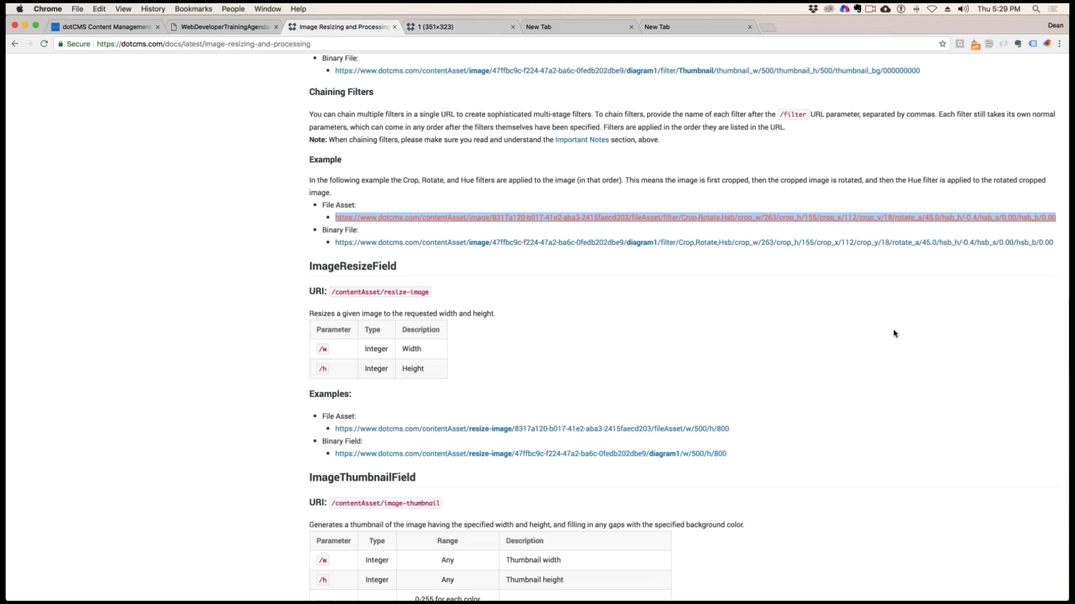
Read the rest of the page through Image Caching and Forcing a Cache Refresh, highlighting the resize-image example and its inode version
scroll(879, 211, "down", 5)
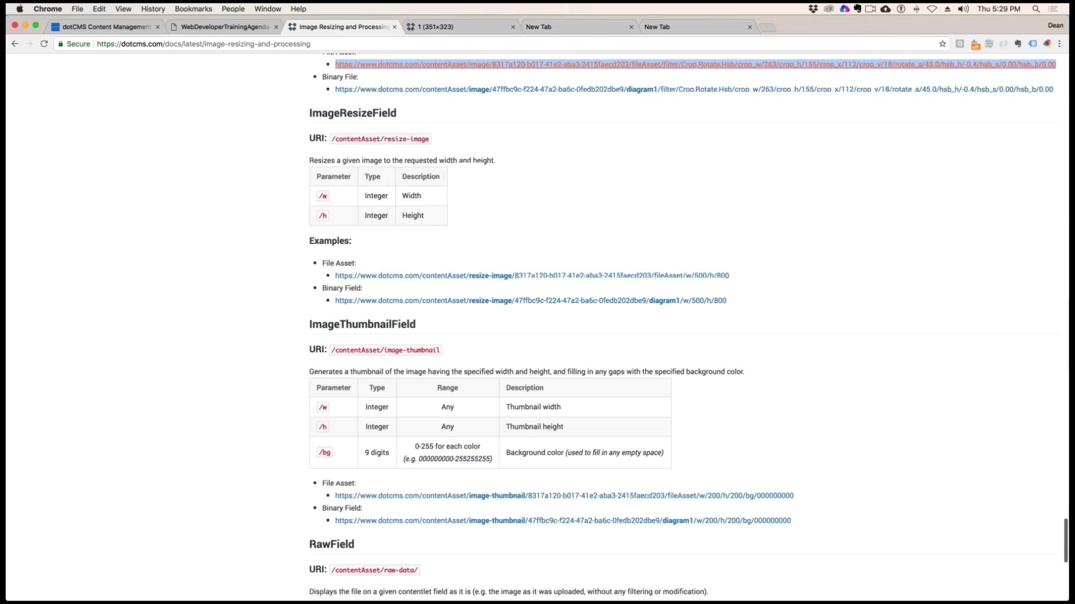
scroll(865, 256, "down", 5)
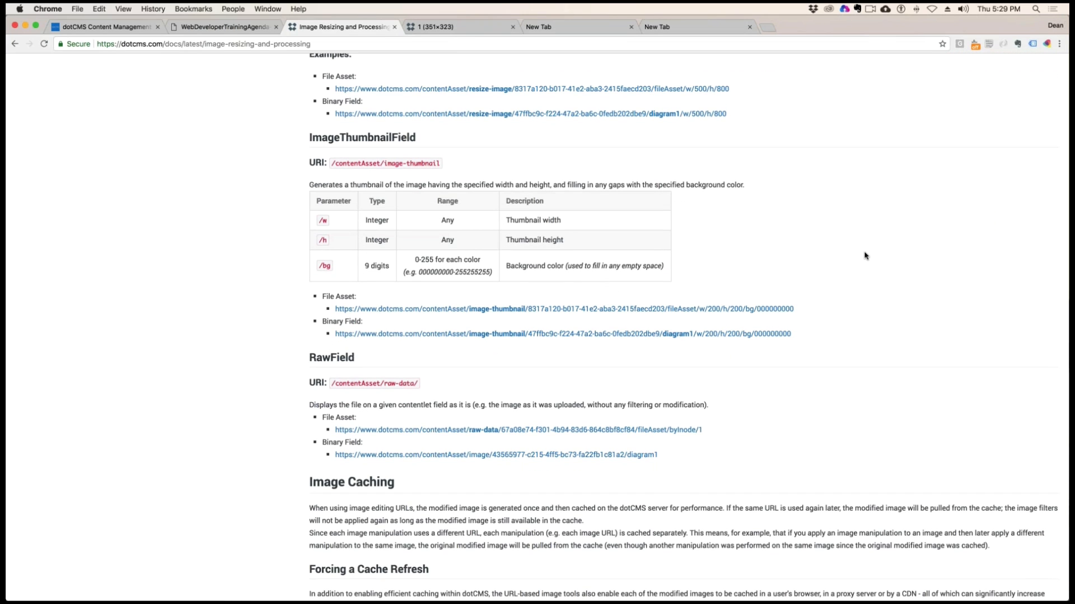
scroll(865, 255, "down", 8)
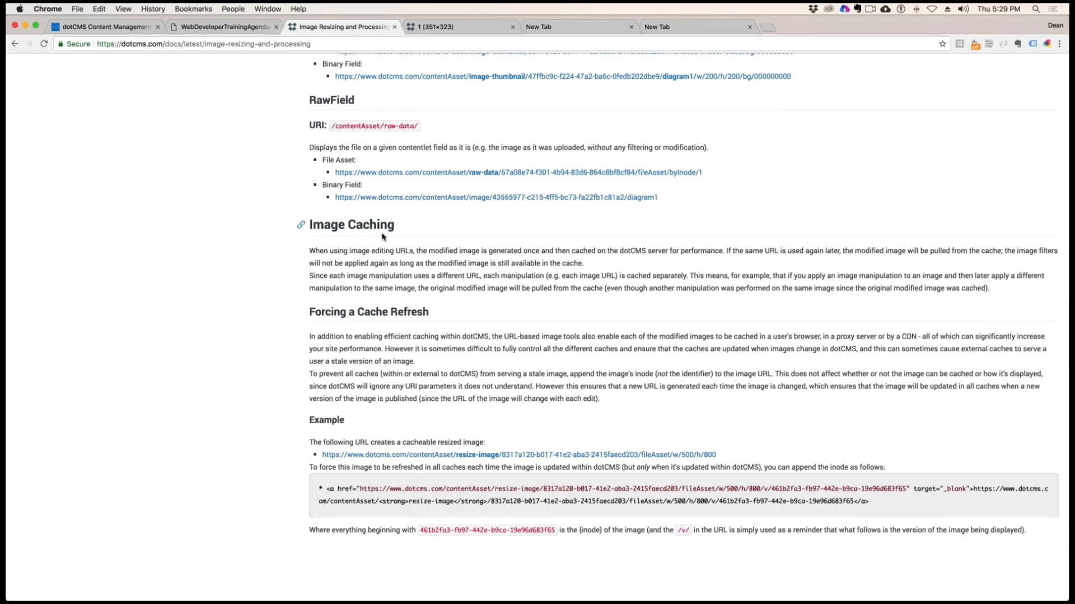
left_click_drag(394, 224, 309, 224)
left_click_drag(383, 311, 321, 311)
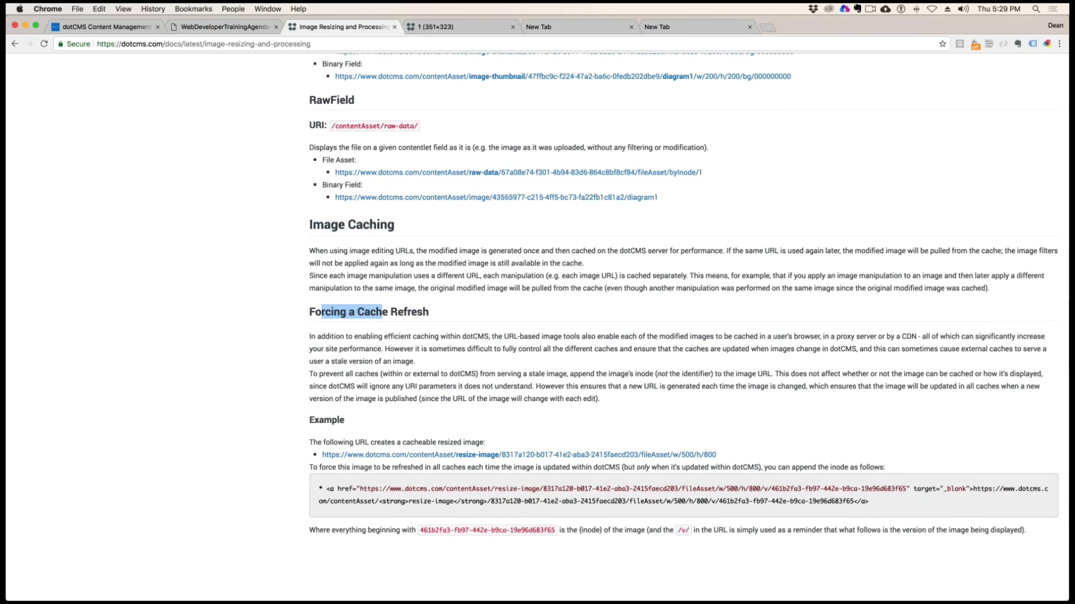
left_click_drag(717, 456, 321, 455)
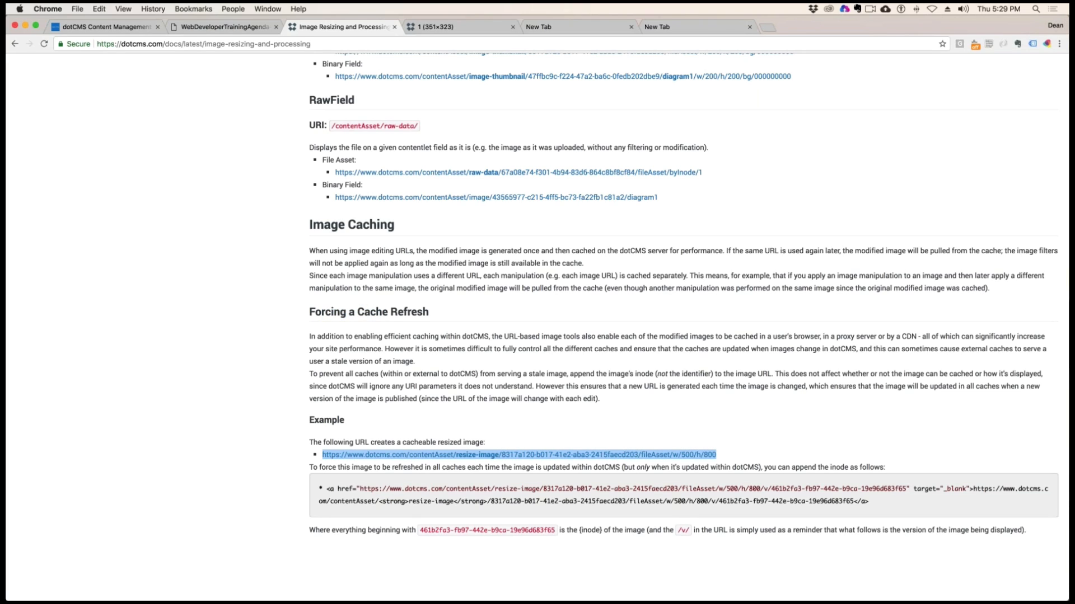
left_click_drag(862, 501, 275, 478)
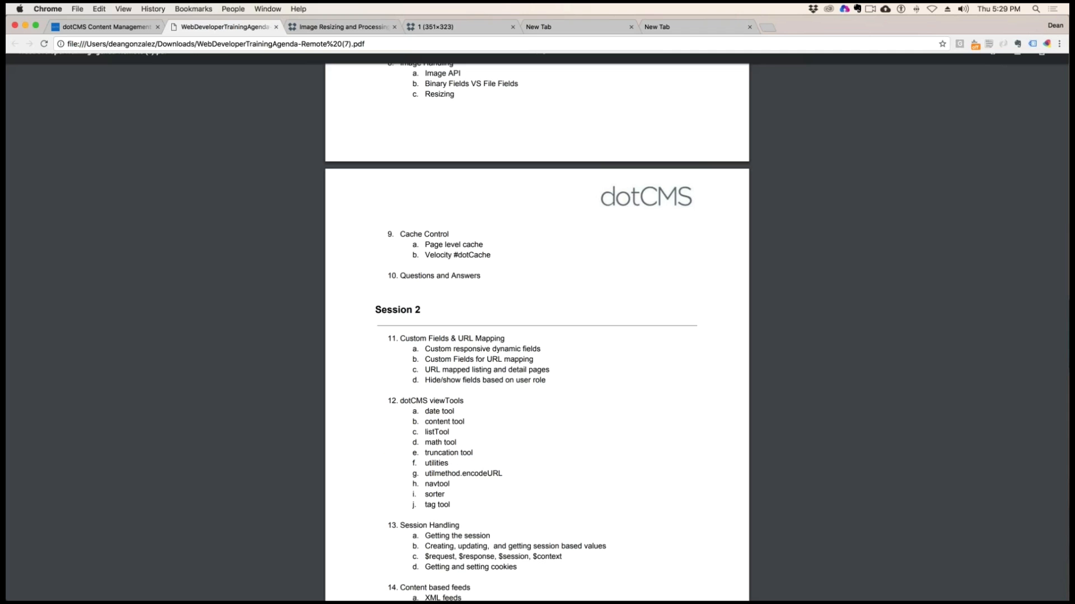
Glance at the training agenda and look over the Movie Detail page with its resized poster and screenshot
left_click(226, 27)
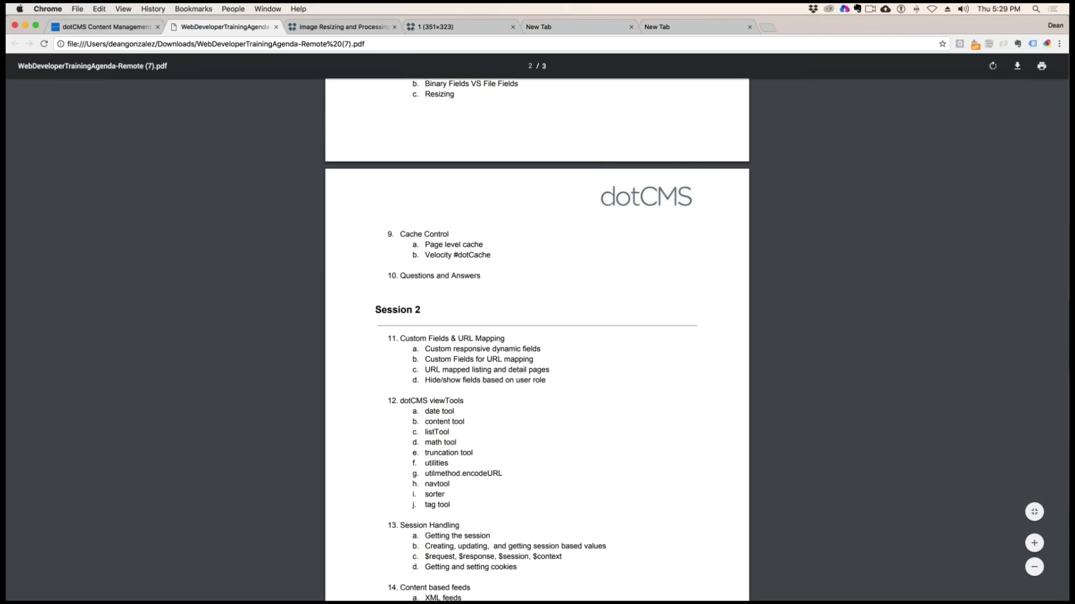
left_click(100, 27)
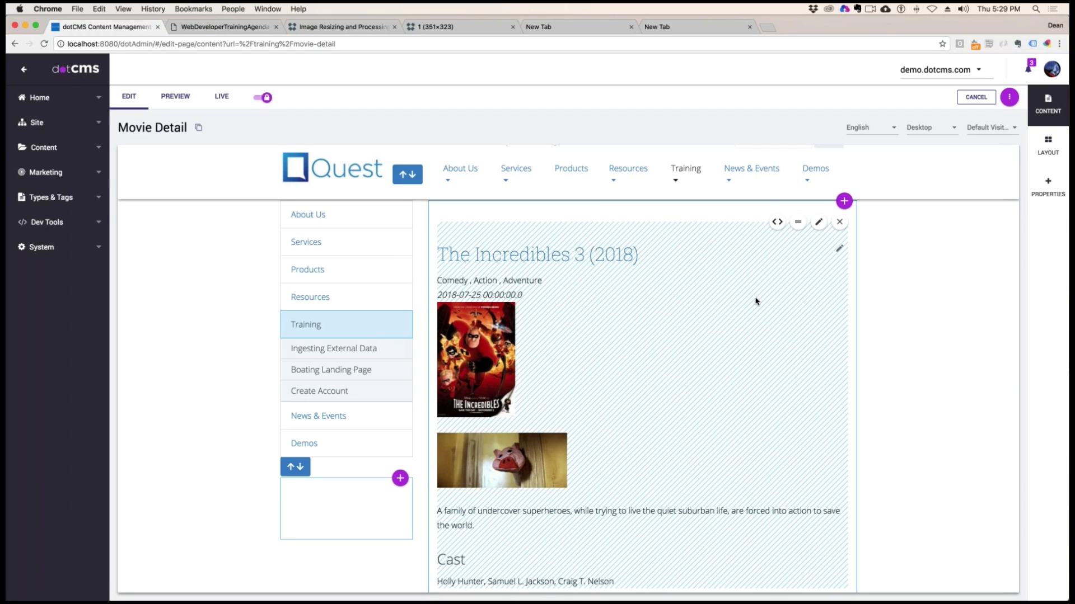
scroll(755, 302, "down", 4)
scroll(756, 313, "up", 2)
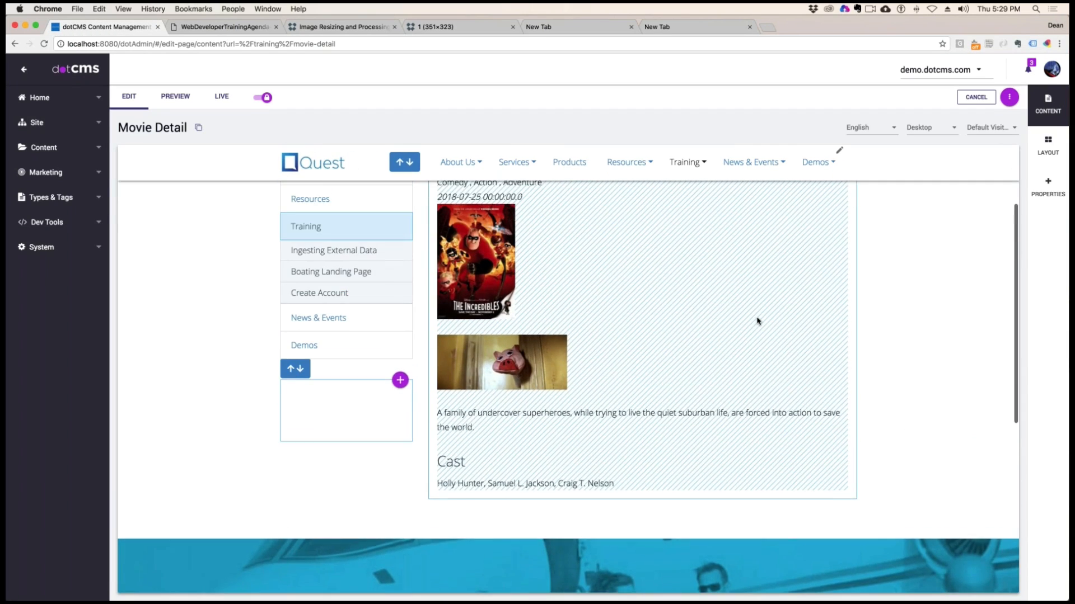
scroll(756, 321, "up", 2)
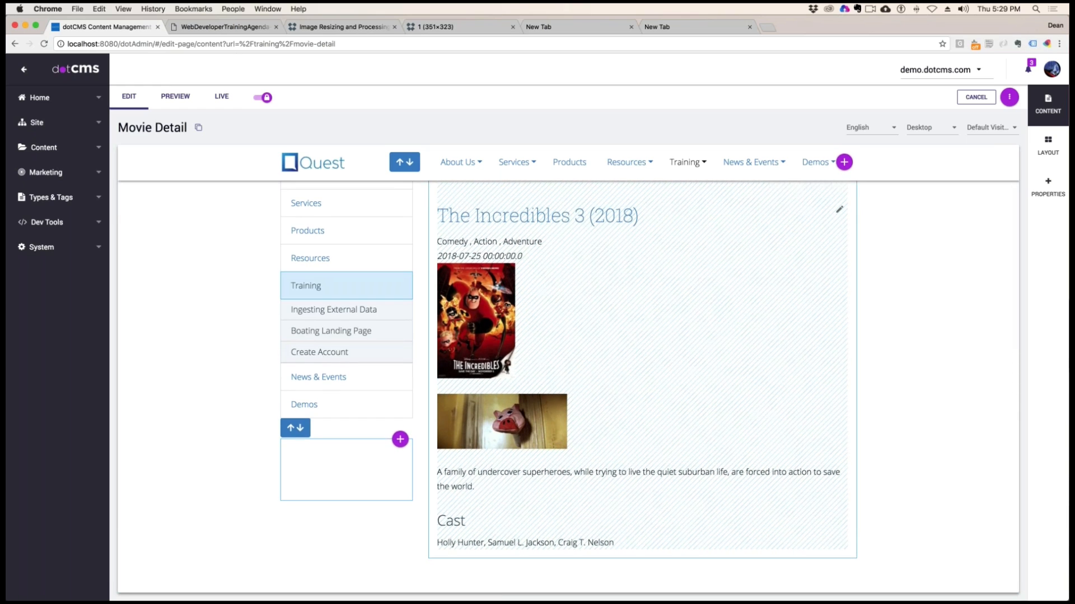
Return to the training agenda PDF and review the Cache Control items on page level cache and Velocity #dotCache
left_click(226, 29)
left_click(312, 29)
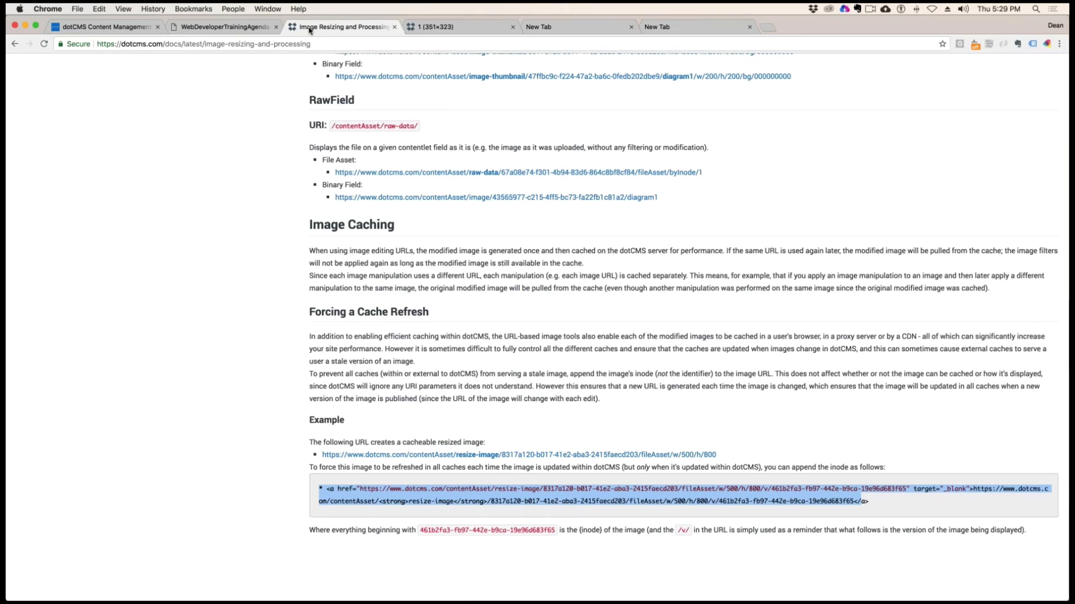
left_click(218, 29)
scroll(477, 234, "up", 3)
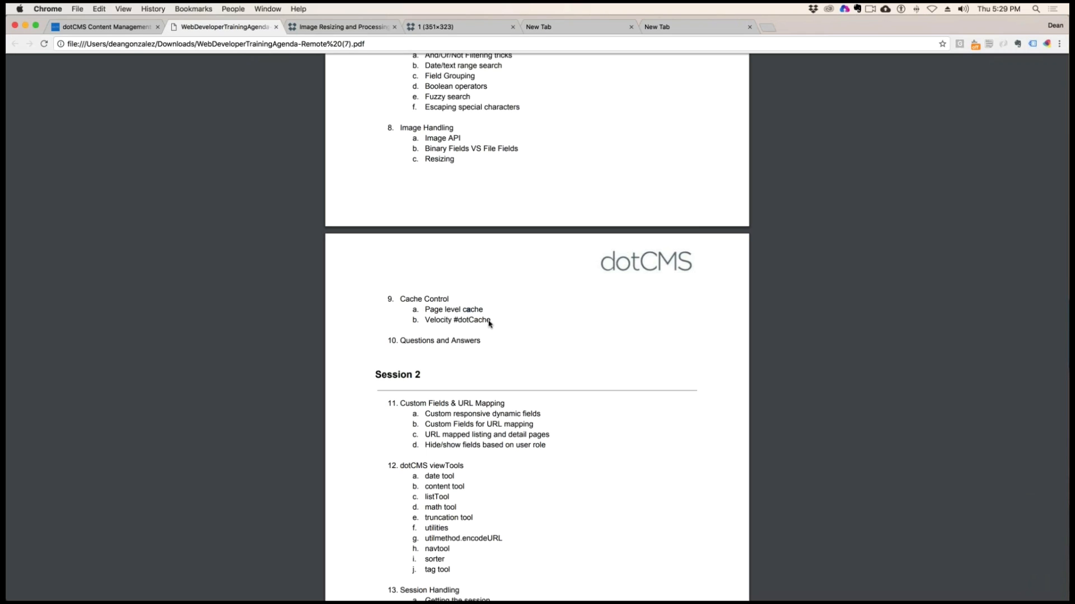
left_click_drag(492, 320, 385, 302)
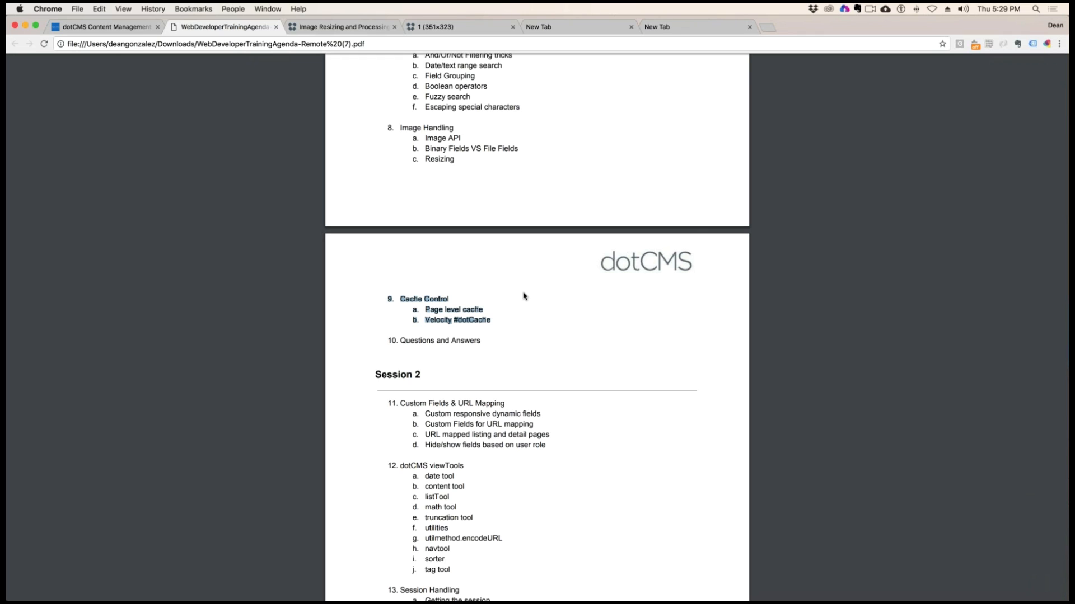
left_click(497, 261)
scroll(518, 280, "down", 1)
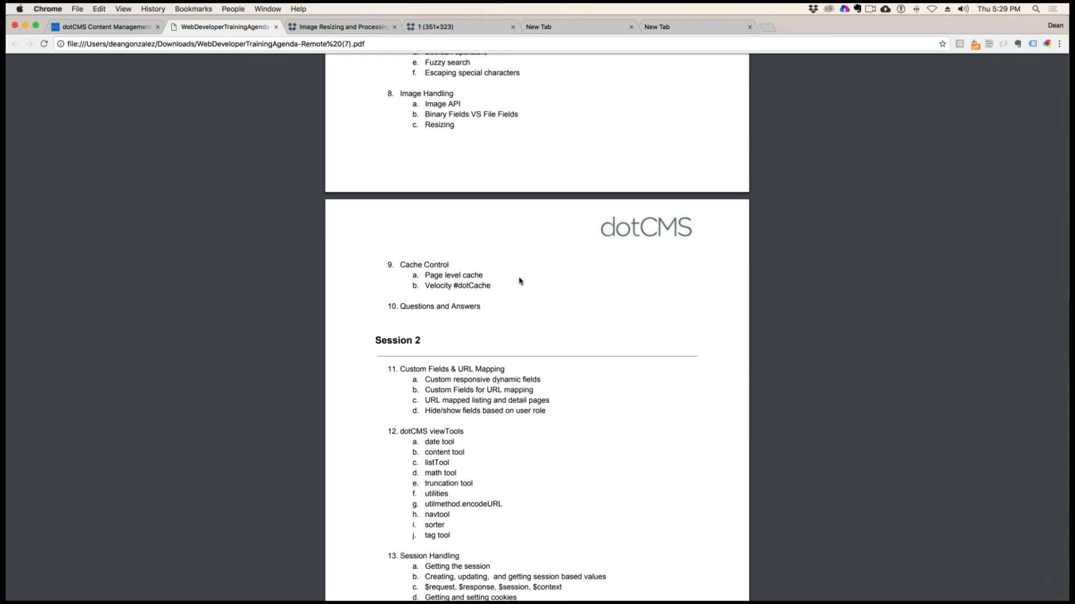
scroll(520, 281, "down", 2)
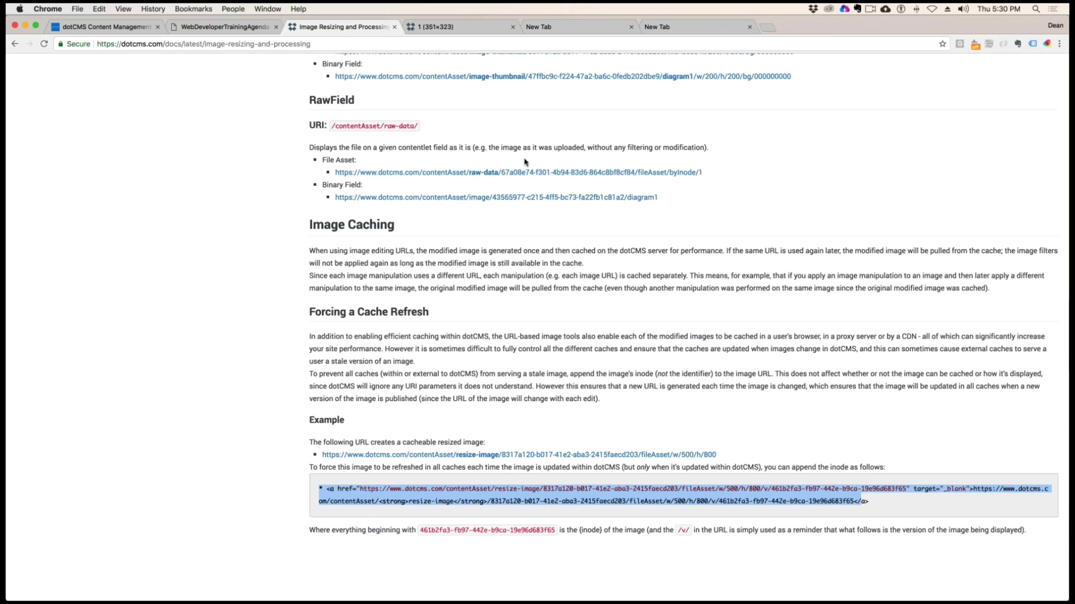
Search the dotCMS documentation for "block cache" and open the Tag based Caching (Block Cache) page
scroll(526, 162, "up", 20)
scroll(537, 329, "up", 15)
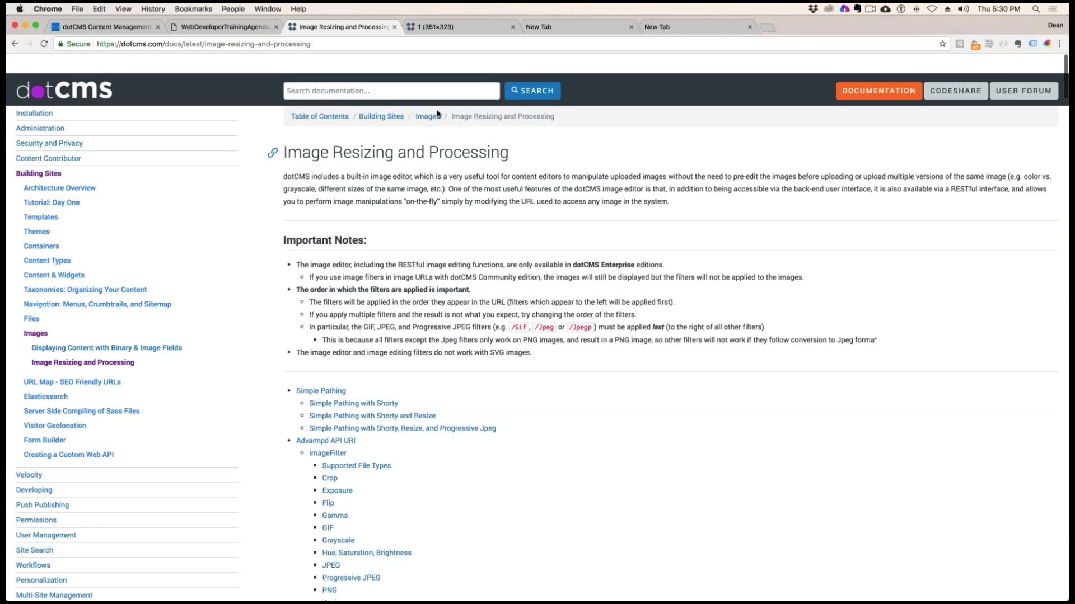
left_click(364, 71)
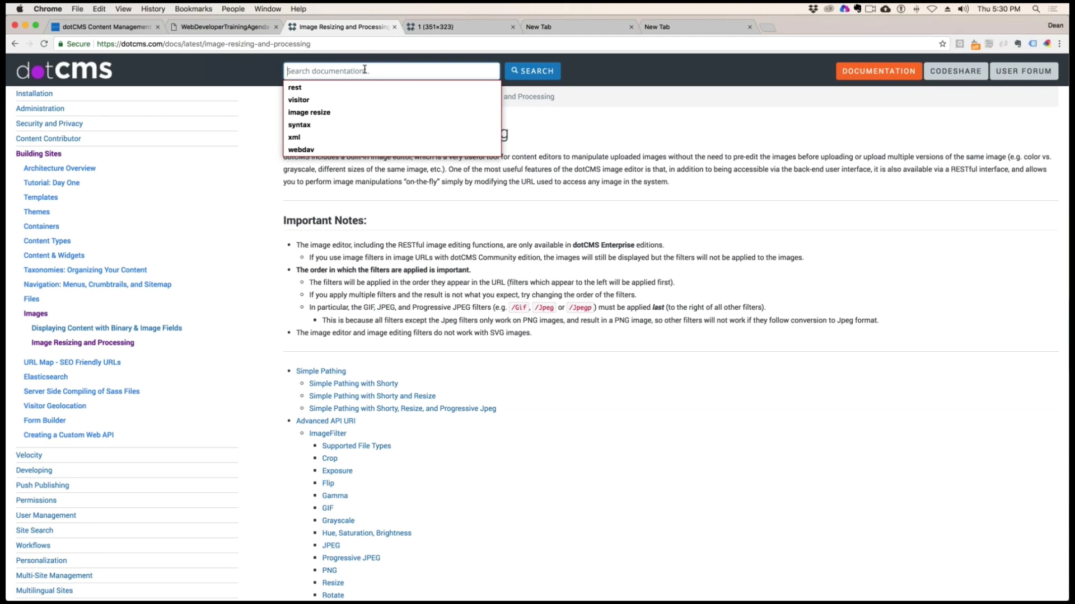
type("block cache")
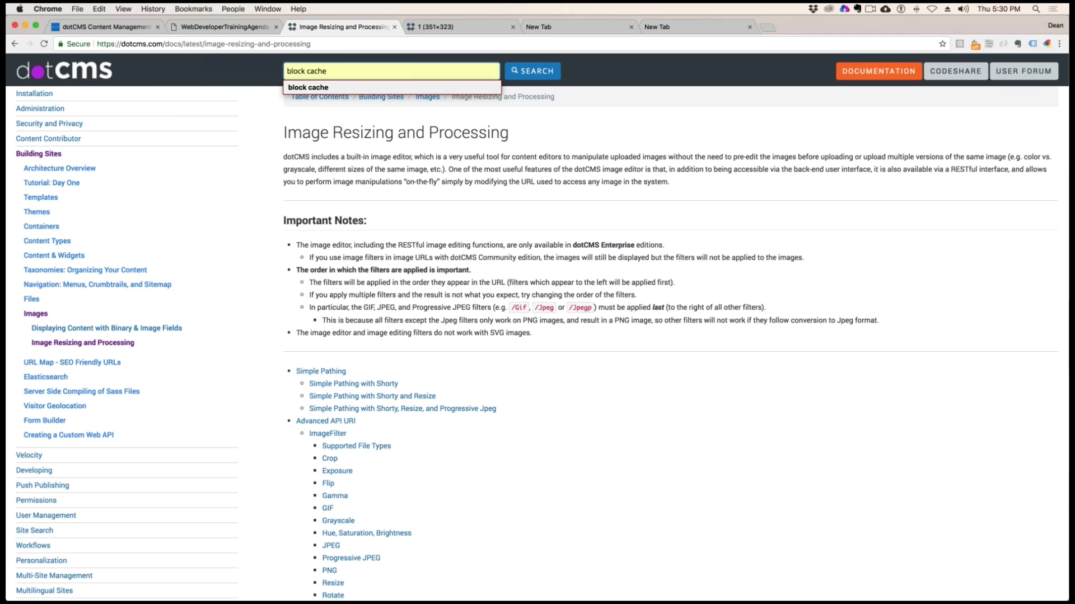
left_click(364, 88)
left_click(527, 75)
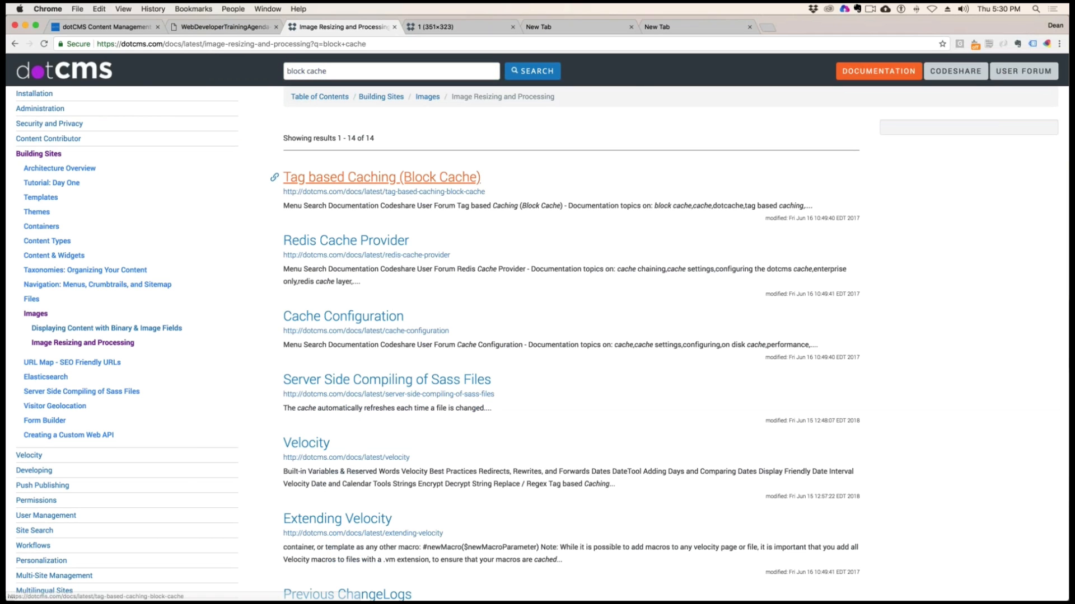
left_click(442, 178)
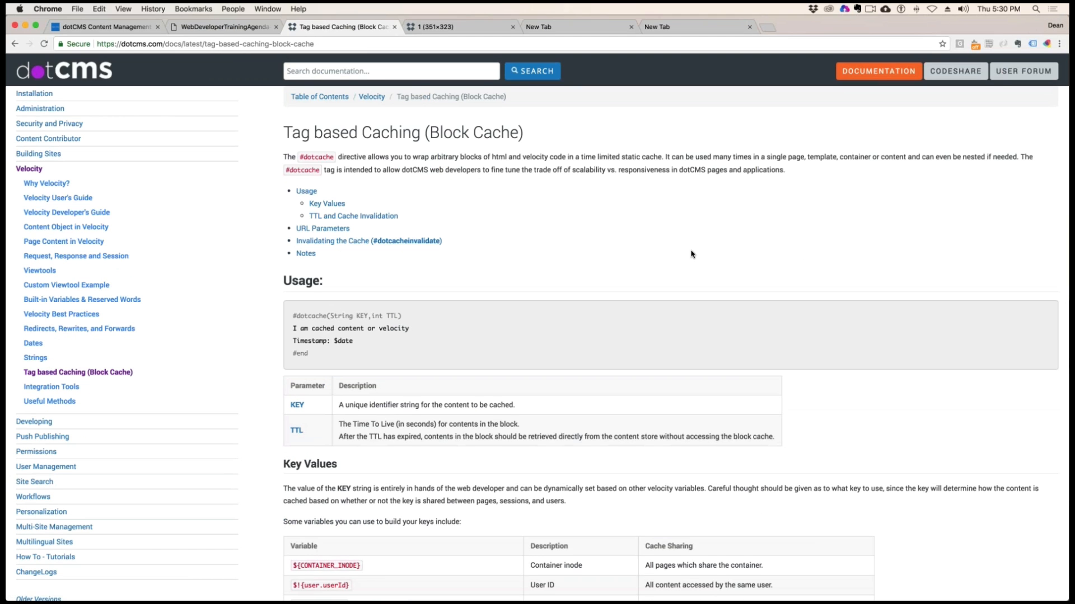
Read the block cache page's Key Values table and its TTL and Cache Invalidation section
scroll(691, 253, "down", 2)
scroll(692, 253, "down", 4)
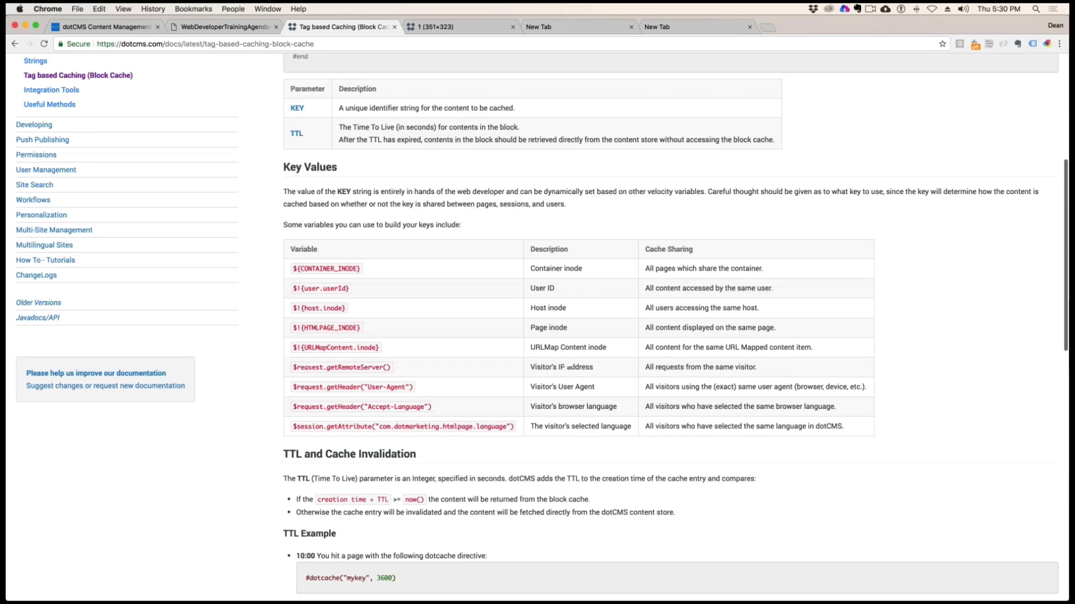
scroll(671, 327, "down", 2)
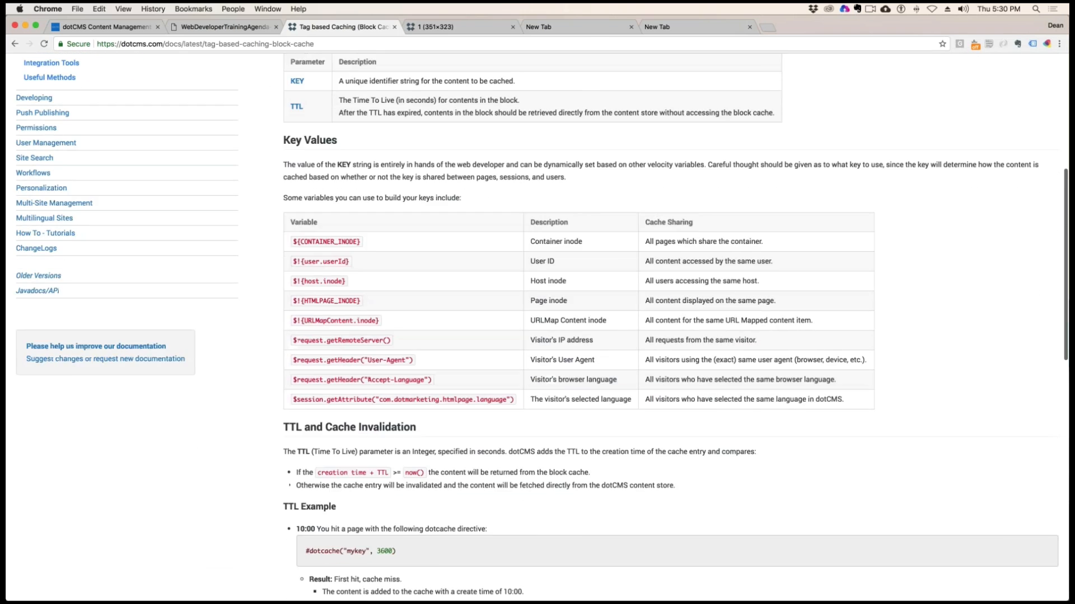
scroll(671, 327, "up", 5)
scroll(328, 290, "down", 10)
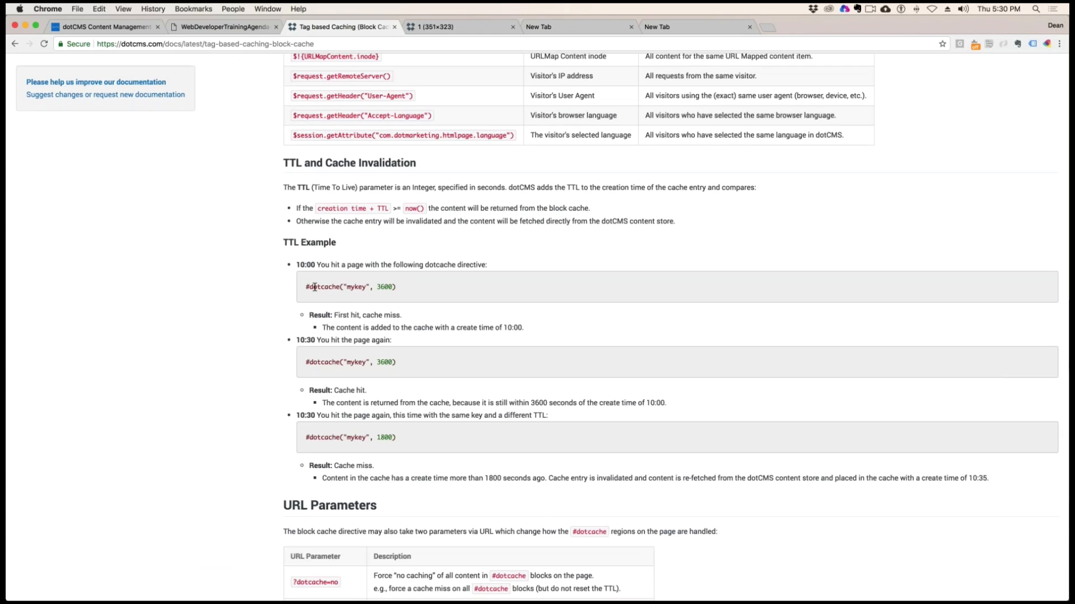
Copy the directive #dotcache("mykey", 3600) from the 10:00 entry of the TTL Example
left_click_drag(343, 286, 306, 287)
mouse_move(364, 287)
left_mouse_down()
mouse_move(344, 286)
mouse_move(400, 288)
mouse_move(378, 287)
left_mouse_up()
left_click(408, 288)
left_click_drag(396, 286, 305, 287)
left_click(306, 287)
left_click_drag(395, 287, 306, 288)
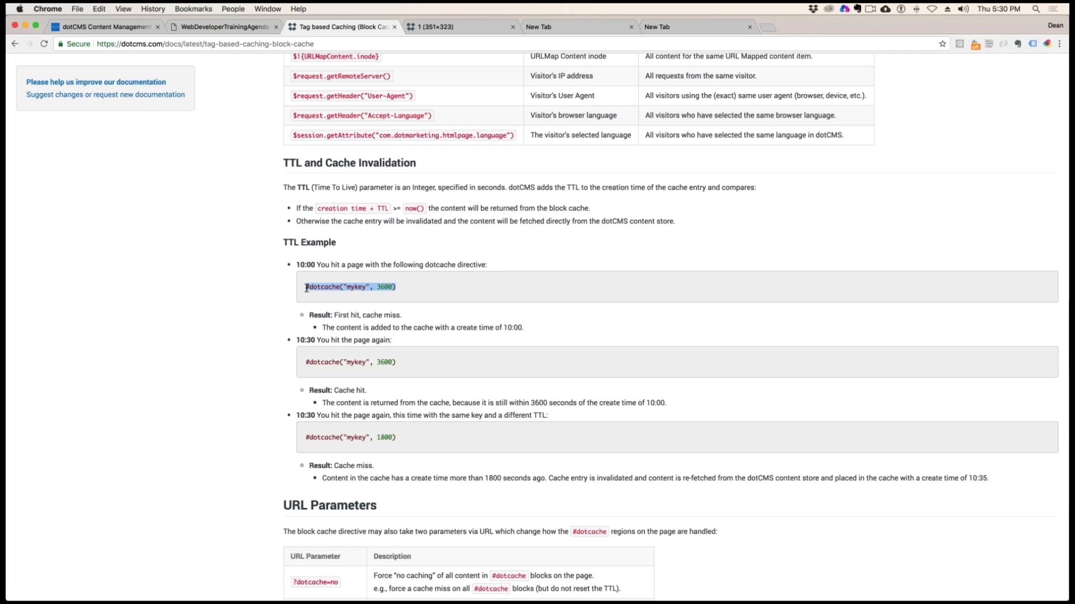
key("super+c")
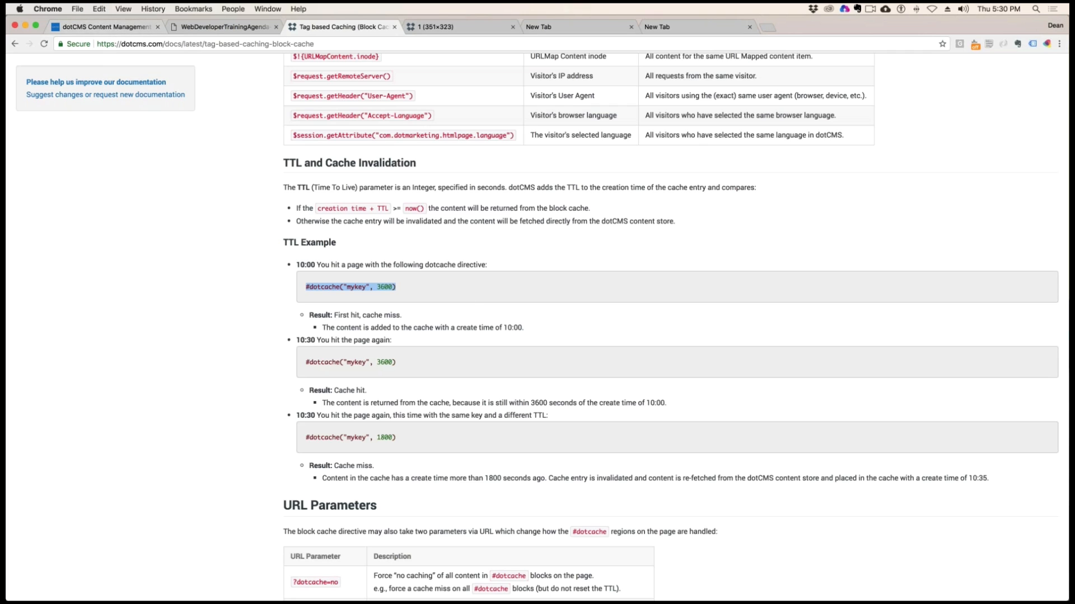
Return to the dotCMS Movie Detail page and open the moviedetail.vtl code of the movie content for editing
left_click(85, 32)
mouse_move(748, 259)
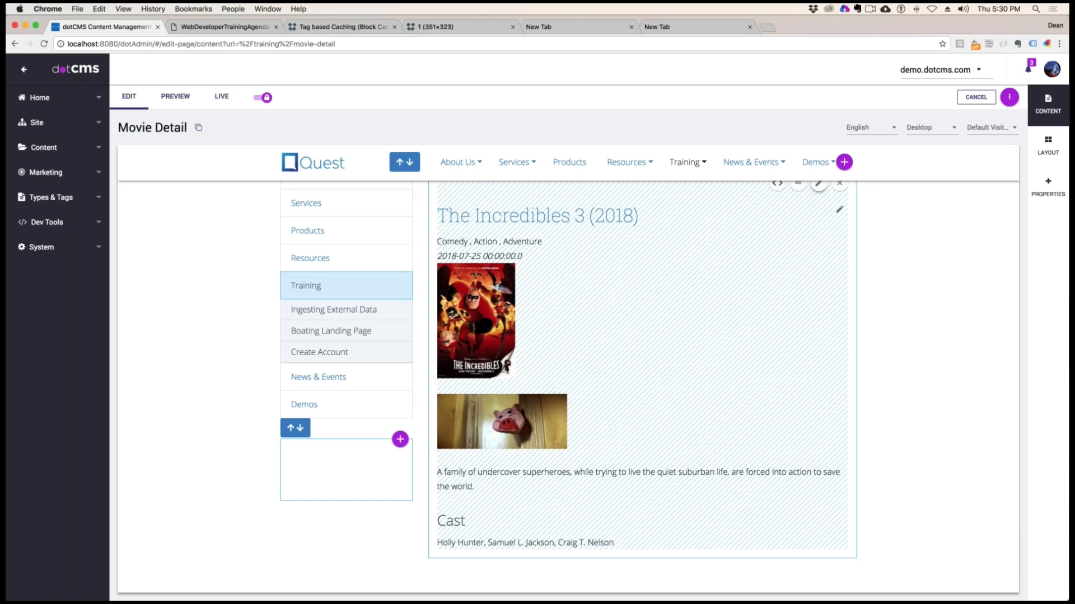
left_click(777, 183)
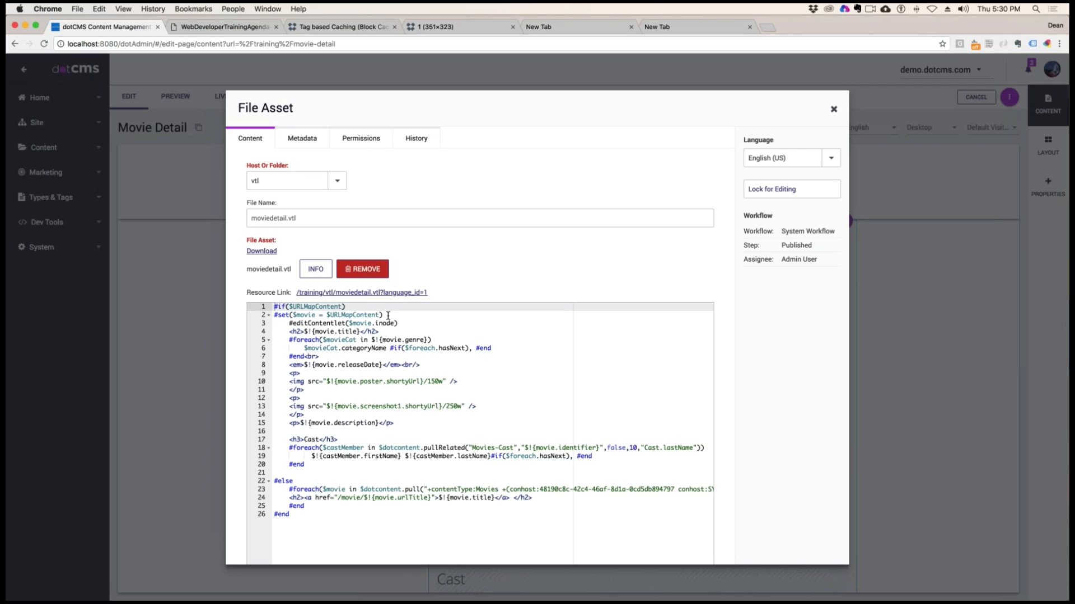
Insert the copied directive #dotcache("mykey", 3600) on a new first line above #if($URLMapContent)
left_click(390, 316)
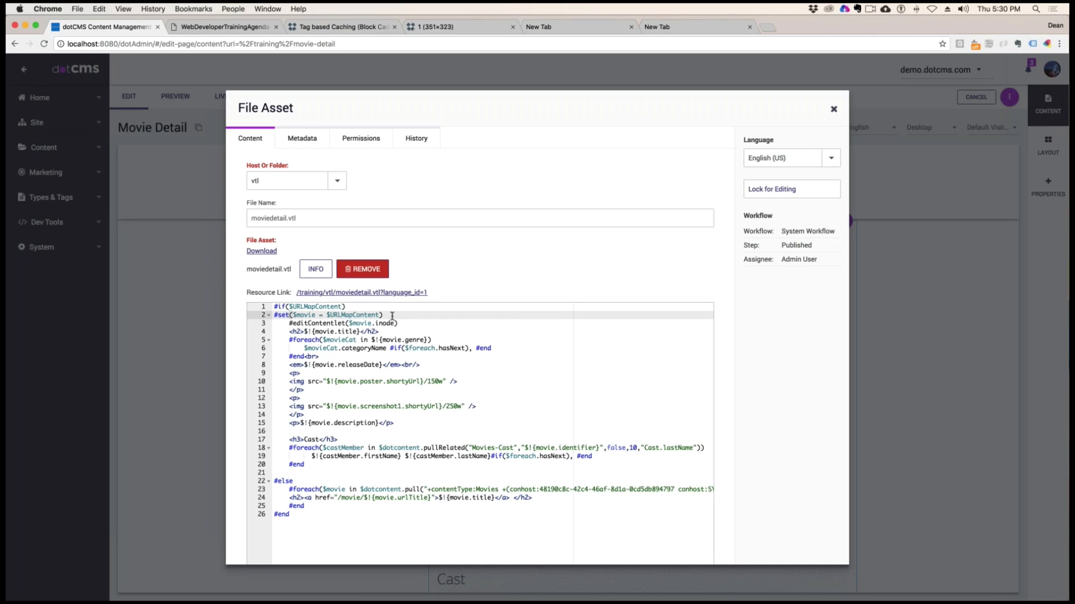
key("Return")
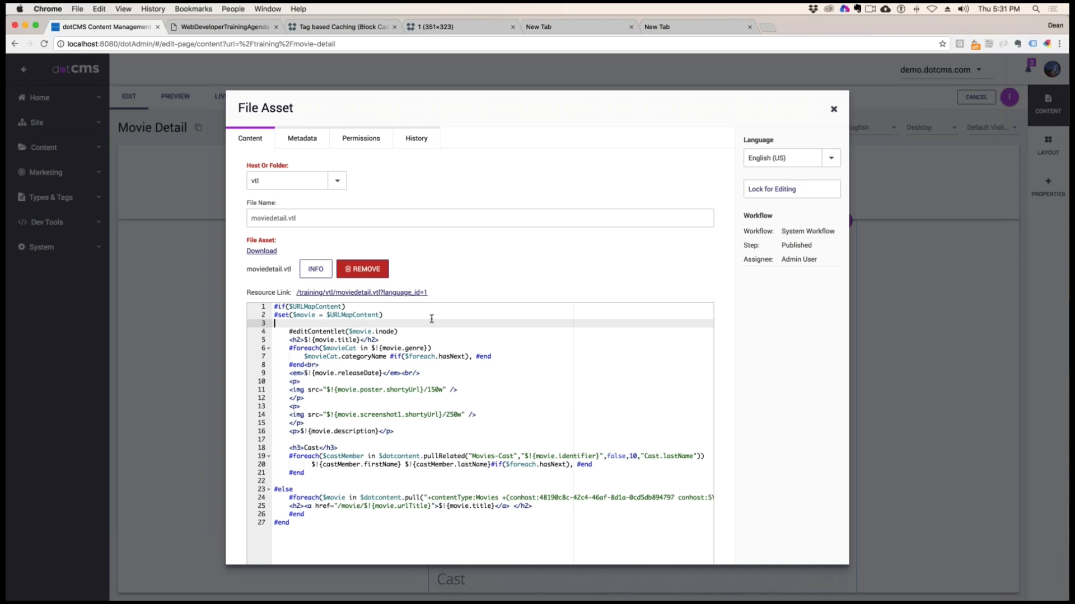
left_click(280, 310)
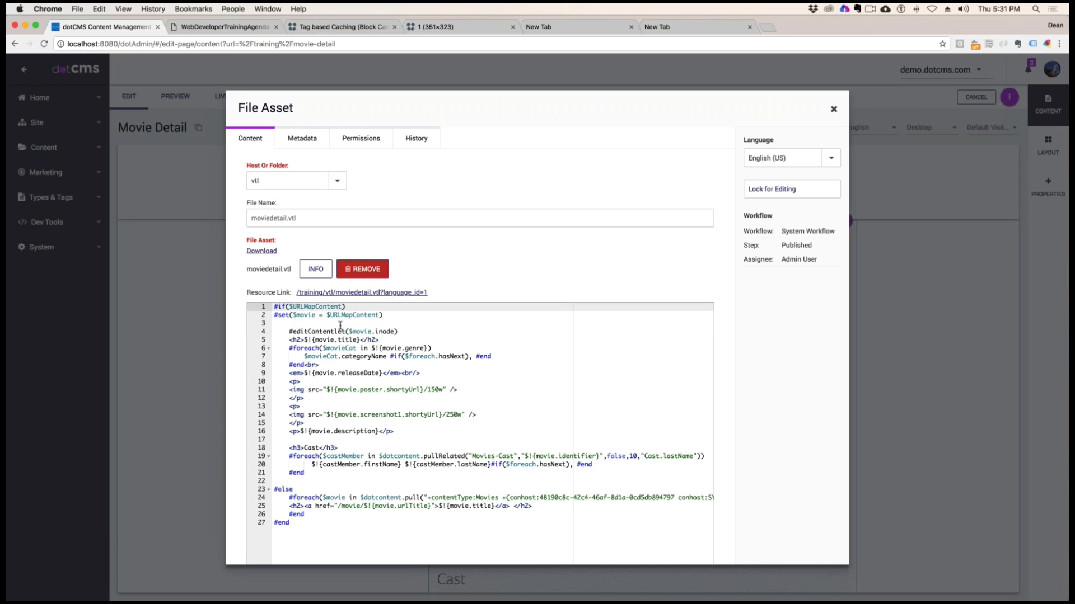
key("Return")
left_click(287, 307)
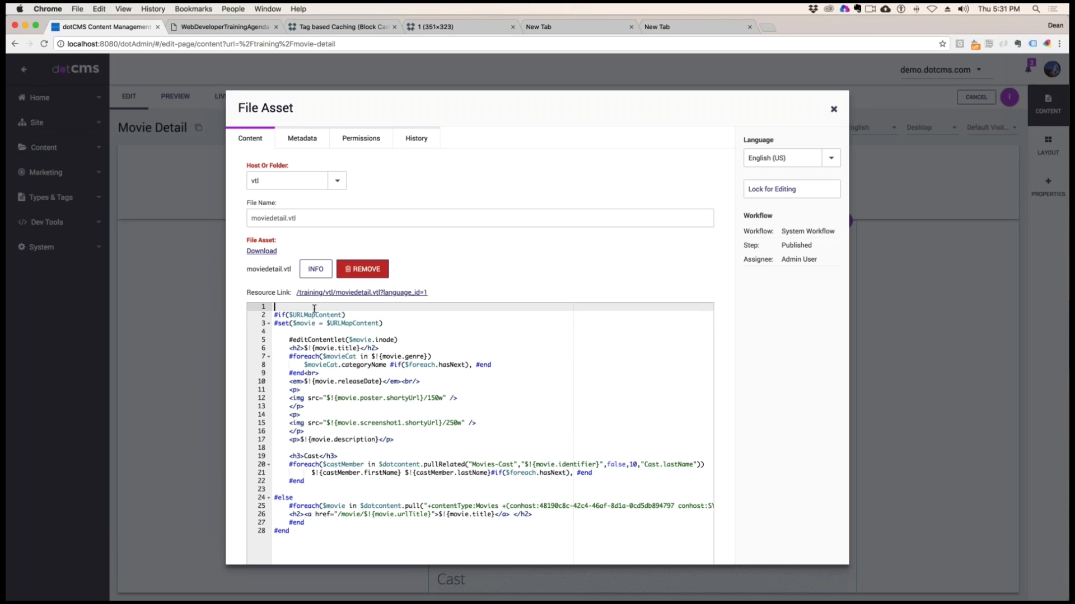
key("super+v")
Close the cache block with #end after the last line and indent all the code enclosed by it
left_click(316, 535)
key("Return")
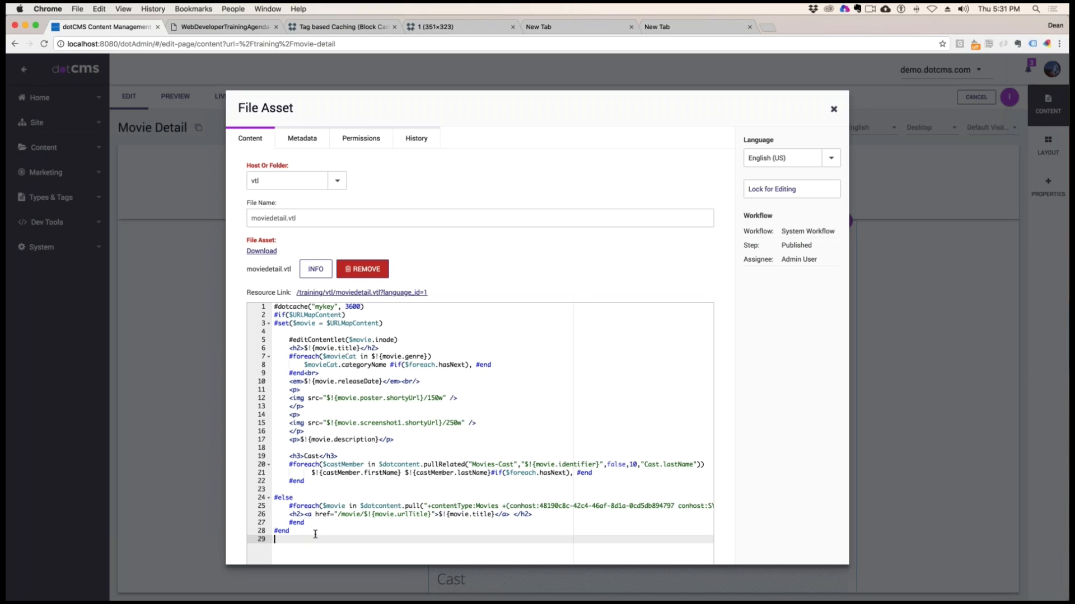
type("#end")
left_click_drag(302, 531, 226, 316)
key("Tab")
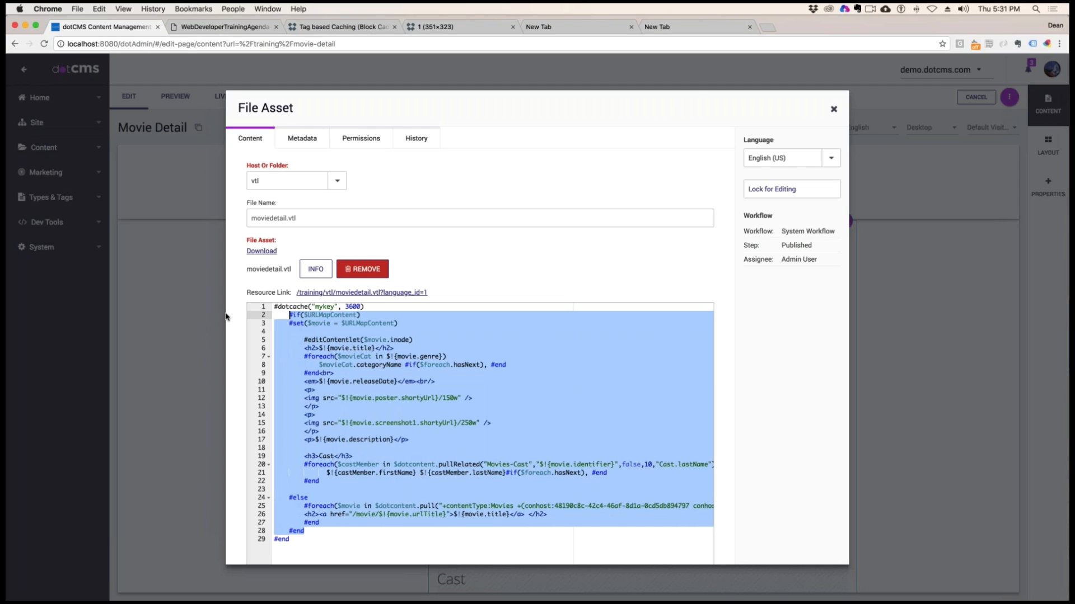
Set the #dotcache key to "deansKey" and its TTL to 300, and lock, save and publish moviedetail.vtl
left_click(333, 307)
left_click_drag(334, 307, 315, 307)
type("deans")
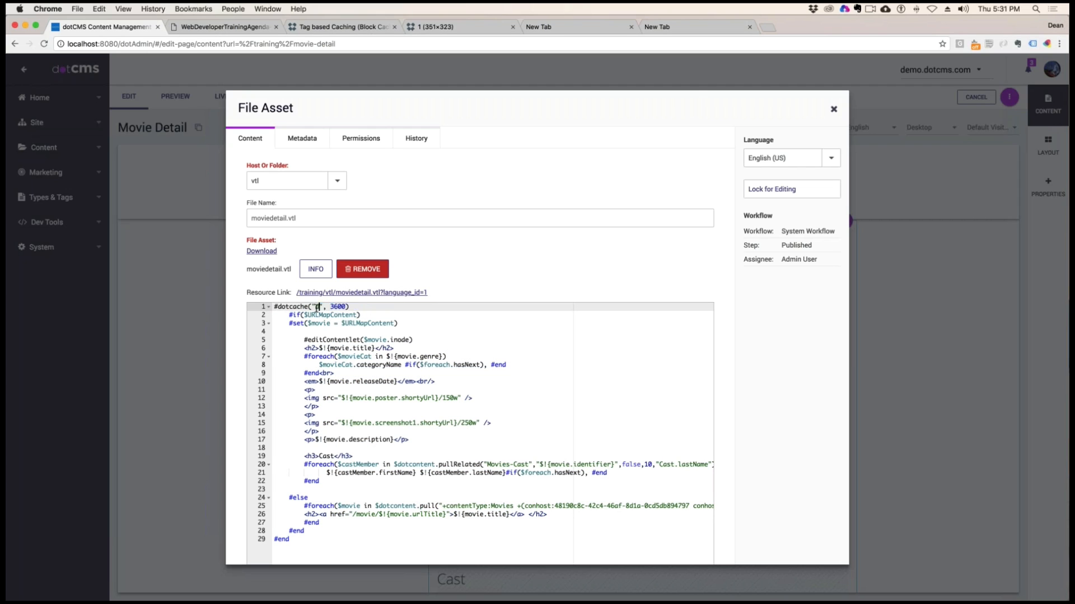
type("Key")
scroll(356, 307, "right", 1)
left_click(357, 307)
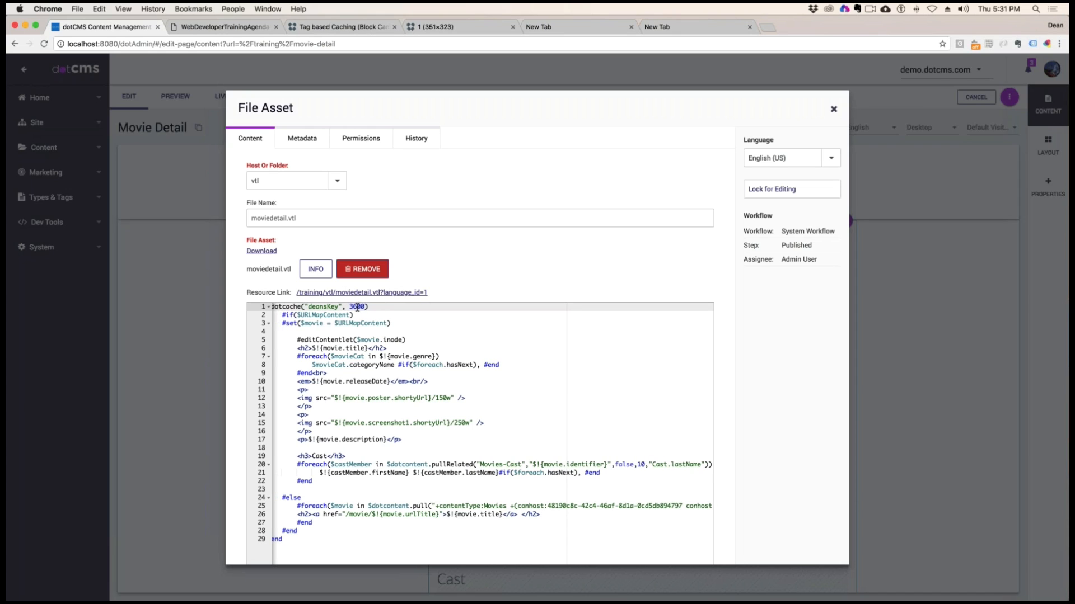
key("BackSpace")
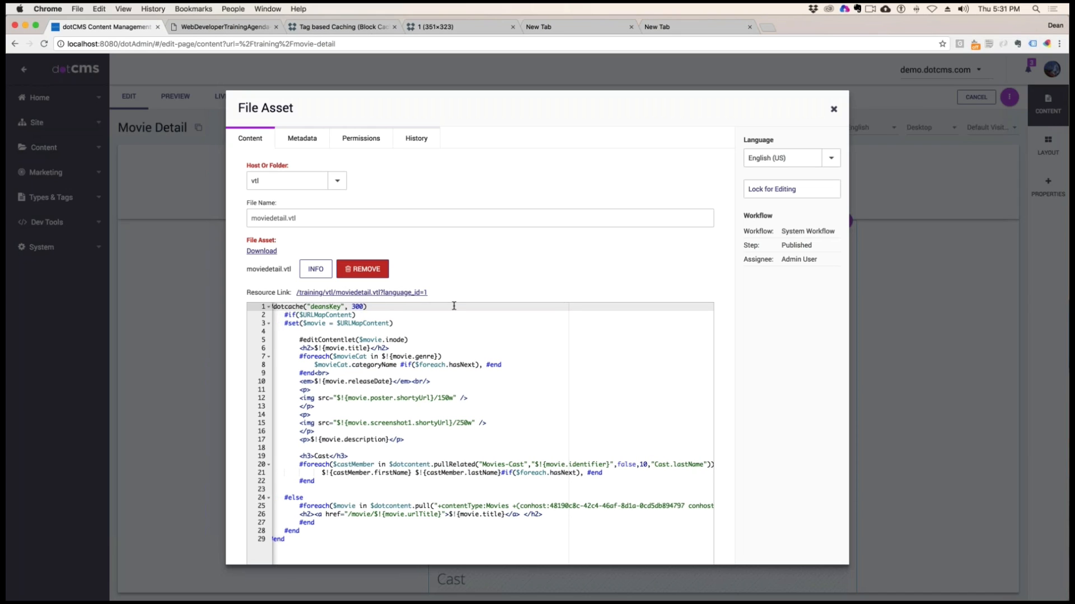
left_click(773, 189)
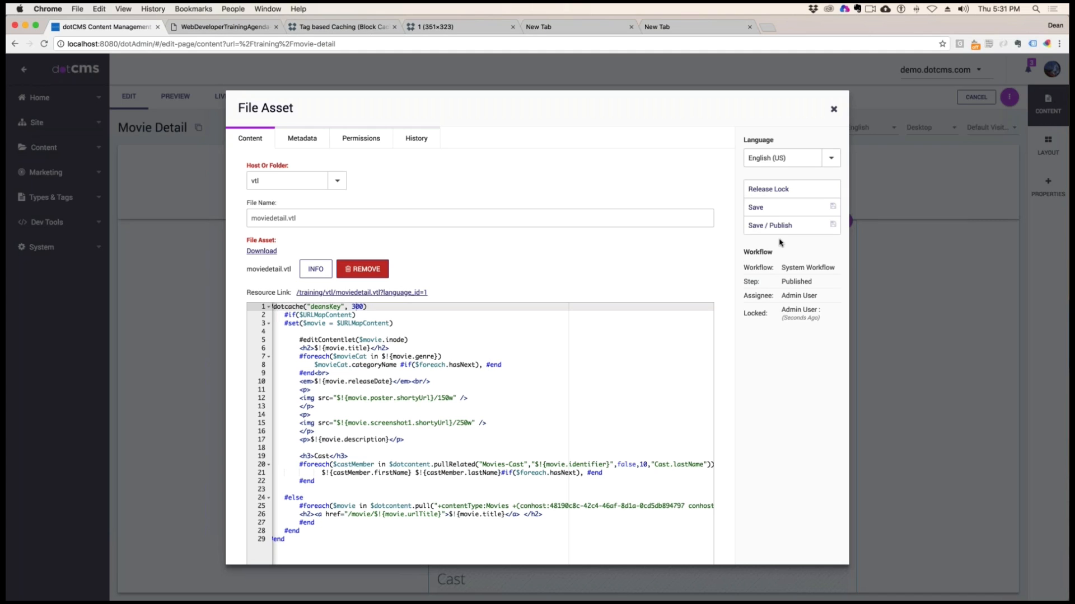
left_click(770, 226)
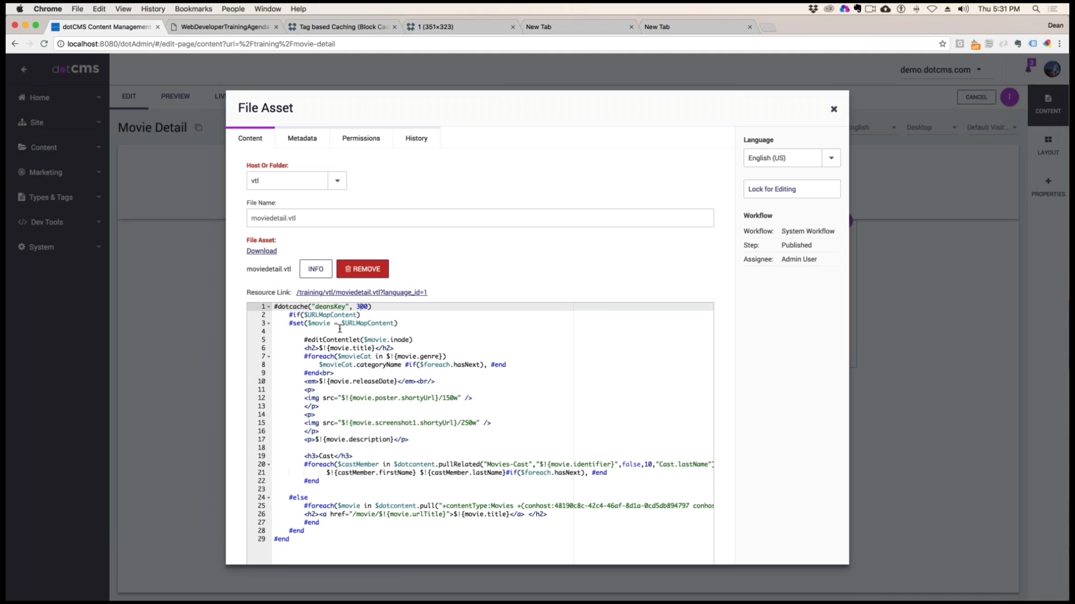
Check the #dotcache directive's key on the first line, and lock and save moviedetail.vtl again
left_click(276, 307)
left_click(346, 306)
left_click(313, 307)
left_click(782, 189)
left_click(779, 207)
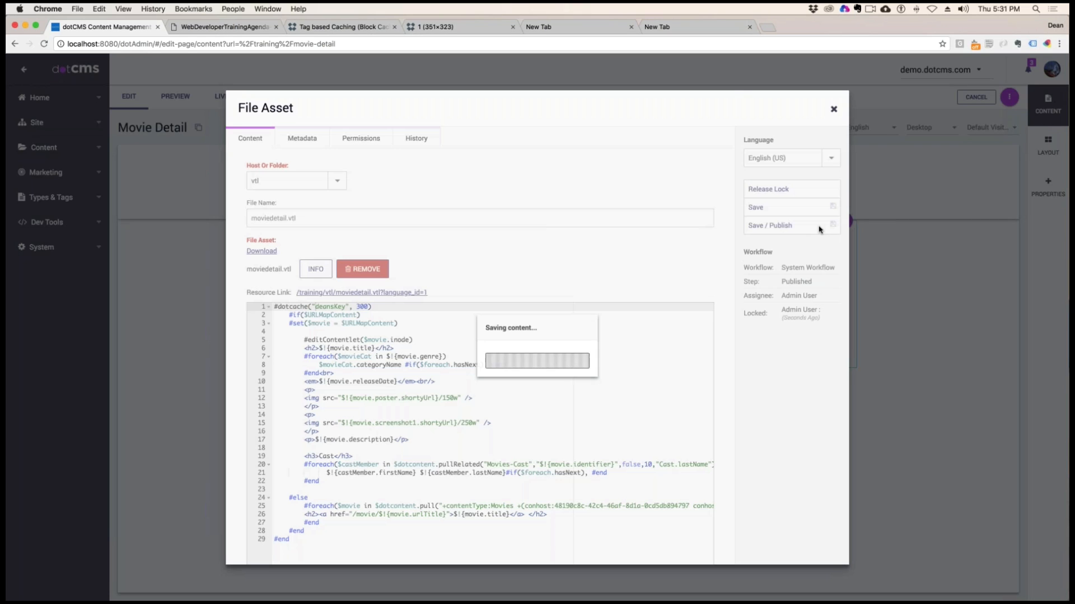
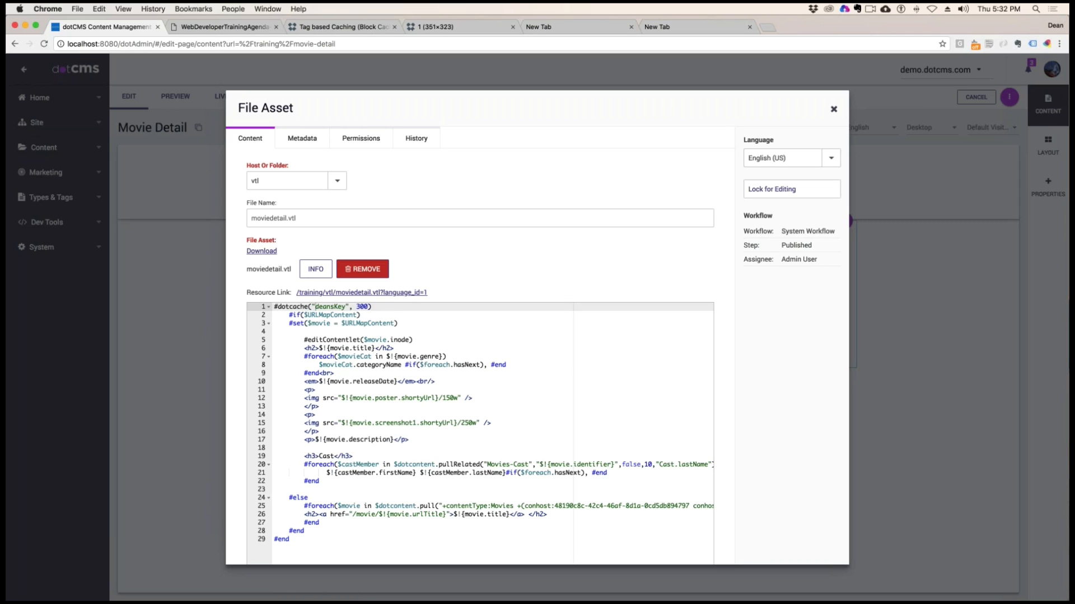
Check the 300-second TTL of the #dotcache directive, lock, save and publish moviedetail.vtl, and close the file
left_click_drag(368, 308, 356, 307)
left_click(791, 188)
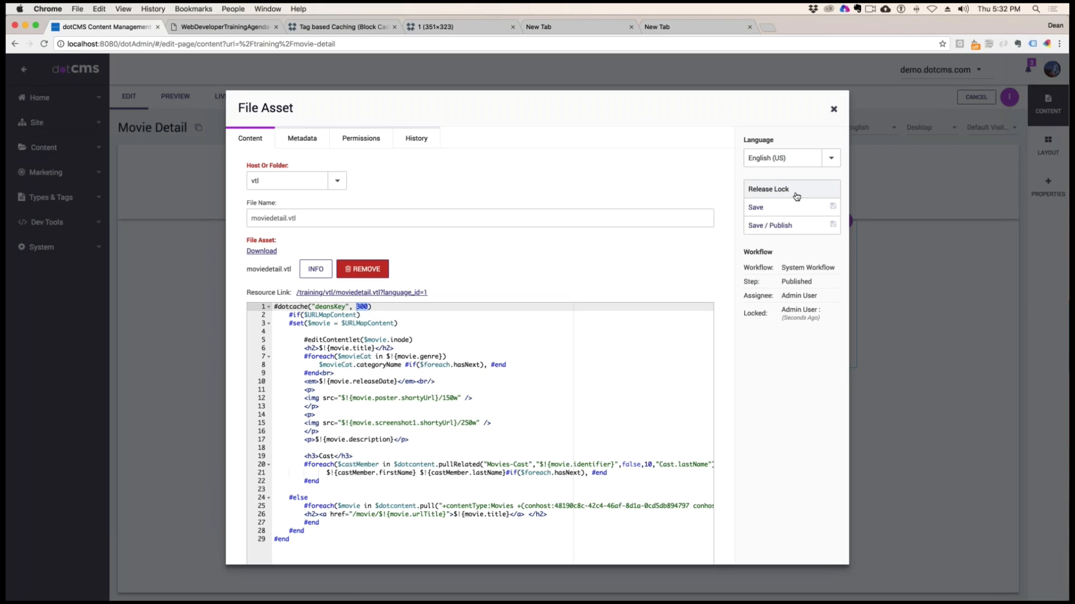
left_click(769, 225)
left_click(833, 110)
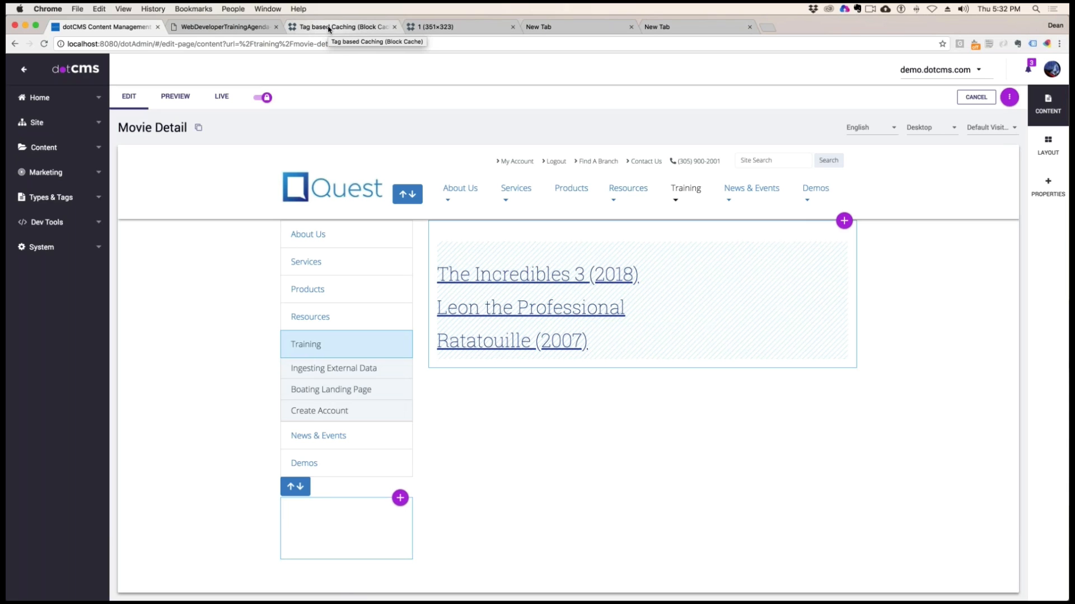
Consult the Session 2 topics in the training agenda PDF and return to the dotCMS page editor
left_click(217, 28)
scroll(589, 255, "down", 5)
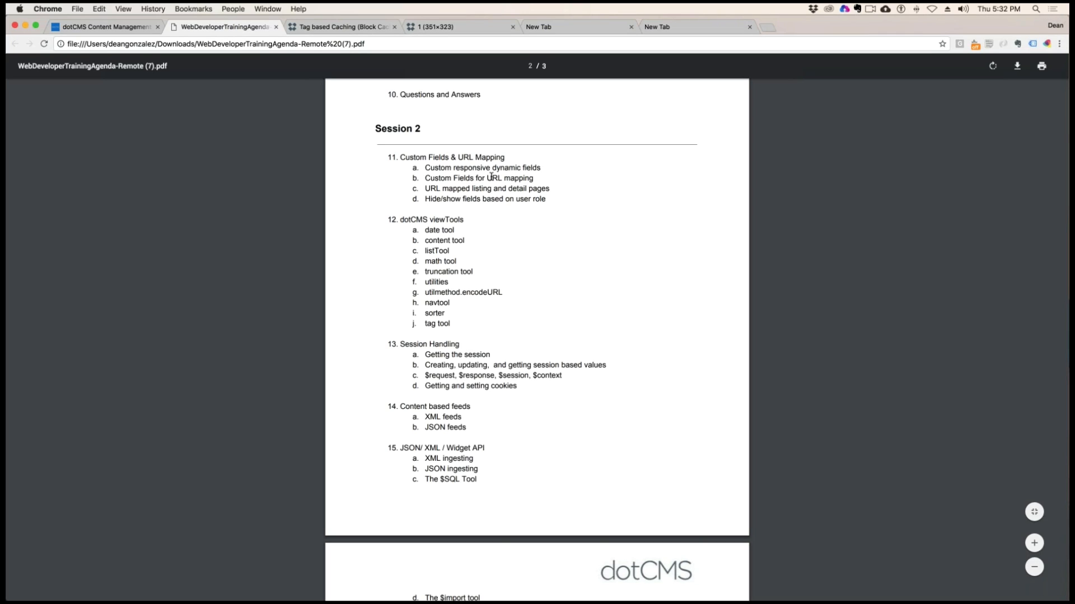
key("ctrl+shift+Tab")
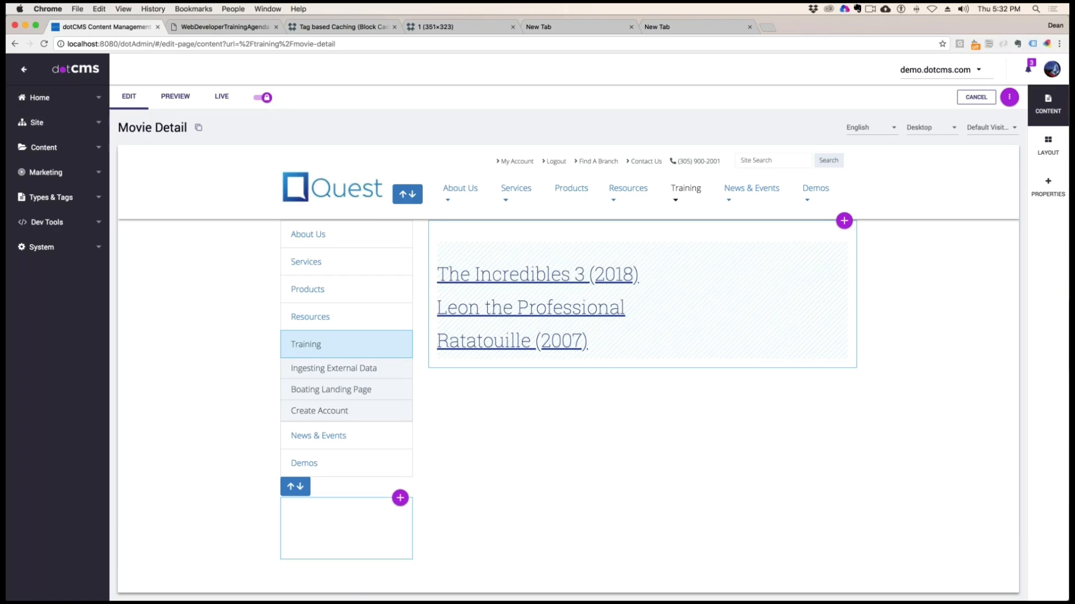
Open the Movies content type and examine the value code of its URL Title custom field without changing it
left_click(50, 197)
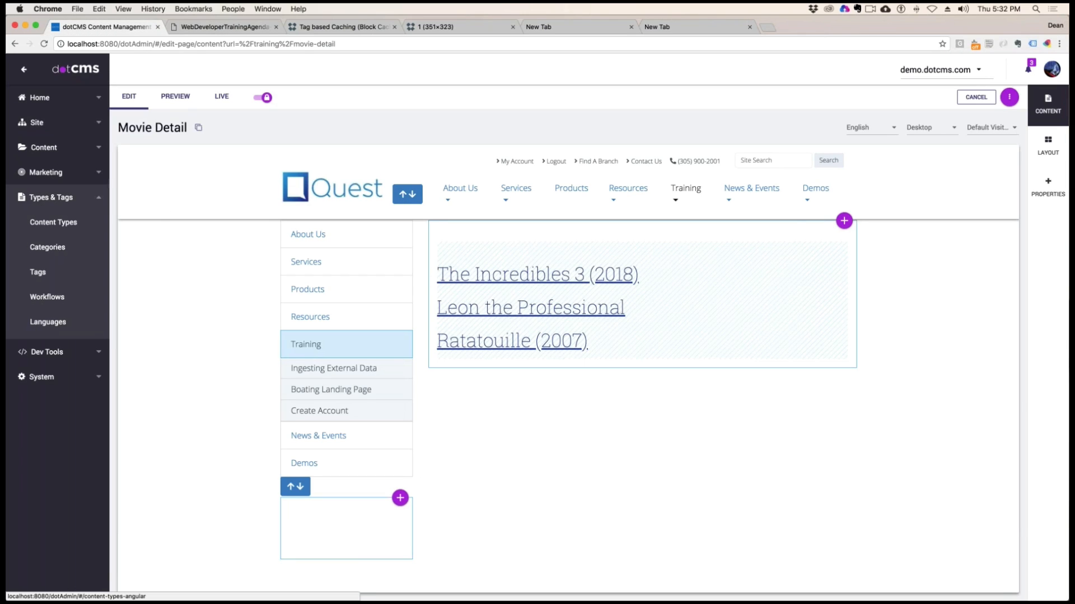
left_click(57, 226)
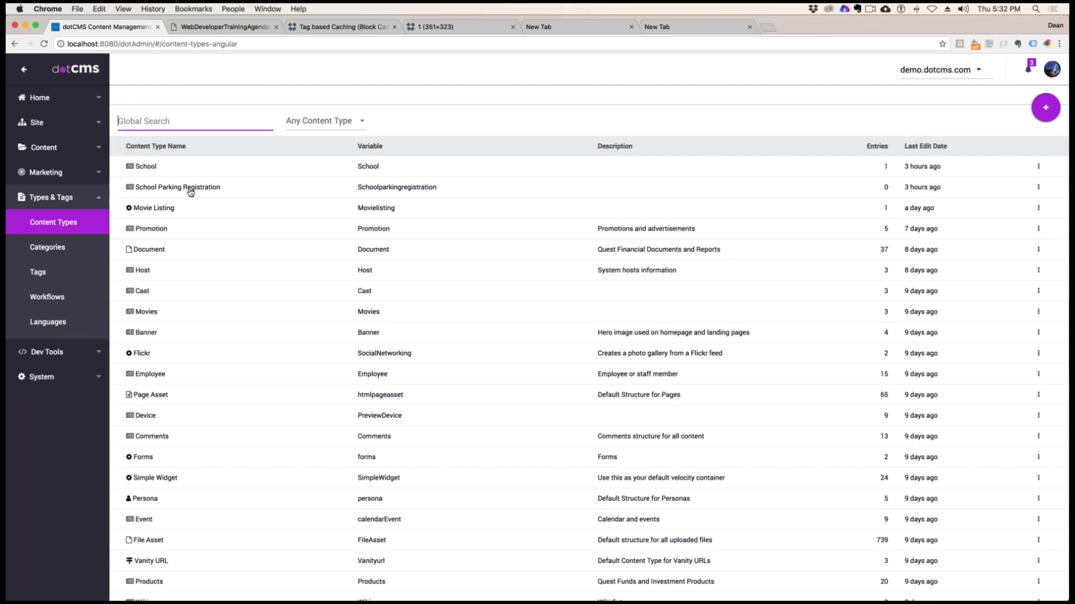
left_click(152, 306)
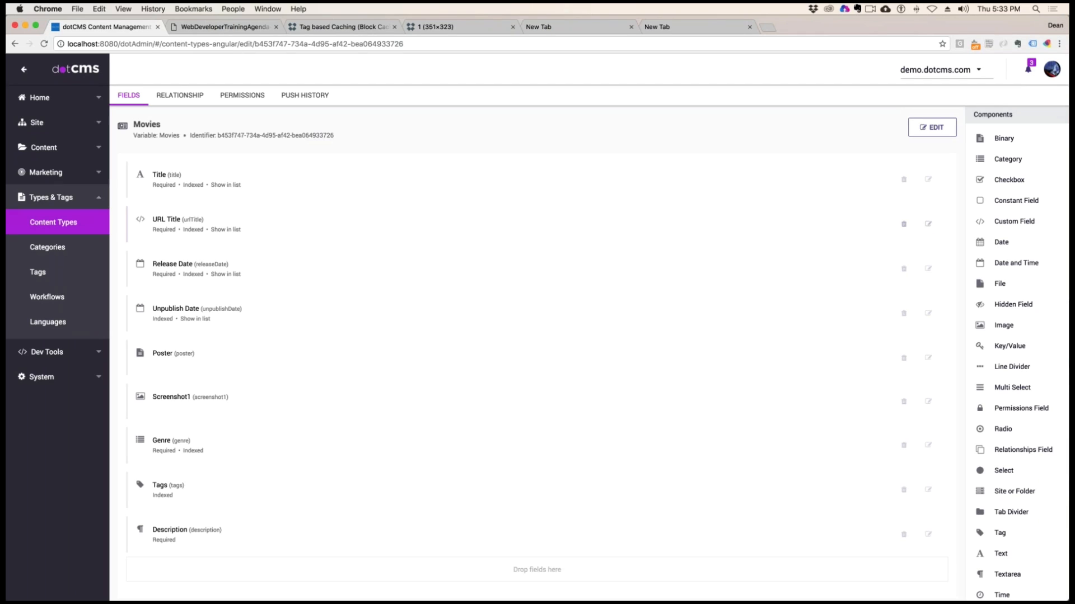
left_click(928, 224)
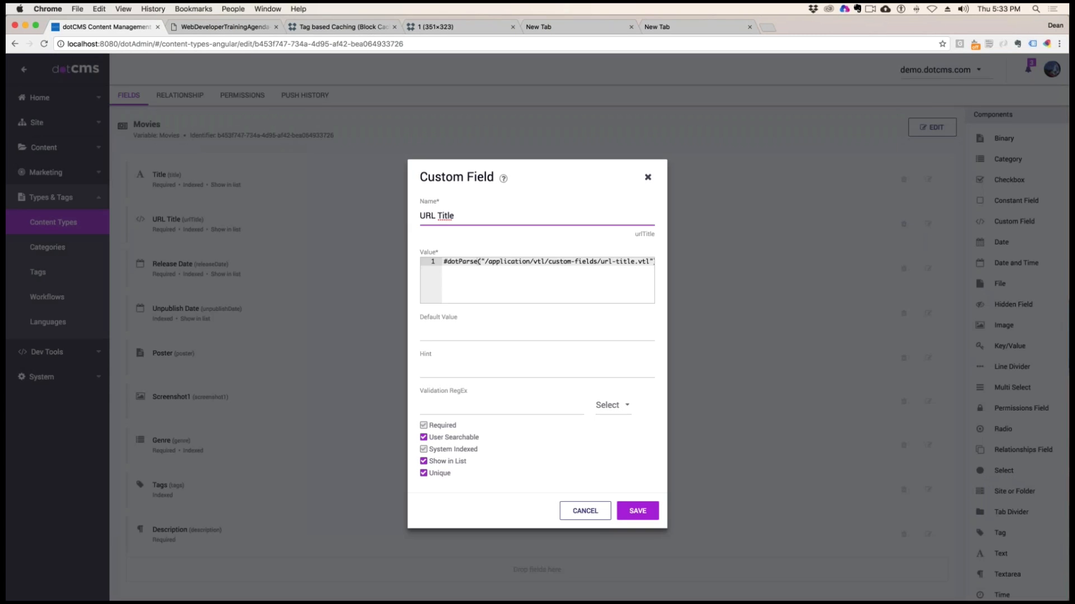
left_click_drag(452, 263, 619, 269)
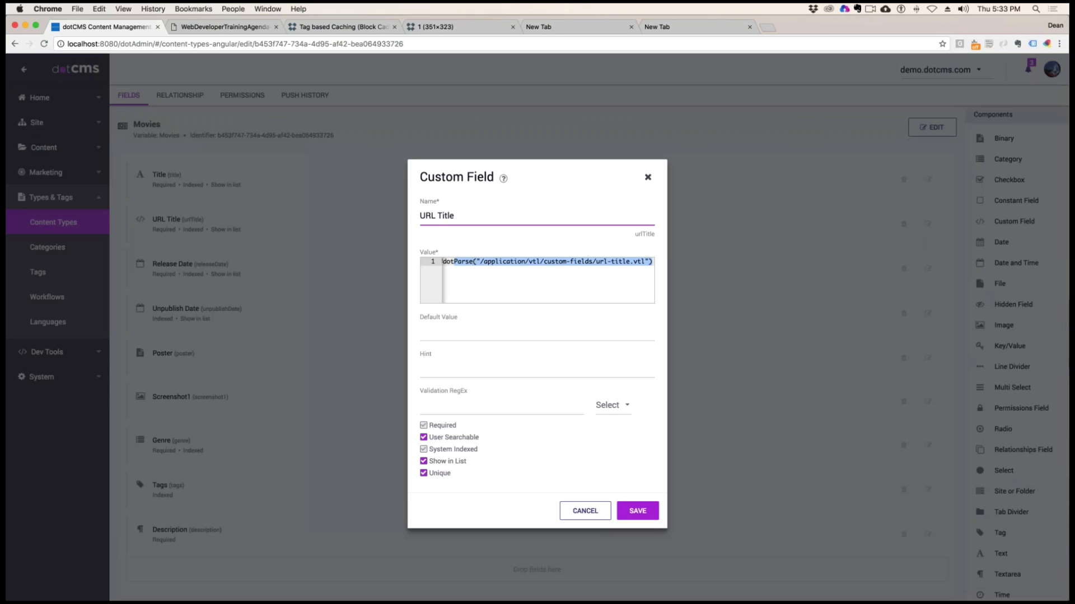
left_click(648, 178)
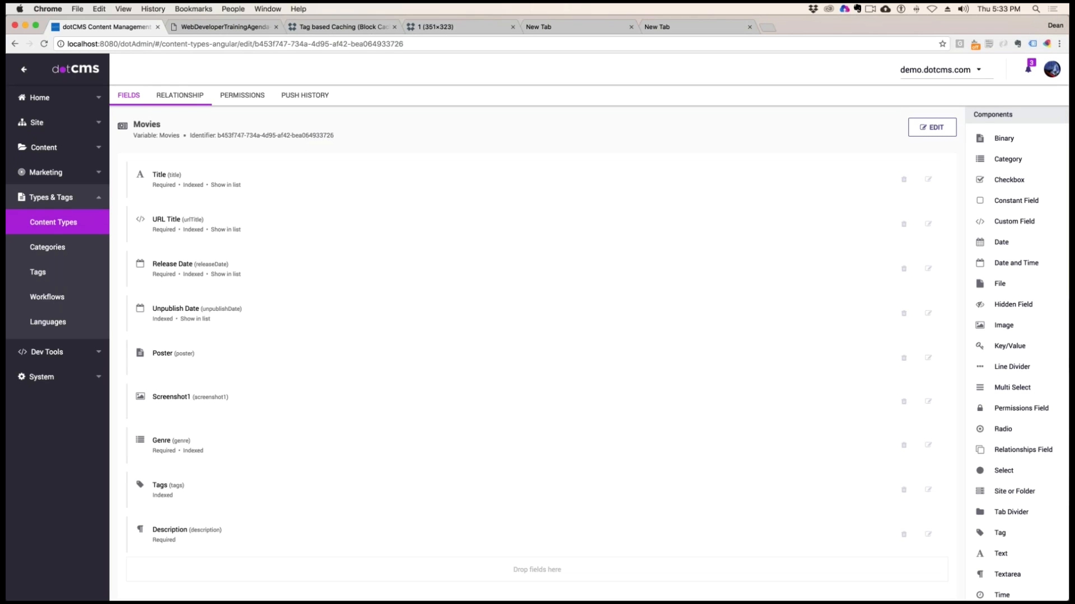
Examine the URL Pattern in the Movies content type's properties and leave the properties unchanged
left_click(913, 127)
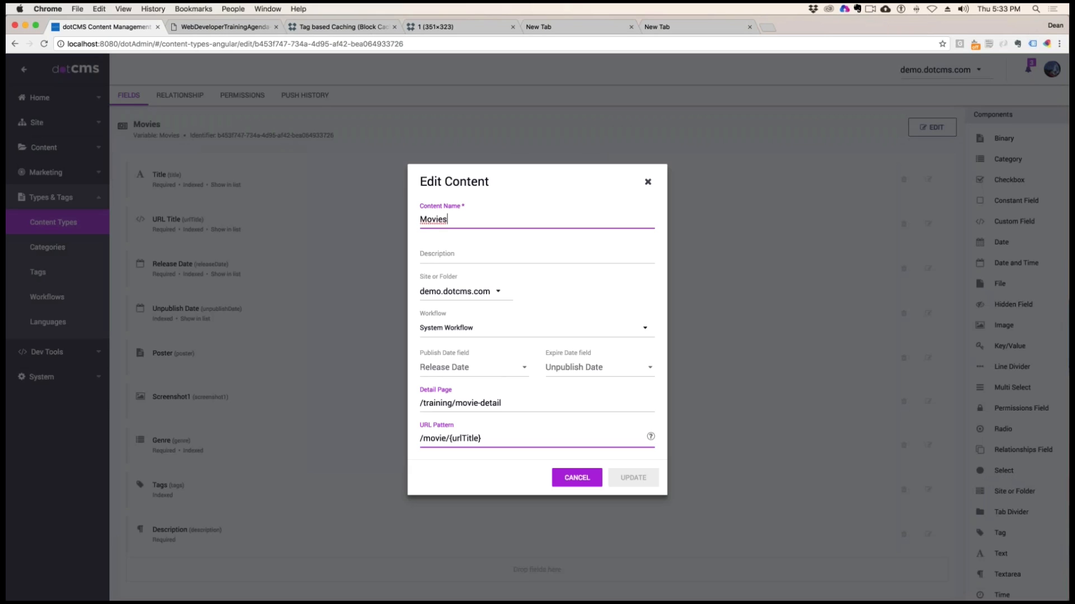
left_click_drag(483, 438, 404, 439)
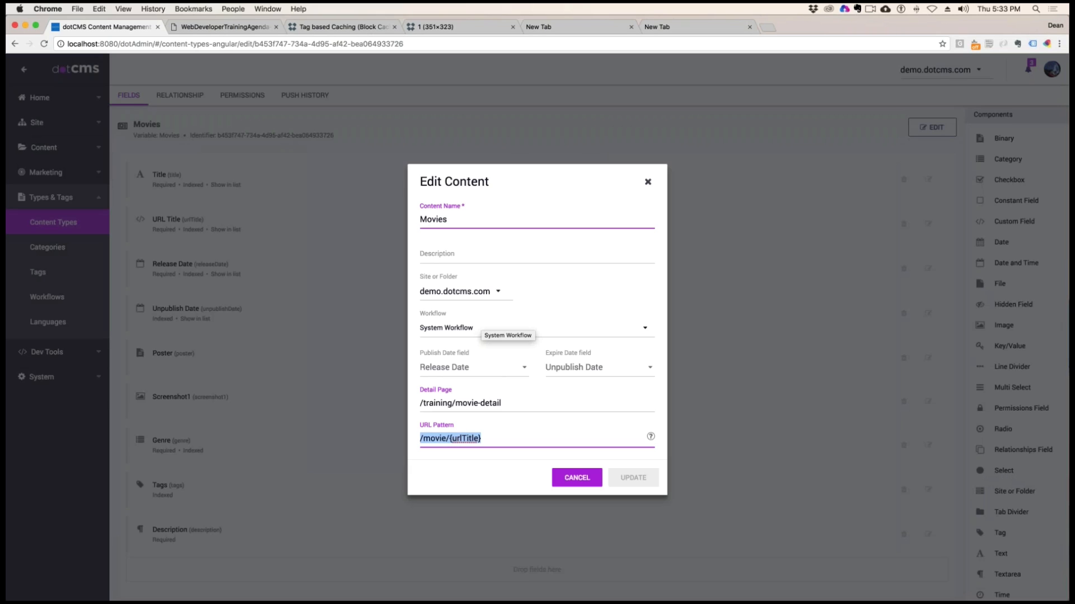
left_click(598, 482)
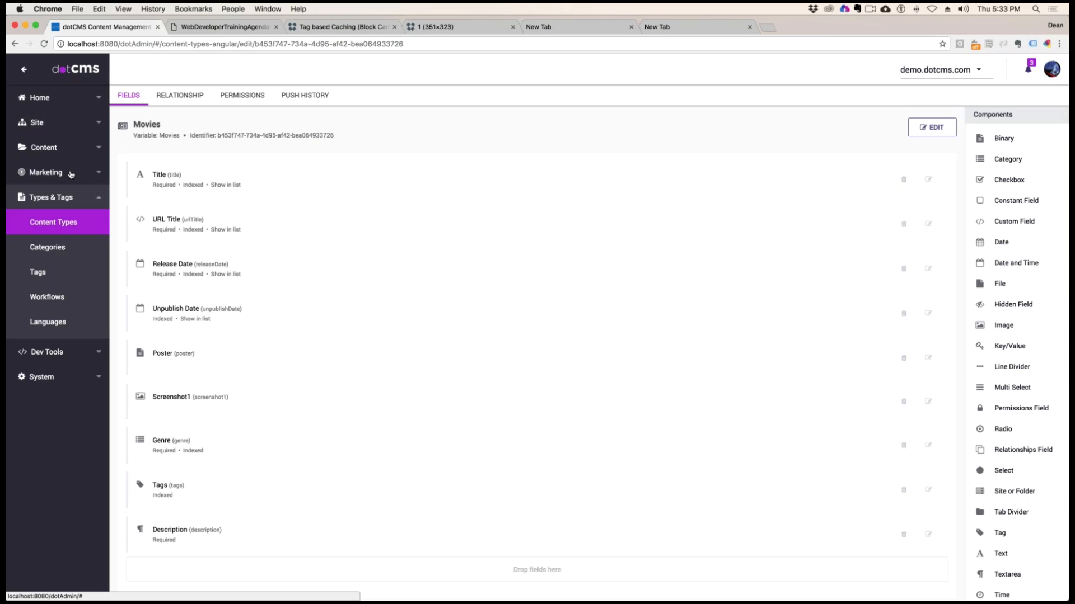
List the Movies content in the content search and check the URL title of The Incredibles 3 (2018)
left_click(50, 149)
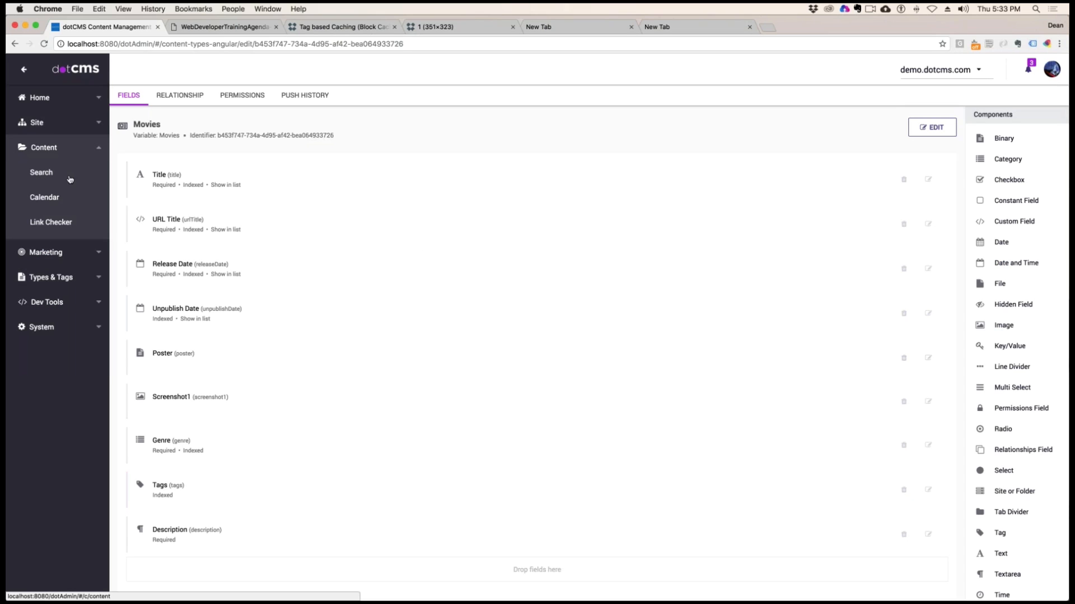
left_click(70, 178)
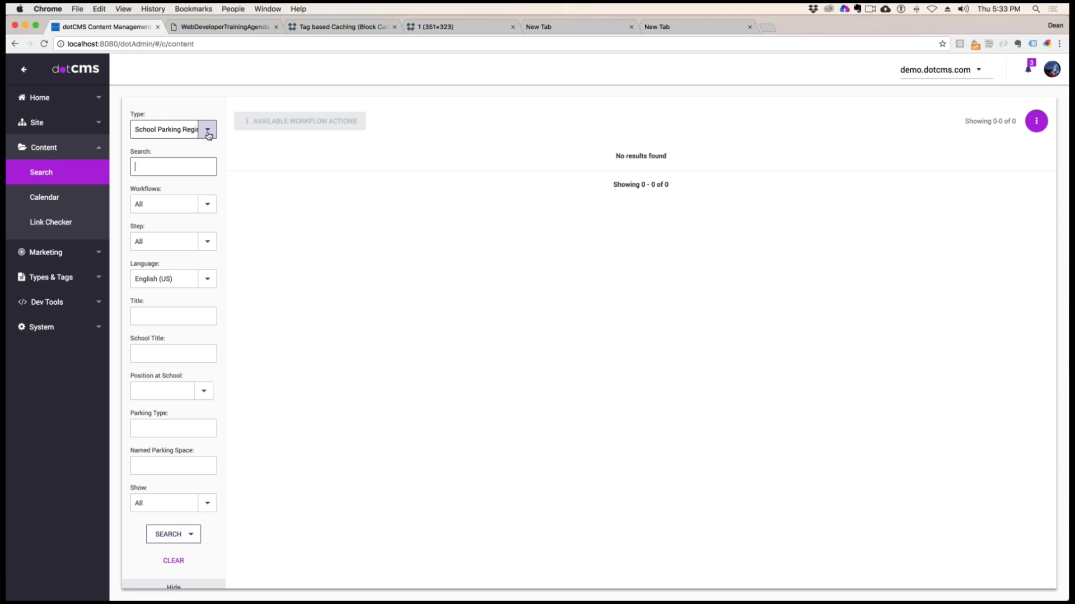
left_click(207, 130)
left_click(168, 377)
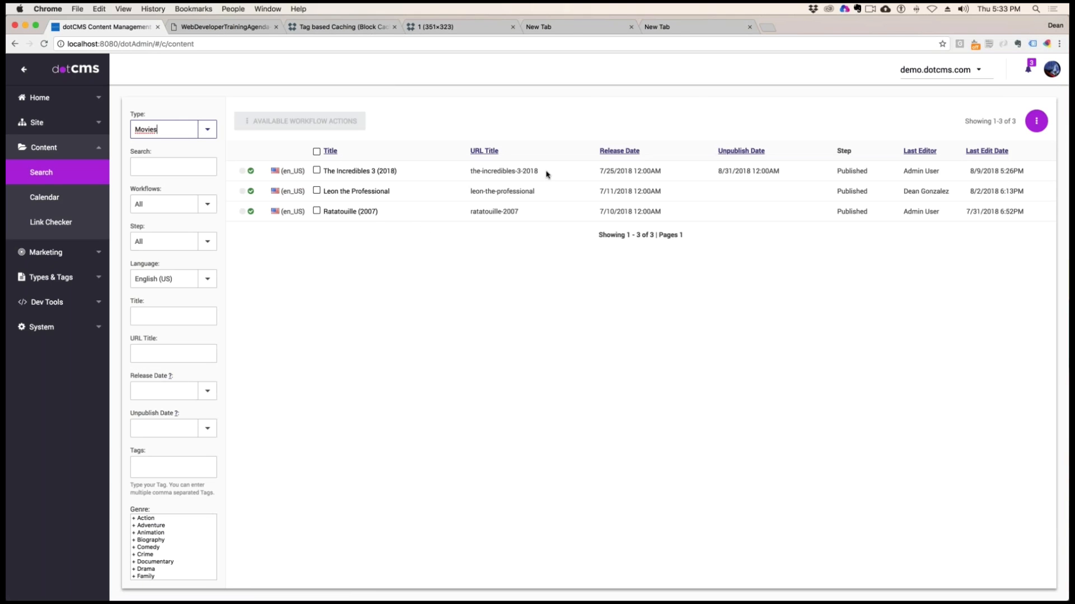
left_click_drag(546, 172, 464, 173)
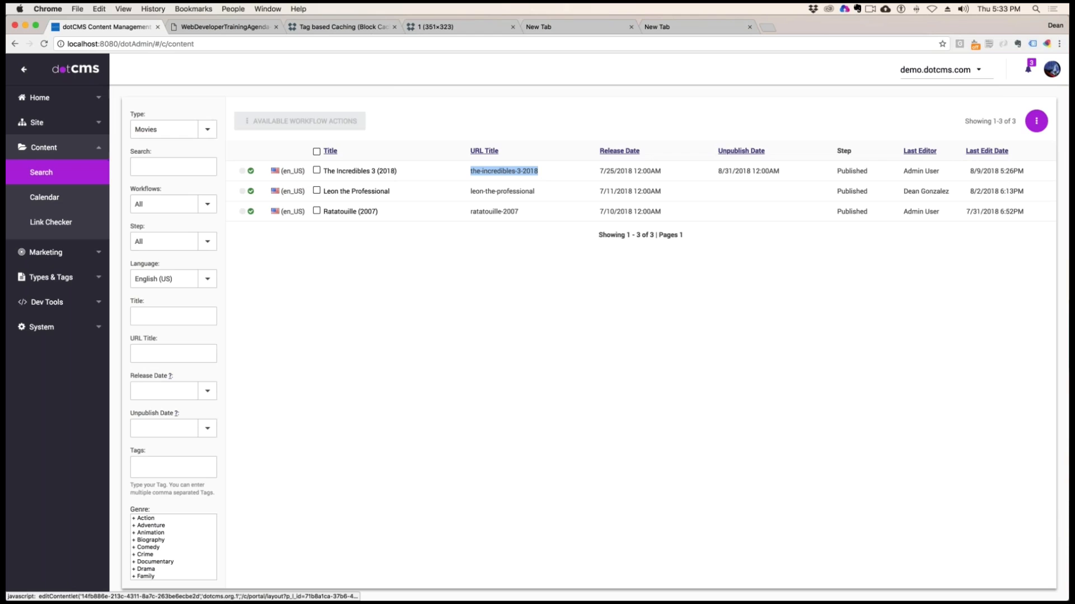
Open The Incredibles 3 (2018), check its URL title, and lock, save and publish the movie
left_click(364, 174)
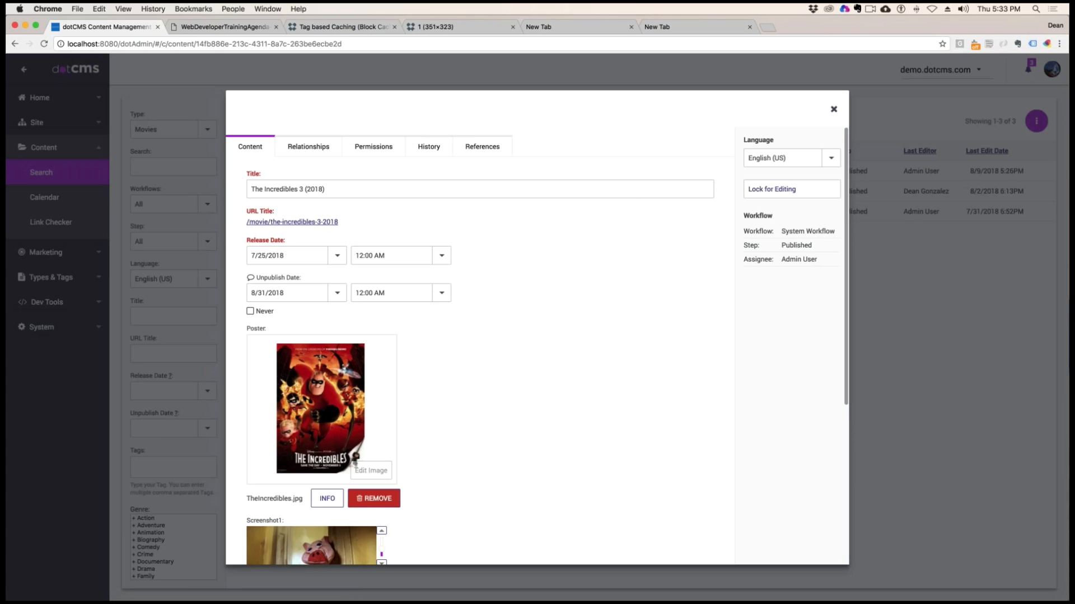
left_click_drag(347, 223, 246, 222)
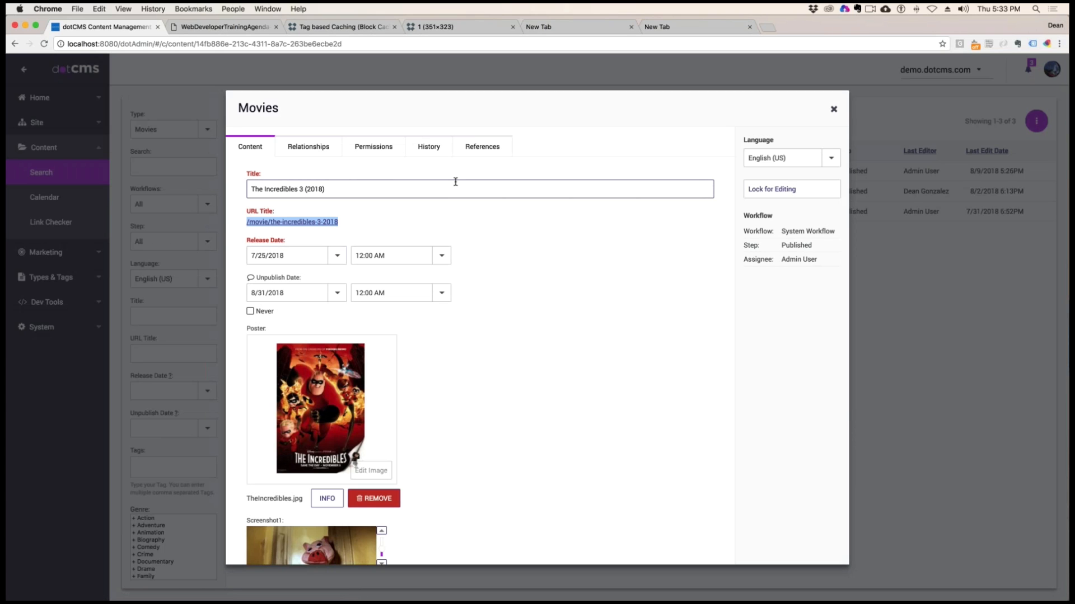
left_click(360, 229)
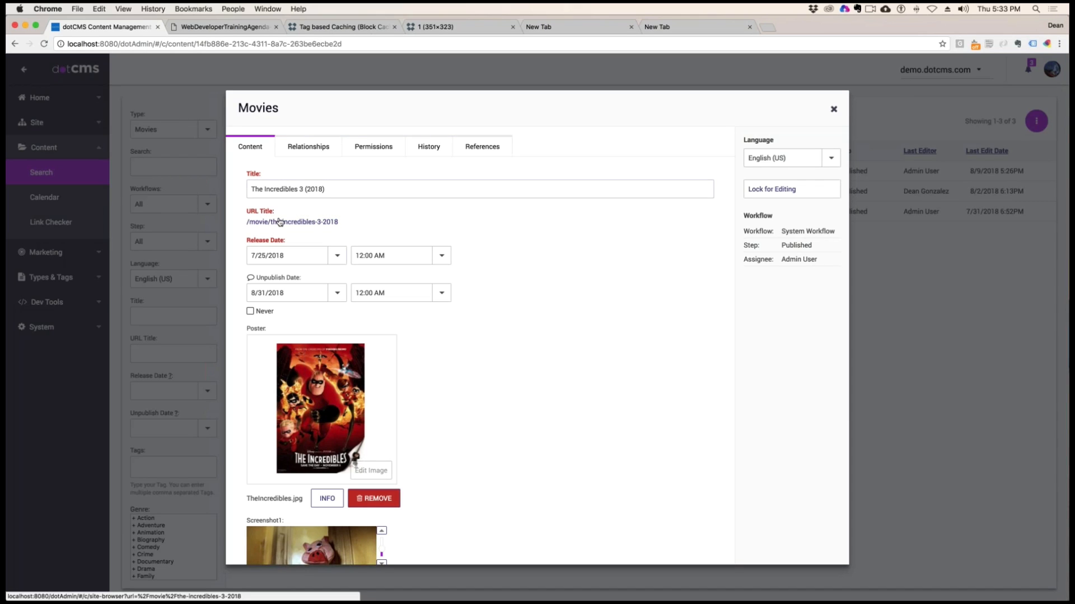
left_click(780, 188)
left_click(778, 225)
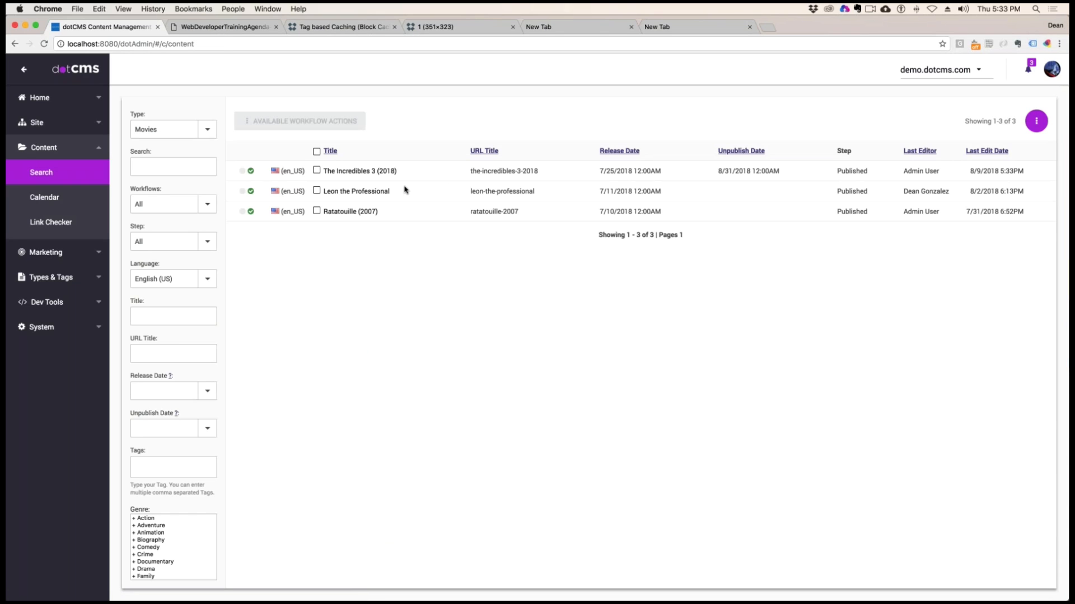
Open the Leon the Professional movie and check its URL title
left_click(406, 190)
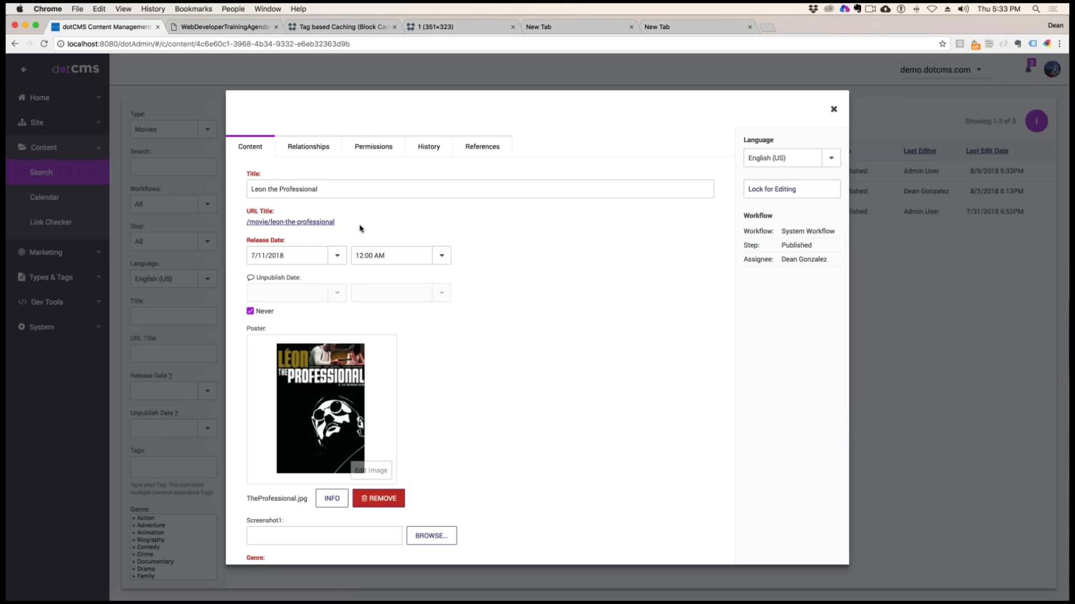
left_click_drag(269, 222, 334, 221)
Append "asdfasdfasdfasd" to the movie's title, compare the generated URL title, and remove the appended text again
left_click(329, 188)
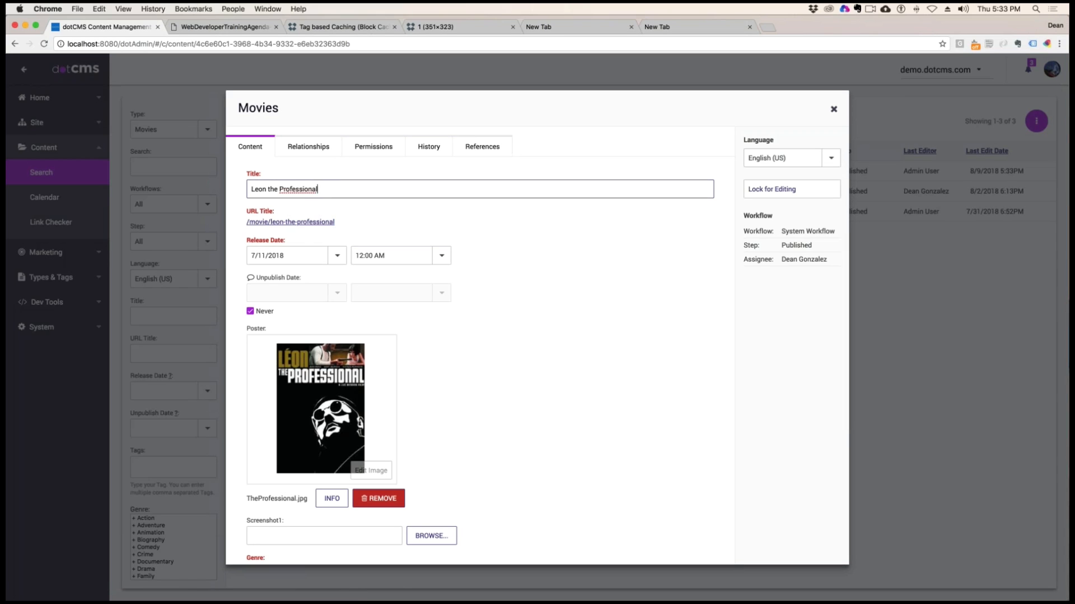
type("asdfasdfasdfasd")
left_click(362, 213)
double_click(374, 222)
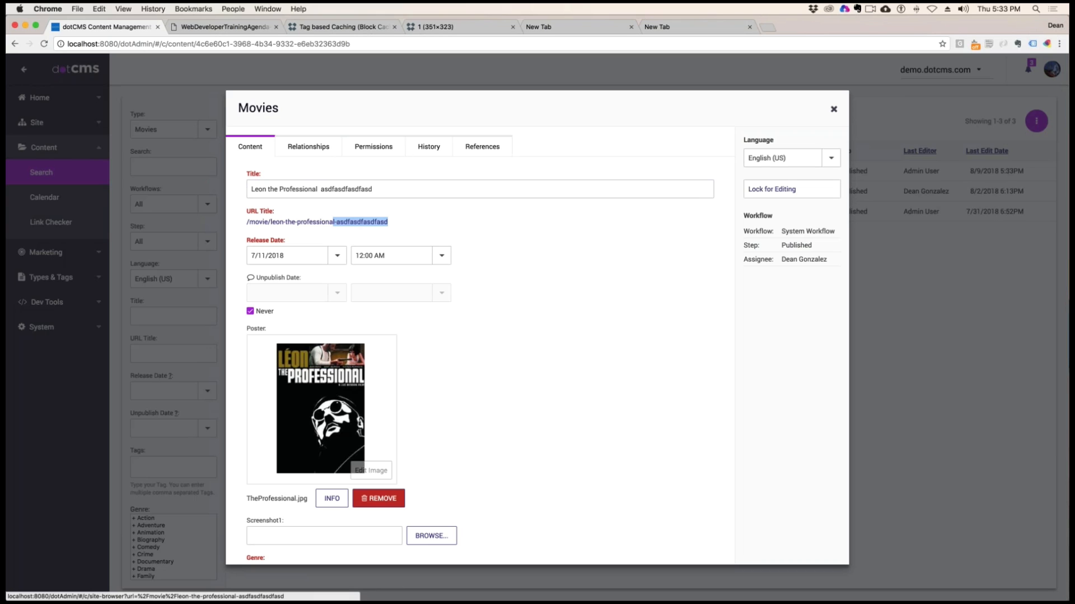
left_click(393, 192)
left_click_drag(393, 191, 315, 191)
key("BackSpace")
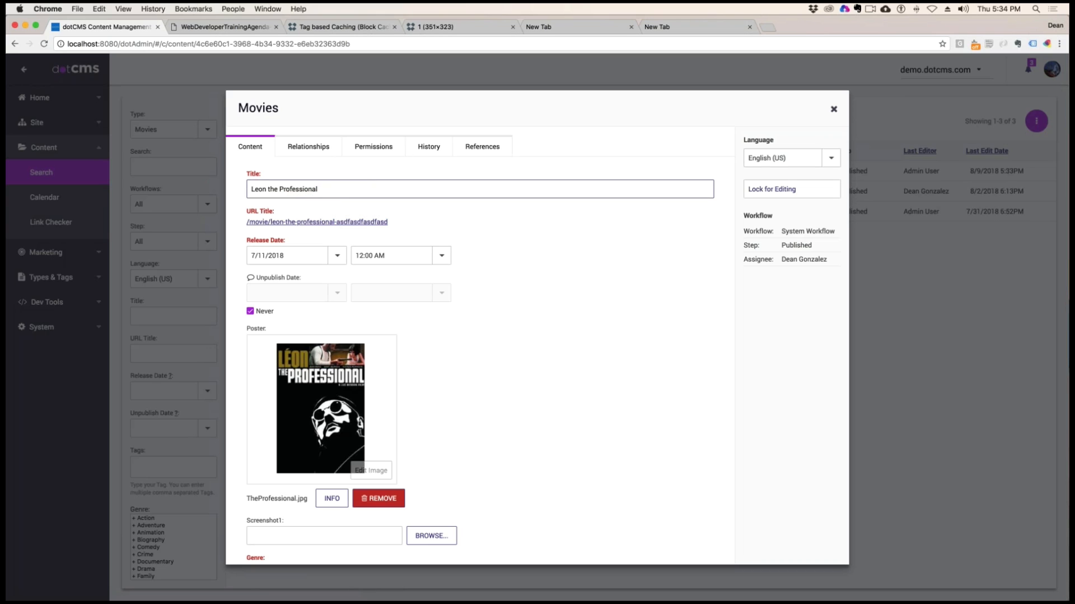
left_click(624, 260)
Lock, save and publish the Leon the Professional movie and close it
left_click(751, 188)
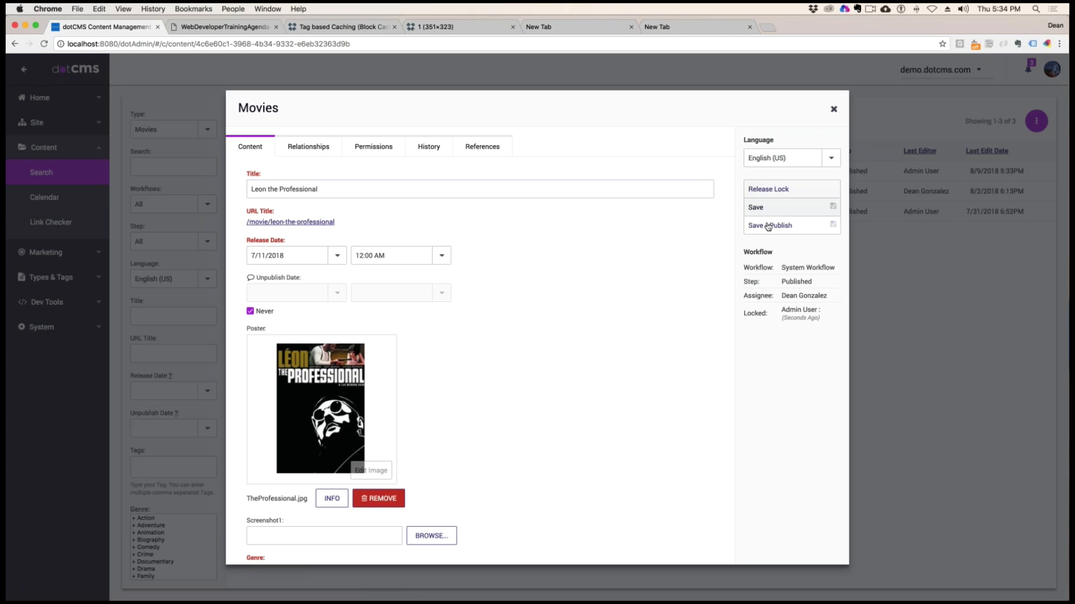
left_click(770, 226)
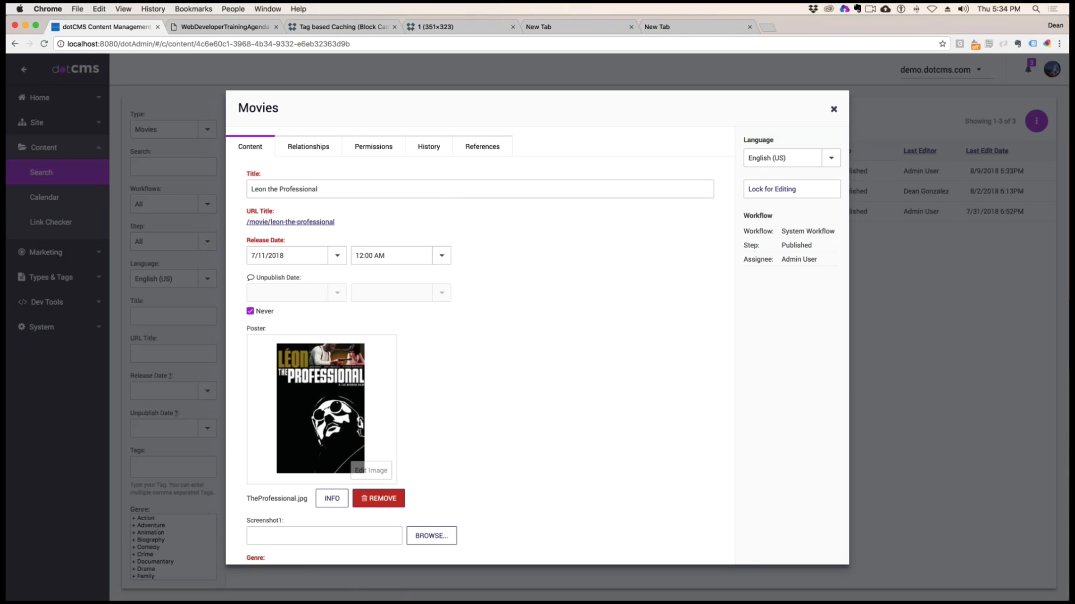
left_click(833, 110)
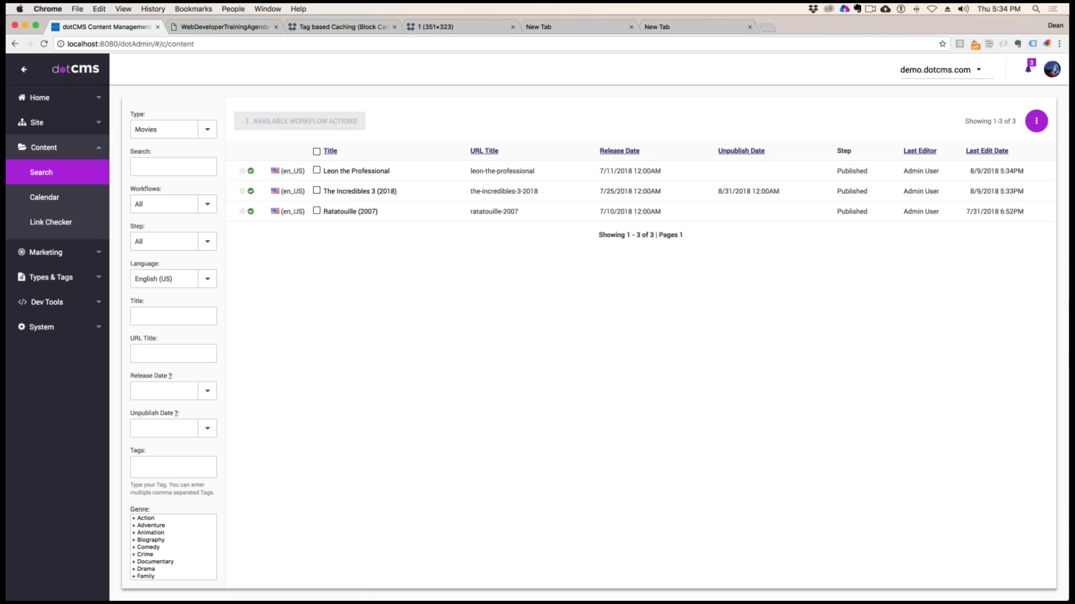
Review the custom fields and URL mapping topics in the training agenda and return to the movie content list
left_click(241, 32)
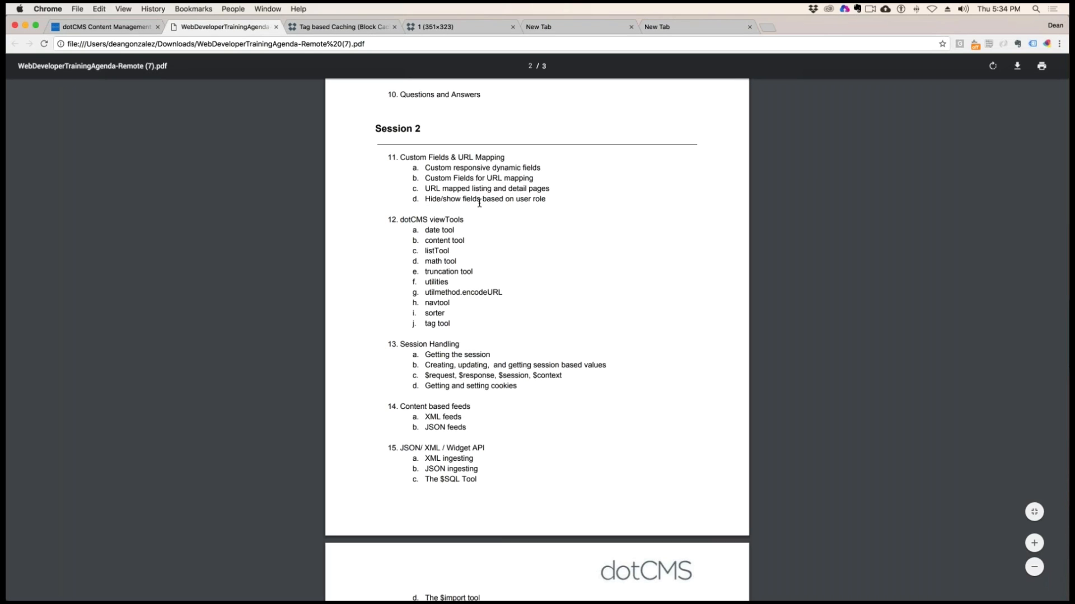
left_click(109, 32)
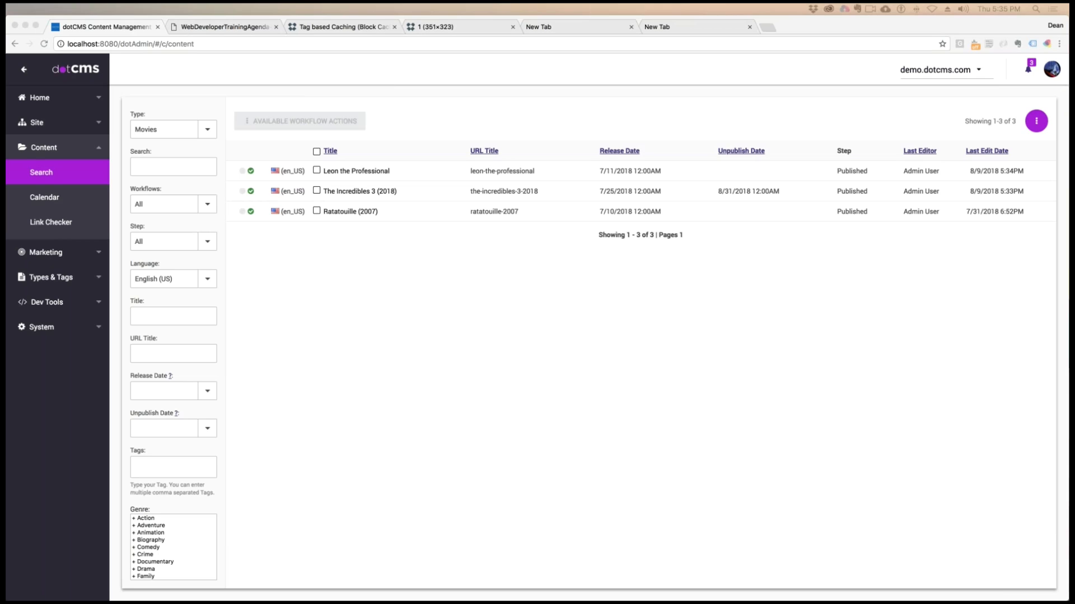
left_click(406, 344)
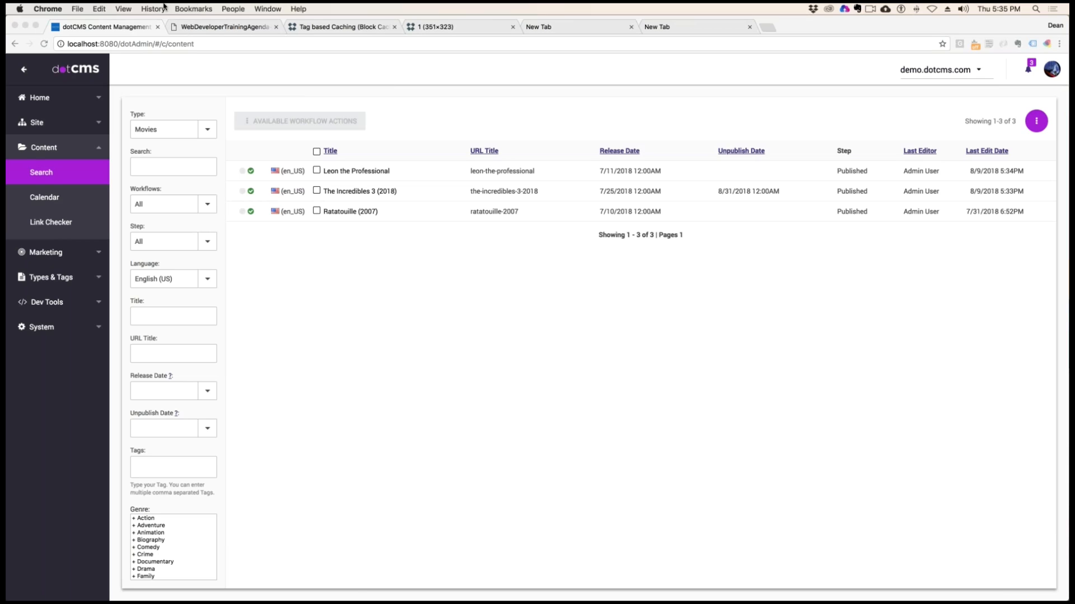
Return to the content search and filter the list to the School content type
left_click(46, 174)
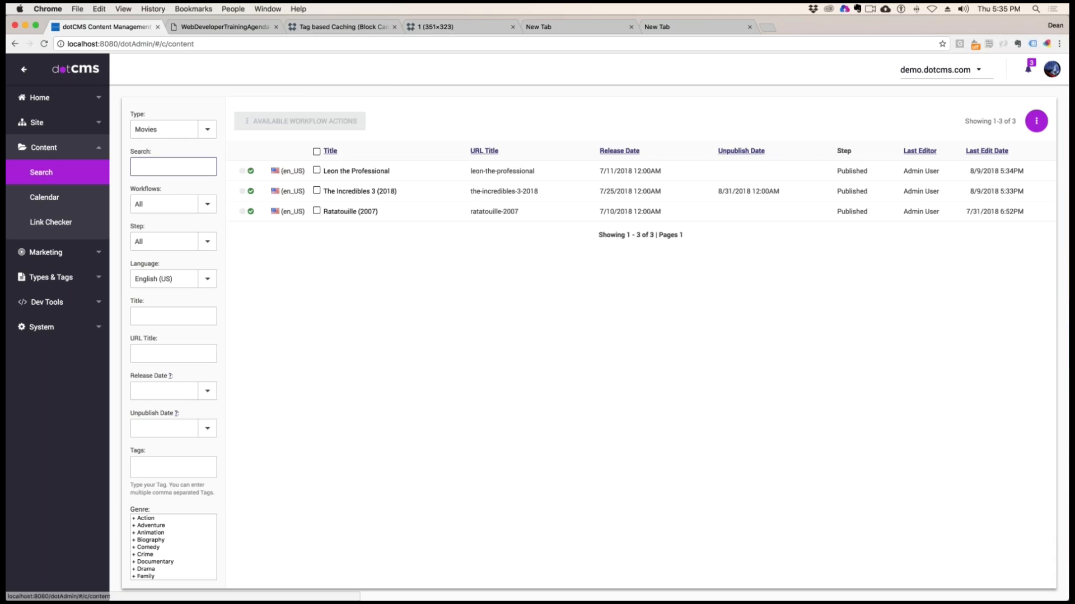
left_click(49, 154)
left_click(46, 174)
left_click(47, 155)
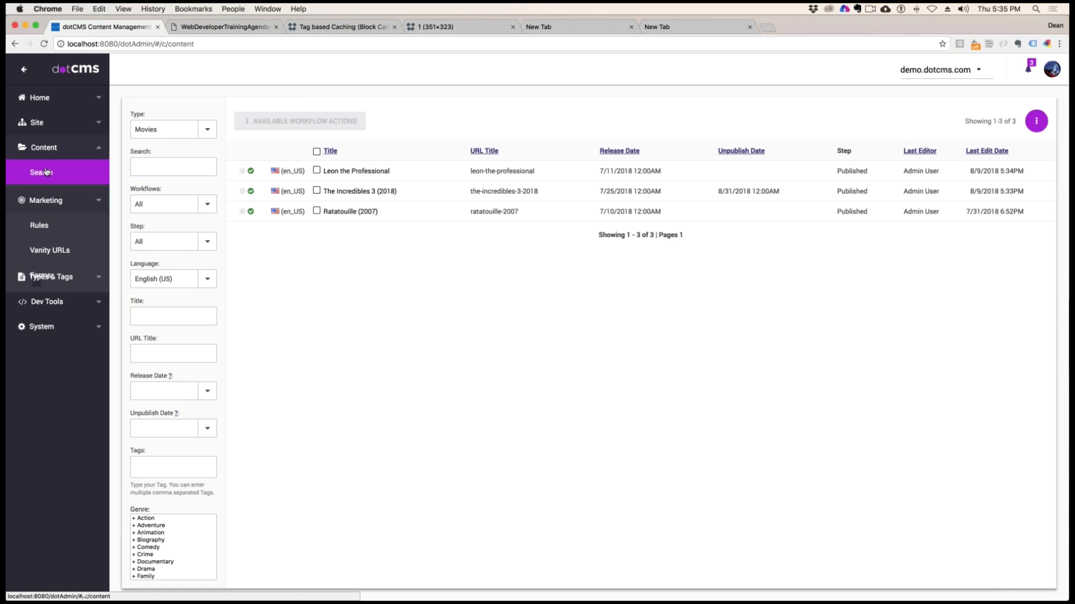
left_click(103, 178)
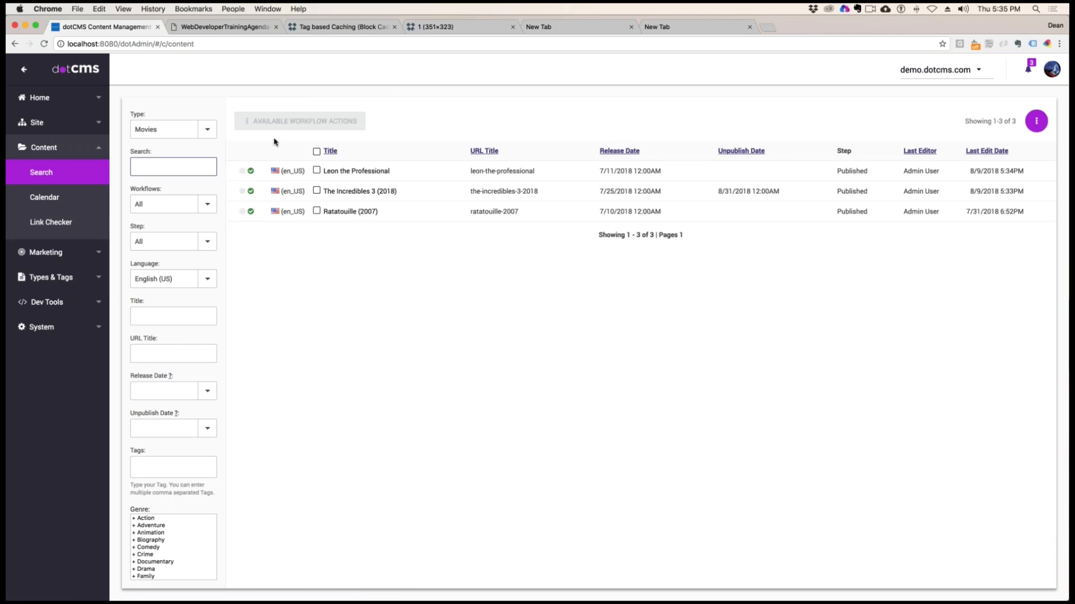
left_click(207, 129)
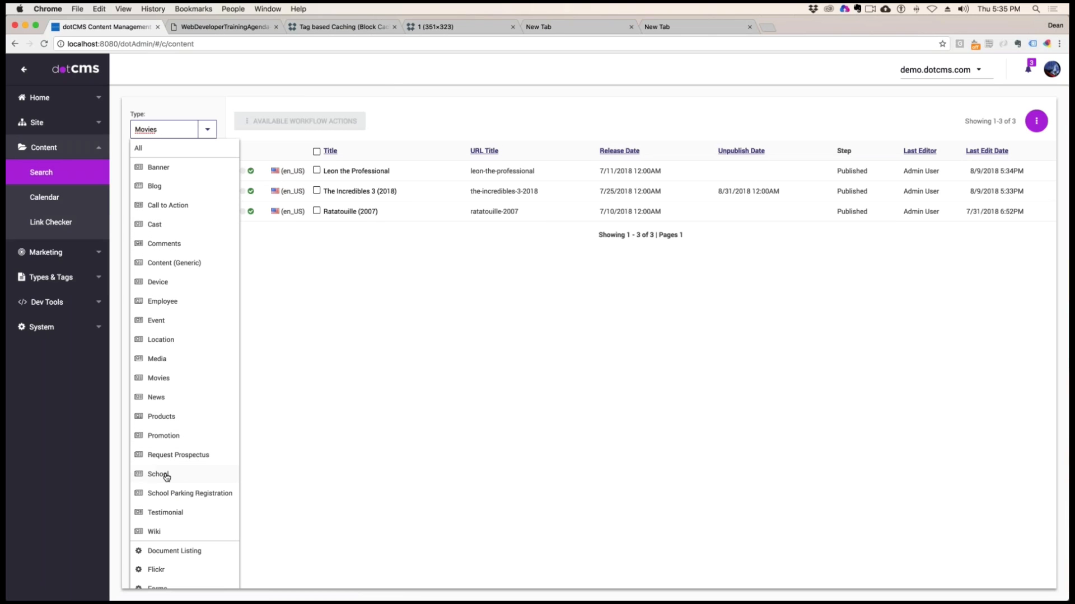
left_click(163, 477)
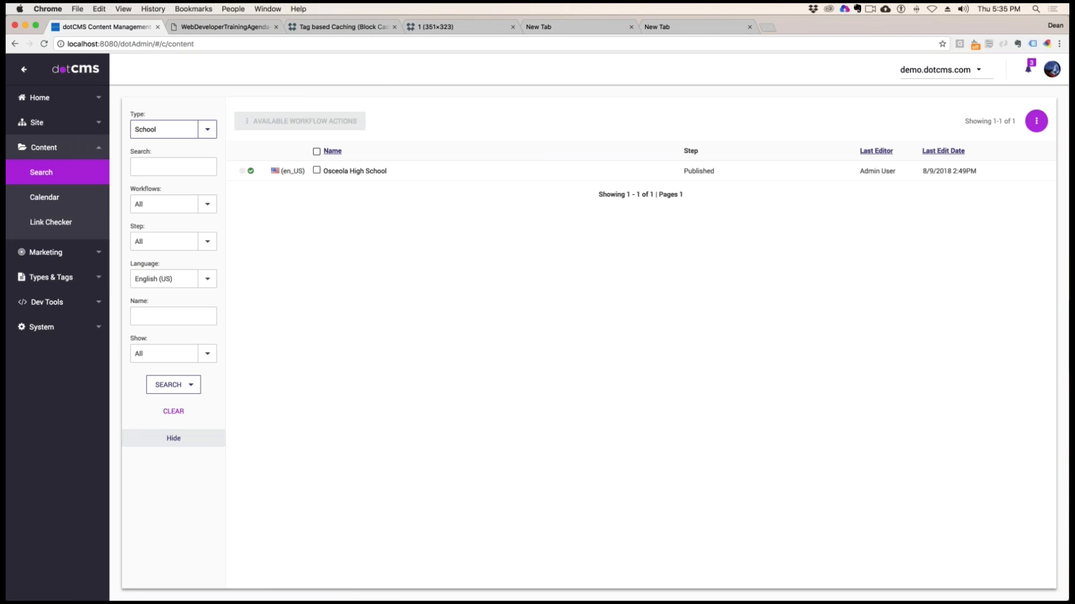
Add a new School content item named "Northeast High School", save and publish it, and close it
left_click(1036, 121)
left_click(1007, 143)
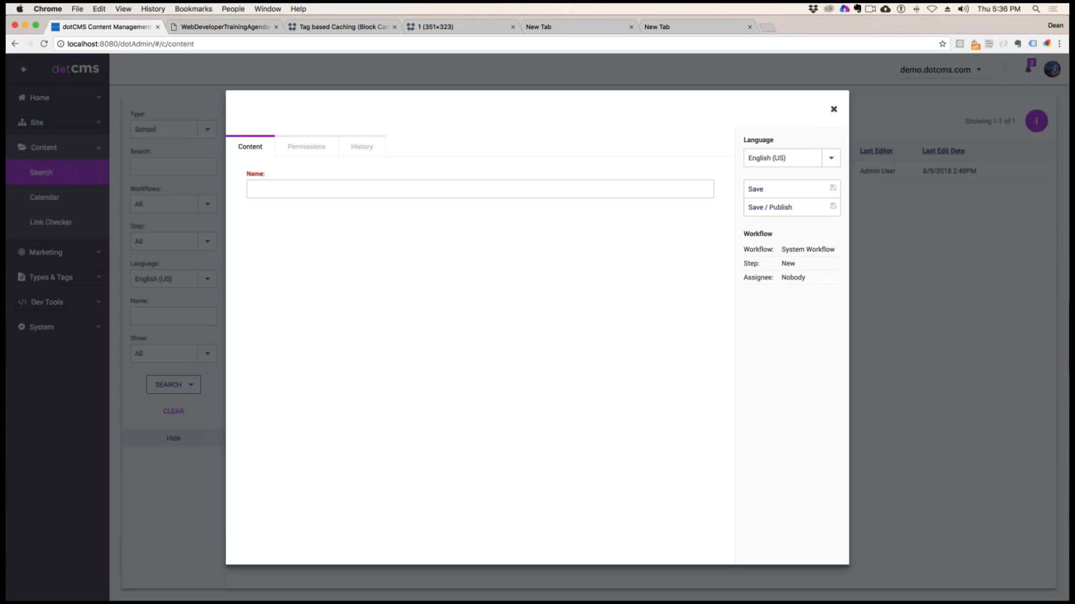
type("Nopr")
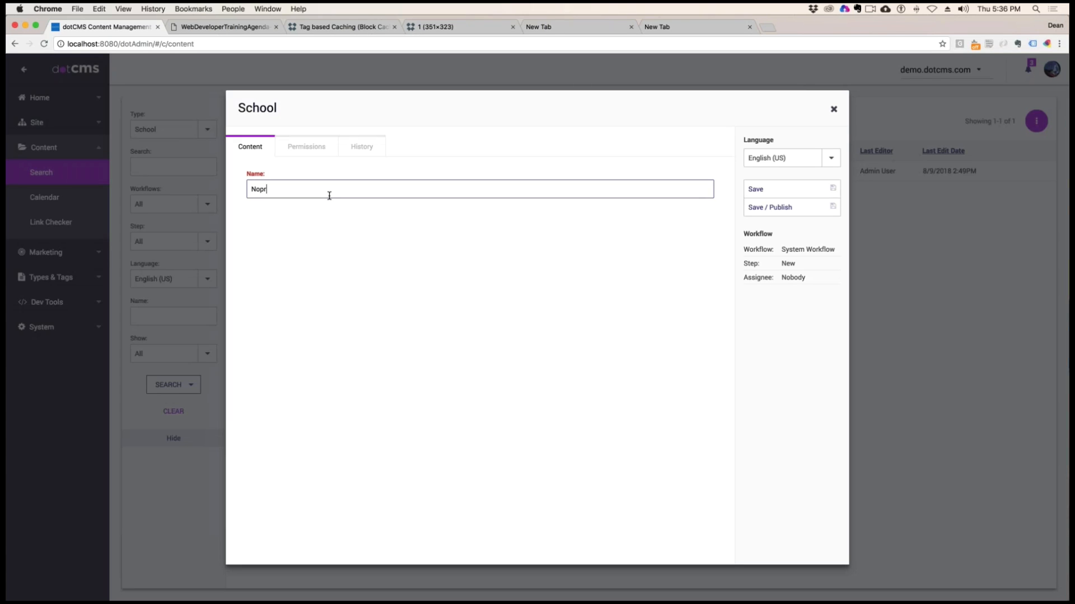
type("th")
key("BackSpace")
type("rtheast HightSchool")
left_click(784, 208)
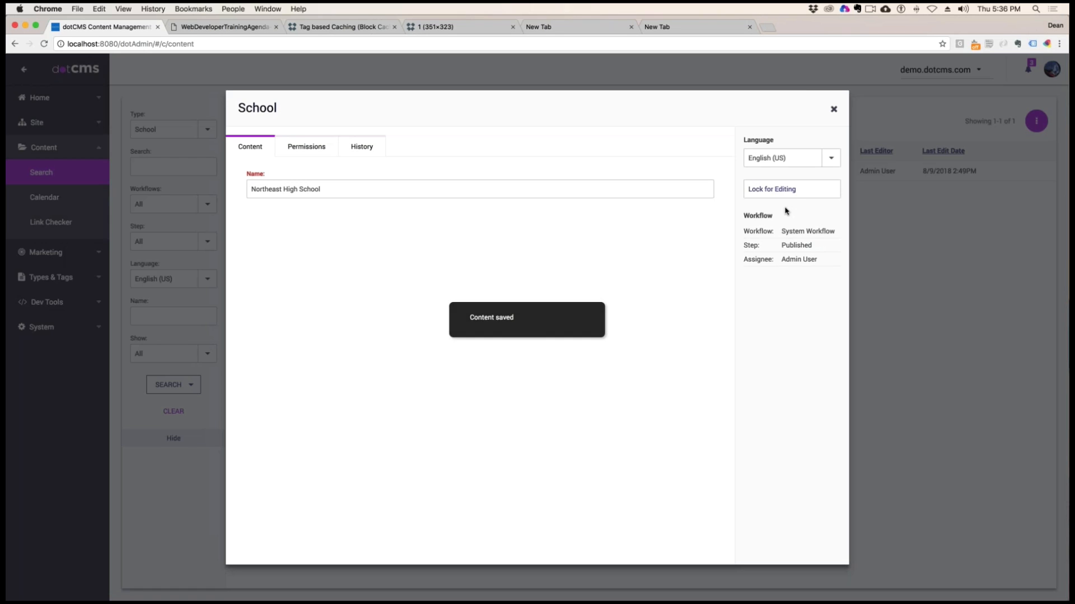
left_click(834, 111)
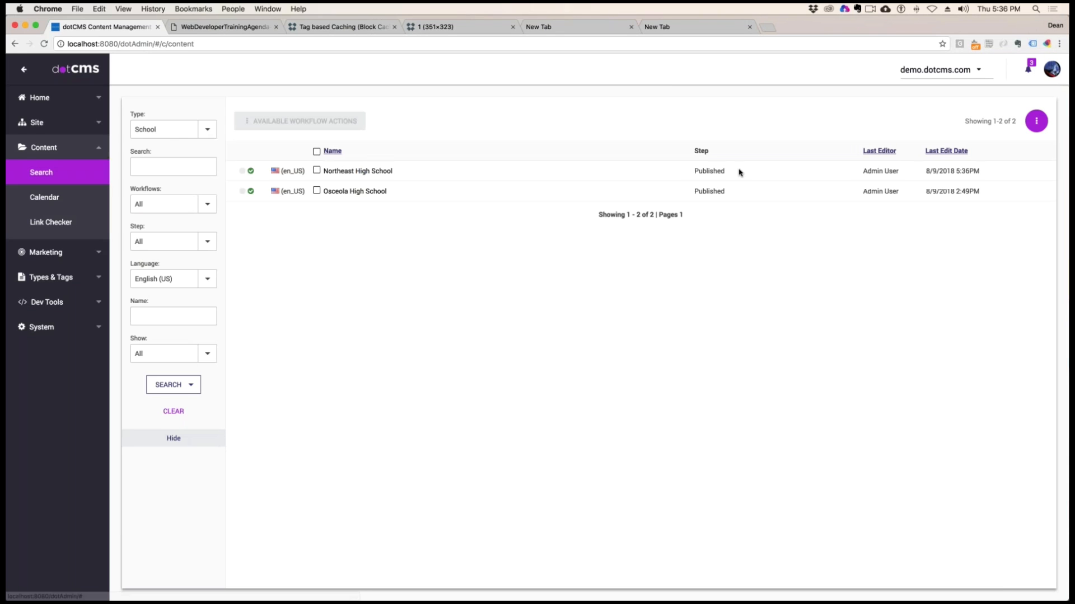
Add another School content item named "Westminster High School", save and publish it, and close it
left_click(1036, 121)
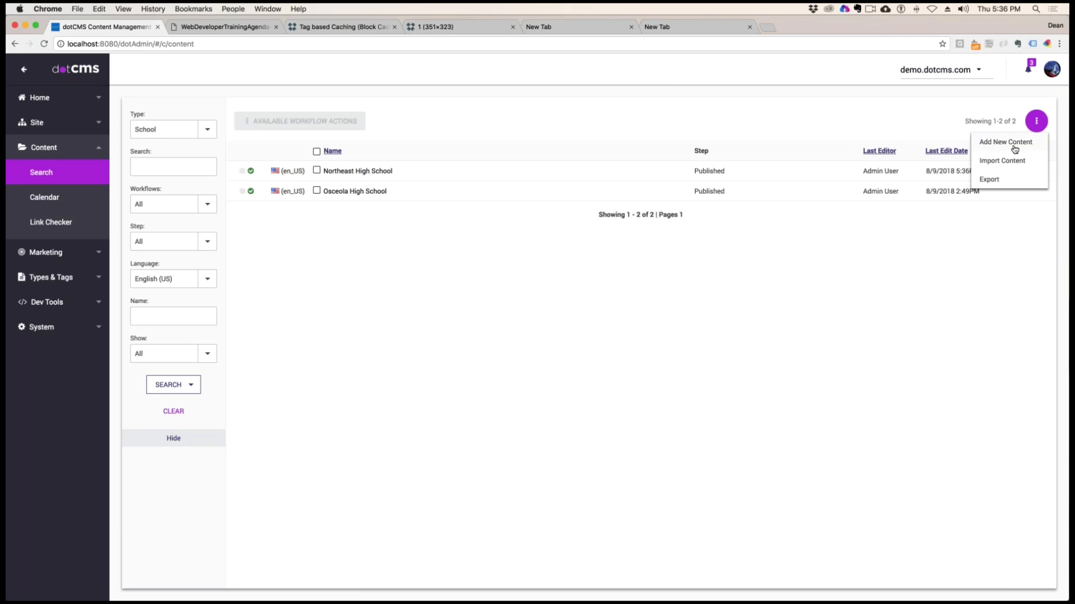
left_click(1014, 148)
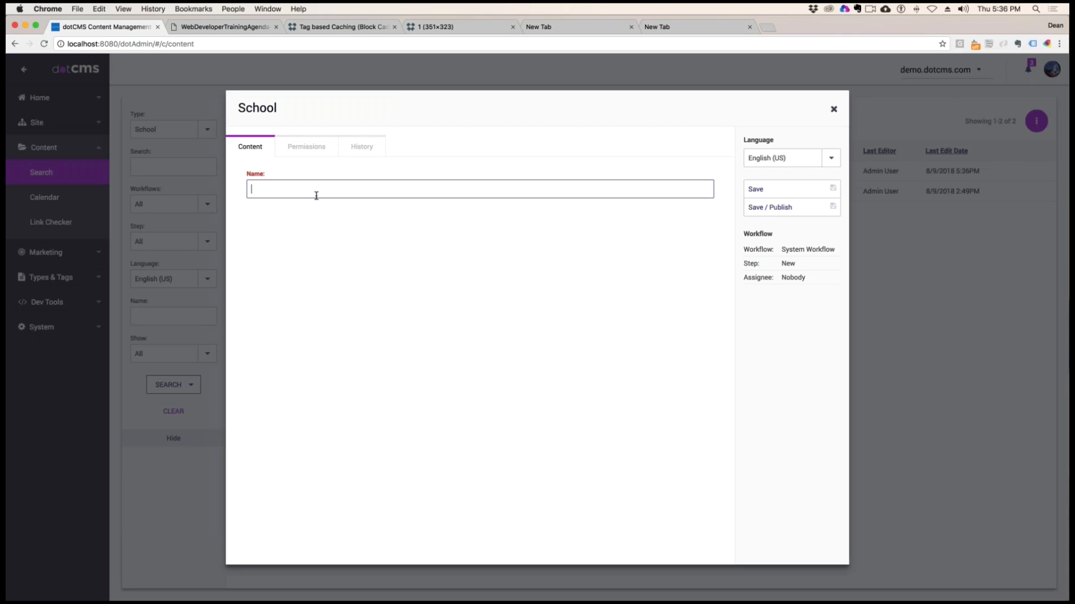
type("Westminster High School")
left_click(778, 207)
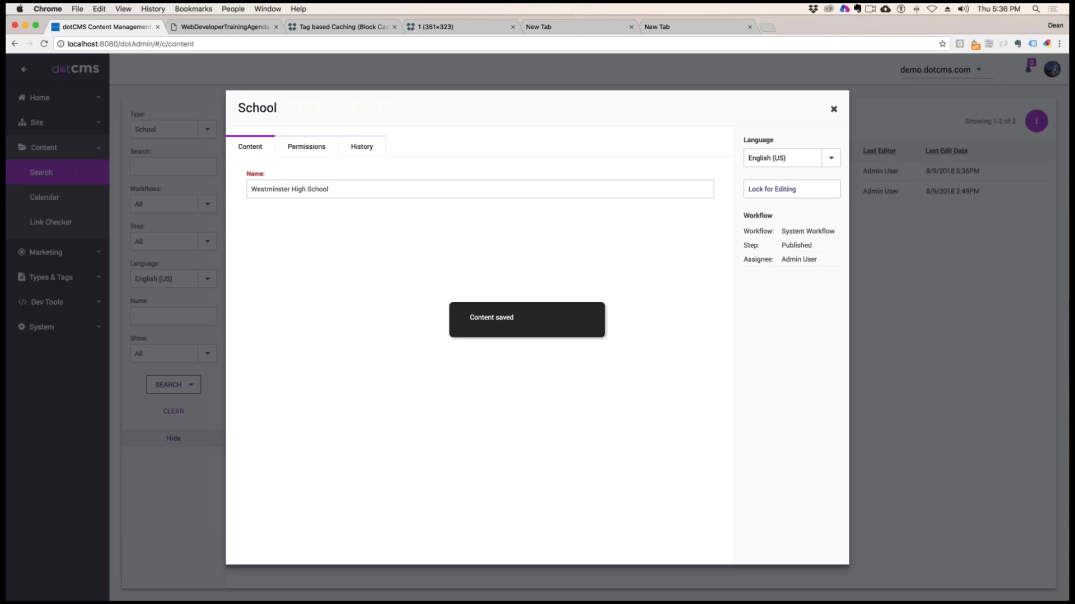
left_click(833, 110)
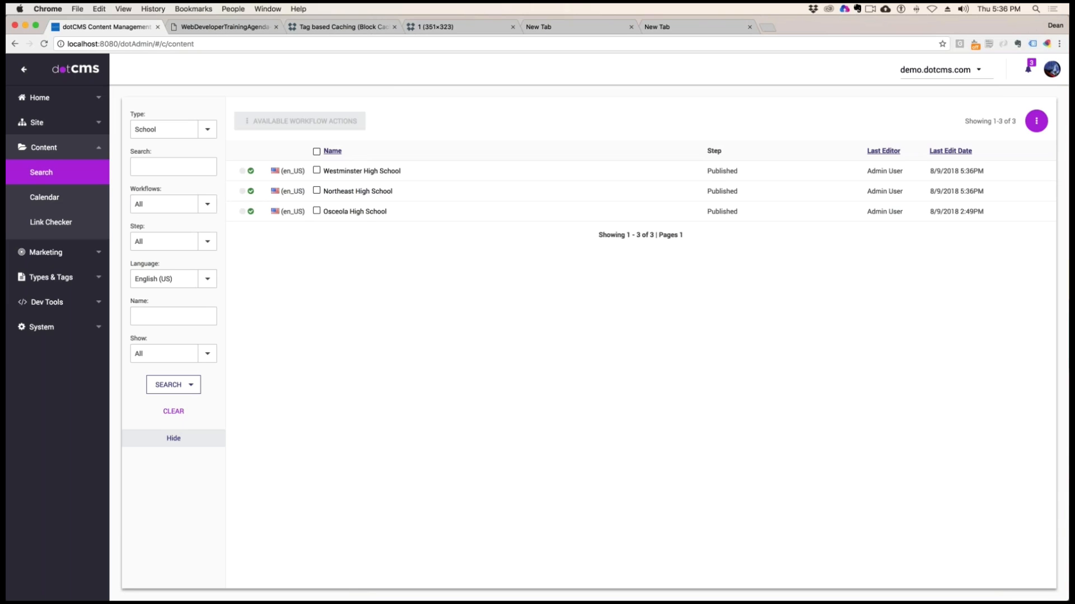
Filter the content to School Parking Registration and start a new content item of that type
left_click(207, 129)
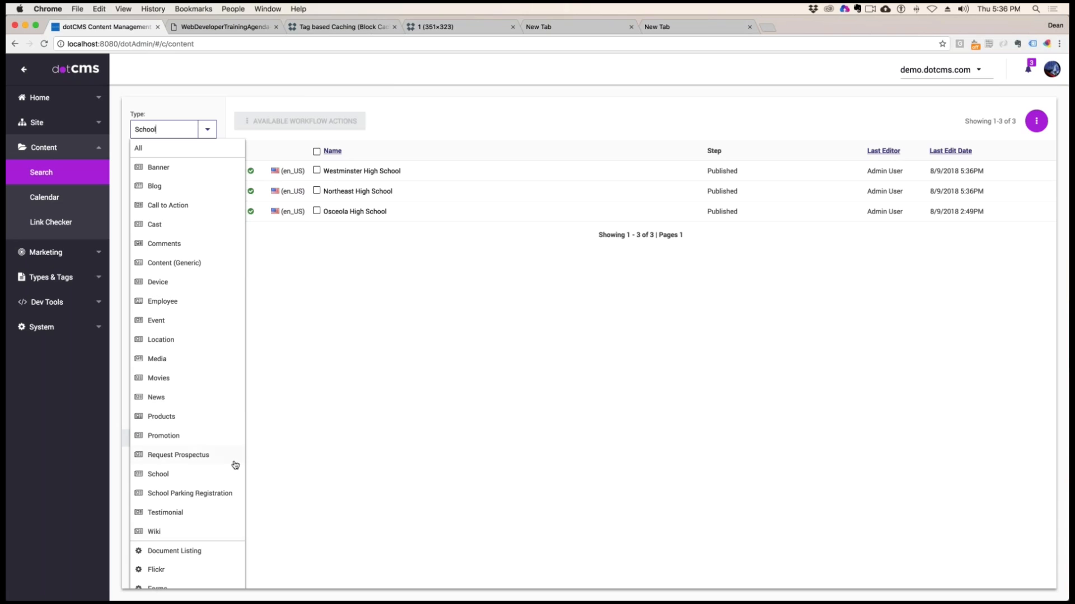
left_click(176, 495)
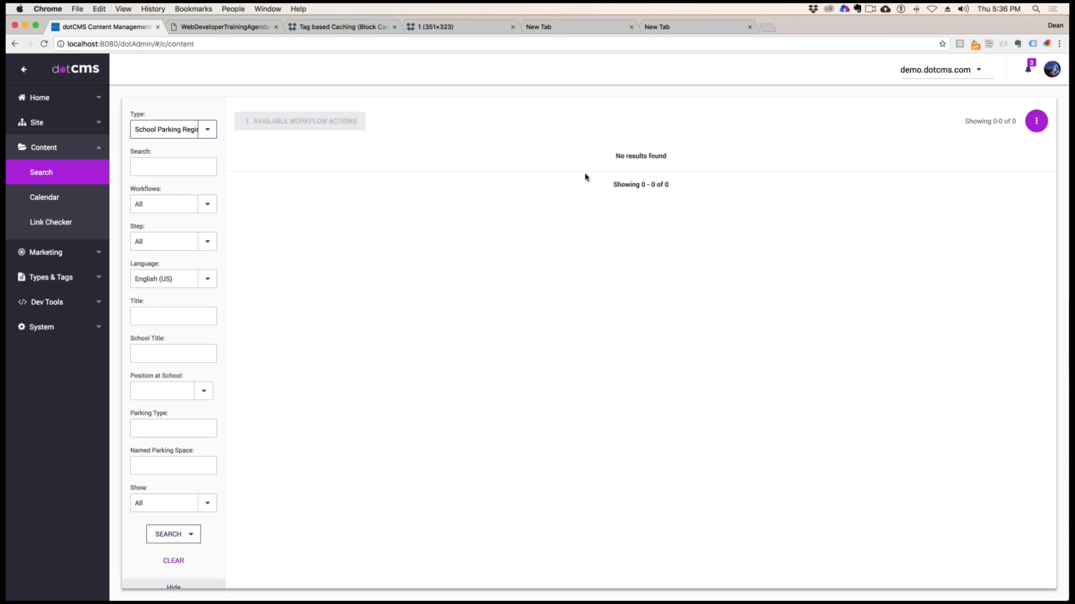
left_click(1036, 121)
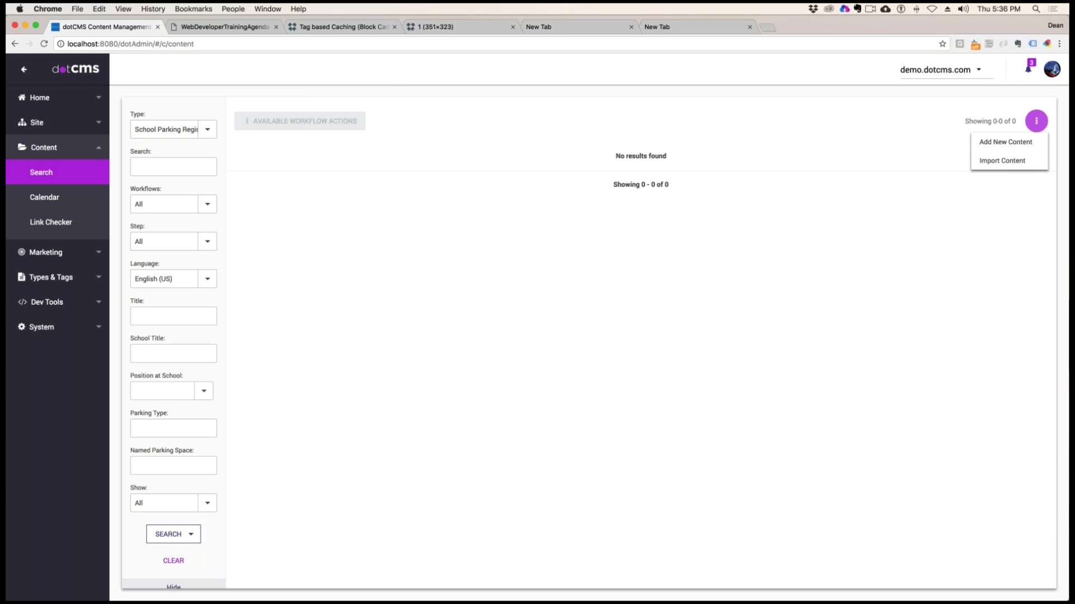
left_click(997, 144)
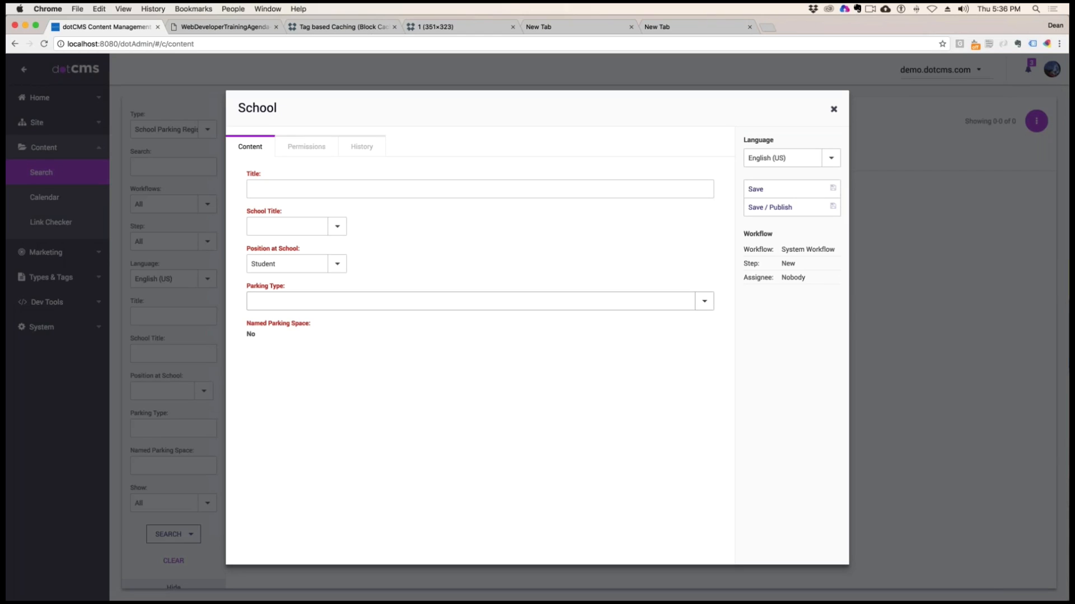
Title the new parking registration "Northeast High School Student Parking Permit Request"
left_click(296, 190)
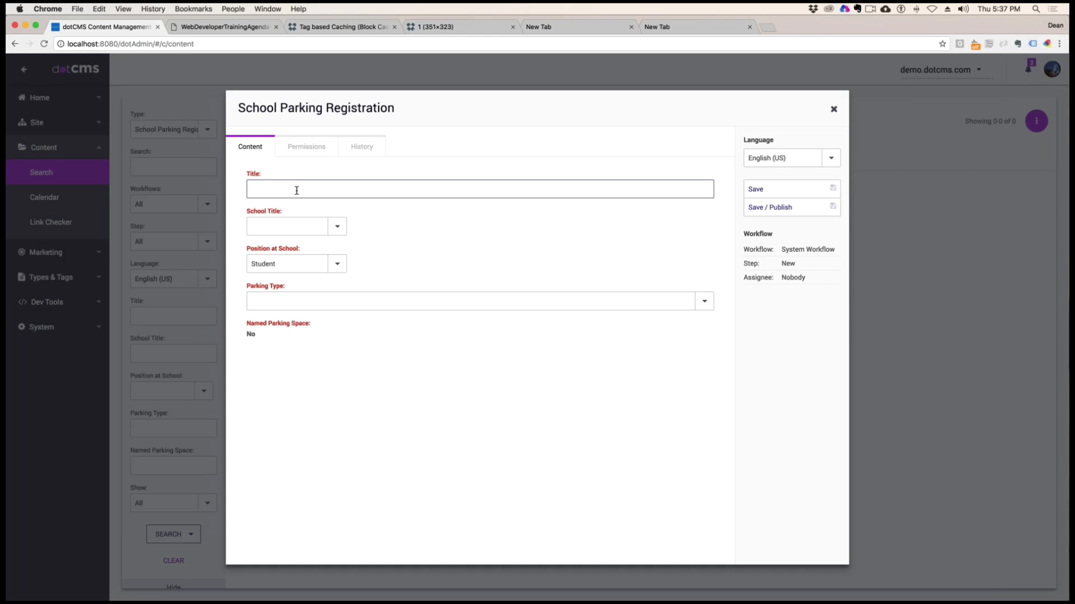
type("My")
key("BackSpace")
key("BackSpace")
type("Northeas")
type("t High ")
type("School ")
type("Student Pa")
type("rking")
type(" Permiot")
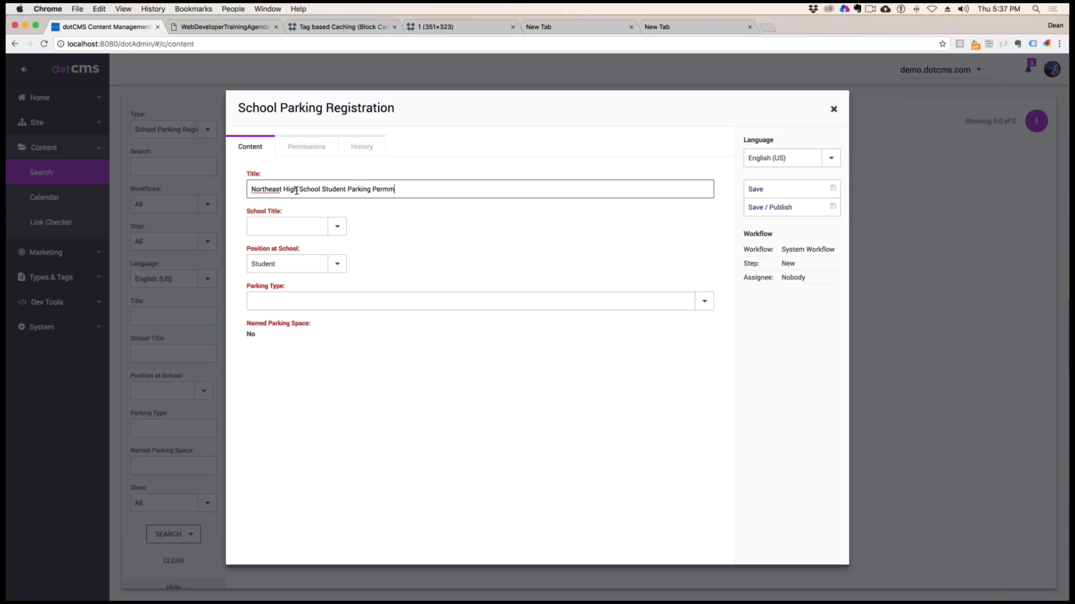
key("BackSpace")
key("BackSpace")
type("t Request")
left_click(344, 190)
key("super+a")
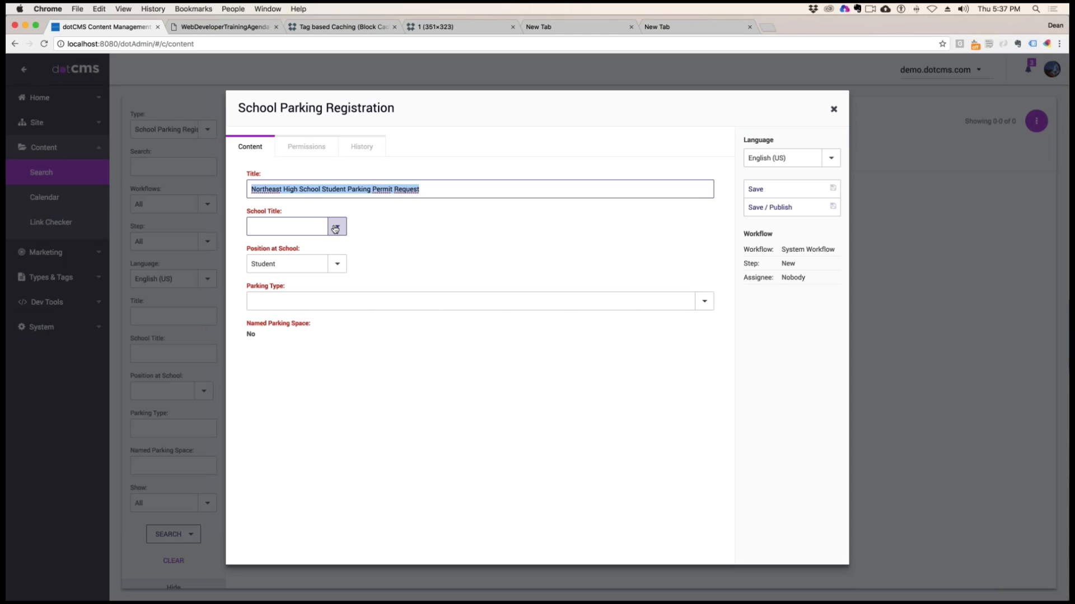
Set the registration's school title to Northeast High School and point out the position and parking type fields
left_click(337, 227)
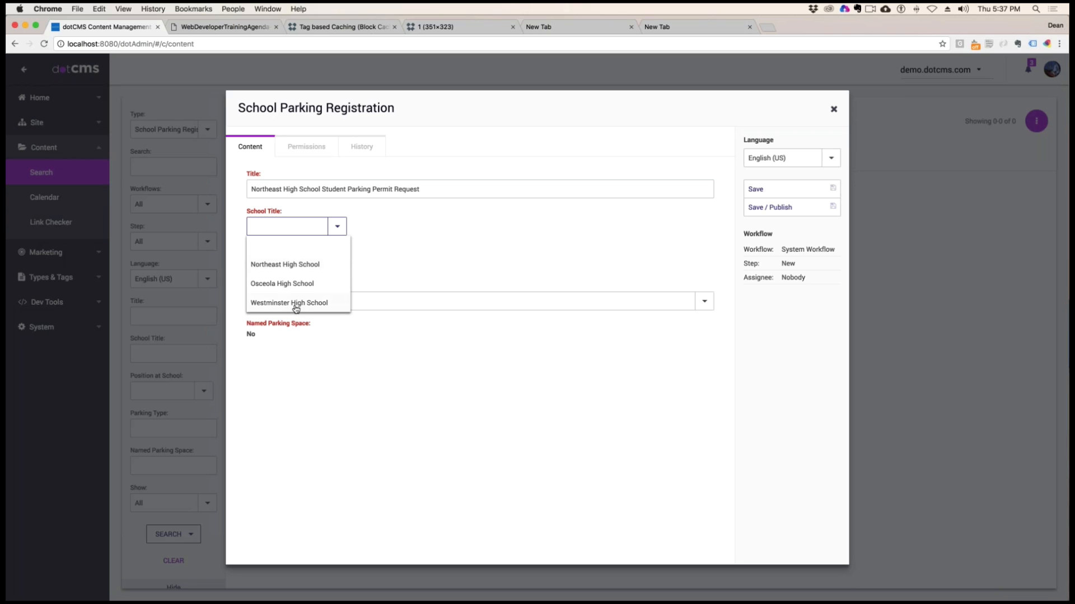
left_click(283, 265)
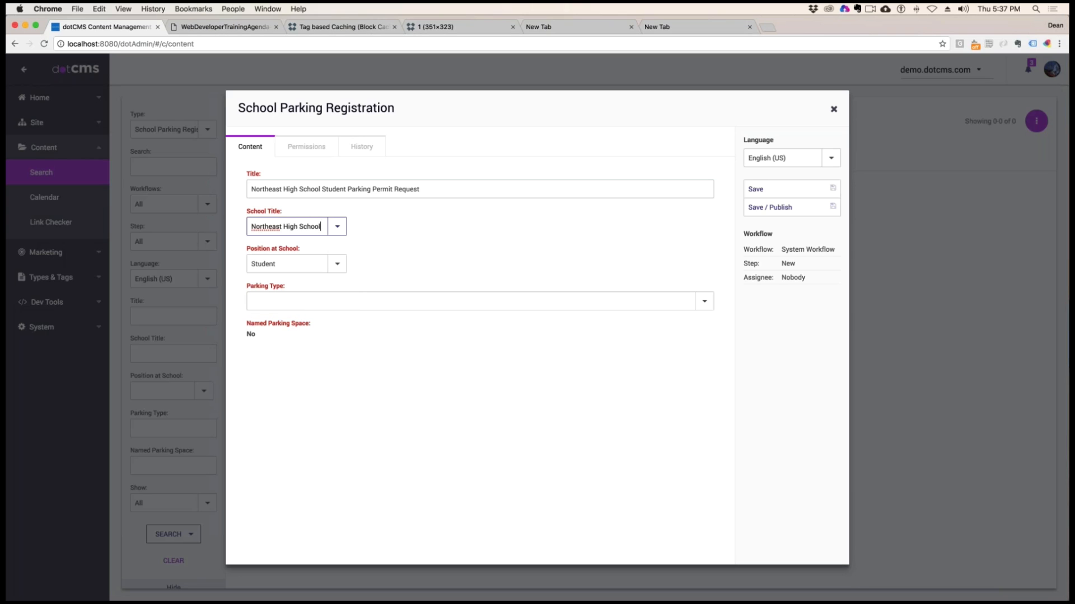
left_click_drag(299, 247, 236, 247)
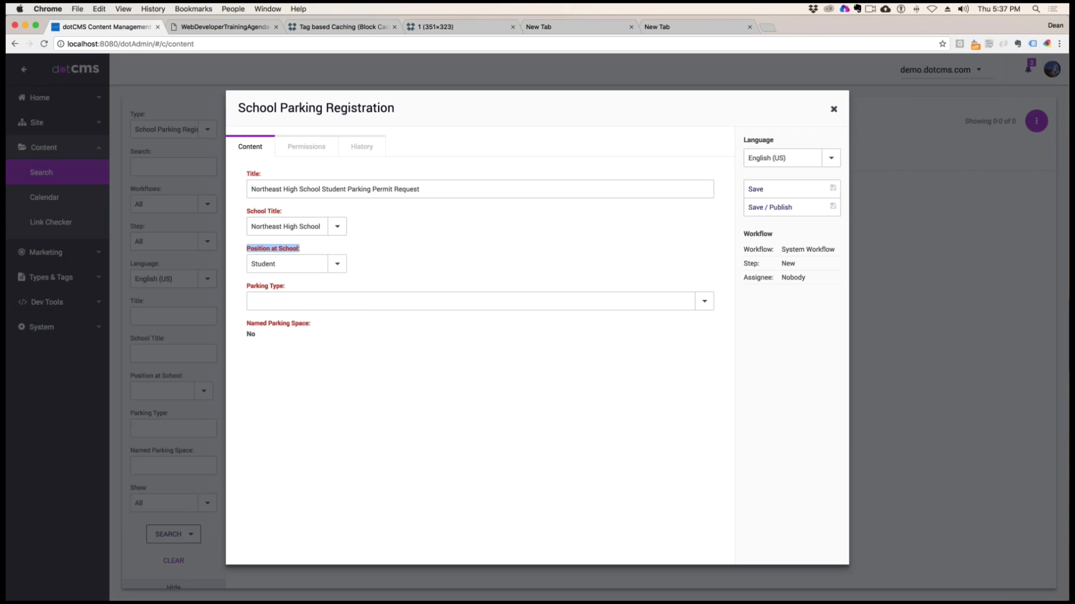
left_click_drag(286, 286, 234, 286)
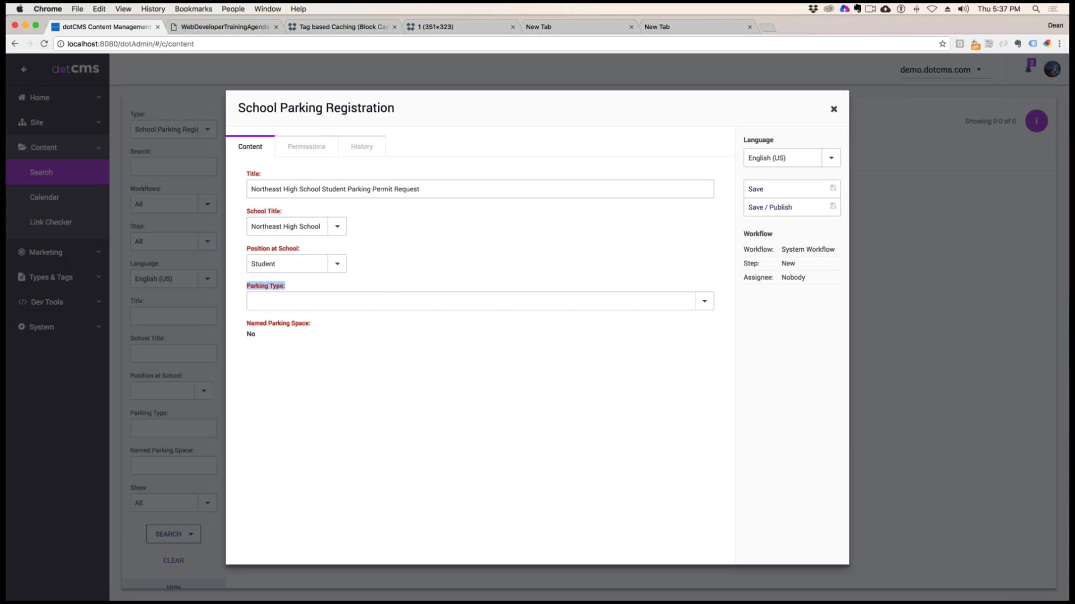
Switch the position at school to Faculty, Student and Staff in turn, checking the parking types offered for each
left_click(337, 263)
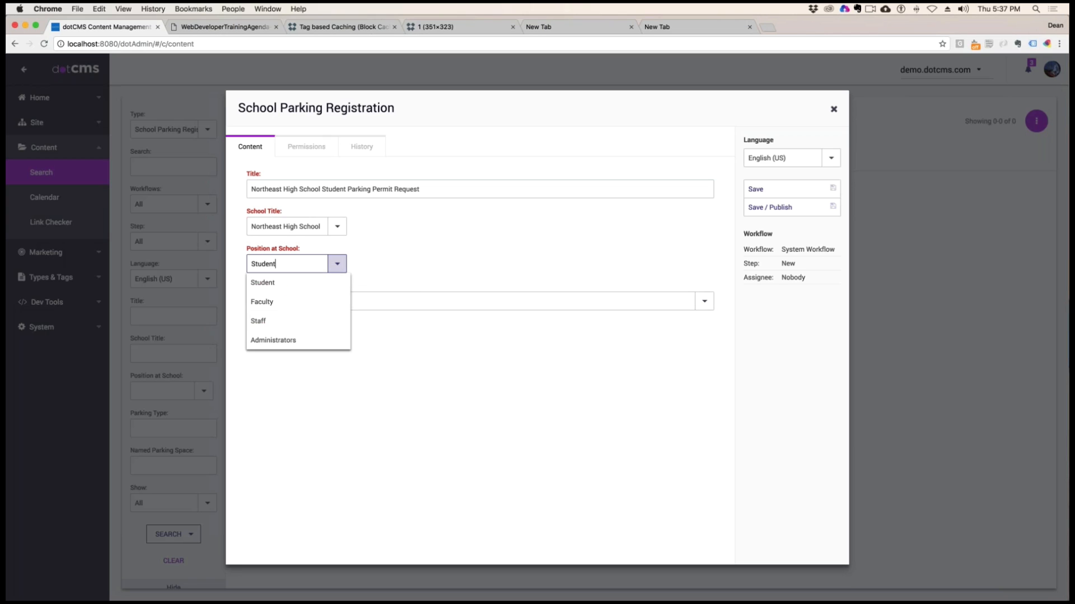
left_click(270, 306)
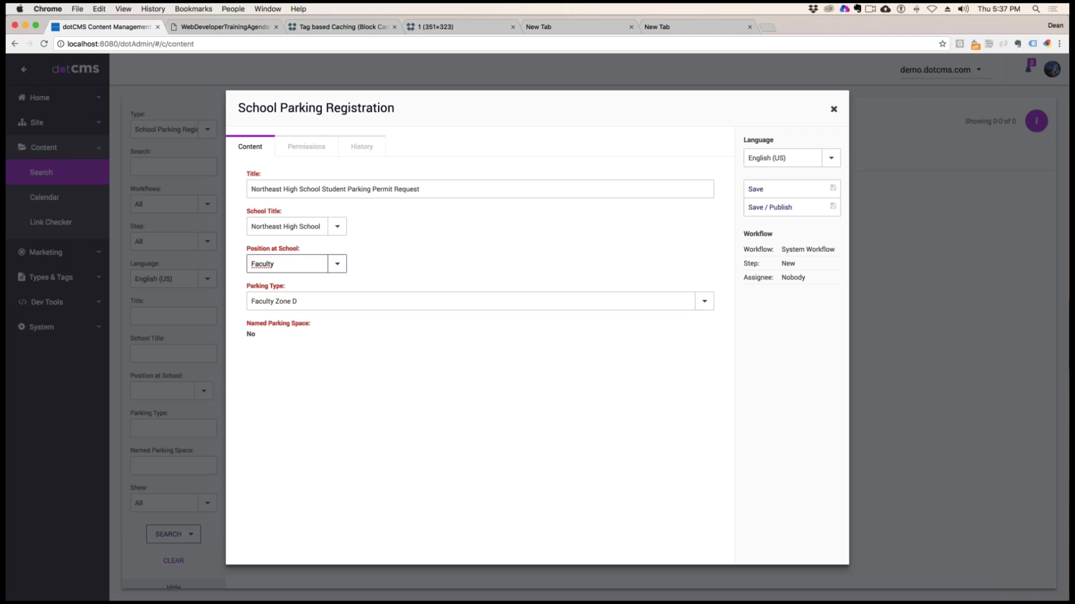
left_click(701, 304)
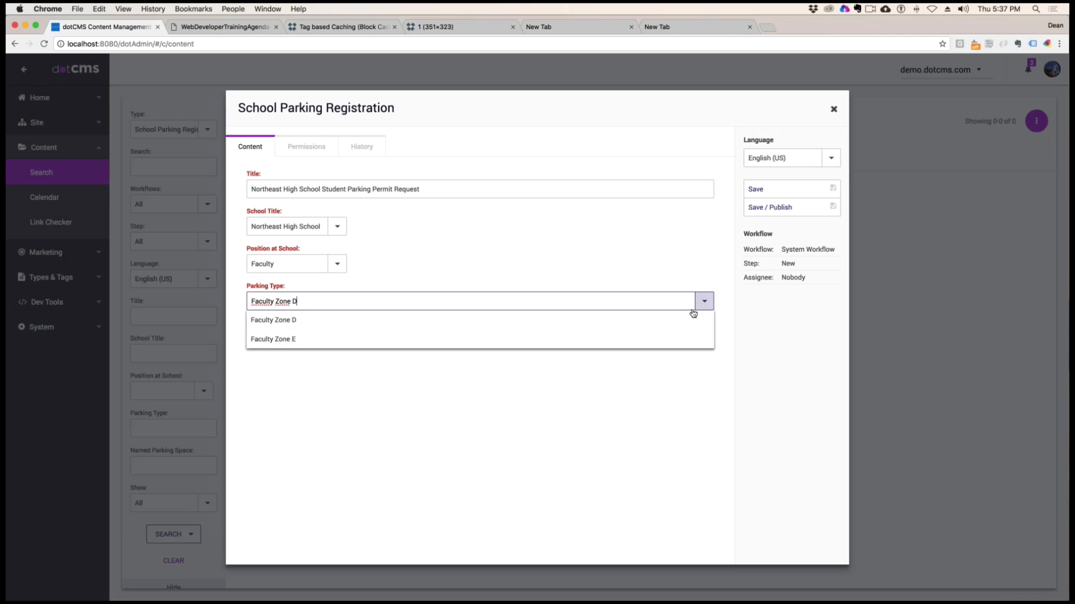
left_click(336, 264)
left_click(272, 288)
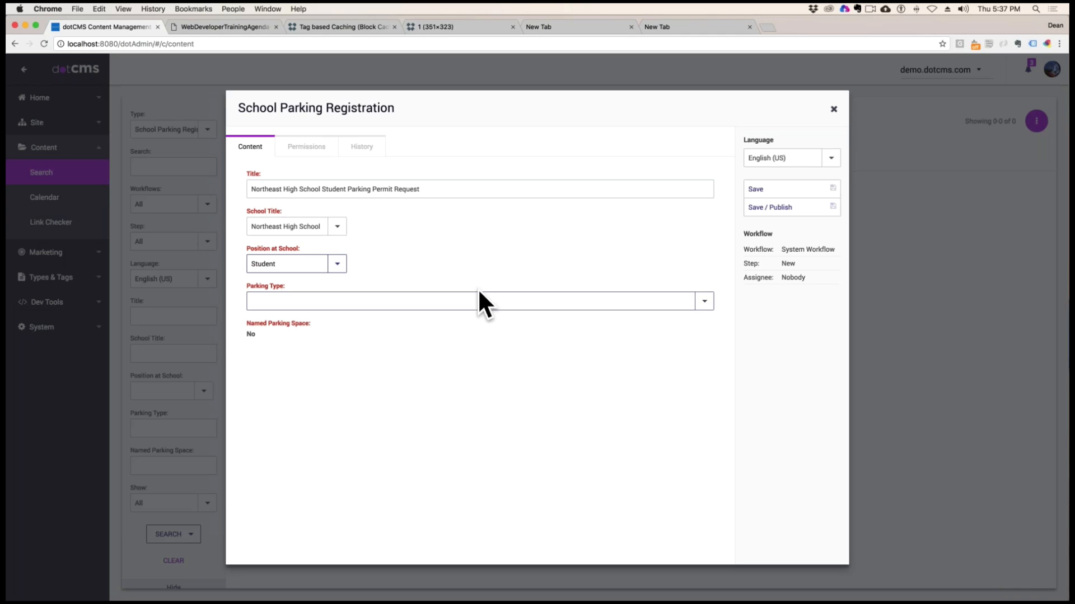
left_click(703, 301)
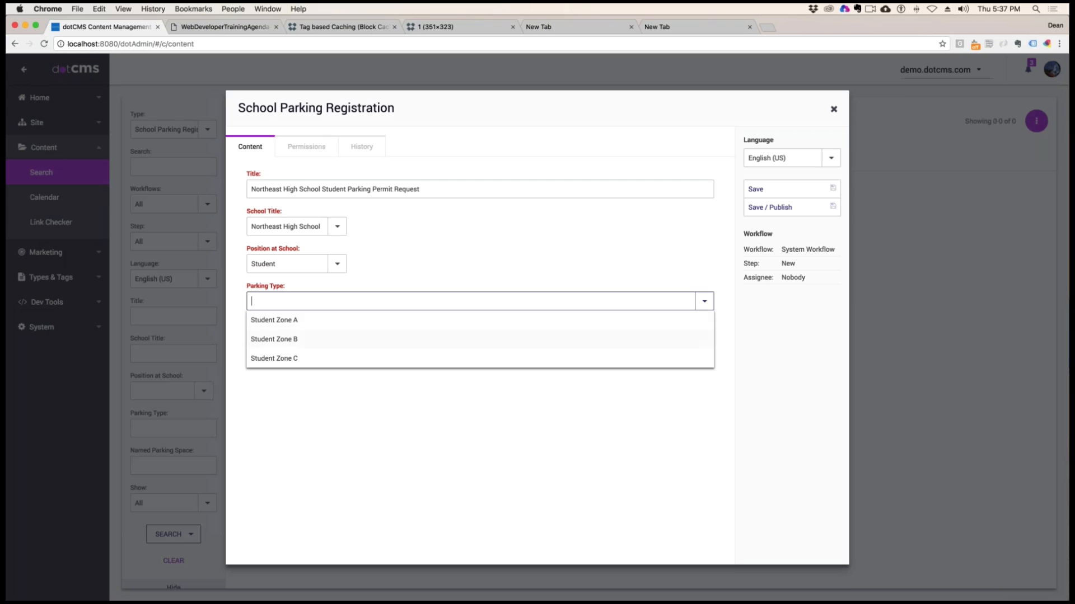
left_click(336, 263)
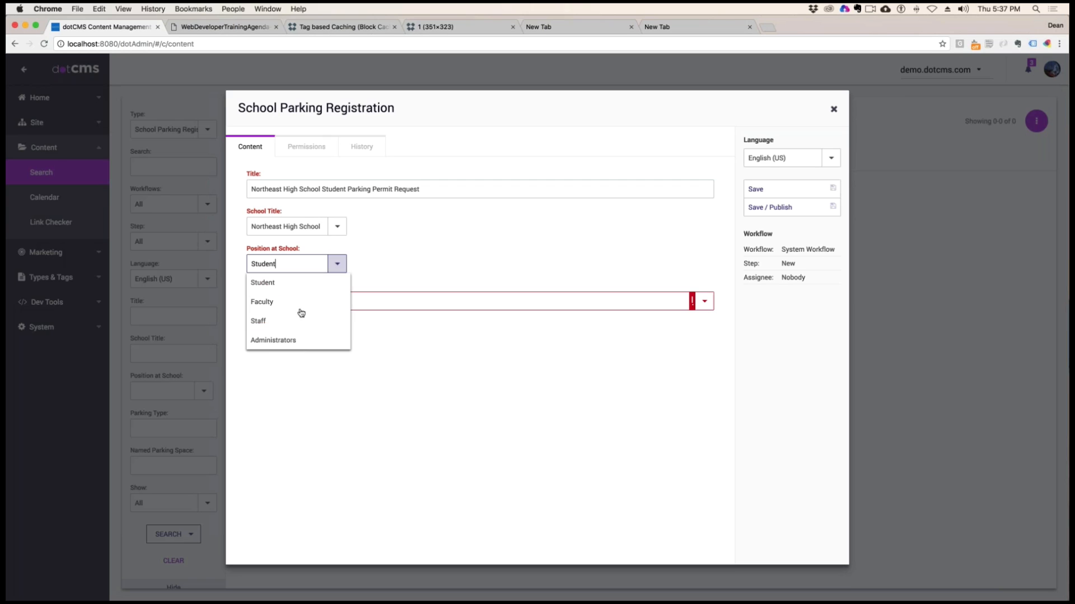
left_click(260, 320)
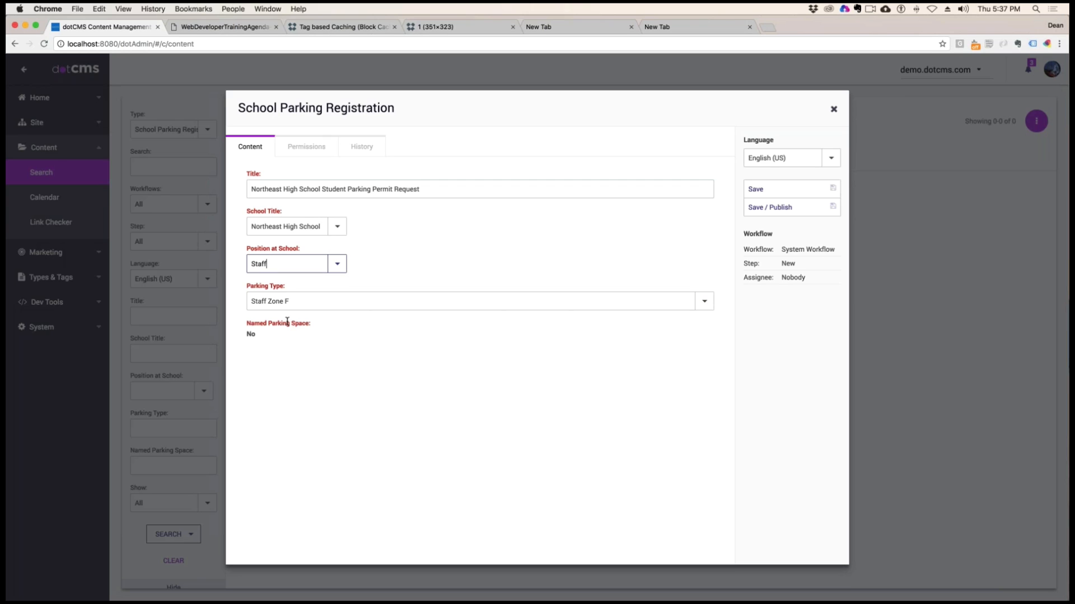
left_click(704, 302)
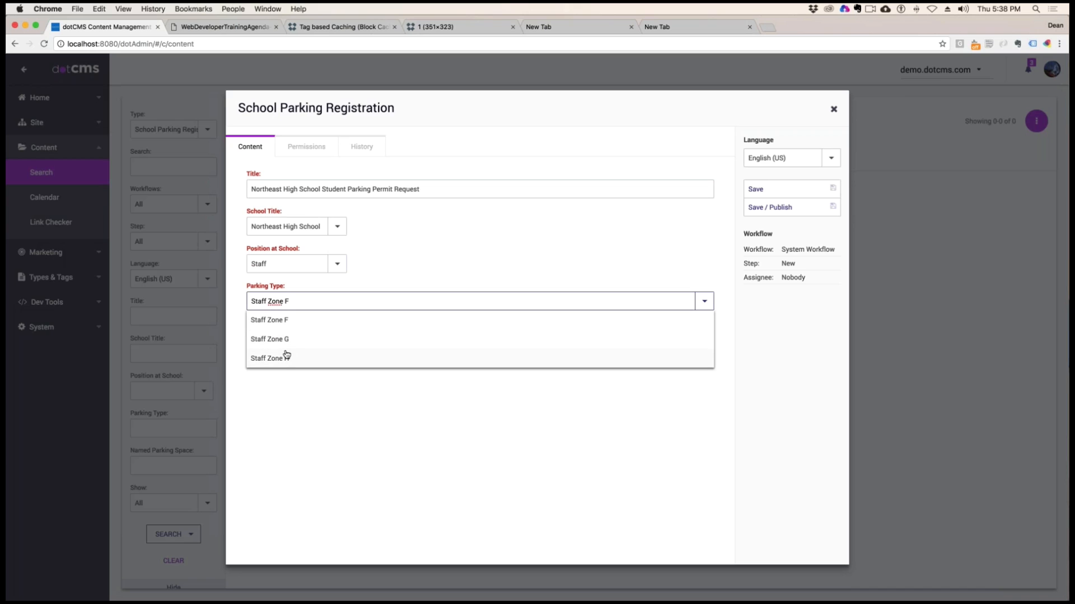
Set the position at school to Administrators and check the parking types offered for it
left_click(337, 264)
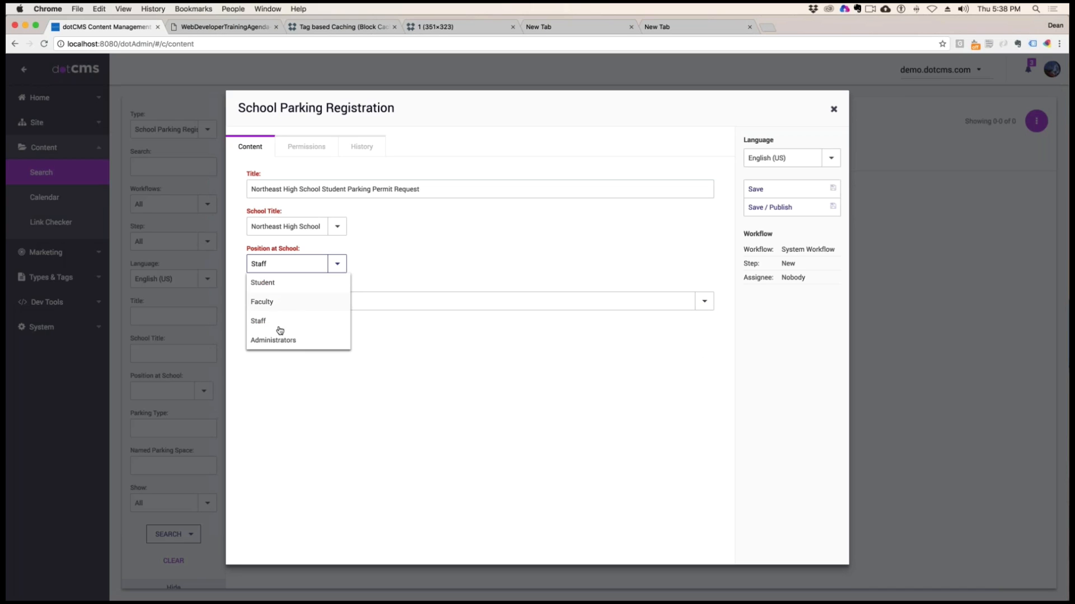
left_click(278, 342)
left_click(704, 301)
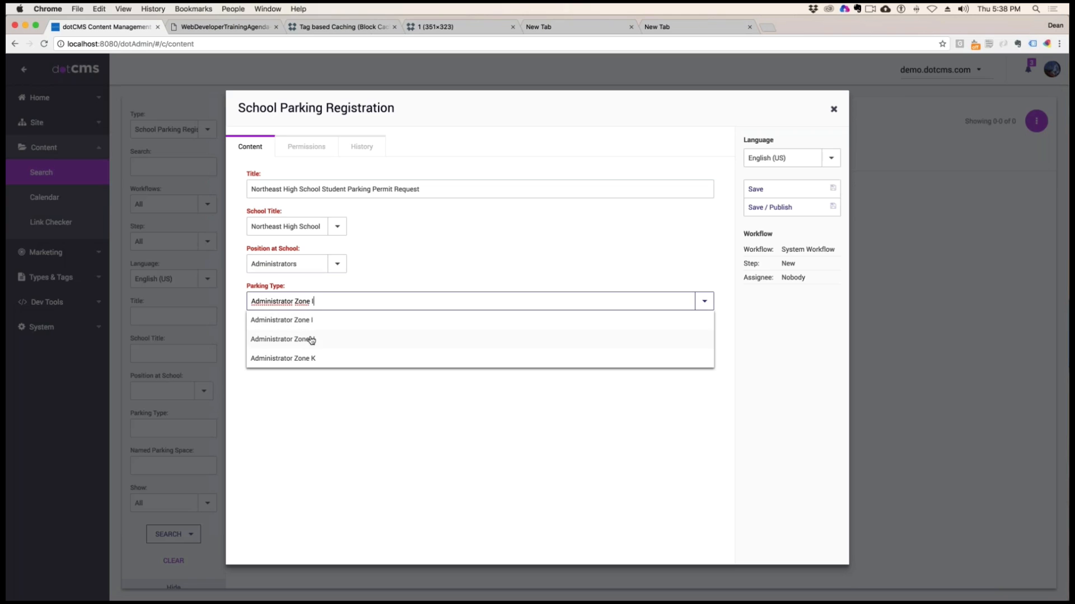
left_click(417, 278)
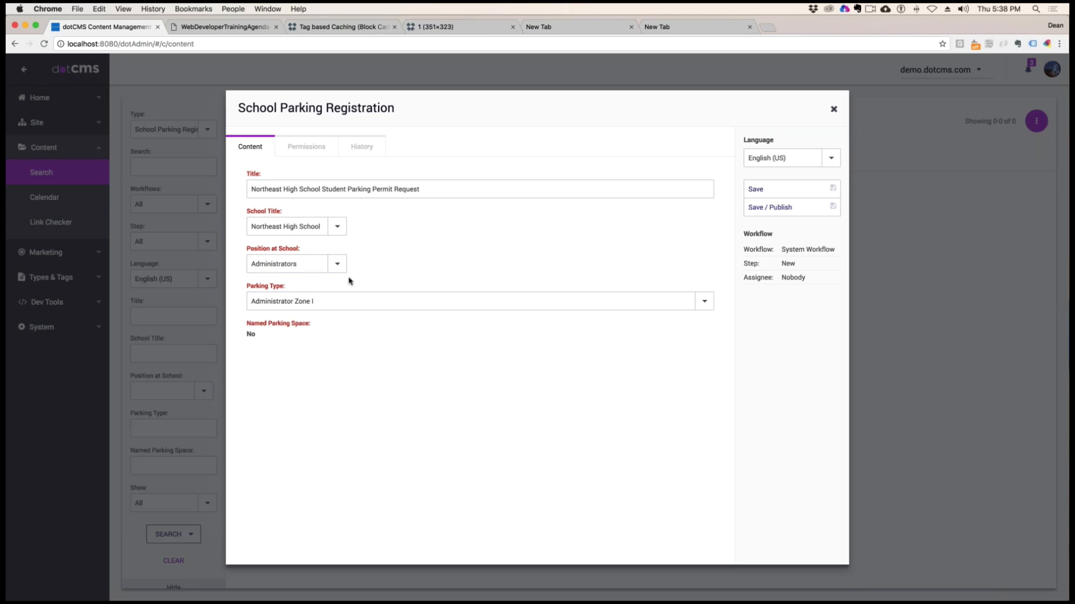
Point out the position at school and named parking space fields and discard the unsaved parking registration
triple_click(289, 288)
left_click_drag(304, 250, 241, 252)
left_click_drag(311, 323, 230, 322)
left_click(274, 339)
left_click_drag(246, 334, 271, 335)
left_click(326, 341)
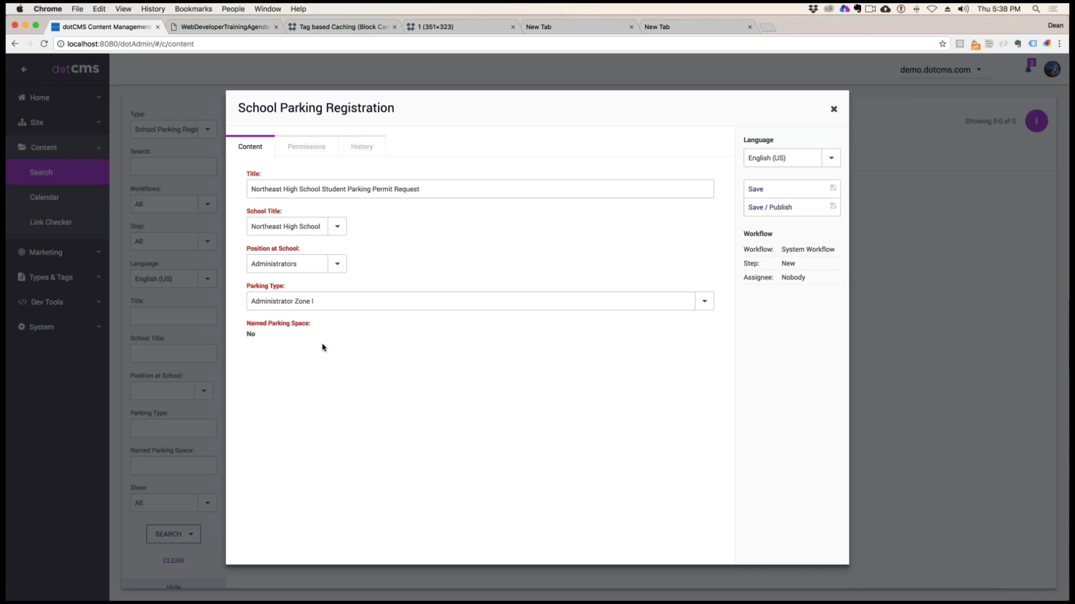
left_click(833, 110)
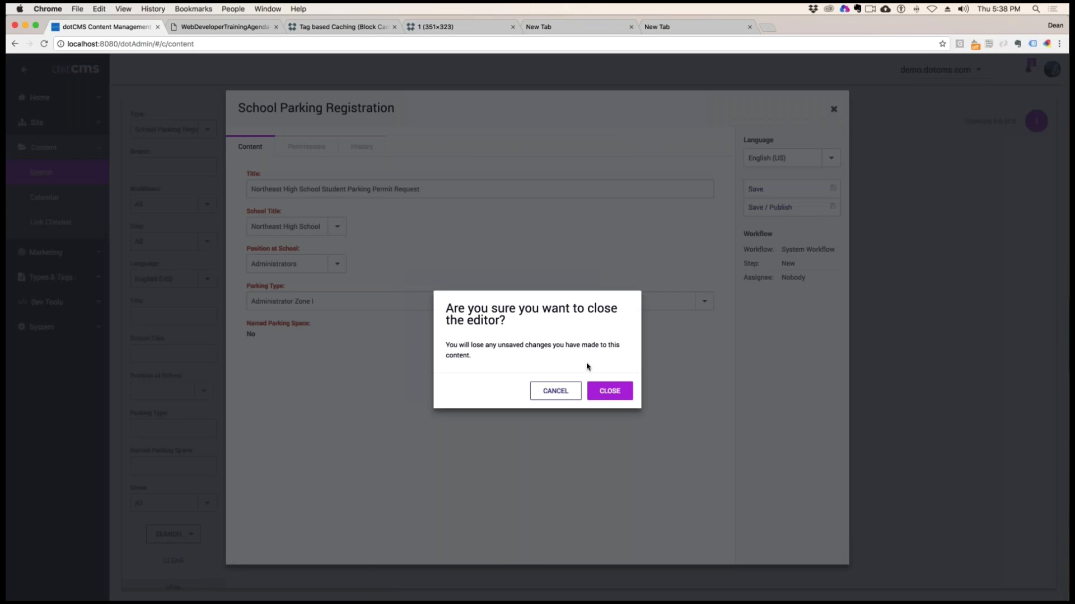
left_click(609, 391)
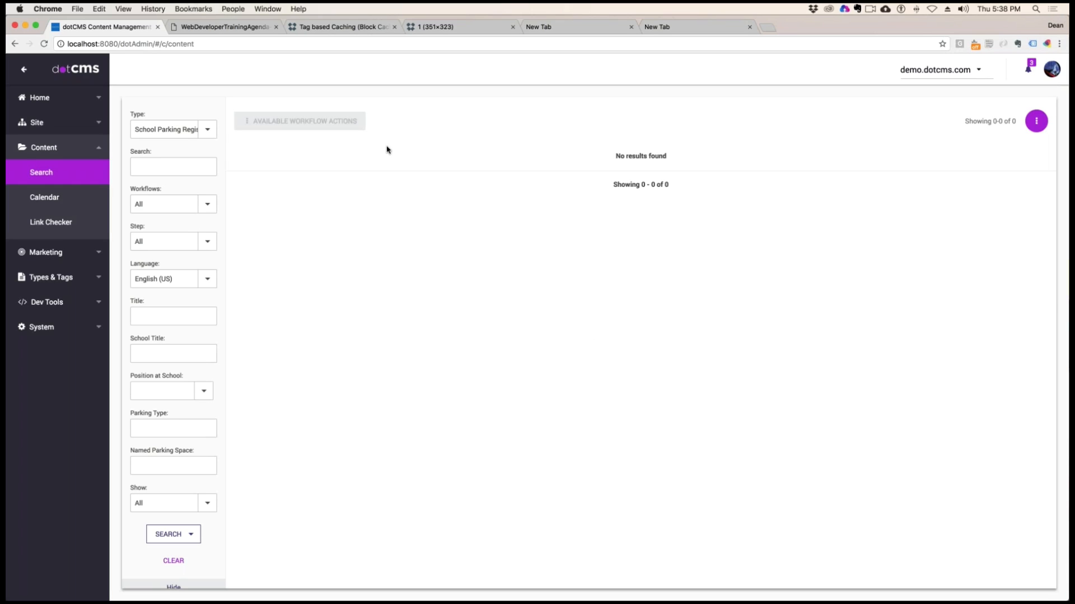
Add a new School Parking Registration titled "Northeast Student"
left_click(1036, 121)
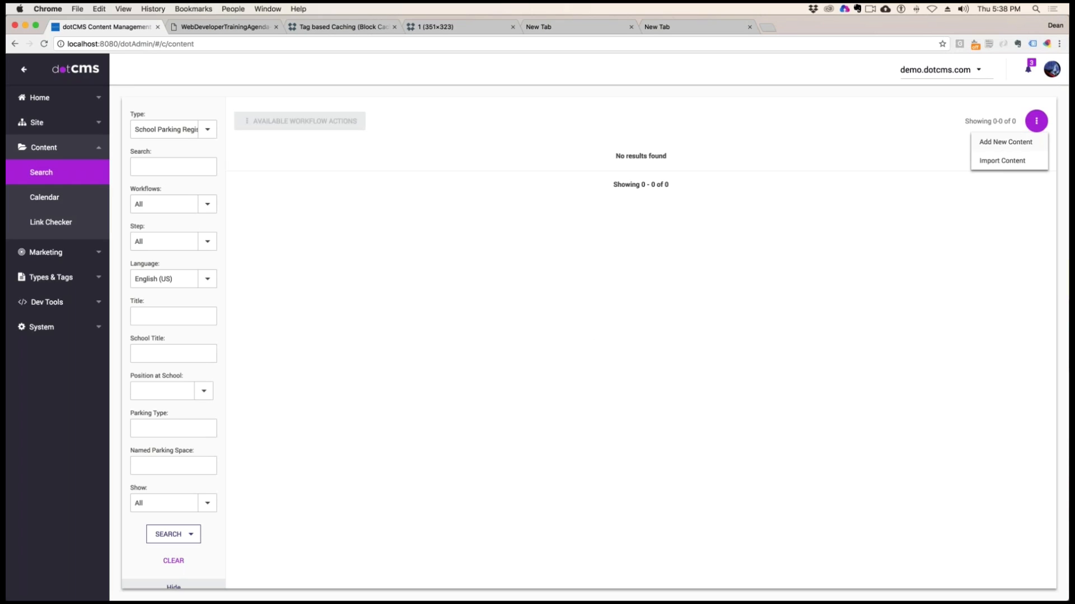
left_click(1014, 142)
left_click(297, 190)
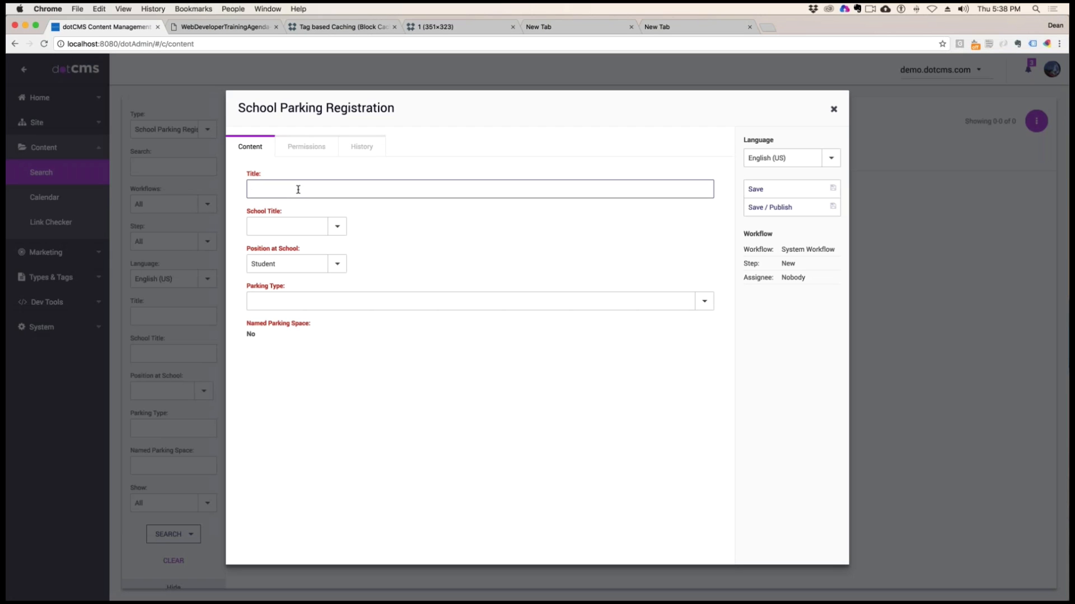
type("Northeast Student")
Set the school title to Northeast High School, position to Student and parking type to Student Zone B, and publish the registration
left_click(337, 226)
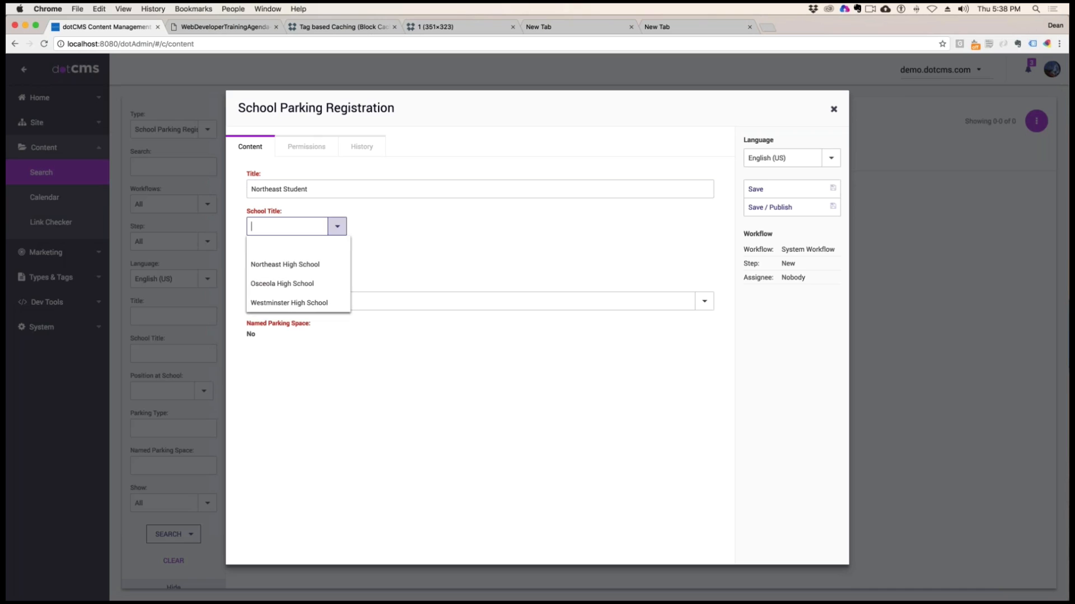
left_click(288, 267)
left_click(337, 267)
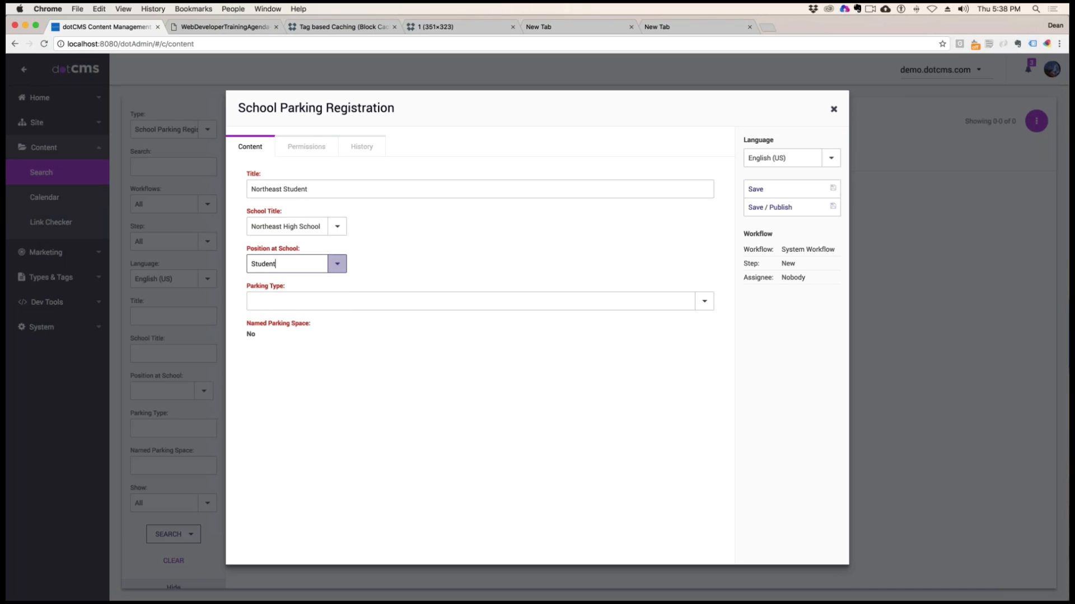
left_click(269, 283)
left_click(371, 305)
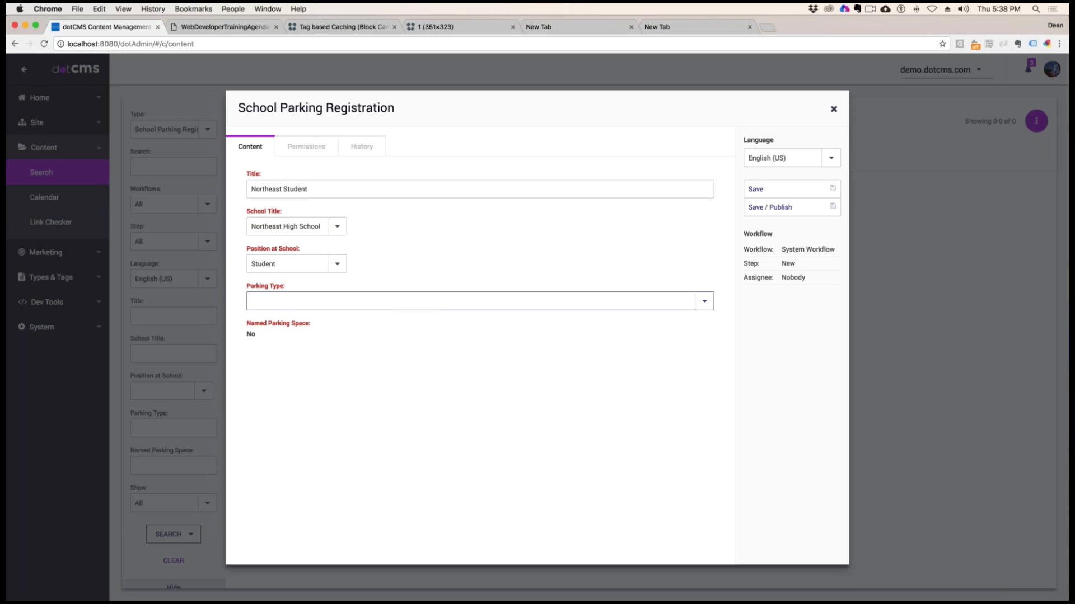
left_click(705, 301)
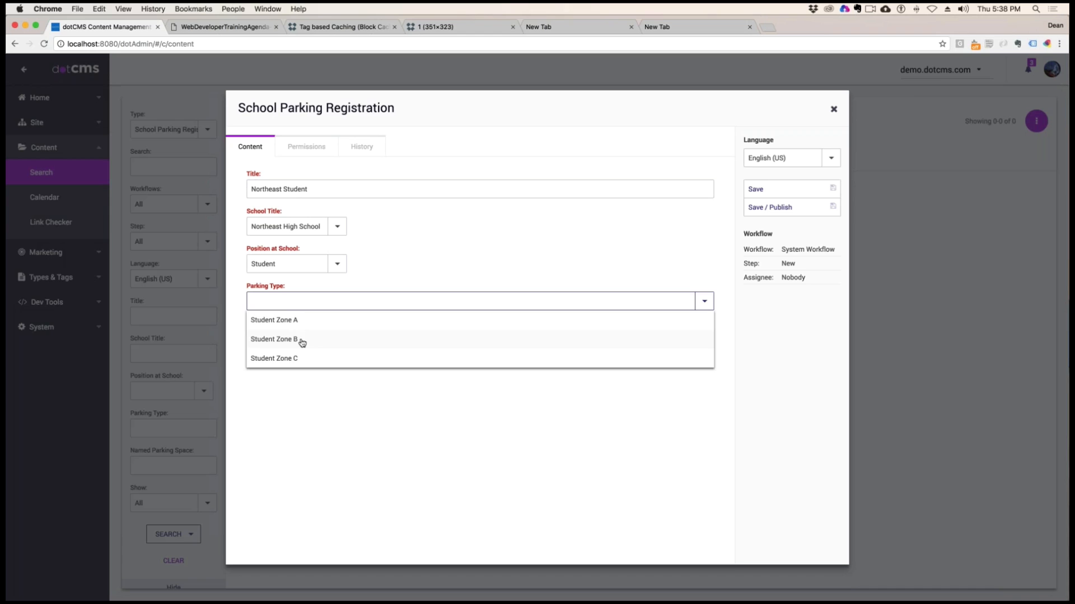
left_click(302, 342)
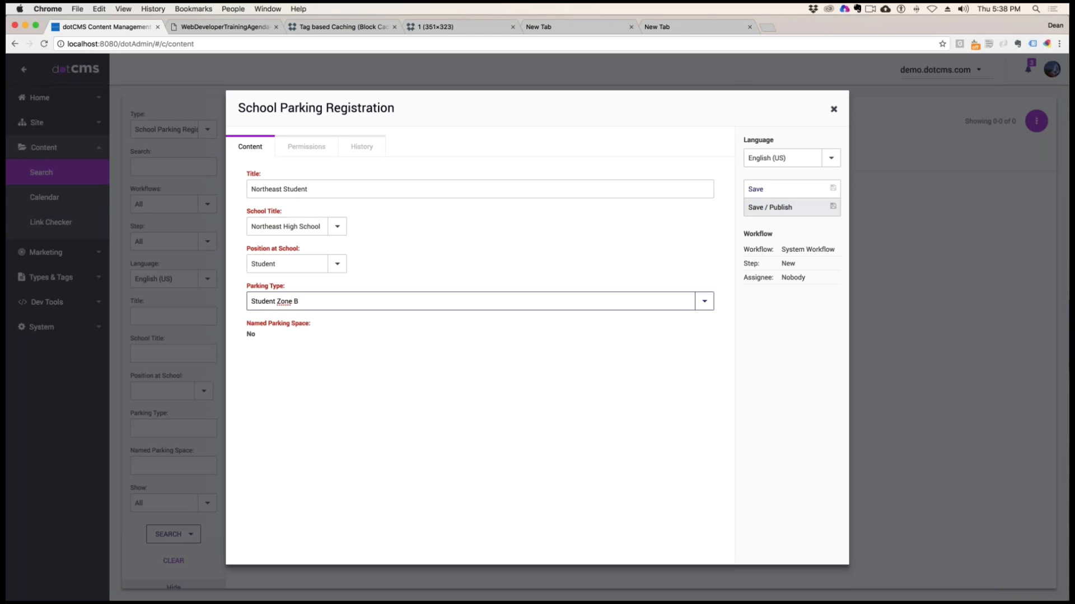
left_click_drag(791, 207, 774, 207)
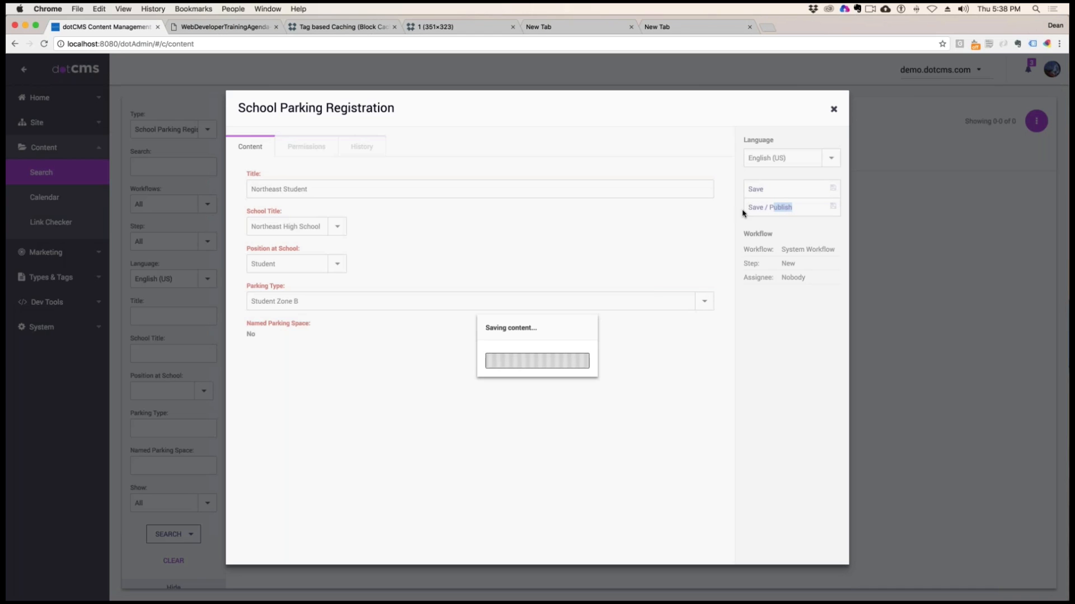
left_click(834, 109)
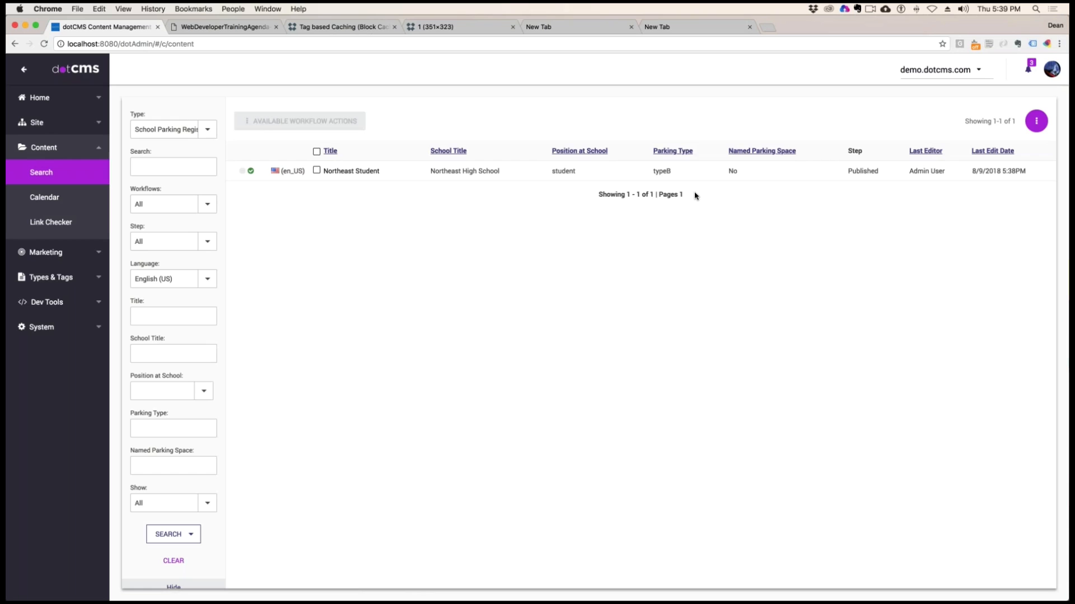
Examine the listing columns for the Northeast Student registration and reopen it to check its stored field values
left_click_drag(695, 143, 624, 301)
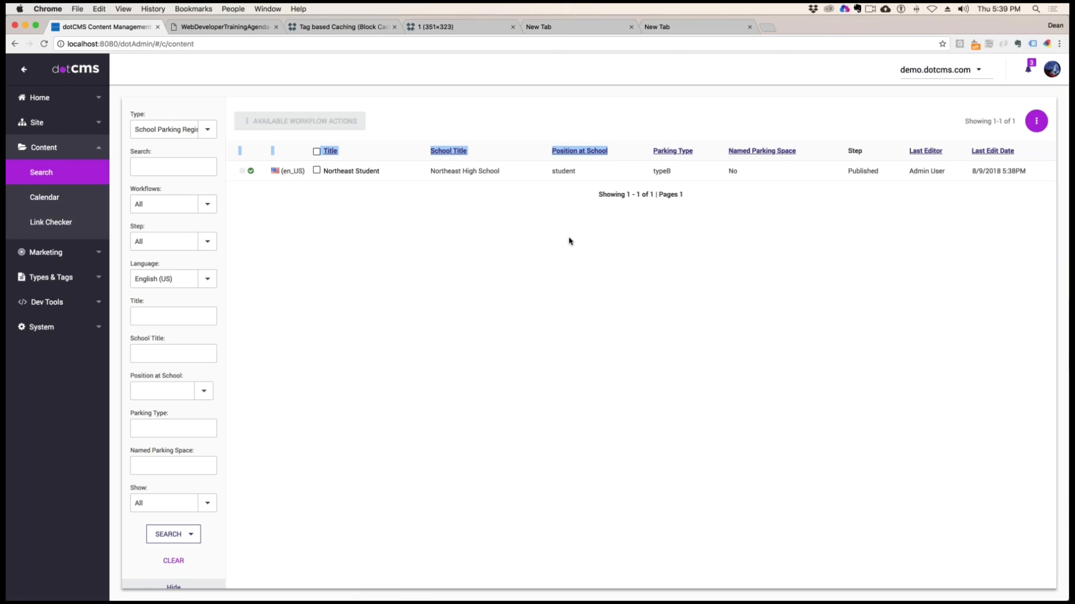
left_click(351, 171)
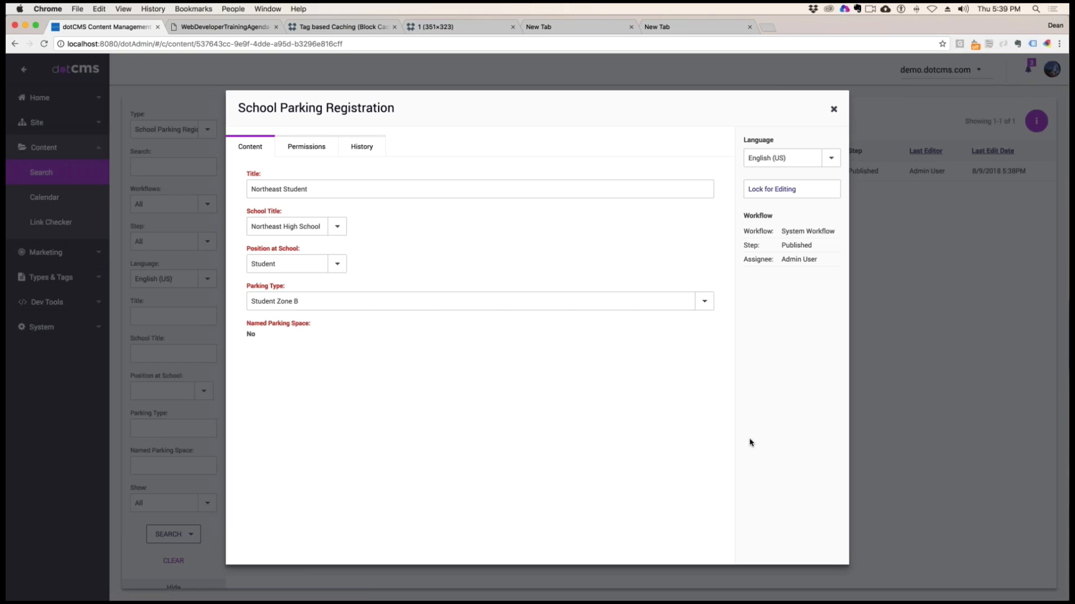
left_click(834, 109)
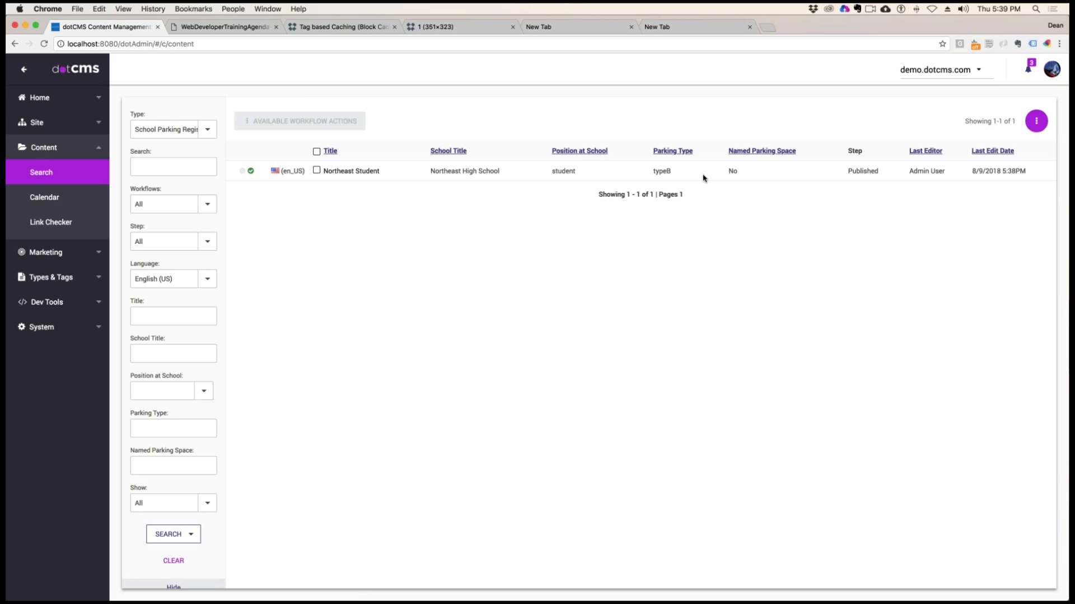
Open the School Parking Registration content type and examine the code value of its School Title custom field
left_click(58, 280)
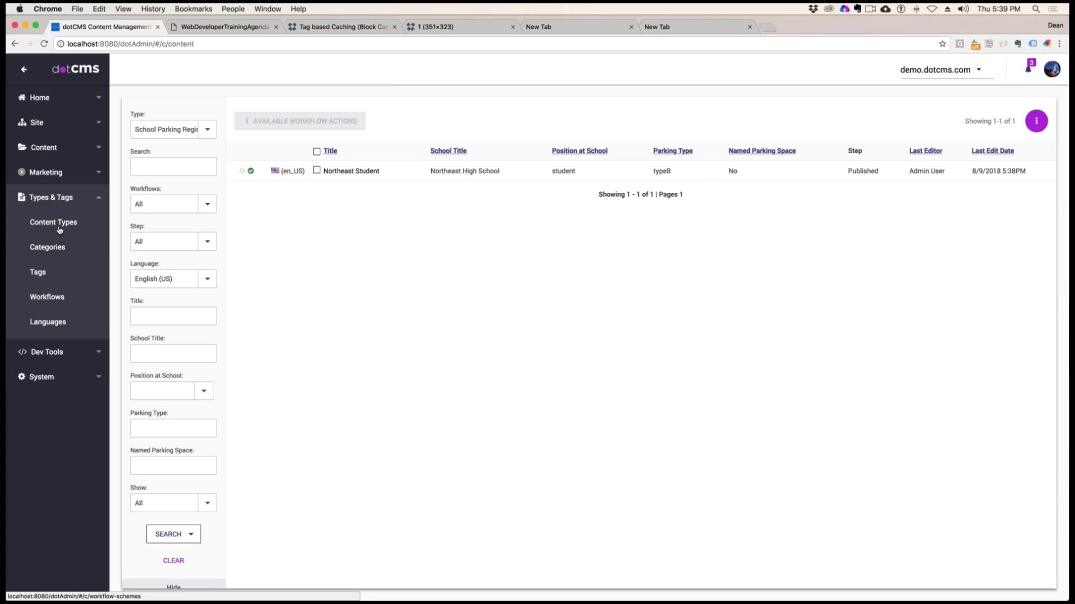
left_click(60, 224)
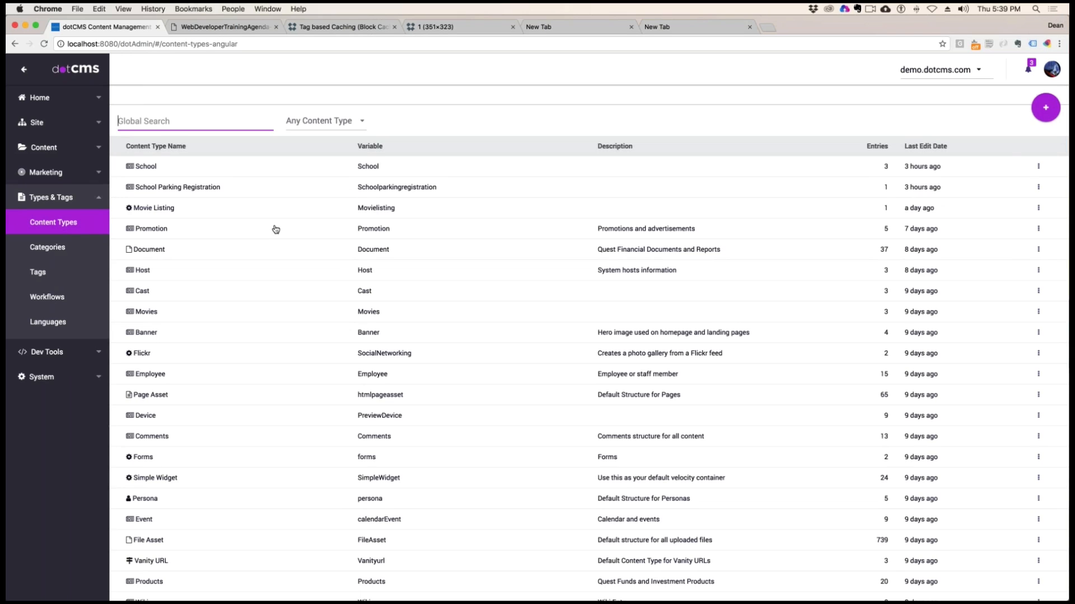
left_click(187, 189)
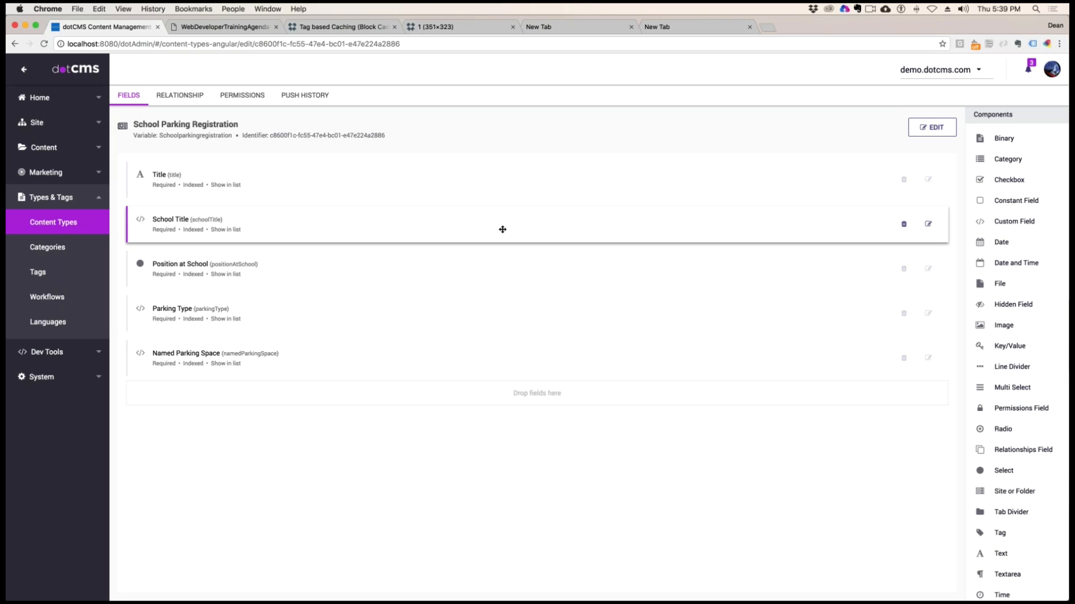
left_click(928, 224)
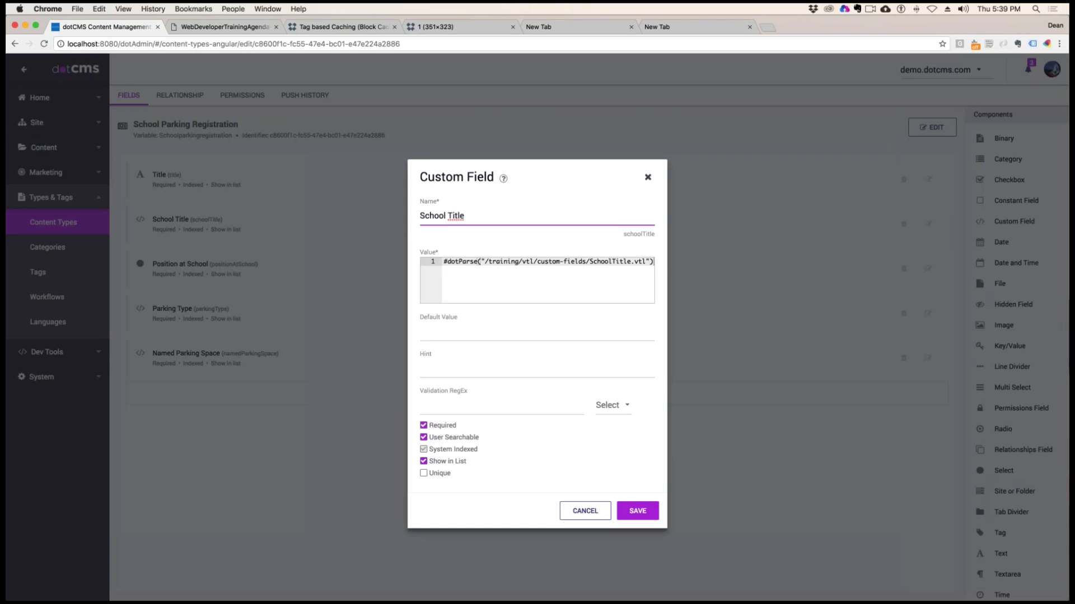
left_click_drag(457, 261, 652, 262)
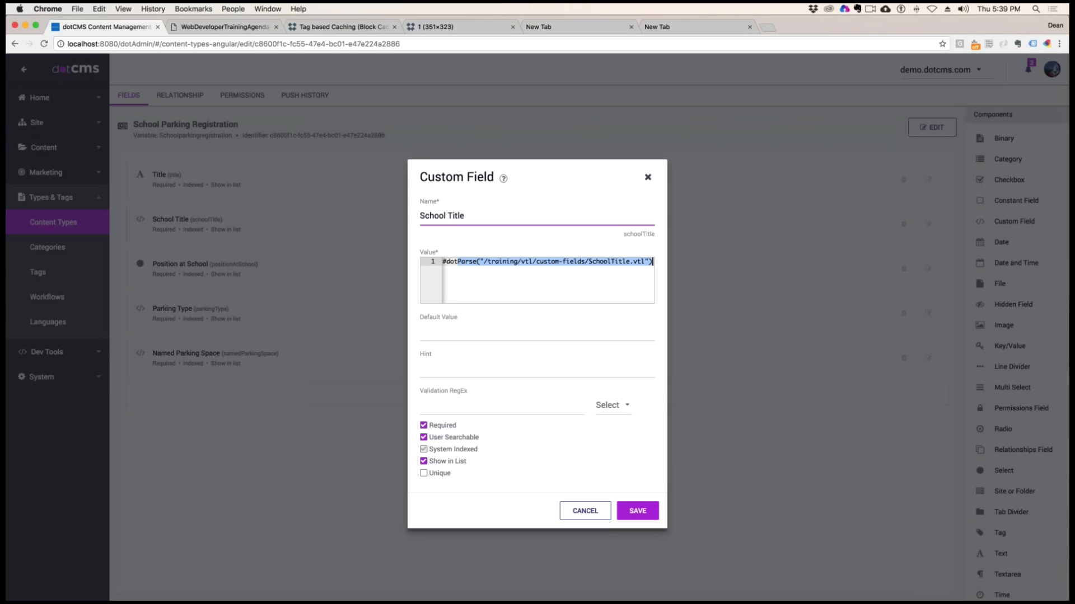
left_click(584, 511)
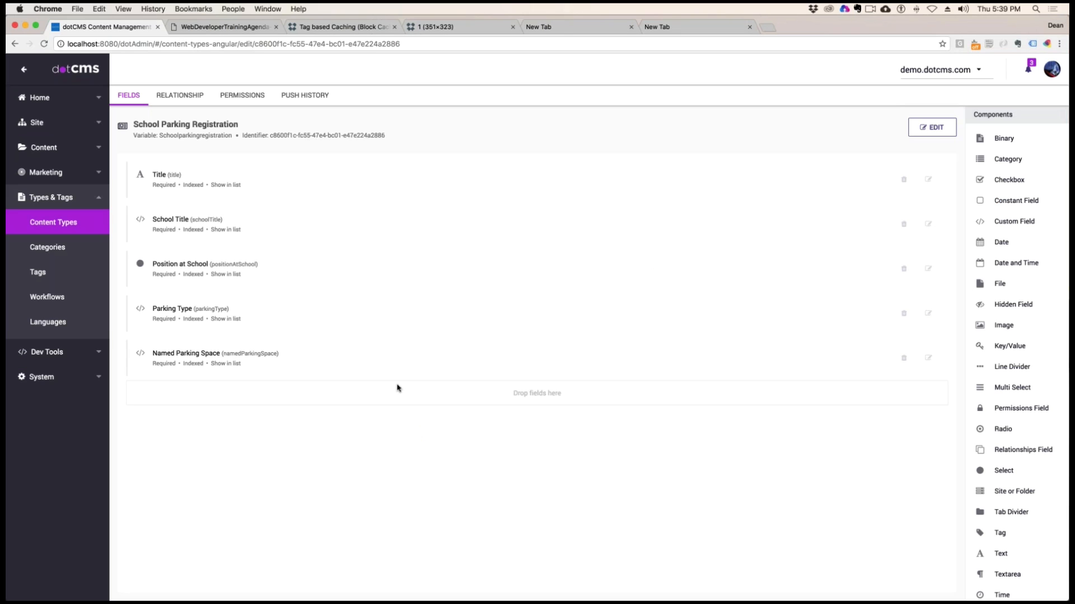
Examine the option values of the Position at School field and the VTL file path of the Parking Type field
left_click(928, 269)
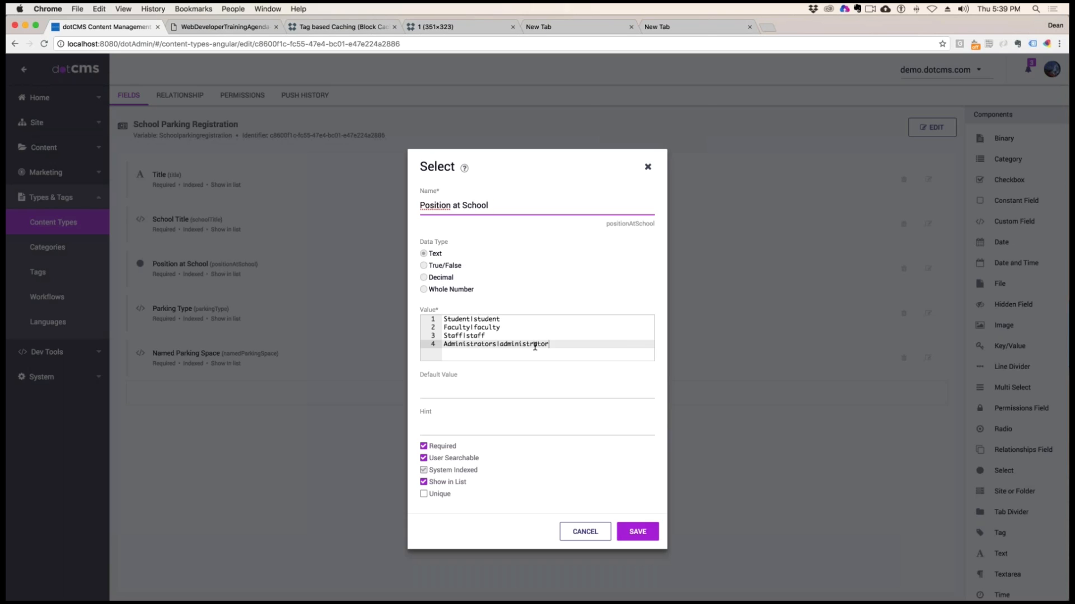
left_click(585, 532)
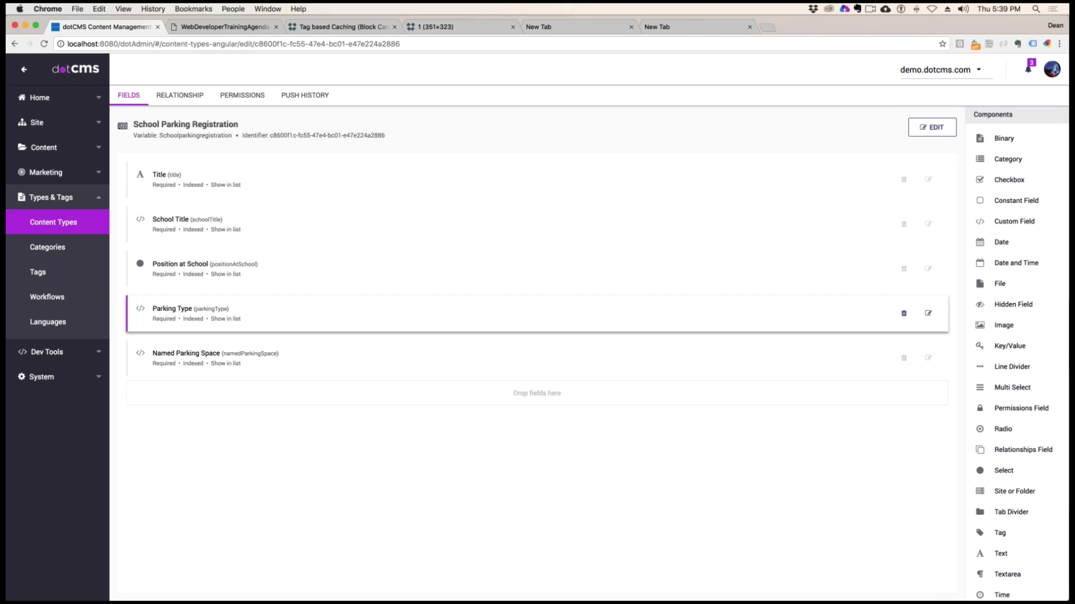
left_click(928, 313)
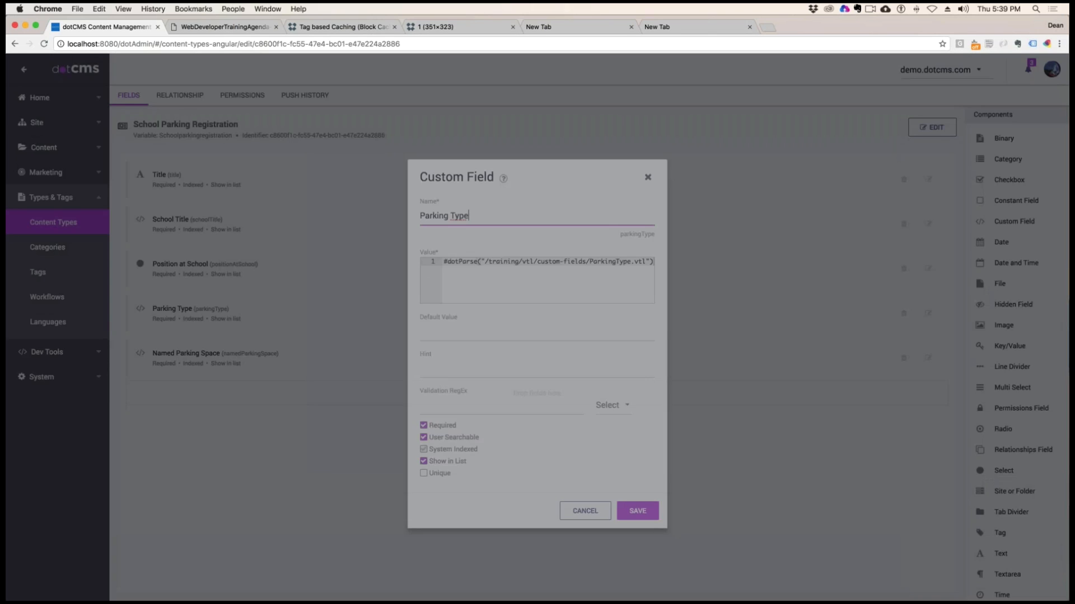
left_click_drag(593, 262, 660, 267)
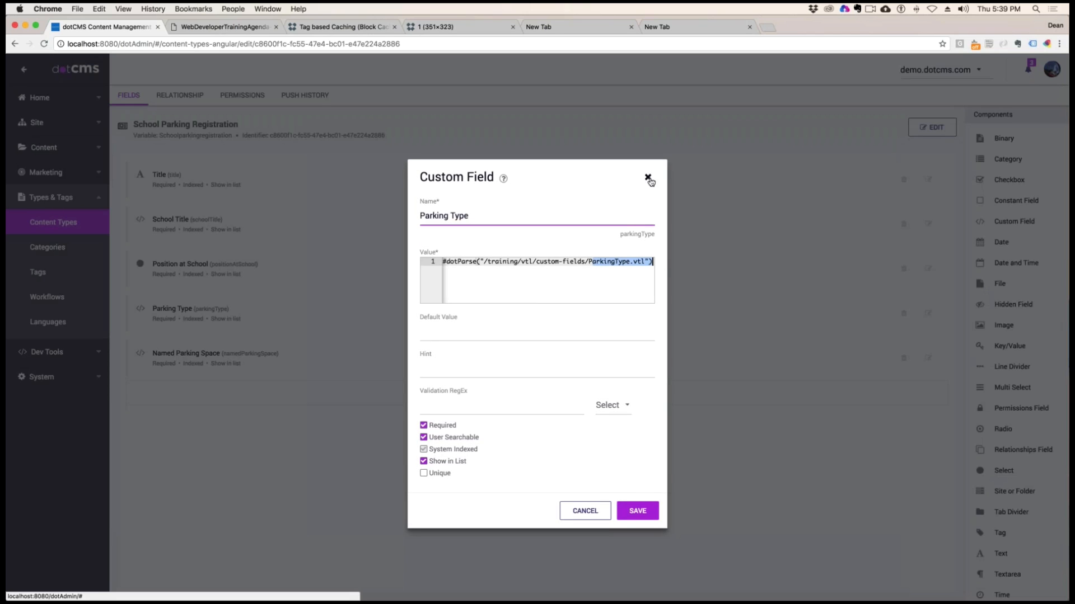
left_click(648, 177)
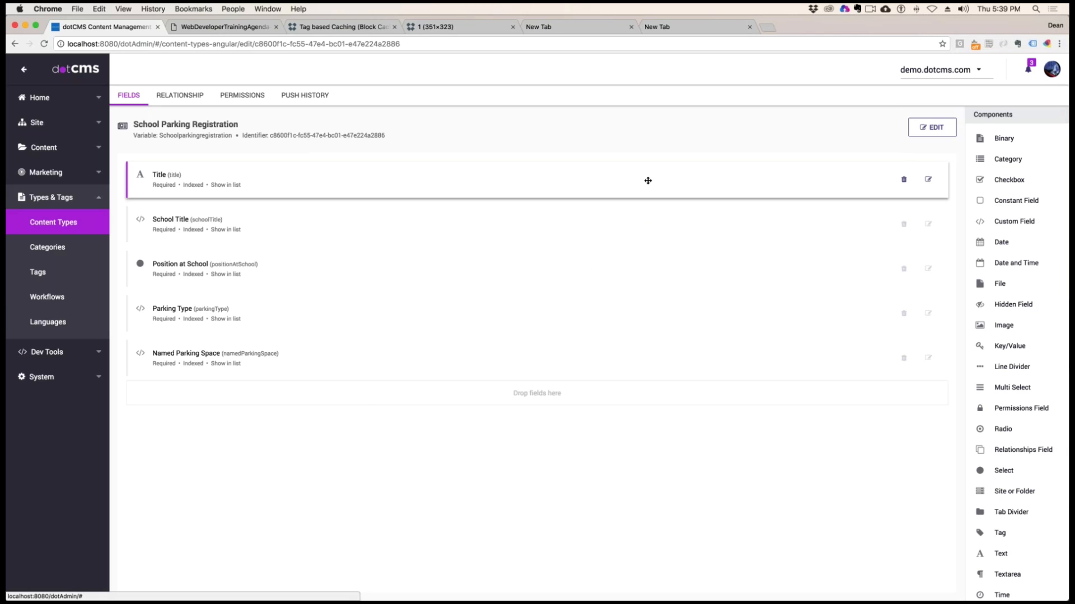
Examine the VTL file path that the Named Parking Space custom field parses
left_click(928, 358)
scroll(542, 268, "right", 2)
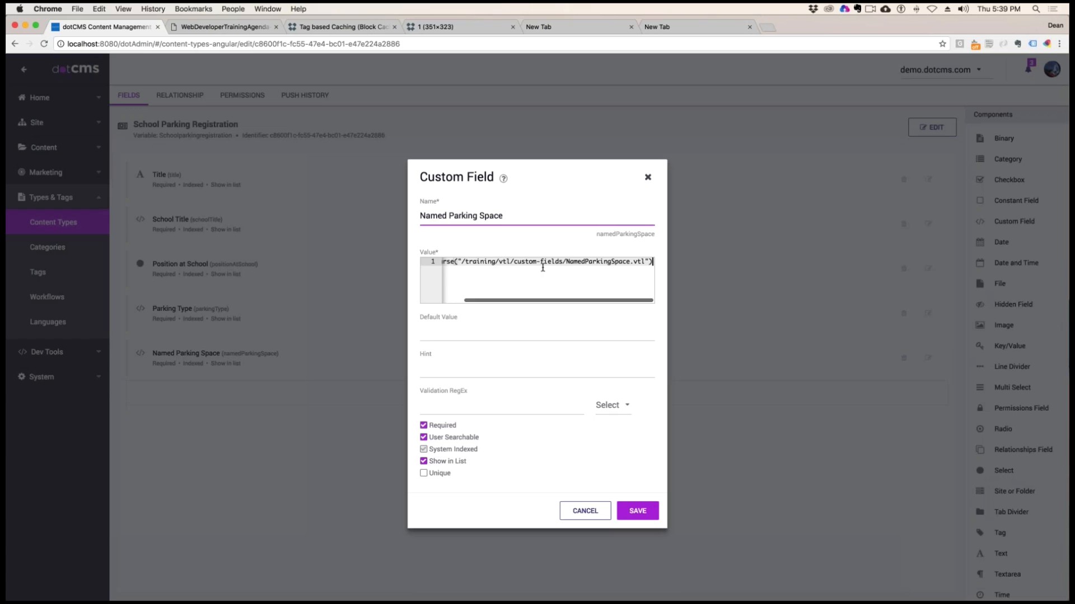
left_click_drag(551, 266, 635, 264)
left_click_drag(636, 263, 644, 262)
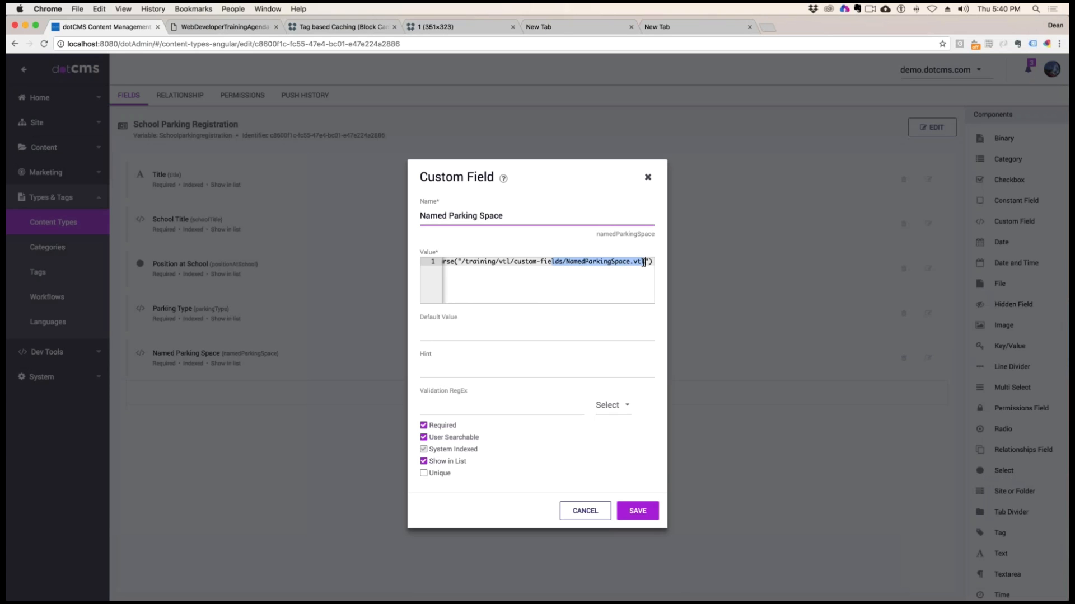
left_click(648, 177)
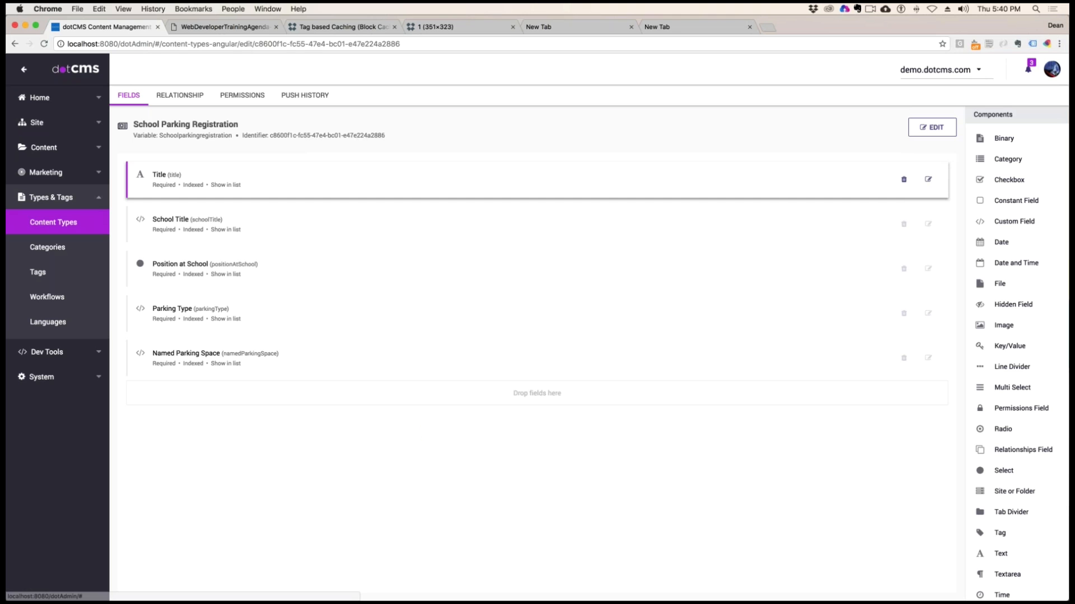
Open SchoolTitle.vtl for editing from the training/vtl/custom-fields folder in the site browser and enlarge the page to 125% to read its code
left_click(36, 123)
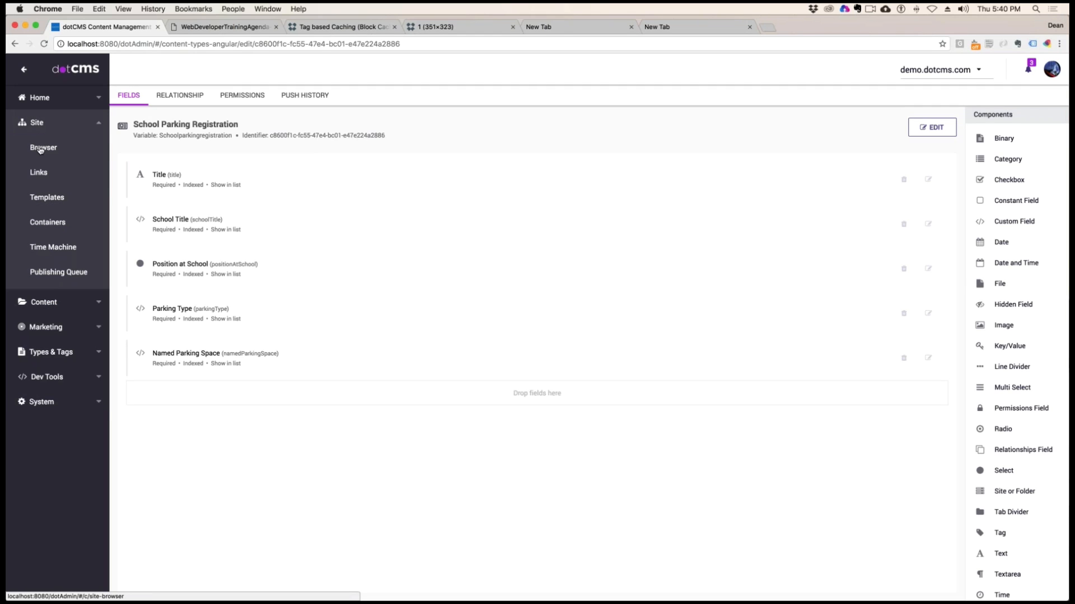
left_click(42, 147)
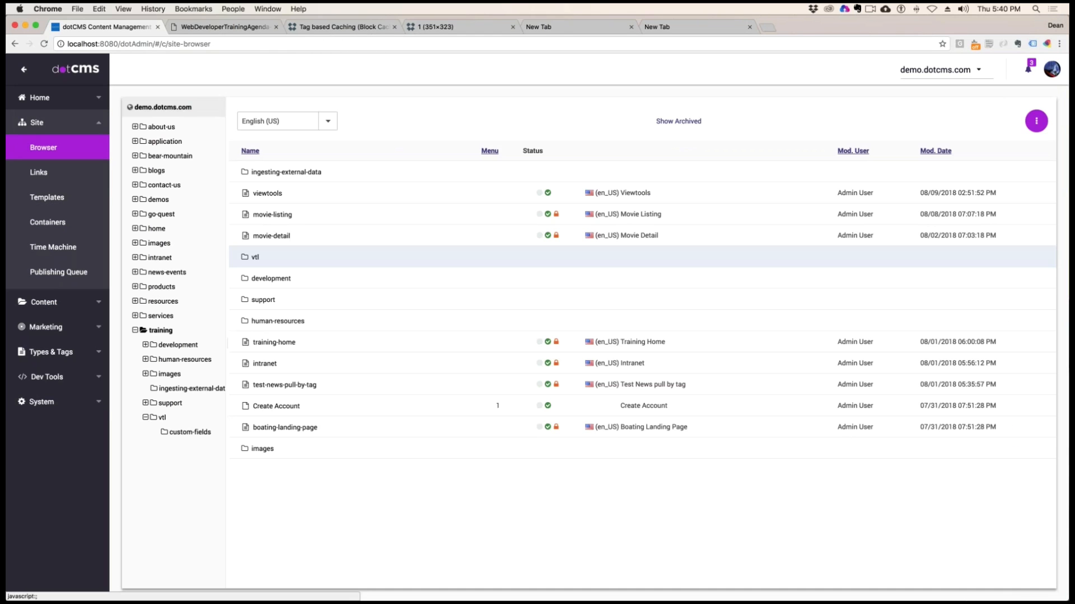
left_click(190, 433)
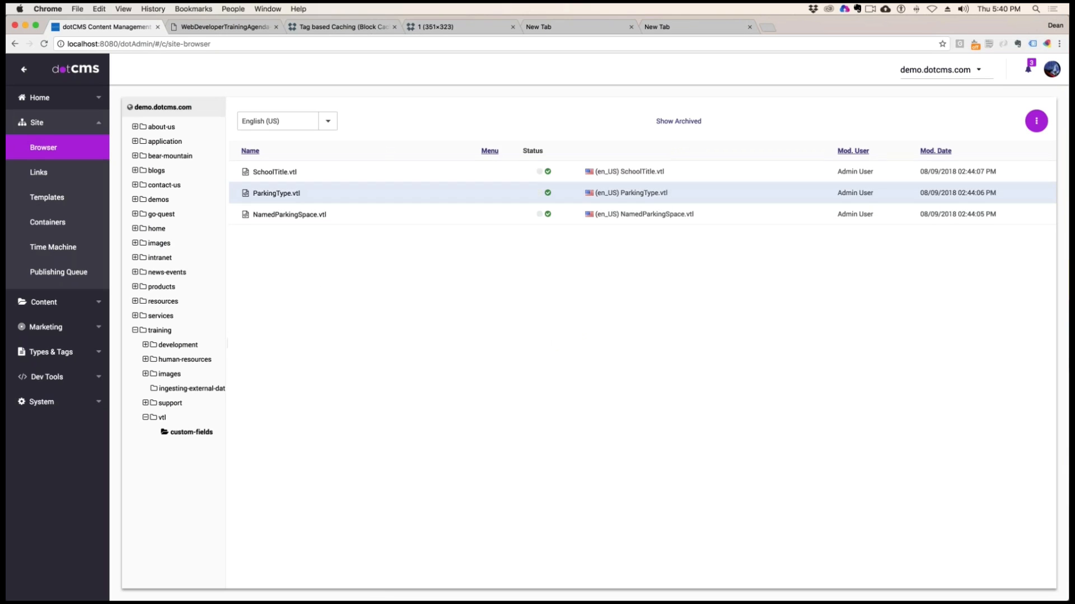
double_click(281, 172)
right_click(275, 172)
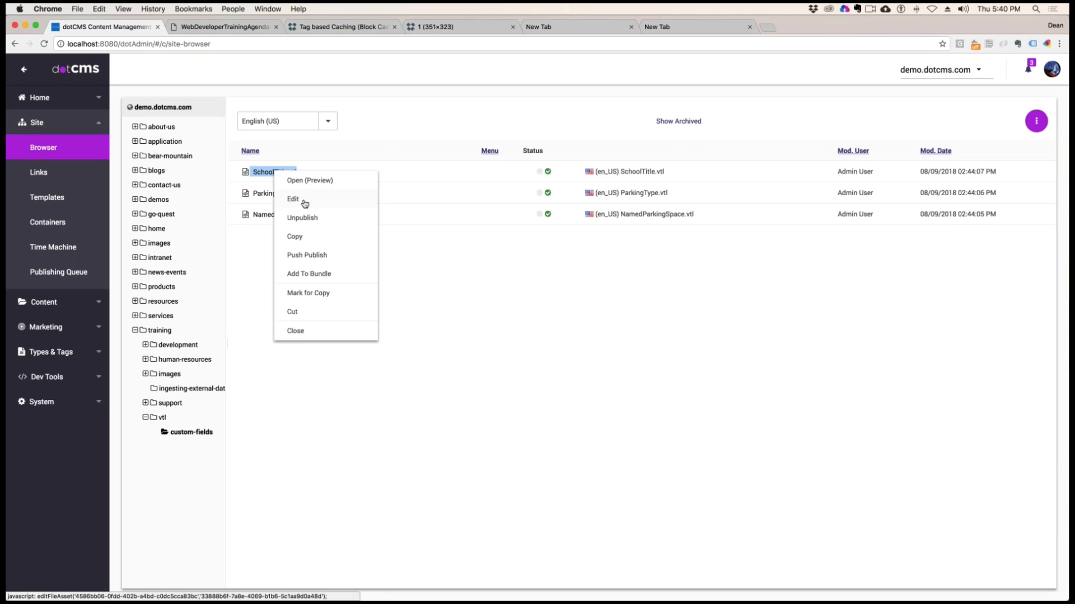
left_click(295, 200)
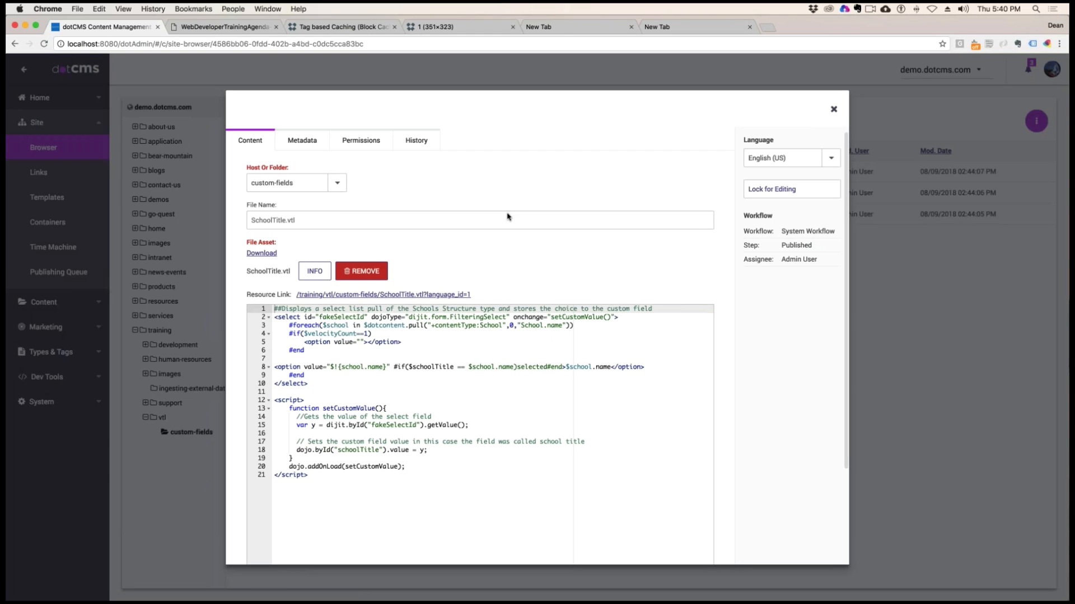
scroll(394, 345, "down", 3)
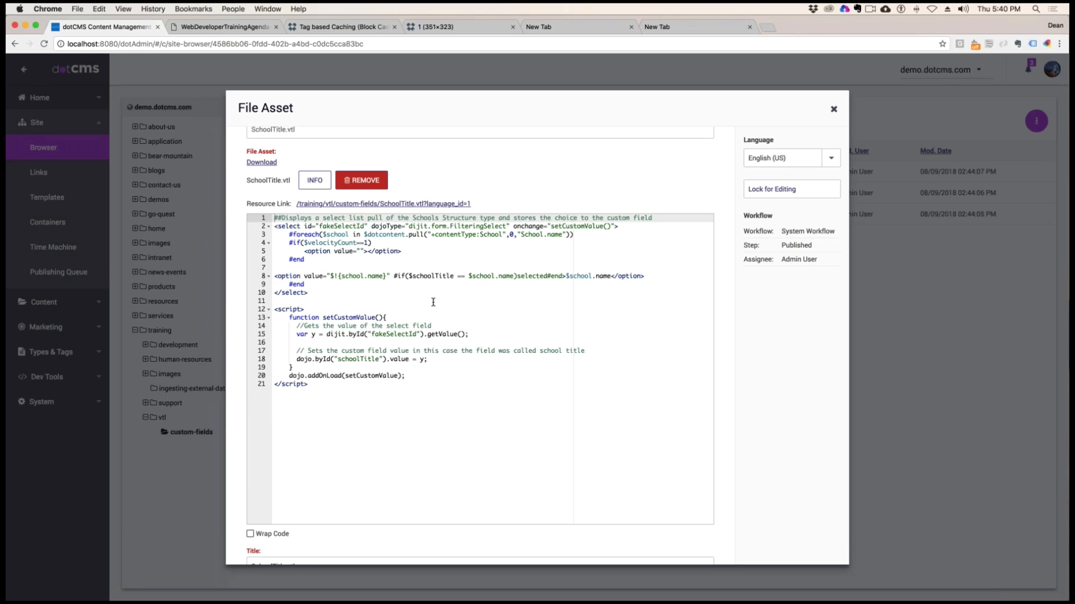
key("super+equal")
key("super+equal")
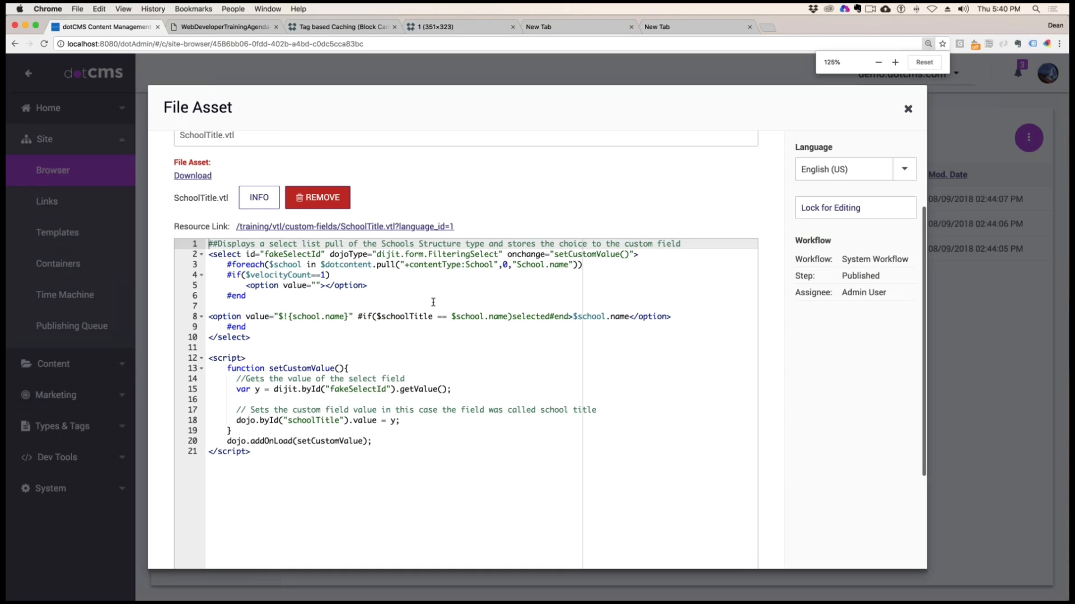
Examine the fakeSelectId select element and the #foreach block with its empty first option in SchoolTitle.vtl
scroll(420, 304, "down", 1)
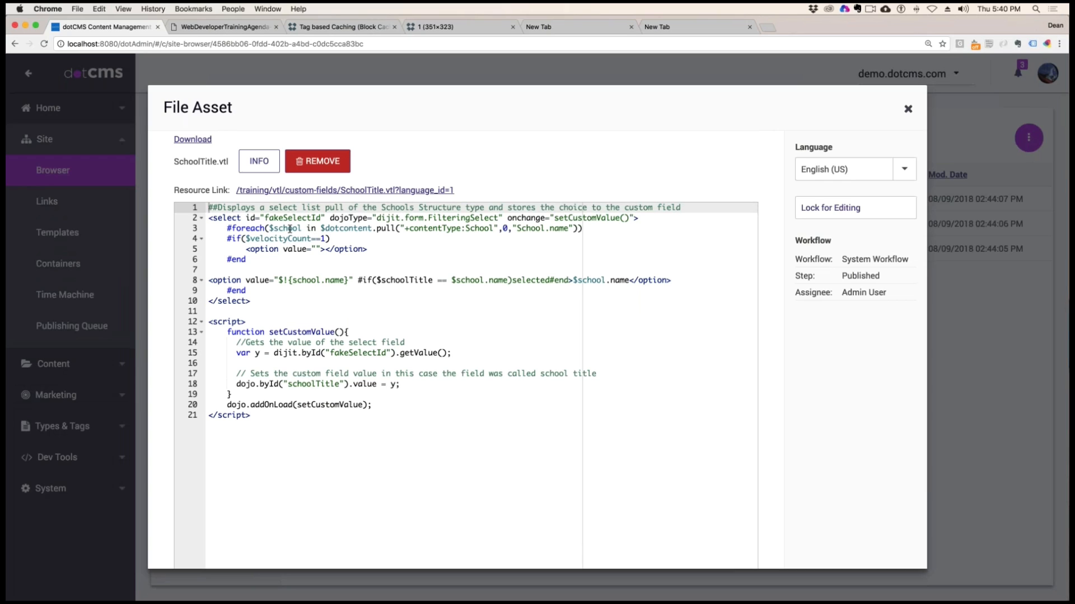
left_click_drag(224, 217, 589, 221)
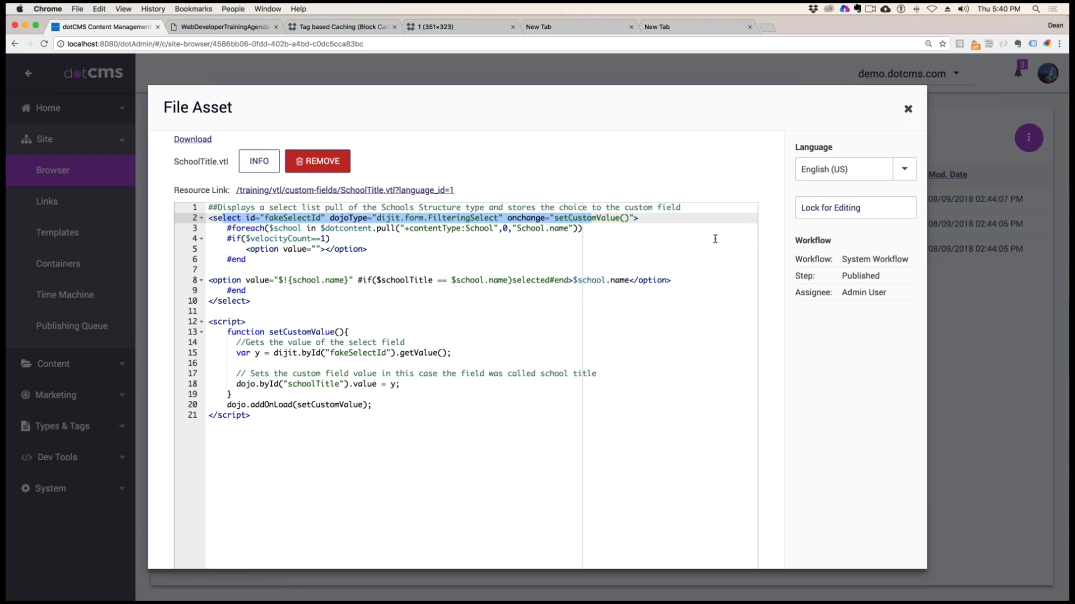
left_click(257, 239)
left_click_drag(224, 228, 246, 259)
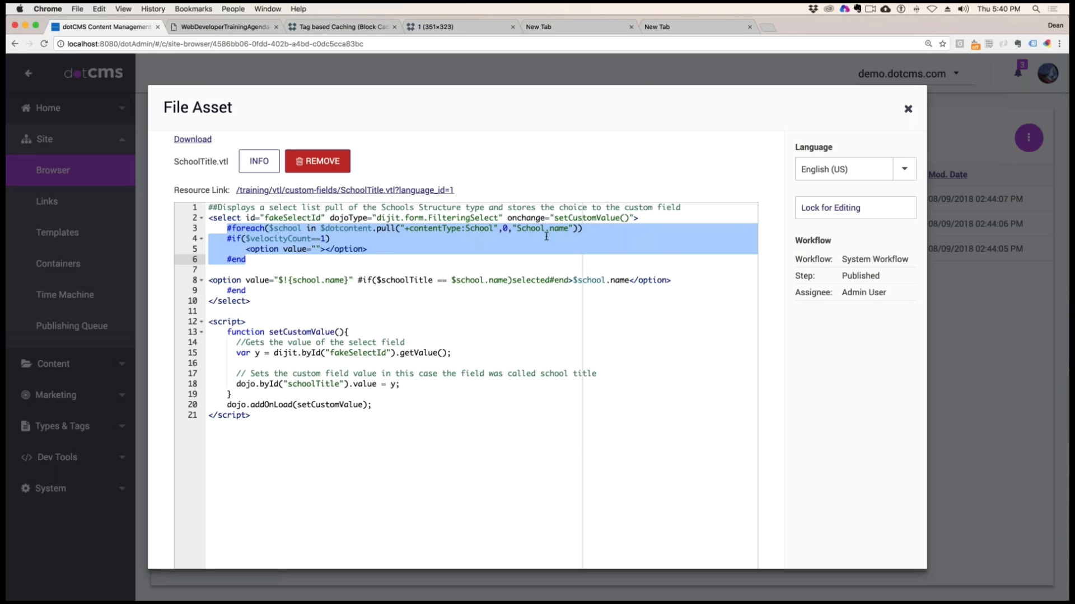
left_click(330, 241)
left_click_drag(227, 219, 593, 229)
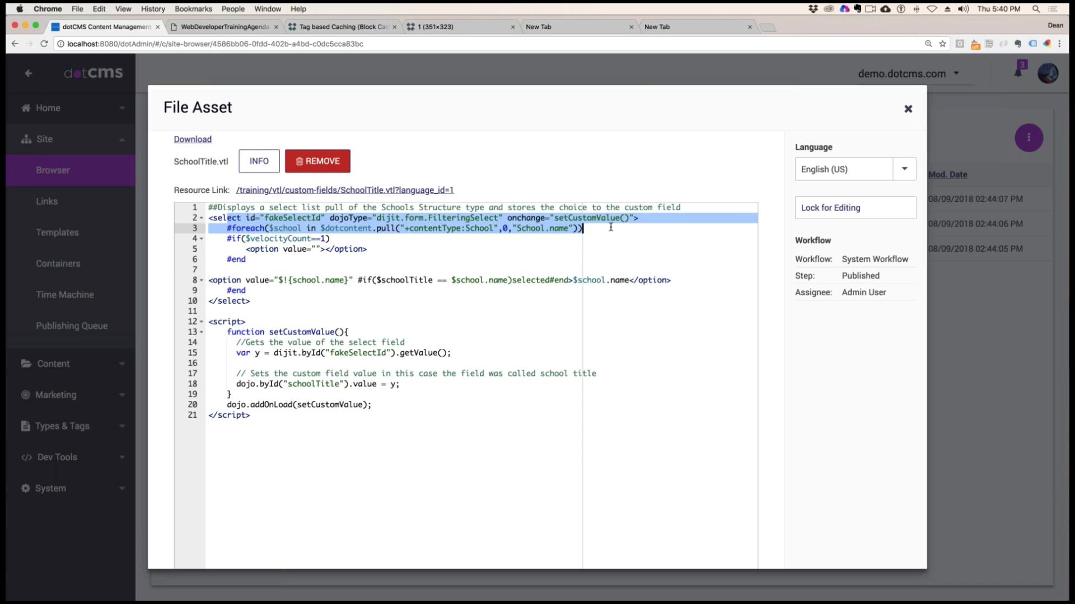
left_click(247, 259)
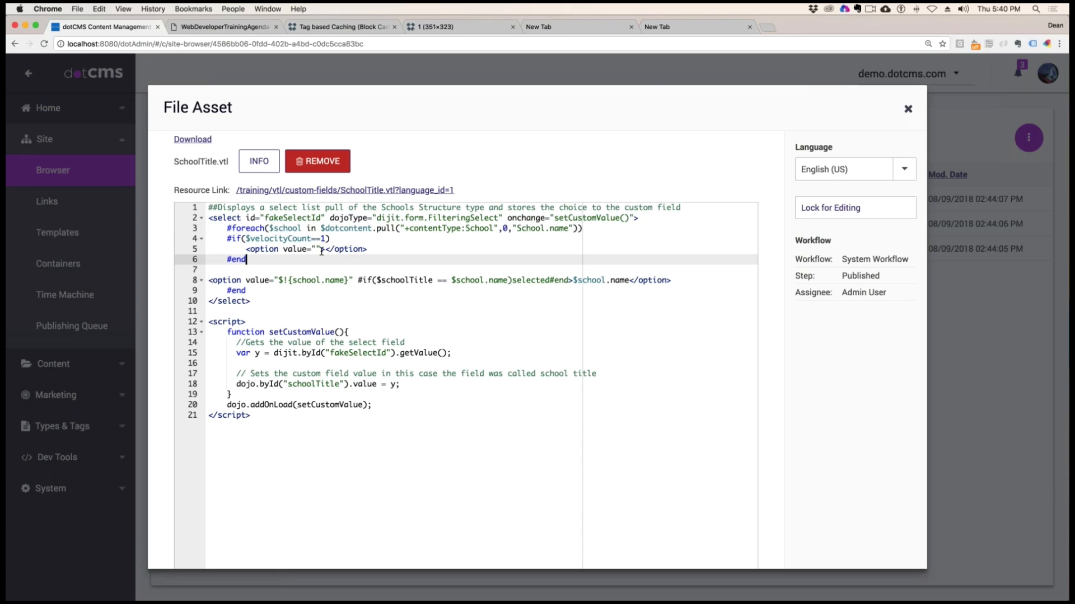
Examine the arguments of the $dotcontent.pull call in the #foreach line, from the School content type query to School.name
left_click(246, 229)
left_click(291, 228)
left_click(344, 229)
left_click_drag(464, 228, 503, 228)
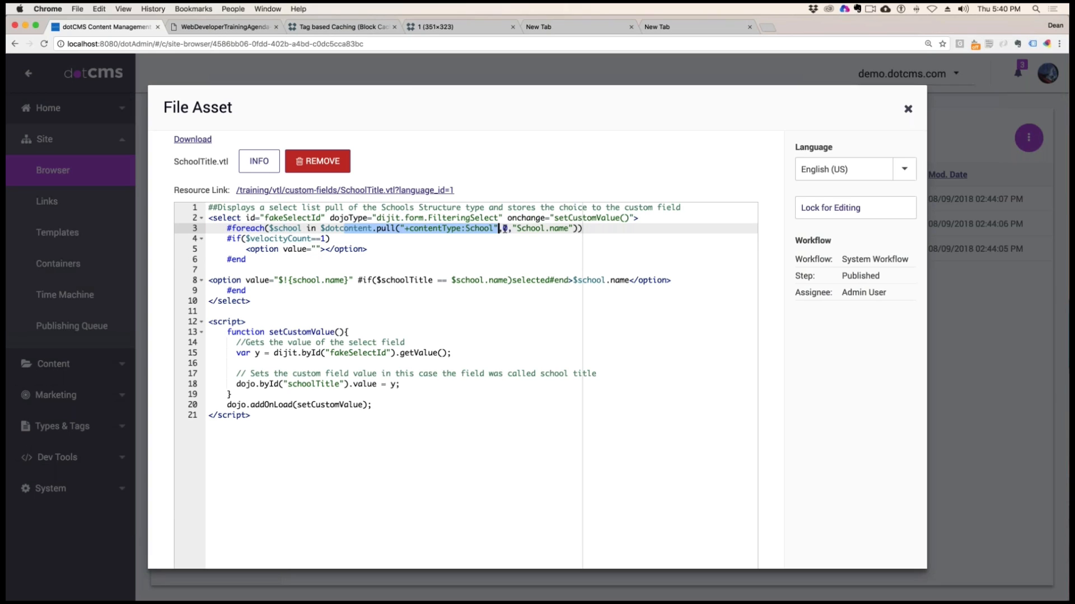
left_click(511, 236)
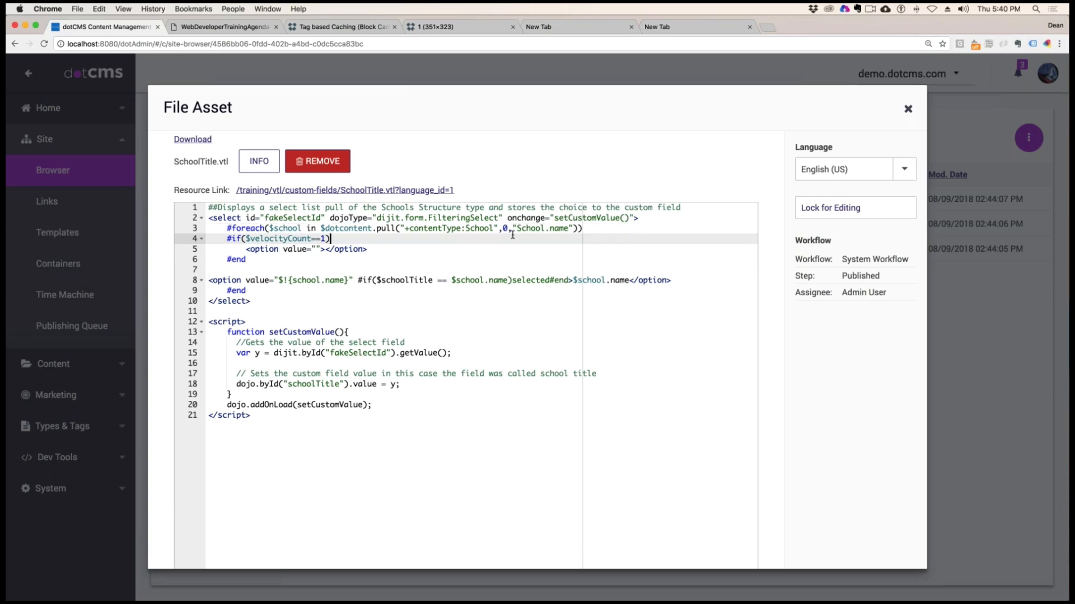
left_click_drag(509, 229, 521, 230)
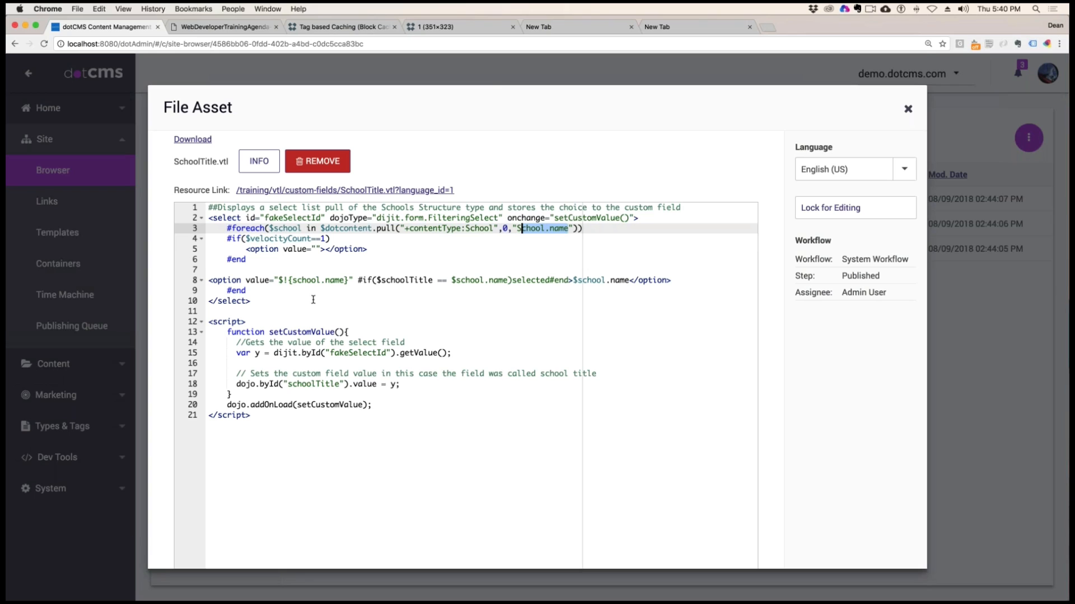
Examine the option line that outputs each school name and its #if condition for the selected attribute
left_click_drag(213, 281, 311, 281)
left_click_drag(417, 281, 705, 282)
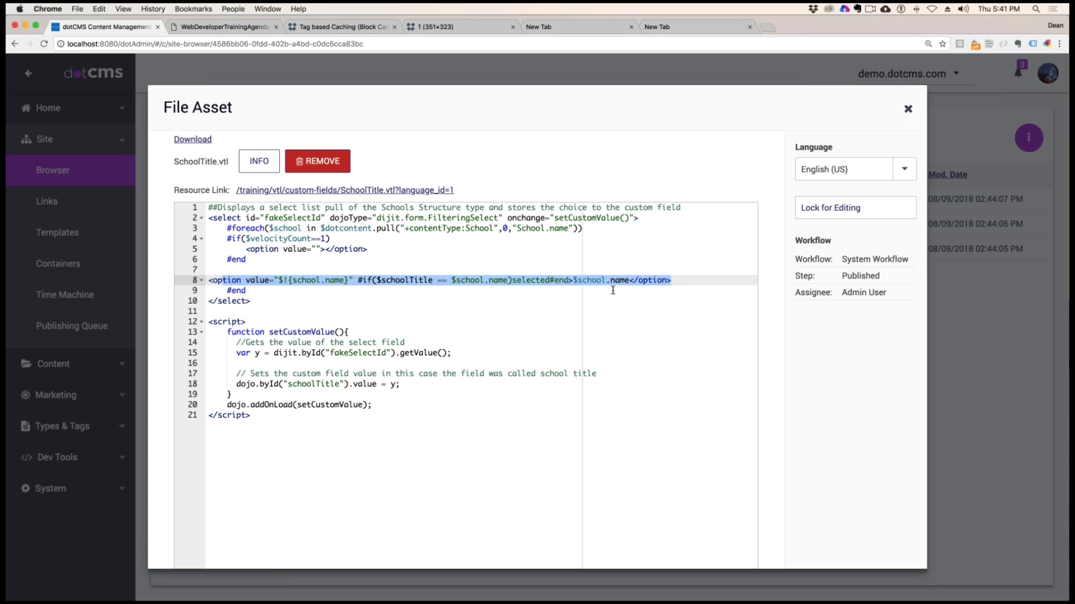
left_click_drag(549, 283, 512, 284)
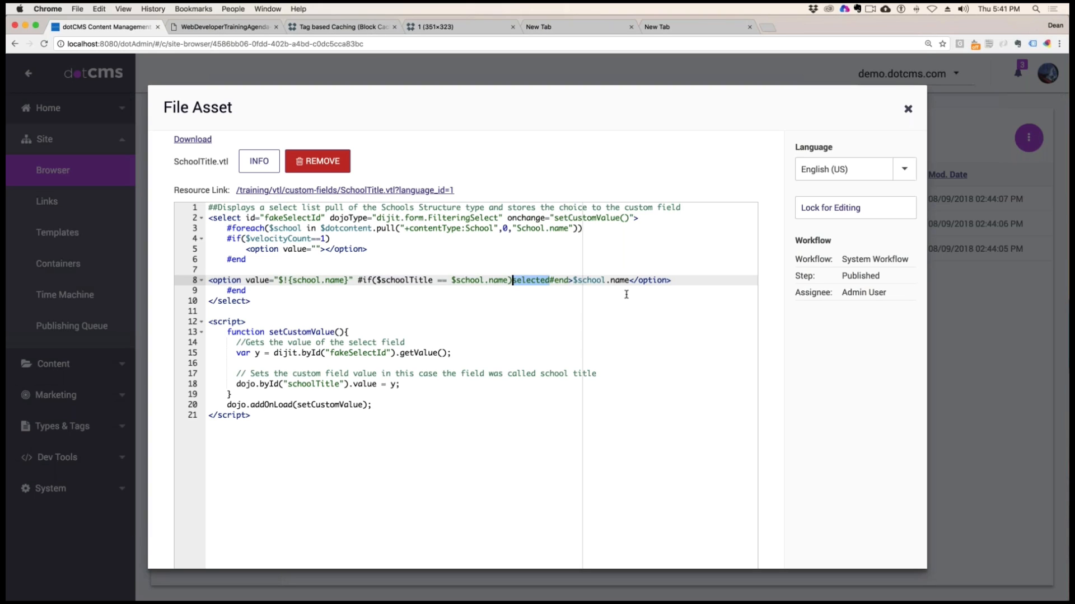
left_click_drag(588, 280, 615, 281)
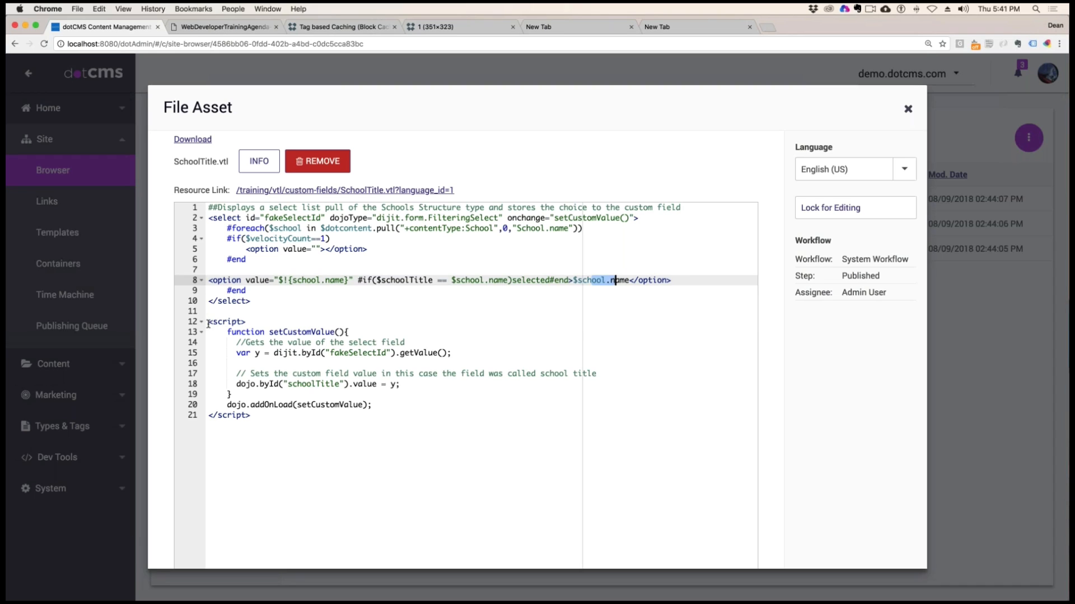
Examine how the setCustomValue function reads the fakeSelectId value and assigns it to the schoolTitle field
left_click_drag(208, 322, 290, 422)
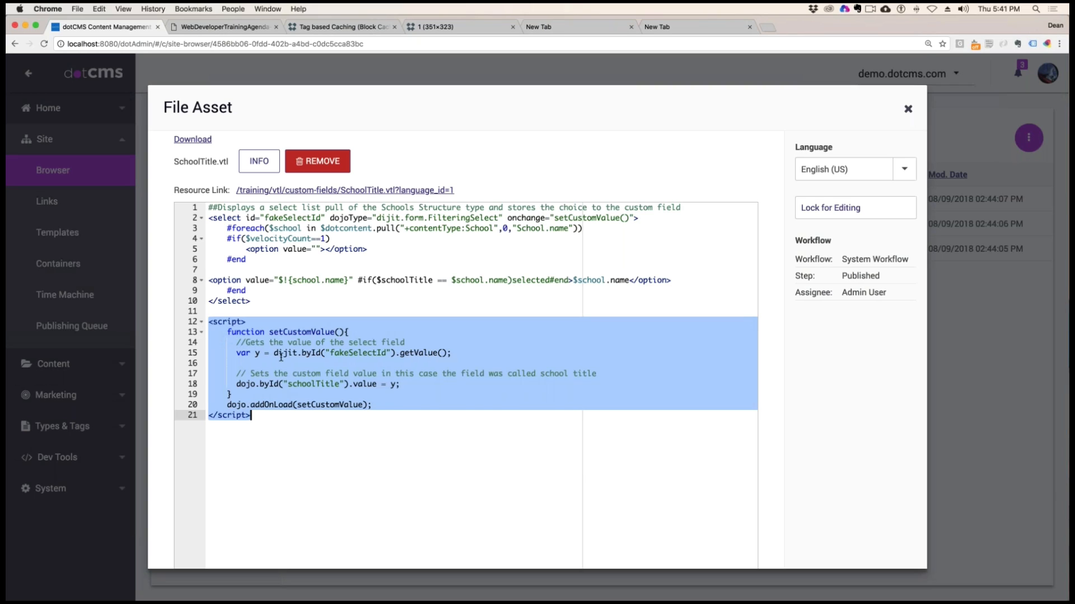
left_click_drag(282, 356, 339, 354)
left_click(390, 353)
left_click(362, 353, "shift")
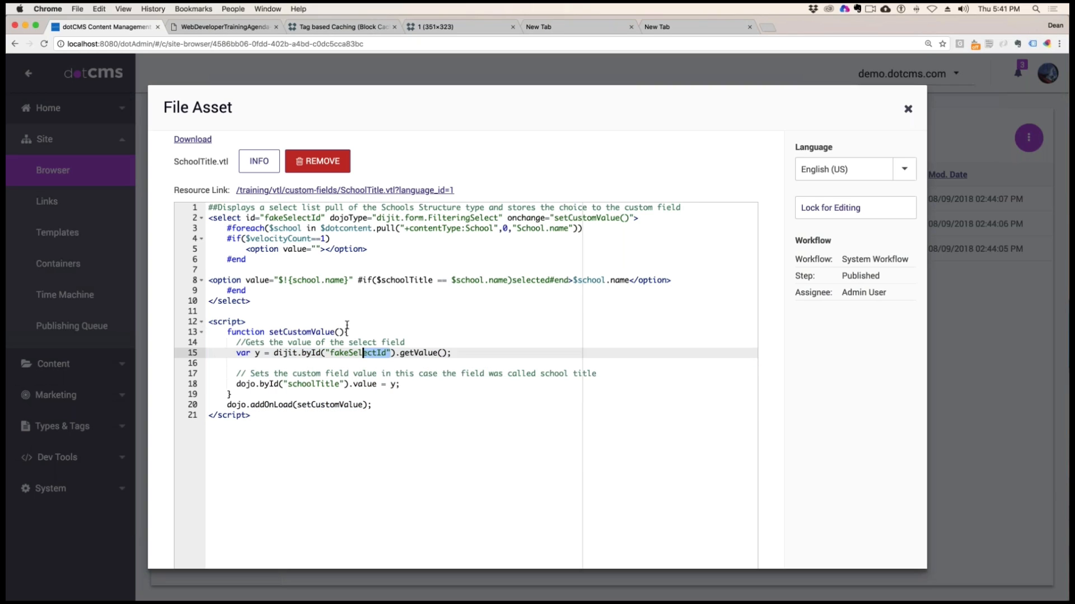
left_click(405, 387)
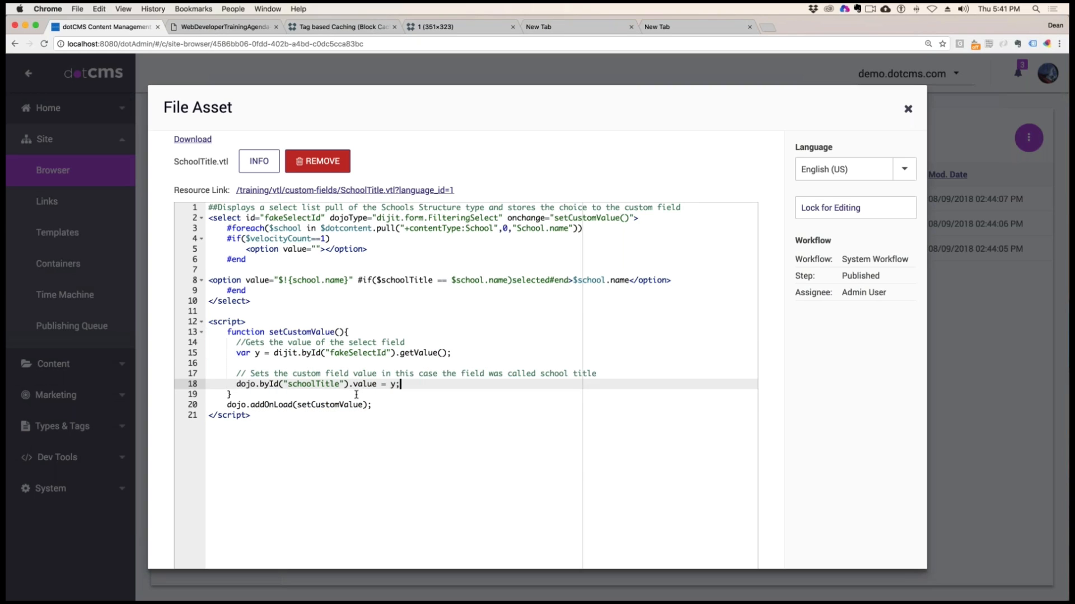
left_click_drag(241, 384, 488, 390)
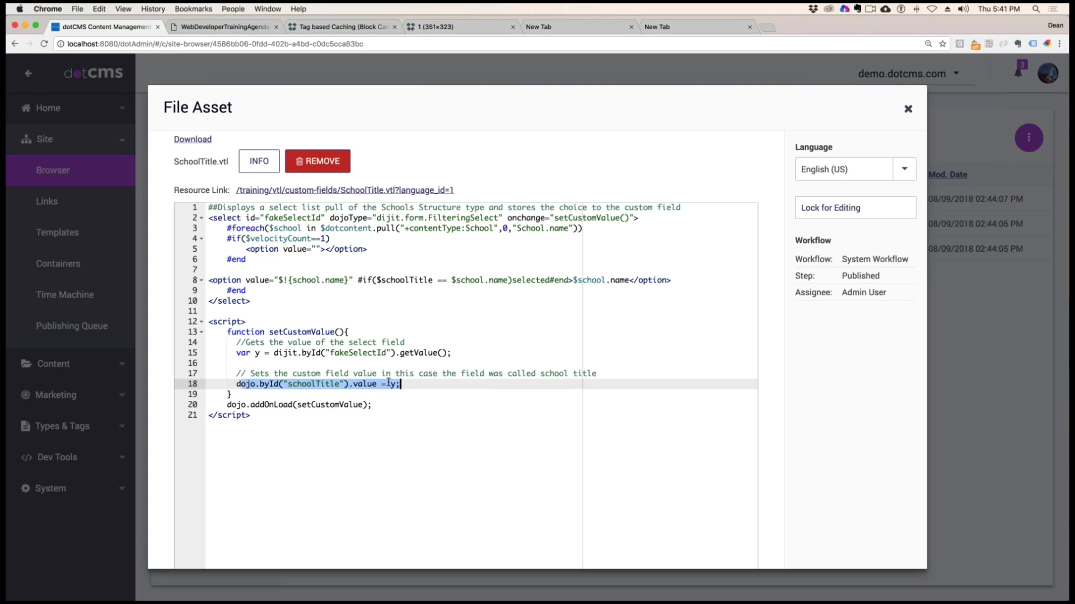
left_click(473, 373)
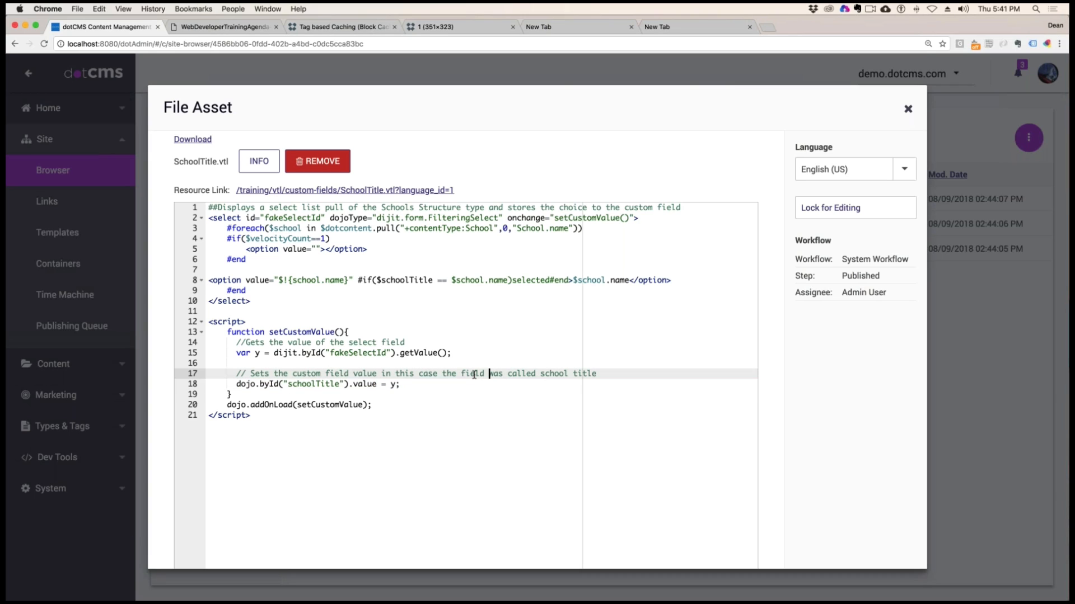
left_click(582, 373, "shift")
left_click(356, 384)
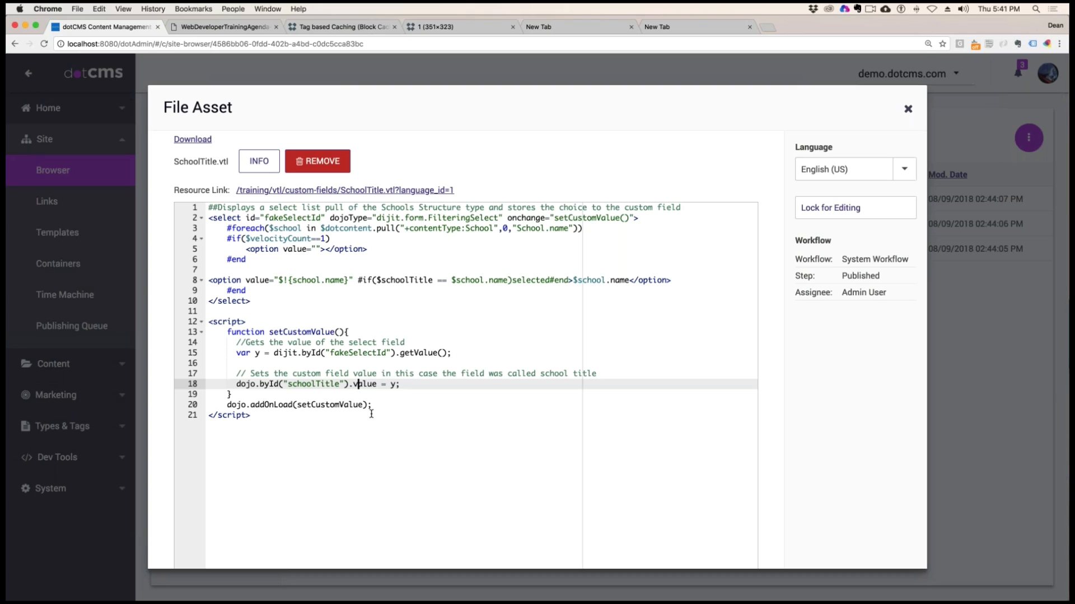
Examine the dojo.addOnLoad line and compare the dijit.byId and dojo.byId calls in the script
left_click_drag(372, 405, 209, 405)
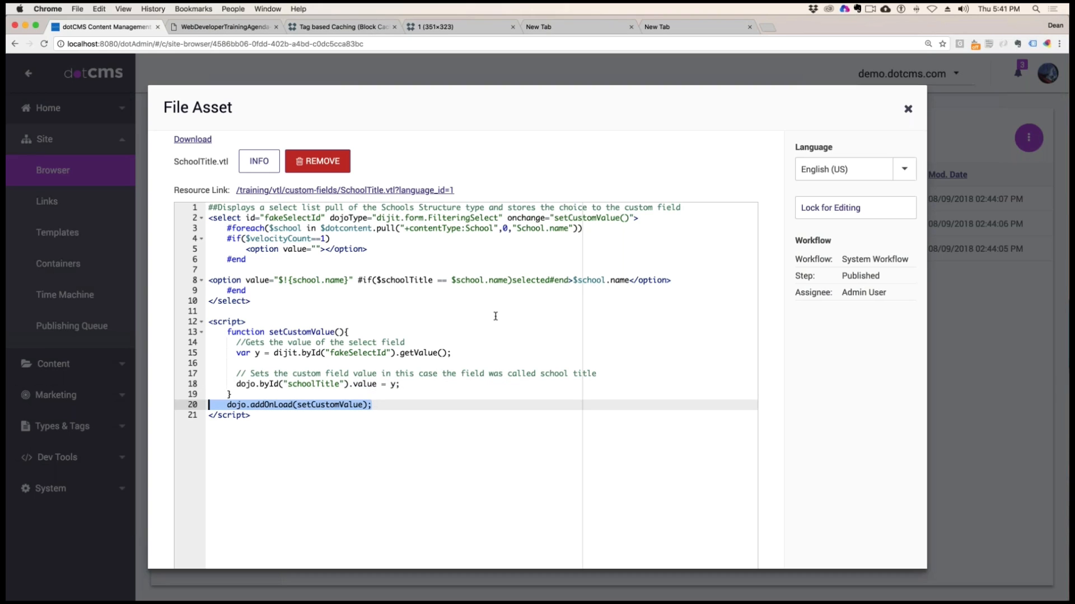
left_click_drag(446, 352, 217, 354)
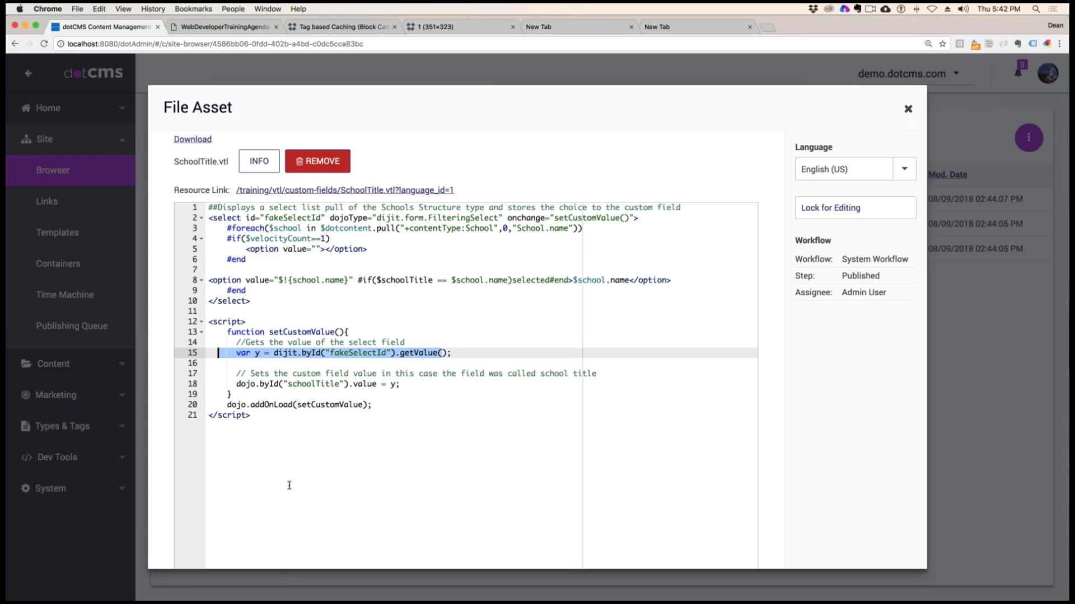
left_click(282, 395)
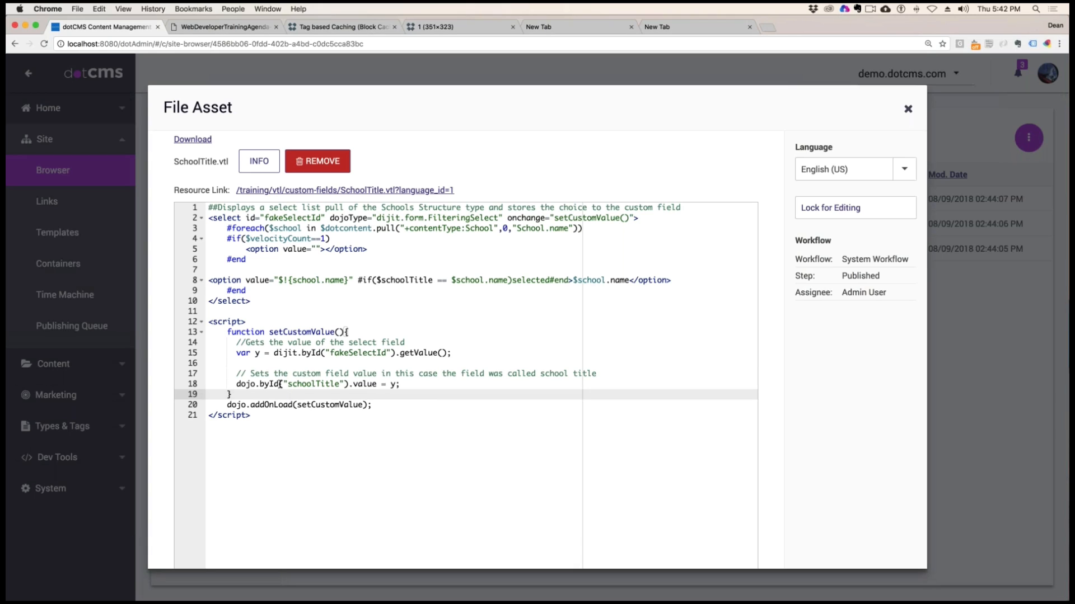
left_click_drag(280, 384, 236, 384)
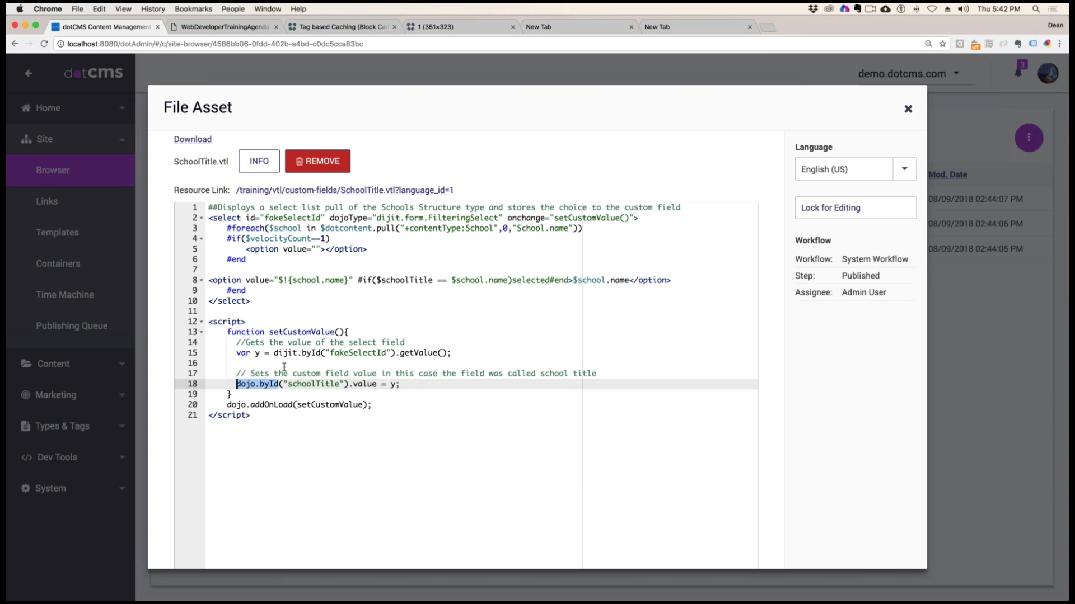
left_click(289, 405)
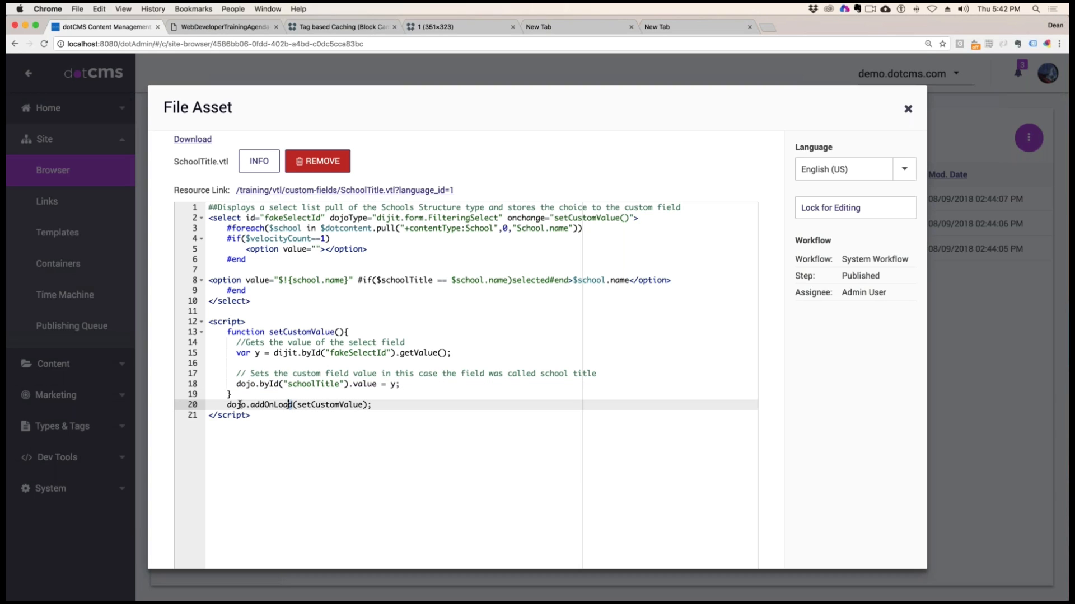
left_click(223, 405, "shift")
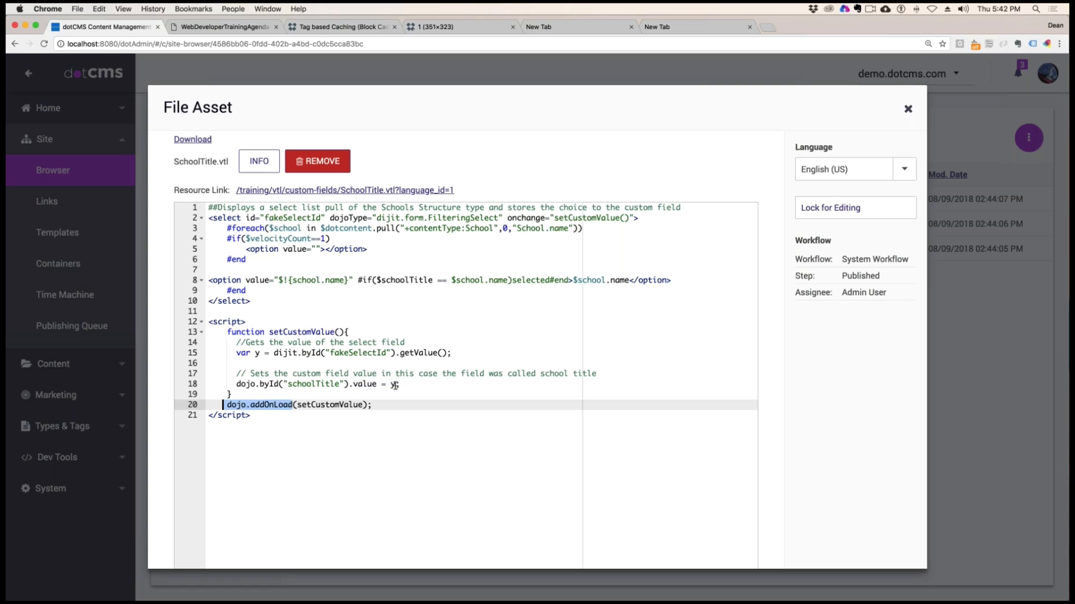
left_click(433, 419)
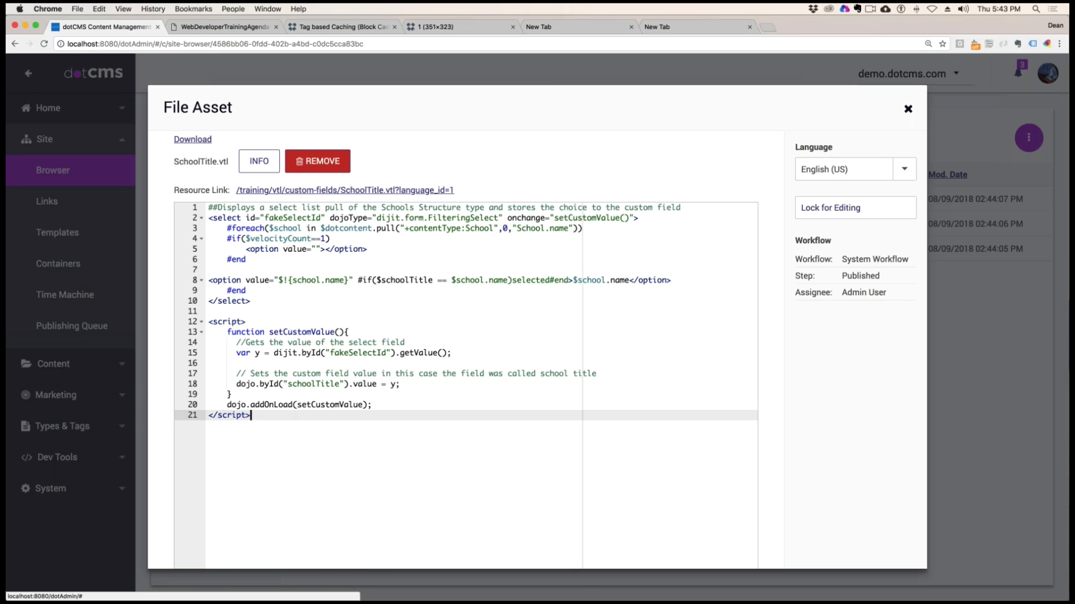
Close SchoolTitle.vtl and open ParkingType.vtl from the custom-fields folder for editing
left_click(907, 109)
left_click(627, 409)
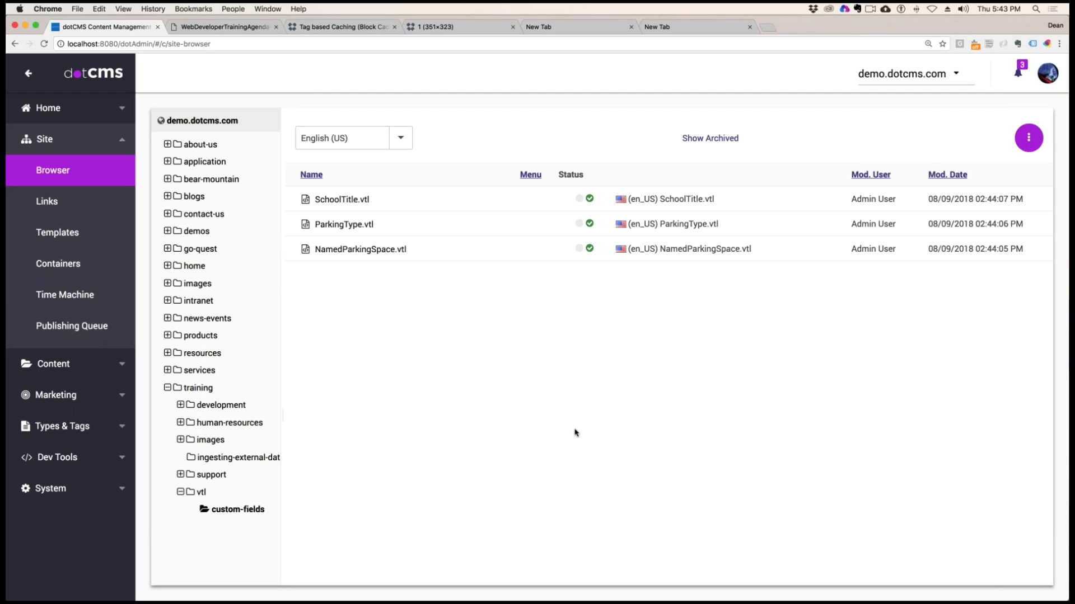
right_click(334, 225)
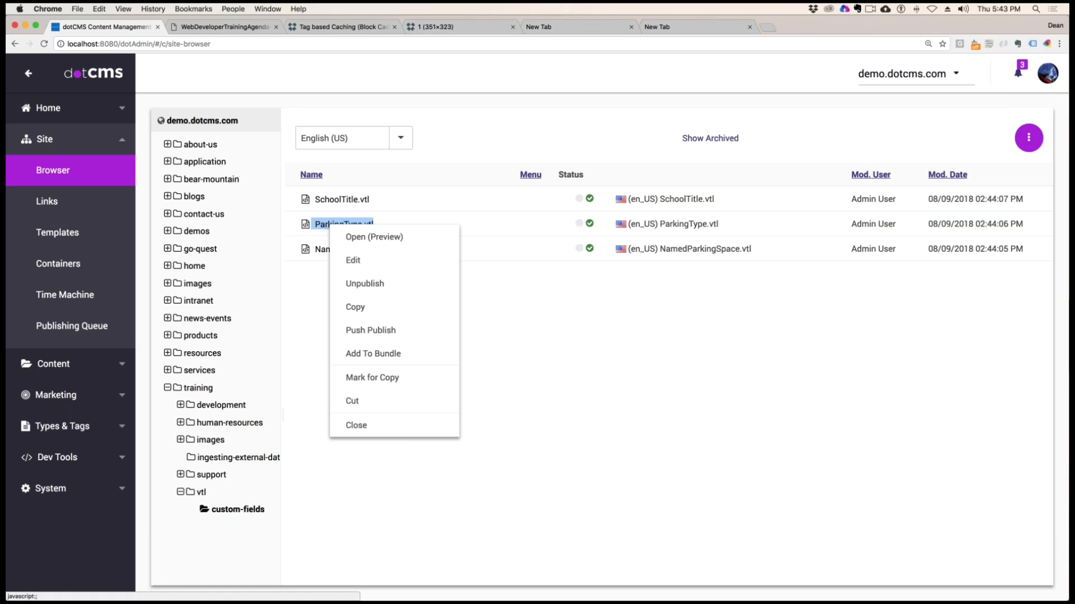
left_click(367, 264)
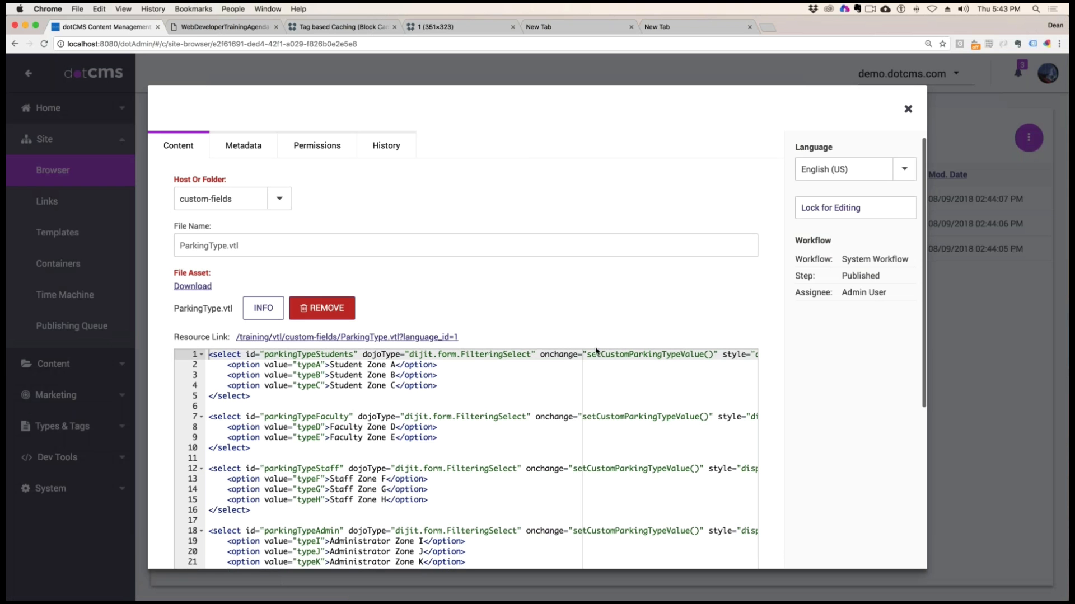
scroll(595, 353, "down", 2)
scroll(595, 354, "up", 2)
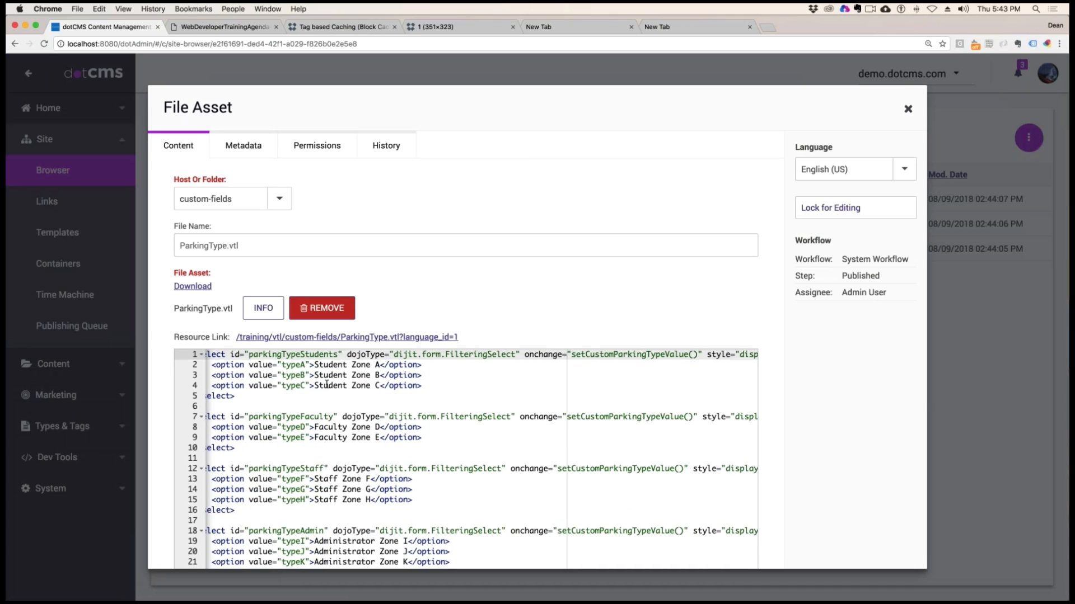
Examine the parkingTypeStudents select with its display style, and the id of the parkingTypeFaculty select
left_click_drag(258, 404, 179, 351)
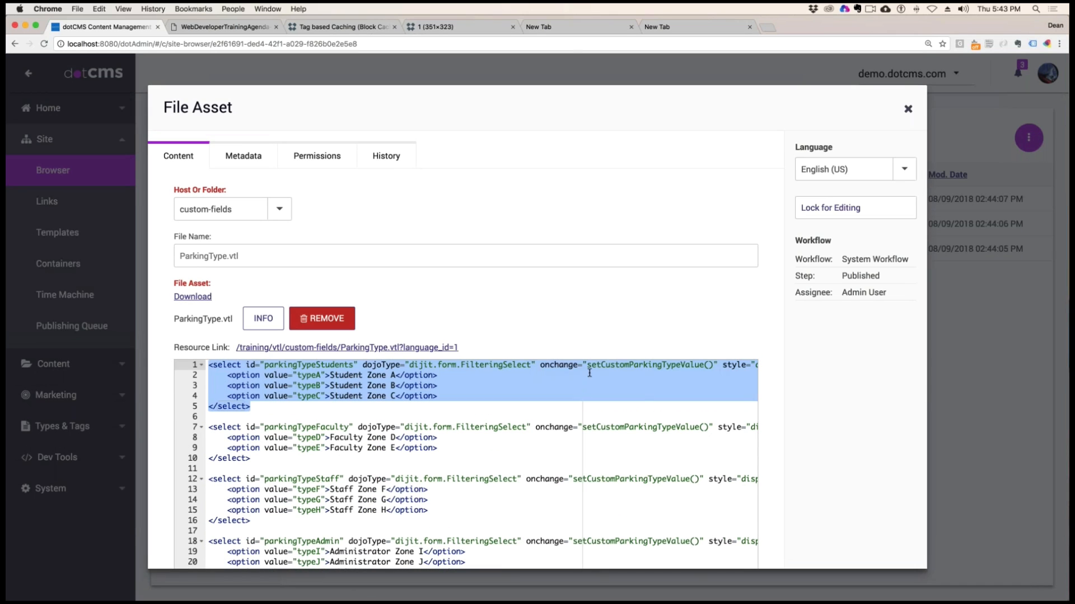
scroll(658, 371, "right", 5)
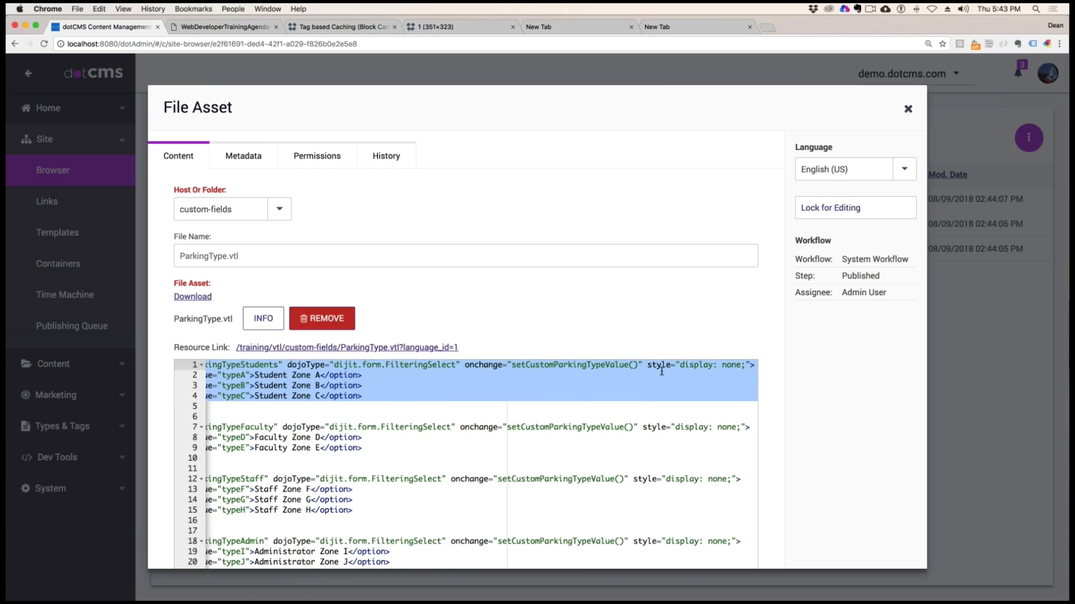
scroll(652, 371, "left", 5)
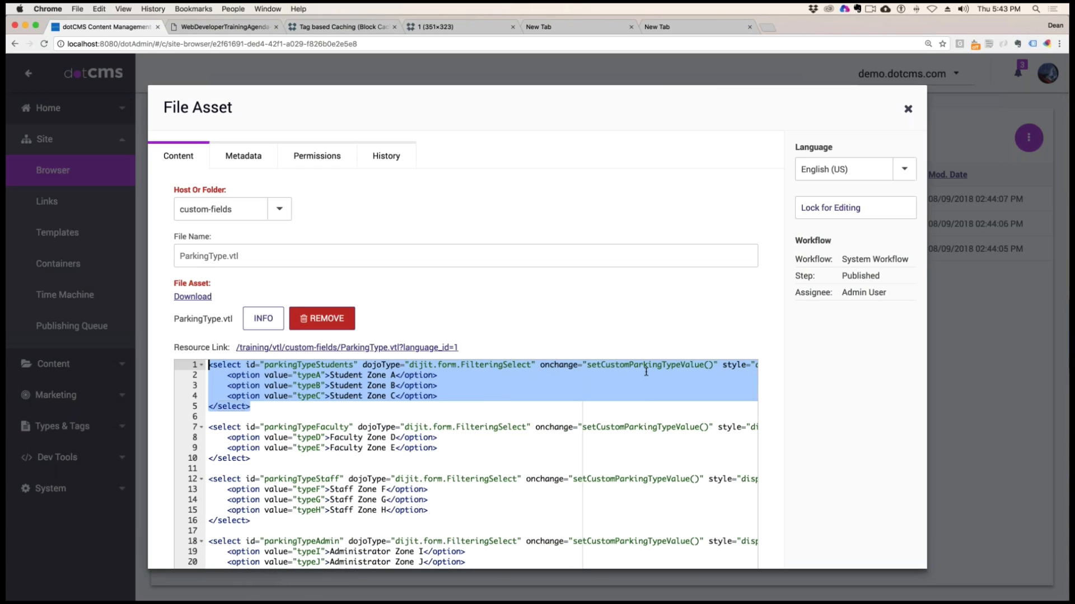
left_click_drag(265, 366, 350, 367)
double_click(332, 428)
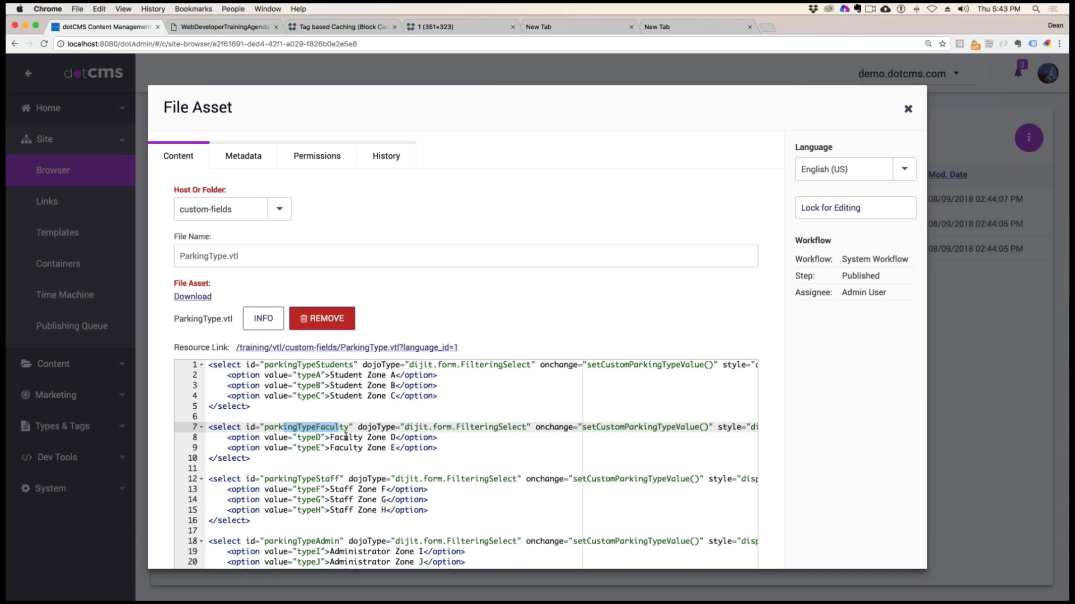
Examine the parkingTypeStaff and parkingTypeAdmin selects with their zone options, through to the setCustomParkingTypeValue script
scroll(295, 396, "down", 3)
triple_click(295, 396)
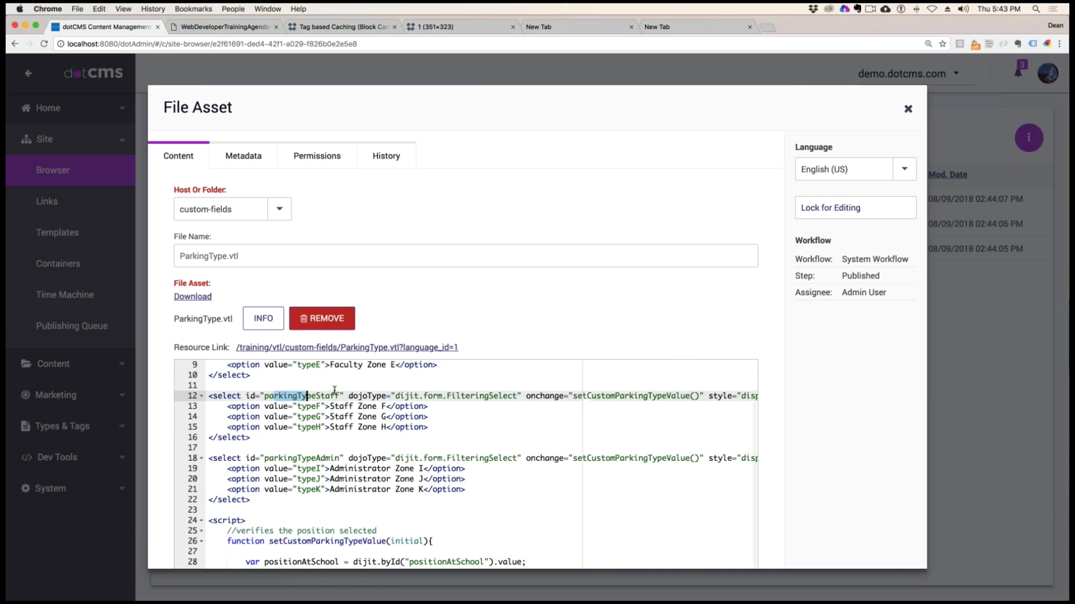
left_click(265, 458)
left_click_drag(307, 457, 331, 458)
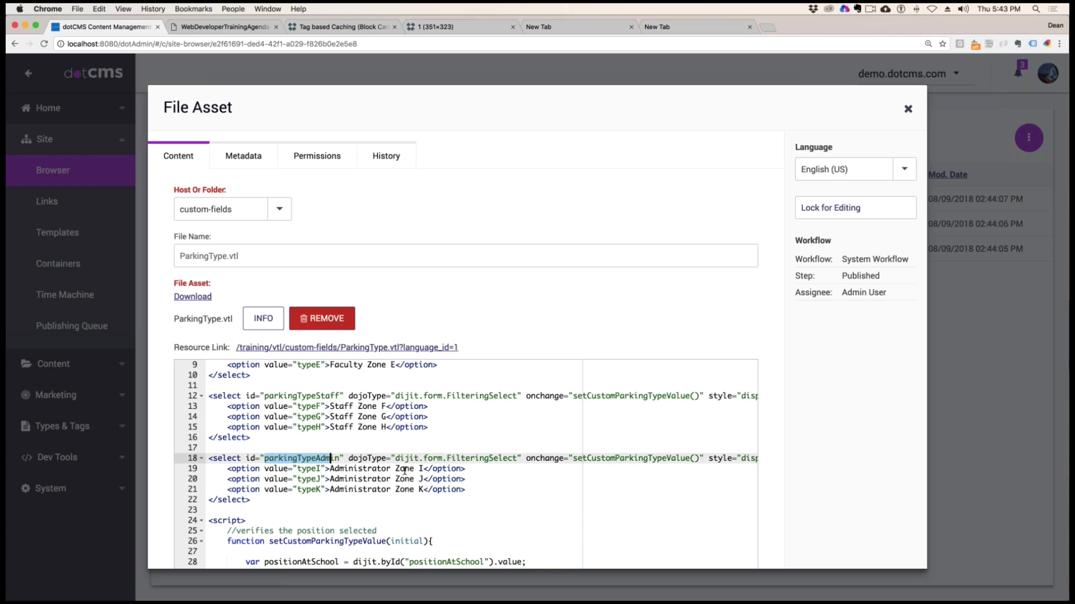
left_click(378, 480)
left_click_drag(359, 424, 253, 402)
scroll(355, 412, "up", 1)
scroll(355, 412, "up", 1)
scroll(396, 427, "down", 4)
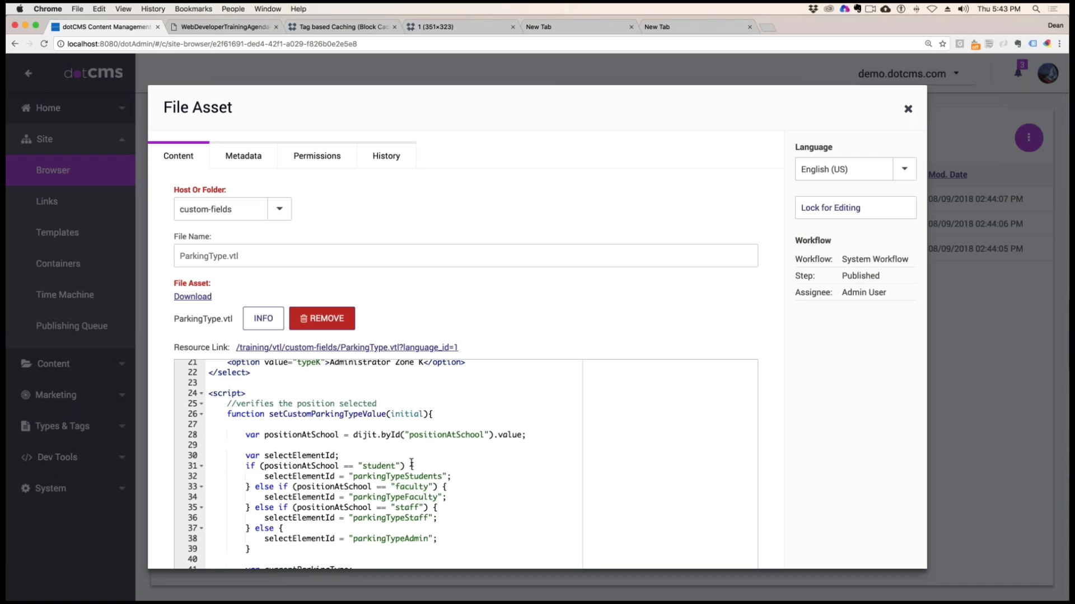
Copy the whole ParkingType.vtl code into a new TextWrangler document and widen the editor window
left_click(411, 465)
key("super+a")
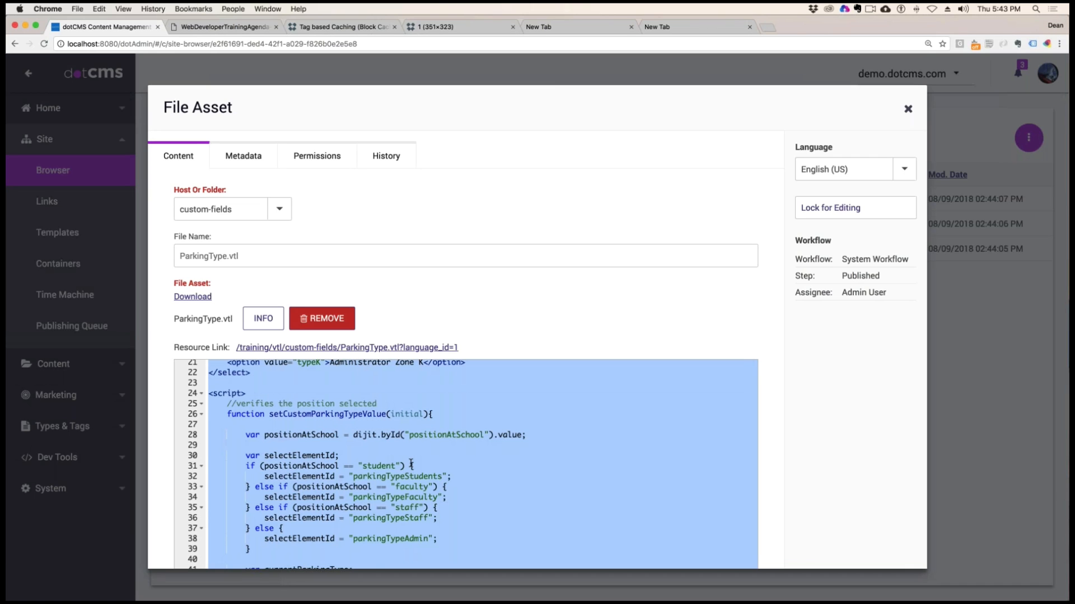
mouse_move(17, 295)
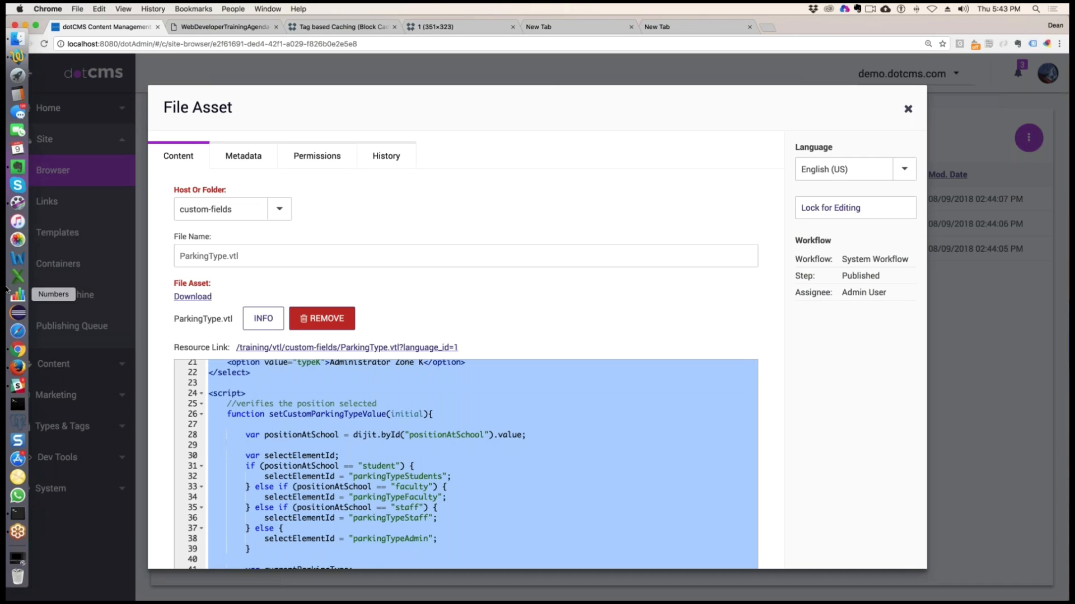
left_click(17, 61)
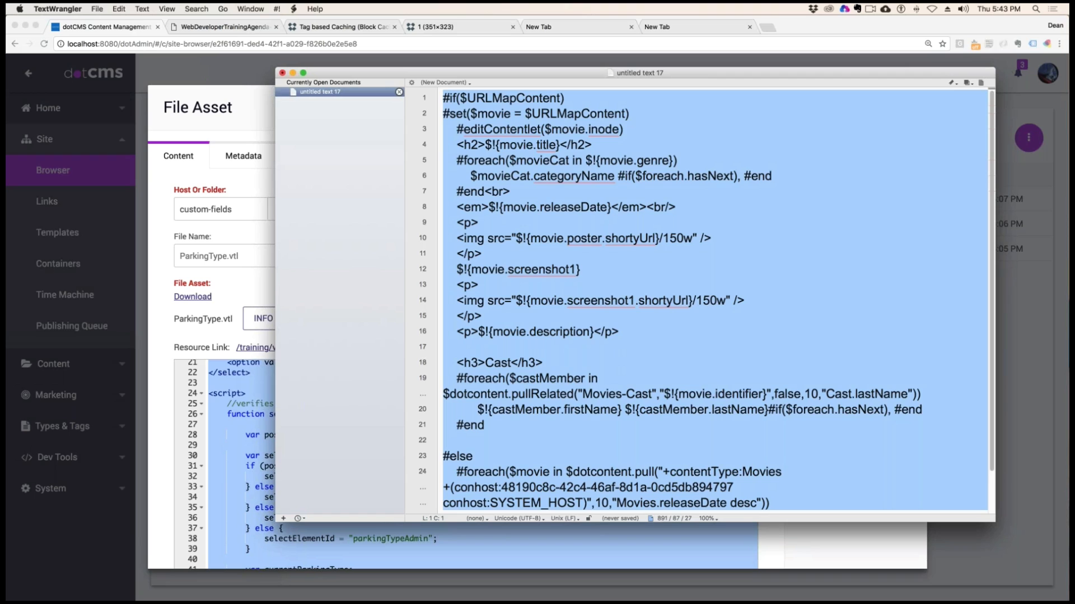
key("super+n")
key("super+v")
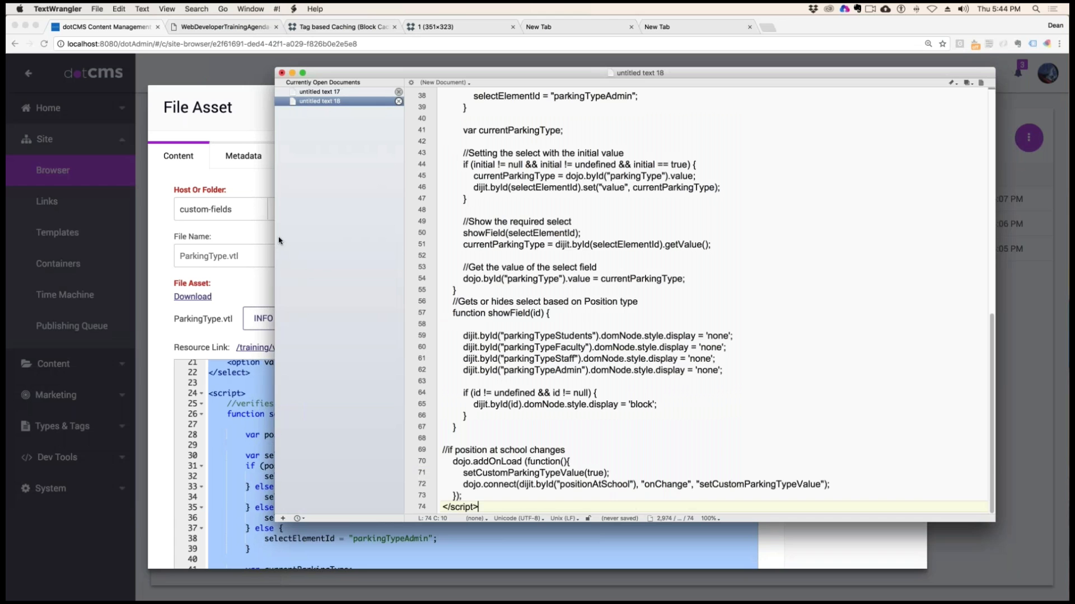
left_click_drag(275, 235, 128, 235)
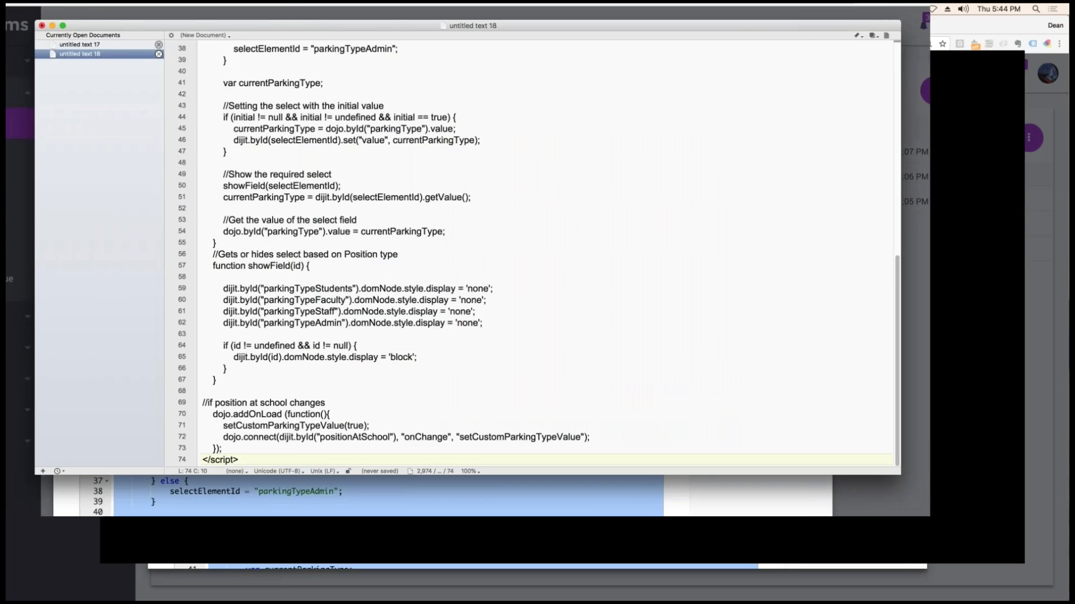
Examine the start of the setCustomParkingTypeValue function and its positionAtSchool variable with the dijit.byId call
scroll(629, 285, "up", 5)
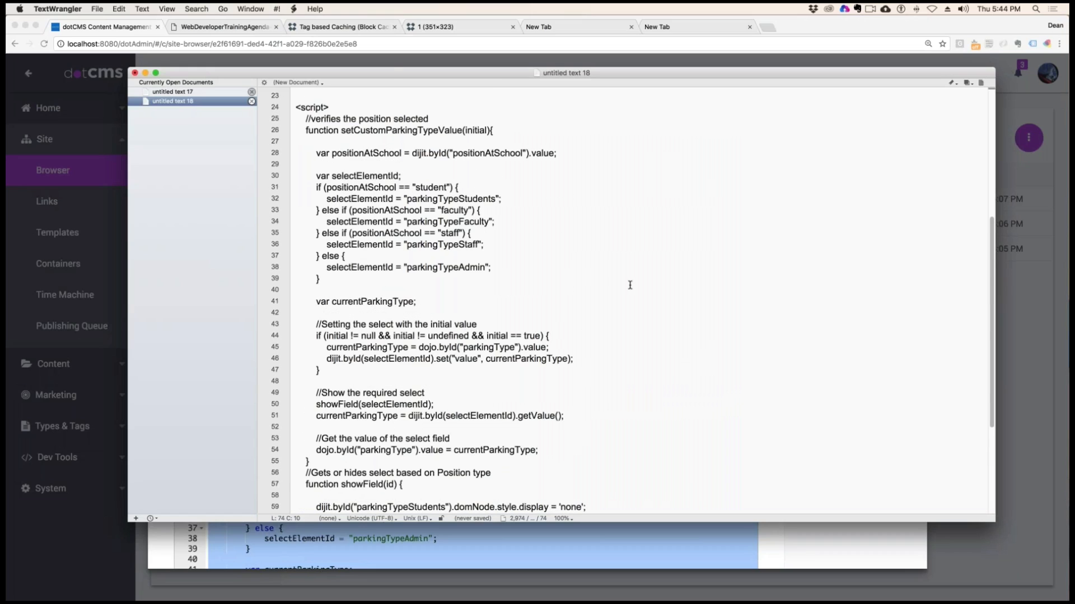
scroll(629, 286, "up", 3)
scroll(630, 285, "down", 2)
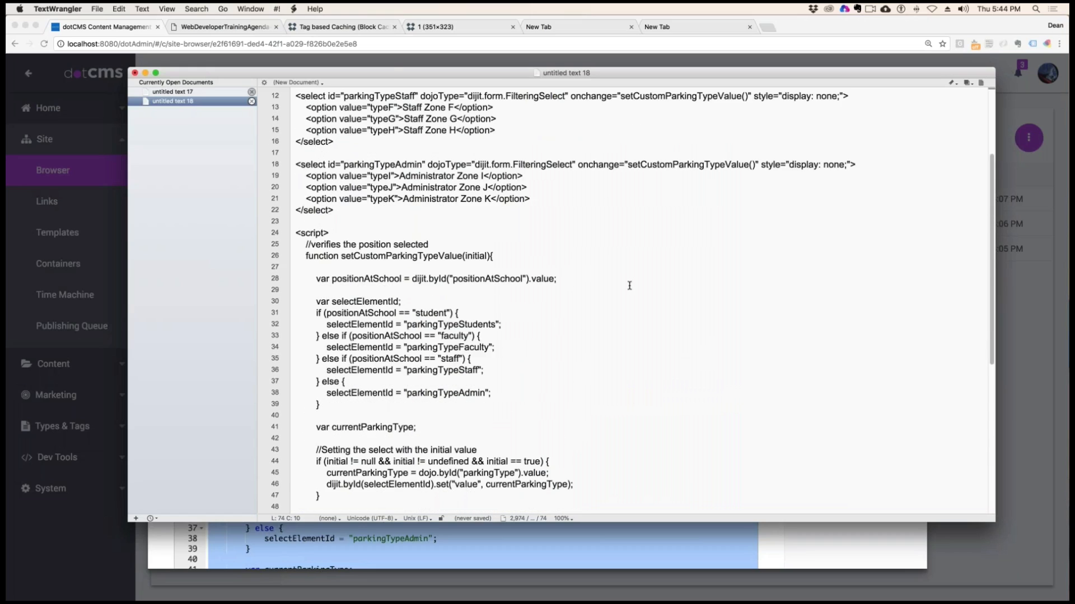
left_click(434, 176)
left_click_drag(294, 152, 493, 177)
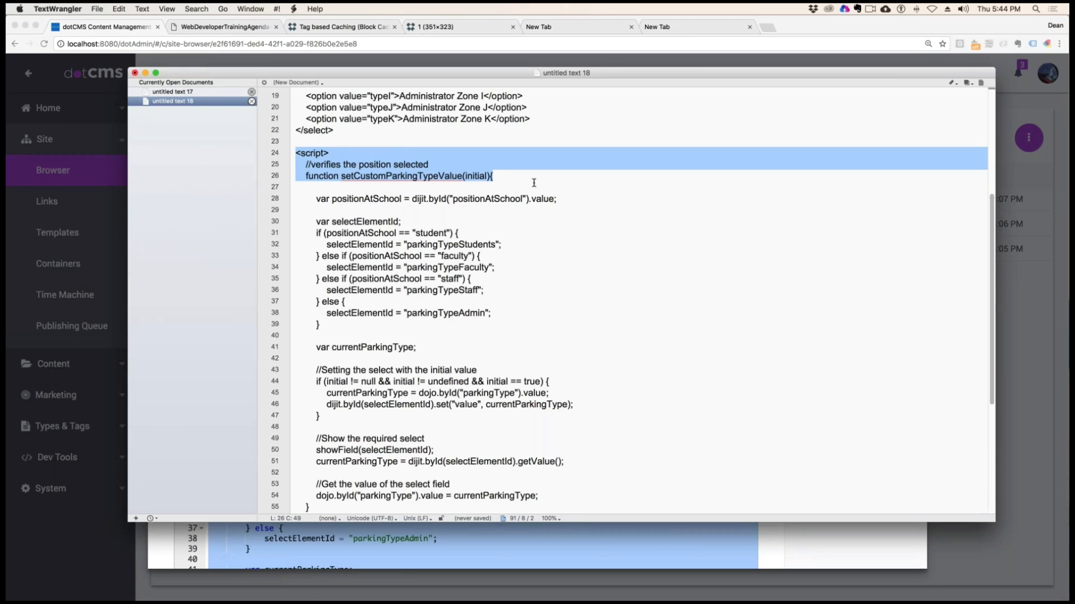
left_click(392, 198)
left_click_drag(332, 199, 542, 199)
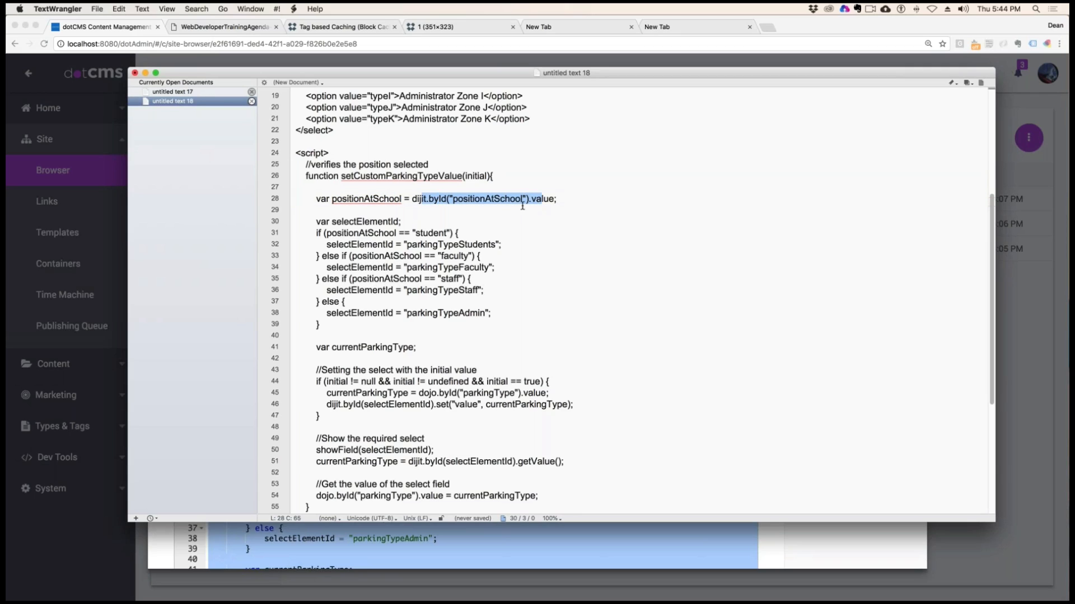
left_click_drag(522, 199, 453, 199)
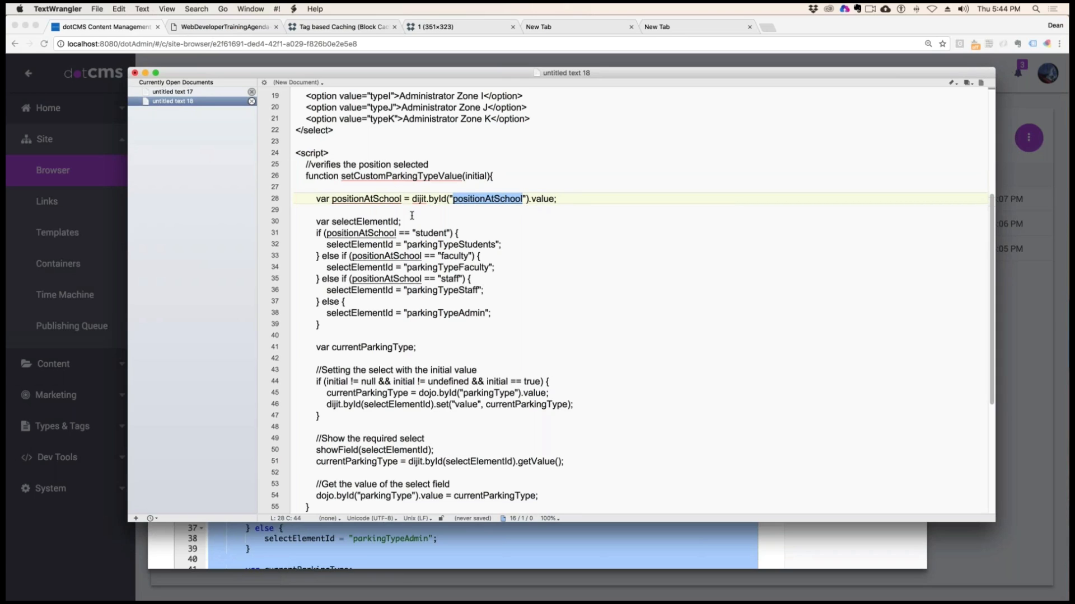
Examine the if/else branches that set selectElementId for student, faculty, staff and admin, and compare them with the select elements
scroll(441, 285, "down", 2)
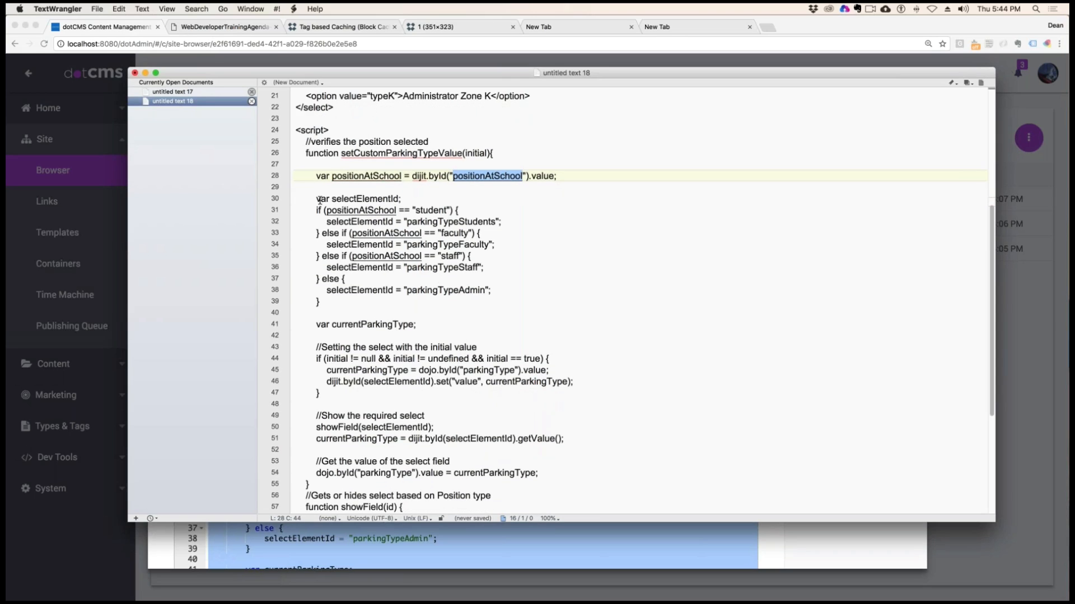
double_click(442, 210)
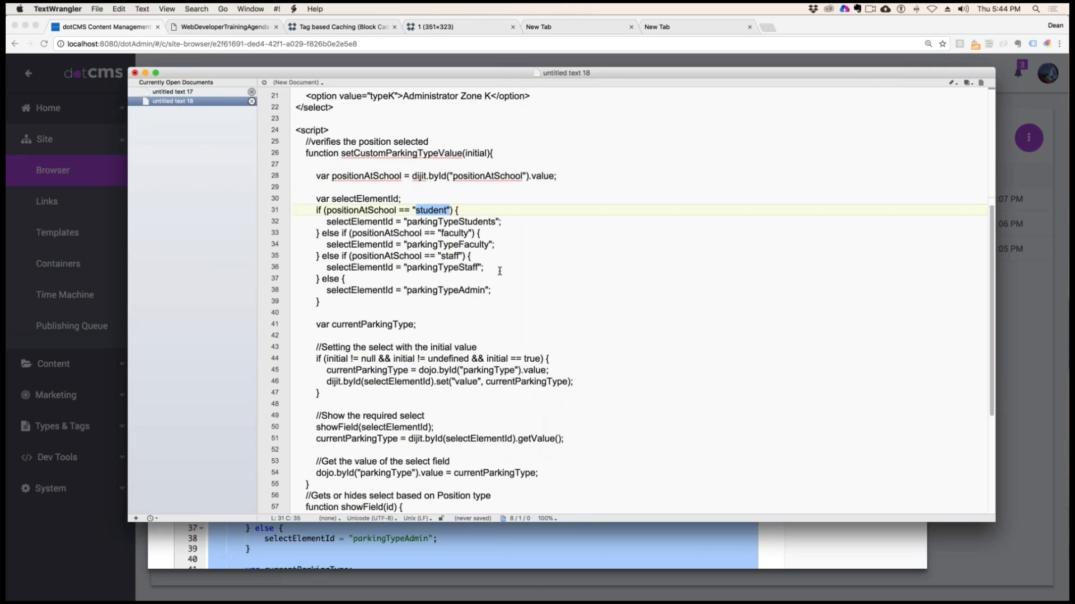
left_click(451, 234)
left_click_drag(429, 256, 458, 267)
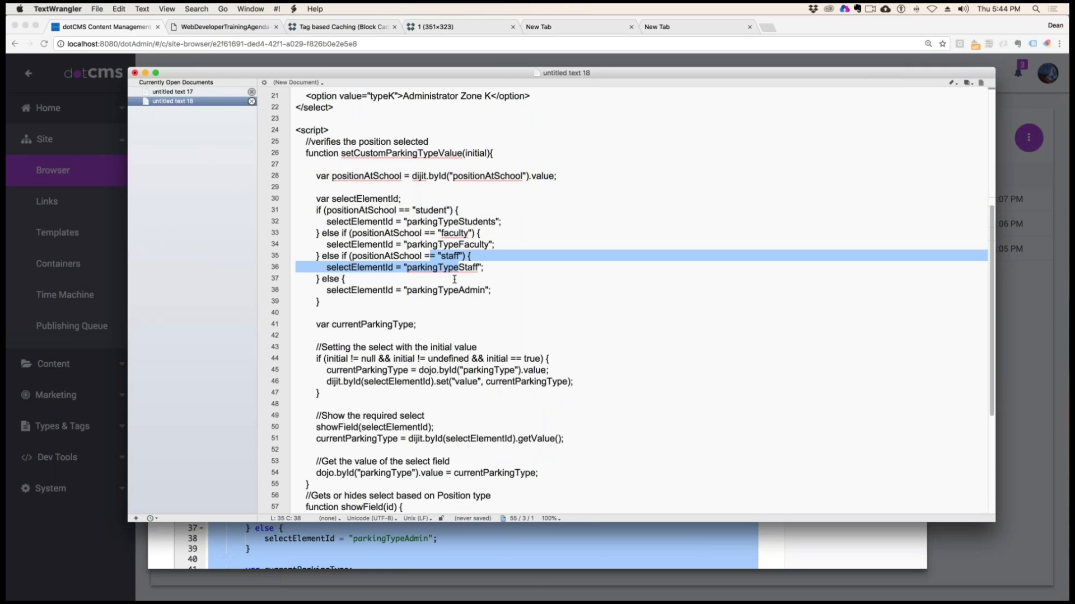
left_click_drag(404, 291, 443, 293)
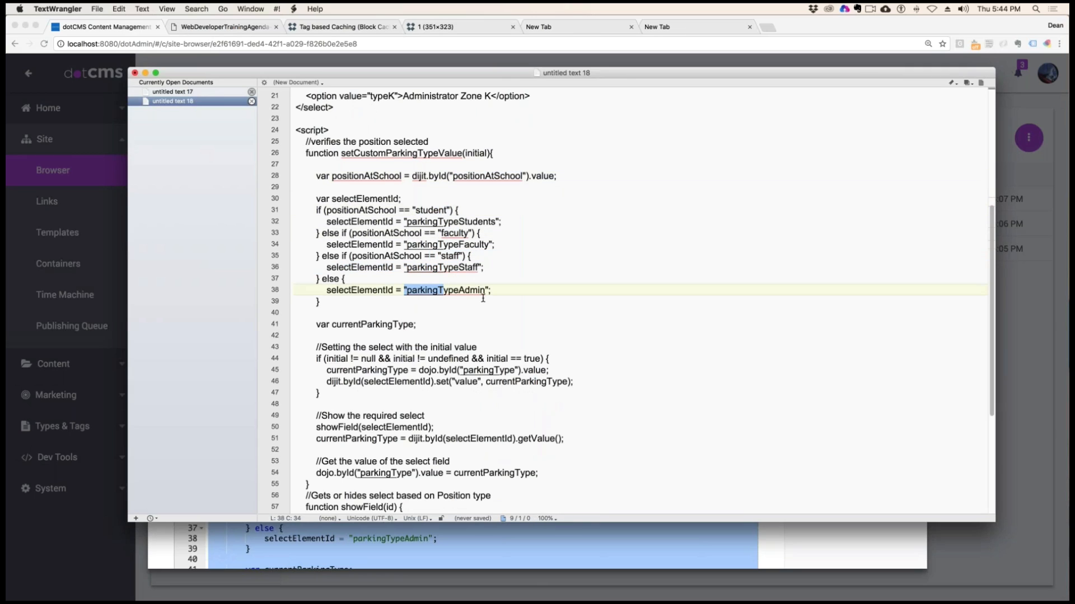
left_click_drag(335, 278, 397, 302)
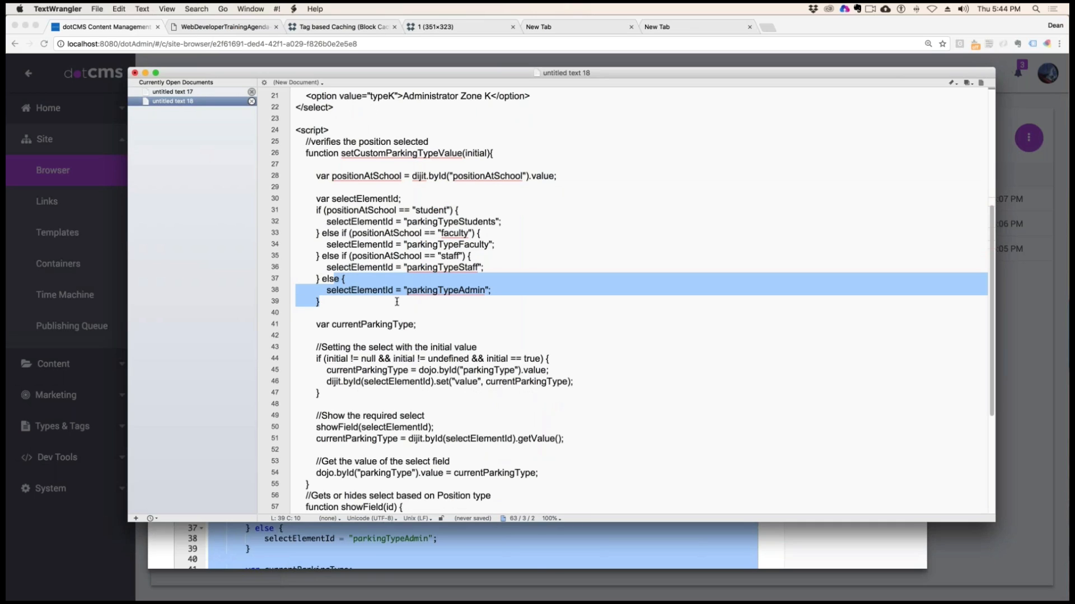
left_click_drag(416, 210, 426, 270)
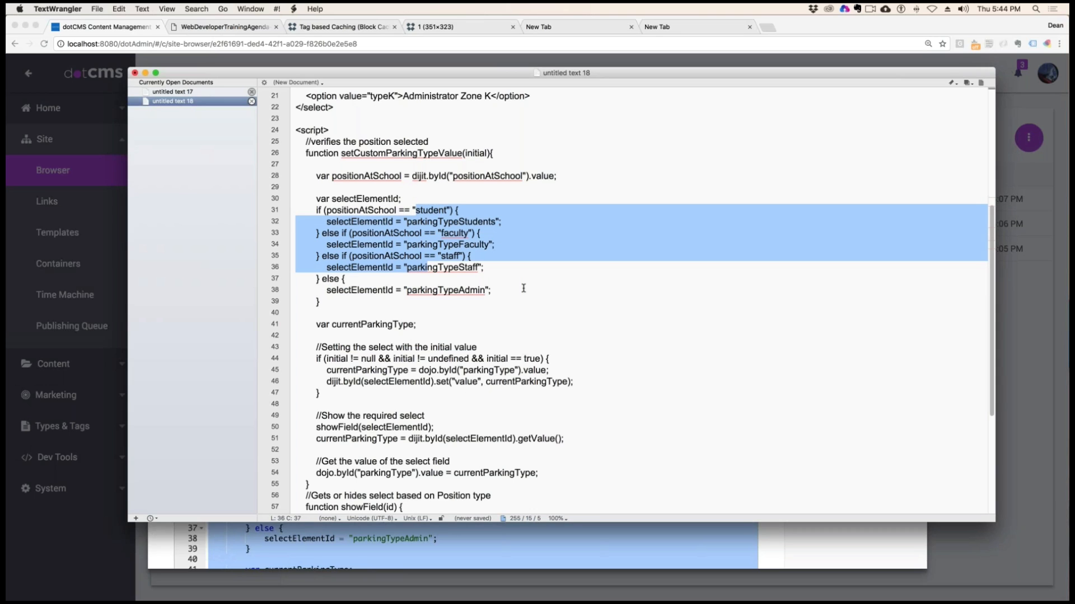
scroll(433, 296, "up", 6)
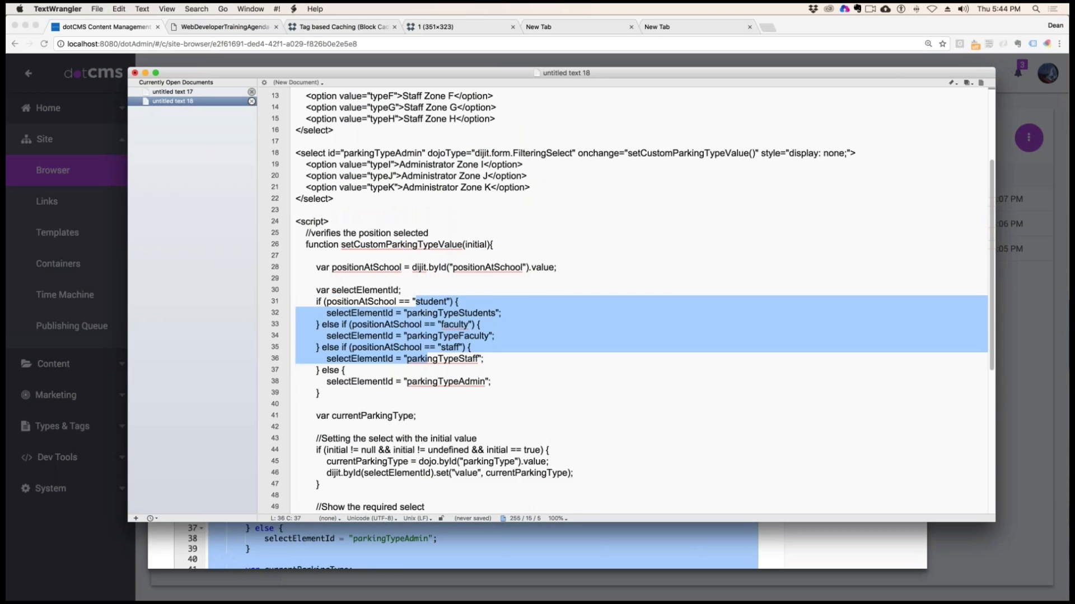
left_click_drag(297, 119, 451, 381)
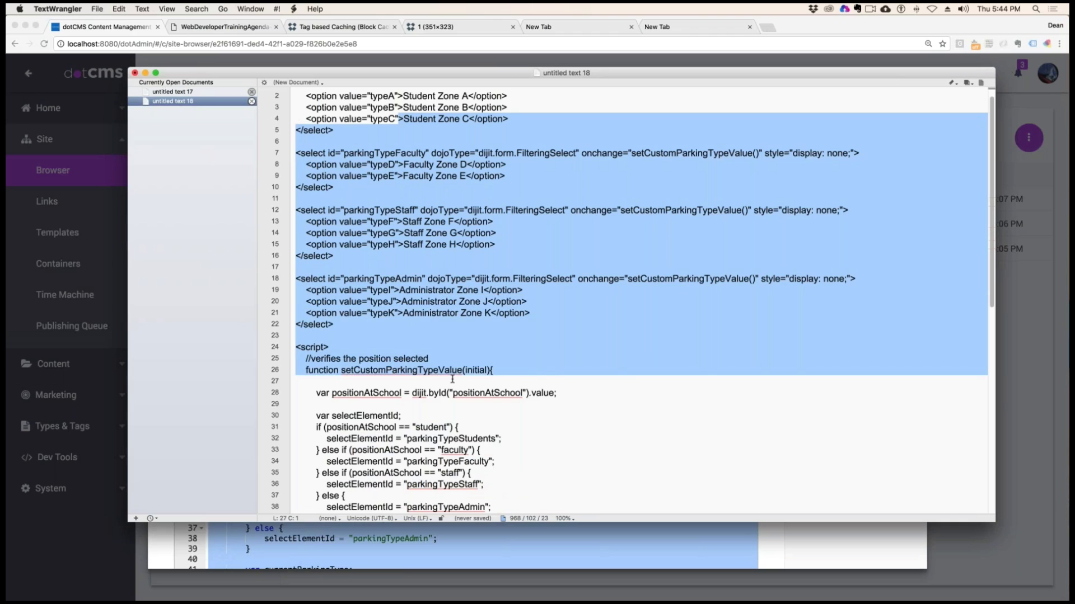
Examine the code that shows the required select and stores currentParkingType in the parkingType field
scroll(638, 419, "down", 7)
scroll(640, 421, "down", 3)
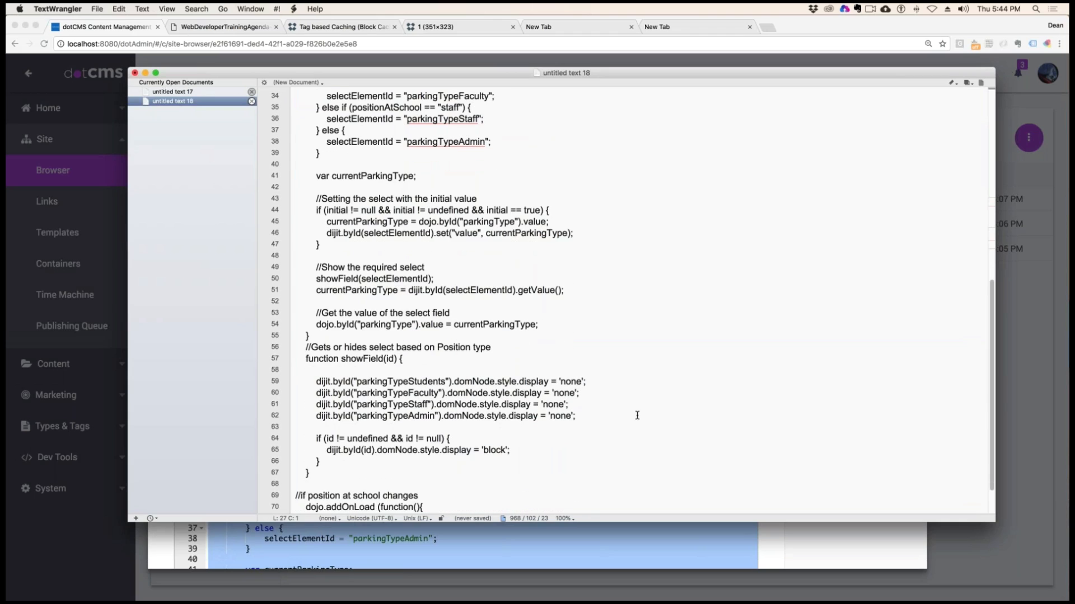
left_click_drag(430, 268, 316, 267)
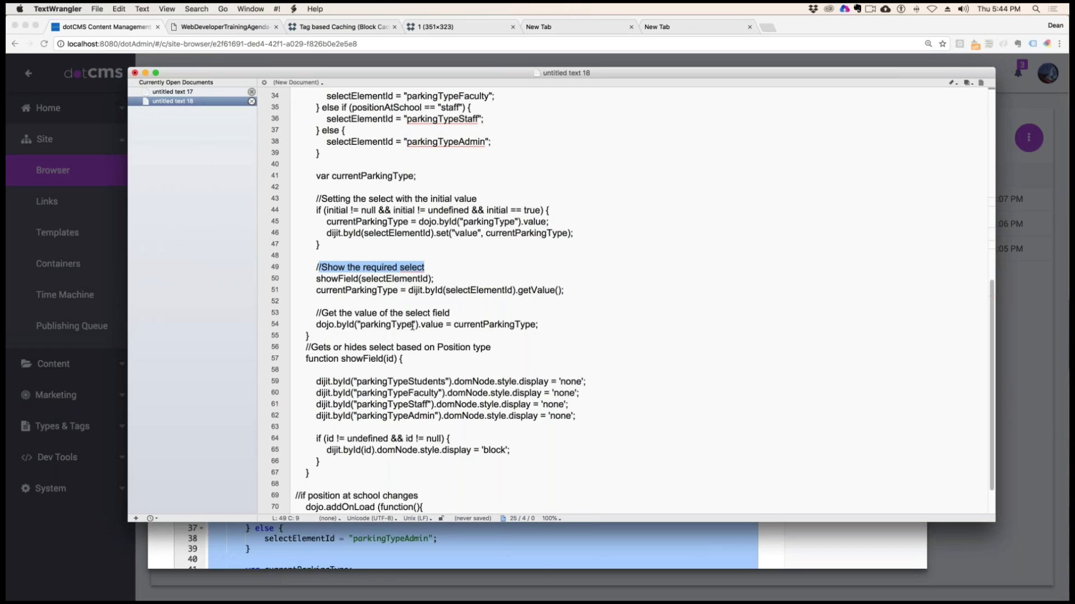
scroll(412, 325, "down", 2)
left_click_drag(447, 290, 316, 290)
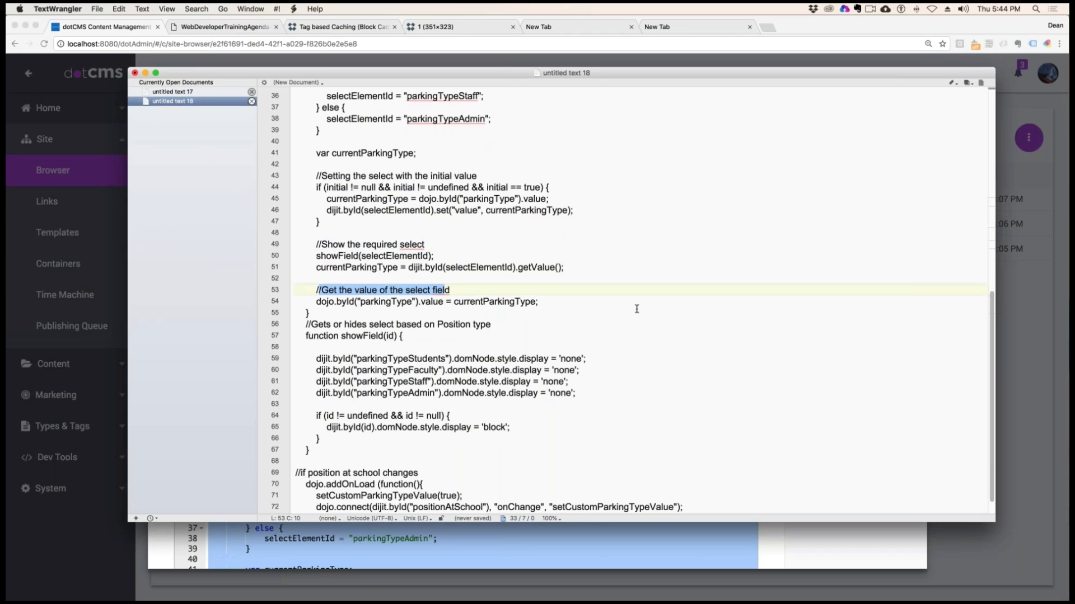
left_click_drag(530, 301, 460, 301)
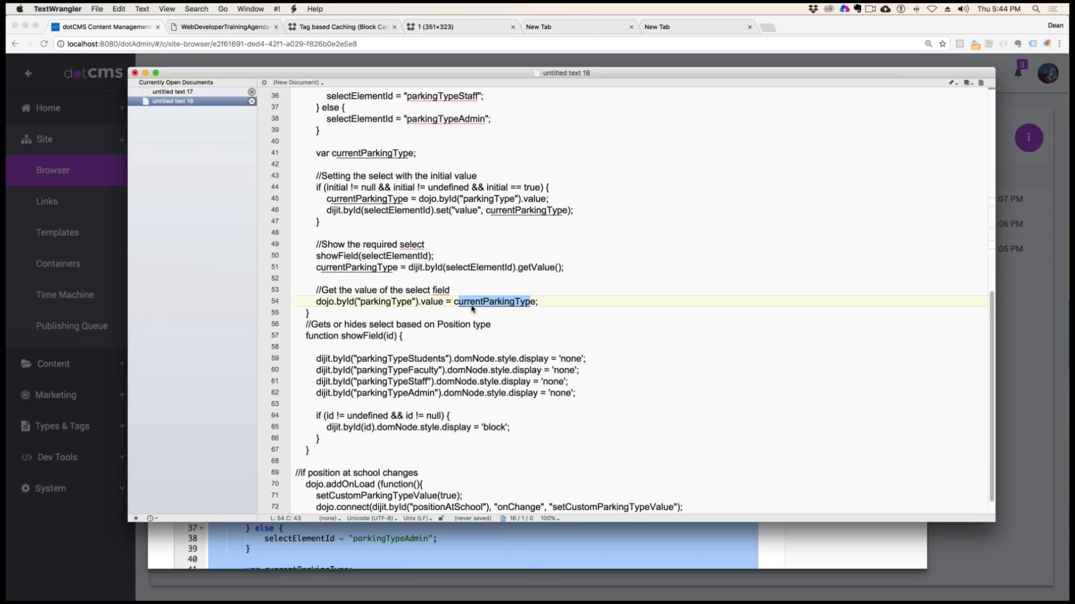
Examine the showField function, from its display 'none' lines to the id condition that sets display to 'block'
scroll(460, 301, "down", 2)
left_click_drag(306, 301, 495, 307)
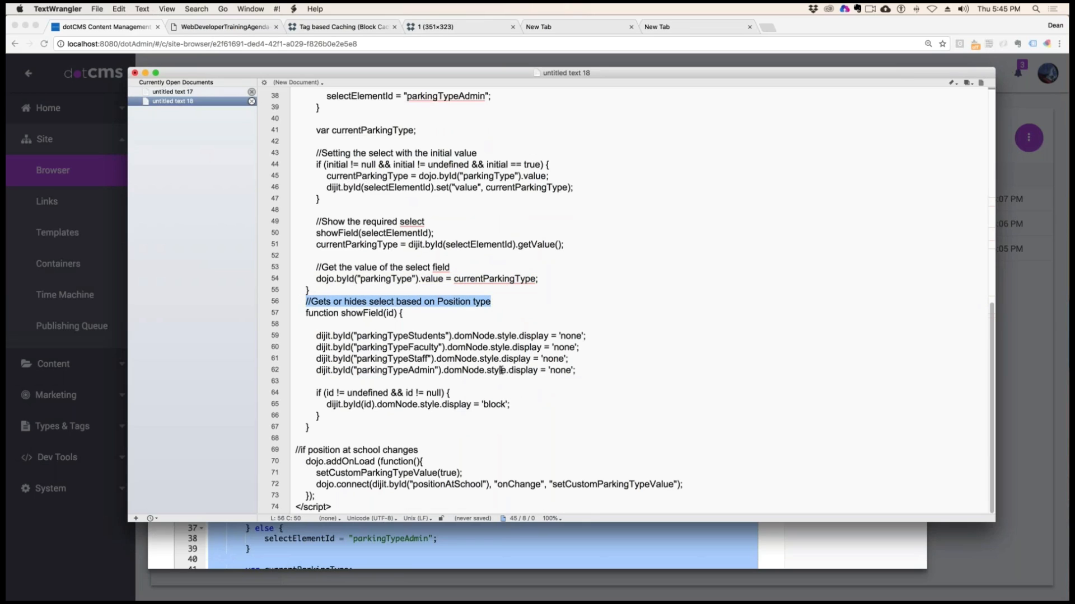
left_click_drag(415, 336, 415, 370)
left_click(423, 348)
left_click(354, 392)
left_click(427, 427, "shift")
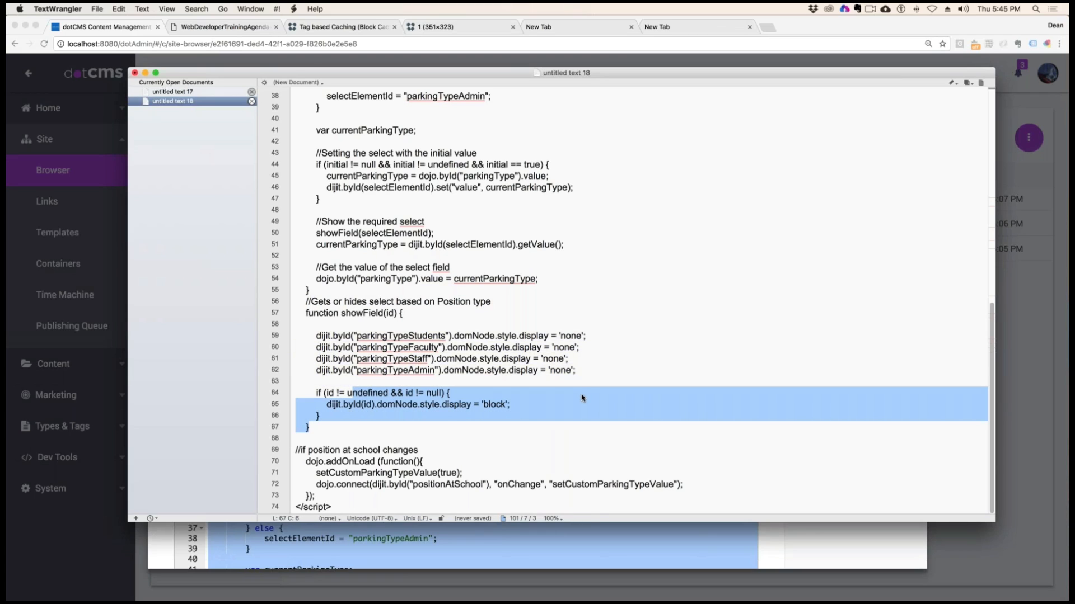
Examine the dojo.addOnLoad block and its onChange connection for positionAtSchool at the end of the script
left_click_drag(296, 450, 432, 451)
left_click_drag(325, 461, 376, 462)
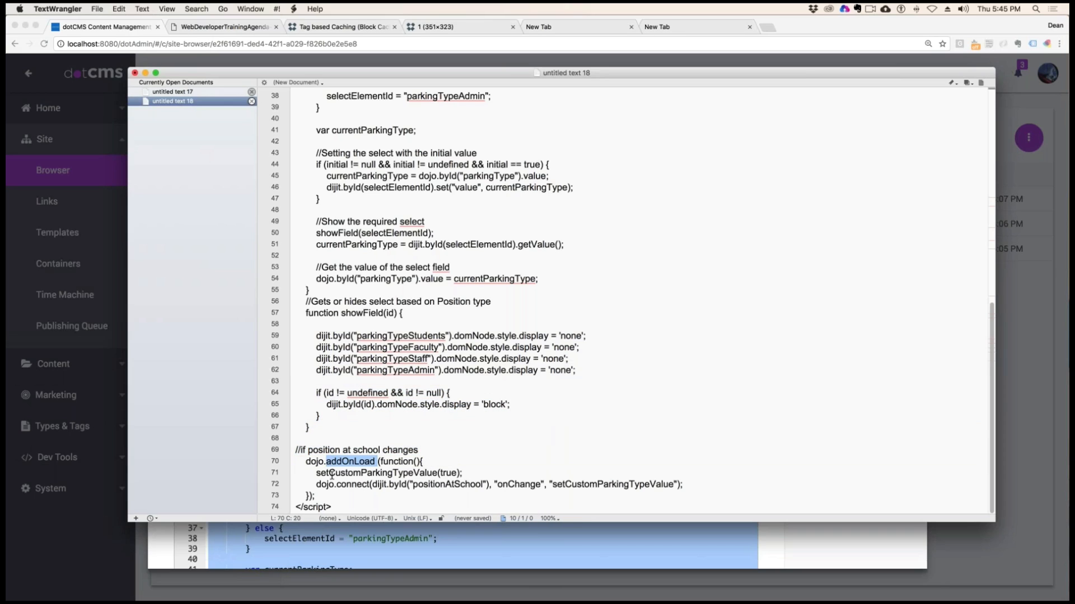
left_click_drag(502, 485, 525, 484)
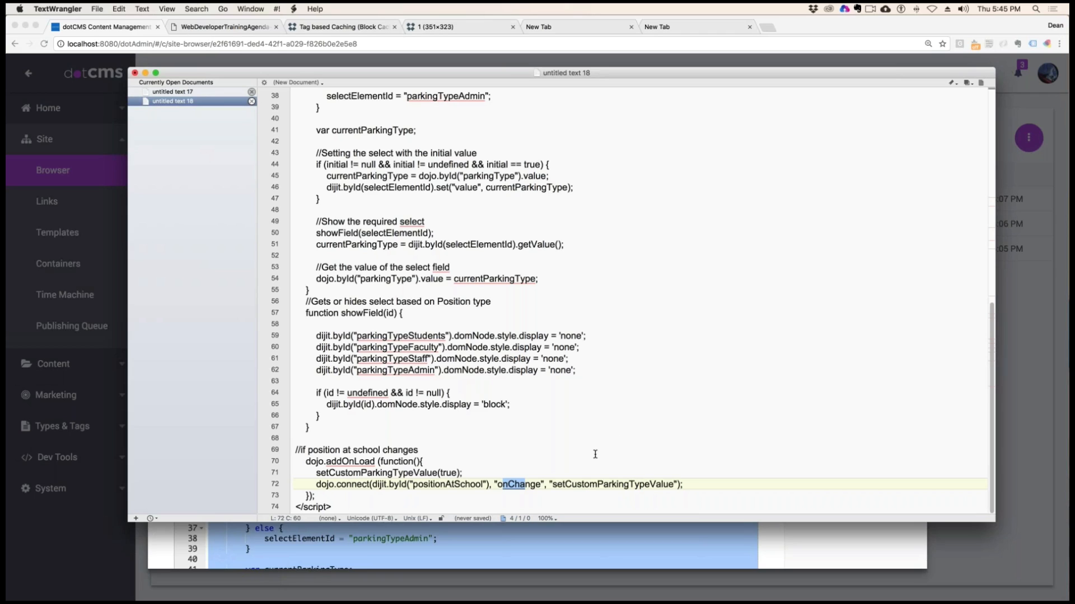
triple_click(551, 507)
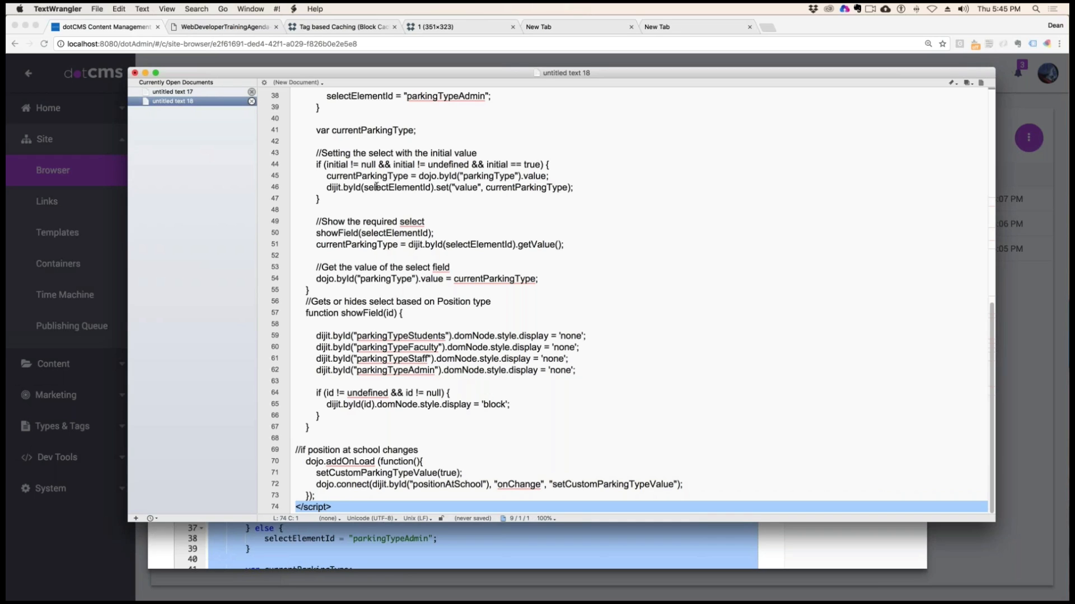
Minimize the text editor, close ParkingType.vtl in dotCMS without saving and open NamedParkingSpace.vtl for editing
key("super+m")
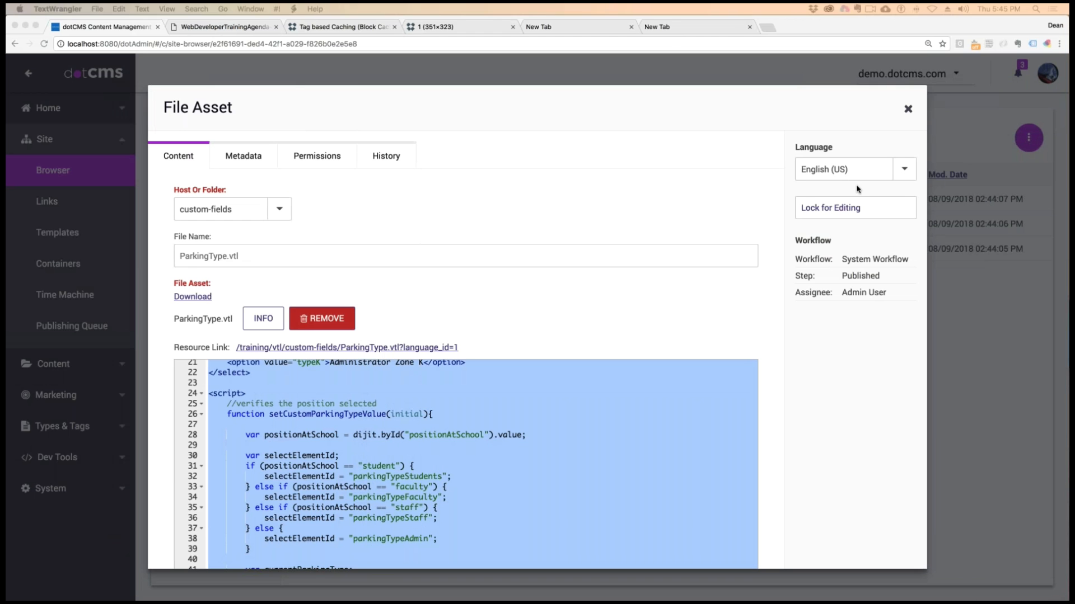
left_click(908, 109)
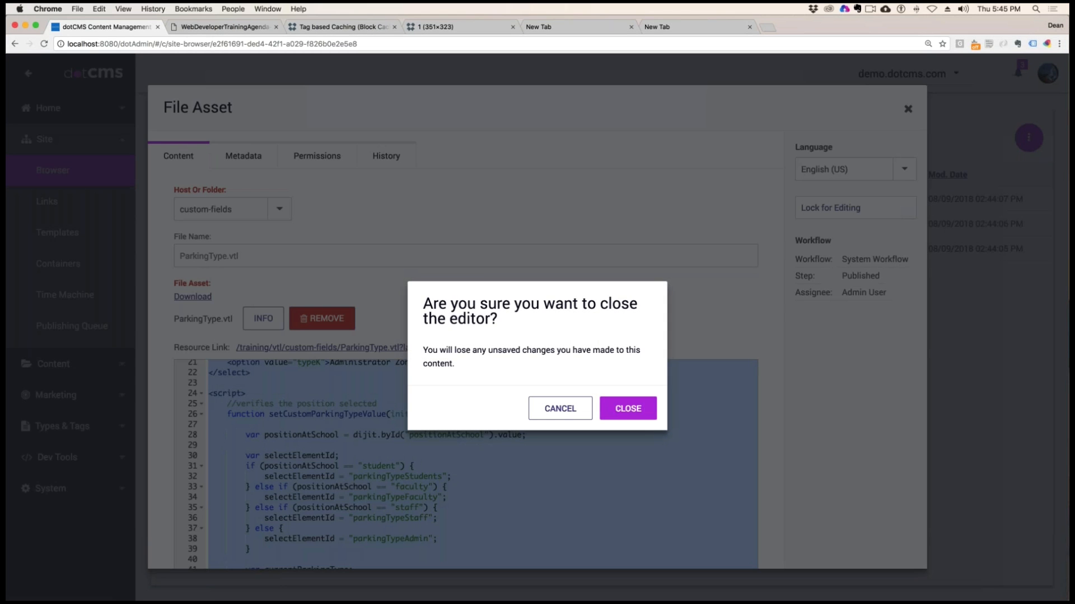
left_click(628, 408)
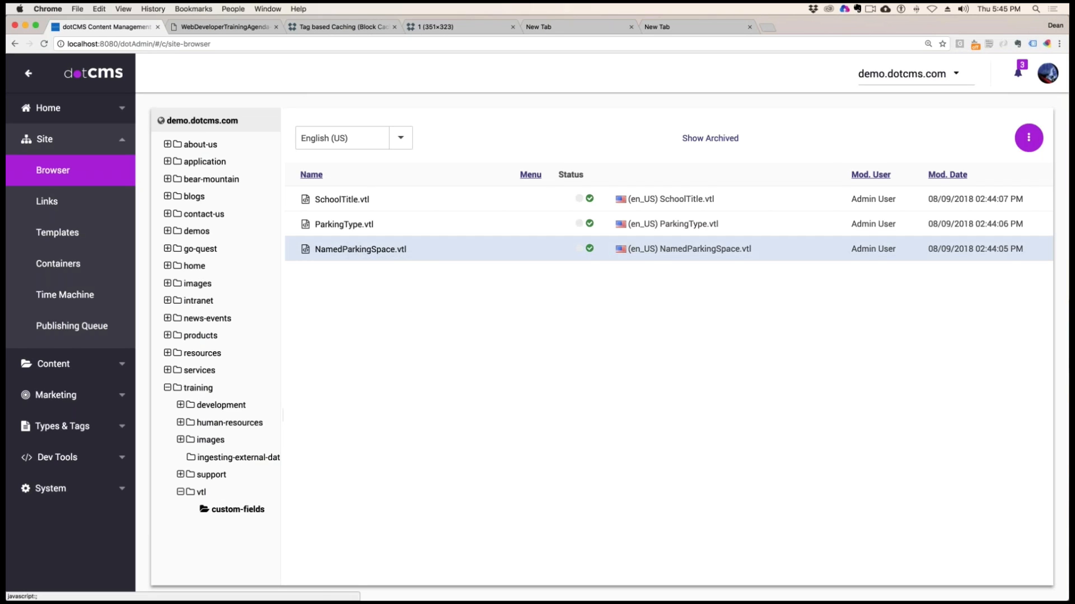
right_click(354, 251)
left_click(372, 283)
Copy the whole NamedParkingSpace.vtl code and replace the untitled TextWrangler document's contents with it
left_click(388, 430)
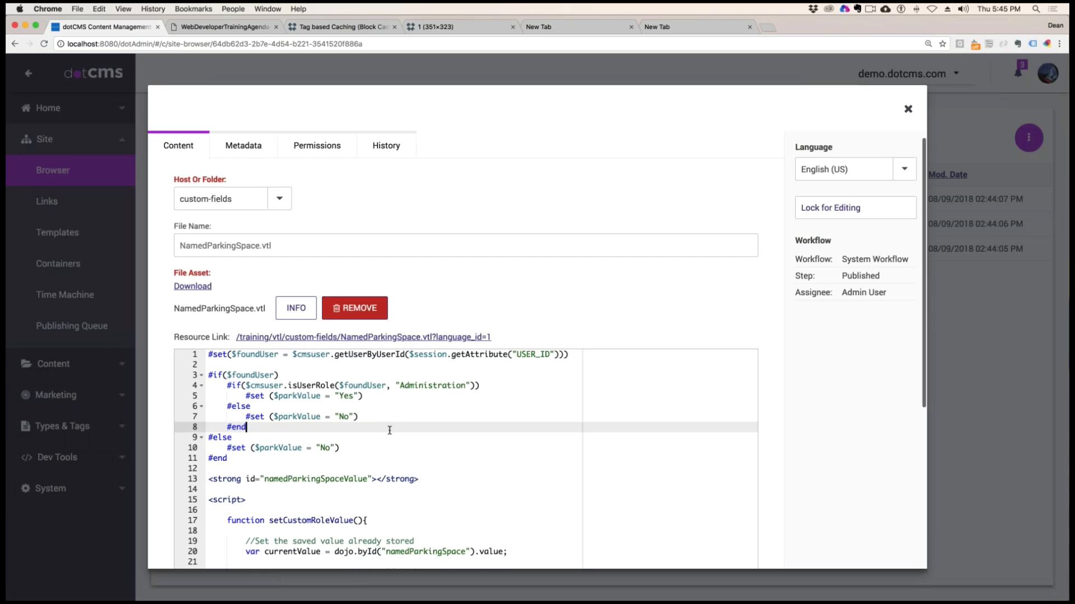
key("super+a")
key("super+c")
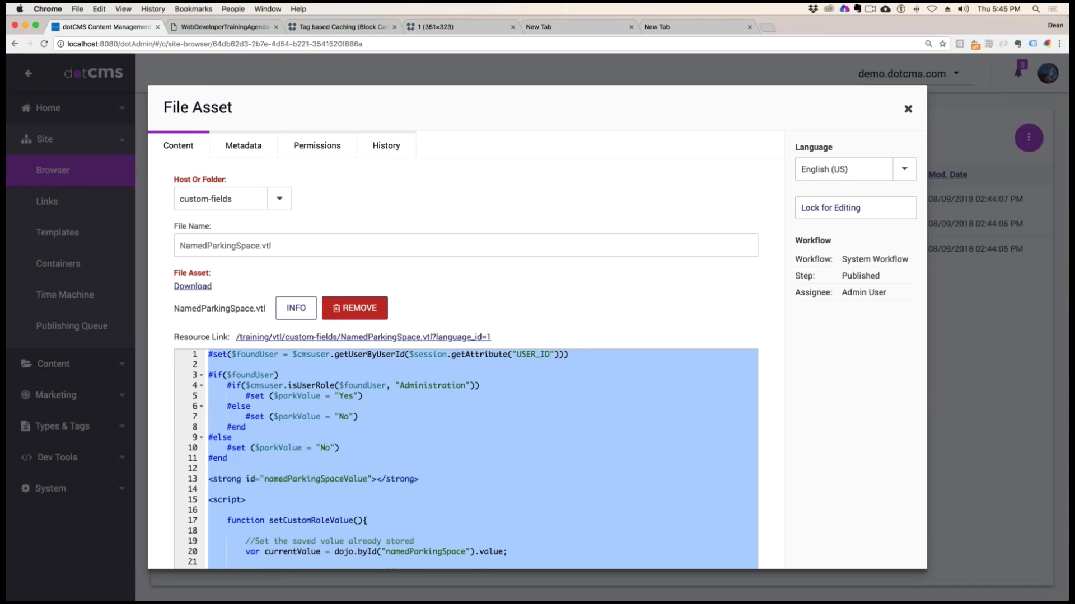
key("super+Tab")
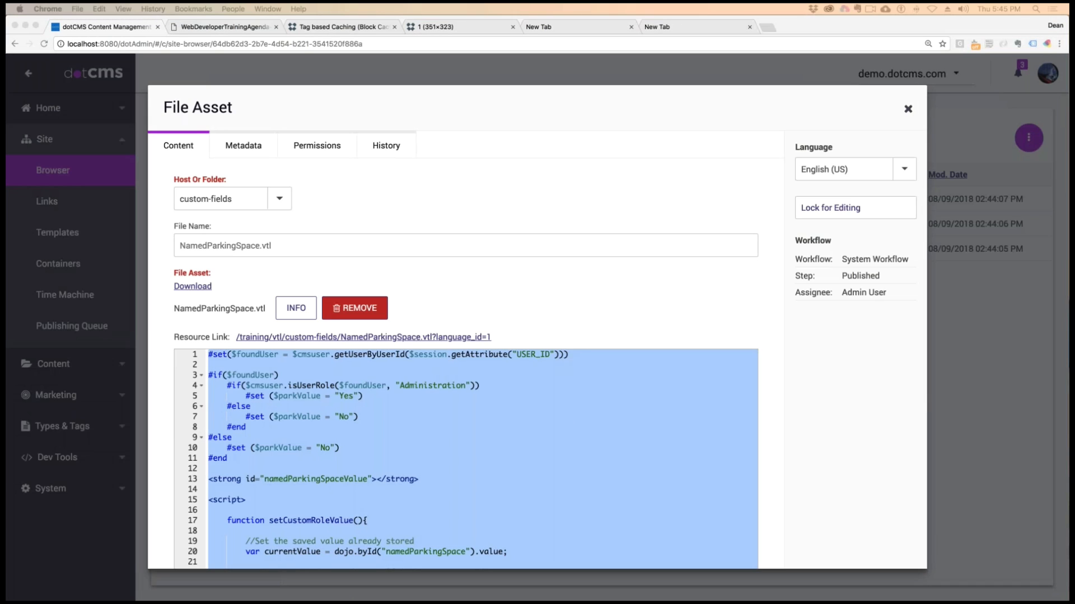
left_click_drag(146, 7, 571, 27)
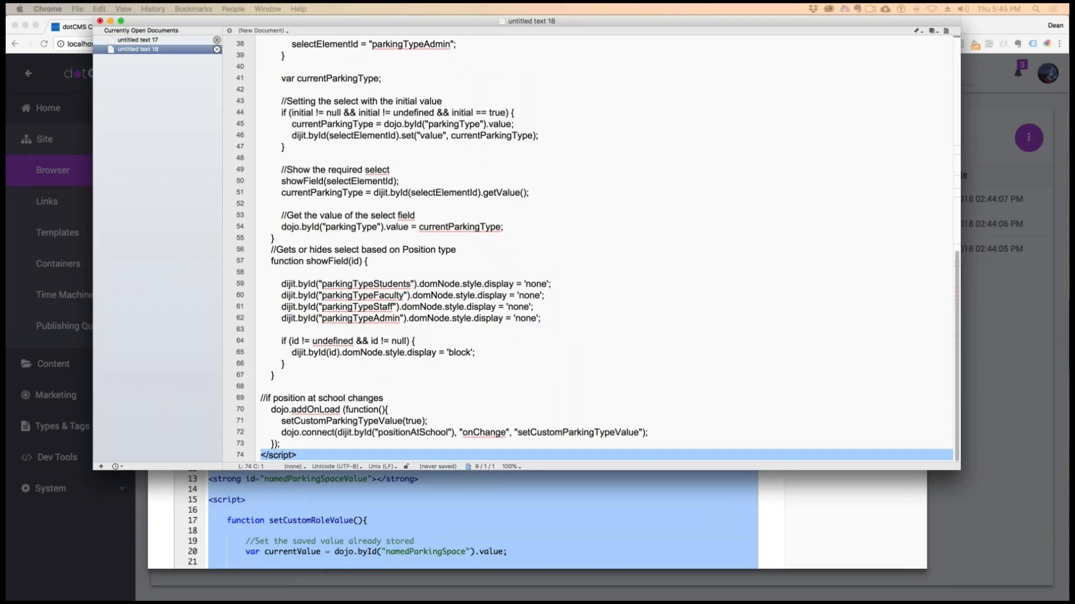
left_click(431, 167)
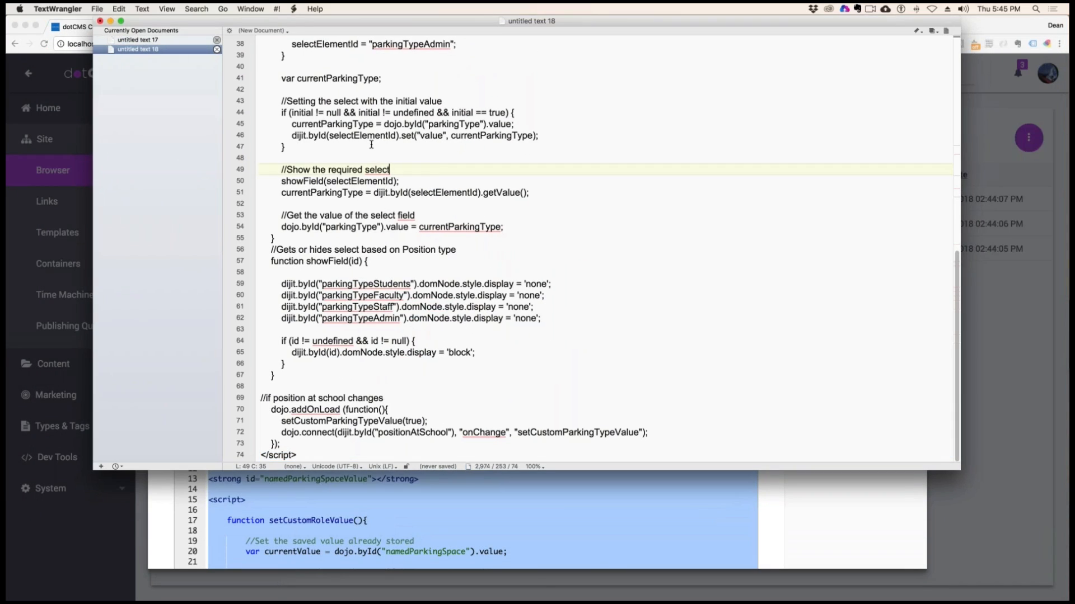
key("super+a")
key("super+v")
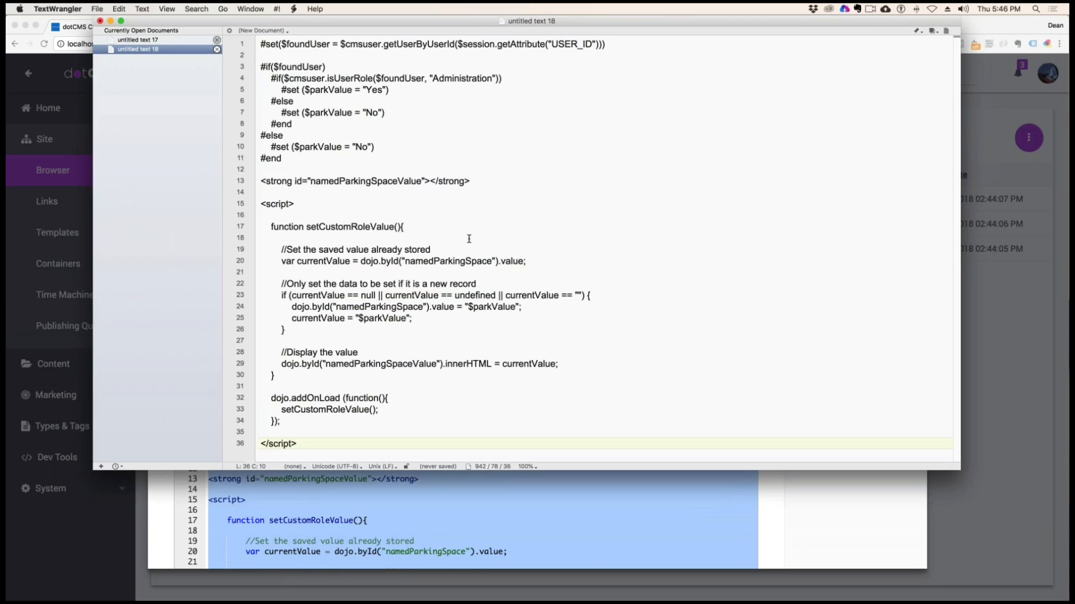
Examine the $foundUser variable and the cmsuser viewtool in the first #set line
left_click(383, 54)
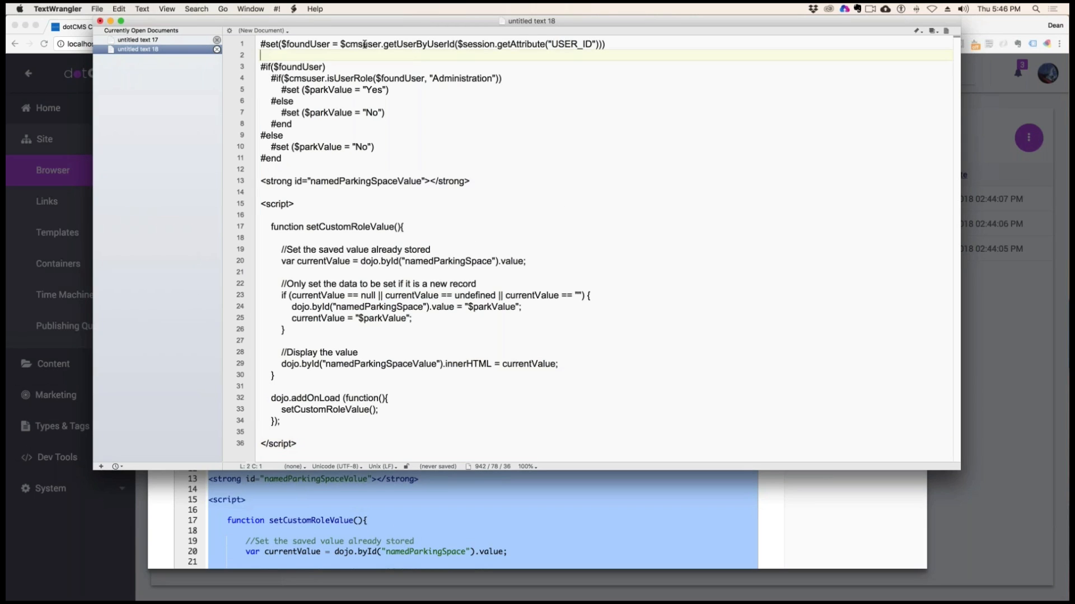
left_click_drag(335, 44, 280, 44)
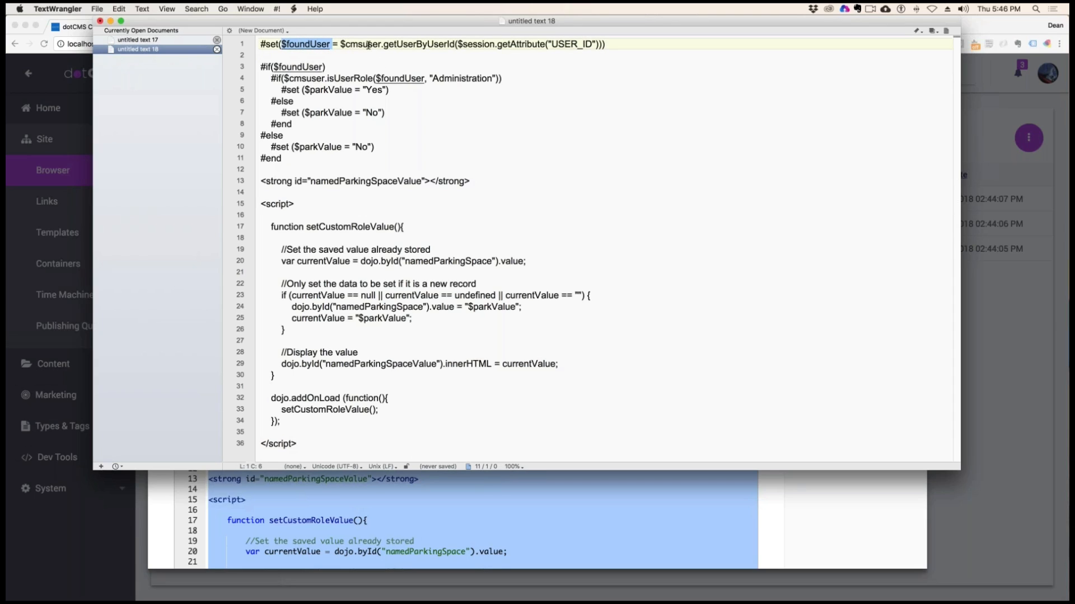
left_click_drag(346, 45, 381, 44)
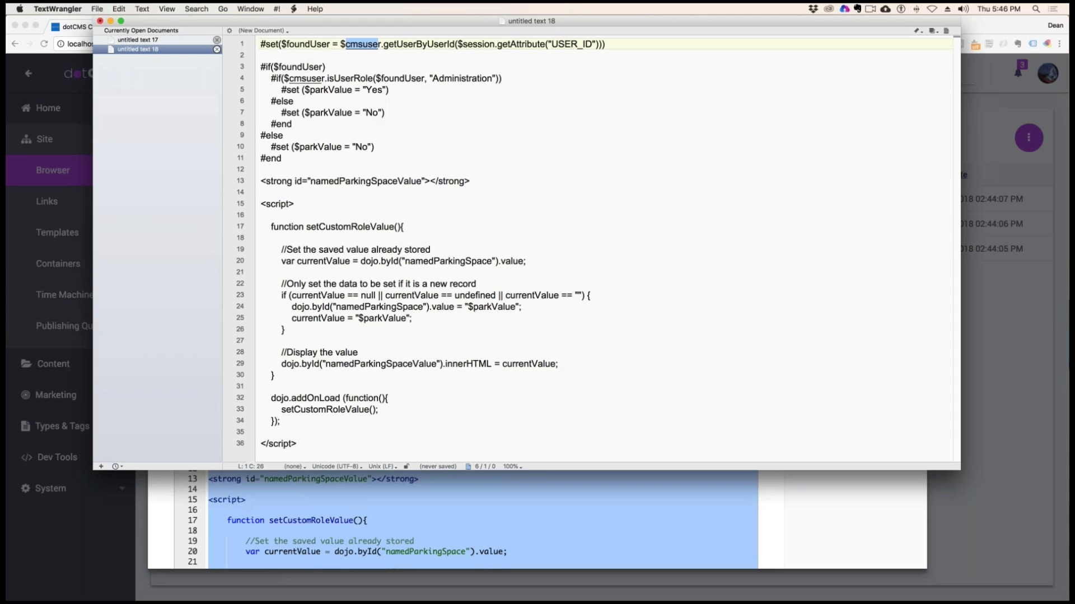
Write the example $user.userId on the empty line 2 and remove it again
left_click(332, 58)
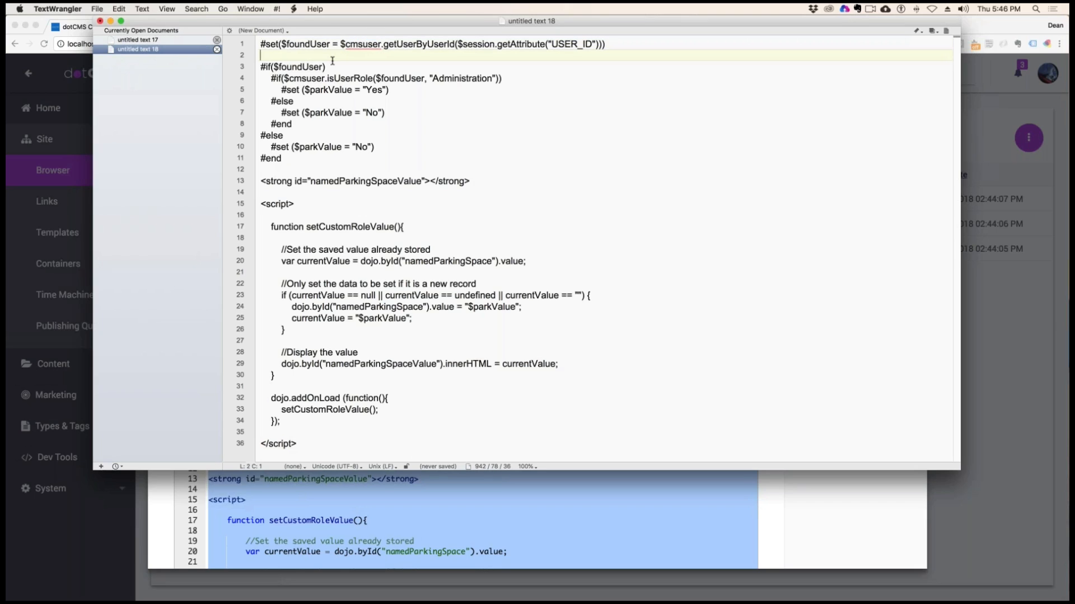
type("$user.userId")
key("shift+Left")
key("shift+Left")
key("shift+Left")
key("shift+Left")
key("shift+Left")
key("shift+Left")
key("shift+Left")
key("shift+Left")
key("shift+Left")
key("shift+Left")
key("shift+Left")
key("shift+Left")
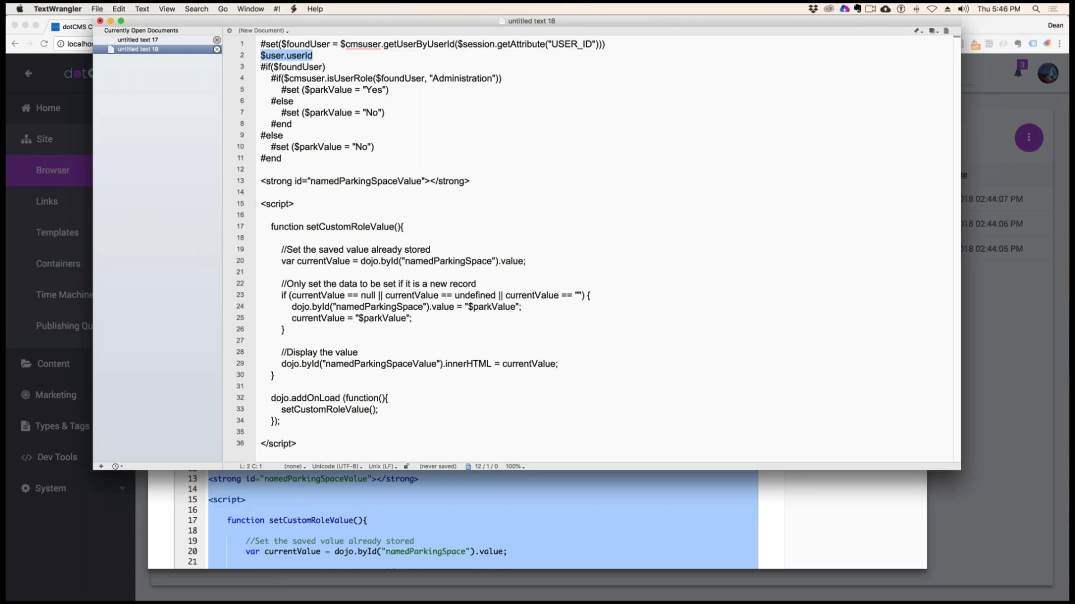
key("super+x")
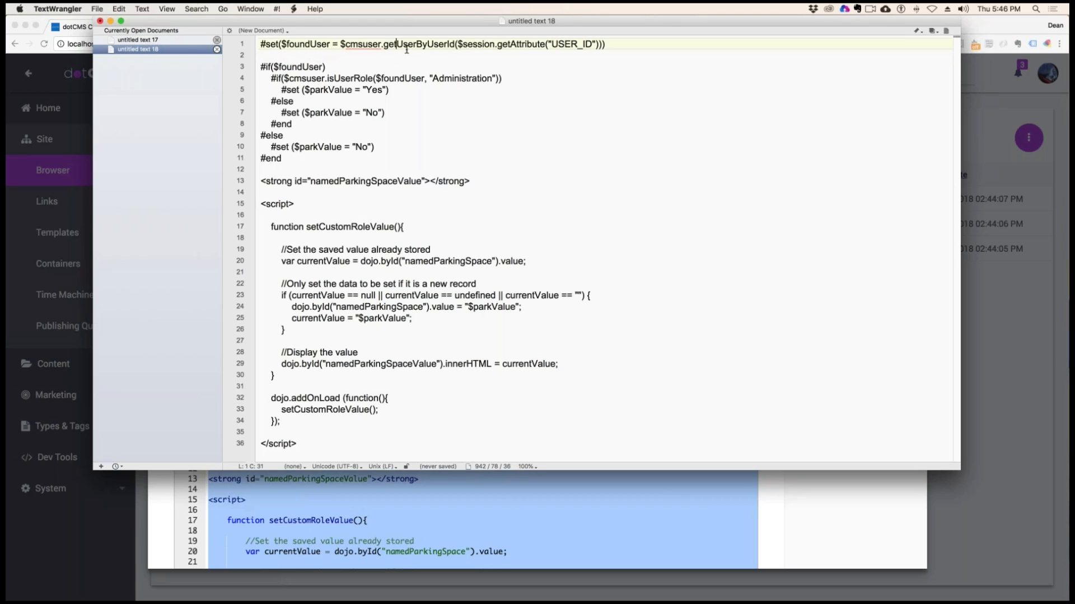
Examine the getUserByUserId call with the session's USER_ID attribute and the #if($foundUser) condition
left_click_drag(379, 43, 456, 44)
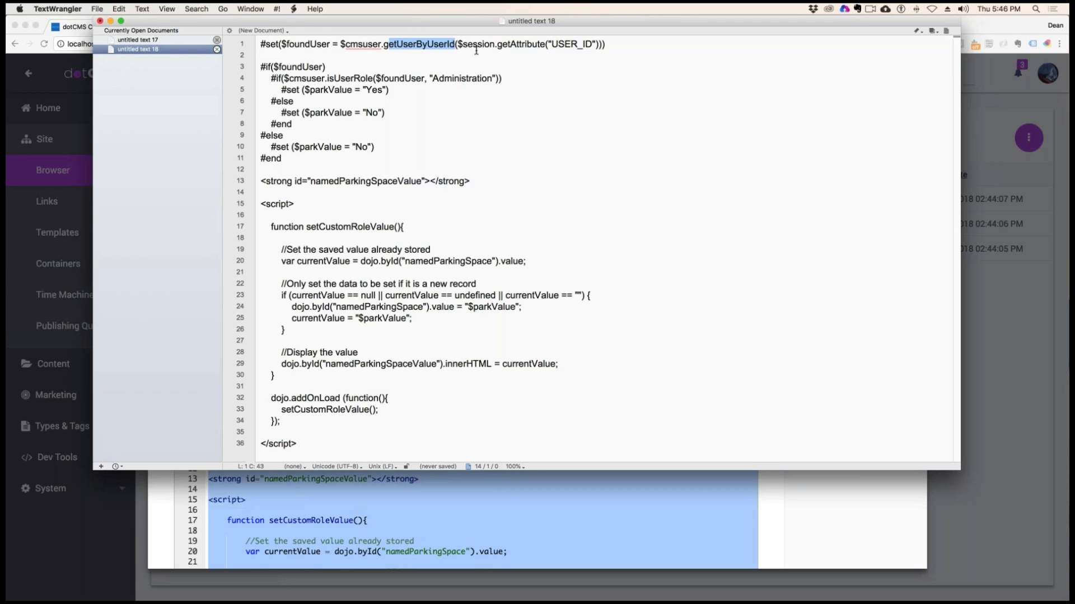
left_click_drag(457, 44, 595, 44)
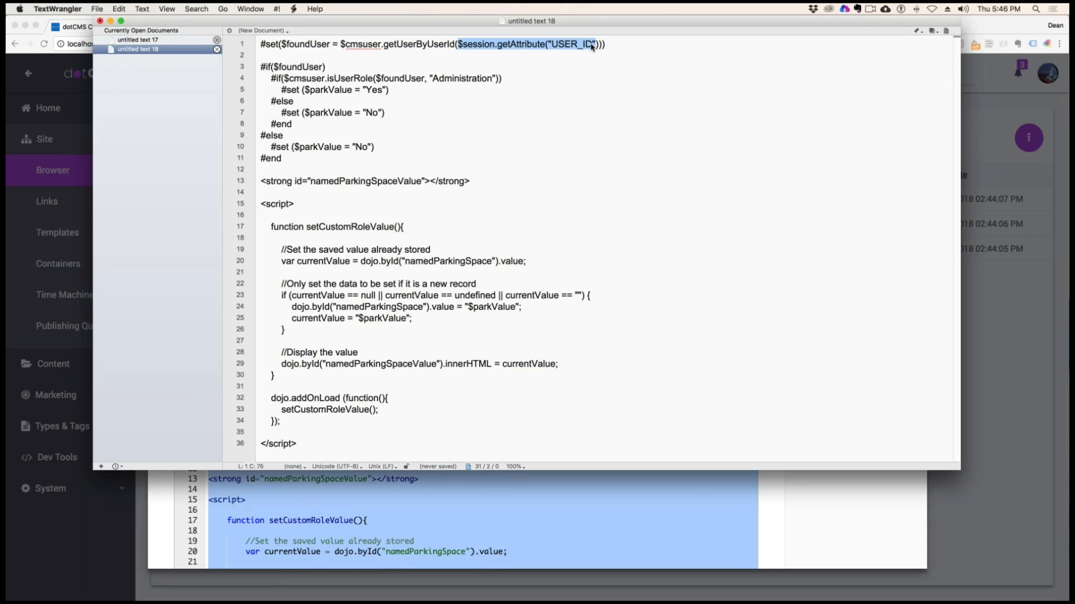
left_click_drag(268, 66, 326, 66)
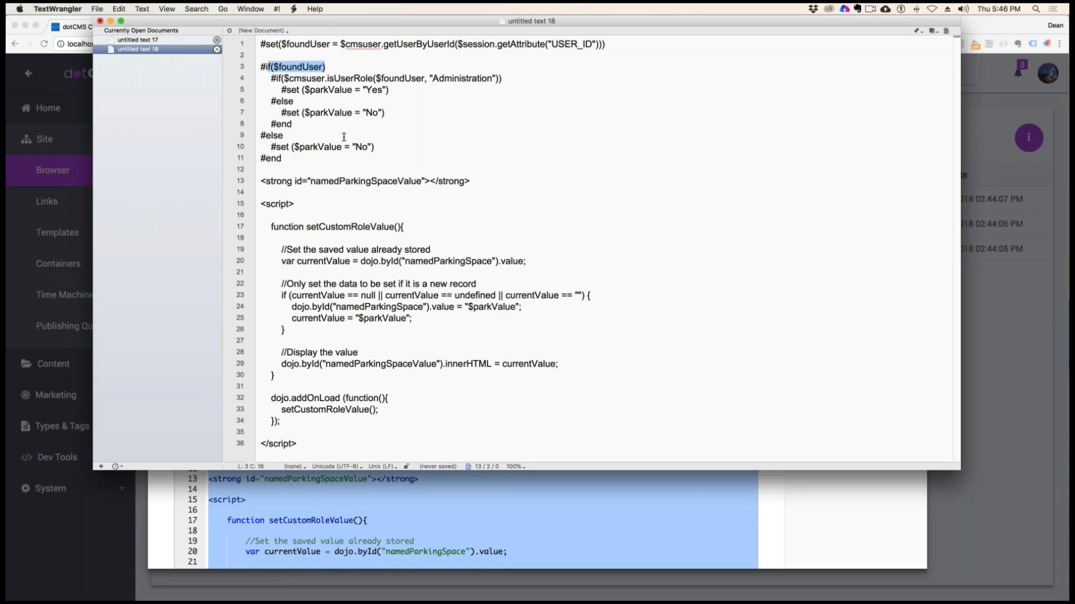
Examine the isUserRole check on line 4 with its $foundUser and "Administration" arguments
left_click_drag(302, 79, 422, 79)
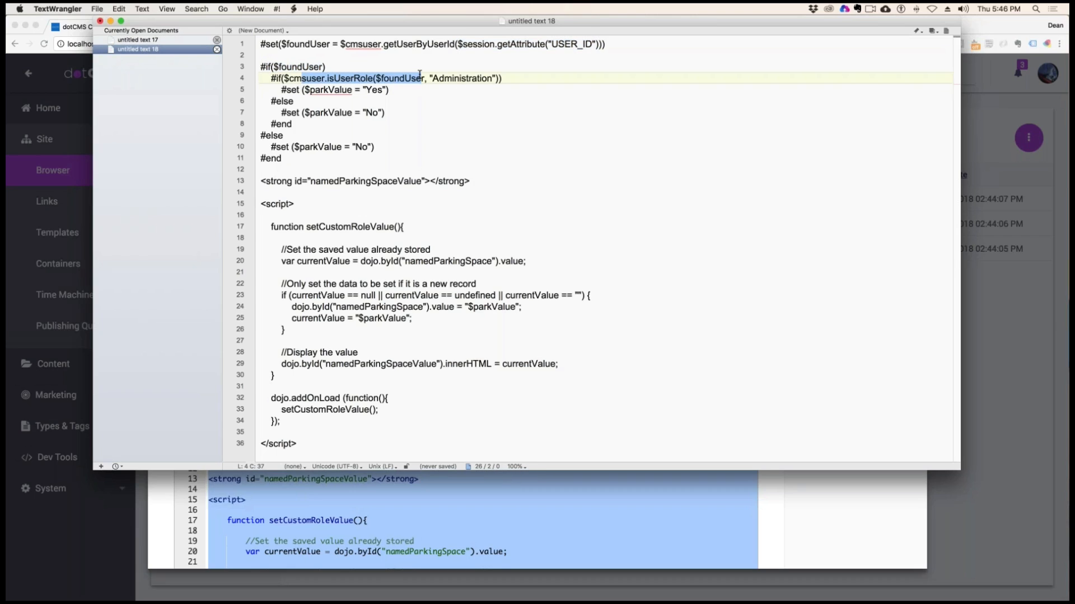
left_click(329, 78)
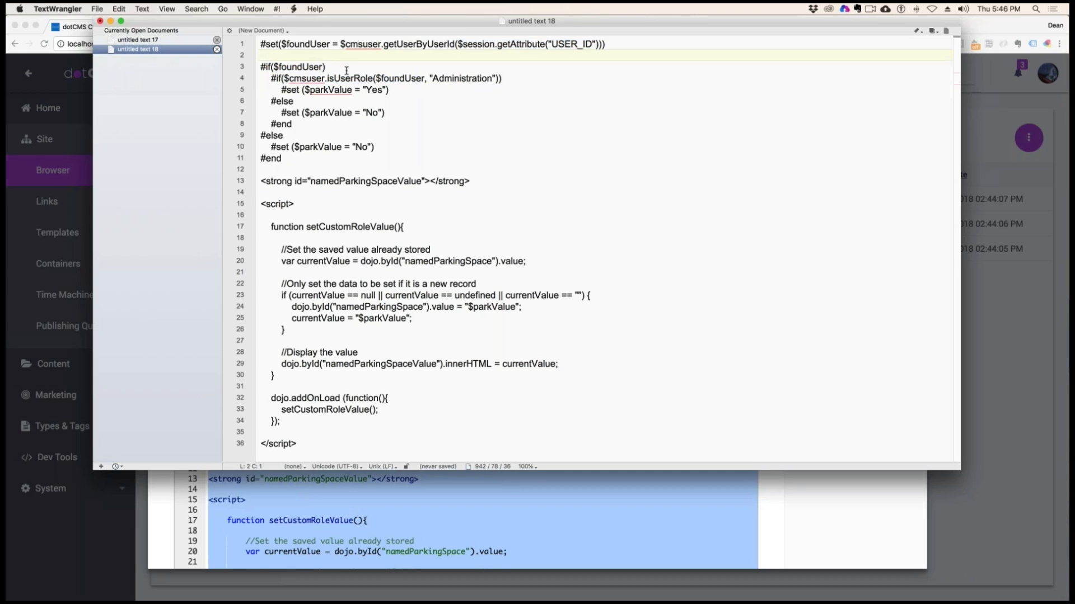
left_click_drag(329, 78, 373, 78)
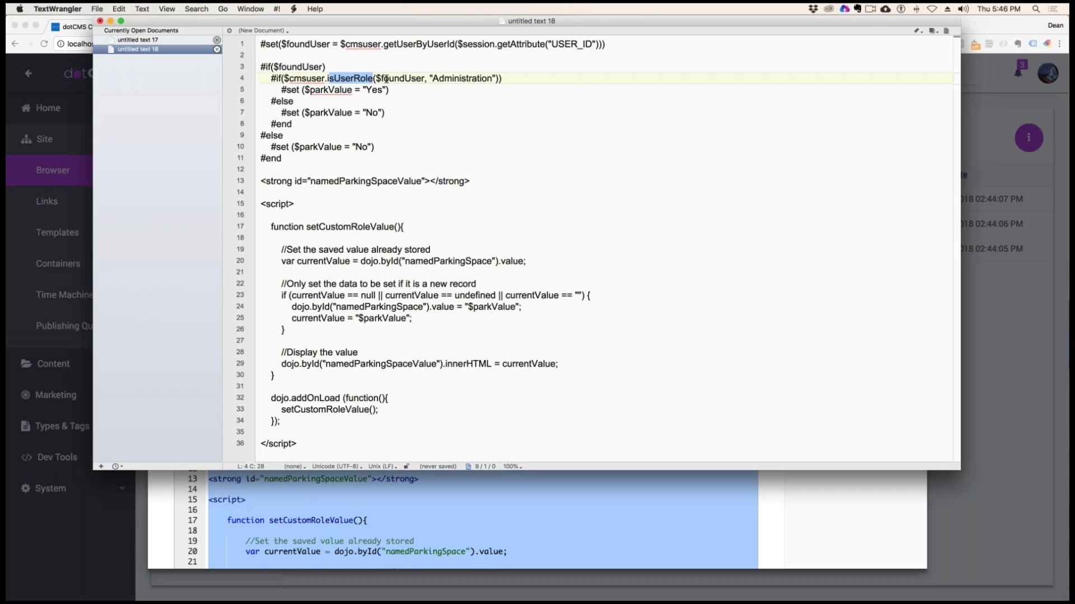
left_click_drag(425, 79, 374, 79)
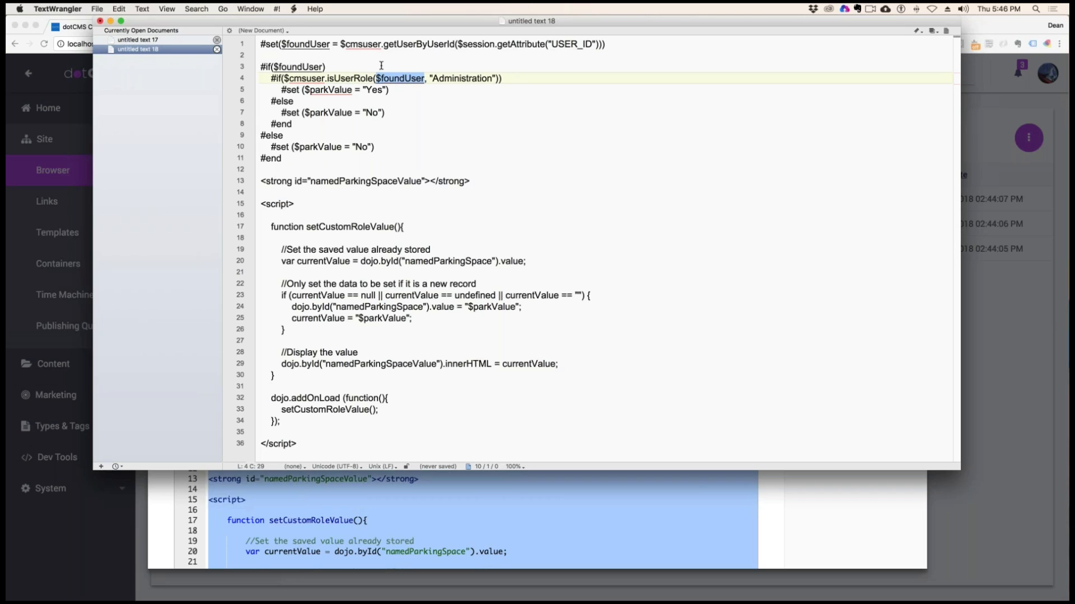
left_click_drag(584, 45, 354, 43)
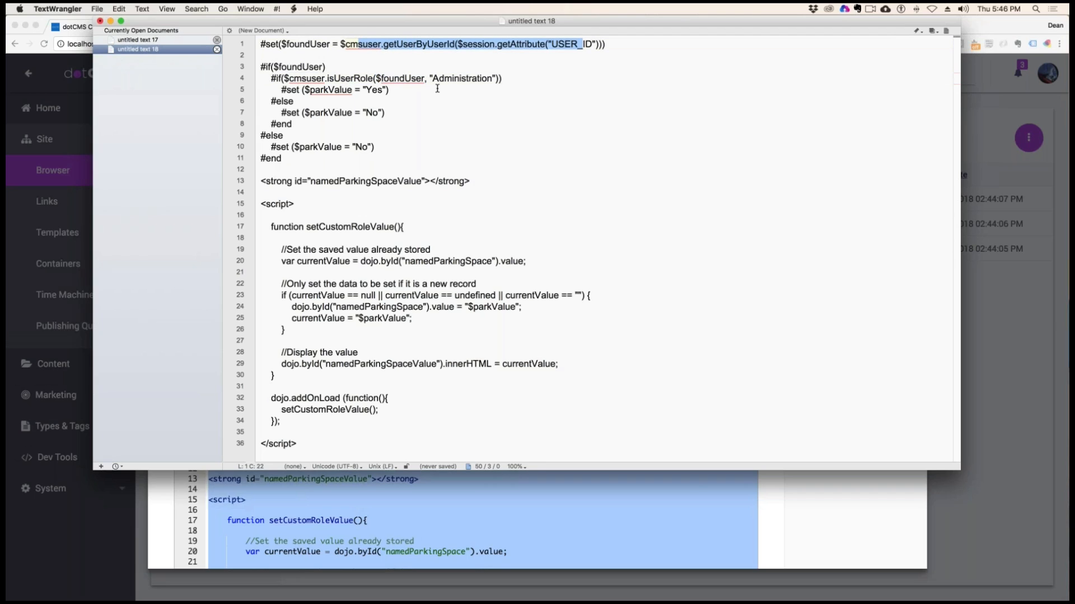
left_click_drag(429, 79, 493, 78)
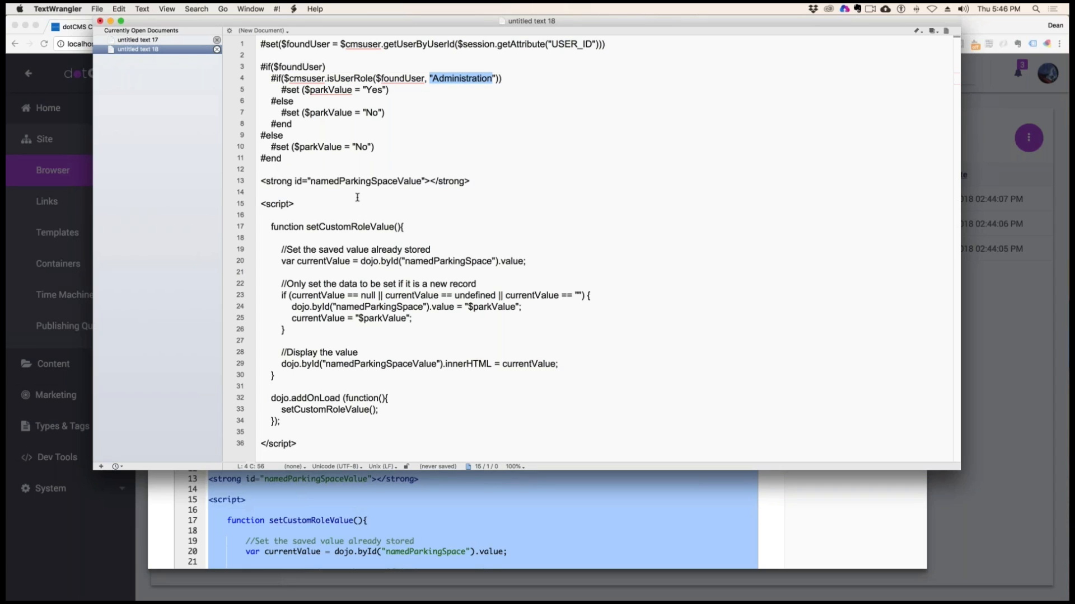
Examine the #set lines that give $parkValue "Yes" or "No" and the script block with setCustomRoleValue
left_click_drag(323, 90, 392, 102)
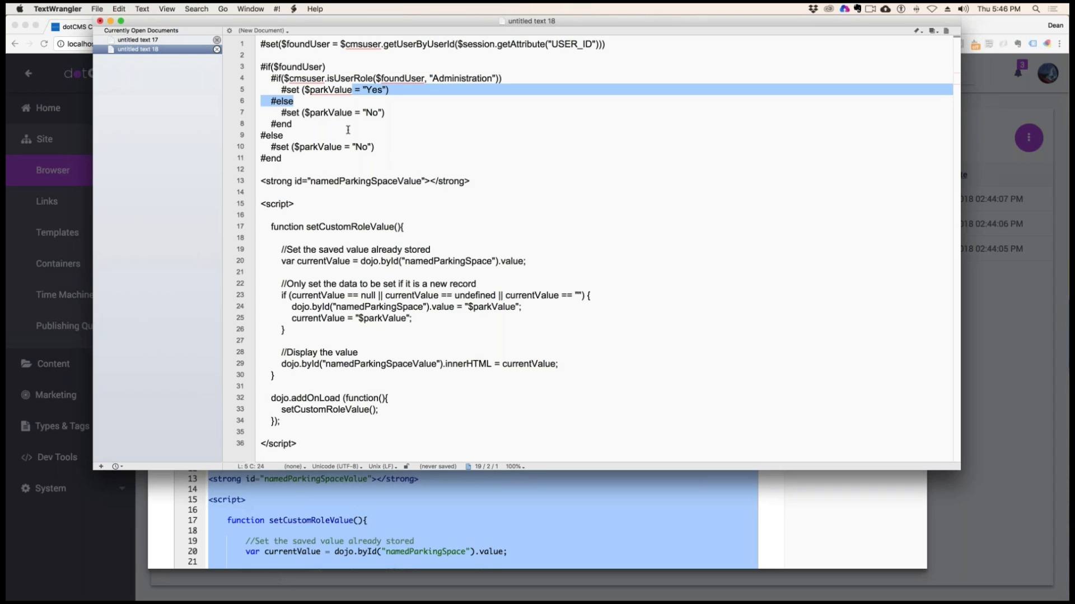
mouse_move(300, 112)
left_mouse_down()
mouse_move(314, 112)
mouse_move(292, 125)
left_mouse_up()
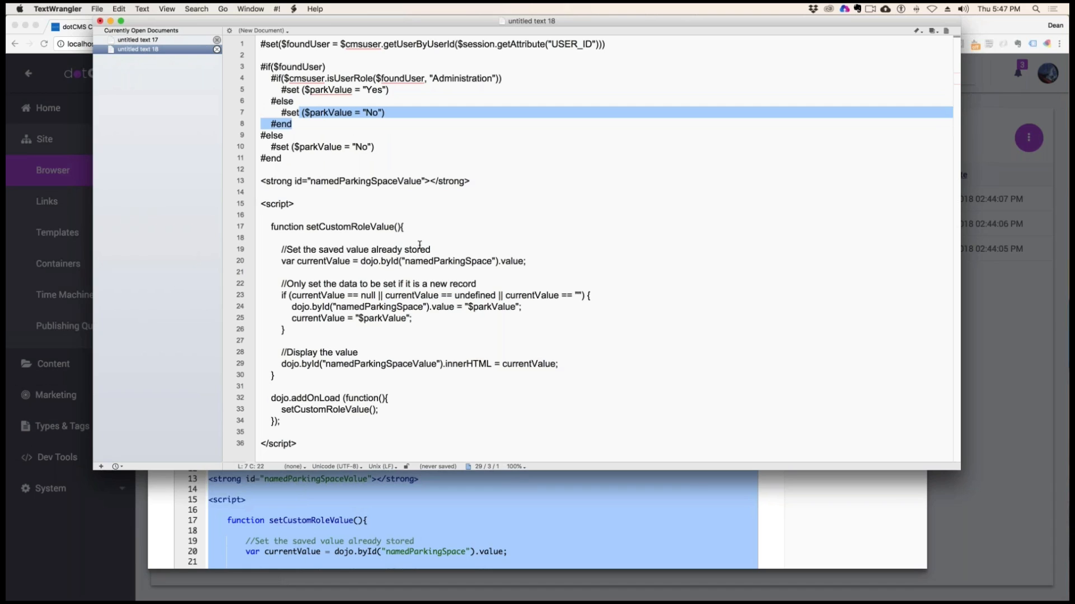
left_click_drag(346, 214, 356, 409)
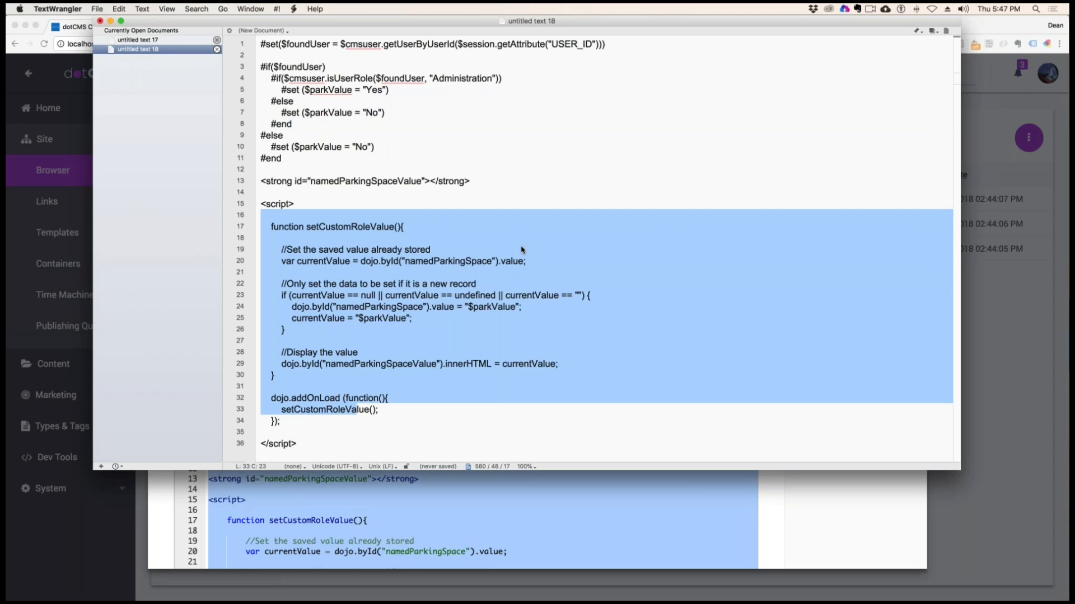
Minimize the text editor and close NamedParkingSpace.vtl in dotCMS without saving
left_click_drag(215, 25, 1074, 109)
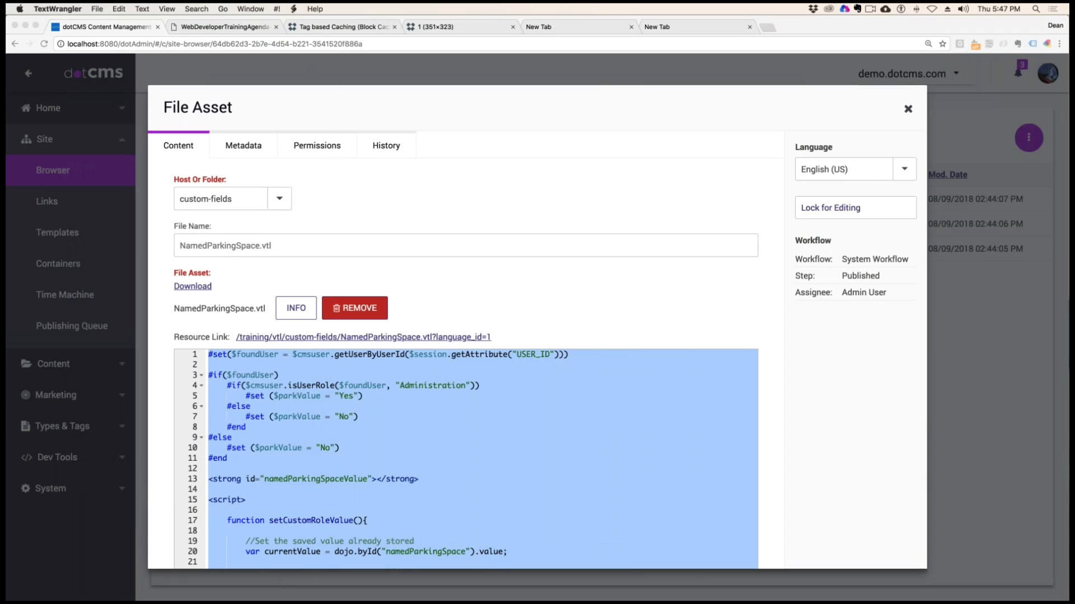
left_click(833, 264)
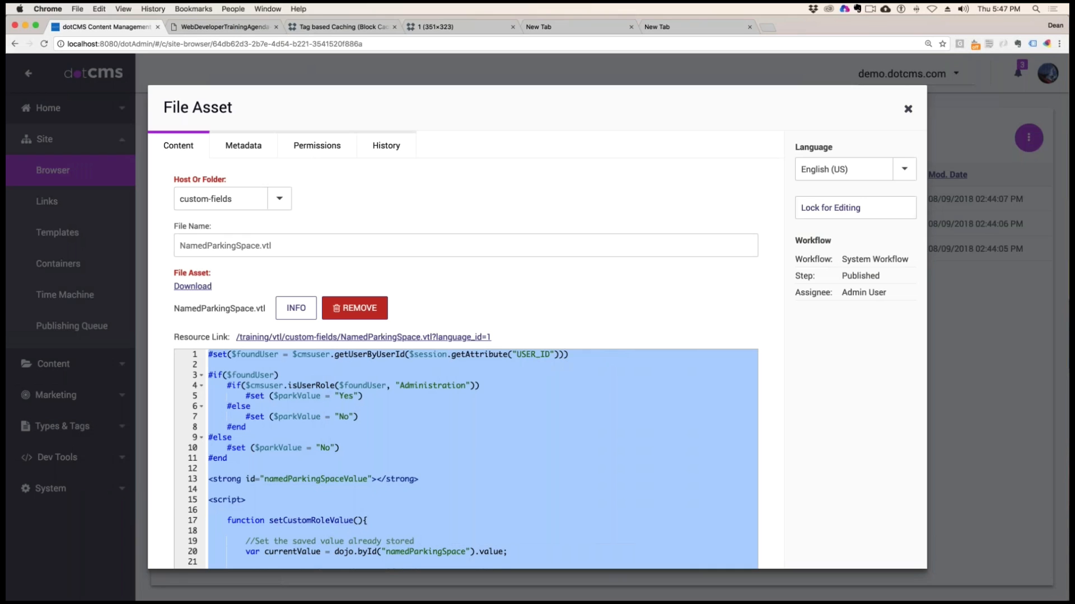
left_click(907, 109)
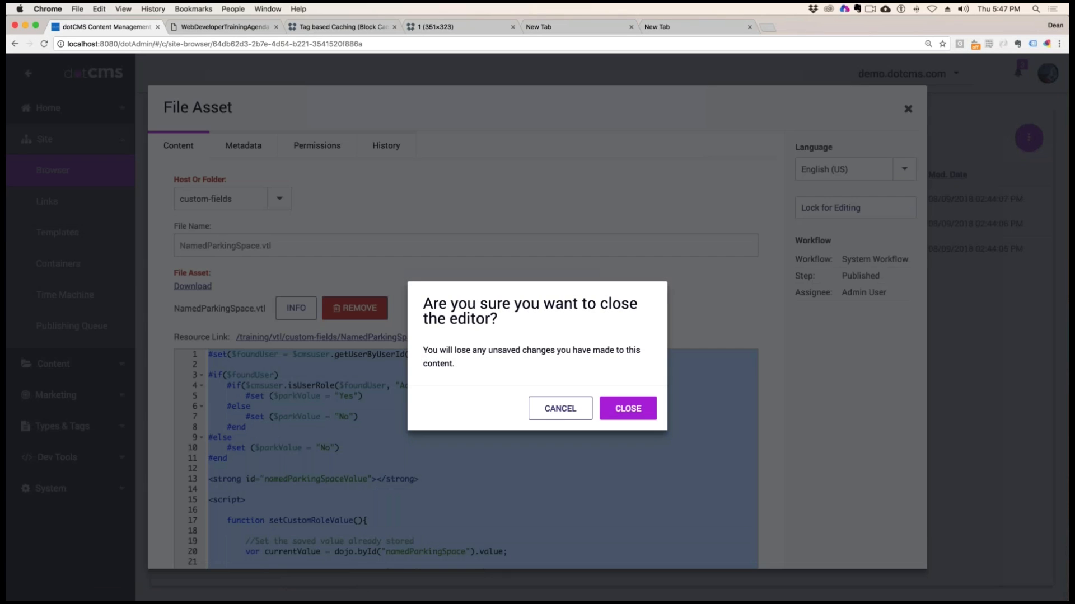
left_click(628, 409)
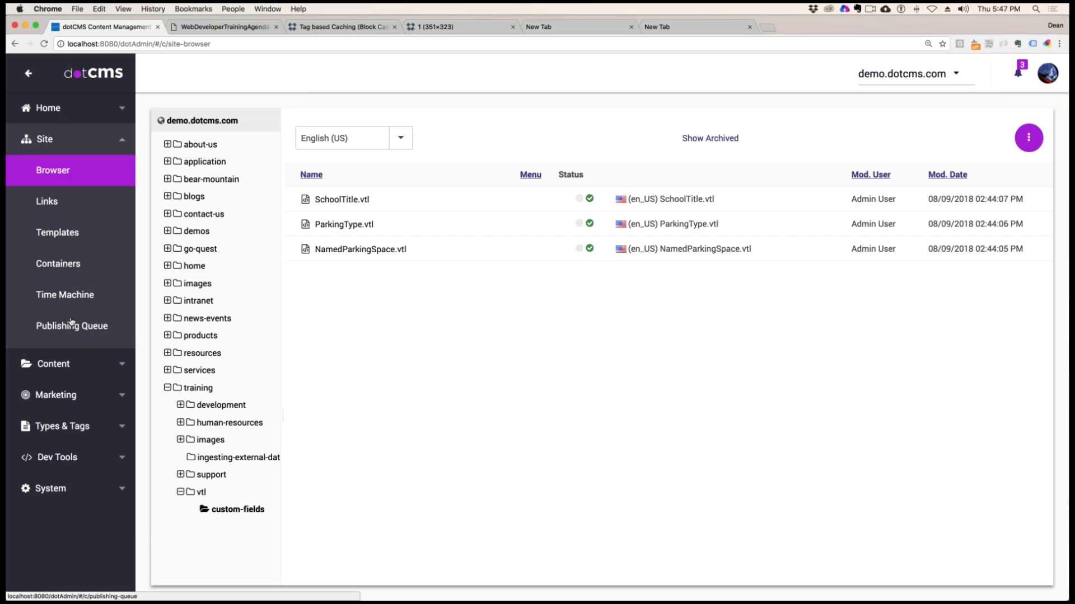
Open the system's user list and check the roles granted to the Admin User account
left_click(62, 488)
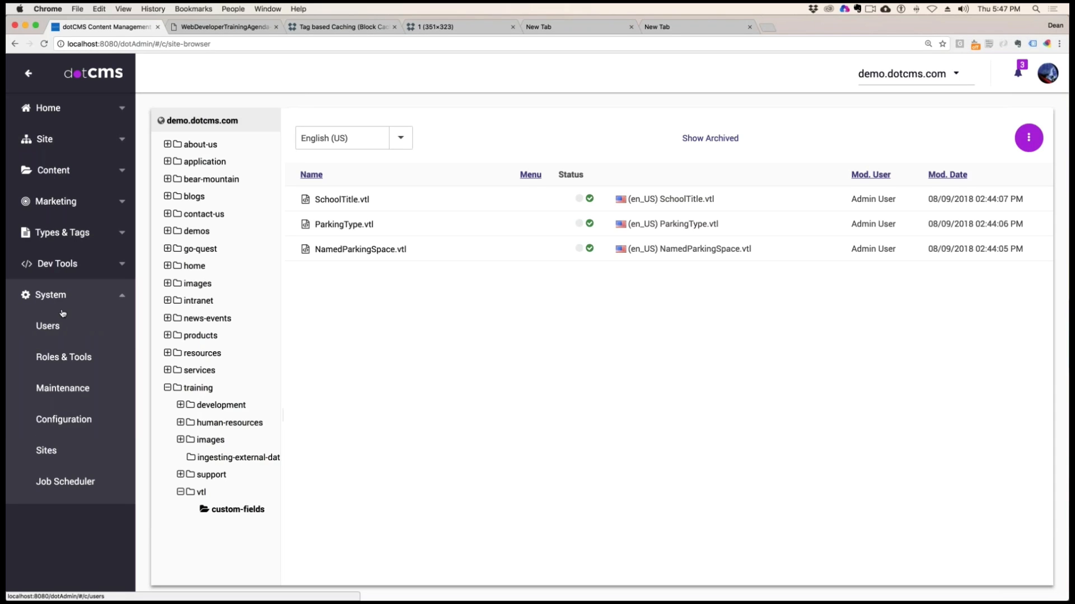
left_click(62, 324)
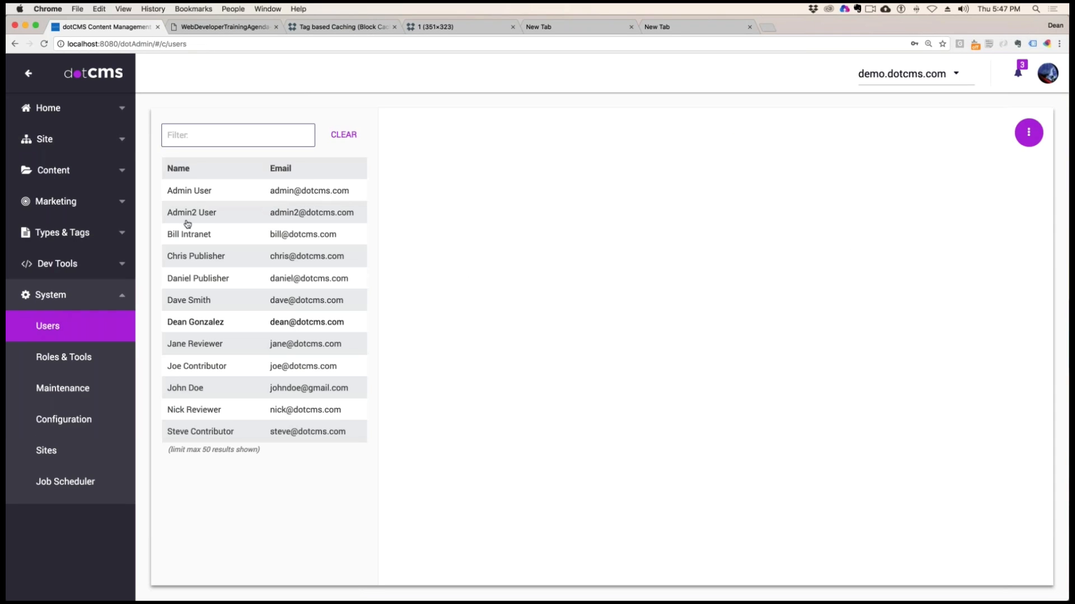
left_click(199, 190)
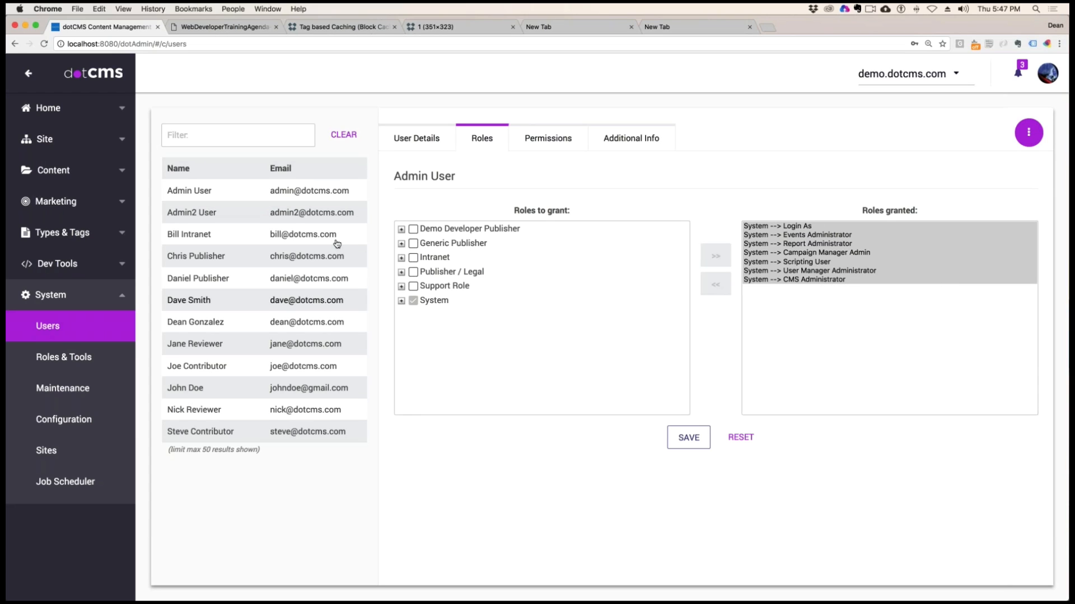
Start a new role under Root Role with "Administration" as both its name and its key
left_click(82, 358)
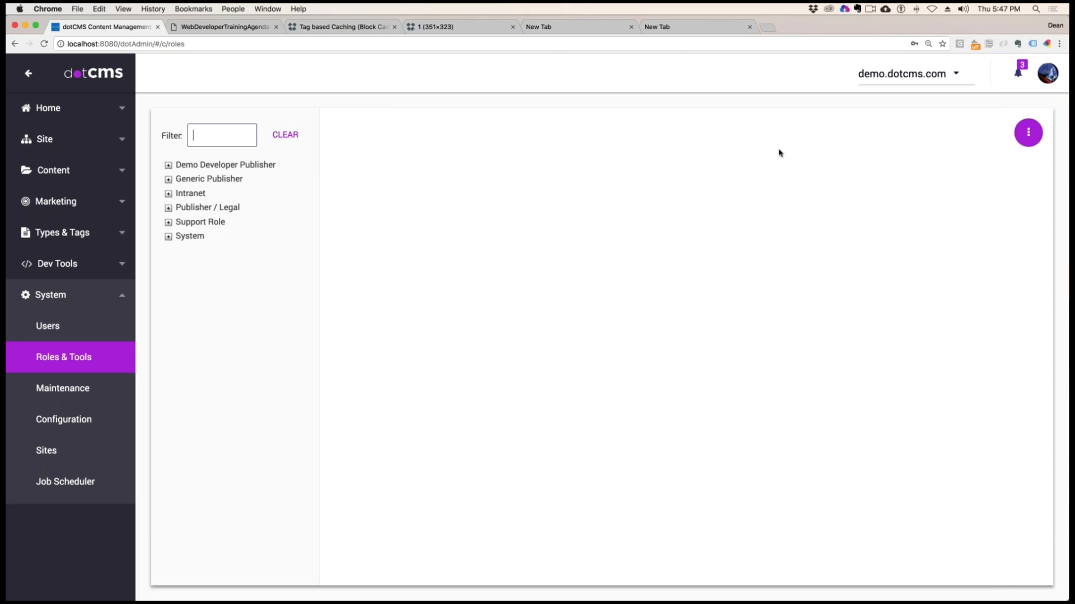
left_click(1028, 132)
left_click(961, 160)
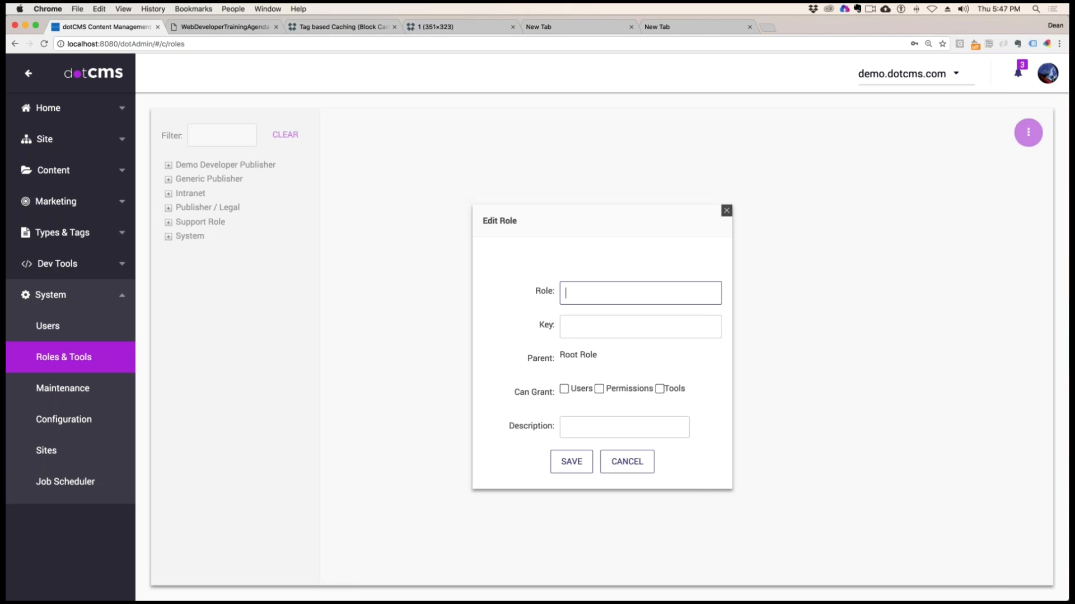
left_click(622, 290)
type("Administration")
left_click_drag(621, 291, 493, 290)
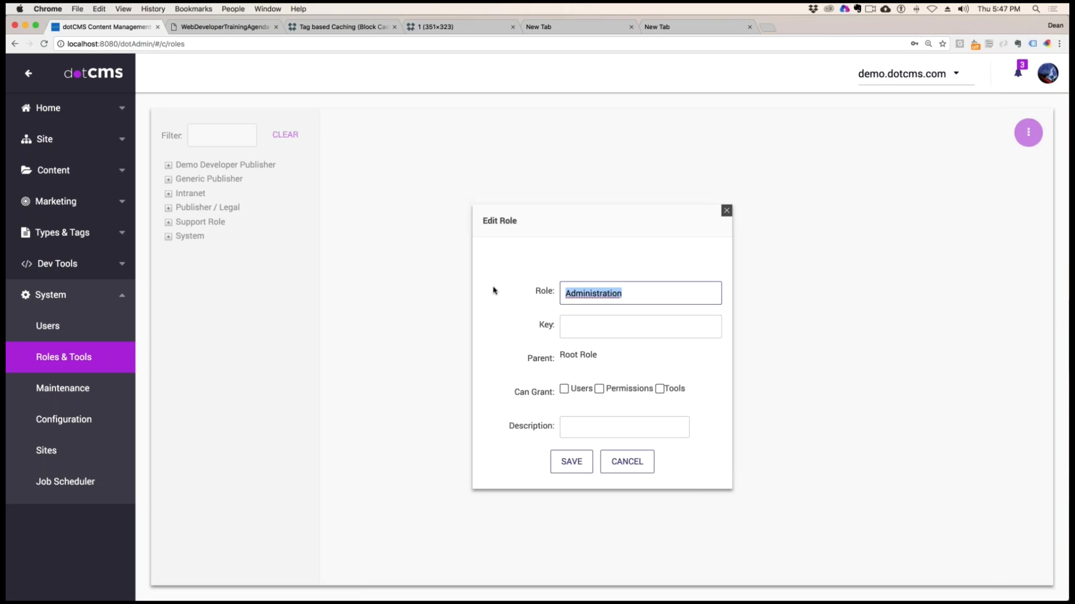
left_click(578, 329)
key("cmd+v")
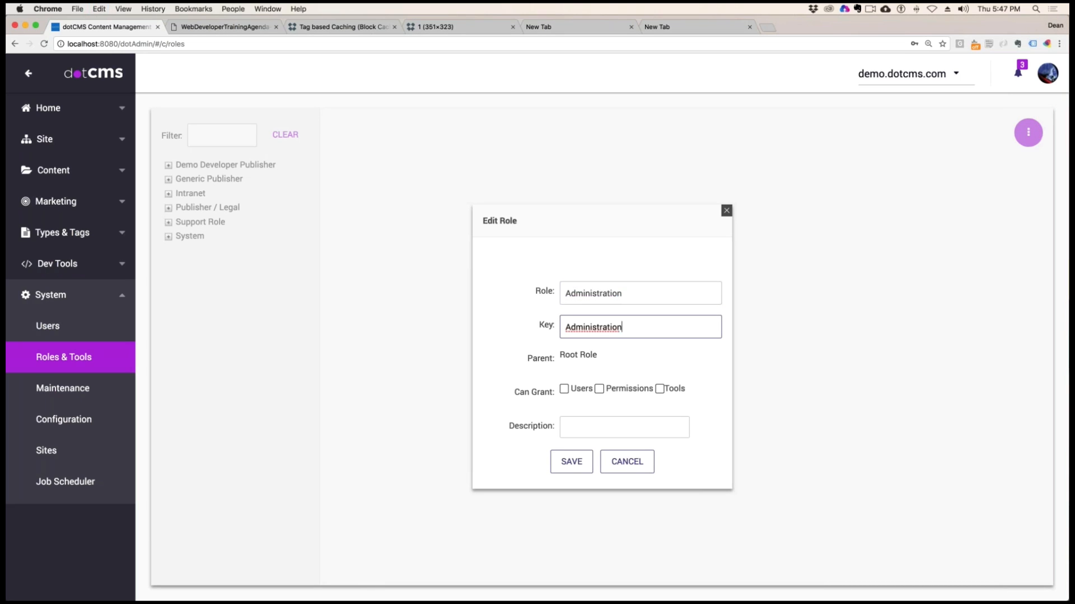
Allow the new role to grant Users, Permissions and Tools, and save it
left_click(563, 388)
left_click(599, 388)
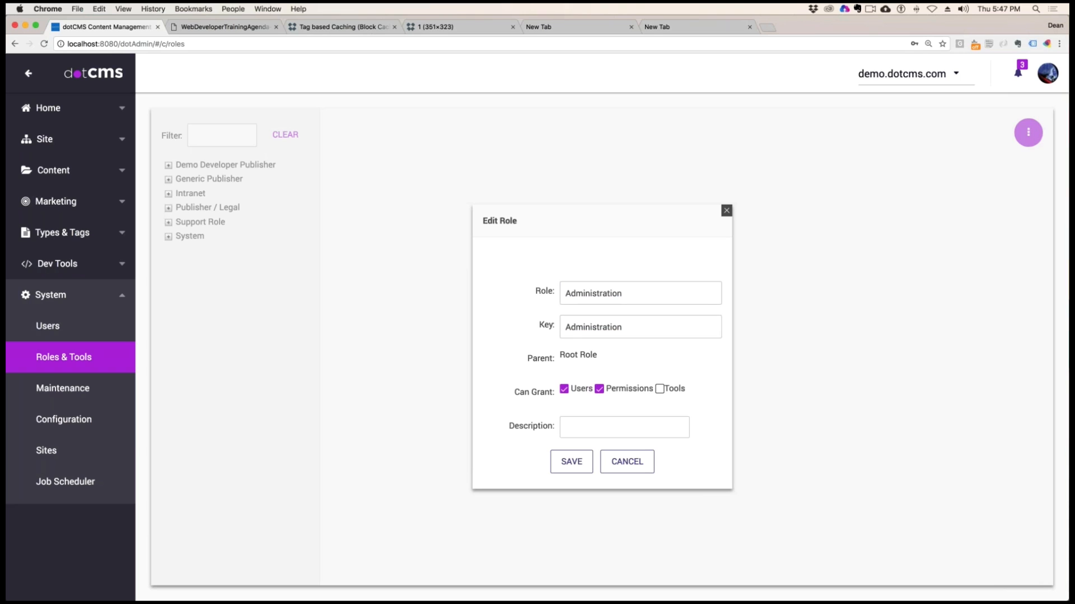
left_click(659, 389)
left_click(572, 462)
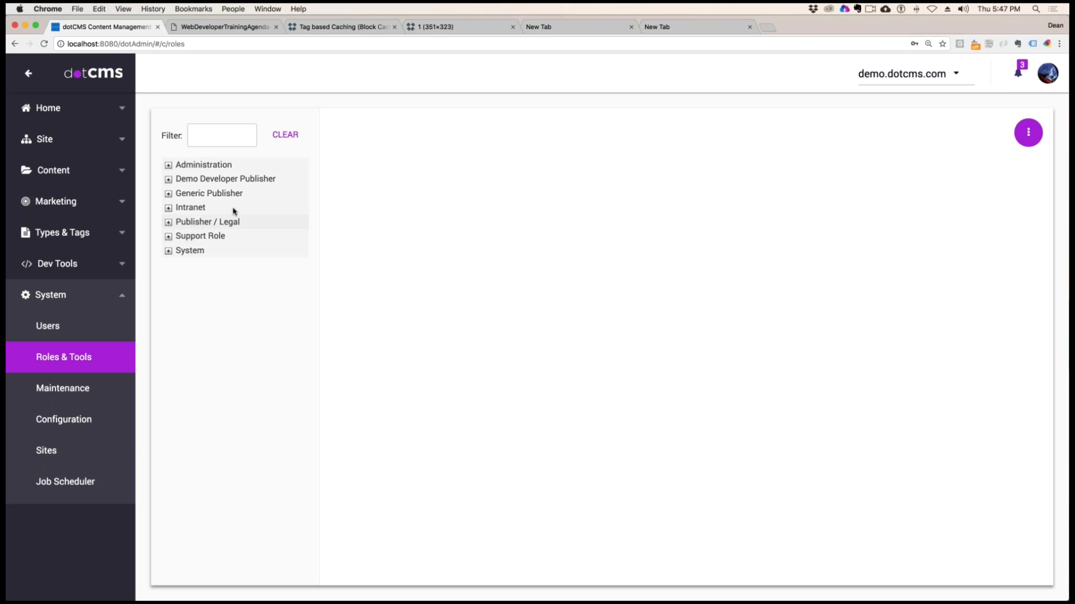
Grant the Administration role to the Admin User account and check which account is logged in
left_click(196, 166)
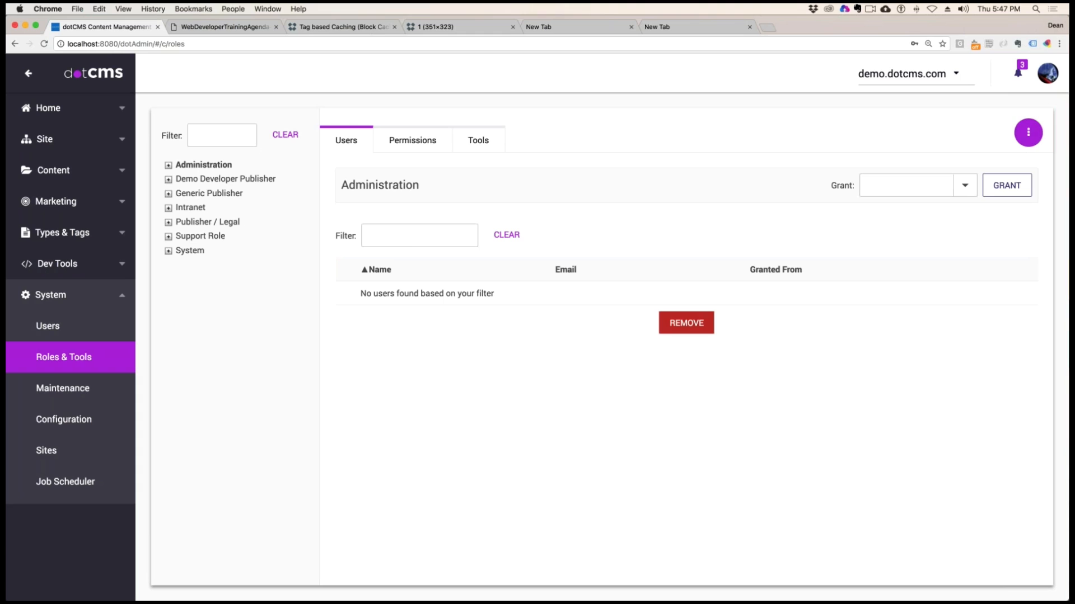
left_click(884, 187)
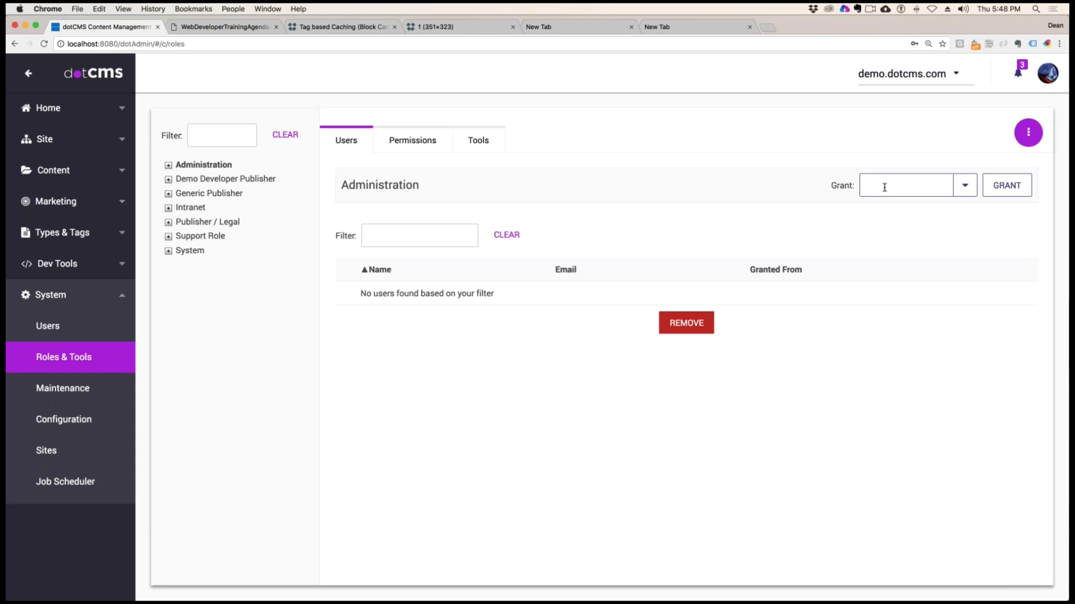
type("admin")
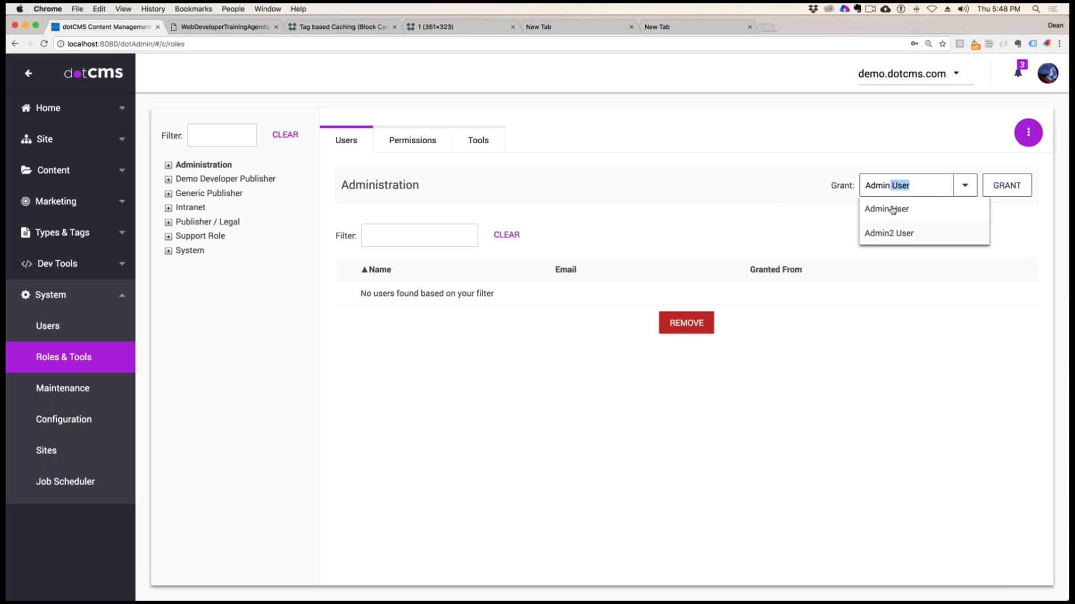
left_click(892, 210)
left_click(1007, 185)
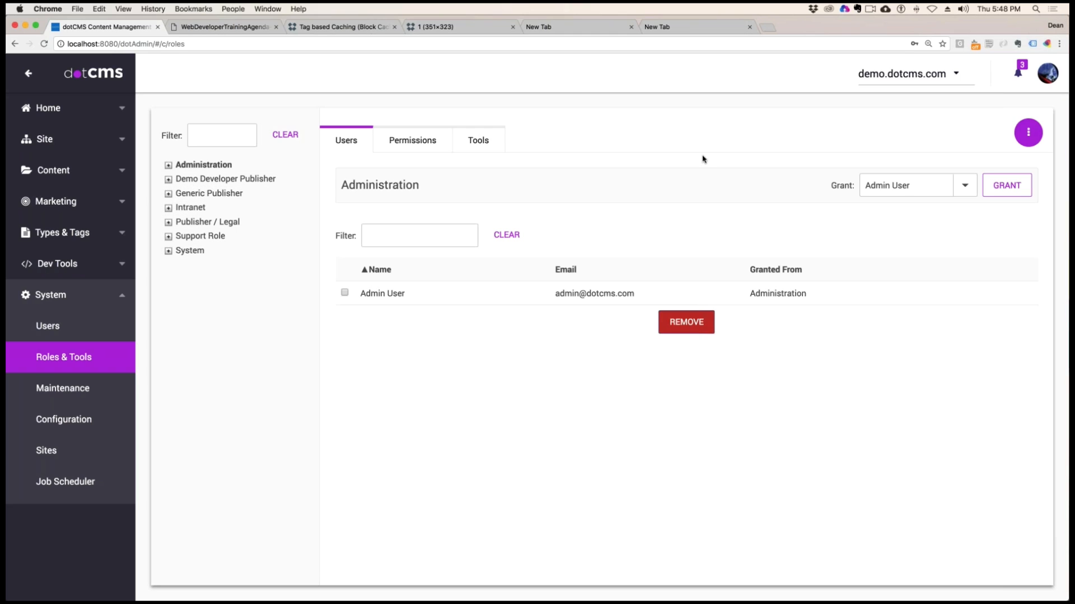
left_click(1047, 74)
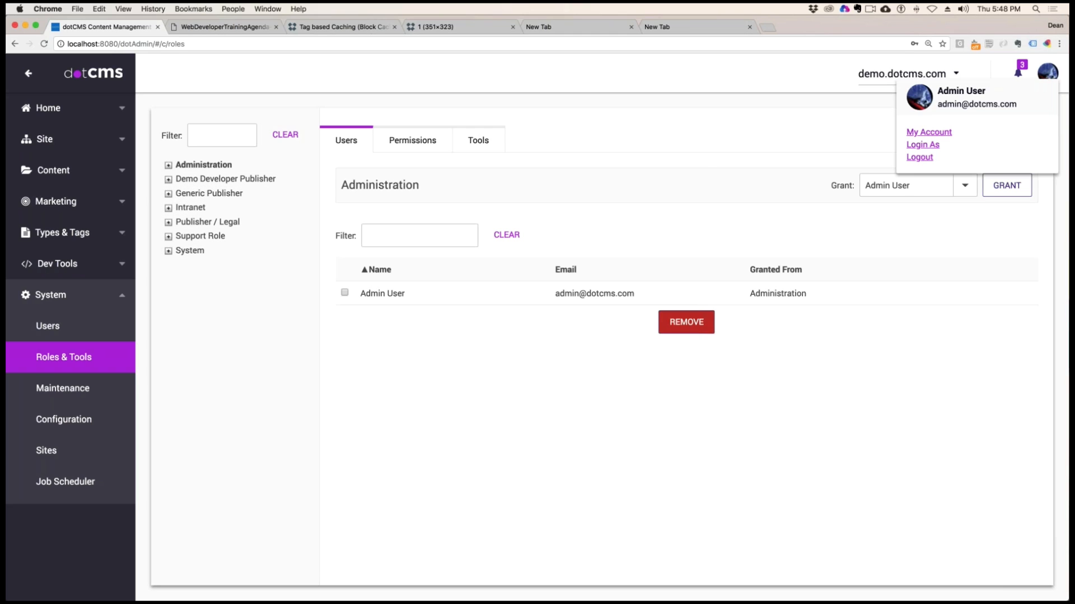
left_click(784, 377)
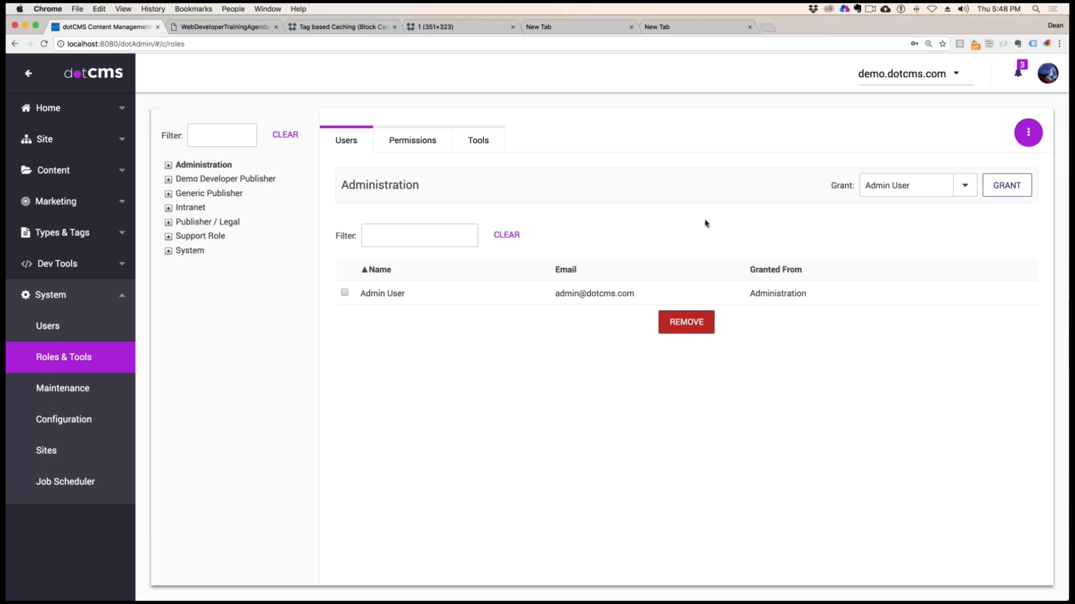
Start a new School Parking Registration item, check its Named Parking Space value, and title it "Administrator Parking Space"
left_click(52, 171)
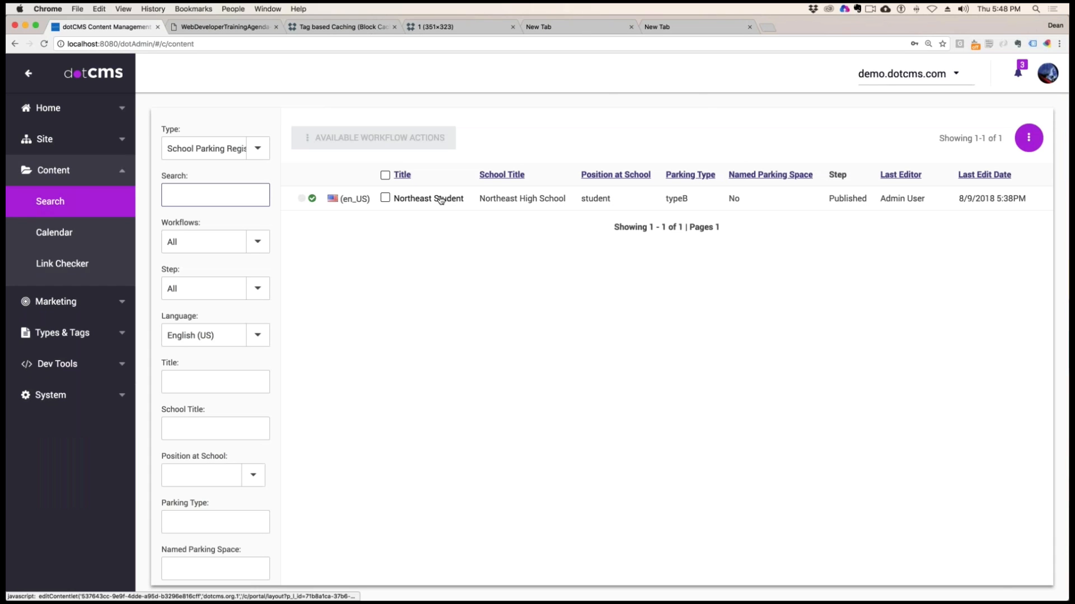
left_click(1028, 138)
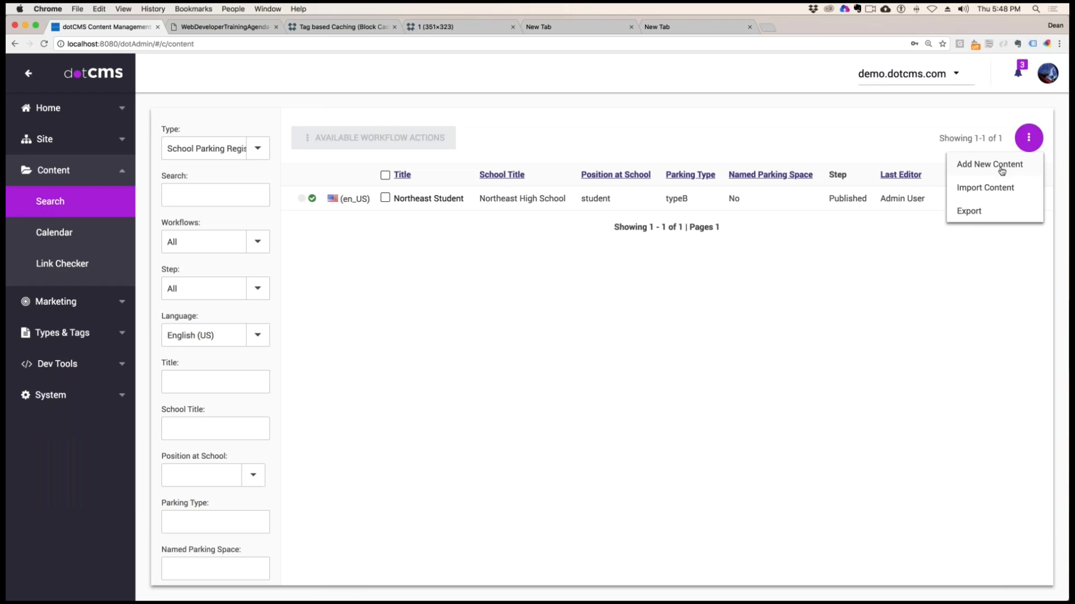
left_click(992, 164)
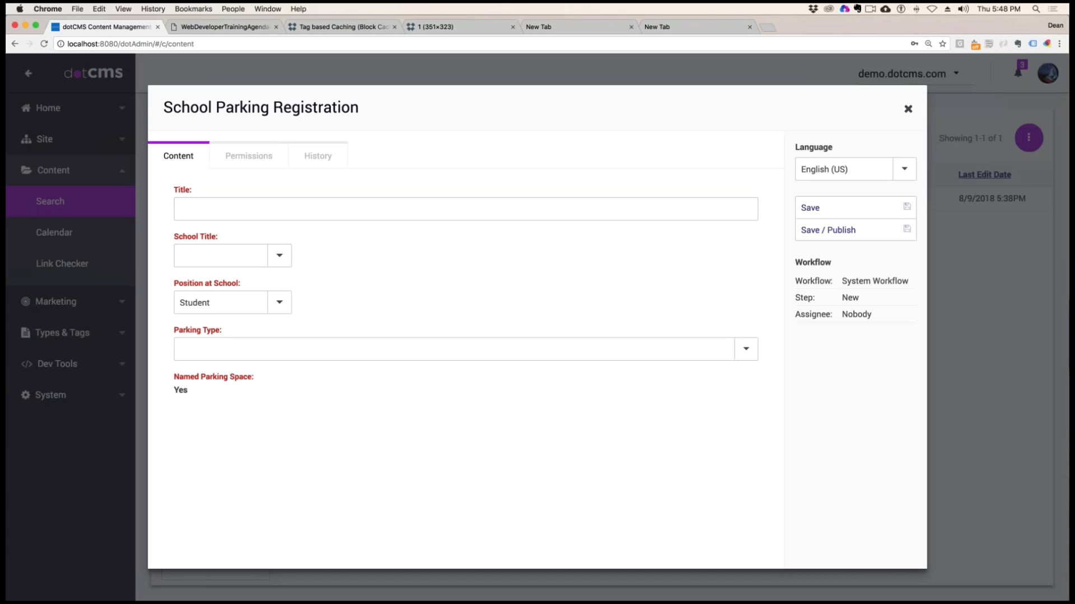
double_click(179, 387)
left_click(201, 209)
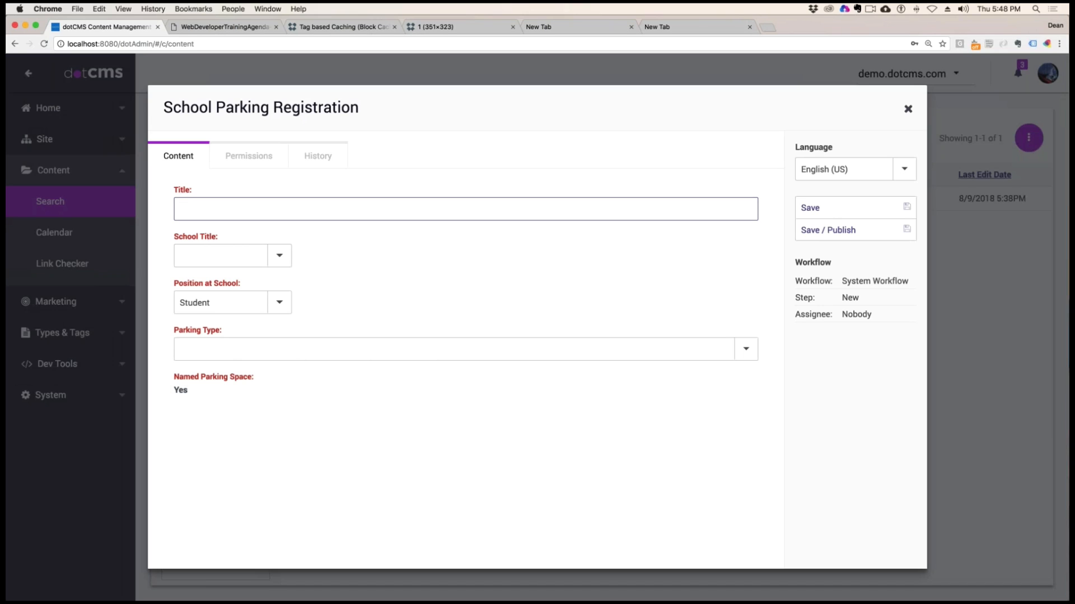
type("Administrator Parking Space")
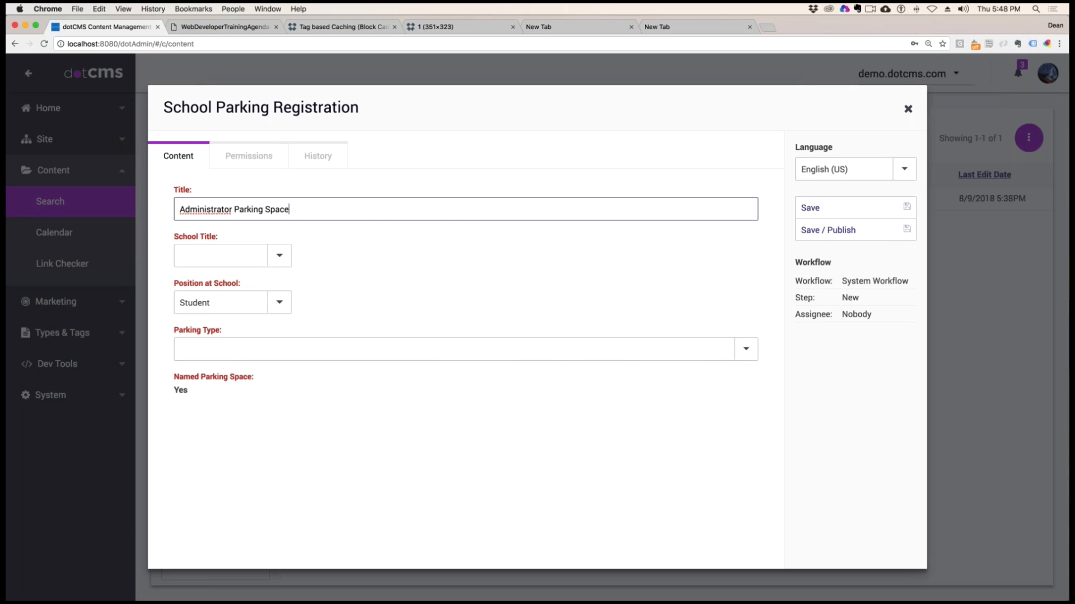
Set the registration to Westminster High School, Administrators and Administrator Zone K, publish it, and close the form
left_click(284, 260)
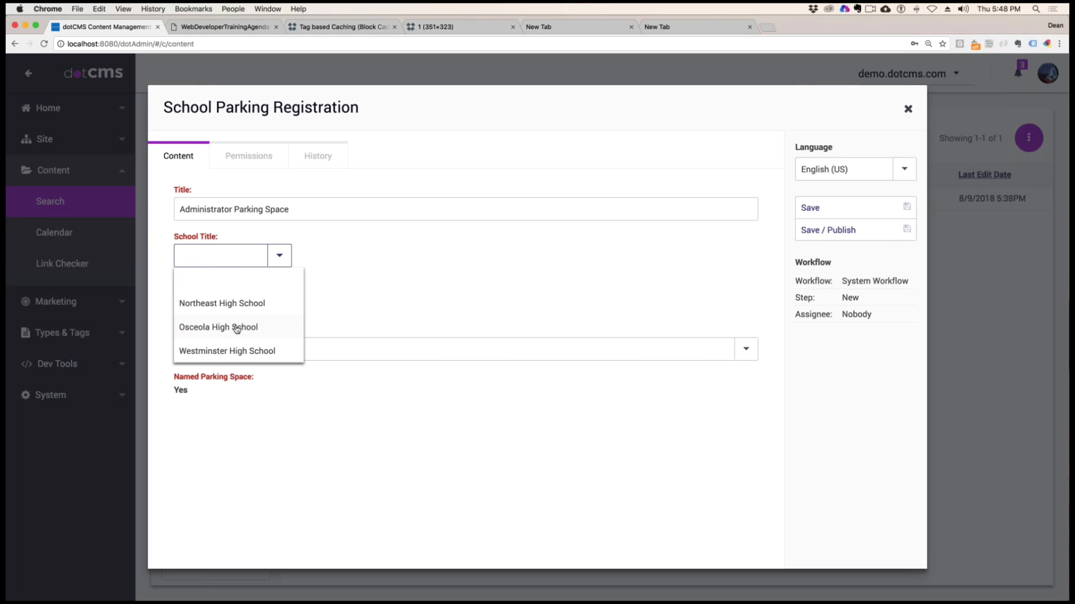
left_click(236, 351)
left_click(279, 302)
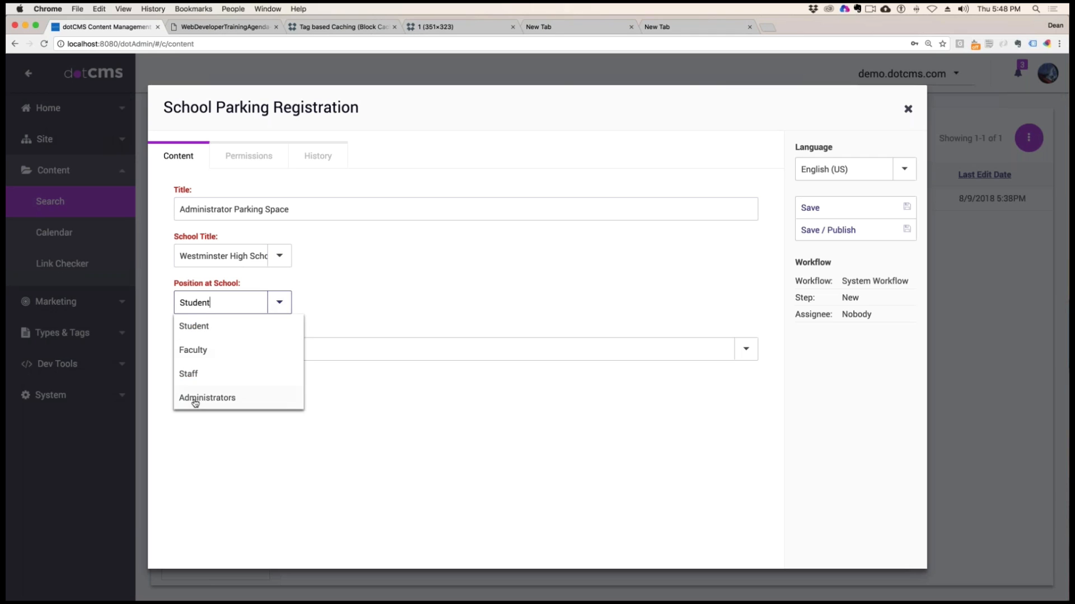
left_click(193, 399)
left_click(745, 349)
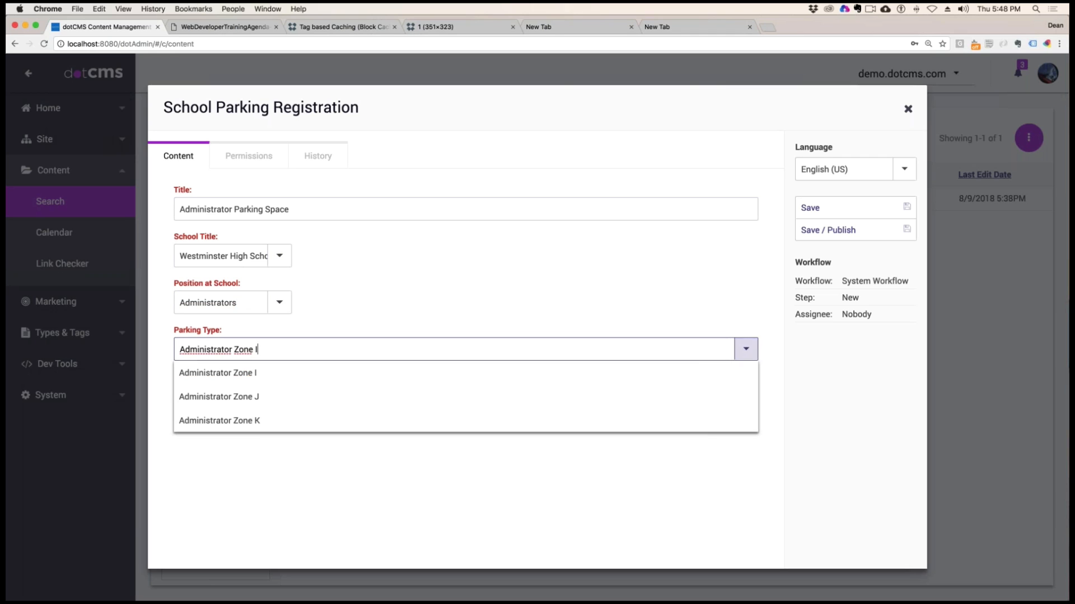
left_click(234, 421)
left_click(841, 230)
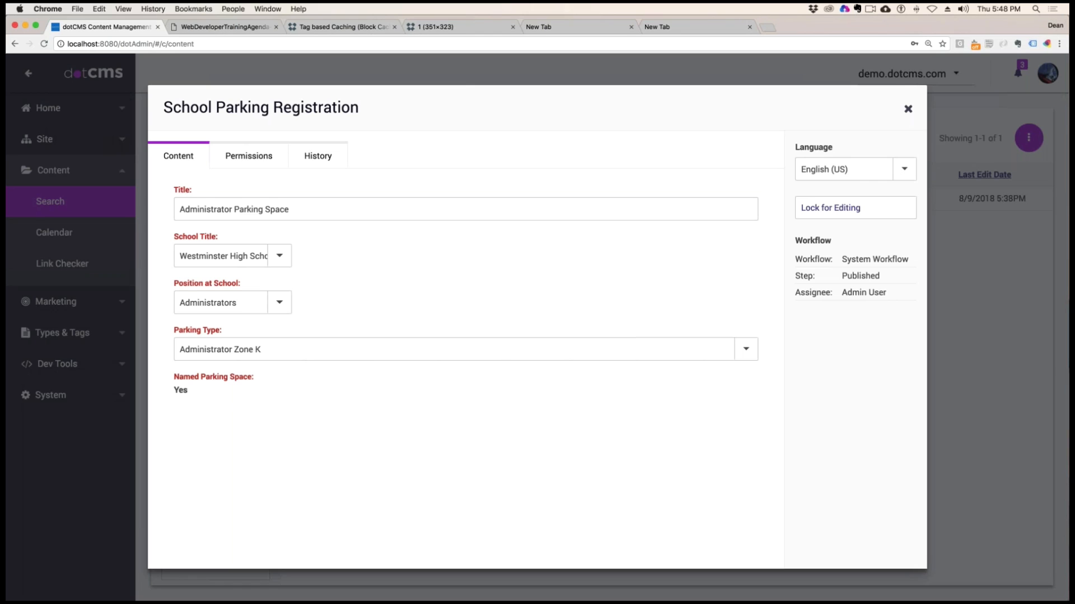
left_click(907, 108)
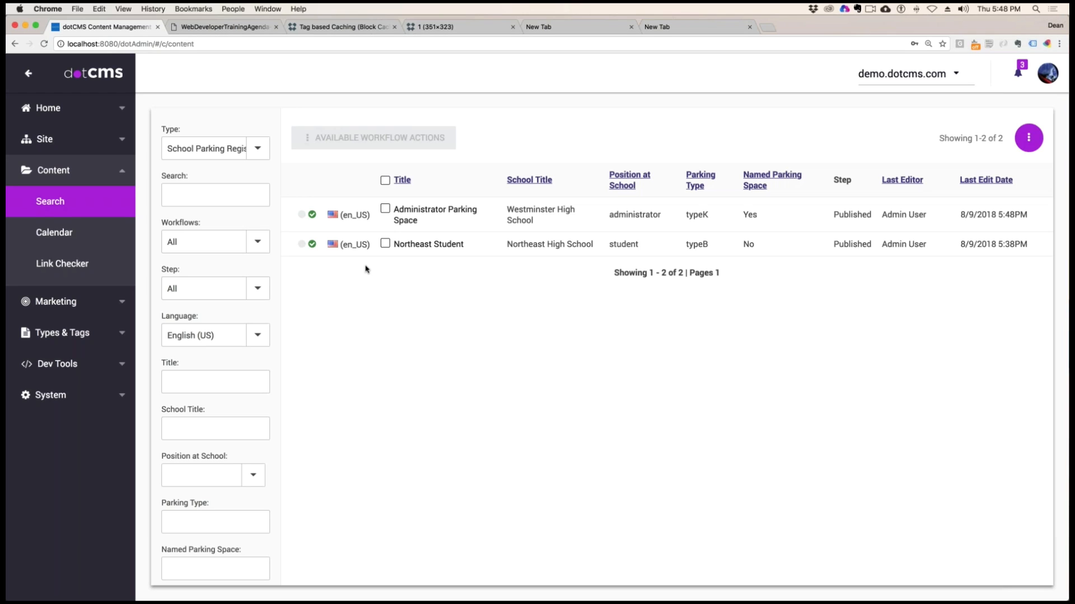
Filter the content search to the Media type and open a form for a new Media item
left_click(50, 171)
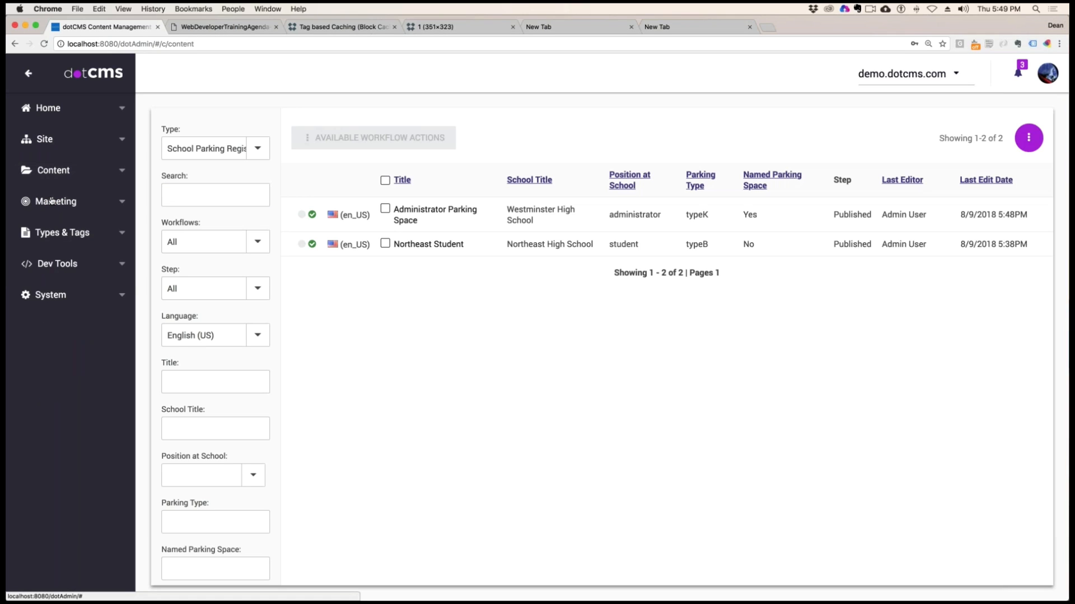
left_click(53, 170)
left_click(50, 202)
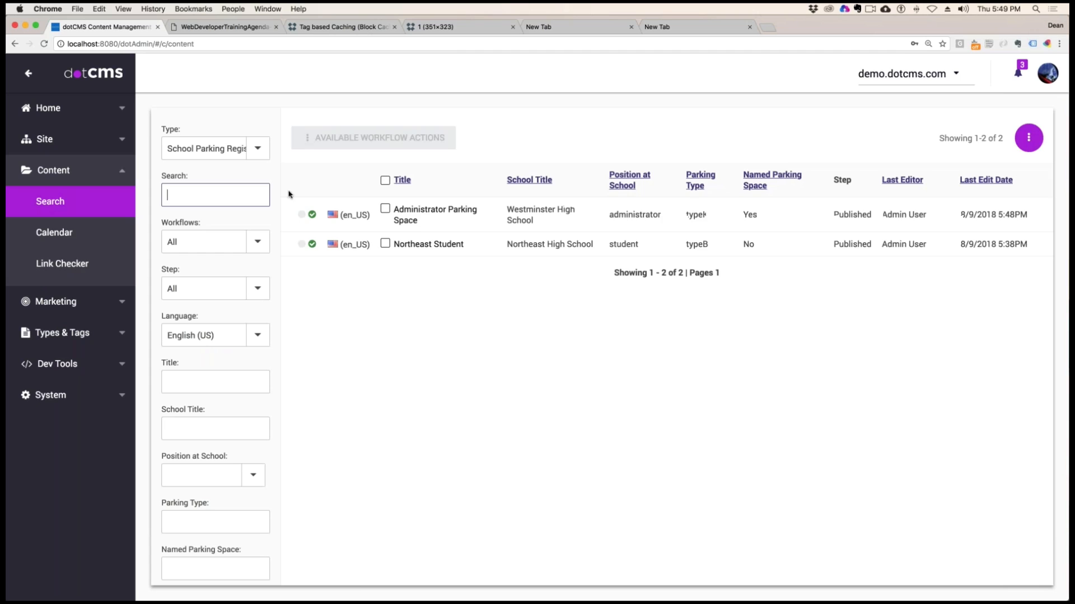
left_click(213, 148)
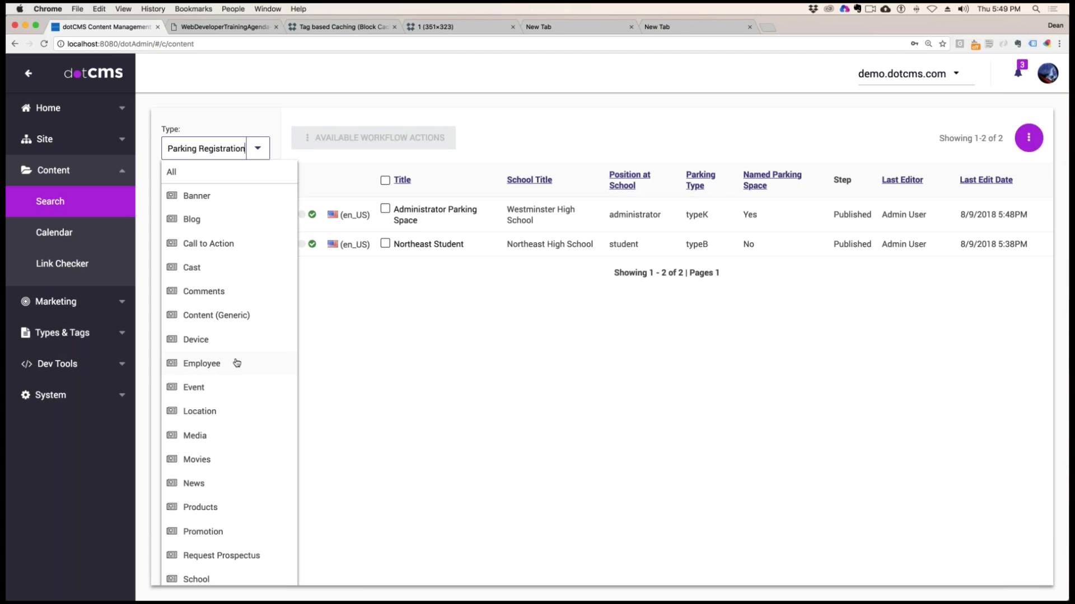
left_click(196, 438)
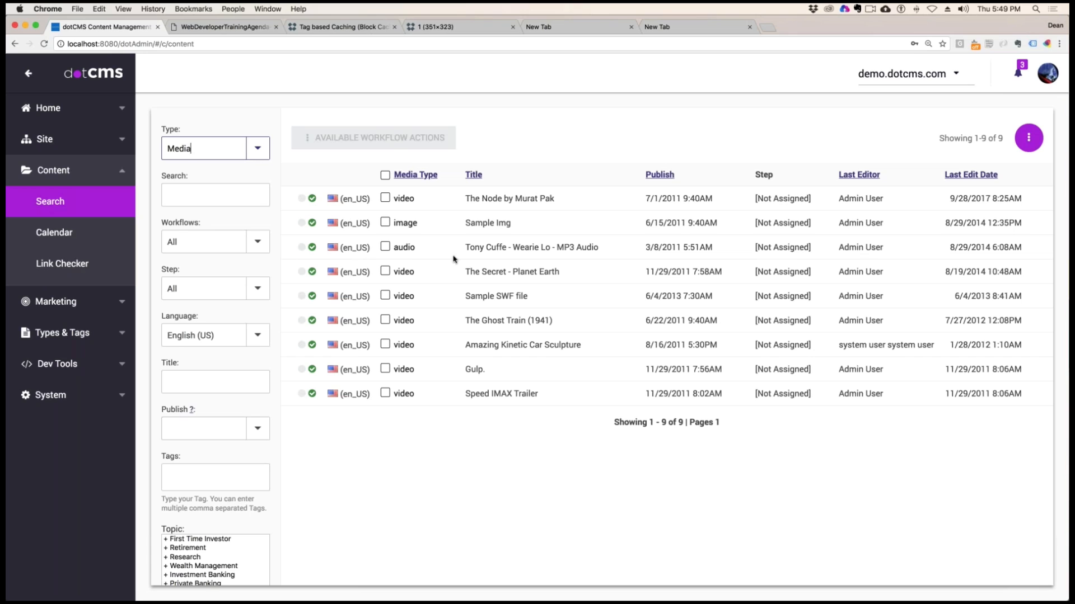
left_click(1029, 138)
left_click(1008, 162)
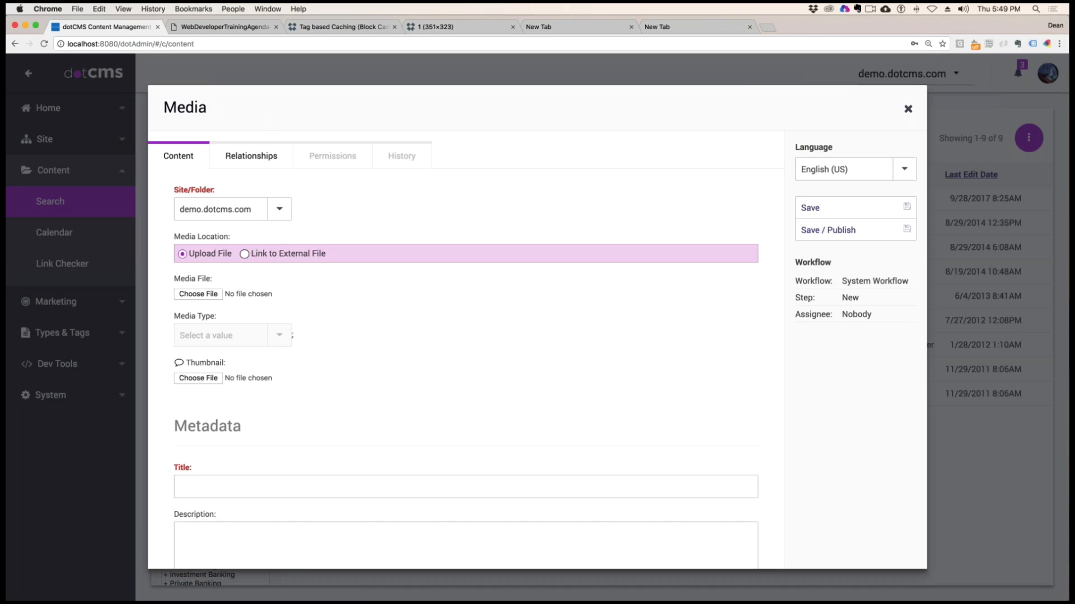
Compare the Media form's fields under the Upload File and Link to External File locations, and close the form without saving
left_click_drag(229, 237, 172, 235)
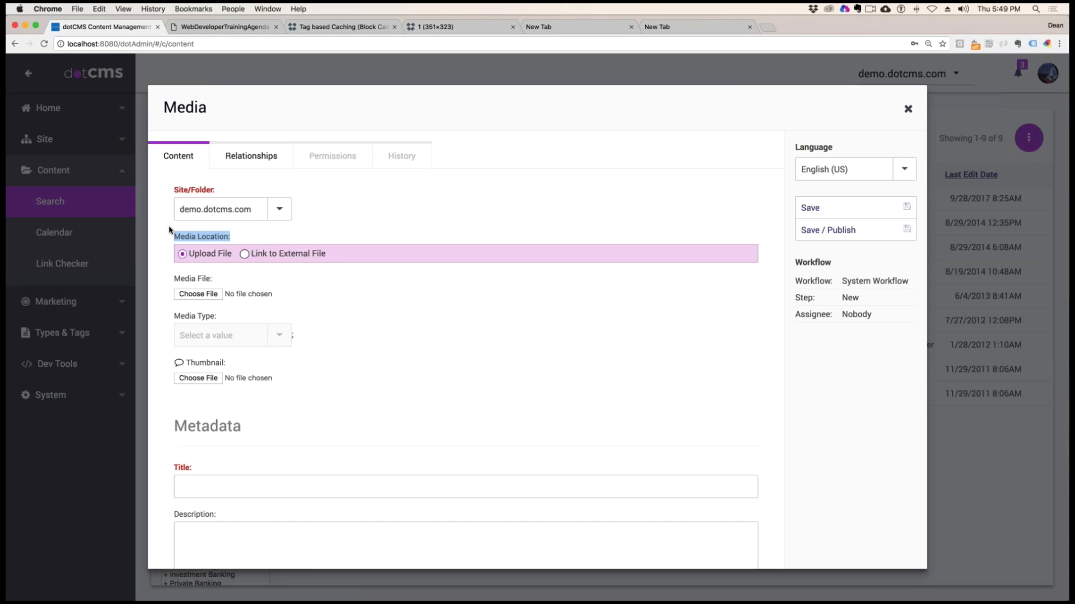
left_click_drag(174, 279, 217, 279)
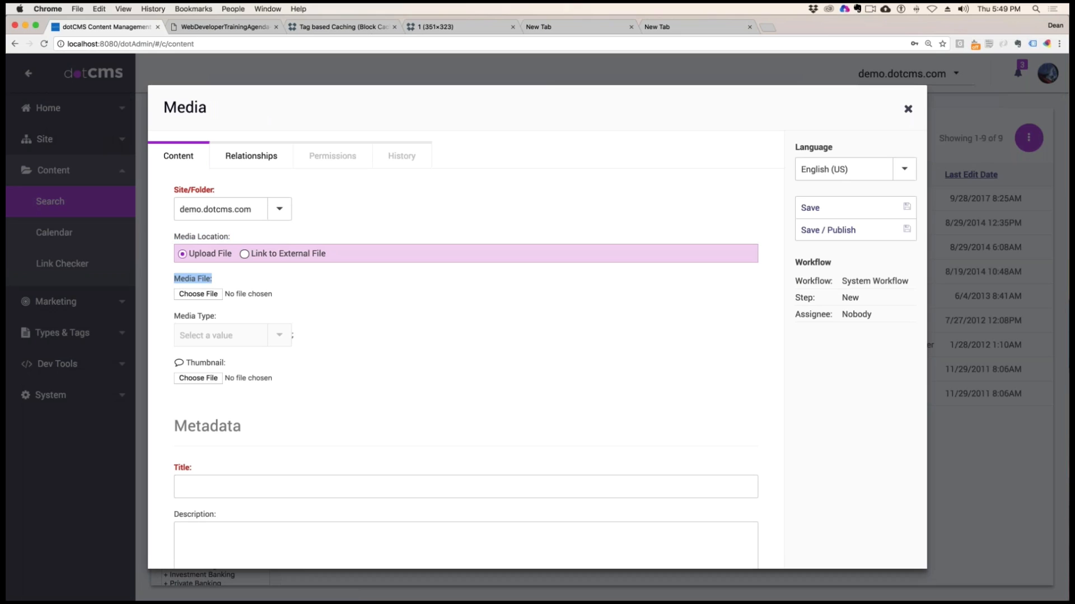
left_click(280, 255)
left_click(322, 297)
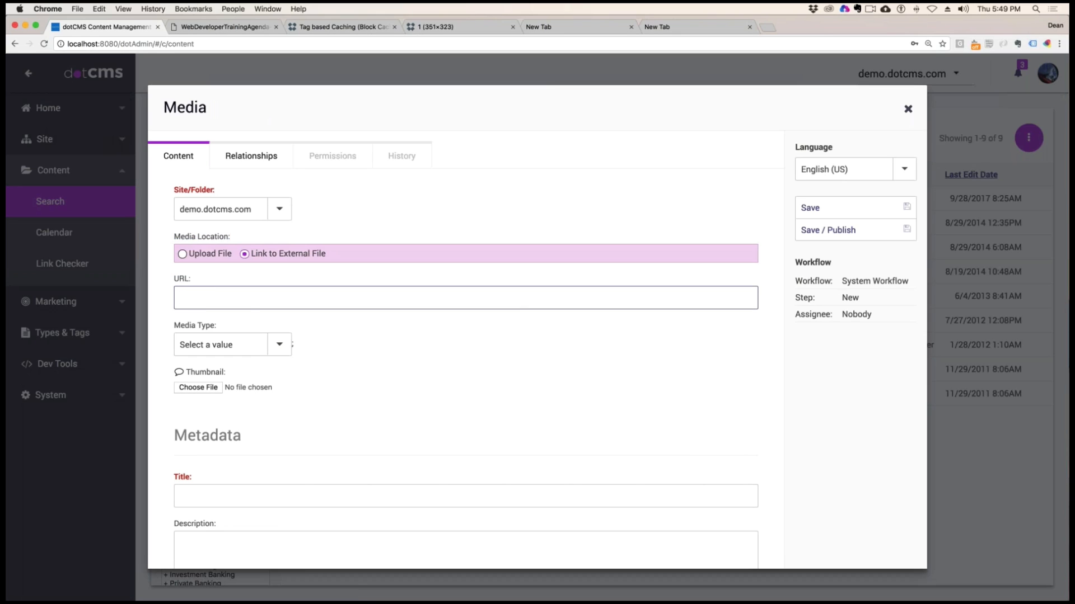
left_click(209, 253)
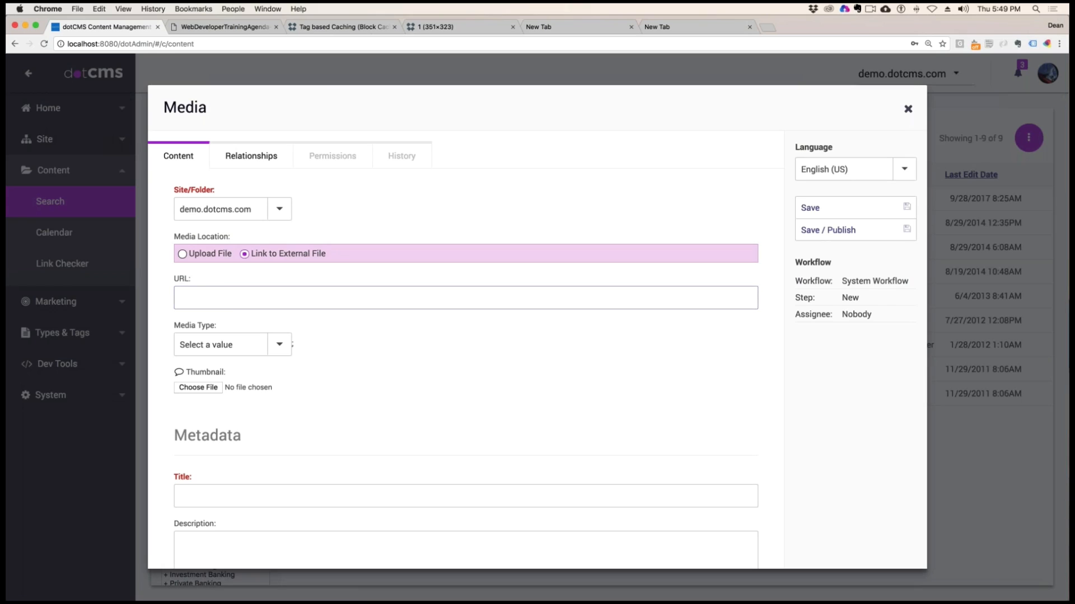
left_click(245, 254)
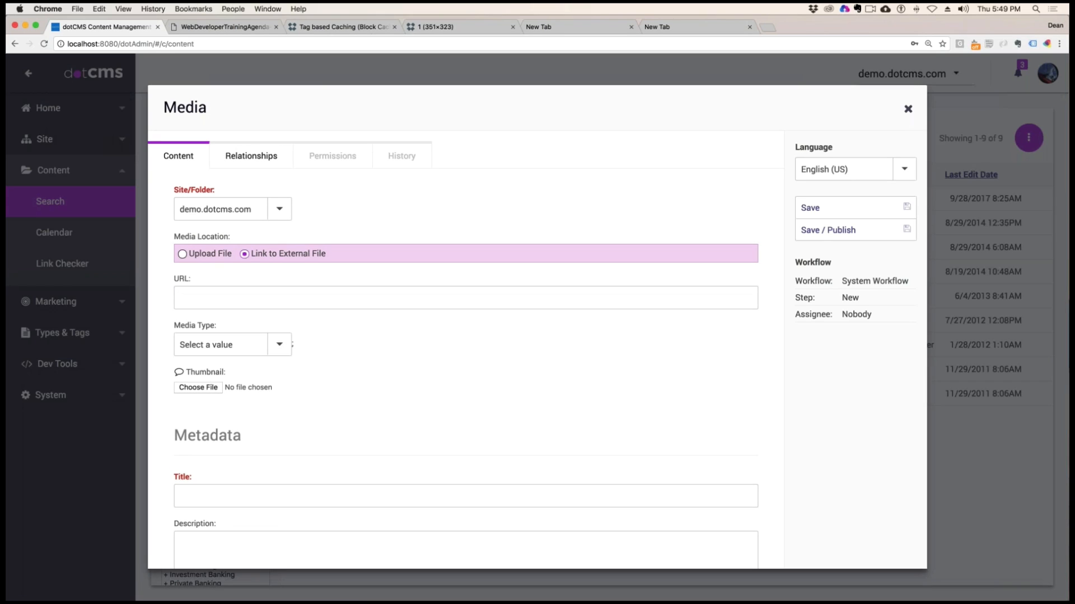
left_click(185, 254)
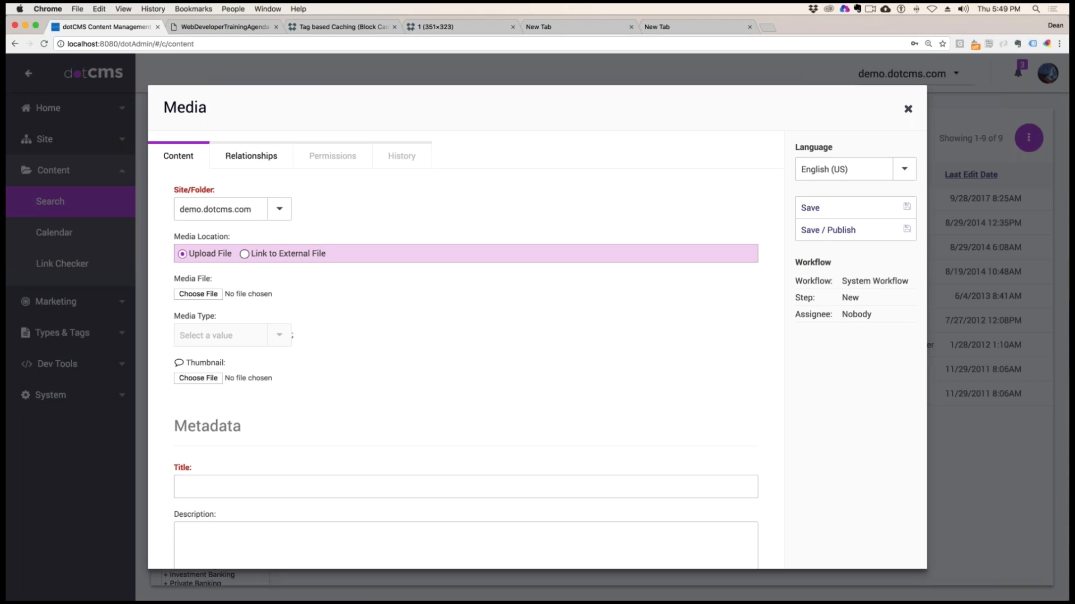
left_click(245, 254)
left_click(185, 255)
left_click_drag(205, 278, 180, 278)
left_click(909, 110)
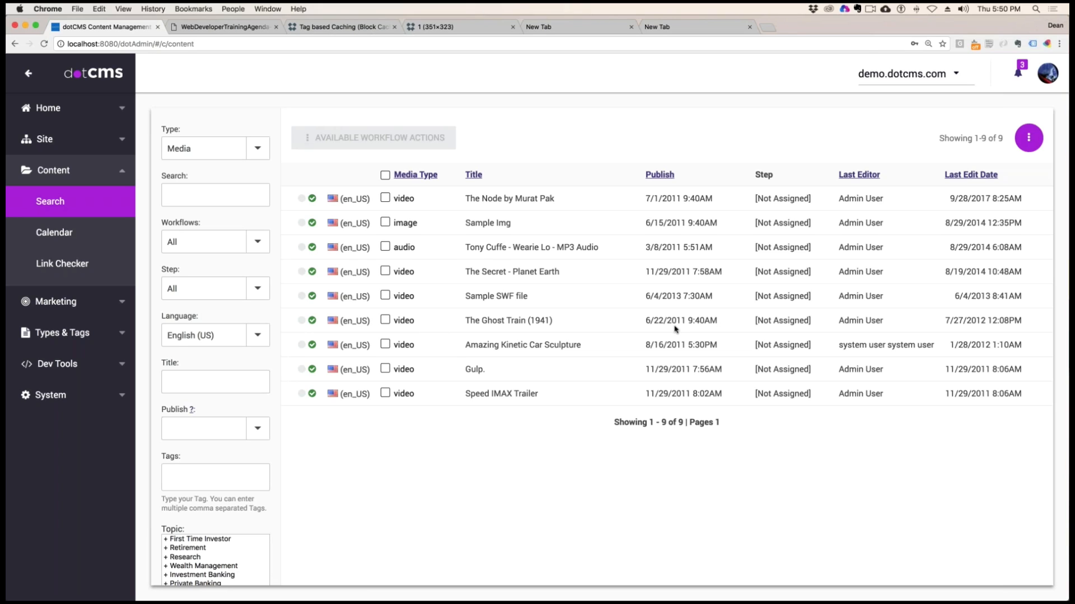
Switch to the web developer training agenda, highlight the dotCMS viewTools topics, and return to the dotCMS content search
left_click(233, 43)
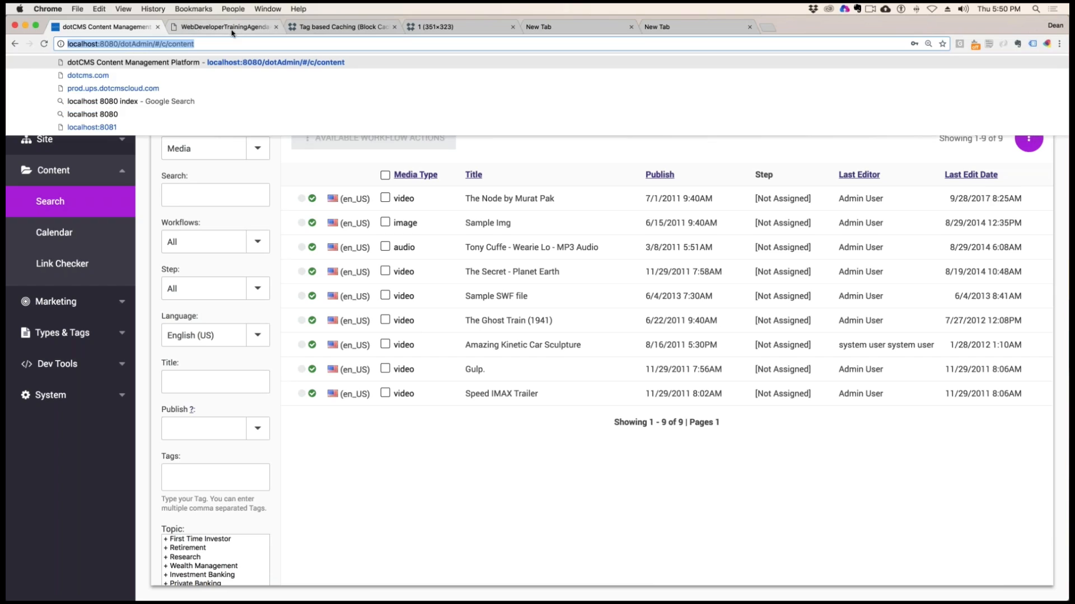
left_click(232, 29)
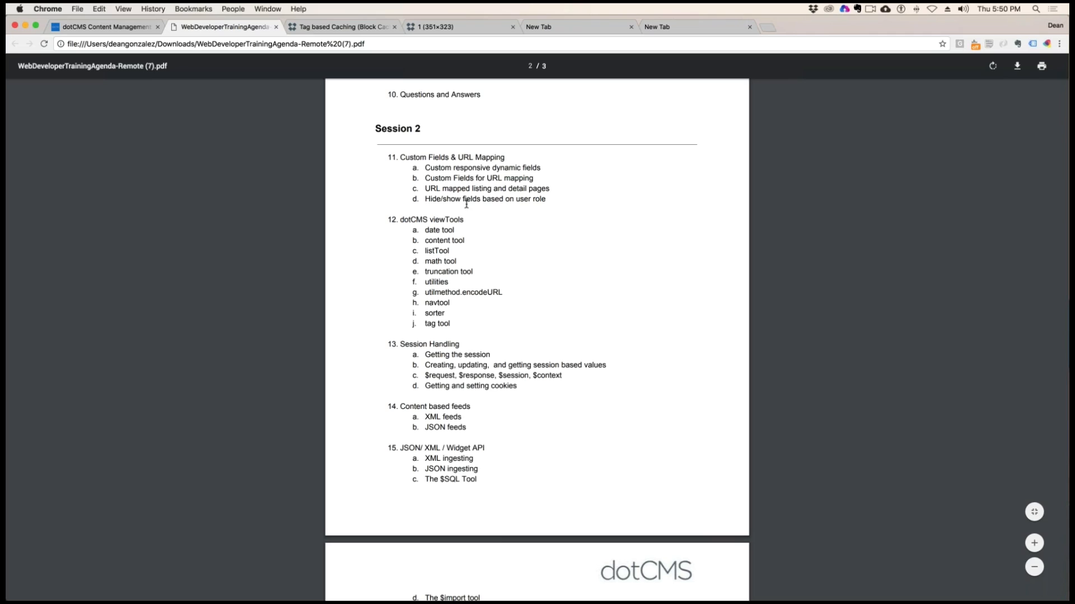
left_click_drag(413, 220, 447, 324)
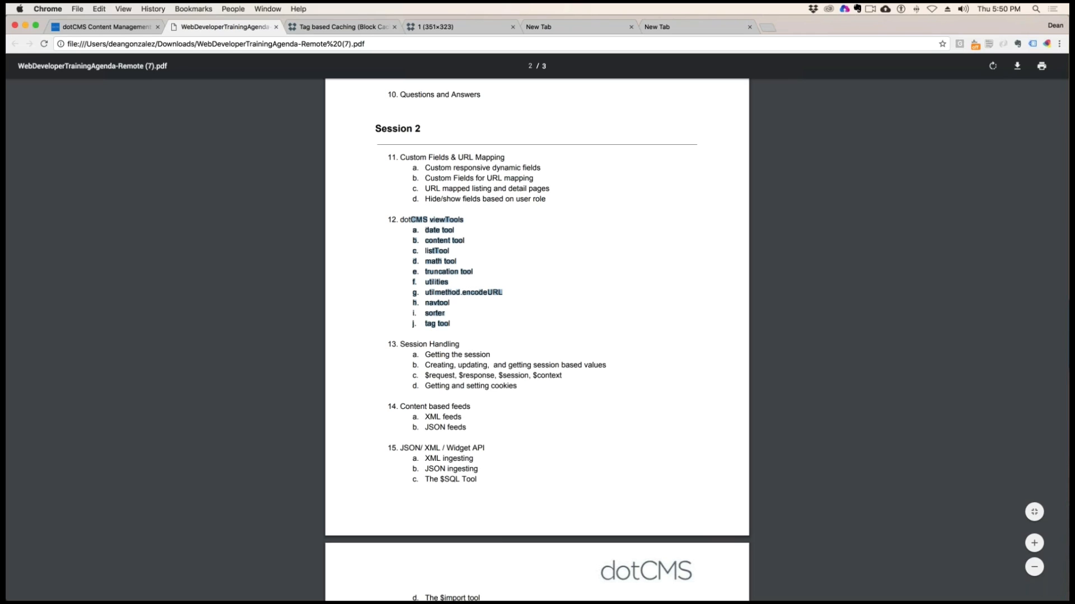
key("ctrl+shift+Tab")
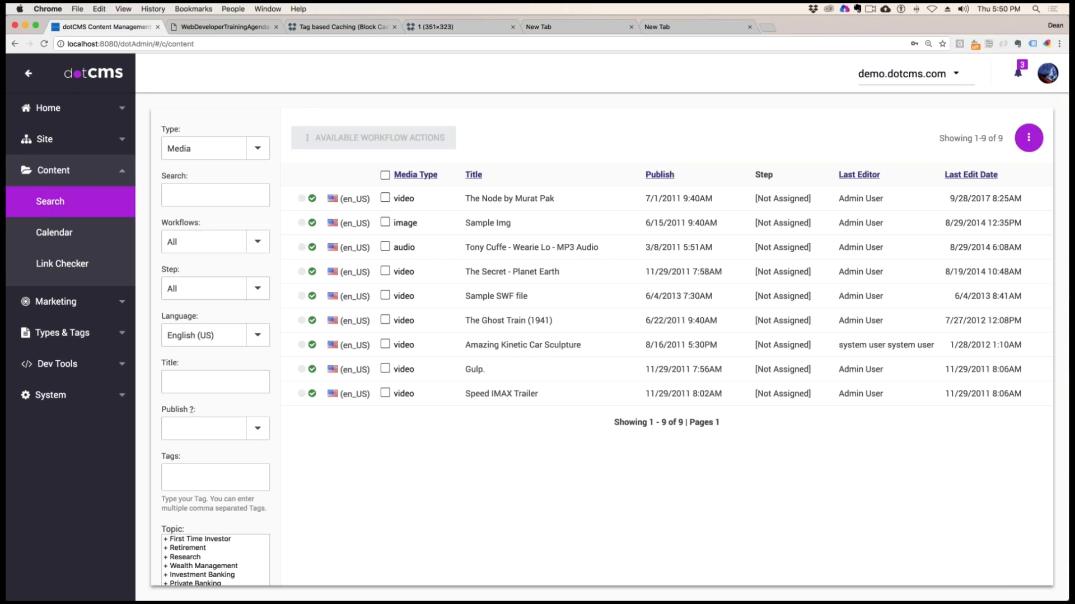
Open the movie-listing page from the training folder in the site browser
left_click(75, 173)
left_click(49, 143)
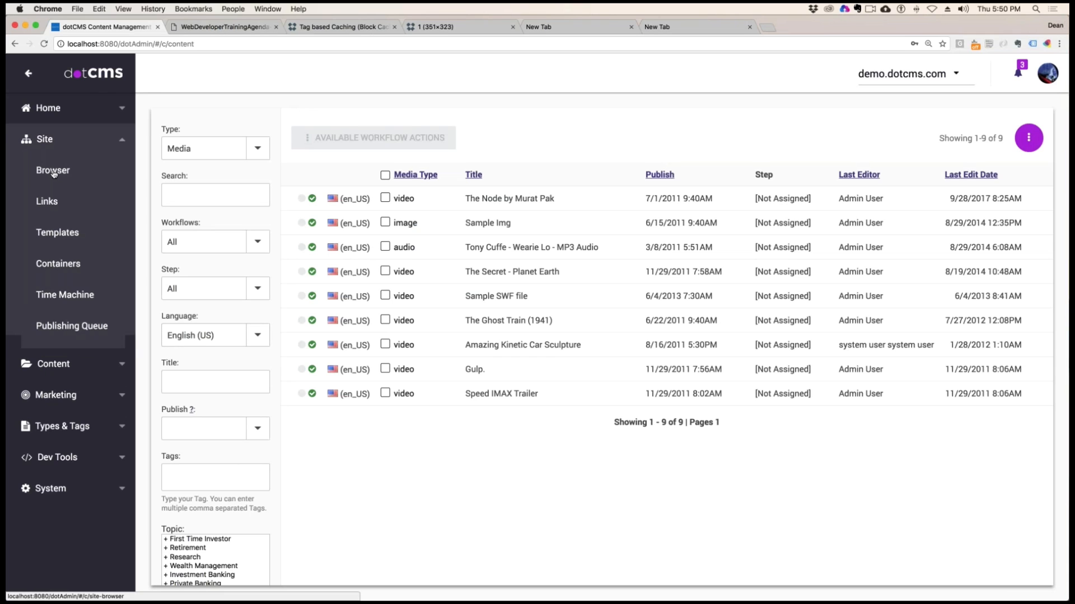
left_click(53, 170)
key("super+l")
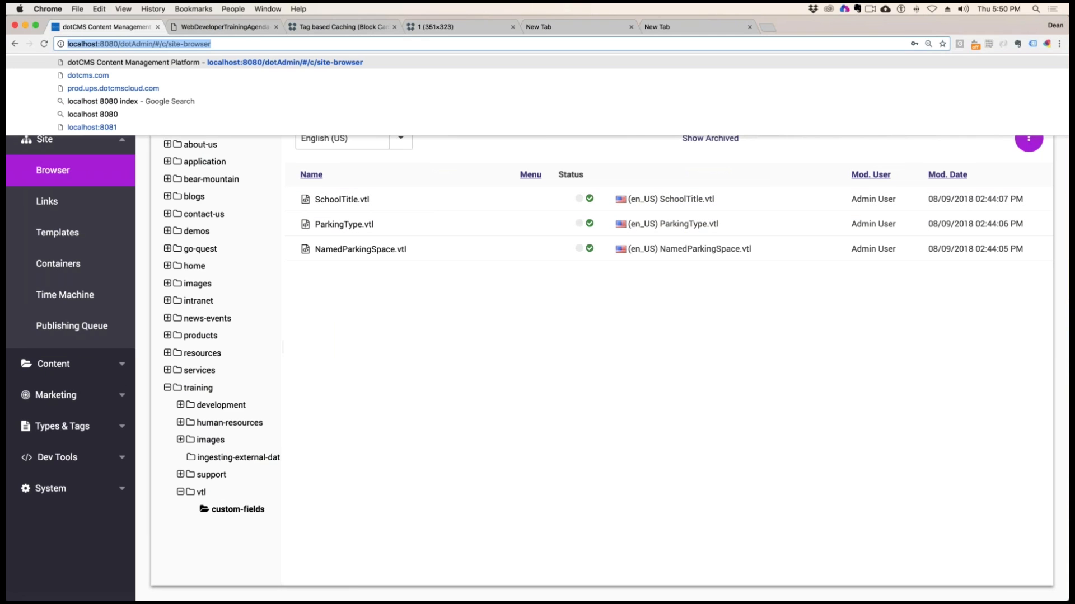
key("Escape")
left_click(198, 388)
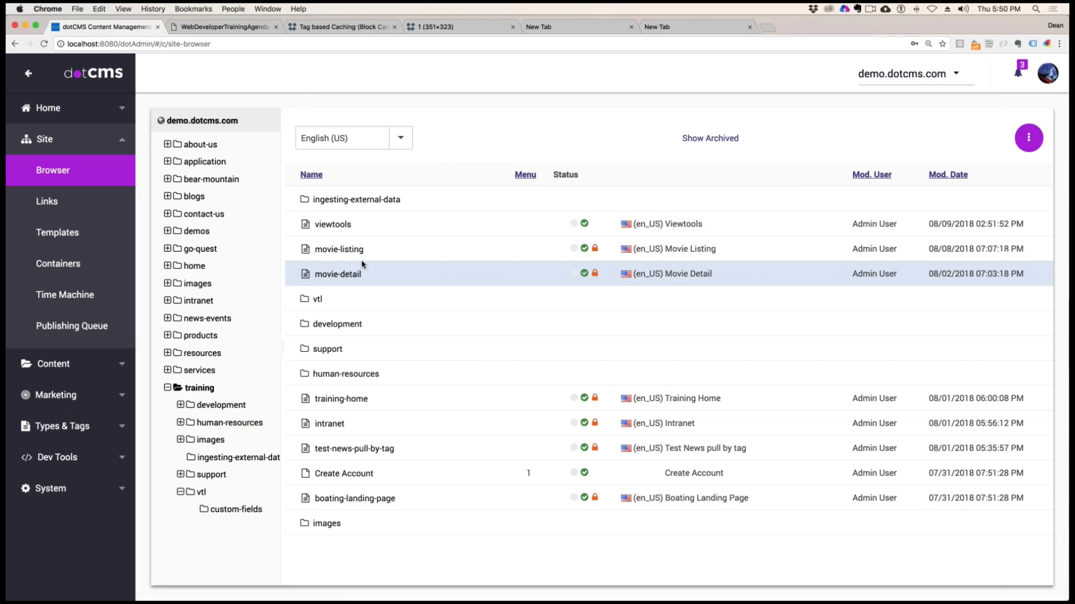
left_click(345, 255)
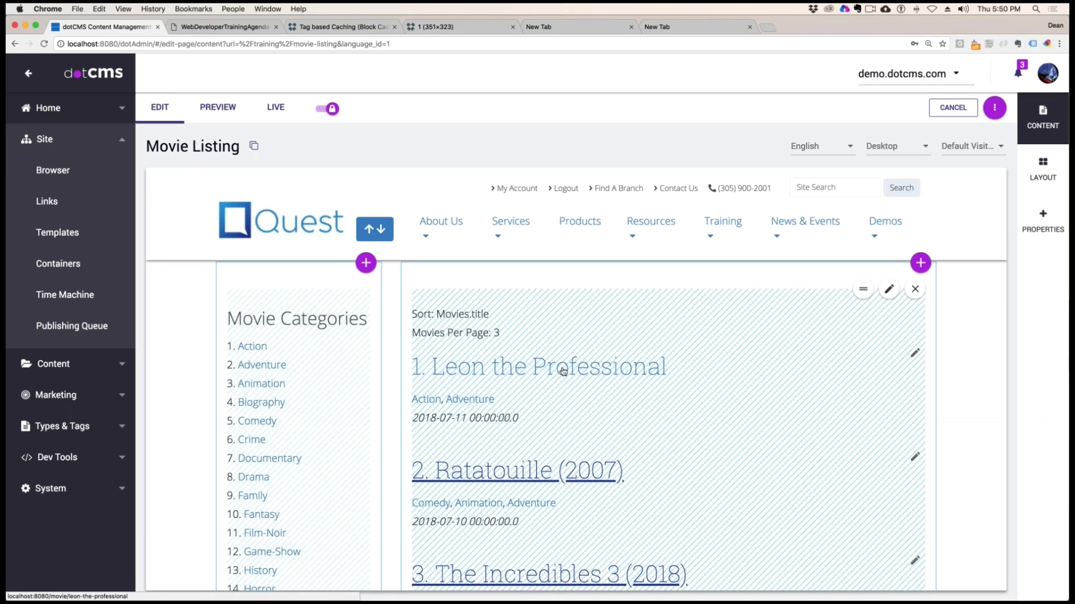
Follow the Leon the Professional link to its detail page and open that movie's content for editing
left_click(561, 369)
scroll(556, 444, "down", 4)
scroll(556, 444, "up", 3)
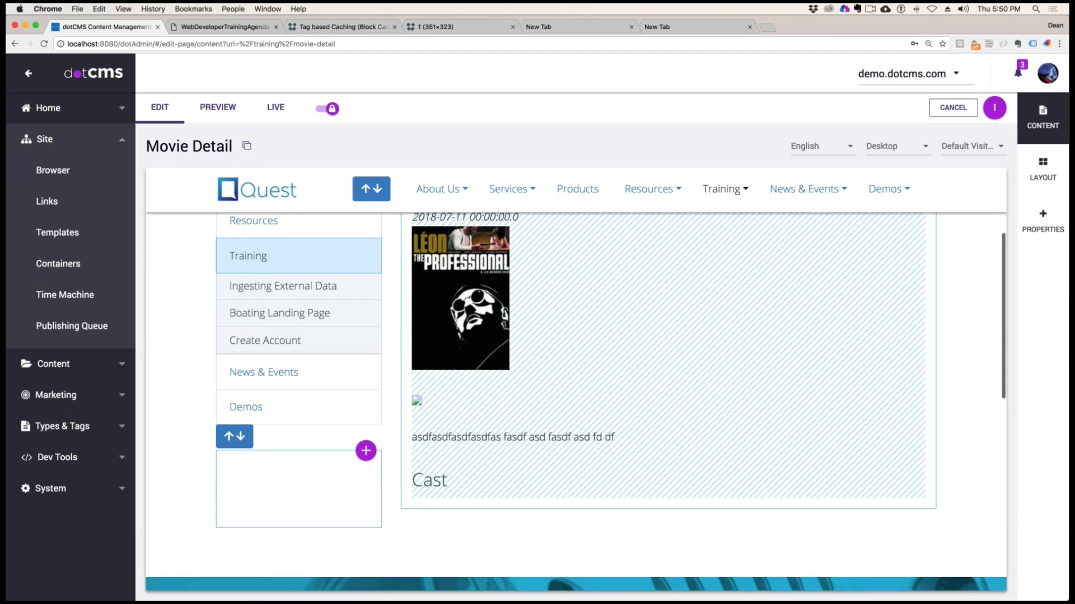
left_click(915, 267)
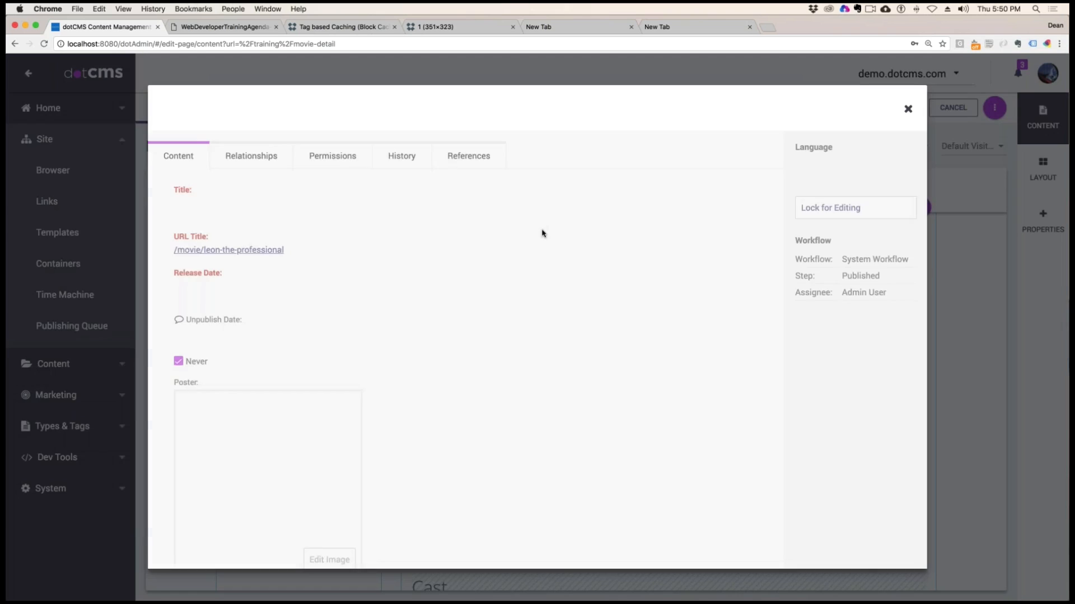
scroll(408, 335, "down", 5)
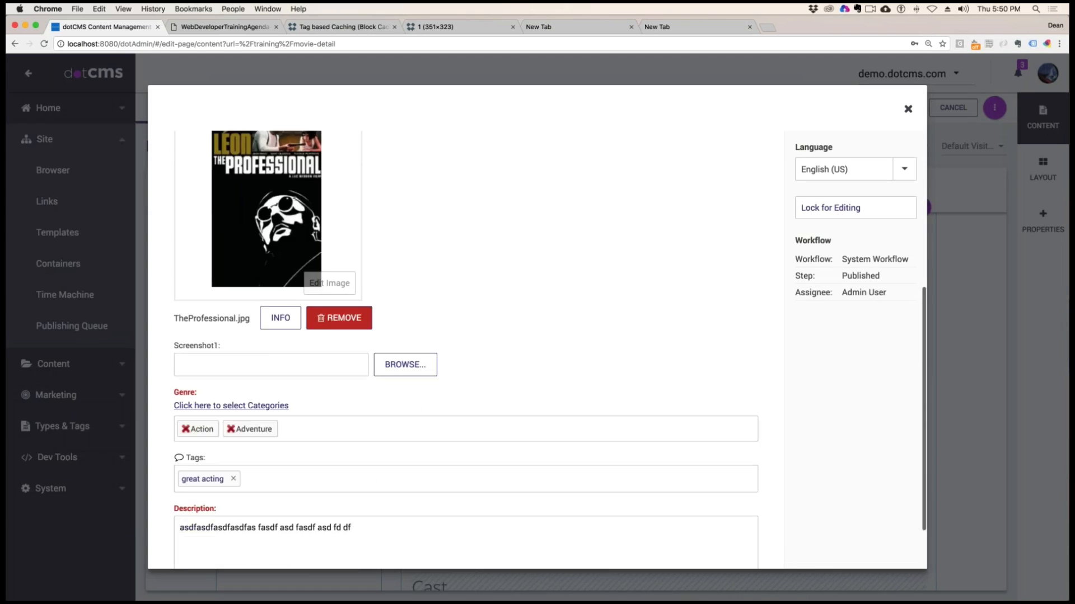
From the Screenshot1 file selector, upload LucBesson.jpg to demo.dotcms.com's /training/images/ folder using Save / Publish
left_click(406, 336)
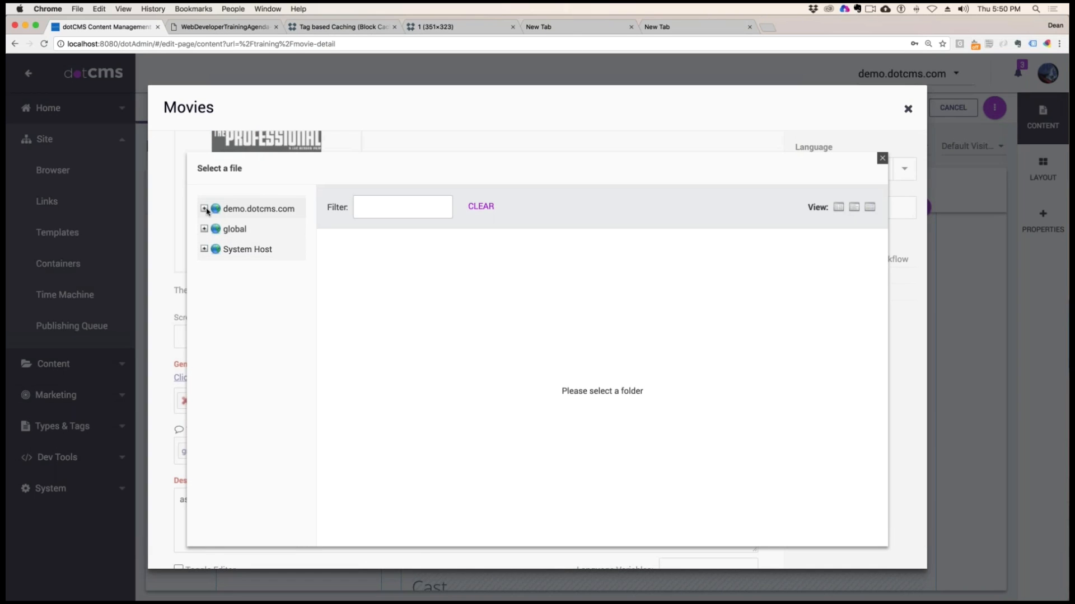
left_click(205, 209)
left_click(253, 508)
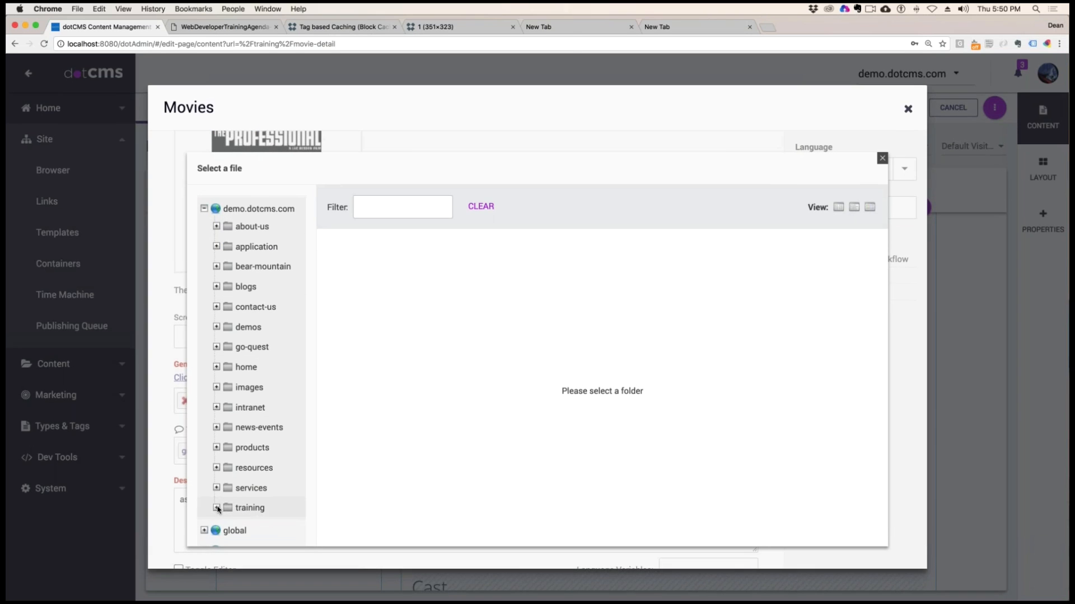
scroll(270, 517, "down", 2)
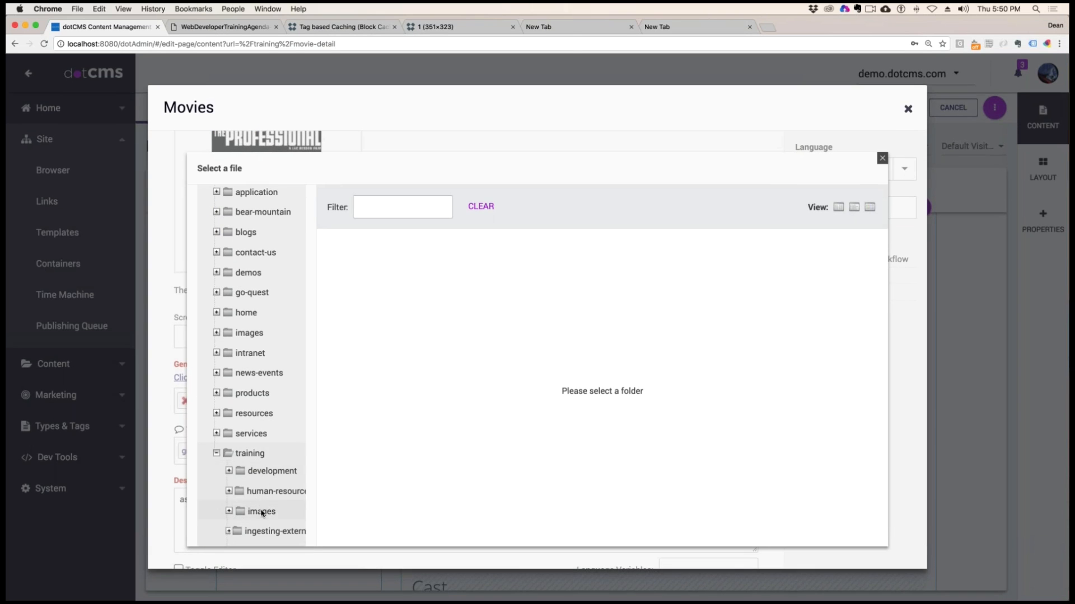
left_click(556, 207)
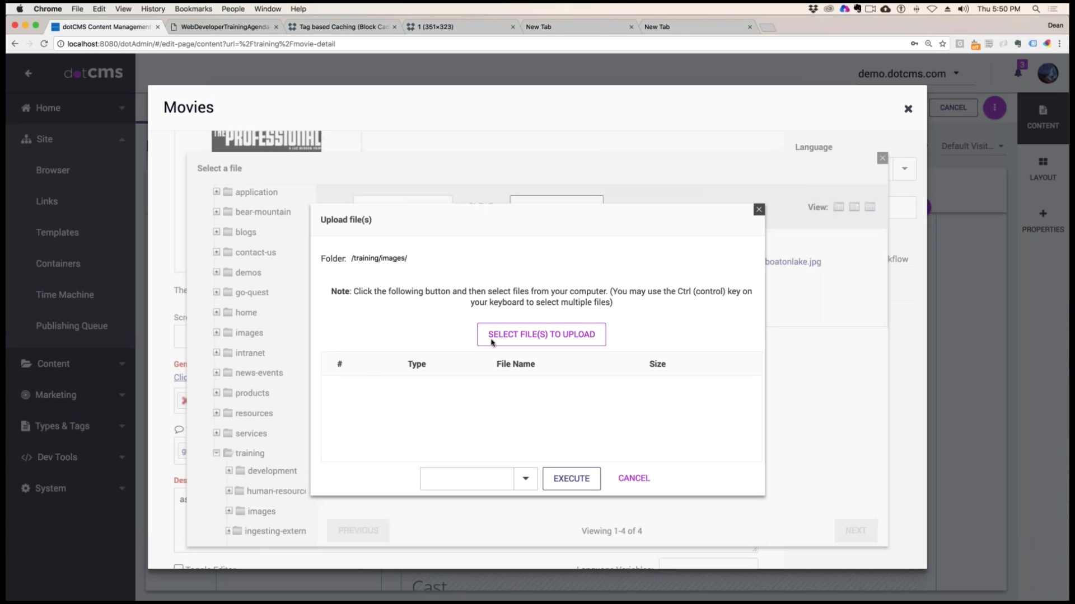
left_click(491, 336)
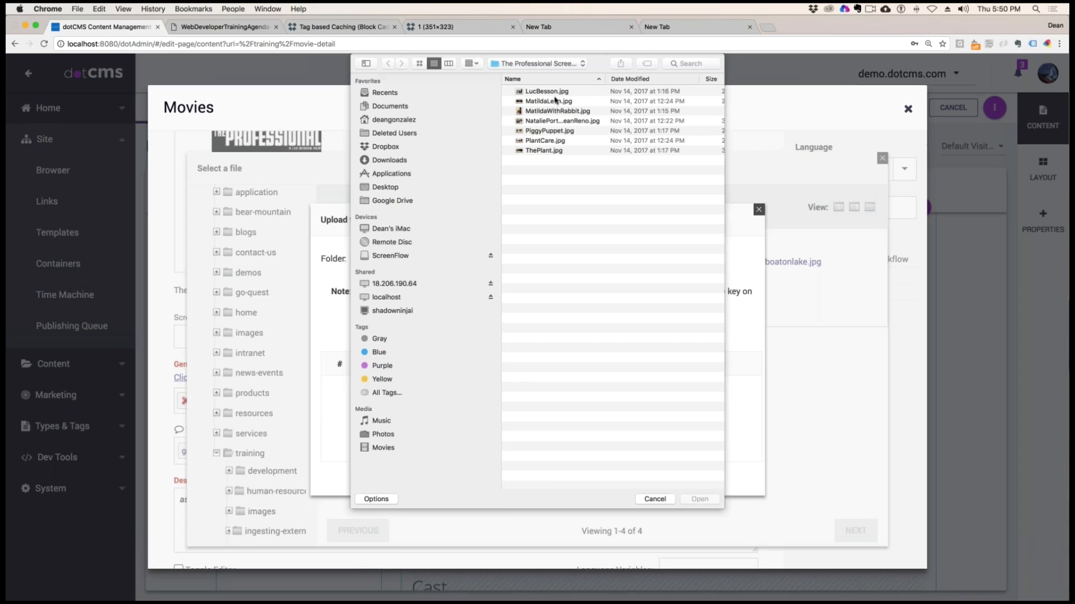
double_click(535, 92)
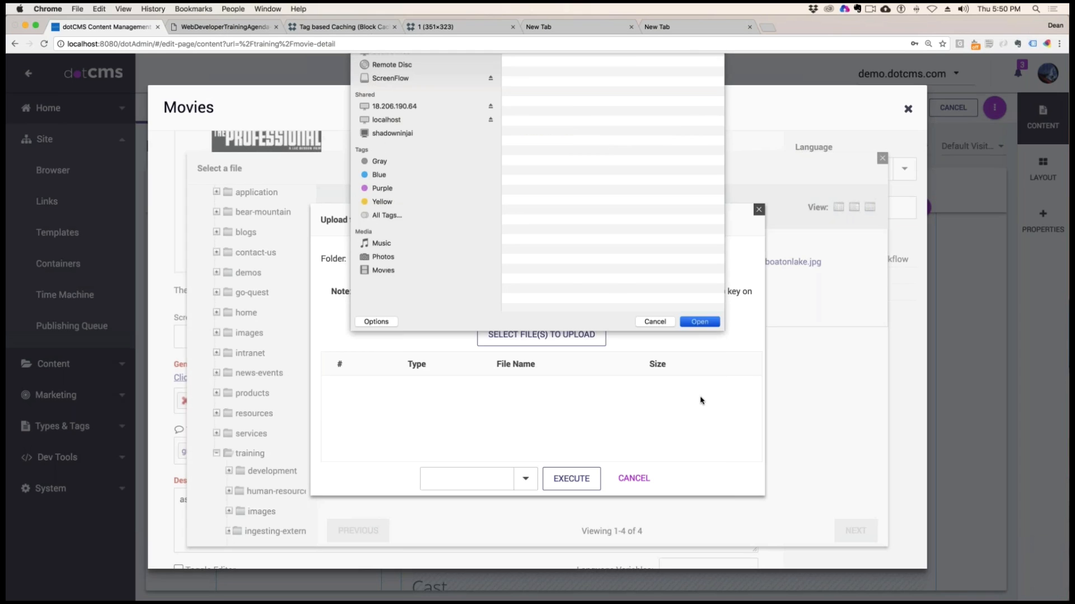
left_click(525, 478)
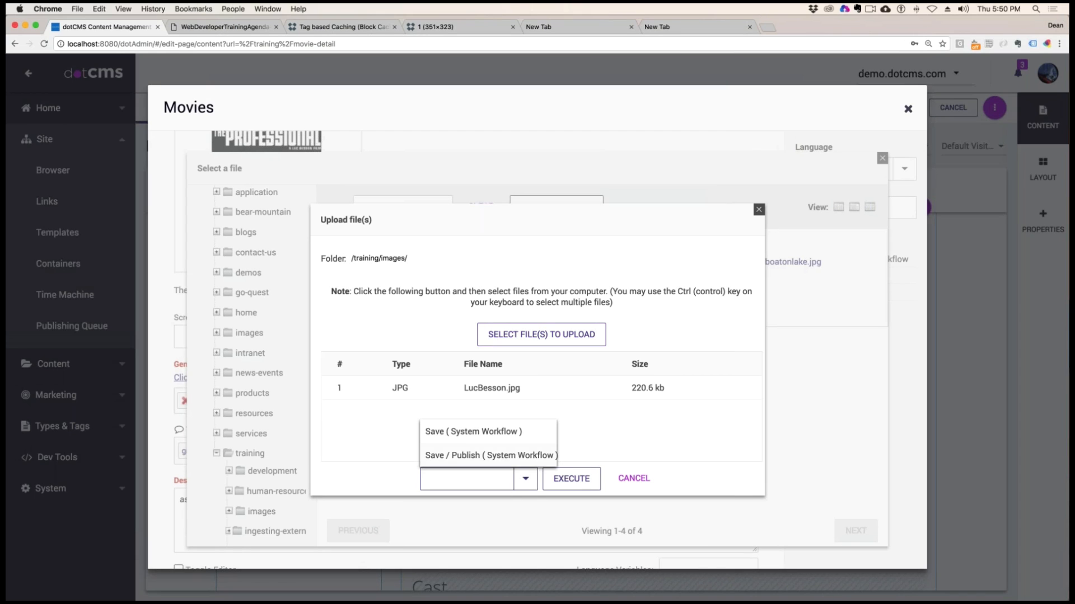
left_click(488, 455)
left_click(571, 479)
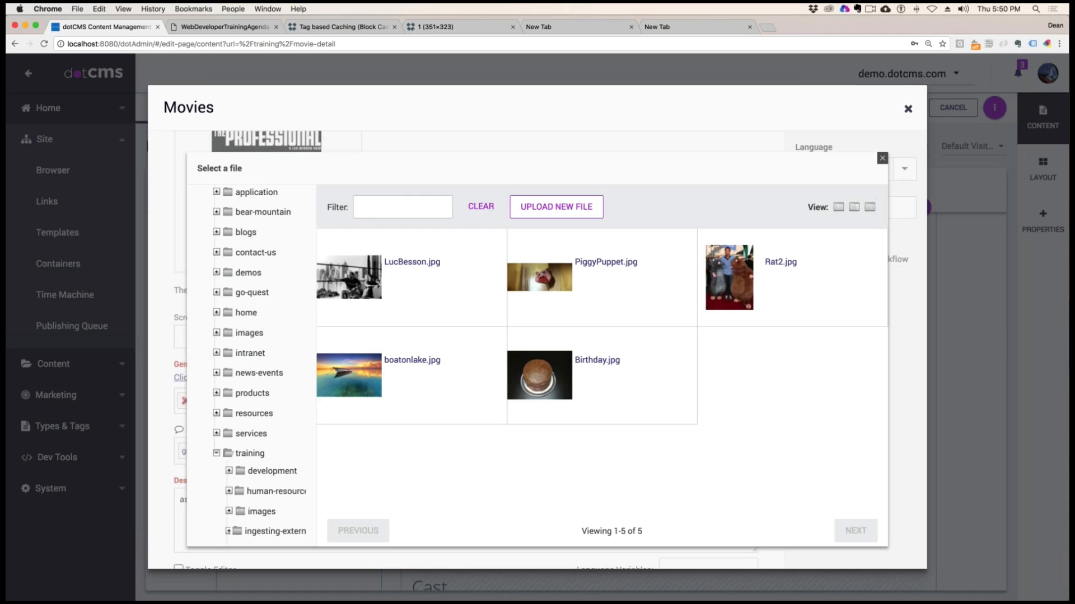
Set Screenshot1 to LucBesson.jpg, lock and publish the movie, and close its form
left_click(358, 278)
left_click(836, 209)
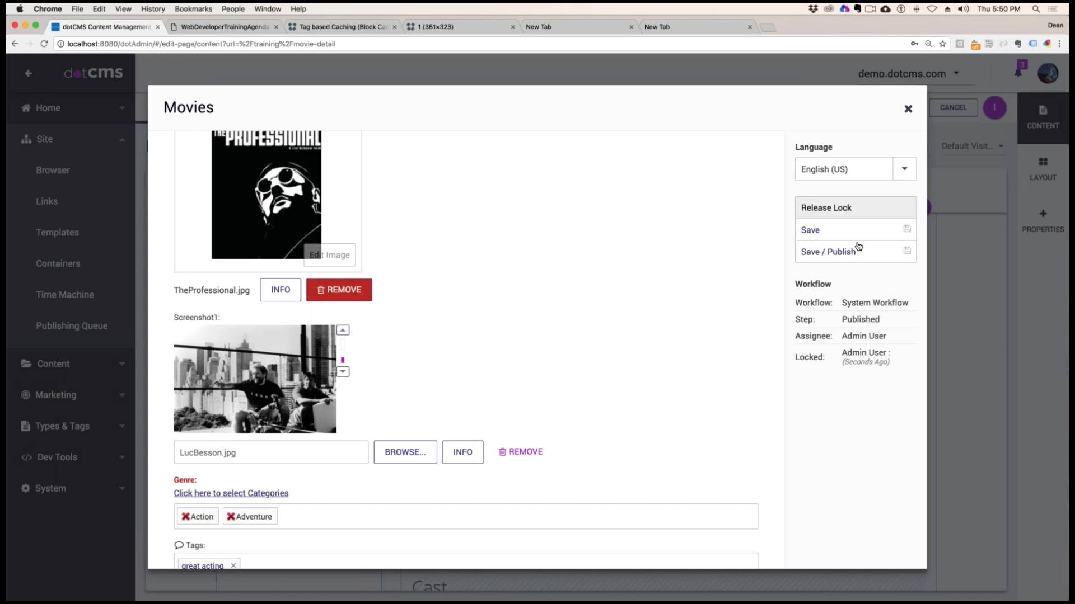
left_click(858, 246)
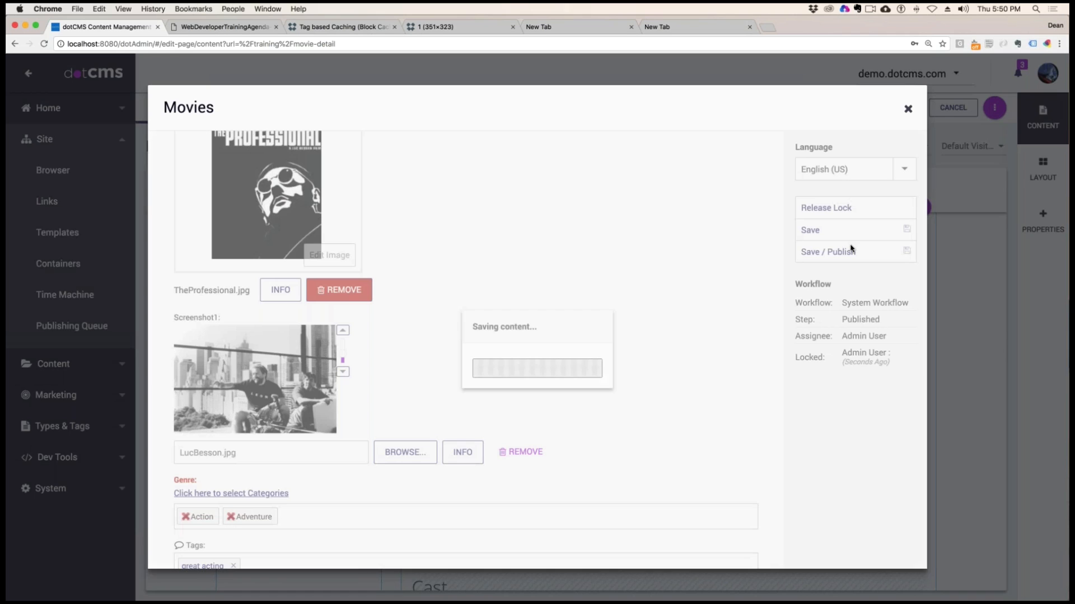
left_click(908, 109)
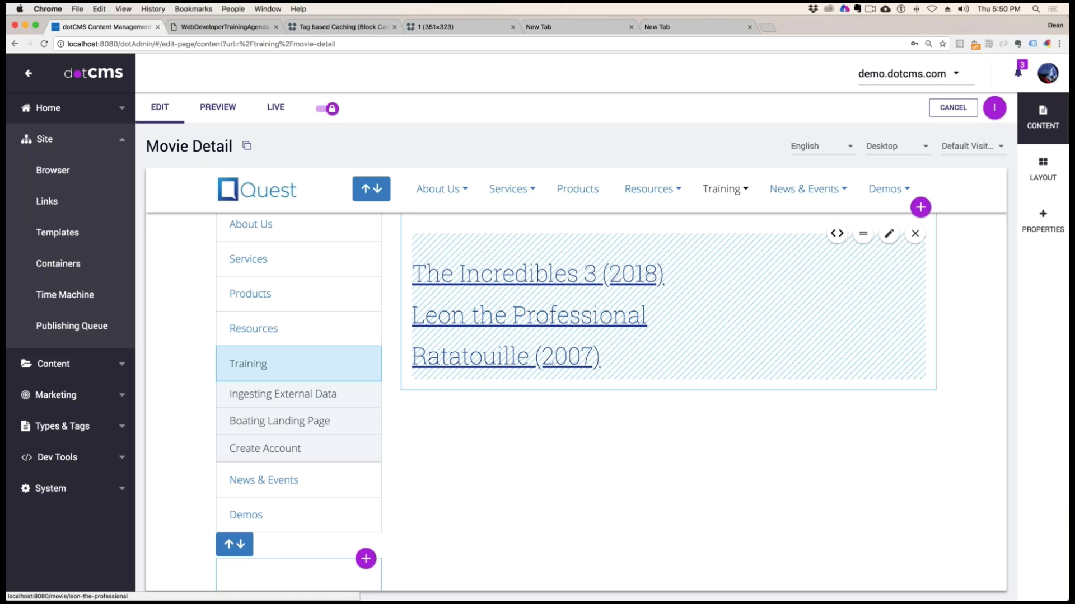
Reopen Leon the Professional on the Movie Detail page and check the poster and screenshot images
left_click(513, 321)
scroll(671, 361, "down", 2)
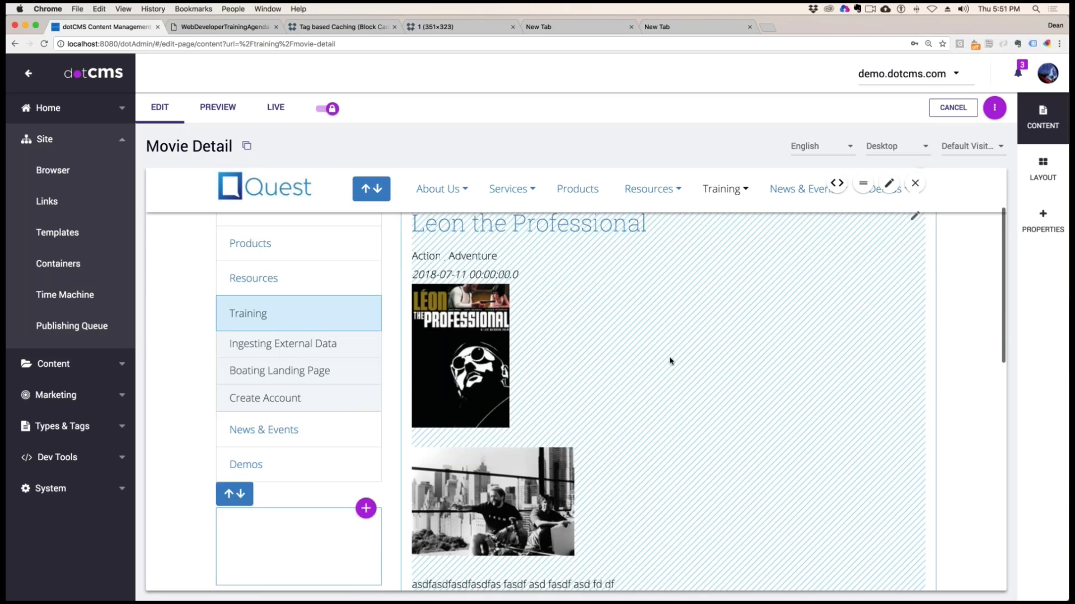
scroll(670, 361, "down", 2)
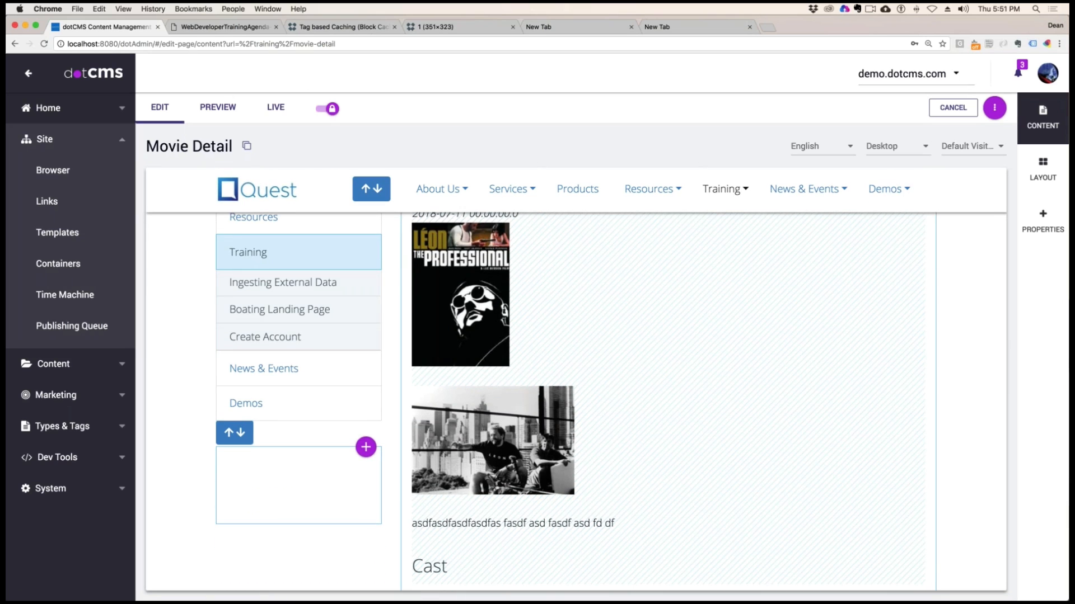
Open a new incognito window and load the site's home page at localhost:8080
left_click(1059, 44)
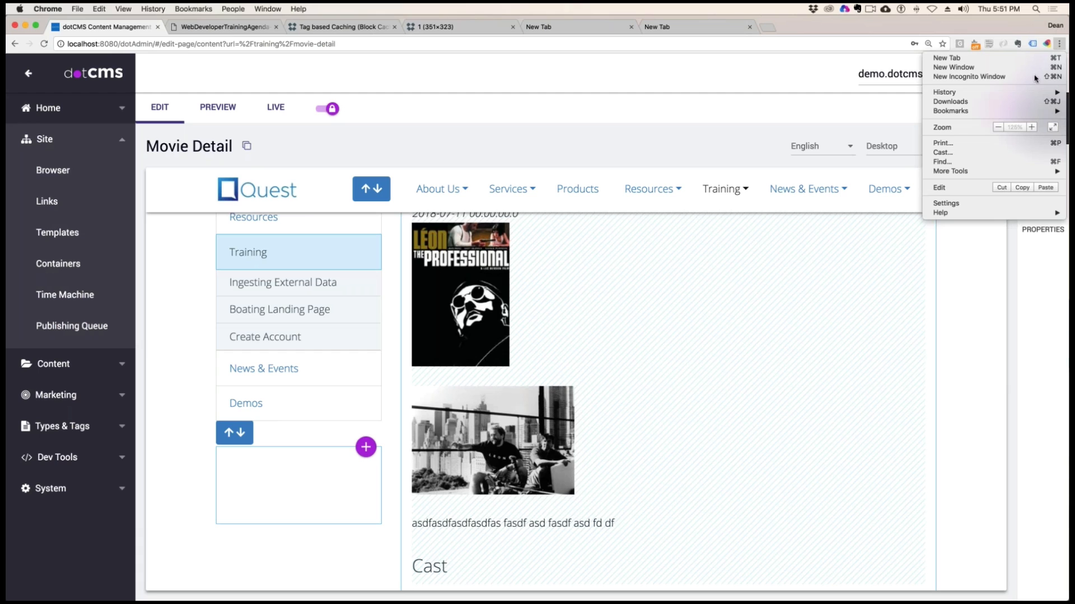
left_click(994, 82)
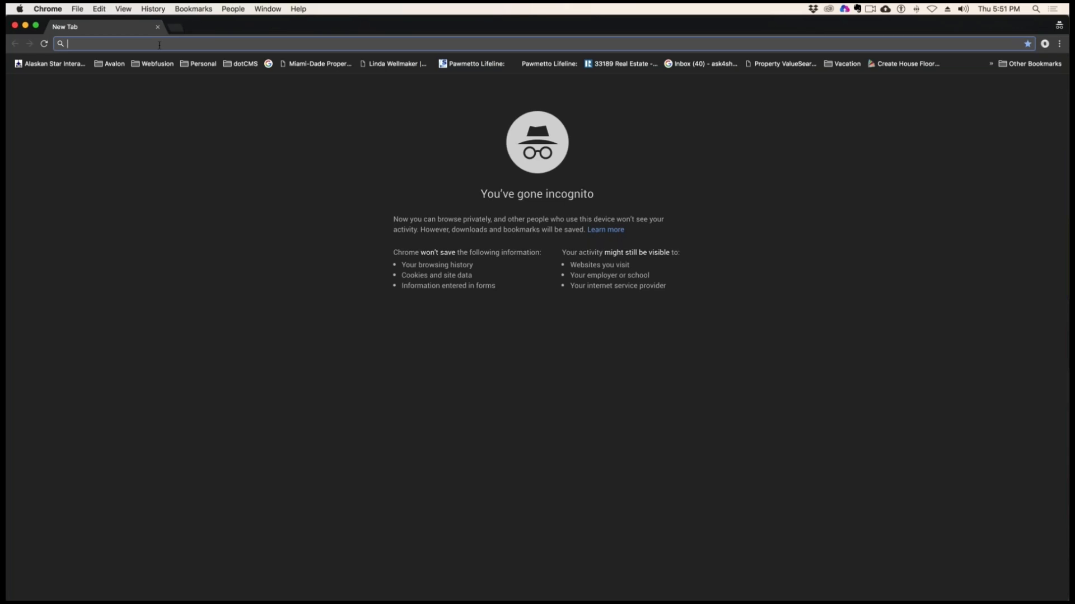
type("localhost:8080/admin")
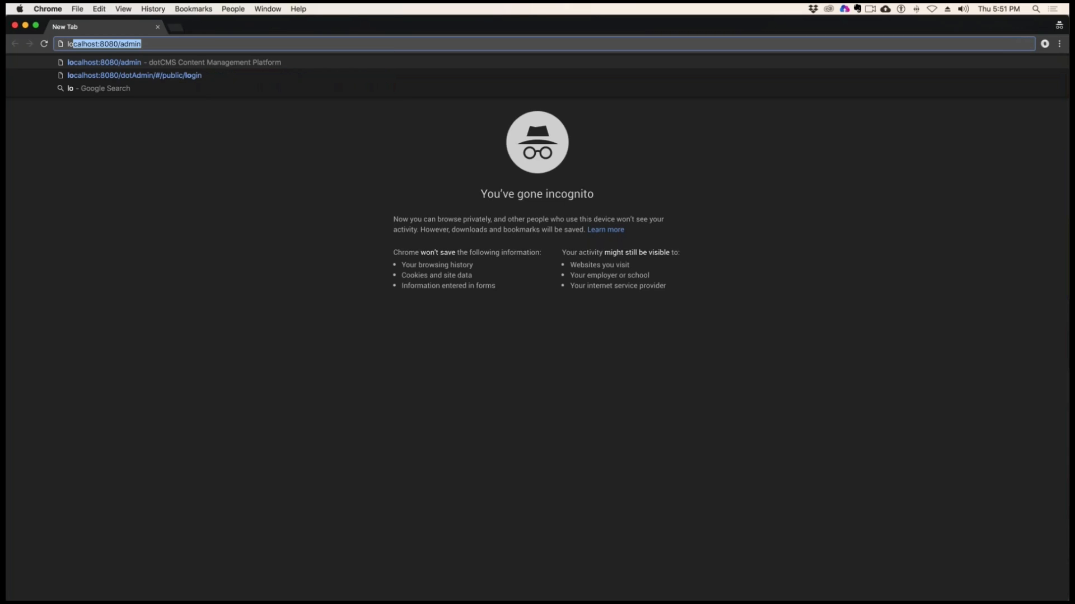
left_click(127, 44)
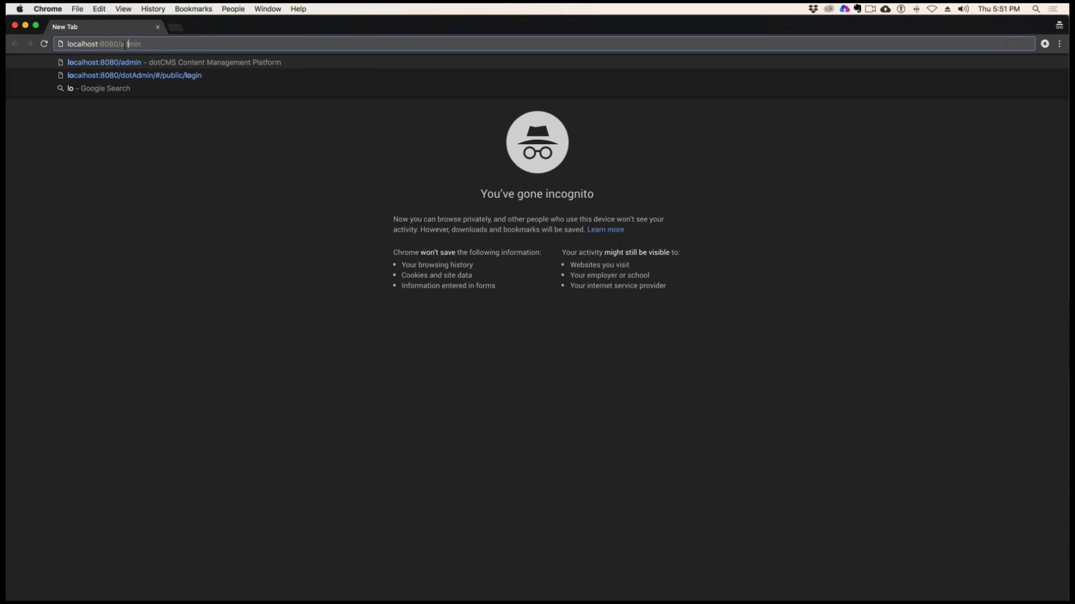
left_click_drag(118, 43, 206, 42)
key("BackSpace")
key("Return")
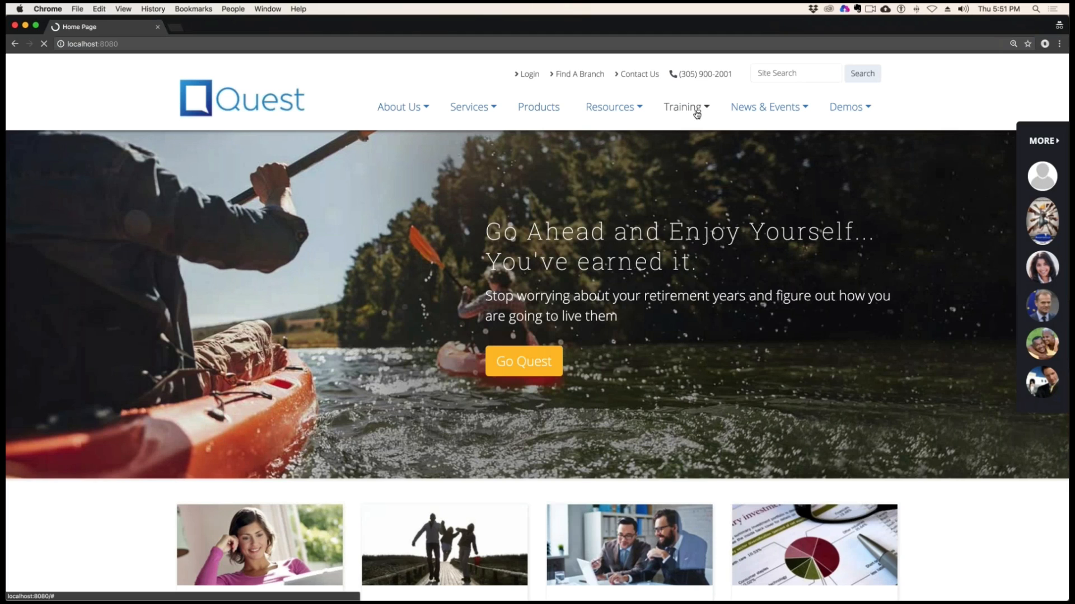
Load localhost:8080/training/movie-detail in the incognito window, review the public page, and return to the page editor
left_click(694, 111)
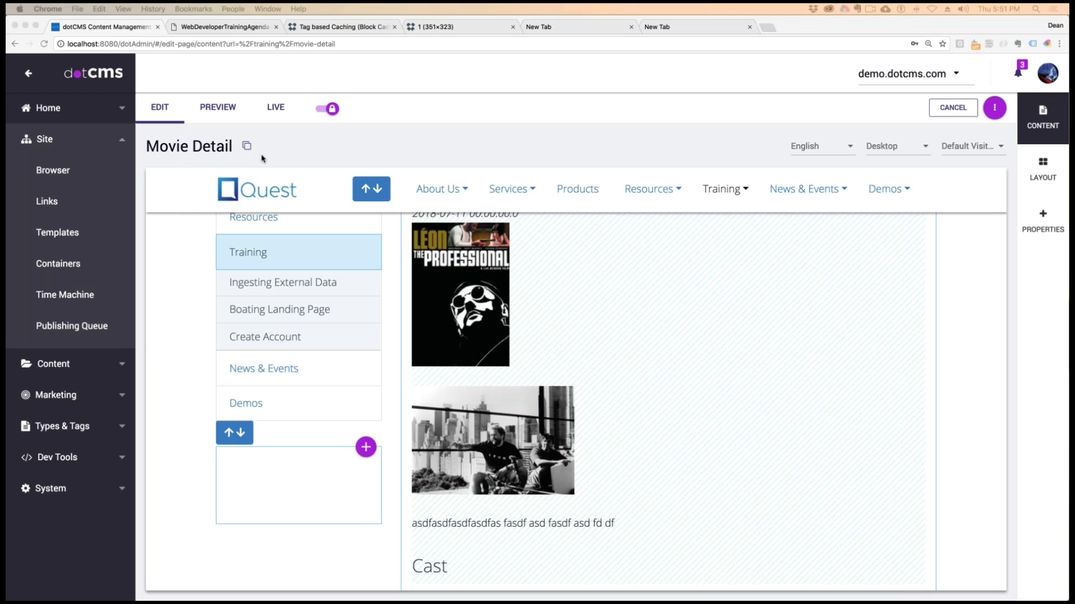
left_click(249, 148)
left_click_drag(1069, 192, 507, 90)
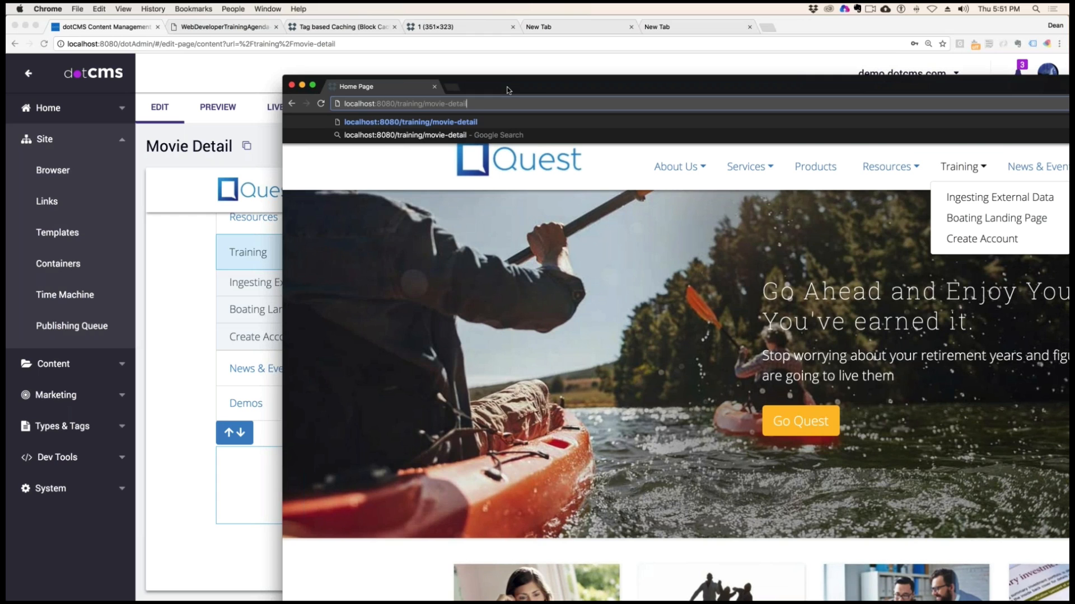
key("Return")
left_click_drag(636, 79, 394, 19)
scroll(954, 284, "down", 1)
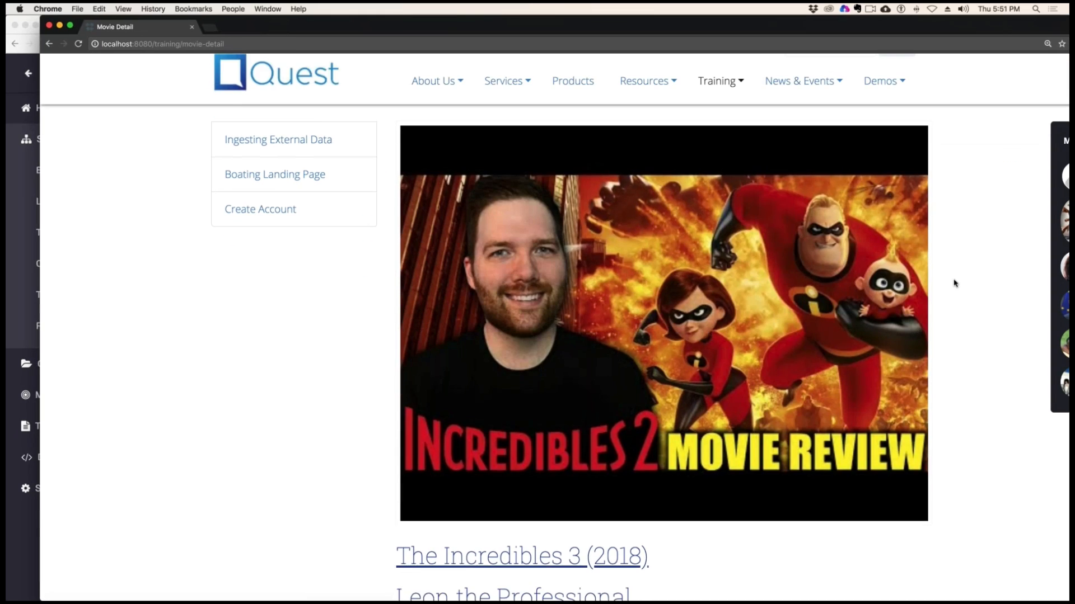
scroll(955, 283, "up", 1)
left_click_drag(302, 26, 1074, 219)
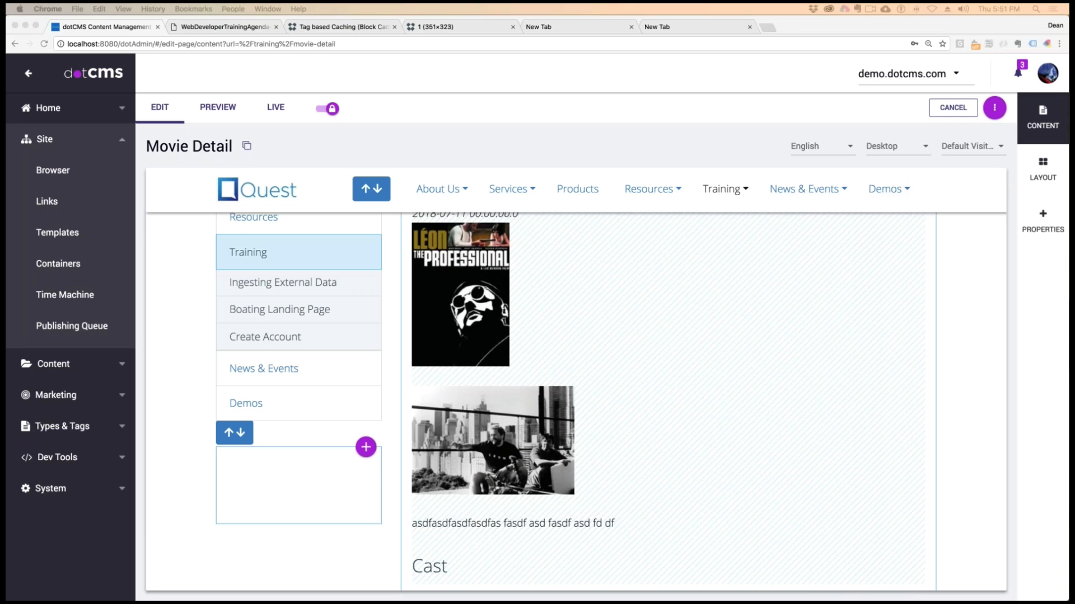
Publish the Movie Detail page from its properties and close the form
left_click(1042, 221)
left_click(896, 251)
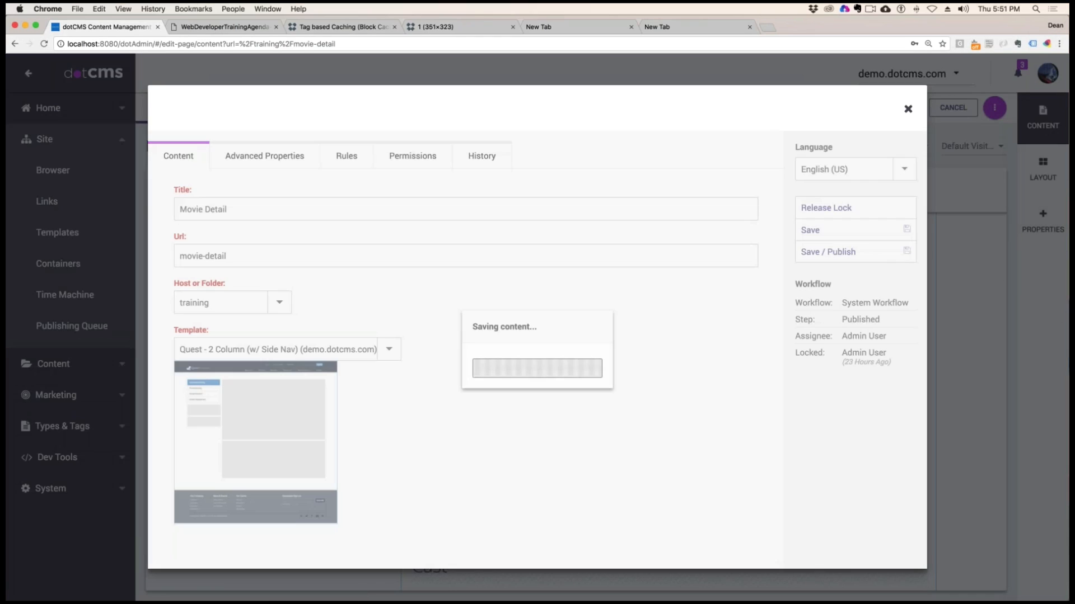
left_click(908, 111)
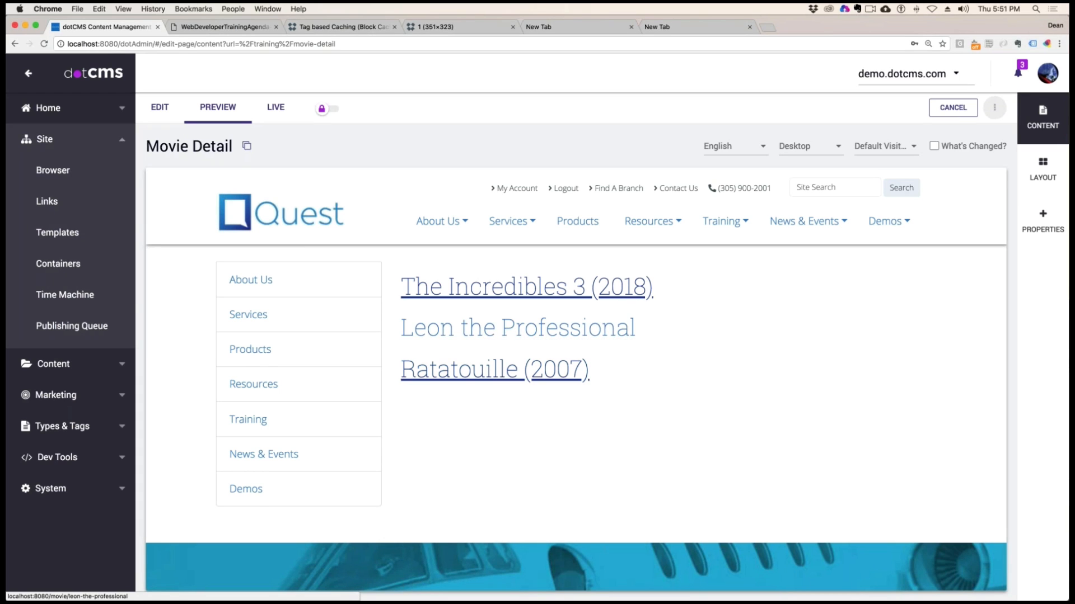
Open Leon the Professional in the page preview, and test the three movie links in the incognito window
left_click(508, 330)
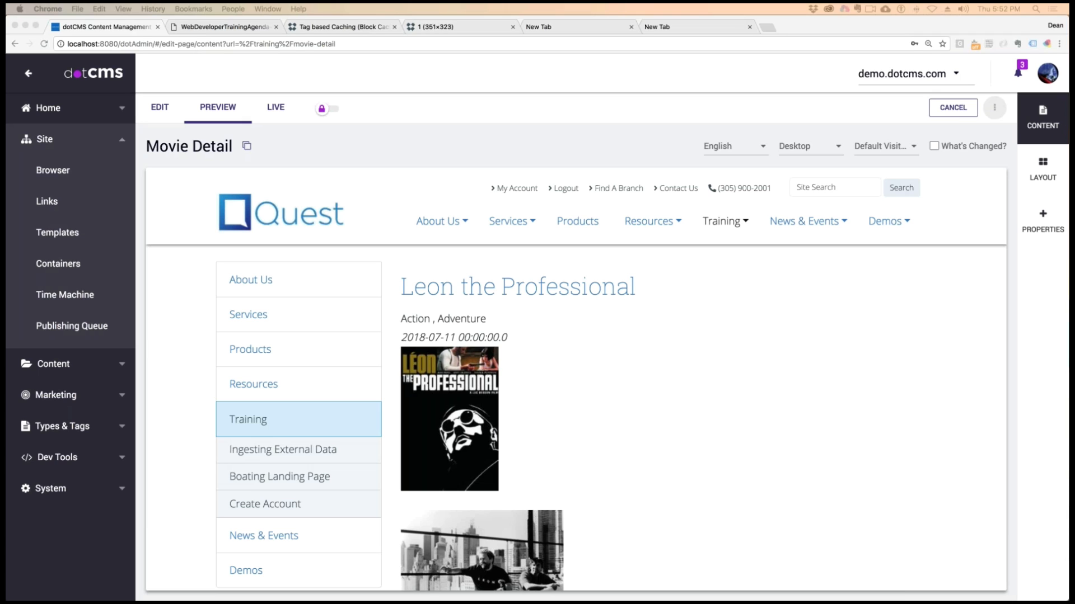
left_click_drag(1068, 84, 244, 40)
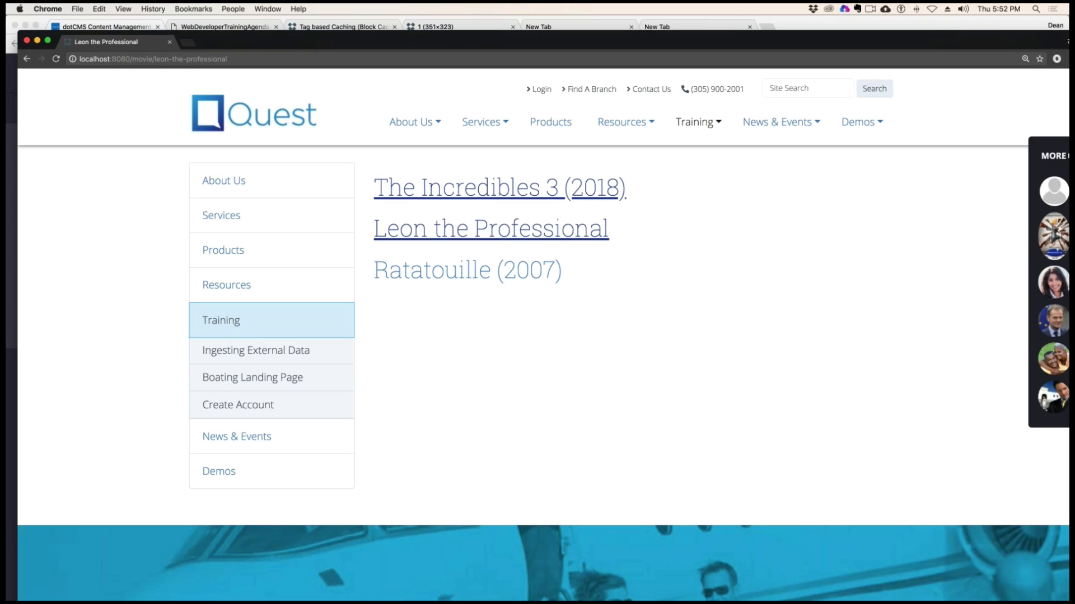
left_click(468, 270)
left_click(447, 234)
left_click(449, 186)
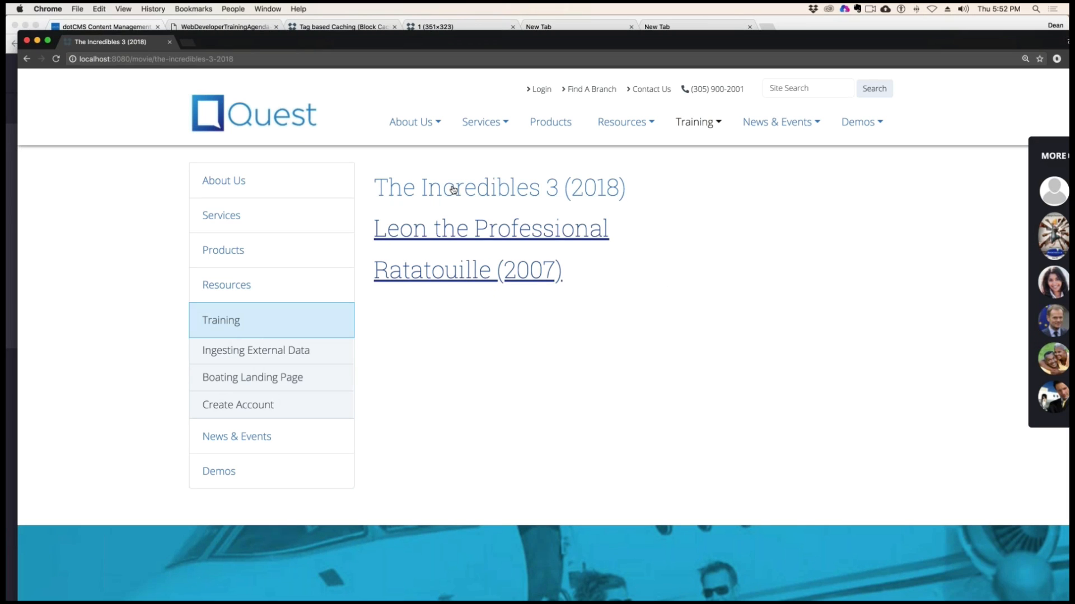
left_click(485, 247)
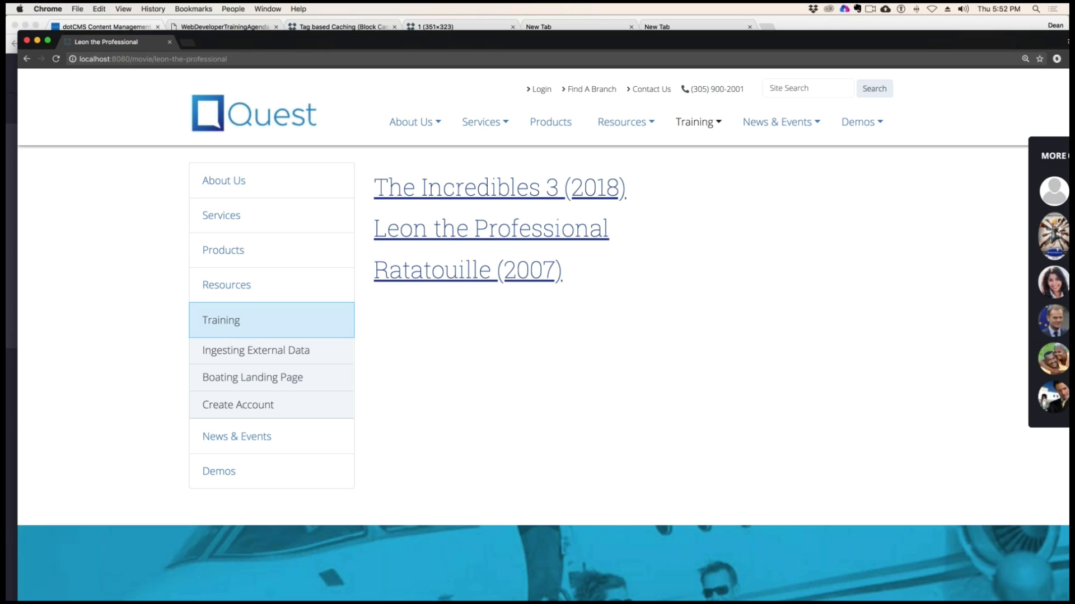
left_click_drag(216, 41, 283, 40)
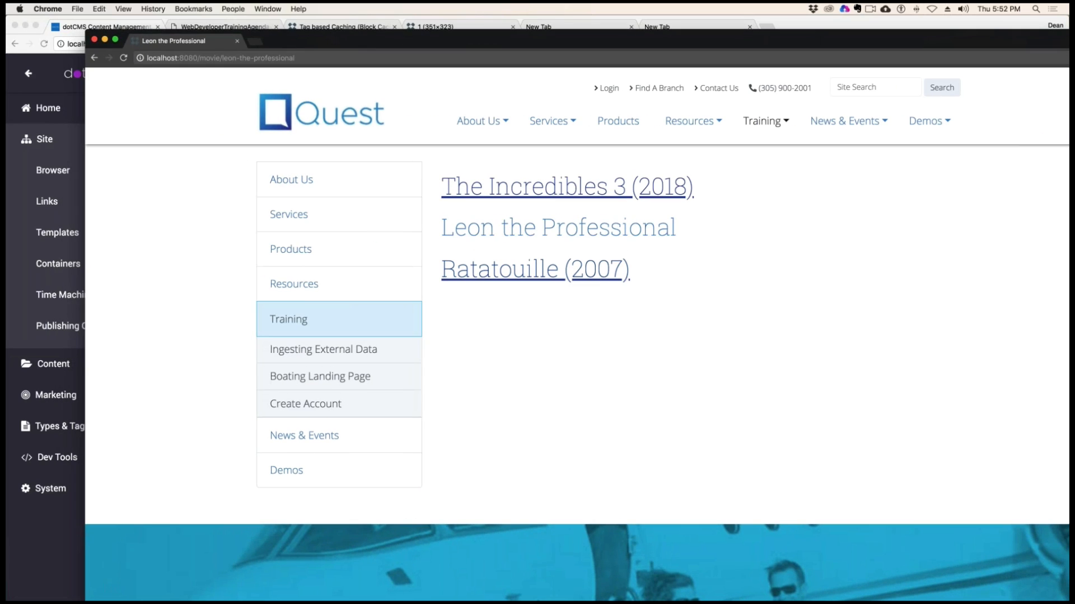
left_click(530, 188)
left_click(535, 232)
left_click(511, 186)
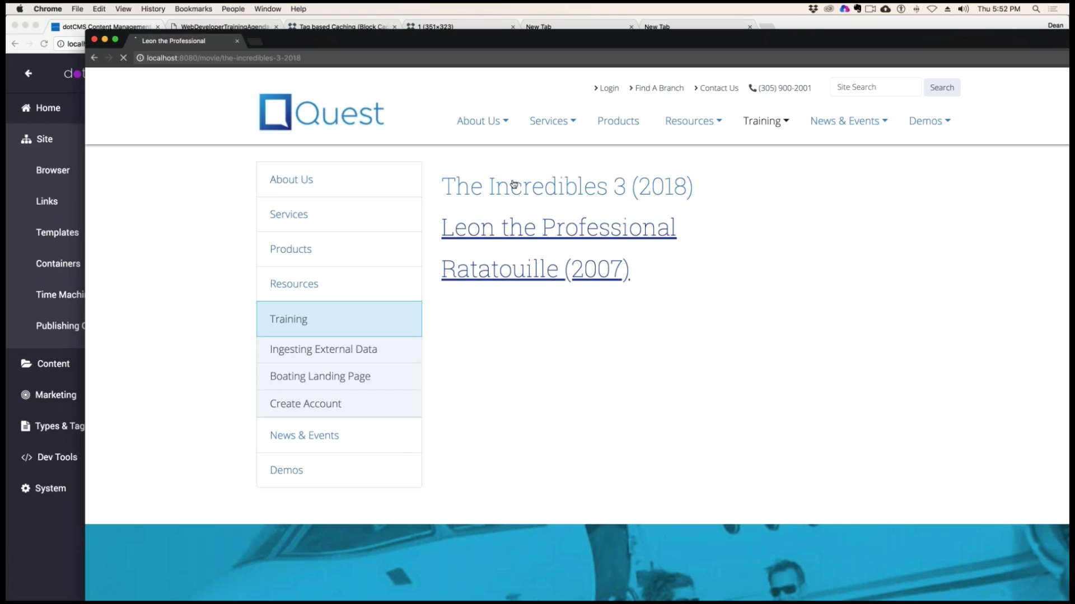
left_click(527, 234)
left_click_drag(303, 42, 1070, 112)
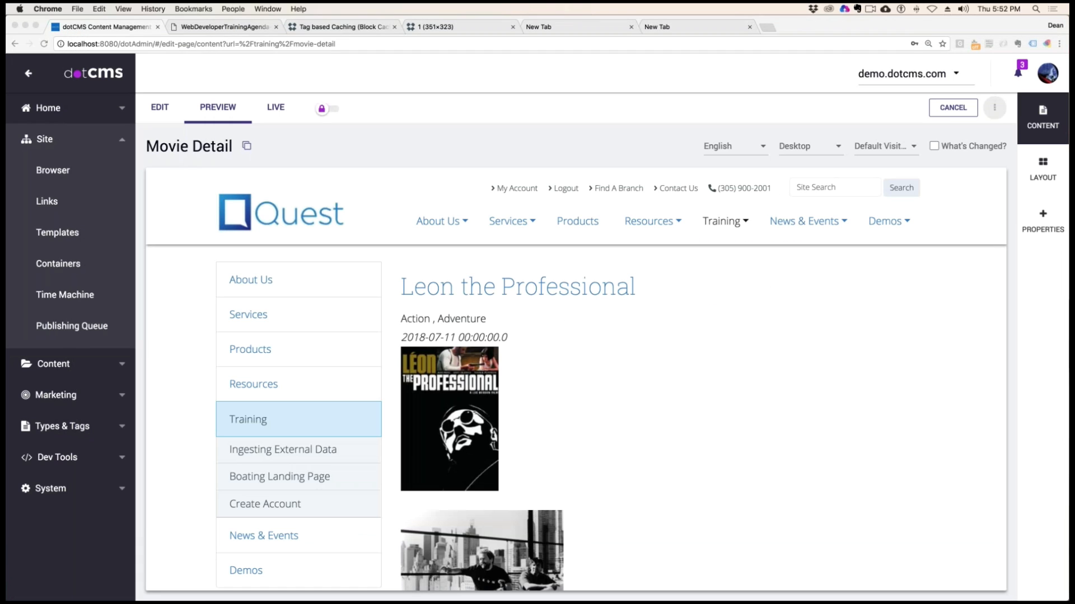
Put the Movie Detail page into edit mode and open the moviedetail.vtl file behind the movie list
left_click(645, 447)
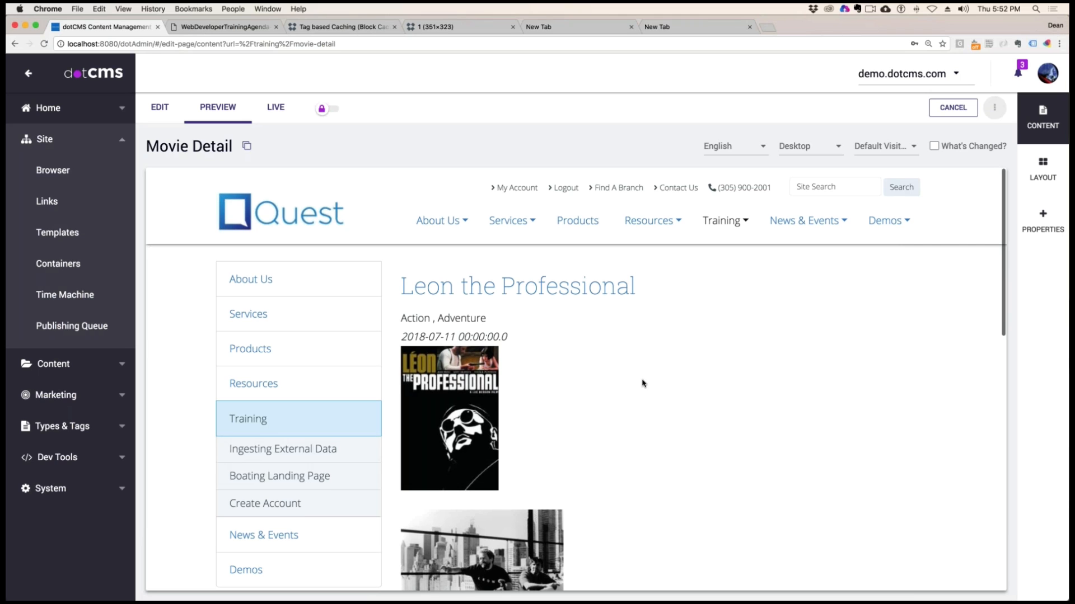
scroll(641, 382, "down", 3)
scroll(674, 335, "up", 3)
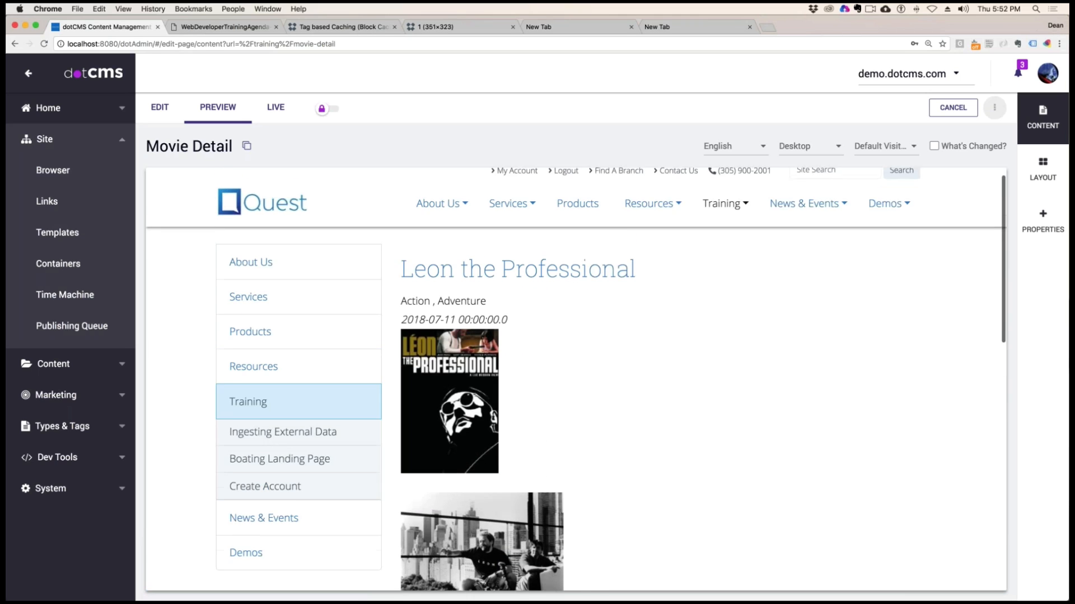
left_click(159, 107)
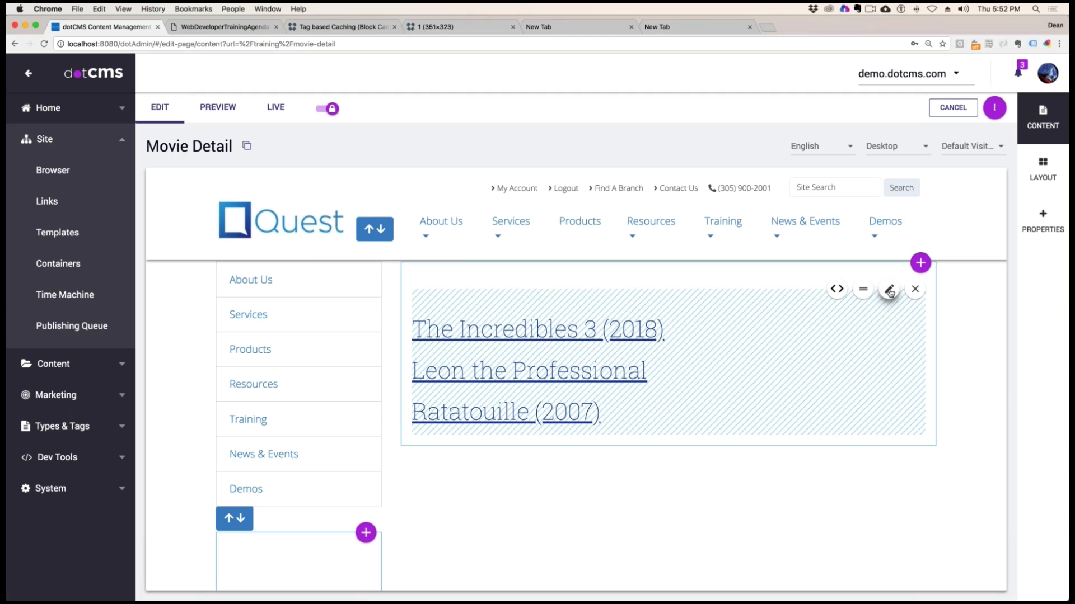
mouse_move(837, 289)
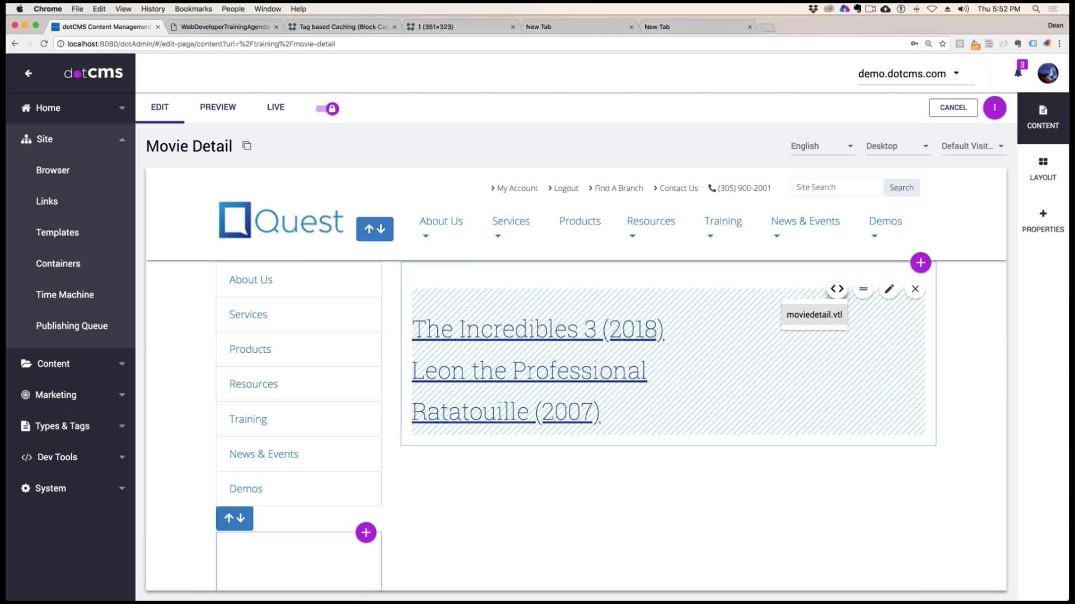
left_click(815, 315)
scroll(429, 338, "down", 5)
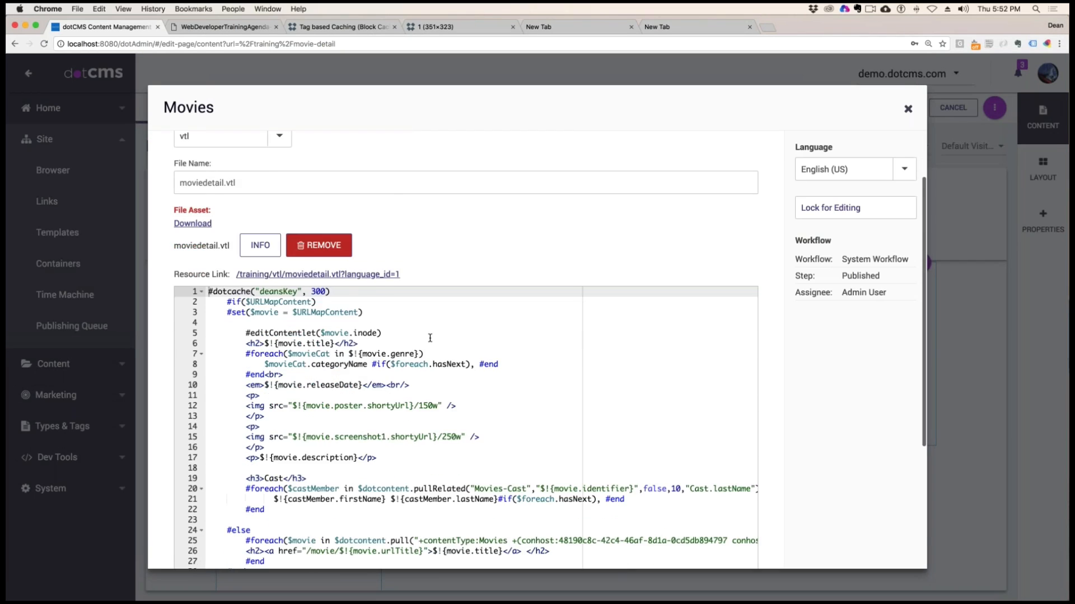
Move the #dotcache("deansKey", 300) directive from the first line to a new line below #editContentlet($movie.inode)
left_click_drag(331, 146, 209, 146)
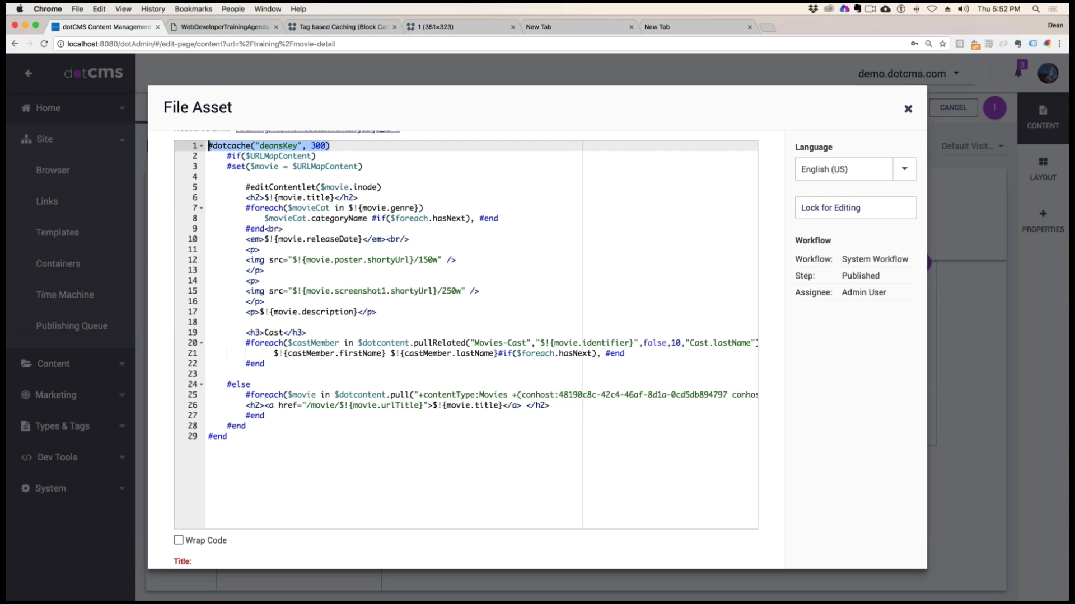
key("BackSpace")
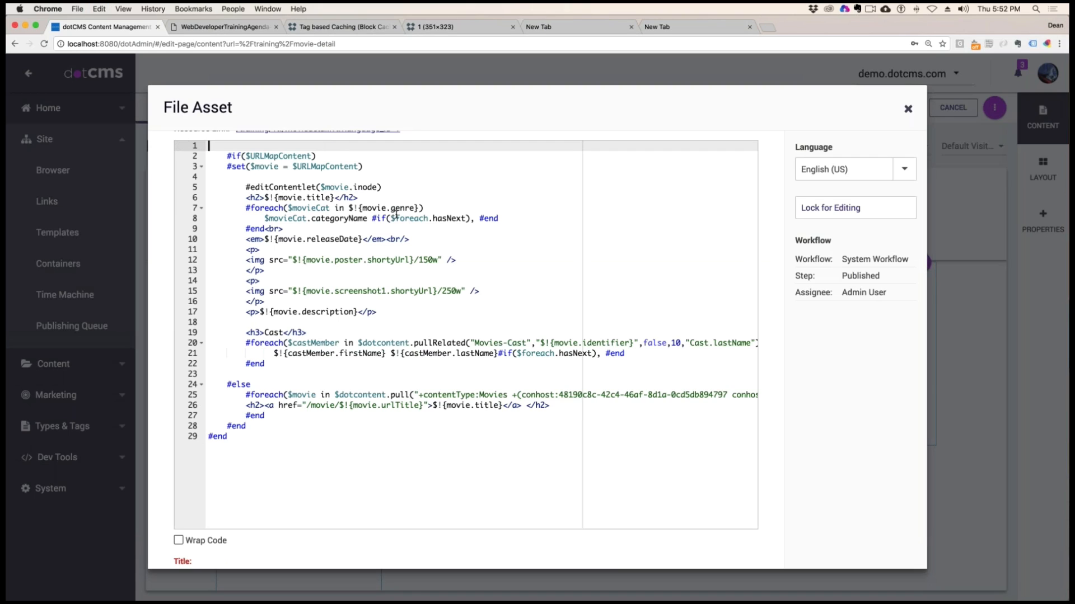
left_click(401, 189)
key("Return")
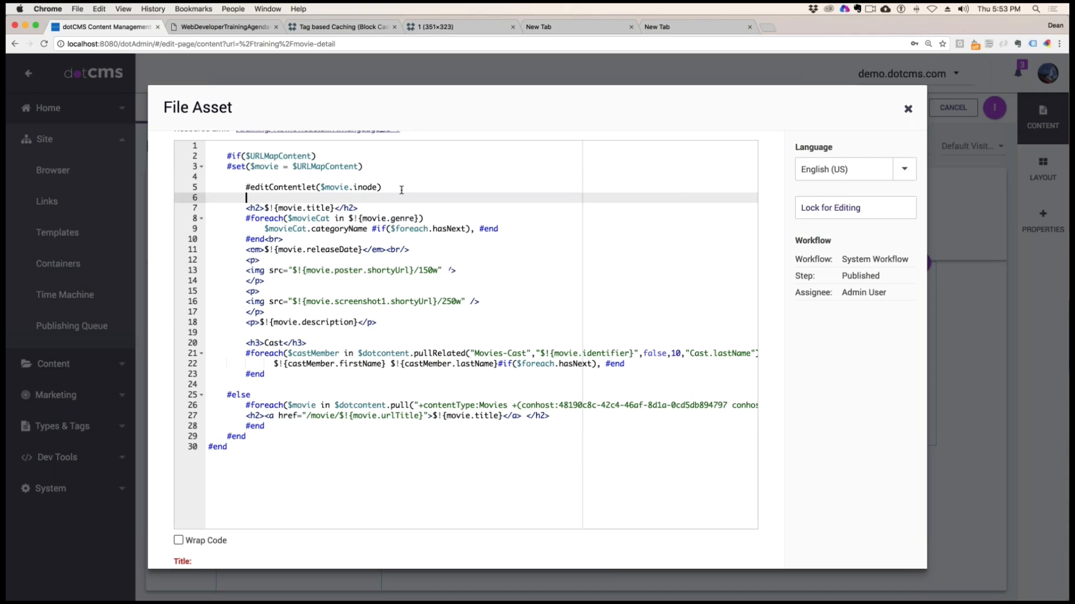
key("super+v")
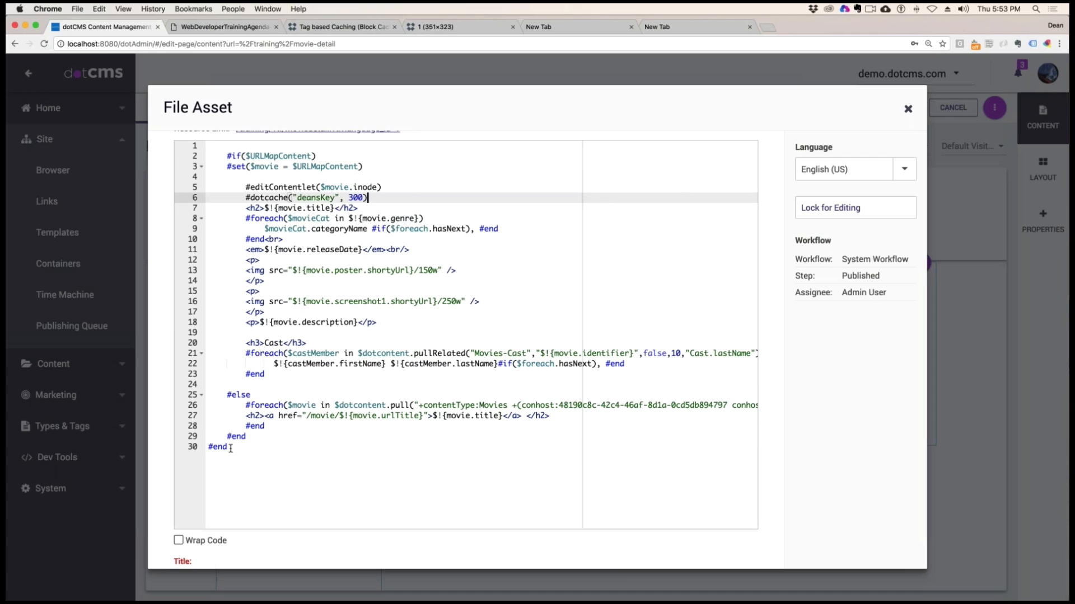
Move the final #end of moviedetail.vtl to the blank line directly above #else, closing the cache block there
left_click_drag(230, 447, 207, 448)
key("super+x")
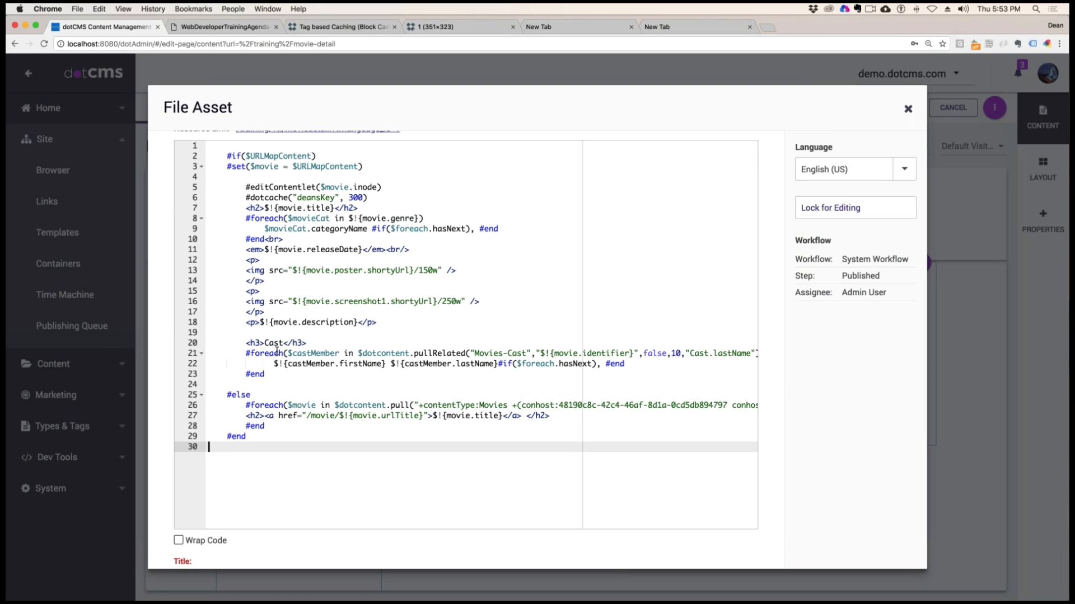
left_click(249, 385)
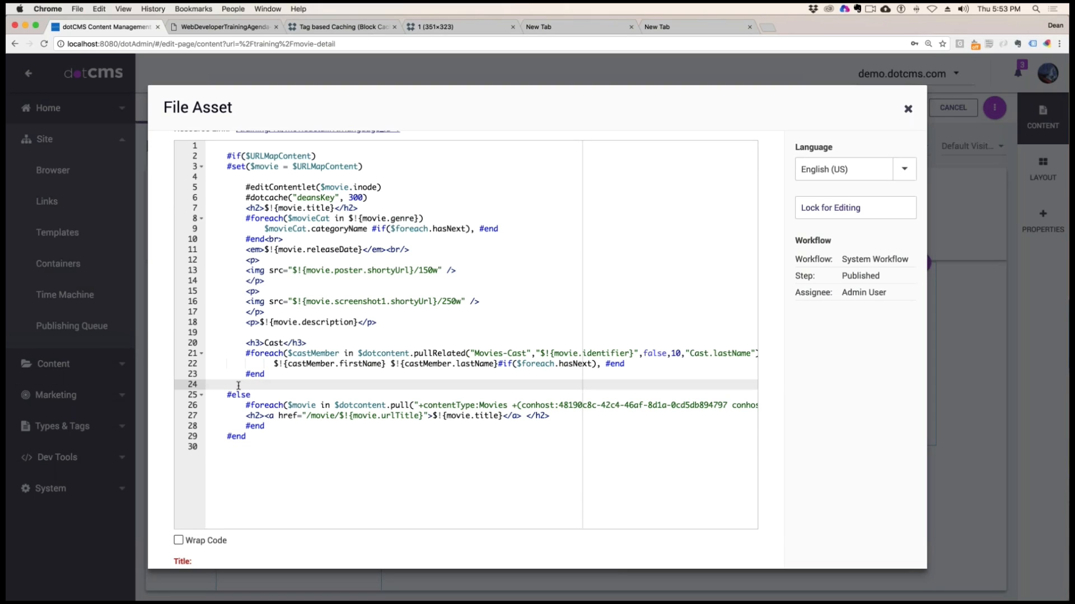
type("#end")
scroll(425, 318, "up", 3)
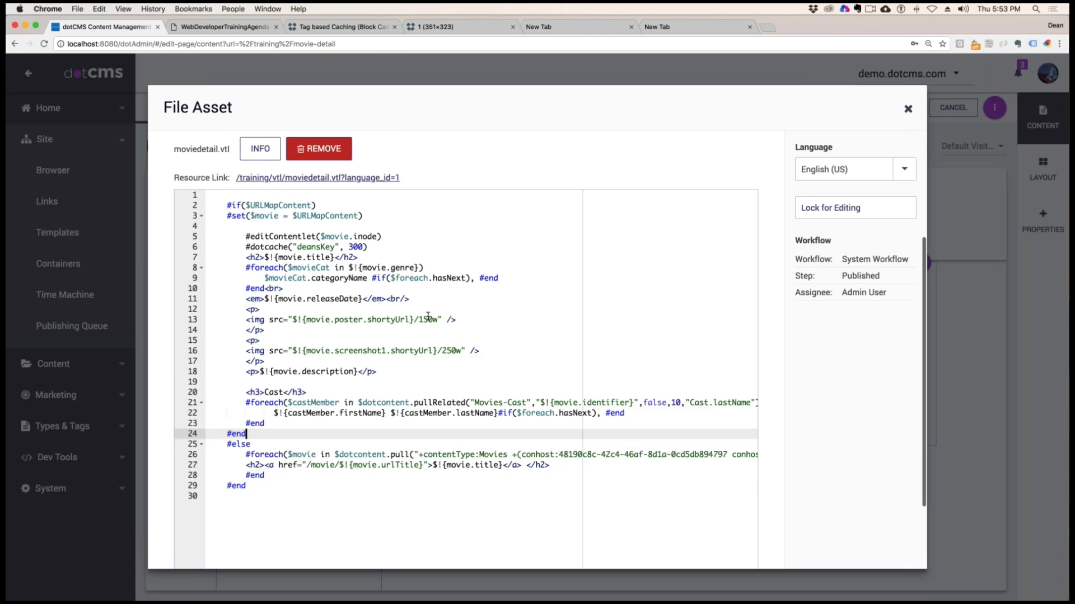
scroll(424, 317, "up", 2)
scroll(425, 318, "left", 1)
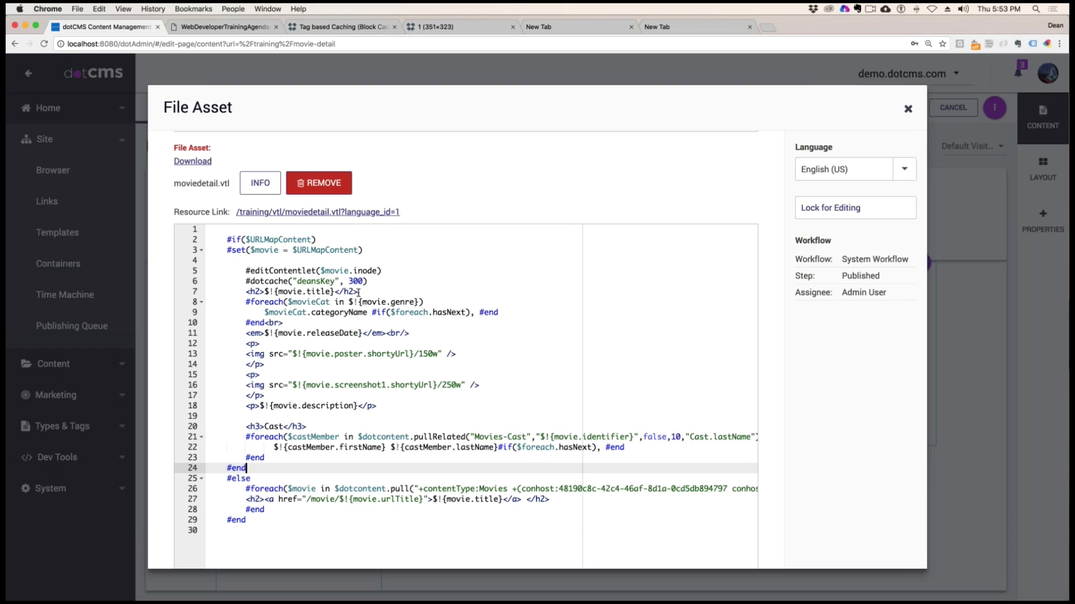
Move the #dotcache("deansKey", 300) directive to a new line directly below #if($URLMapContent)
left_click(248, 281)
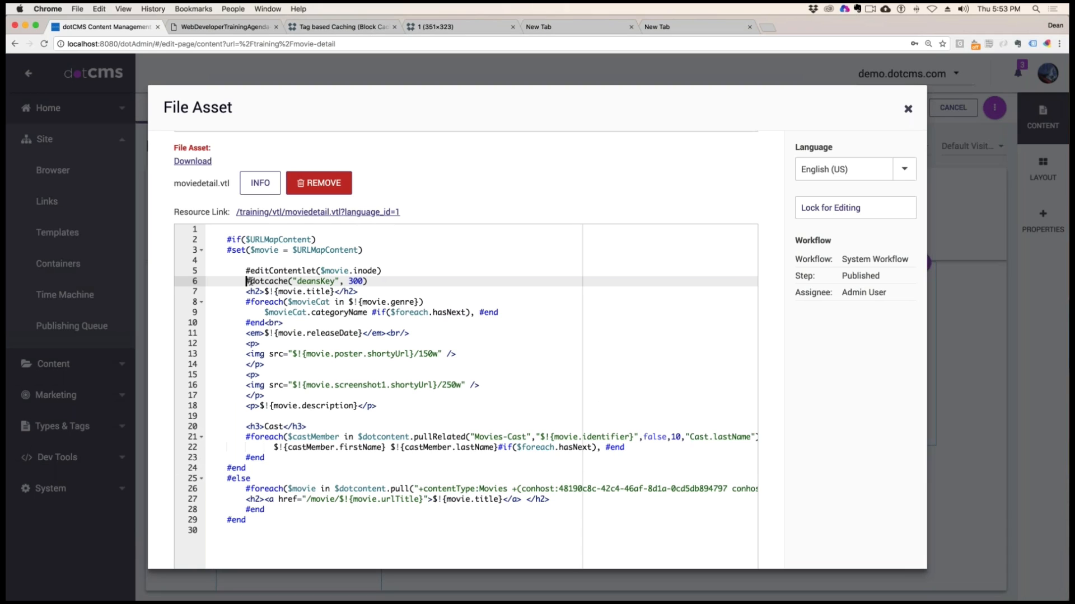
left_click(376, 280)
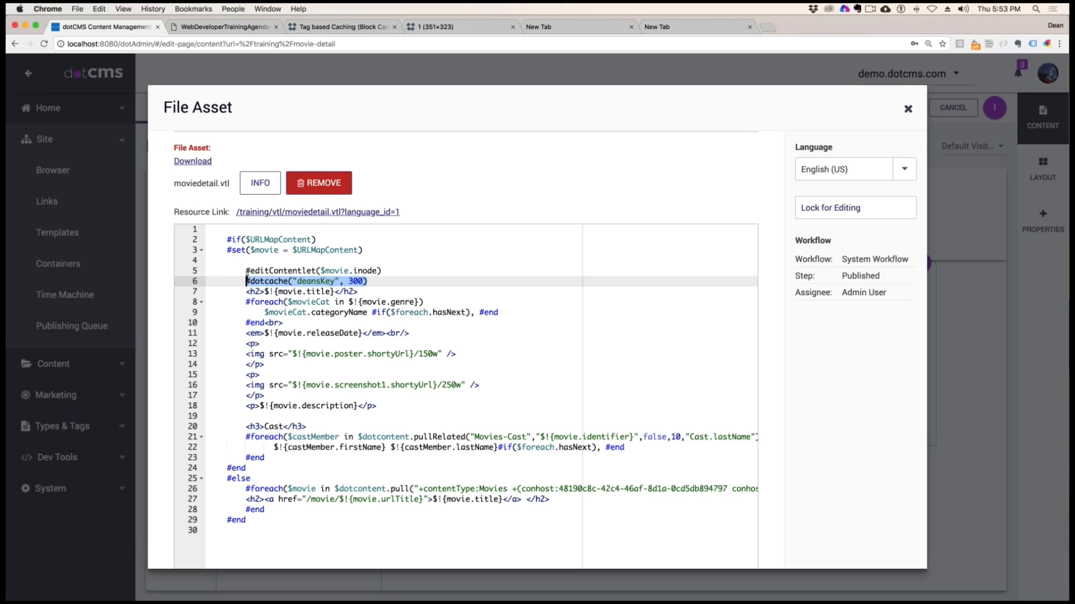
key("super+x")
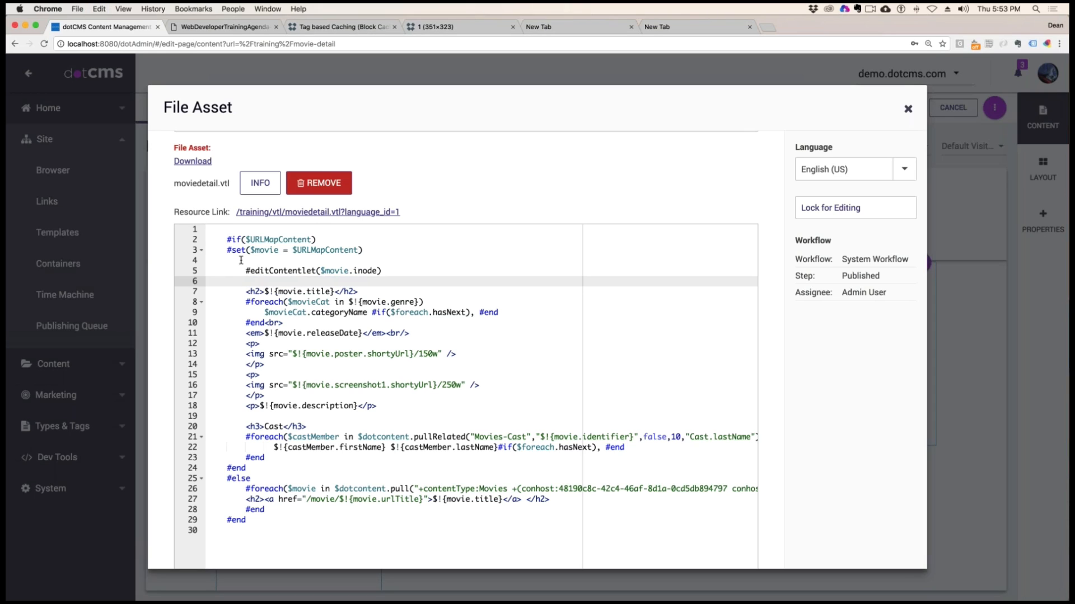
left_click(272, 261)
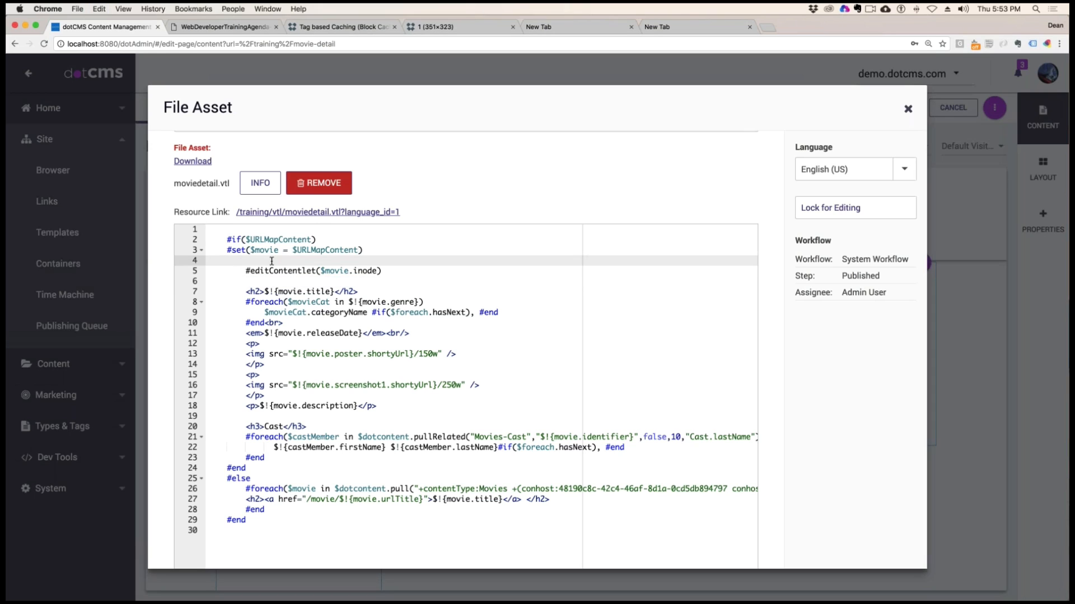
left_click(317, 241)
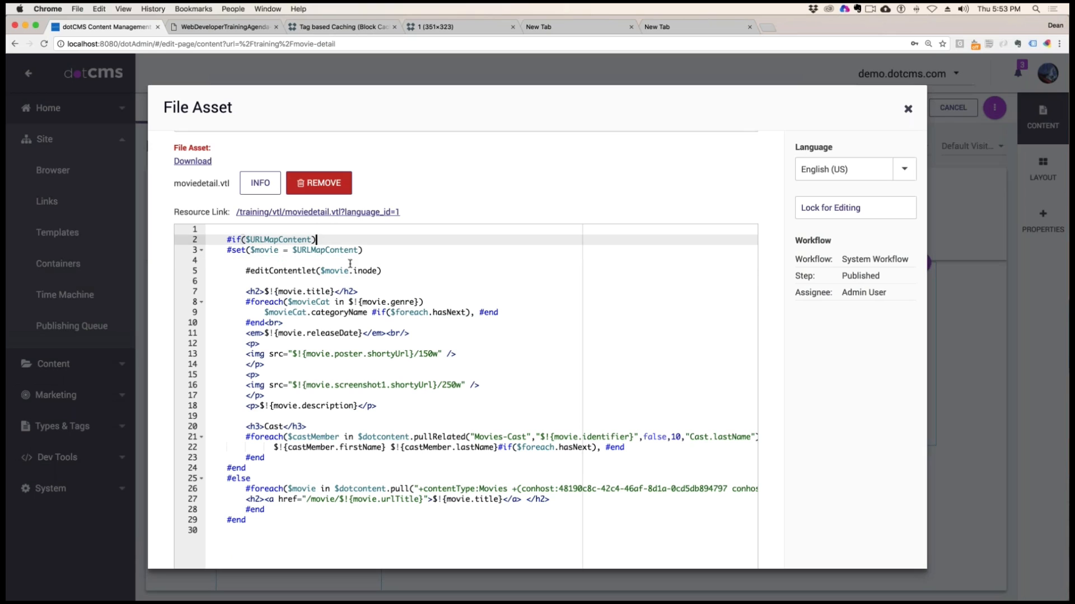
key("Return")
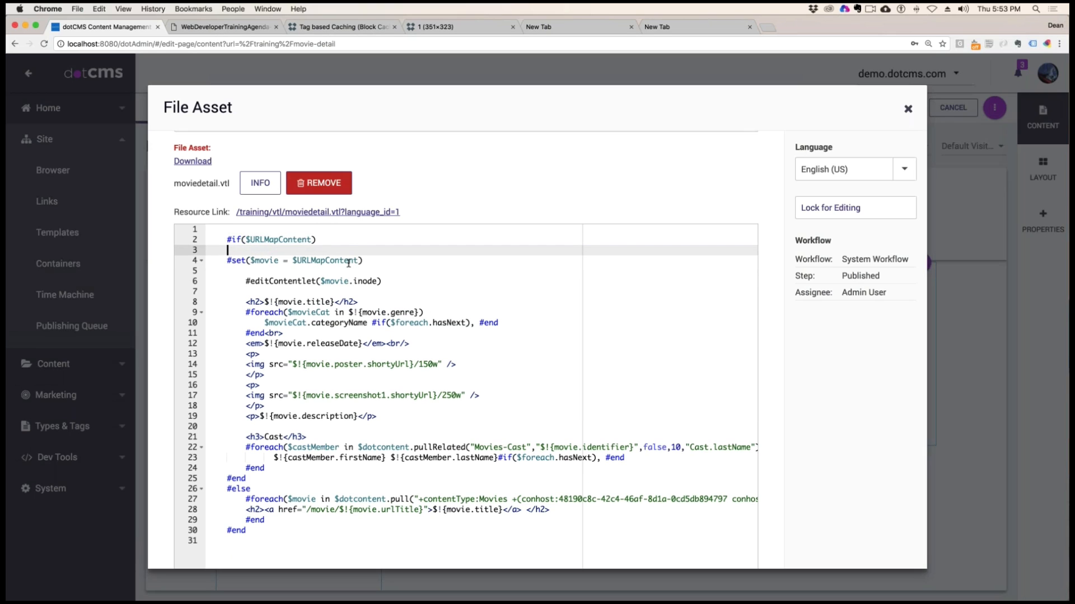
key("super+v")
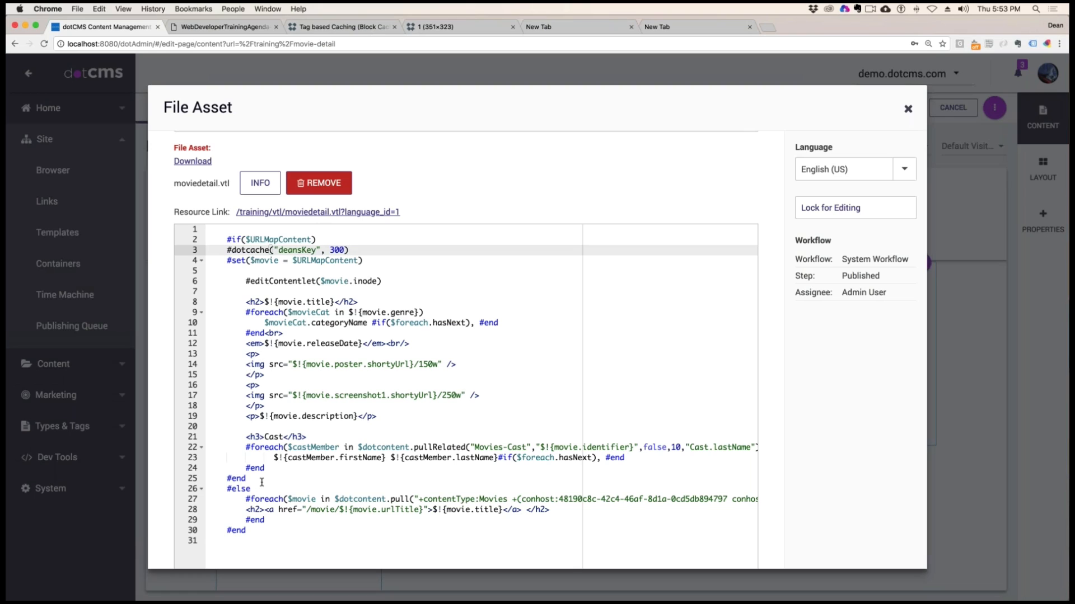
Indent the #set($movie = $URLMapContent) line one level, then lock, save and publish moviedetail.vtl
left_click(224, 261)
key("Tab")
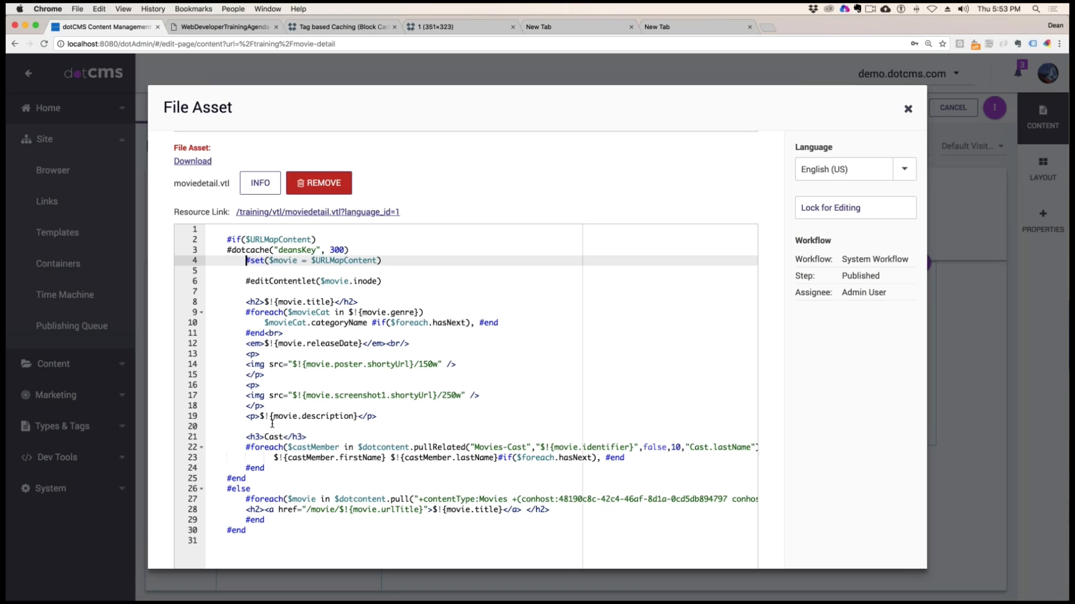
left_click(855, 208)
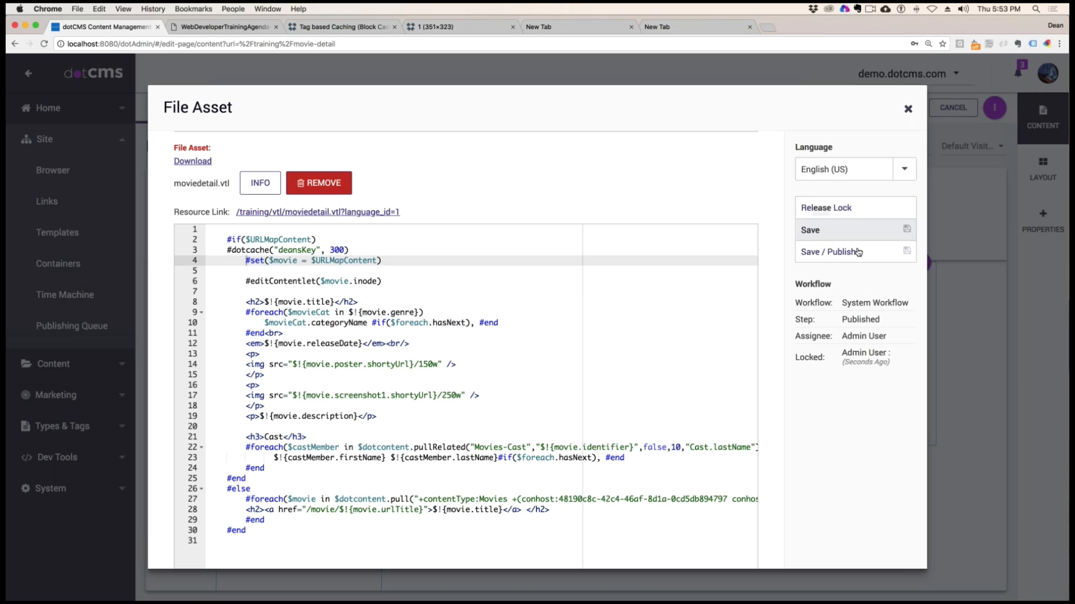
left_click(859, 252)
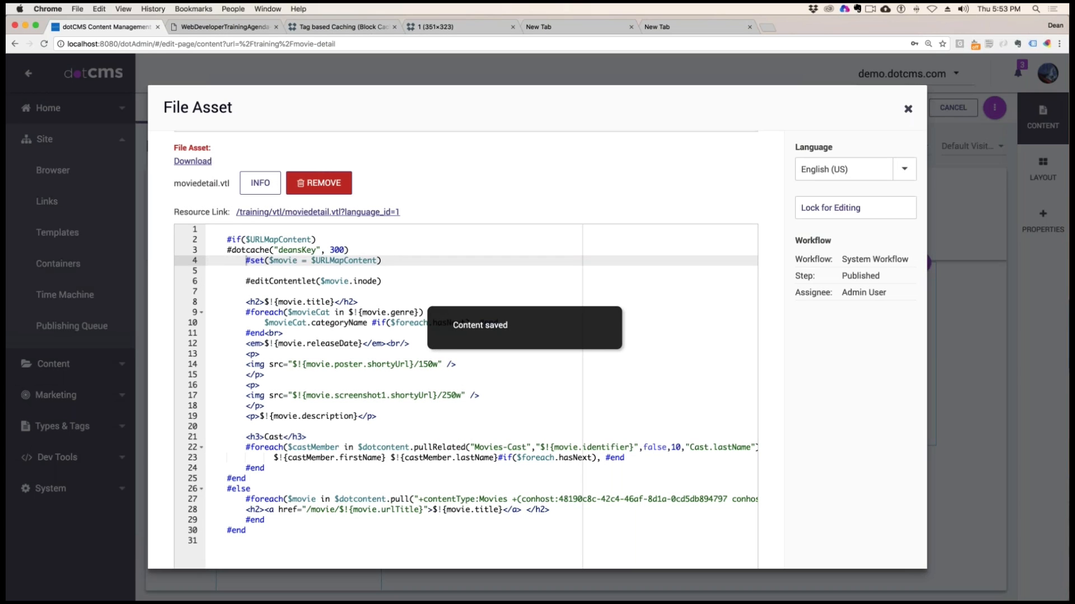
Reopen and reload Leon the Professional in the incognito window to test the cache change, and close the file editor
left_click_drag(1068, 414, 393, 44)
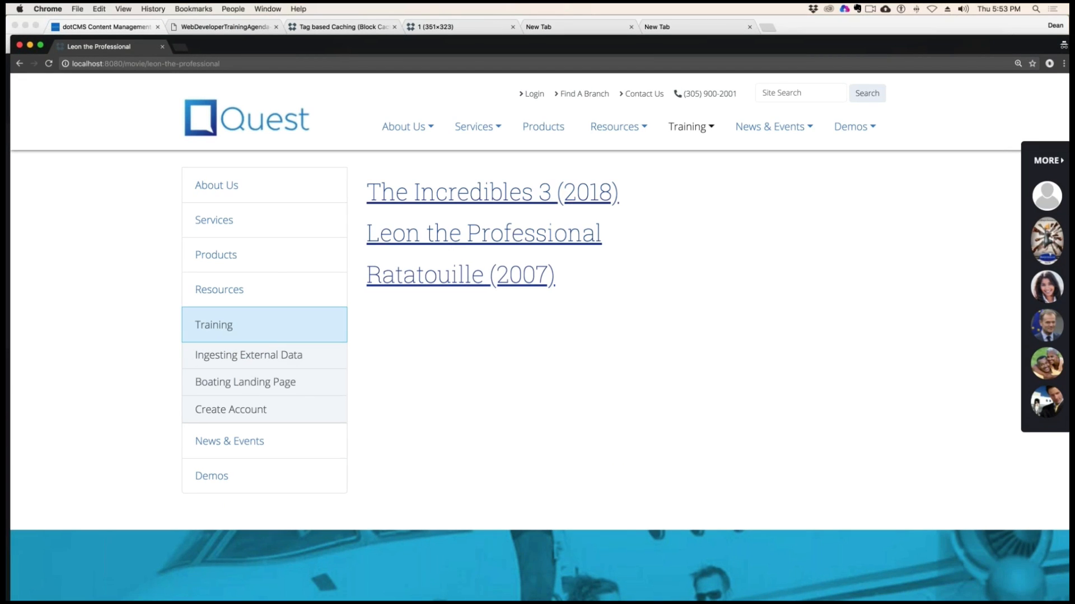
left_click(467, 240)
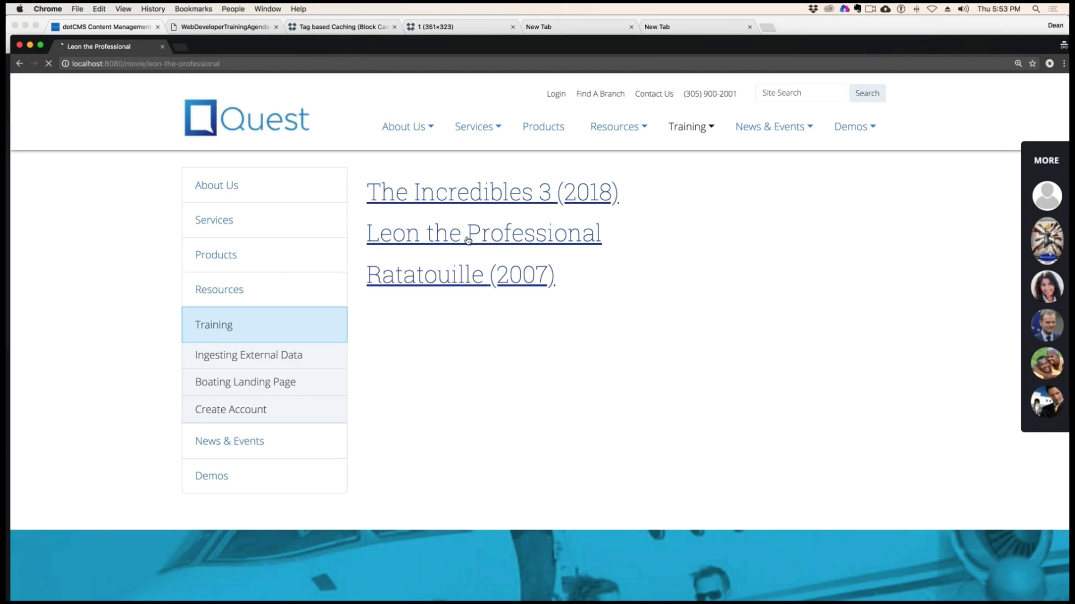
key("super+r")
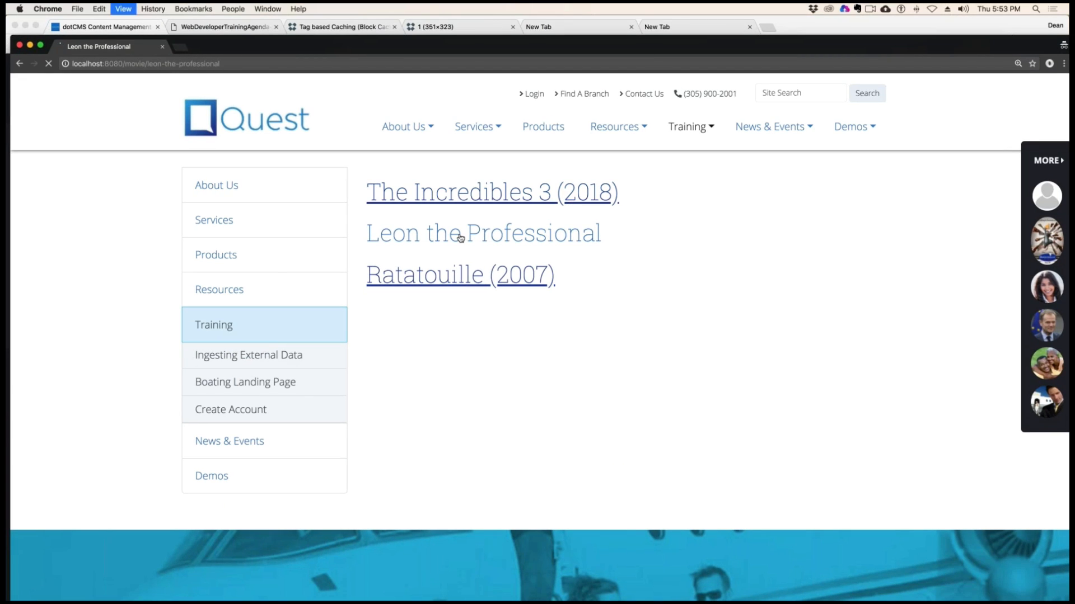
left_click_drag(492, 47, 1068, 112)
left_click(907, 109)
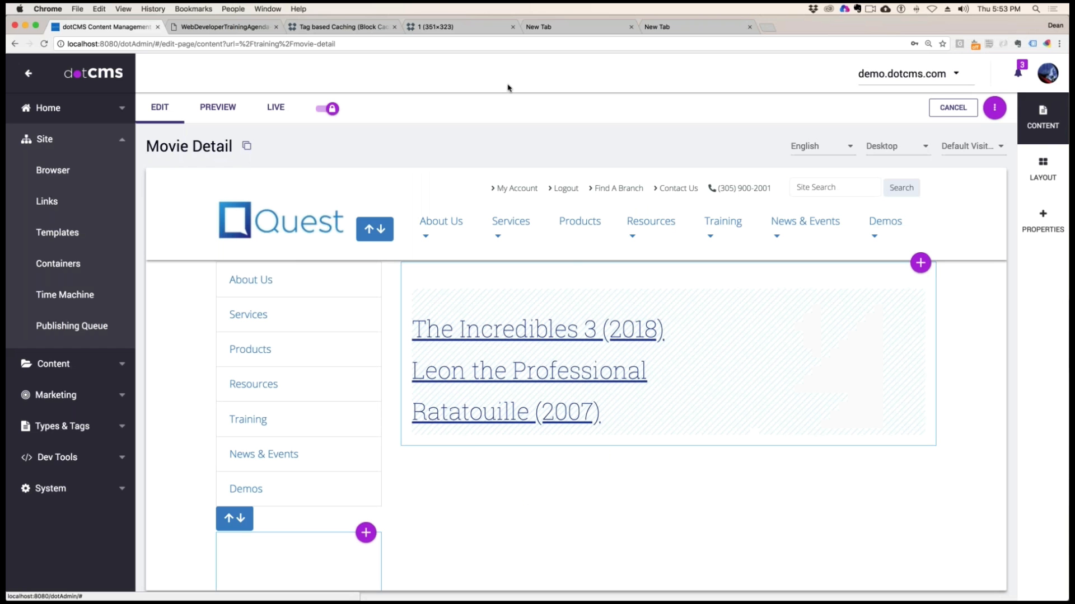
Open the block cache documentation at its URL Parameters section and copy the ?dotcache=refresh parameter
left_click(325, 28)
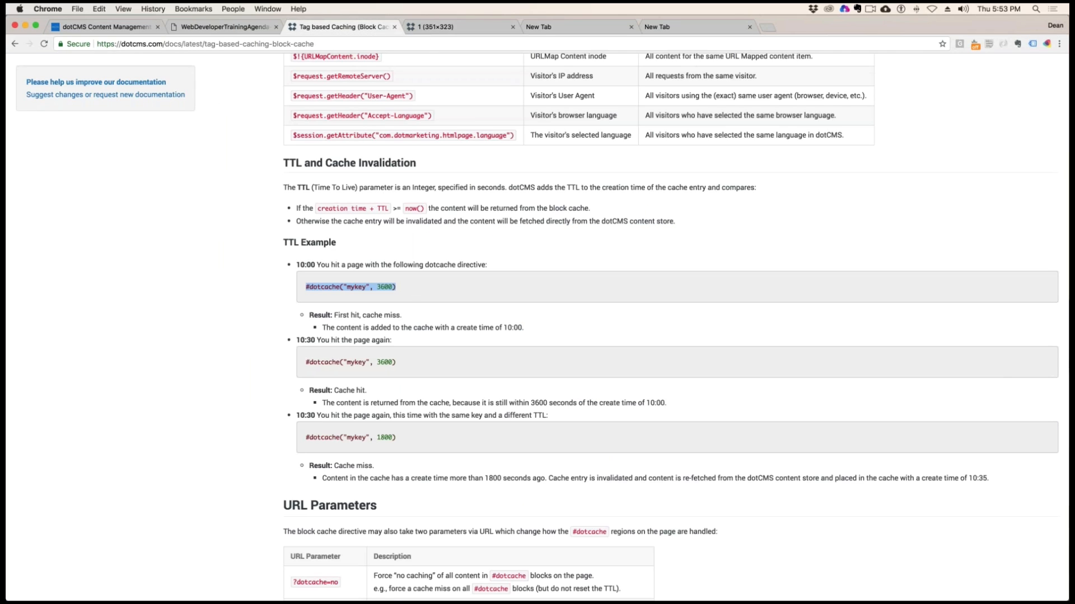
scroll(341, 257, "down", 6)
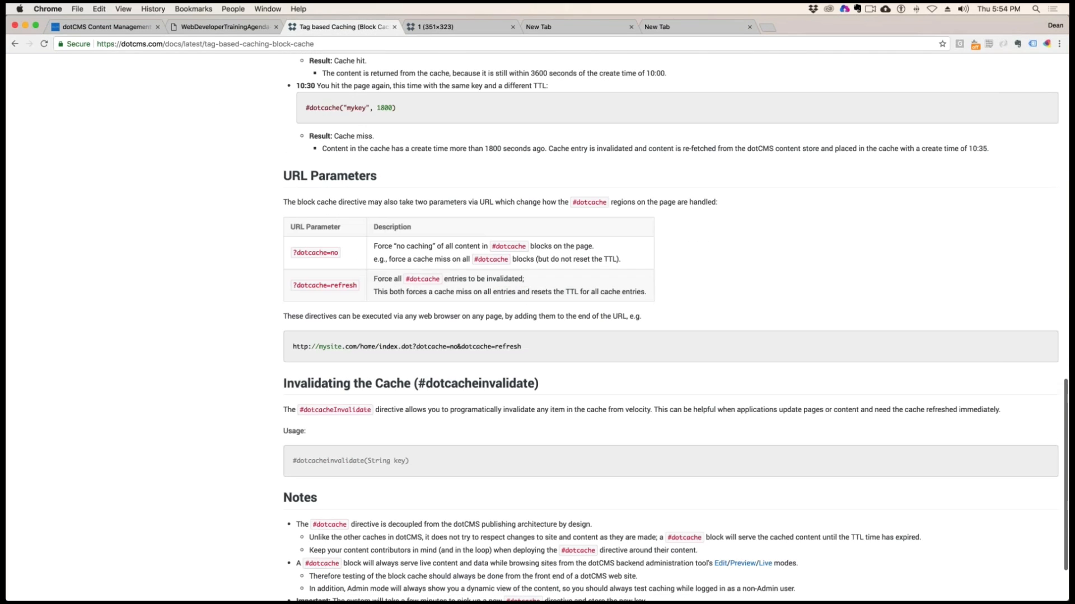
left_click_drag(340, 253, 292, 253)
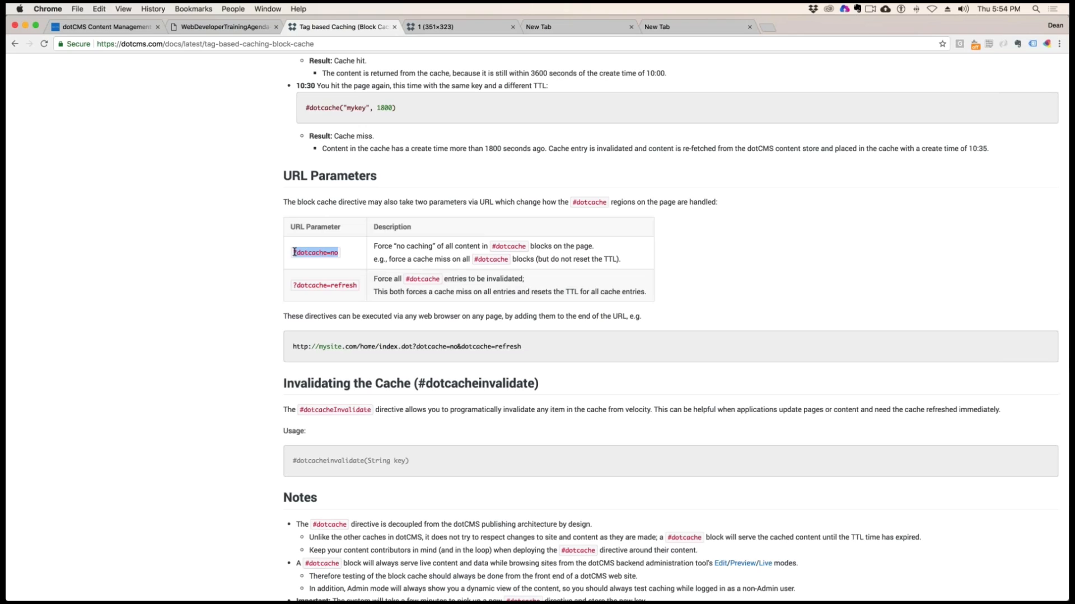
key("super+c")
left_click_drag(358, 286, 291, 286)
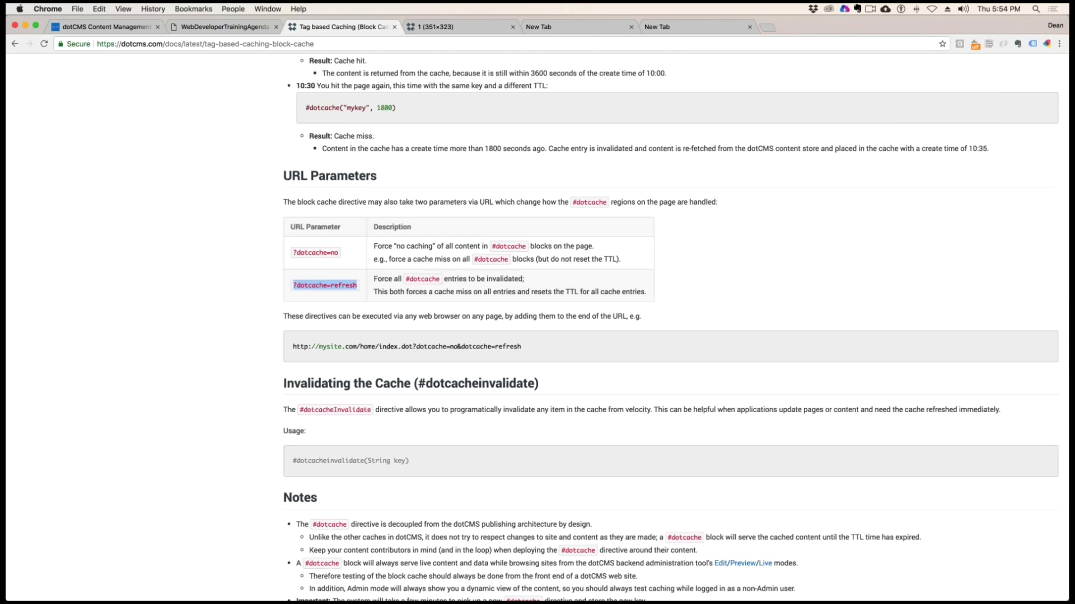
Append ?dotcache=refresh to the Leon the Professional address in the incognito window and load the page
left_click_drag(7, 134, 340, 94)
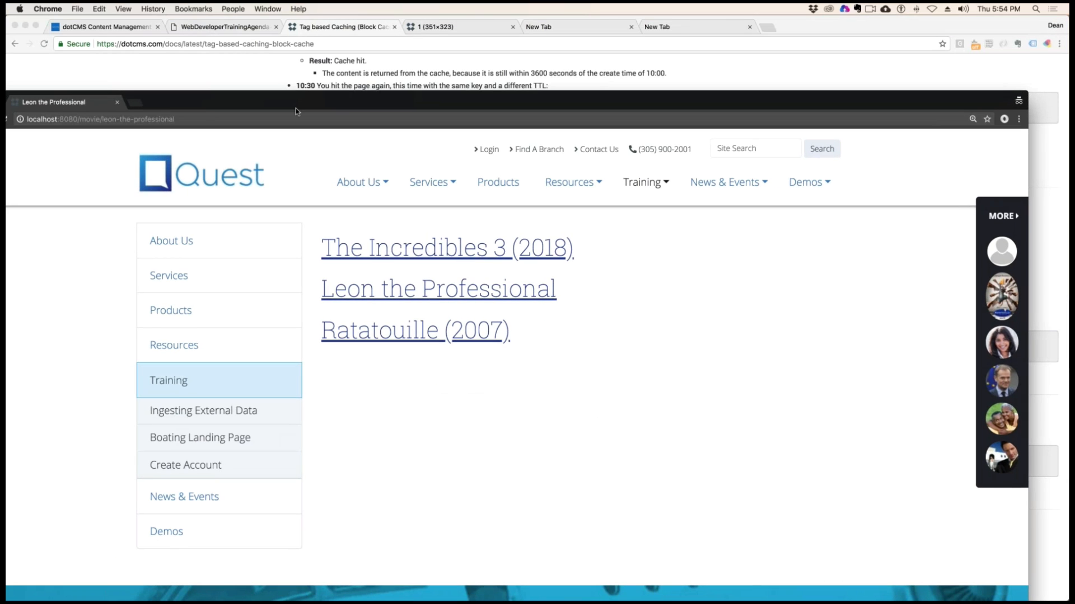
left_click(155, 119)
left_click(199, 121)
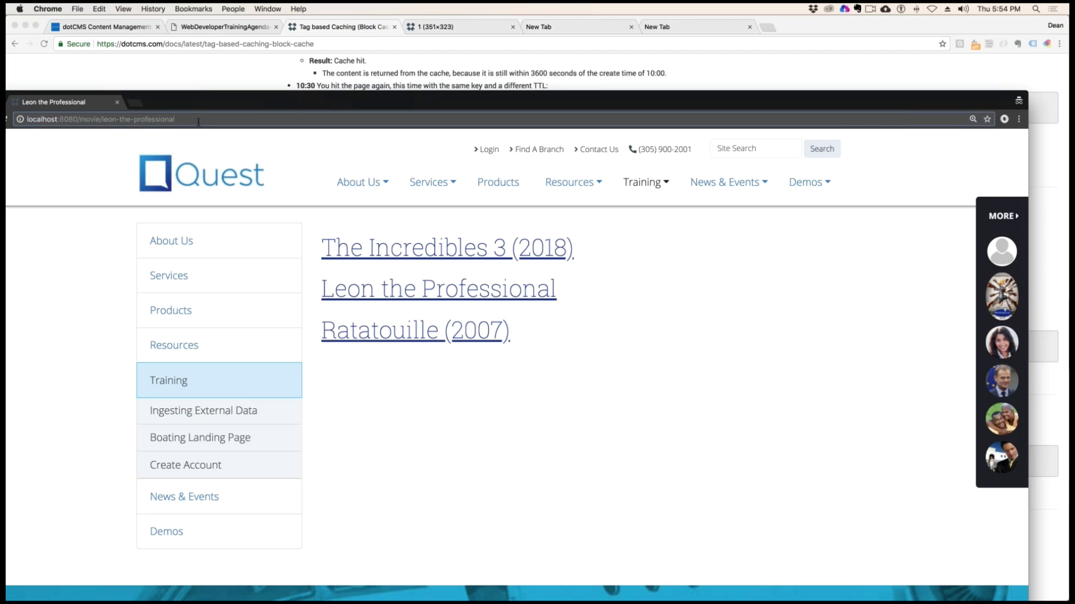
key("cmd+v")
key("Return")
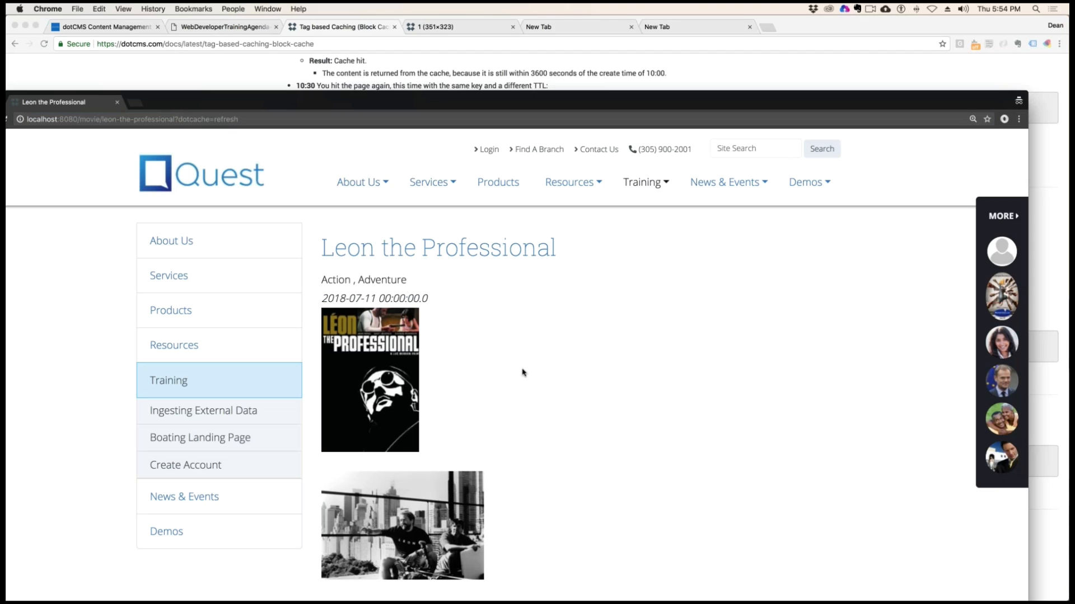
Remove ?dotcache=refresh from the address, load the plain Leon the Professional page and look over its content
left_click_drag(411, 101, 446, 27)
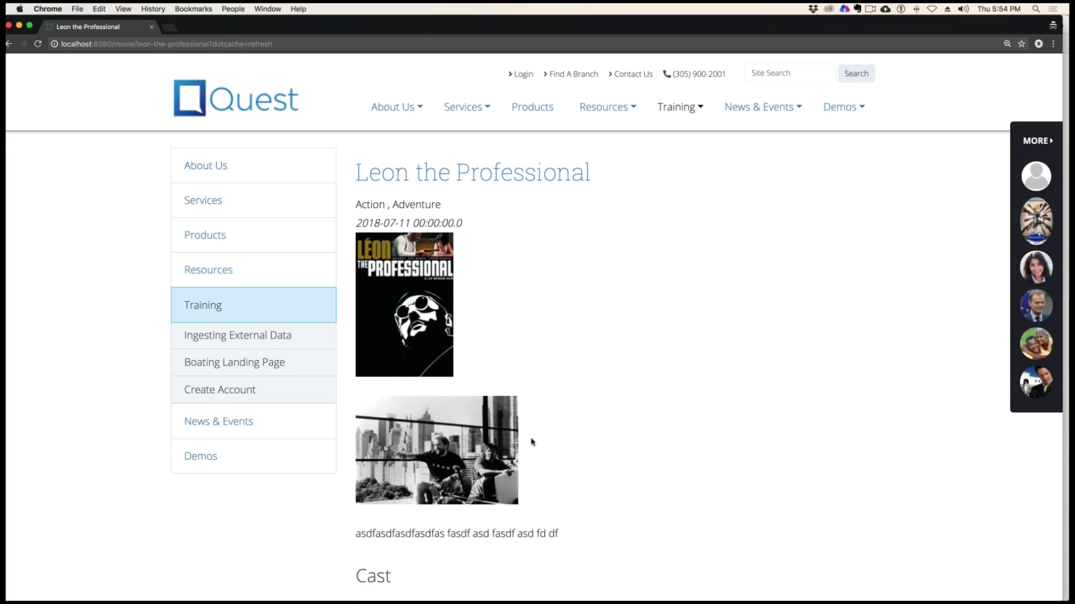
left_click(208, 45)
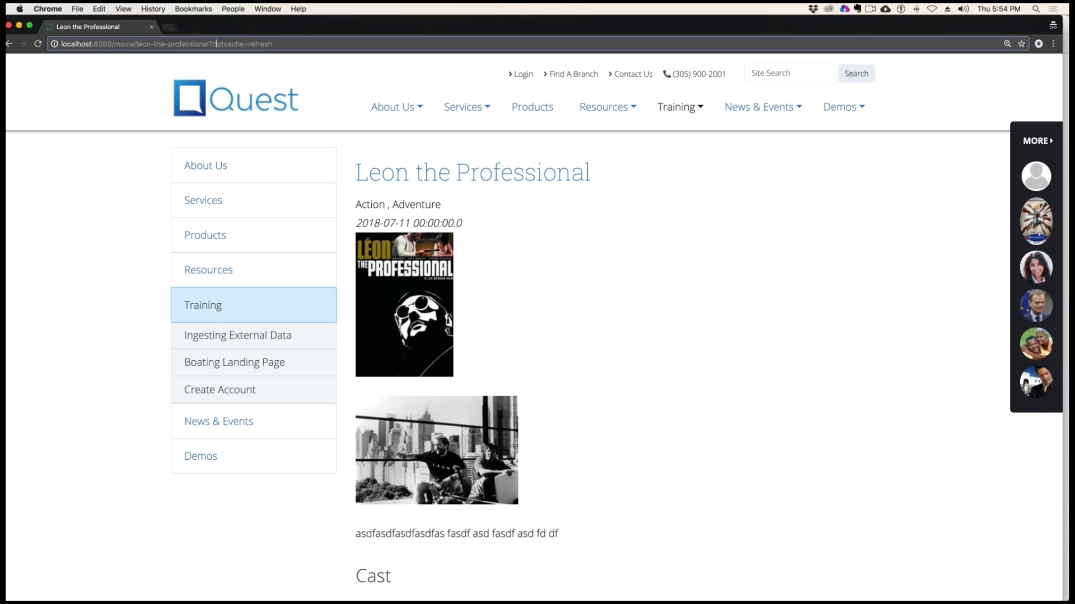
left_click_drag(208, 44, 438, 67)
key("BackSpace")
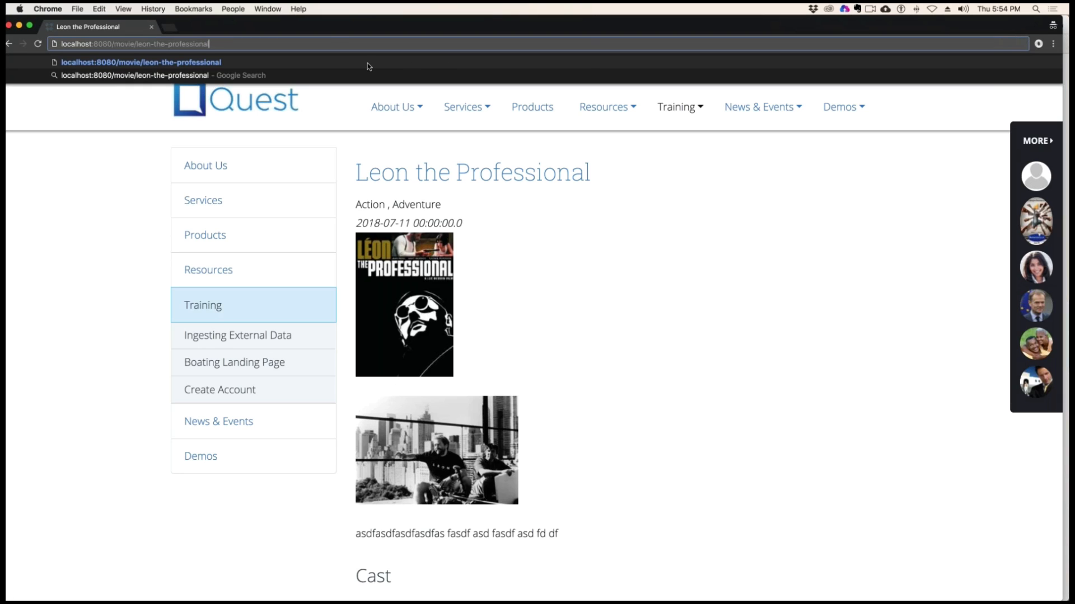
key("Return")
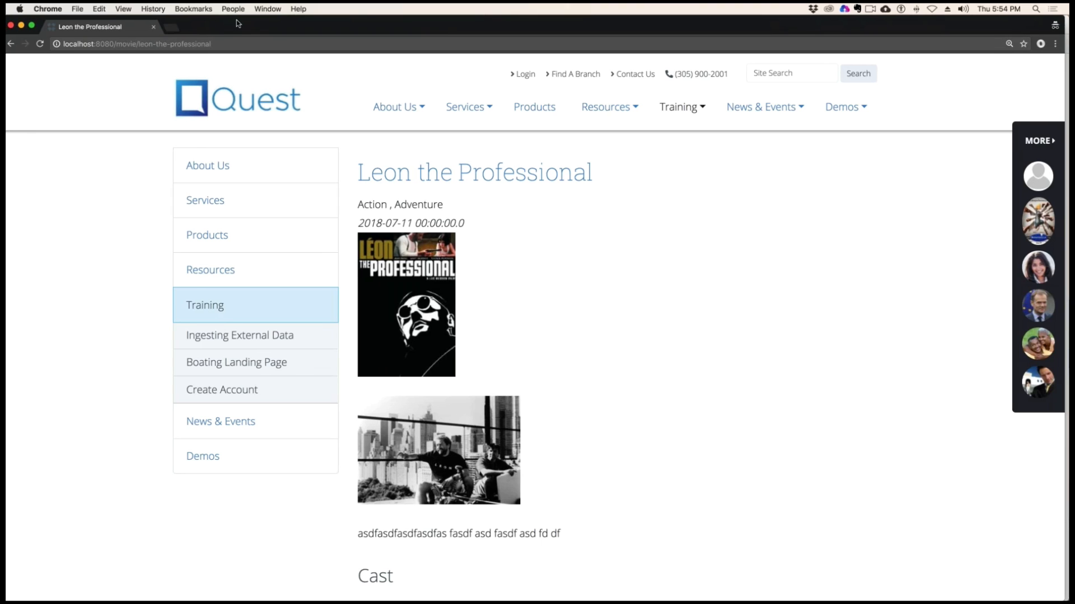
left_click_drag(237, 19, 284, 17)
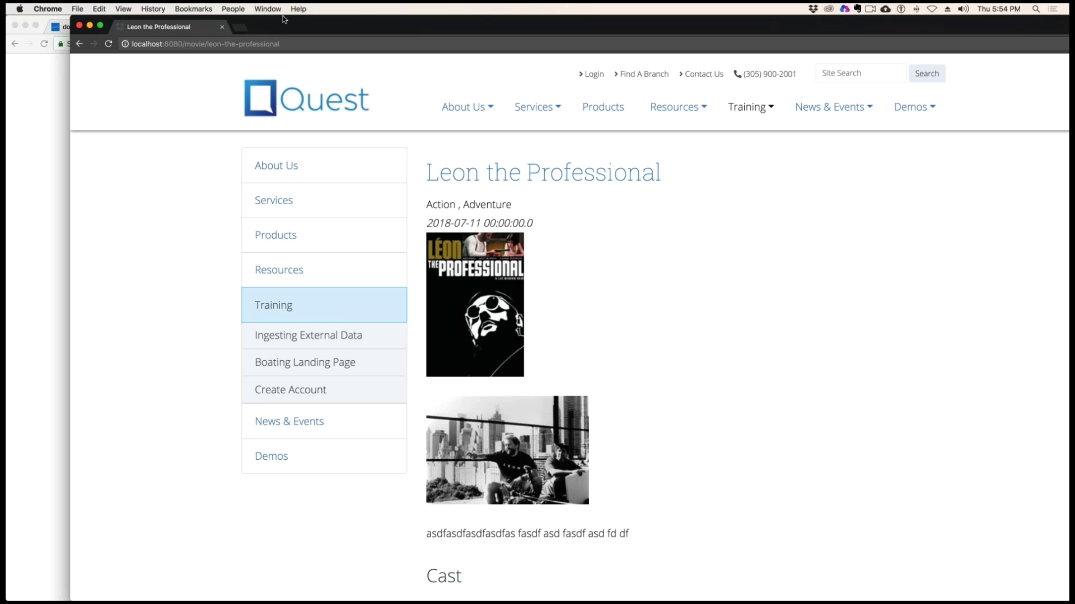
scroll(516, 298, "down", 3)
scroll(516, 298, "up", 2)
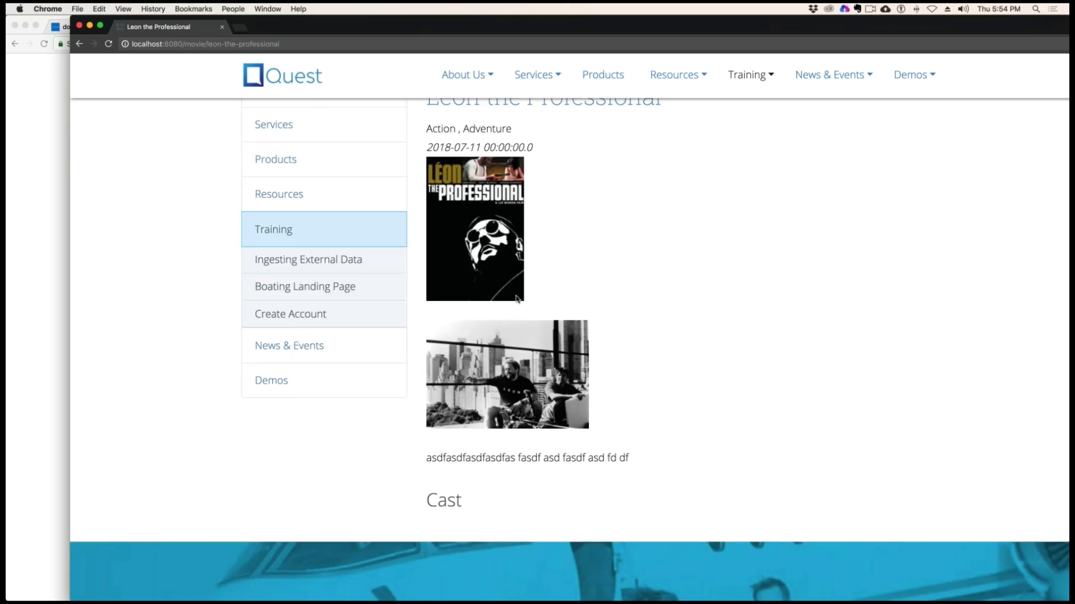
scroll(516, 299, "up", 2)
Return to the dotCMS Movie Detail page, display Leon the Professional there and open that movie for editing
left_click_drag(267, 26, 1069, 140)
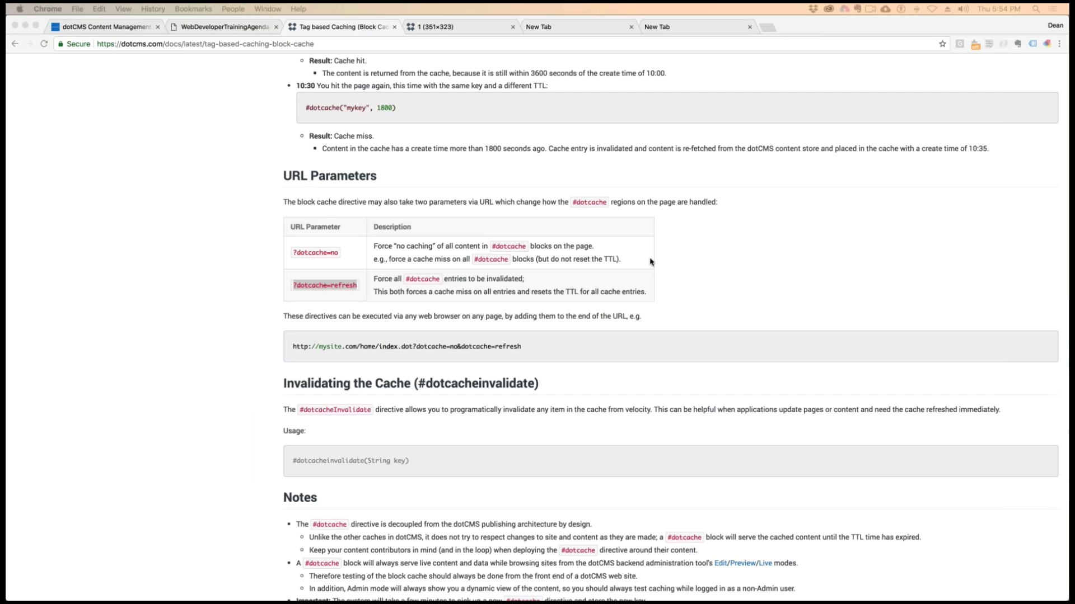
left_click(212, 260)
left_click(106, 26)
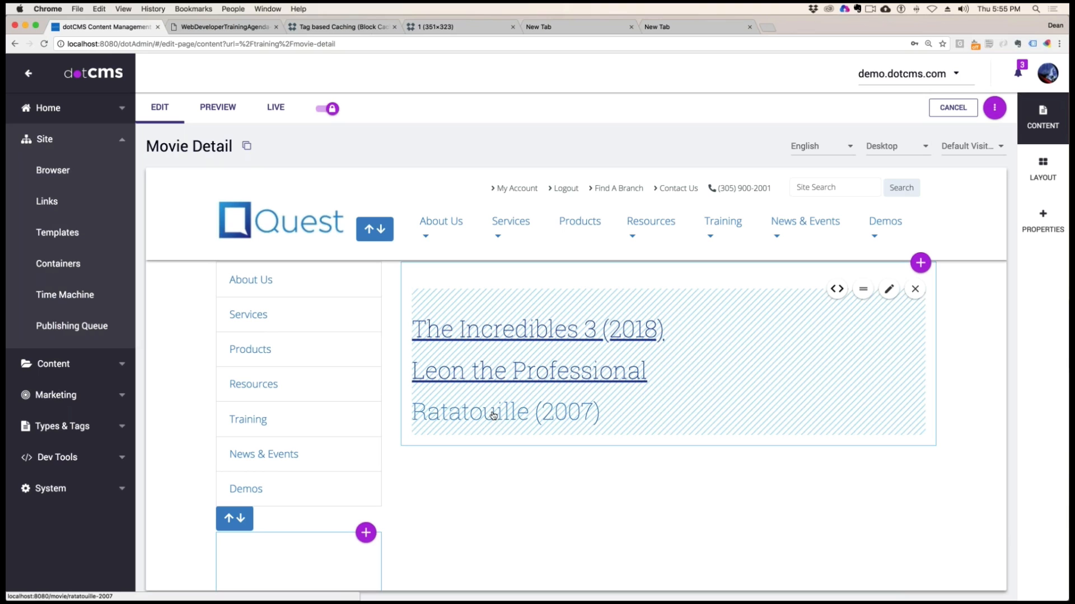
left_click(523, 375)
scroll(617, 420, "down", 1)
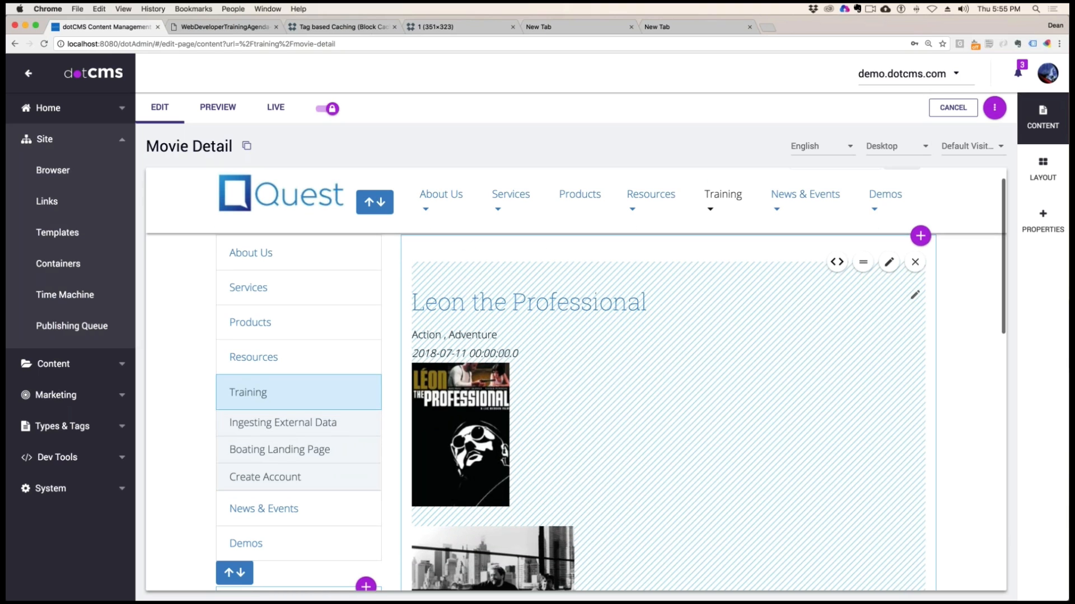
left_click(916, 296)
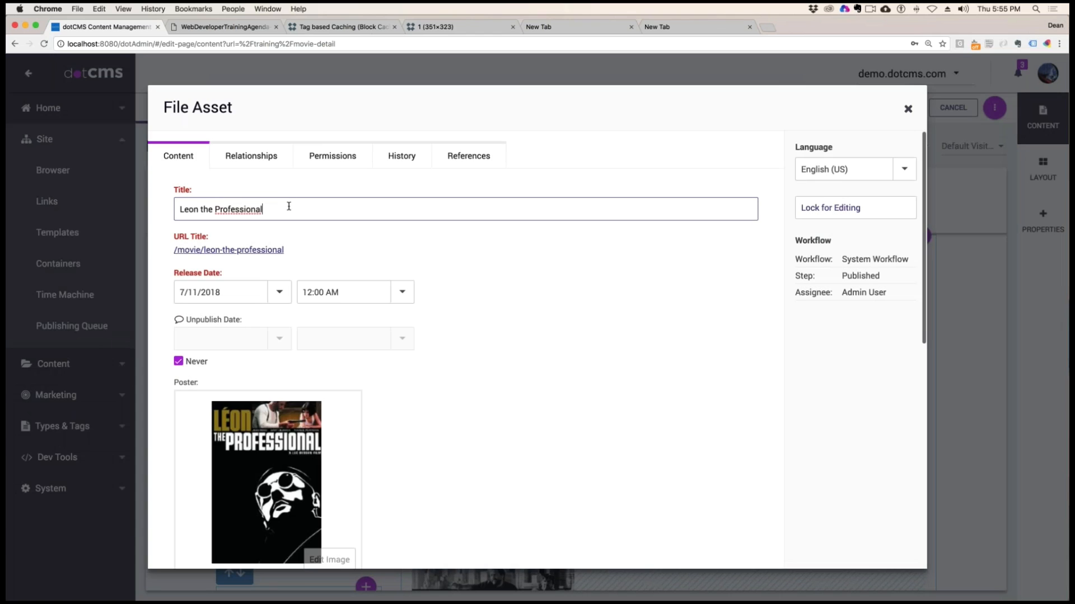
Append "asdfasdfasdf asdf asdf asdf asd" to the movie's title, lock the content, then save and publish it
type("asdfasdfasdf a")
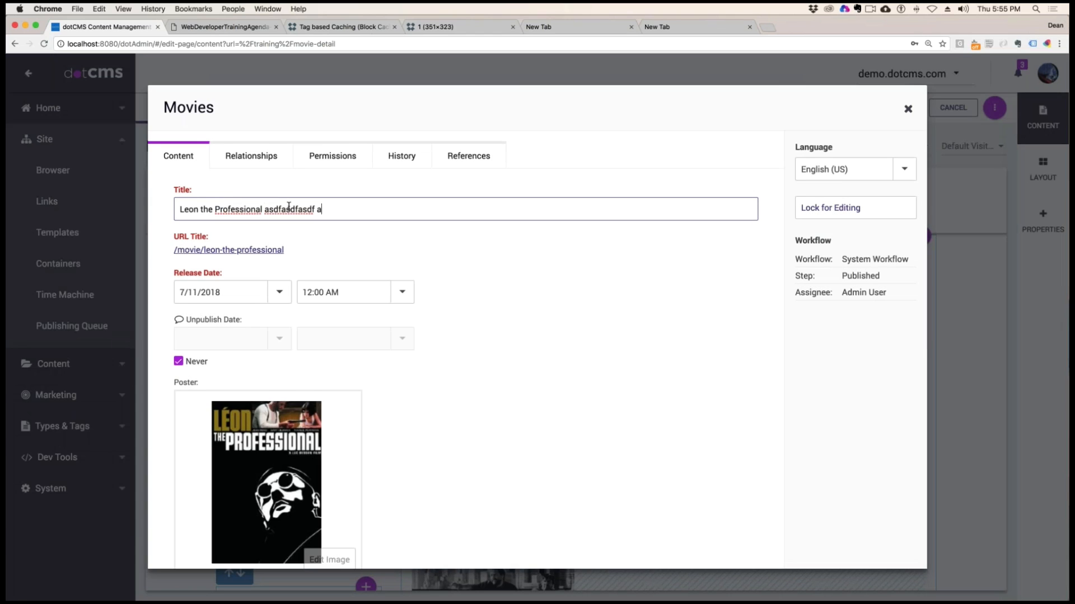
type("sdf asdf asdf asd")
left_click(848, 208)
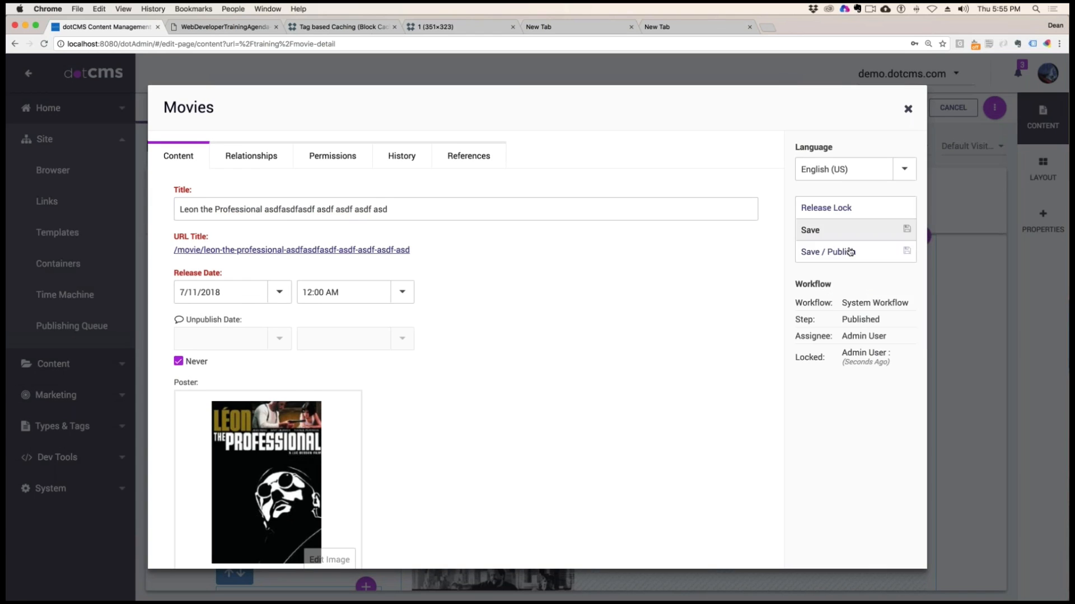
left_click(850, 252)
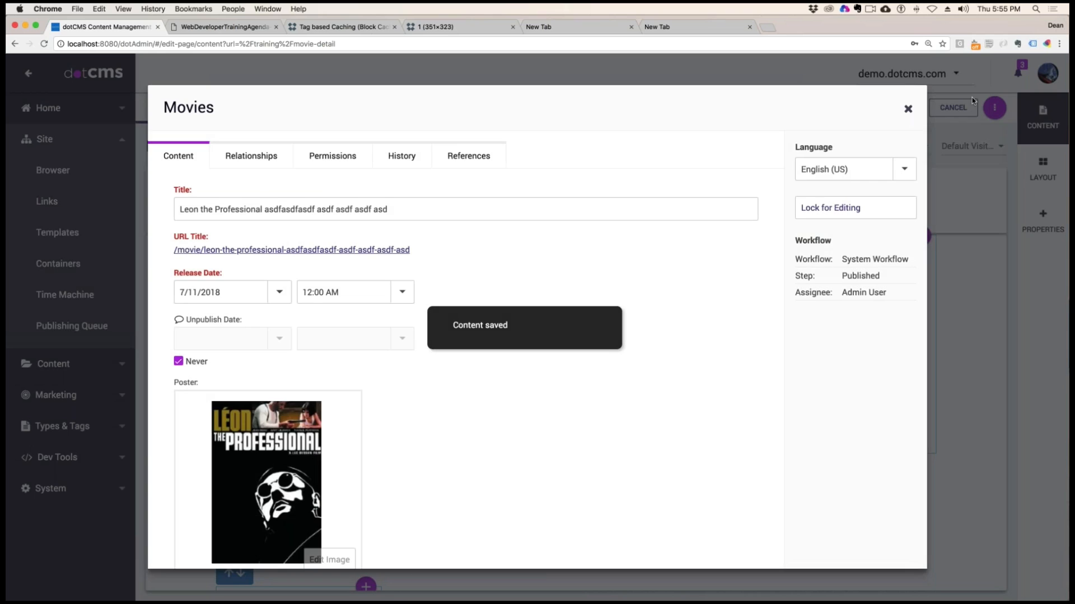
Open the retitled Leon the Professional movie from the list on the Movie Detail edit page
key("super+Tab")
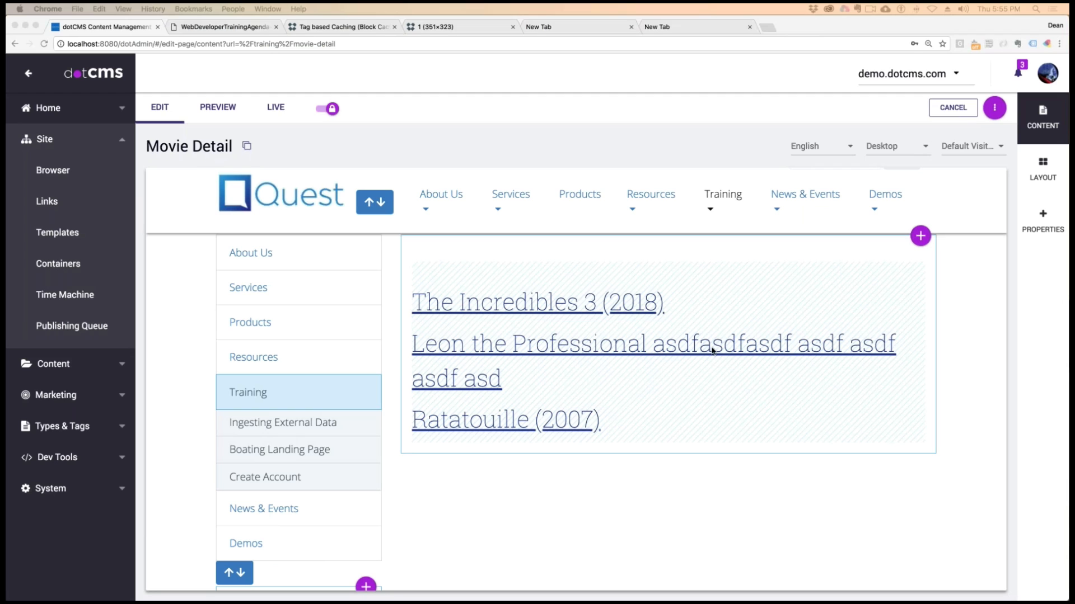
left_click(557, 351)
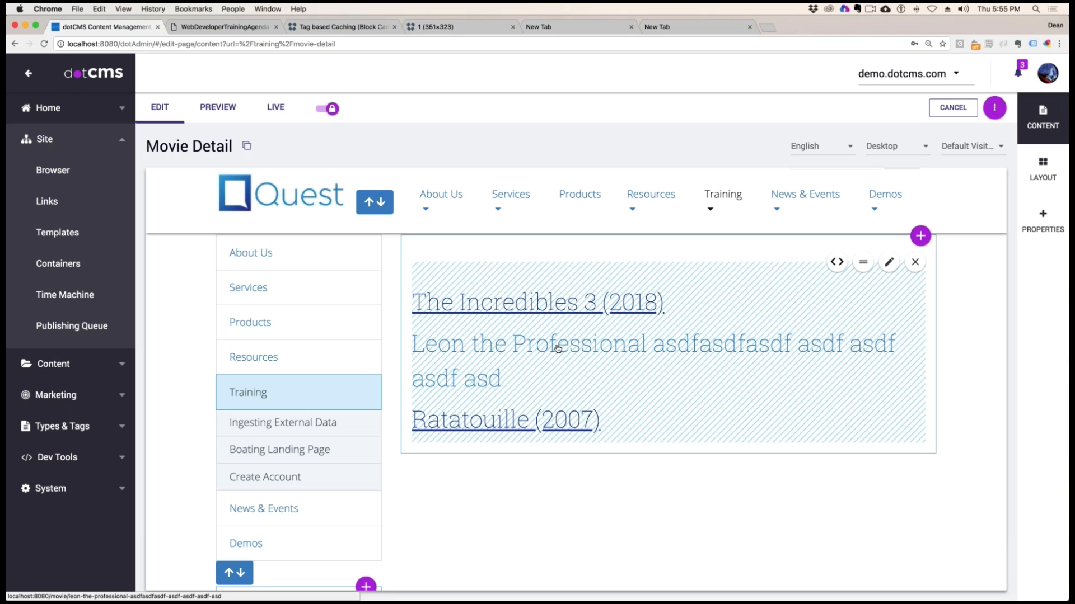
left_click(557, 348)
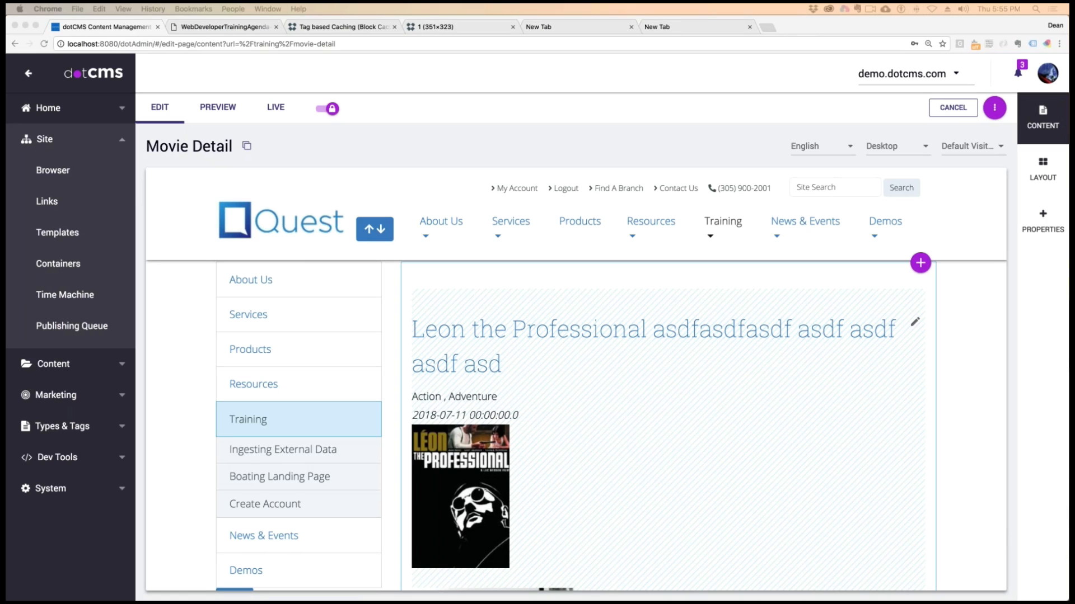
Bring the incognito window forward and go back through its history to the /training/movie-detail page
left_click_drag(224, 599, 221, 42)
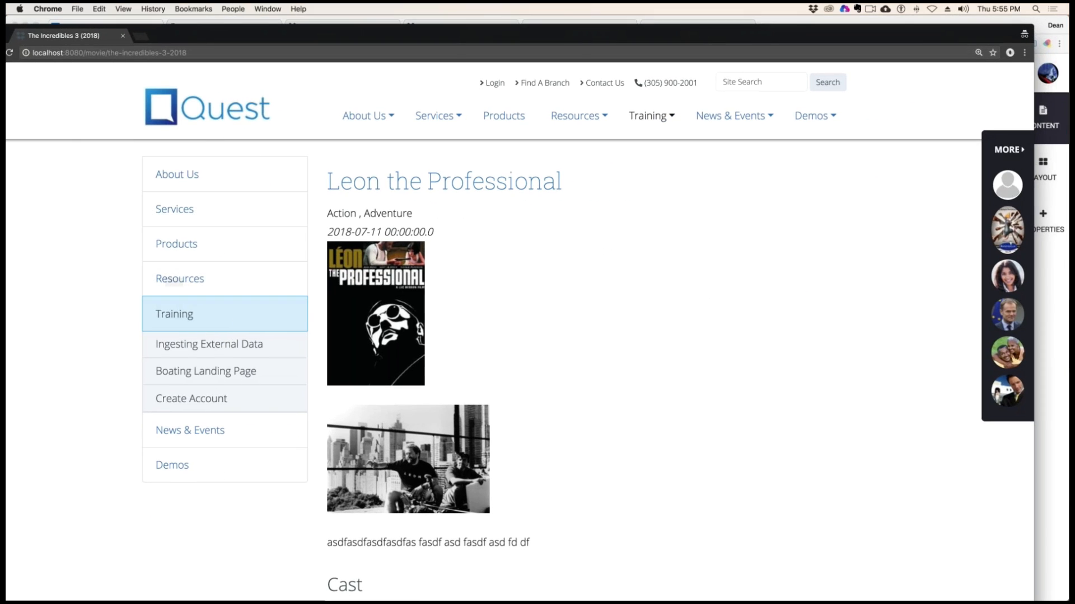
left_click_drag(167, 35, 229, 26)
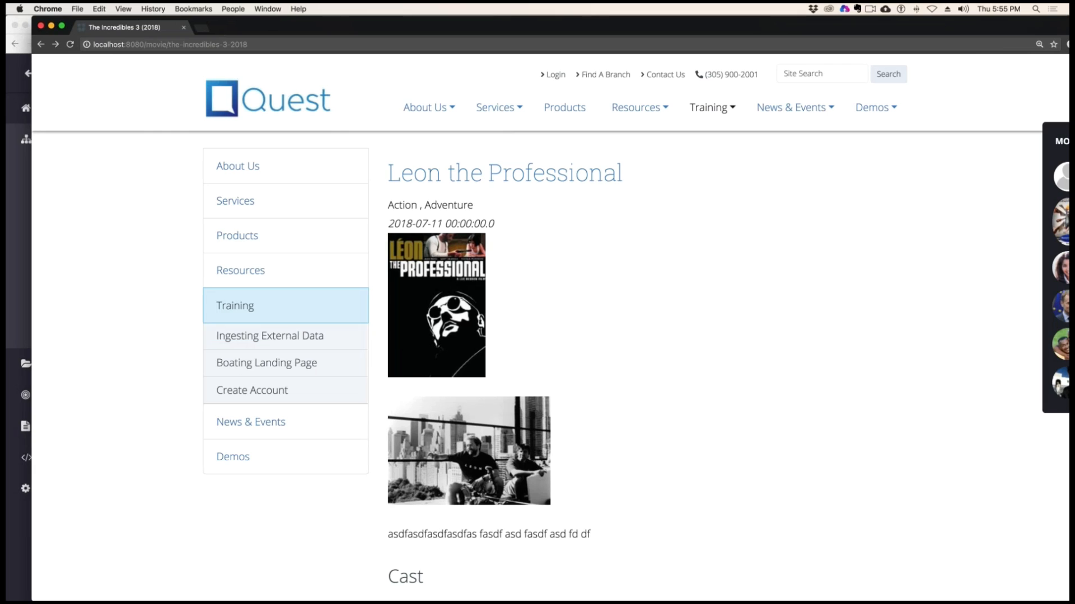
left_click(40, 45)
left_click(40, 46)
left_click(40, 45)
left_click(41, 45)
left_click(40, 45)
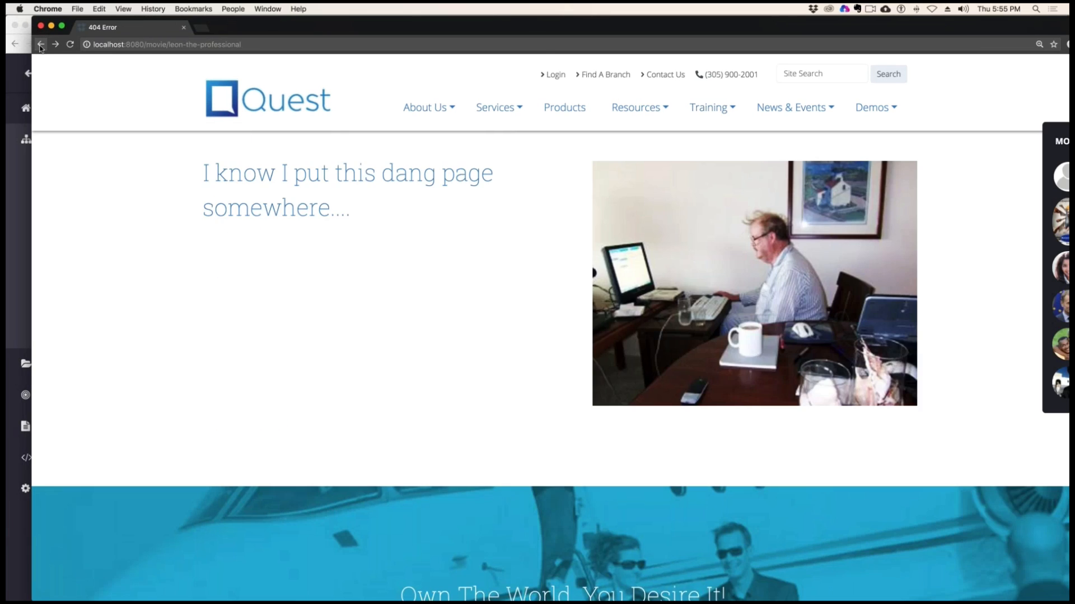
left_click(40, 45)
left_click(41, 45)
left_click(41, 45)
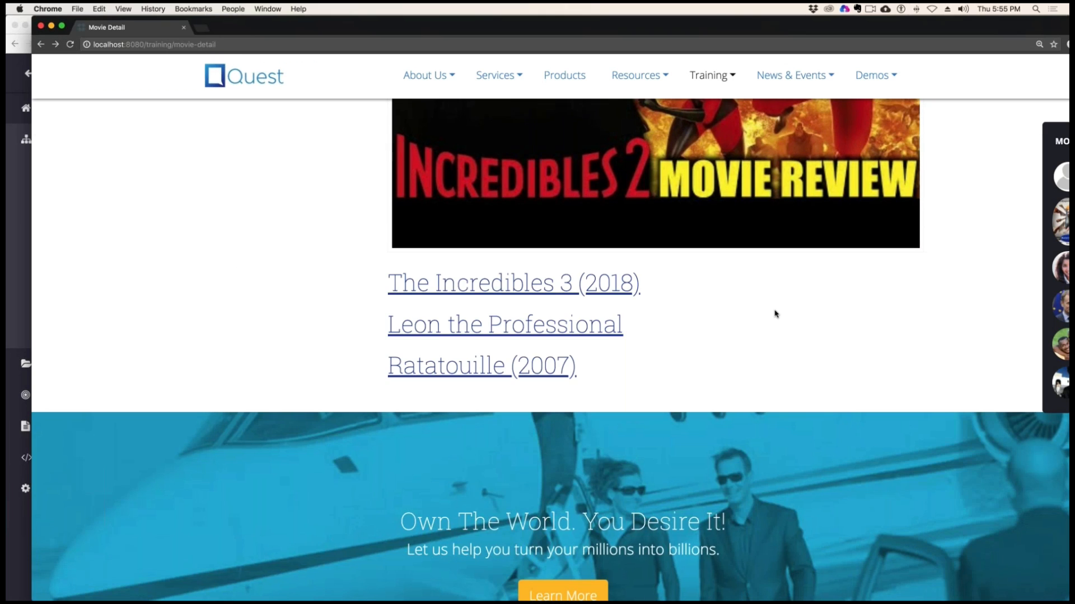
Reload the public movie list and open the retitled Leon the Professional entry
key("super+r")
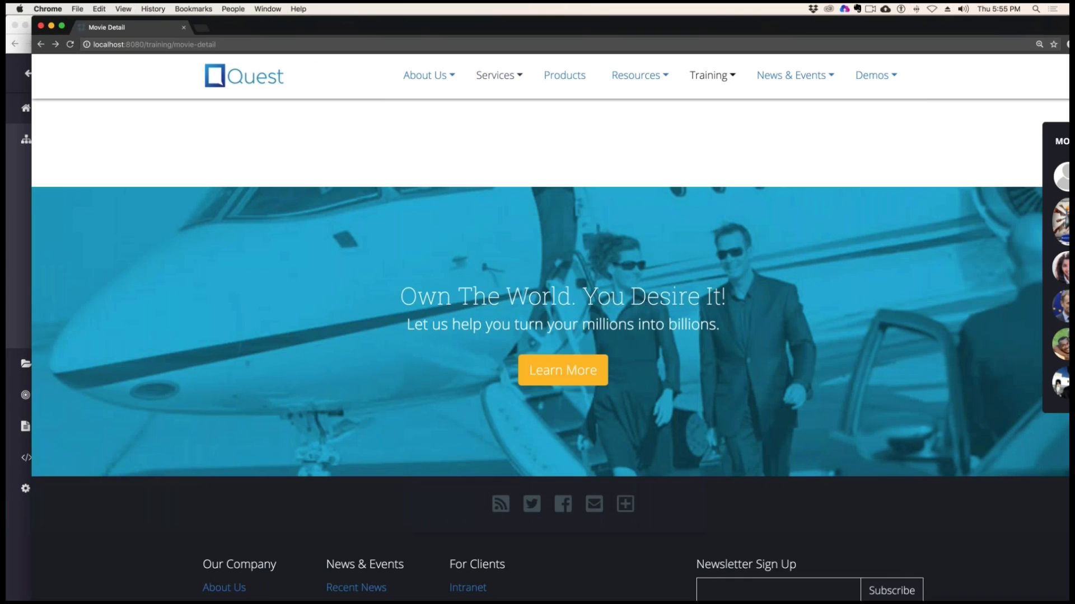
key("super+l")
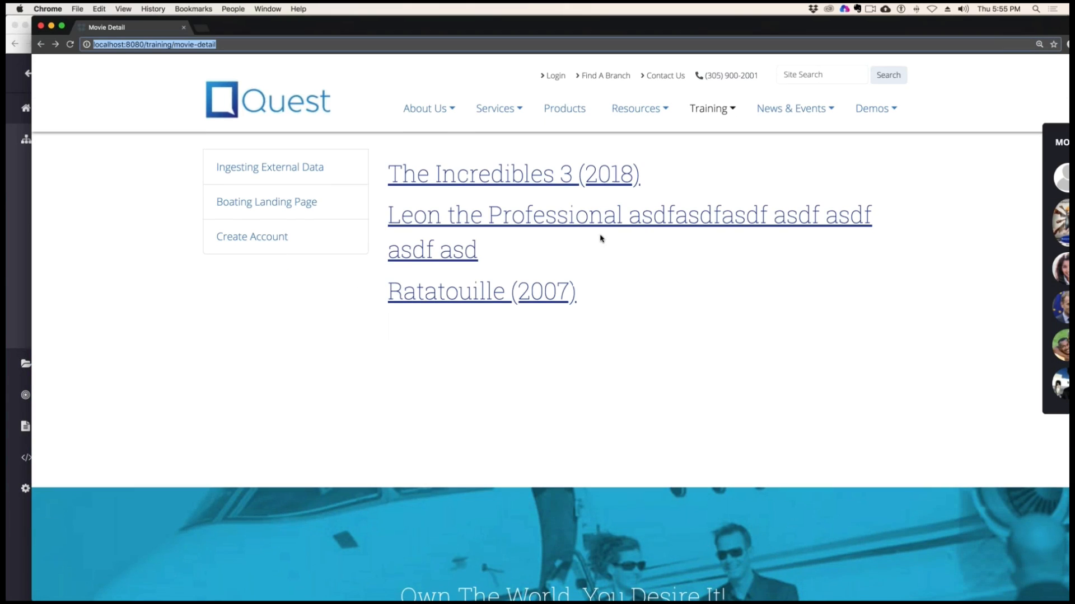
left_click(574, 213)
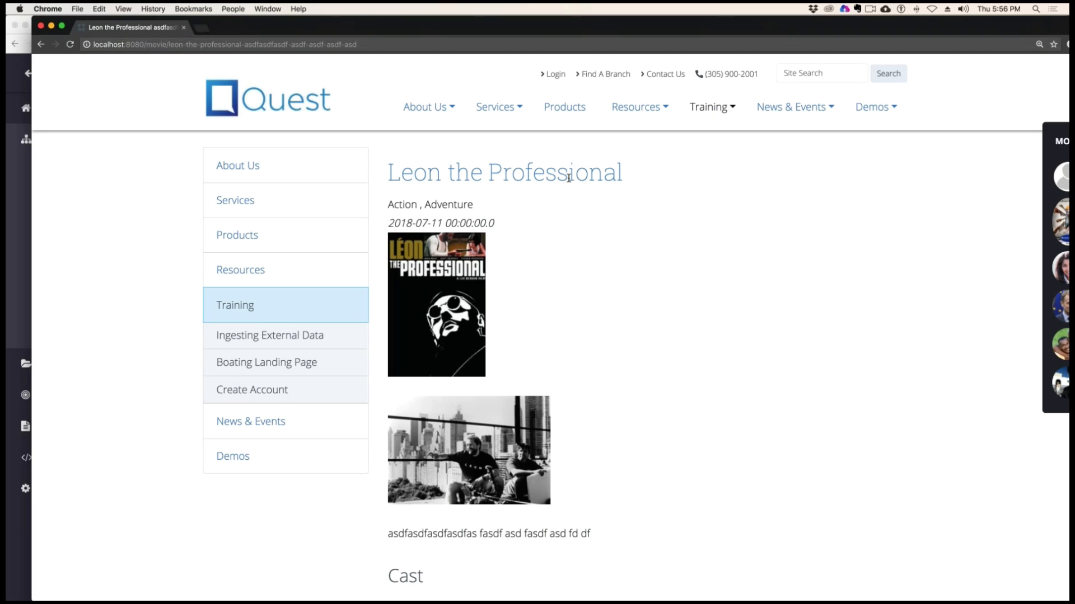
Compare the public movie page's heading with its address, then return to the dotCMS Movie Detail editor
left_click(350, 44)
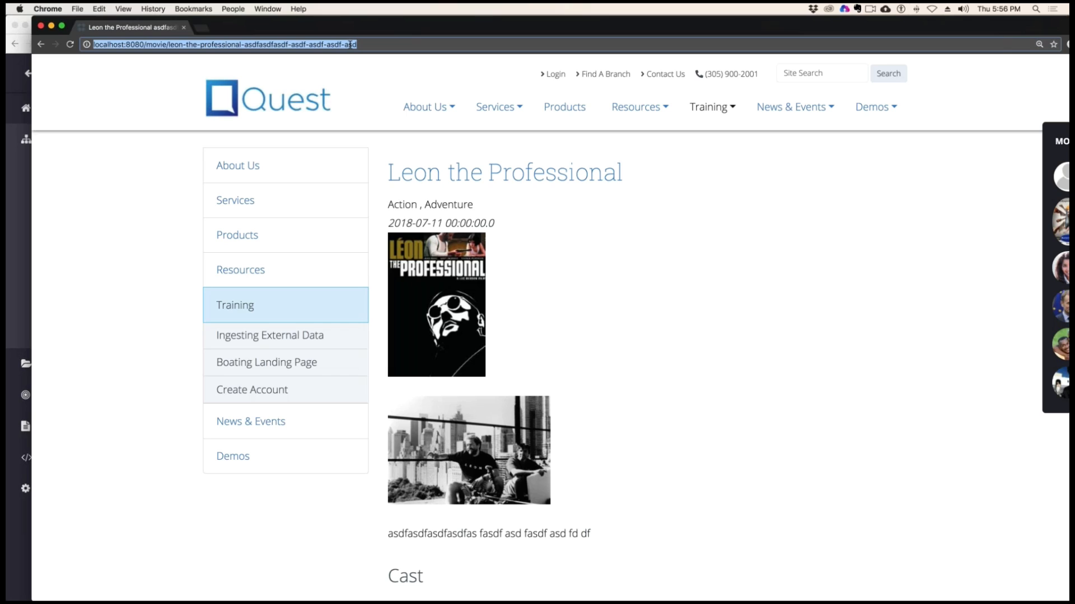
left_click(684, 274)
left_click_drag(427, 172, 695, 178)
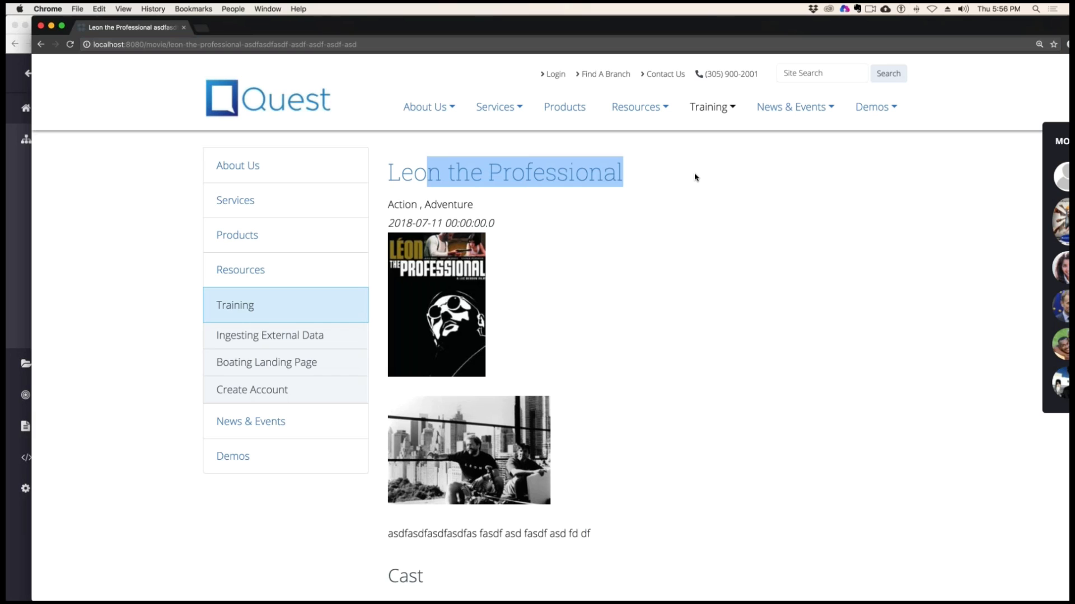
key("super+l")
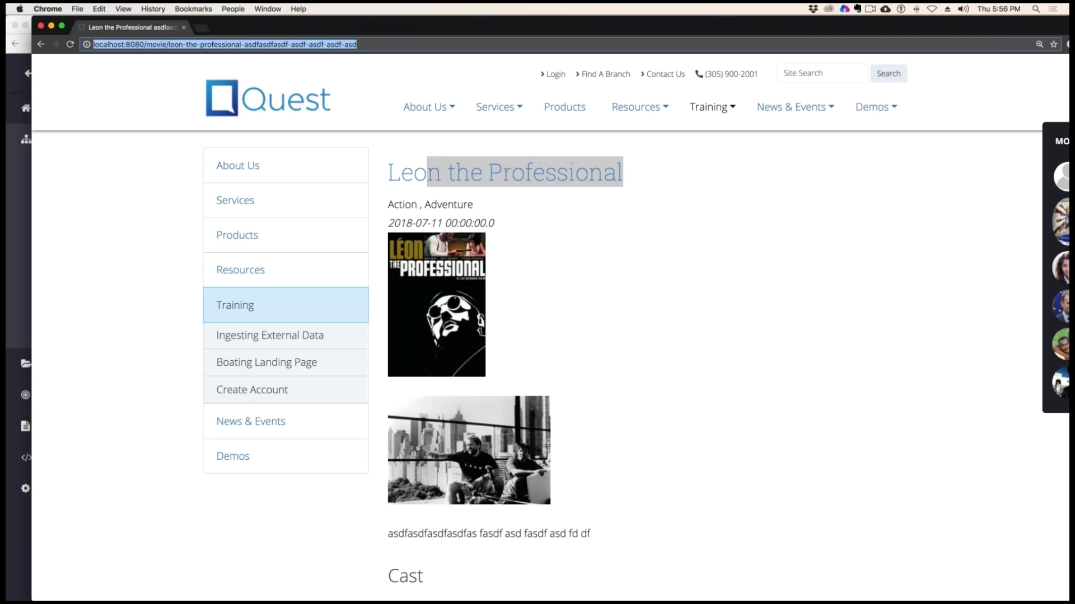
left_click_drag(256, 24, 1074, 17)
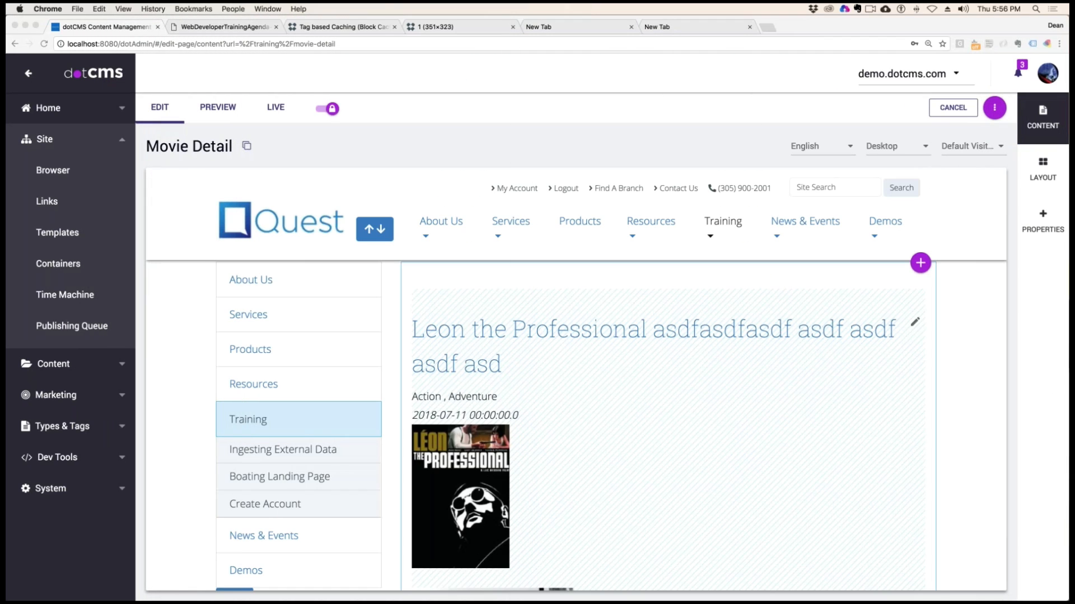
left_click(866, 369)
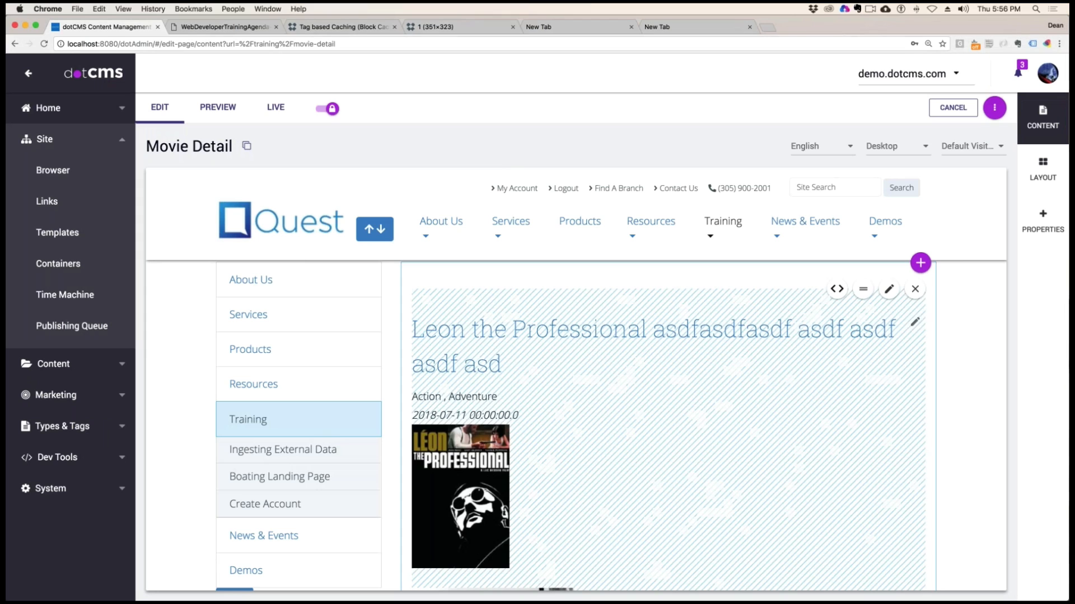
Retitle the movie as Leon the Professional, lock it for editing, save and publish it, and close its editor
left_click(914, 324)
left_click(403, 208)
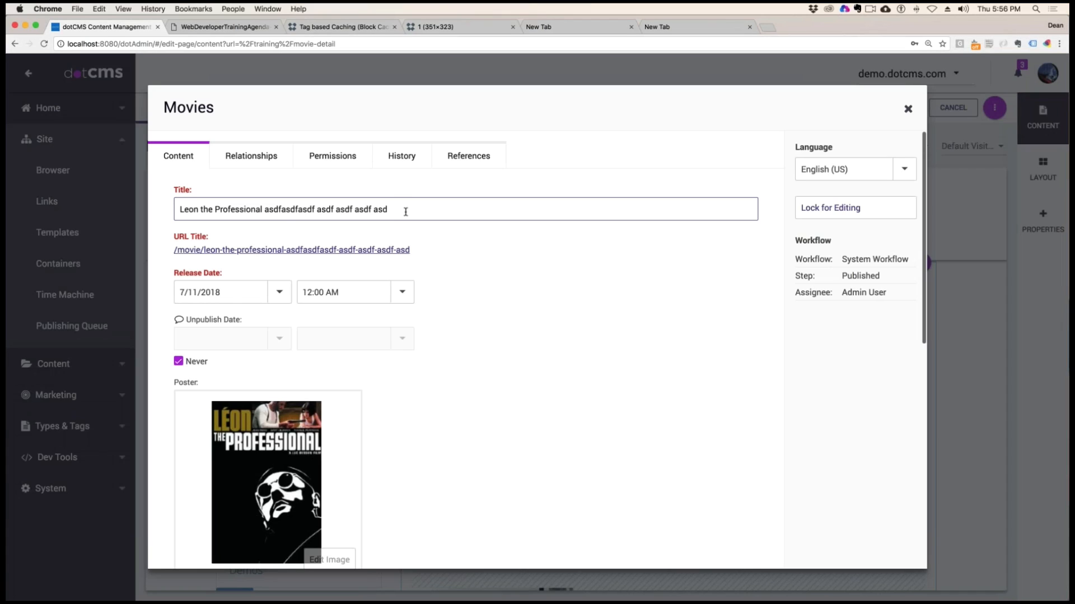
left_click_drag(387, 209, 265, 212)
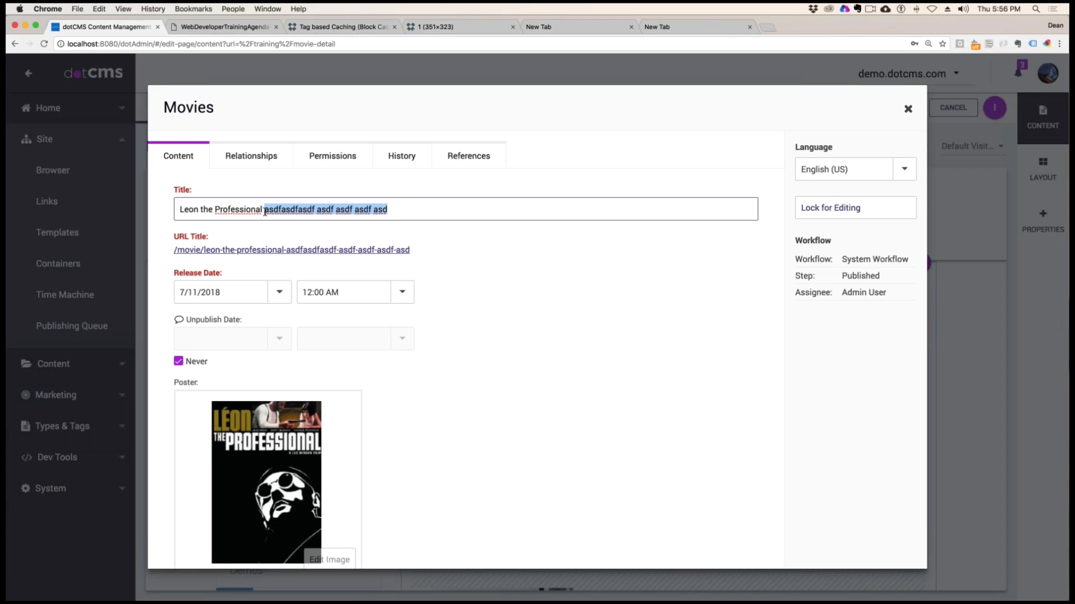
key("BackSpace")
left_click(830, 208)
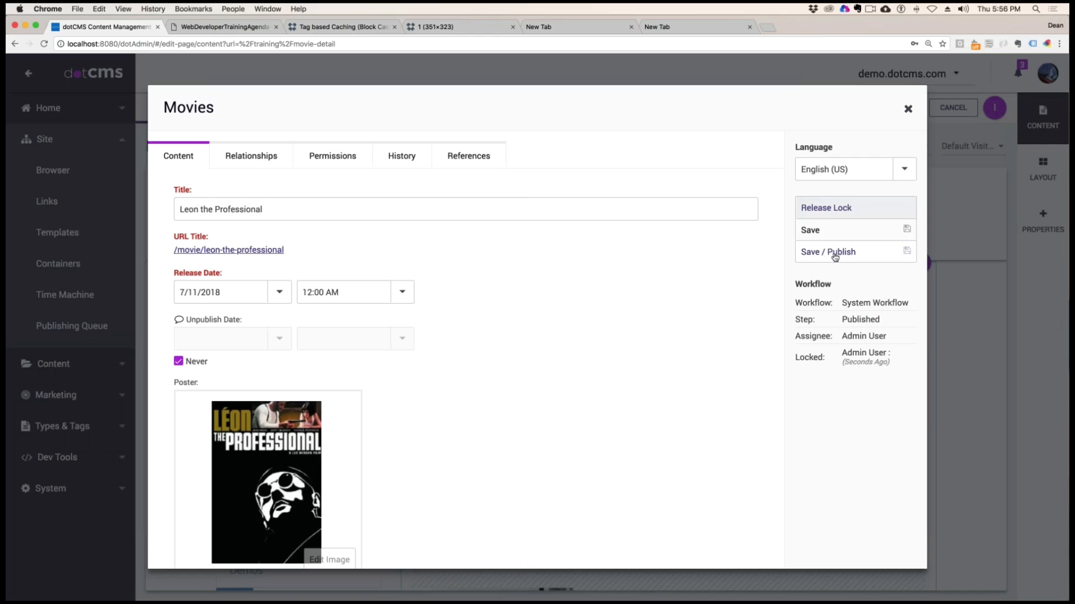
left_click(835, 257)
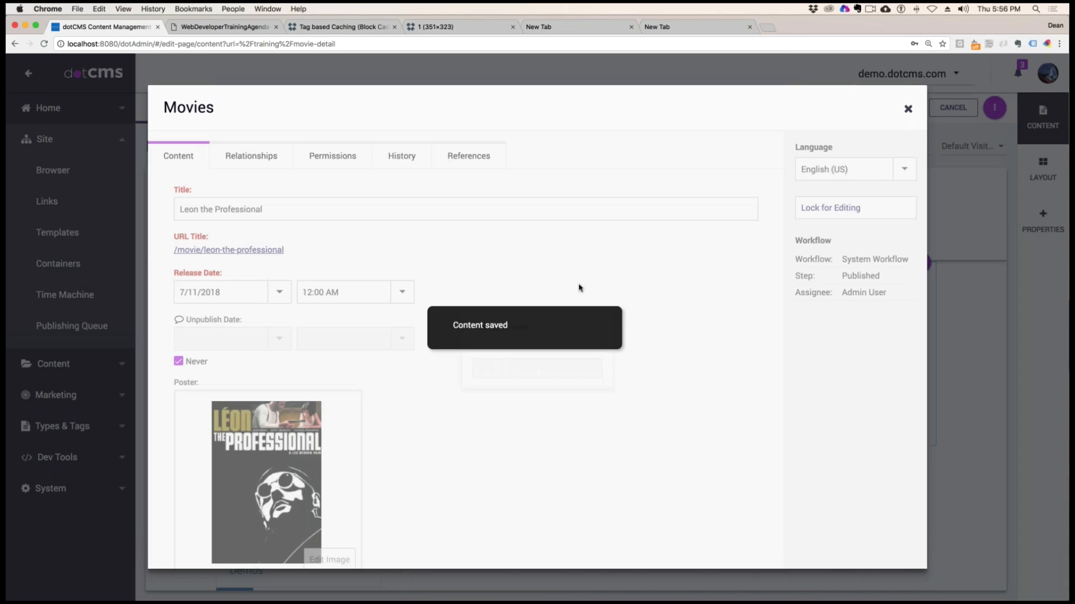
left_click(907, 109)
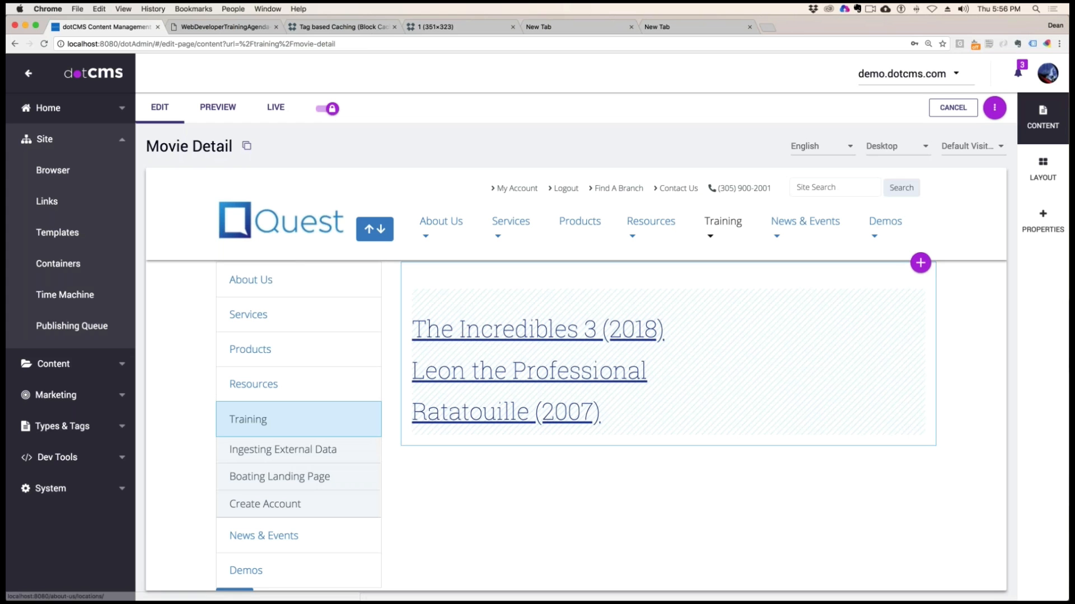
Review the Key Values section of the block cache documentation, including the URLMapContent.inode, User-Agent and selected-language variables
left_click(328, 31)
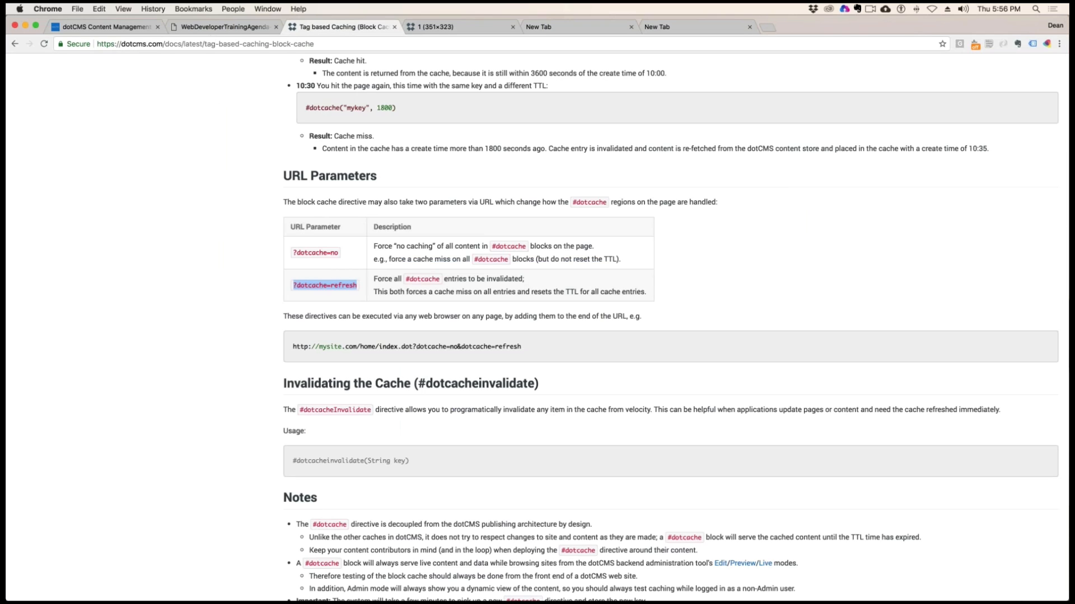
scroll(671, 331, "up", 5)
scroll(541, 327, "up", 1)
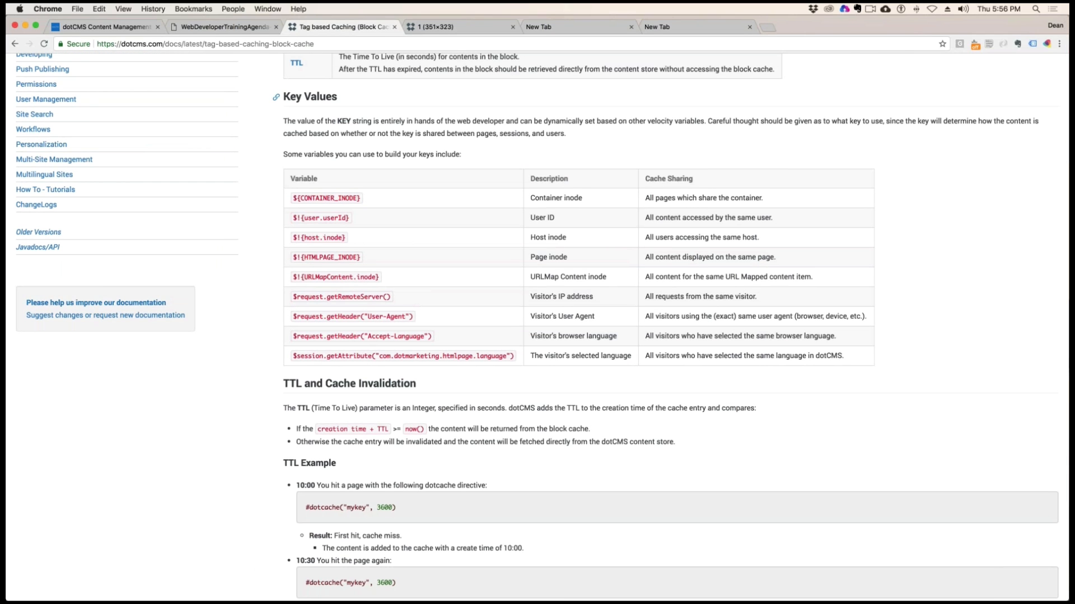
triple_click(285, 97)
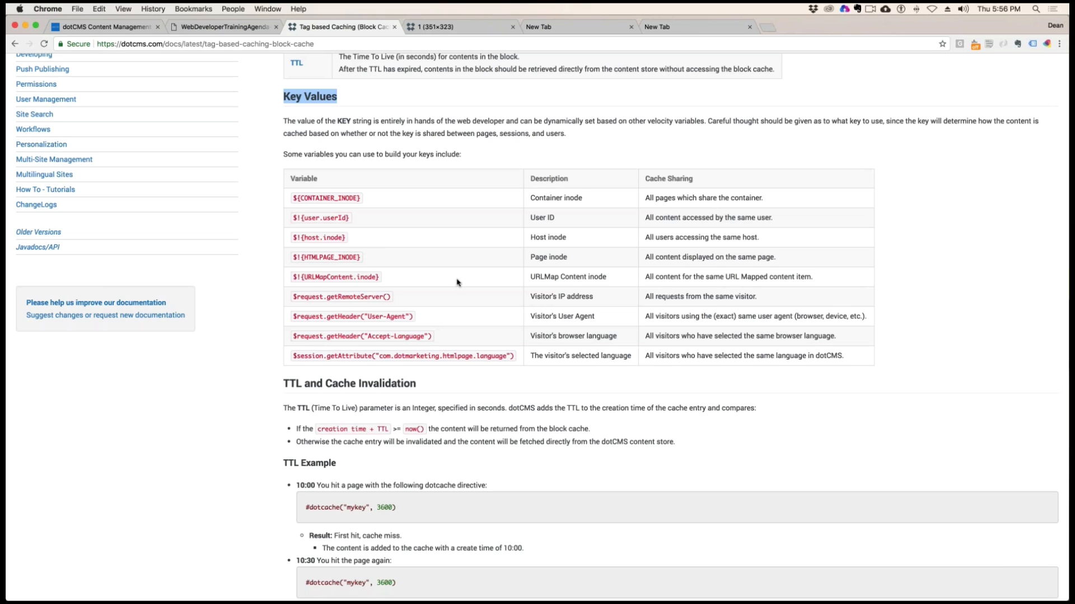
left_click_drag(304, 277, 384, 279)
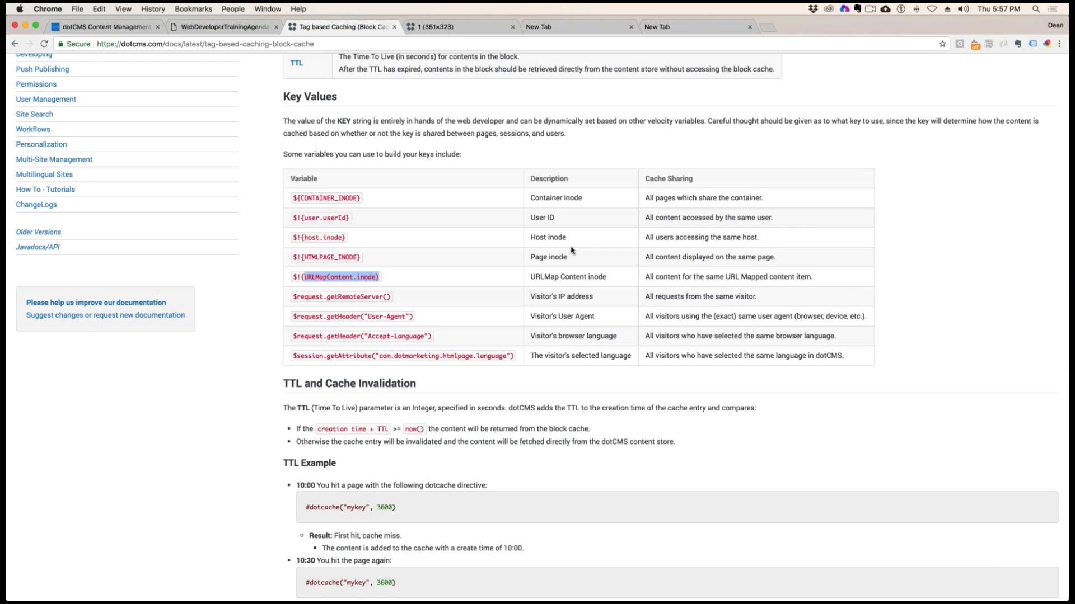
left_click(414, 318)
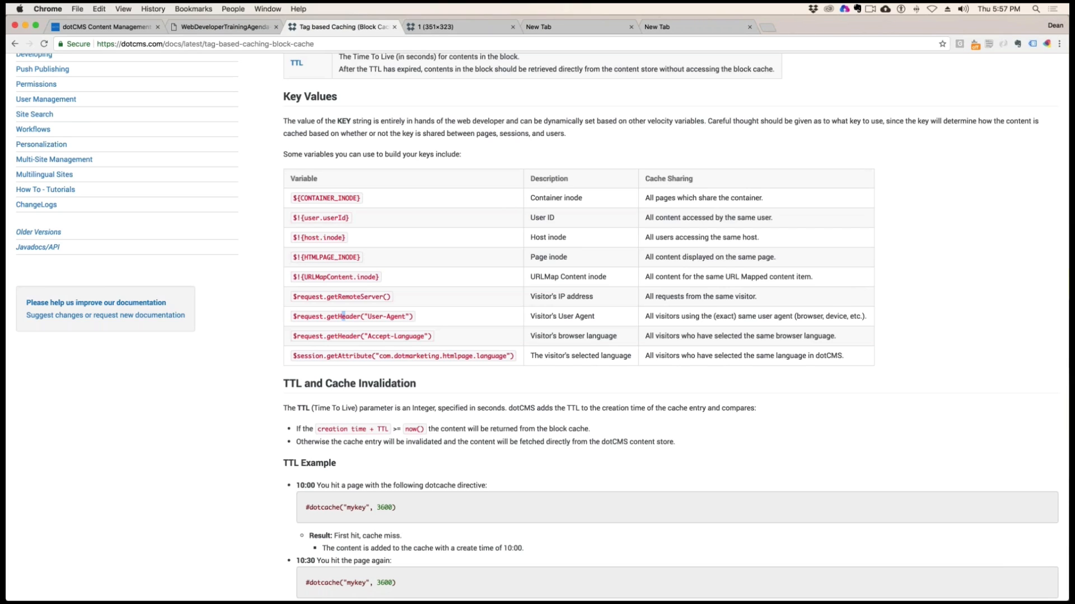
left_click_drag(349, 356, 357, 356)
Read the documentation on invalidating the cache with #dotcacheinvalidate and the notes about testing the block cache from the front end
scroll(543, 271, "down", 5)
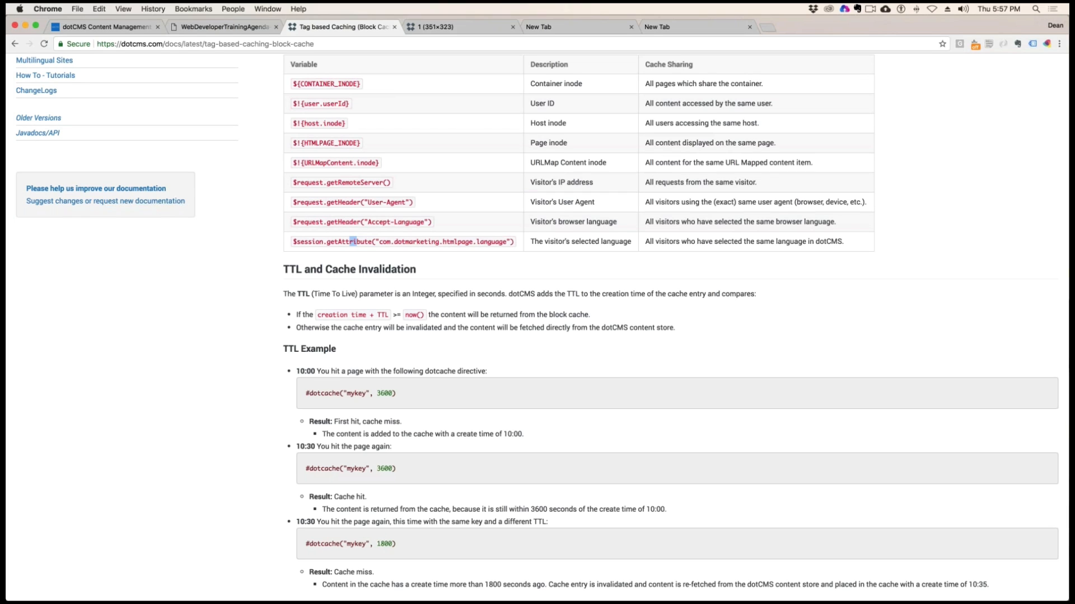
scroll(803, 339, "down", 10)
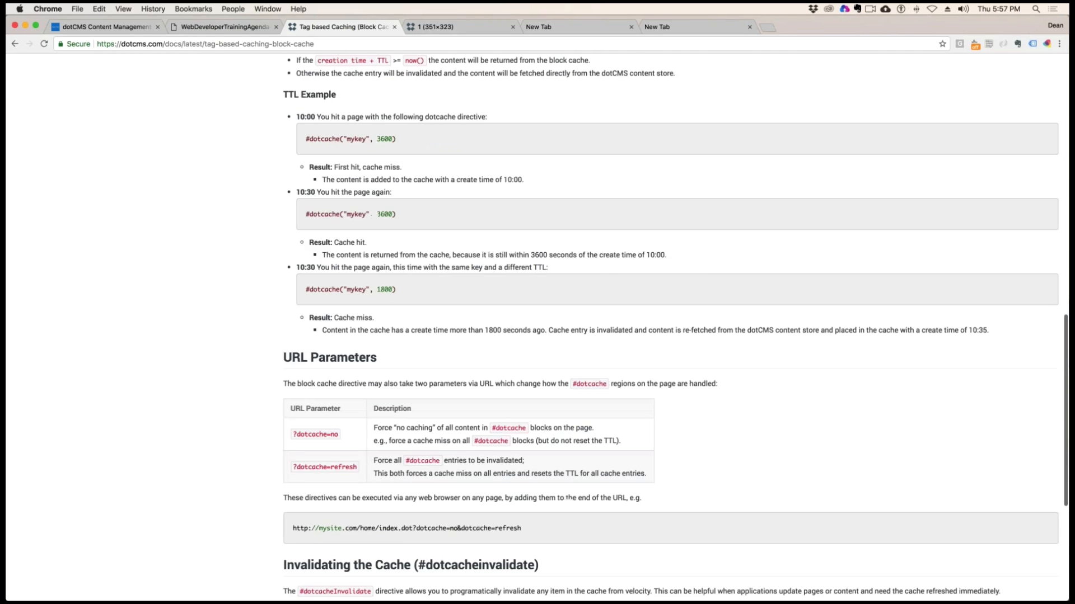
scroll(670, 339, "down", 1)
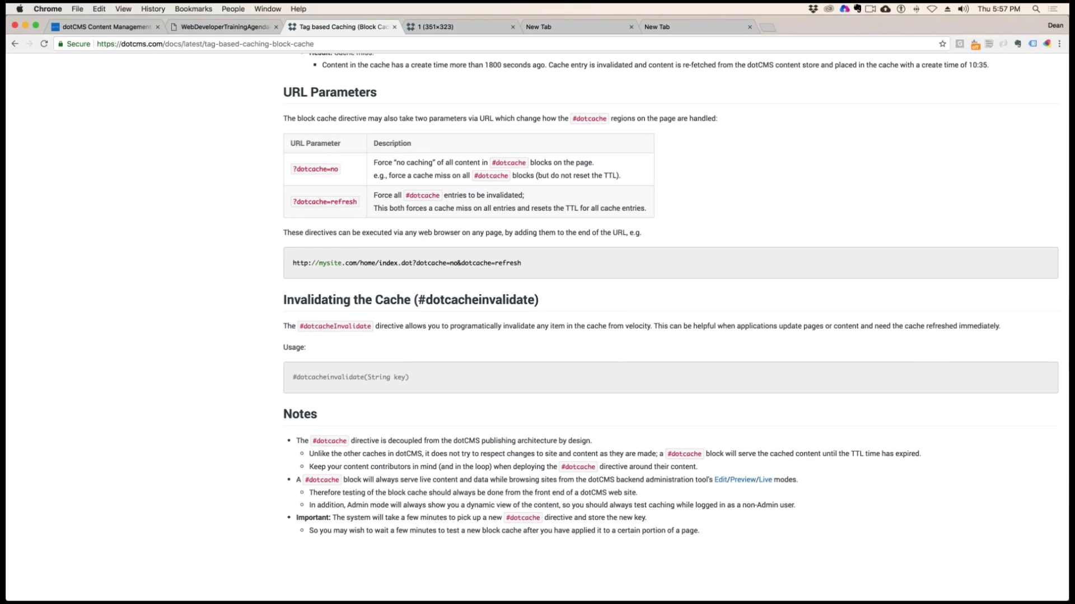
left_click_drag(314, 300, 552, 303)
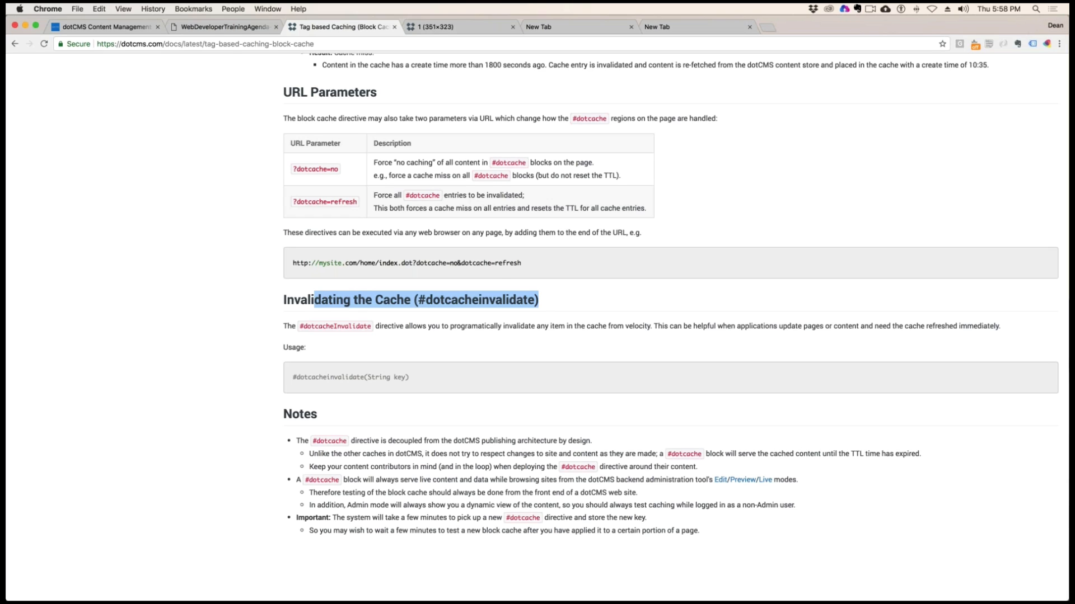
left_click_drag(427, 441, 473, 518)
left_click(863, 508)
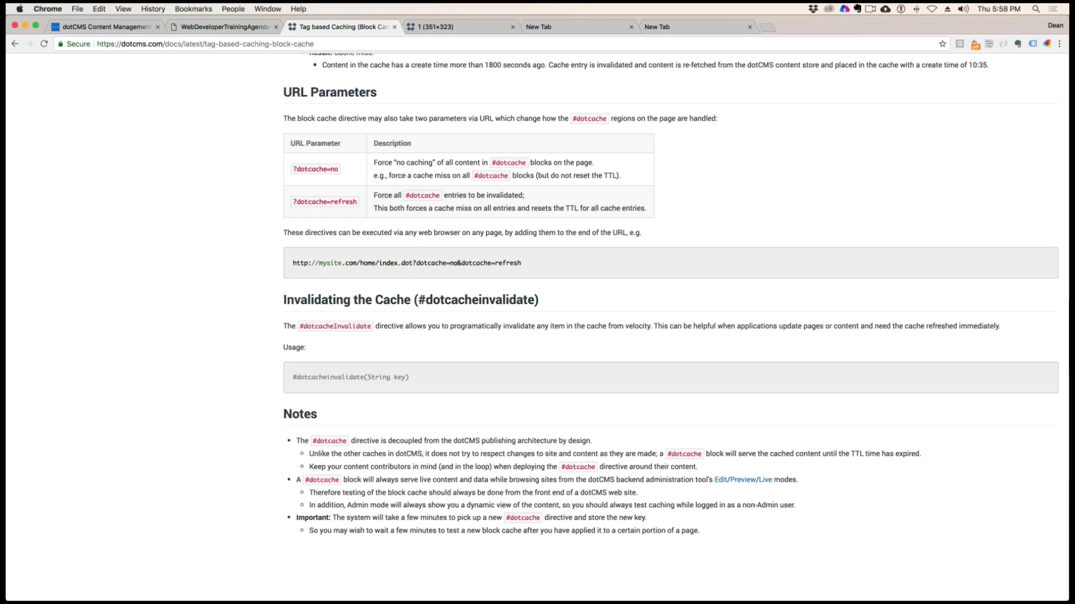
left_click_drag(376, 480, 663, 497)
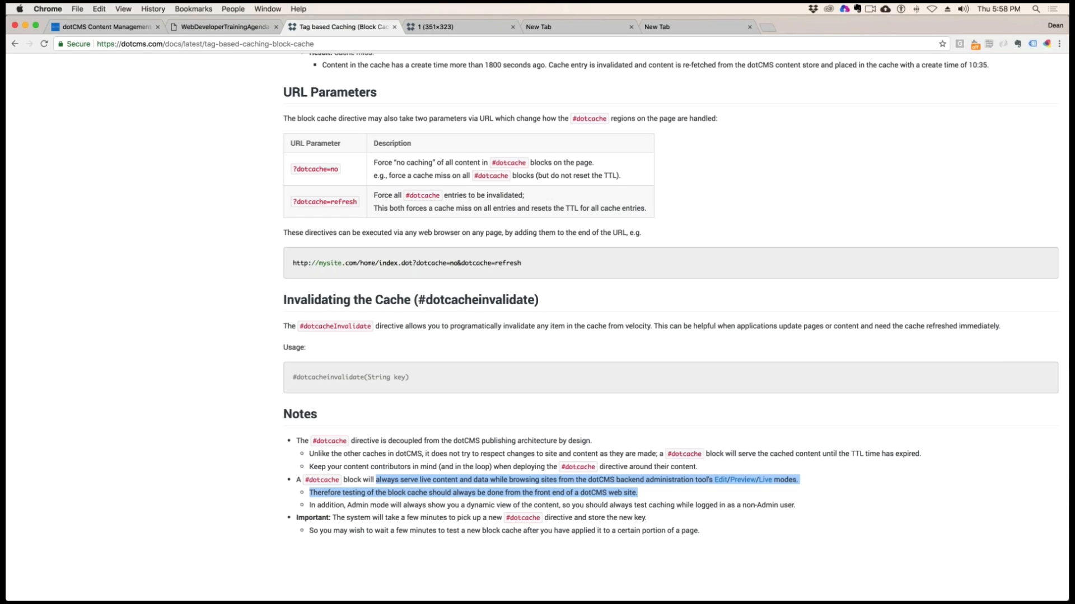
Bring the incognito window with the public movie page forward, close it, and return to the dotCMS Movie Detail editor
key("ctrl+Right")
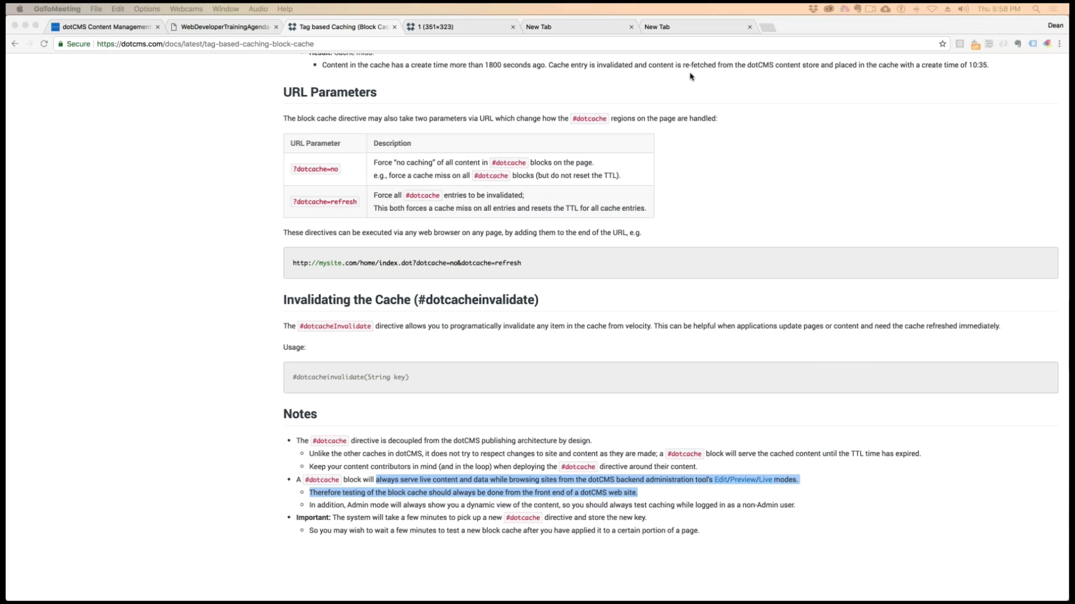
left_click_drag(690, 74, 311, 6)
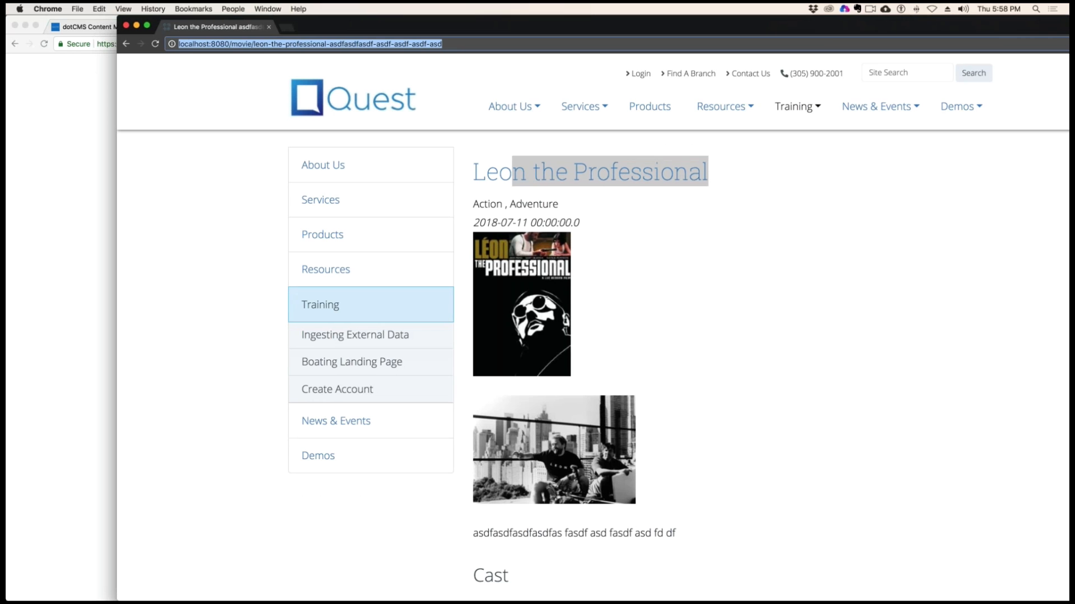
key("super+w")
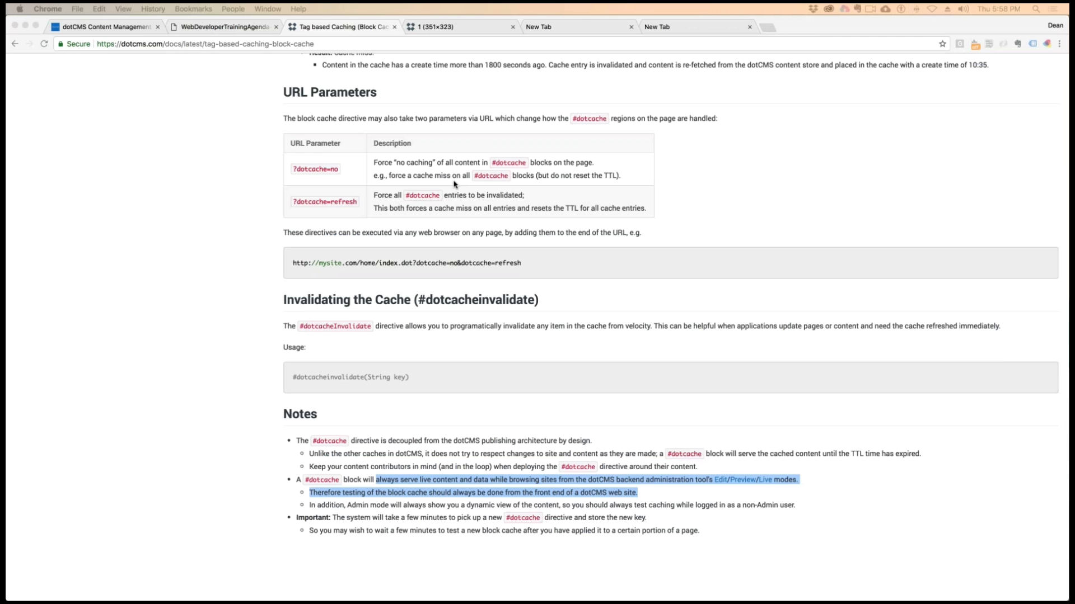
left_click(201, 161)
left_click(107, 27)
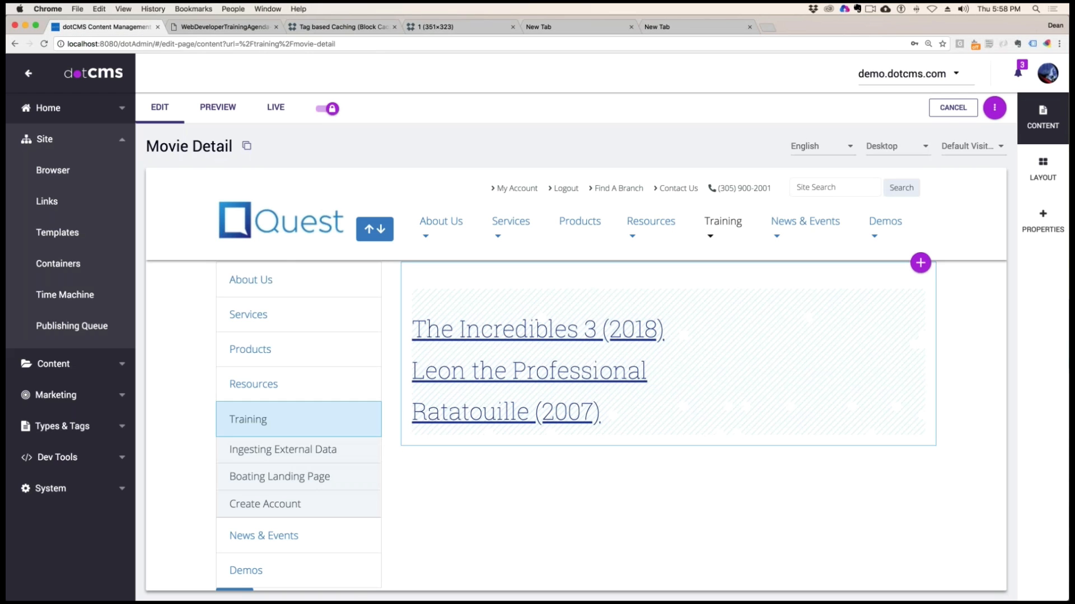
Examine Session 2 of the web developer training agenda, from dotCMS viewTools through the JSON/XML/Widget API topics
left_click(223, 26)
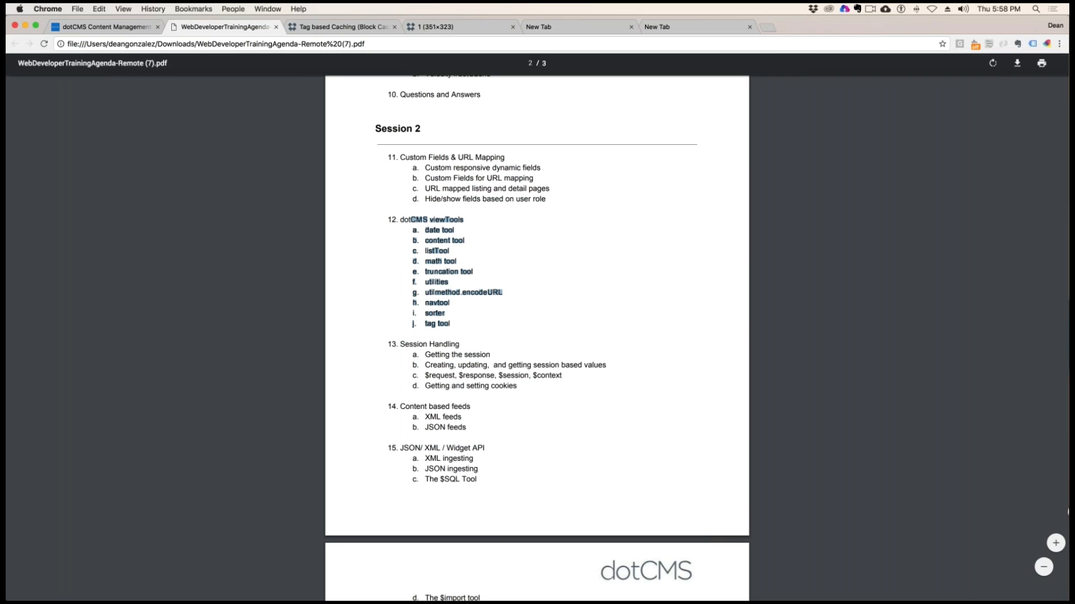
left_click(575, 390)
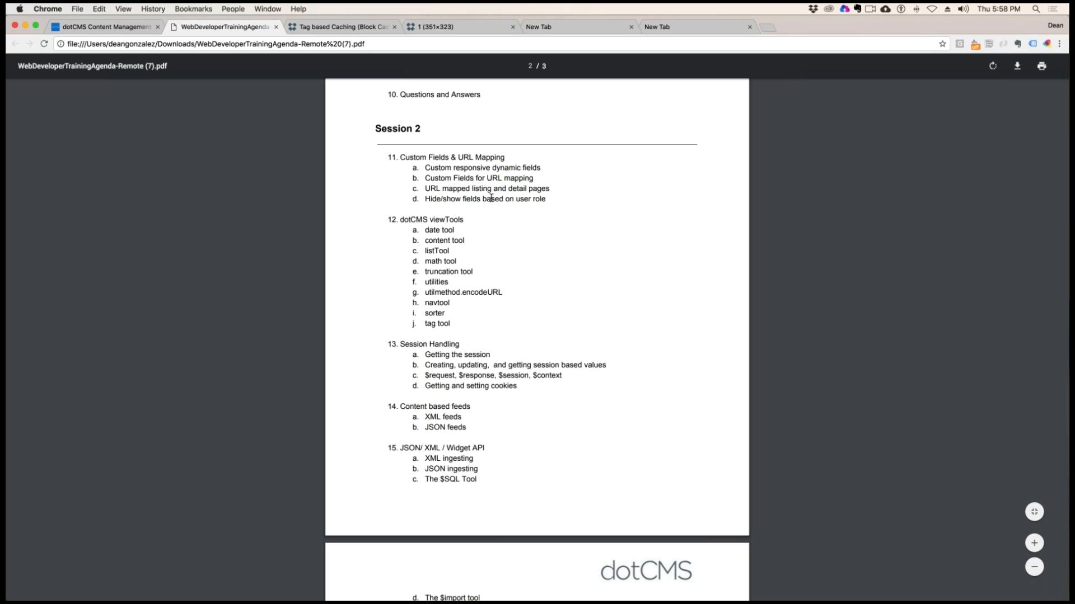
left_click_drag(437, 222, 462, 389)
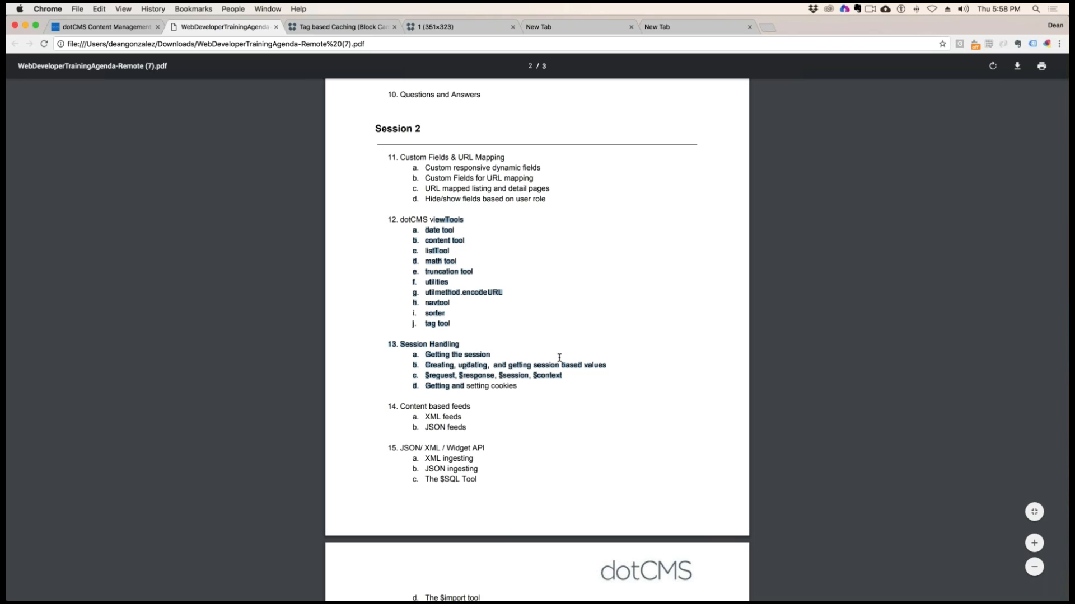
scroll(558, 357, "down", 4)
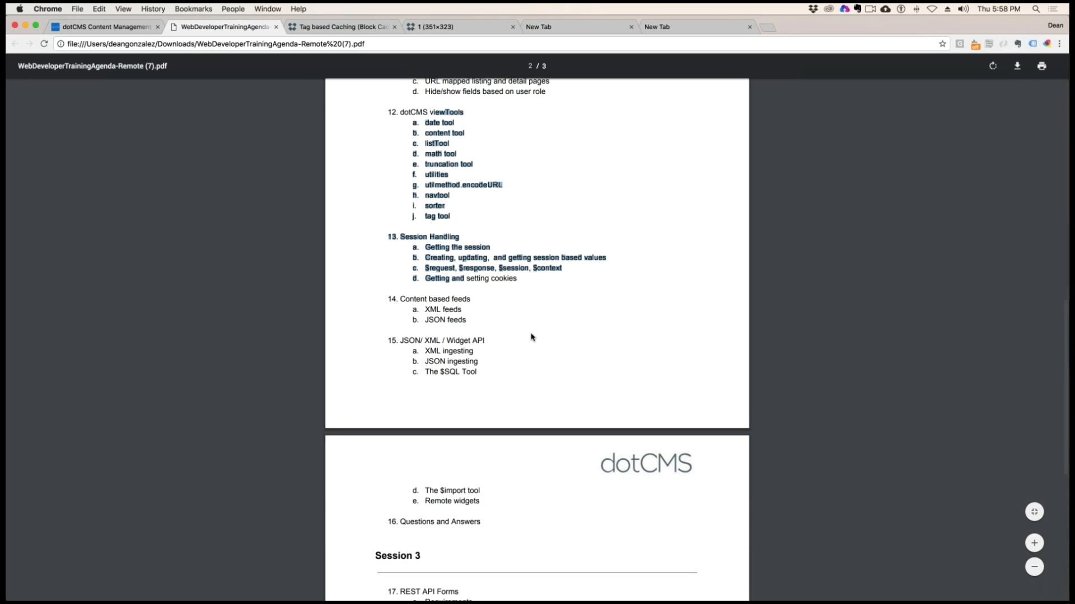
left_click(532, 337)
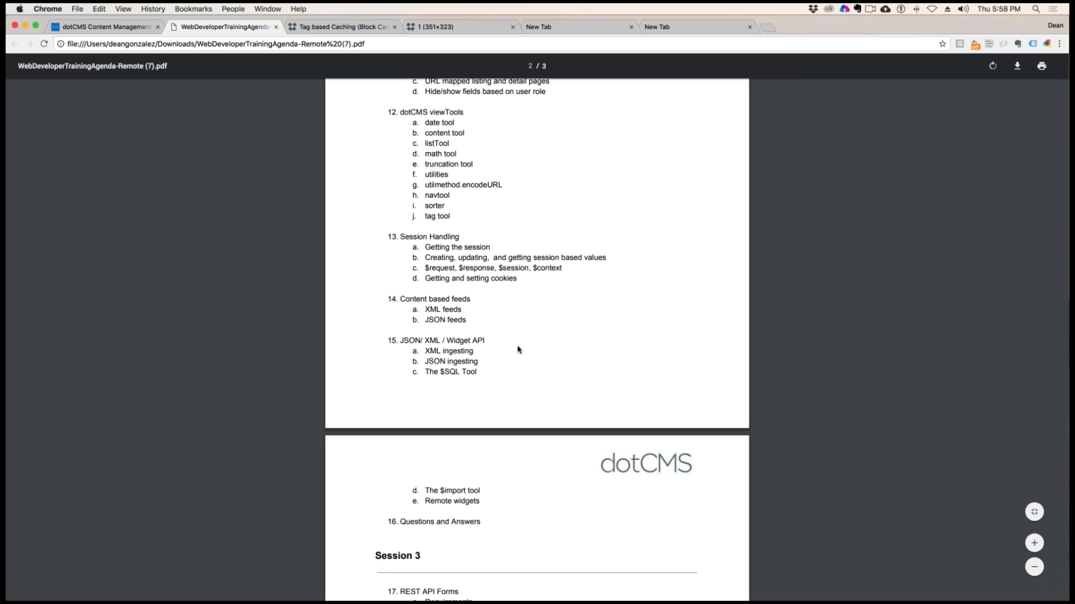
Return to dotCMS and open the viewtools page from the training folder in edit mode
left_click(100, 9)
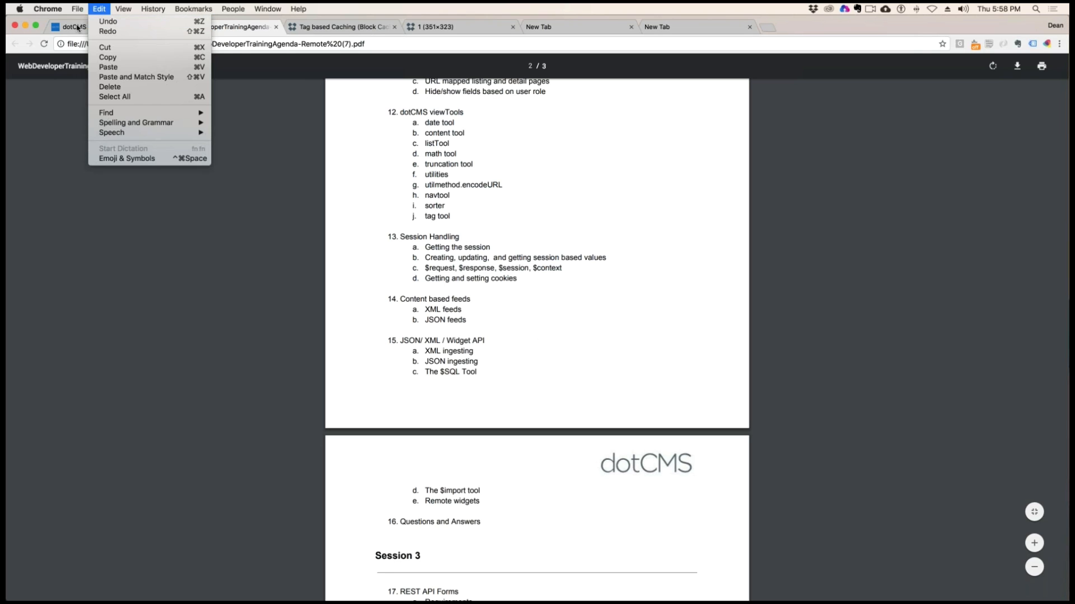
left_click(79, 28)
left_click(79, 28)
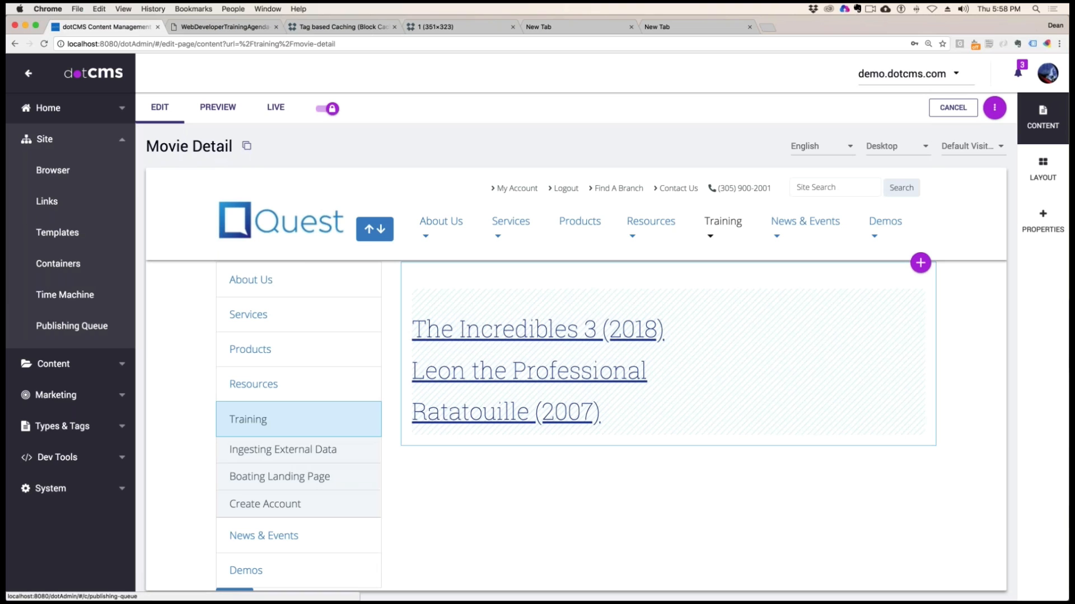
left_click(55, 181)
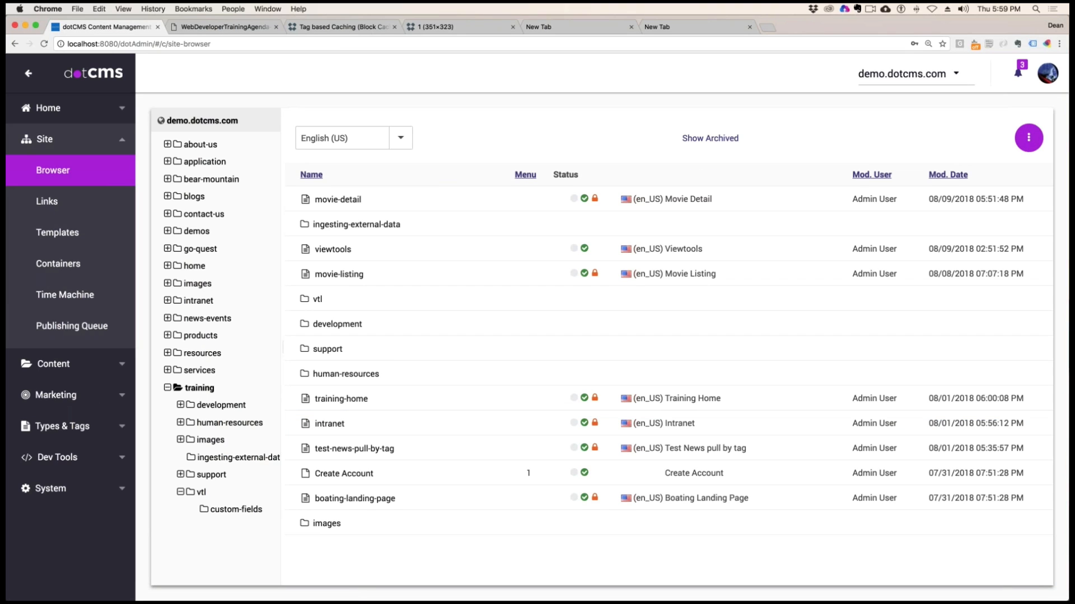
left_click(344, 253)
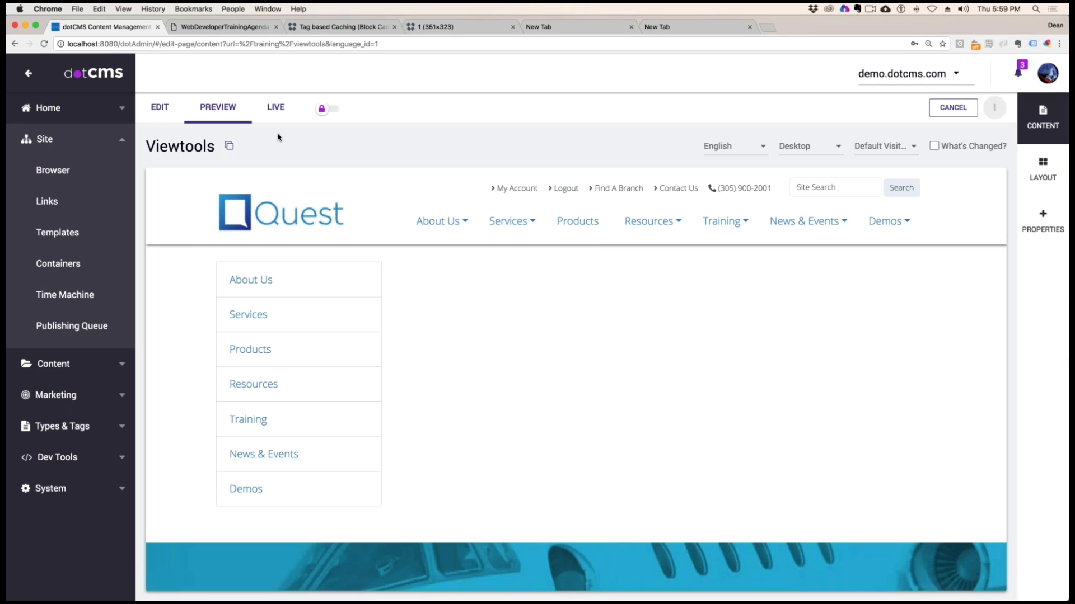
left_click(161, 107)
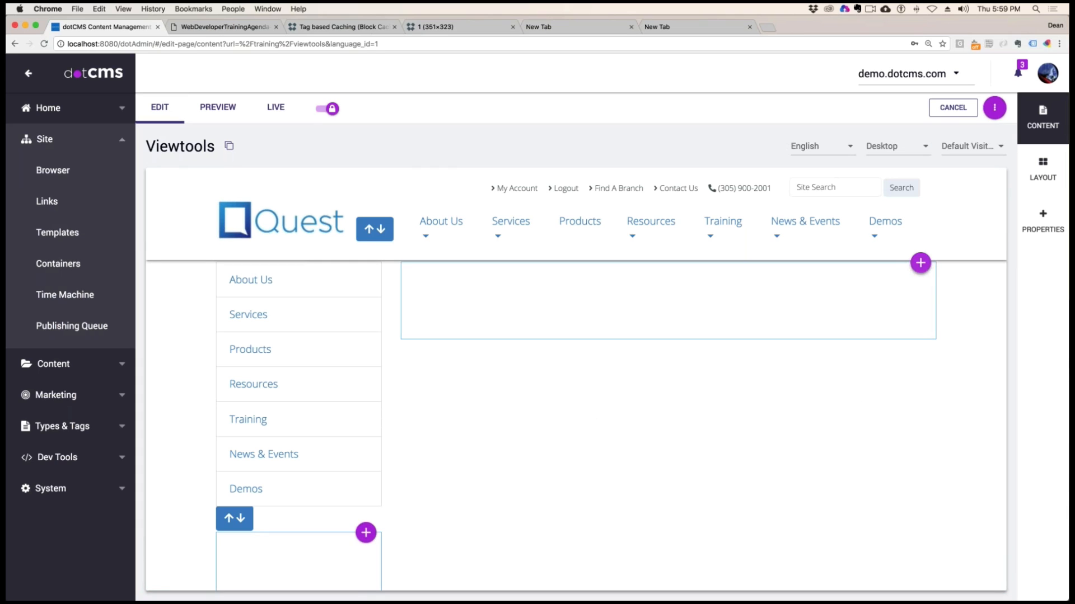
Add a new VTL Include widget to the main container of the Viewtools page and title it "Viewtools Examples"
left_click(920, 263)
left_click(883, 307)
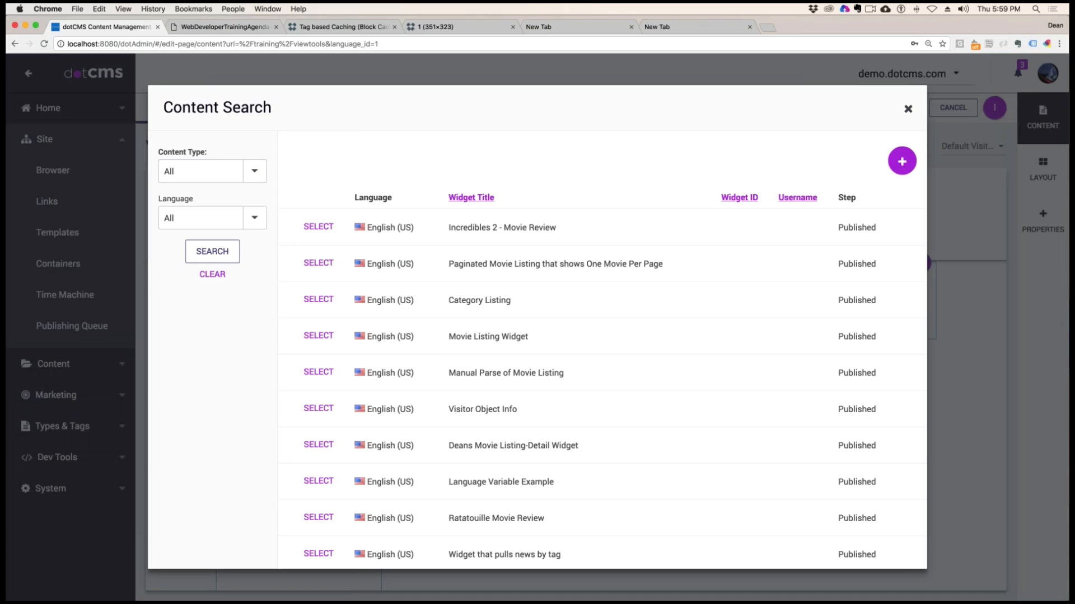
left_click(902, 162)
left_click(836, 397)
left_click(264, 211)
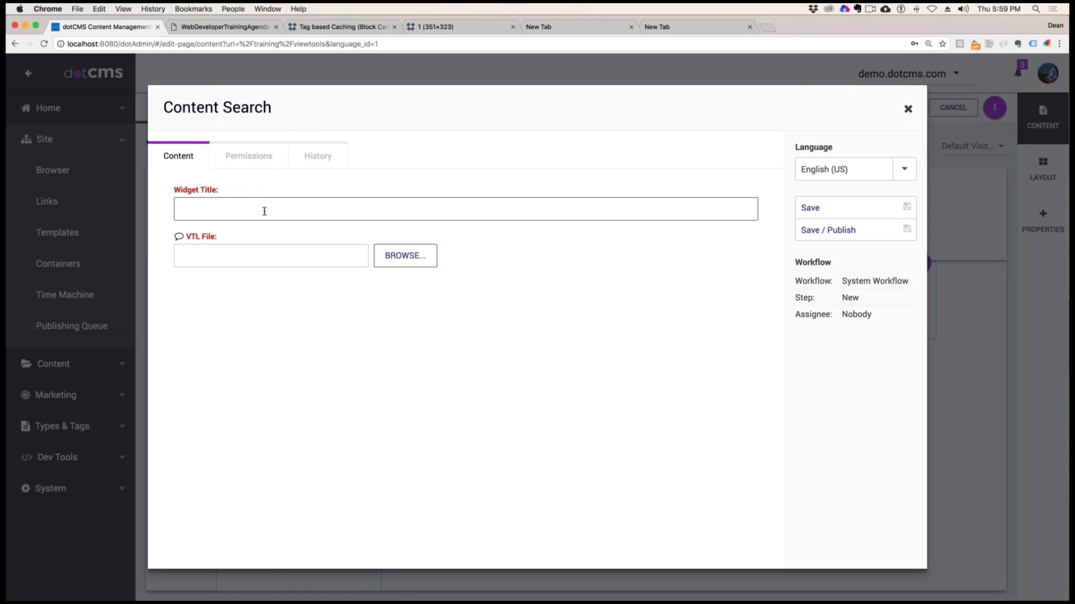
type("Viewtool")
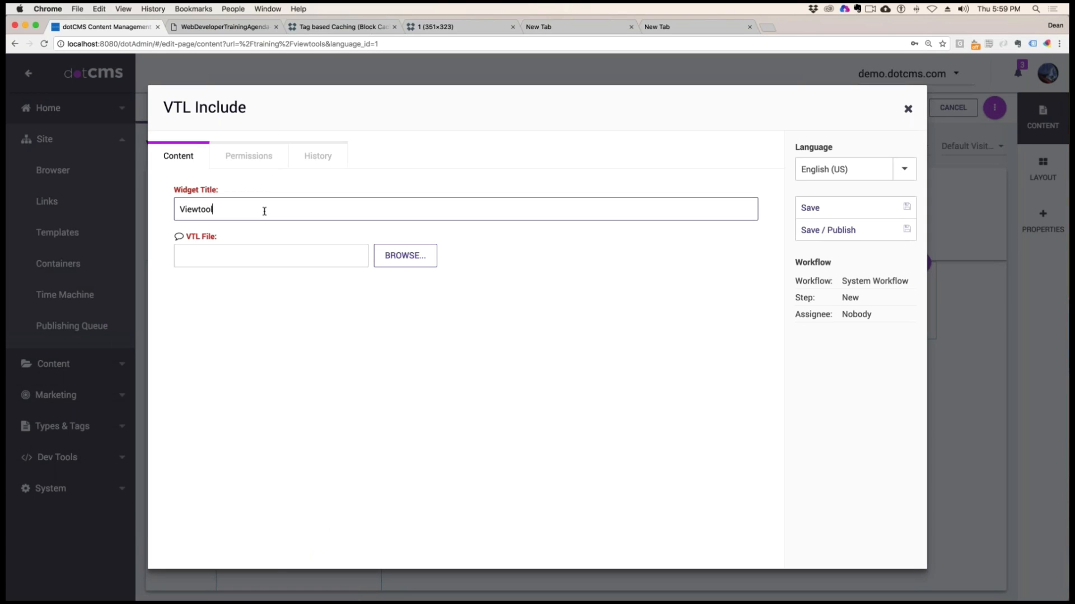
type("s Examples")
Set the widget's VTL file to Viewtools.vtl from demo.dotcms.com's training/vtl folder, and save and publish the widget
left_click(404, 256)
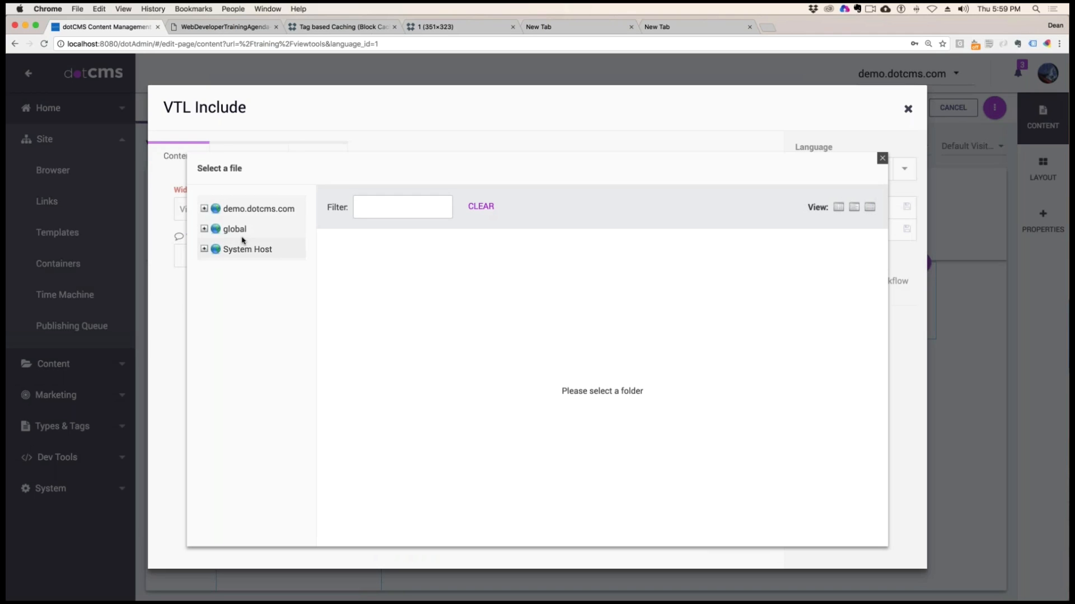
left_click(203, 209)
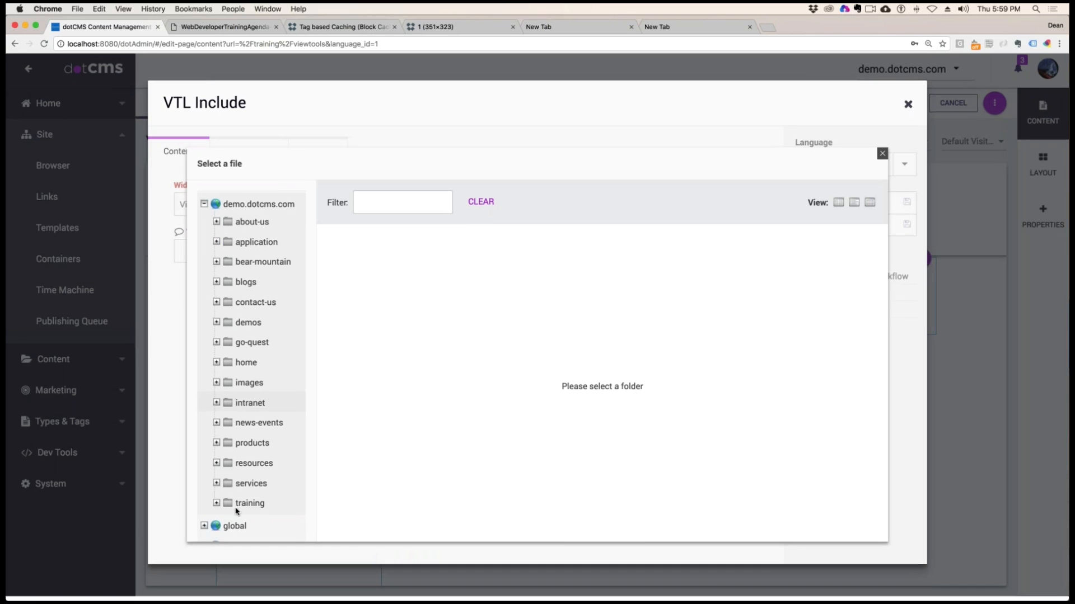
left_click(236, 508)
left_click(217, 509)
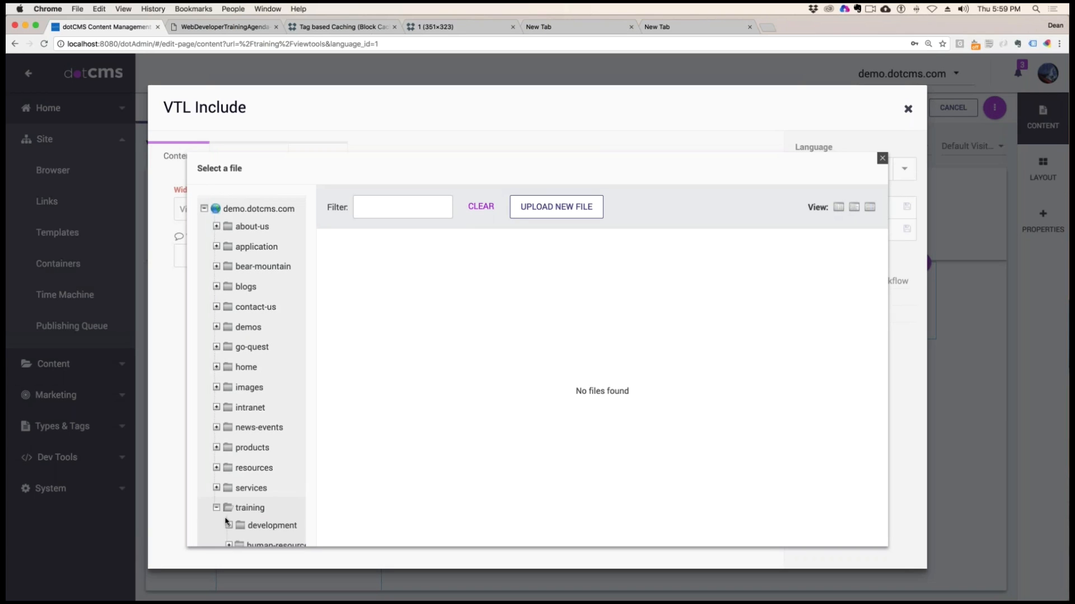
scroll(229, 515, "down", 2)
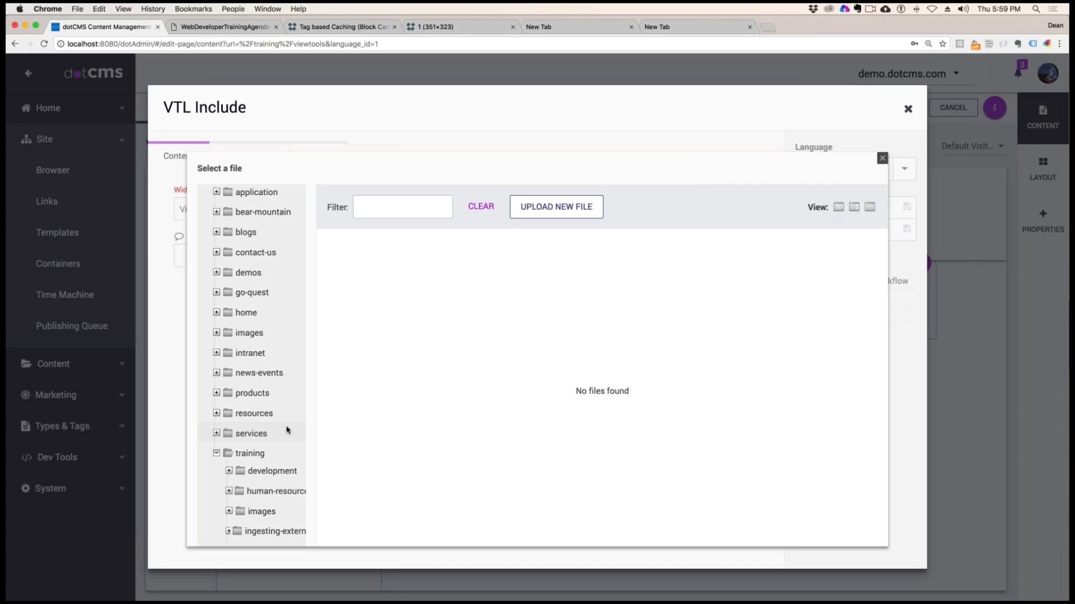
key("super+minus")
key("super+minus")
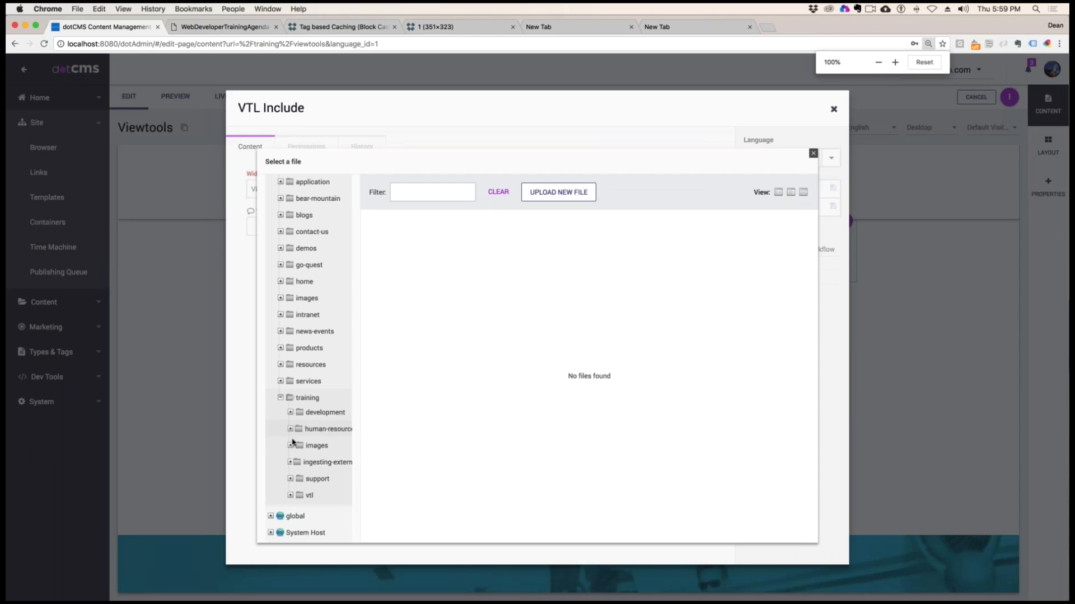
left_click(308, 496)
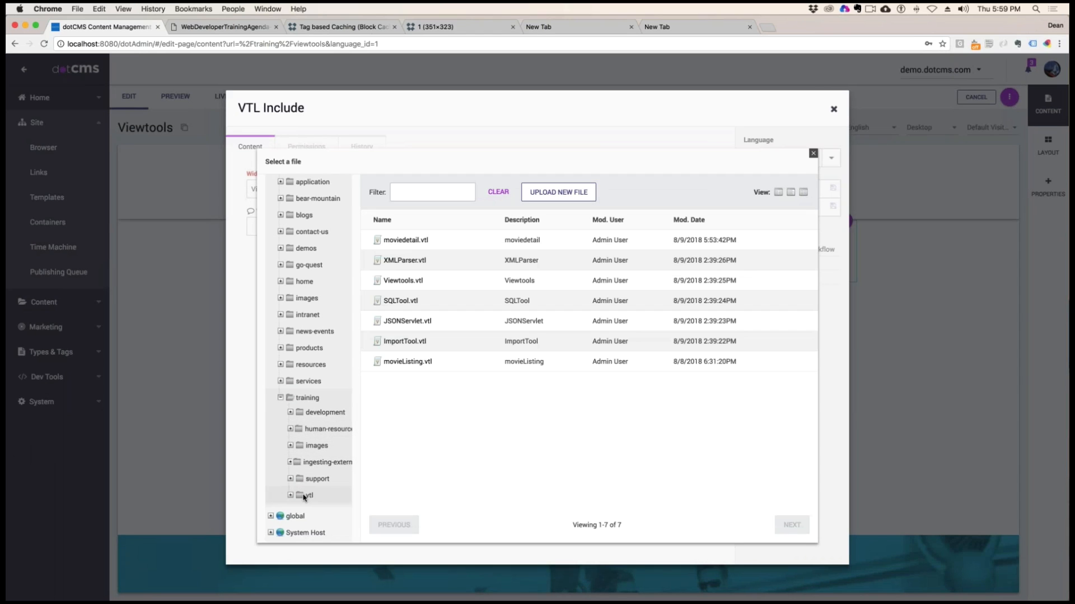
left_click(417, 282)
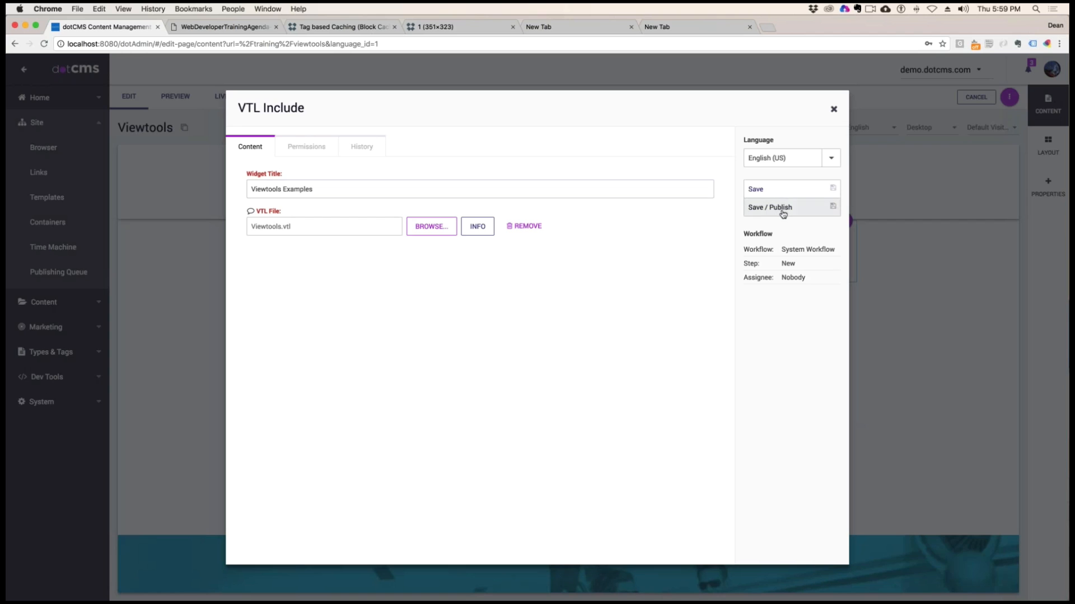
left_click(778, 208)
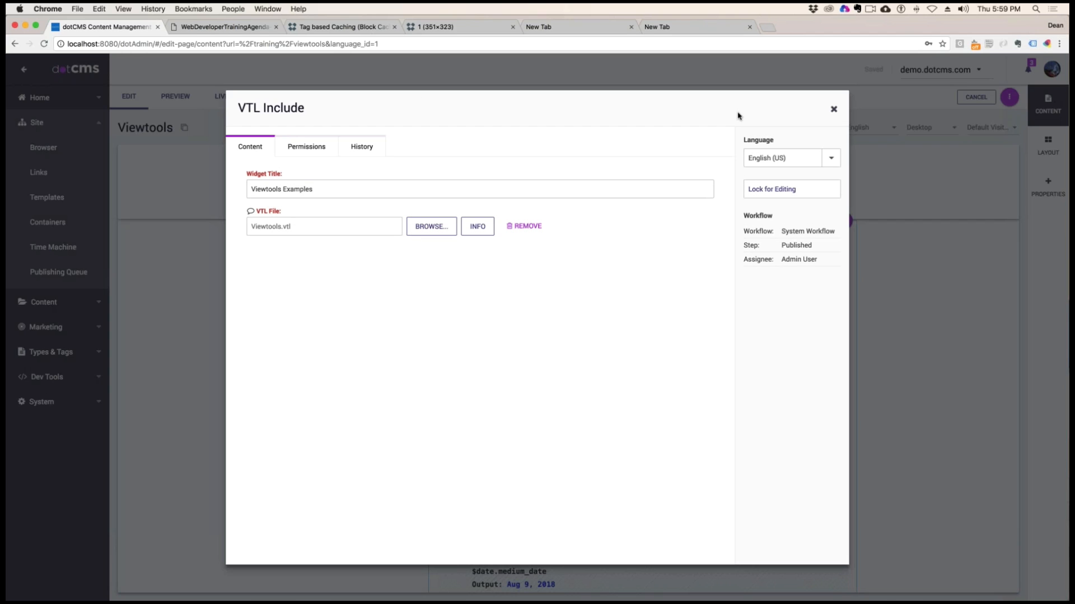
left_click(834, 108)
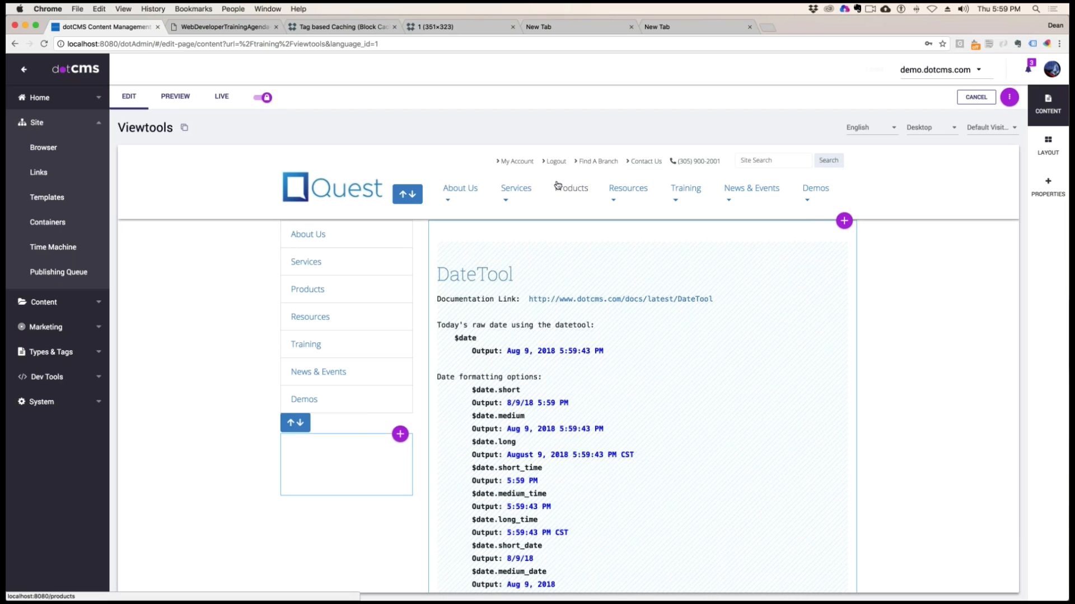
left_click(124, 9)
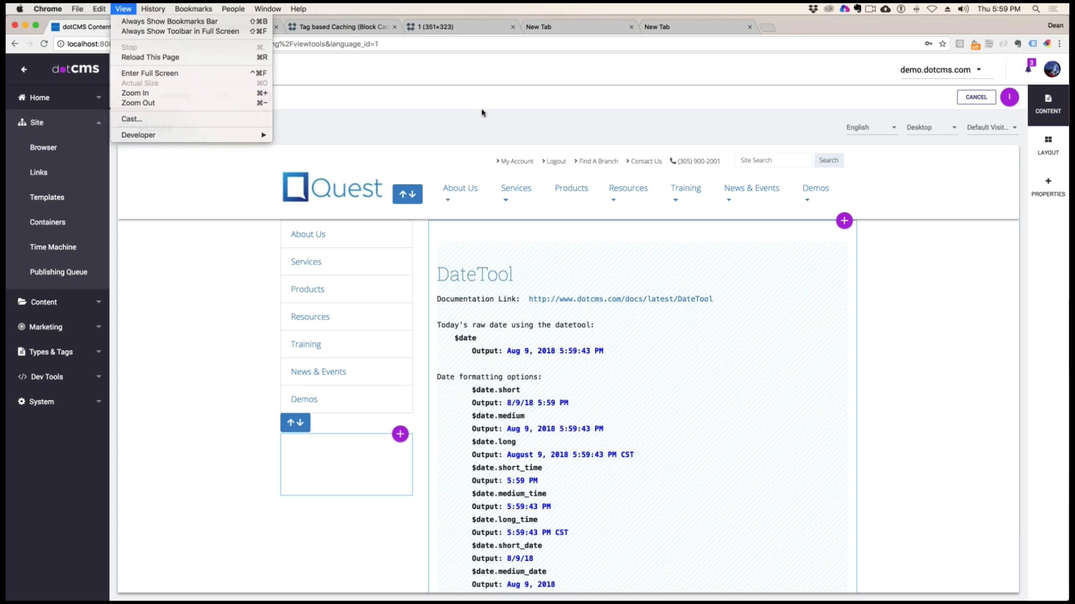
left_click(522, 111)
left_click(118, 7)
left_click(382, 116)
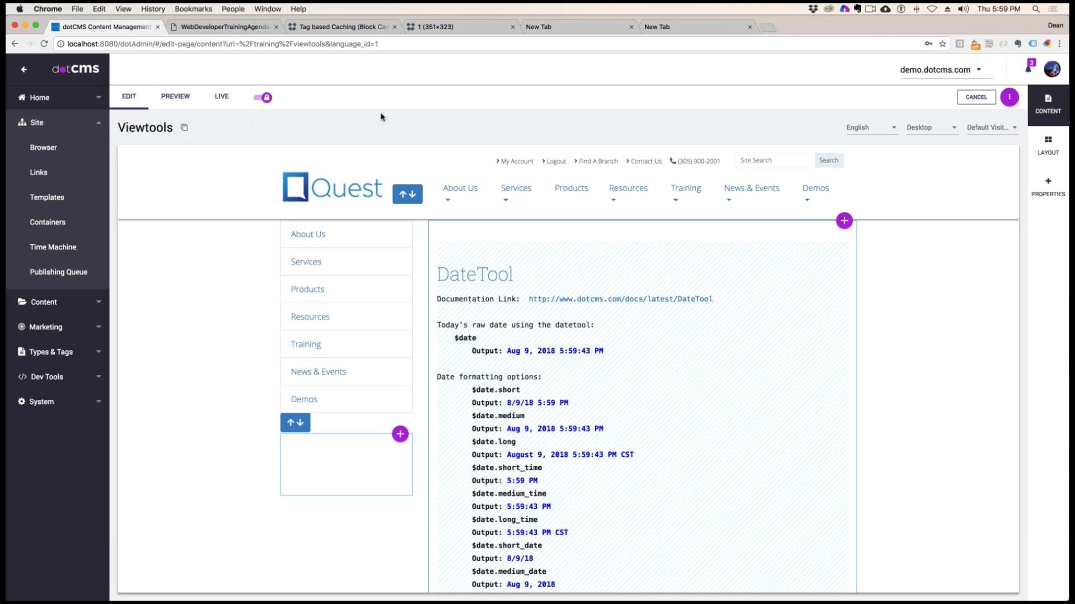
Open the widget's viewtools.vtl code and examine the #[[ ]]# literal blocks and output lines for $date and its short and medium formats
scroll(923, 286, "down", 2)
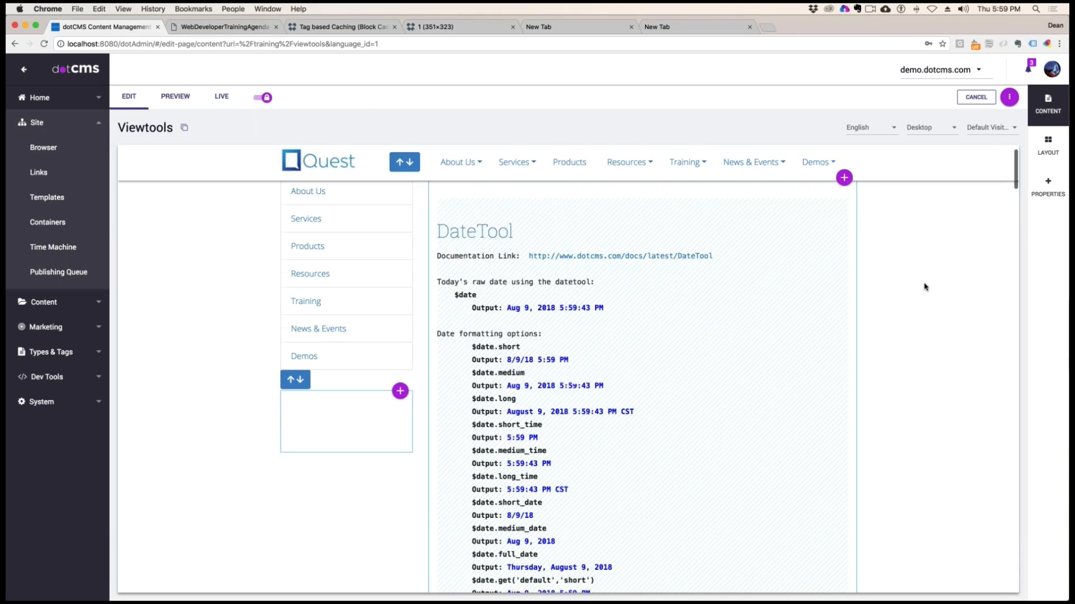
scroll(545, 311, "up", 2)
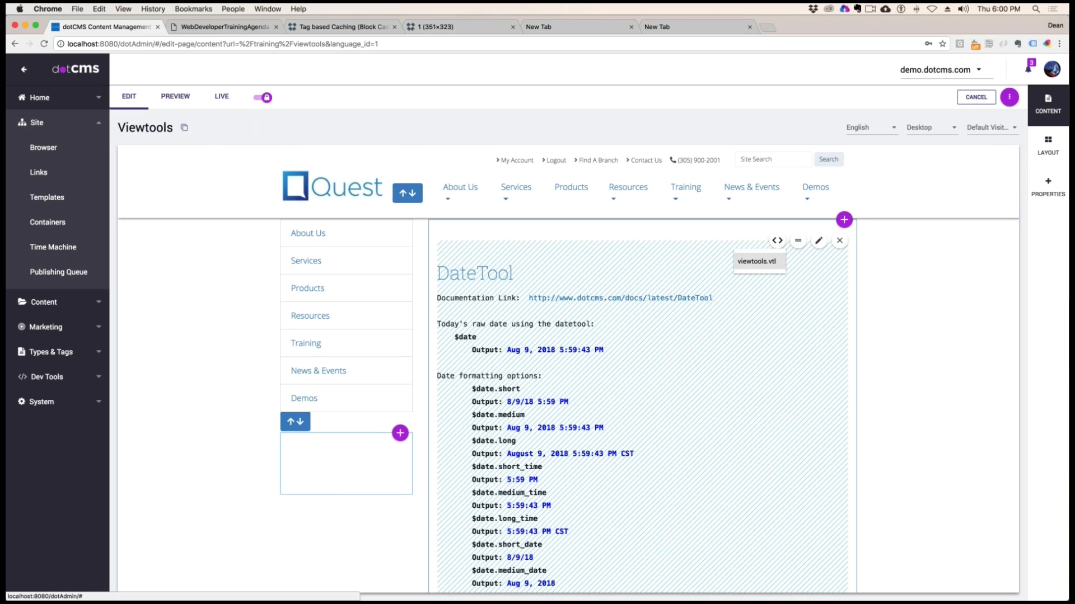
left_click(776, 242)
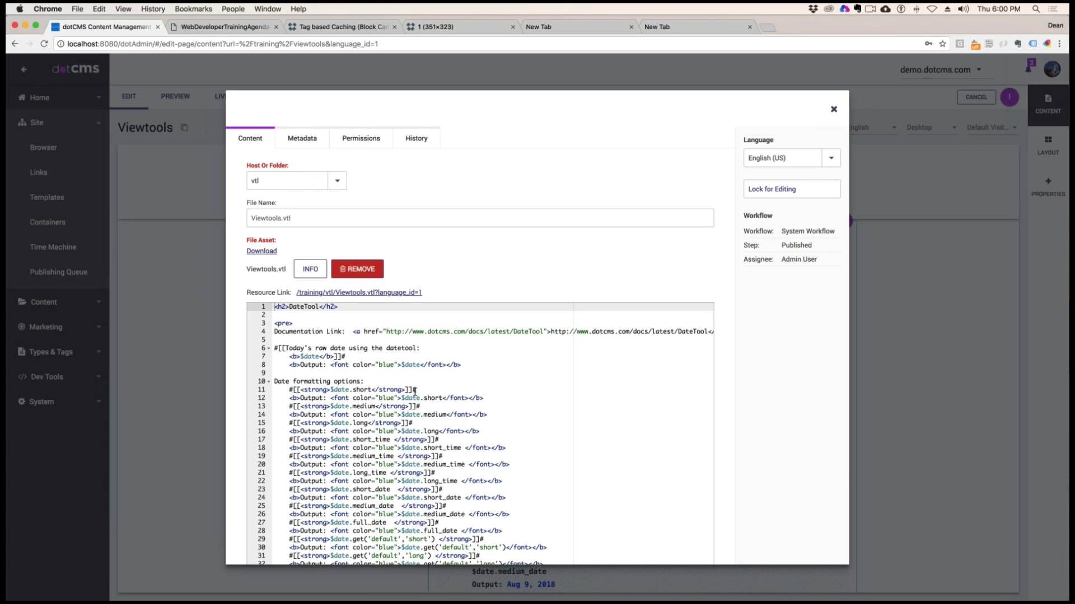
left_click(286, 348)
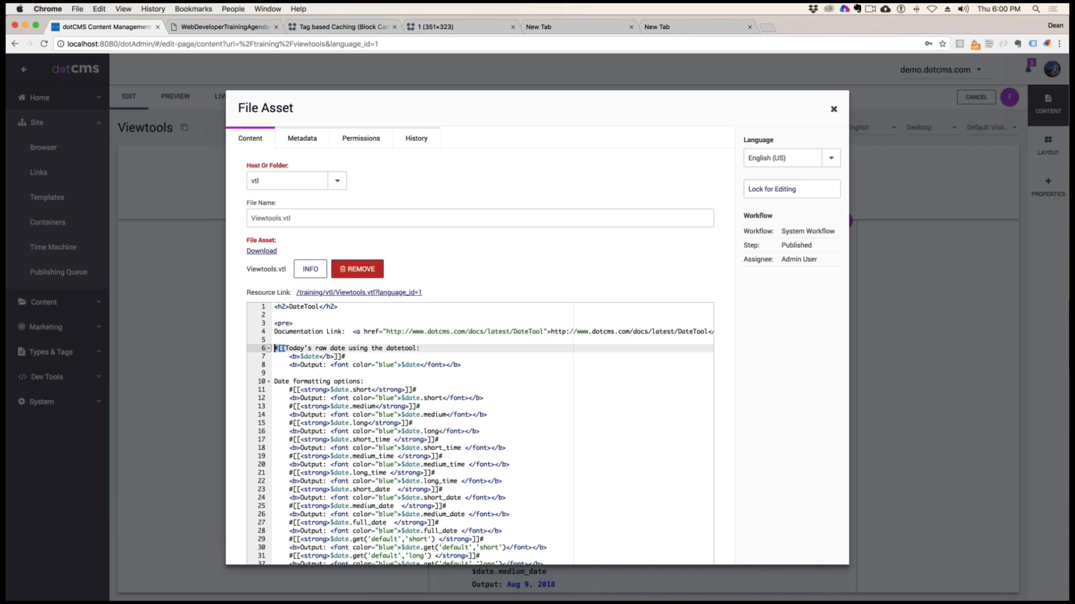
left_click(341, 357)
left_click_drag(341, 359, 274, 348)
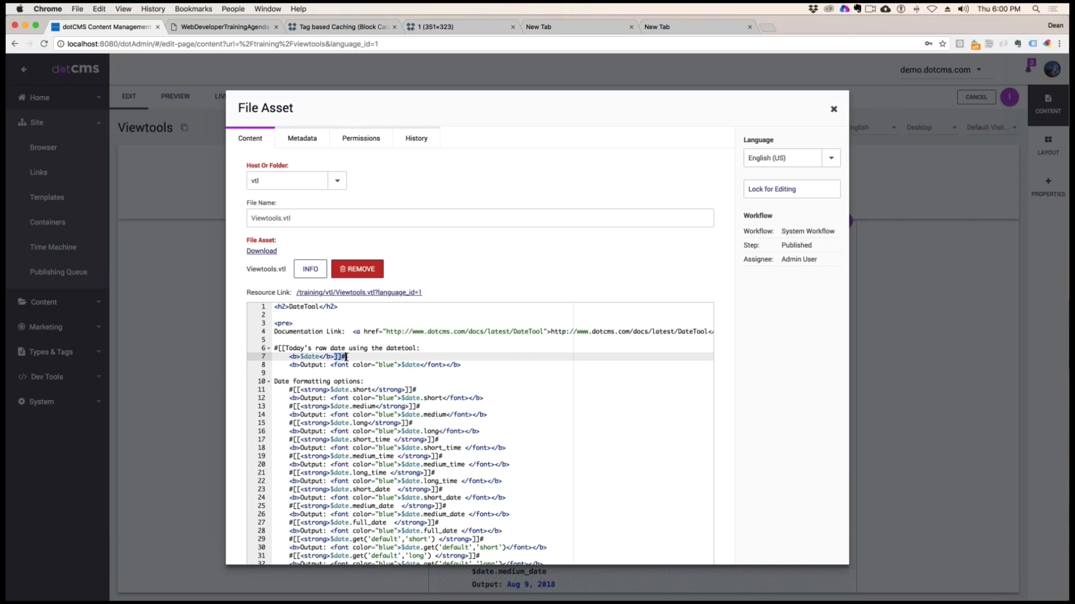
left_click(448, 348)
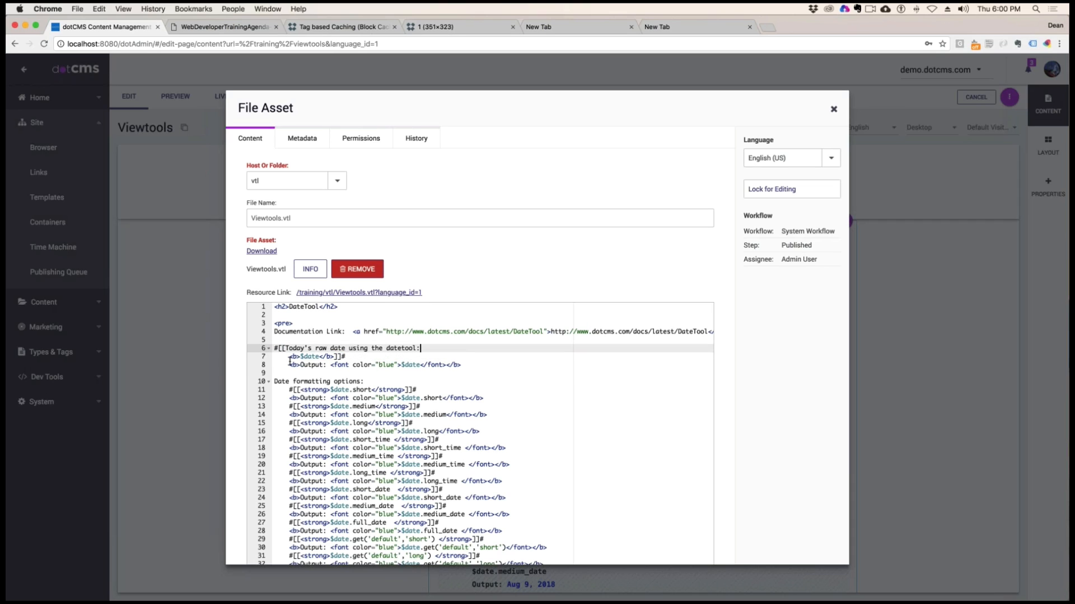
double_click(417, 364)
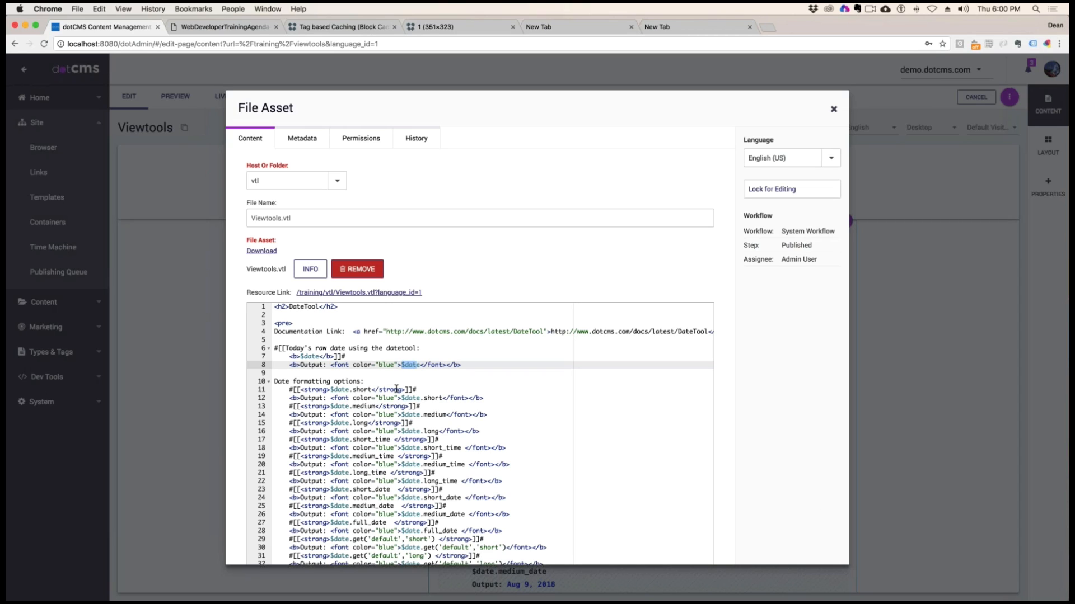
left_click_drag(417, 390, 289, 391)
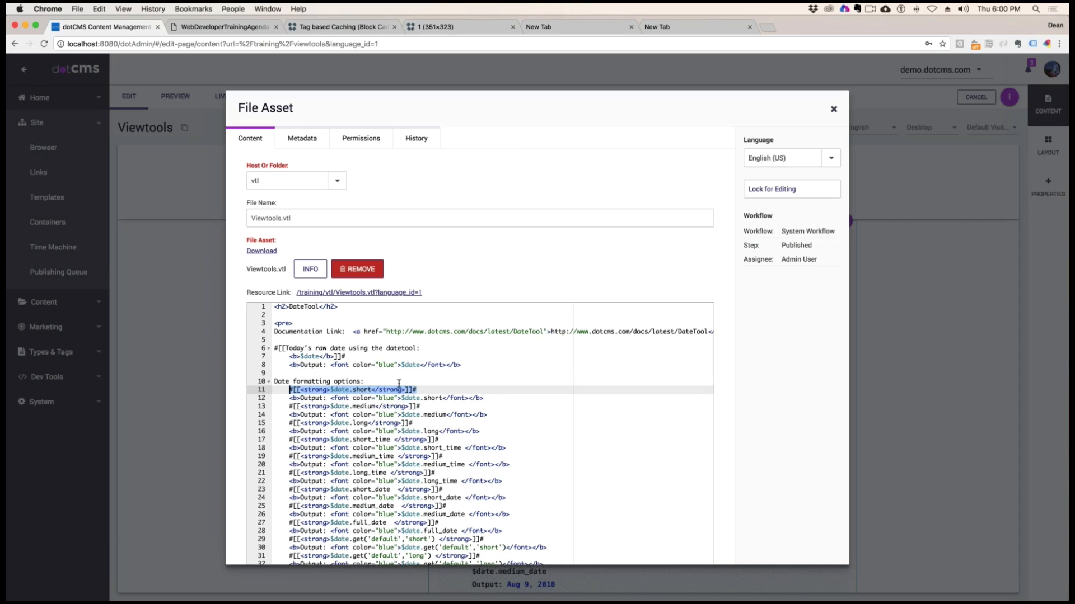
left_click_drag(364, 397, 515, 403)
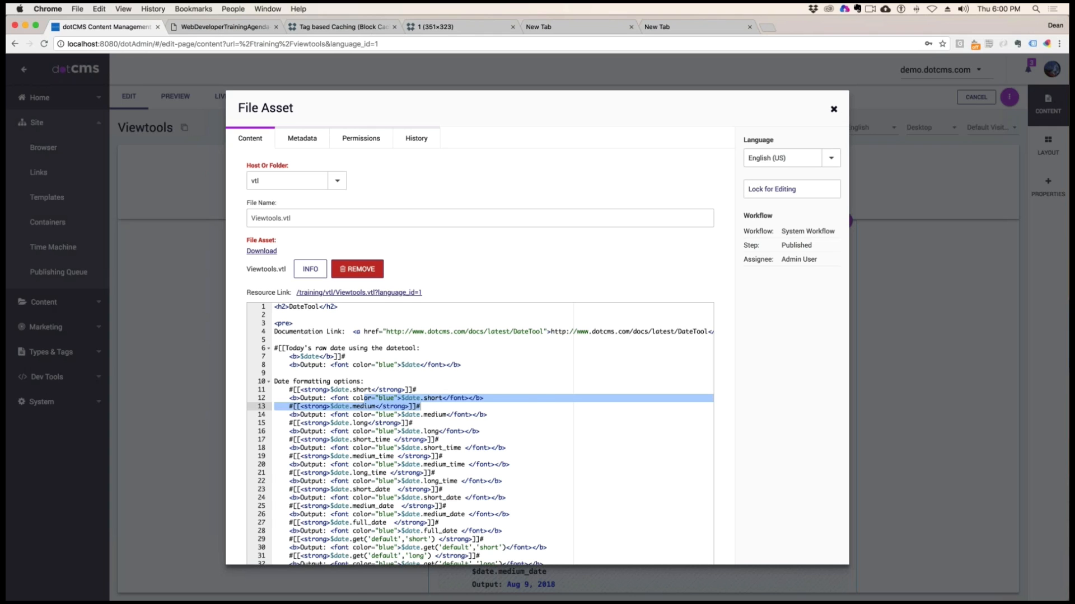
left_click(833, 109)
Examine the rendered DateTool section's documentation link, raw $date output and date formatting options heading
scroll(806, 308, "down", 3)
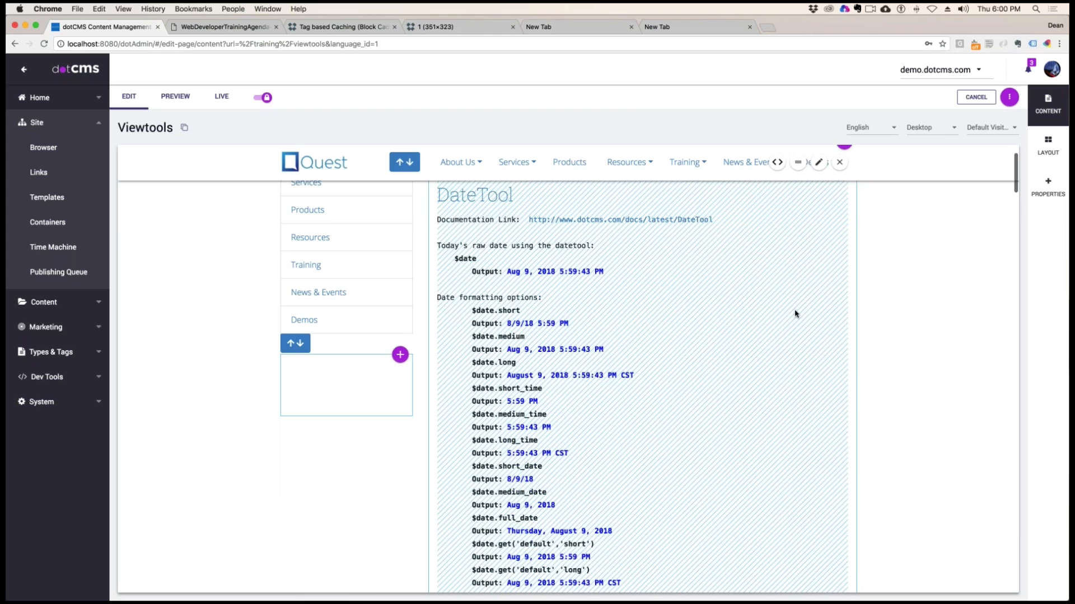
scroll(796, 313, "up", 5)
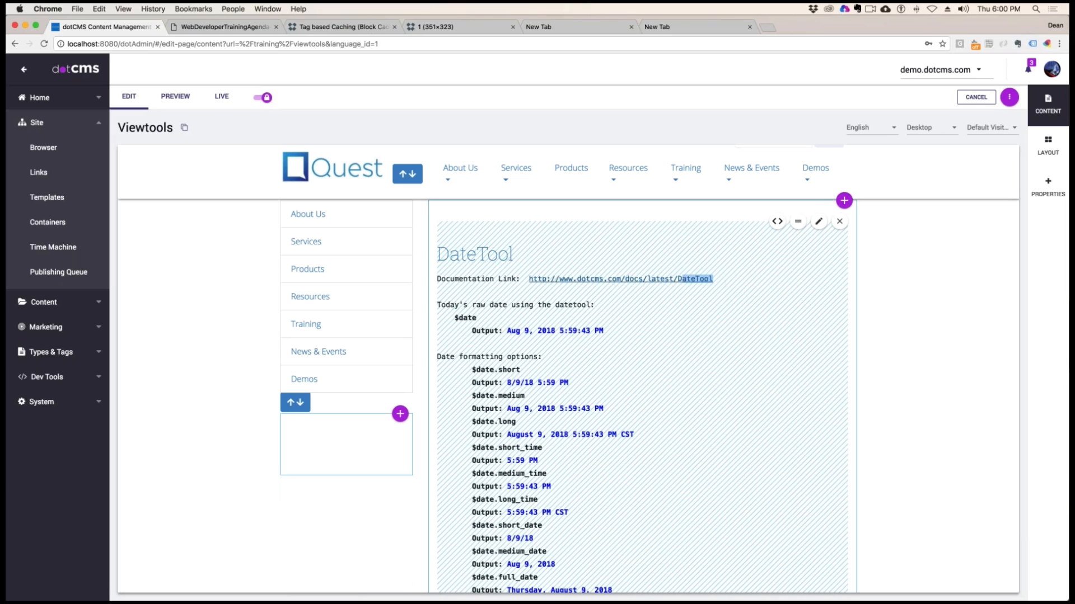
left_click_drag(681, 279, 533, 278)
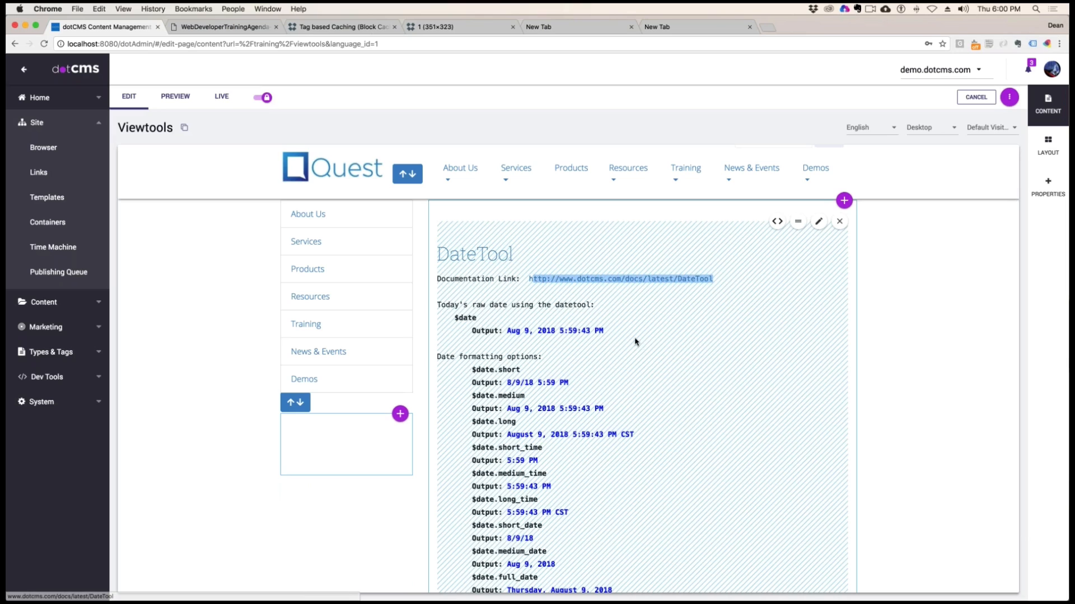
left_click(616, 331)
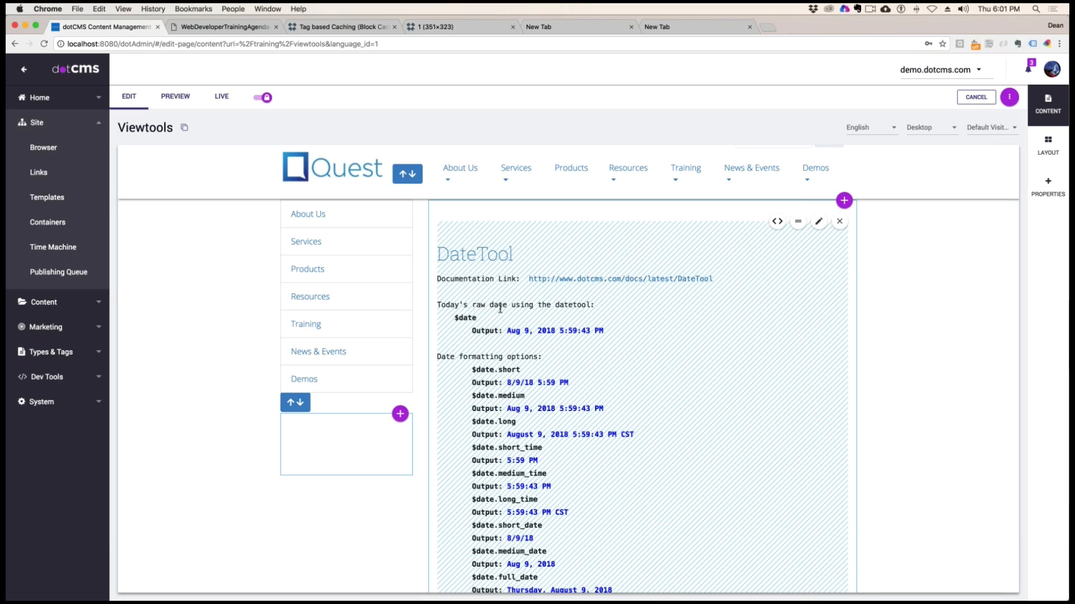
left_click_drag(477, 317, 453, 317)
left_click_drag(604, 331, 506, 330)
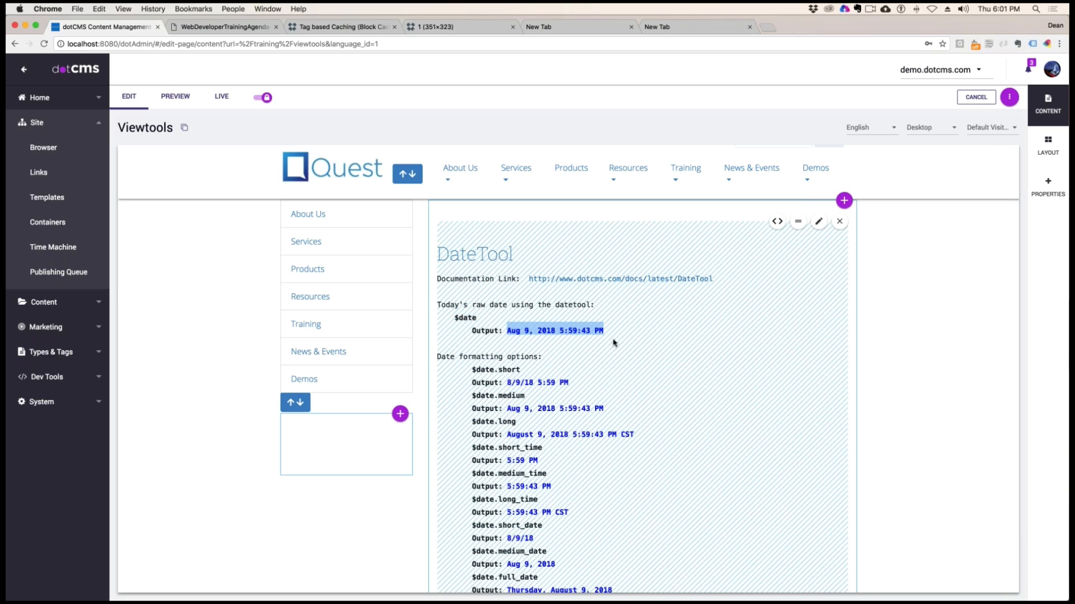
left_click_drag(525, 356, 467, 356)
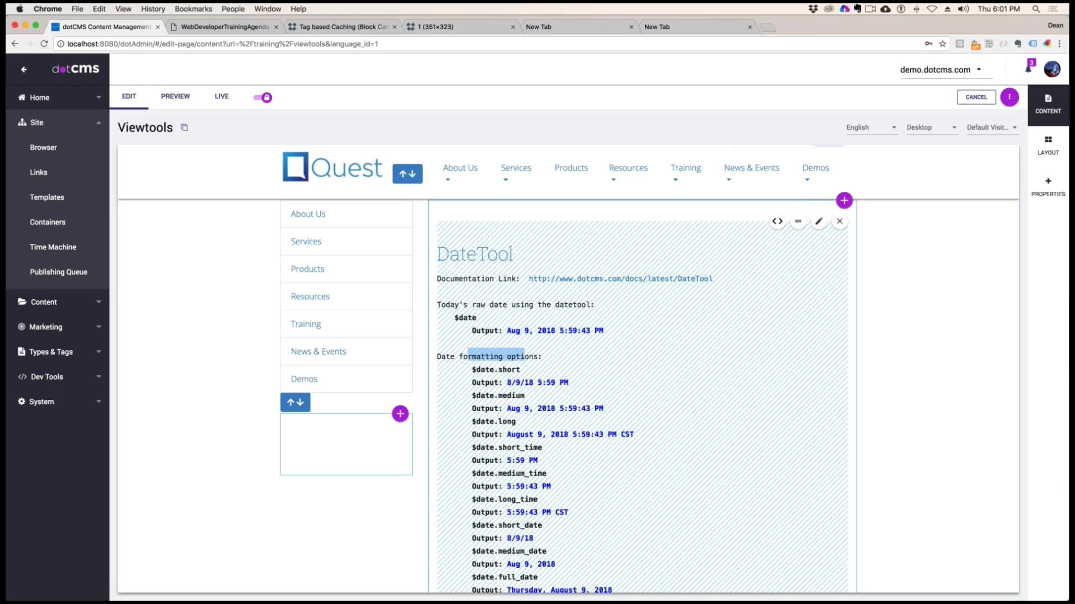
Compare the rendered outputs of $date.short, $date.medium and $date.long on the Viewtools page
scroll(653, 341, "down", 3)
scroll(654, 343, "down", 2)
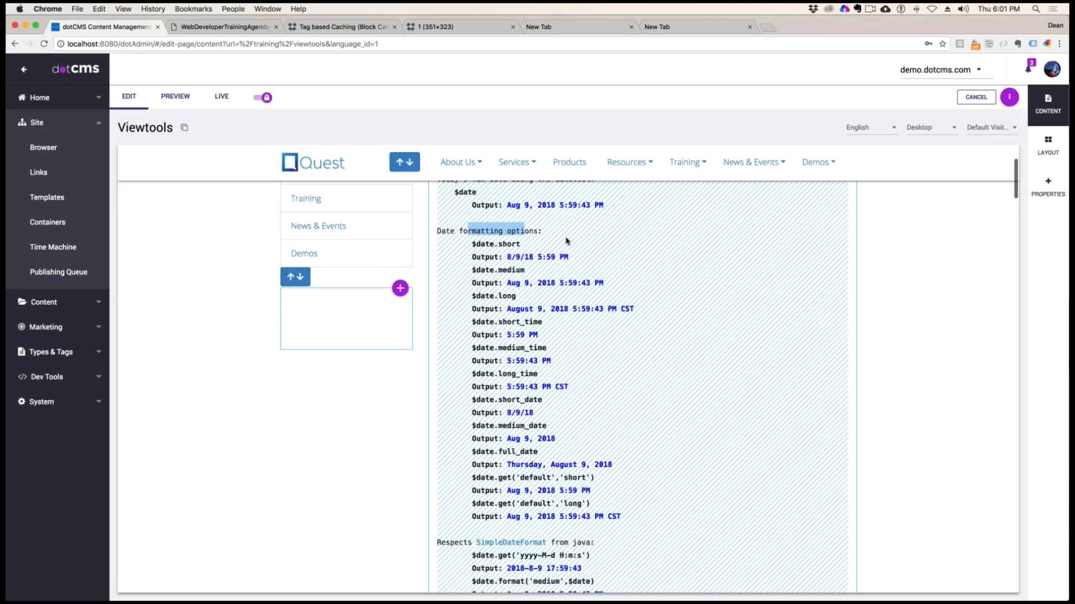
left_click_drag(521, 244, 565, 257)
left_click_drag(472, 270, 521, 283)
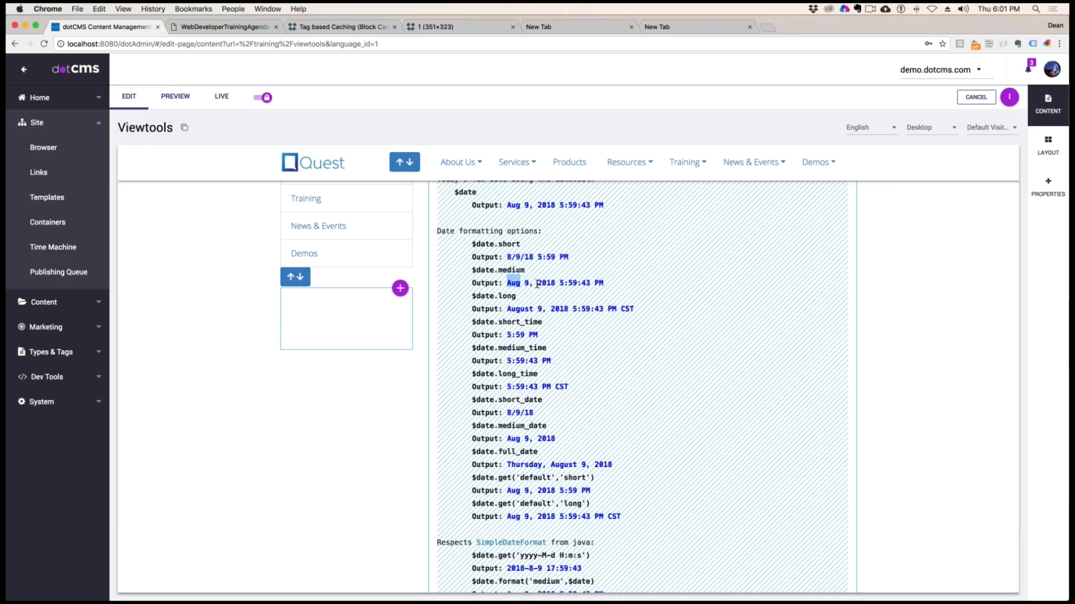
left_click(527, 283)
left_click_drag(541, 283, 601, 284)
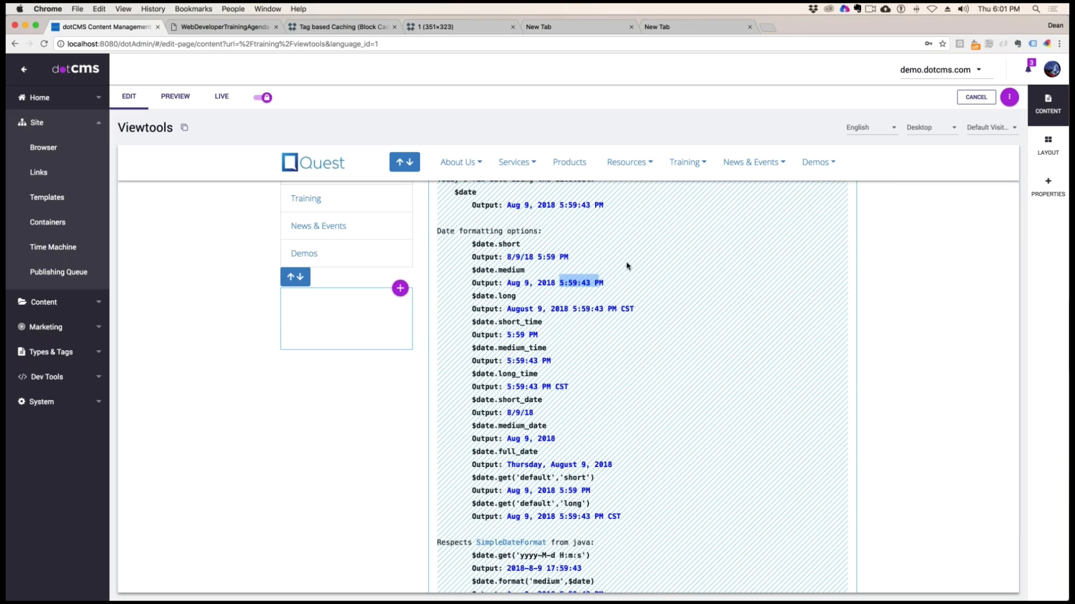
left_click_drag(477, 296, 631, 310)
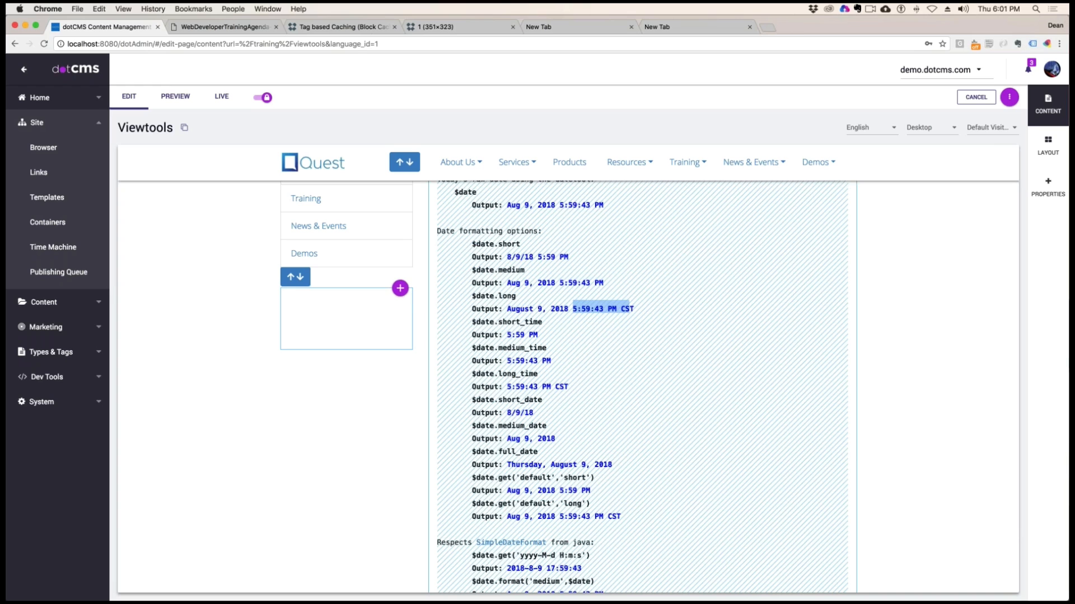
Examine the time-only outputs from $date.short_time to $date.long_time and the date-only outputs from $date.short_date to $date.full_date
scroll(640, 343, "down", 2)
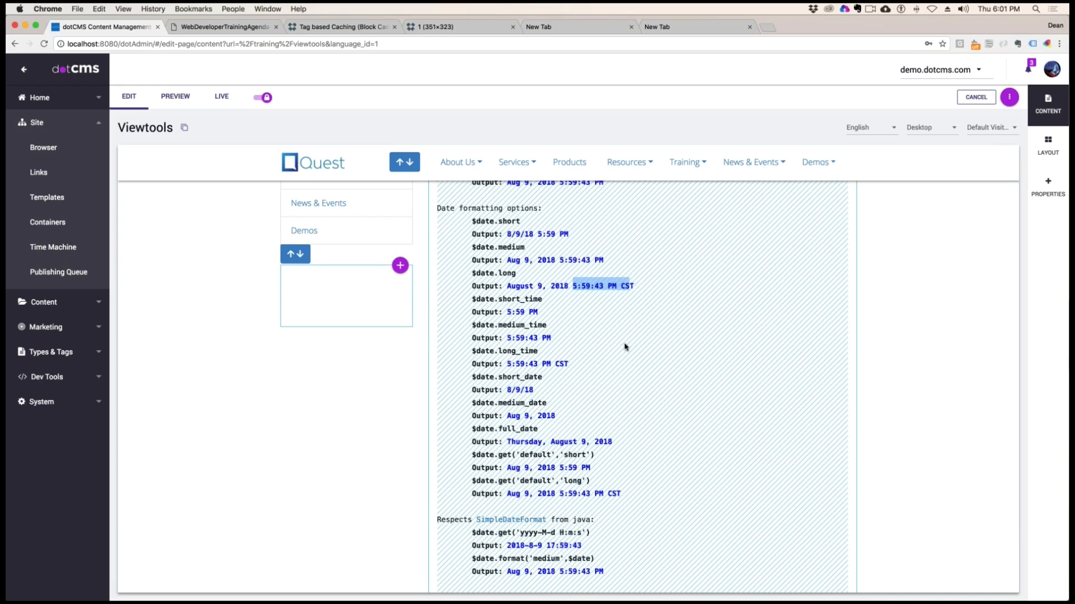
scroll(615, 317, "down", 3)
left_click_drag(477, 270, 532, 286)
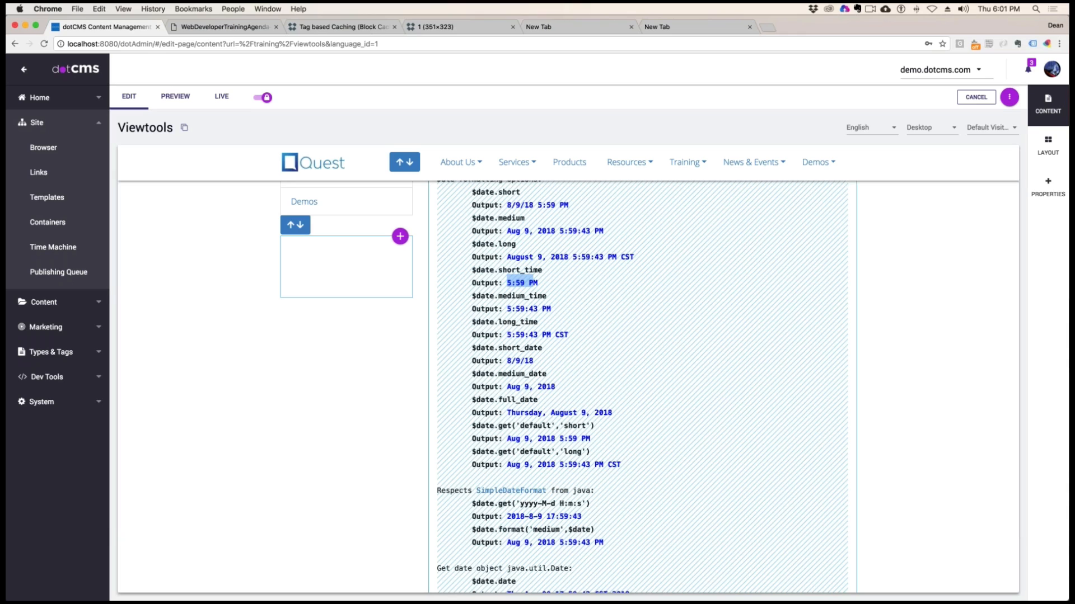
left_click_drag(507, 309, 507, 336)
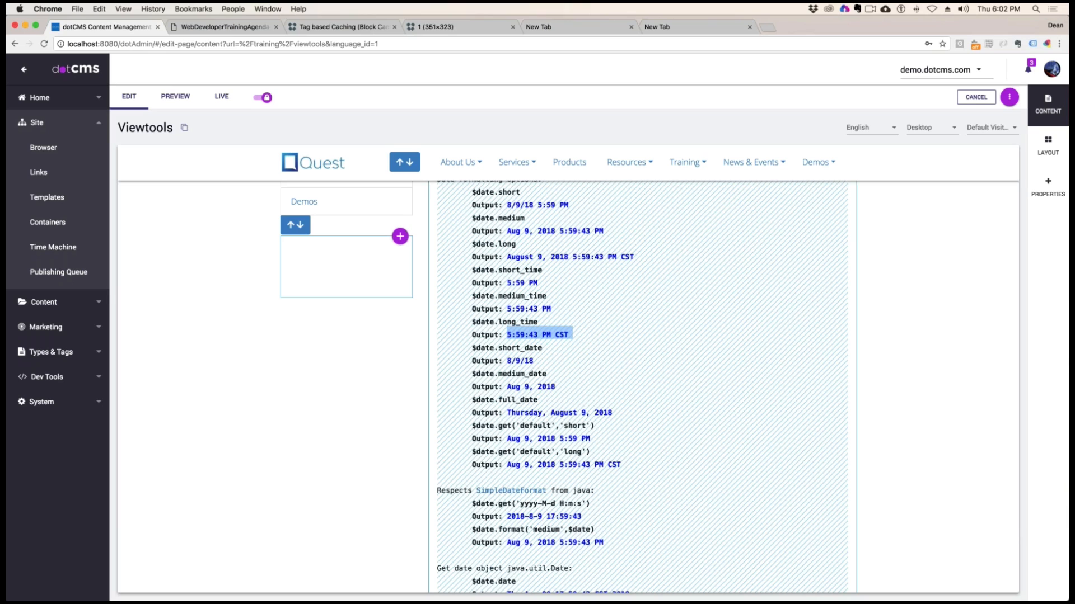
left_click(572, 336)
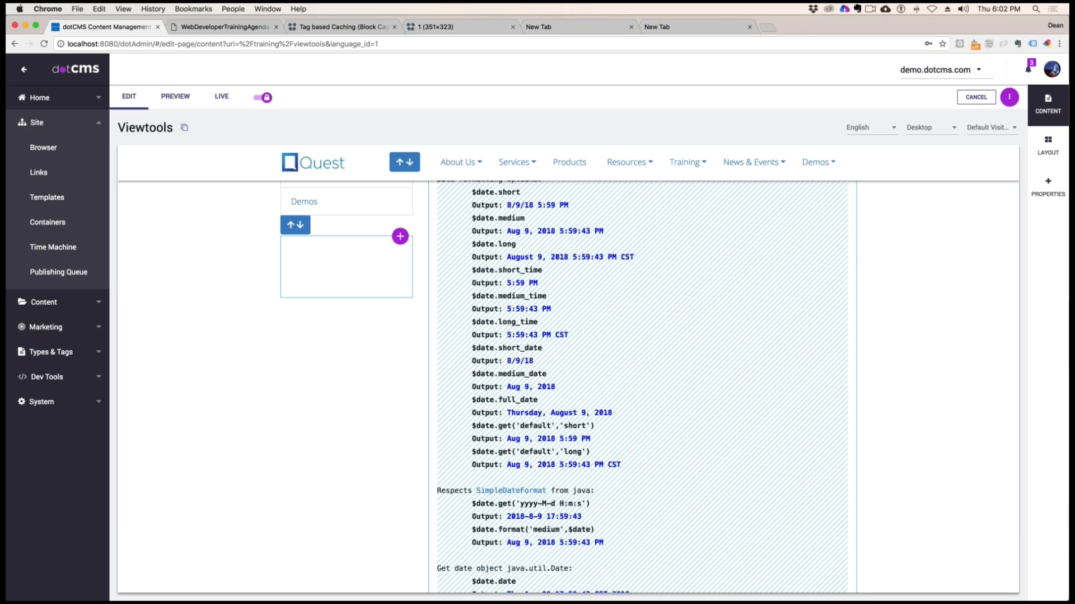
left_click_drag(543, 348, 506, 361)
left_click_drag(546, 374, 529, 389)
scroll(560, 376, "down", 1)
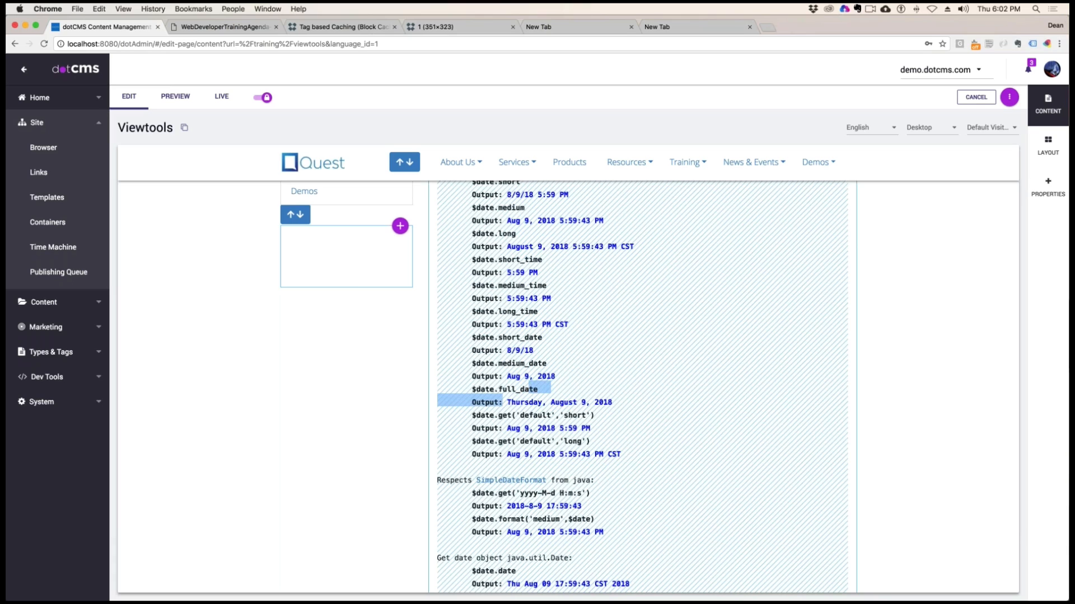
Examine the $date.full_date output and compare the $date.get examples using 'default' with 'short' and 'long'
left_click(530, 390)
left_click_drag(612, 402, 507, 402)
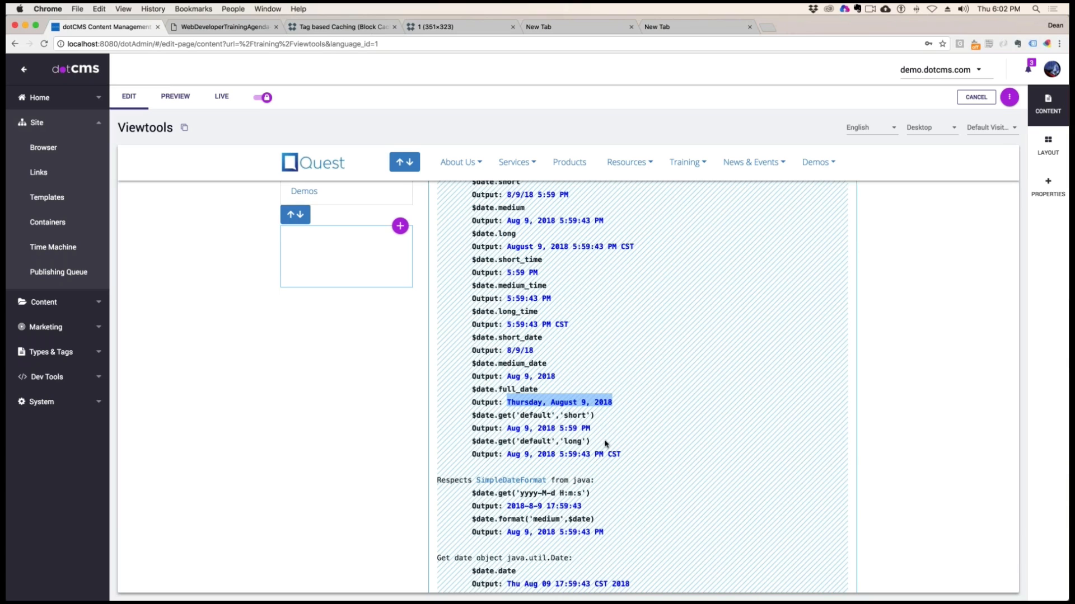
scroll(604, 442, "down", 3)
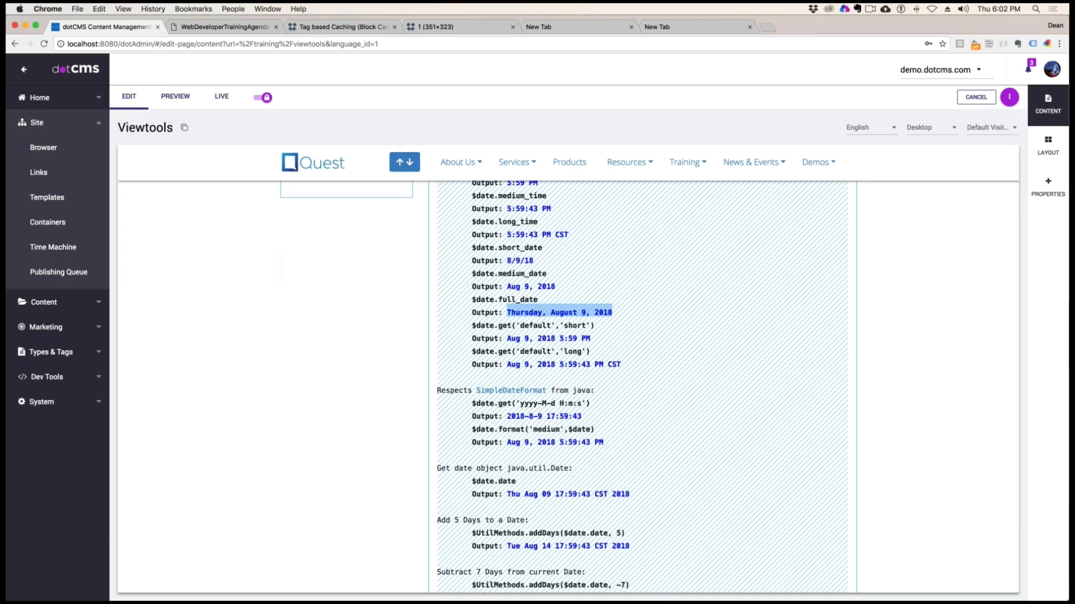
double_click(534, 326)
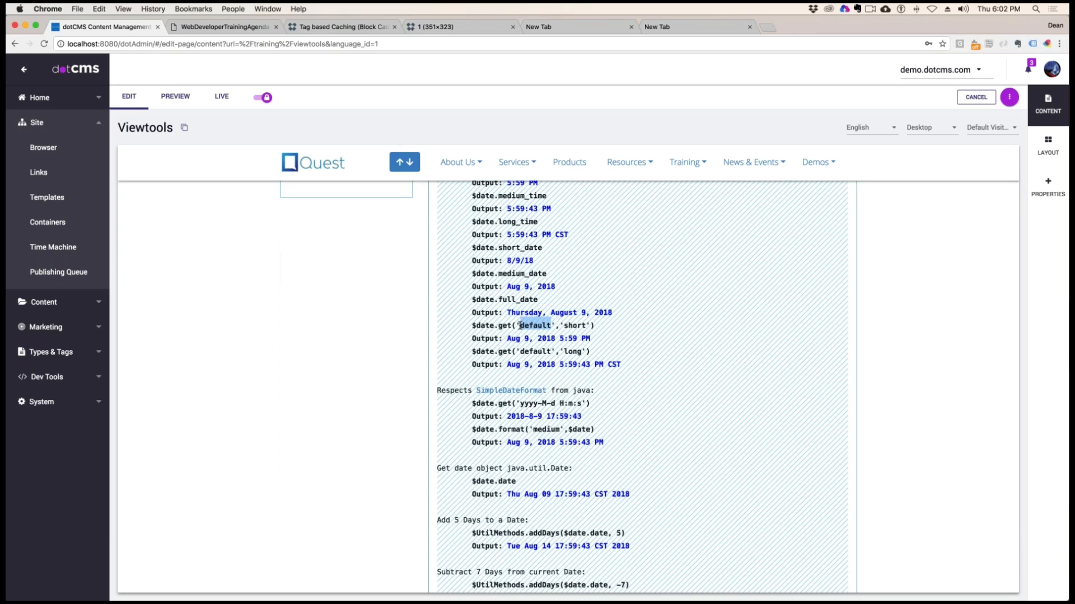
left_click_drag(587, 326, 564, 329)
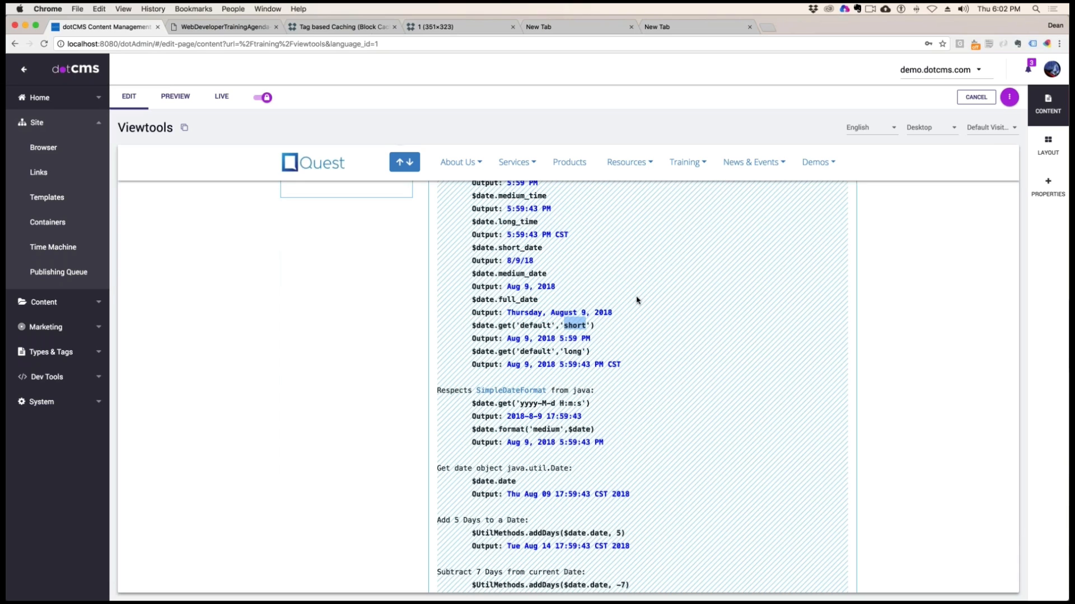
left_click_drag(516, 338, 559, 339)
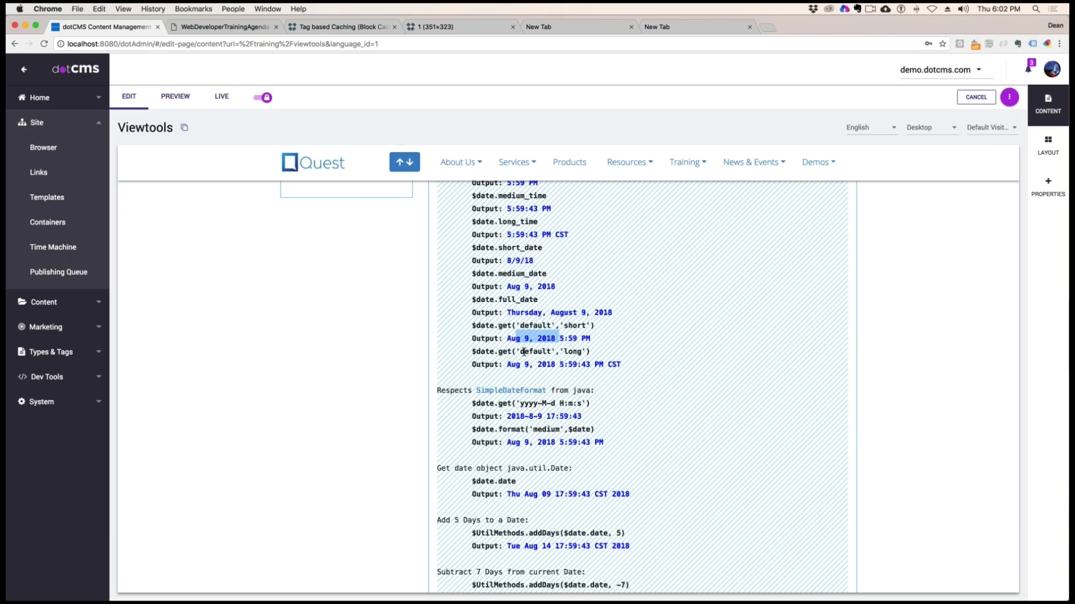
left_click_drag(572, 351, 582, 352)
left_click_drag(508, 365, 618, 365)
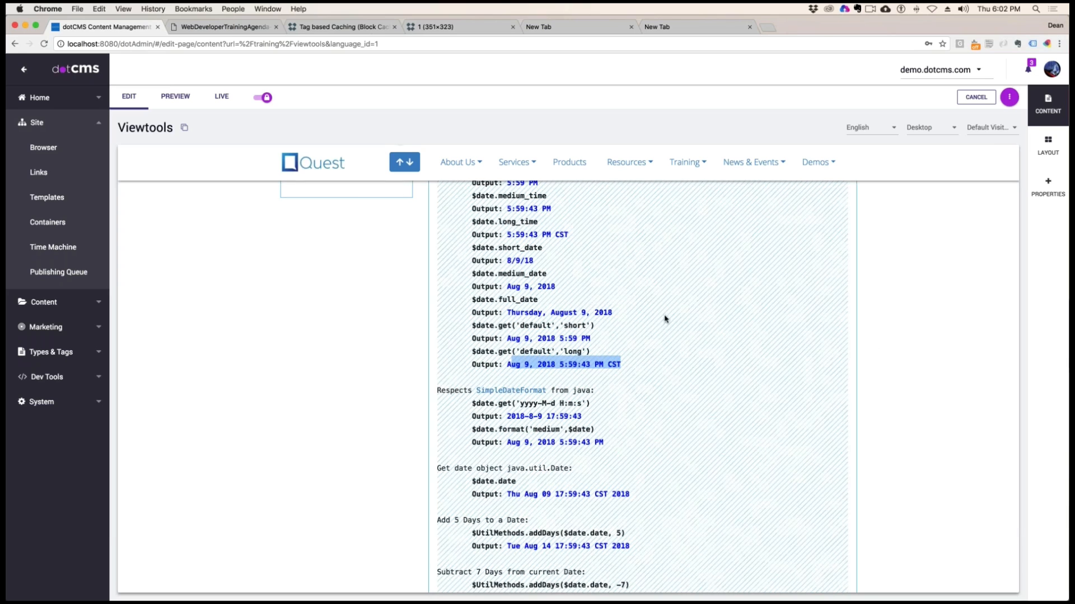
Examine the SimpleDateFormat examples $date.get('yyyy-M-d H:m:s') and $date.format('medium',$date) with their outputs
scroll(664, 317, "down", 1)
scroll(662, 319, "down", 4)
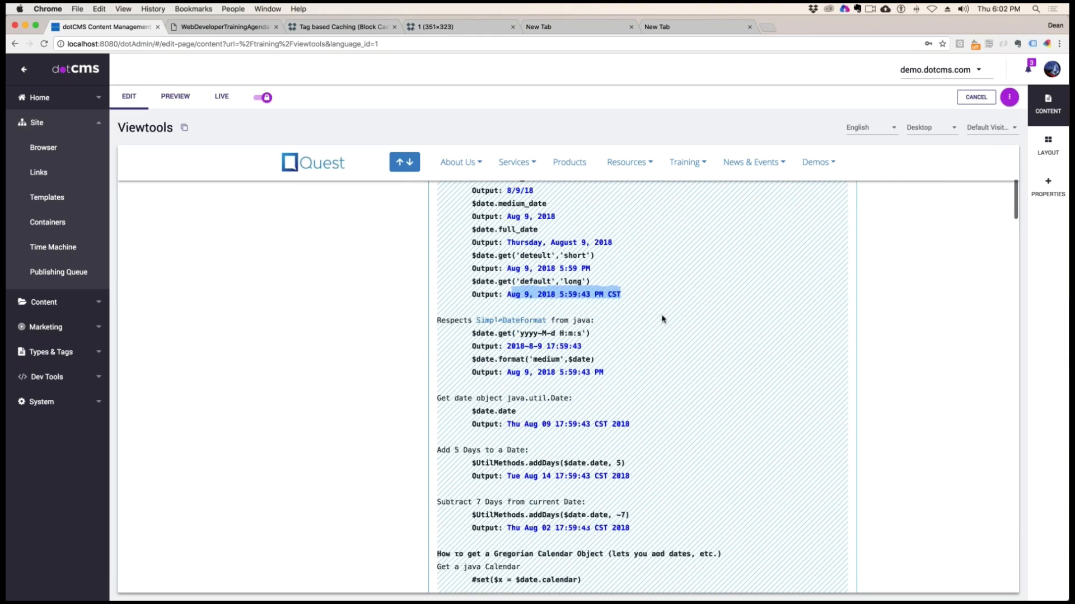
left_click_drag(442, 274, 622, 276)
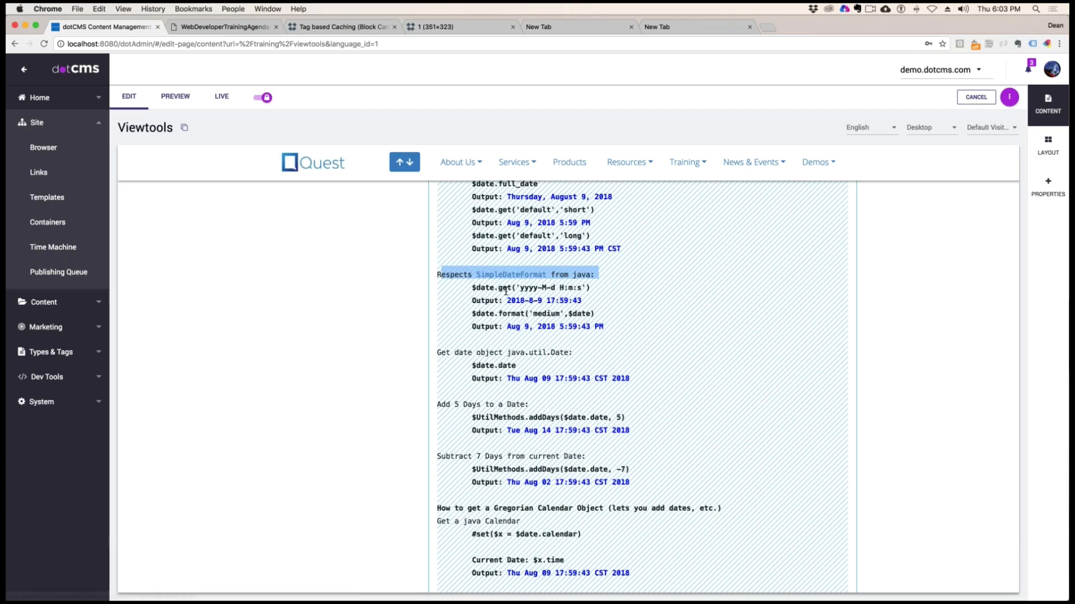
left_click(627, 297)
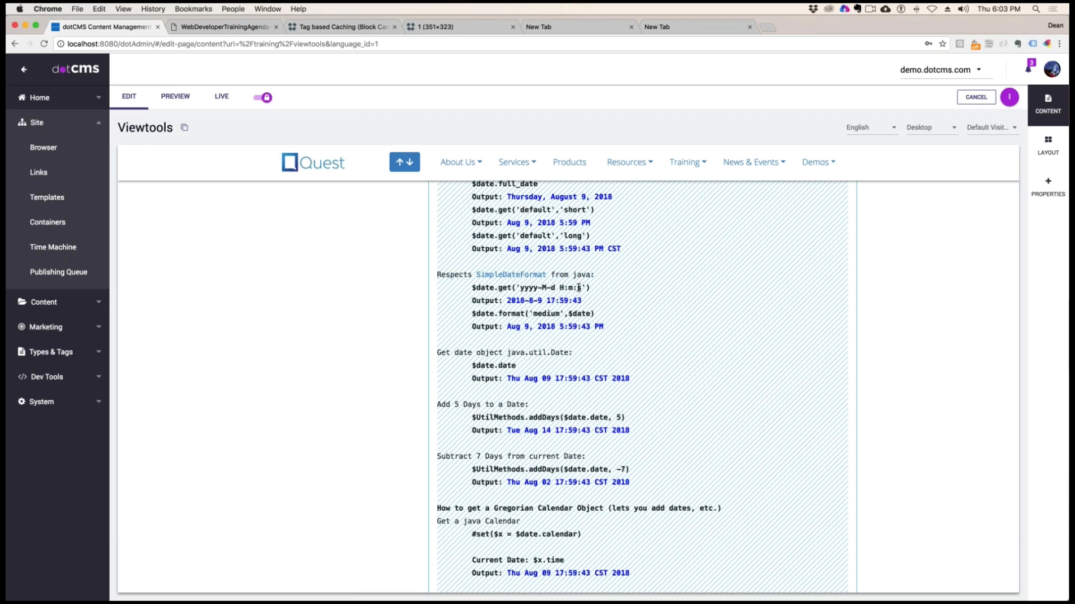
mouse_move(582, 288)
left_mouse_down()
mouse_move(520, 288)
mouse_move(515, 301)
mouse_move(582, 300)
left_mouse_up()
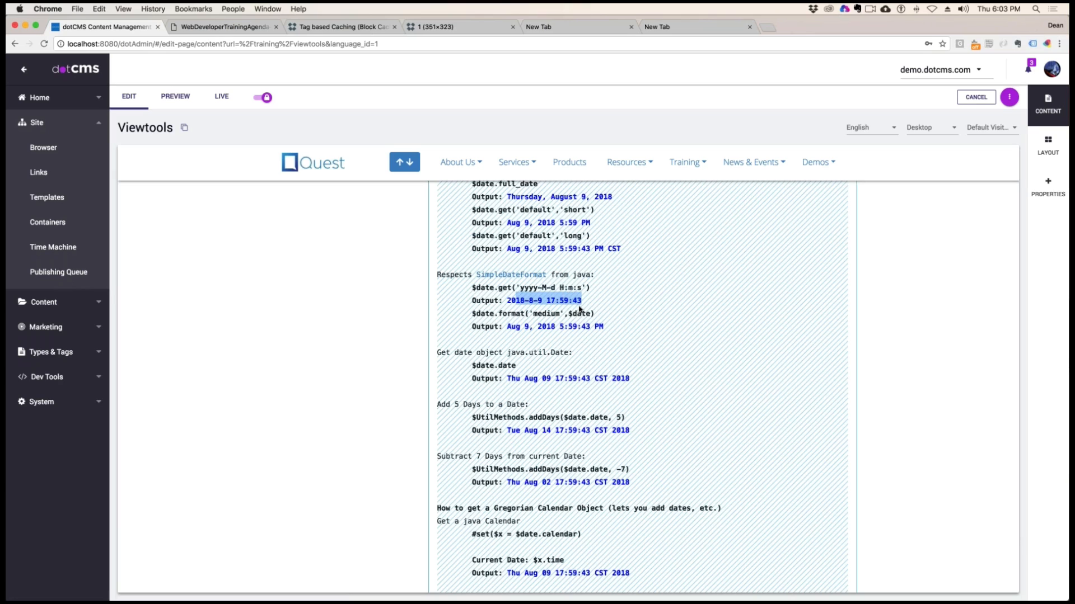
left_click(580, 308)
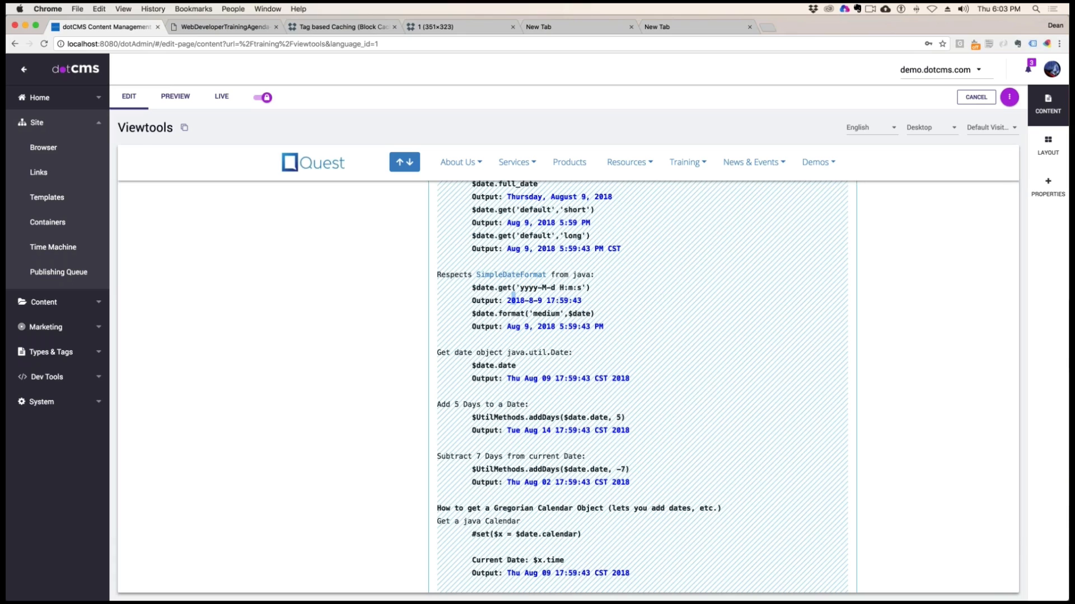
left_click_drag(480, 313, 594, 314)
left_click(559, 314)
left_click_drag(507, 327, 607, 328)
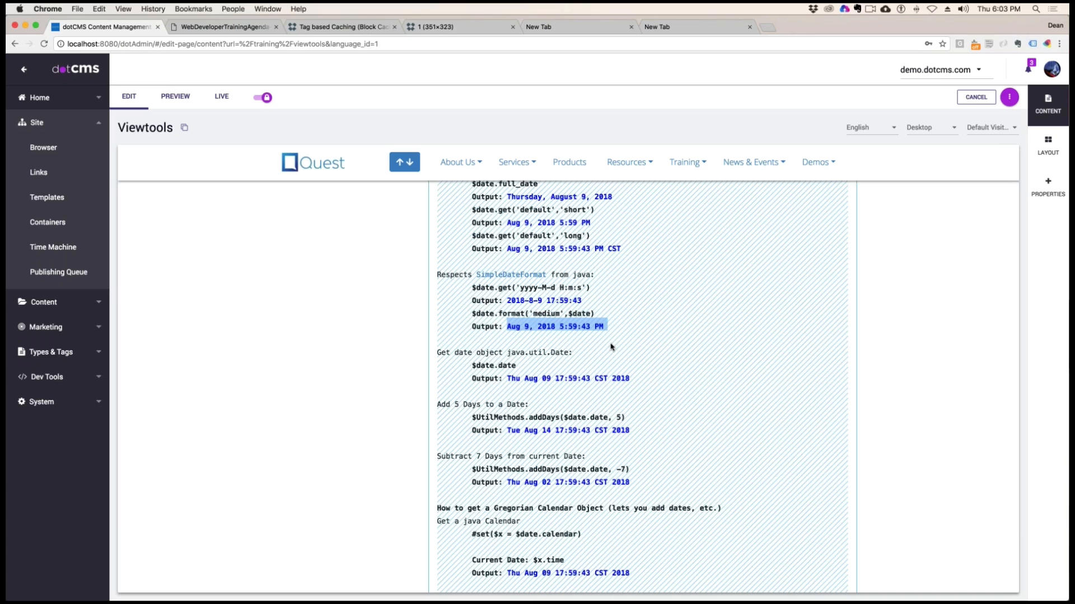
Examine how $date.date returns a java.util.Date object and check its rendered output
scroll(612, 347, "down", 2)
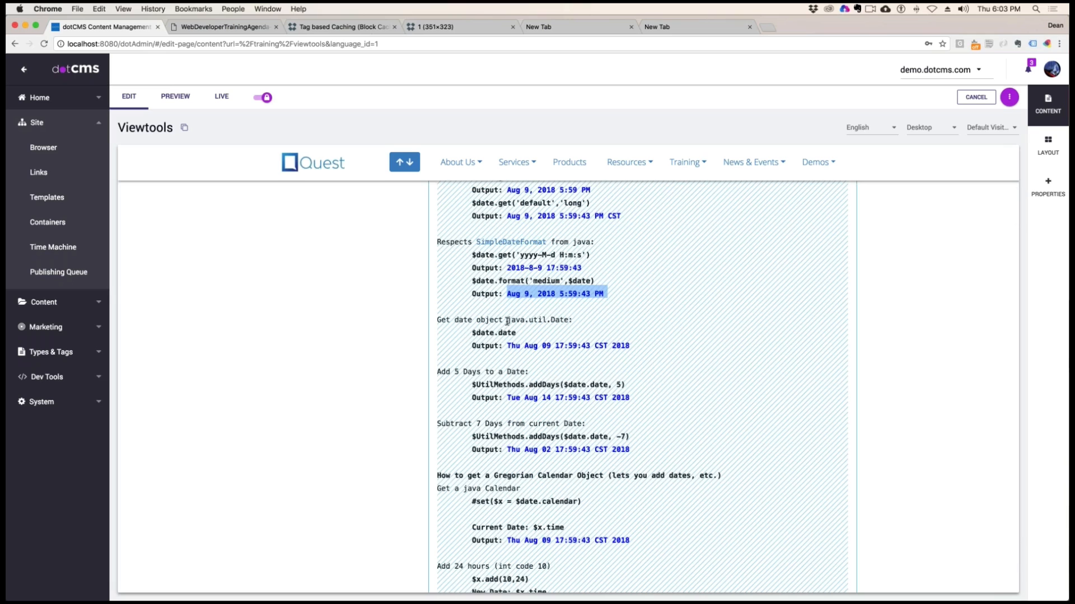
left_click_drag(507, 320, 577, 320)
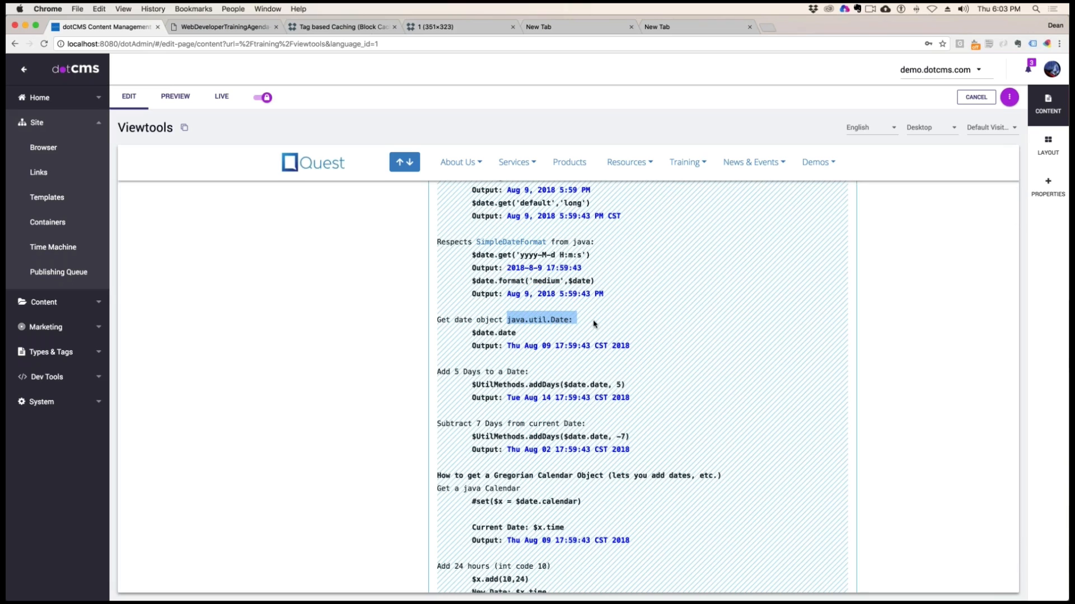
left_click_drag(481, 333, 630, 344)
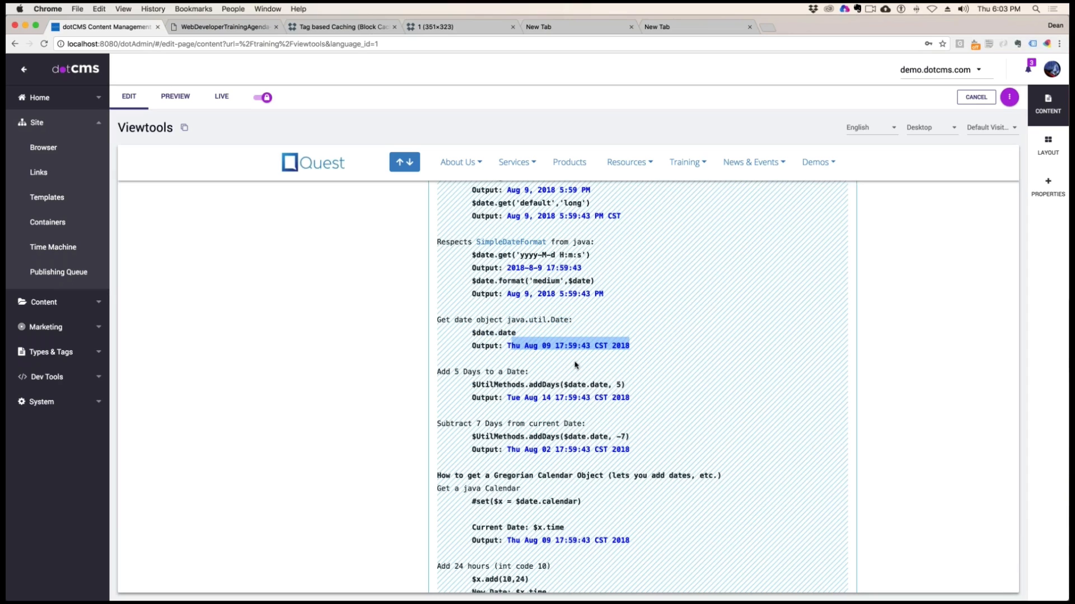
Examine the arguments of $UtilMethods.addDays($date.date, 5) and compare the example with the current date output
mouse_move(484, 384)
left_mouse_down()
mouse_move(595, 382)
mouse_move(472, 384)
left_mouse_up()
left_click(557, 383)
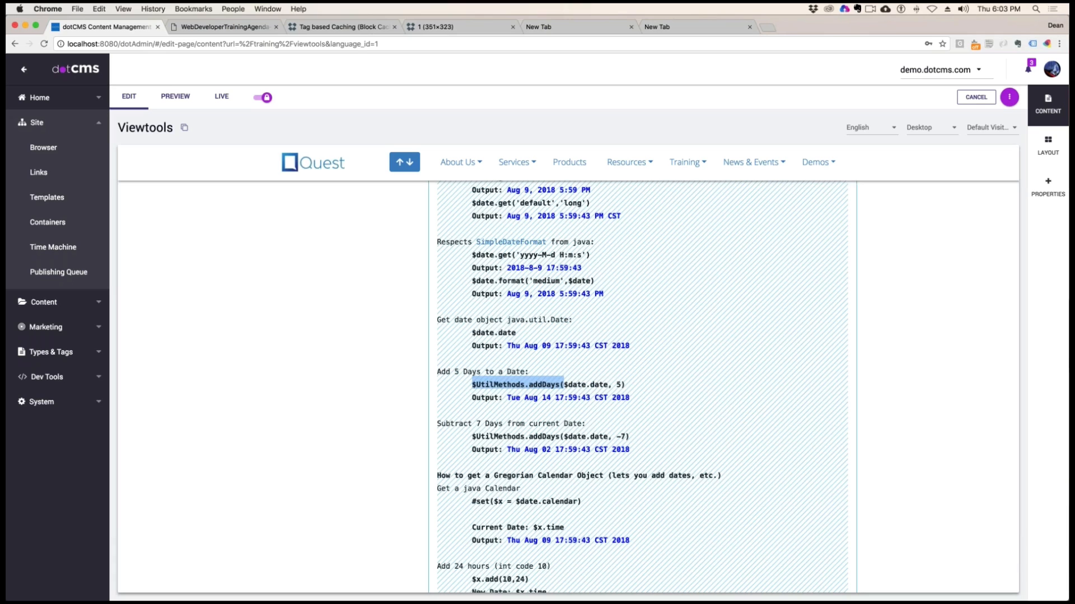
left_click_drag(598, 385, 568, 385)
left_click(618, 384)
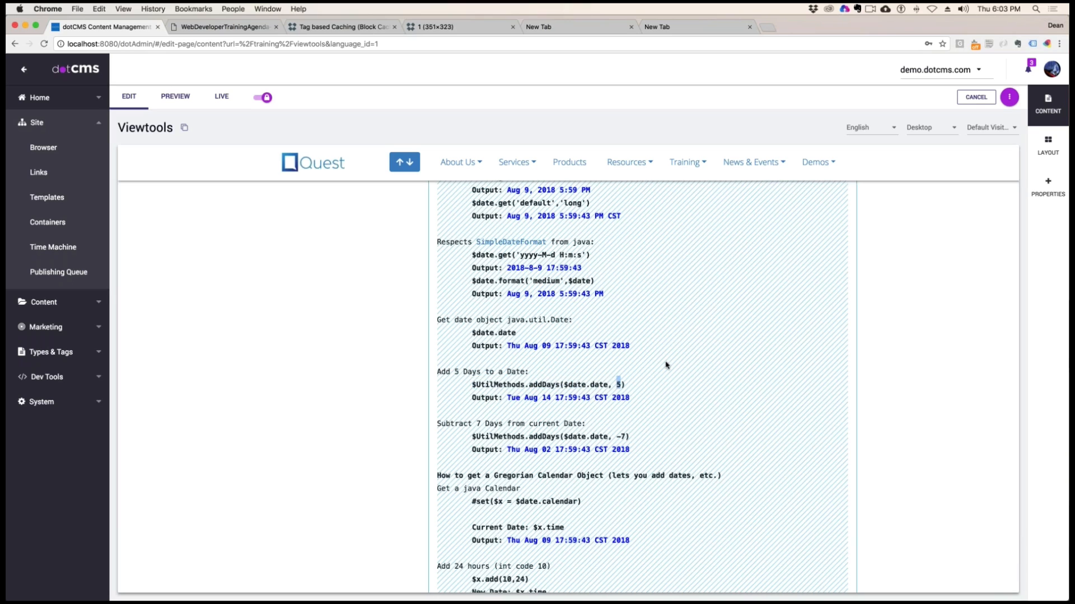
left_click_drag(666, 365, 533, 345)
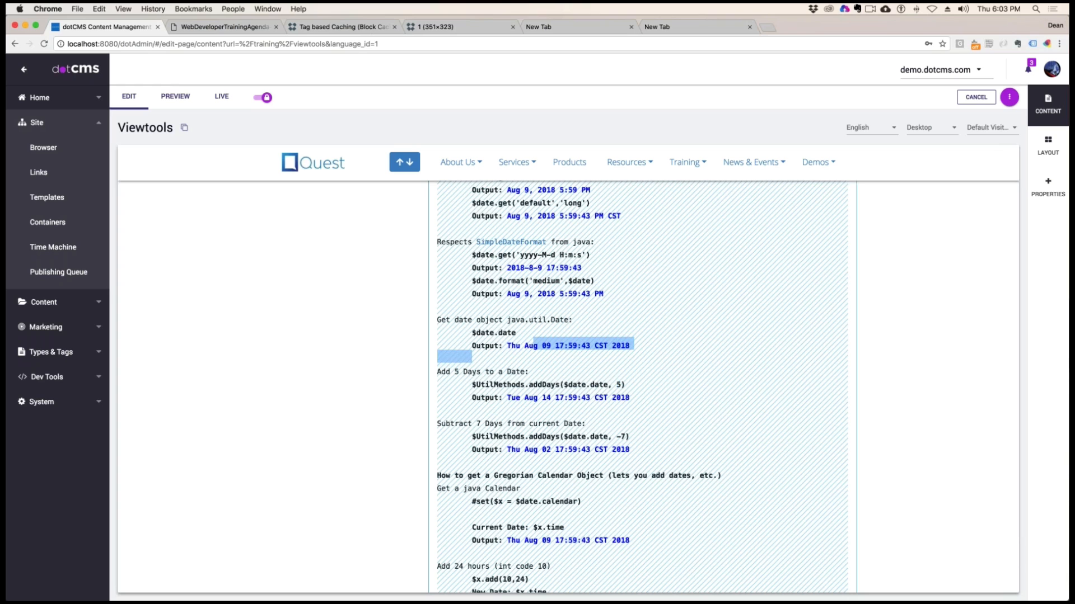
left_click(624, 413)
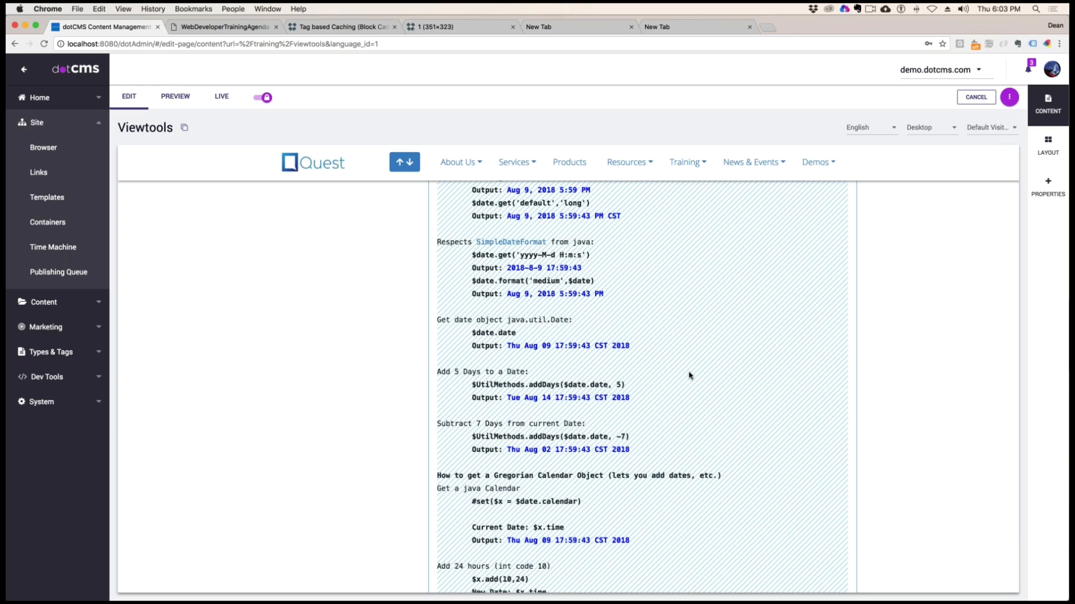
Examine the $UtilMethods.addDays($date.date, -7) example and compare its output with the one for adding 5 days
scroll(679, 374, "down", 1)
left_click_drag(454, 360, 626, 373)
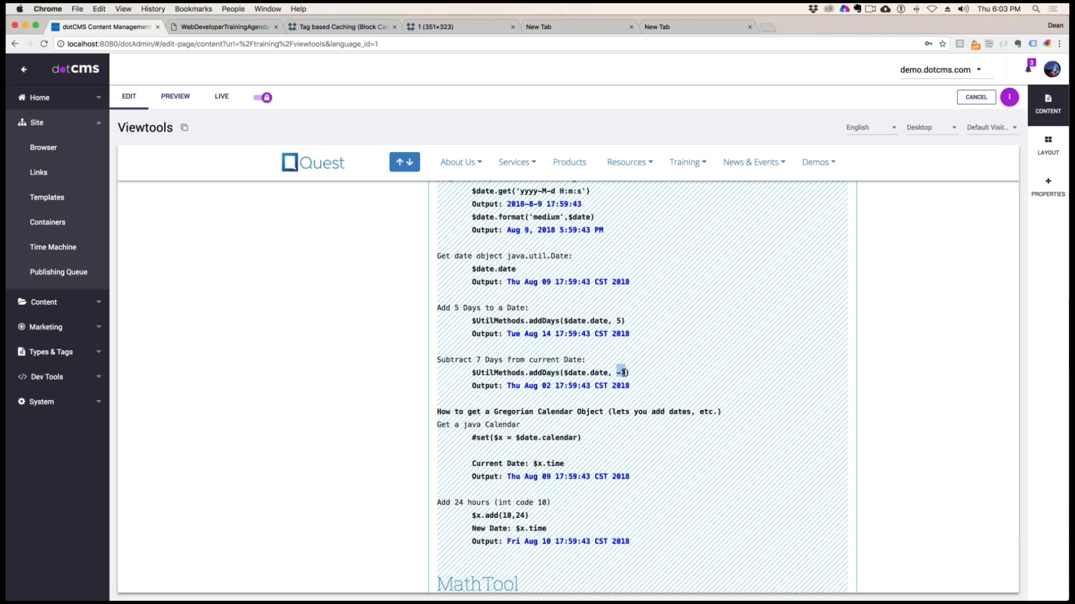
left_click_drag(529, 386, 637, 386)
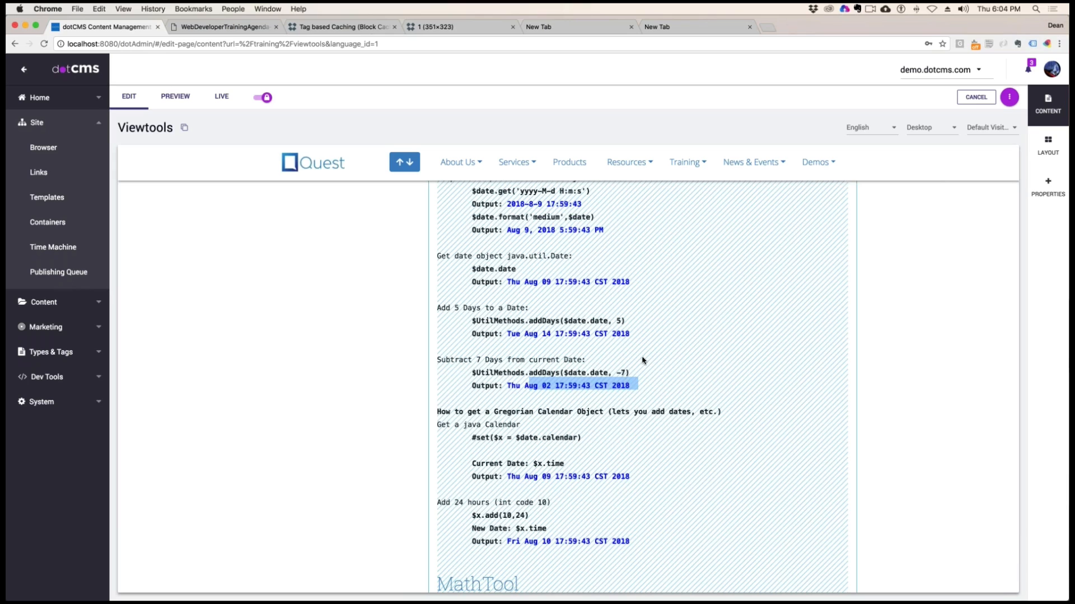
left_click_drag(639, 385, 507, 386)
left_click_drag(538, 333, 572, 334)
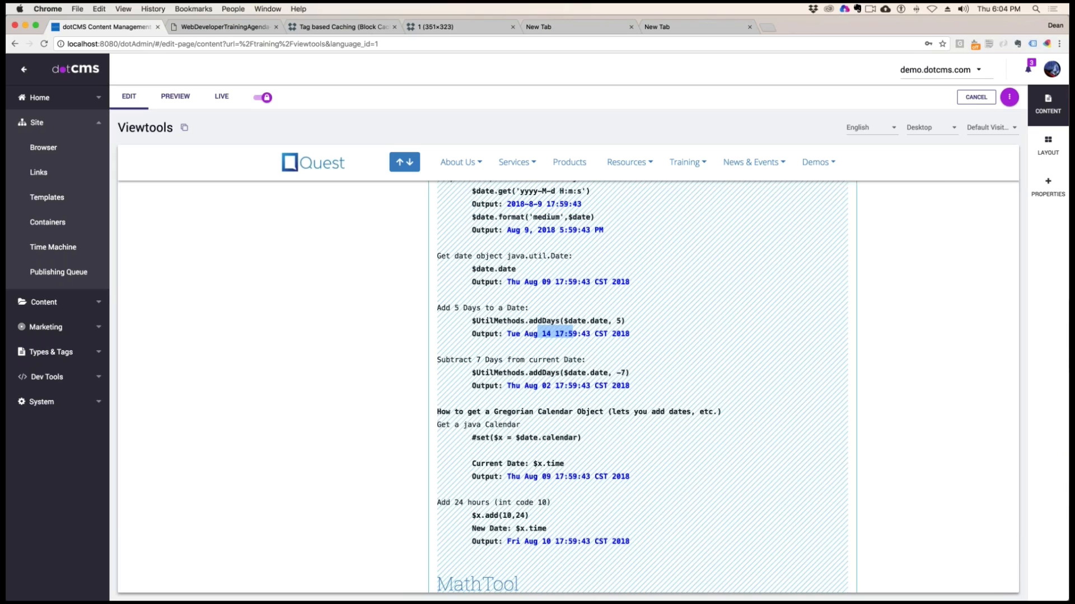
left_click_drag(546, 386, 611, 382)
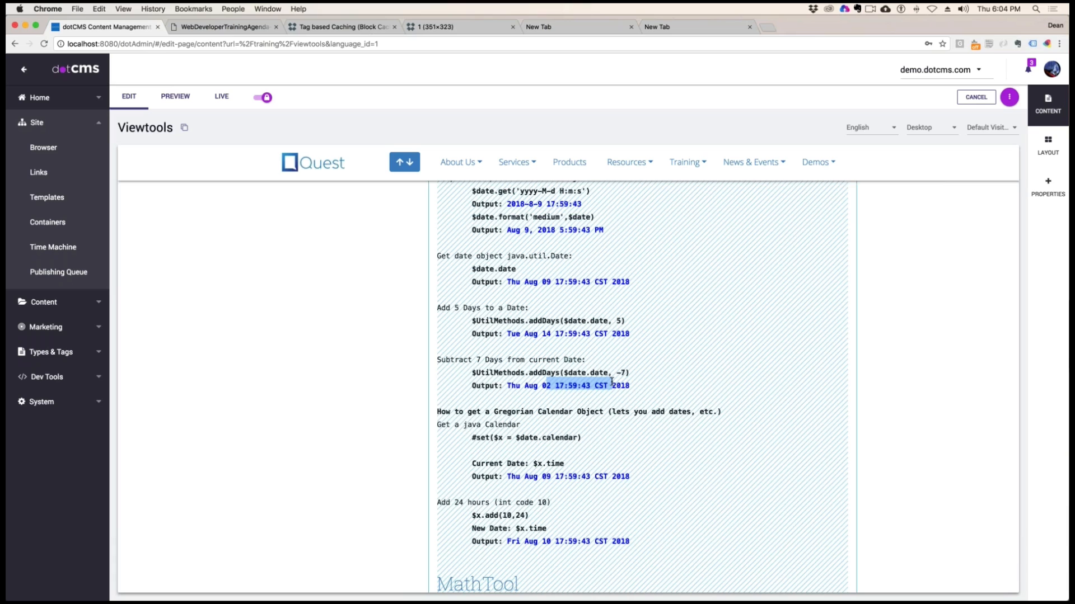
left_click(563, 397)
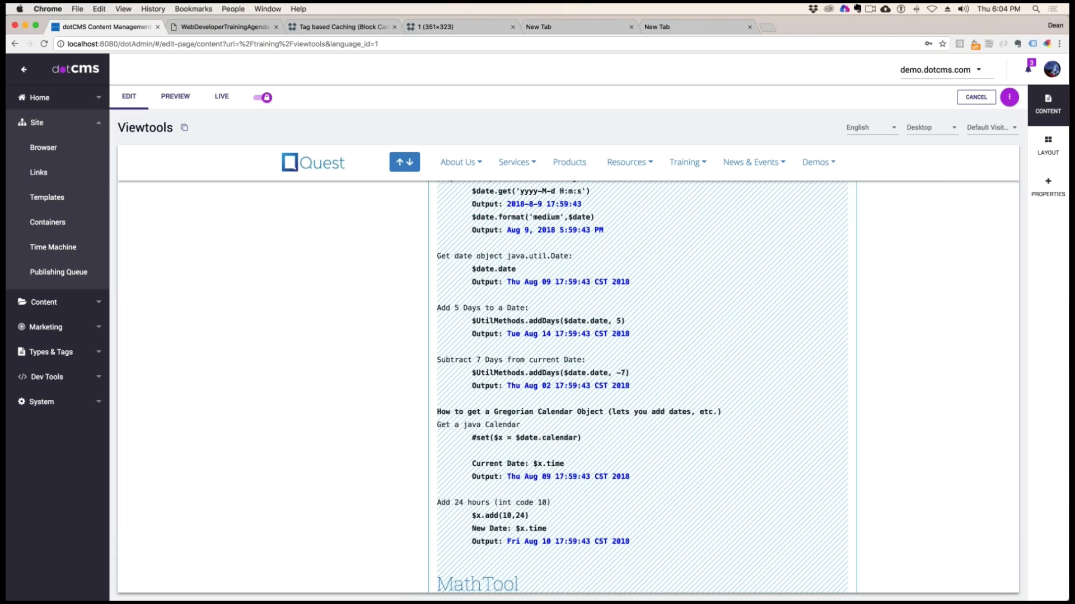
triple_click(538, 386)
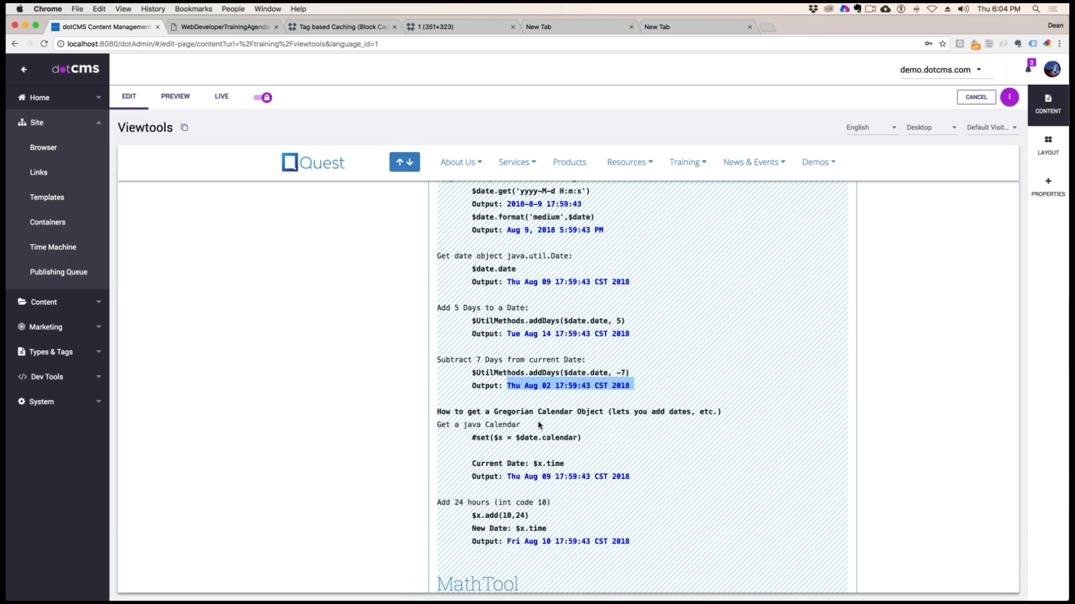
Examine the Gregorian Calendar example that sets $x to $date.calendar and outputs the current date with $x.time
left_click_drag(481, 411, 705, 411)
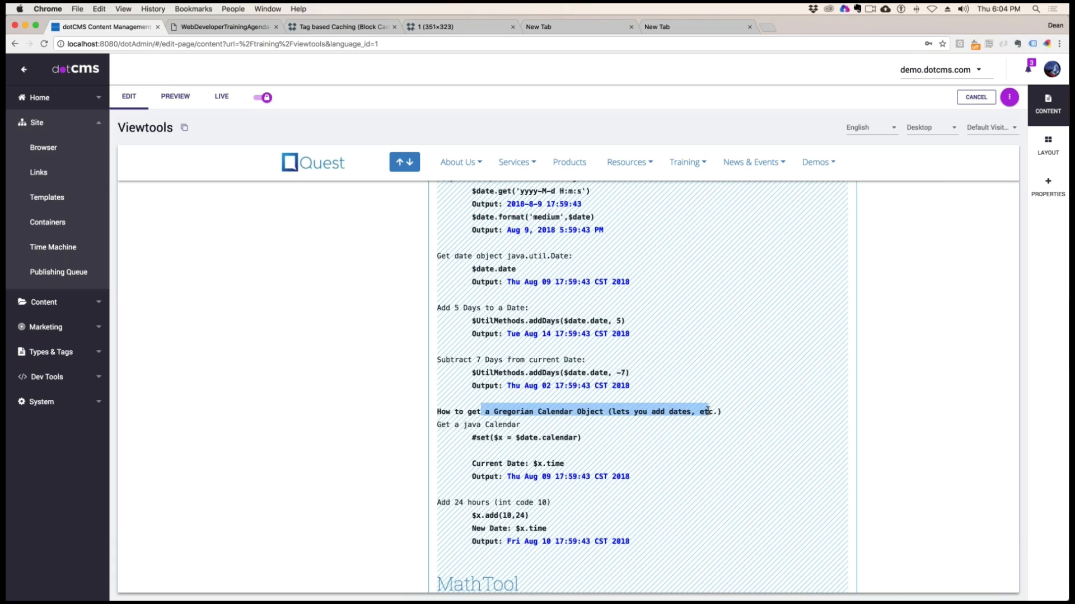
left_click(575, 434)
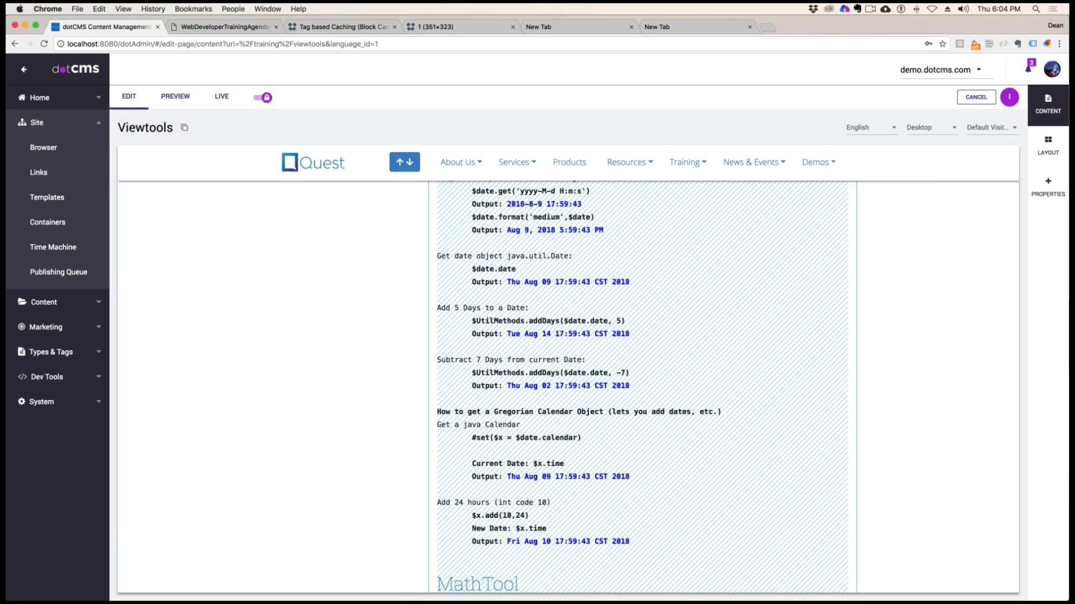
left_click_drag(504, 437, 655, 473)
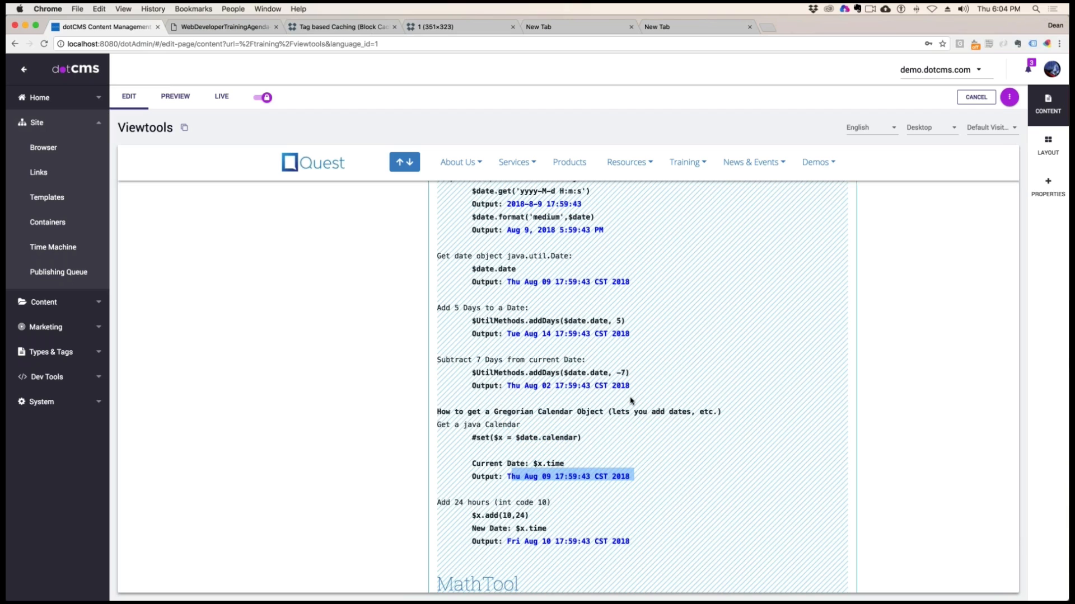
Examine the add-24-hours example, covering int code 10, both arguments of $x.add(10,24) and the new date output
scroll(683, 468, "down", 3)
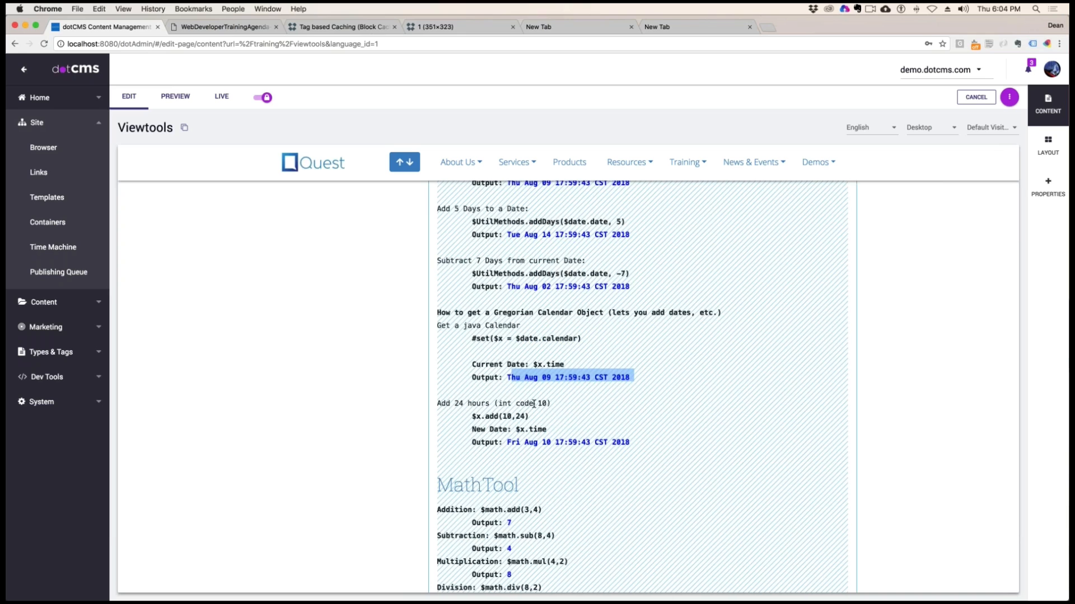
left_click_drag(550, 403, 490, 404)
left_click(503, 405)
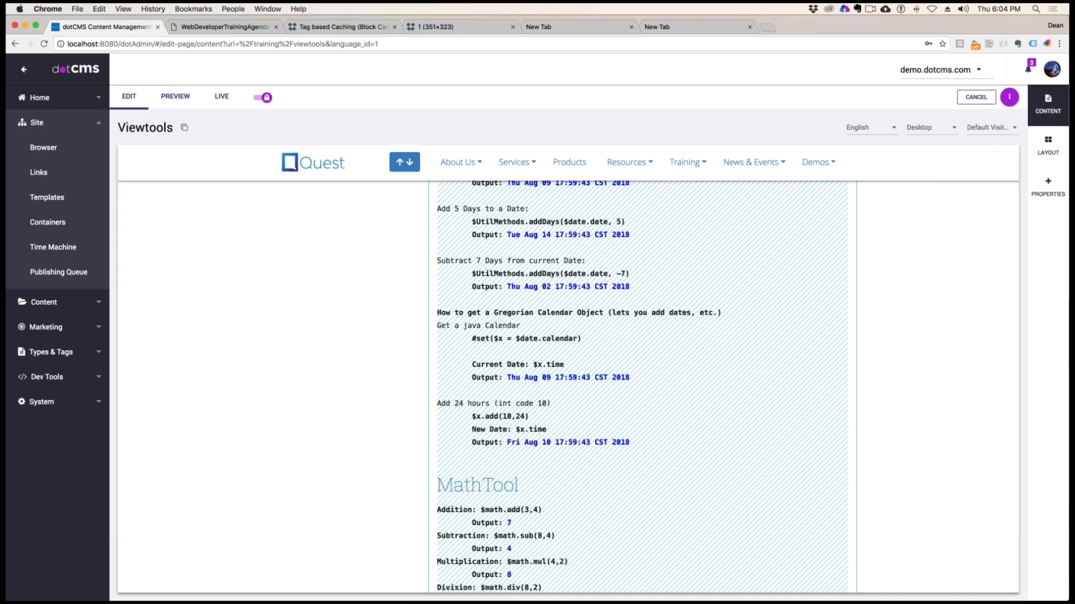
left_click_drag(511, 417, 503, 418)
left_click_drag(526, 417, 517, 417)
left_click_drag(515, 441, 642, 446)
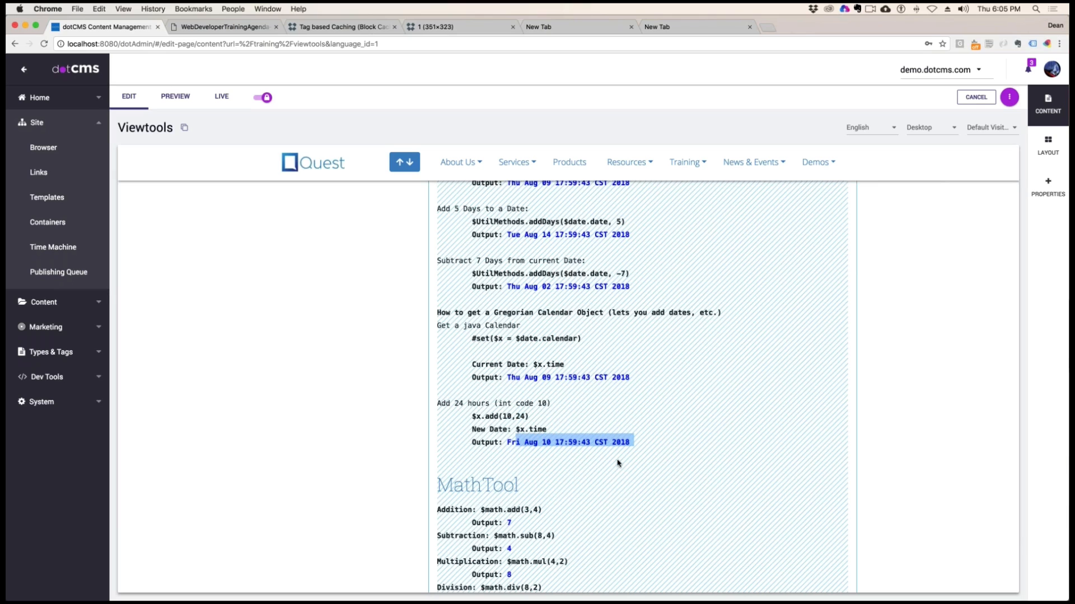
left_click_drag(525, 442, 658, 516)
Go to the MathTool section and look over its examples from $math.add(3,4) to $math.random(50,100)
scroll(671, 429, "down", 4)
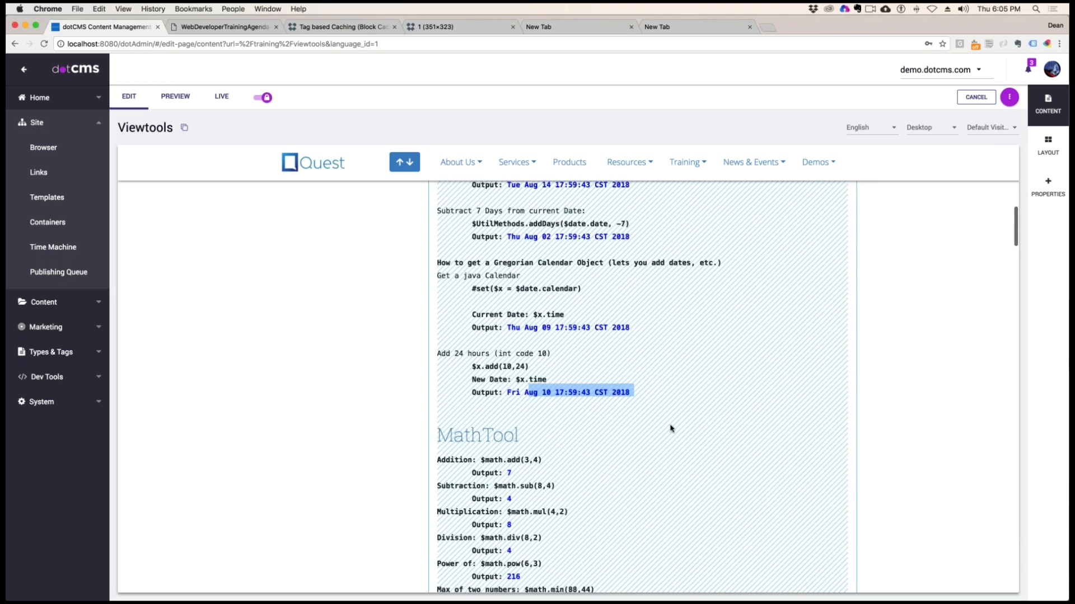
scroll(671, 429, "down", 3)
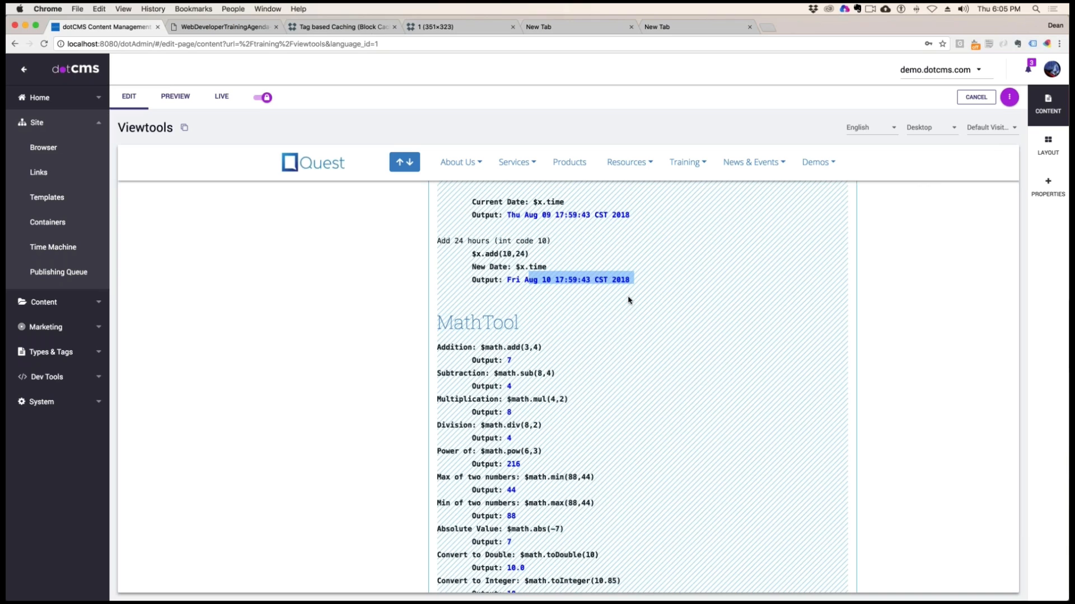
scroll(618, 299, "down", 3)
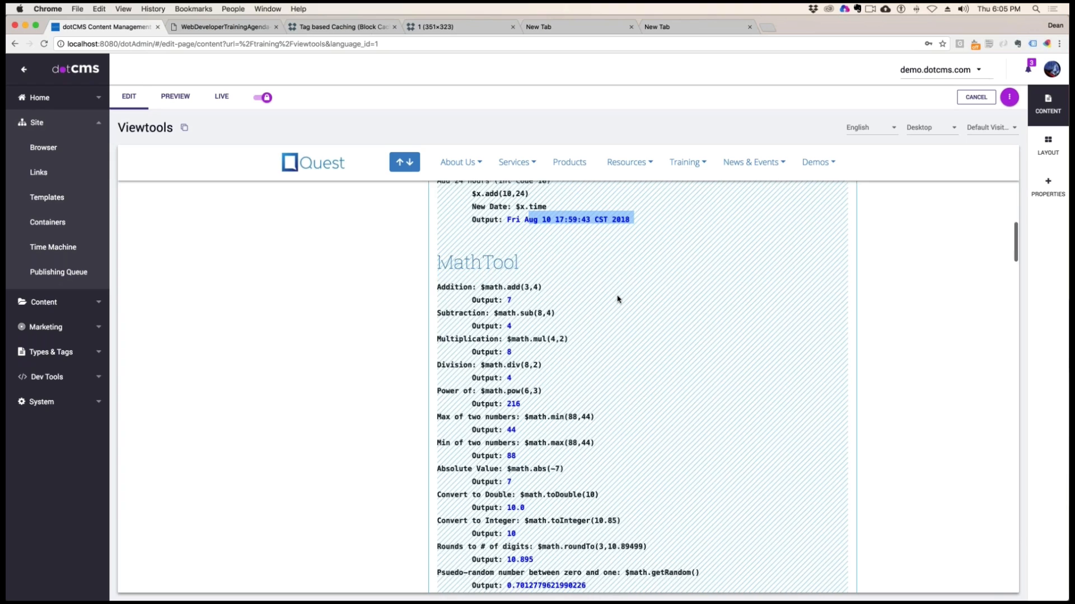
scroll(618, 299, "down", 2)
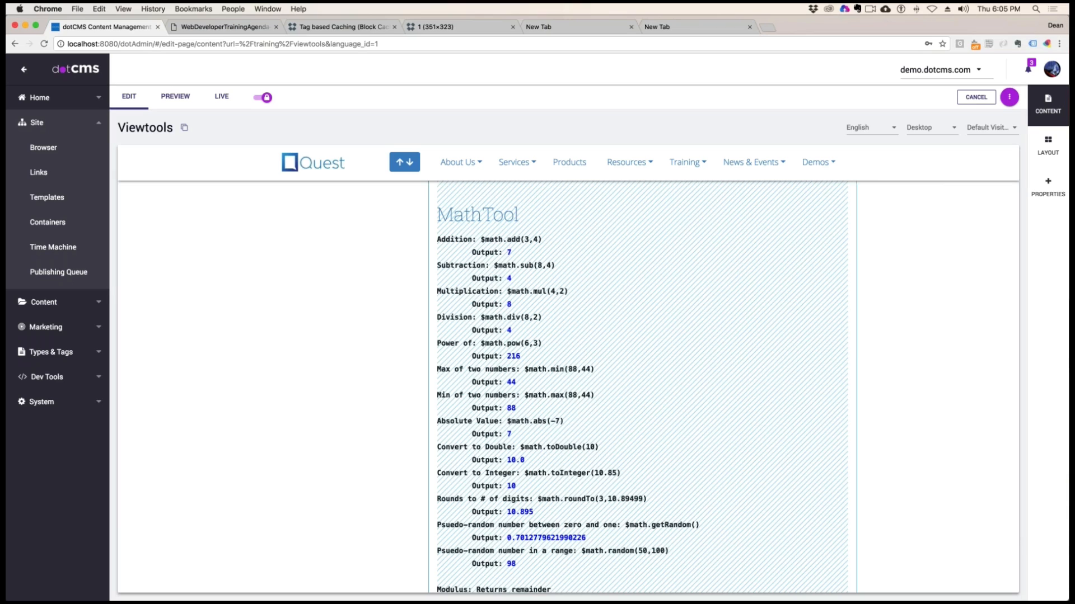
Examine the addition and subtraction examples in MathTool, focusing on the arguments of $math.sub(8,4)
left_click_drag(494, 239, 560, 266)
left_click(533, 241)
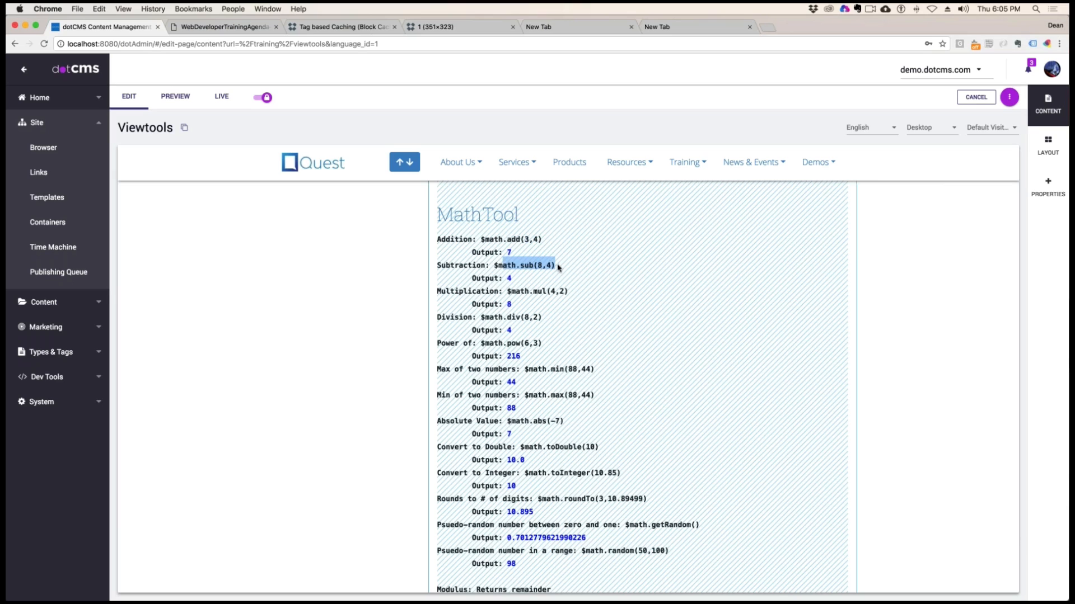
left_click(508, 266)
double_click(542, 268)
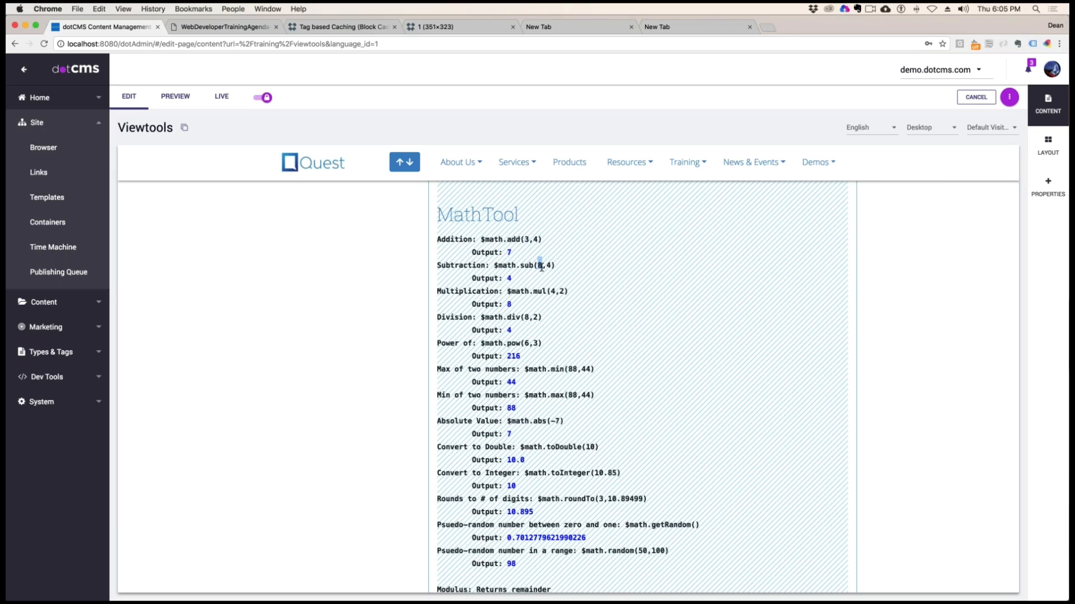
left_click(541, 266)
Examine the $math.mul(4,2), $math.div(8,2) and $math.pow(6,3) examples together with their outputs
left_click_drag(519, 291, 503, 330)
scroll(513, 353, "down", 1)
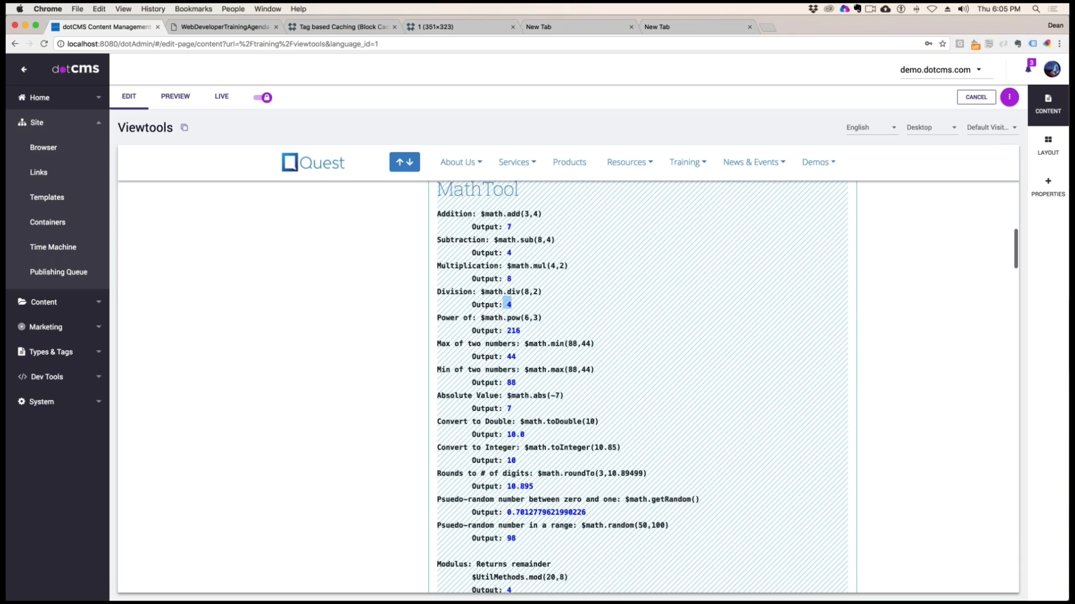
left_click(530, 318)
mouse_move(520, 318)
left_mouse_down()
mouse_move(489, 318)
mouse_move(507, 331)
left_mouse_up()
Examine the $math.min(88,44) example, comparing its label with the method, arguments and output
left_click_drag(529, 343, 575, 346)
left_click(589, 346)
left_click_drag(450, 345, 429, 371)
left_click(455, 370)
scroll(455, 370, "down", 1)
left_click_drag(564, 342, 529, 342)
left_click(528, 341)
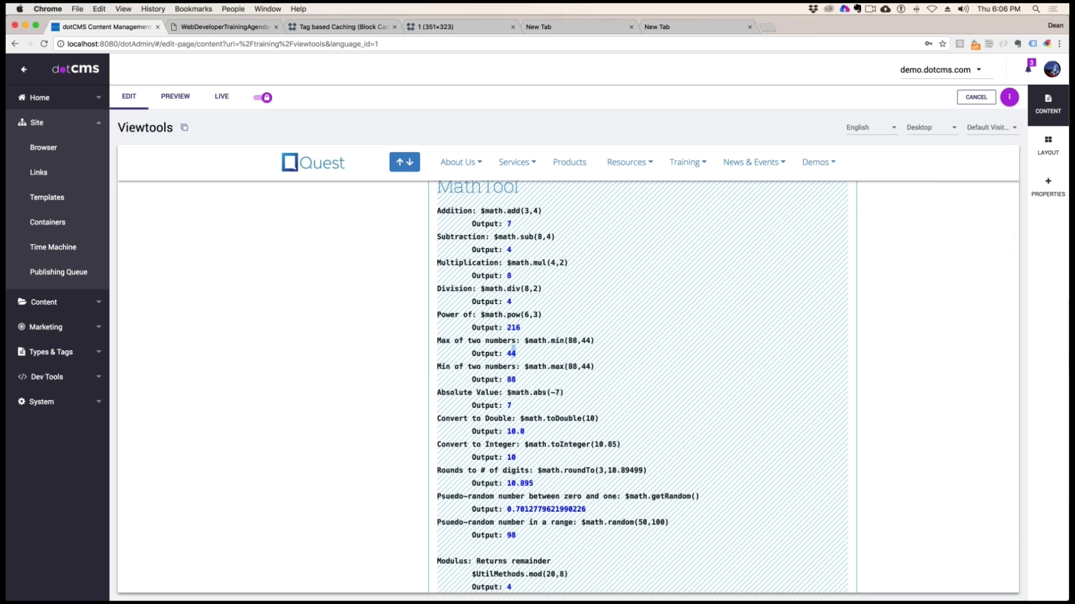
Examine the $math.max(88,44) example, checking its label, both arguments and its output
double_click(445, 366)
left_click(556, 366)
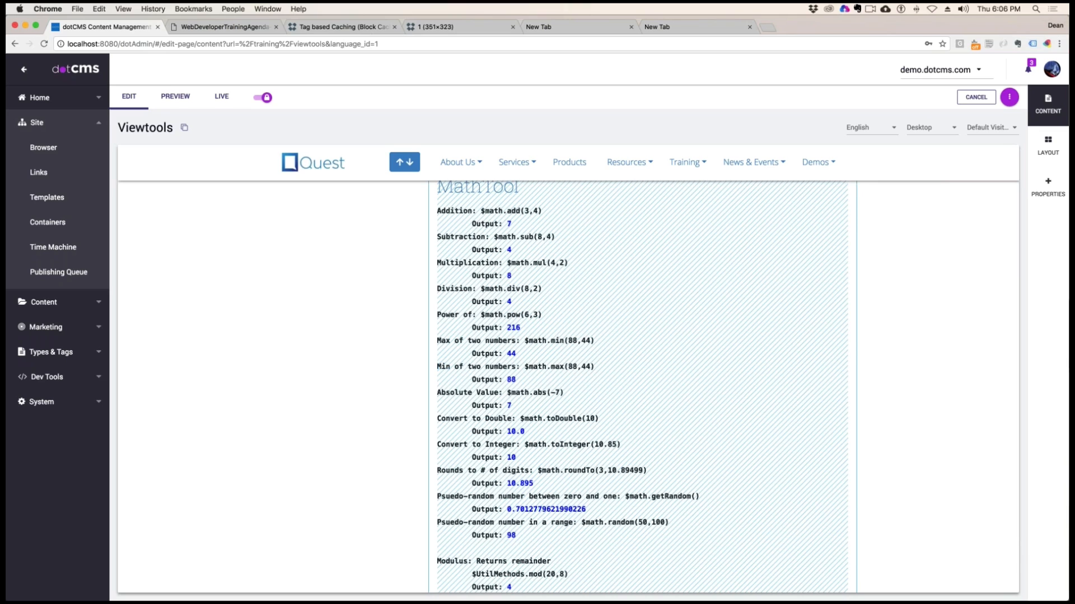
double_click(558, 366)
left_click(574, 366)
double_click(575, 366)
double_click(511, 379)
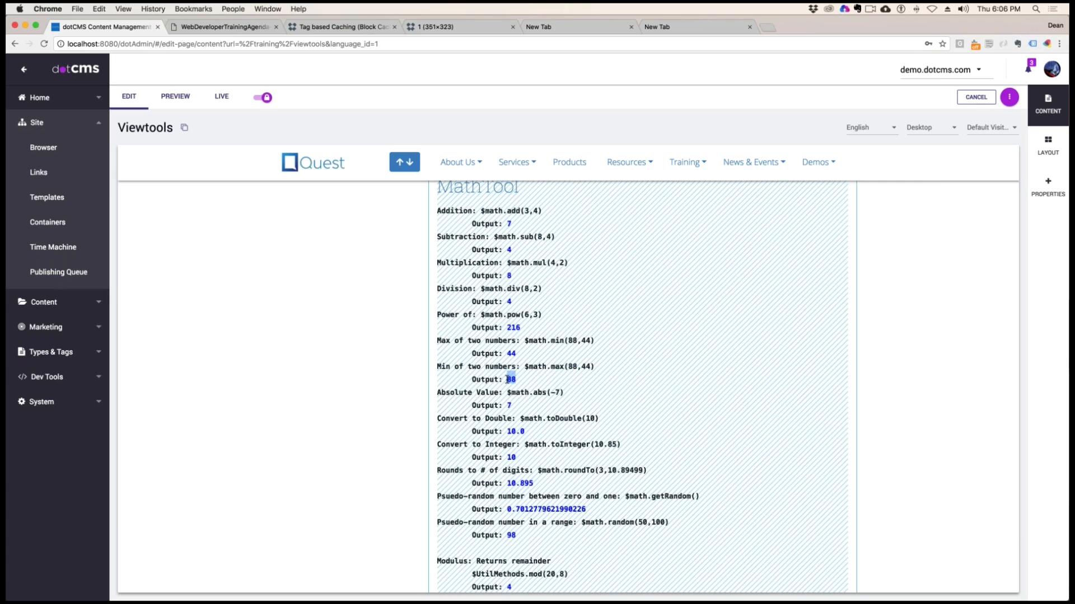
left_click(637, 368)
Examine the absolute value example $math.abs(-7) and the conversions $math.toDouble(10) and $math.toInteger(10.85) with their outputs
left_click_drag(560, 393, 512, 405)
scroll(511, 405, "down", 3)
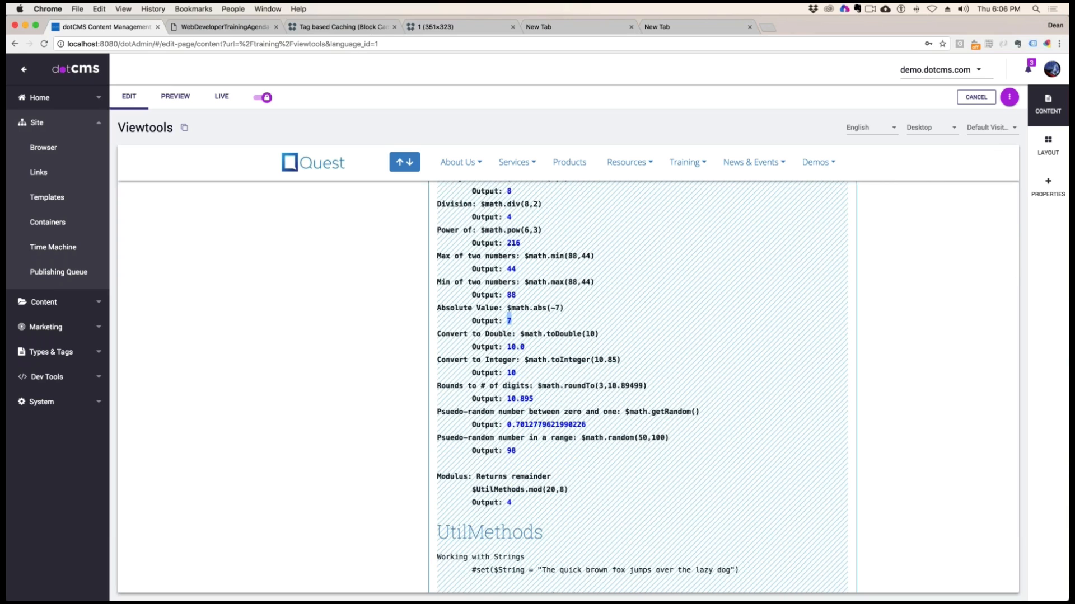
left_click_drag(596, 334, 508, 348)
left_click_drag(616, 363, 595, 363)
left_click(639, 361)
left_click_drag(516, 372, 506, 372)
Examine the rounding example $math.roundTo(3,10.89499), relating the number-of-digits argument to the decimals of its output
left_click_drag(568, 385, 629, 385)
left_click(604, 385)
left_click_drag(534, 398, 511, 398)
left_click_drag(633, 386, 641, 386)
left_click_drag(534, 399, 519, 399)
Examine the pseudo-random number examples $math.getRandom() and $math.random(50,100) along with their outputs
scroll(675, 385, "down", 5)
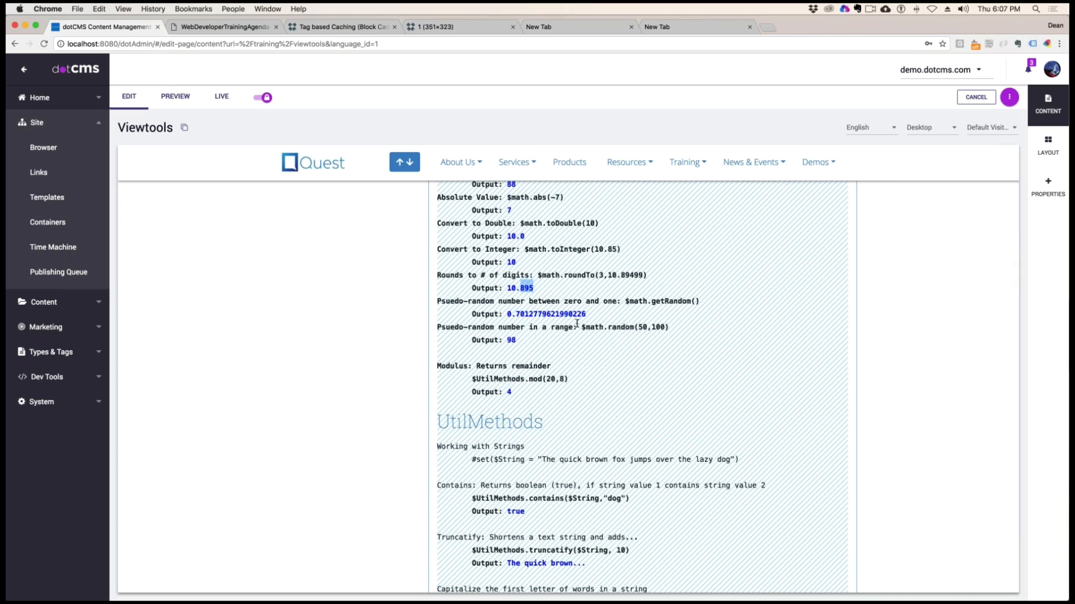
left_click_drag(560, 302, 680, 300)
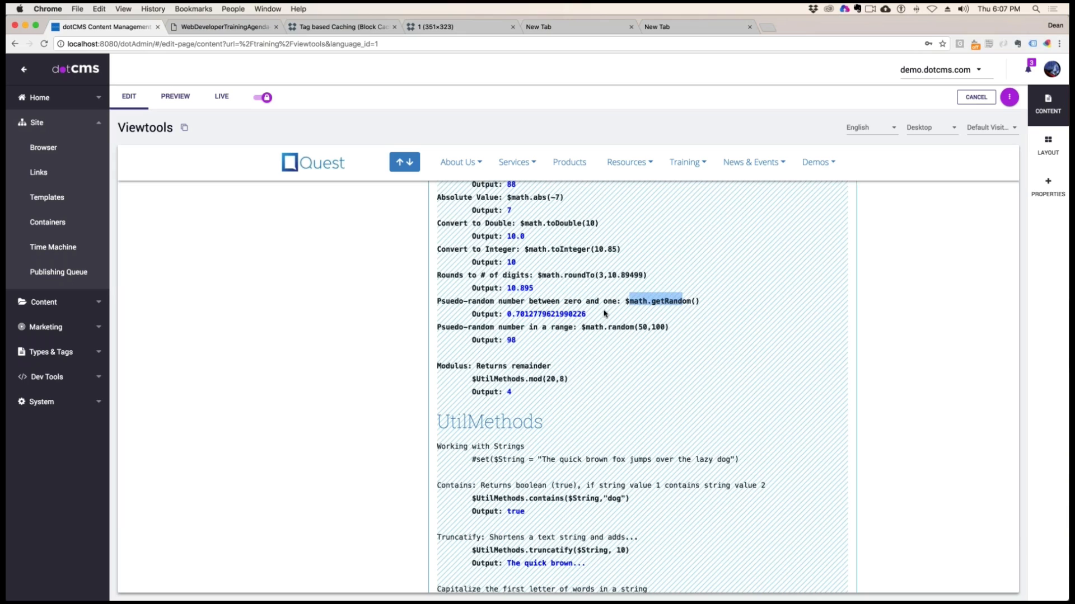
left_click_drag(605, 314, 498, 314)
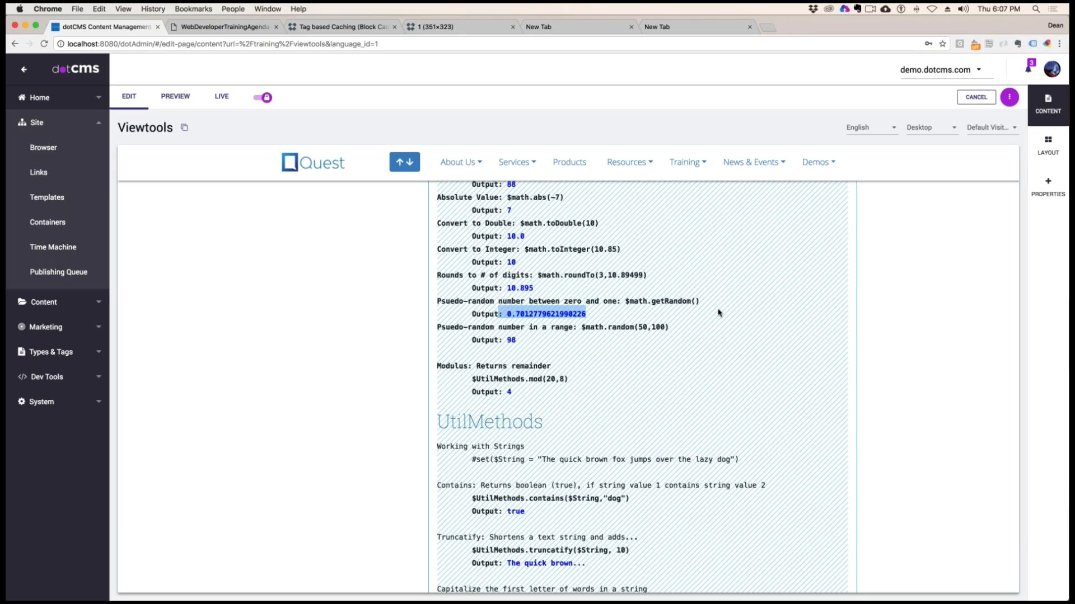
left_click(557, 343)
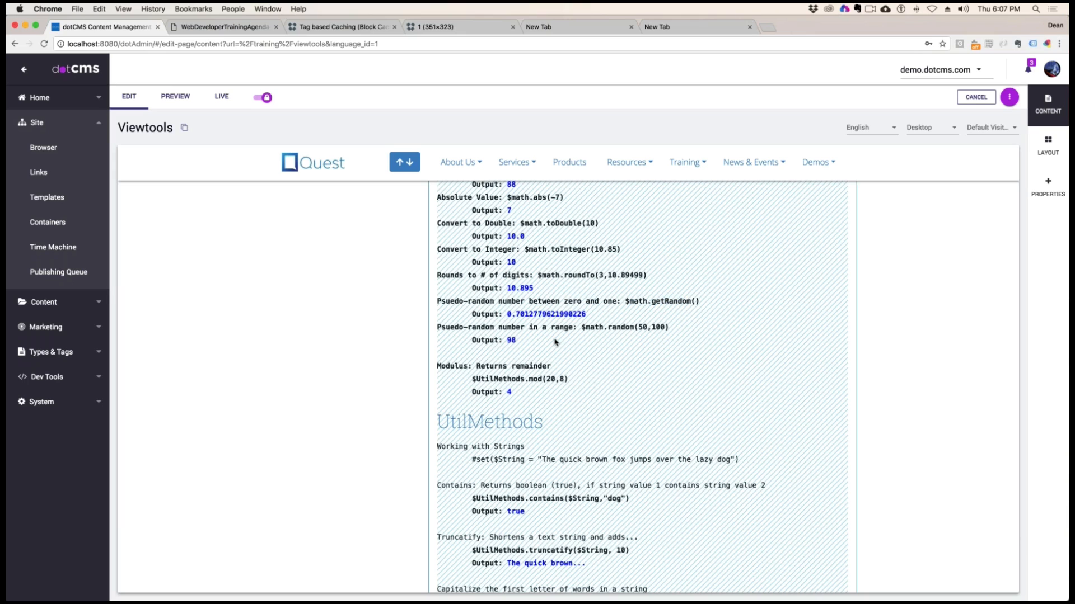
left_click_drag(485, 328, 663, 327)
double_click(511, 340)
left_click(666, 448)
Examine the Modulus example $UtilMethods.mod(20,8), covering its description, arguments and output
left_click_drag(450, 366, 547, 366)
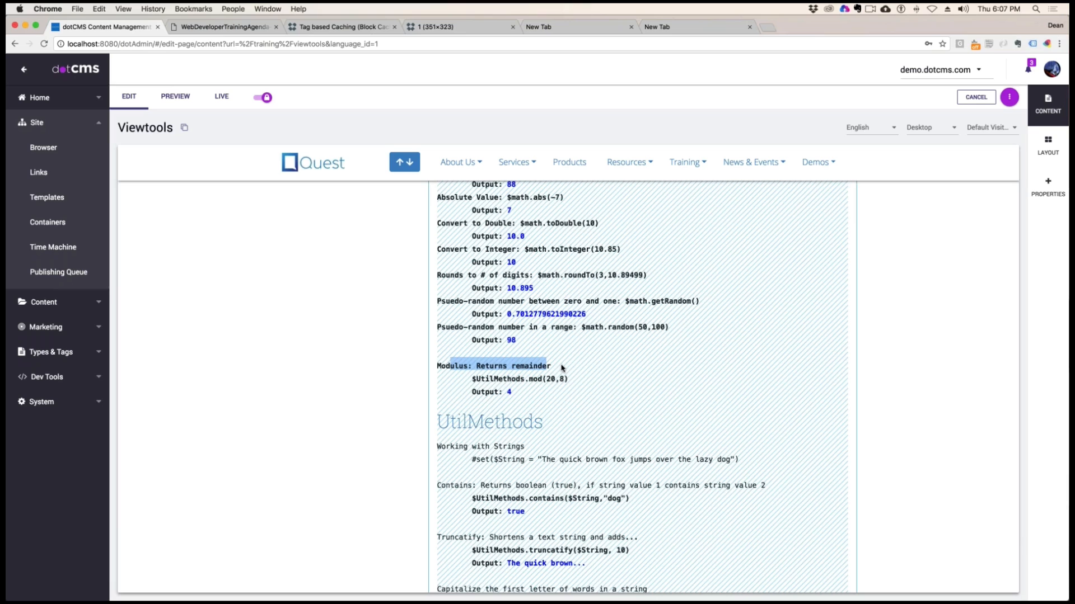
left_click_drag(502, 379, 538, 377)
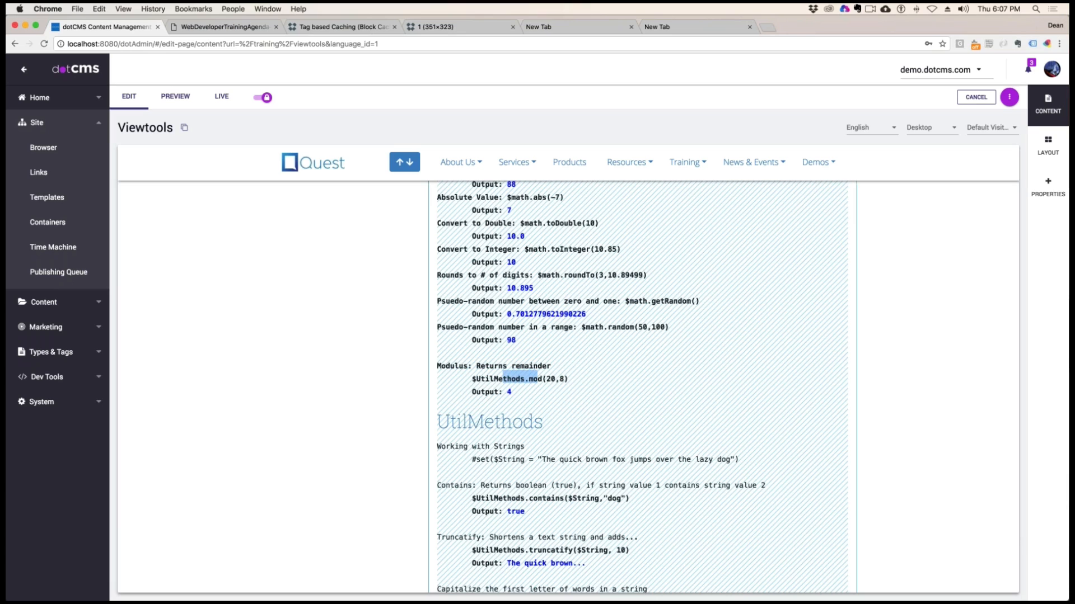
left_click(552, 379)
double_click(509, 392)
Go to the UtilMethods section and examine the $String definition and the $UtilMethods.contains($String,"dog") example
scroll(595, 319, "down", 1)
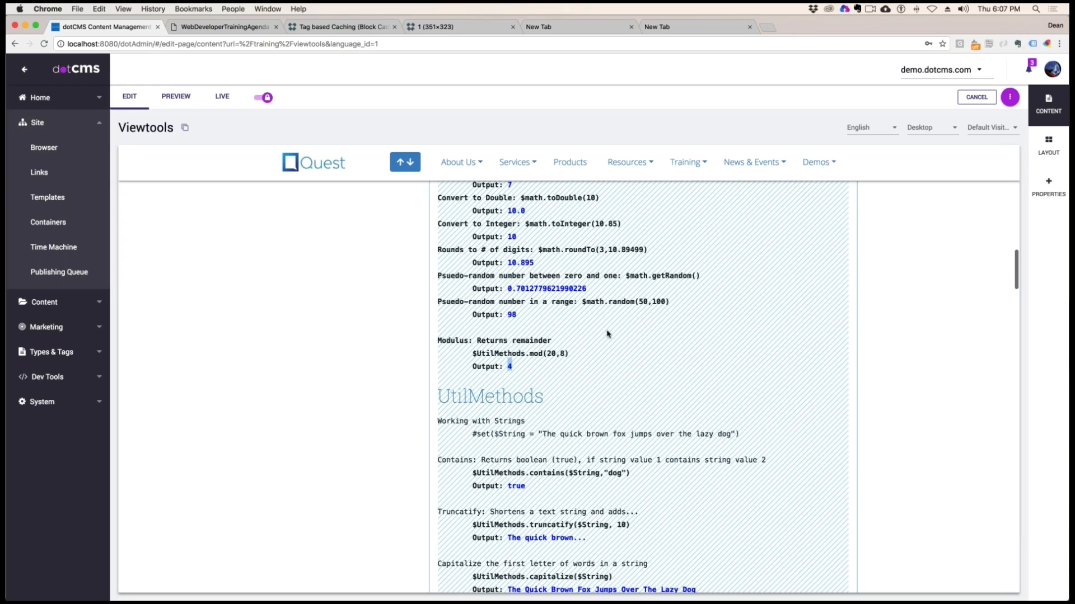
scroll(616, 339, "down", 7)
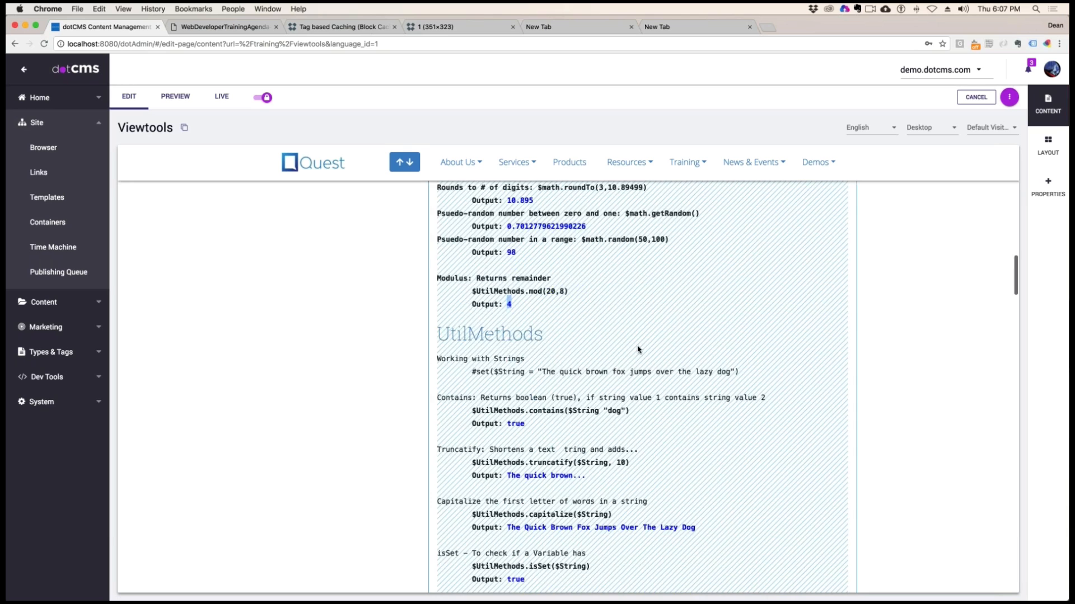
scroll(637, 349, "down", 1)
scroll(636, 348, "up", 1)
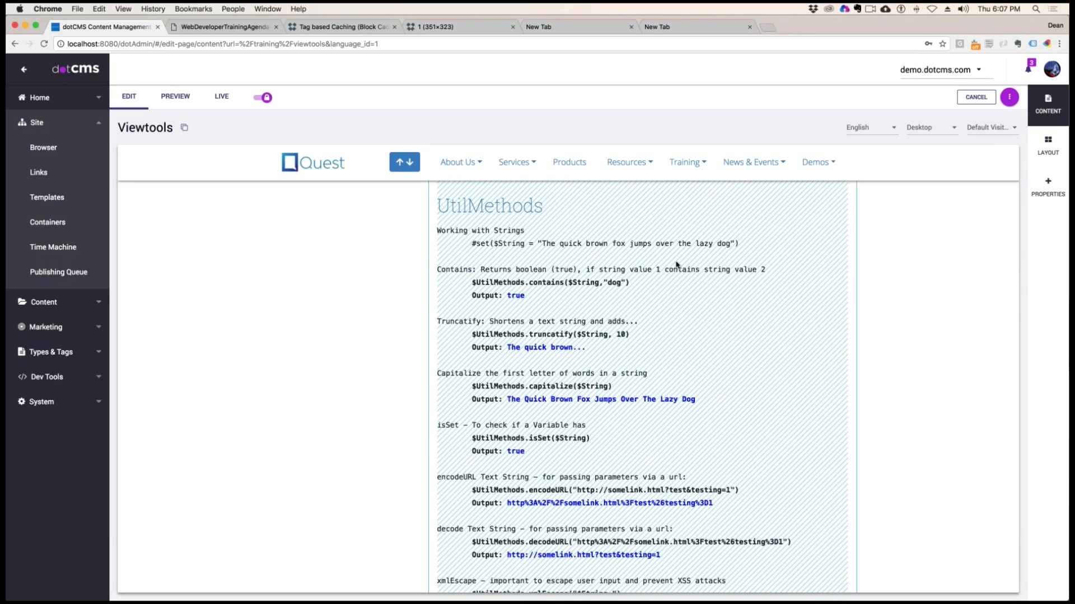
left_click_drag(472, 243, 733, 244)
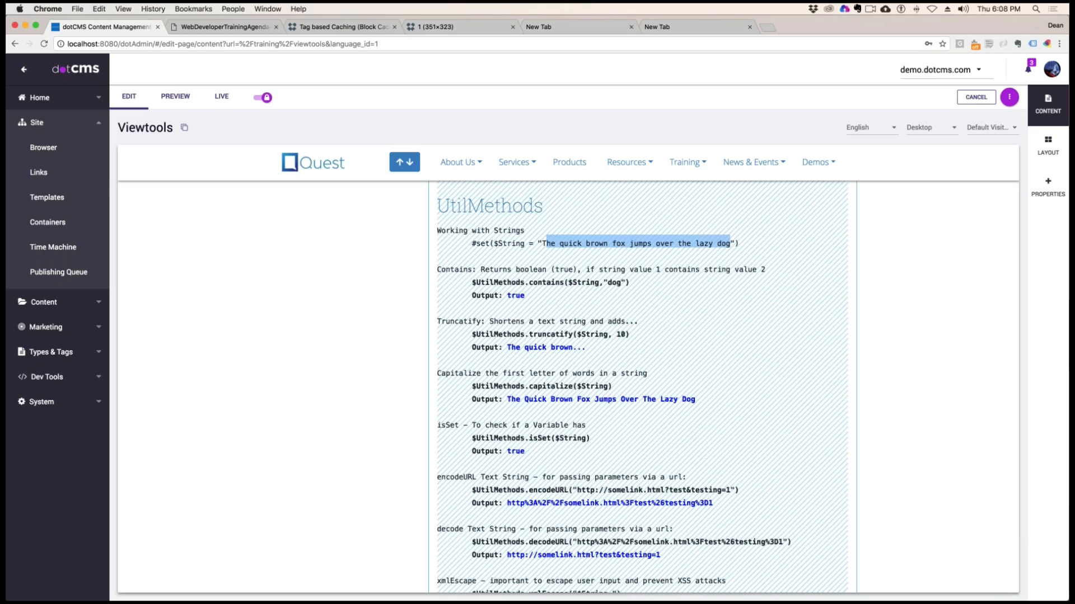
left_click_drag(472, 282, 625, 283)
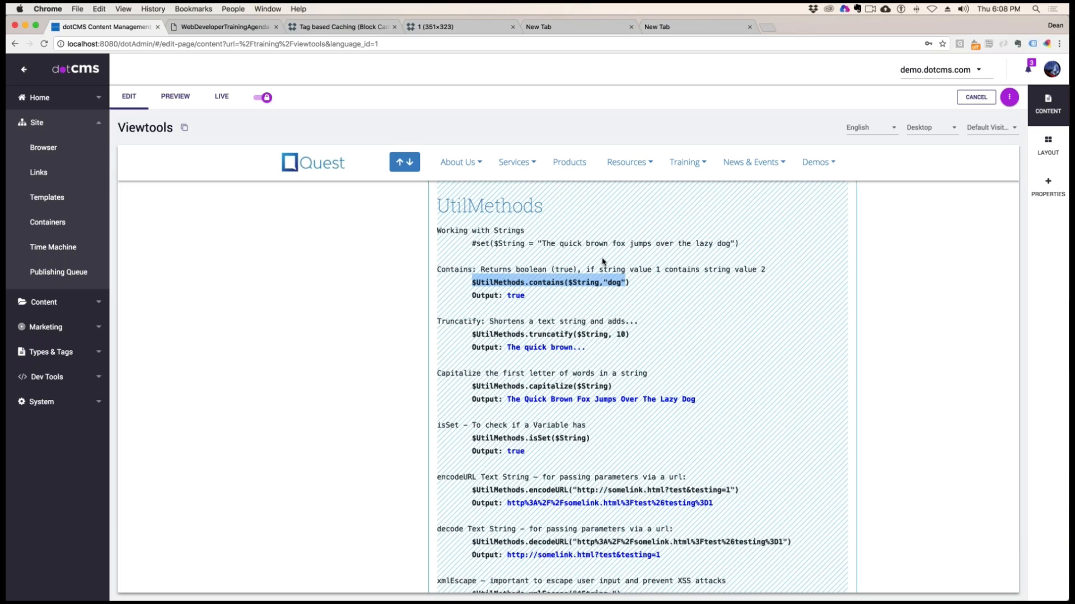
double_click(614, 282)
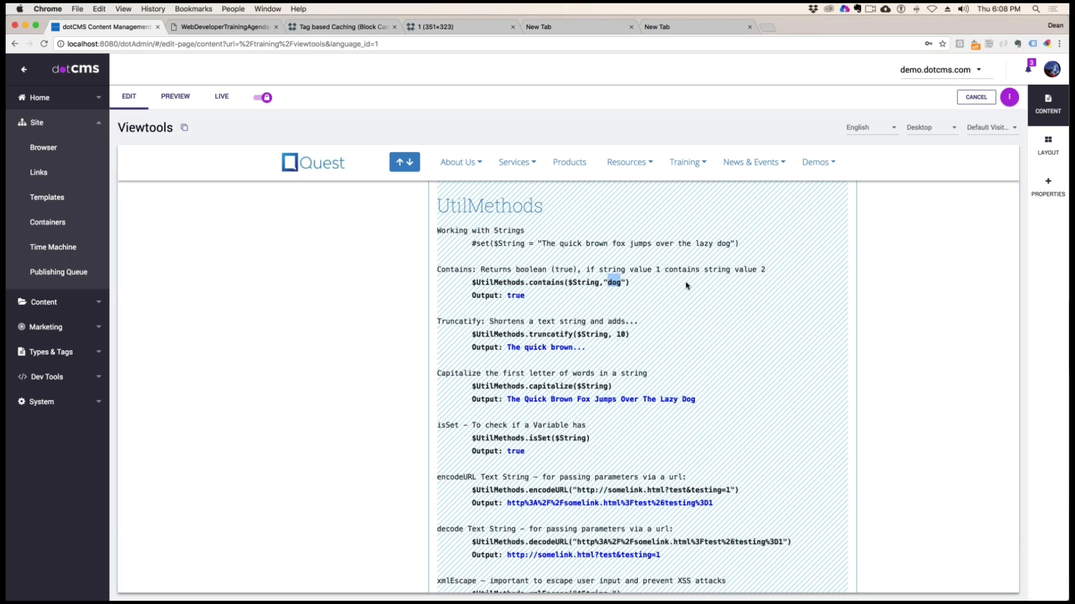
left_click_drag(526, 296, 507, 296)
left_click_drag(729, 243, 715, 243)
Examine the Truncatify example $UtilMethods.truncatify($String, 10), including the shortened output text and its trailing dots
scroll(686, 303, "down", 2)
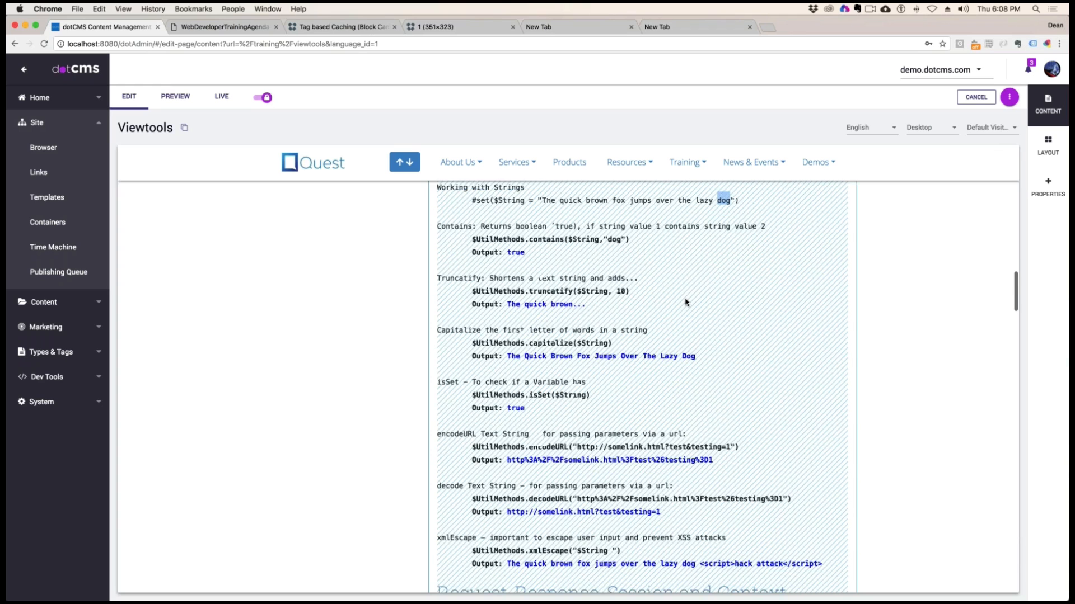
left_click_drag(485, 250, 459, 249)
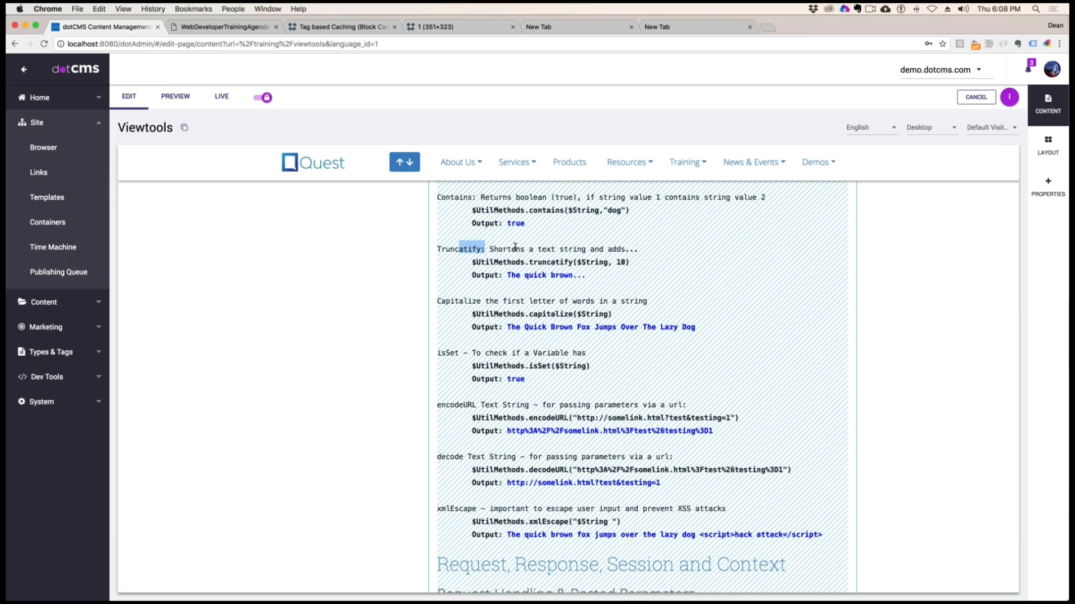
left_click(578, 258)
left_click_drag(572, 262, 471, 260)
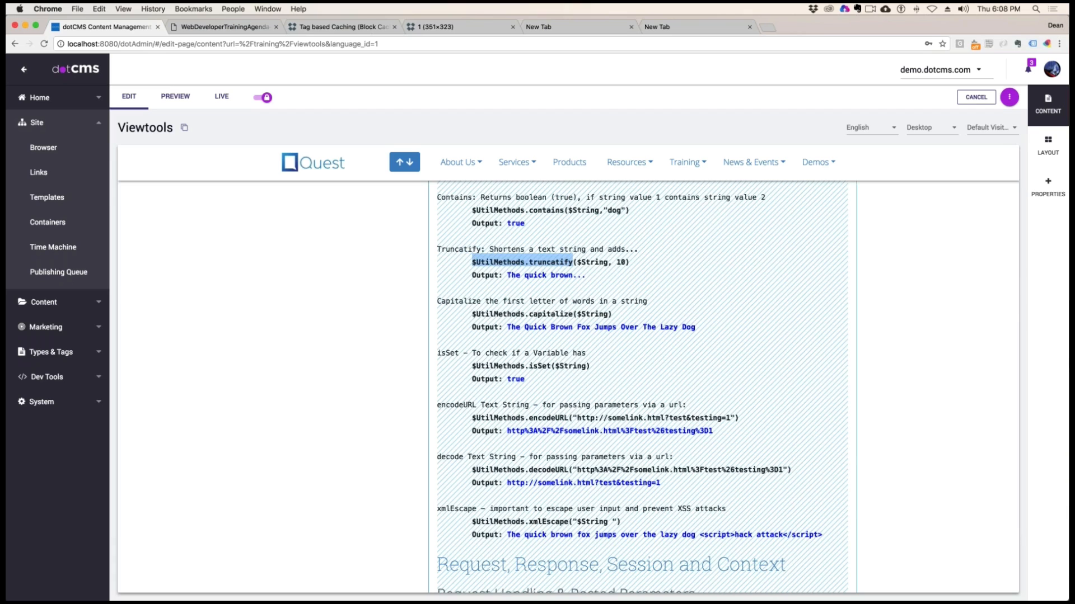
left_click_drag(608, 262, 507, 276)
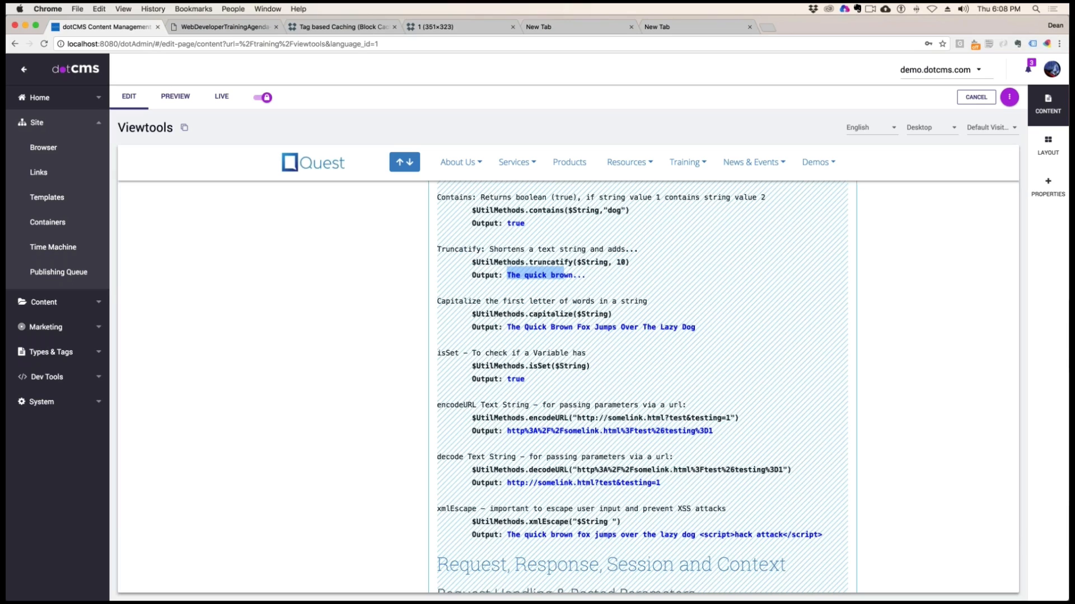
left_click(600, 282)
left_click_drag(551, 275, 573, 275)
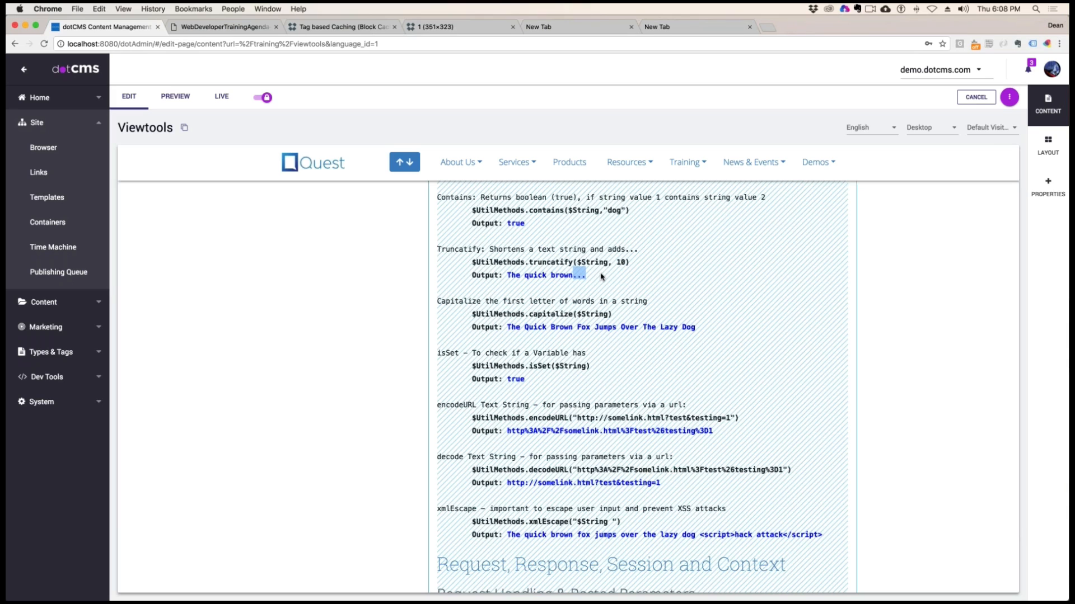
Examine the $UtilMethods.capitalize($String) example and its output with the first letter of each word capitalized
left_click(542, 302)
left_click_drag(514, 328, 693, 327)
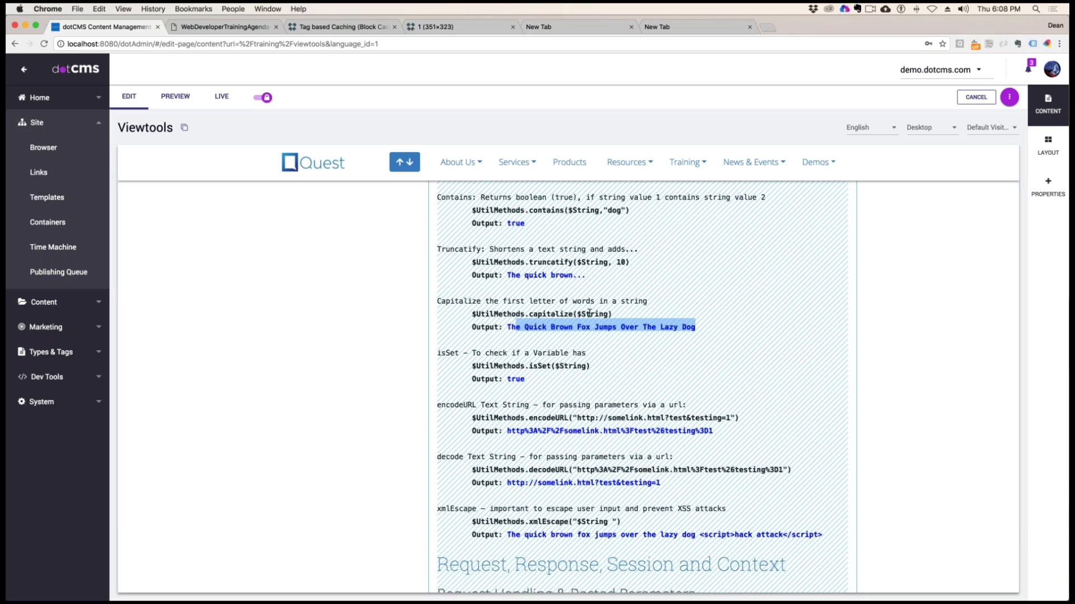
left_click_drag(494, 314, 699, 327)
left_click(601, 311)
Examine the isSet example, covering the $UtilMethods.isSet method, its $String argument and its output
scroll(690, 387, "down", 1)
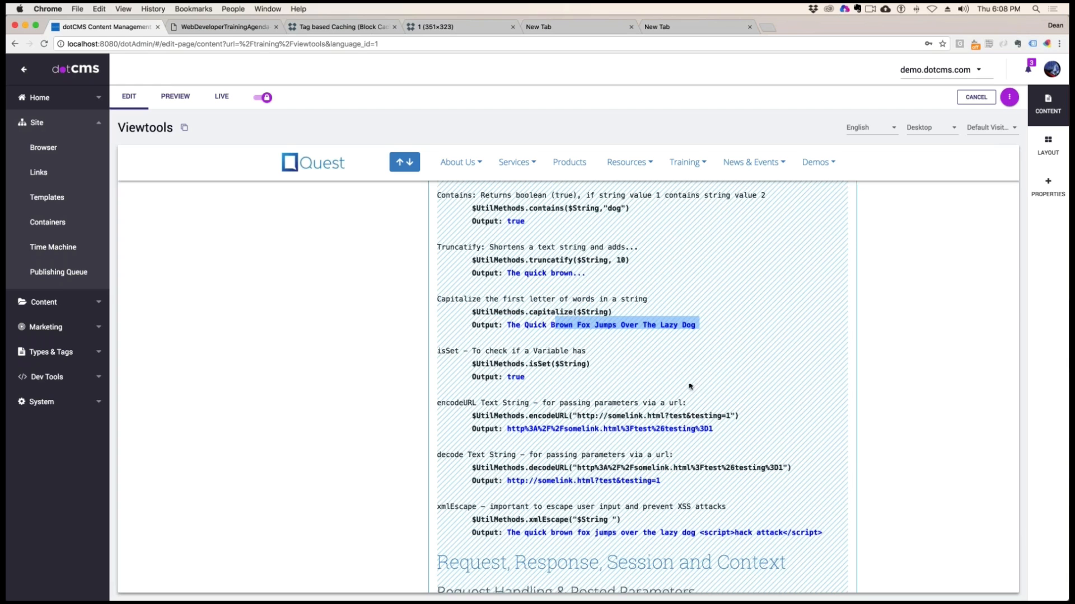
scroll(690, 386, "down", 3)
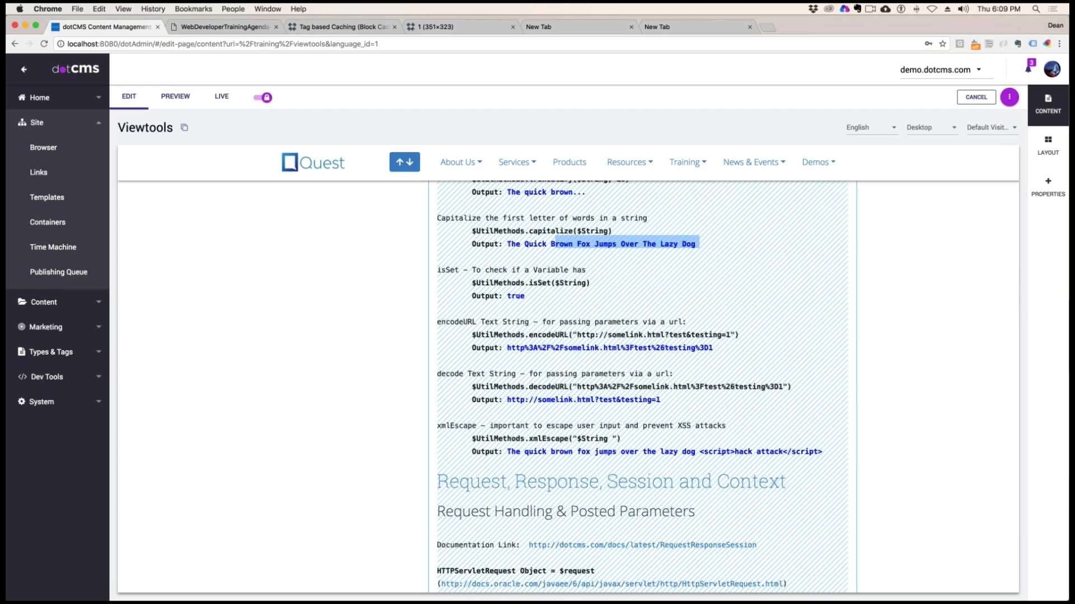
left_click_drag(551, 283, 472, 282)
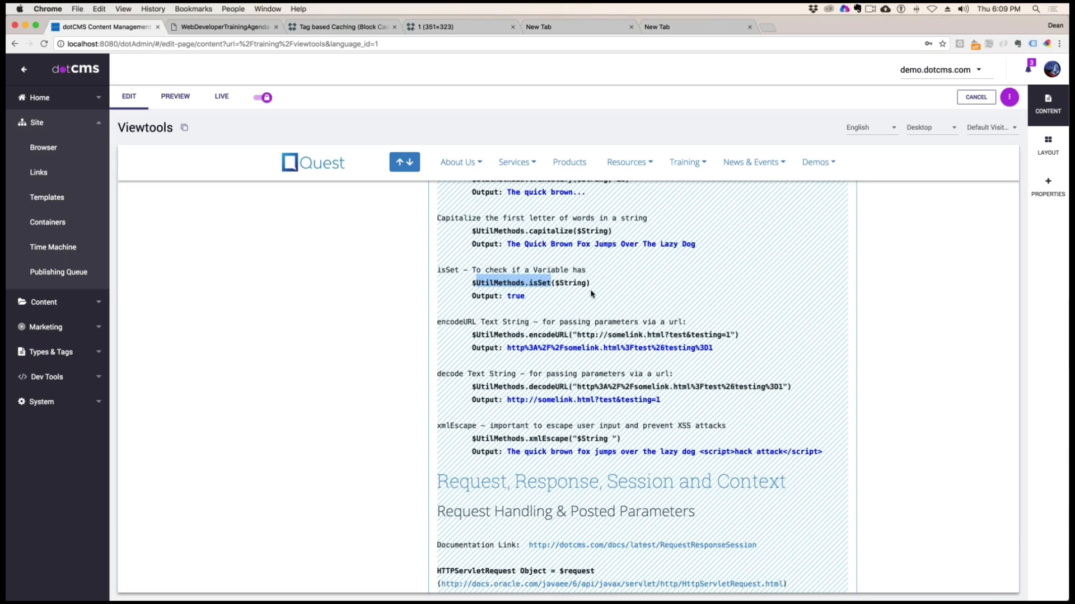
left_click_drag(586, 284, 555, 285)
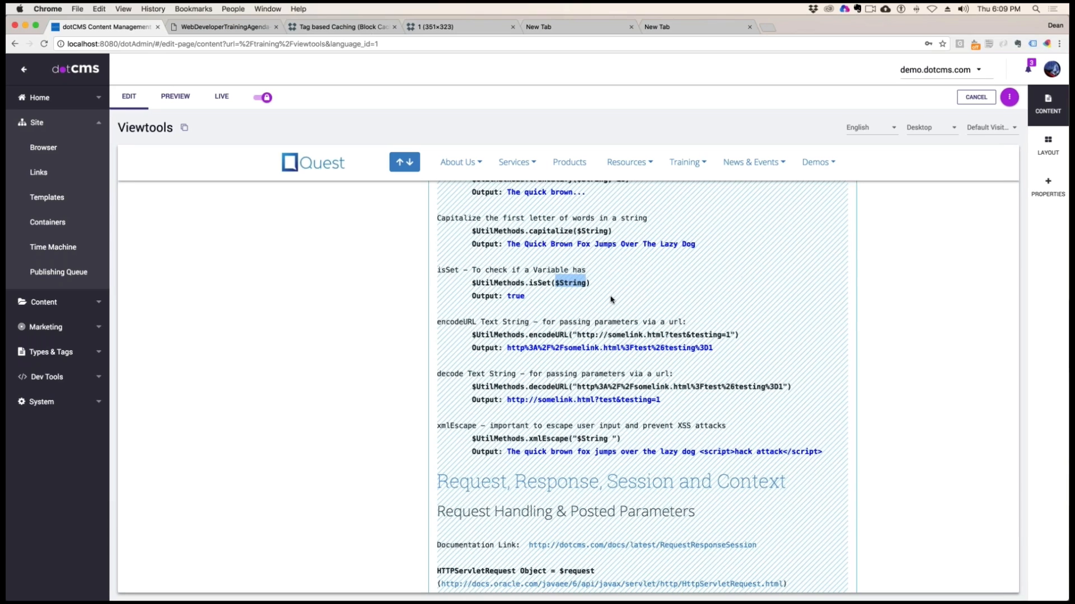
mouse_move(526, 297)
left_mouse_down()
mouse_move(473, 296)
mouse_move(507, 297)
left_mouse_up()
left_click(529, 301)
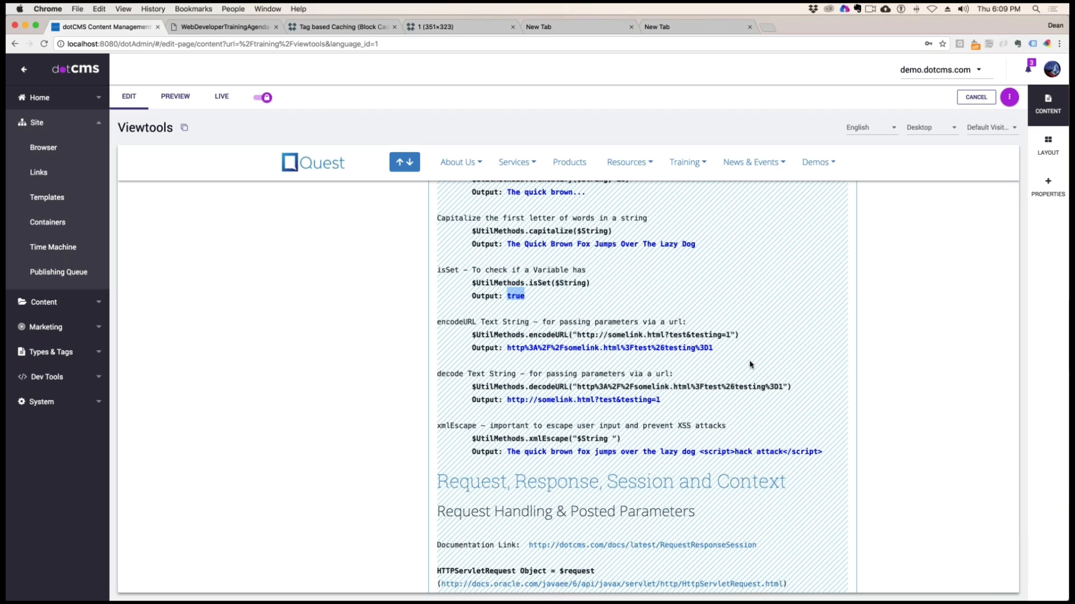
Examine the $UtilMethods.encodeURL example, covering its purpose of passing parameters via a URL, its sample link and encoded output
left_click(727, 351)
left_click_drag(472, 335, 569, 335)
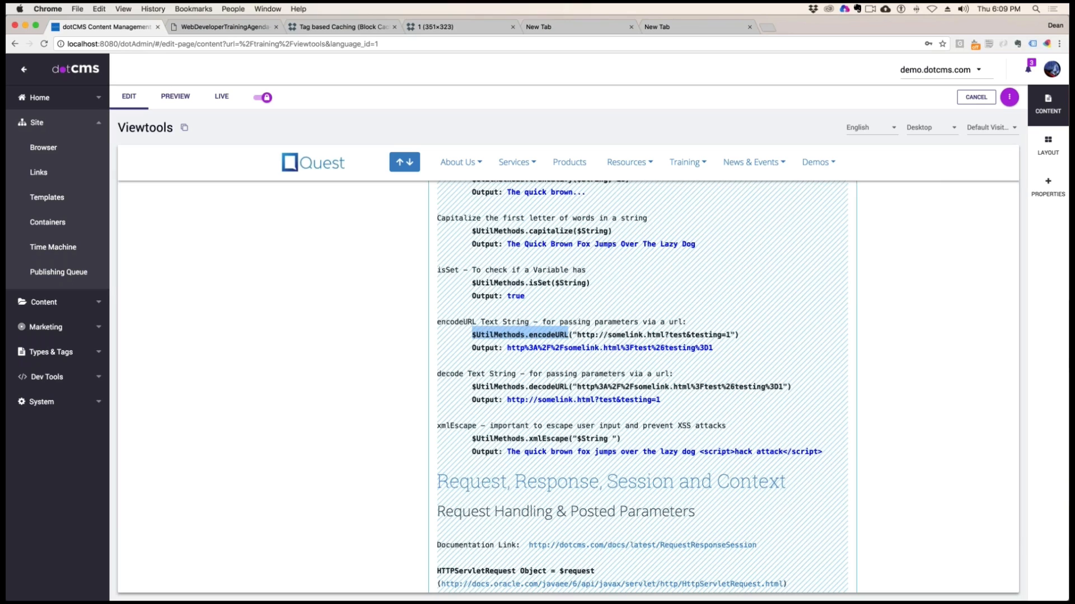
left_click_drag(476, 322, 698, 318)
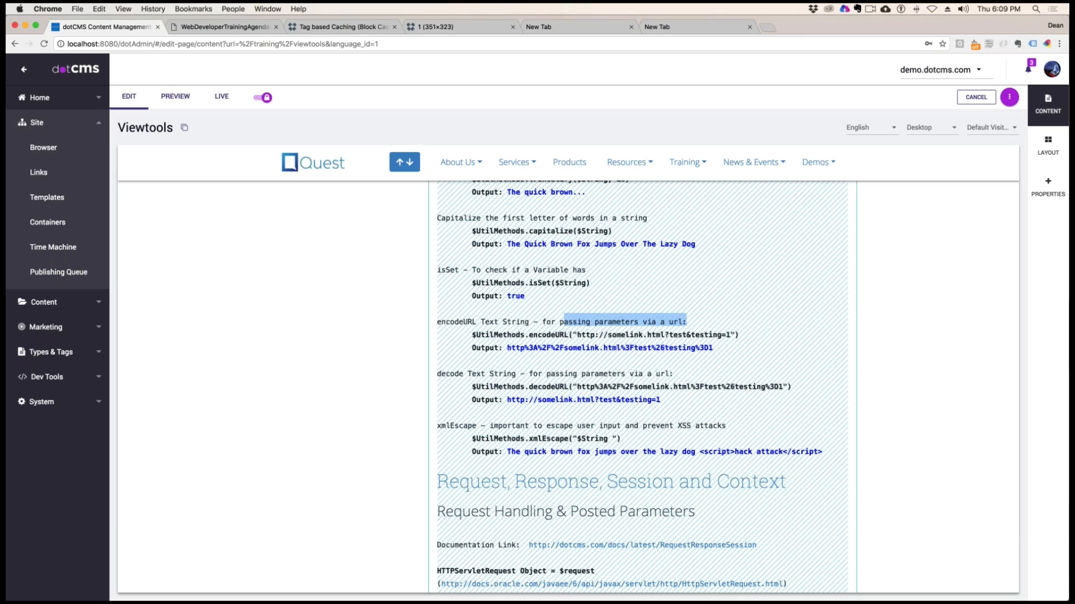
left_click_drag(475, 335, 722, 335)
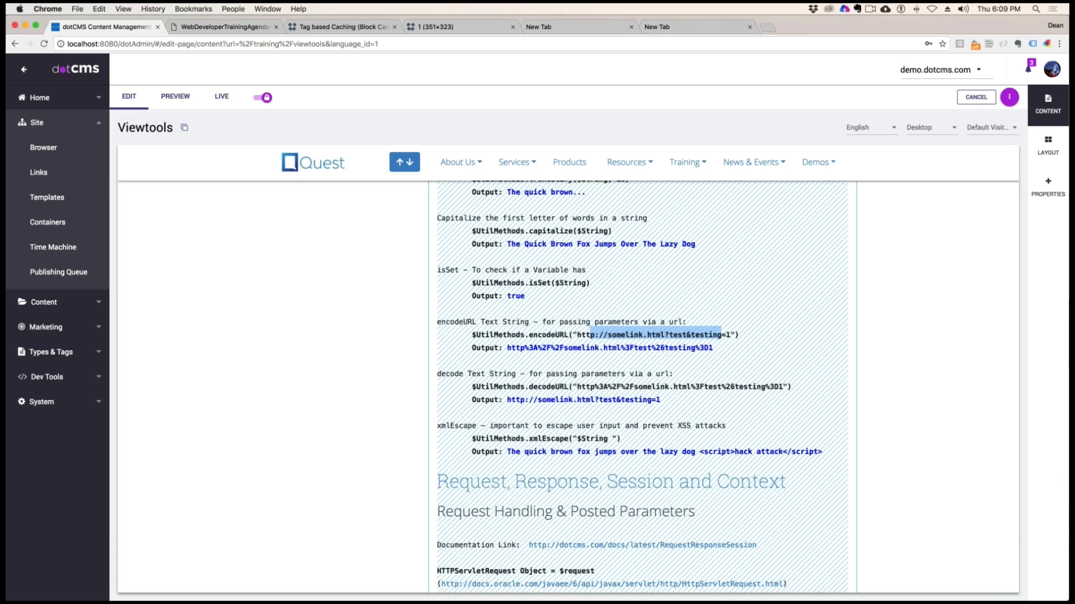
left_click_drag(506, 347, 713, 348)
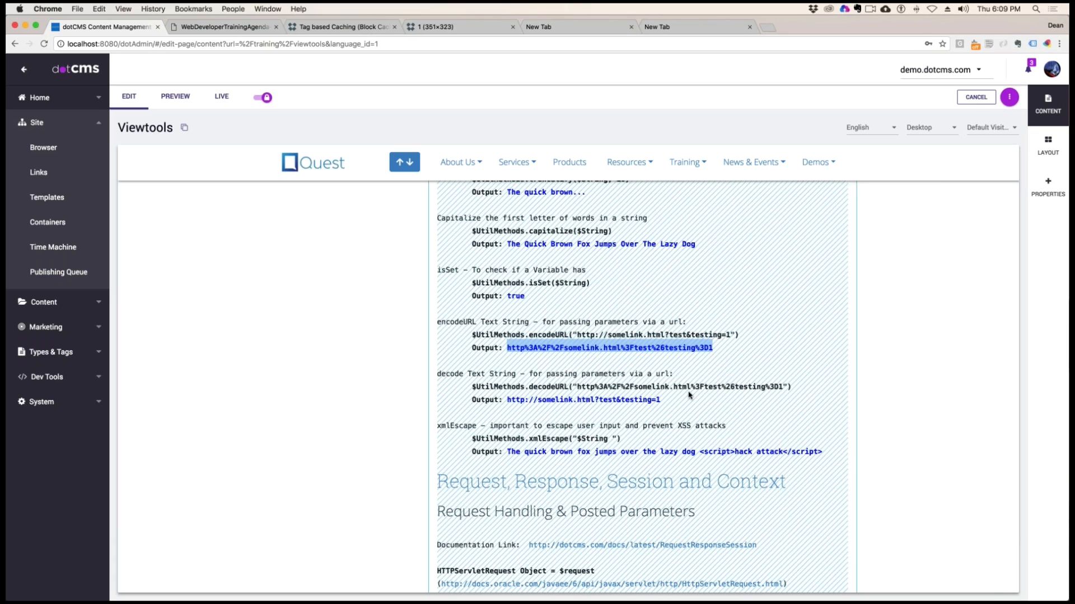
Examine the $UtilMethods.decodeURL example's encoded argument and decoded output, and move on to the Request, Response, Session and Context section
left_click_drag(578, 387, 782, 387)
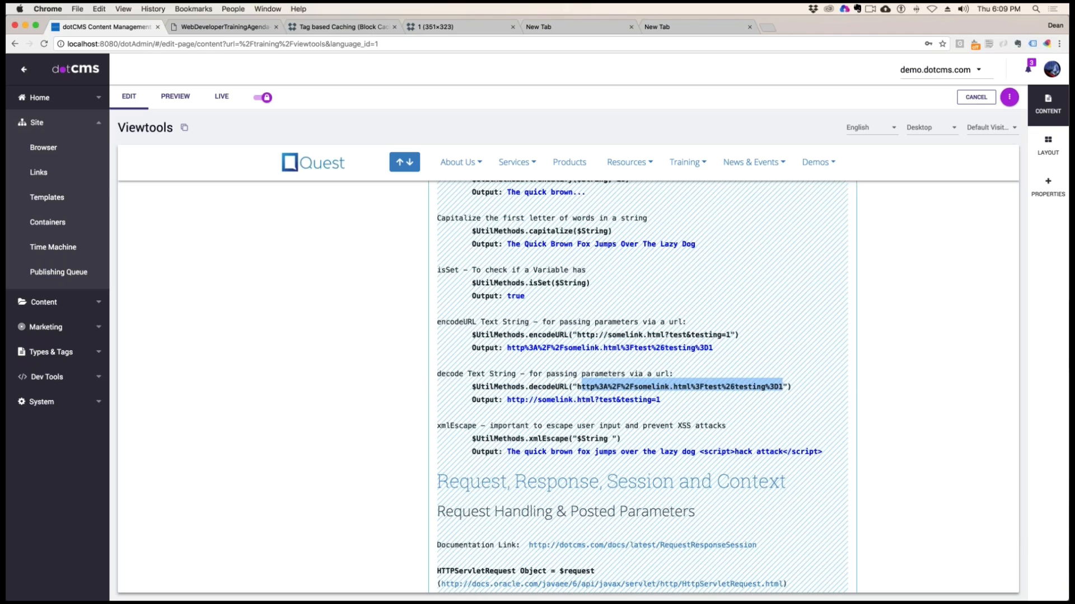
left_click_drag(507, 399, 660, 400)
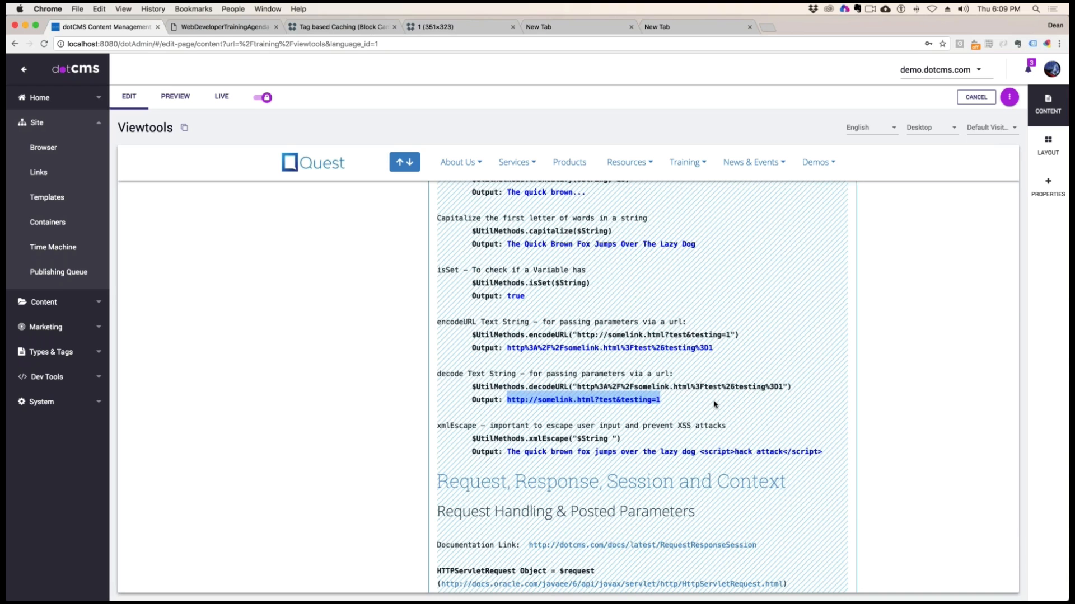
scroll(714, 404, "up", 3)
scroll(714, 404, "down", 2)
scroll(642, 386, "down", 5)
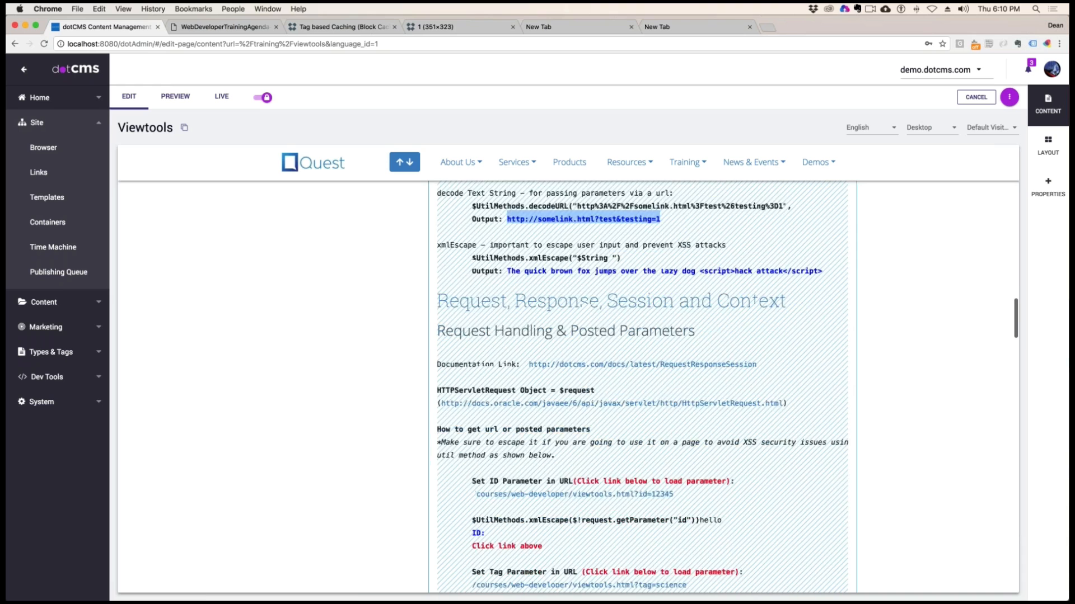
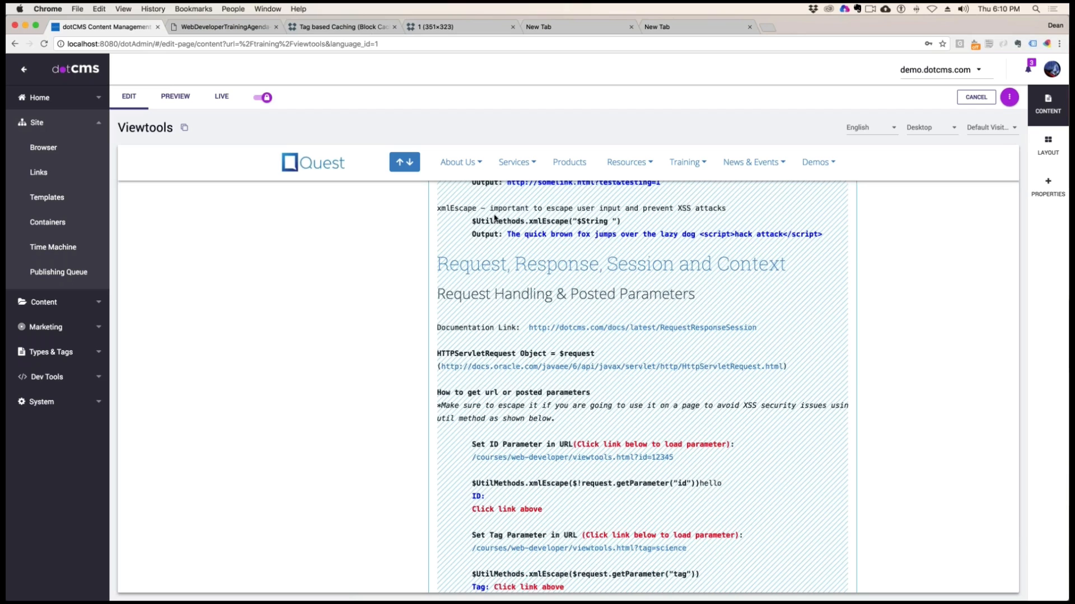
Examine the $UtilMethods.xmlEscape example against XSS attacks with its script output, and move on to the Request, Response, Session and Context heading
left_click_drag(476, 222, 578, 224)
left_click_drag(507, 234, 691, 235)
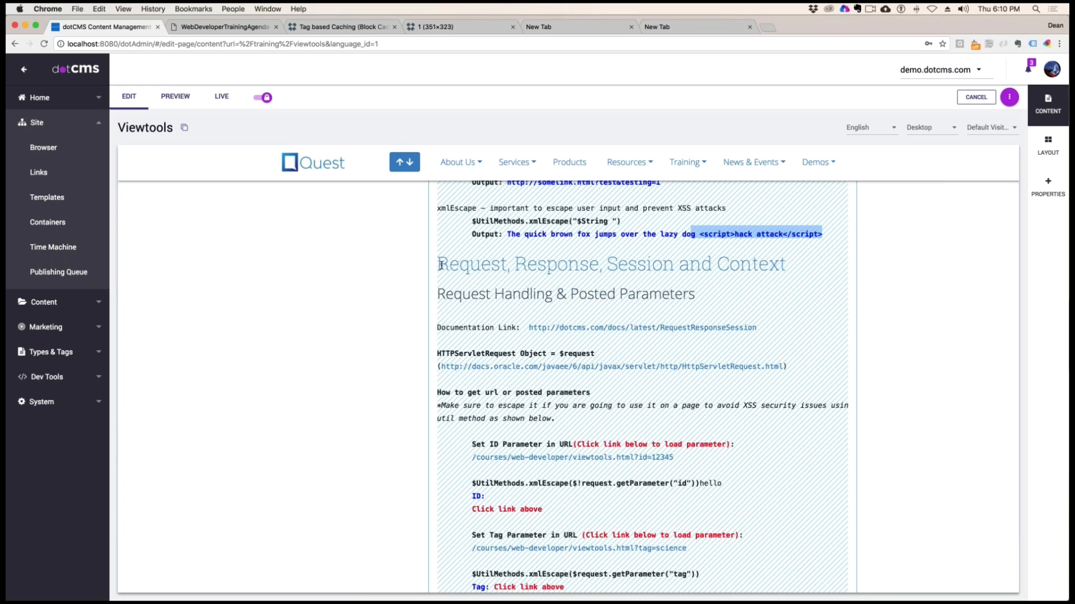
left_click_drag(439, 266, 751, 267)
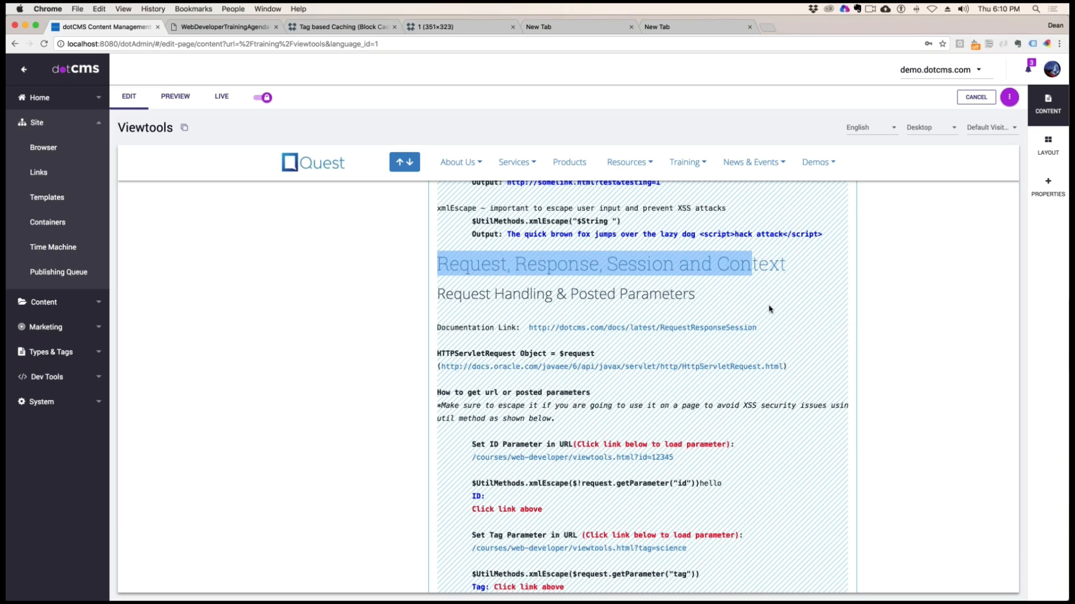
scroll(769, 309, "down", 1)
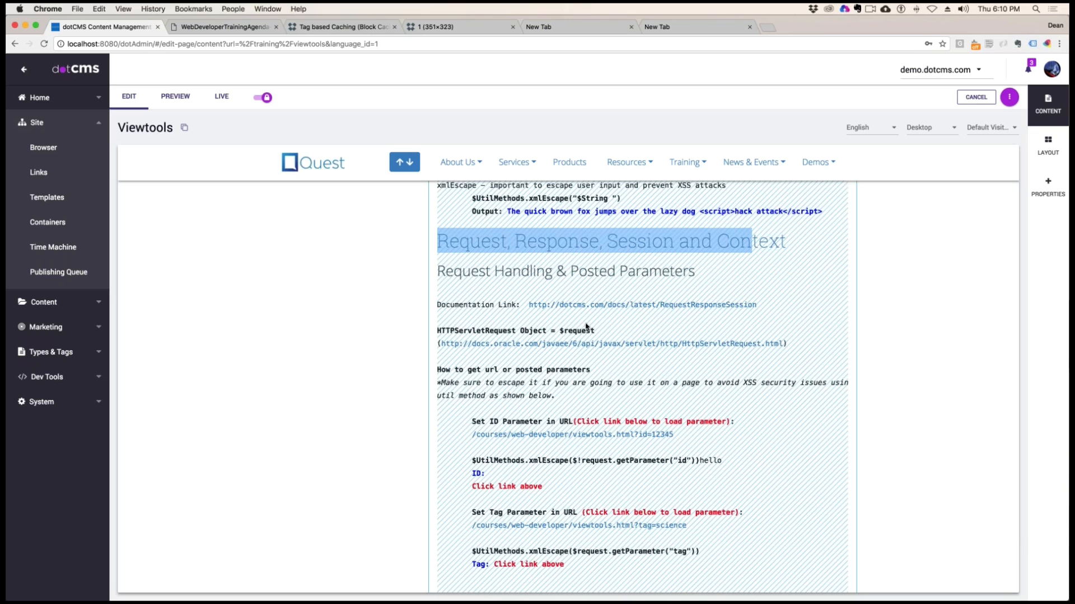
Examine the HTTPServletRequest object entry for $request and its documentation links
left_click_drag(452, 330, 563, 331)
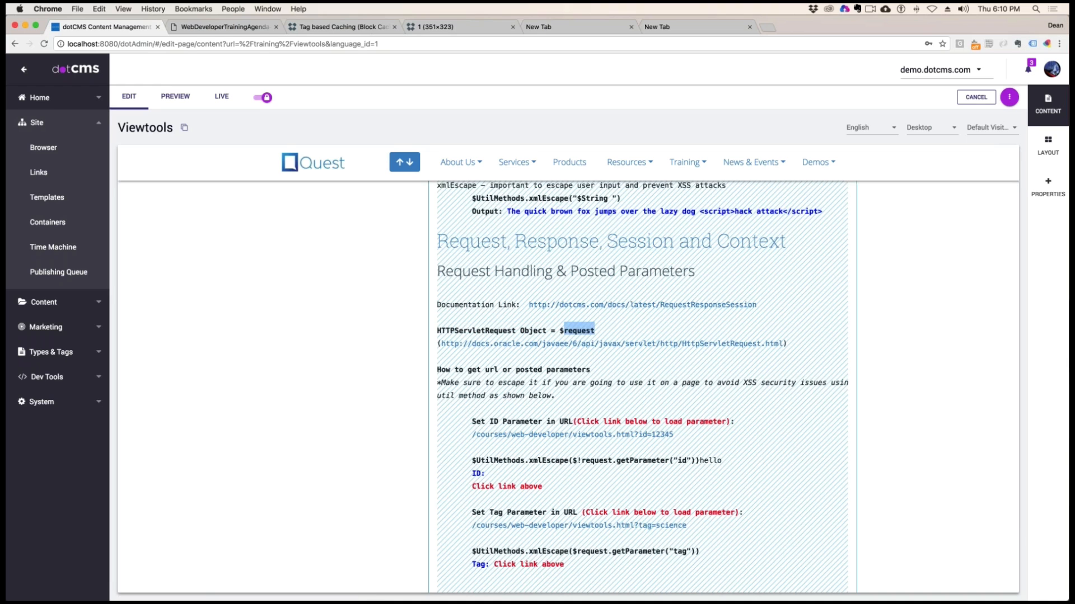
left_click_drag(787, 343, 440, 182)
scroll(642, 386, "down", 3)
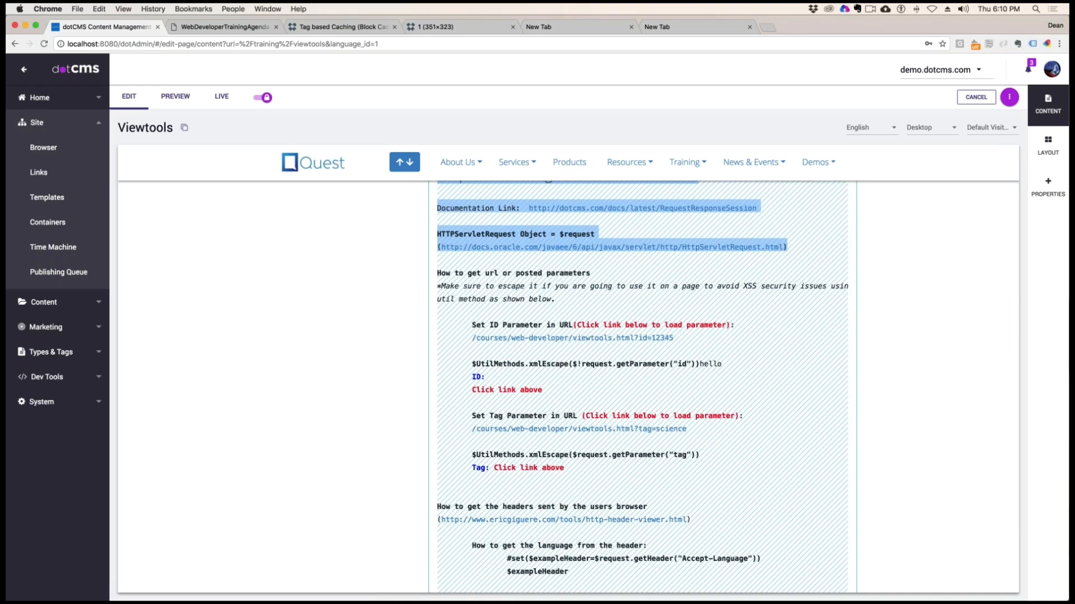
Examine the ID parameter example, covering its URL, the $request.getParameter("id") call and the $UtilMethods.xmlEscape wrapper
left_click(729, 338)
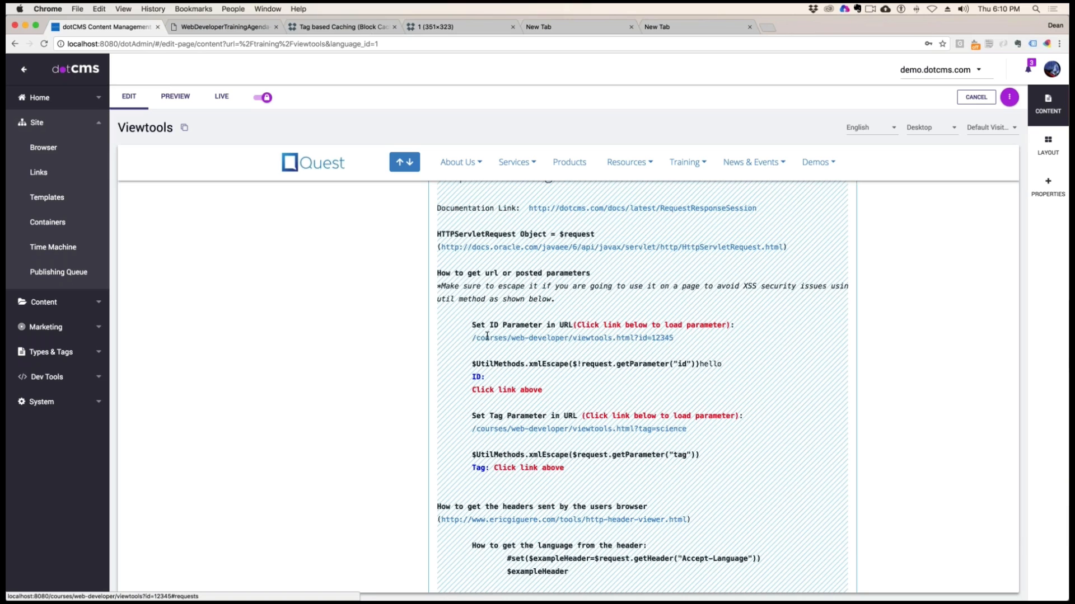
left_click_drag(472, 337, 675, 344)
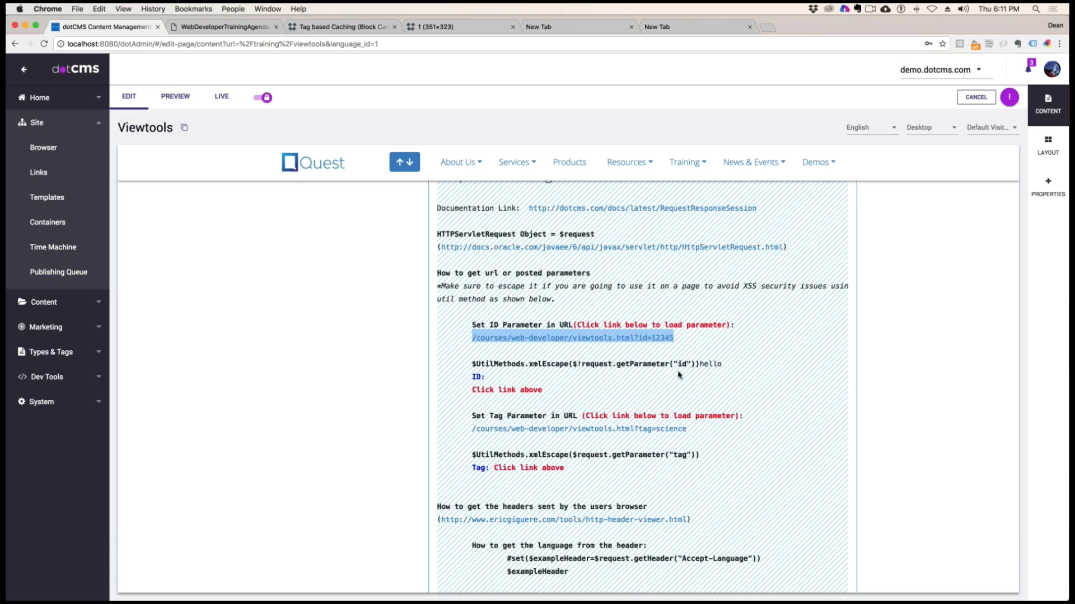
left_click_drag(670, 364, 585, 364)
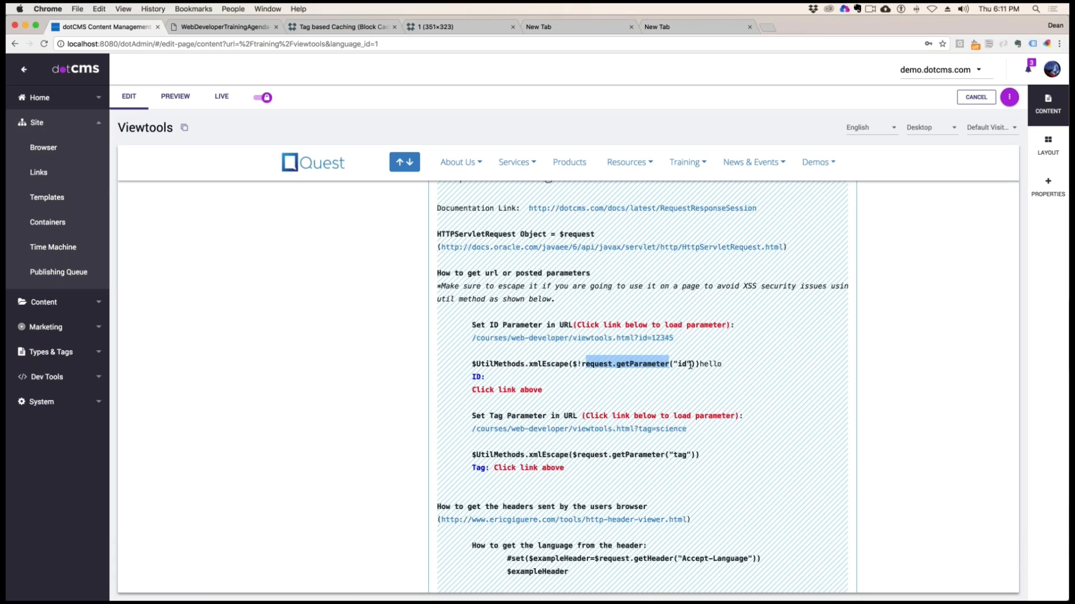
left_click_drag(688, 364, 673, 364)
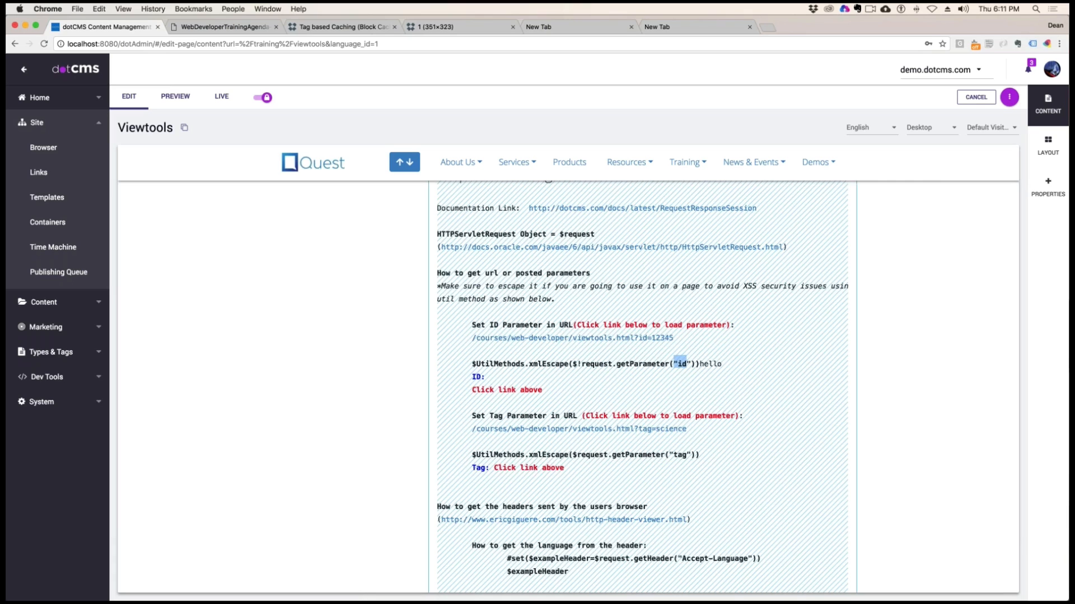
left_click_drag(472, 364, 564, 364)
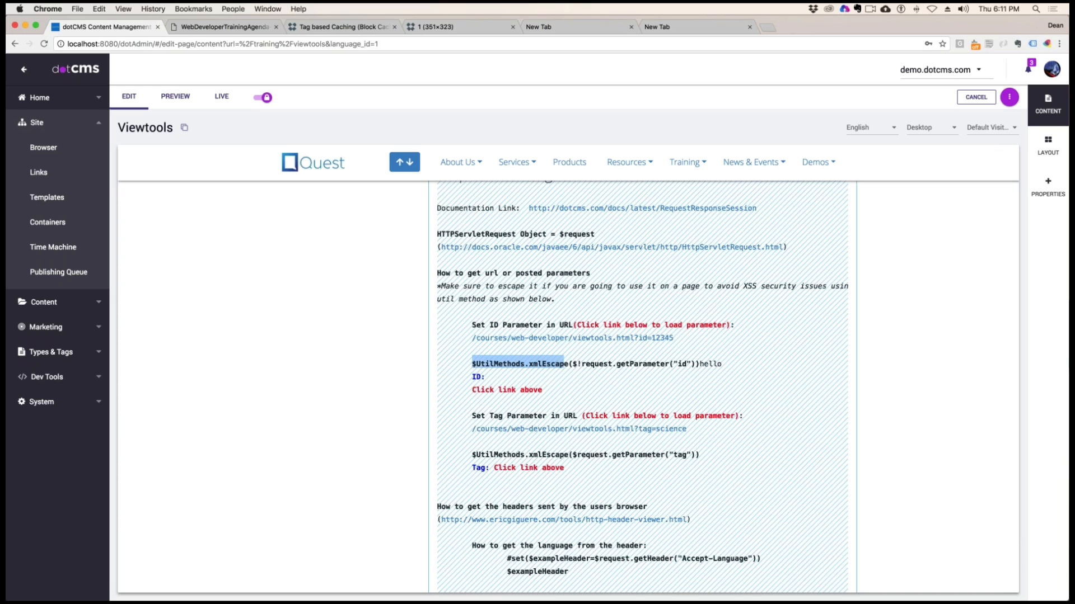
Examine the Tag parameter example, covering the ?tag=science URL and the escaped $request.getParameter("tag") call
scroll(689, 382, "down", 2)
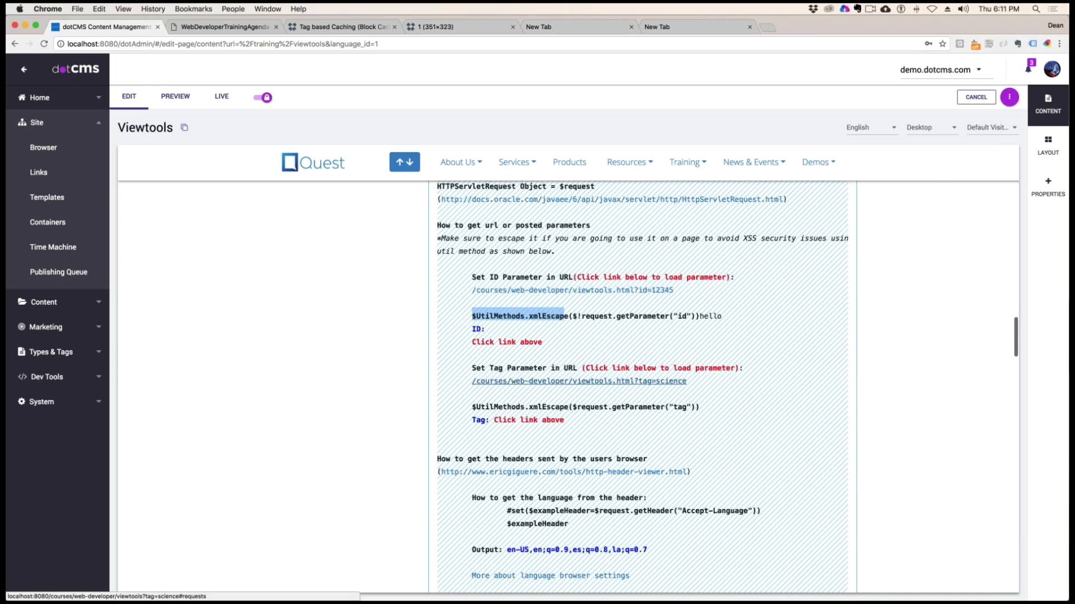
left_click_drag(690, 381, 634, 382)
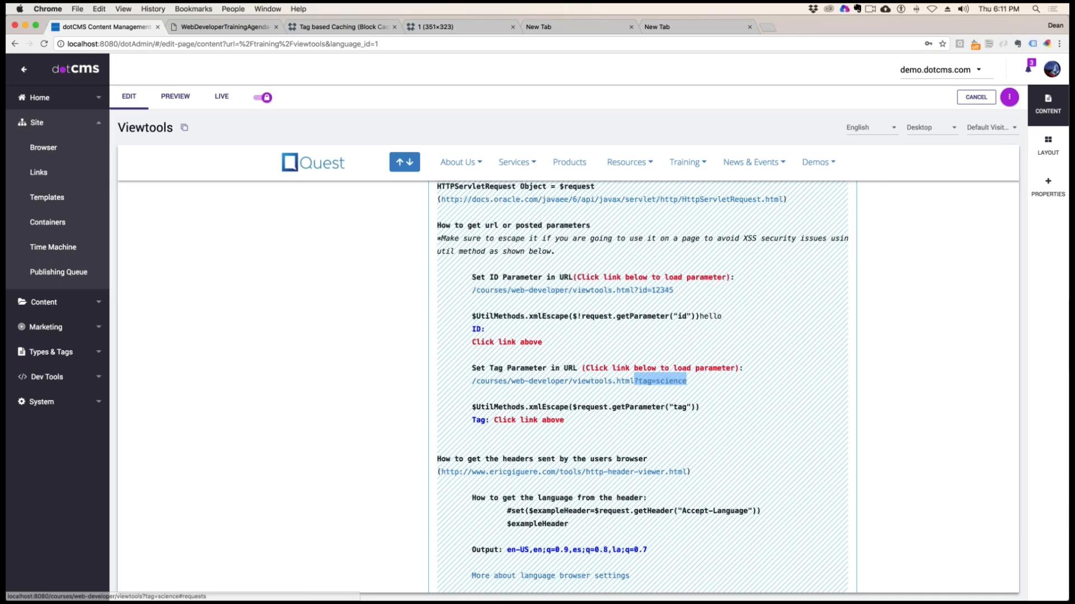
left_click_drag(587, 407, 683, 404)
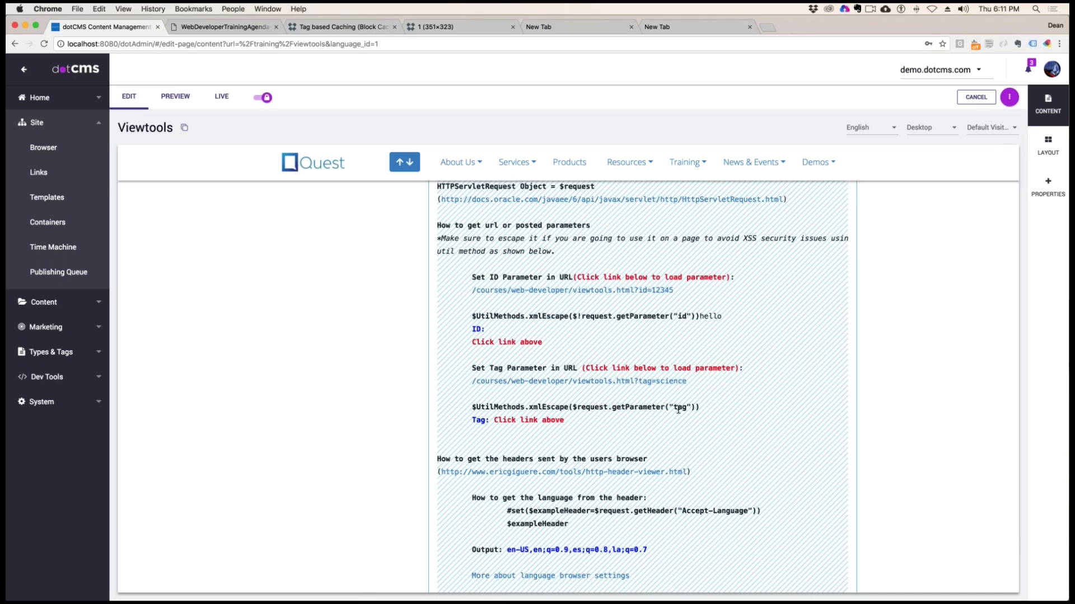
double_click(679, 408)
left_click_drag(516, 407, 583, 407)
Examine the introduction on getting the headers sent by the user's browser and its http-header-viewer link
scroll(579, 425, "down", 1)
scroll(641, 386, "down", 5)
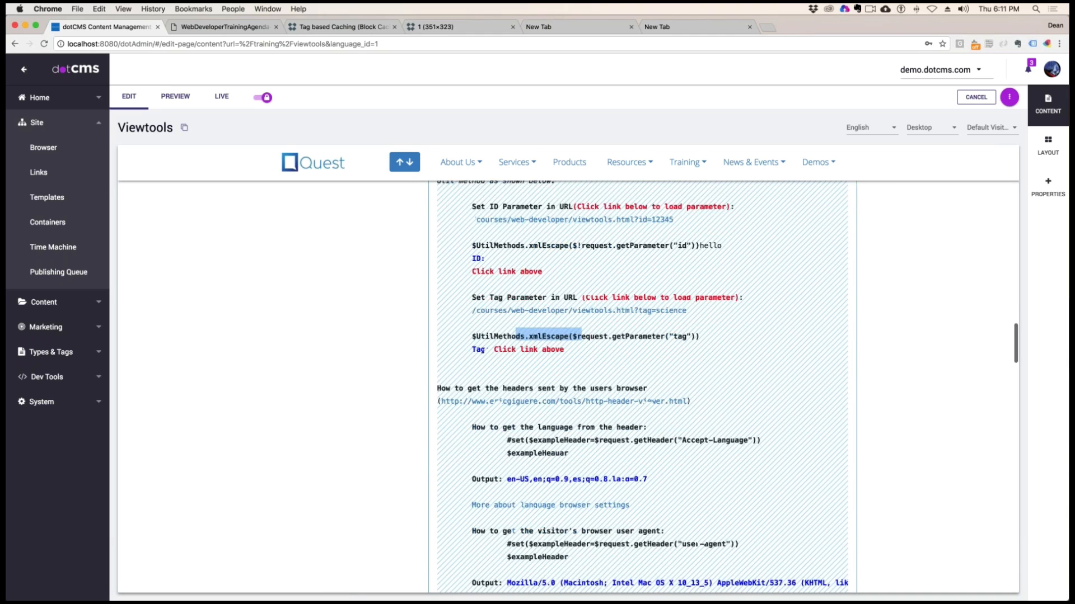
scroll(642, 386, "down", 3)
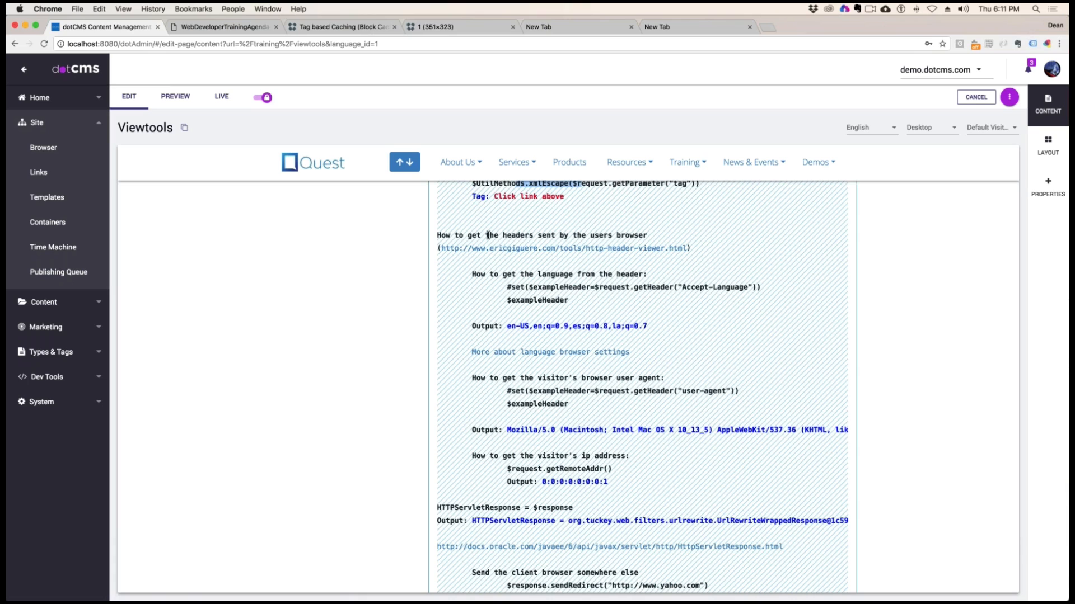
left_click_drag(463, 235, 626, 248)
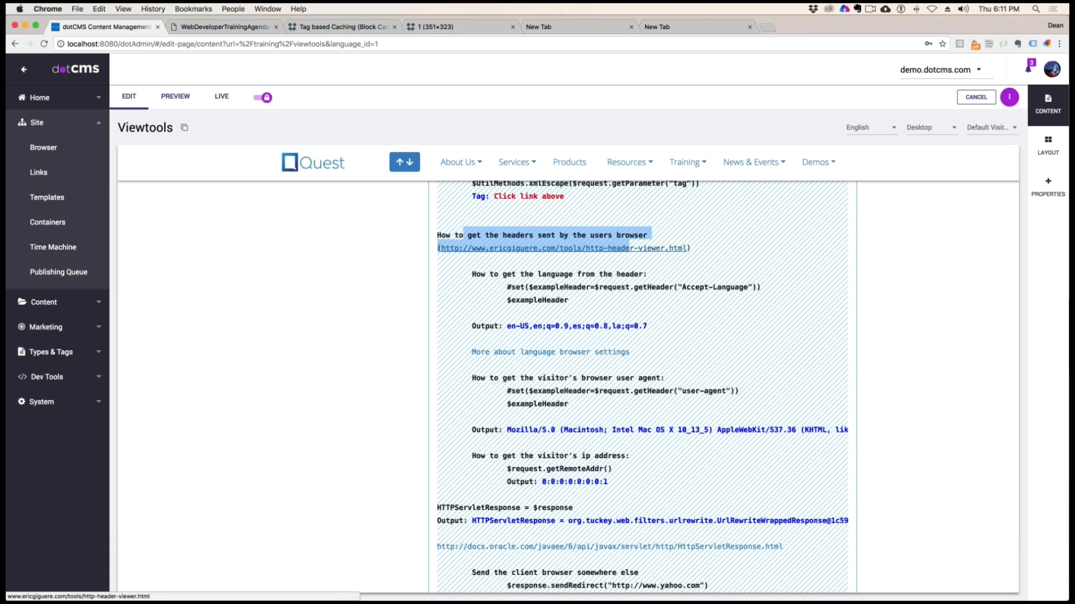
left_click_drag(691, 248, 437, 247)
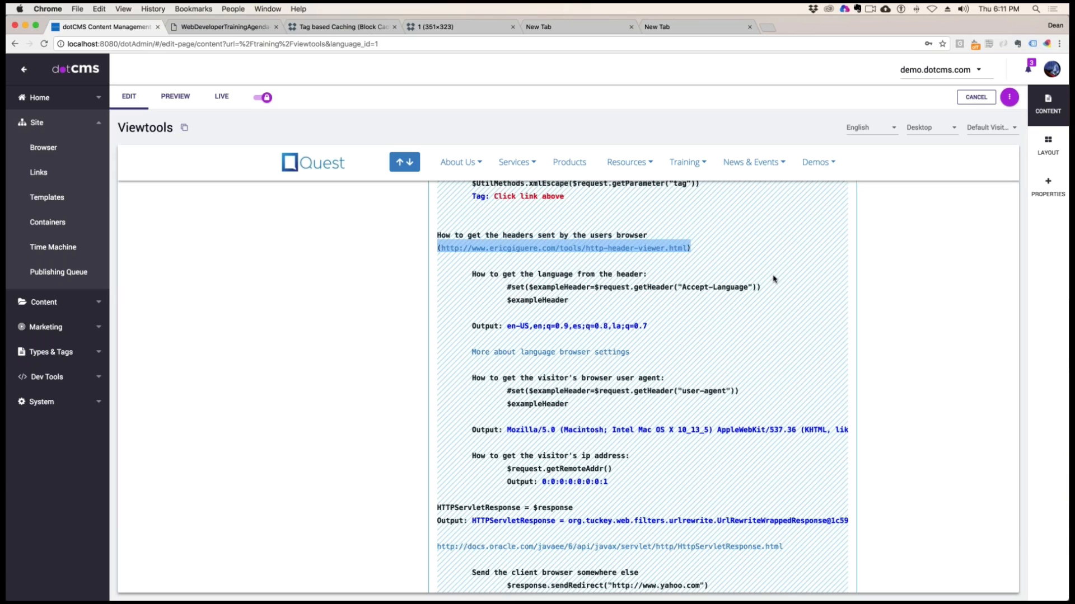
Examine the language header example, covering the $request.getHeader("Accept-Language") call, the $exampleHeader variable and its output
left_click_drag(503, 274, 647, 272)
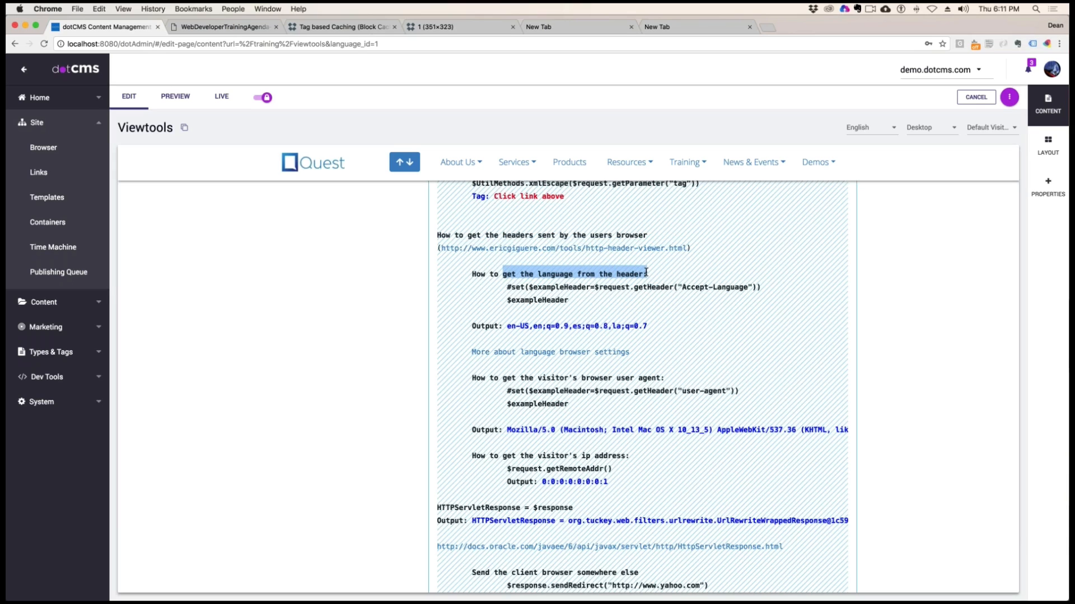
left_click(679, 278)
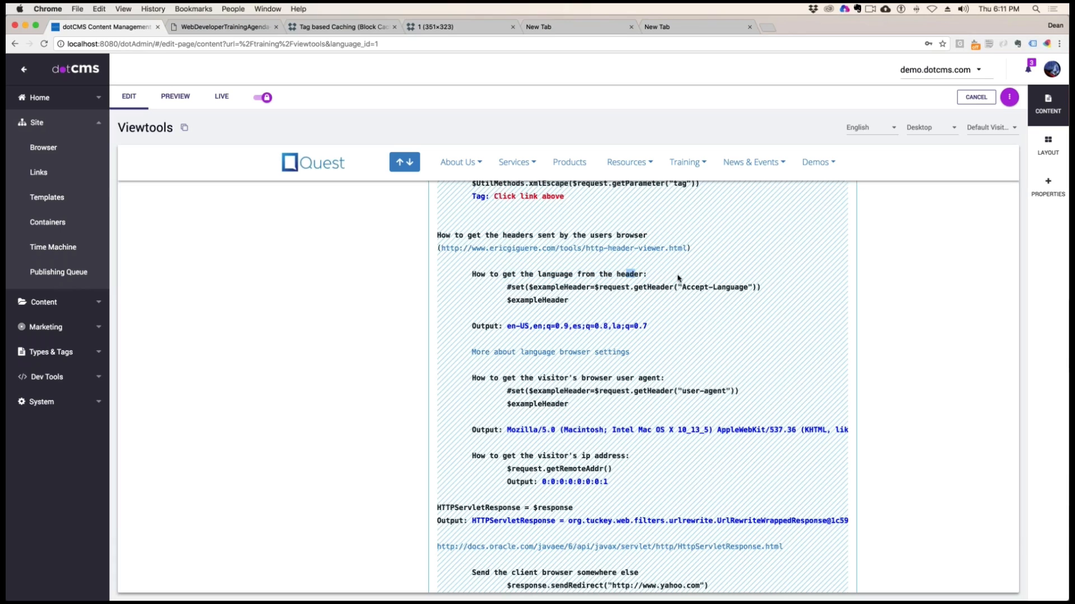
left_click_drag(511, 287, 611, 287)
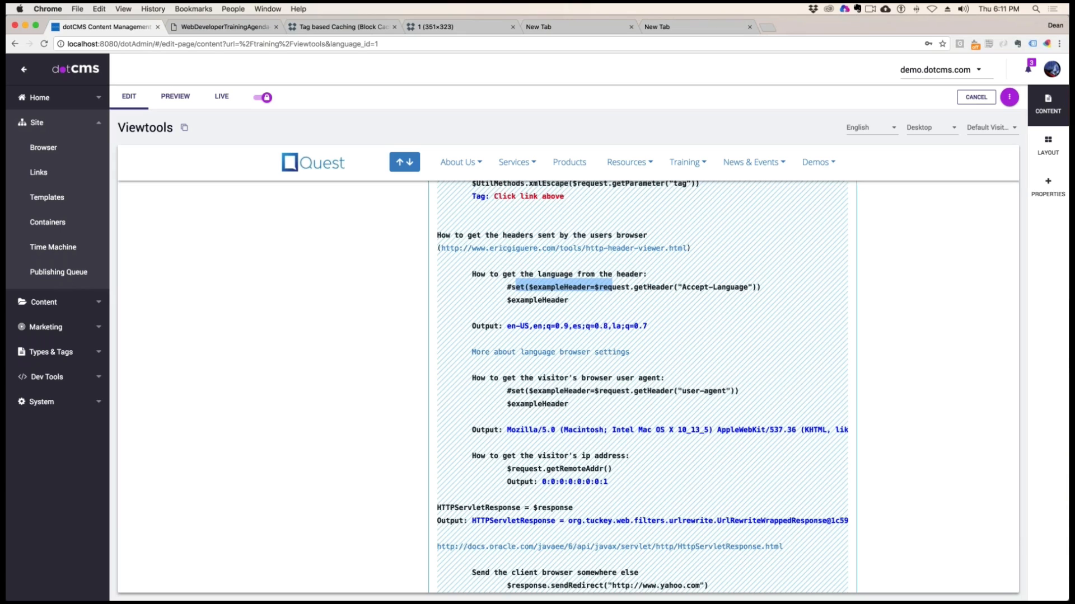
left_click_drag(748, 288, 682, 290)
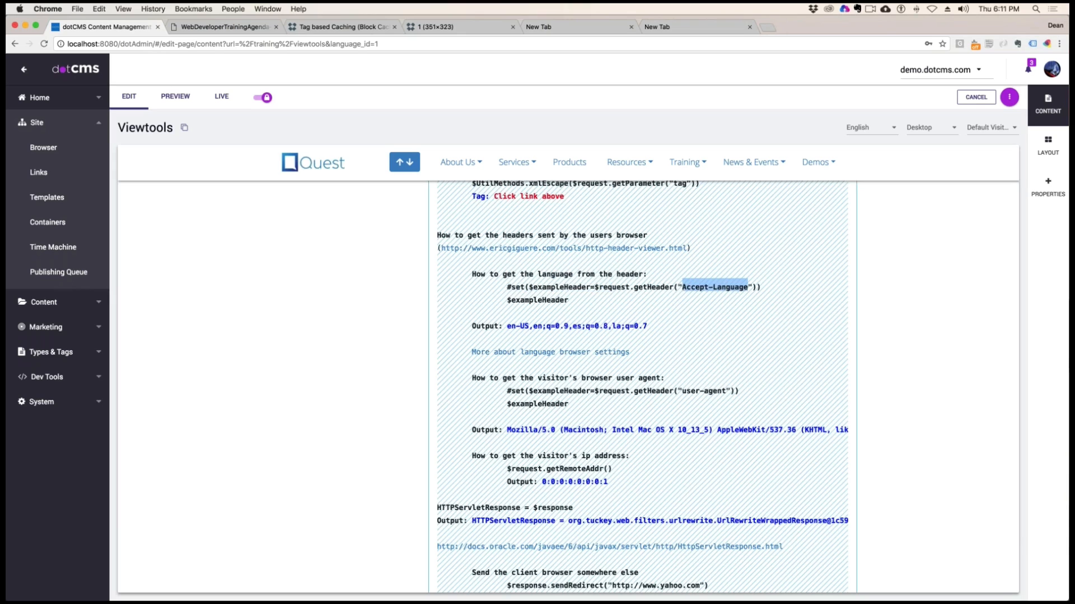
left_click_drag(568, 300, 509, 301)
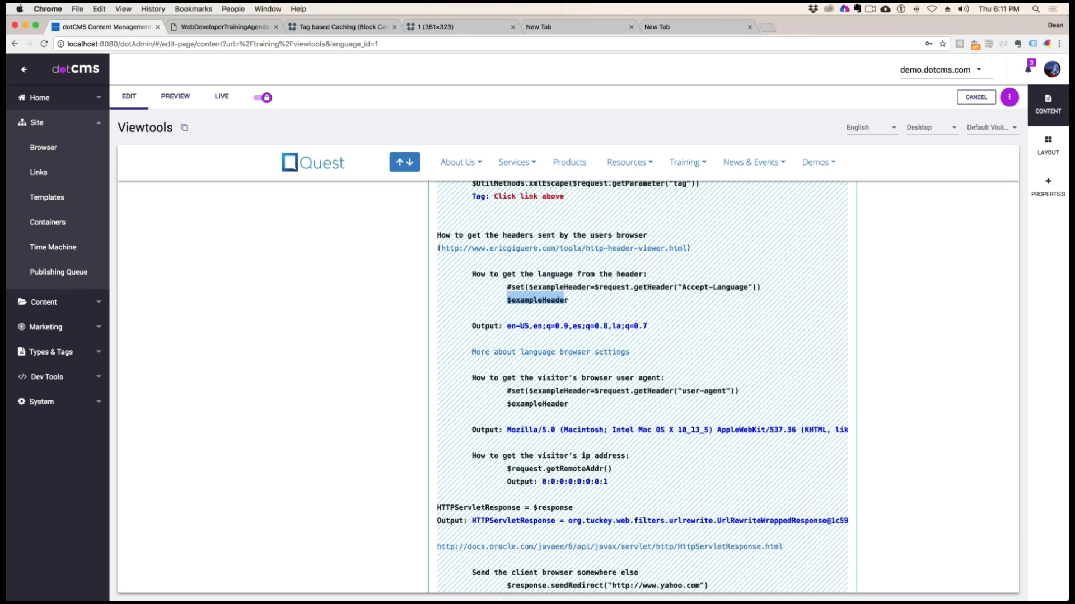
left_click_drag(648, 325, 507, 327)
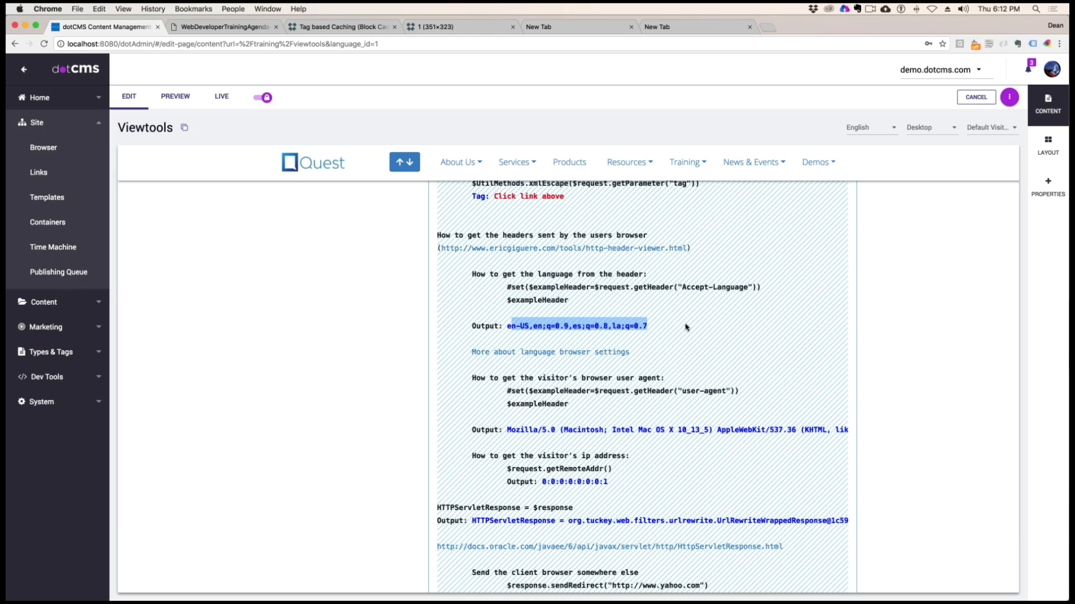
left_click(667, 319)
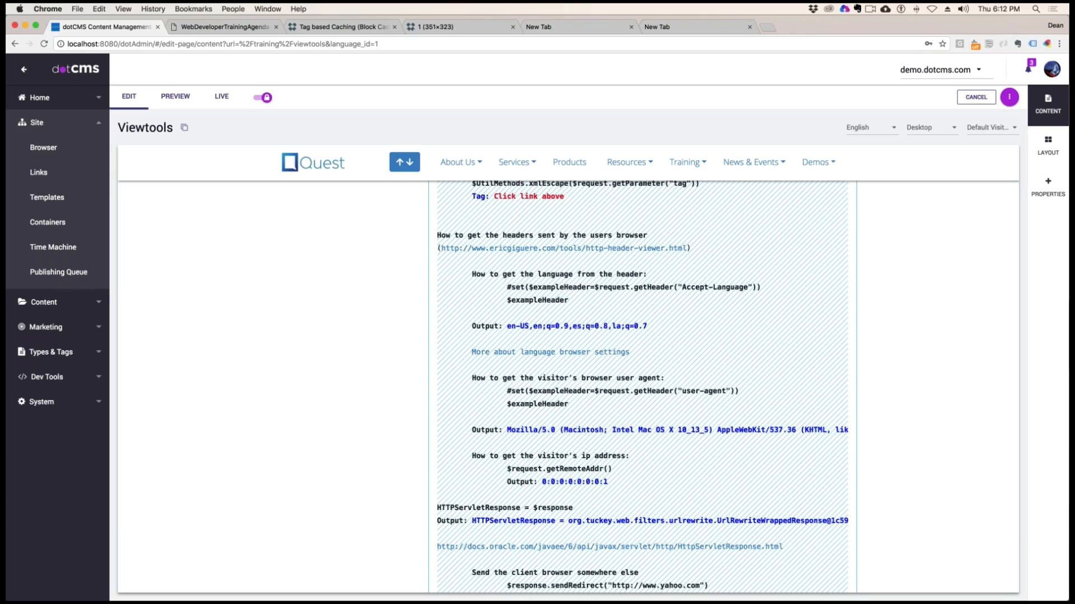
left_click_drag(507, 325, 529, 327)
Examine the visitor's browser user agent example, covering $request.getHeader("user-agent") and the full length of its output
left_click_drag(552, 379, 675, 380)
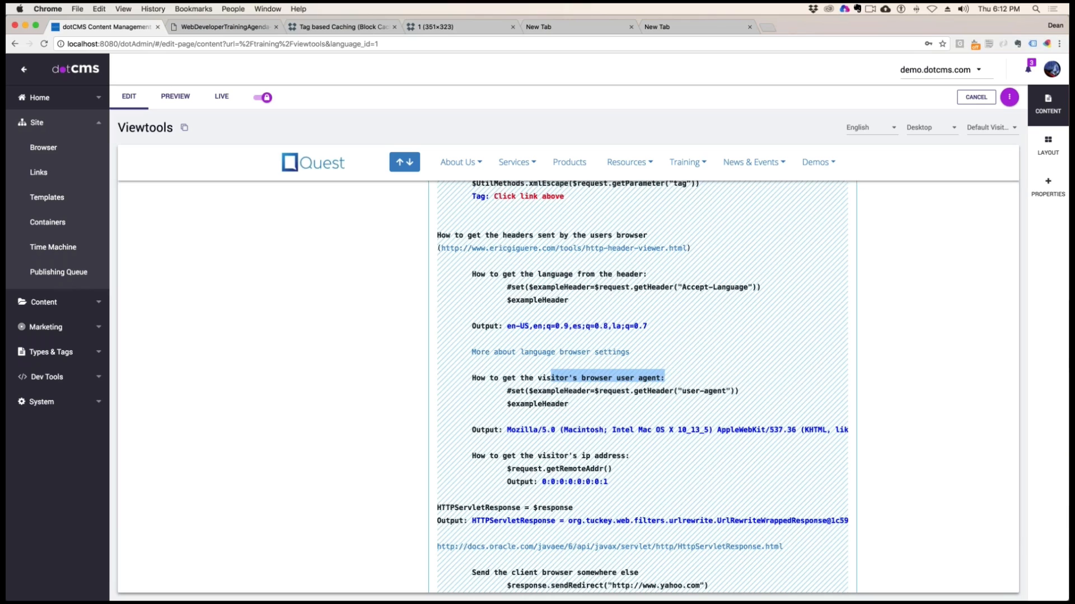
left_click(561, 390)
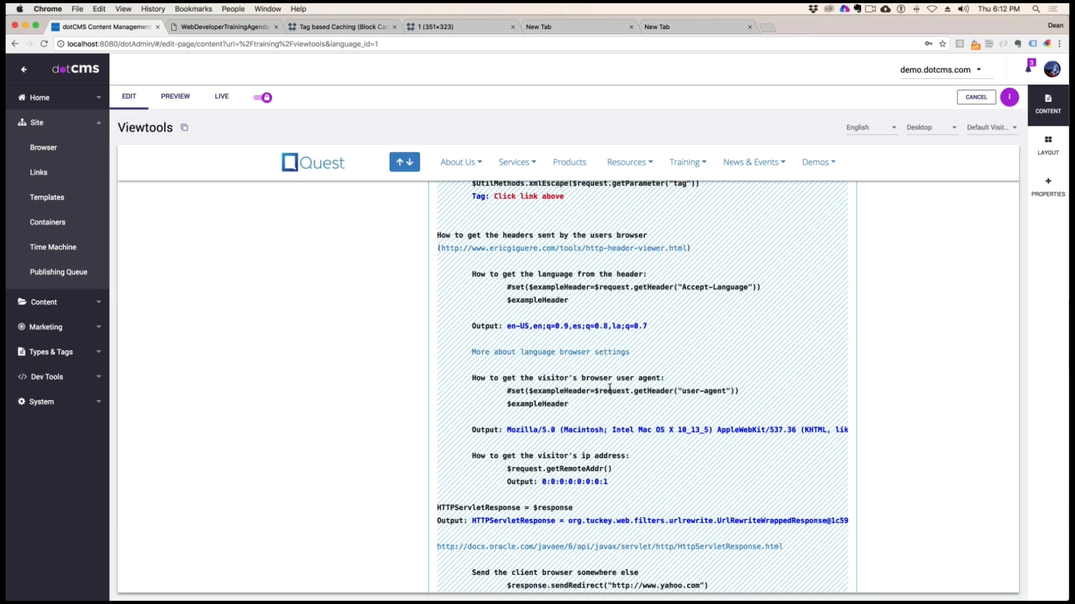
left_click_drag(597, 390, 730, 391)
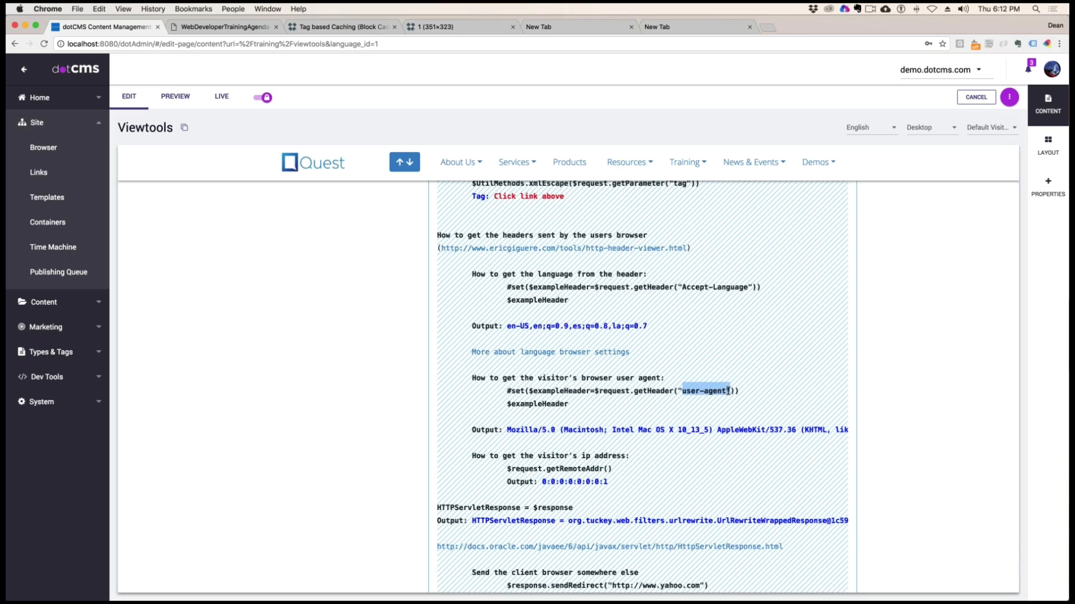
left_click_drag(564, 404, 873, 441)
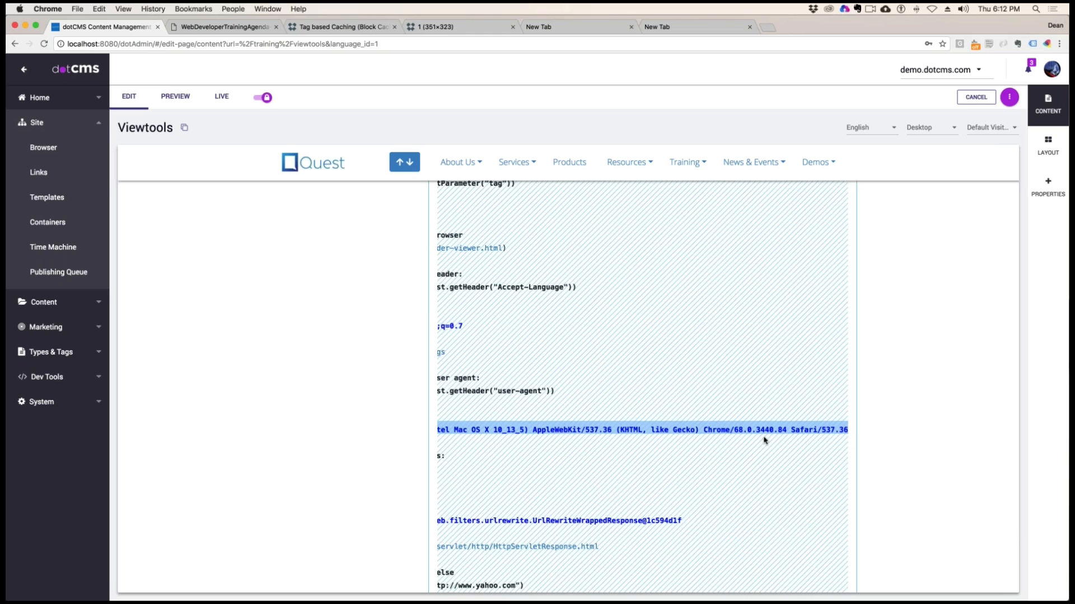
scroll(763, 440, "left", 5)
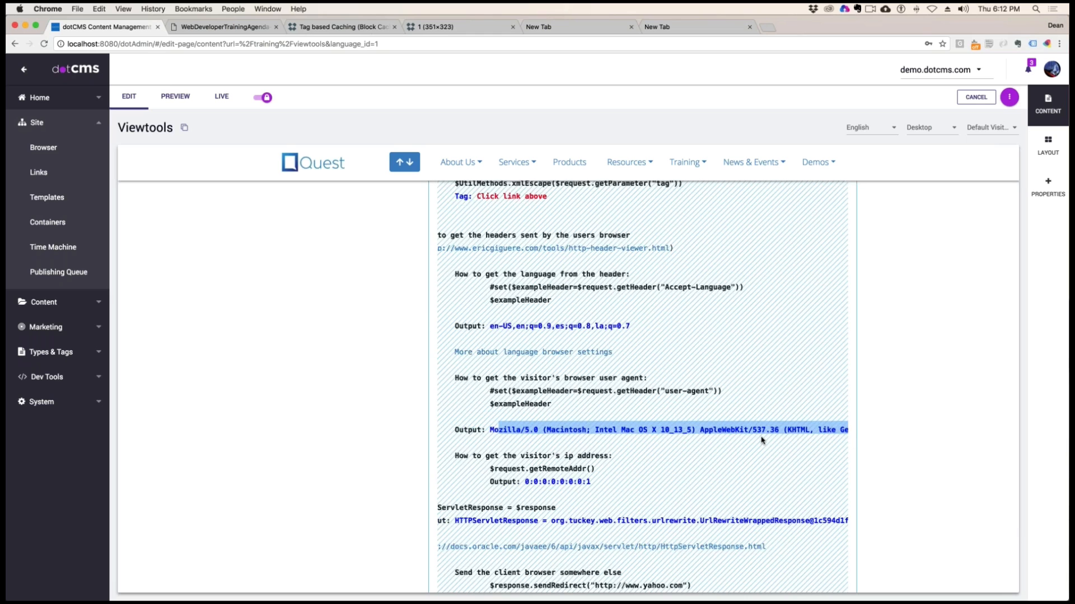
scroll(761, 440, "left", 2)
Examine the visitor's IP address example with $request.getRemoteAddr(), and reload the Viewtools page
scroll(762, 440, "down", 2)
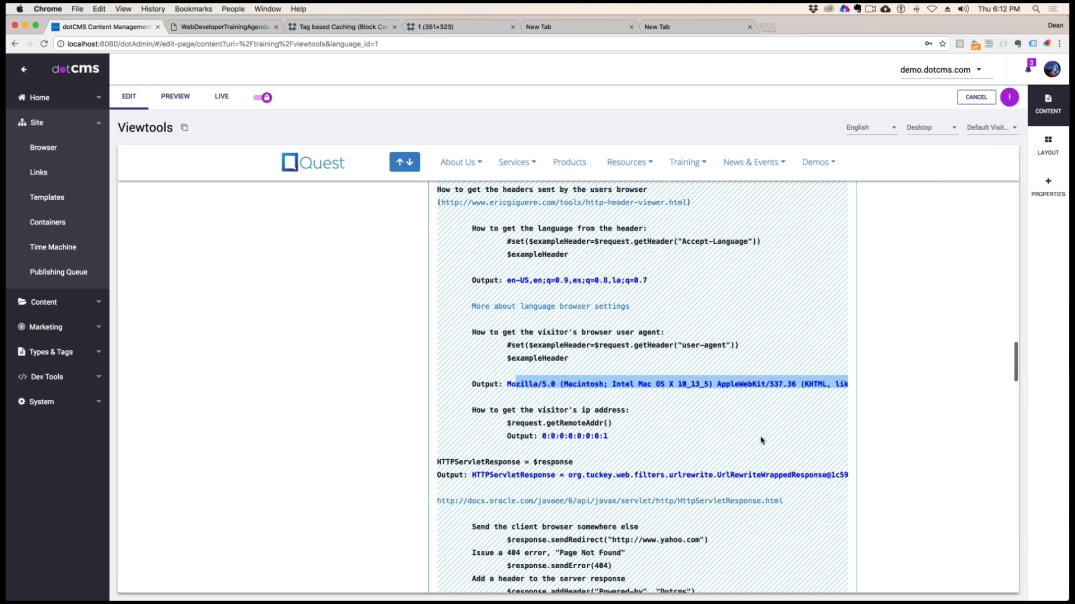
scroll(761, 441, "down", 2)
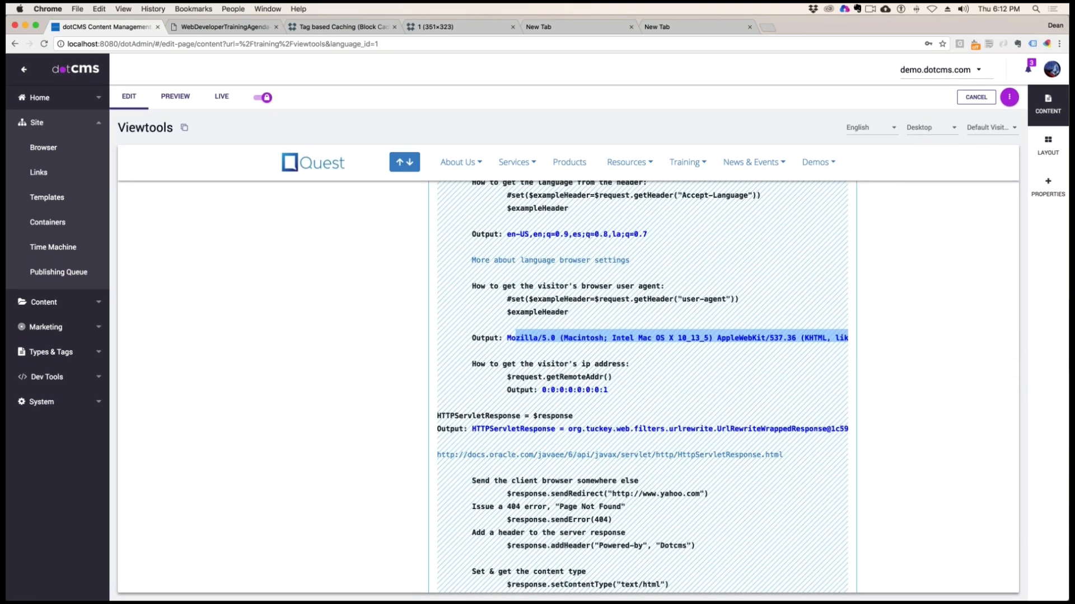
left_click_drag(560, 364, 630, 364)
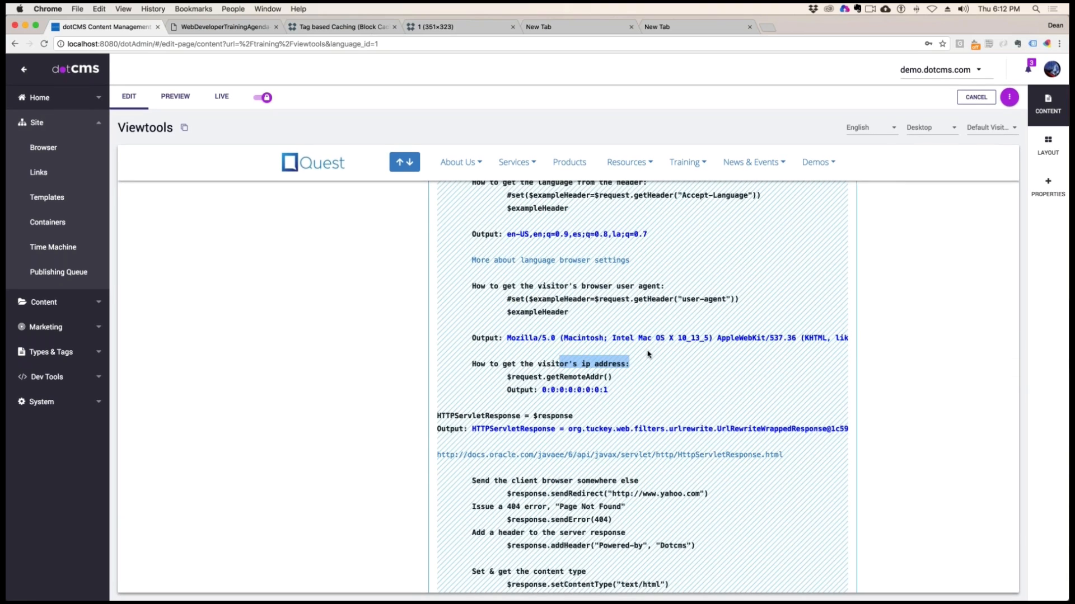
left_click(628, 379)
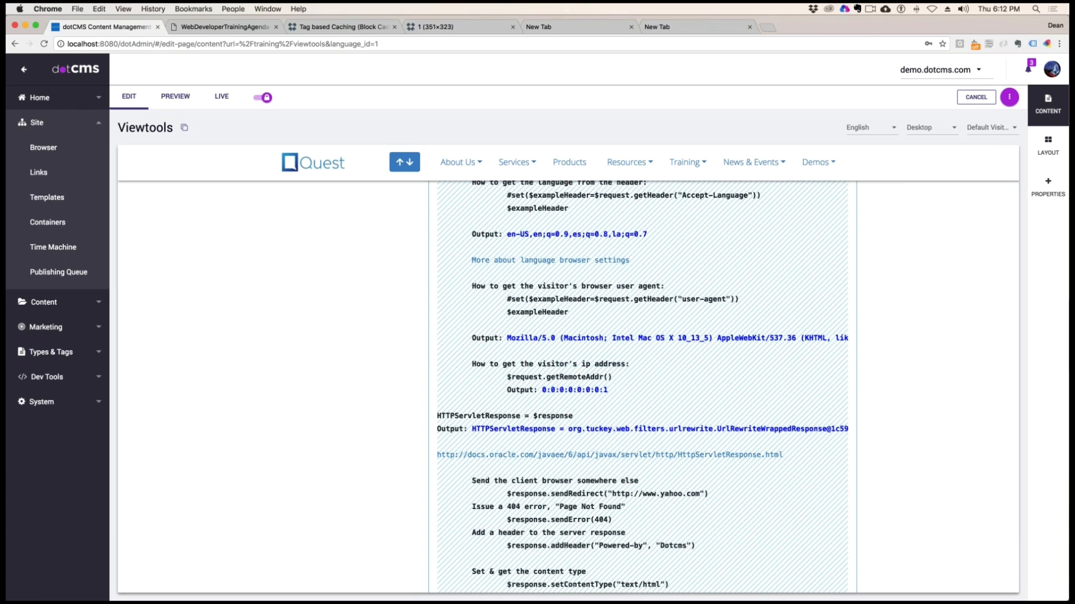
left_click_drag(611, 377, 498, 376)
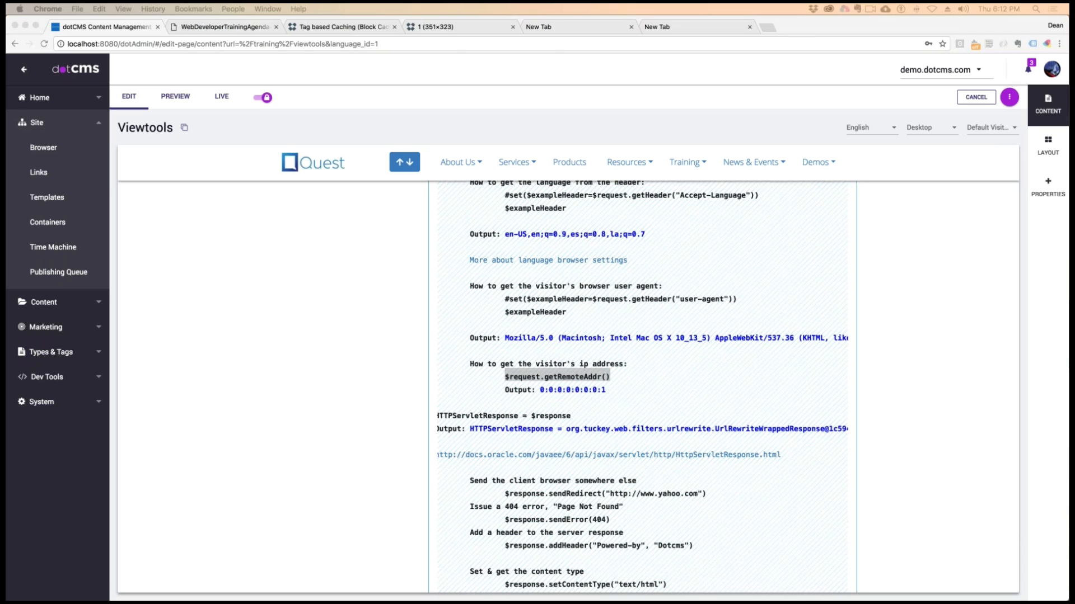
key("super+r")
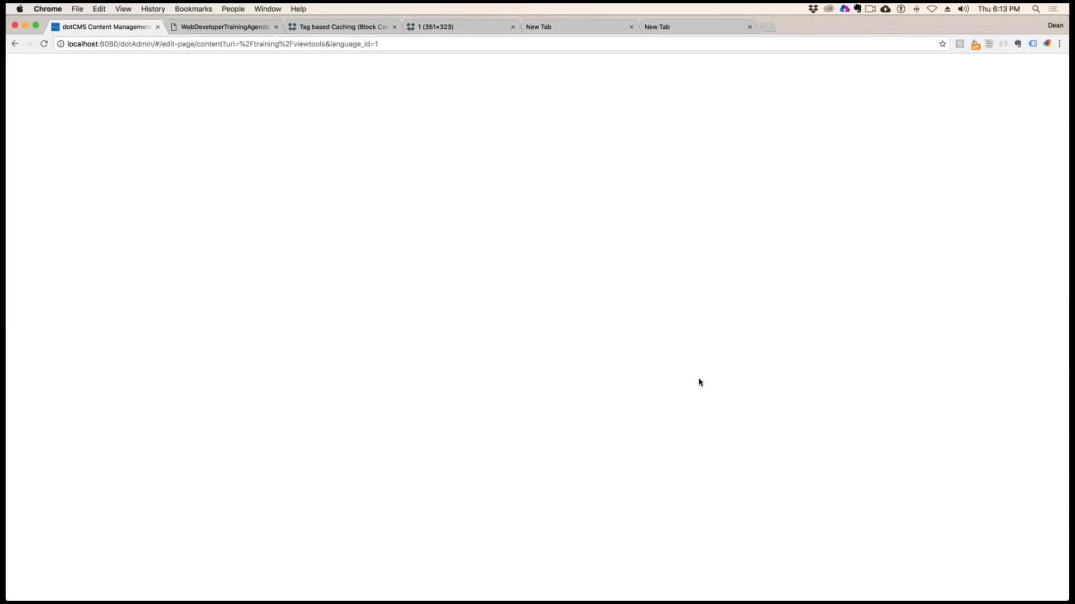
Find the visitor's IP address and HTTPServletResponse examples on the reloaded Viewtools page
scroll(750, 456, "down", 5)
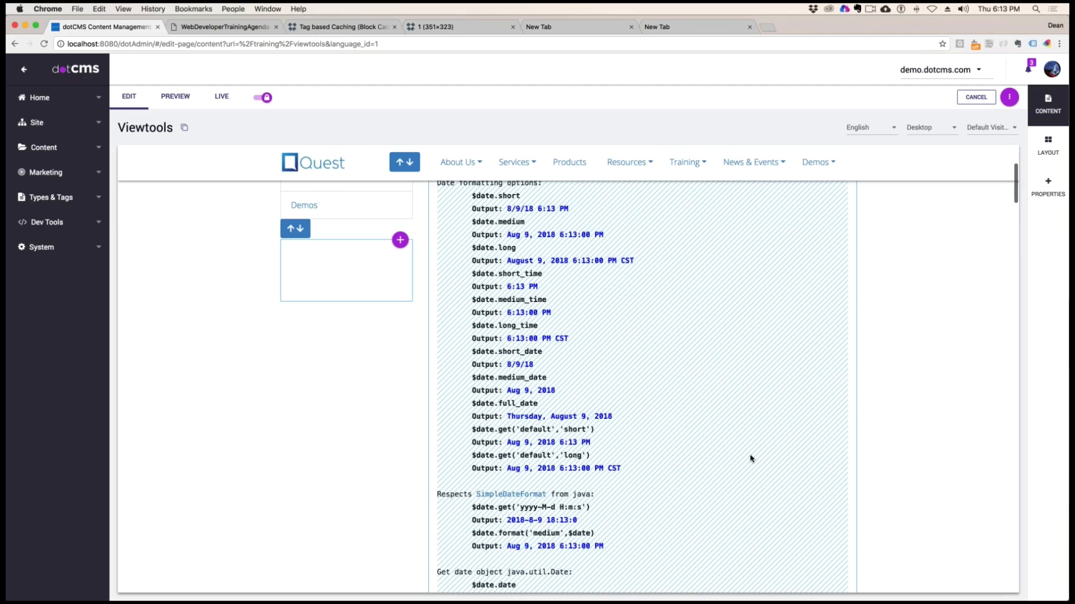
scroll(750, 459, "down", 10)
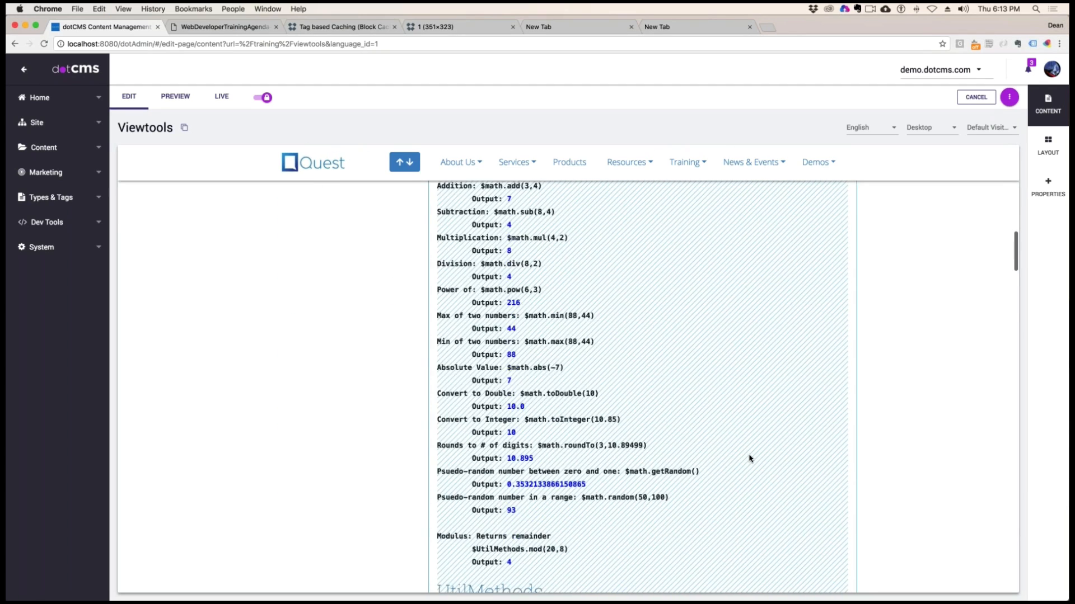
scroll(749, 459, "down", 10)
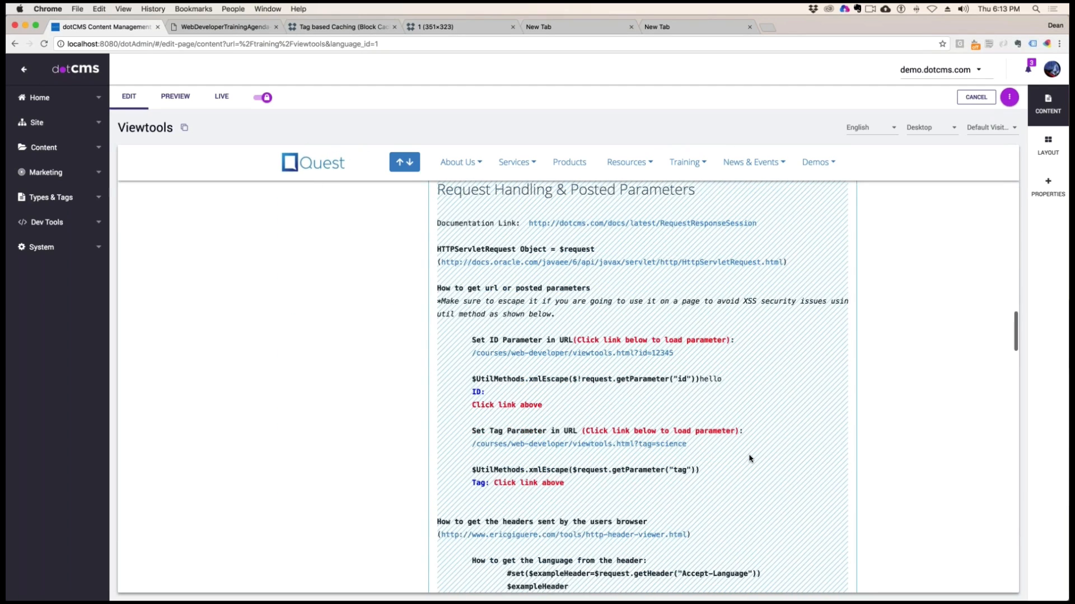
scroll(751, 458, "down", 10)
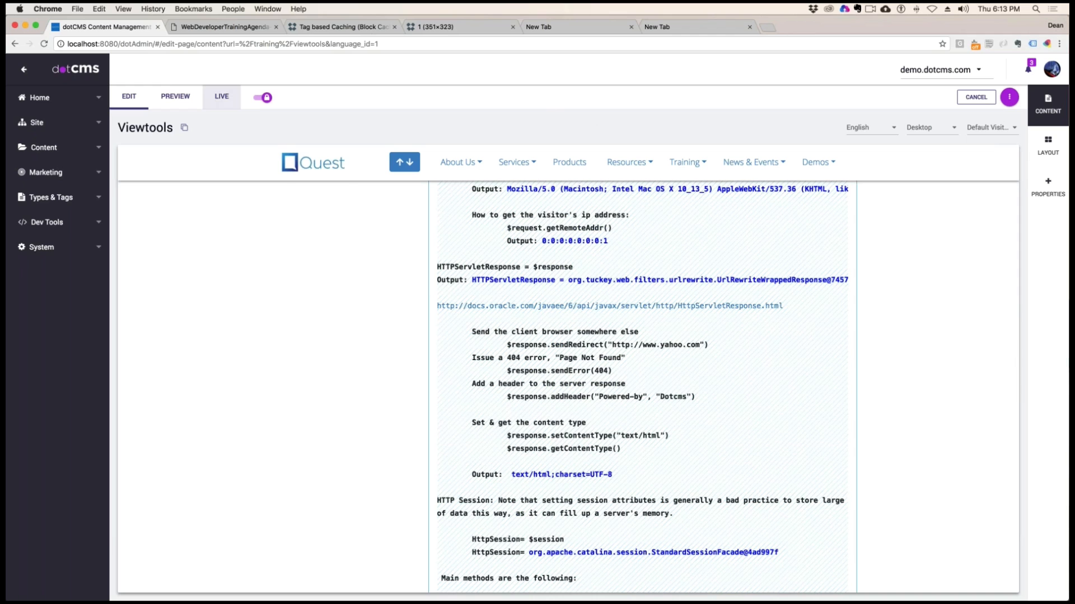
Switch the Viewtools page to live mode and examine the visitor's IP address and HTTPServletResponse examples there
left_click(221, 97)
scroll(568, 386, "down", 10)
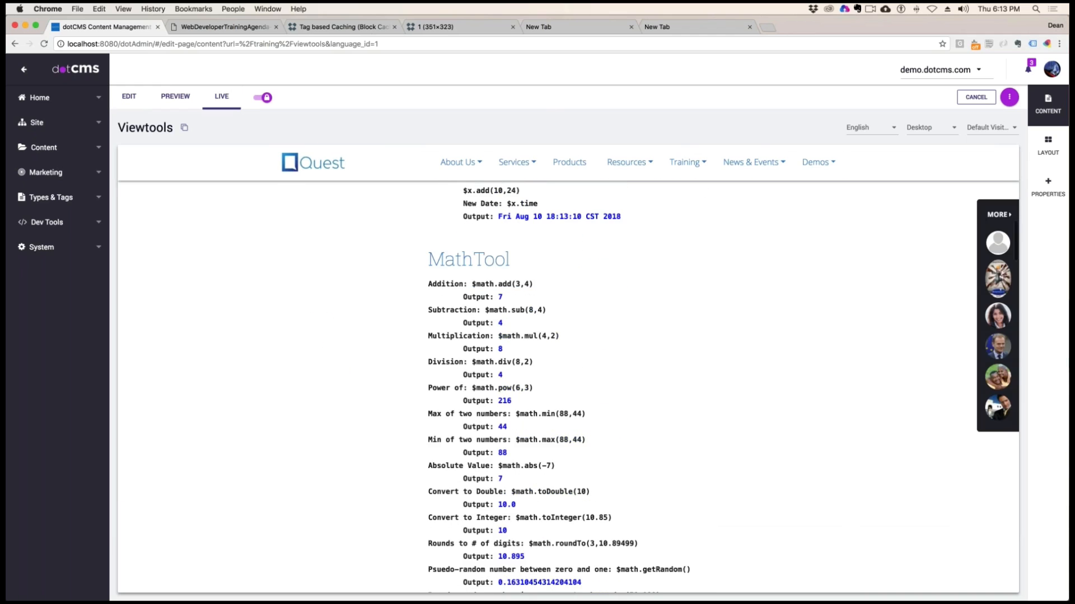
scroll(568, 386, "down", 15)
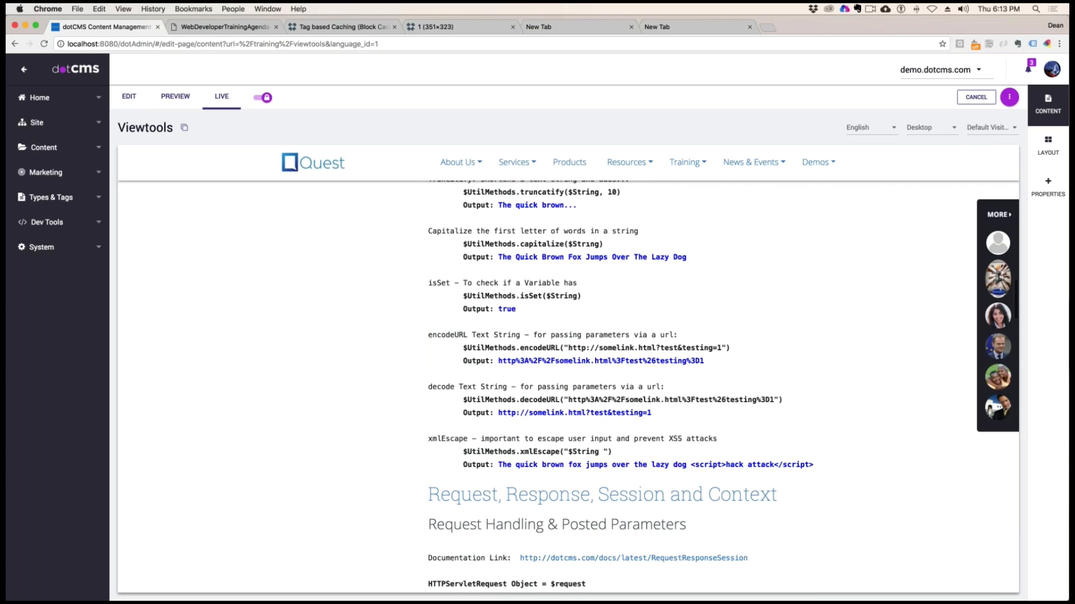
scroll(568, 386, "down", 10)
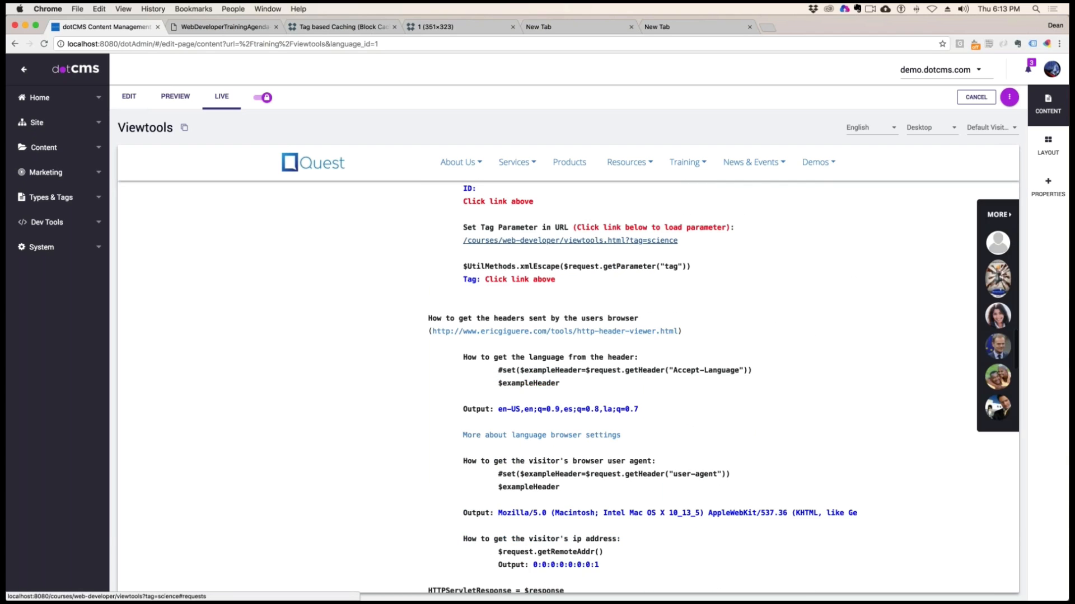
scroll(568, 386, "down", 8)
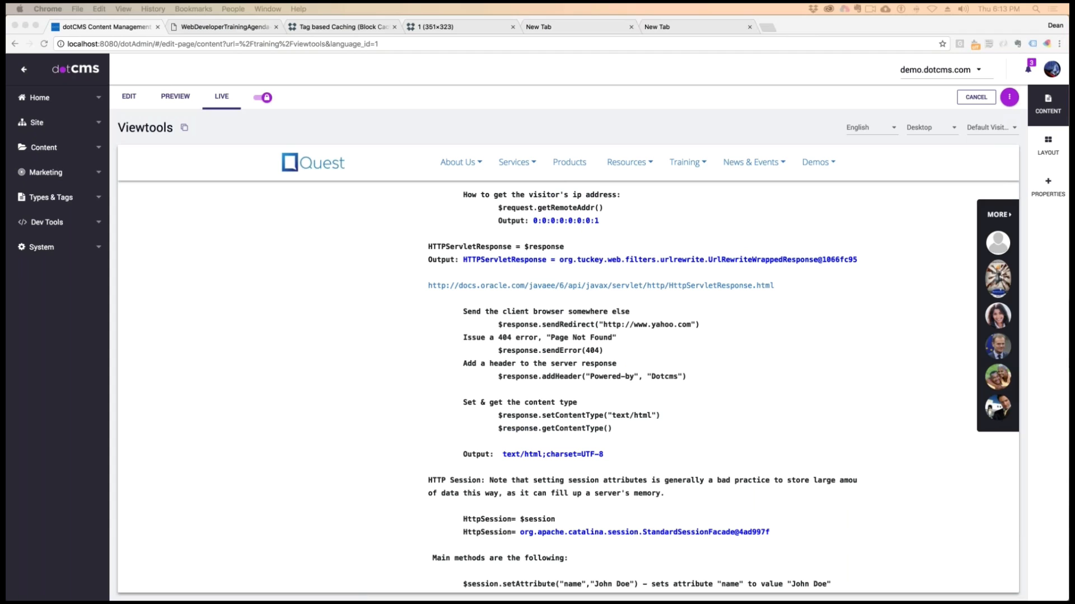
left_click(609, 310)
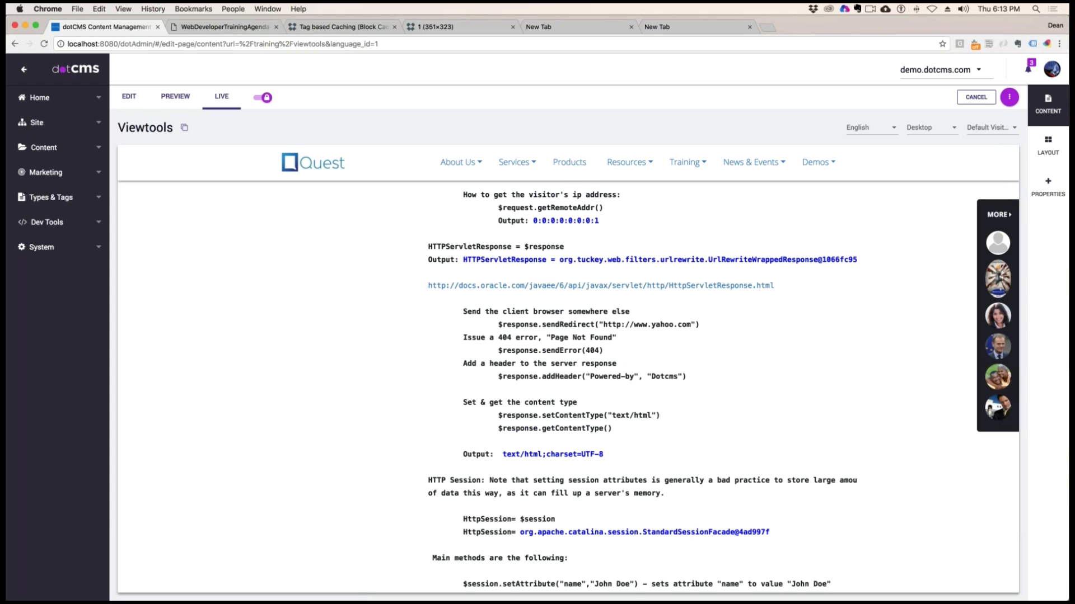
scroll(551, 196, "up", 2)
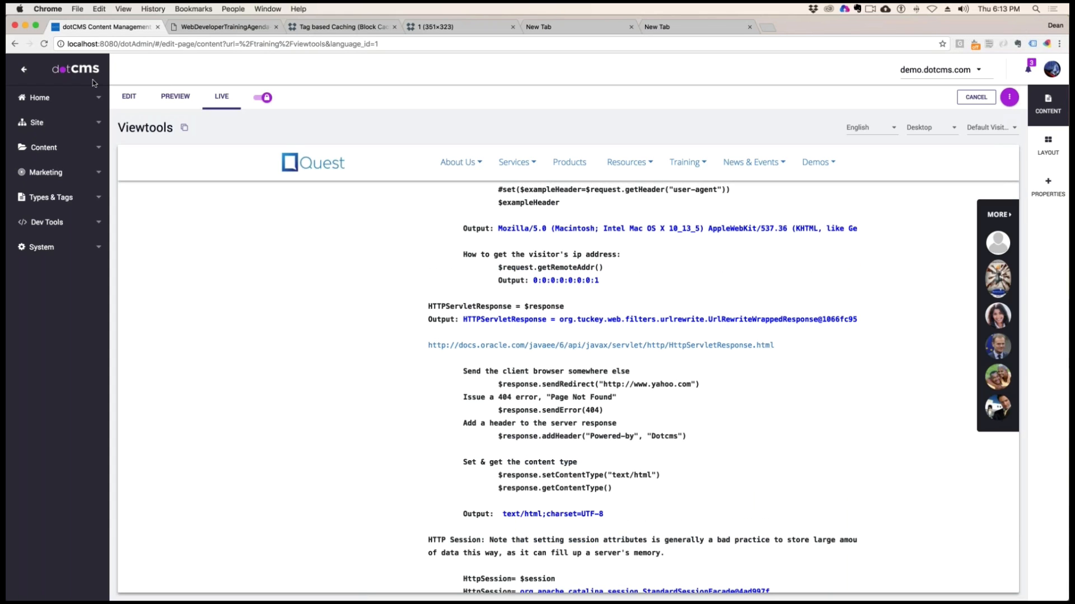
Return the page to edit mode and examine the $request.getRemoteAddr() call in the visitor's IP address example
left_click(130, 97)
scroll(642, 360, "down", 10)
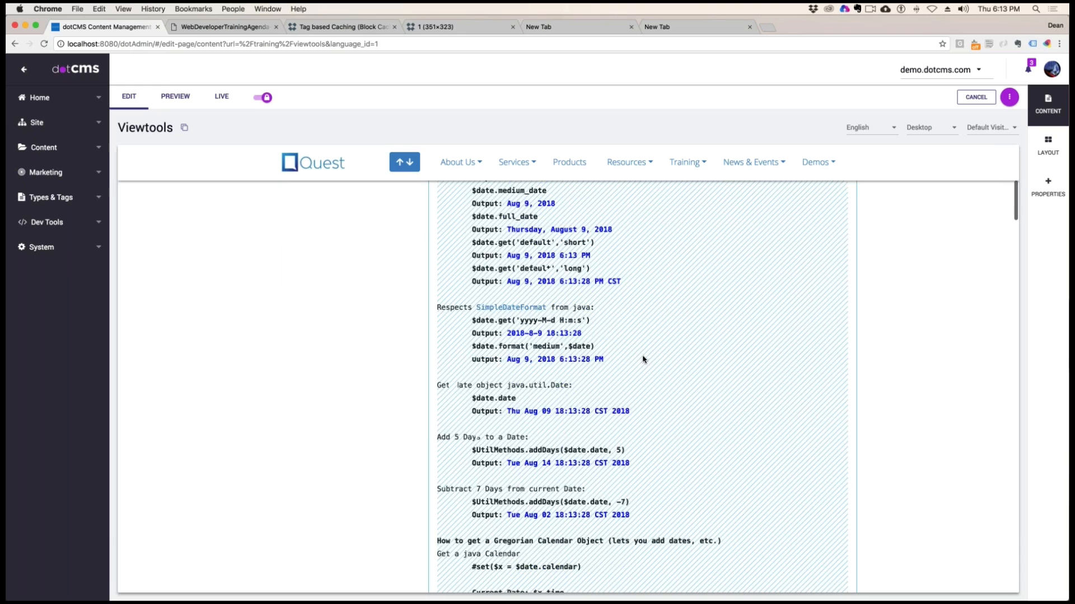
scroll(642, 360, "down", 5)
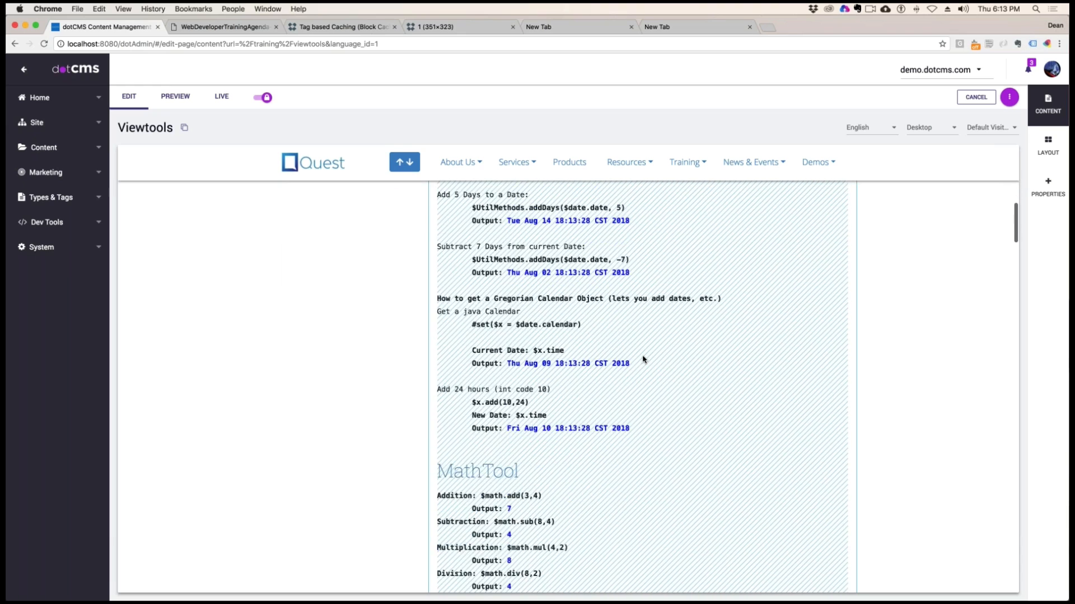
scroll(643, 360, "down", 7)
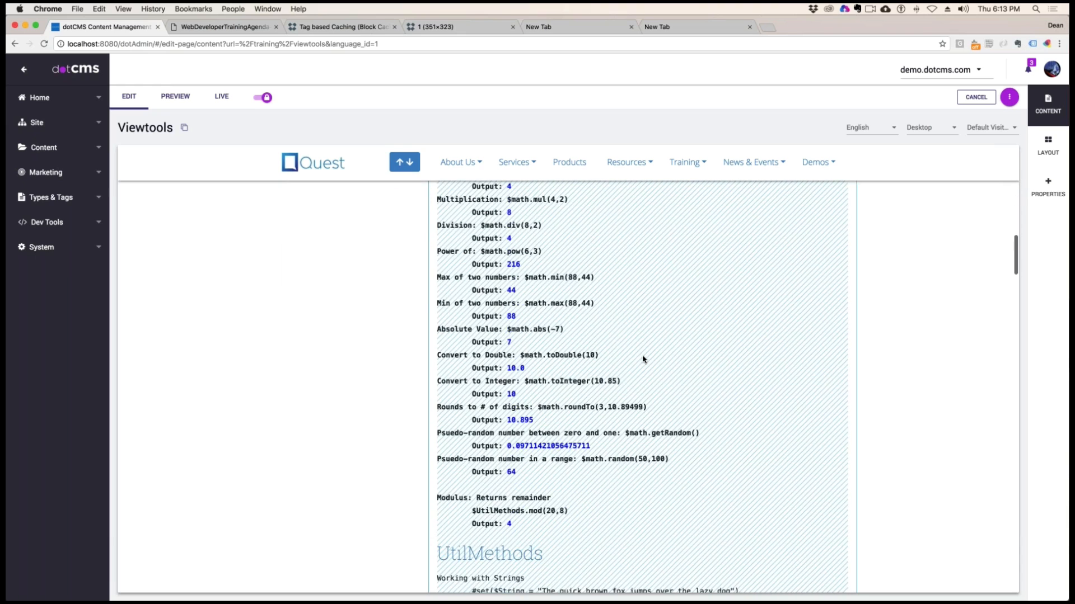
scroll(642, 360, "down", 15)
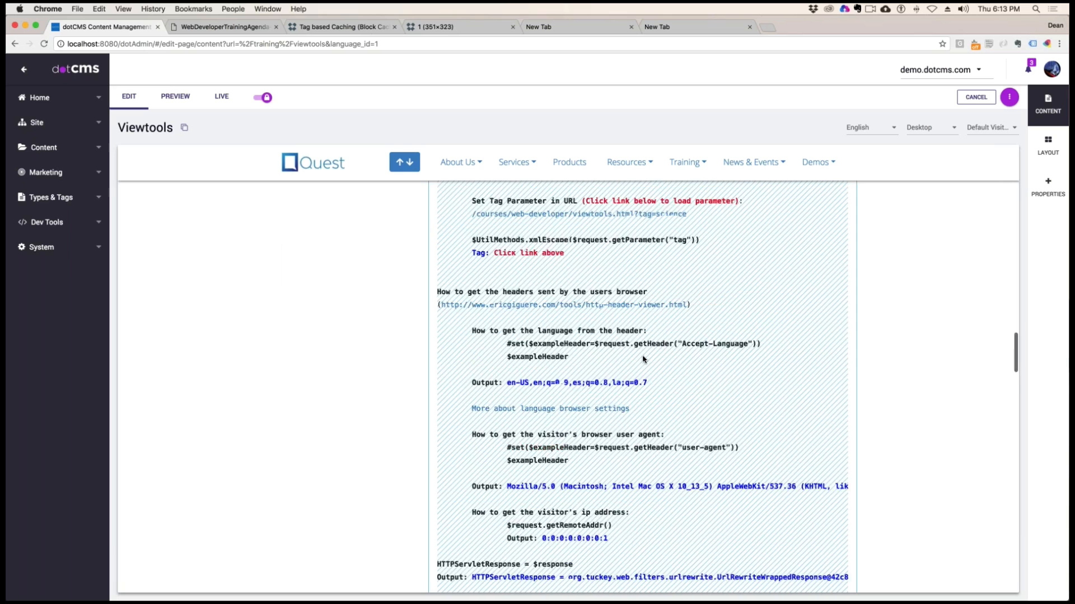
scroll(643, 360, "down", 5)
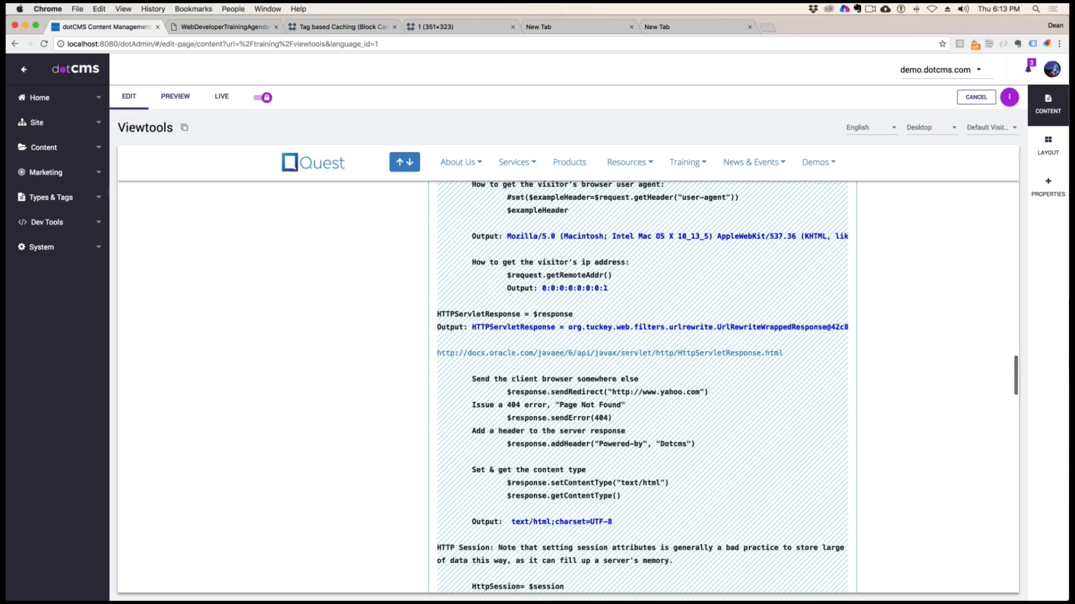
left_click_drag(613, 275, 508, 275)
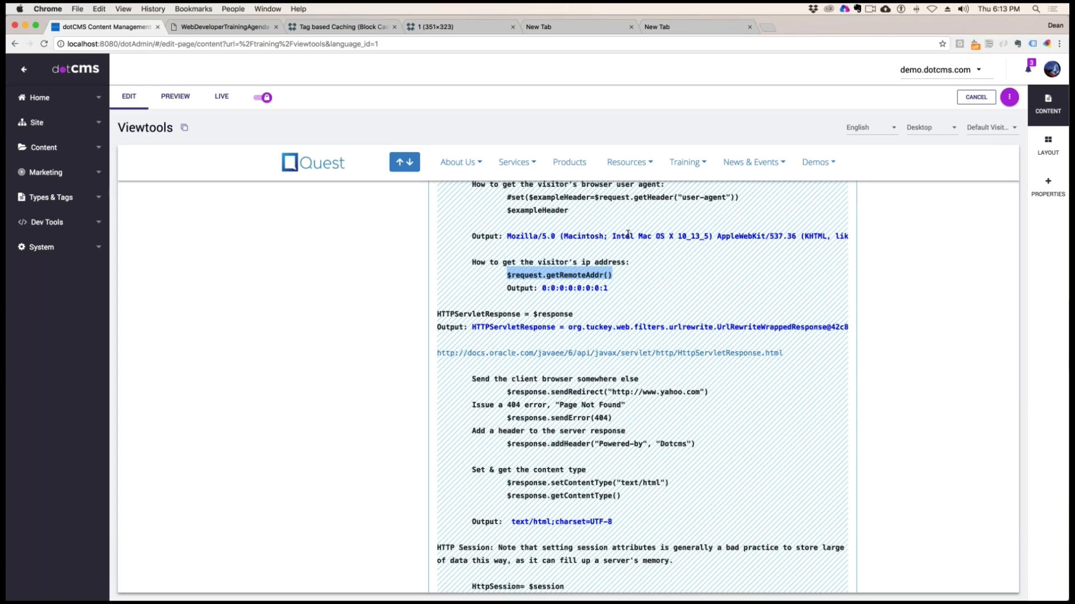
Examine the HTTPServletResponse object, covering the $response variable and the full length of its output
scroll(650, 313, "down", 2)
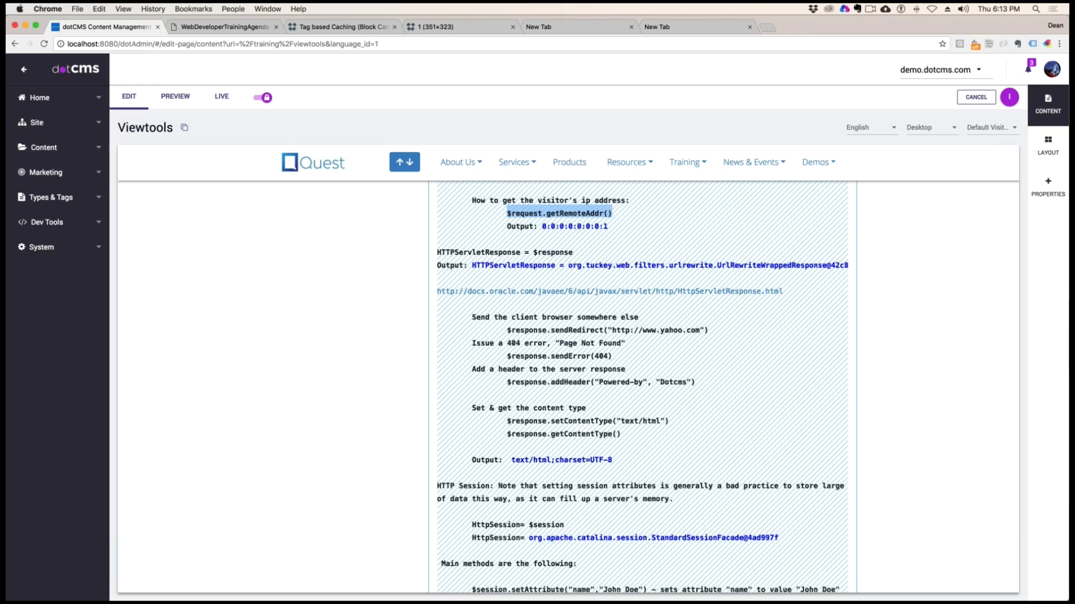
scroll(644, 386, "down", 3)
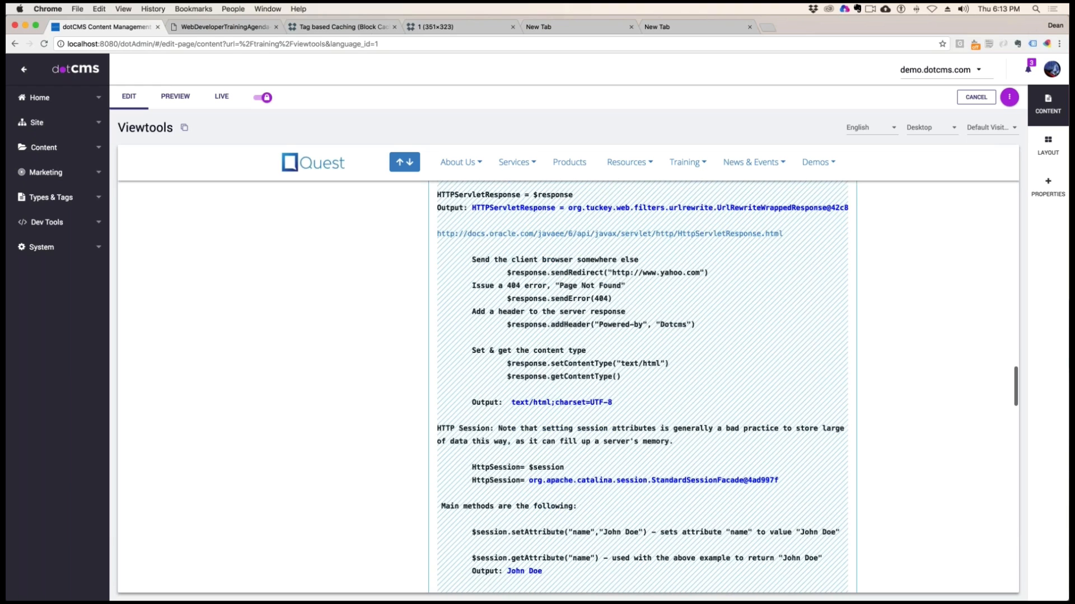
scroll(643, 386, "up", 2)
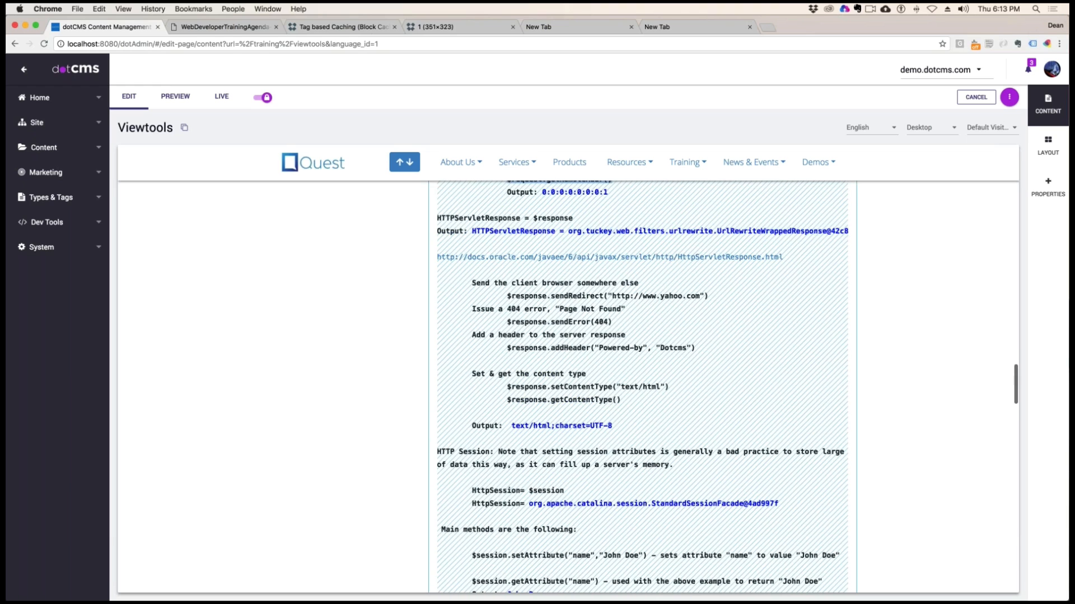
left_click_drag(450, 218, 625, 216)
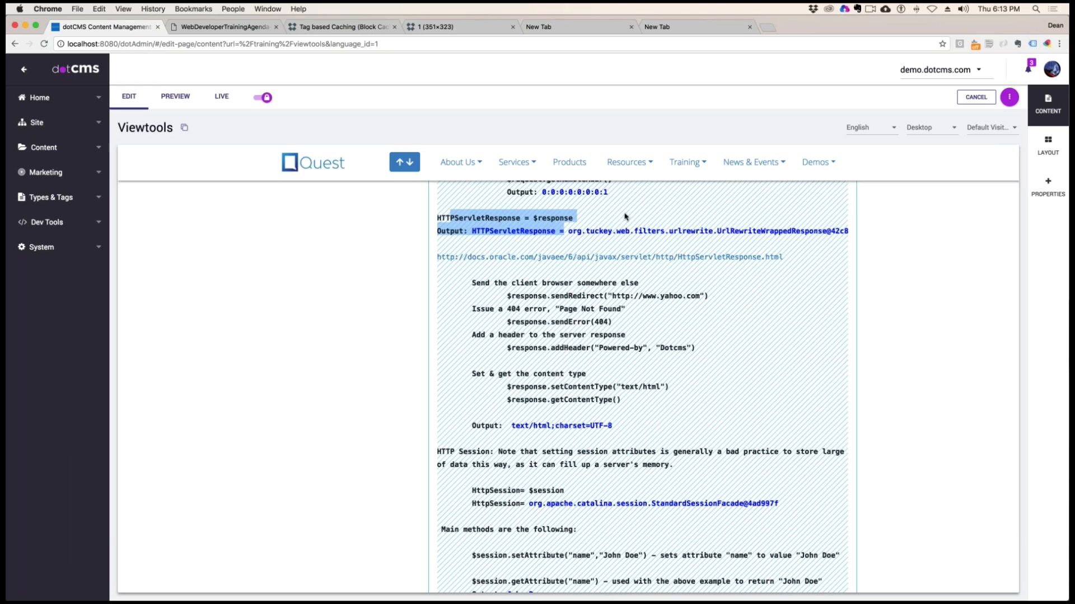
left_click(616, 228)
left_click_drag(472, 231, 856, 230)
scroll(512, 278, "left", 5)
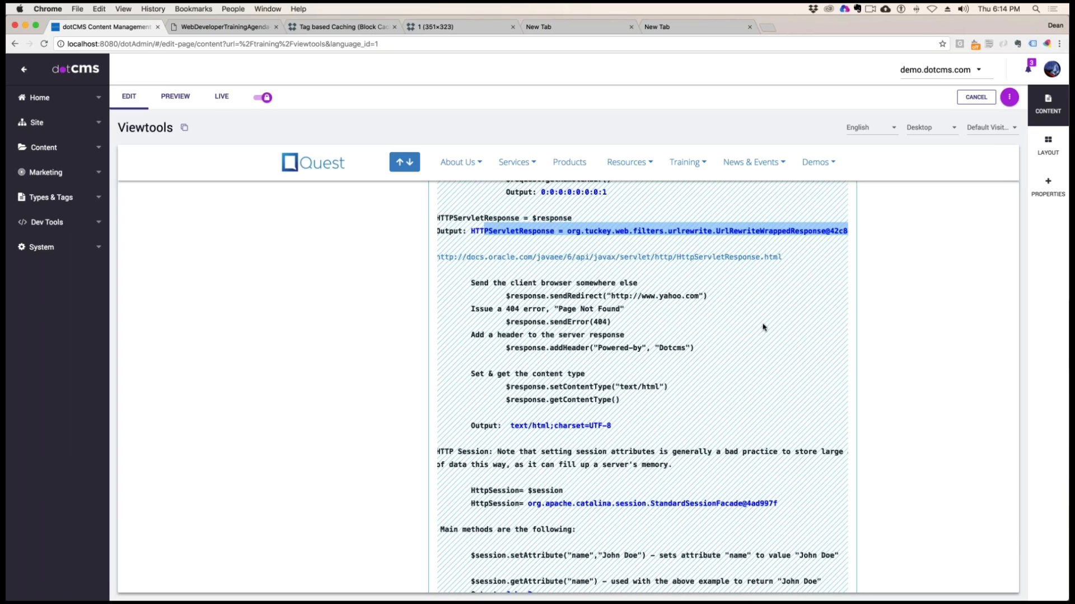
scroll(759, 328, "left", 1)
left_click_drag(614, 296, 519, 296)
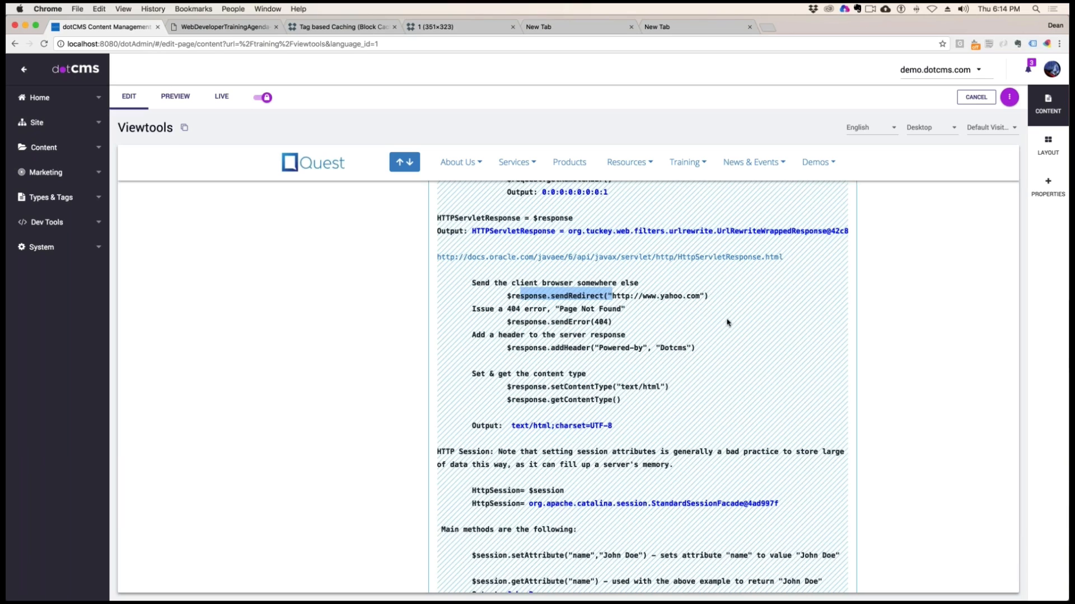
left_click_drag(626, 296, 689, 297)
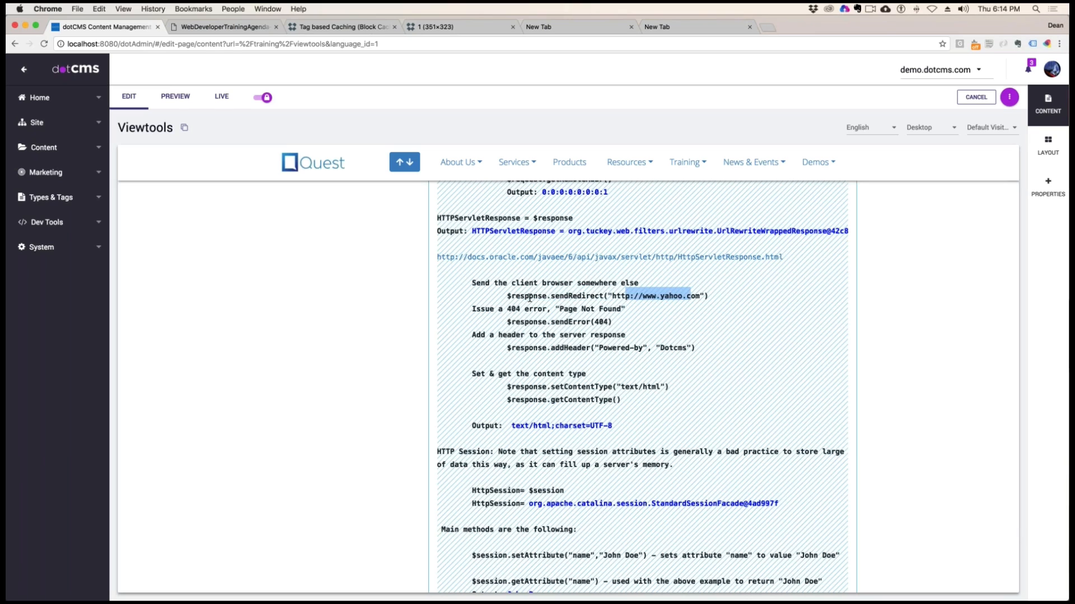
left_click_drag(497, 309, 612, 322)
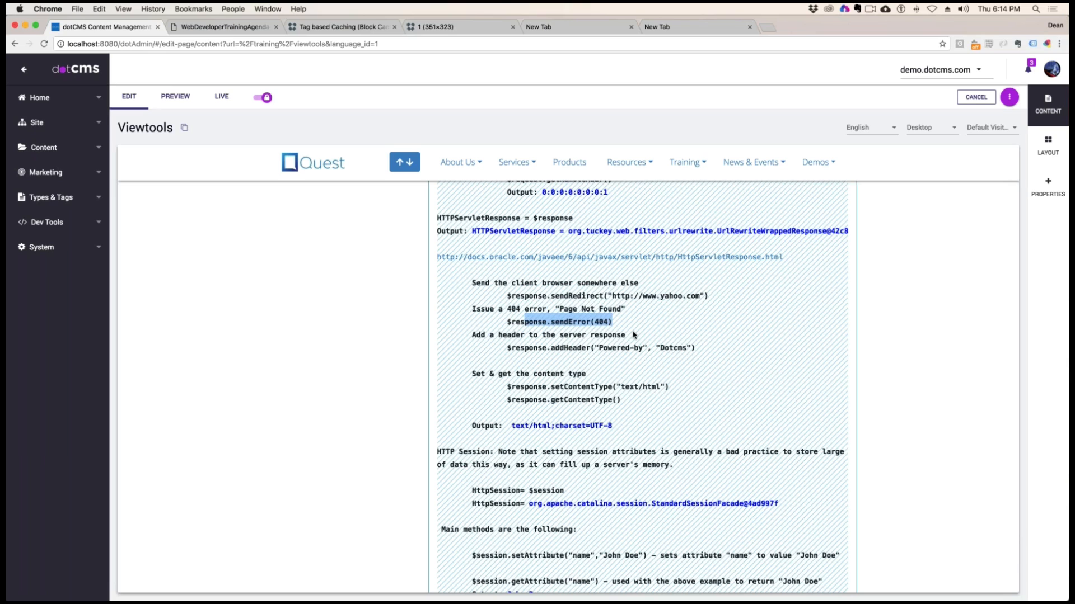
Examine the server response header example $response.addHeader("Powered-by", "Dotcms"), including its header name argument
left_click_drag(515, 347, 704, 348)
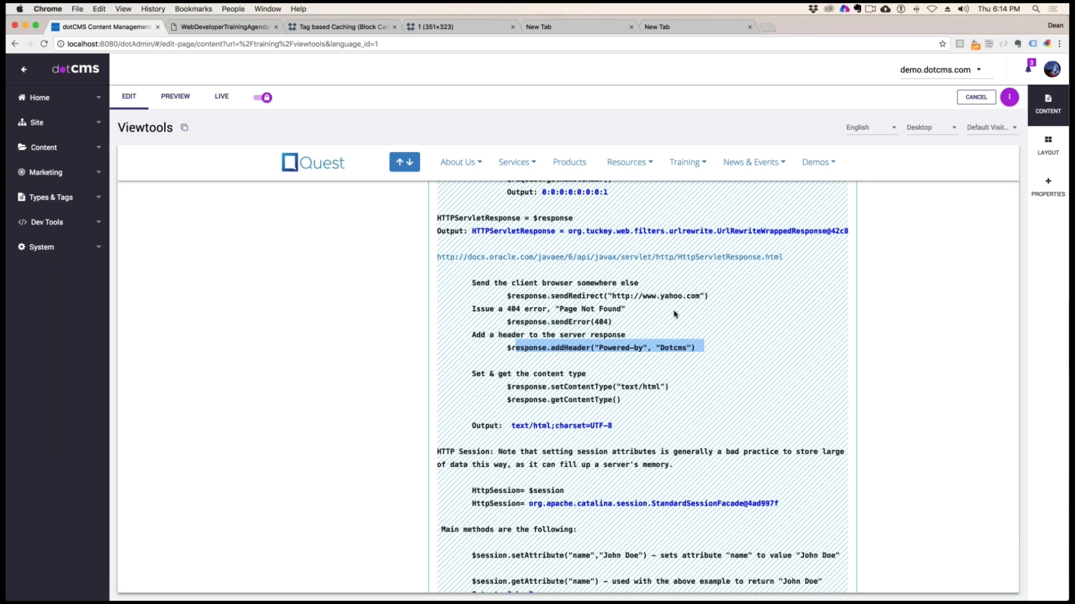
left_click(639, 350)
left_click_drag(641, 350, 615, 347)
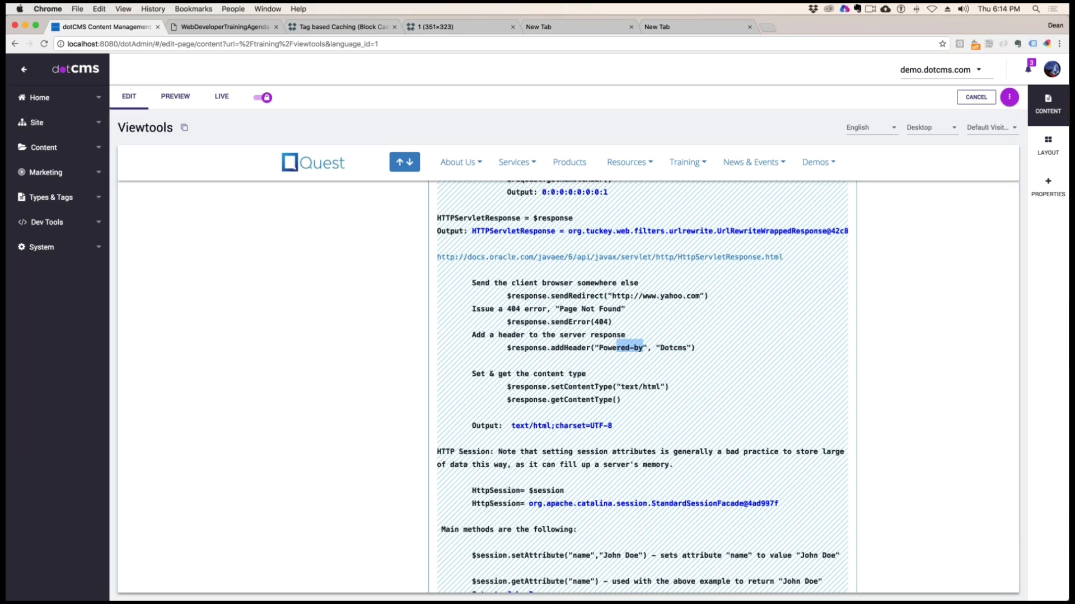
left_click(696, 351)
Examine the content type example, covering $response.setContentType("text/html"), $response.getContentType() and the output
left_click_drag(490, 373, 643, 387)
left_click_drag(519, 400, 591, 399)
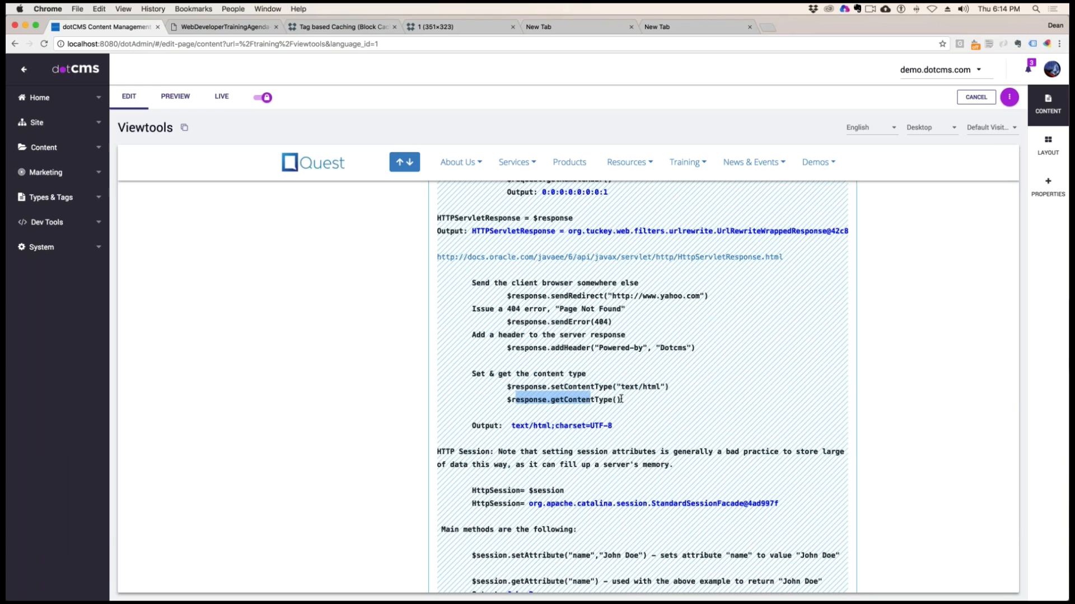
scroll(591, 400, "down", 1)
scroll(591, 400, "down", 2)
left_click_drag(511, 372, 610, 374)
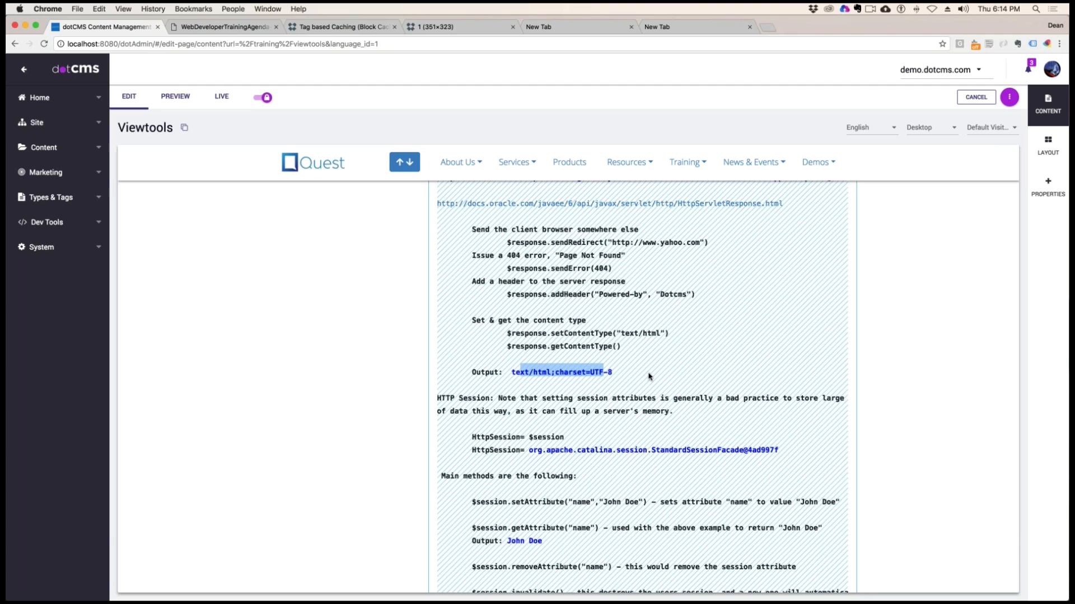
Examine the HTTP Session note about storing large amounts of data in session attributes
scroll(649, 376, "down", 3)
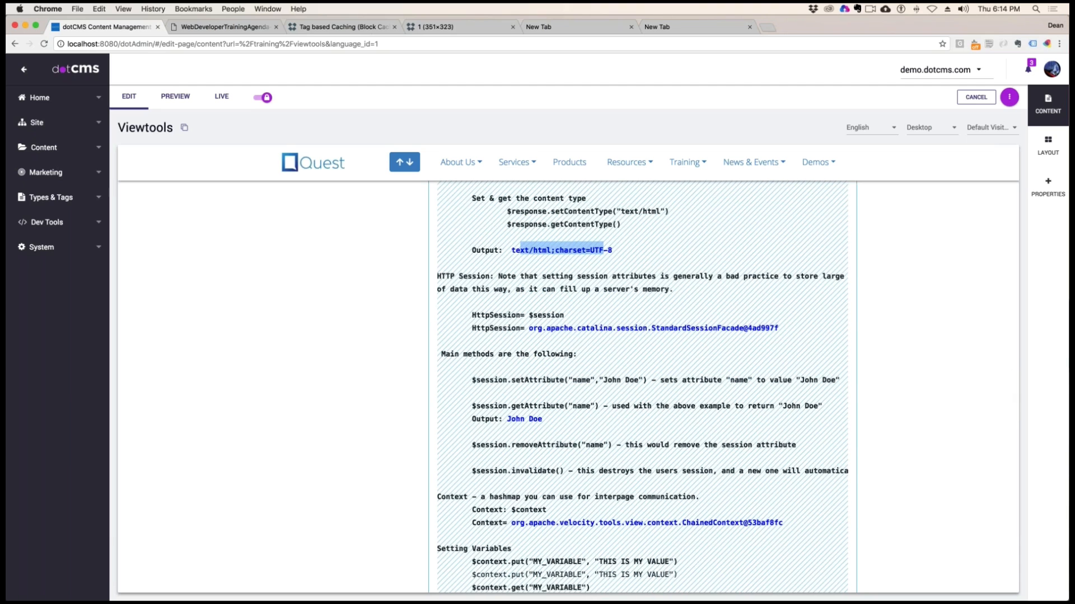
left_click_drag(675, 289, 426, 276)
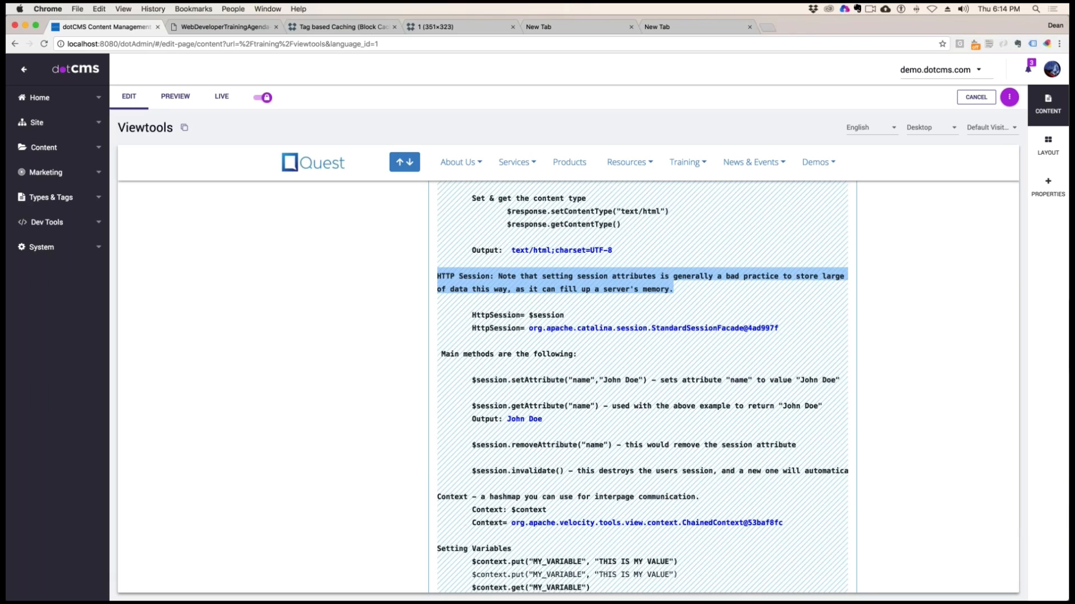
left_click(793, 304)
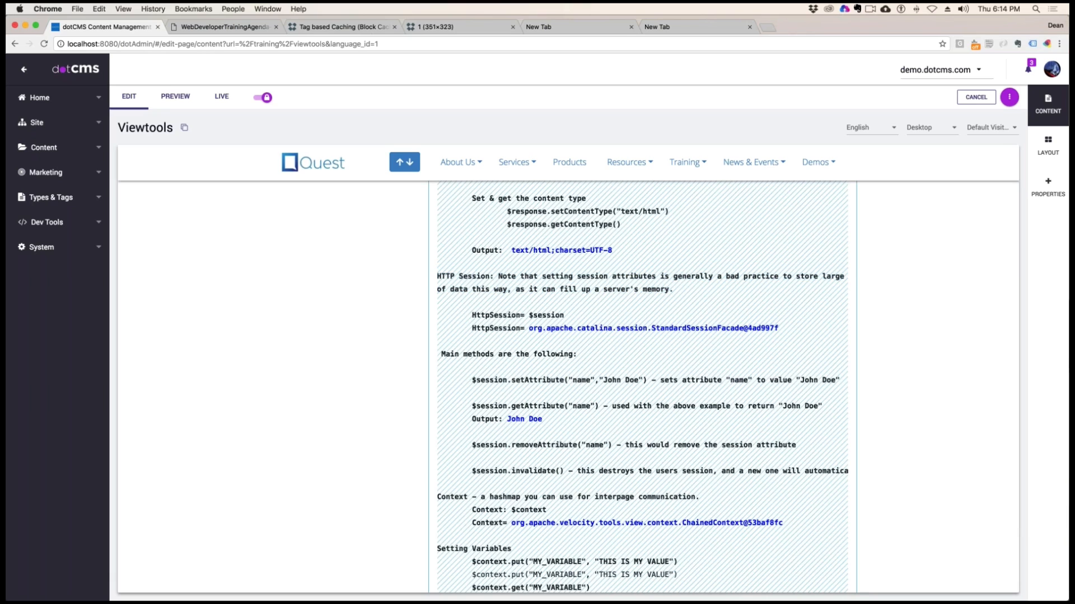
left_click_drag(456, 276, 682, 289)
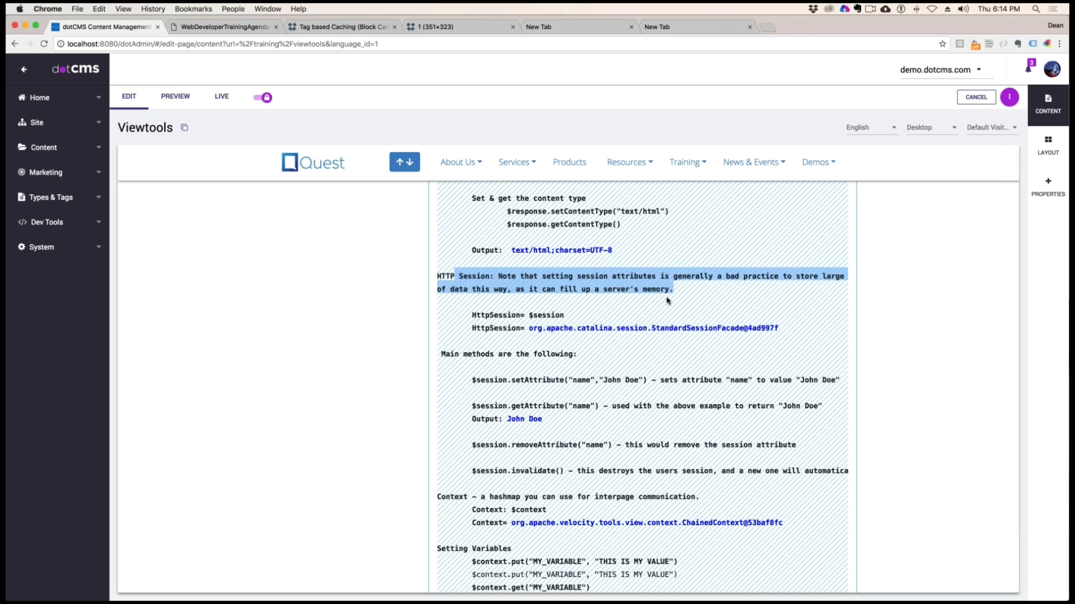
left_click_drag(569, 276, 581, 301)
scroll(581, 301, "left", 1)
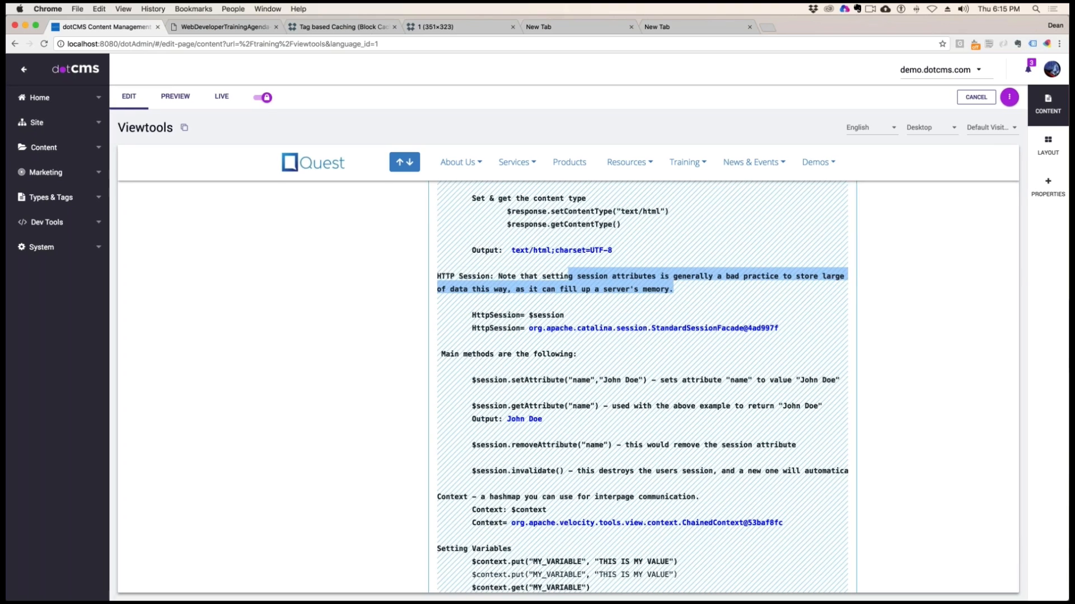
Examine the HttpSession line that introduces the $session variable
left_click(623, 310)
left_click_drag(472, 316, 564, 317)
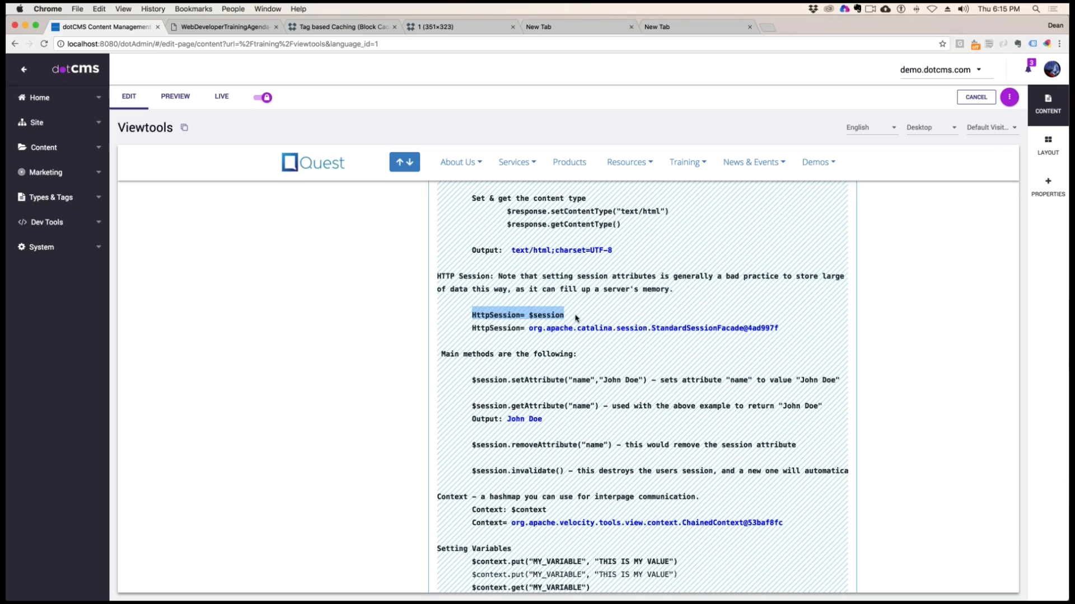
left_click(593, 311)
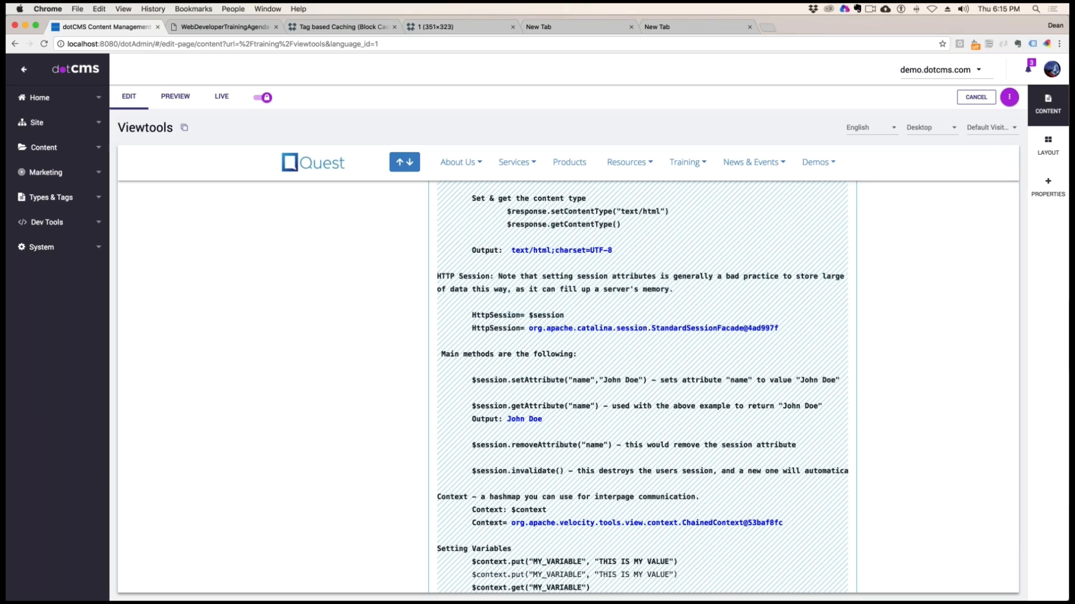
Examine the $session object output and the $session.setAttribute and $session.getAttribute examples for the "name" attribute
left_click_drag(564, 315, 777, 328)
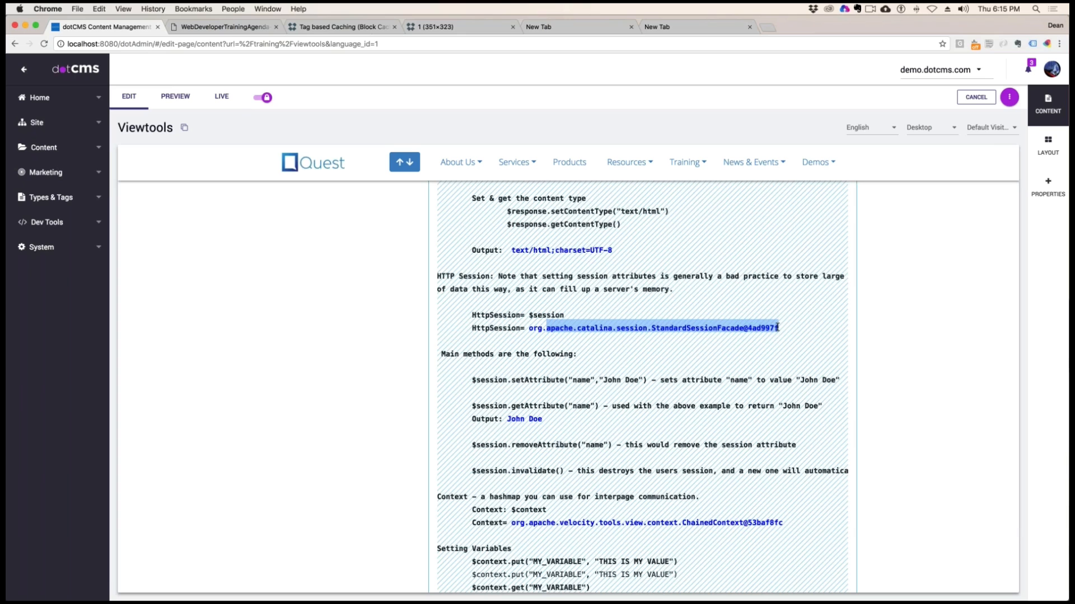
scroll(619, 377, "down", 2)
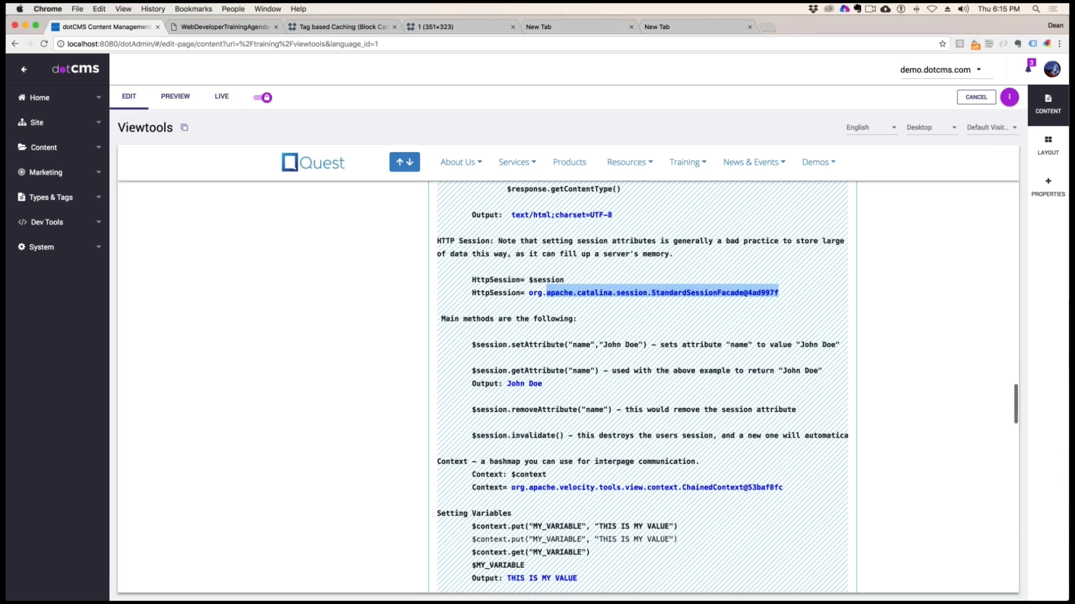
left_click_drag(493, 344, 602, 344)
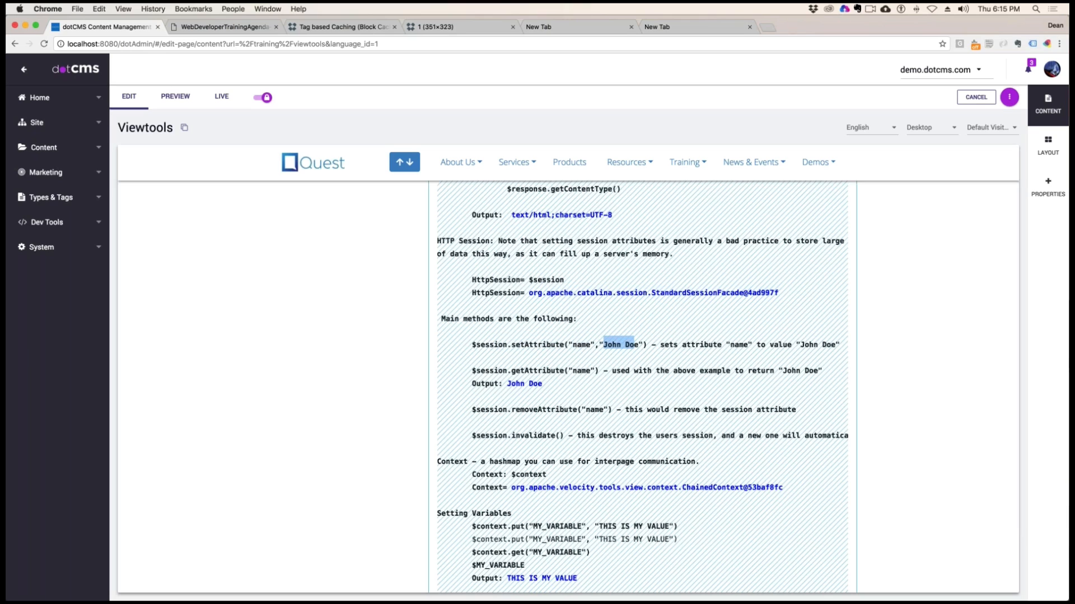
mouse_move(506, 370)
left_mouse_down()
mouse_move(491, 385)
mouse_move(534, 371)
mouse_move(525, 369)
left_mouse_up()
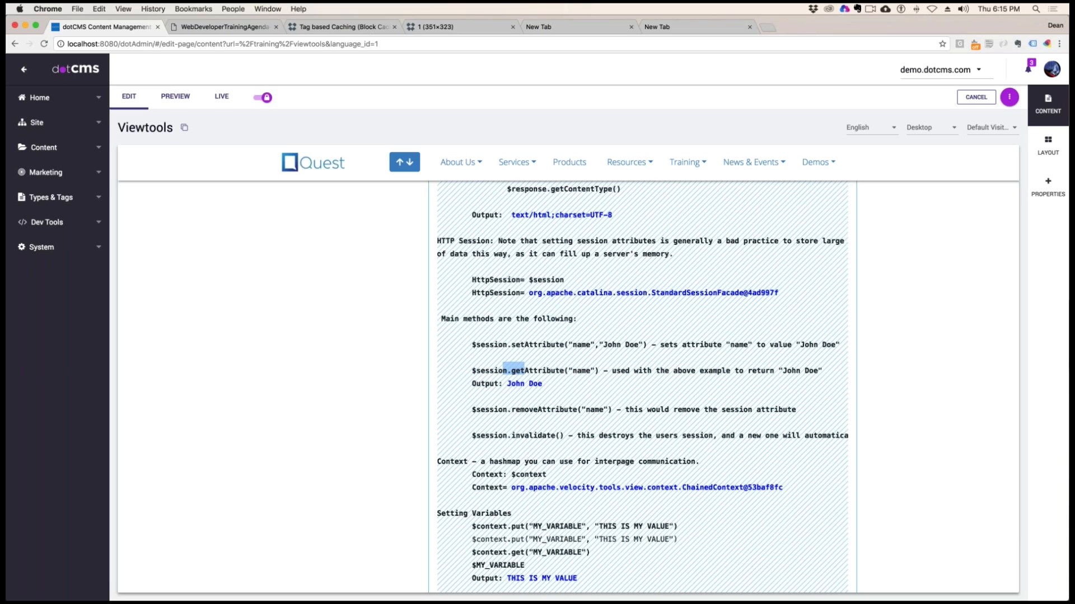
left_click(573, 370)
left_click_drag(507, 384, 542, 384)
left_click_drag(608, 345, 635, 344)
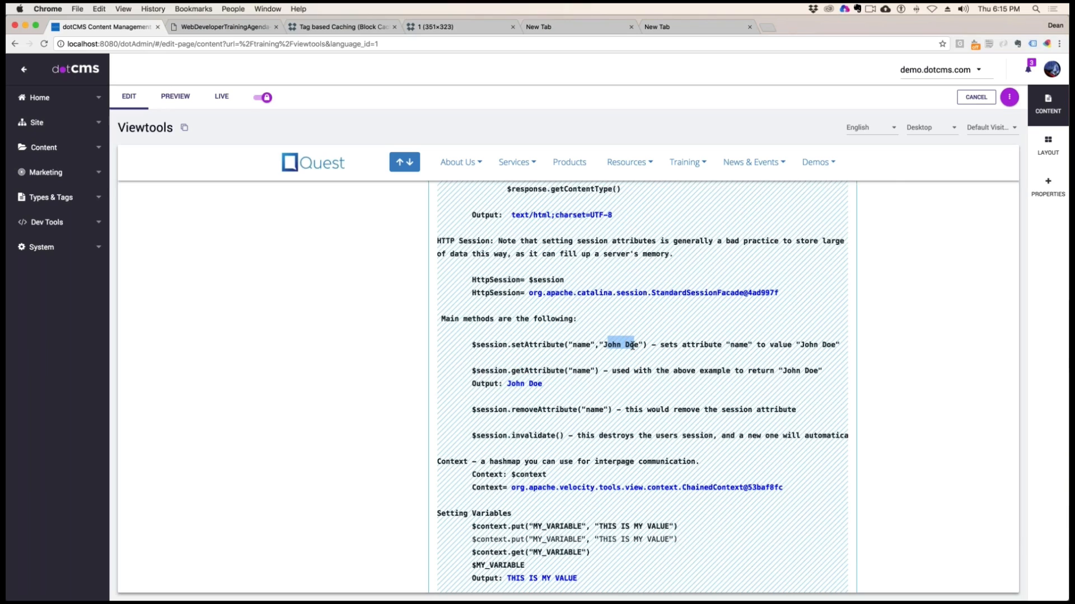
left_click_drag(507, 384, 542, 384)
Examine the $session.removeAttribute("name") and $session.invalidate() methods and their descriptions
left_click_drag(604, 409, 585, 410)
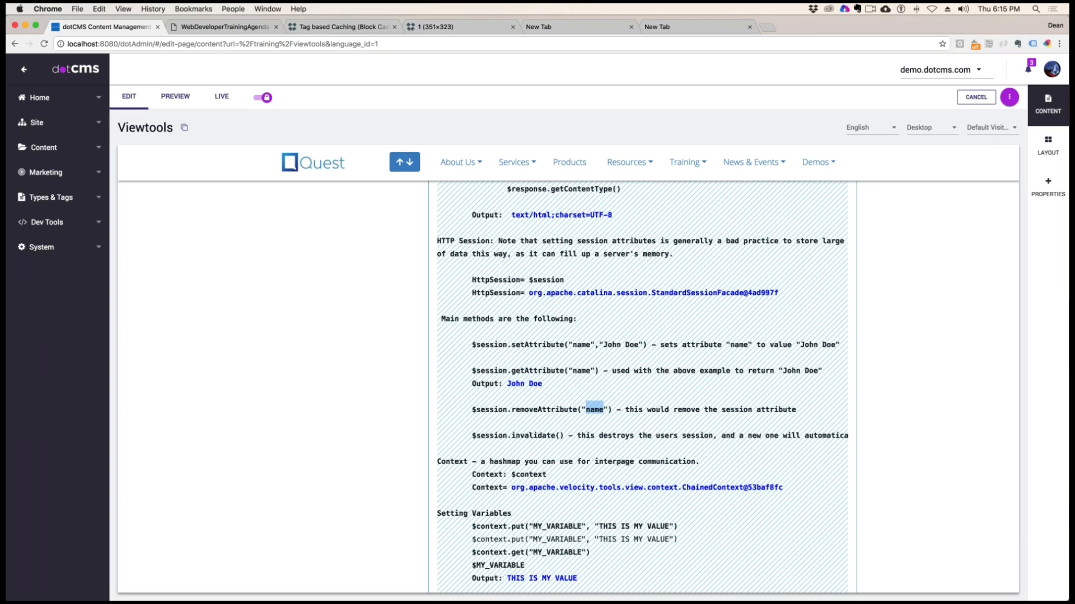
left_click_drag(697, 410, 795, 410)
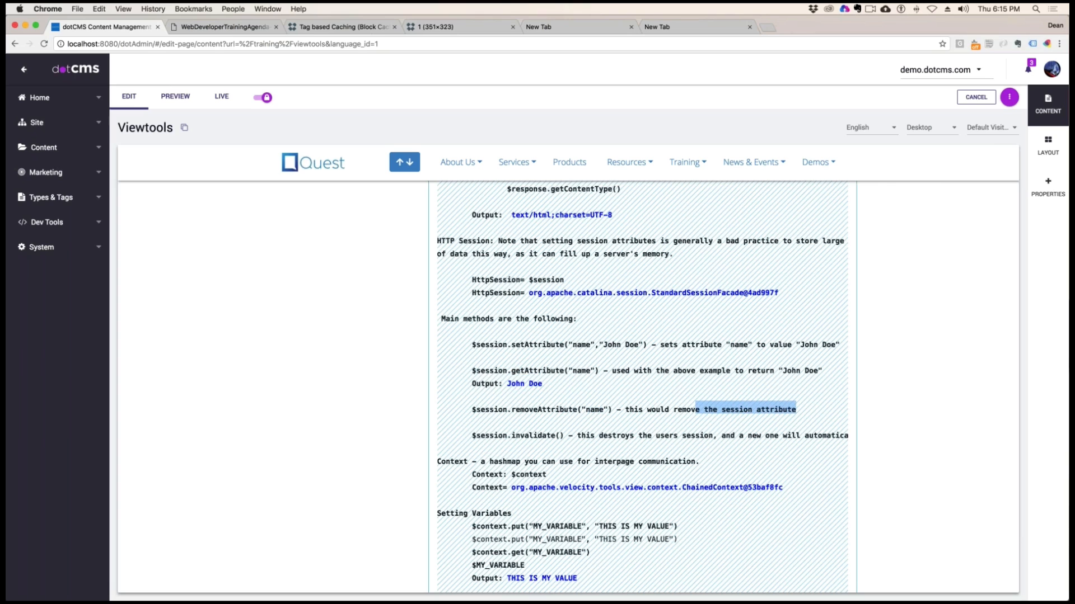
scroll(651, 459, "down", 3)
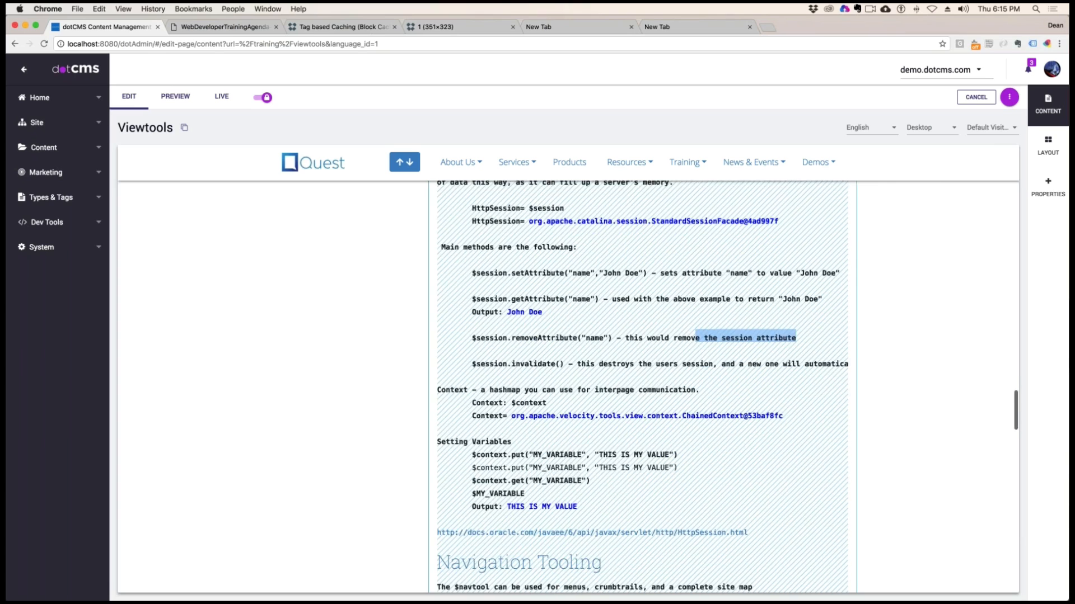
mouse_move(481, 362)
left_mouse_down()
mouse_move(563, 362)
mouse_move(473, 363)
left_mouse_up()
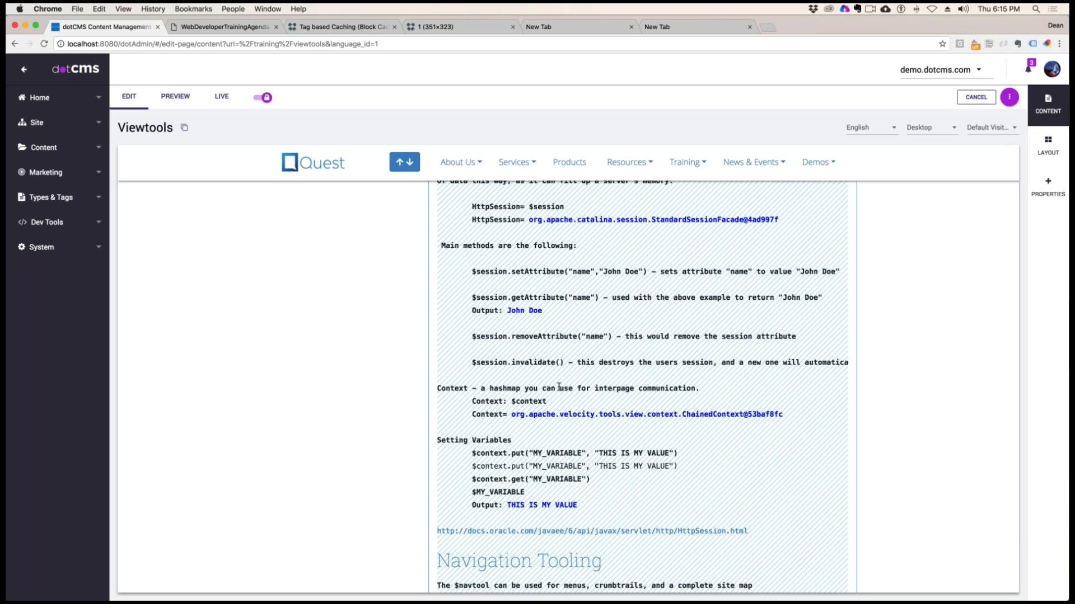
Examine the Context description about interpage communication and the $context object output
left_click_drag(480, 388, 742, 393)
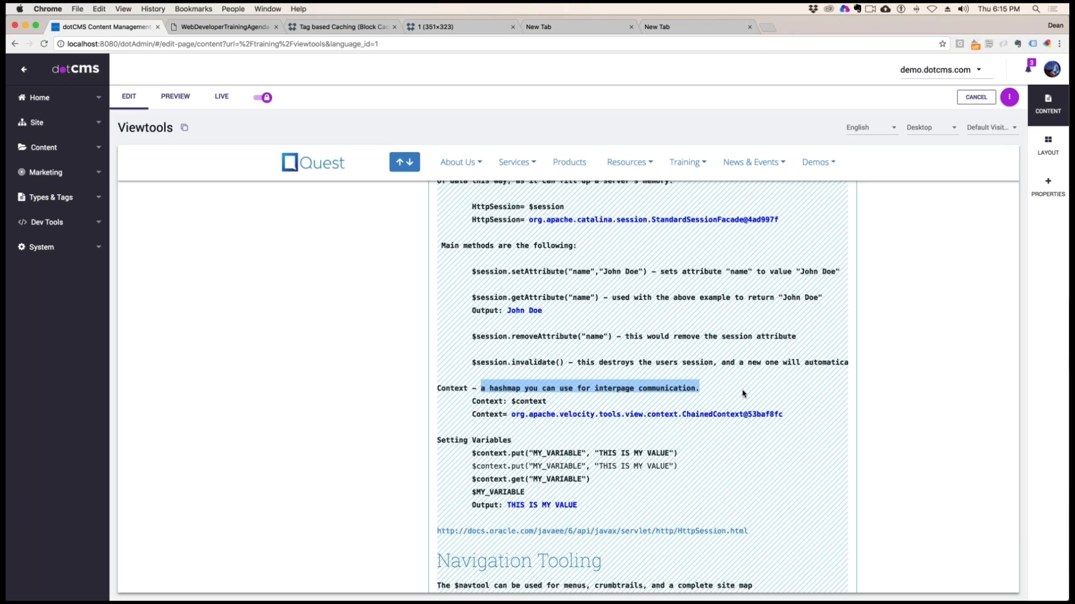
left_click(743, 394)
left_click_drag(547, 401, 784, 417)
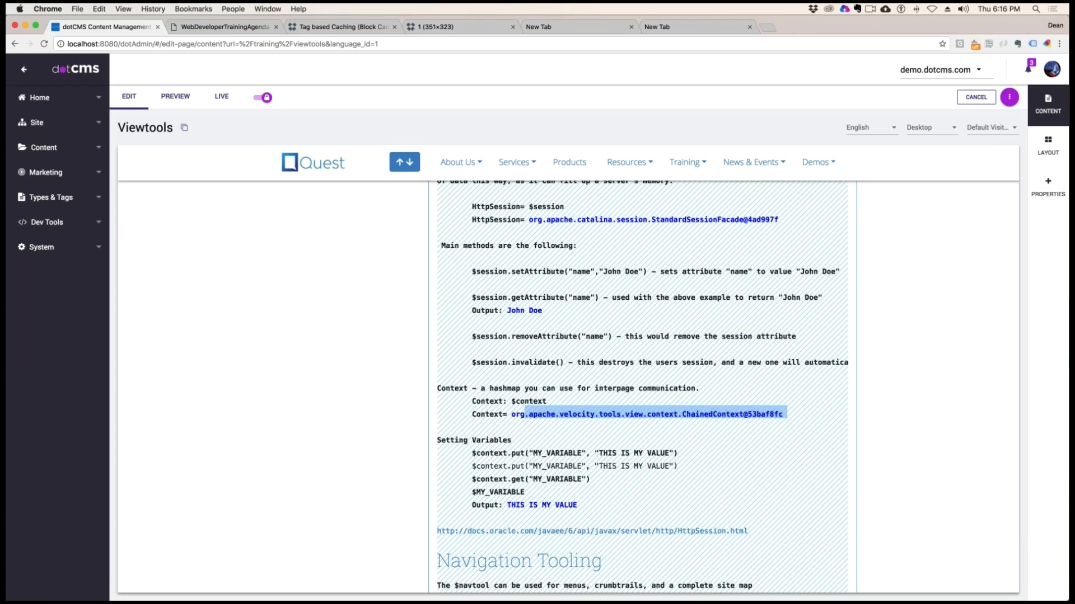
Examine the Setting Variables example, covering $context.put, $context.get("MY_VARIABLE"), $MY_VARIABLE and the output line
left_click_drag(502, 453, 537, 456)
left_click_drag(603, 453, 656, 466)
left_click_drag(480, 480, 582, 479)
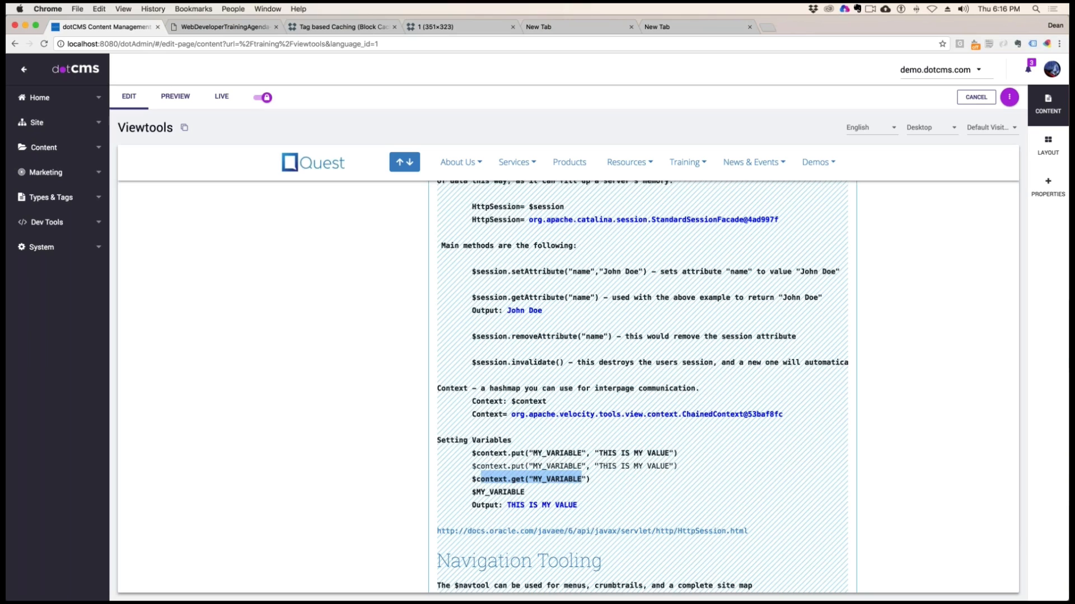
left_click_drag(479, 492, 544, 495)
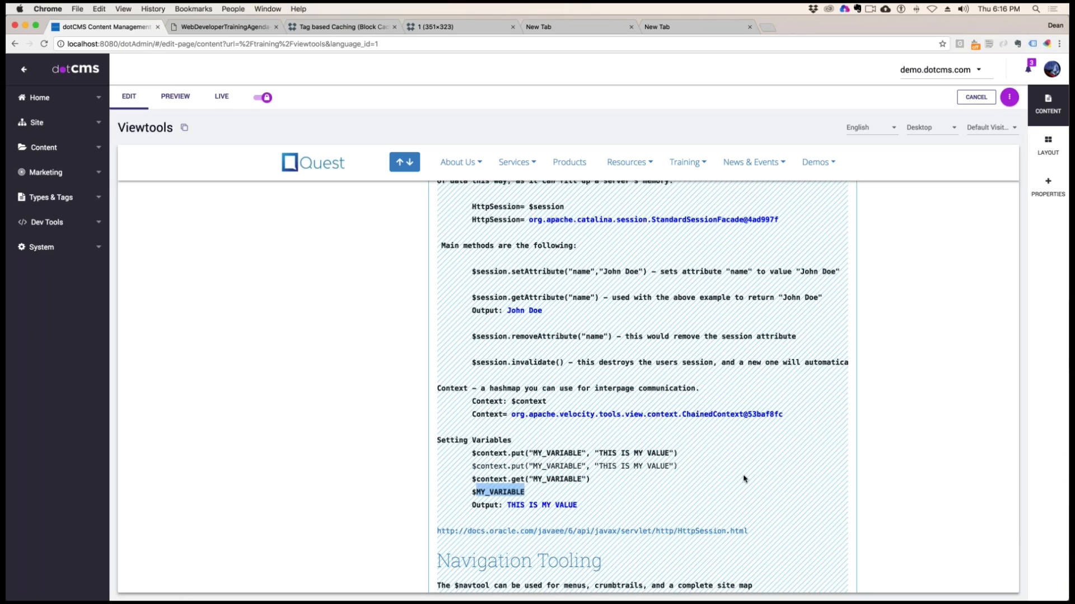
left_click_drag(679, 467, 438, 462)
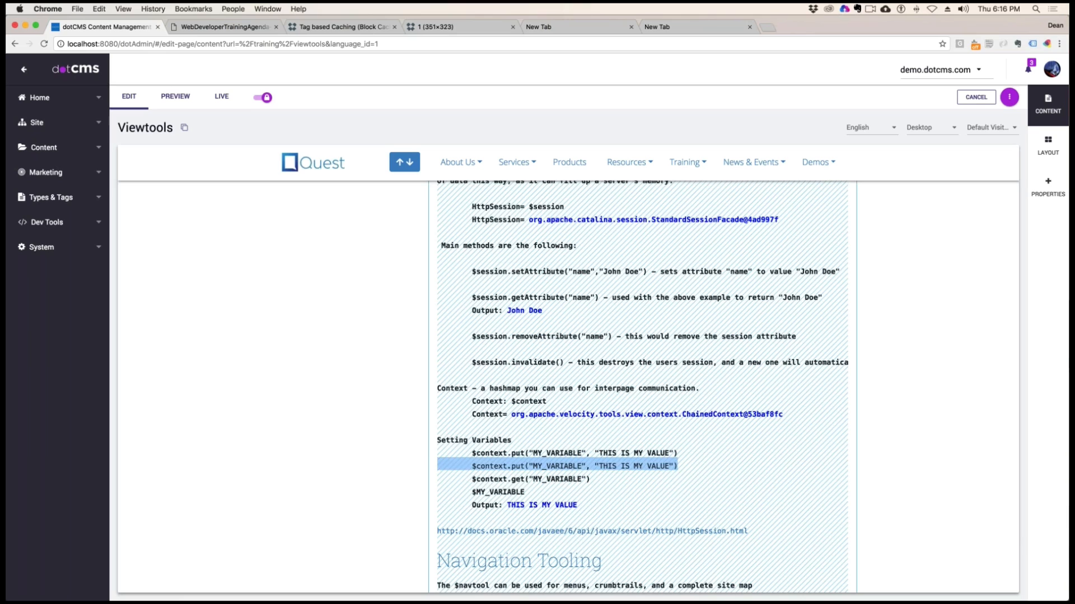
left_click(551, 506)
left_click_drag(577, 505, 506, 506)
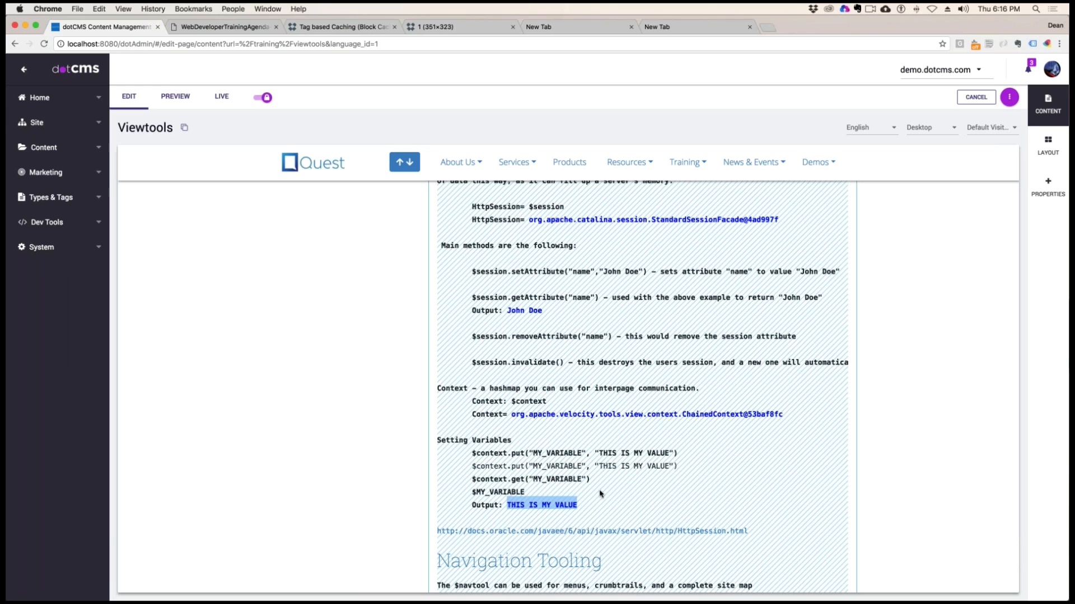
left_click_drag(480, 492, 582, 505)
Look through the Navigation Tooling, Navtool for Crumbtrails and Navtool for Site Maps sections in the page editor
scroll(672, 496, "down", 4)
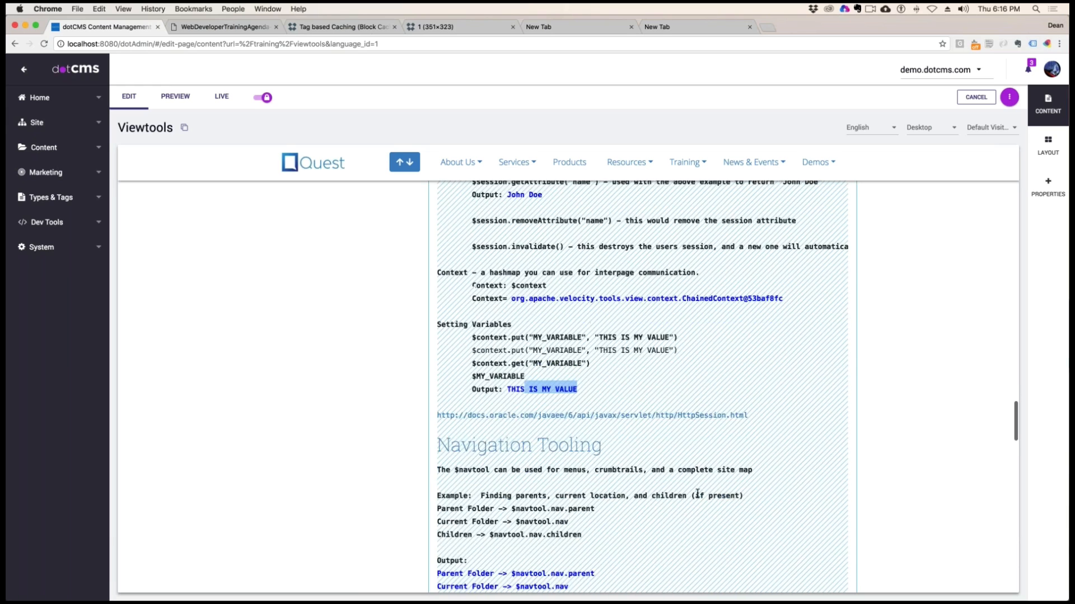
scroll(697, 494, "down", 5)
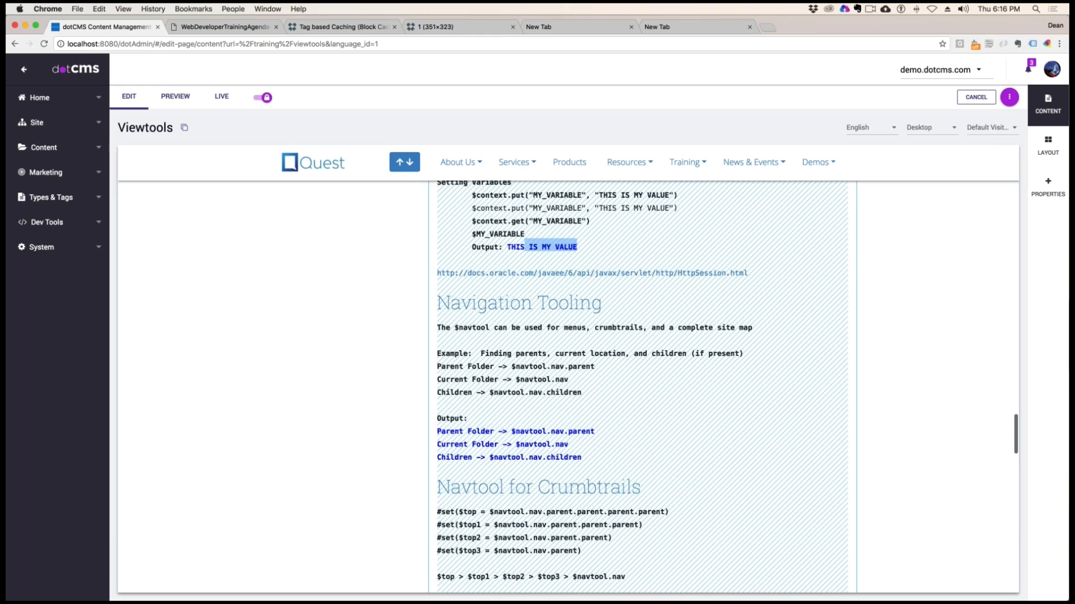
scroll(645, 464, "down", 3)
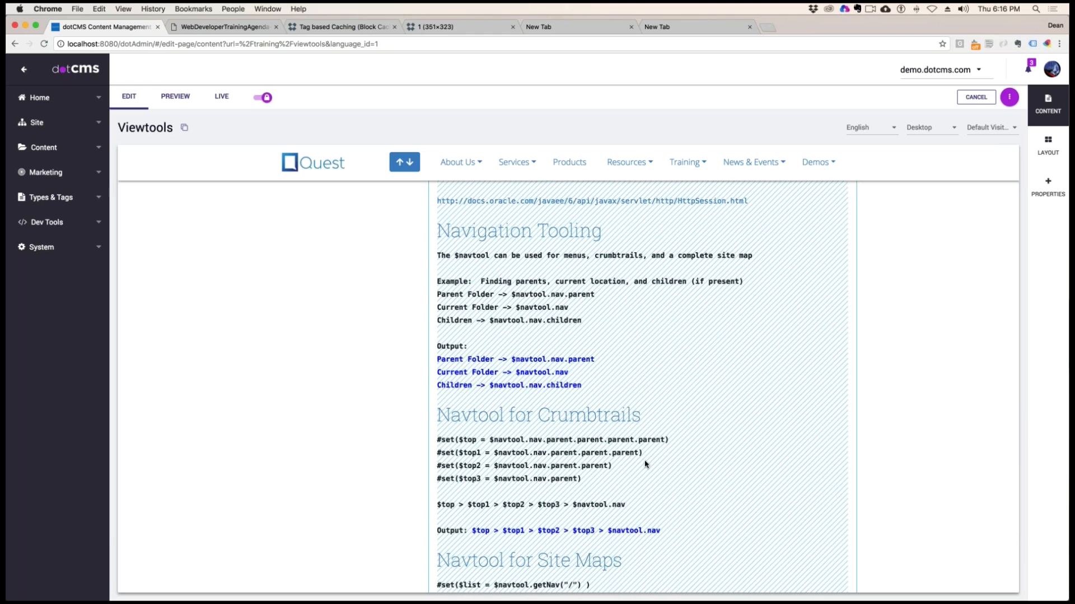
scroll(685, 378, "down", 12)
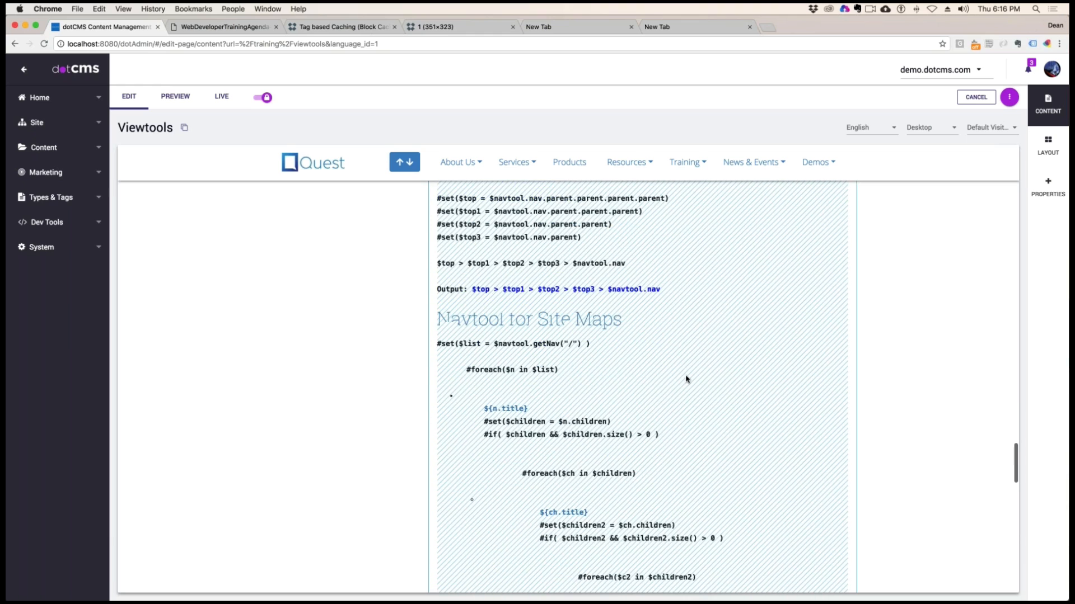
scroll(687, 379, "down", 4)
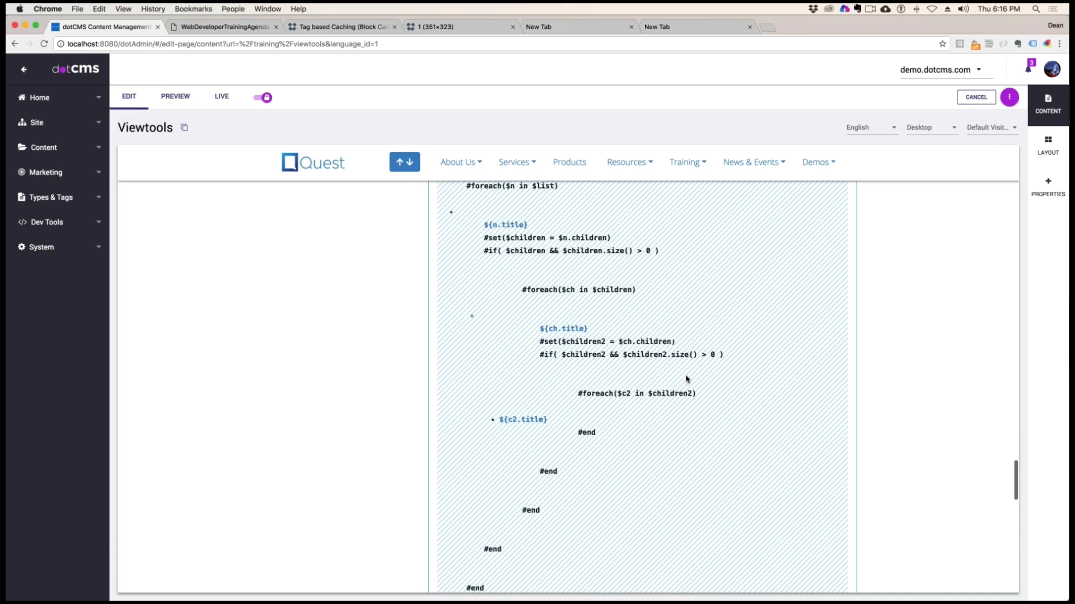
scroll(686, 378, "up", 6)
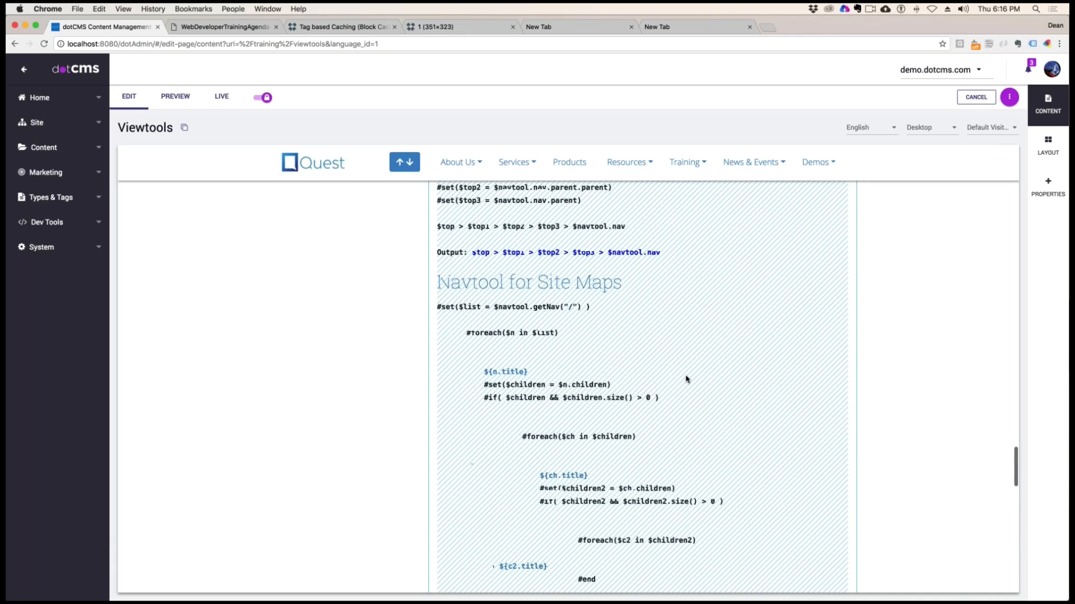
scroll(686, 379, "up", 10)
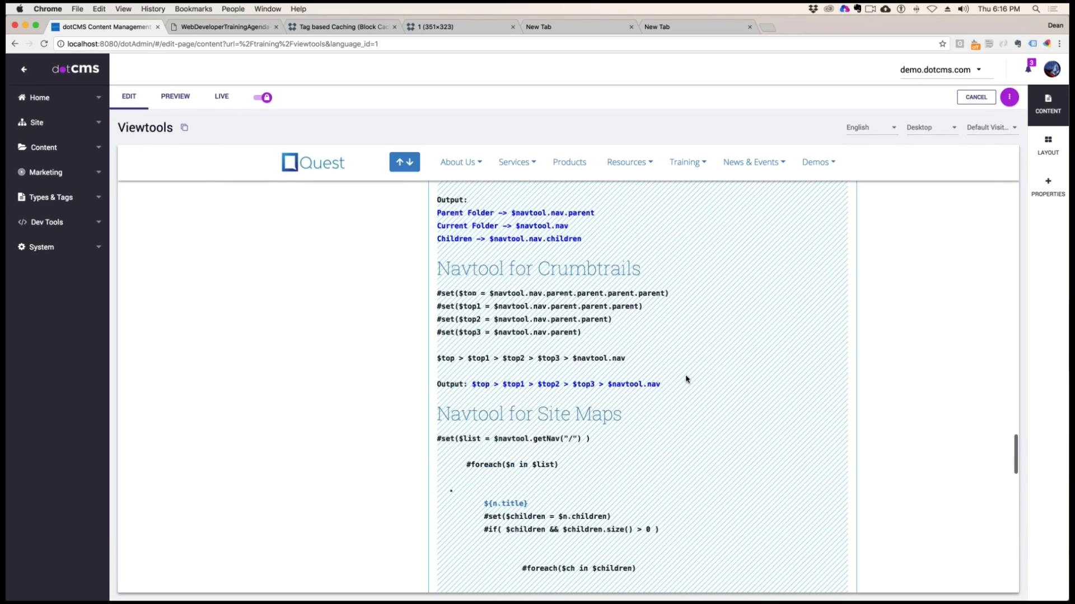
scroll(686, 379, "up", 1)
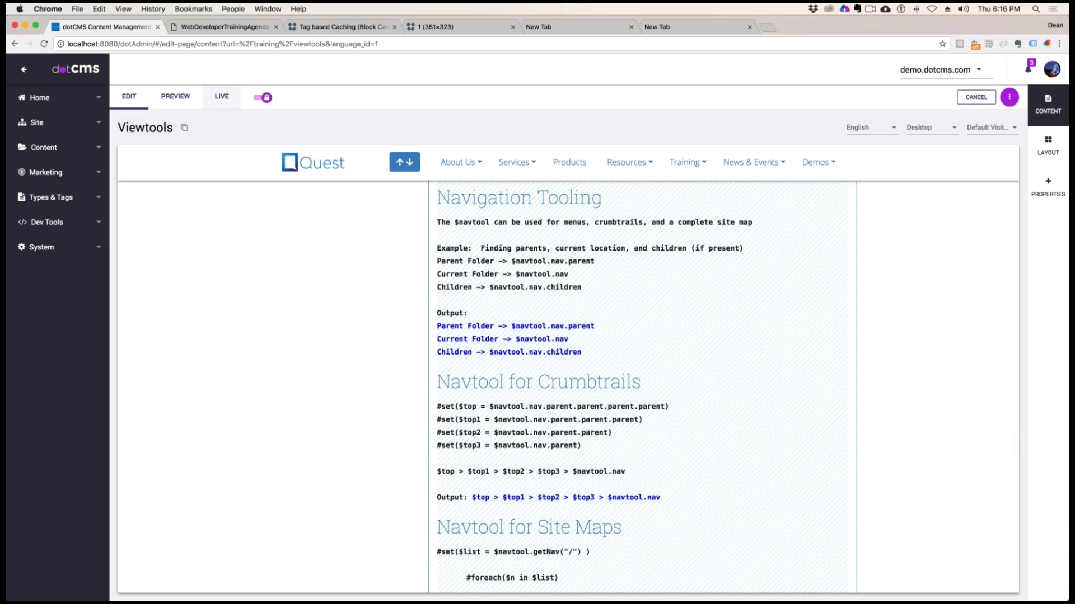
Copy the Viewtools page URL and load localhost:8080/training/viewtools in the separate browser window showing the 404 page
left_click(184, 128)
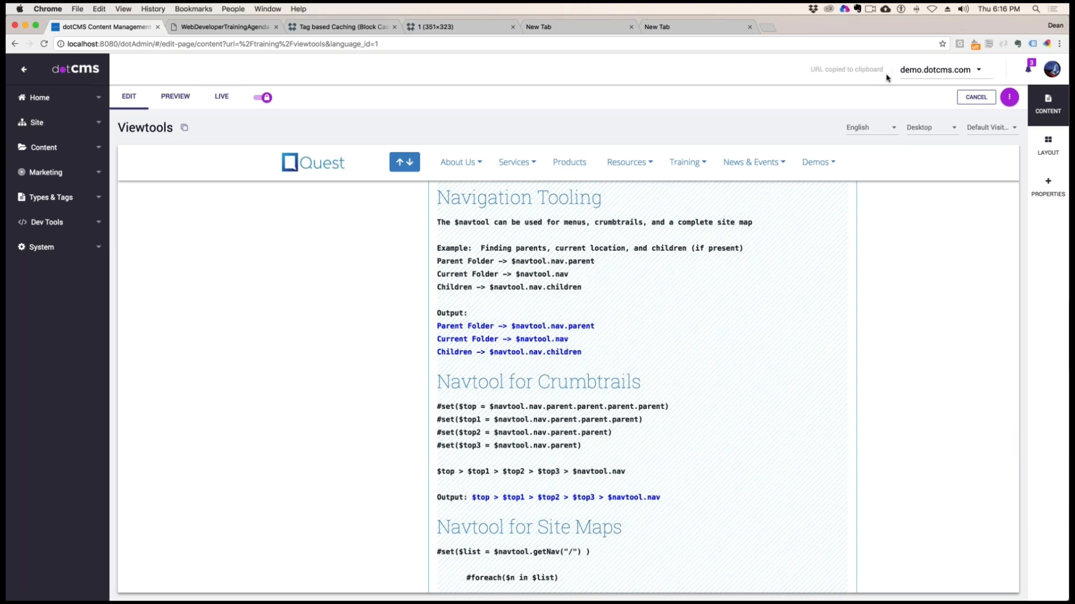
left_click_drag(1068, 280, 311, 24)
left_click(246, 45)
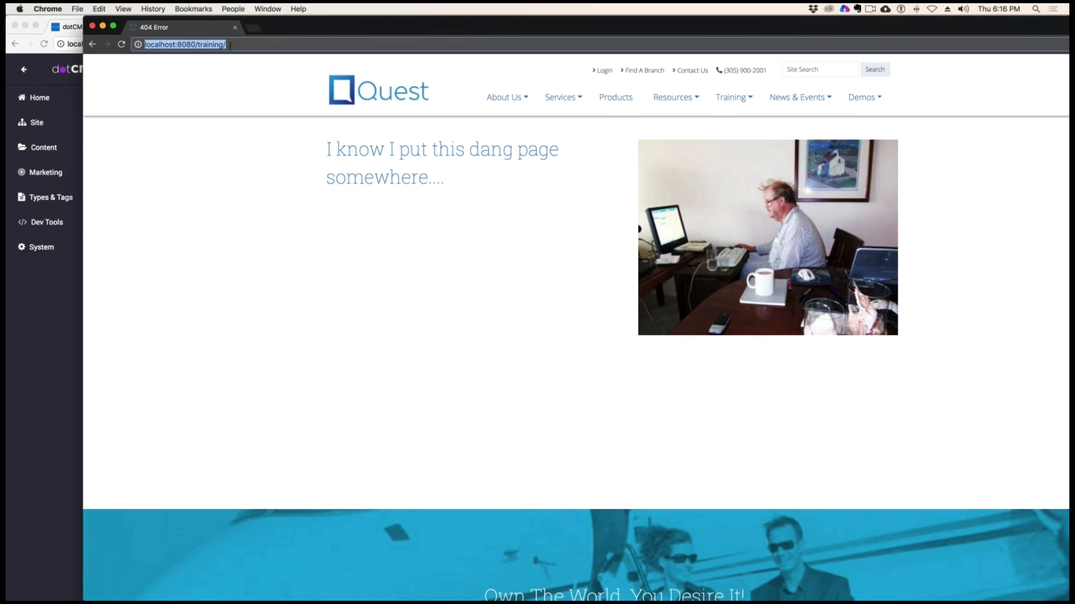
left_click(246, 46)
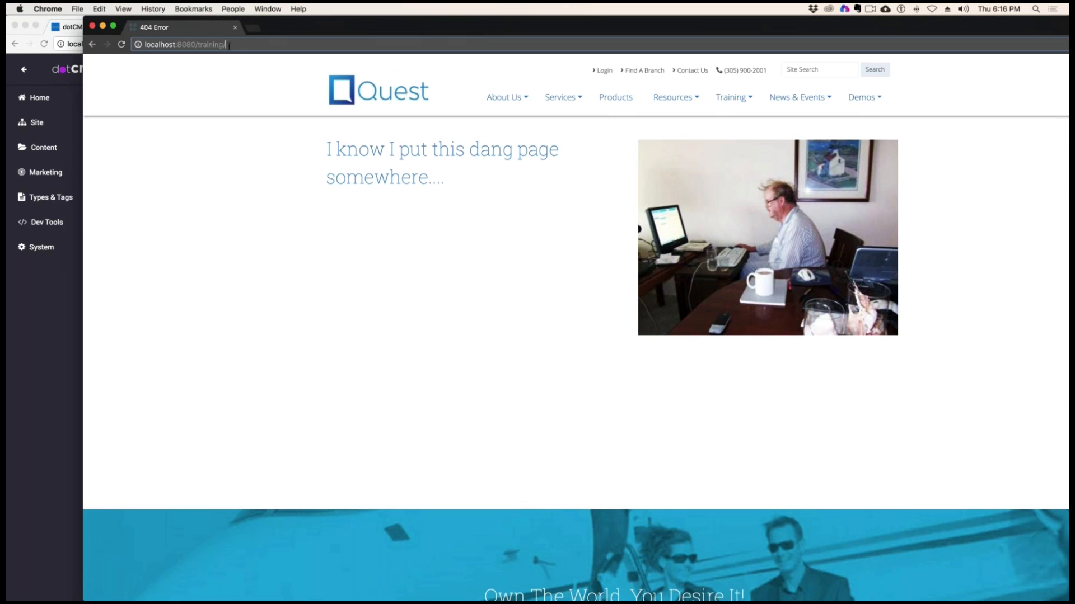
left_click_drag(194, 45, 343, 45)
key("super+v")
key("Return")
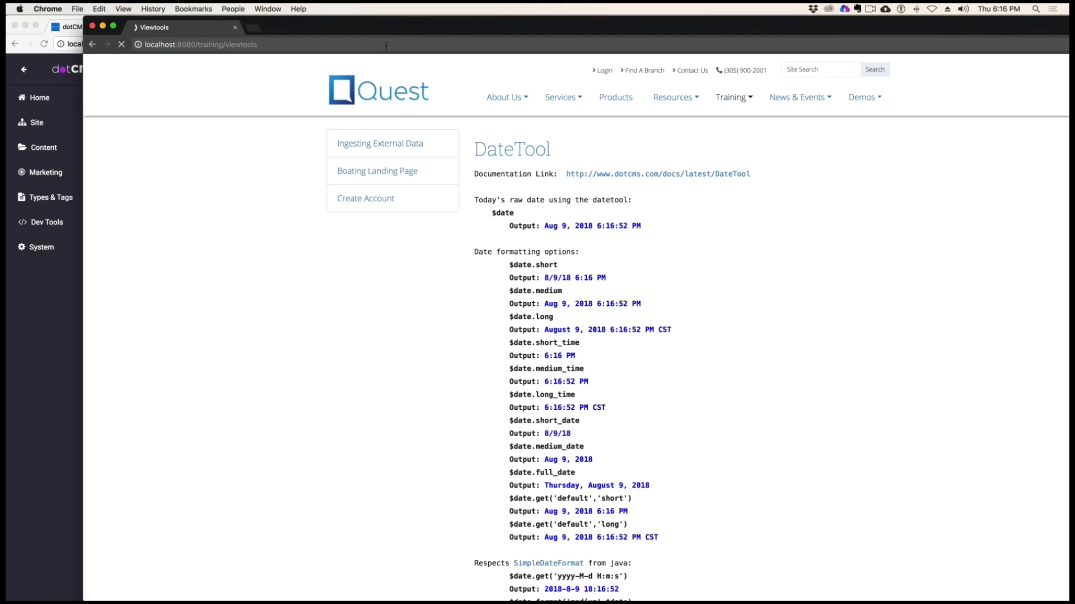
Review the rendered Viewtools page, from the sample navigation output back to the site map, crumbtrail and Navigation Tooling examples
scroll(813, 269, "down", 20)
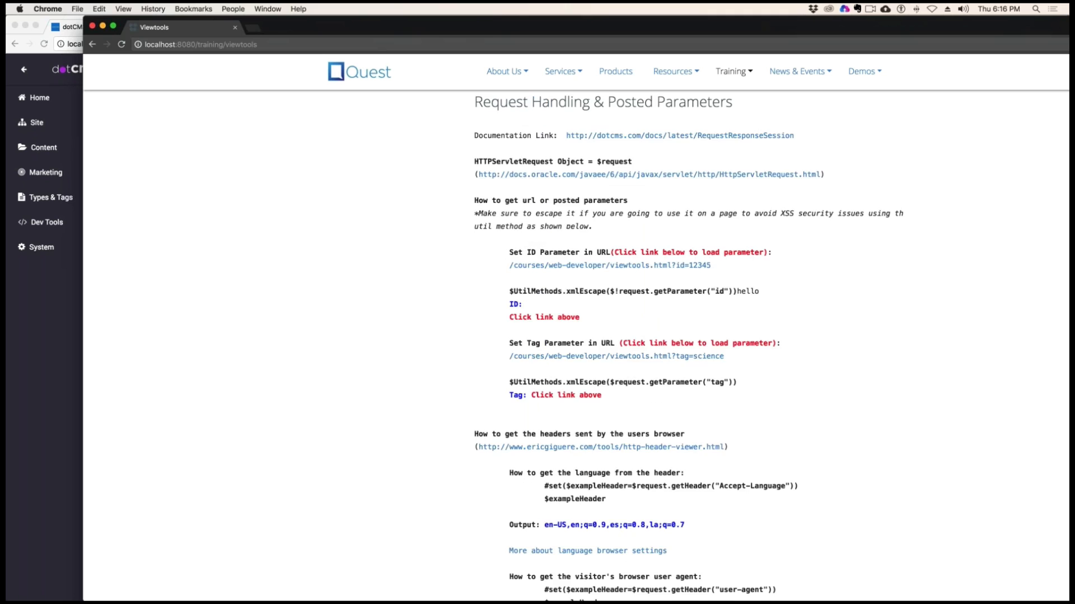
scroll(812, 269, "up", 10)
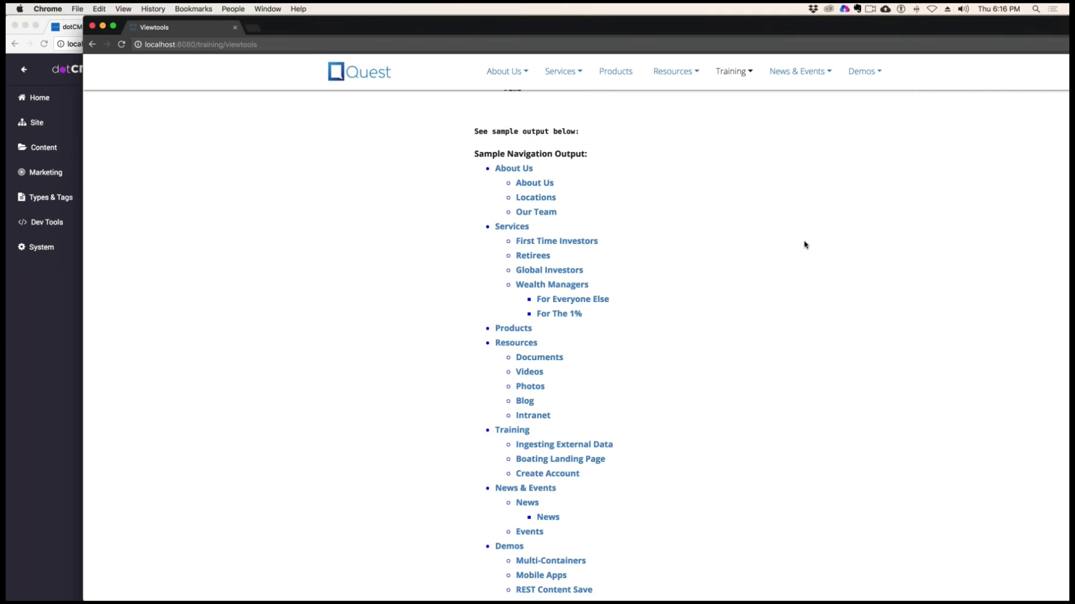
scroll(684, 217, "up", 6)
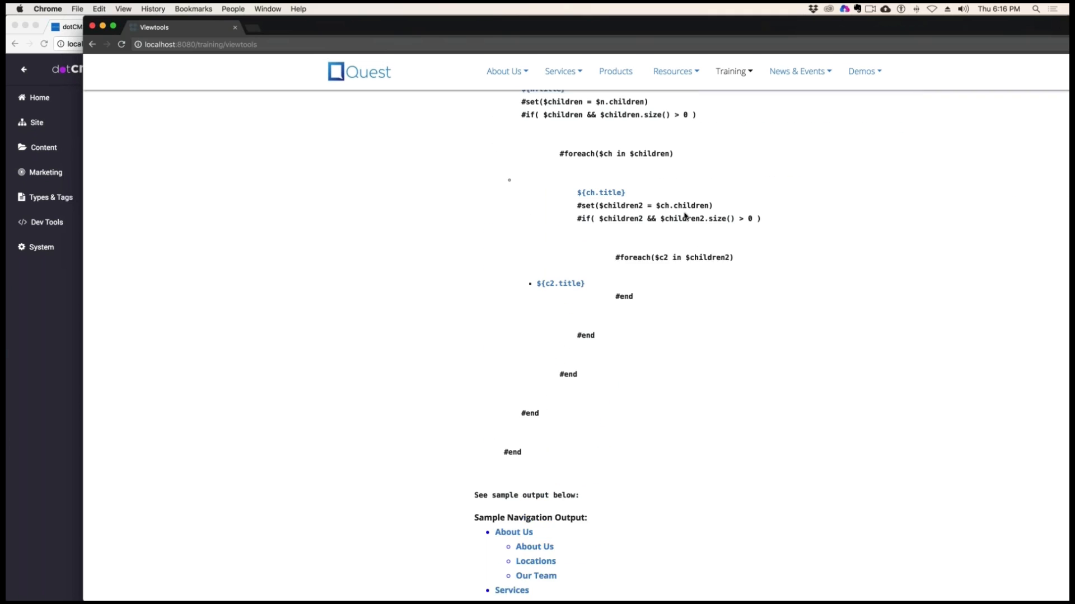
scroll(773, 249, "down", 6)
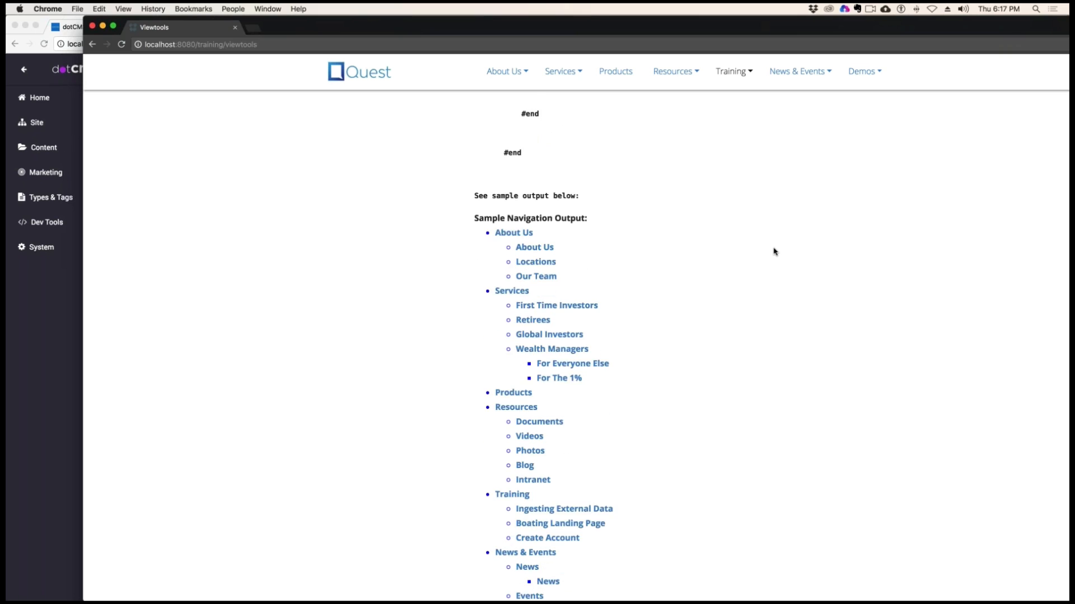
scroll(773, 249, "up", 9)
scroll(775, 251, "up", 5)
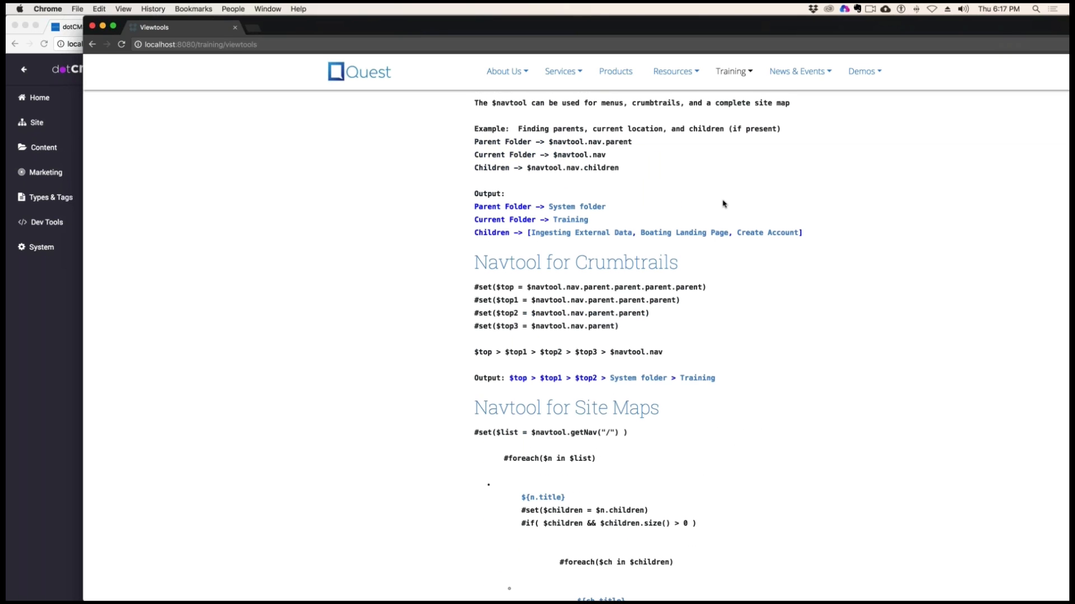
scroll(724, 204, "up", 2)
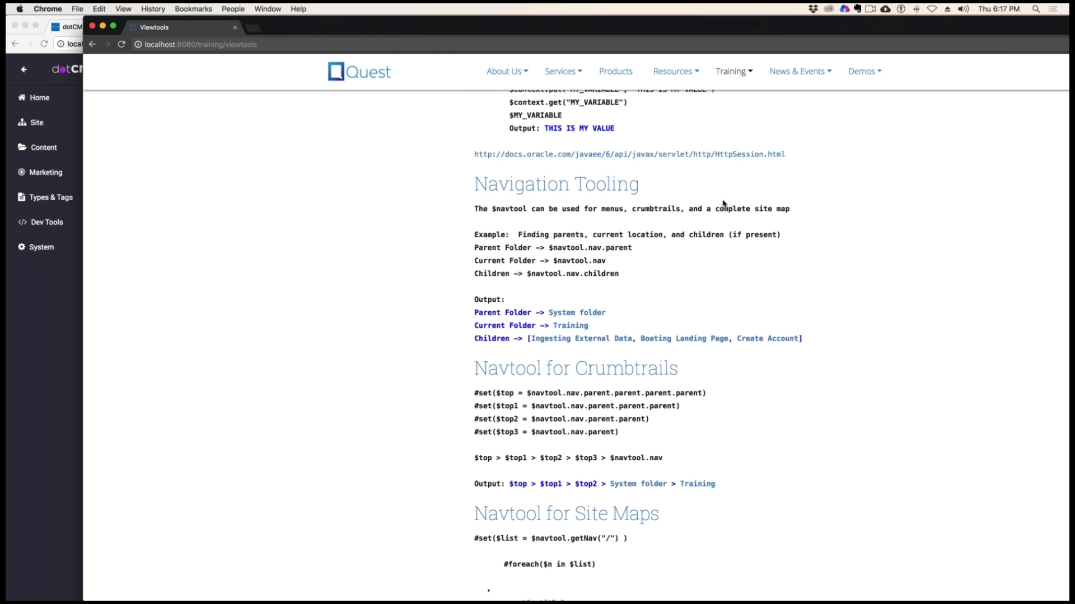
Enlarge the browser window and examine the Current Folder expression $navtool.nav in the Navigation Tooling example
scroll(724, 204, "up", 2)
double_click(495, 25)
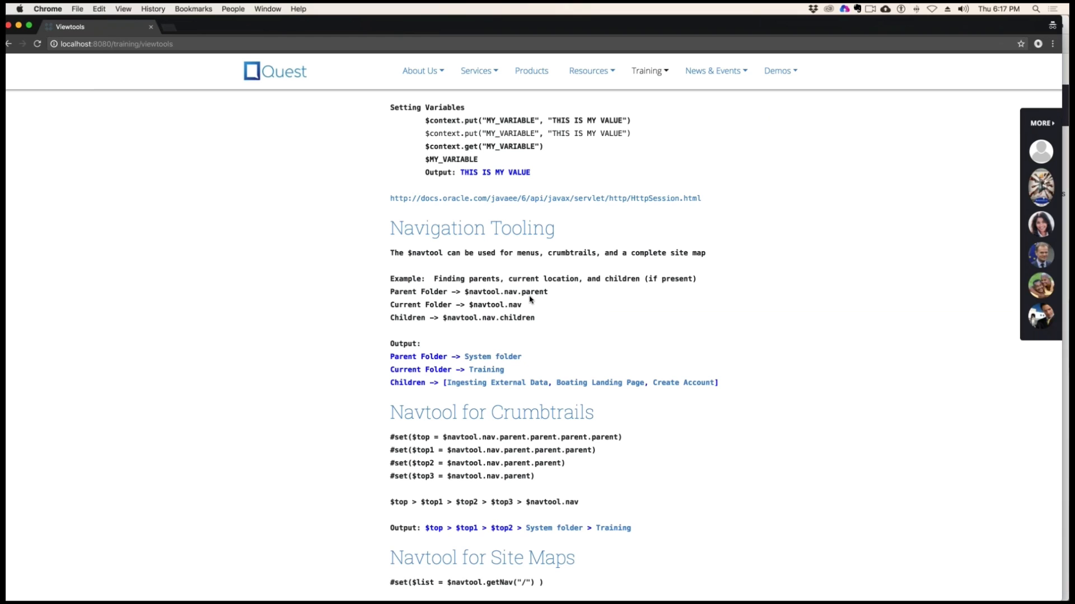
left_click_drag(521, 304, 467, 304)
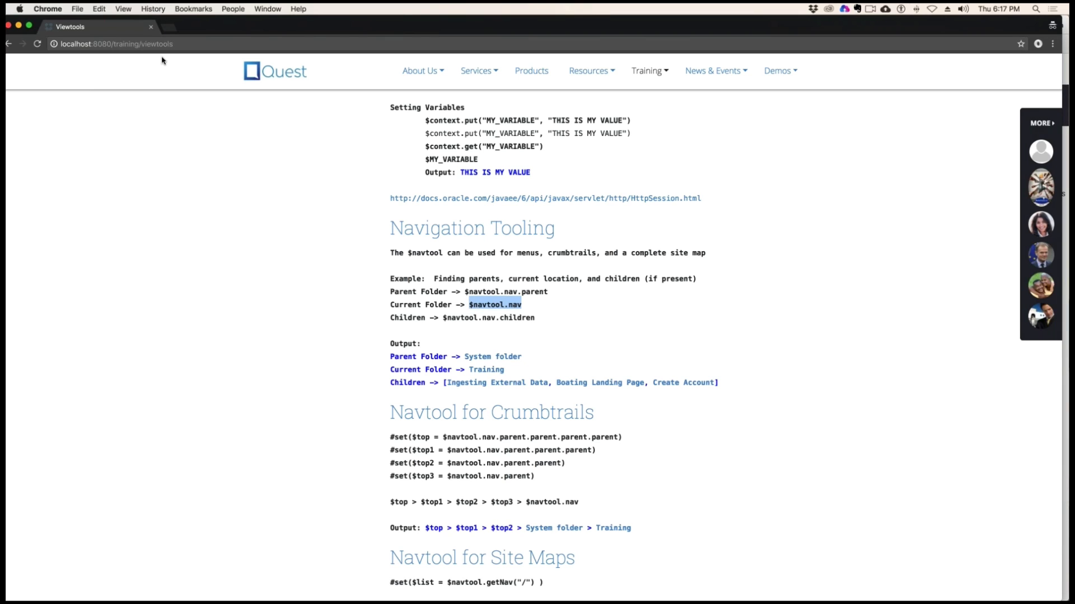
Compare the page's URL and the $navtool.nav parent, current folder and children expressions with their output in the Navigation Tooling example
left_click_drag(160, 43, 141, 43)
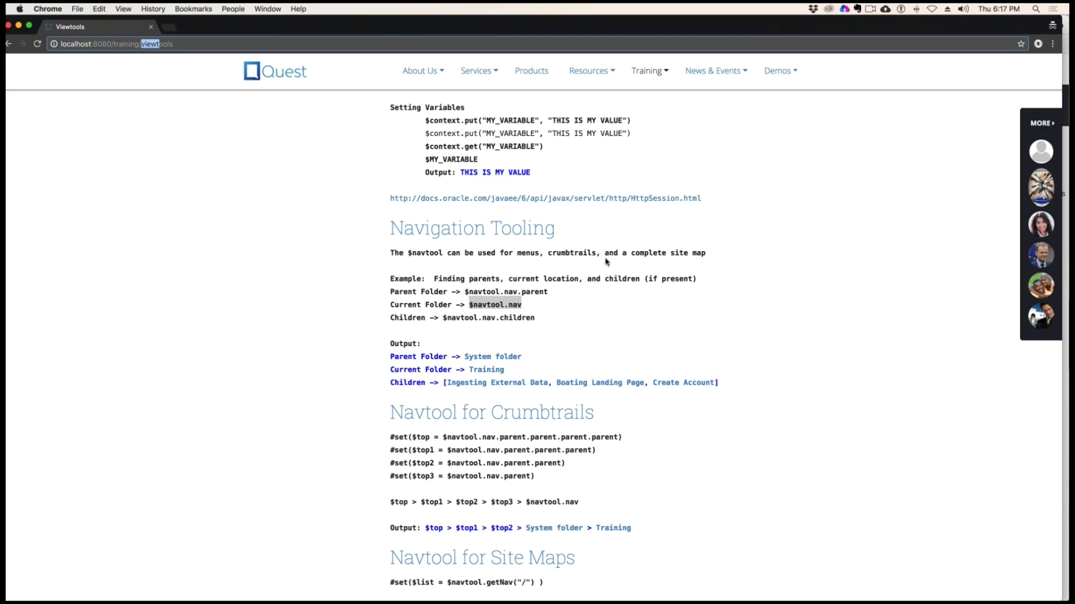
left_click_drag(503, 369, 468, 369)
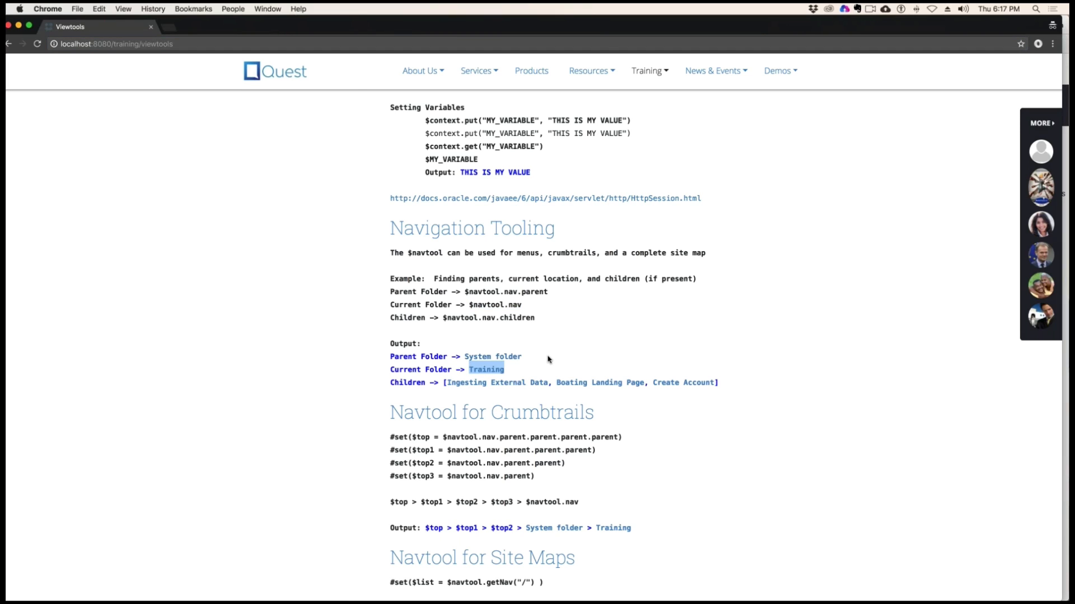
left_click_drag(521, 357, 464, 357)
left_click_drag(521, 305, 460, 317)
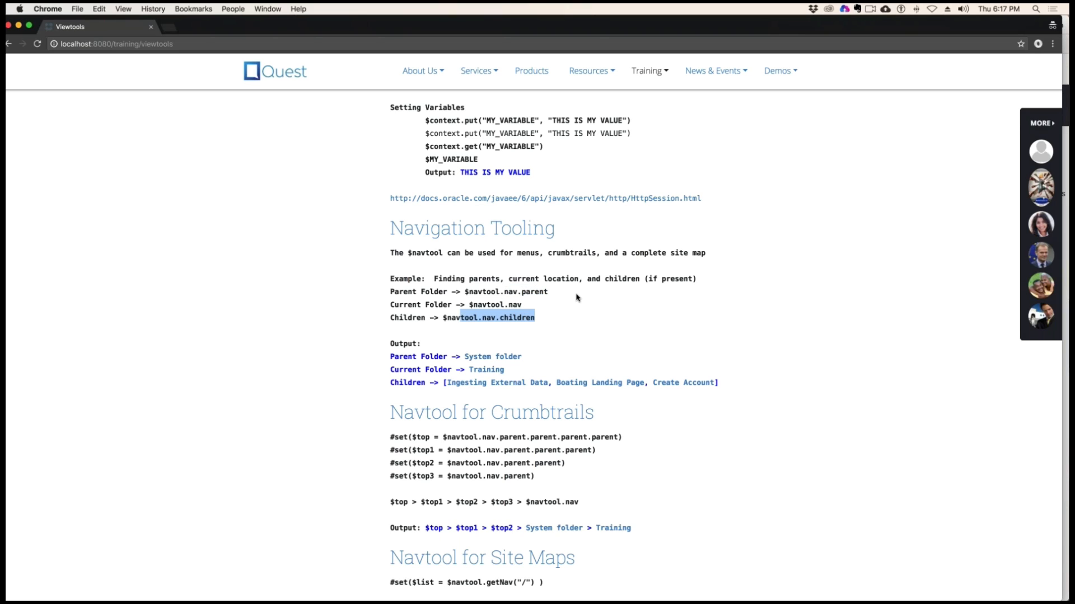
left_click_drag(487, 382, 716, 383)
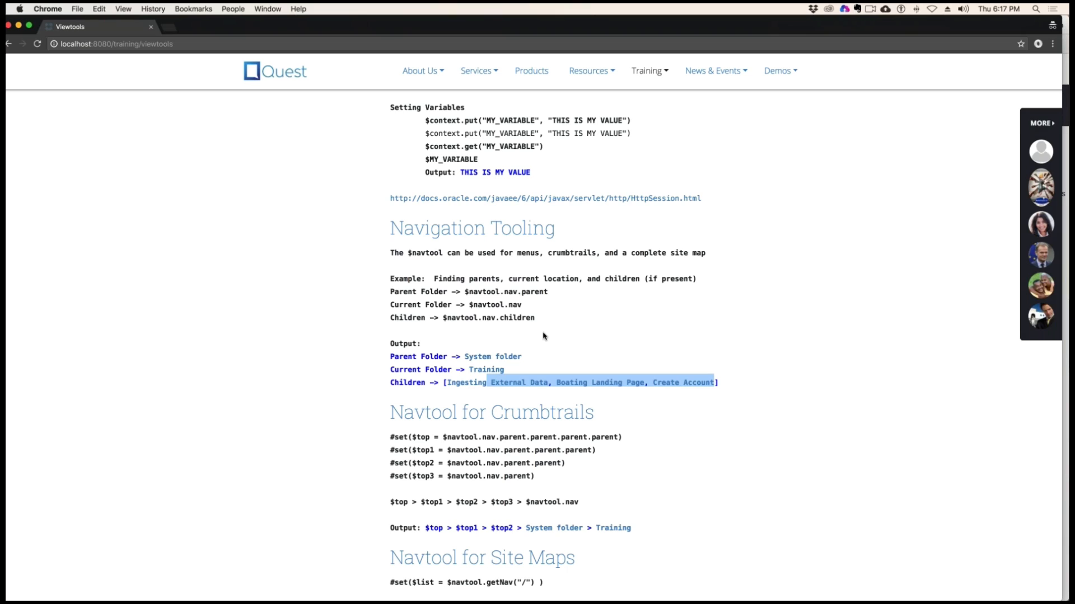
left_click(773, 391)
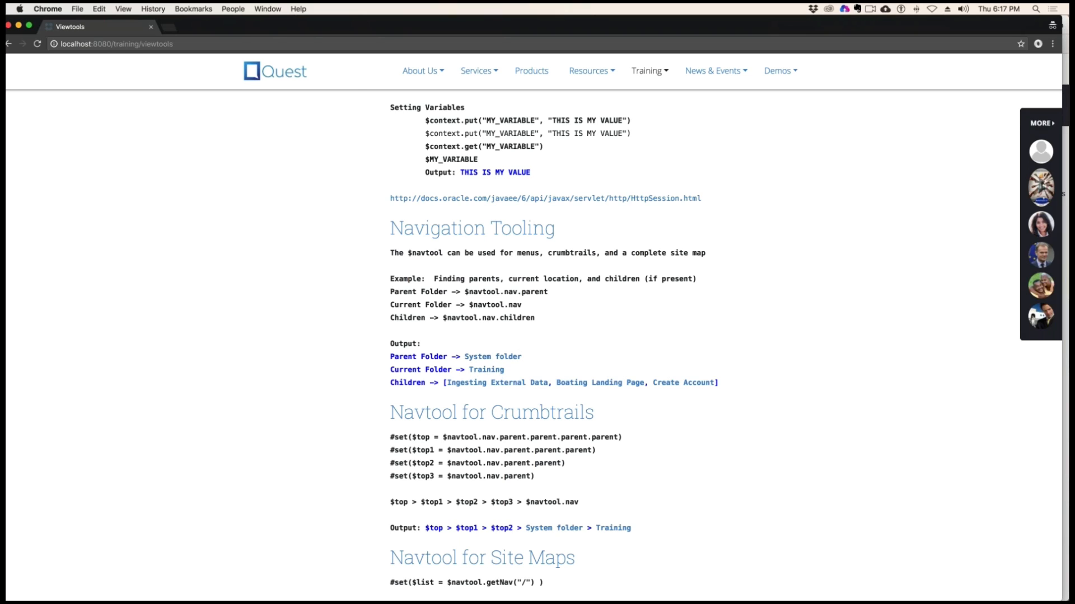
left_click_drag(719, 382, 442, 382)
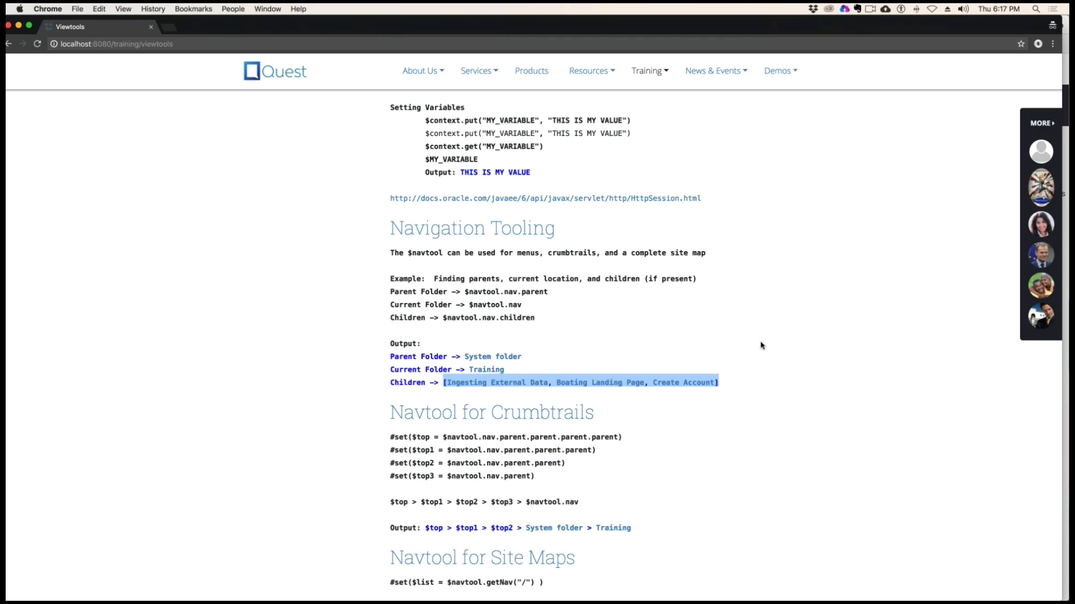
Examine the #set lines for $top, $top1, $top2 and $top3 in the Navtool for Crumbtrails example
scroll(745, 376, "down", 3)
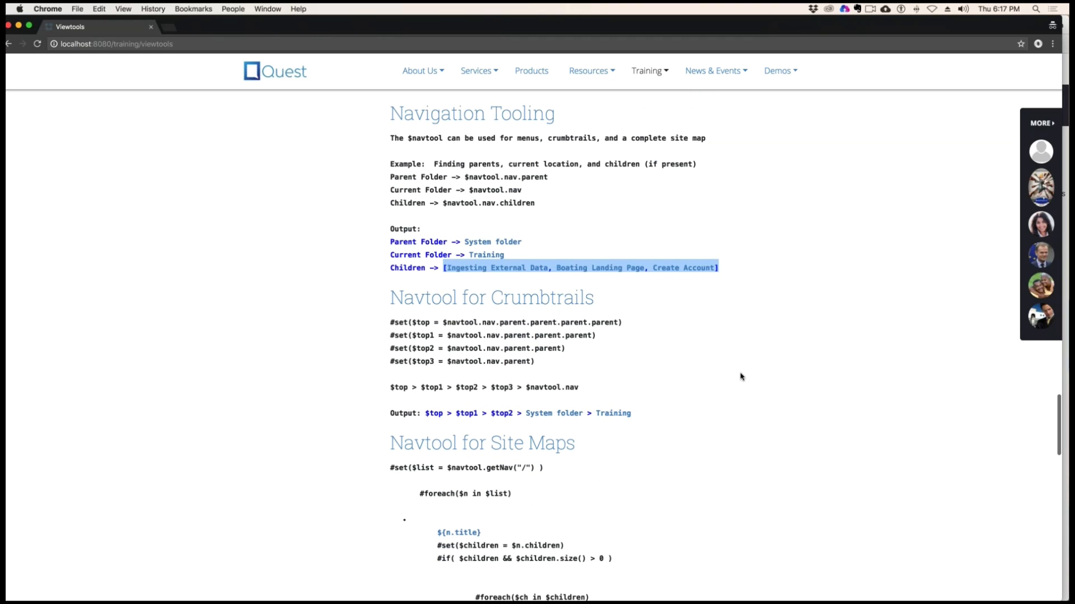
left_click(510, 345)
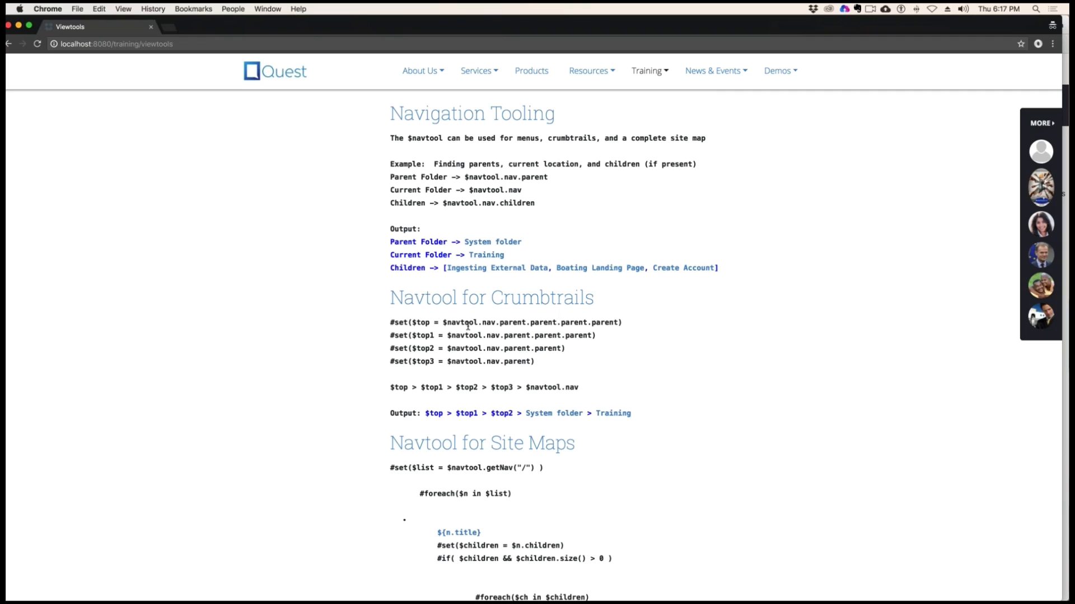
double_click(424, 323)
double_click(425, 336)
double_click(430, 349)
left_click_drag(424, 362, 434, 362)
mouse_move(460, 323)
left_mouse_down()
mouse_move(638, 328)
mouse_move(455, 334)
left_mouse_up()
left_click_drag(565, 348, 472, 348)
left_click_drag(535, 362, 430, 364)
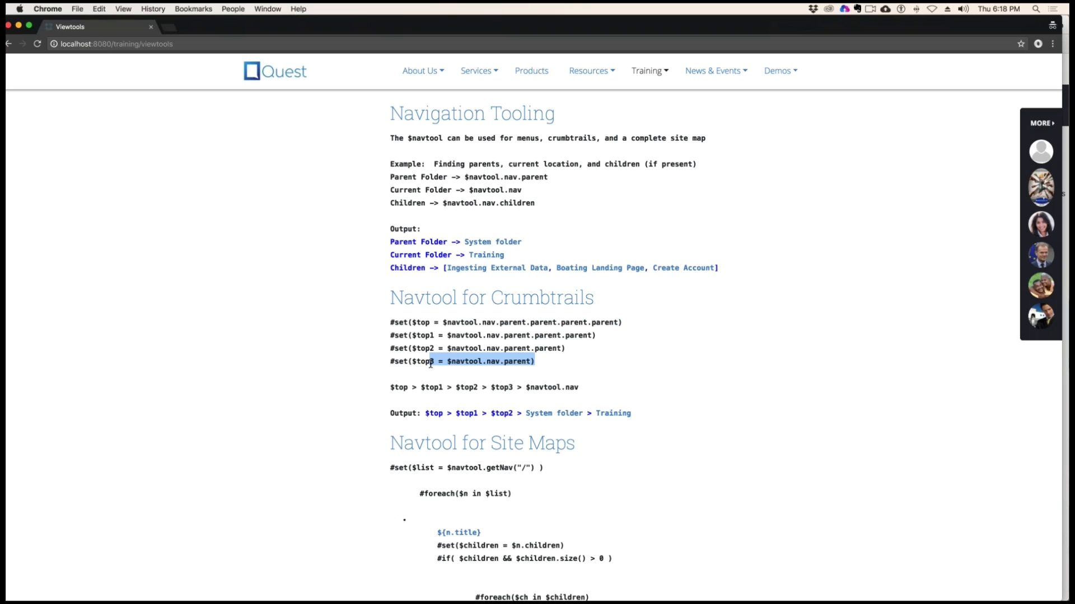
Compare the crumbtrail expression ending in $navtool.nav with its output line, from the unresolved variables to the folder links
left_click_drag(526, 387, 588, 387)
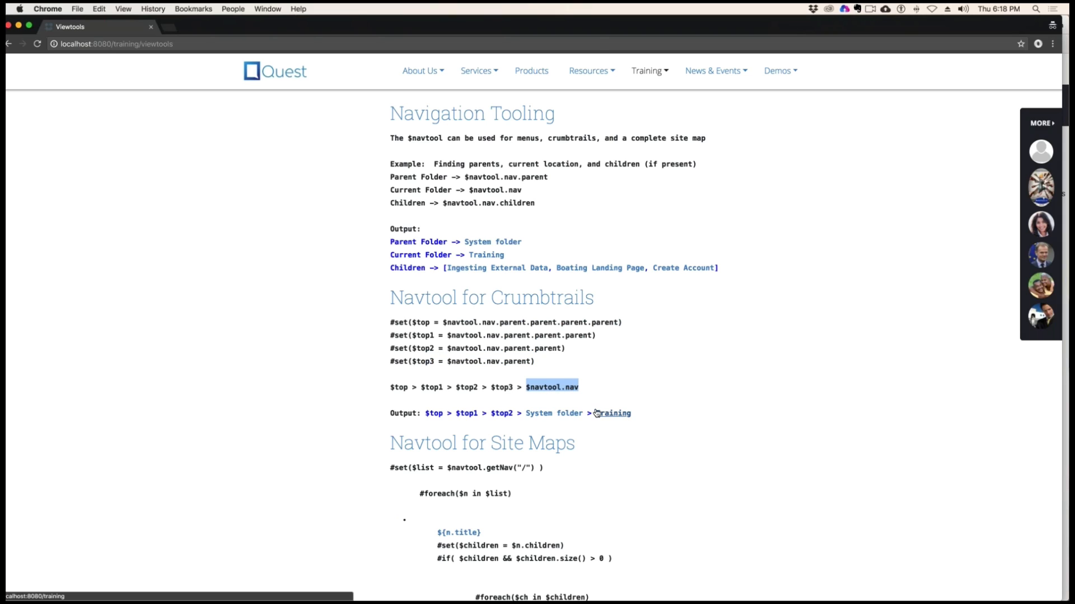
left_click_drag(526, 413, 582, 413)
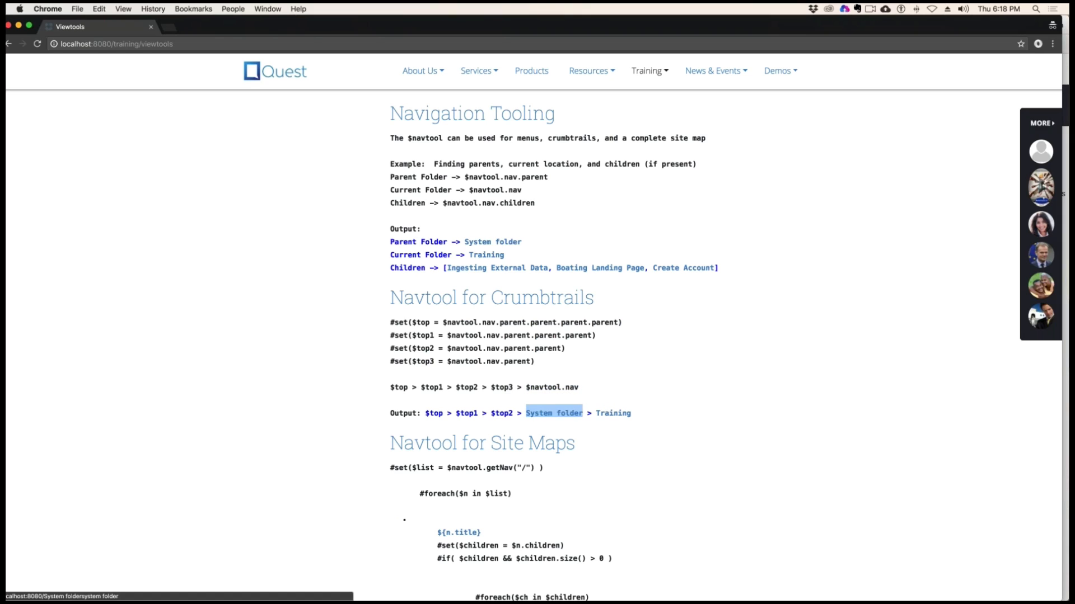
left_click(761, 383)
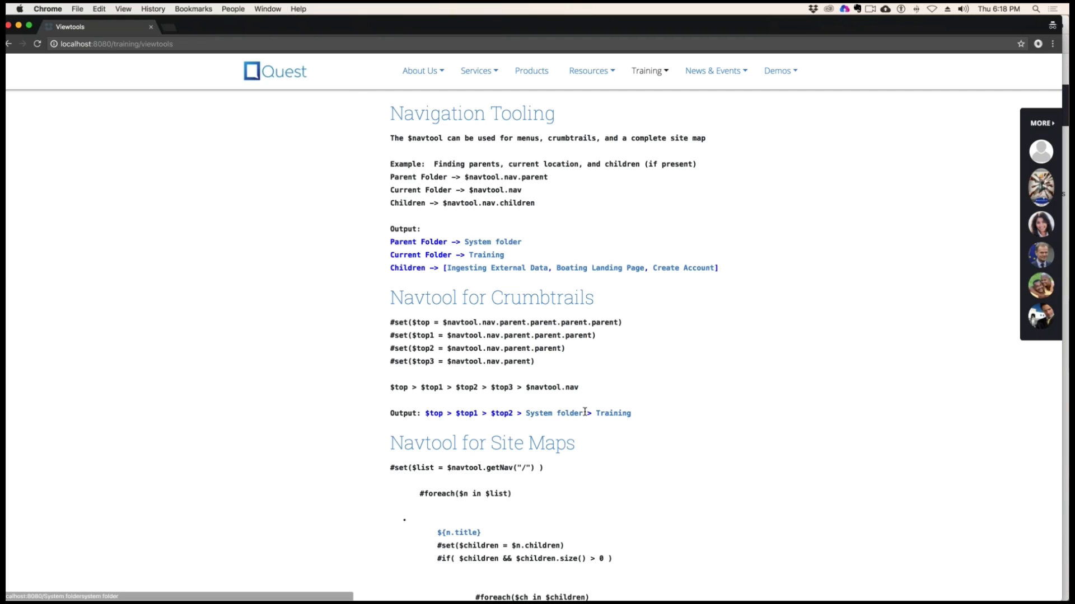
left_click_drag(585, 412, 524, 413)
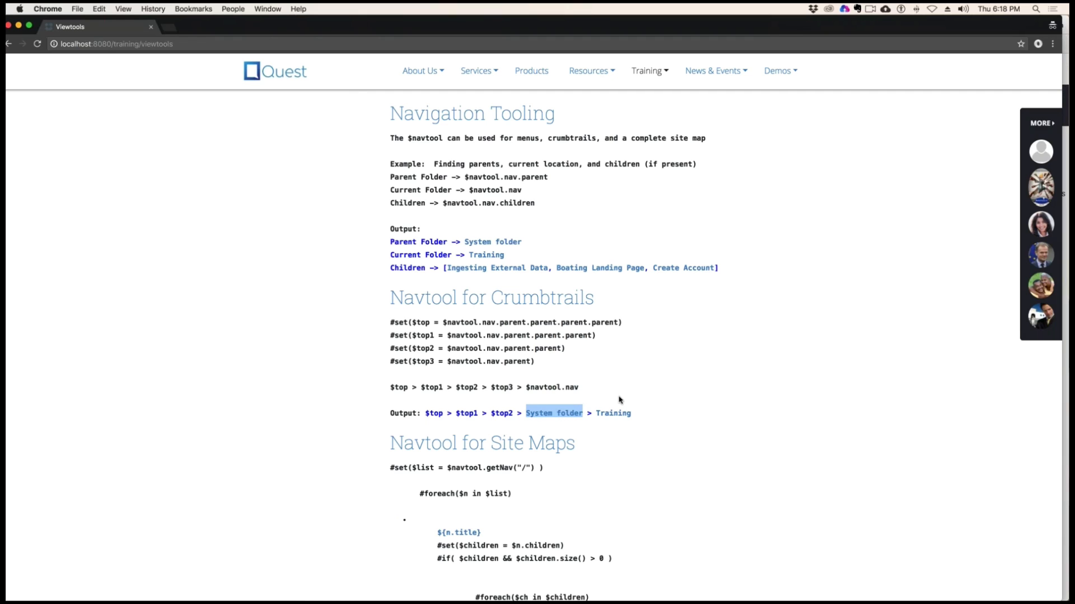
left_click_drag(427, 413, 594, 410)
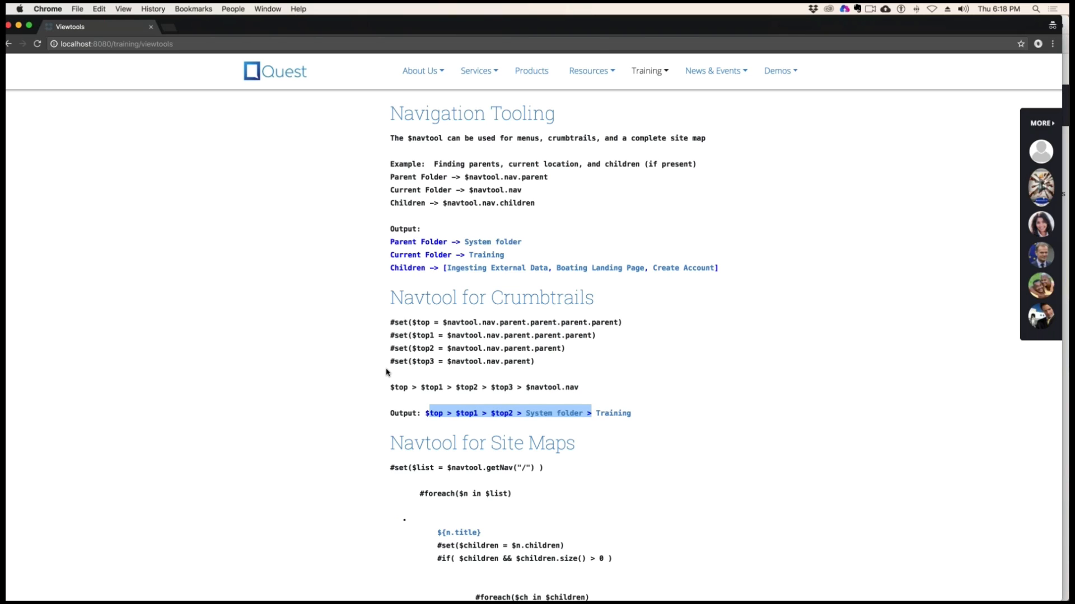
left_click(677, 409)
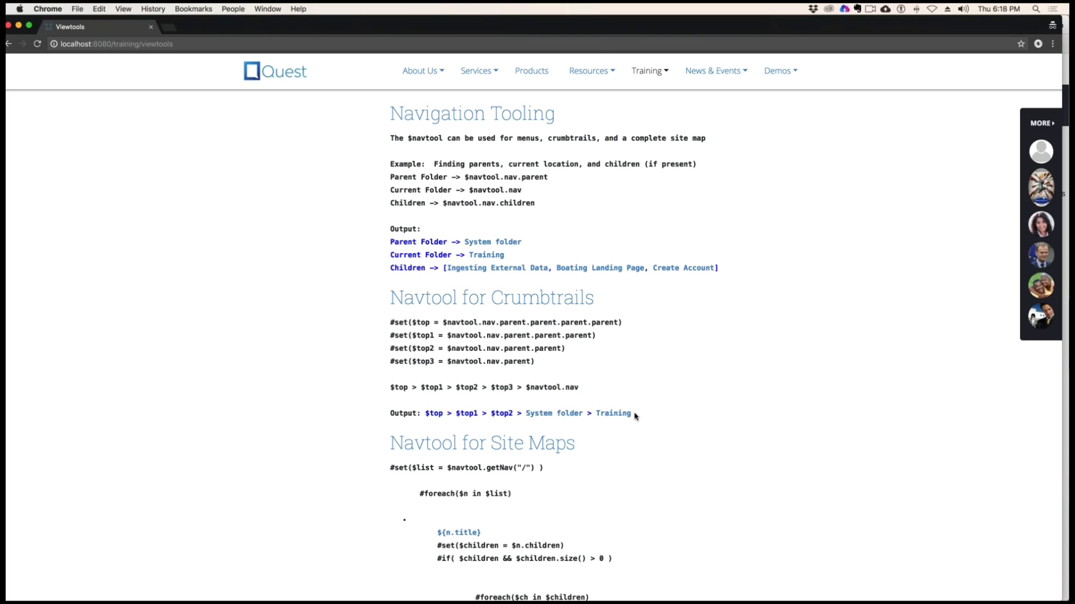
left_click_drag(636, 416, 591, 414)
scroll(699, 415, "up", 1)
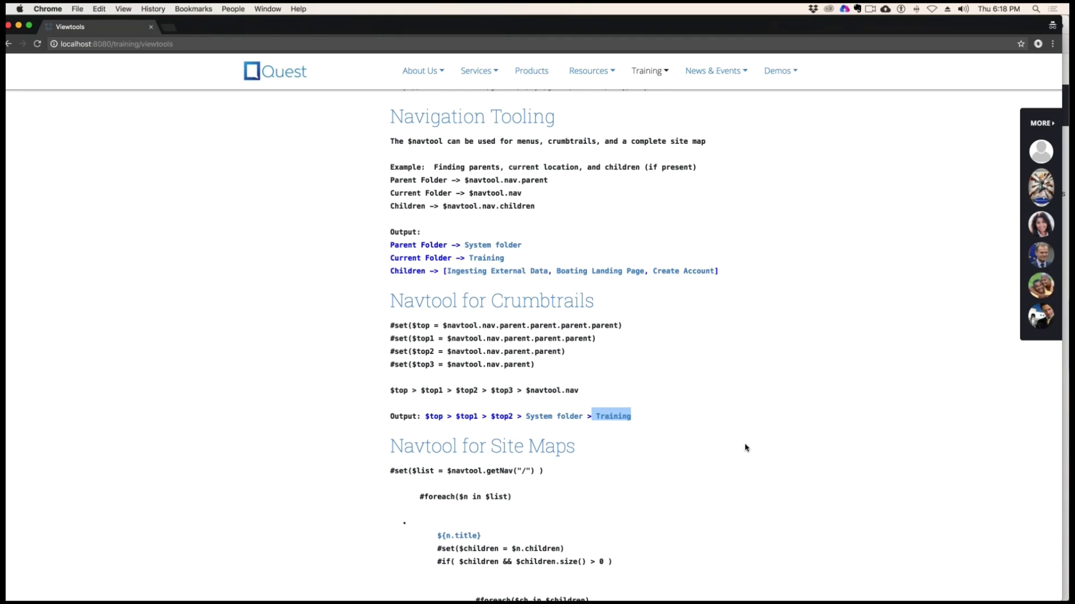
Look over the Navtool for Site Maps code and the Sample Navigation Output list beneath it
scroll(745, 448, "down", 3)
scroll(745, 448, "down", 3)
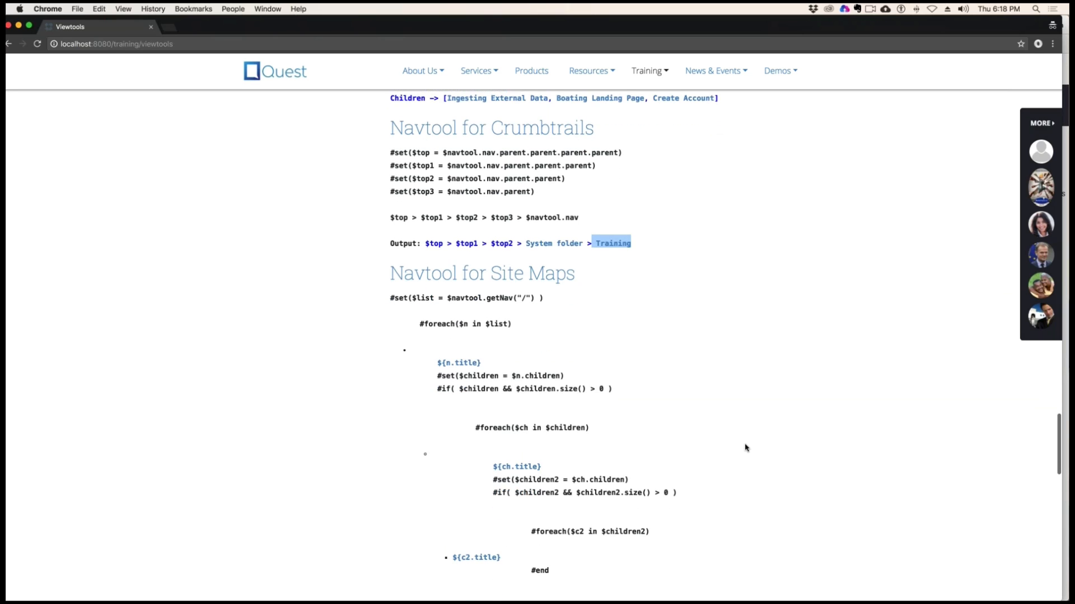
scroll(482, 307, "up", 1)
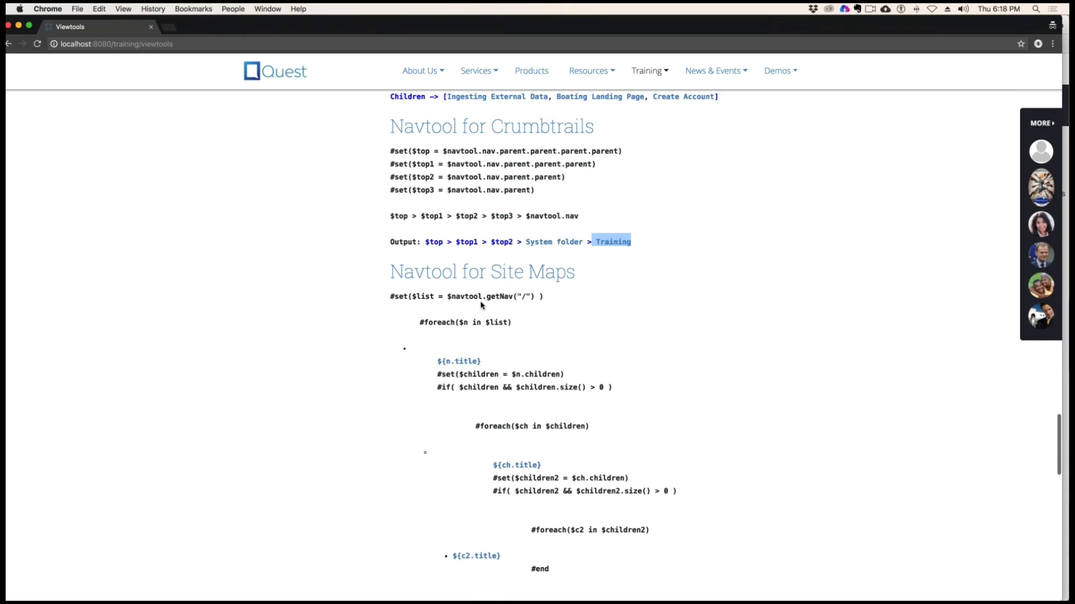
scroll(491, 327, "down", 8)
scroll(491, 326, "down", 10)
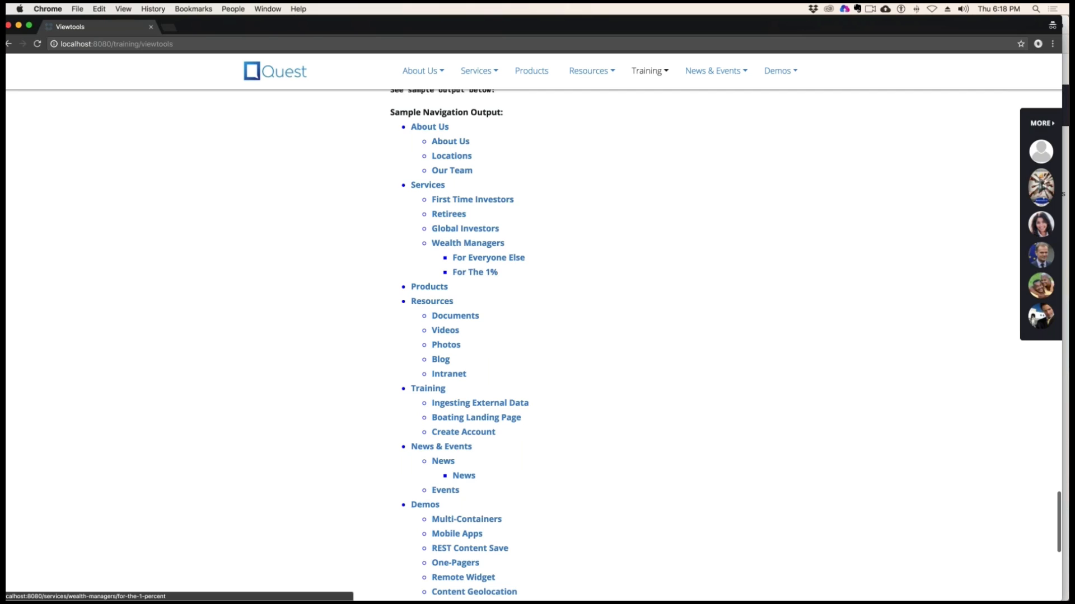
Check the site's main navigation against the sample output by expanding About Us and visiting Products, and return to the Viewtools page
scroll(513, 327, "up", 3)
left_click(435, 72)
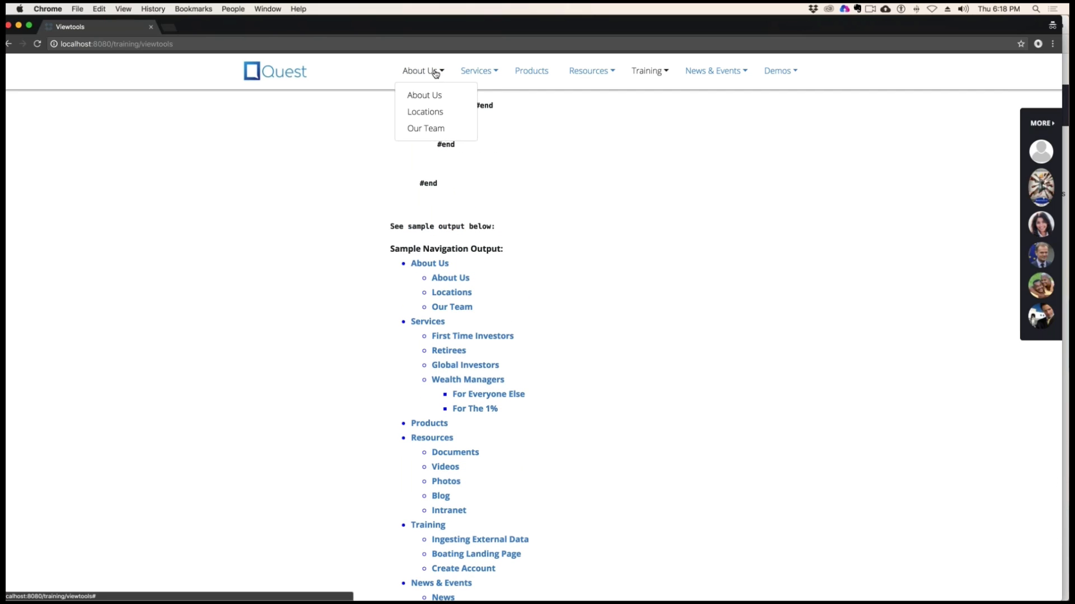
left_click(531, 73)
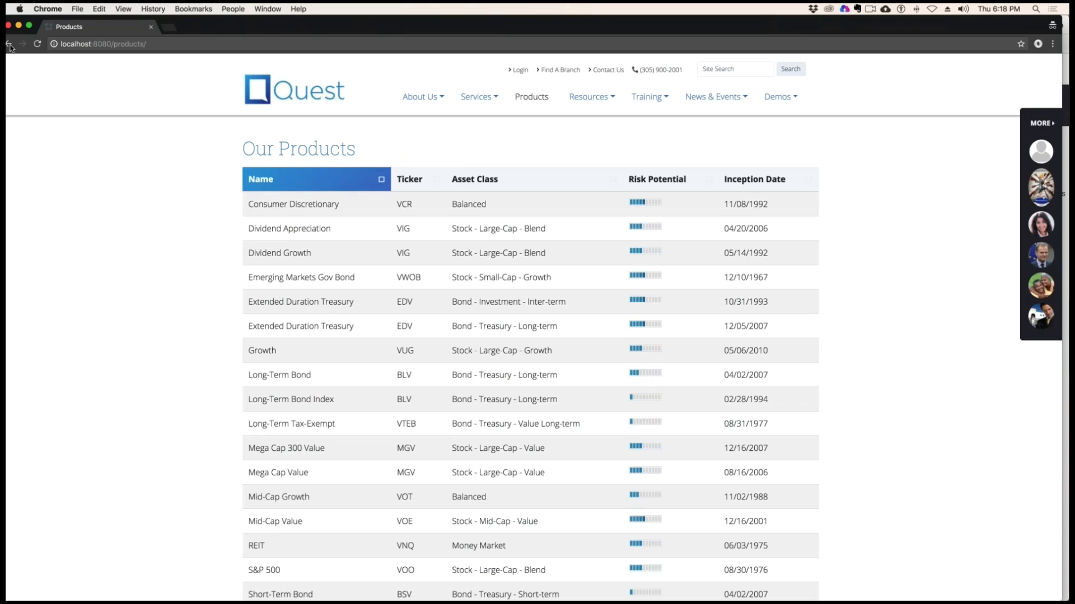
left_click(9, 44)
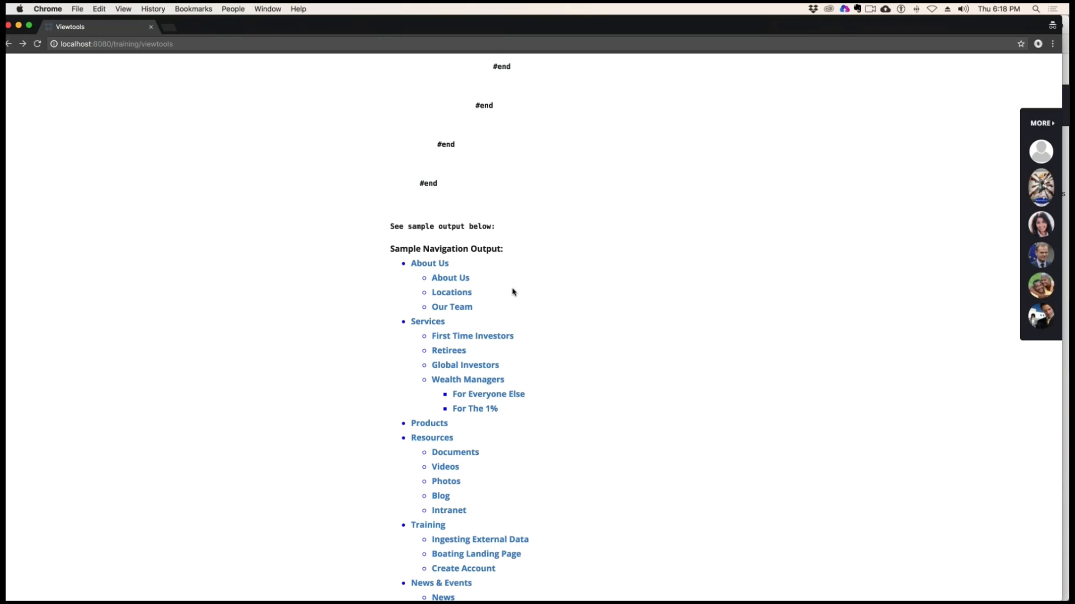
Examine the first level of the site map code: the getNav("/") list, its #foreach loop, ${n.title} and the $children assignment
scroll(512, 291, "up", 8)
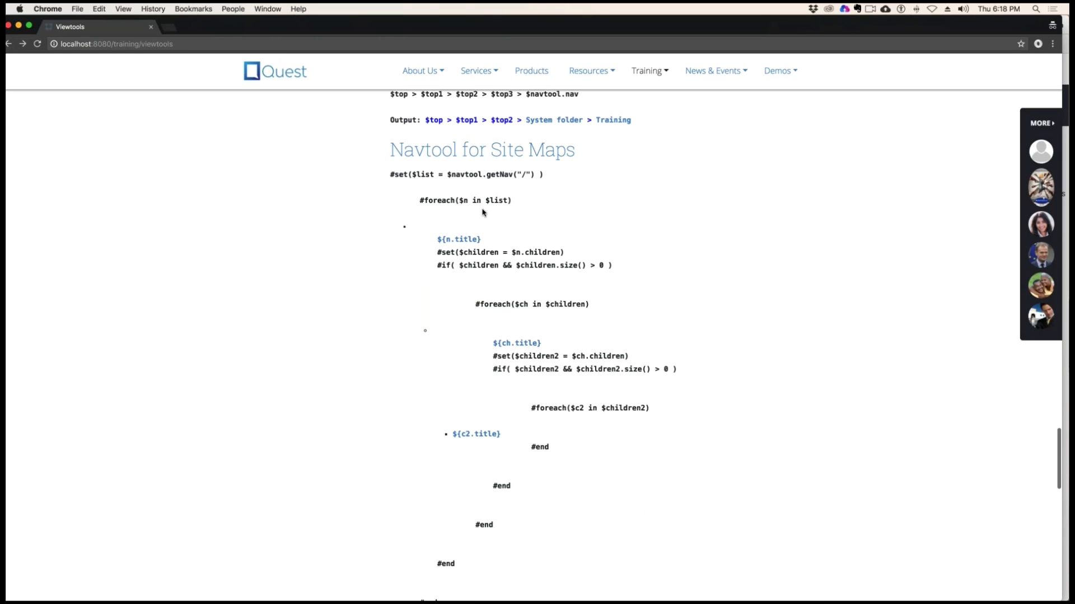
left_click_drag(452, 174, 518, 175)
left_click_drag(428, 200, 481, 200)
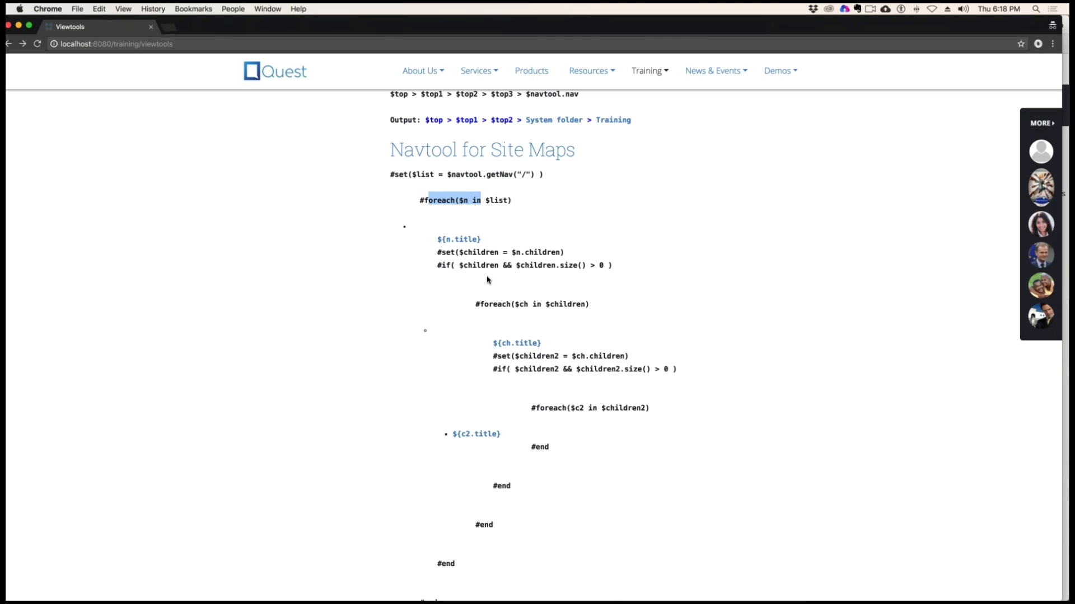
left_click(408, 227)
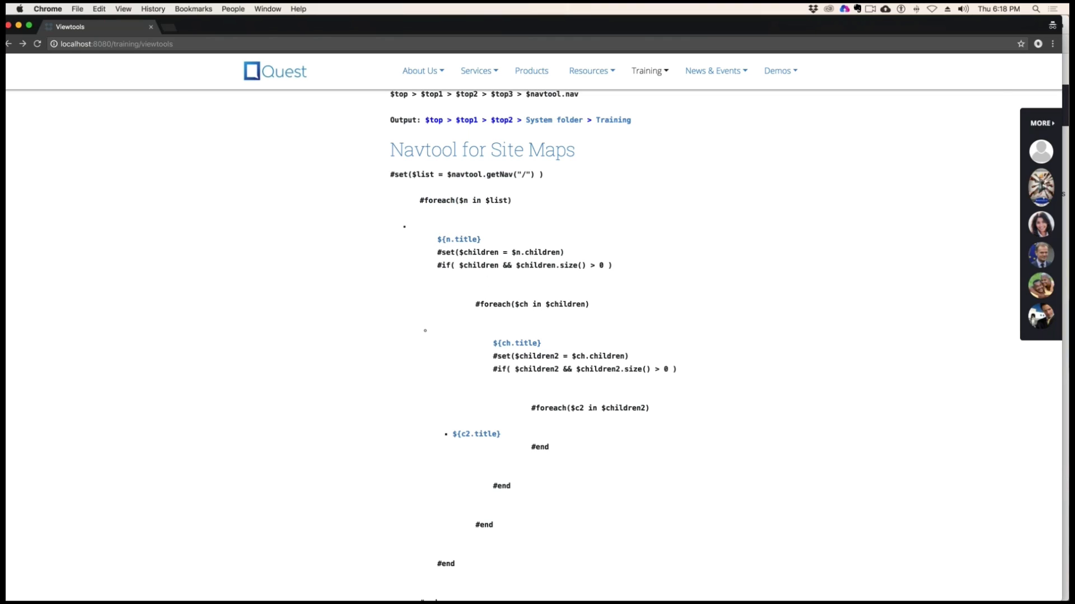
left_click_drag(411, 252, 477, 240)
left_click_drag(455, 253, 555, 254)
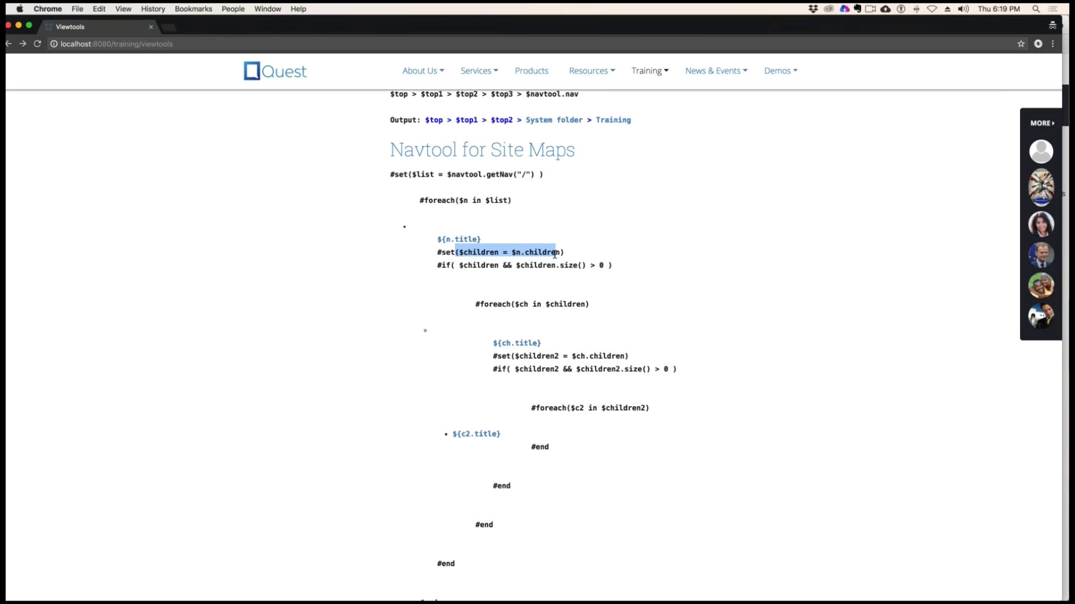
Examine the $children size check and the nested #foreach loops over $children and $children2 in the site map code
left_click_drag(477, 265, 590, 266)
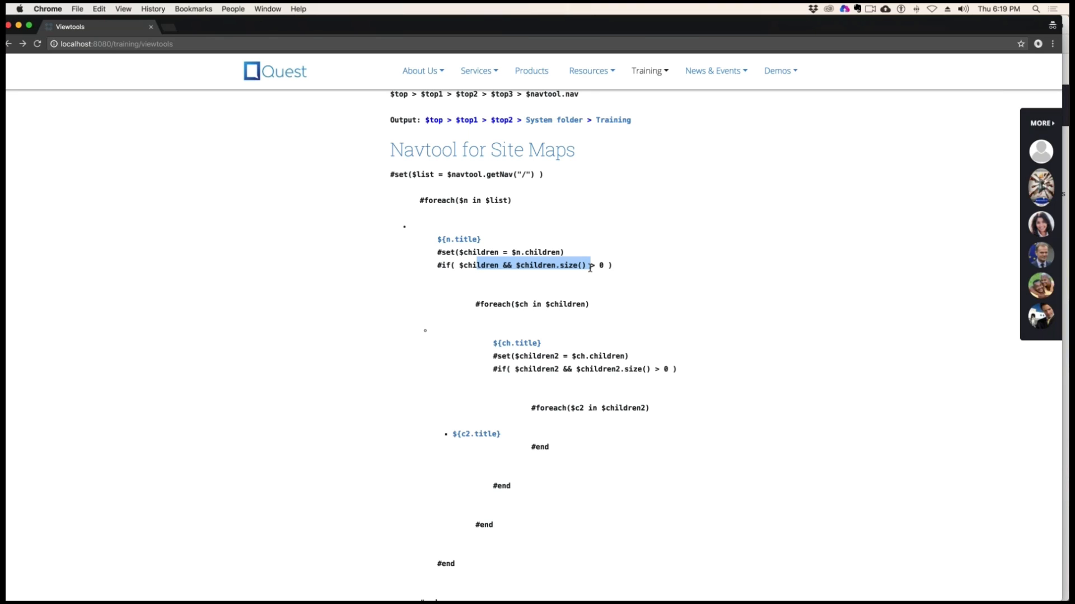
left_click_drag(494, 304, 598, 304)
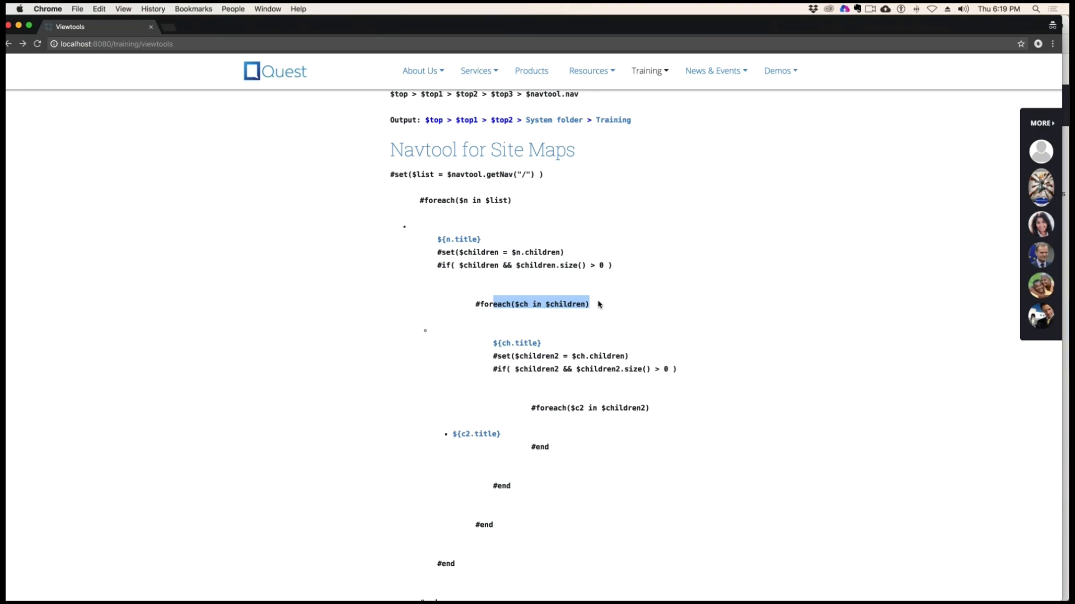
left_click(542, 332)
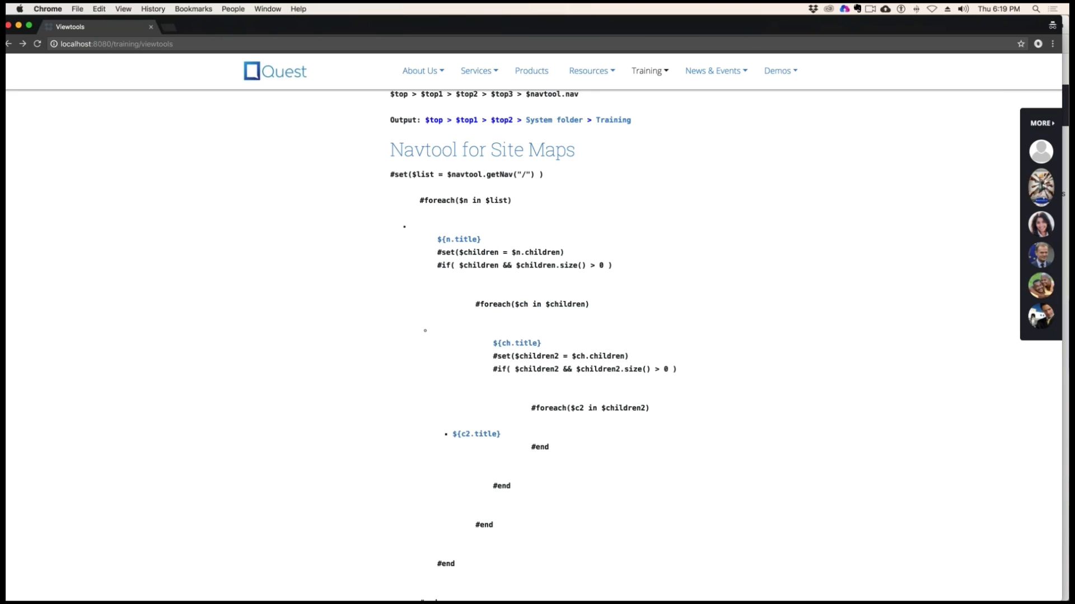
left_click_drag(528, 406, 595, 446)
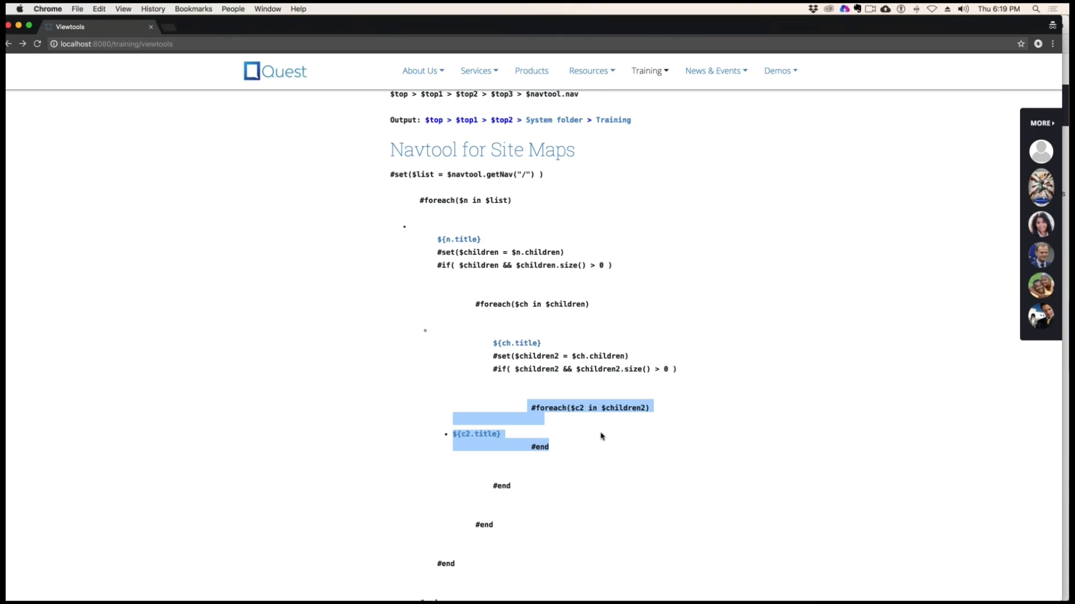
double_click(578, 408)
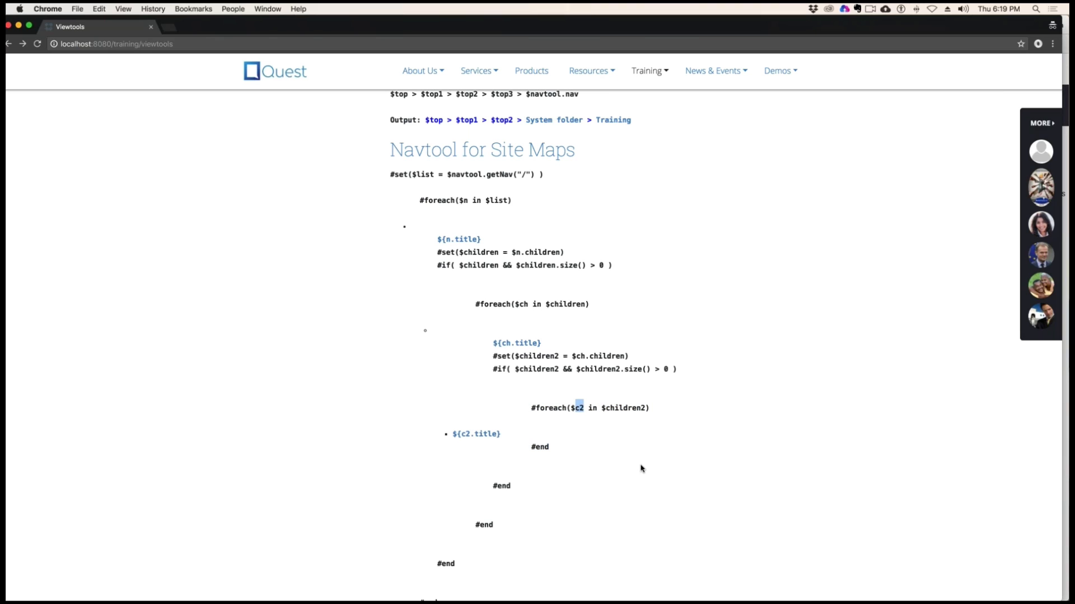
Review the full Sample Navigation Output and highlight the Training branch with its child pages
scroll(619, 462, "down", 7)
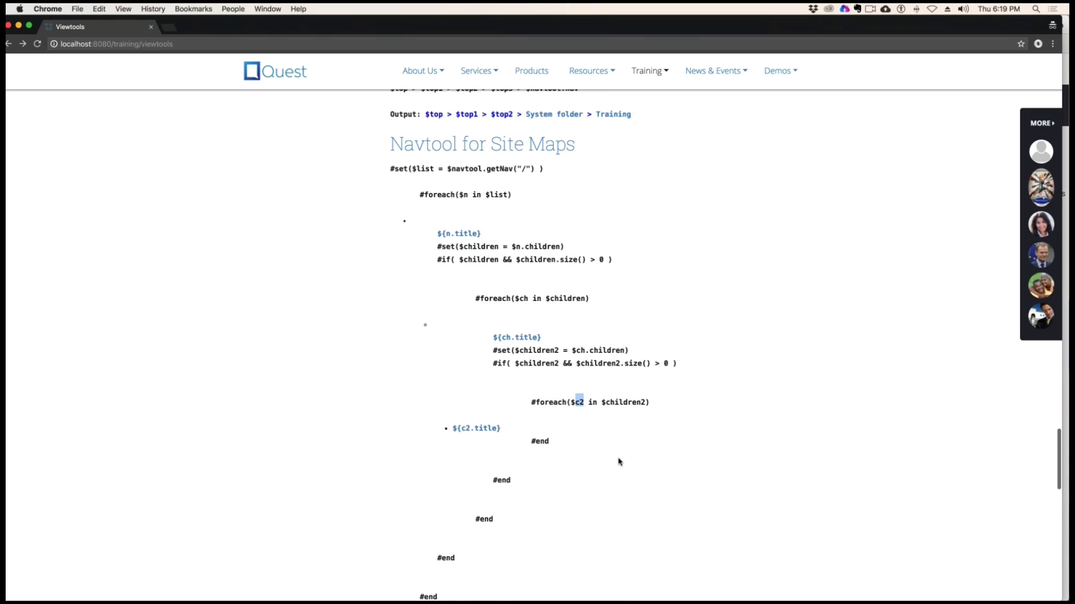
scroll(619, 462, "down", 3)
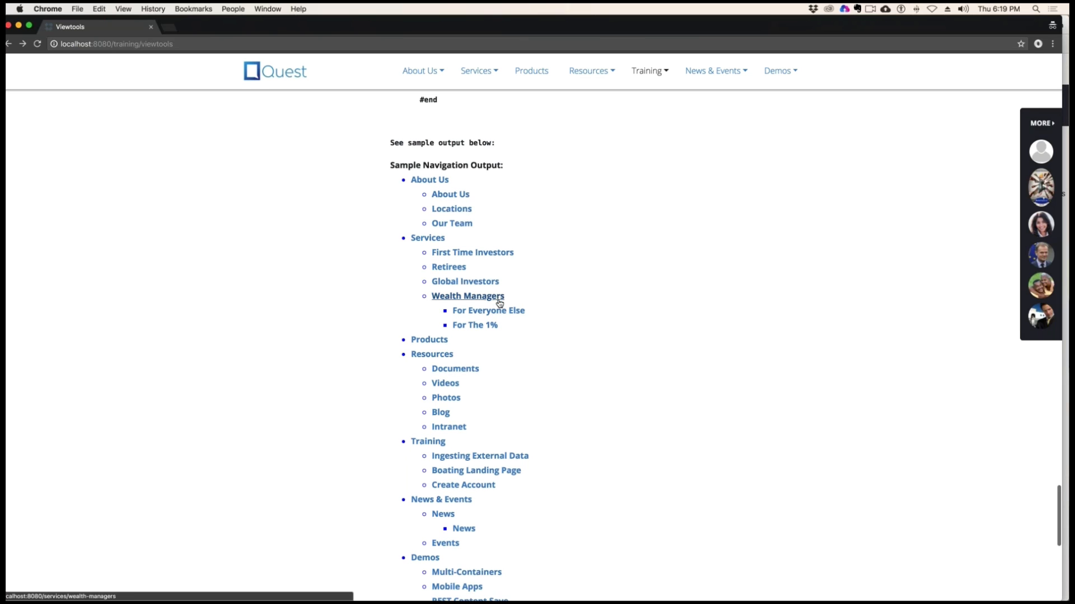
scroll(500, 304, "down", 4)
scroll(499, 304, "down", 2)
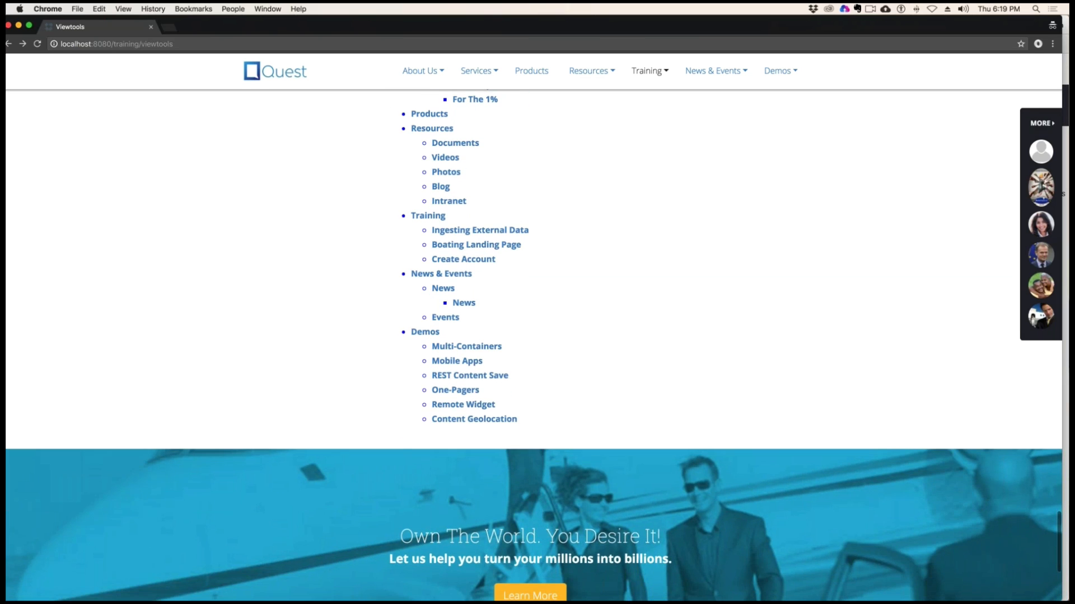
left_click_drag(496, 260, 411, 215)
scroll(630, 309, "up", 5)
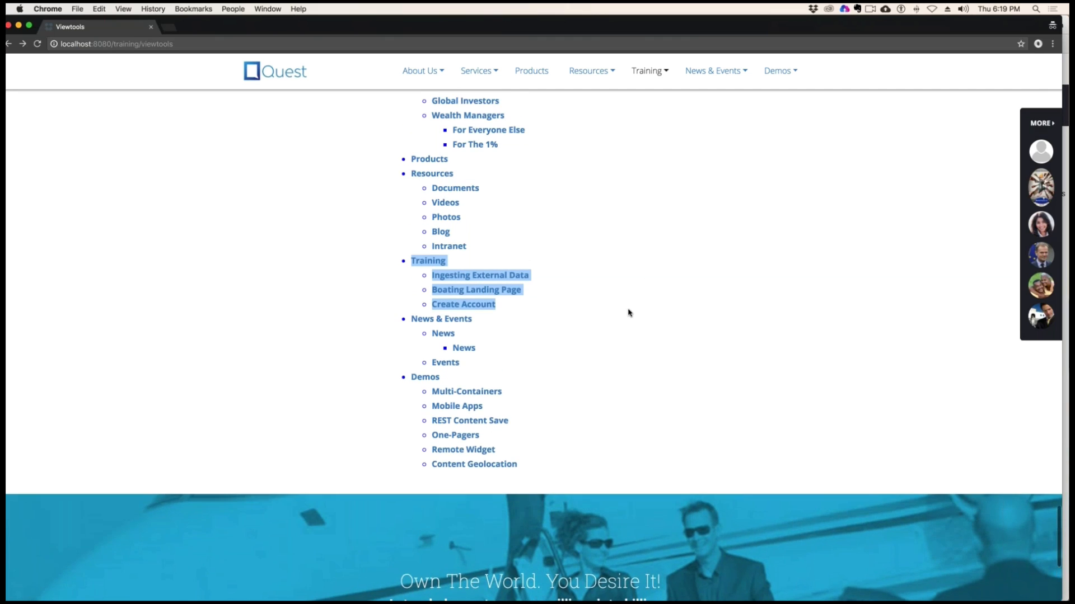
Highlight the two Wealth Managers child pages in the sample navigation output and the nested #foreach code that builds the site map
scroll(628, 312, "up", 1)
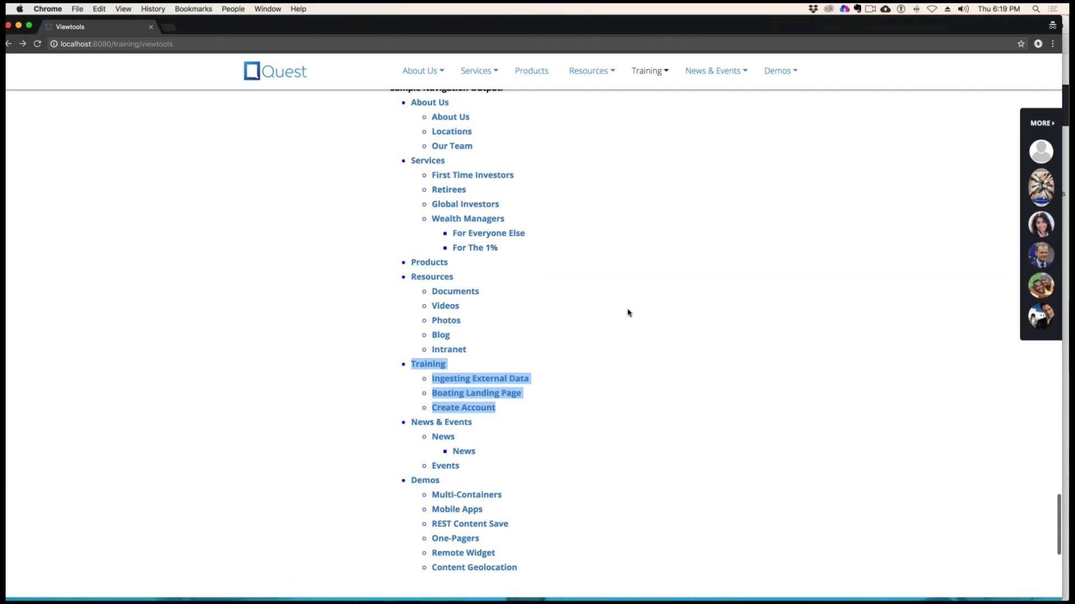
scroll(628, 312, "up", 4)
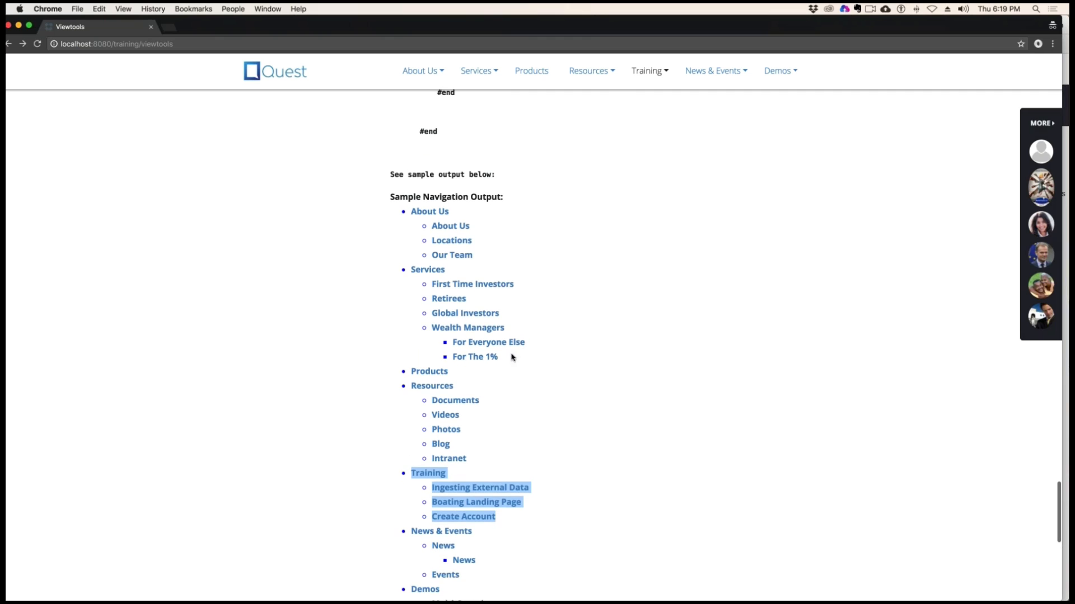
left_click_drag(511, 357, 451, 342)
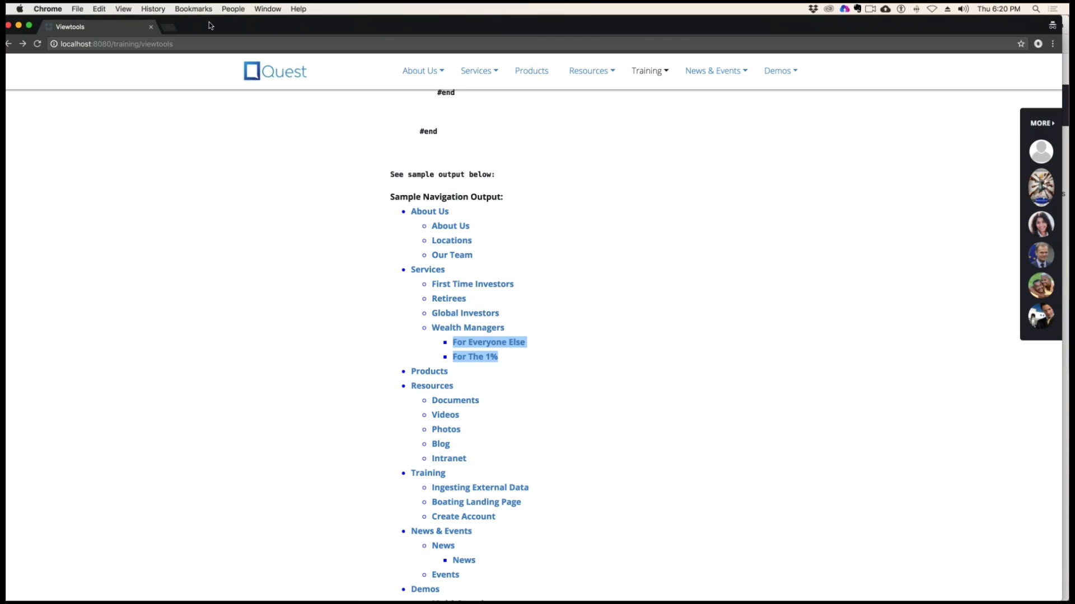
left_click_drag(209, 22, 256, 29)
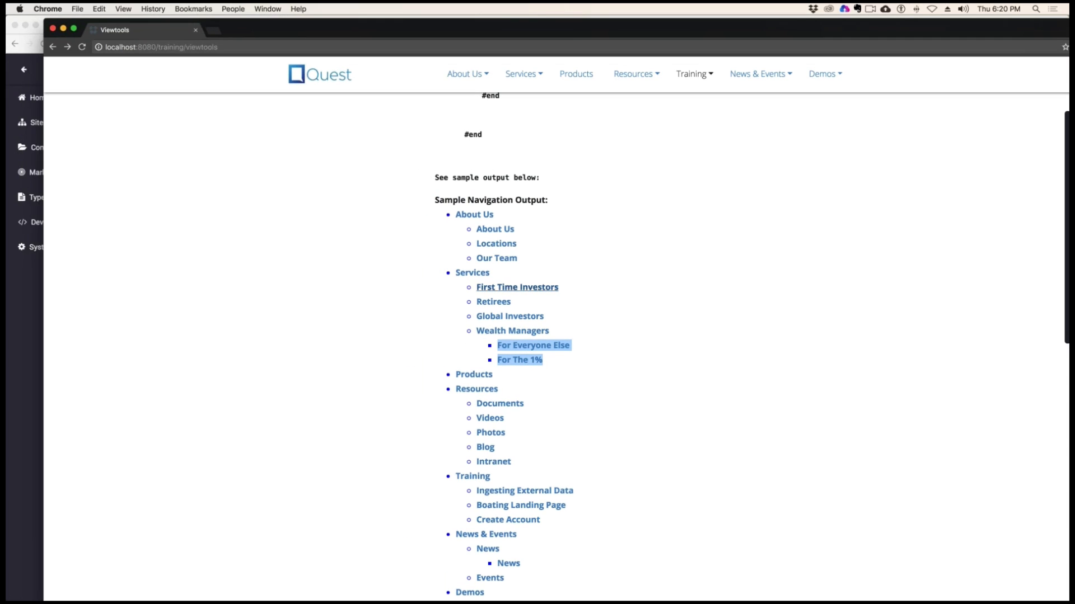
scroll(556, 269, "up", 8)
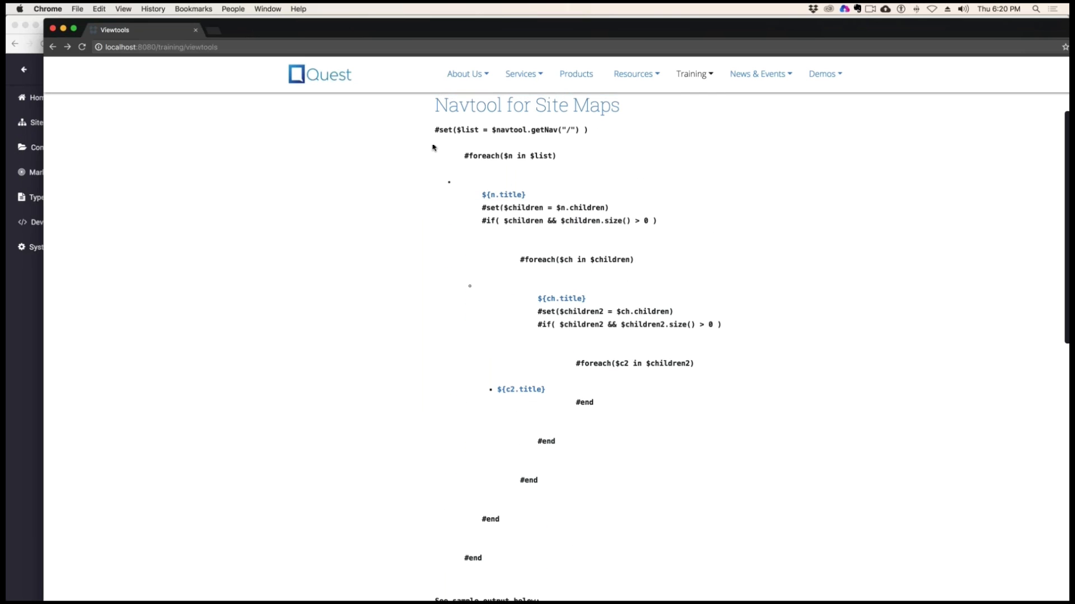
left_click_drag(433, 146, 566, 556)
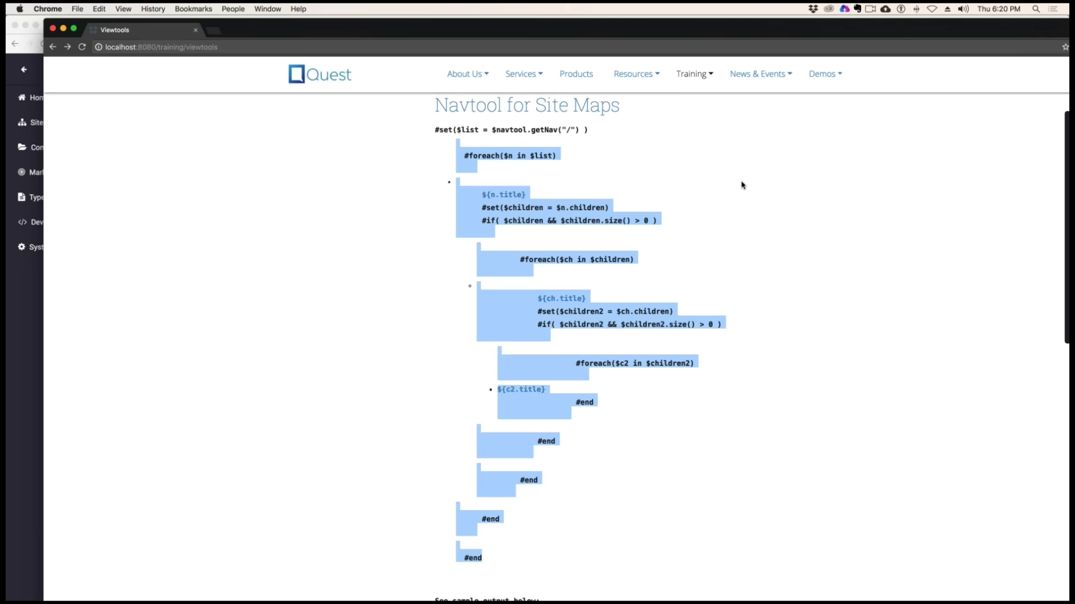
Minimize the front-end page window and review the site map code and Sample Navigation Output on the Viewtools page in edit mode
key("super+m")
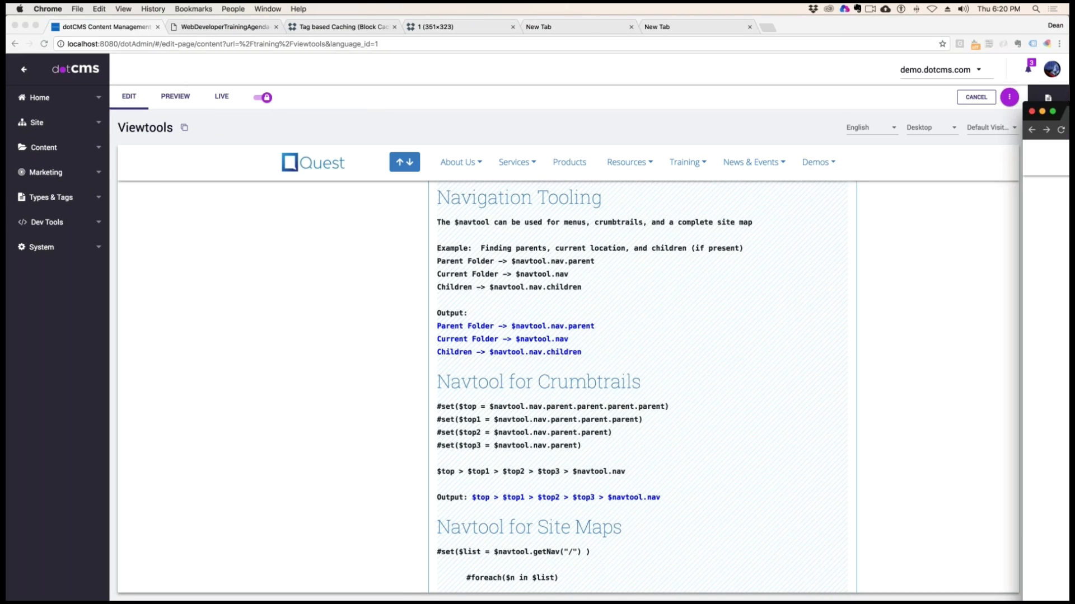
scroll(662, 461, "down", 15)
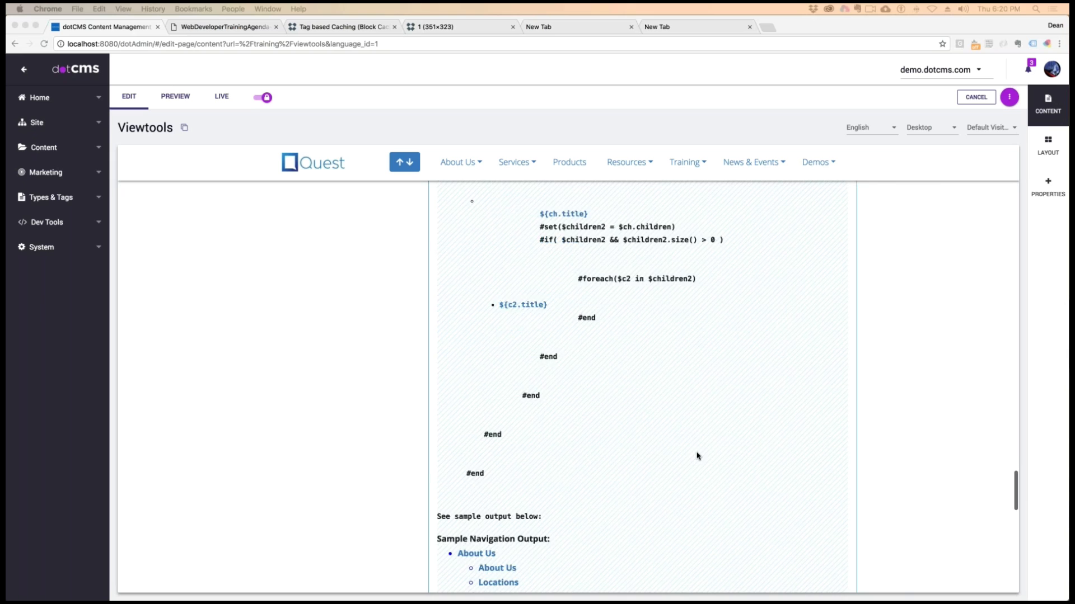
scroll(697, 456, "down", 15)
scroll(697, 455, "up", 10)
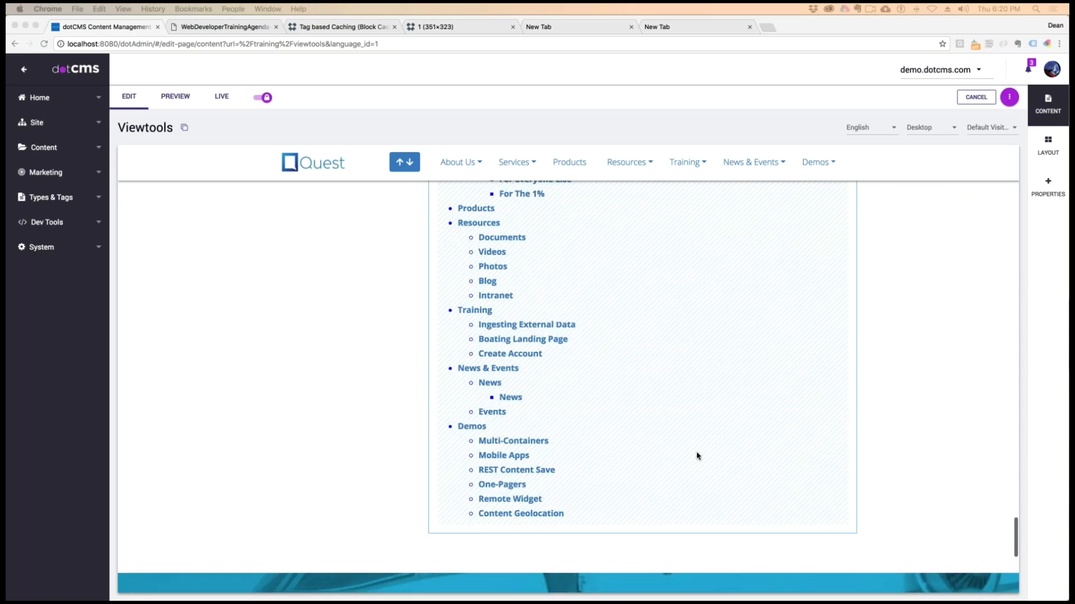
scroll(697, 456, "up", 5)
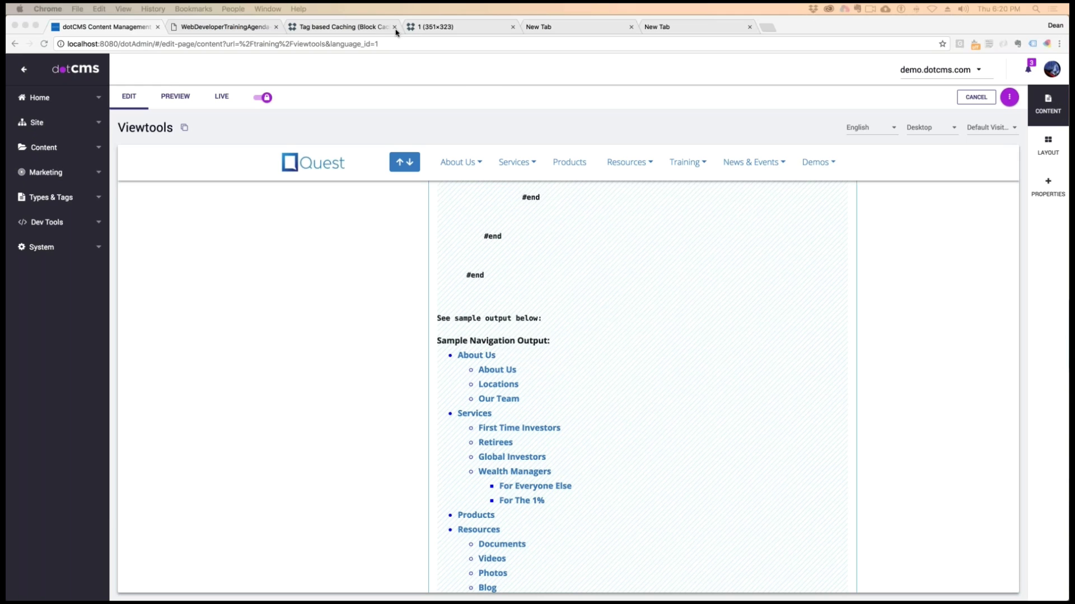
Switch to the online dotCMS documentation and open the Viewtools page of the Velocity section
left_click(353, 31)
scroll(38, 153, "up", 15)
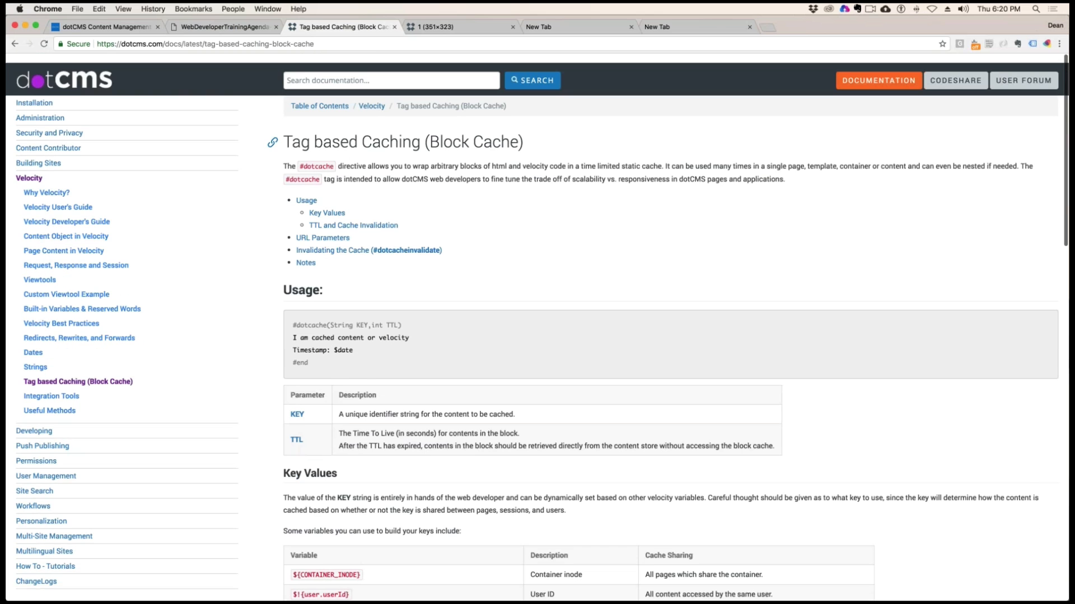
left_click(34, 169)
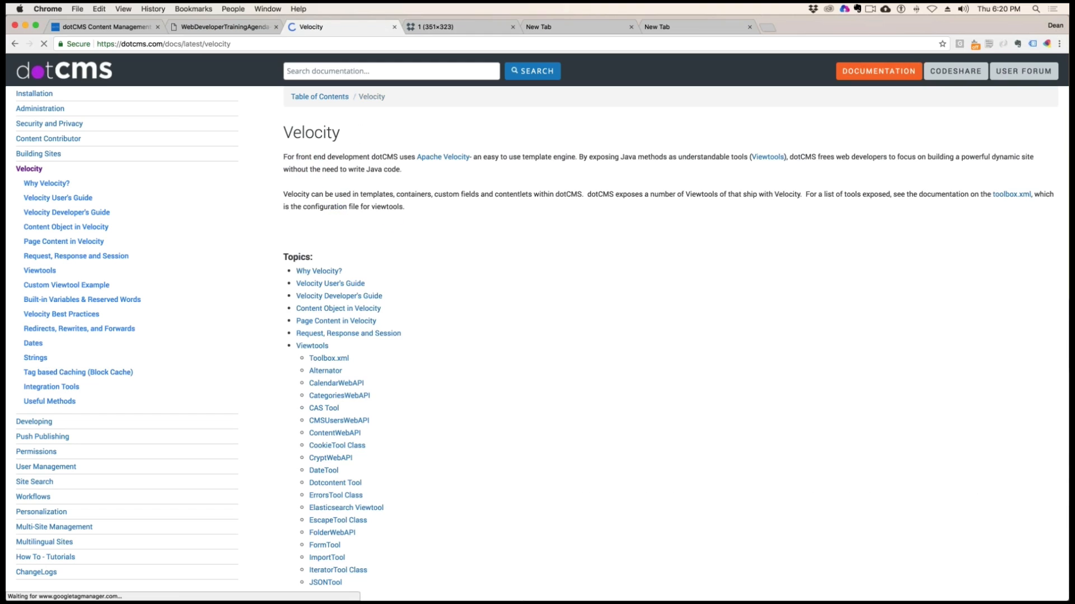
left_click(58, 273)
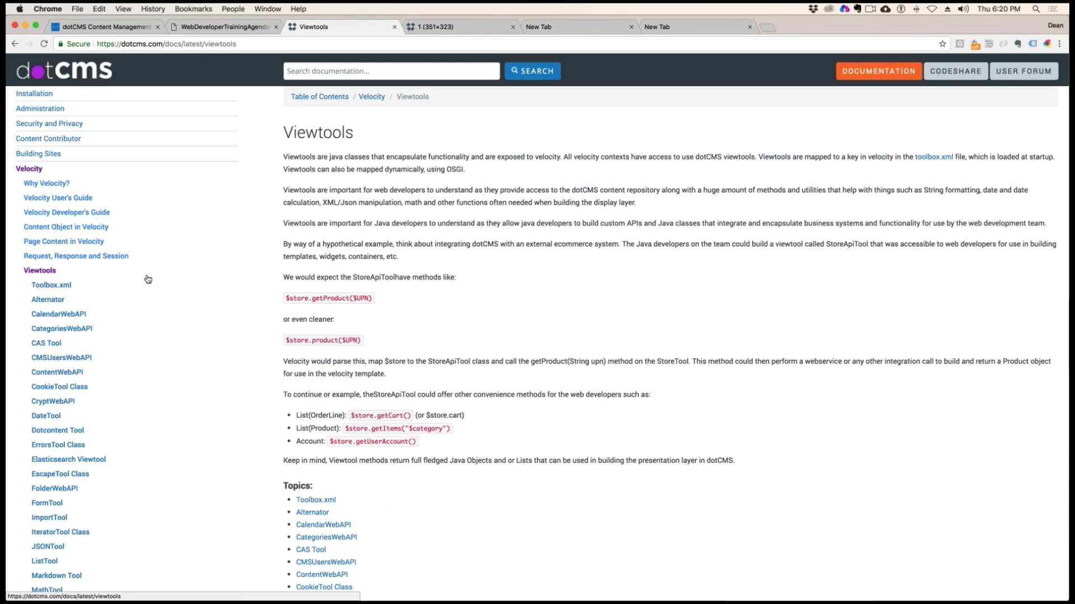
Look through the documentation's full list of viewtools and open the ImportTool page
scroll(535, 340, "down", 5)
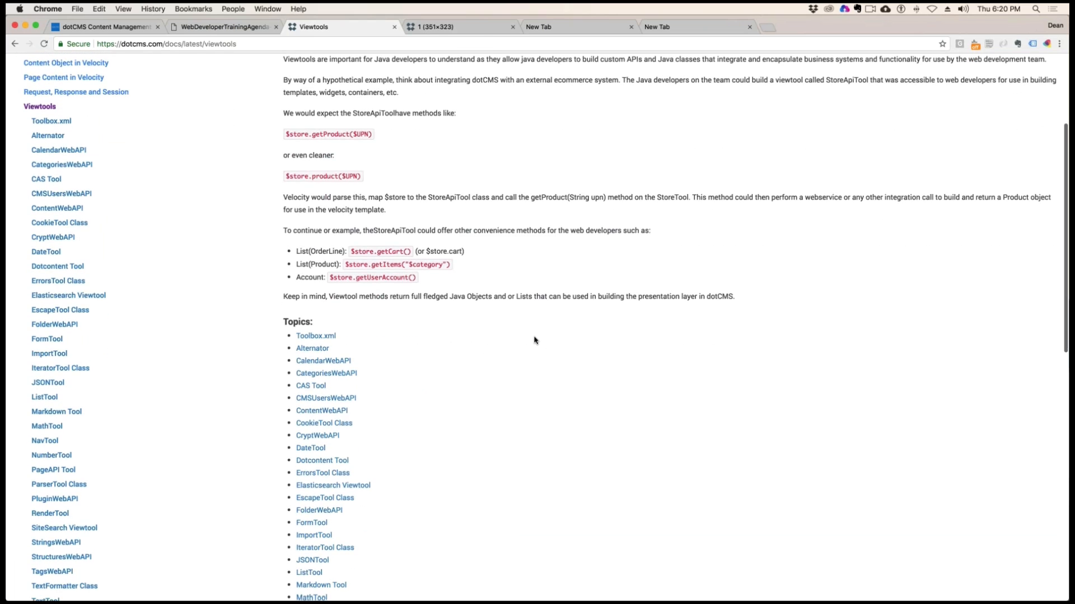
scroll(530, 338, "down", 3)
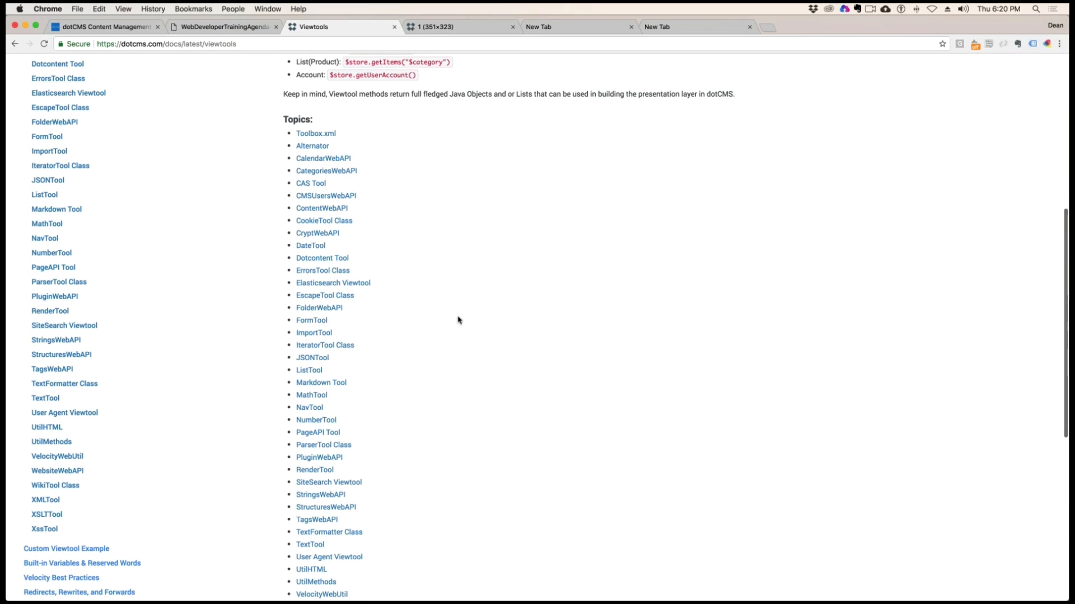
scroll(455, 318, "down", 2)
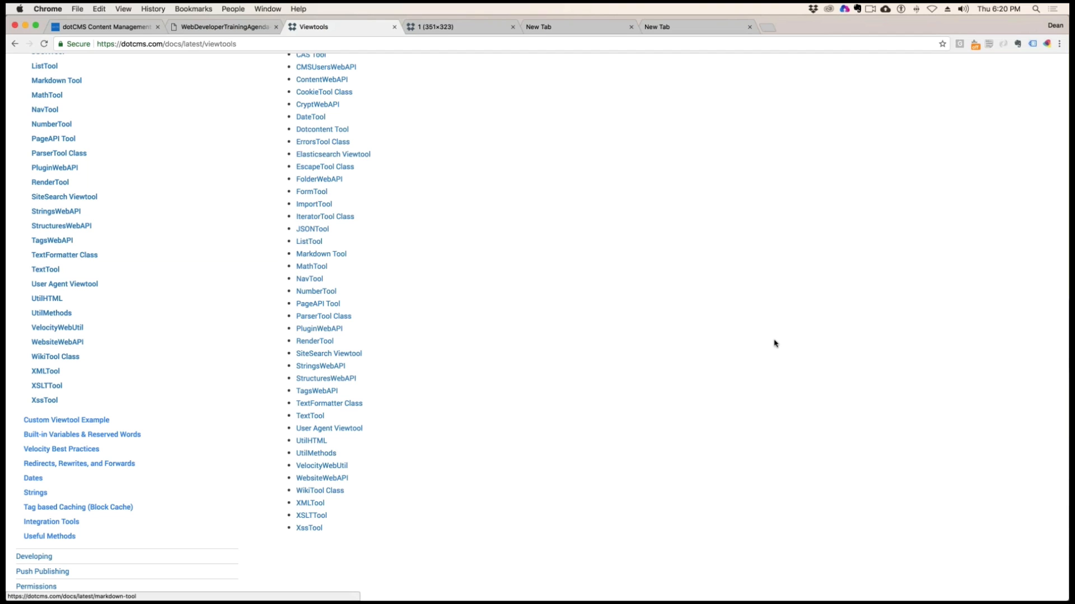
scroll(733, 335, "up", 3)
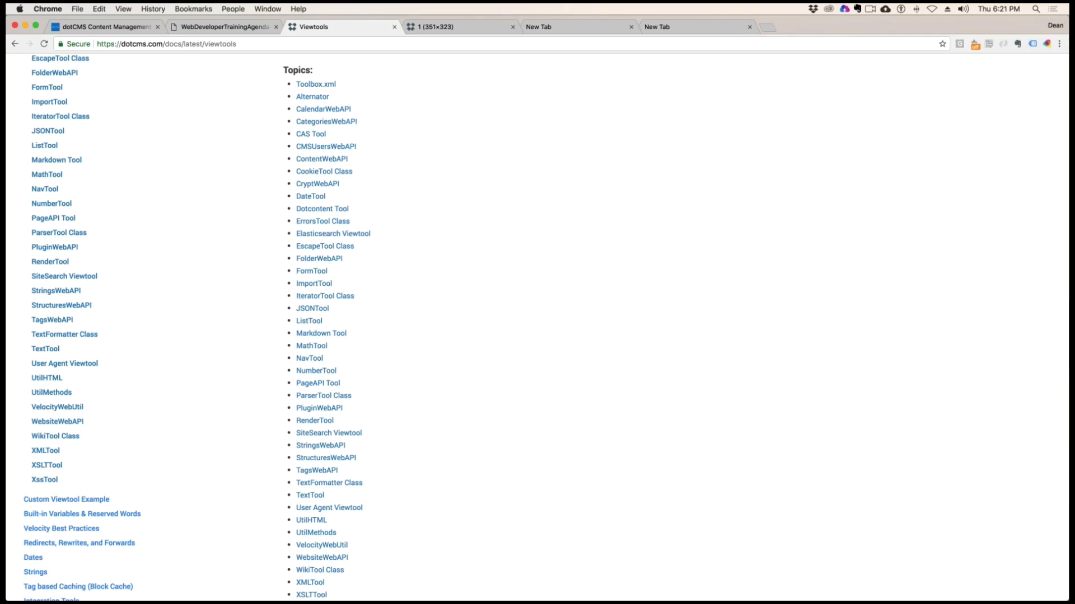
left_click(209, 101)
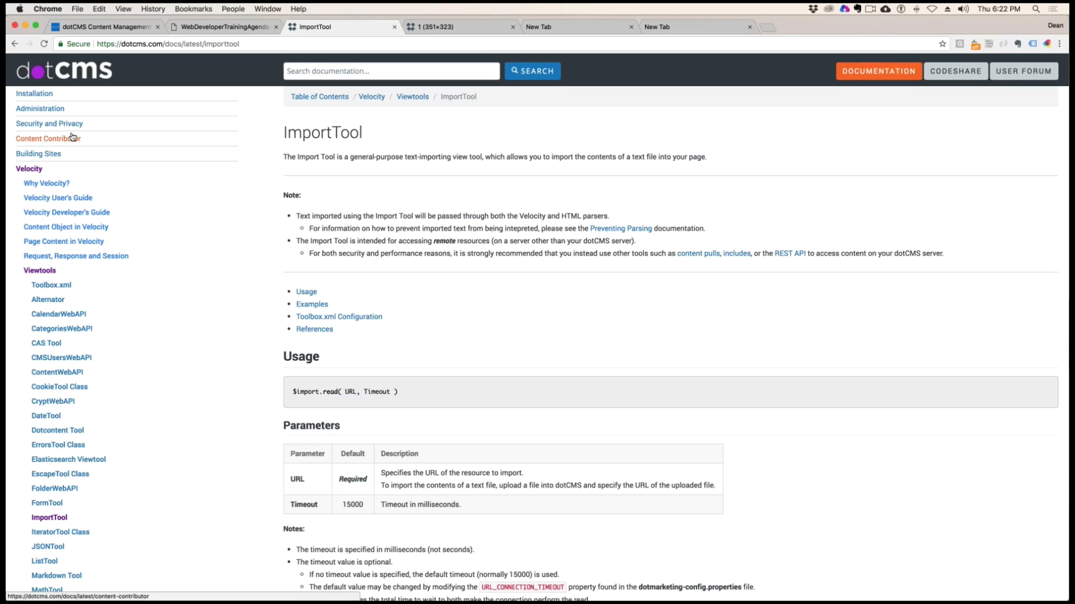
Go to the dotCMS home page and open the documentation's Table of Contents from its resources
left_click(55, 73)
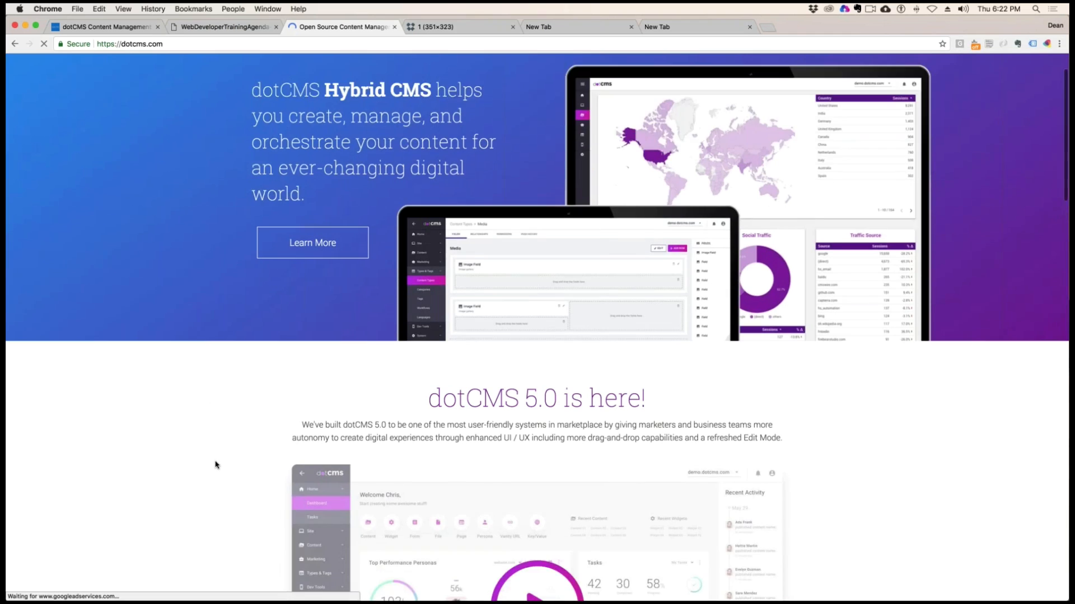
scroll(216, 463, "down", 5)
scroll(706, 241, "up", 6)
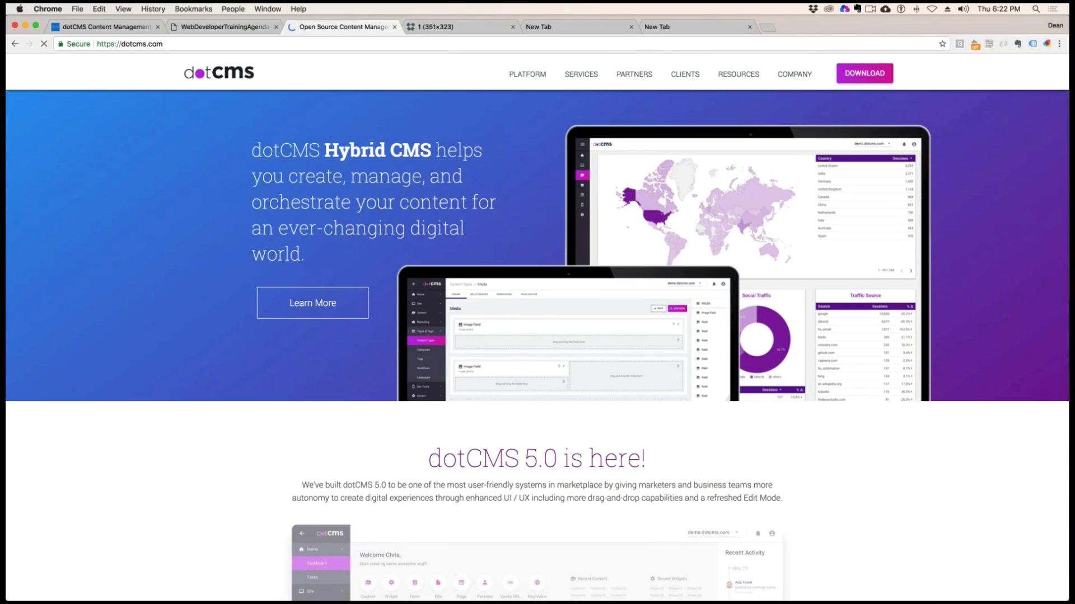
mouse_move(734, 72)
left_click(750, 103)
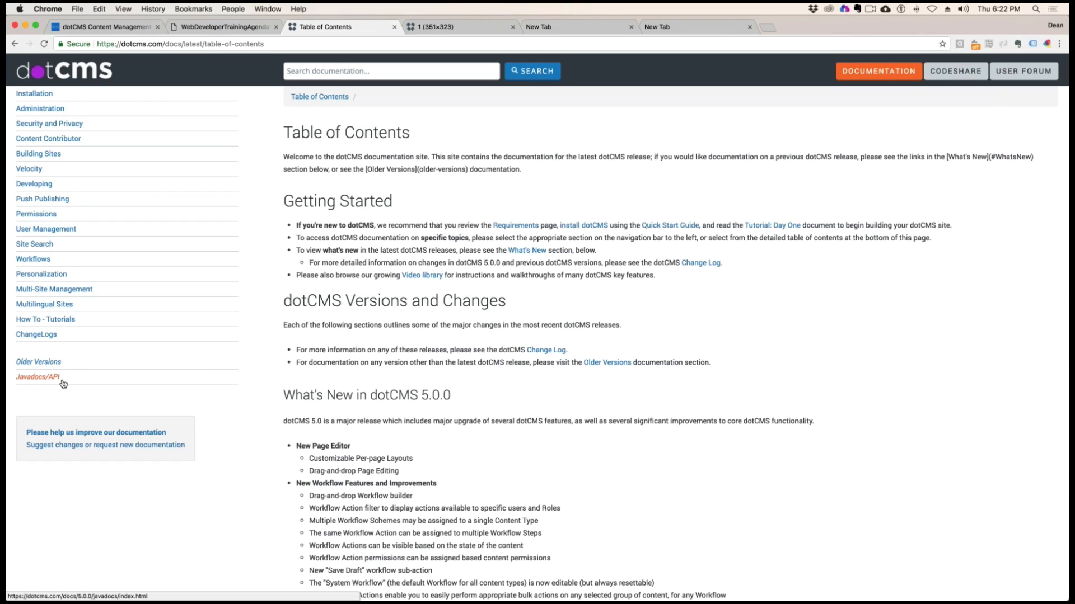
Check the 5.0.0 version in the Javadocs/API address and the What's New in dotCMS 5.0.0 heading, closing both documentation pages
left_click(35, 377)
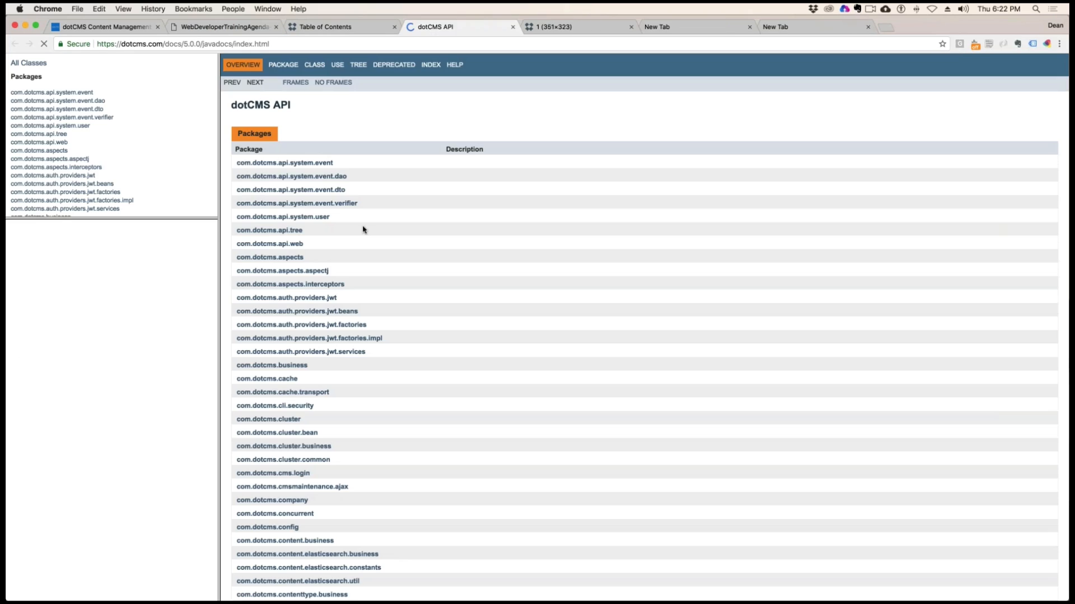
key("super+l")
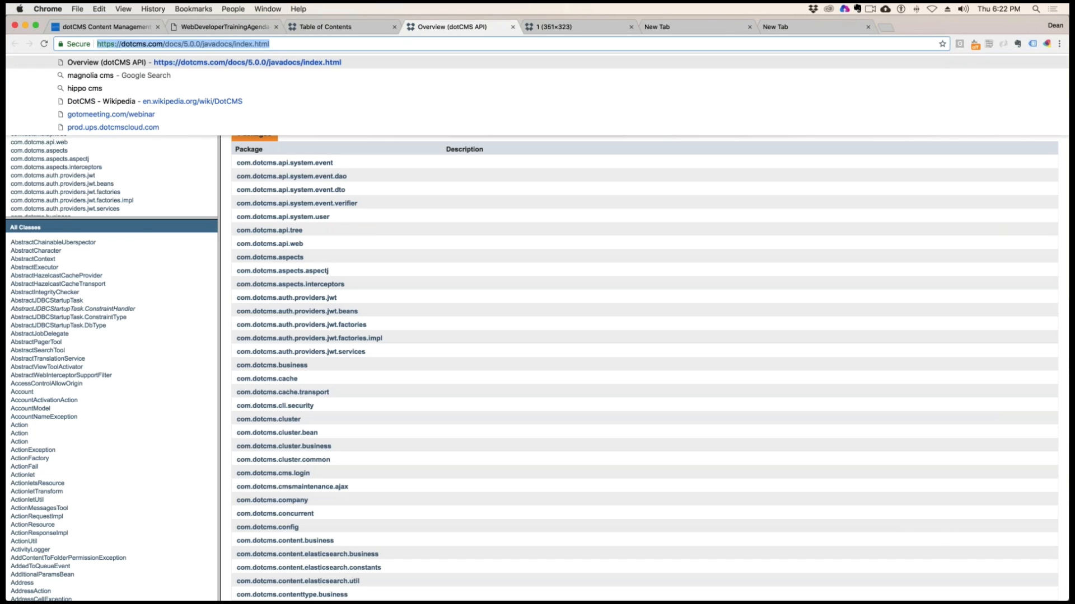
left_click_drag(202, 44, 182, 44)
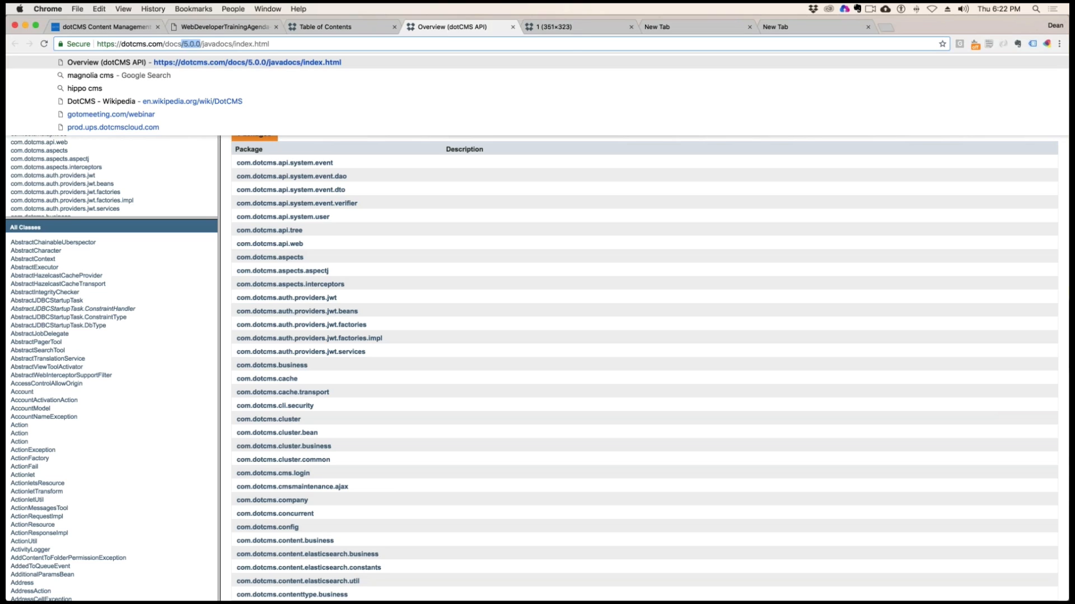
left_click(512, 28)
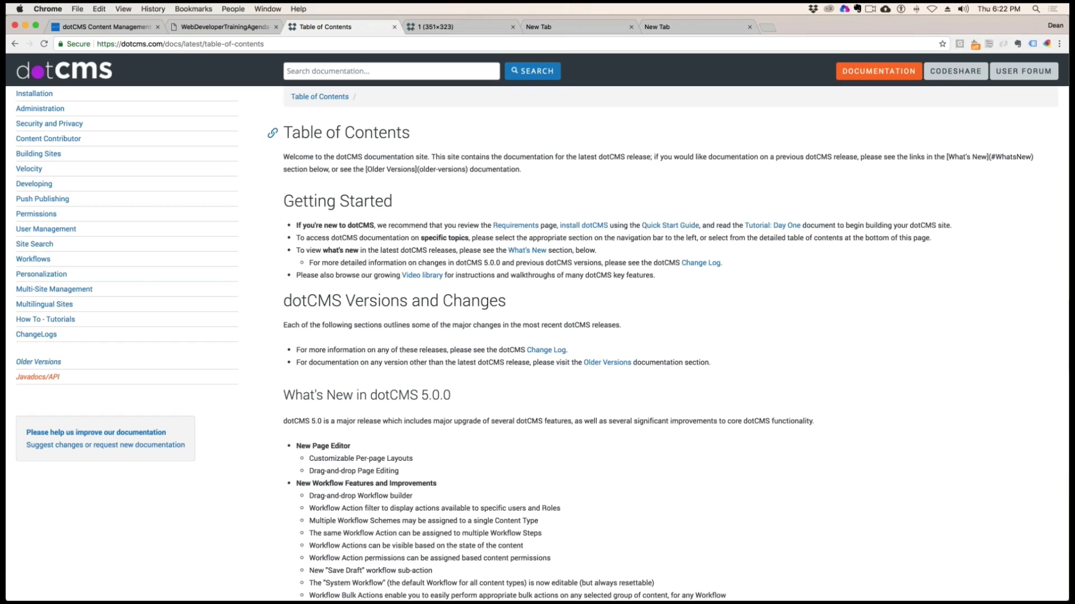
left_click_drag(457, 395, 274, 394)
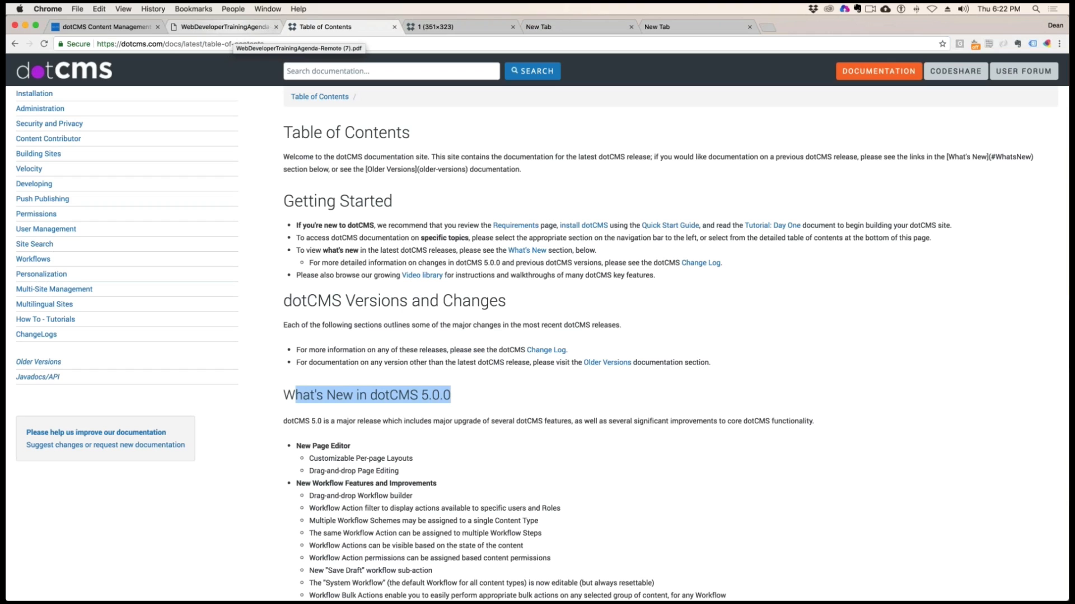
left_click(395, 27)
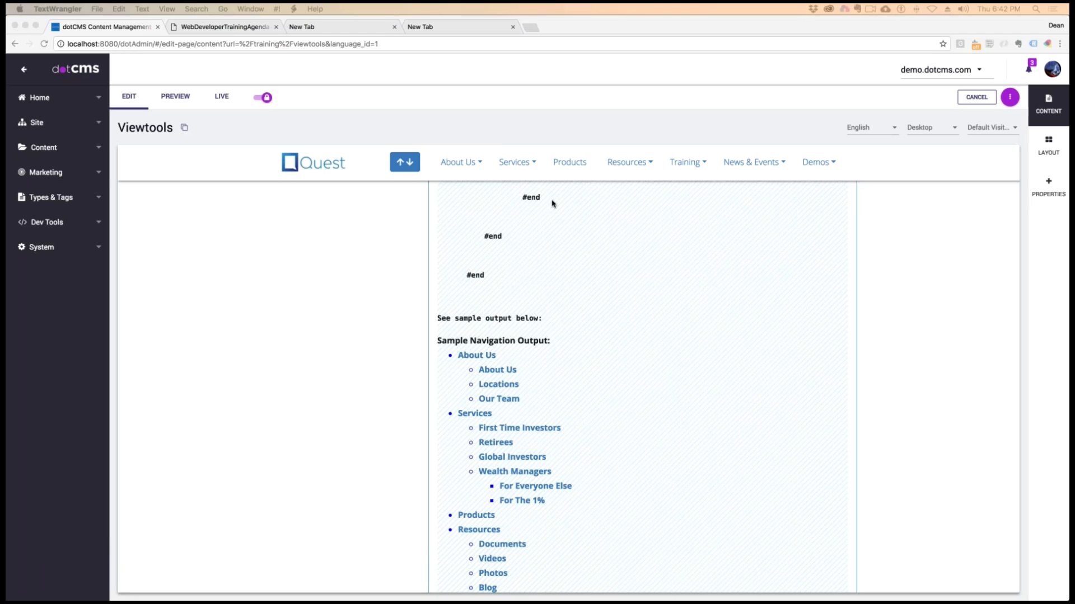
Switch to the training agenda PDF and highlight section 15, JSON/ XML / Widget API, with its sub-items
left_click(216, 79)
left_click(247, 27)
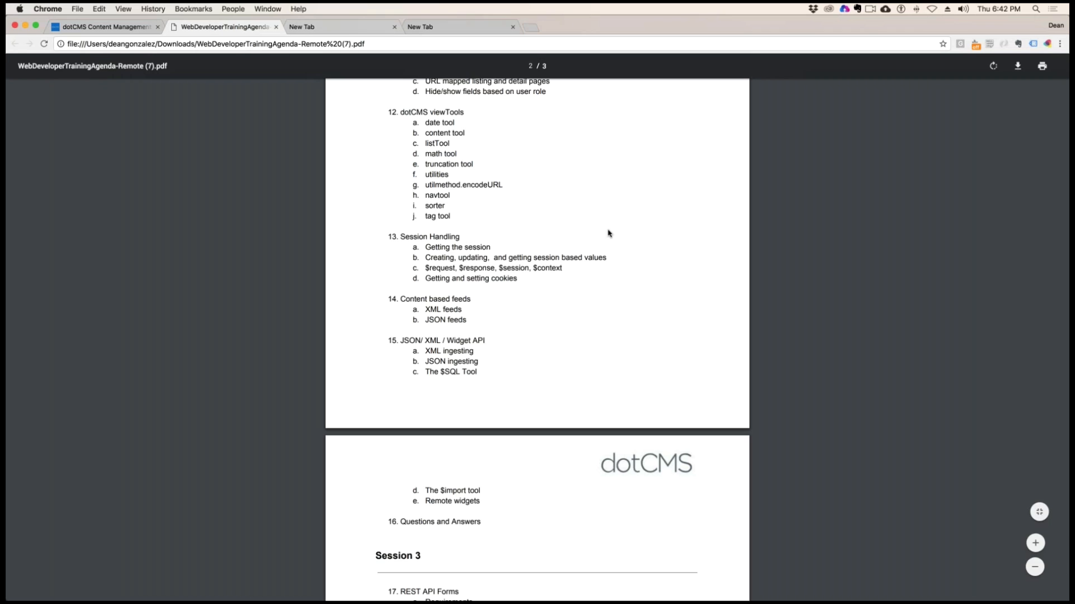
scroll(564, 232, "down", 3)
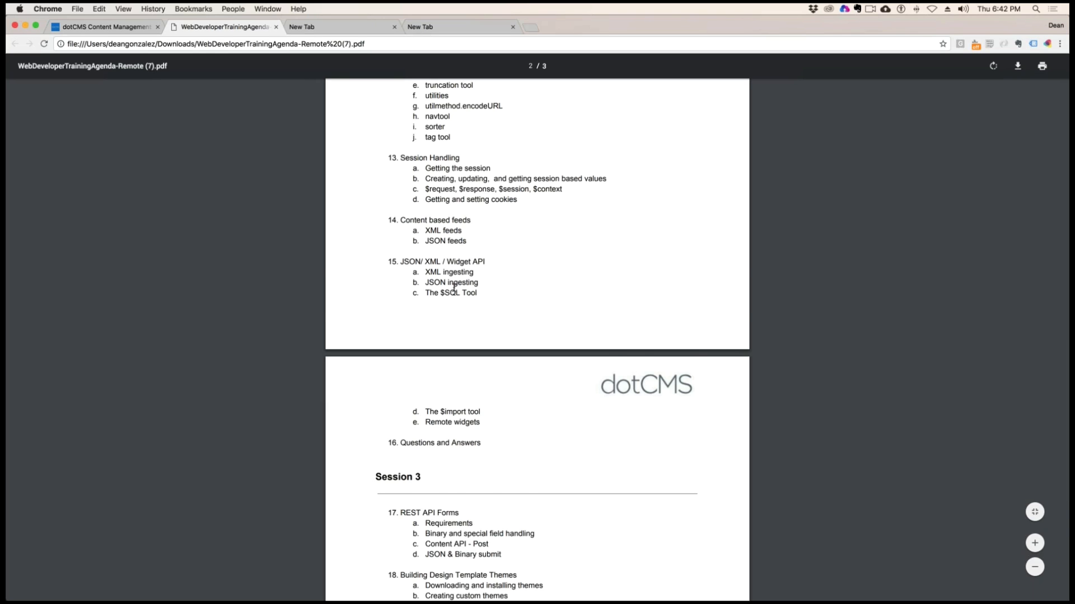
scroll(467, 224, "down", 3)
left_click_drag(424, 167, 469, 200)
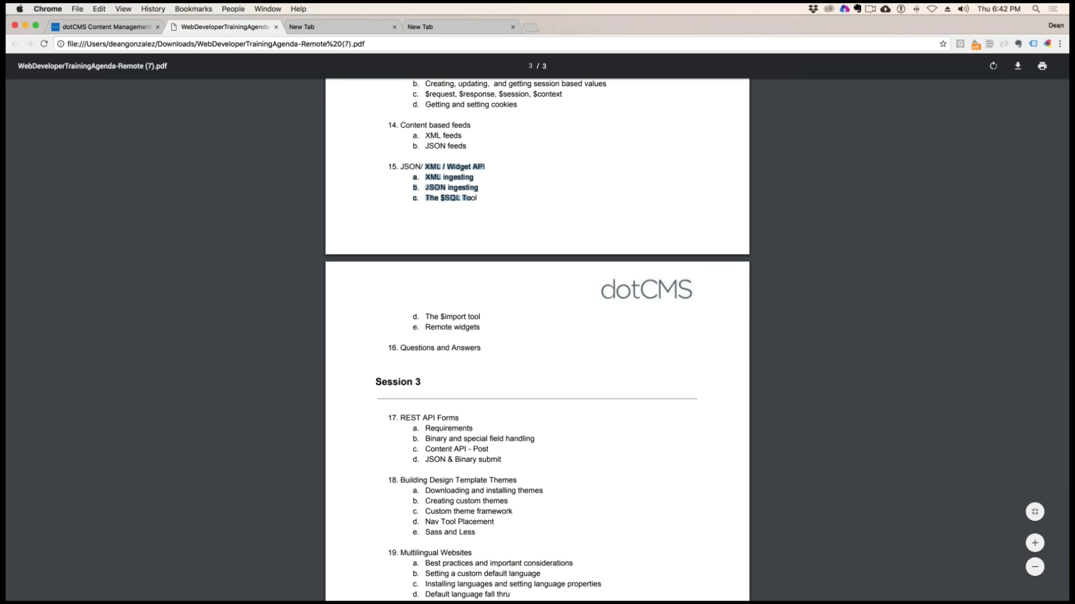
scroll(578, 193, "down", 3)
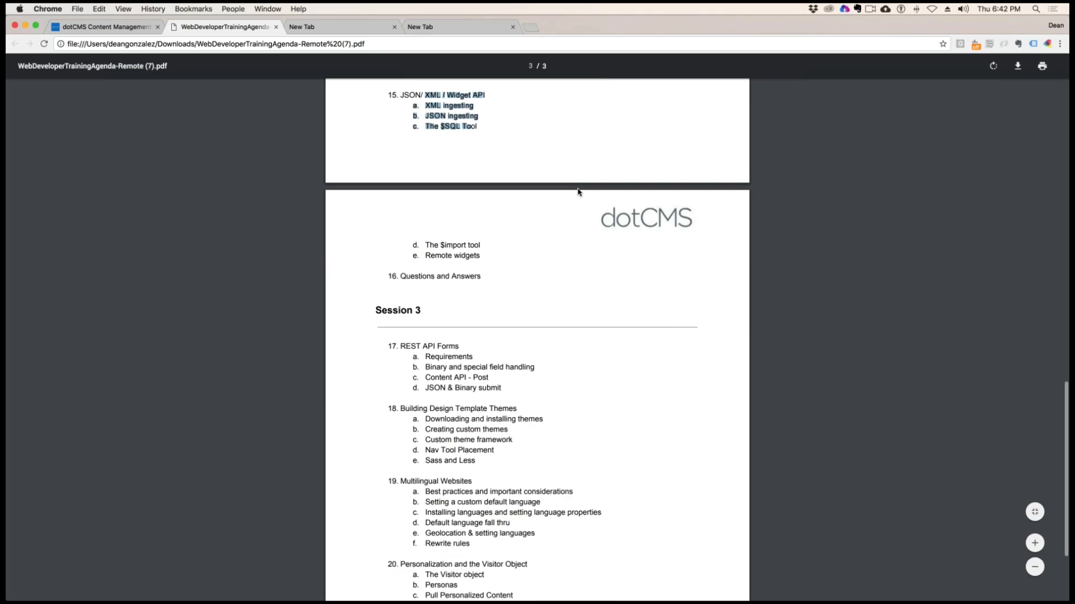
Highlight the JSON ingesting and The $import tool items of section 15 in the training agenda
scroll(579, 193, "up", 3)
left_click(530, 197)
mouse_move(476, 189)
left_mouse_down()
mouse_move(444, 189)
mouse_move(468, 208)
left_mouse_up()
scroll(444, 190, "up", 1)
double_click(448, 215)
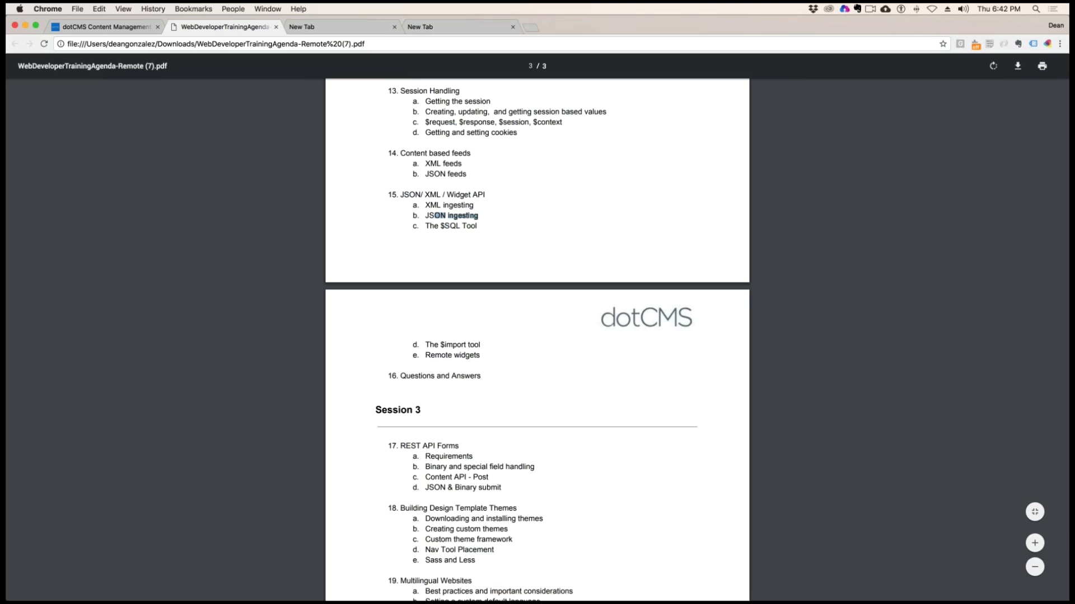
double_click(473, 345)
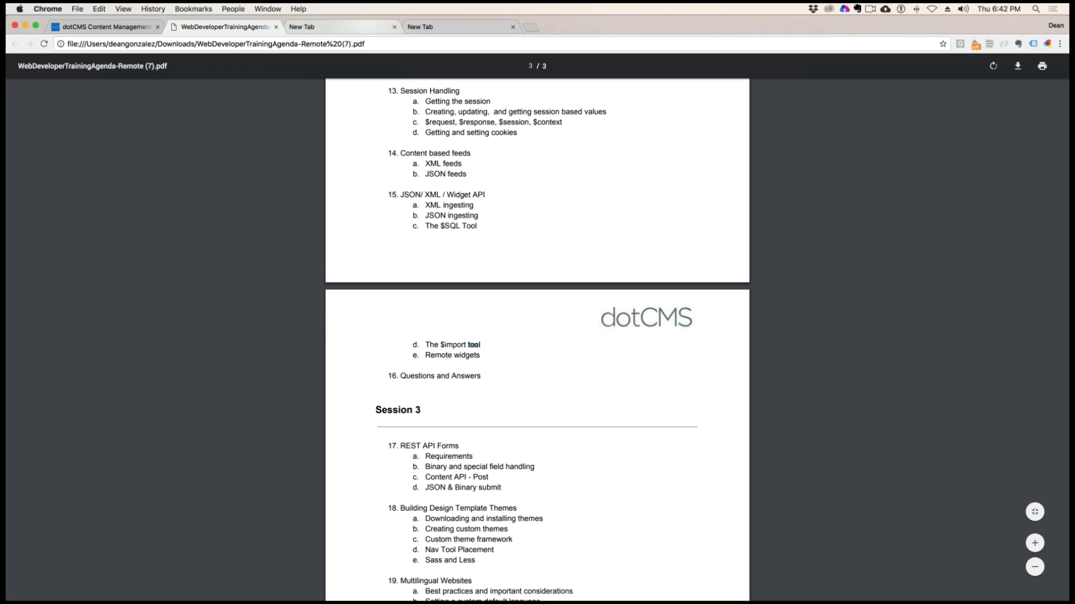
scroll(533, 136, "down", 2)
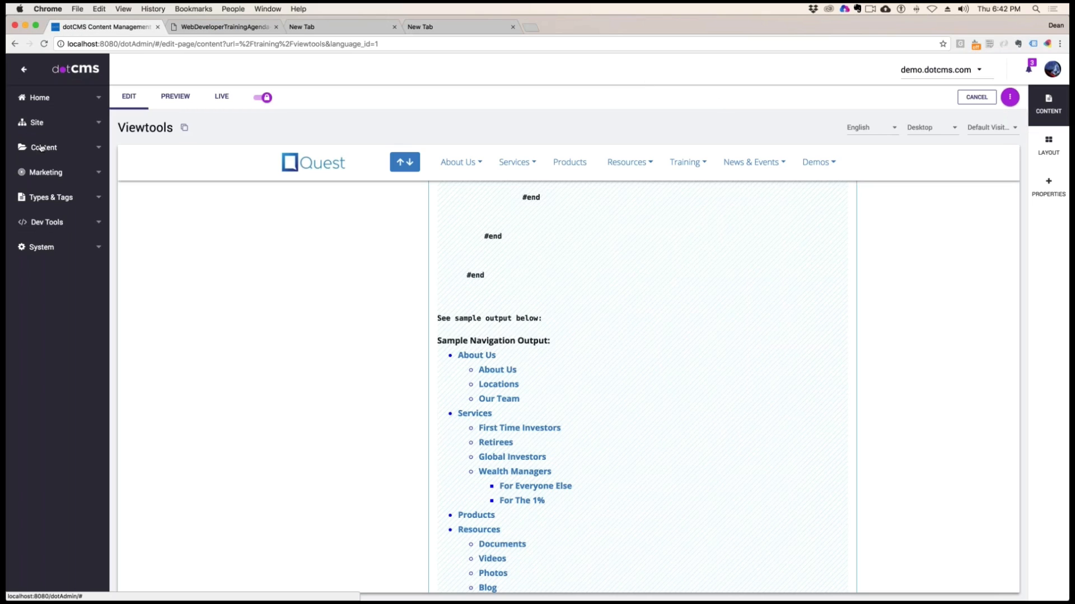
Return to the dotCMS backend and open the content search
left_click(43, 148)
left_click(41, 172)
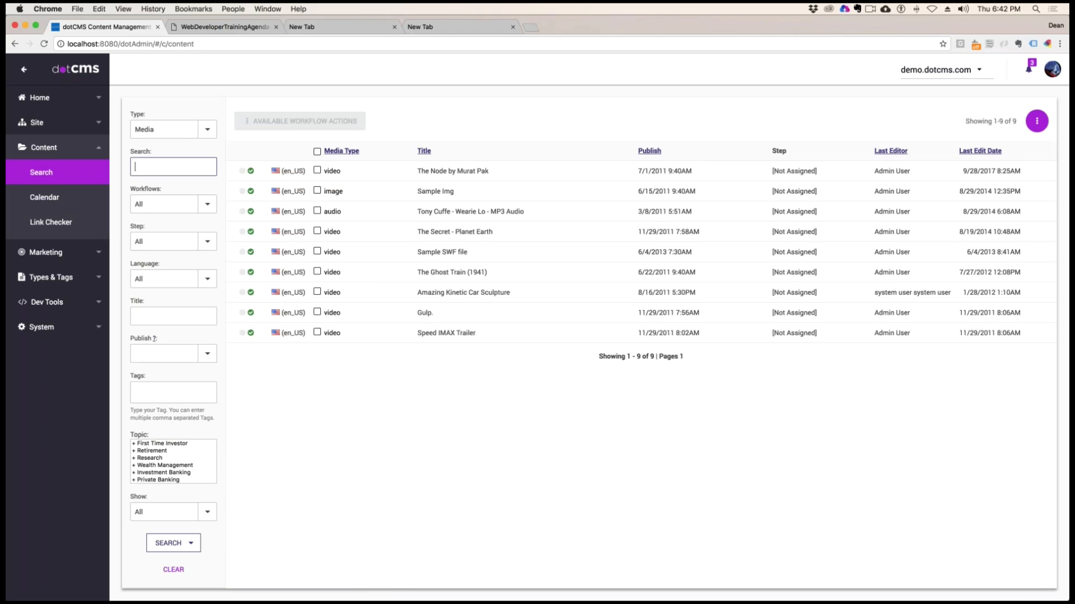
Filter the content search to the Movies type and sort the results by release date
left_click(207, 129)
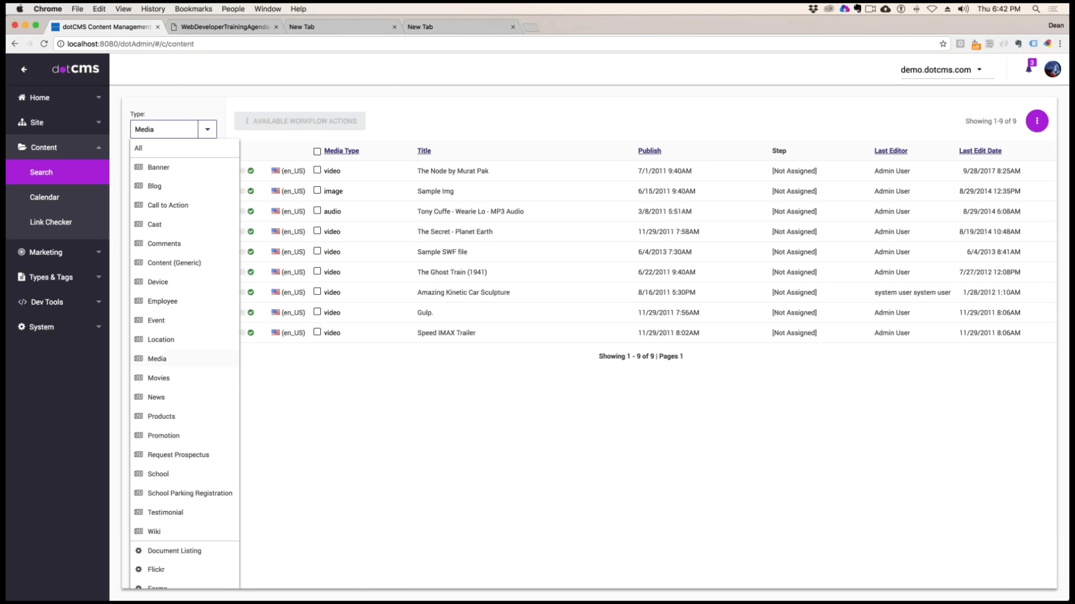
left_click(168, 379)
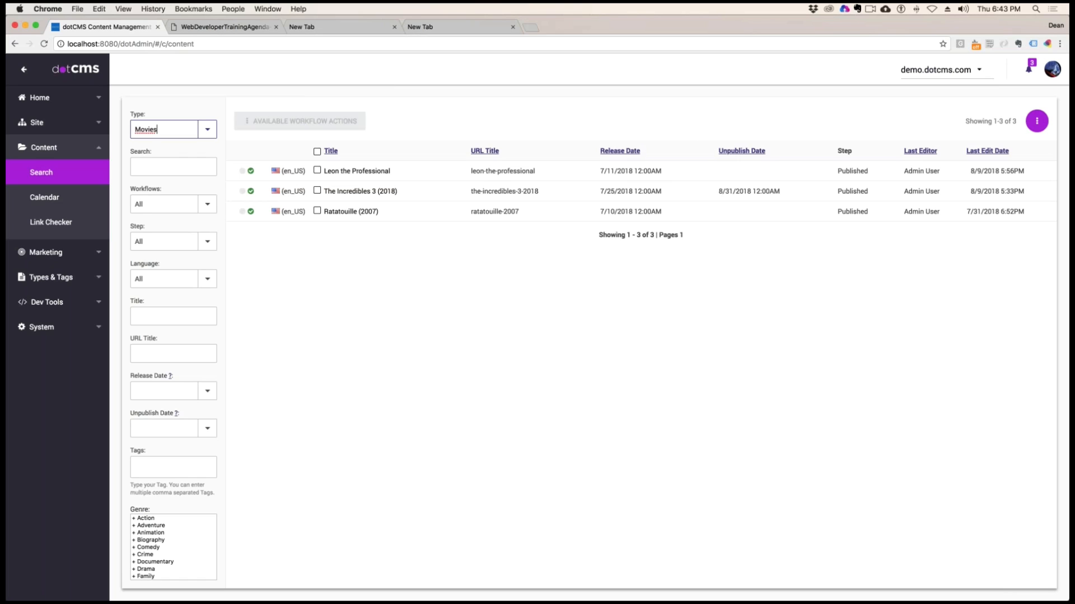
left_click(627, 152)
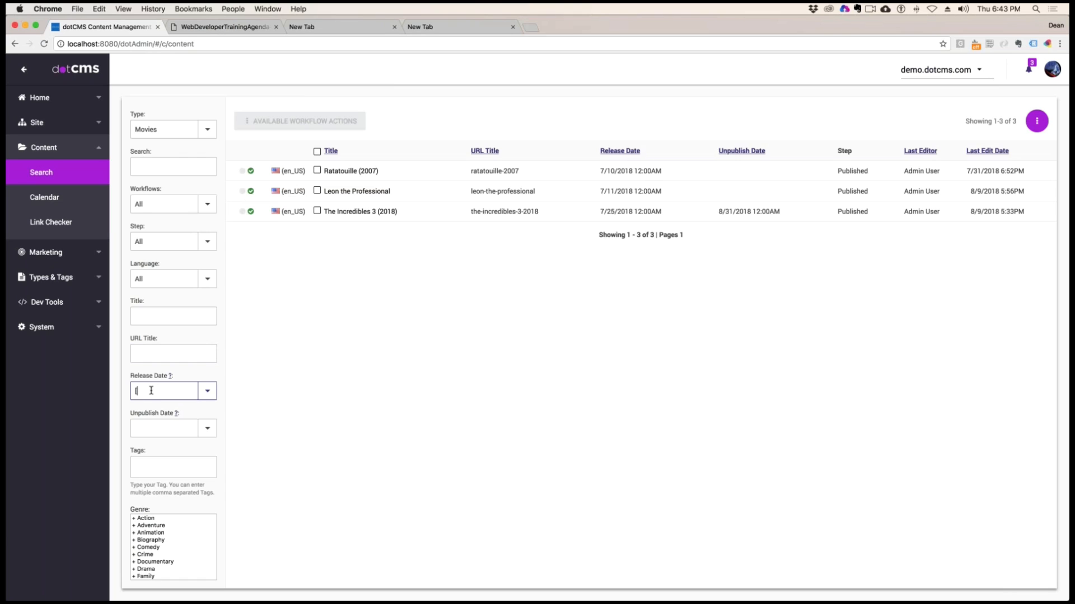
Restrict the movie search to release dates [07/01/2018 TO 07/31/2018] and run the search
type("07")
type("/0")
type("1/")
type("20")
type("18")
type(" TO ")
type("07")
type("/31")
type("/")
type("2018")
left_click_drag(164, 390, 98, 388)
scroll(191, 492, "down", 4)
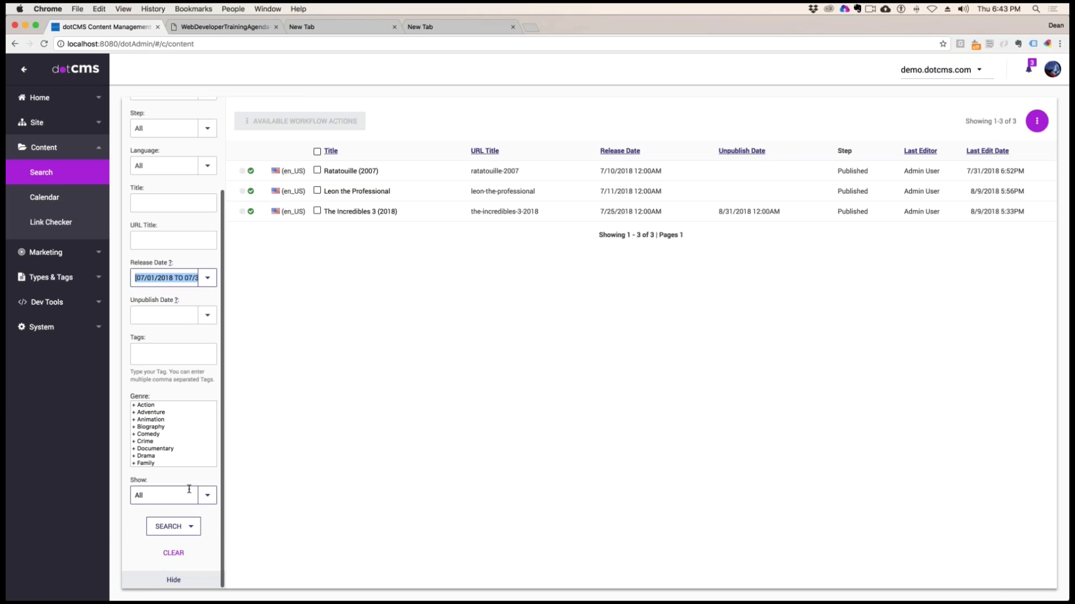
left_click(168, 529)
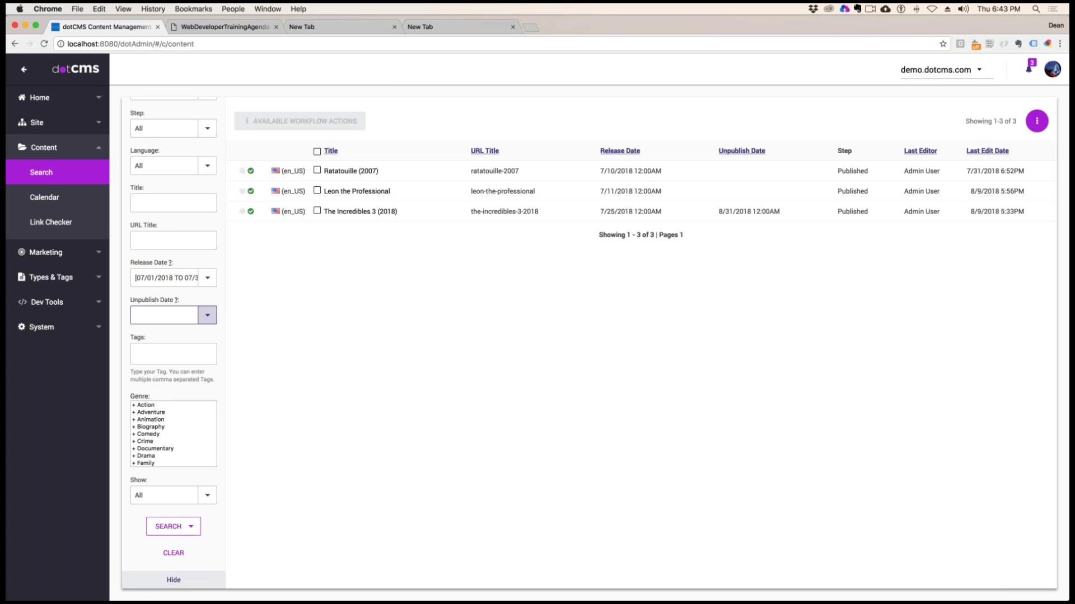
Sort the movies by descending release date and show the query behind the search
left_click(631, 153)
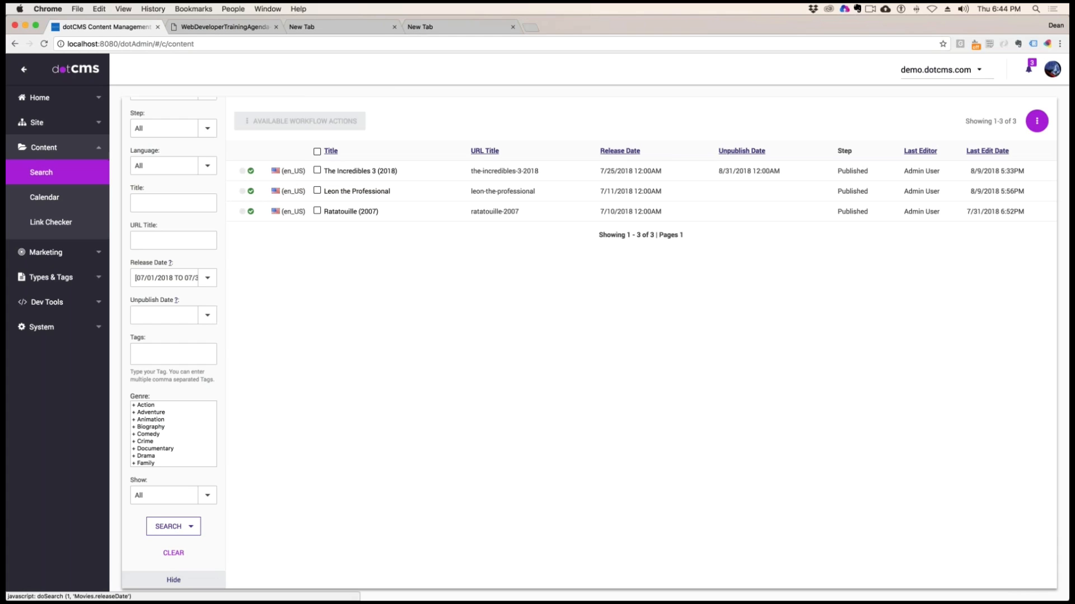
left_click(189, 528)
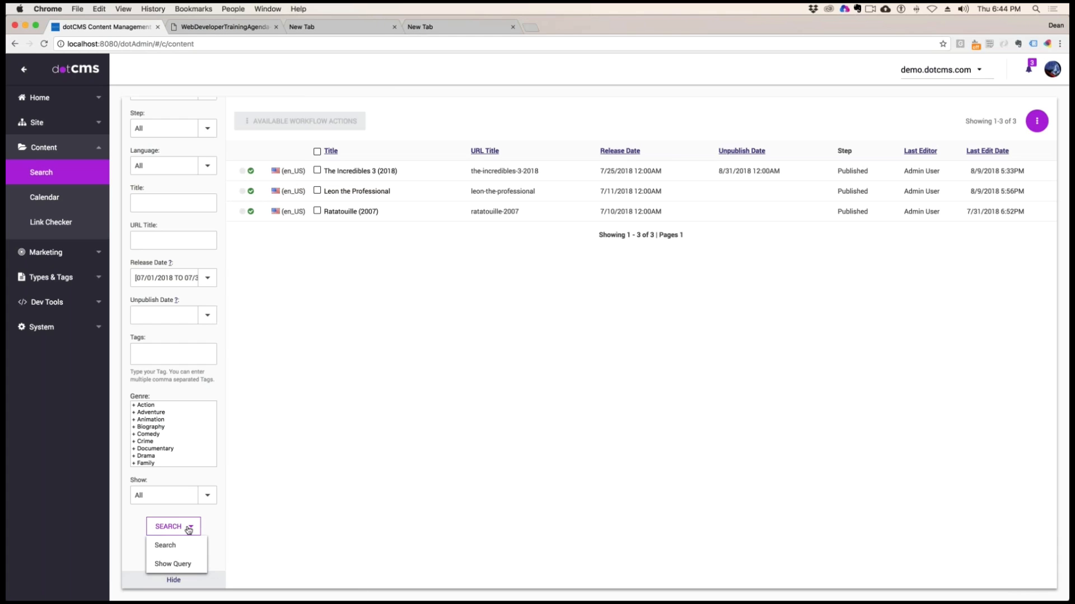
left_click(178, 564)
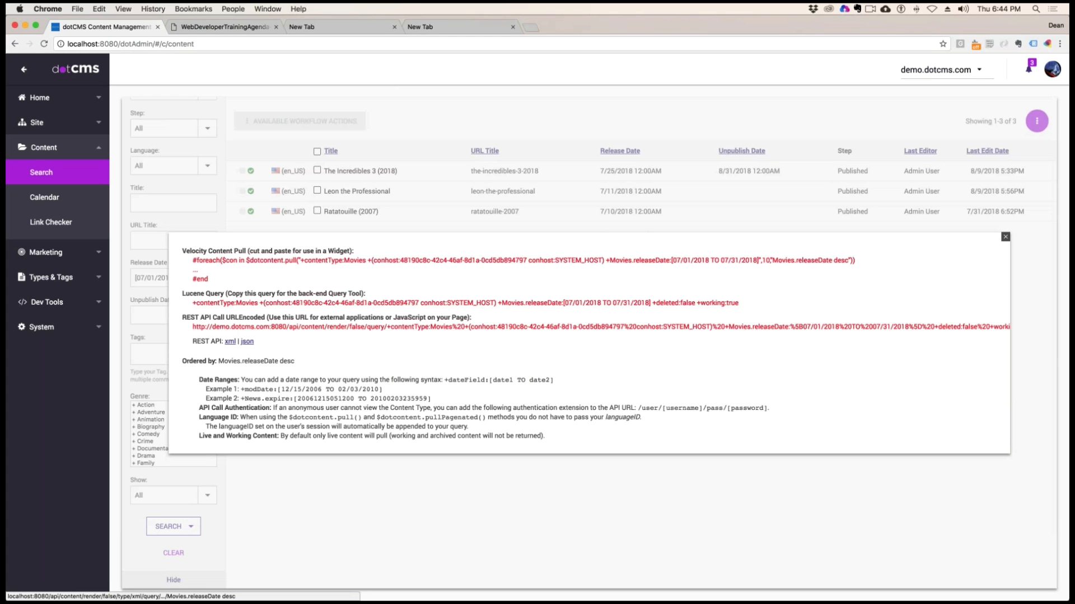
Highlight the Movies.releaseDate range, the whole Velocity content pull and the REST API call URL in the query window
left_click_drag(845, 260, 610, 263)
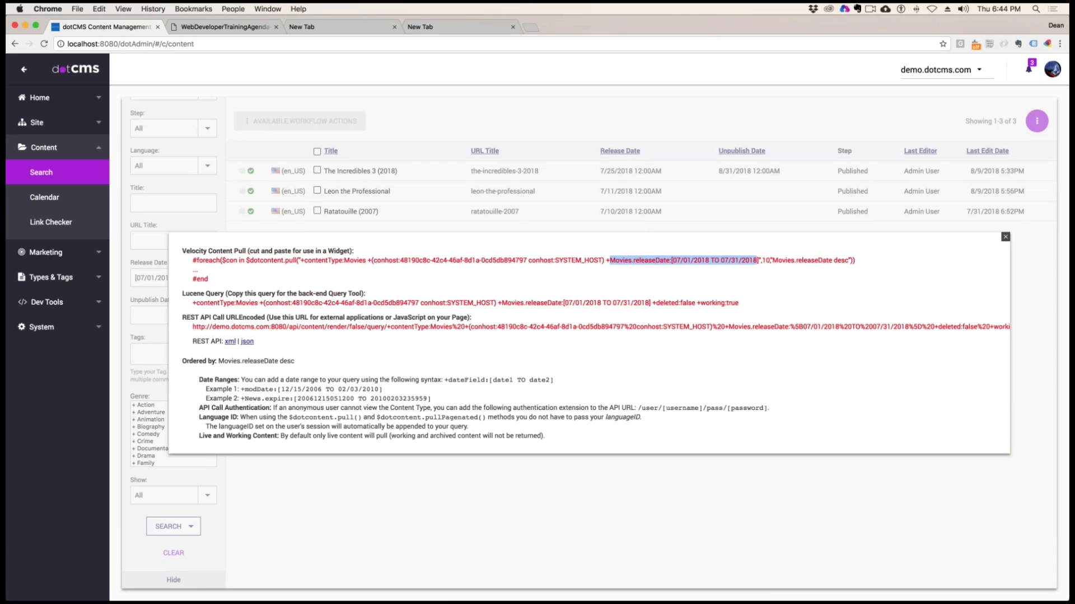
left_click_drag(208, 279, 191, 259)
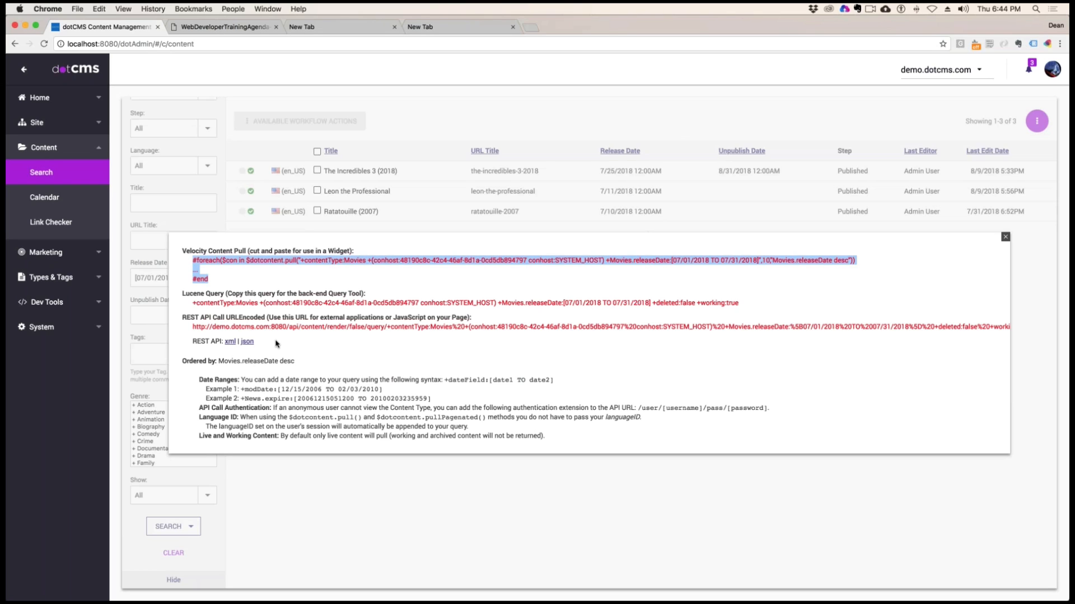
left_click_drag(196, 327, 411, 439)
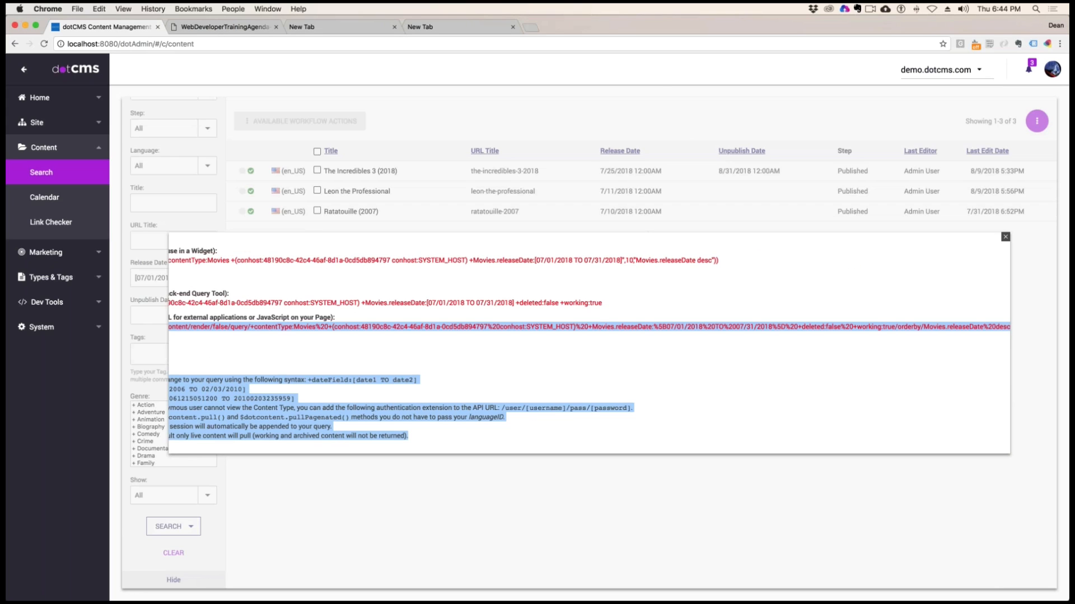
scroll(488, 362, "left", 3)
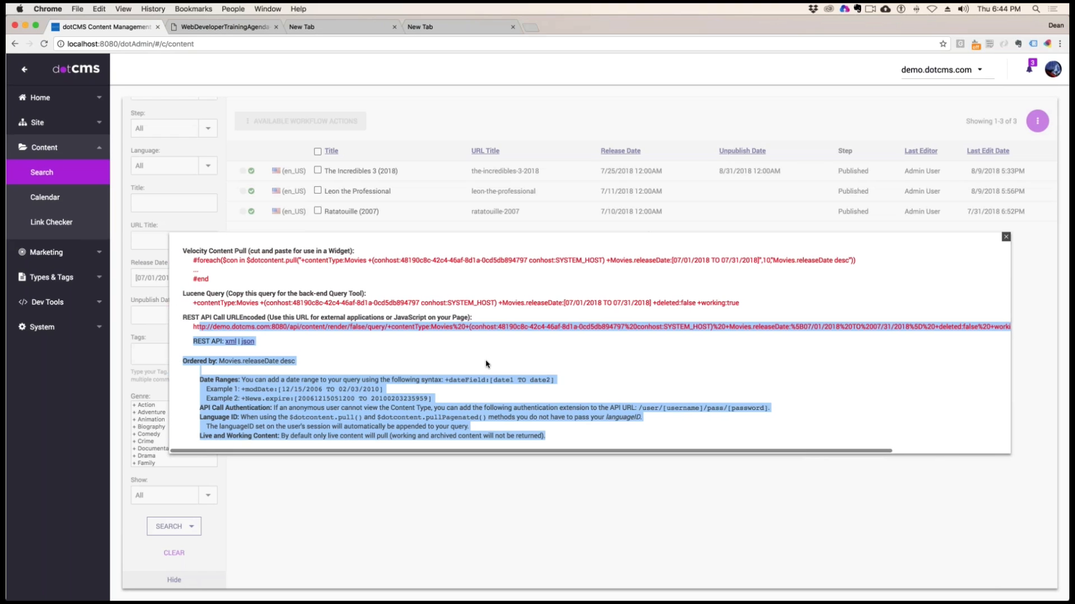
left_click(327, 364)
Open the date-filtered query's REST API output as JSON, select its address, and close the output
left_click(247, 342)
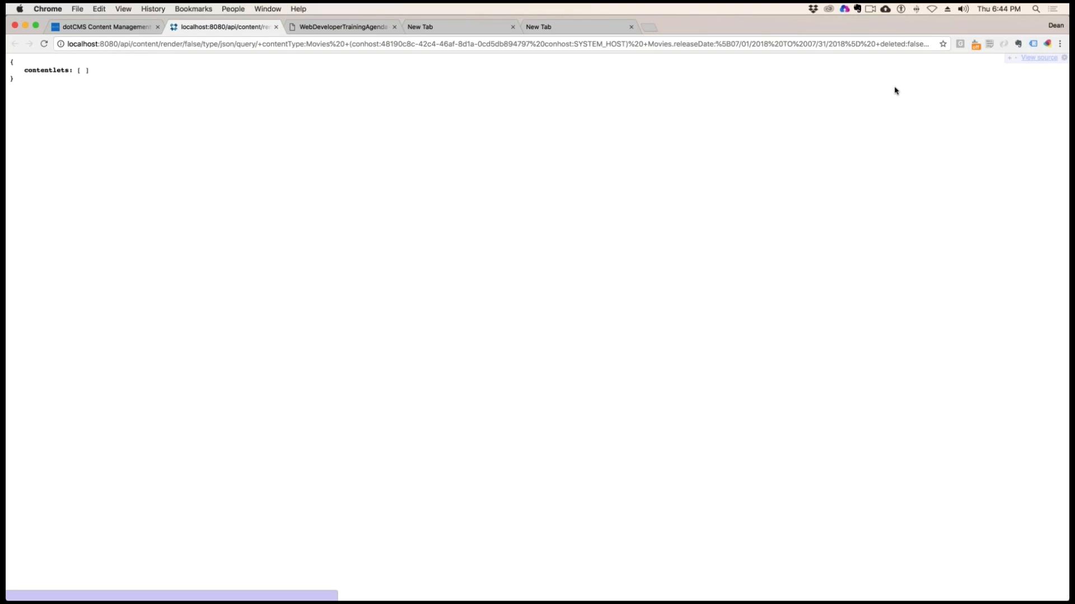
left_click(839, 44)
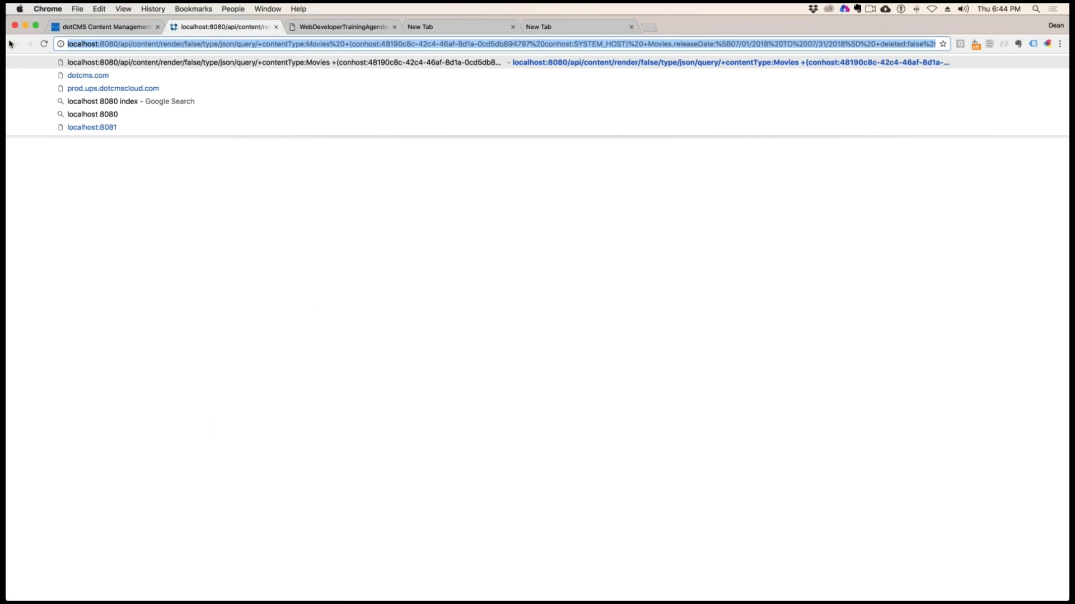
left_click(276, 27)
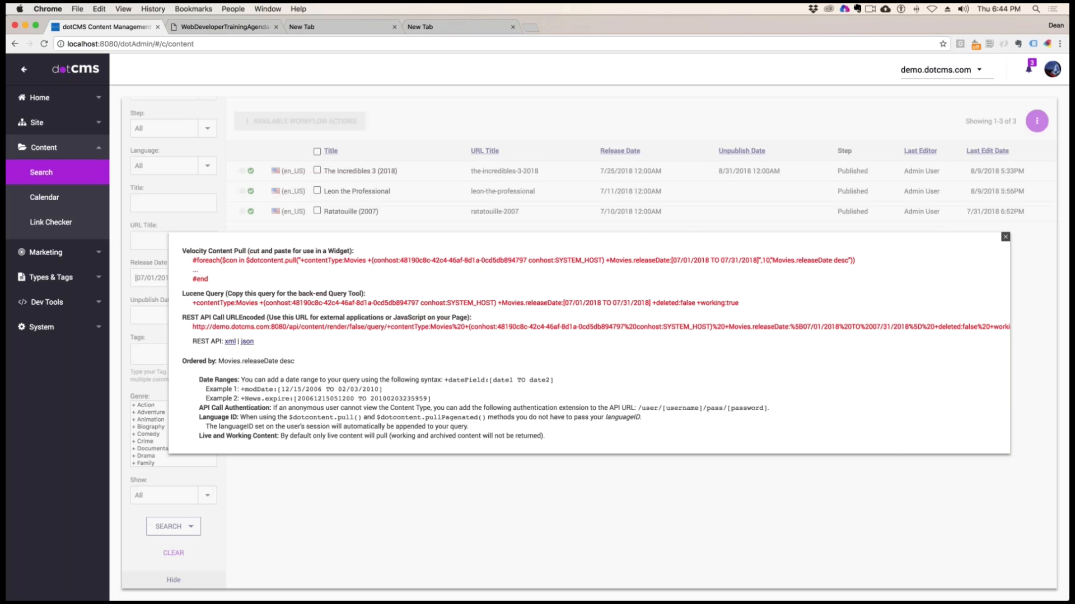
Review the full length of the REST API URL in the query window, then reopen the query and dismiss it
scroll(811, 336, "right", 5)
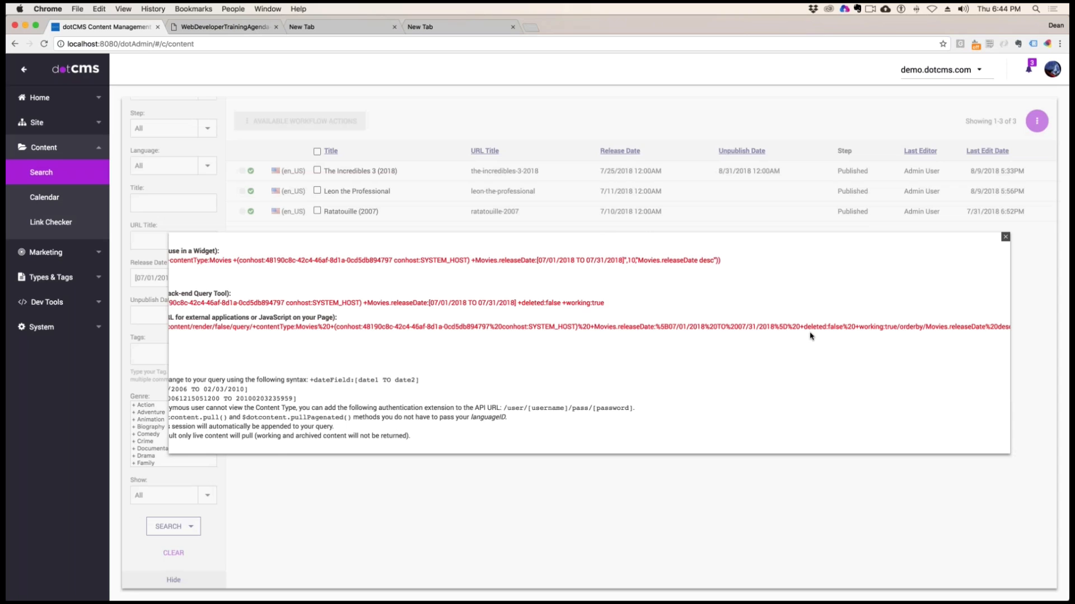
scroll(811, 336, "left", 5)
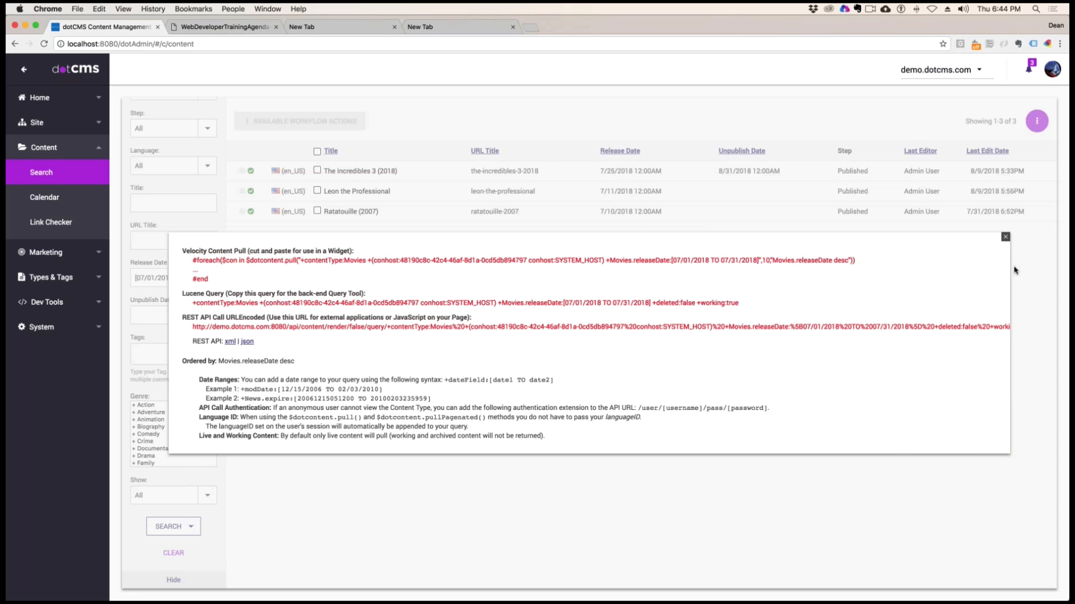
left_click(1005, 237)
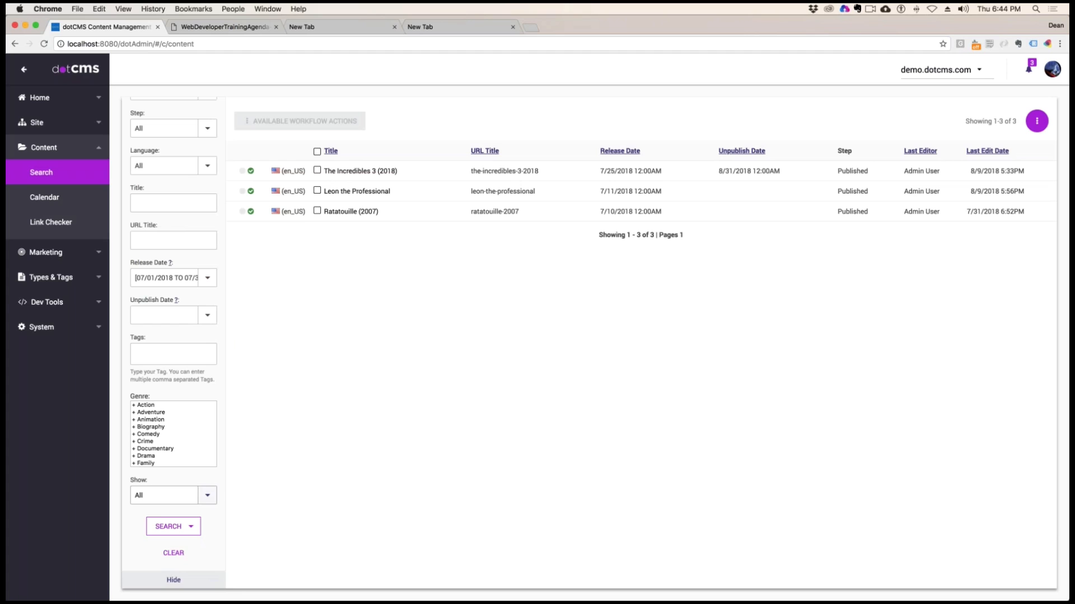
left_click(195, 527)
left_click(181, 565)
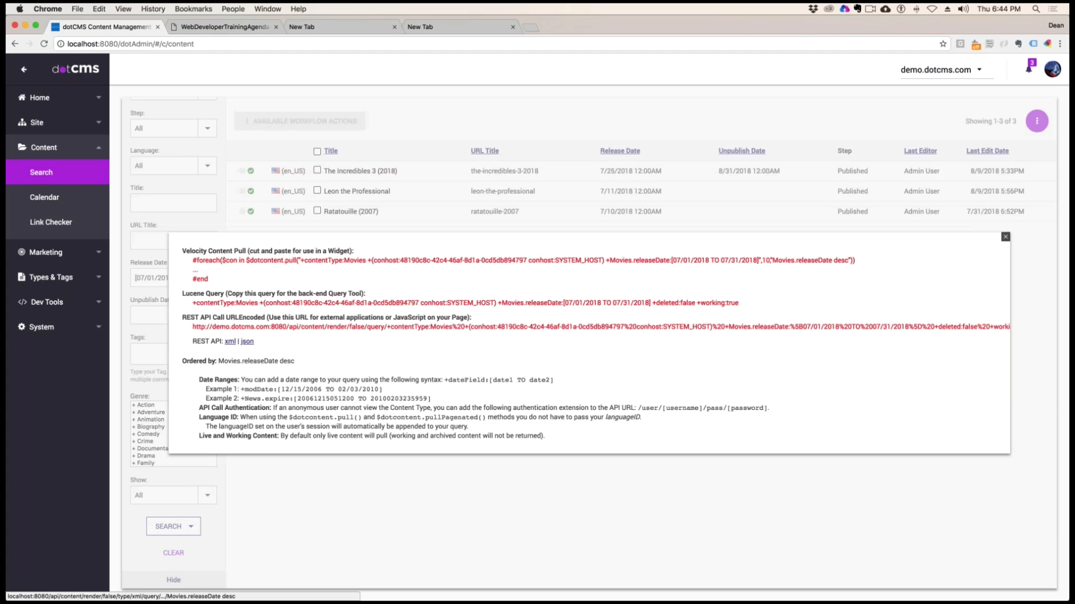
key("Escape")
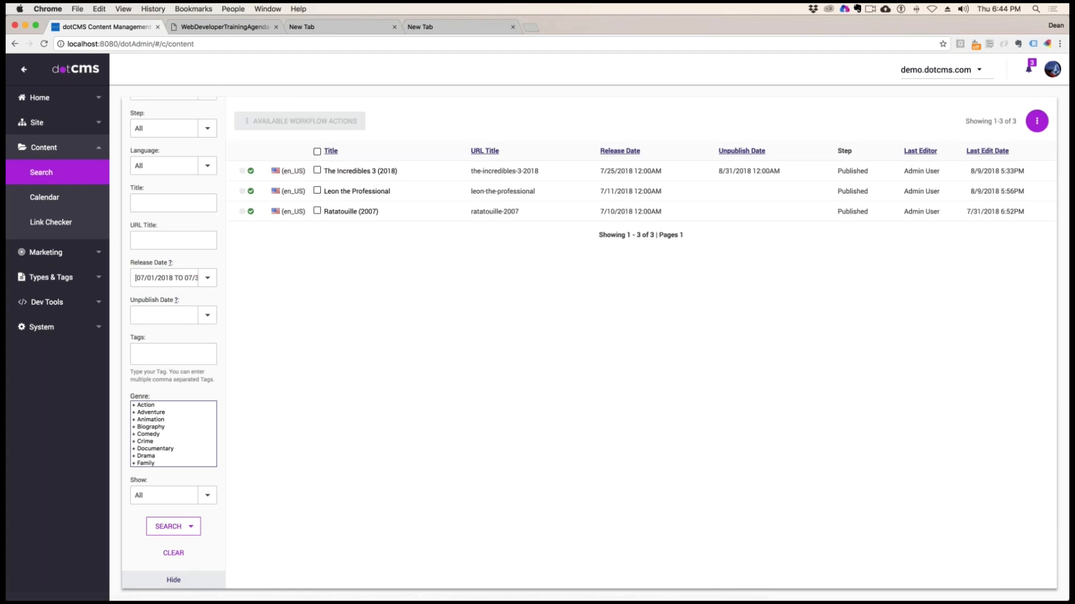
Clear the search filters and show the query for the movies sorted by ascending release date
left_click(173, 553)
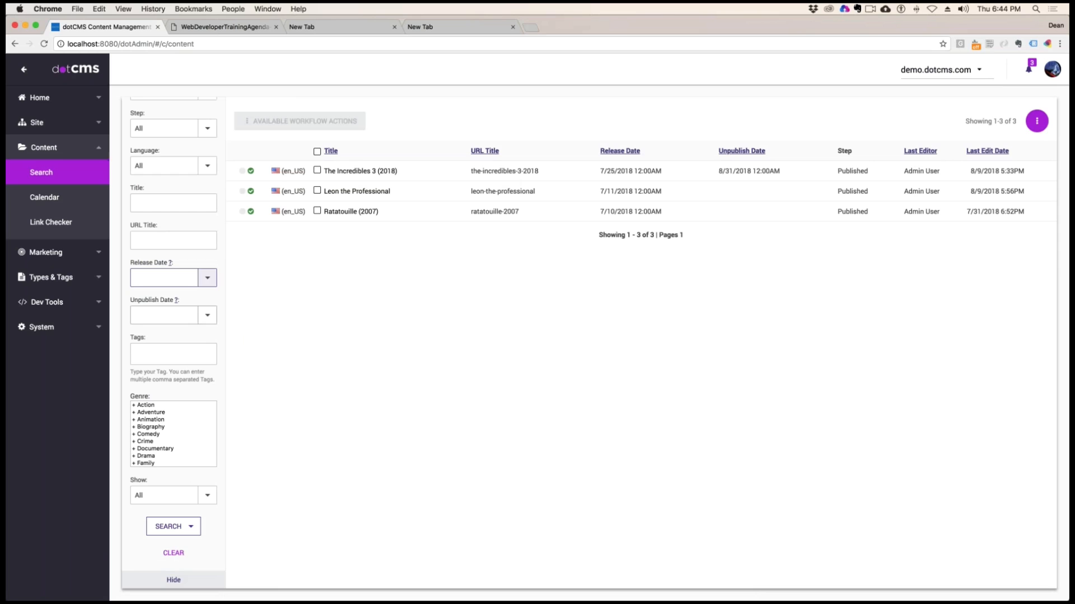
left_click(620, 151)
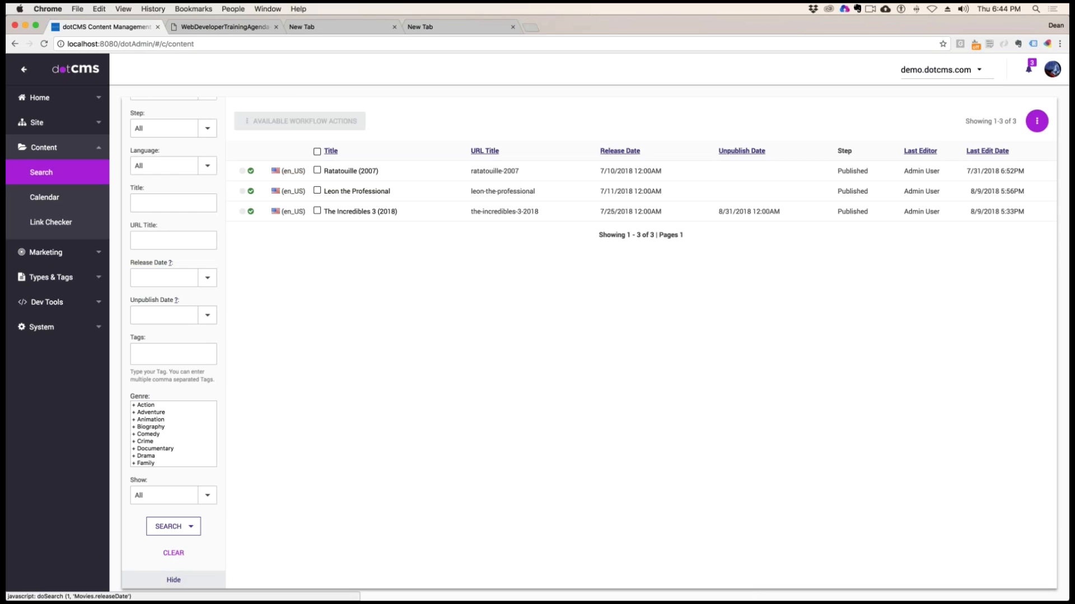
left_click(191, 529)
left_click(180, 564)
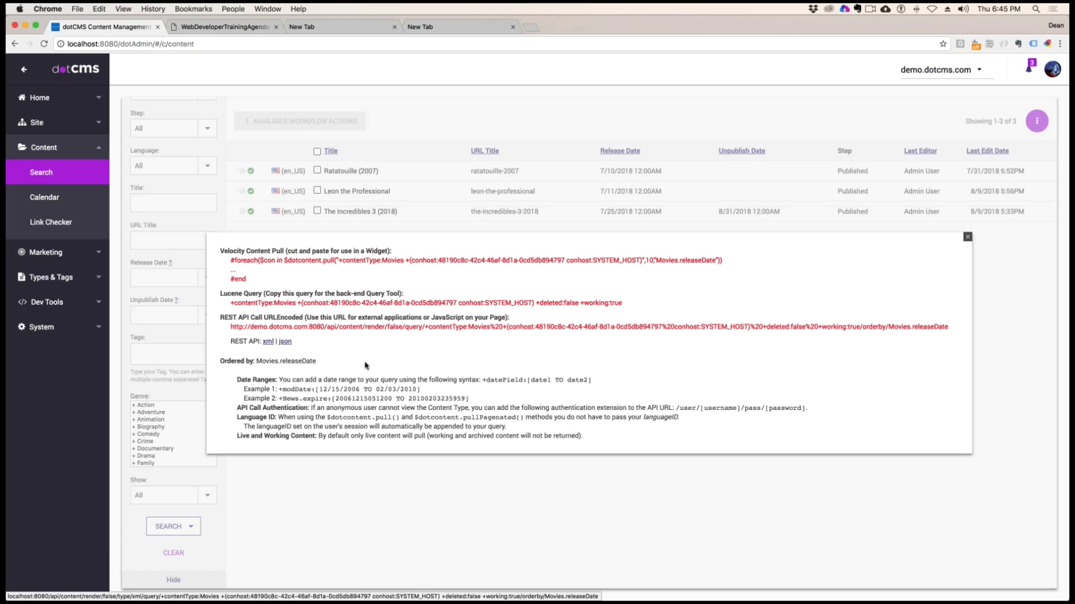
Open the unfiltered Movies query's REST API output as JSON and copy its address
left_click(285, 341)
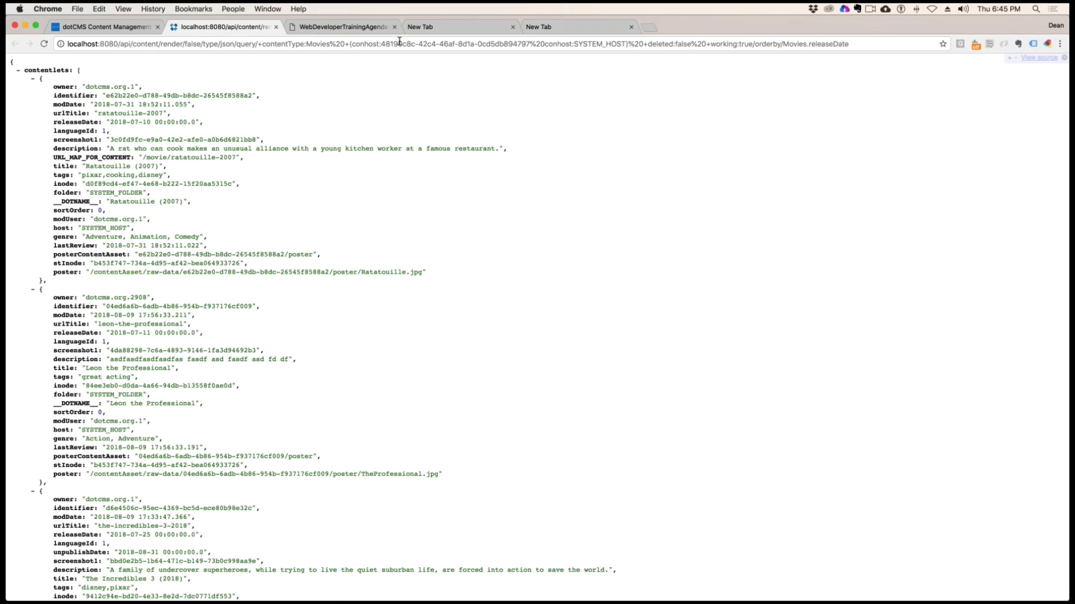
left_click(319, 40)
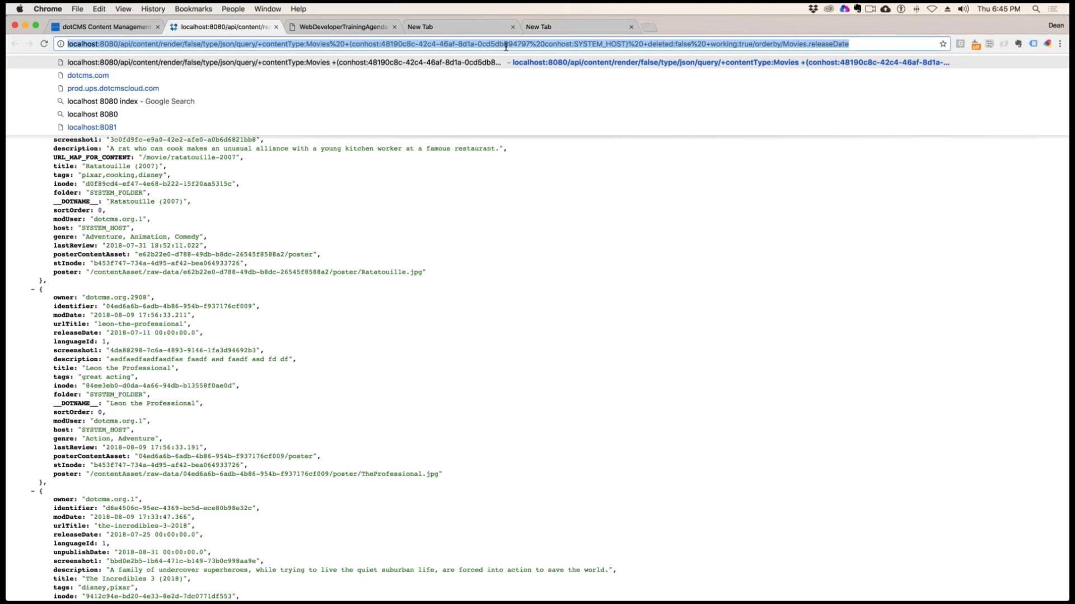
left_click(557, 150)
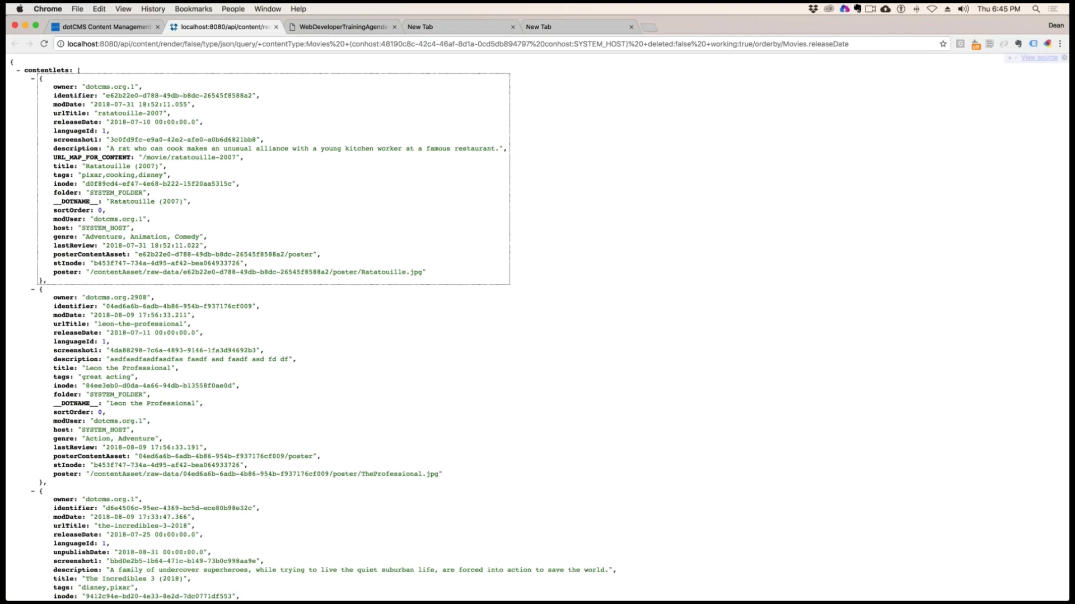
left_click(559, 44)
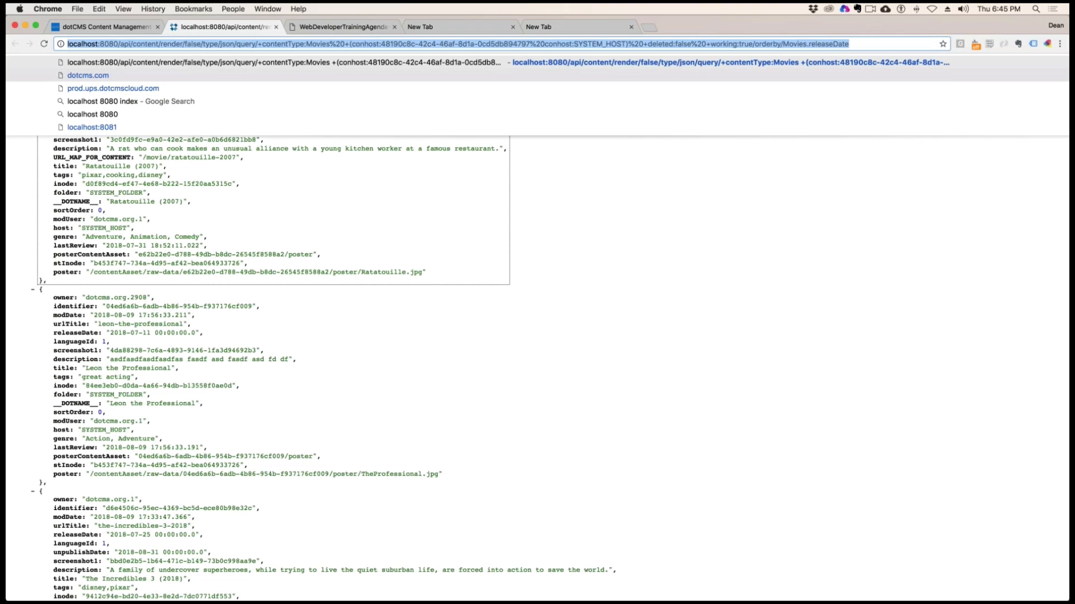
key("Return")
key("super+l")
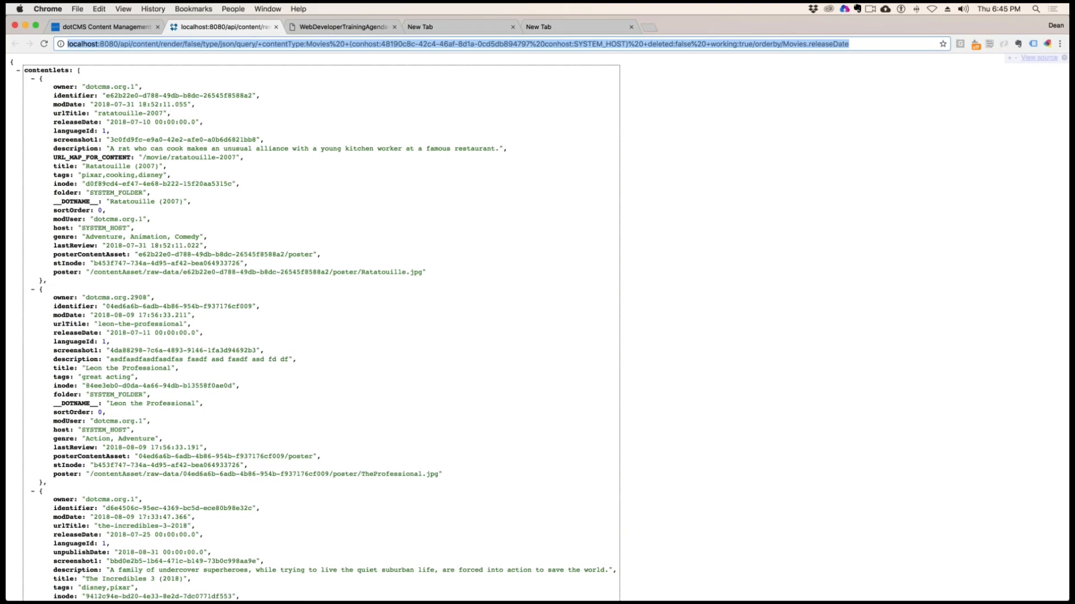
key("super+c")
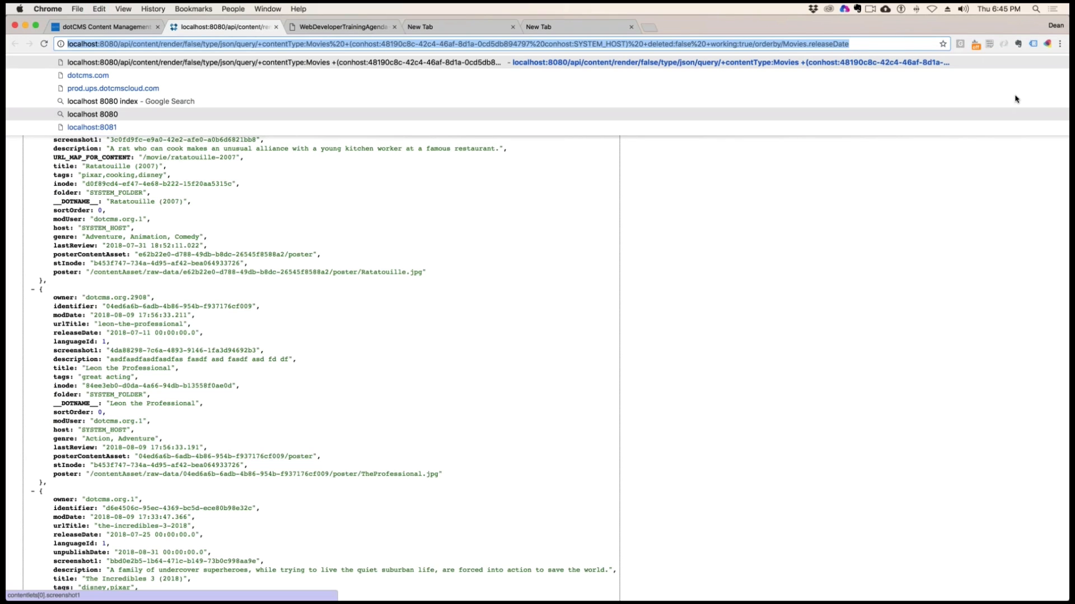
Load the copied REST API address in a new incognito window
left_click(1060, 44)
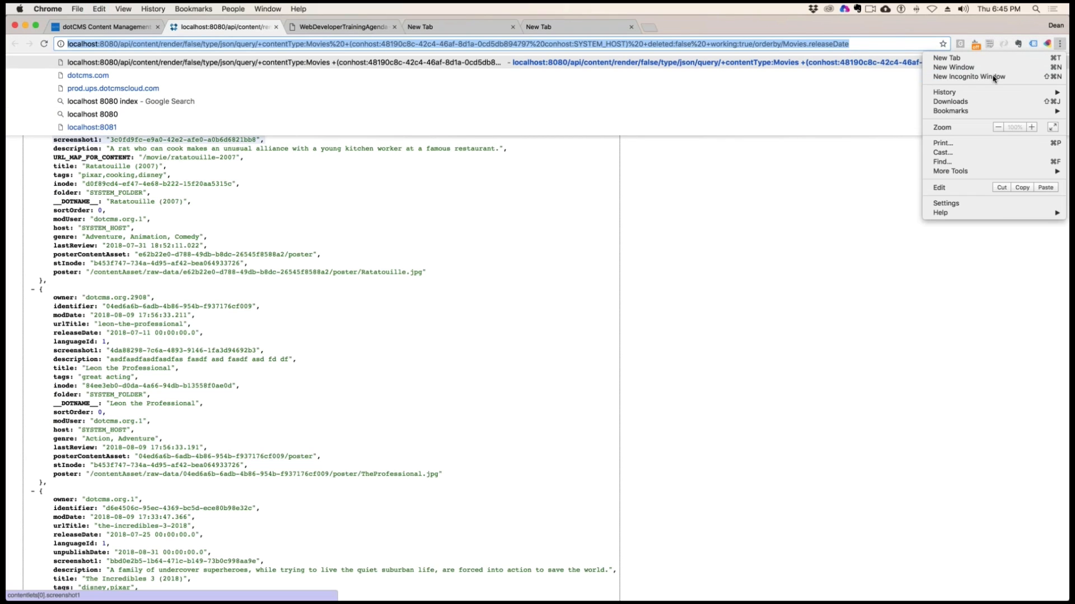
left_click(993, 77)
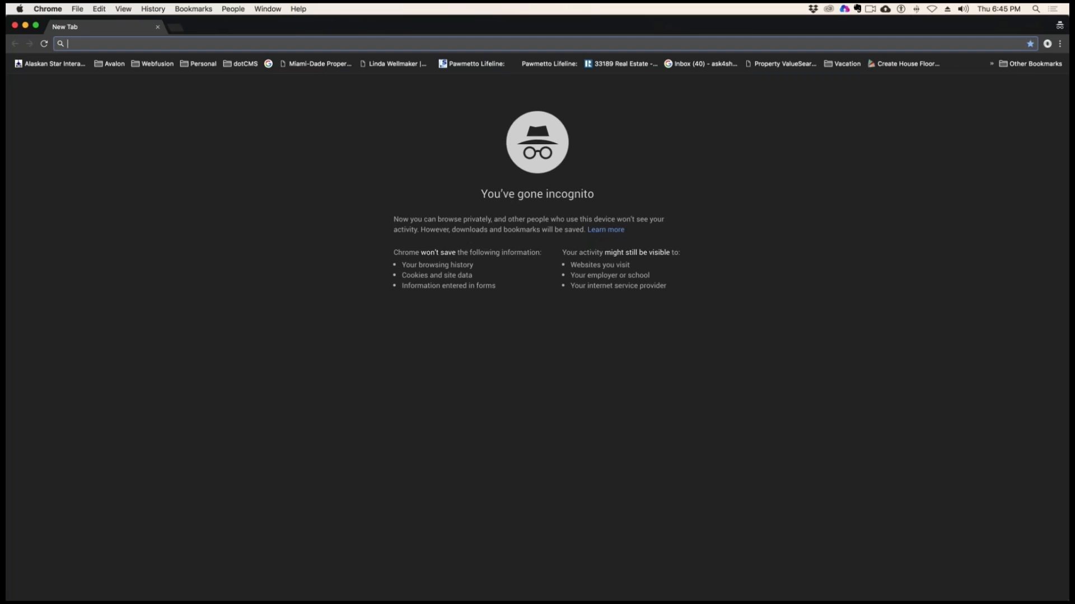
key("super+v")
key("Return")
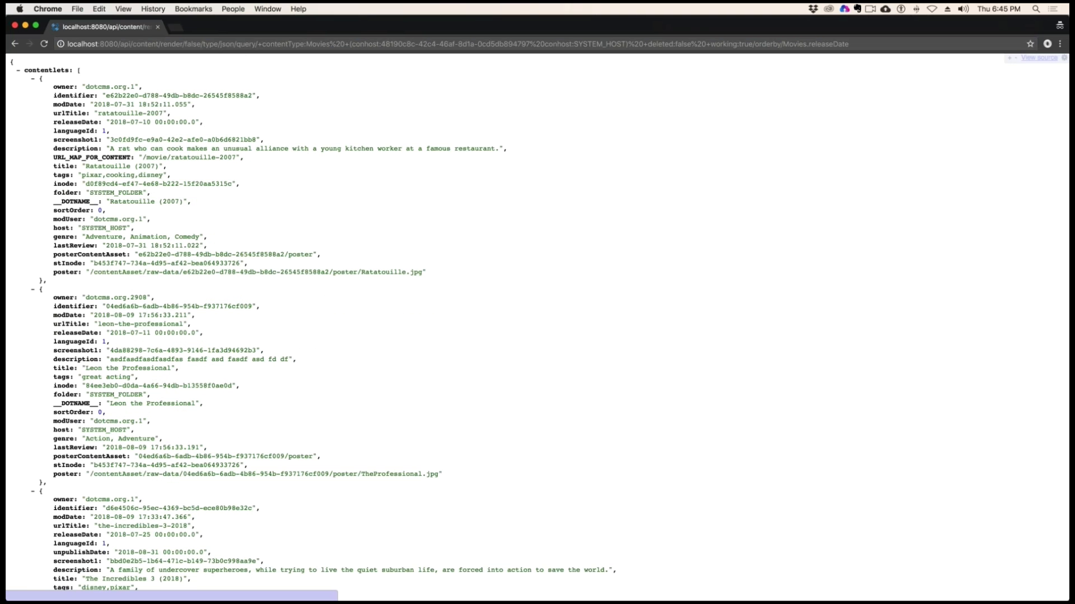
Highlight the first contentlet's fields and the Ratatouille (2007) and Leon the Professional titles in the JSON output
left_click_drag(80, 70, 97, 263)
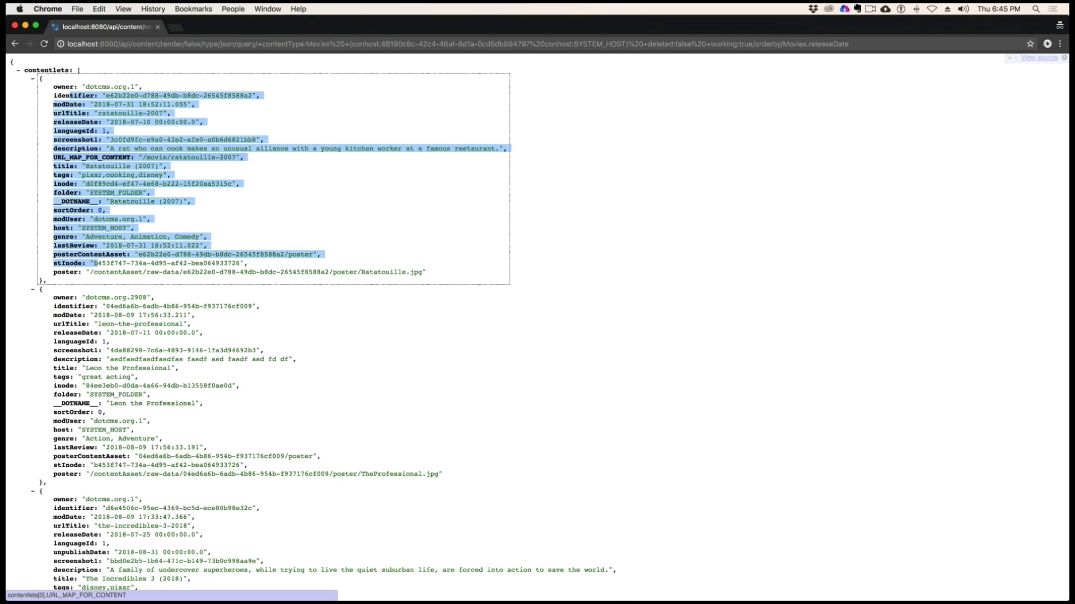
left_click(290, 160)
left_click_drag(169, 167, 78, 167)
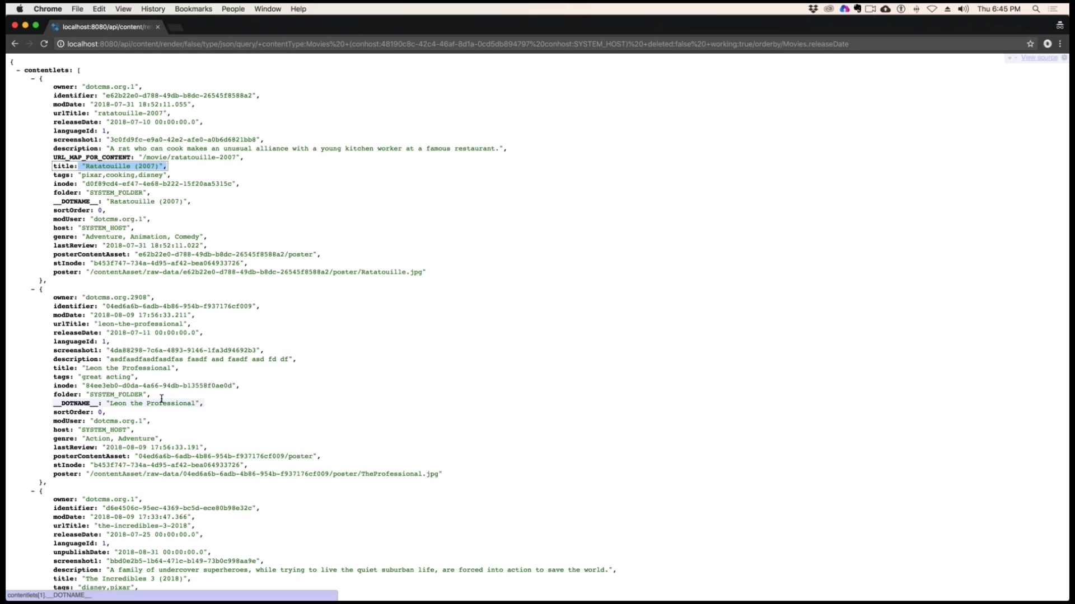
left_click_drag(139, 377, 79, 370)
scroll(79, 370, "down", 5)
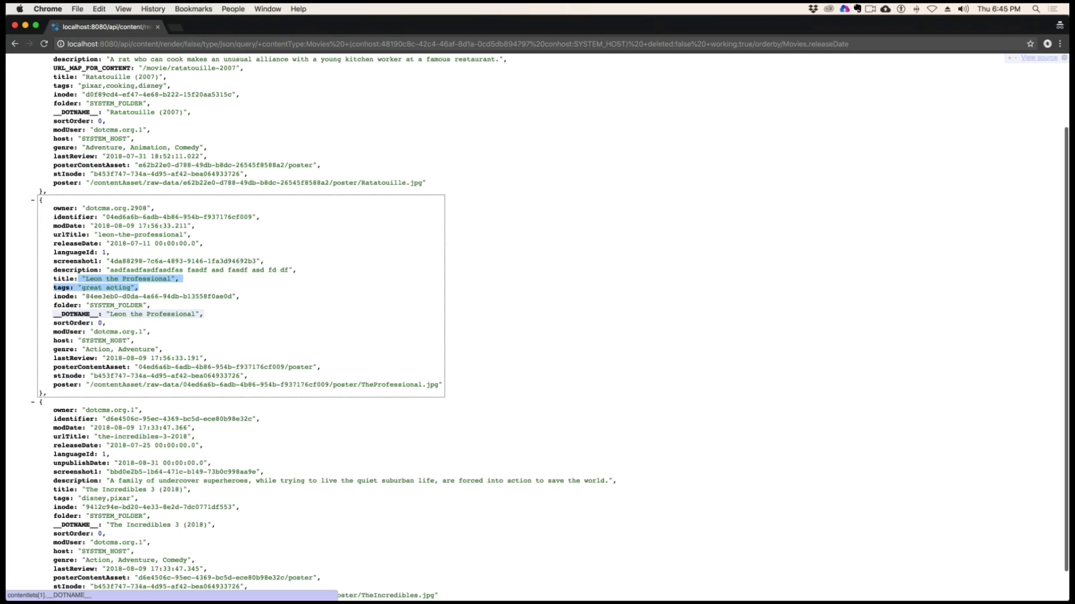
Highlight the urlTitle, genre, lastReview and poster fields of The Incredibles 3 and the screenshot1 value of Leon the Professional in the JSON output
left_click_drag(122, 402, 193, 396)
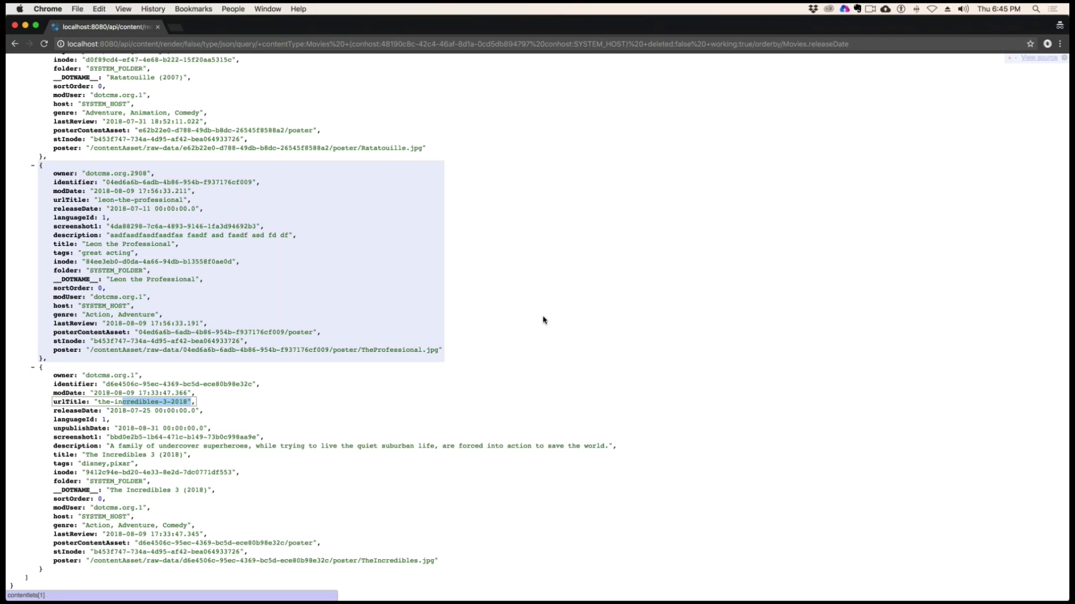
left_click_drag(196, 525, 83, 526)
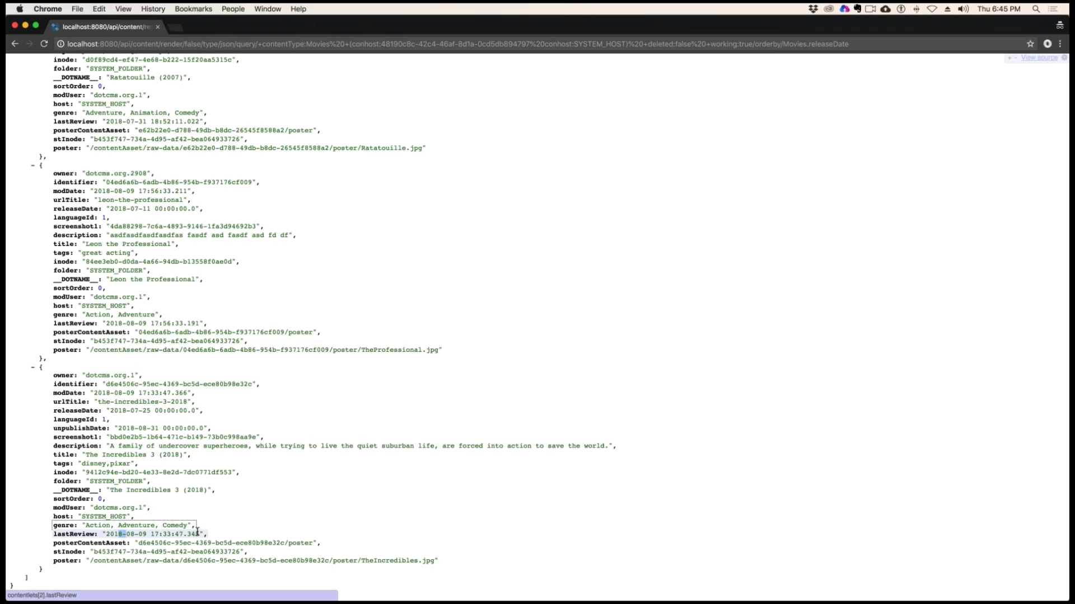
left_click_drag(205, 534, 126, 552)
left_click_drag(104, 384, 135, 402)
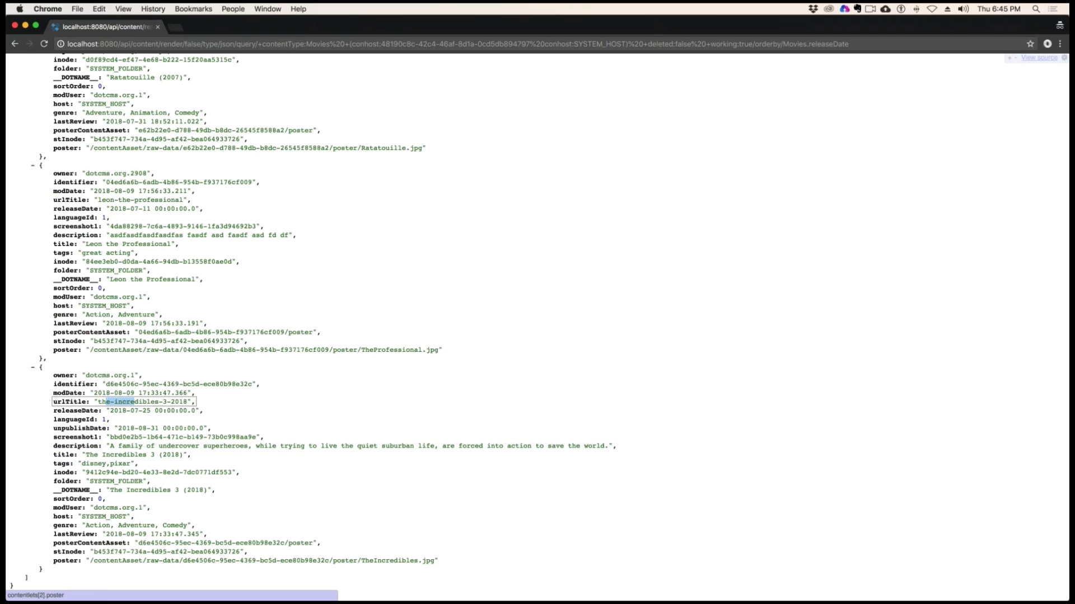
left_click_drag(437, 561, 90, 561)
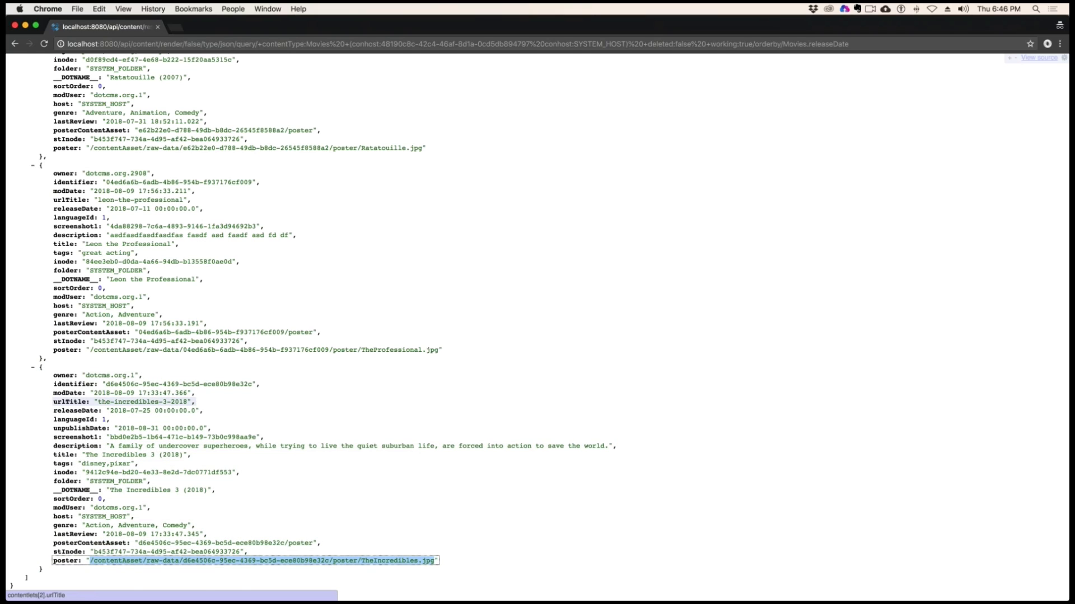
scroll(431, 391, "up", 2)
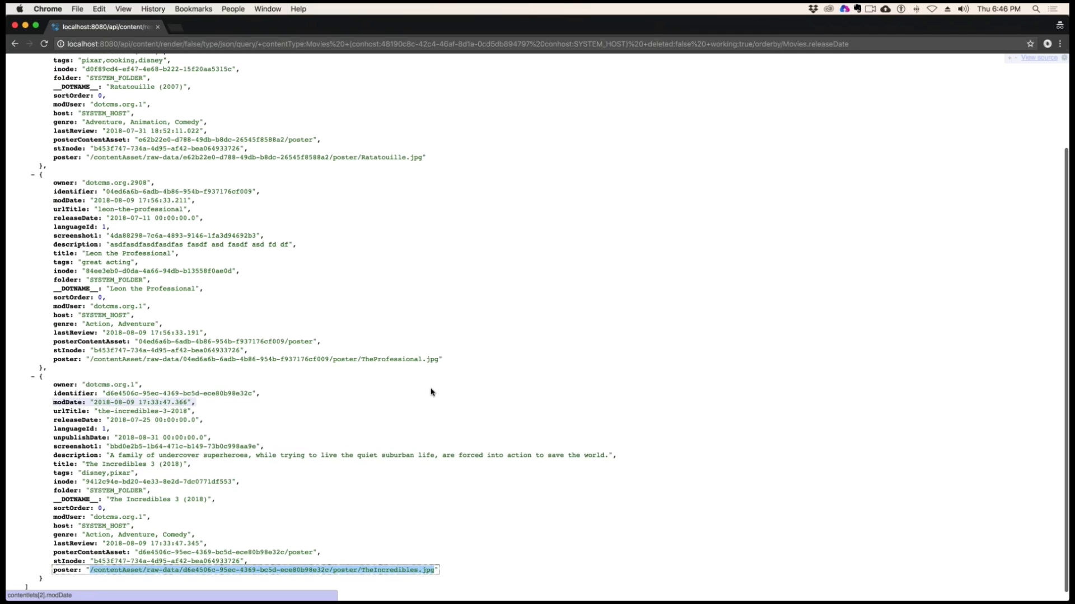
left_click_drag(261, 237, 106, 237)
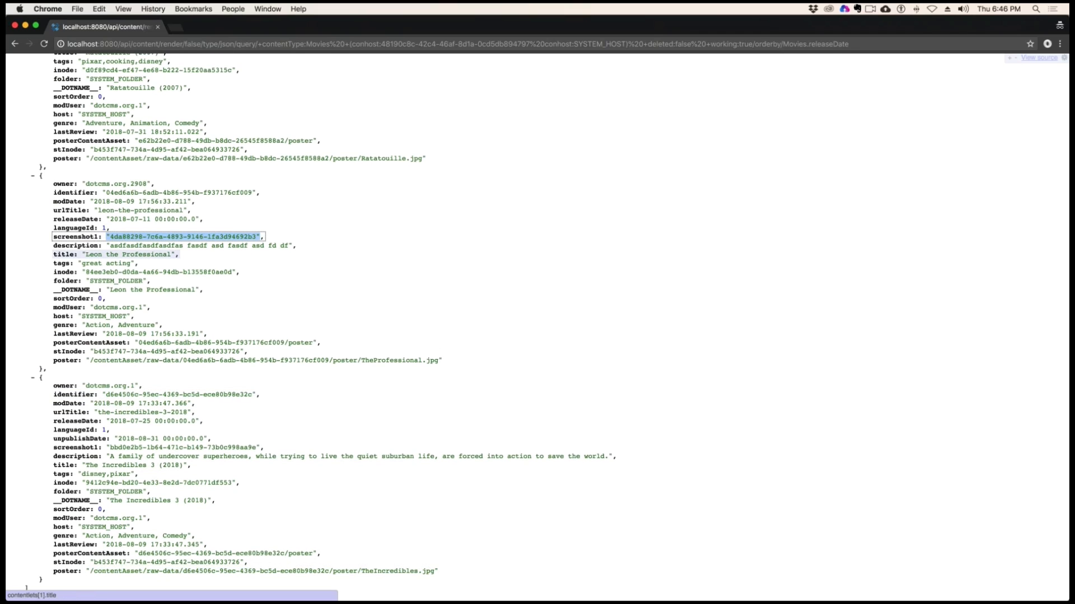
scroll(537, 328, "up", 5)
scroll(537, 327, "up", 2)
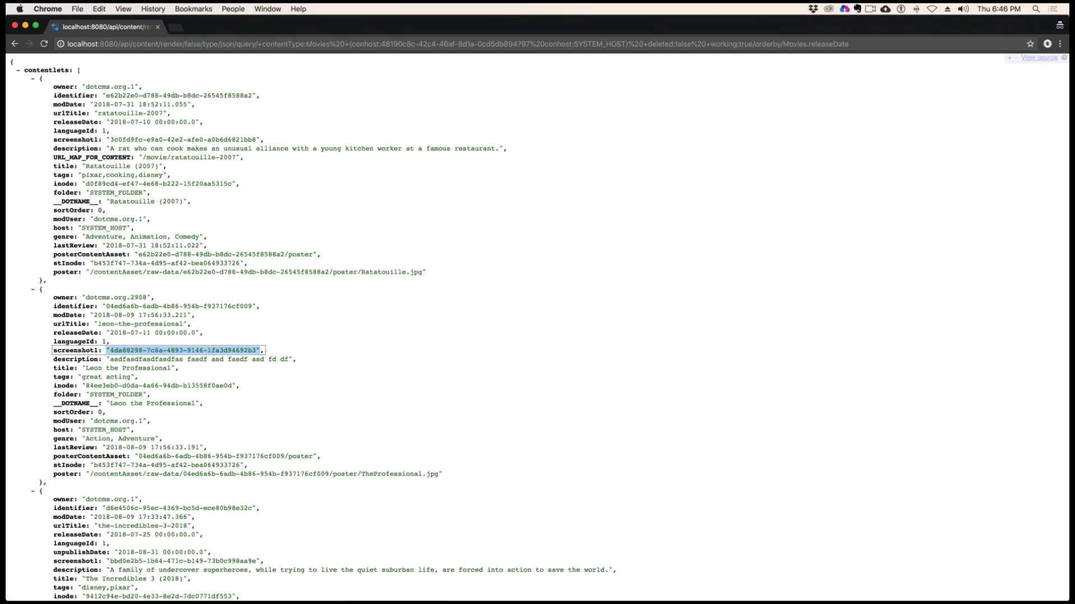
Close the incognito window, the Movies JSON output and the Movies query details
left_click(16, 26)
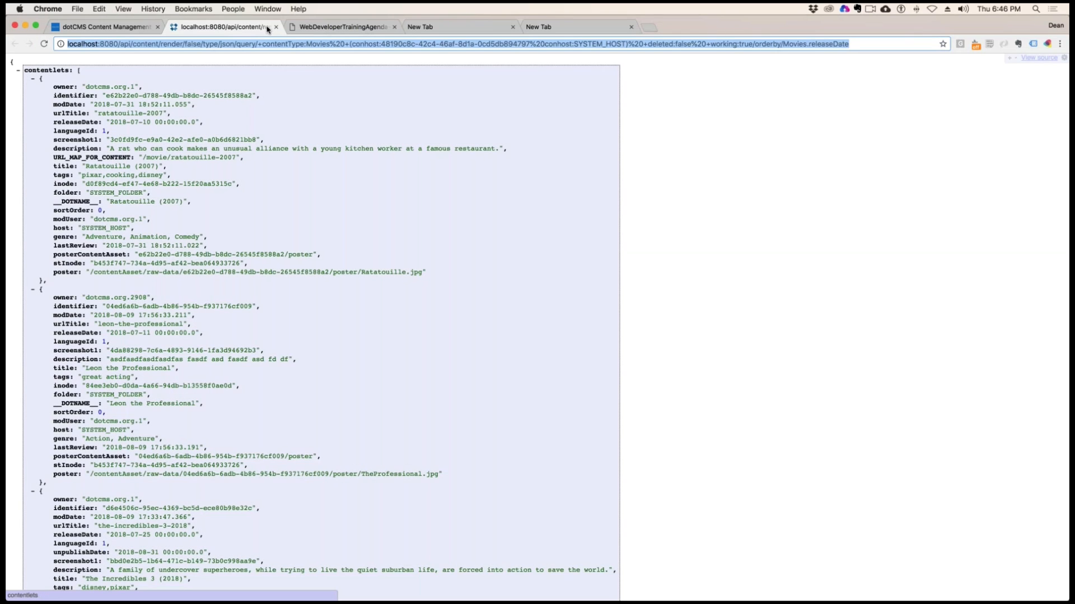
left_click(276, 27)
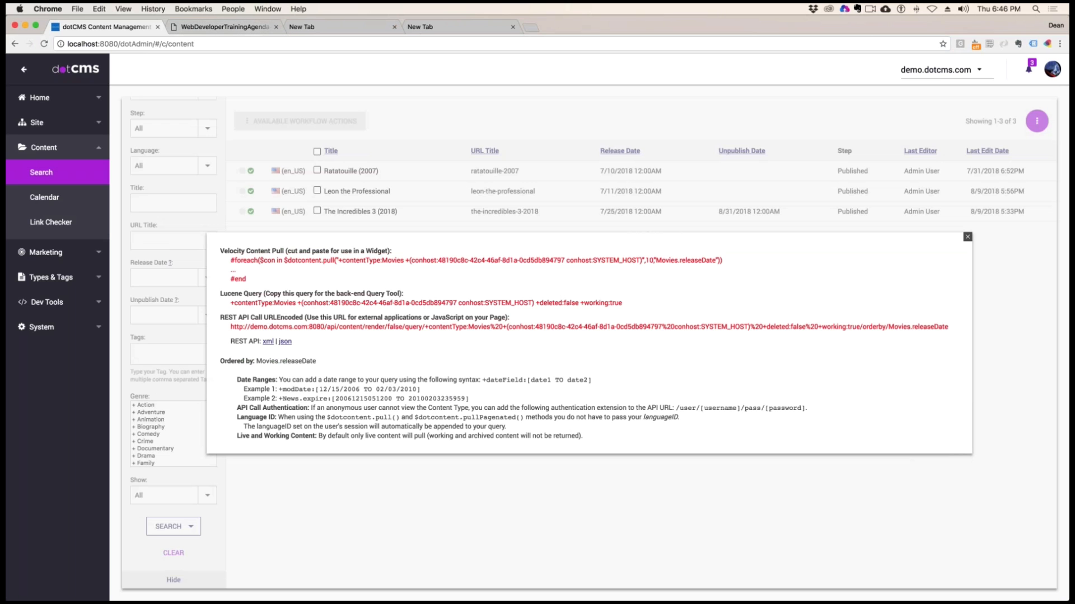
left_click(967, 237)
Change the content type of the search from Movies to News
scroll(219, 151, "up", 3)
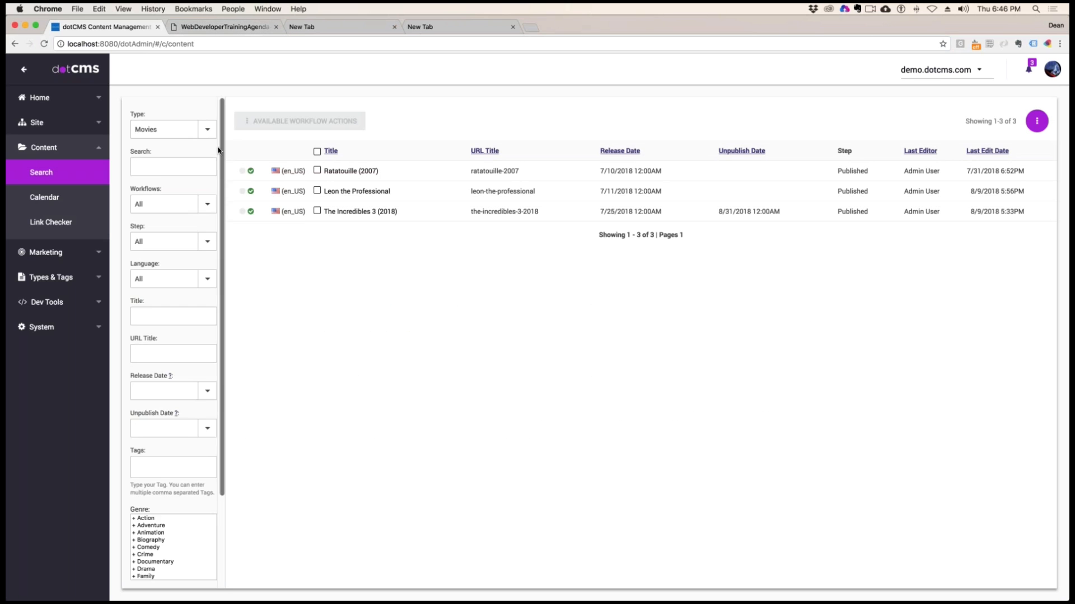
left_click(207, 129)
scroll(182, 299, "down", 3)
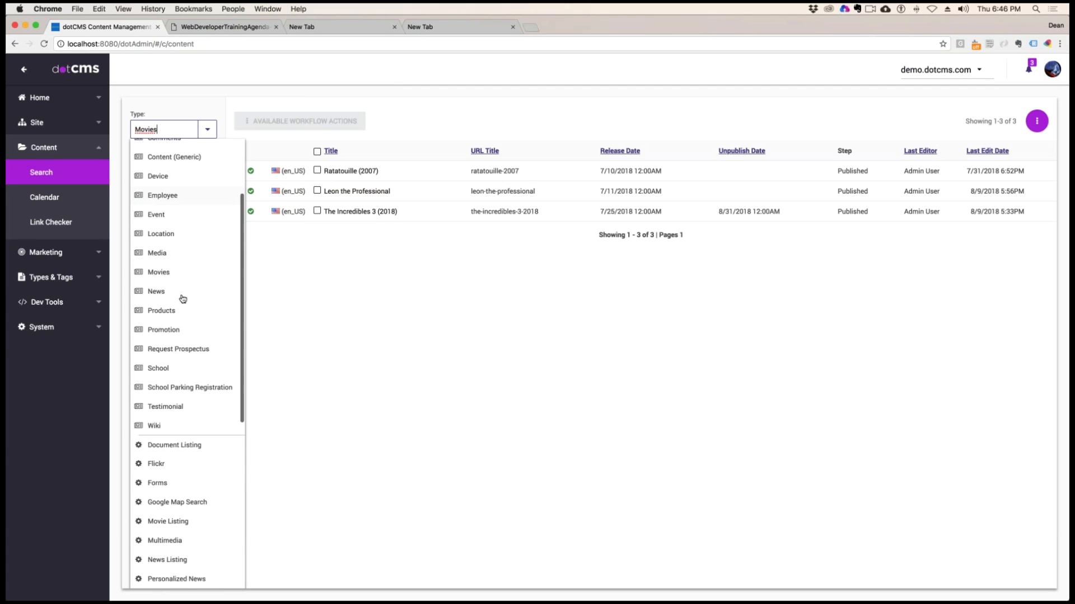
scroll(182, 299, "down", 5)
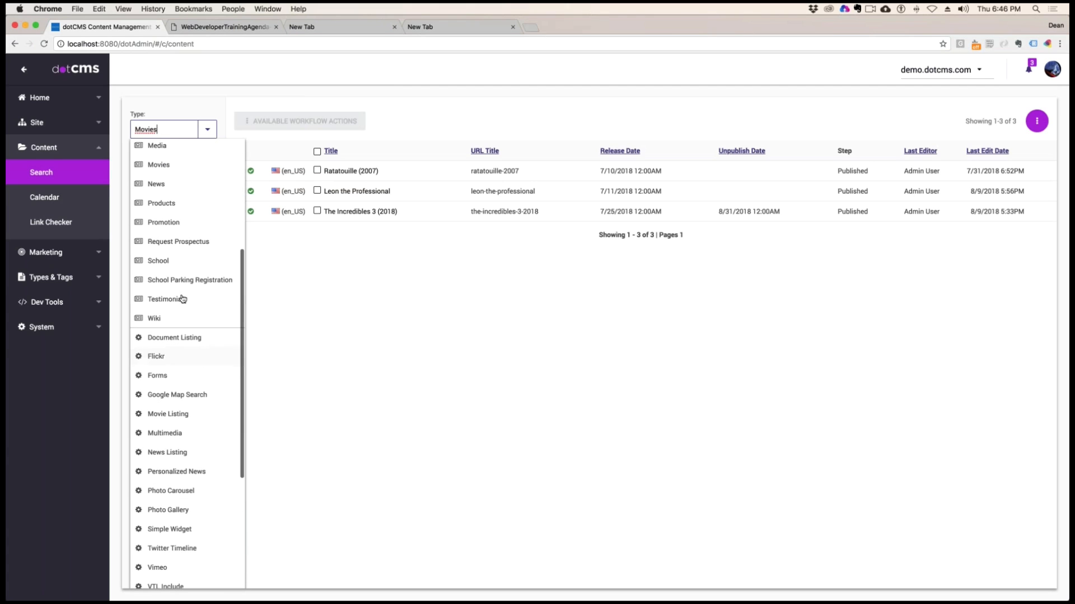
scroll(181, 300, "up", 1)
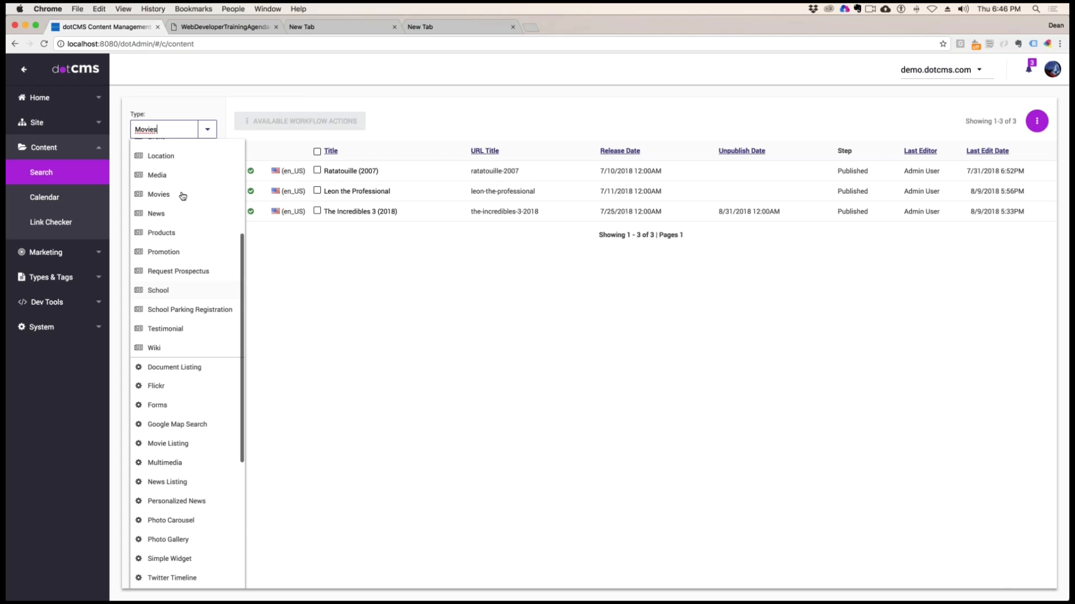
left_click(157, 215)
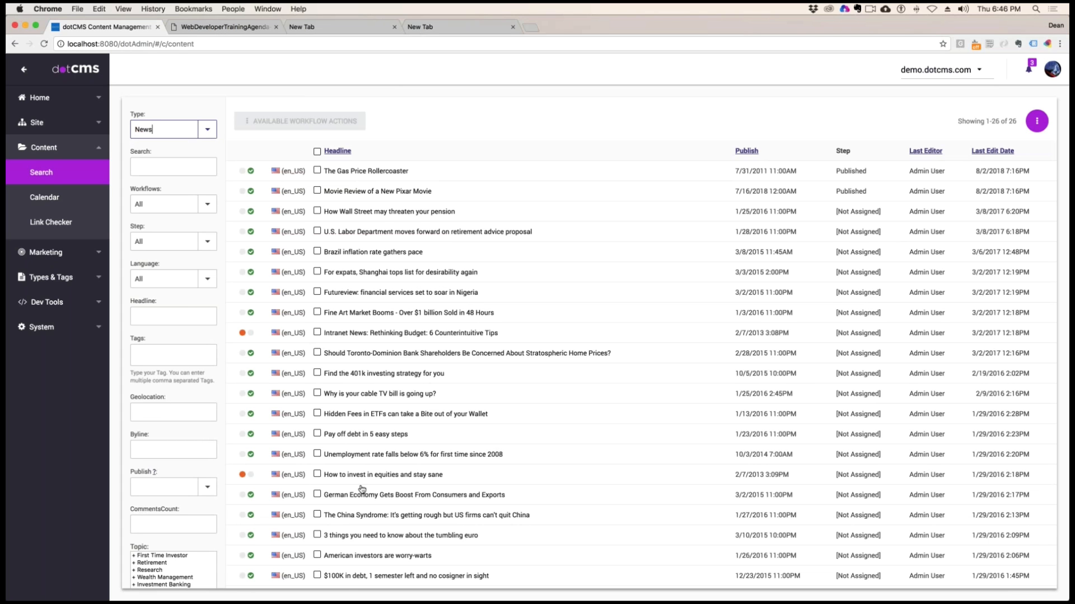
Show the query for the News content search
scroll(143, 469, "down", 5)
left_click(190, 526)
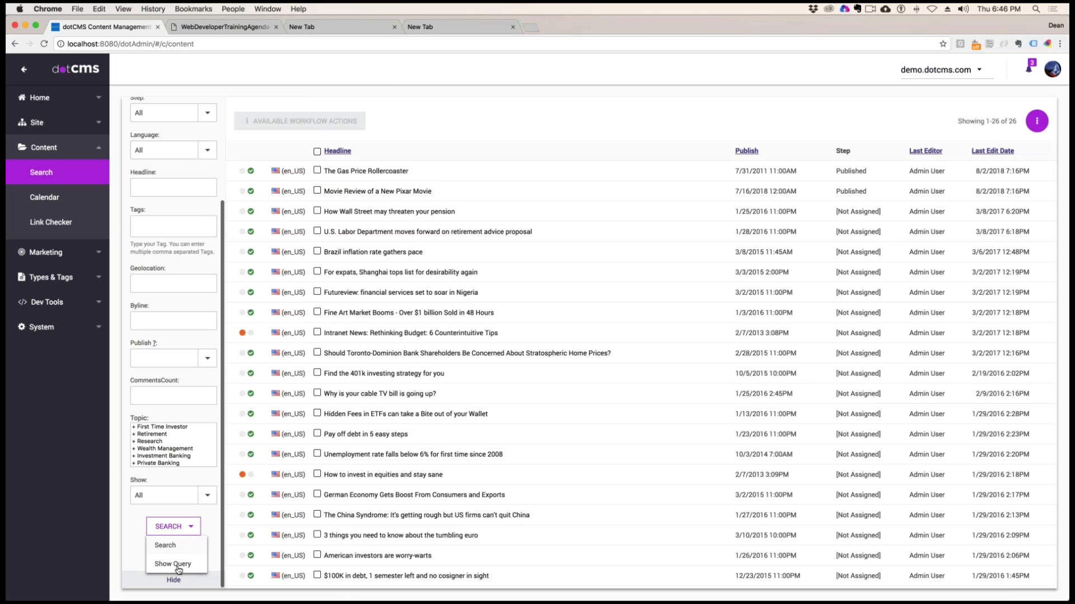
left_click(173, 570)
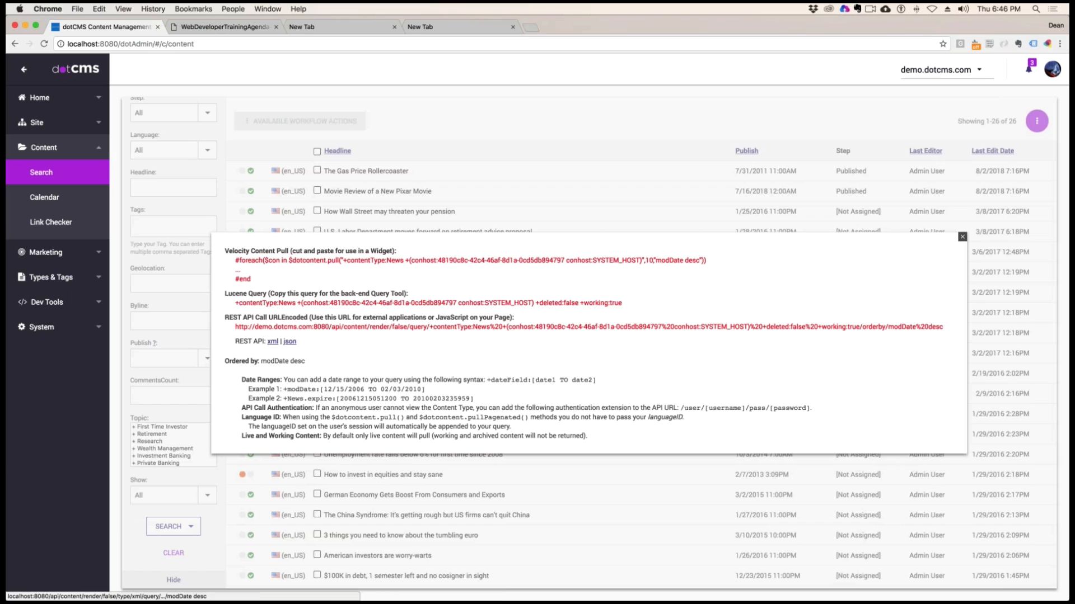
Open the News query's REST API output as JSON and highlight the first article's fields and story text
left_click(290, 342)
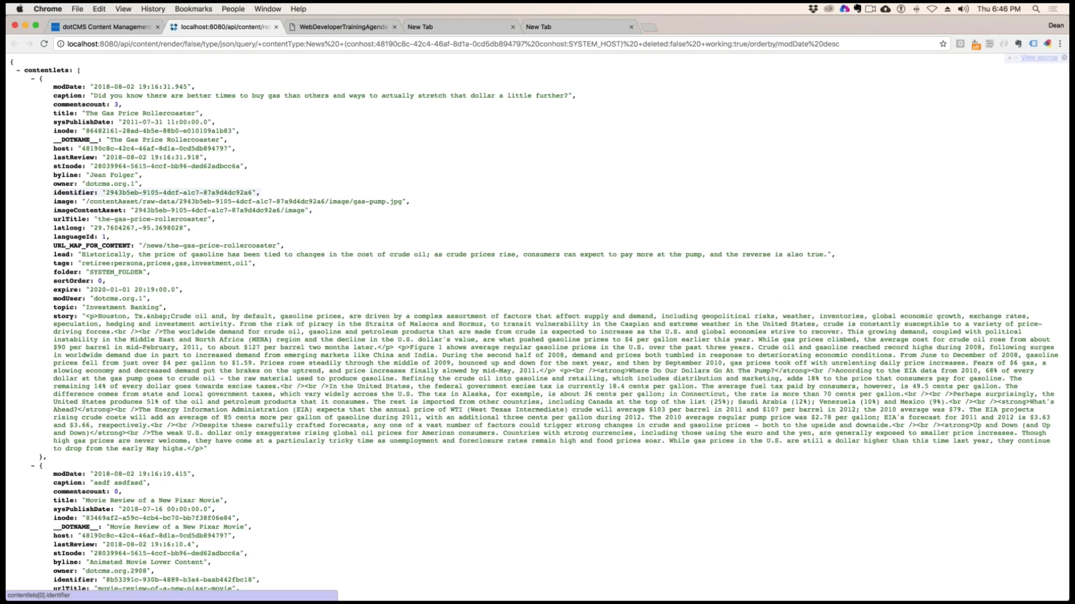
left_click_drag(126, 113, 162, 282)
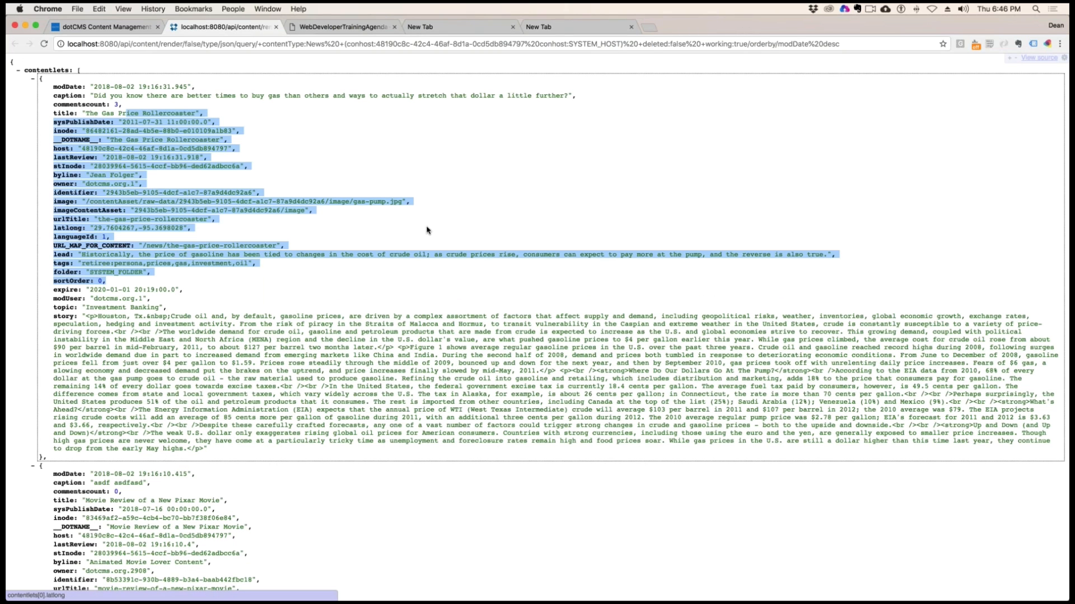
left_click_drag(195, 316, 209, 450)
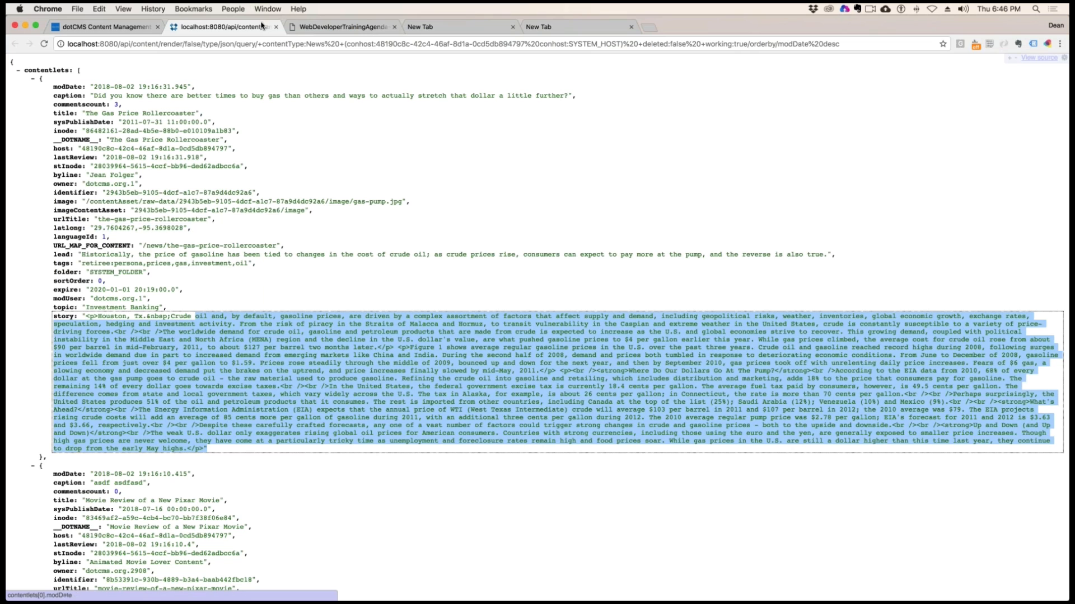
Close the JSON output and open the News query's REST API output as XML
left_click(275, 27)
left_click(272, 342)
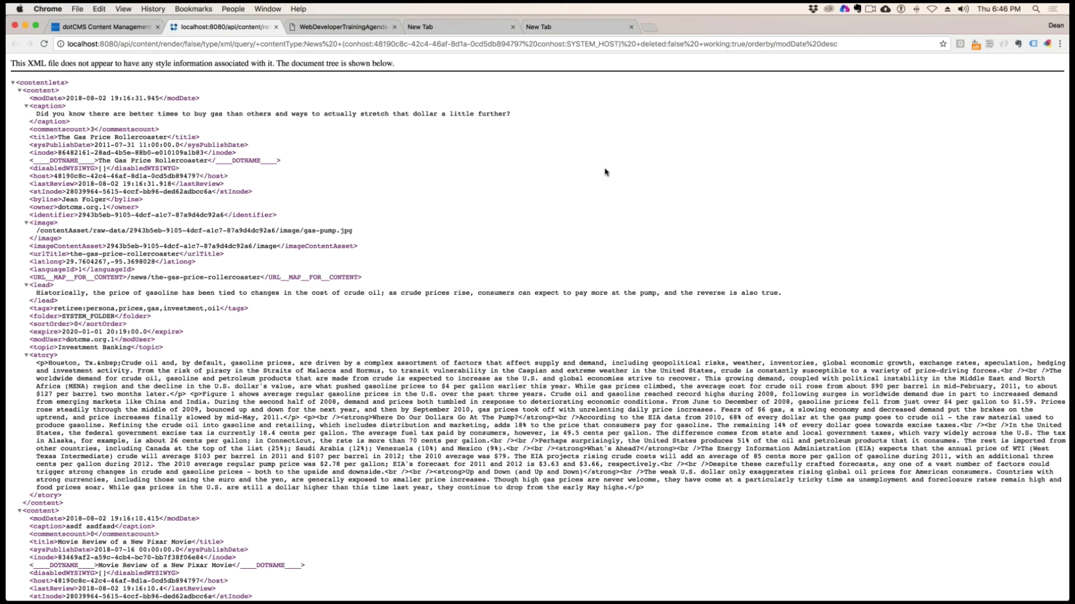
Highlight the API path, the xml type, the contentType:News query and finally the whole address of the XML output
left_click(127, 44)
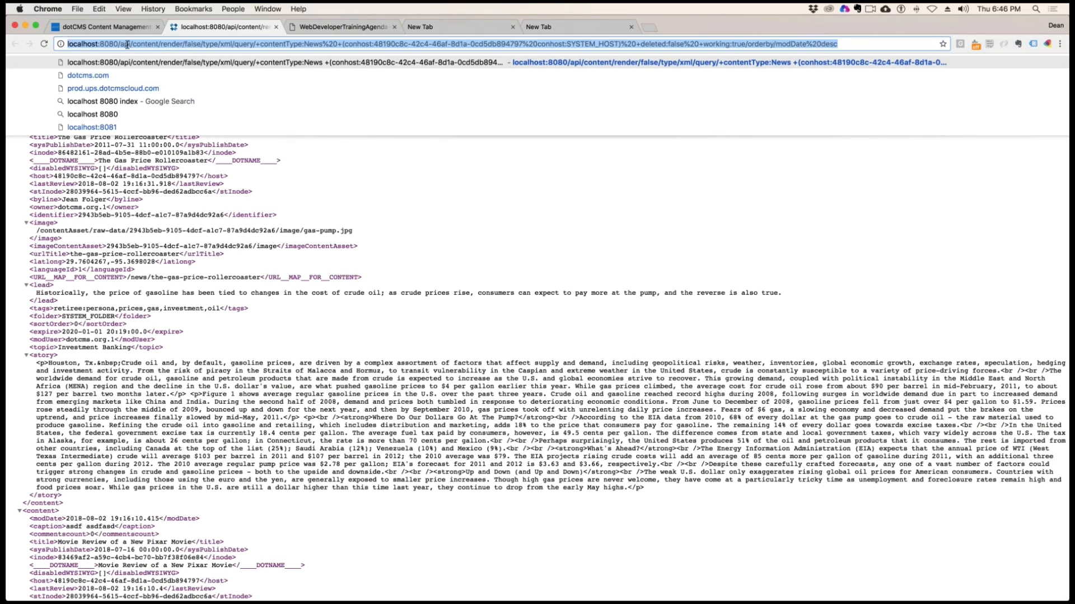
left_click_drag(117, 45, 246, 44)
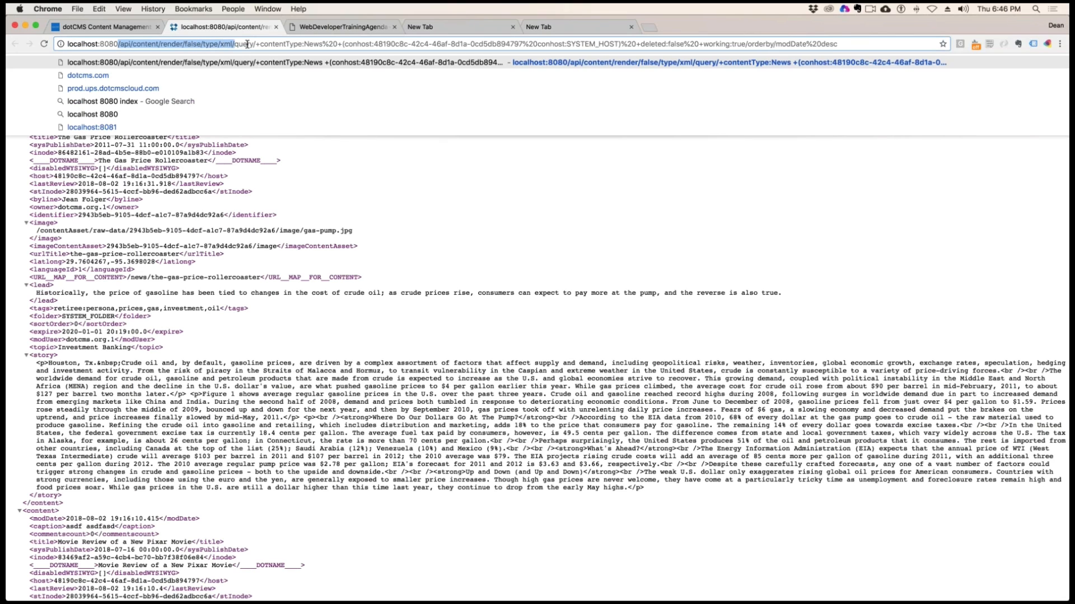
double_click(222, 44)
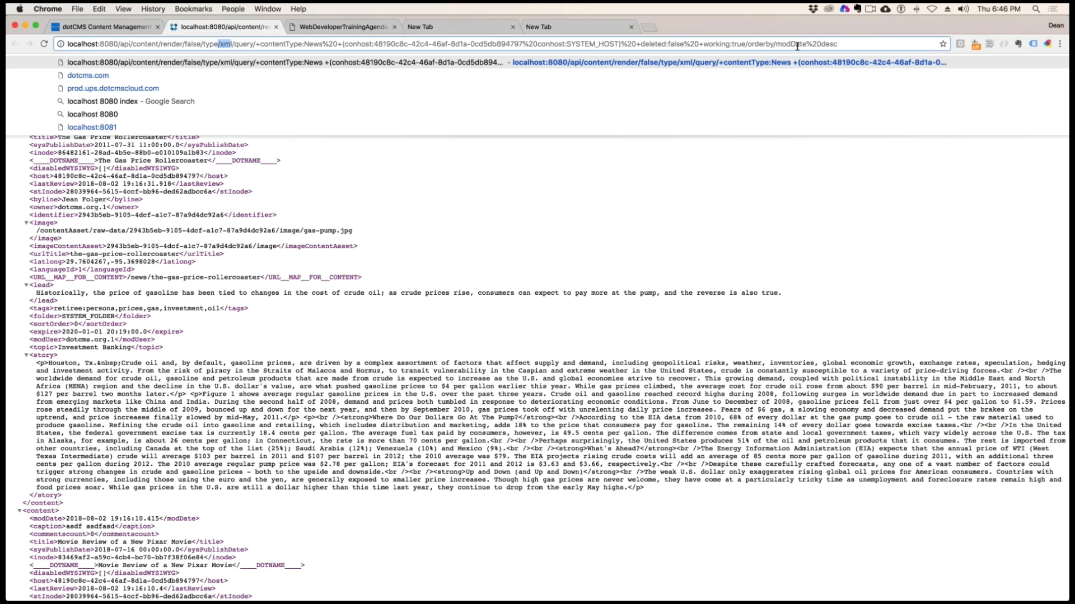
left_click(396, 45)
left_click_drag(255, 44, 649, 45)
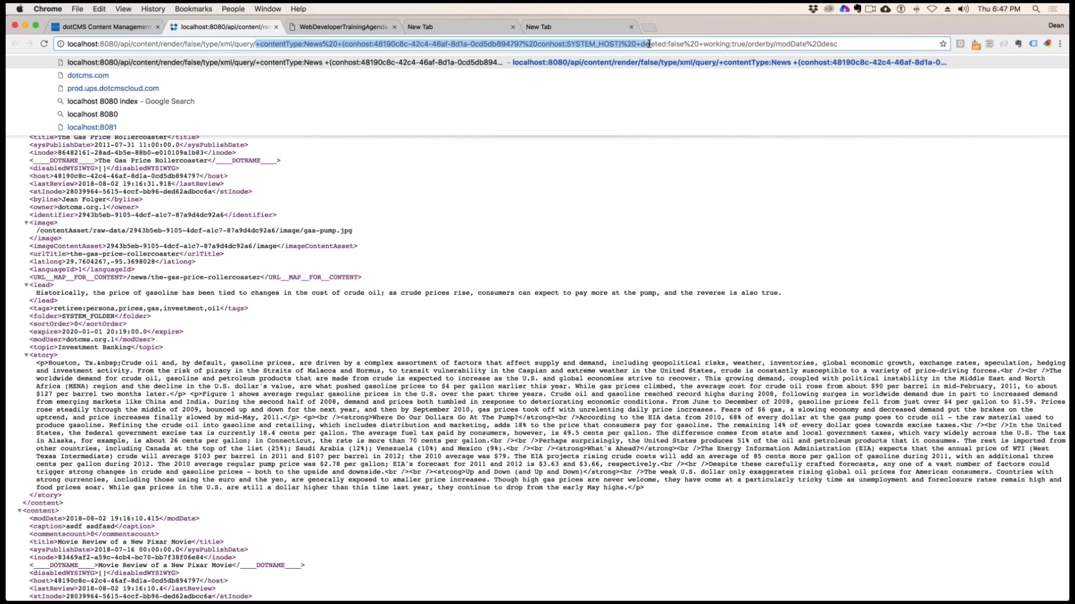
left_click(832, 40)
left_click_drag(841, 44, 66, 44)
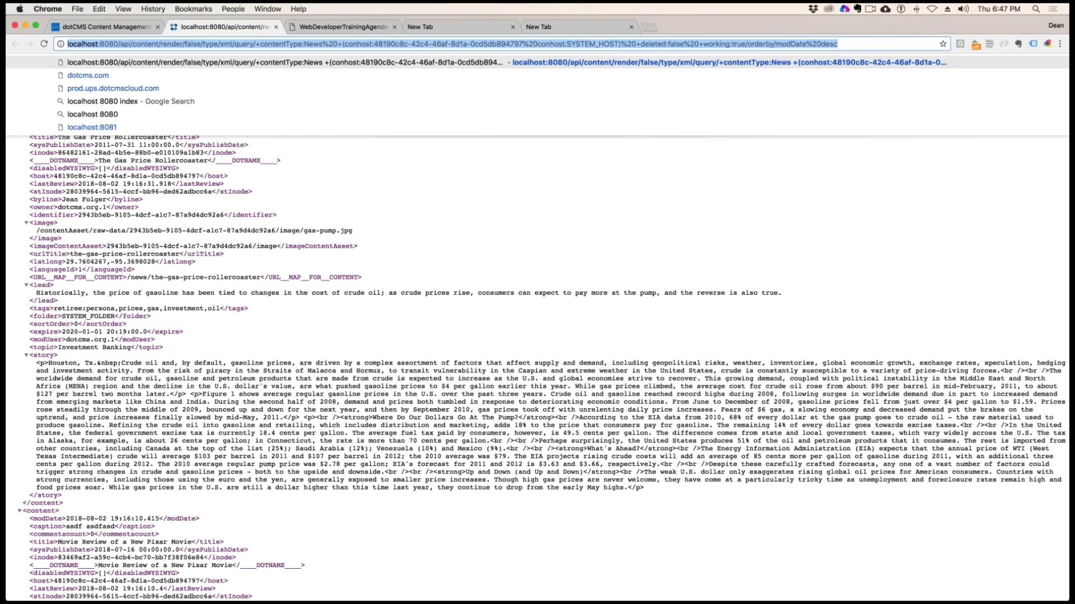
Reload the News XML address and highlight its query segment
left_click(319, 43)
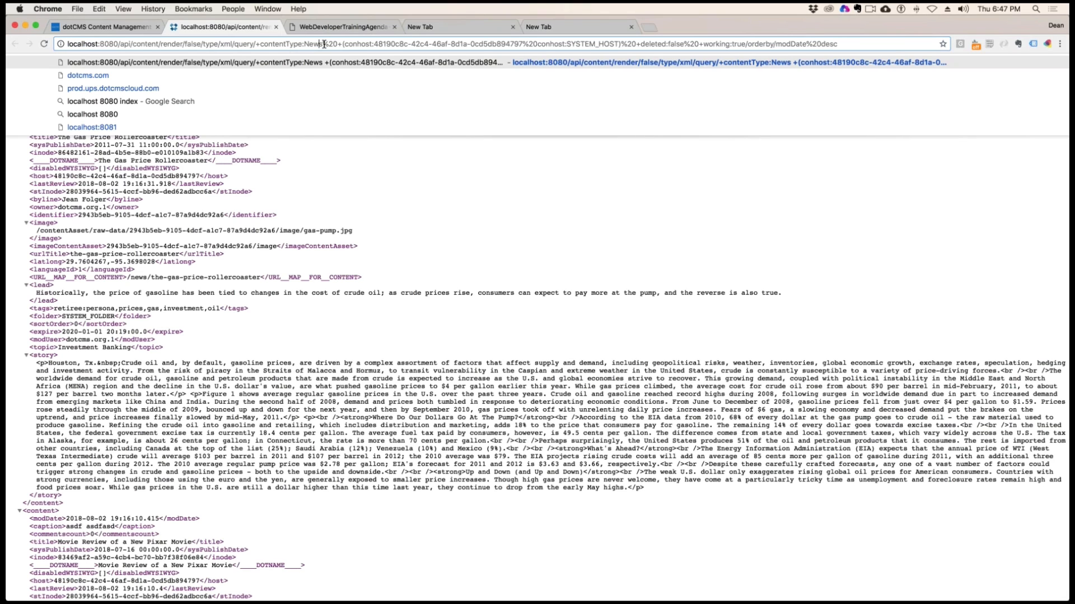
key("shift+Right")
key("Return")
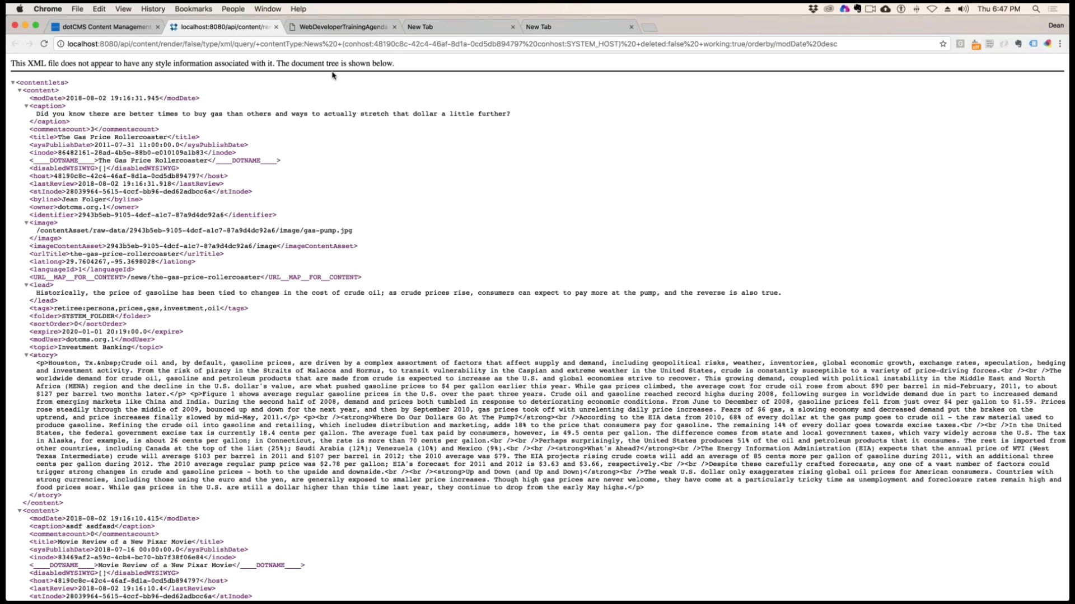
double_click(245, 43)
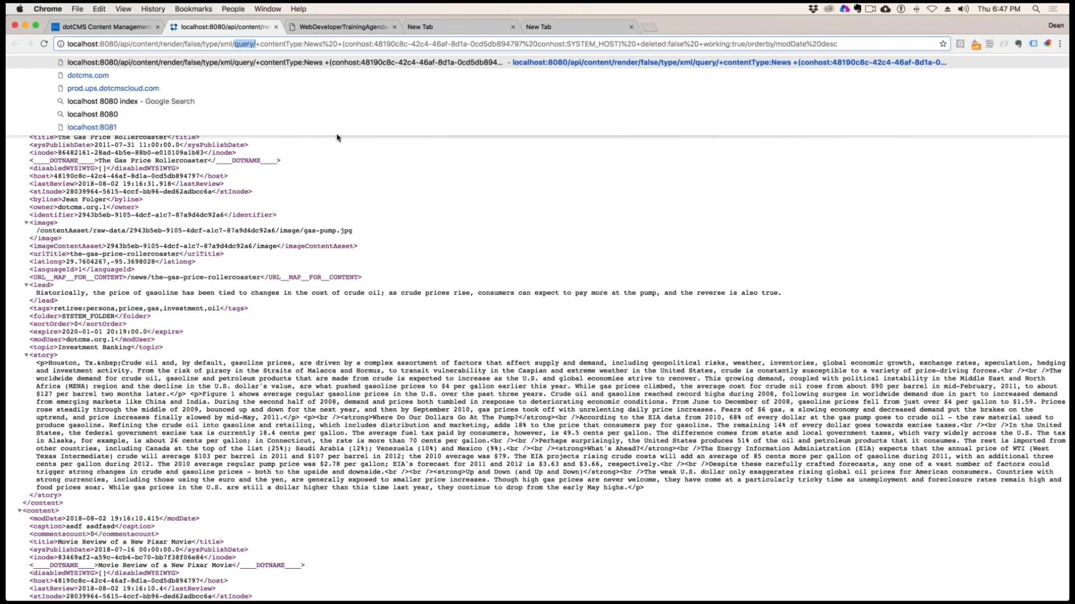
Close the News XML output and query details and switch to Evernote
left_click(276, 27)
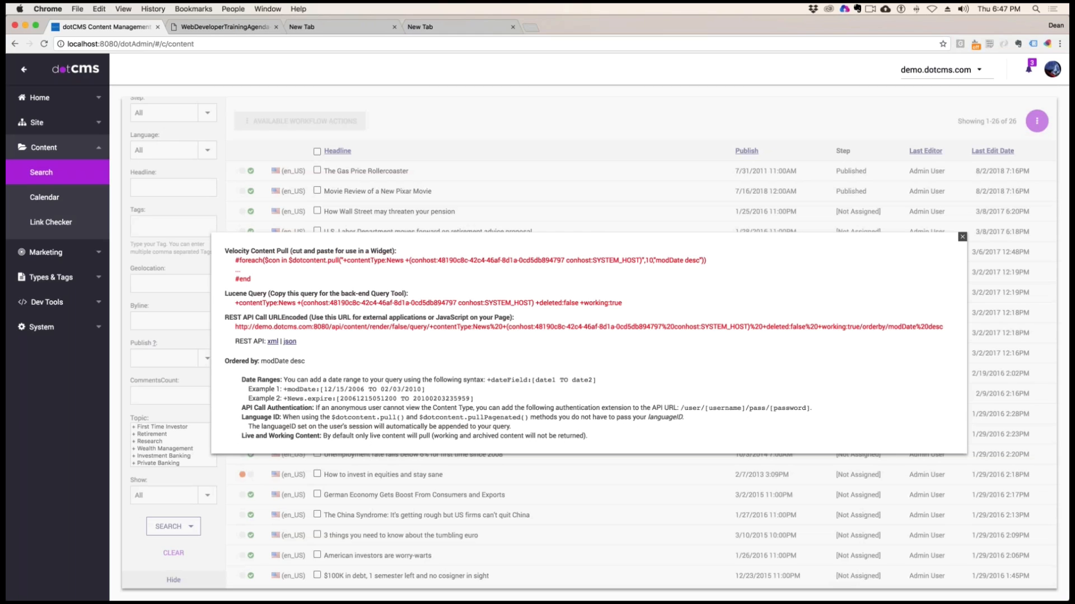
left_click(963, 237)
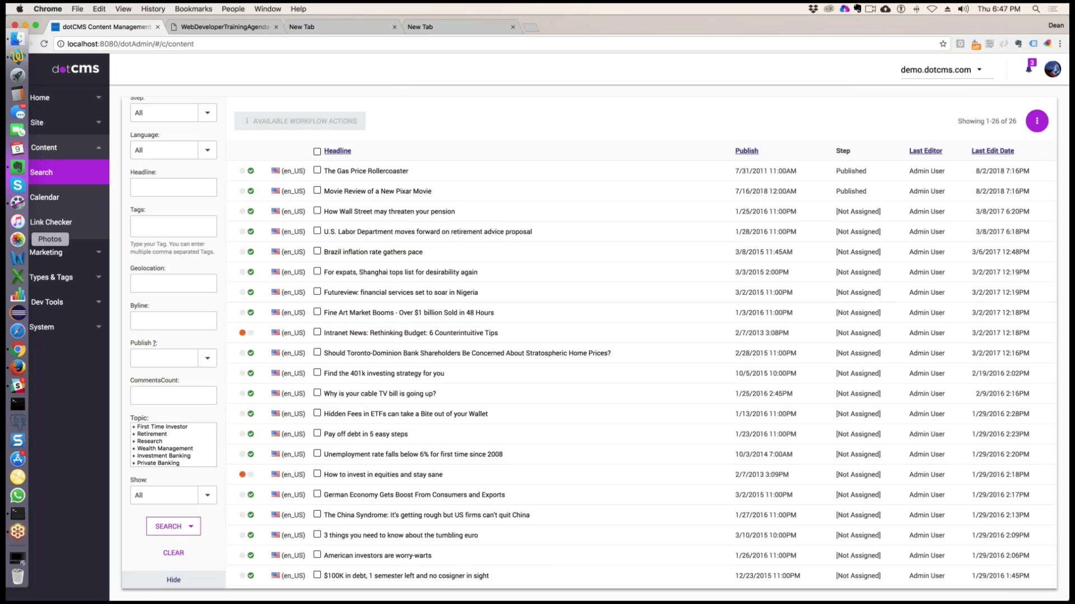
mouse_move(7, 378)
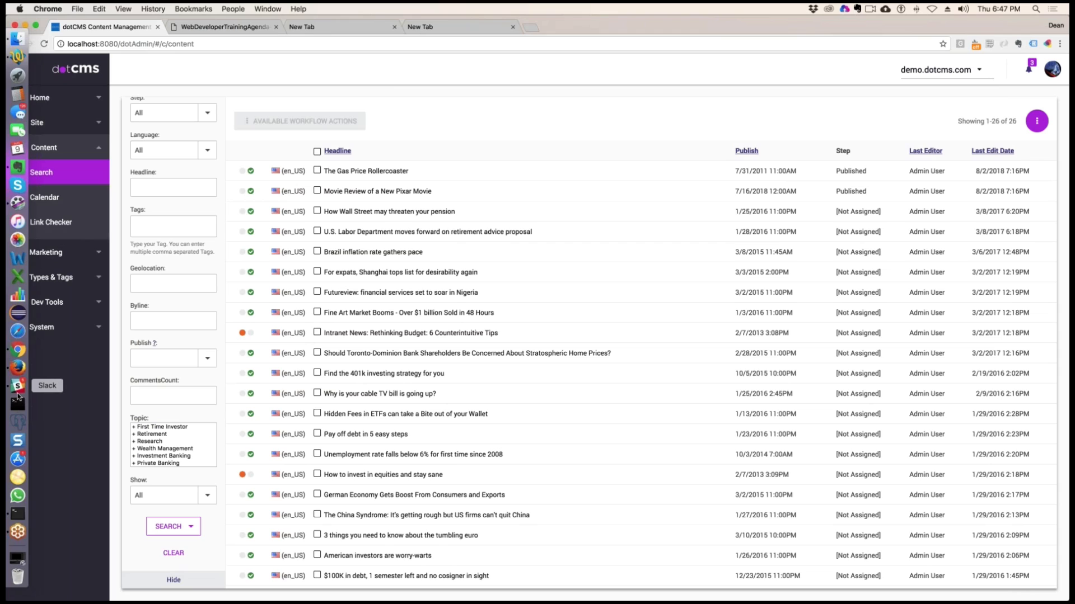
left_click(18, 166)
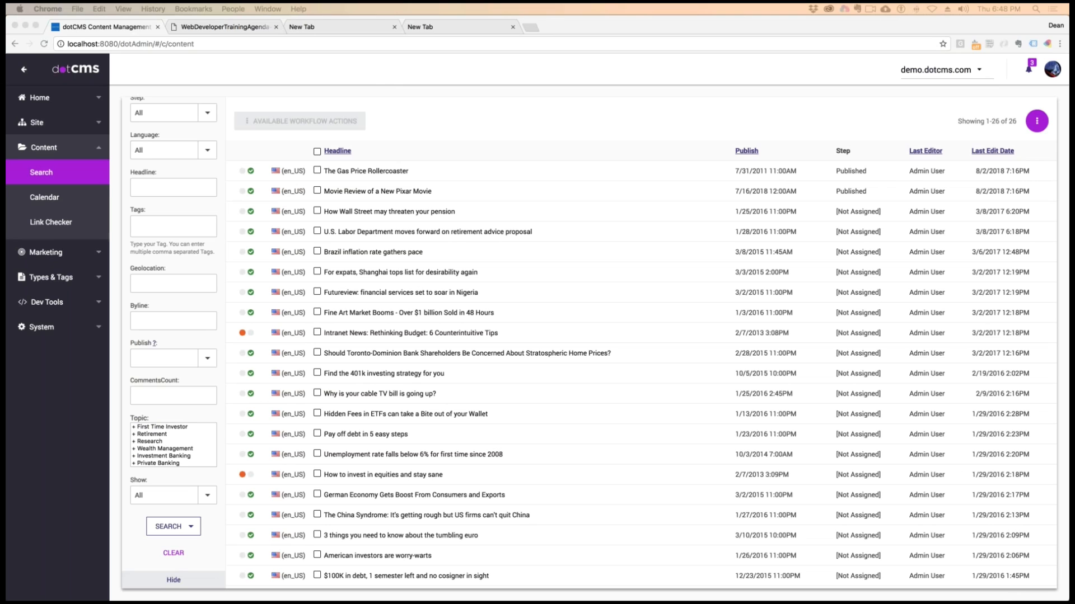
Open the intranet login page at prod.ups.dotcmscloud.com/application/login/login.html?referrer=/intranet/&native=true in a new tab
left_click(531, 27)
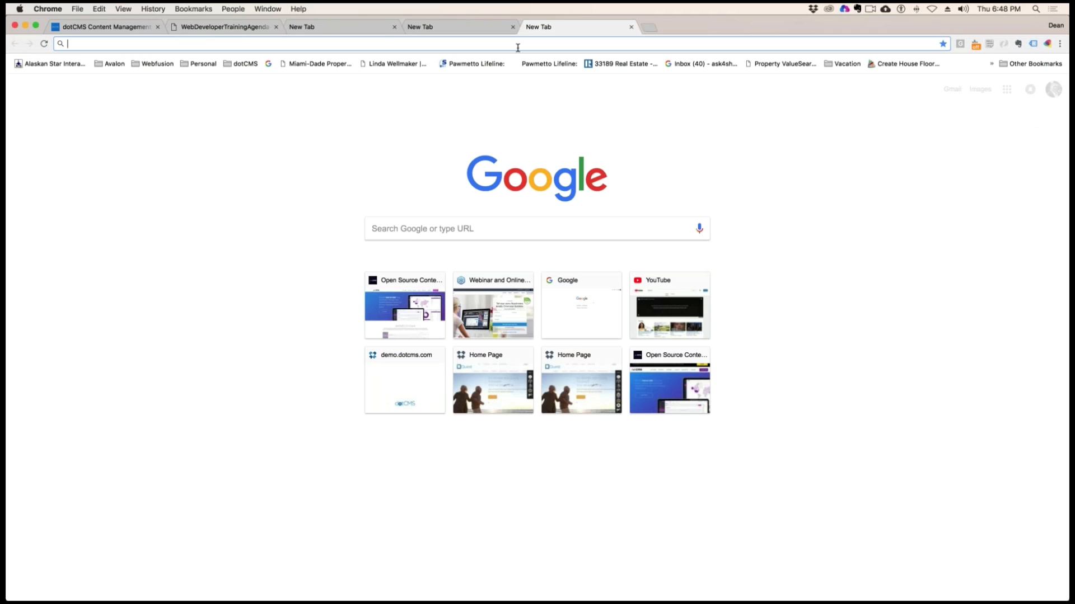
type("https://prod.ups.dotcmscloud.com/application/login/login.html?referrer=/intranet/&native=true")
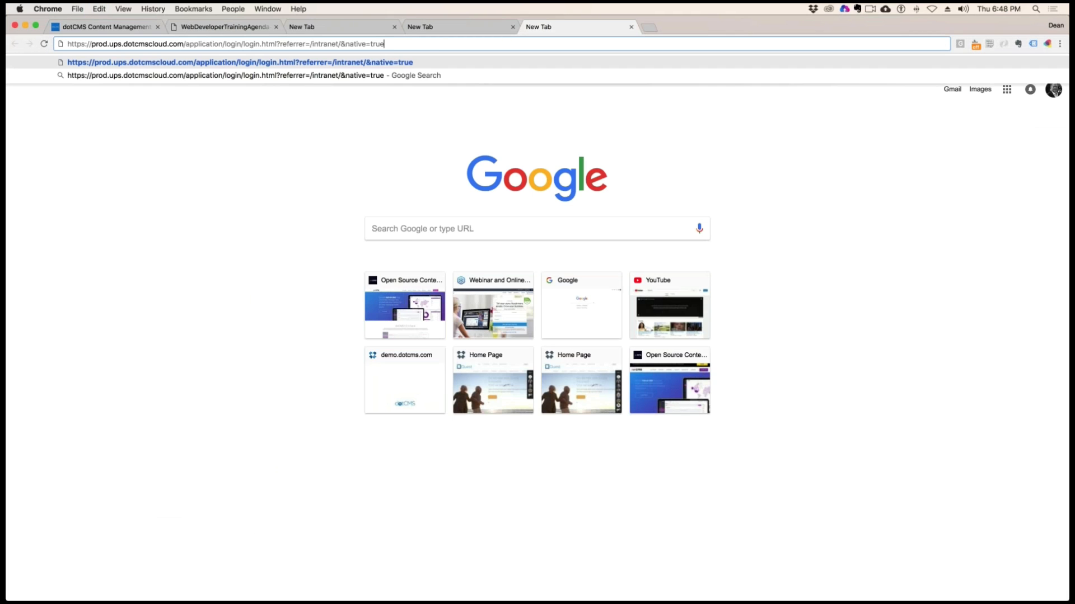
key("Return")
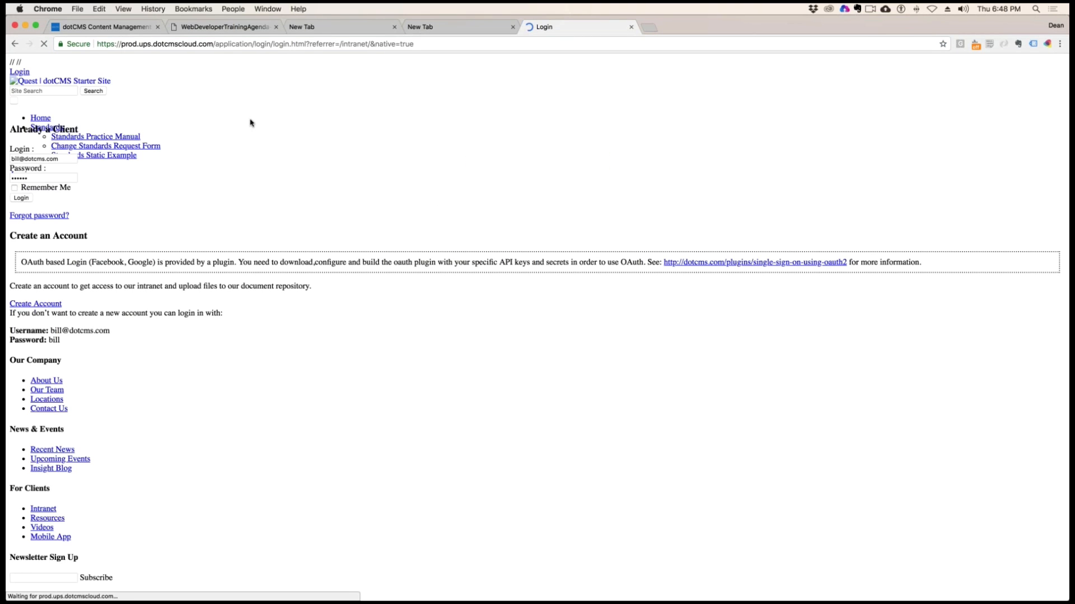
Log in to the intranet with the presenter's dotCMS account e-mail and the account password
left_click(30, 157)
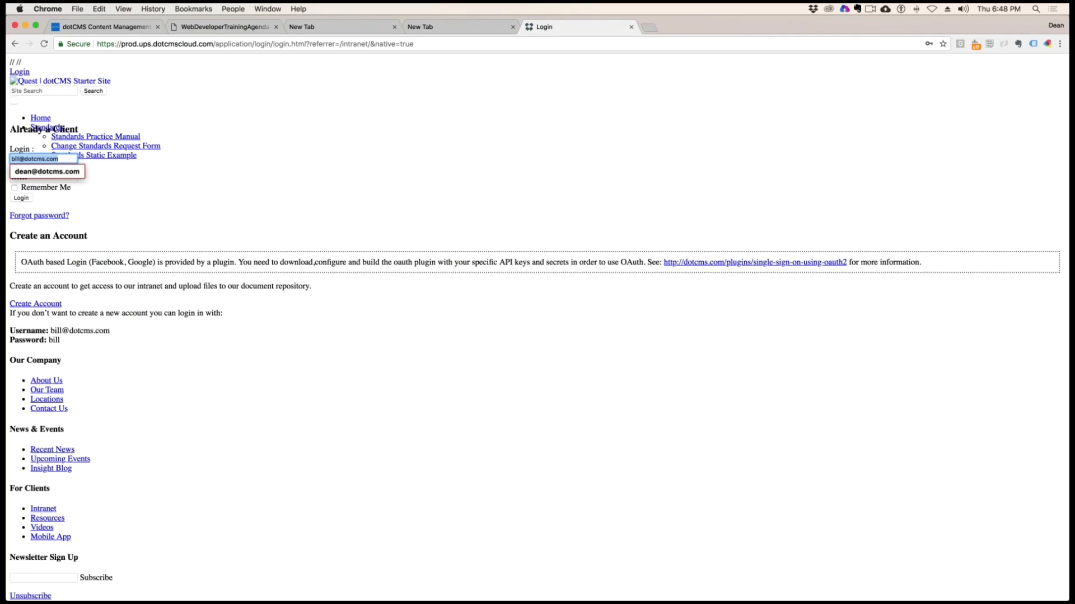
type("dean")
key("Down")
key("Return")
key("Tab")
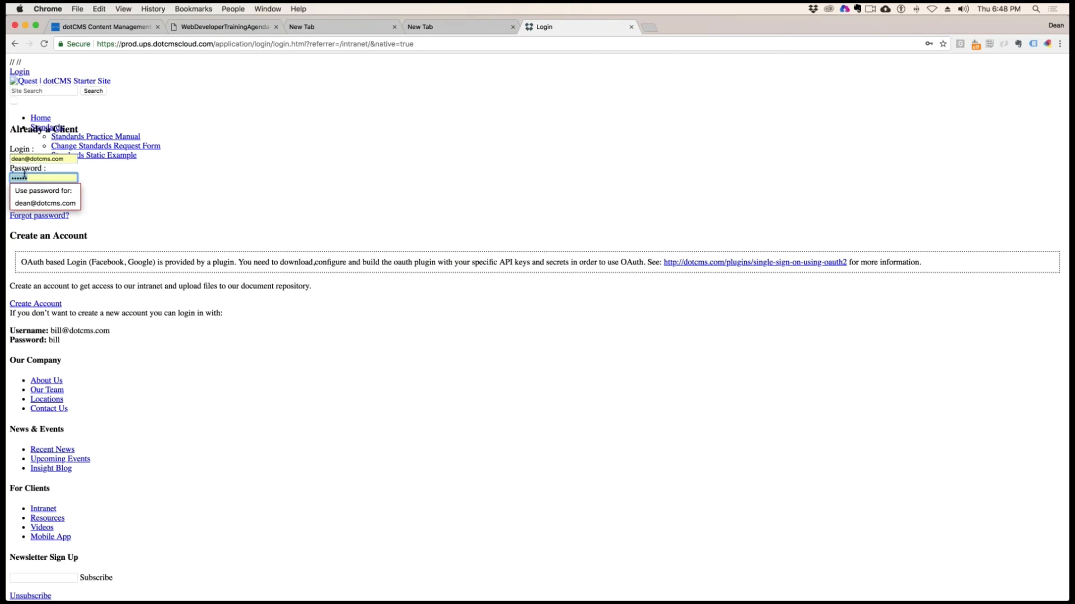
type("de•••")
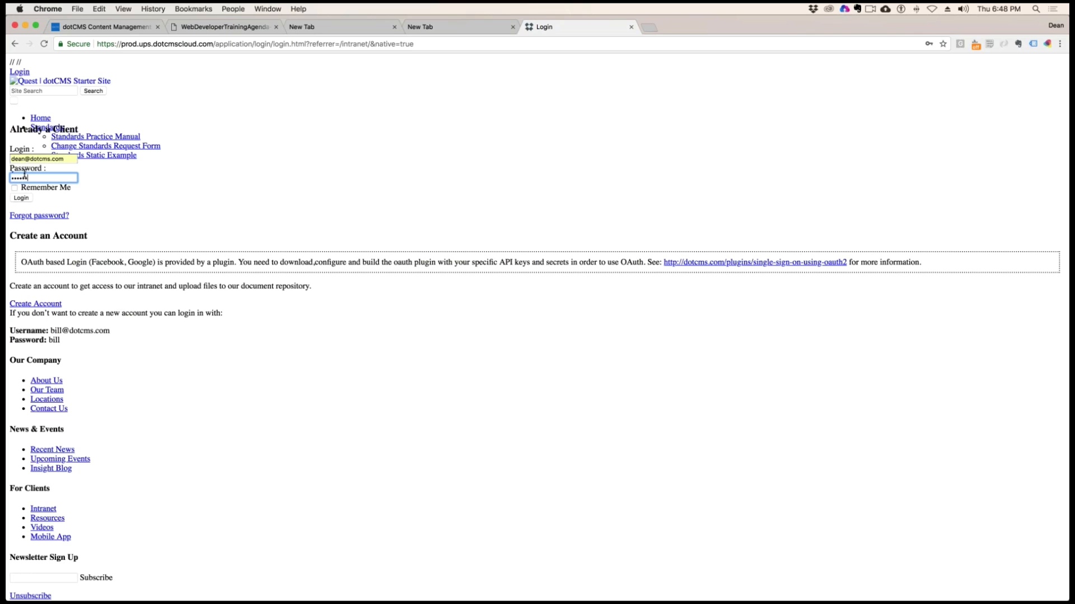
key("Return")
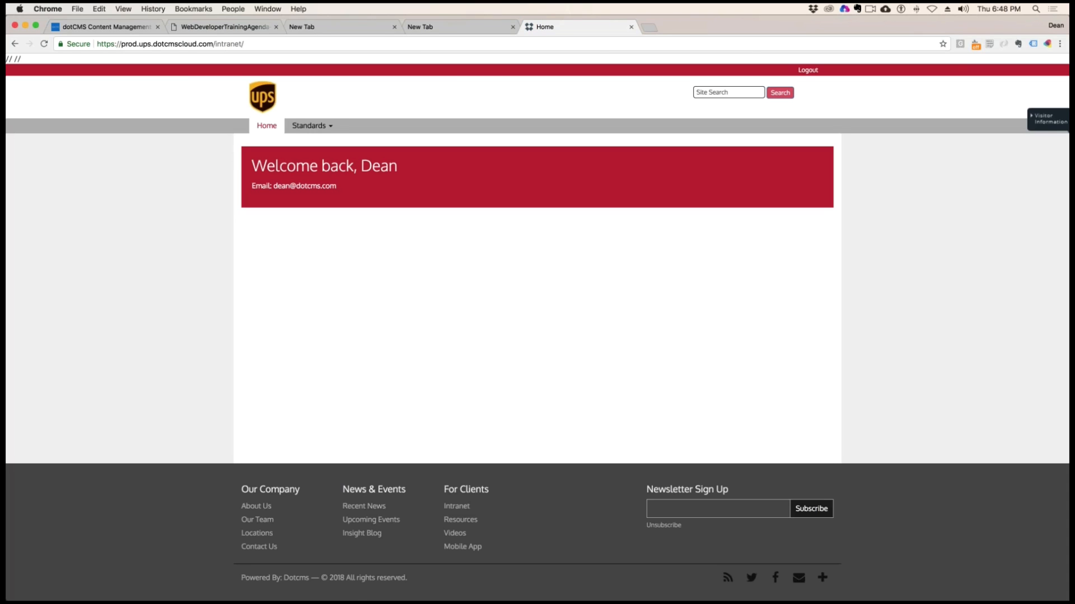
Open the Standards Practice Manual and view Chapter 7.1 Automated Testing Facility, SPM 32.1 from its table of contents
left_click(316, 125)
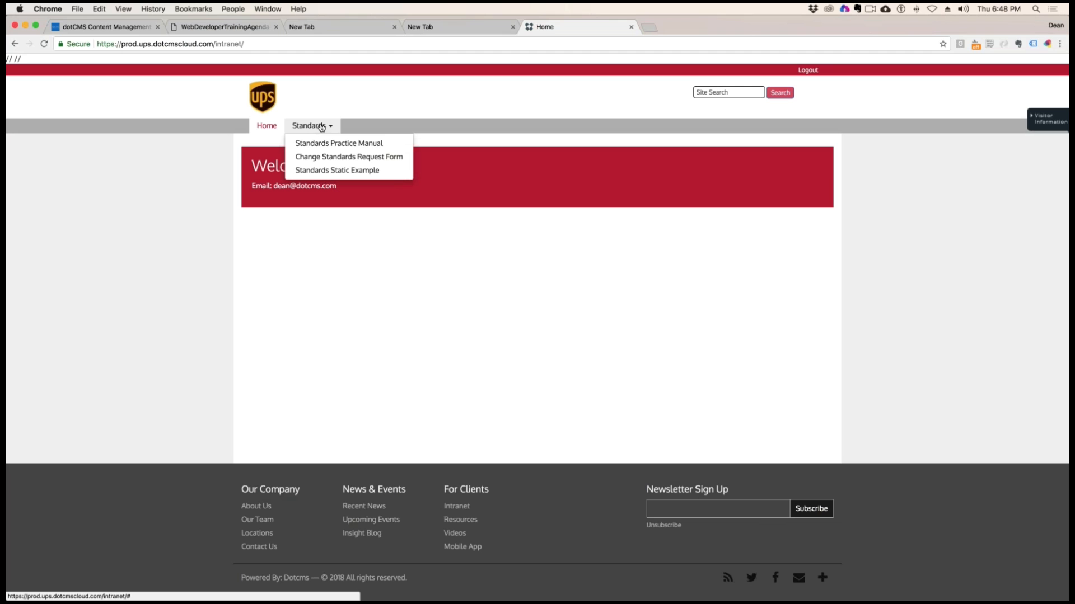
left_click(357, 145)
scroll(511, 264, "down", 5)
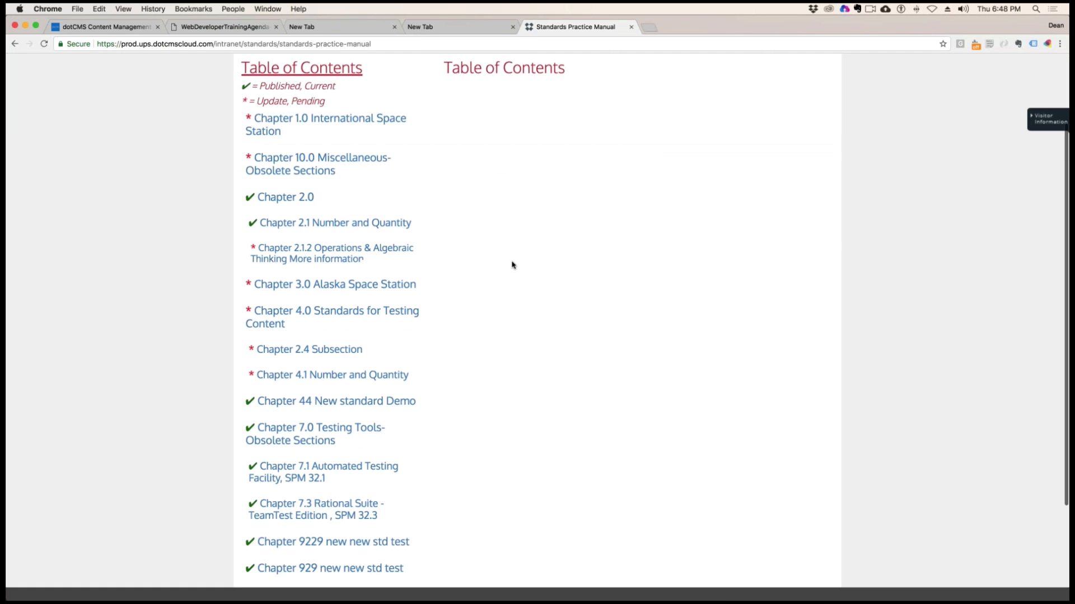
scroll(497, 224, "down", 1)
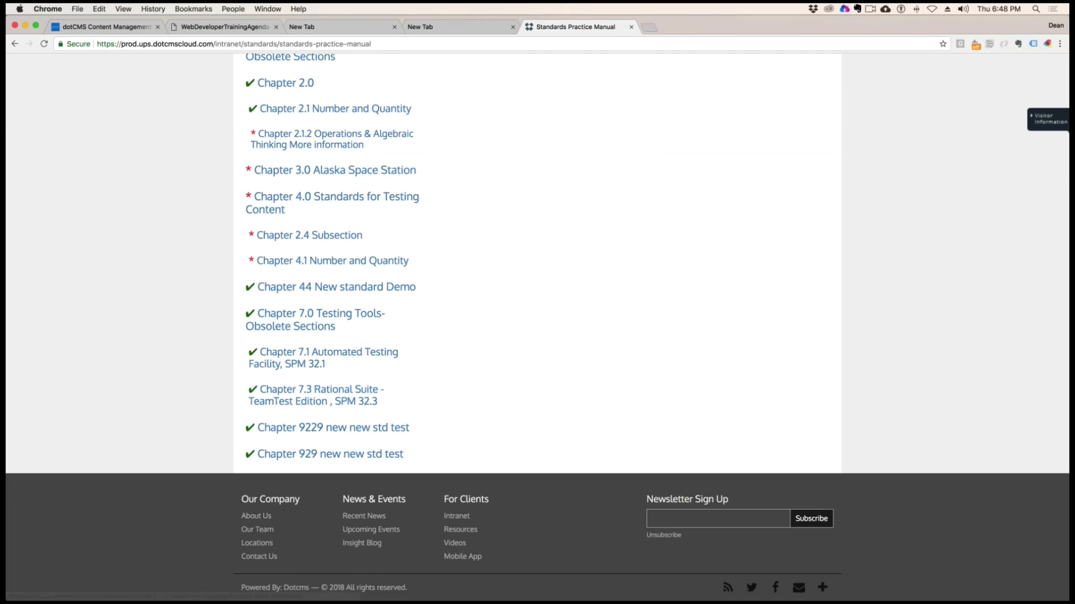
scroll(311, 407, "up", 2)
scroll(311, 406, "down", 1)
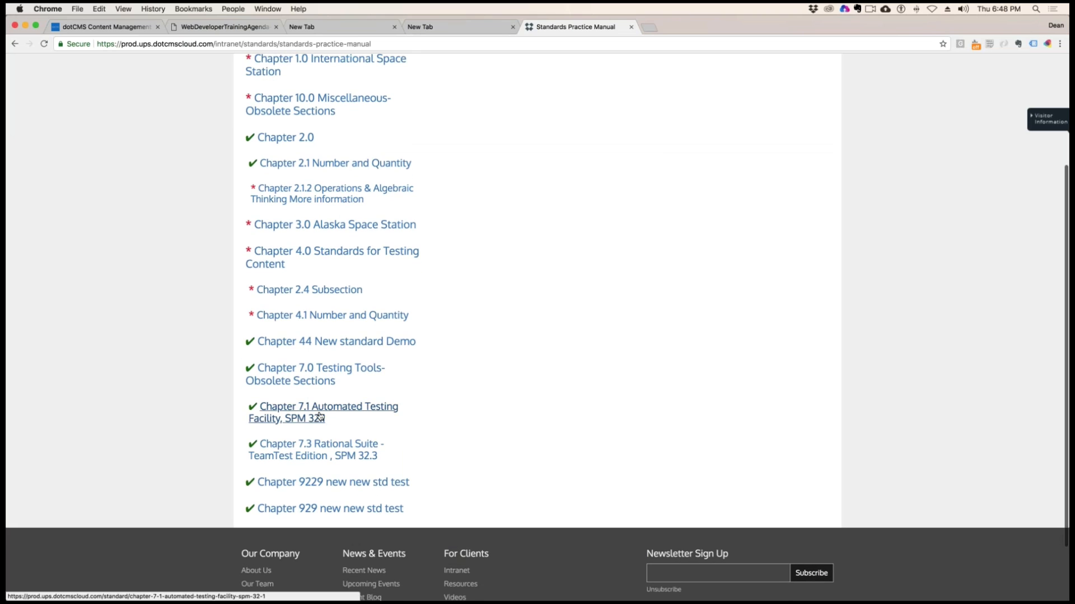
left_click(329, 414)
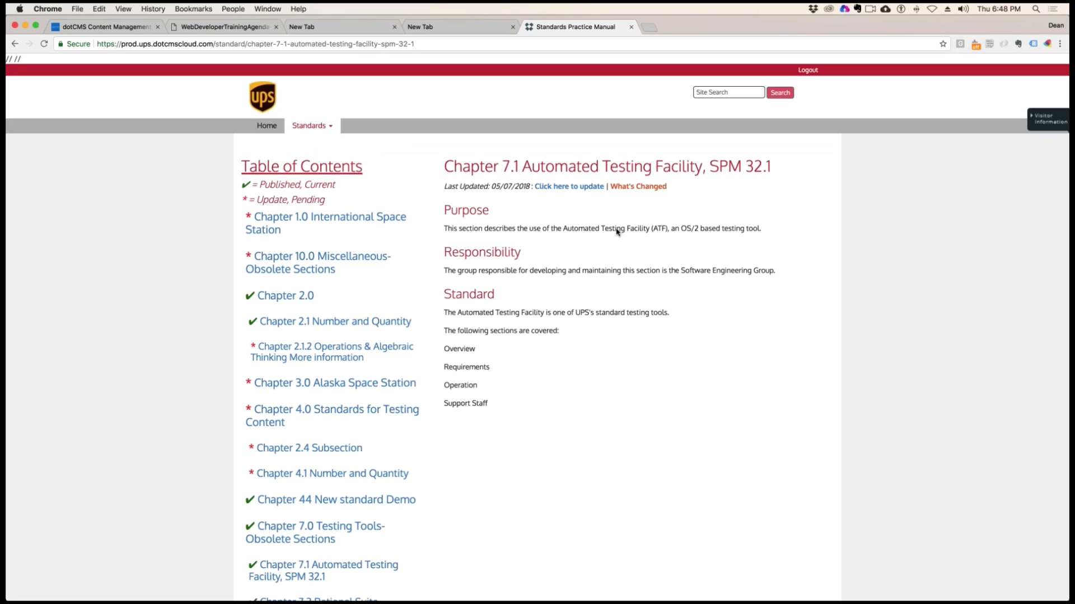
Highlight the chapter's covered sections, open its What's Changed page and highlight the id value in the page address
left_click_drag(483, 404, 443, 330)
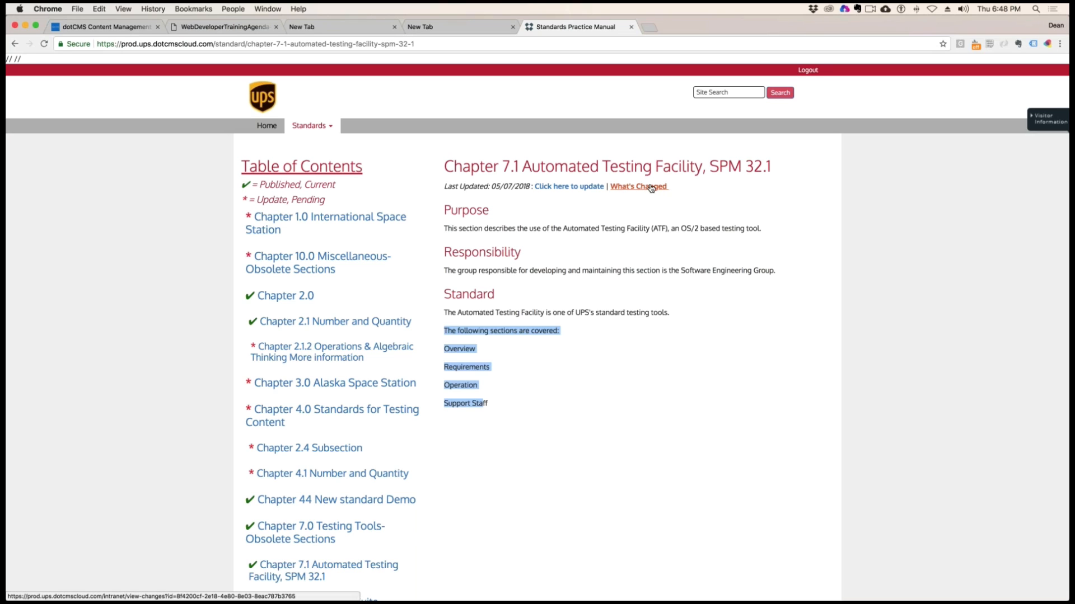
left_click(652, 190)
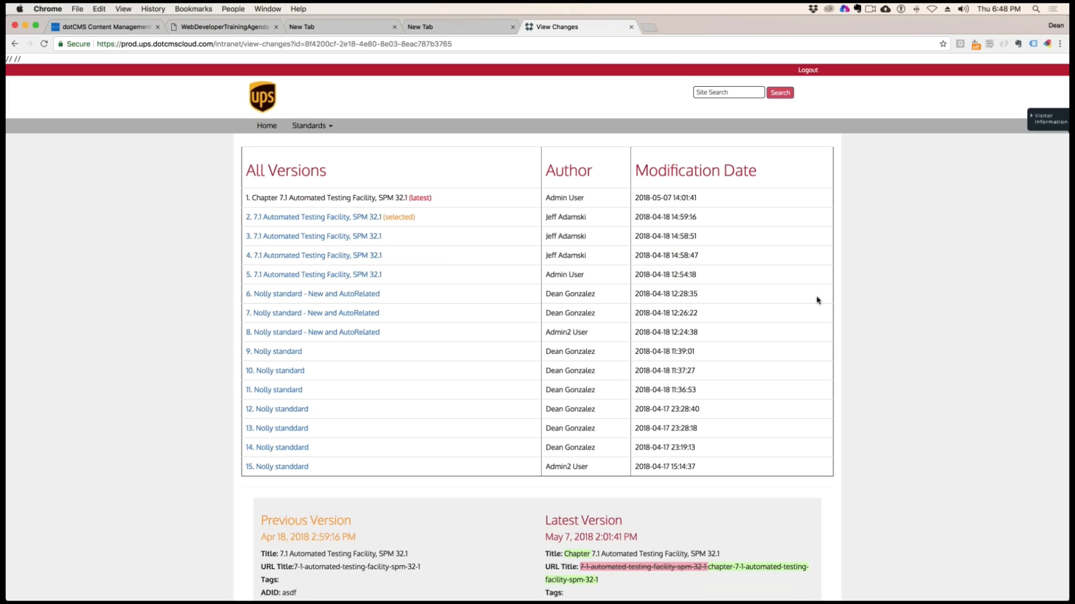
left_click(370, 44)
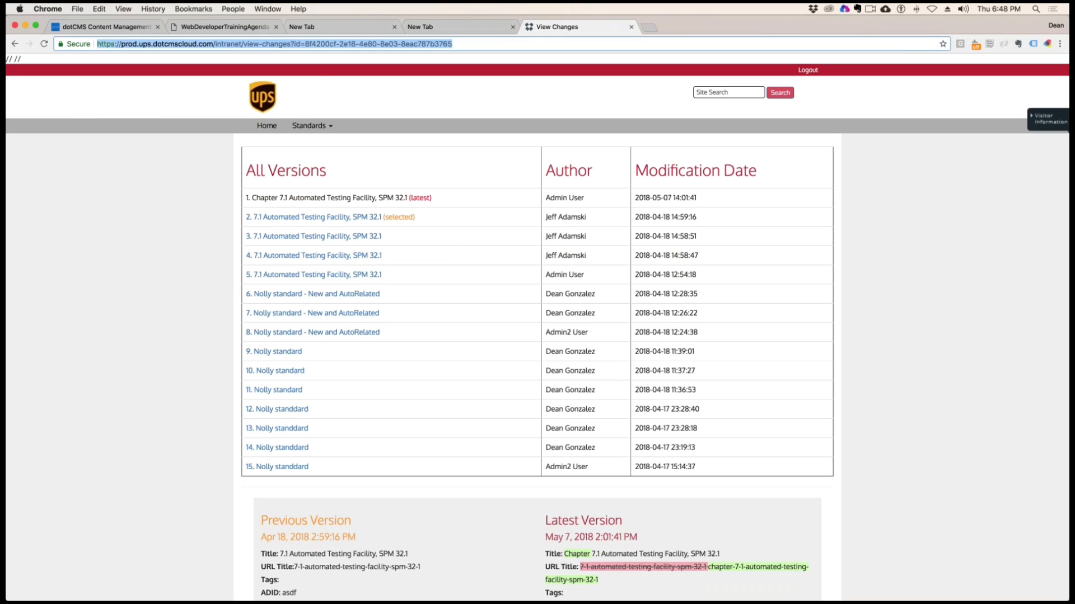
left_click(370, 43)
left_click_drag(305, 44, 509, 43)
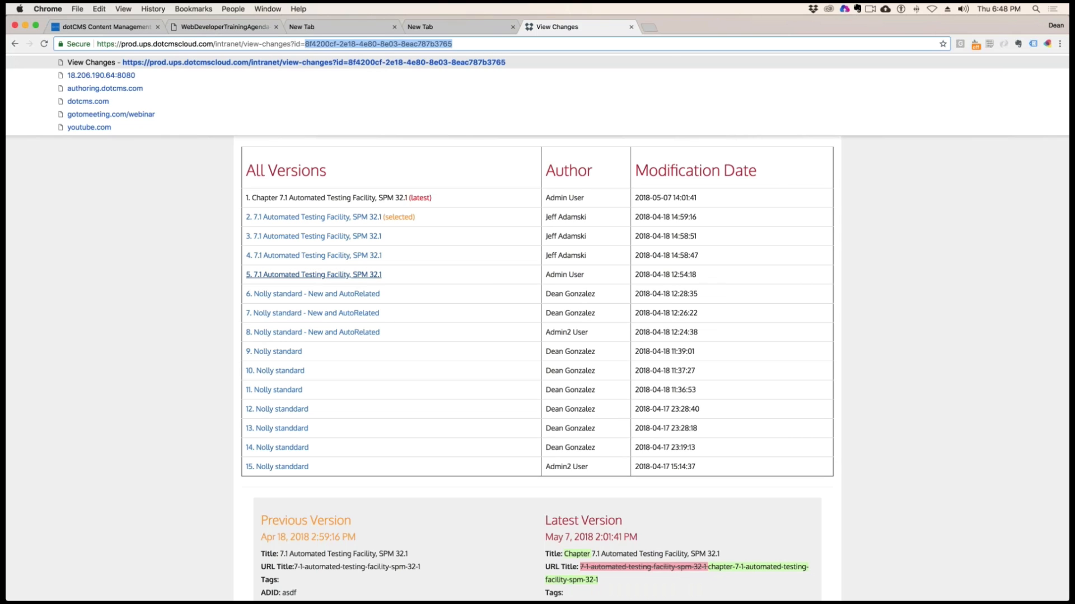
Highlight the version titles, authors and a modification date in the All Versions table
left_click_drag(308, 482, 252, 198)
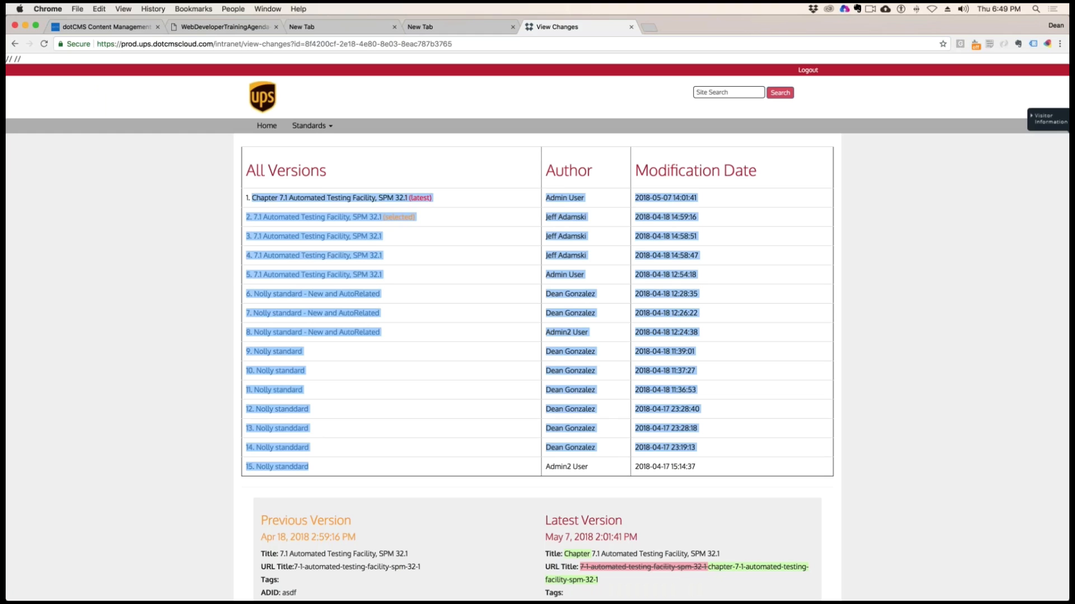
left_click_drag(600, 417, 592, 469)
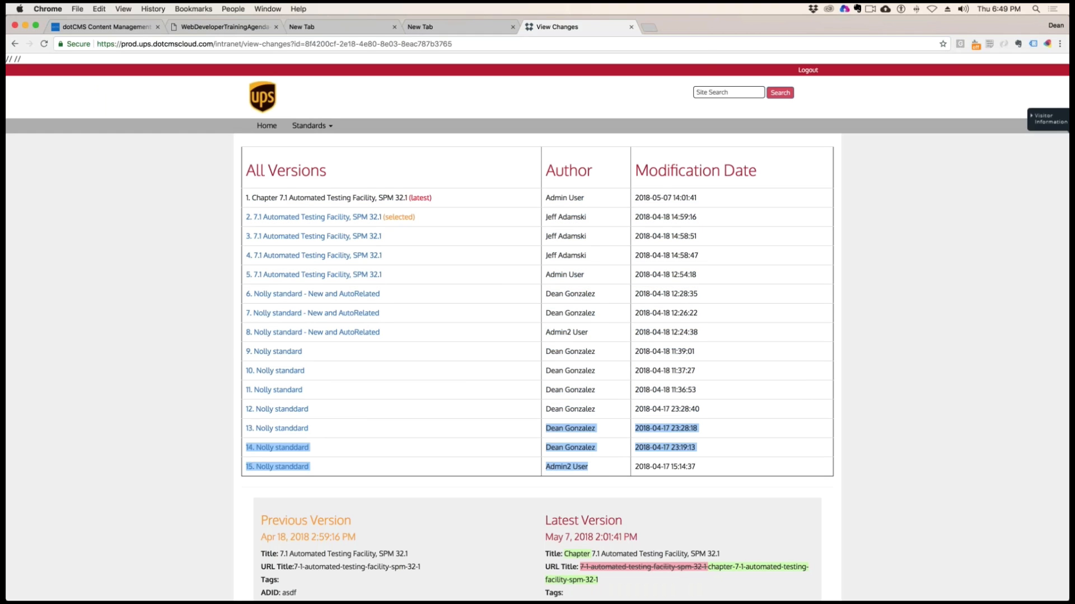
left_click_drag(545, 427, 546, 235)
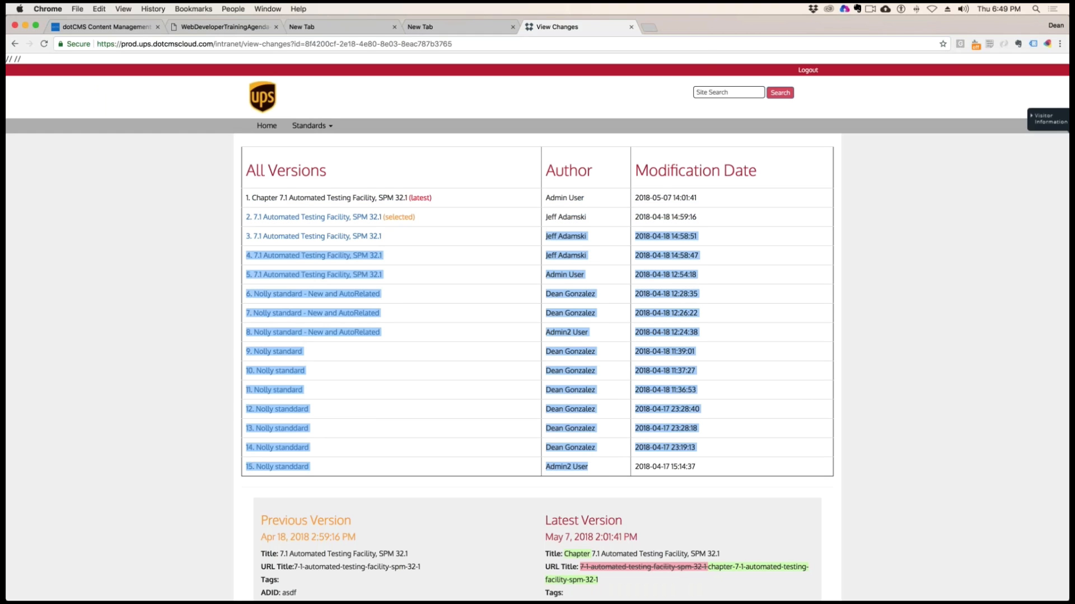
left_click_drag(700, 372, 628, 371)
Compare version 5, 7.1 Automated Testing Facility, SPM 32.1, with the latest version, highlighting the changed title and reviewing the remaining fields
scroll(794, 347, "down", 1)
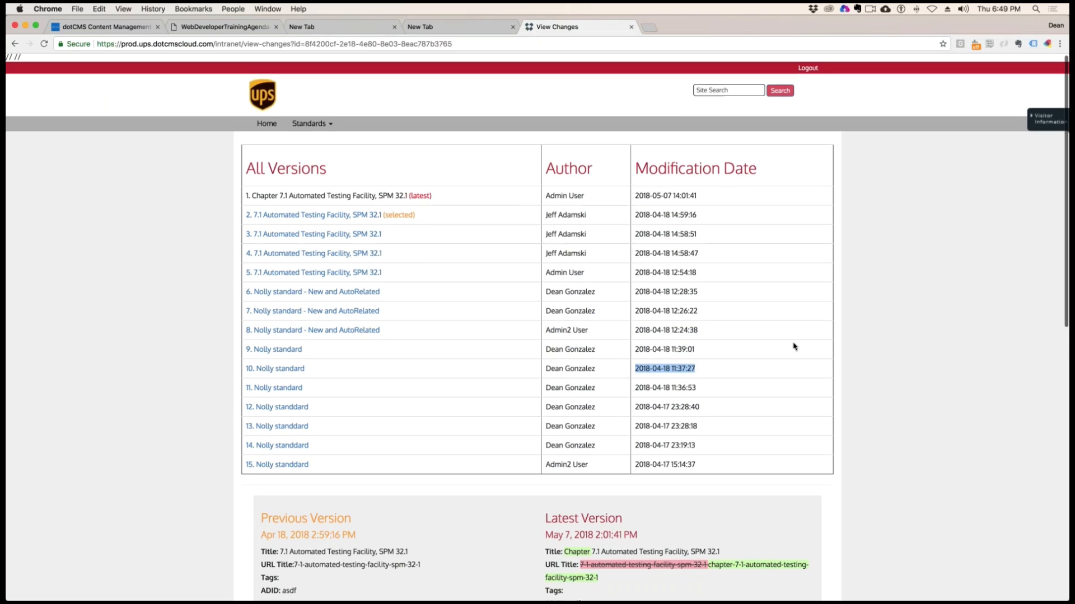
scroll(795, 347, "down", 3)
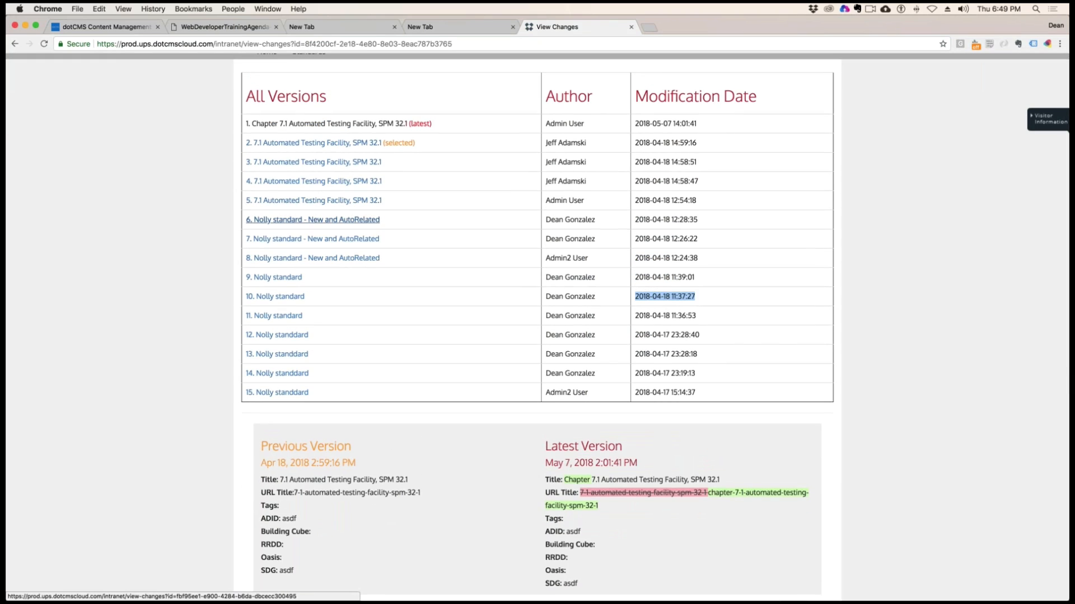
left_click(328, 203)
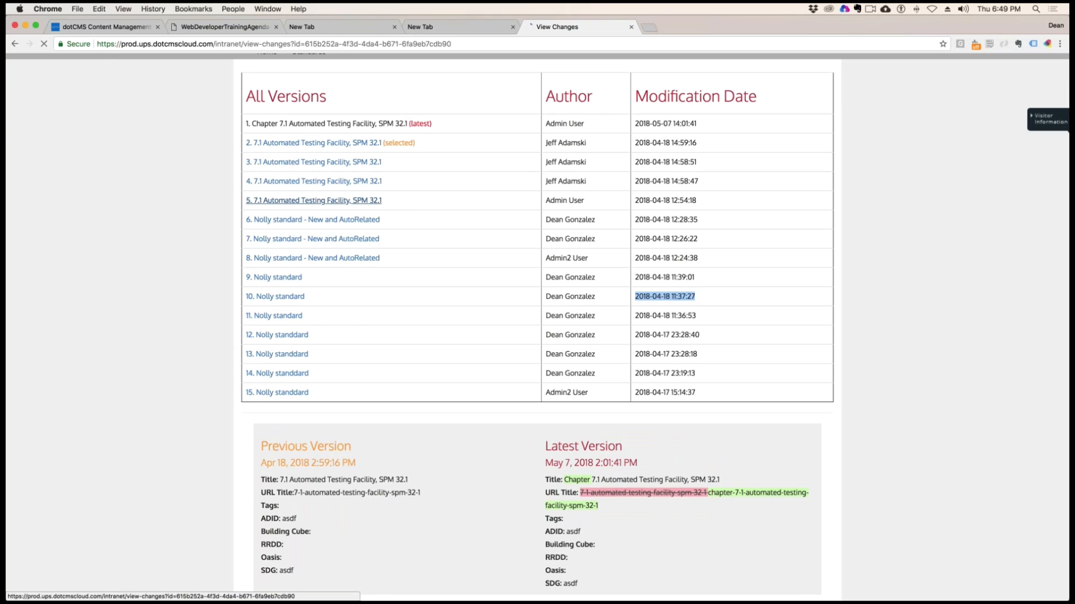
scroll(435, 380, "down", 5)
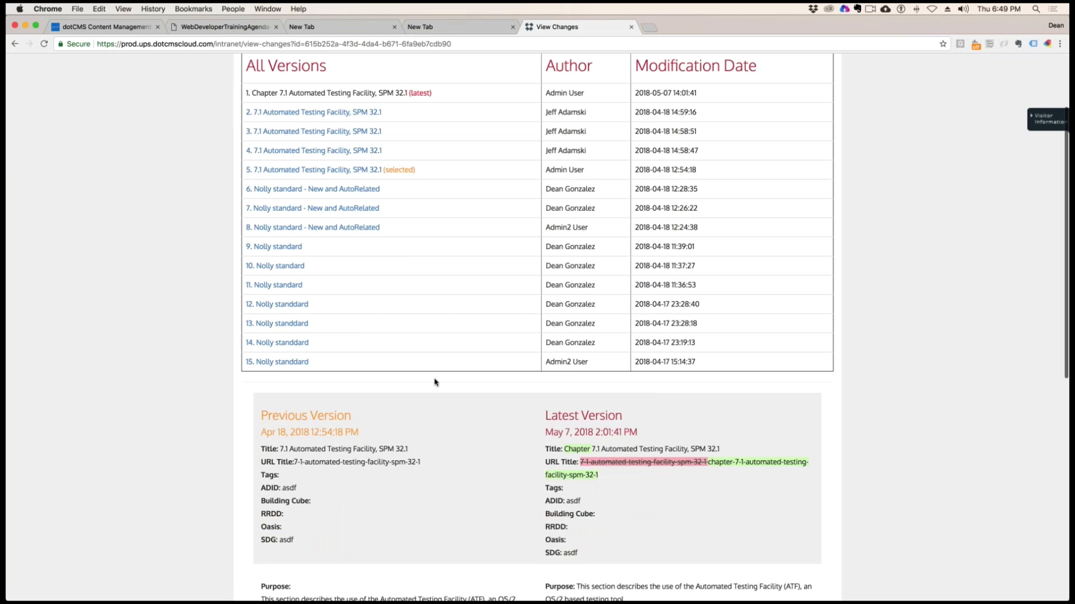
left_click_drag(408, 318, 281, 318)
left_click_drag(719, 319, 552, 317)
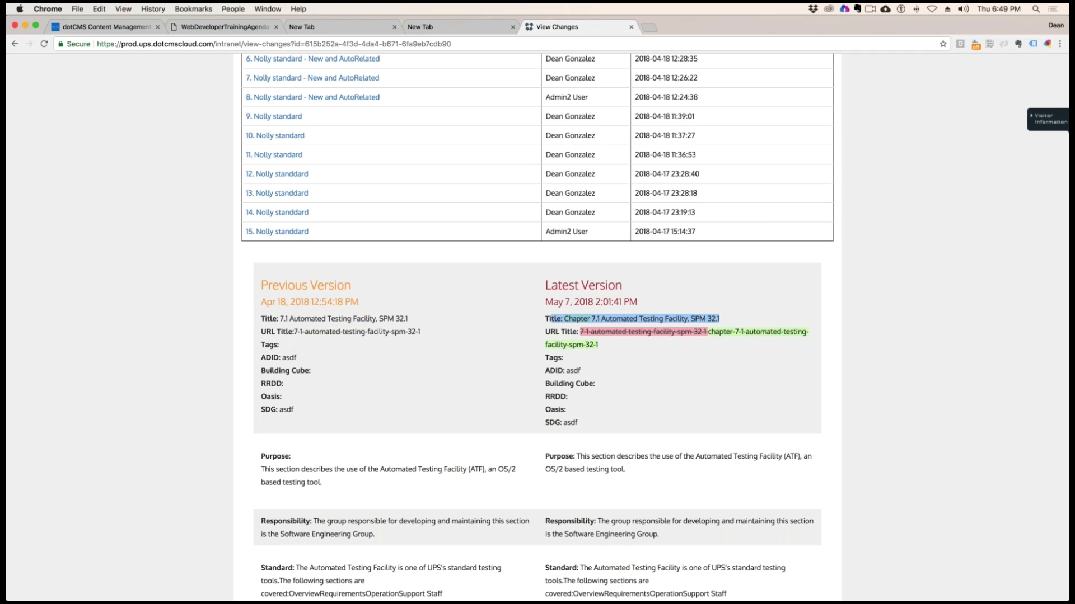
scroll(537, 336, "down", 5)
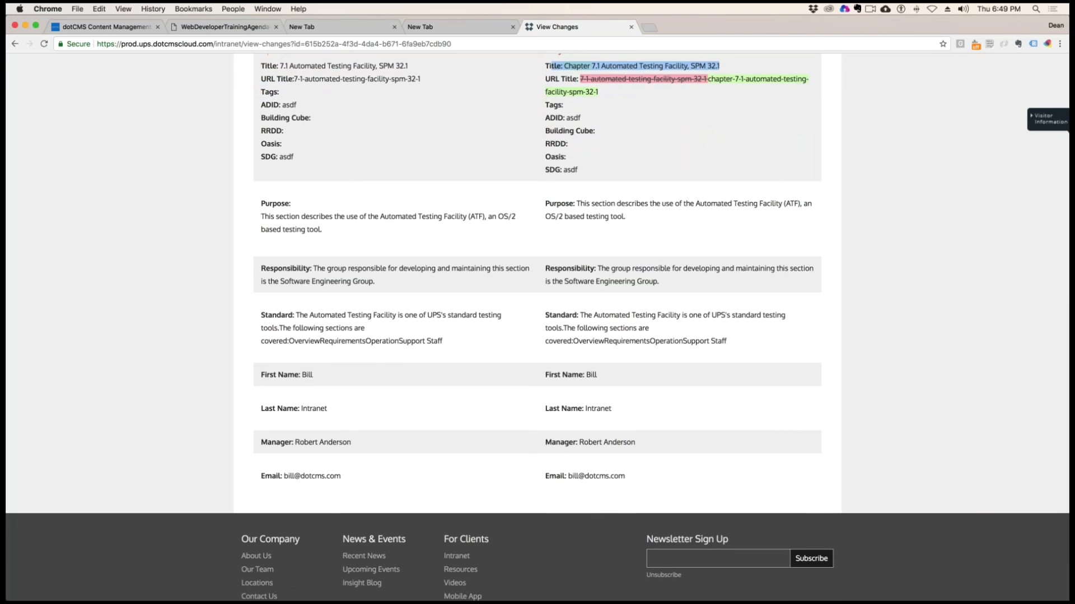
scroll(391, 269, "up", 6)
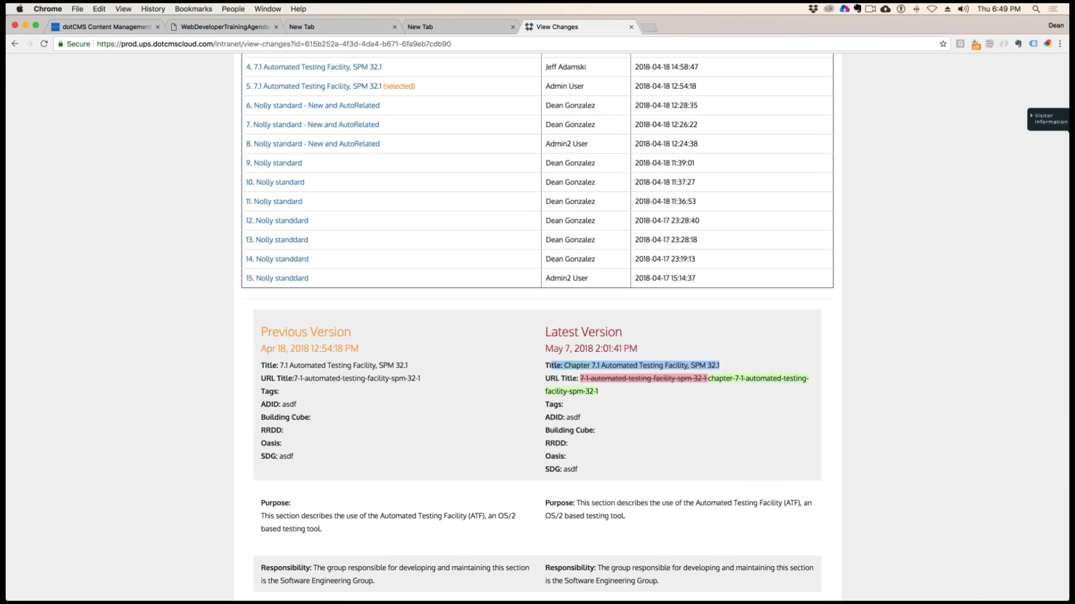
Compare version 11, Nolly standard, with the latest version and review the differences in every field
left_click(290, 202)
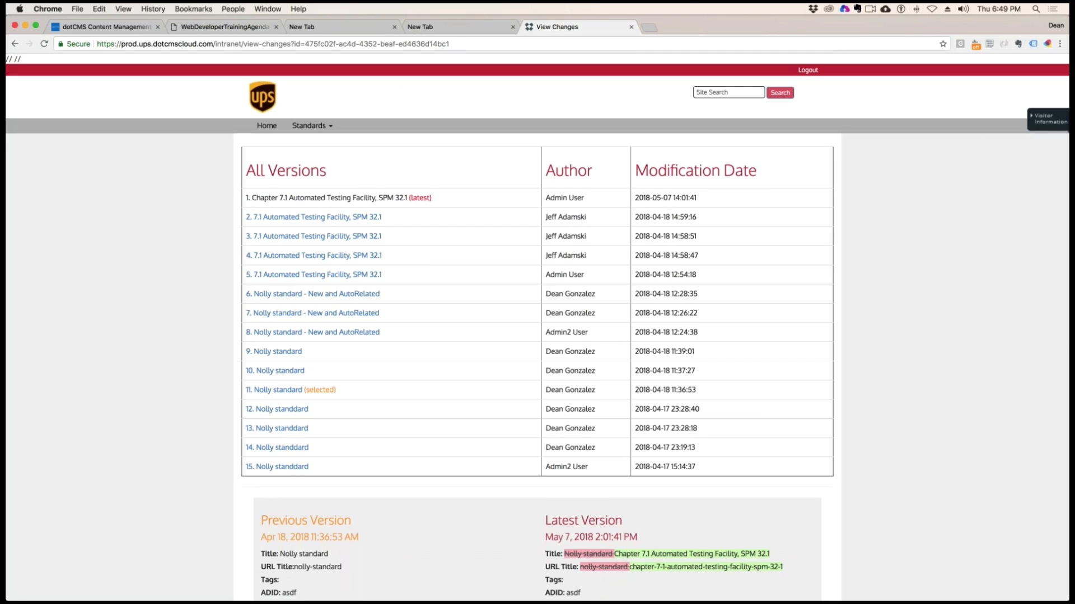
scroll(290, 202, "down", 2)
scroll(538, 330, "down", 4)
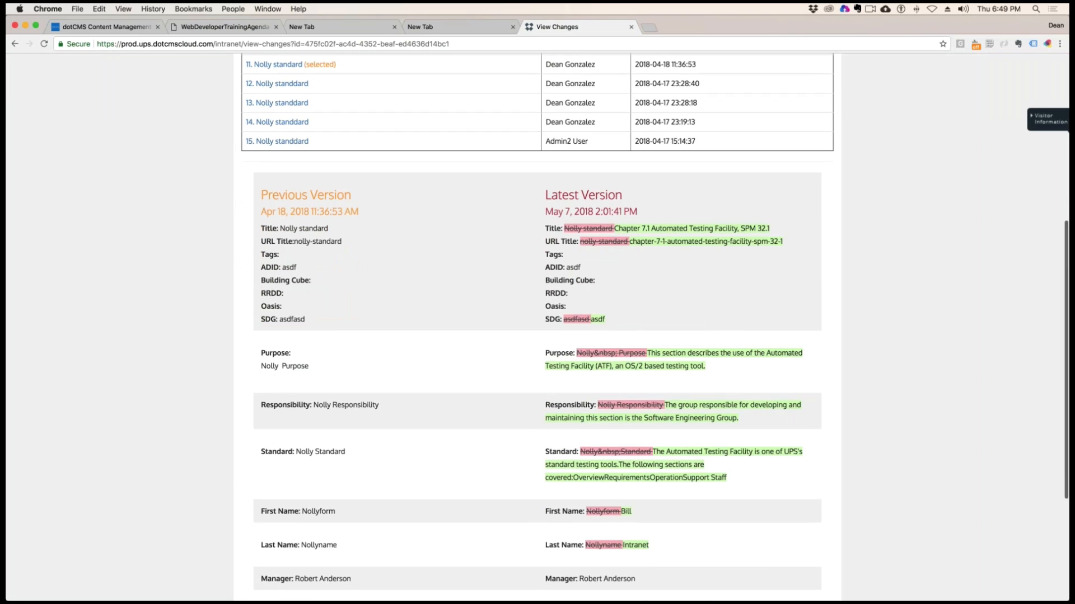
scroll(740, 446, "down", 3)
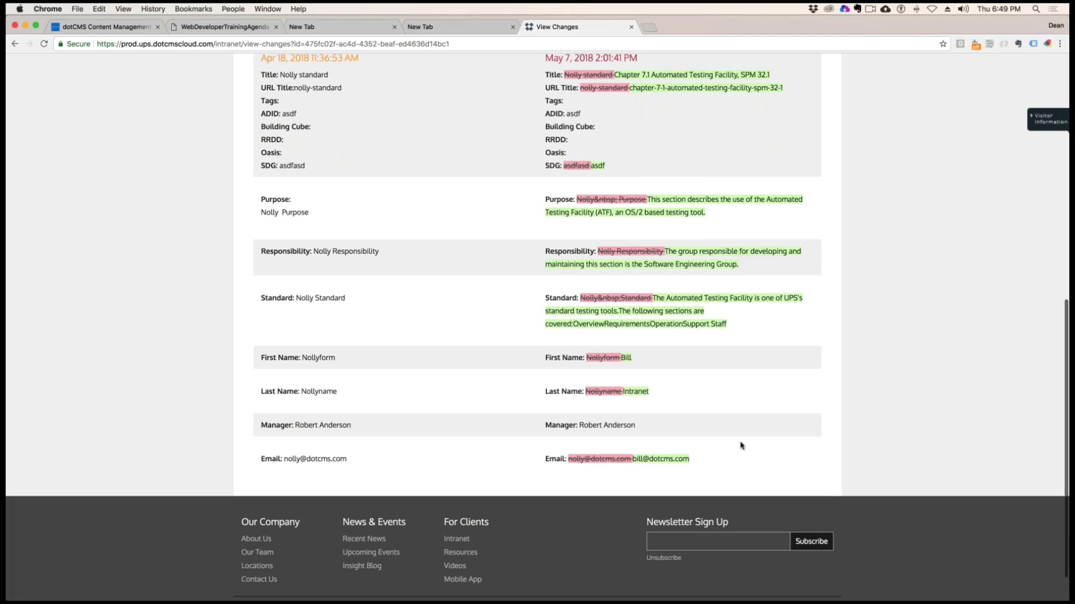
scroll(740, 446, "up", 9)
Open the site's dotCMS back end by replacing the path after prod.ups.dotcmscloud.com with /admin
key("super+l")
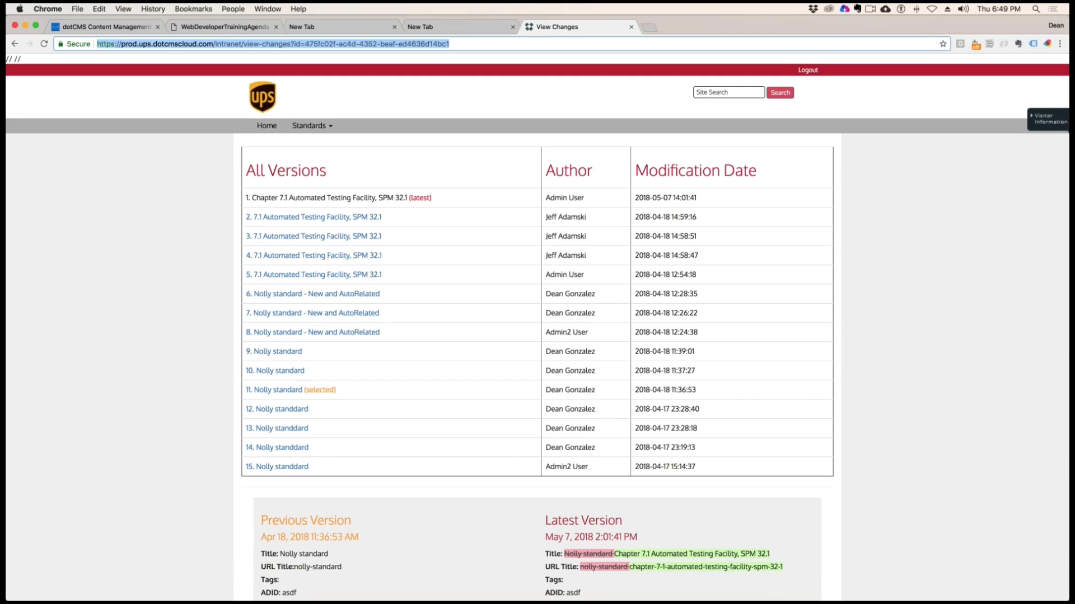
left_click(209, 44)
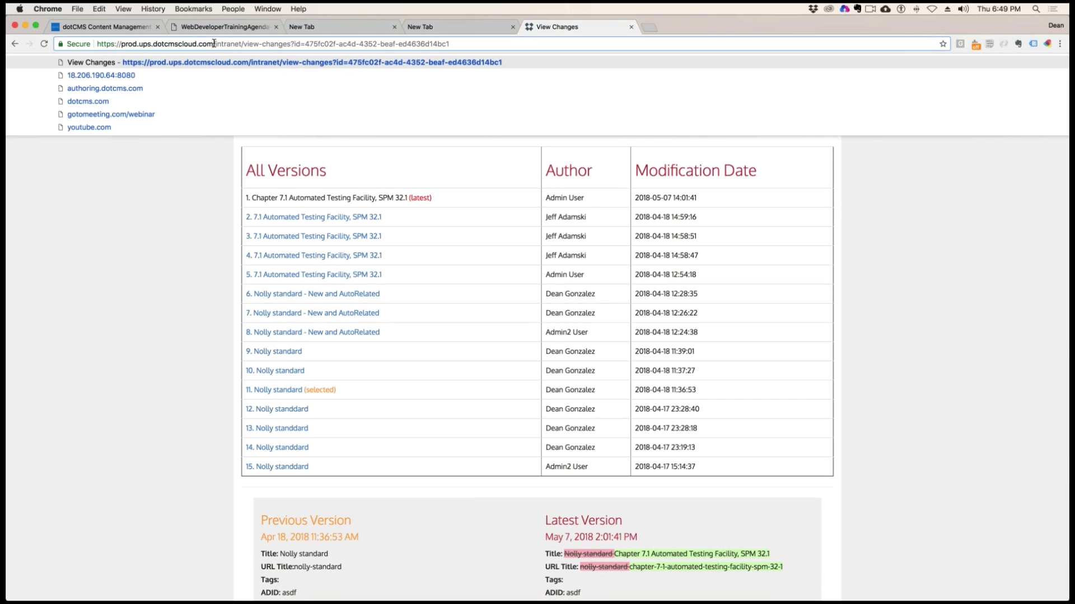
left_click_drag(213, 43, 451, 44)
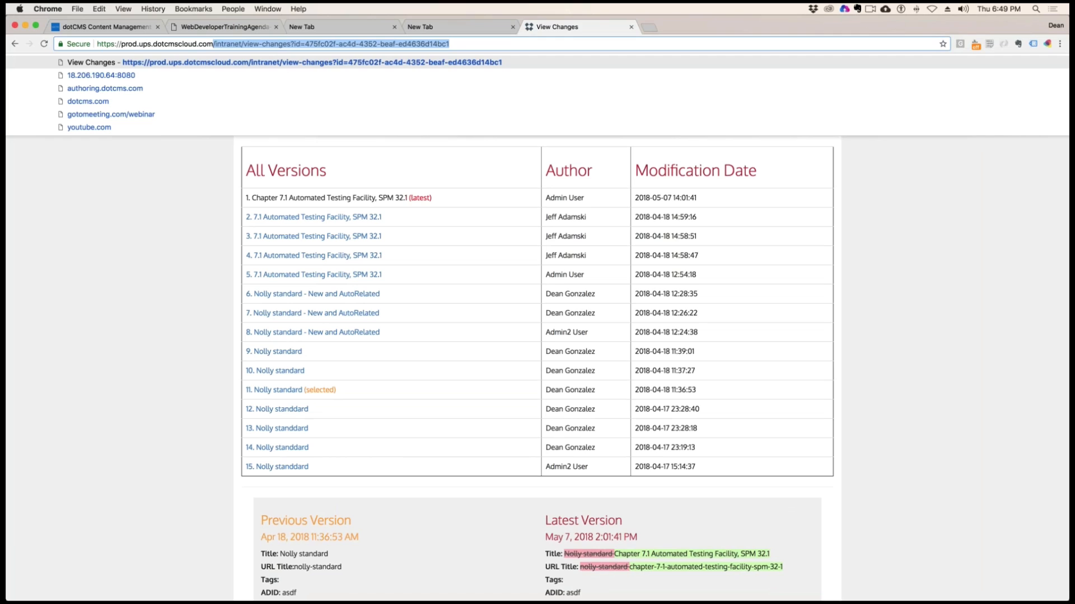
type("/admin")
key("Return")
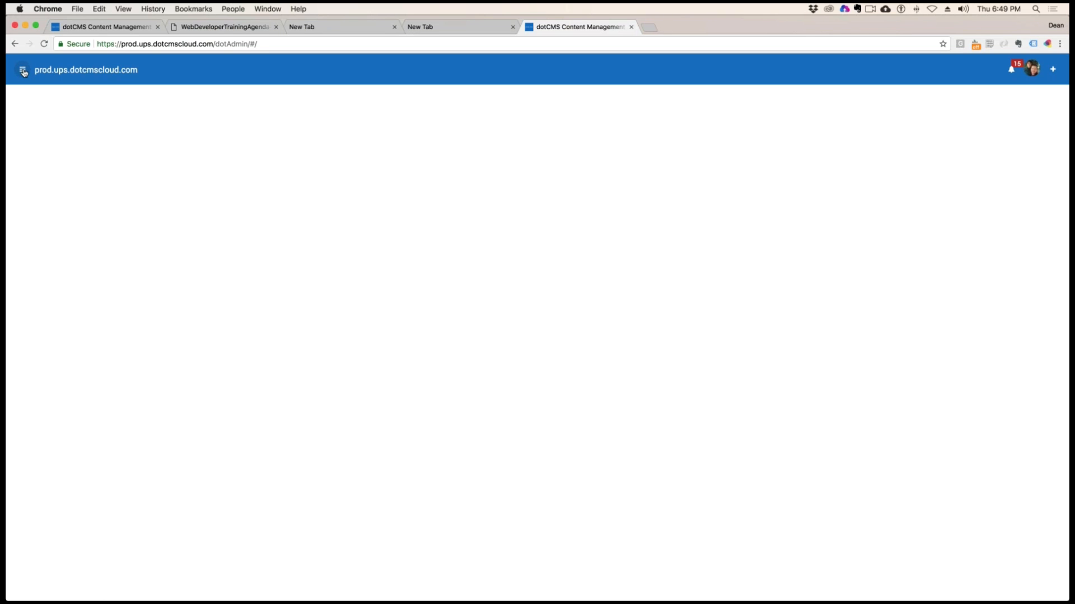
left_click(233, 43)
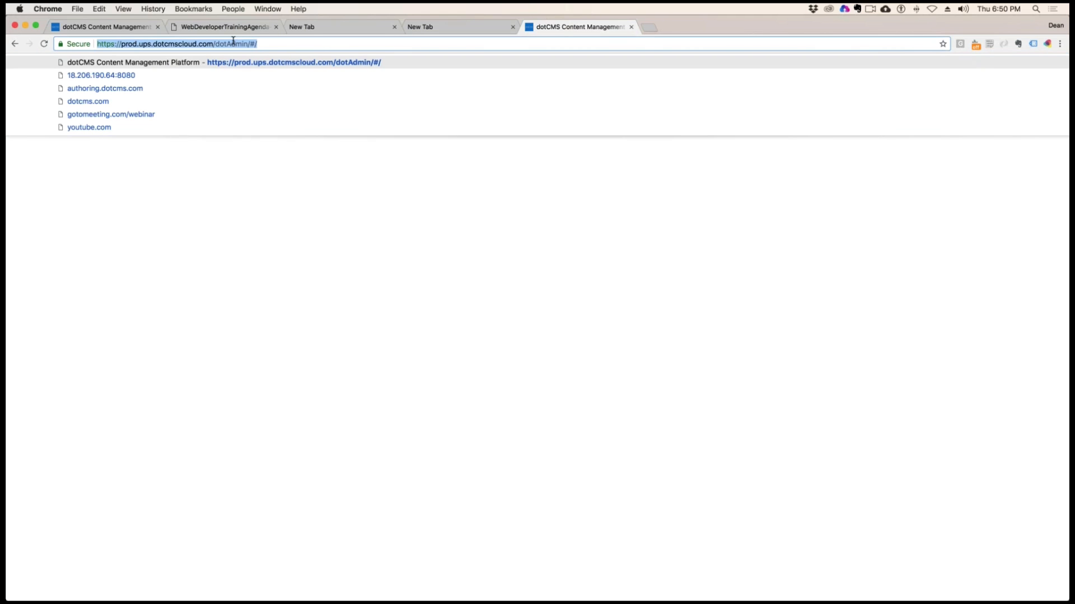
key("Right")
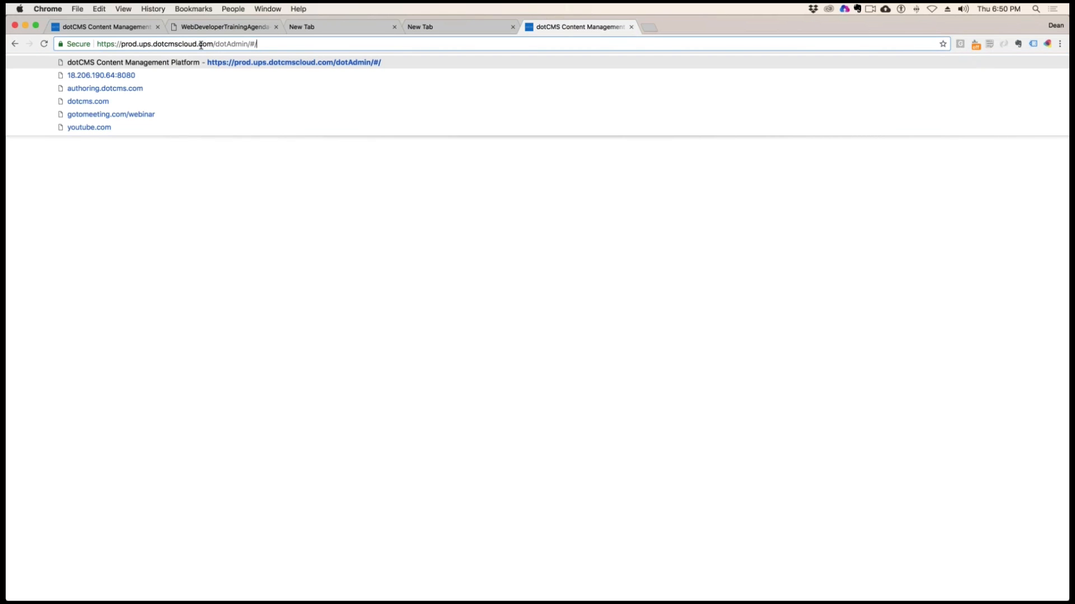
left_click_drag(215, 43, 78, 43)
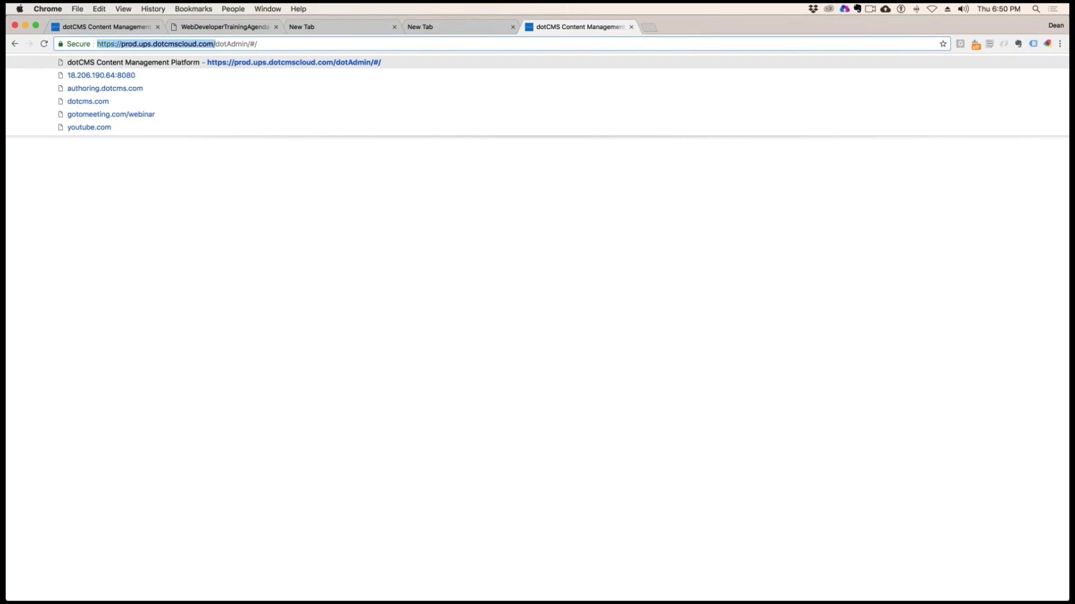
key("super+c")
Open an incognito window and load the copied site address with the path admin added
left_click(1059, 44)
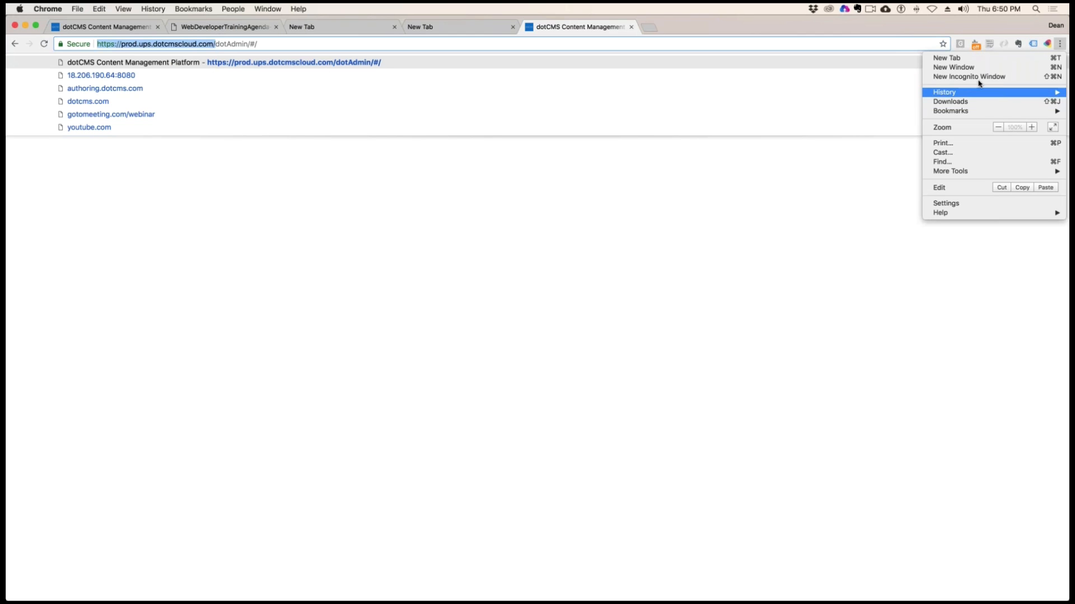
left_click(496, 104)
key("super+shift+n")
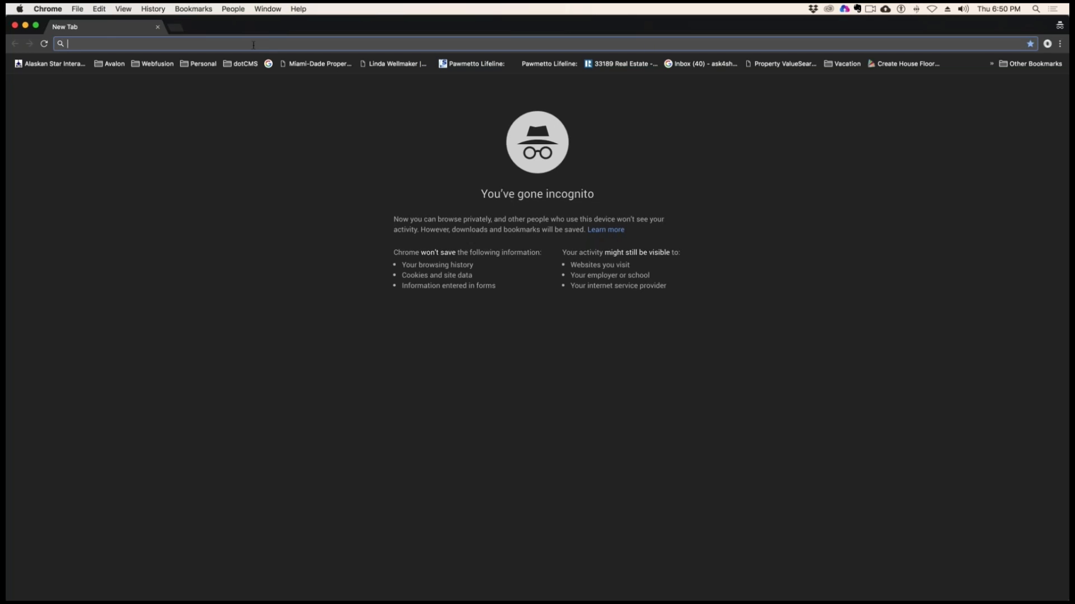
key("super+v")
type("dotAdmin")
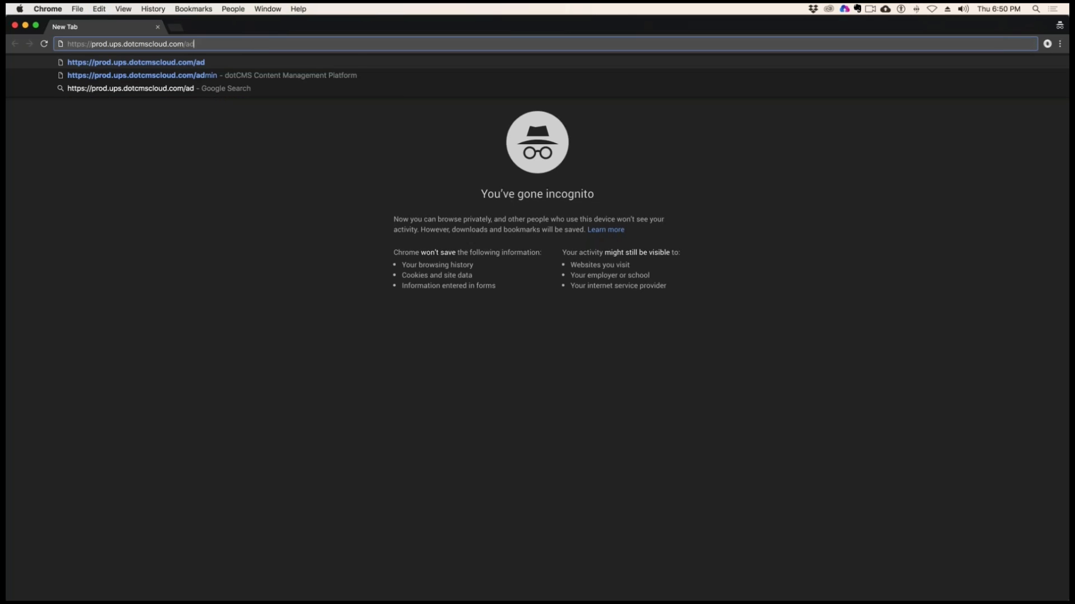
key("Return")
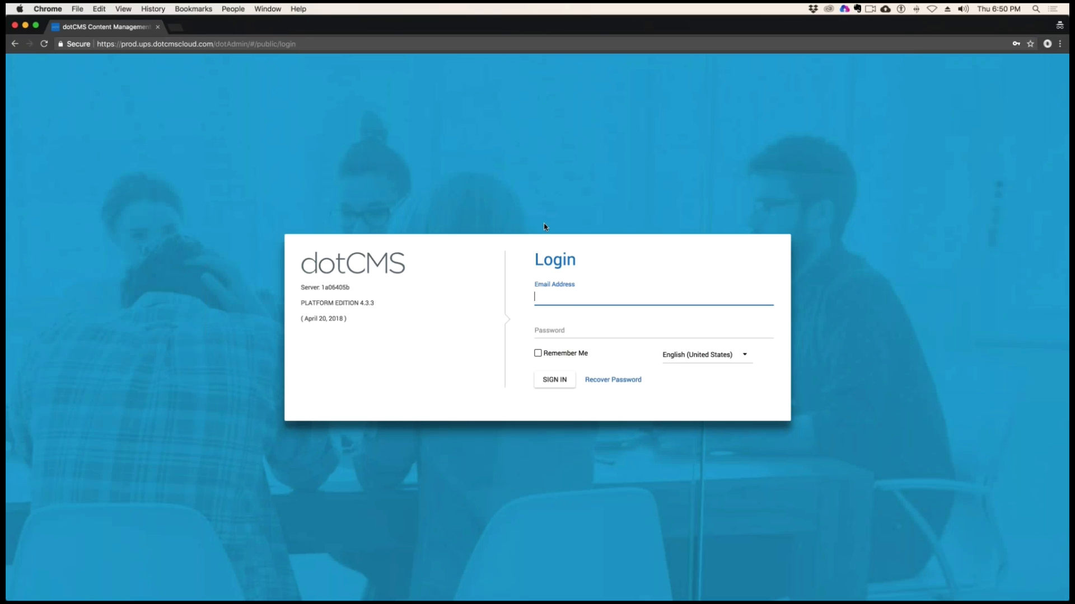
Sign in to the dotCMS back end with the saved account e-mail and enter the account password
left_click(562, 300)
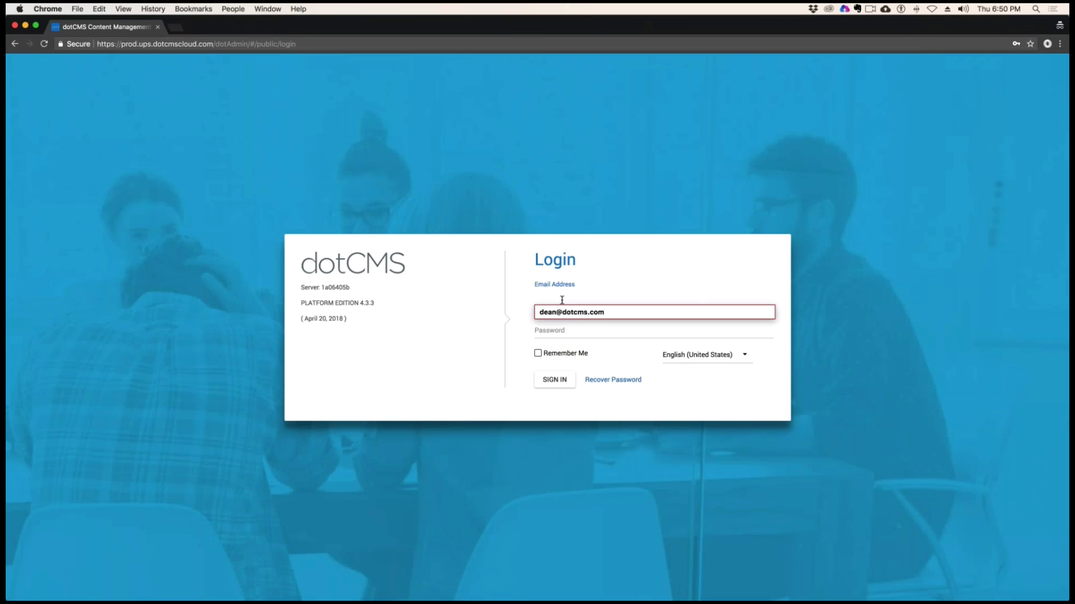
left_click(571, 312)
key("Tab")
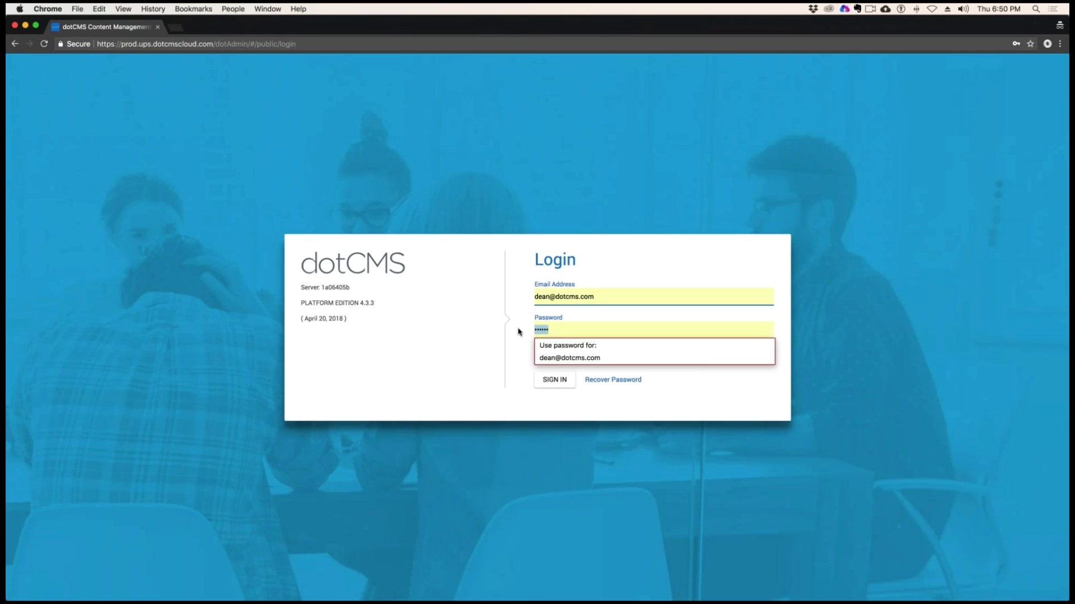
type("••")
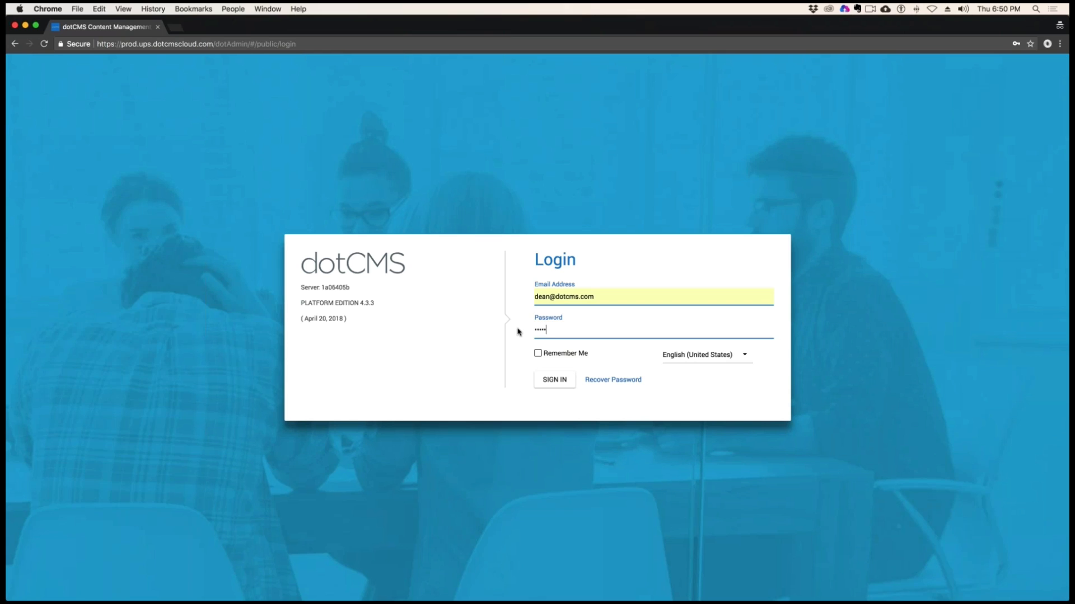
key("Return")
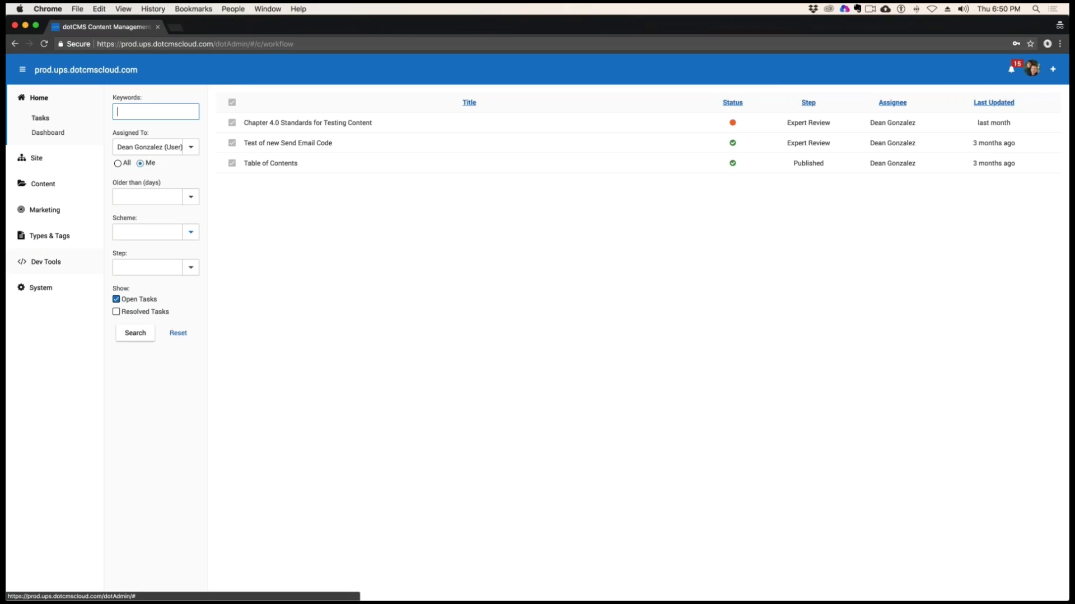
Browse the site's folders to intranet/standards and open the standards-practice-manual page
left_click(41, 289)
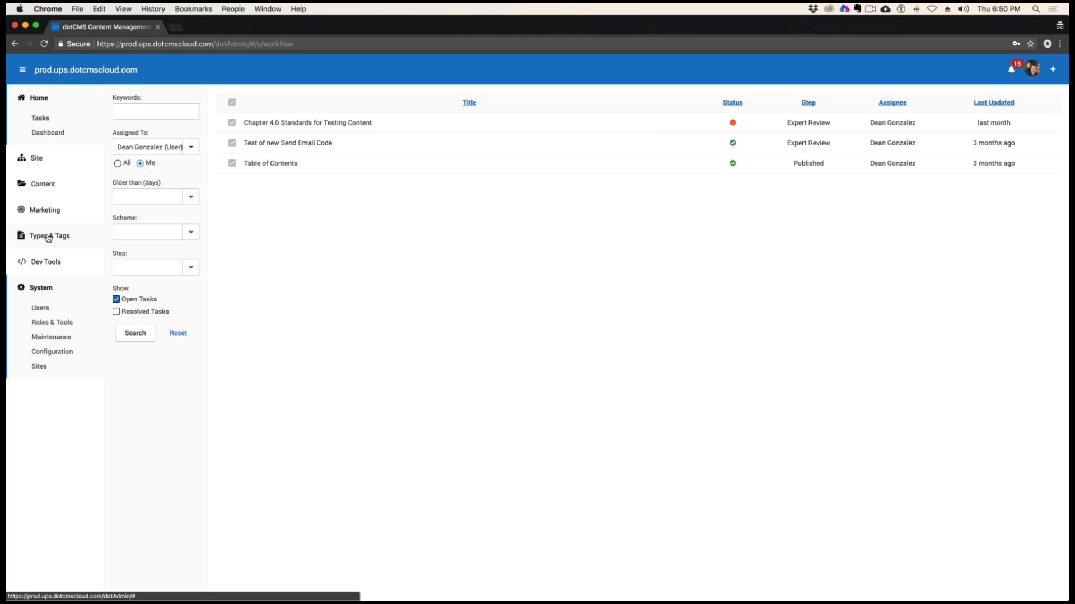
left_click(36, 158)
left_click(45, 178)
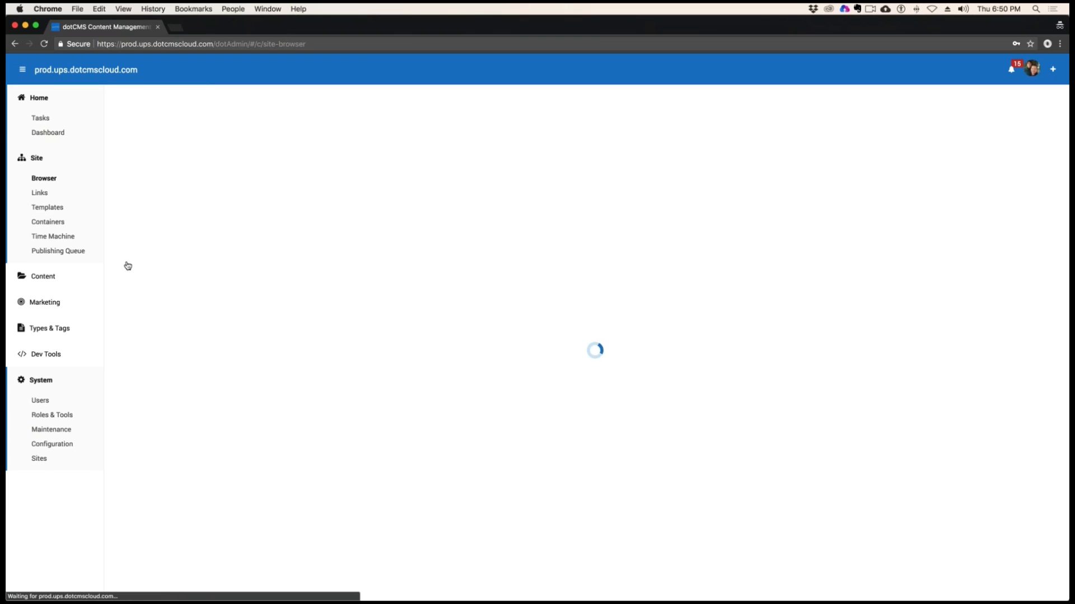
left_click(136, 318)
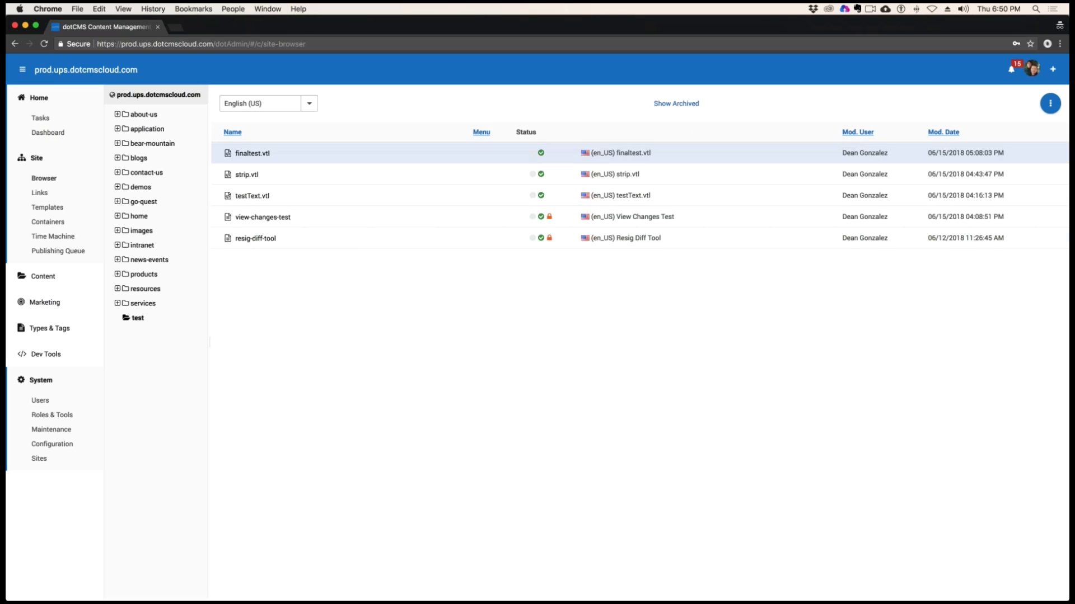
left_click(142, 246)
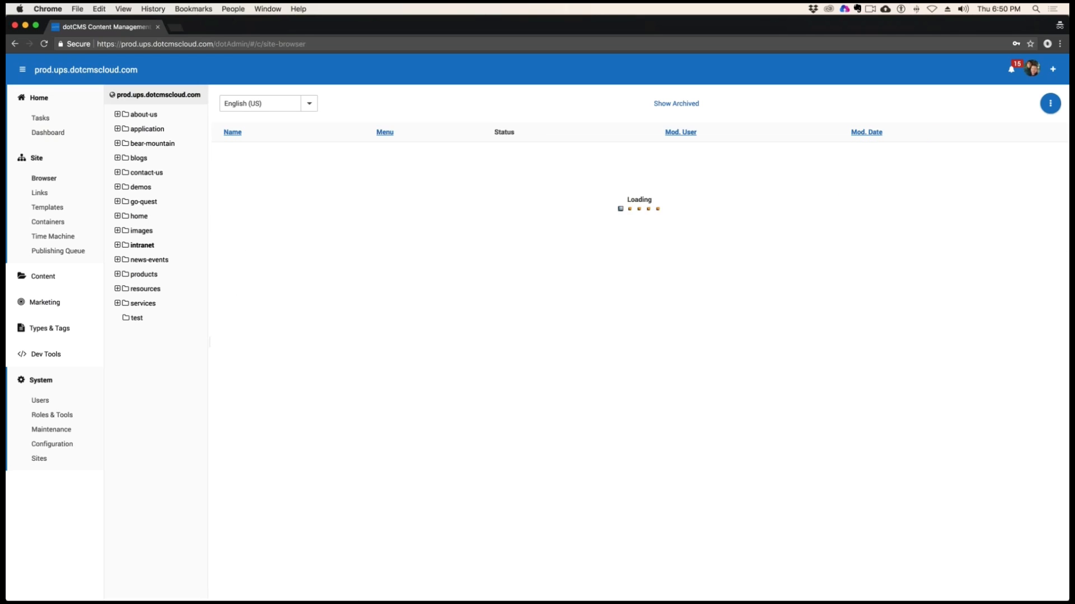
left_click(157, 303)
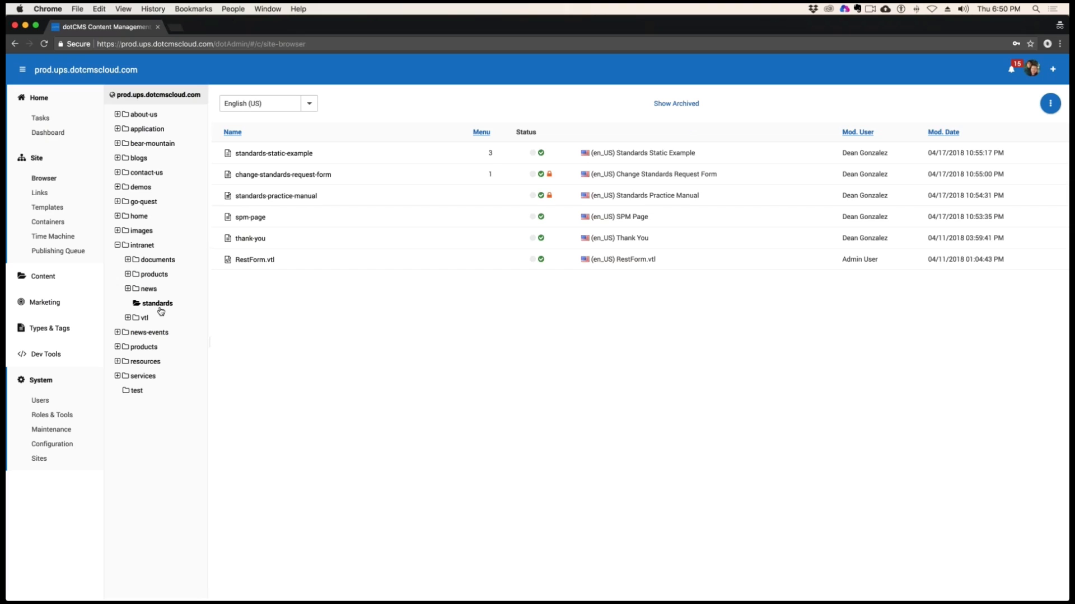
left_click(275, 197)
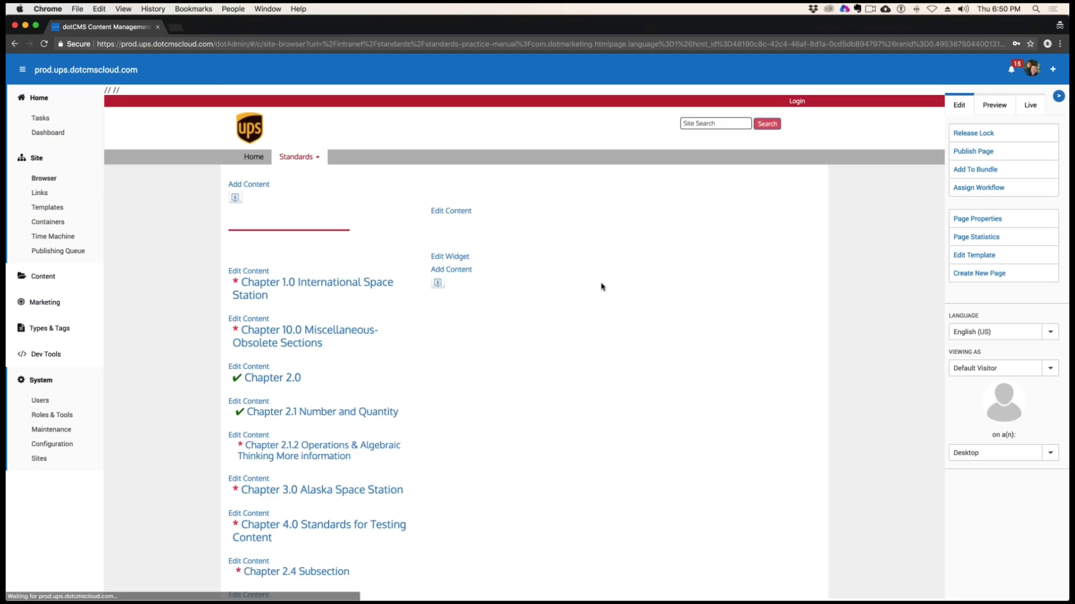
Open Chapter 7.1 Automated Testing Facility, SPM 32.1, and bring up its What's Changed page
scroll(601, 287, "down", 4)
scroll(601, 286, "down", 2)
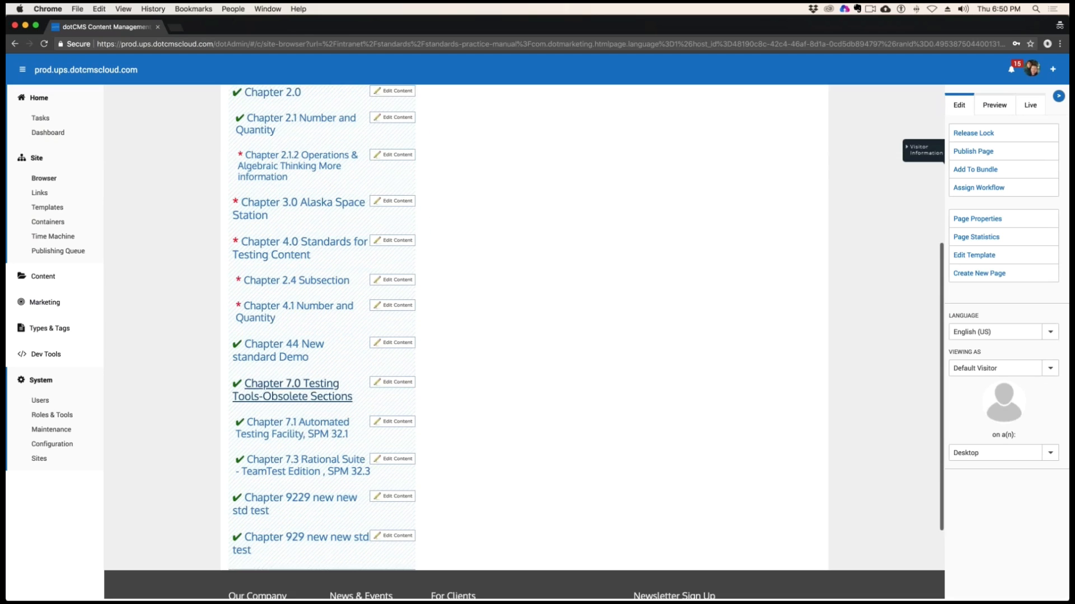
left_click(334, 428)
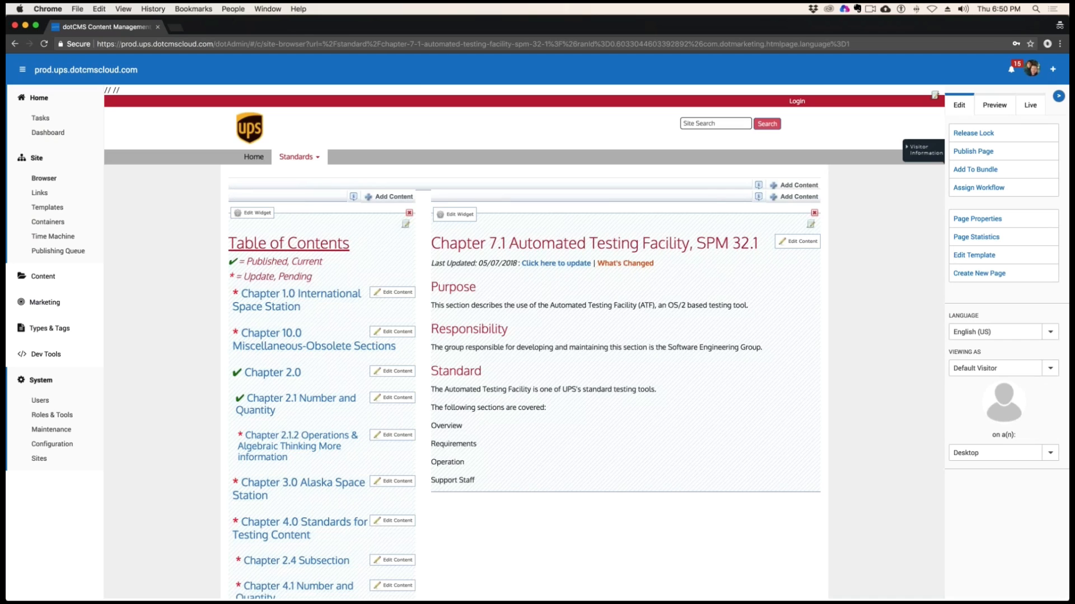
left_click(616, 266)
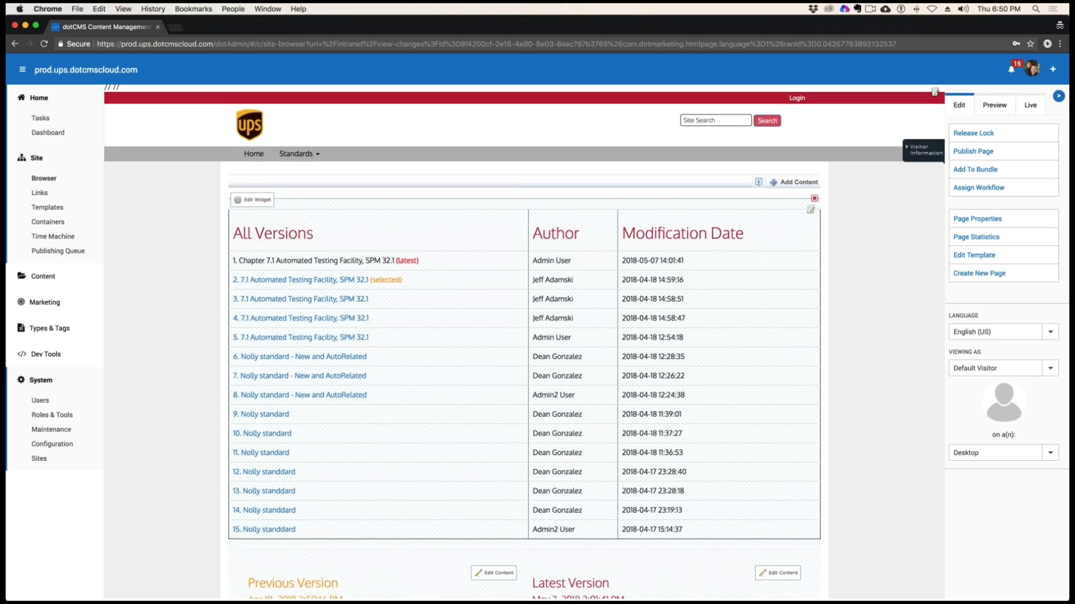
Review the version comparison, open the ViewChanges.vtl file behind it, and highlight the $json.fetch call on line 4
scroll(764, 254, "down", 2)
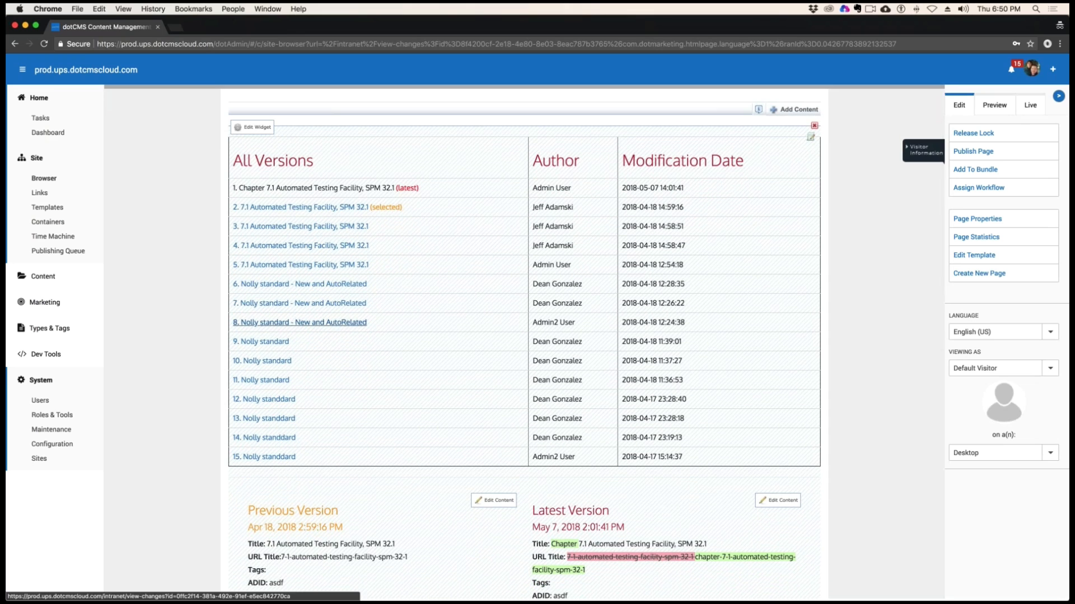
scroll(595, 290, "down", 1)
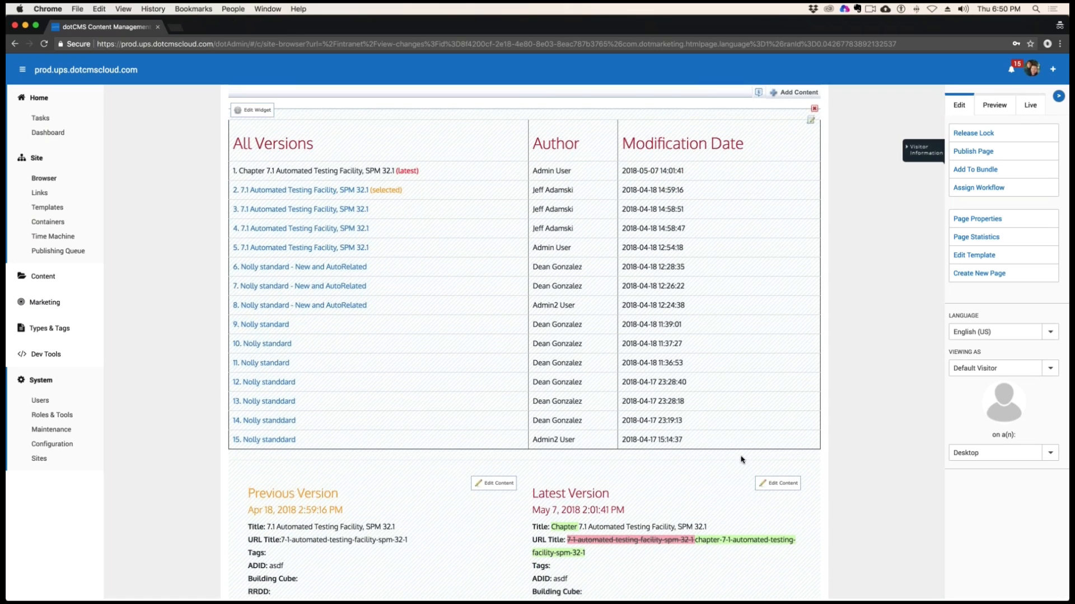
scroll(746, 309, "up", 4)
left_click(813, 214)
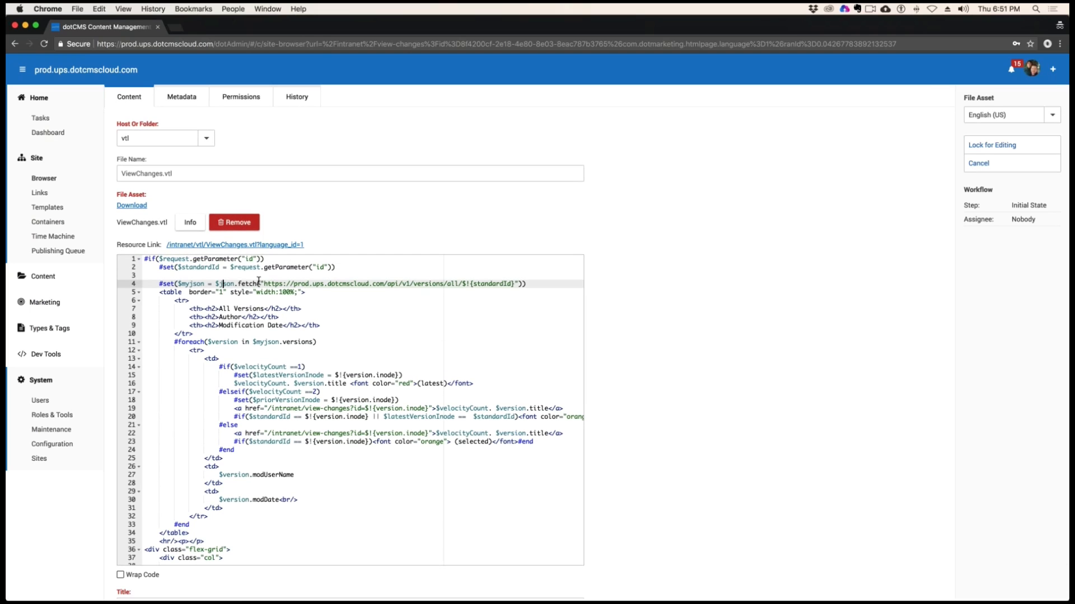
left_click_drag(222, 283, 259, 284)
Copy the versions API URL from line 4 into a new browser tab's address and remove $!{standardId} from its end
left_click_drag(513, 284, 265, 284)
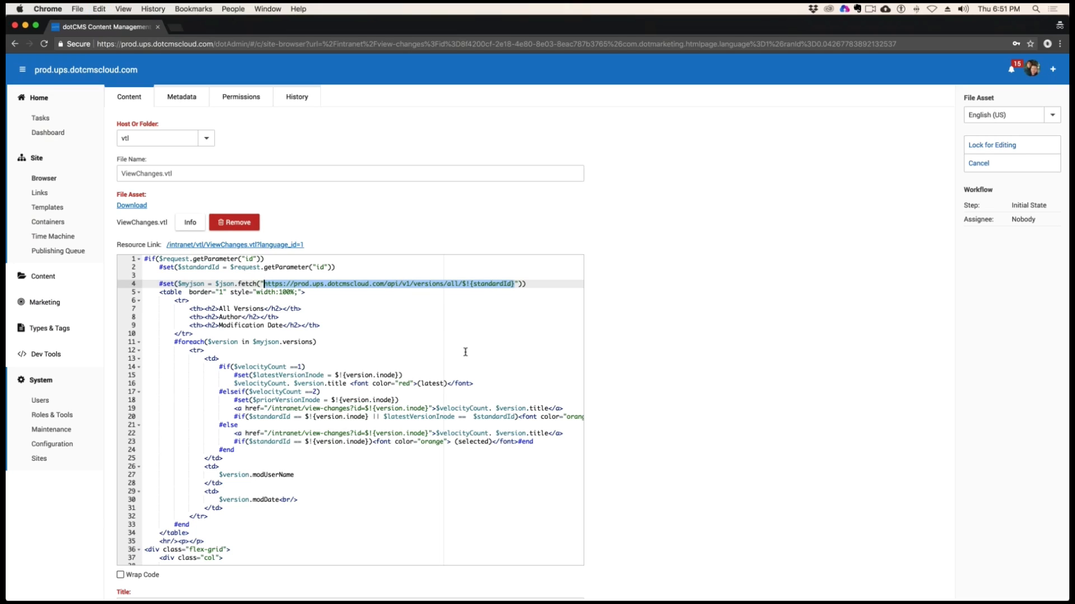
left_click(178, 27)
key("super+v")
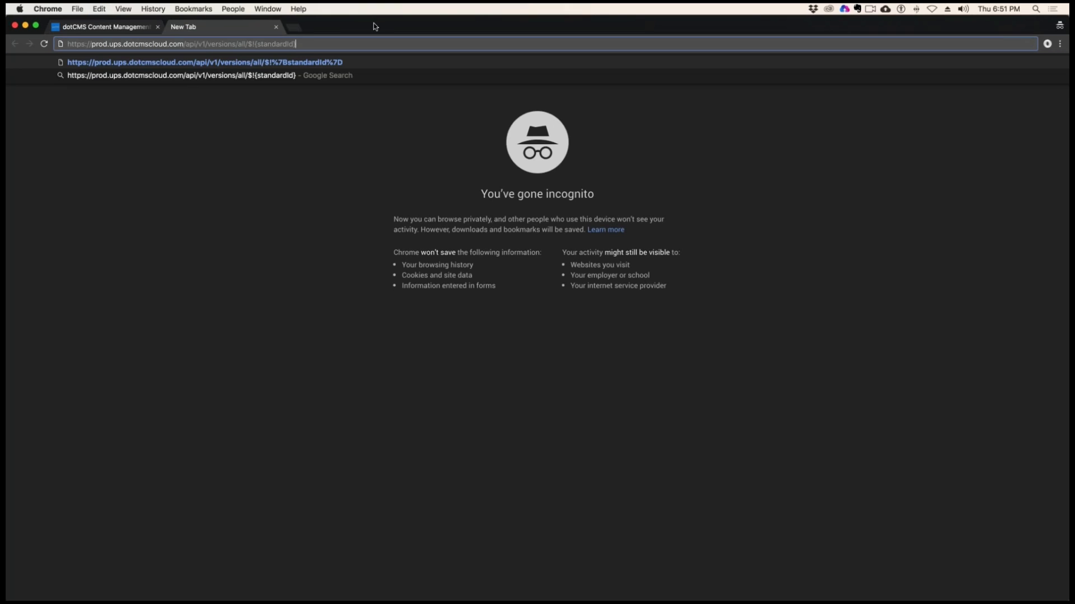
key("shift+Left")
key("shift+Left")
key("shift+Left")
key("shift+Left")
key("shift+Left")
key("shift+Left")
key("shift+Left")
key("shift+Left")
key("shift+Left")
key("shift+Left")
key("shift+Left")
key("shift+Left")
key("End")
key("shift+Left")
key("shift+Left")
key("shift+Left")
key("shift+Left")
key("shift+Left")
key("shift+Left")
key("shift+Left")
key("shift+Left")
key("shift+Left")
key("shift+Left")
key("shift+Left")
key("shift+Left")
key("BackSpace")
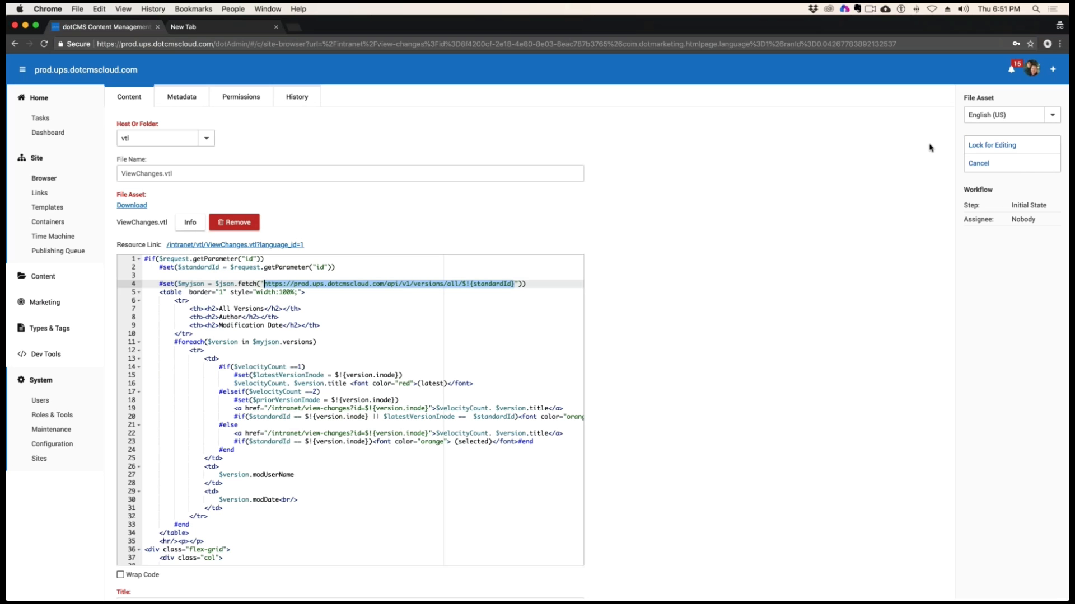
Leave the ViewChanges.vtl file and open Chapter 7.0 Testing Tools-Obsolete Sections from the Standards Practice Manual page
left_click(979, 163)
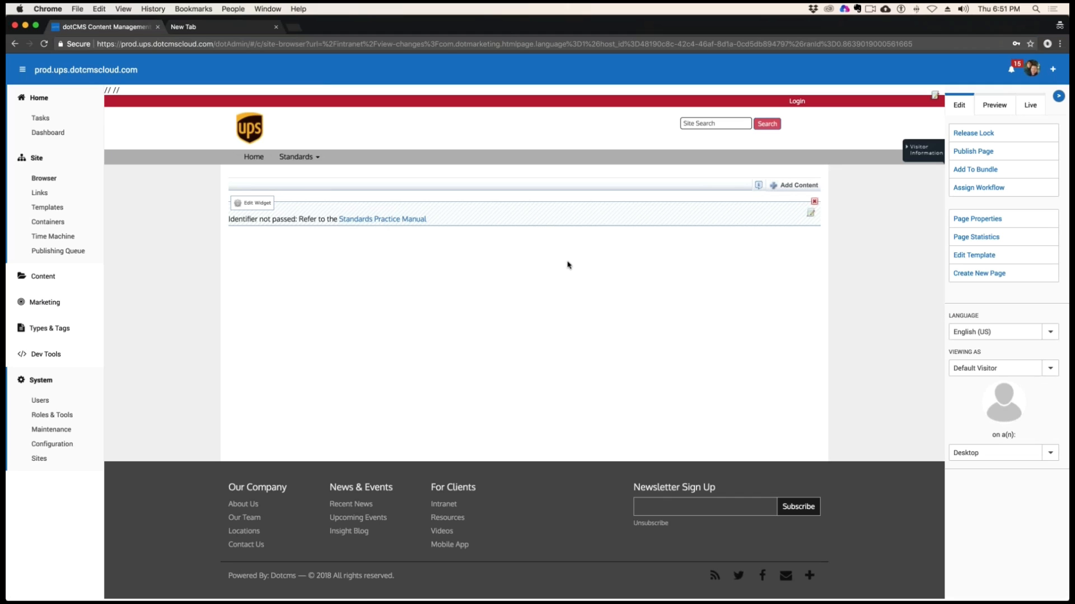
left_click(310, 157)
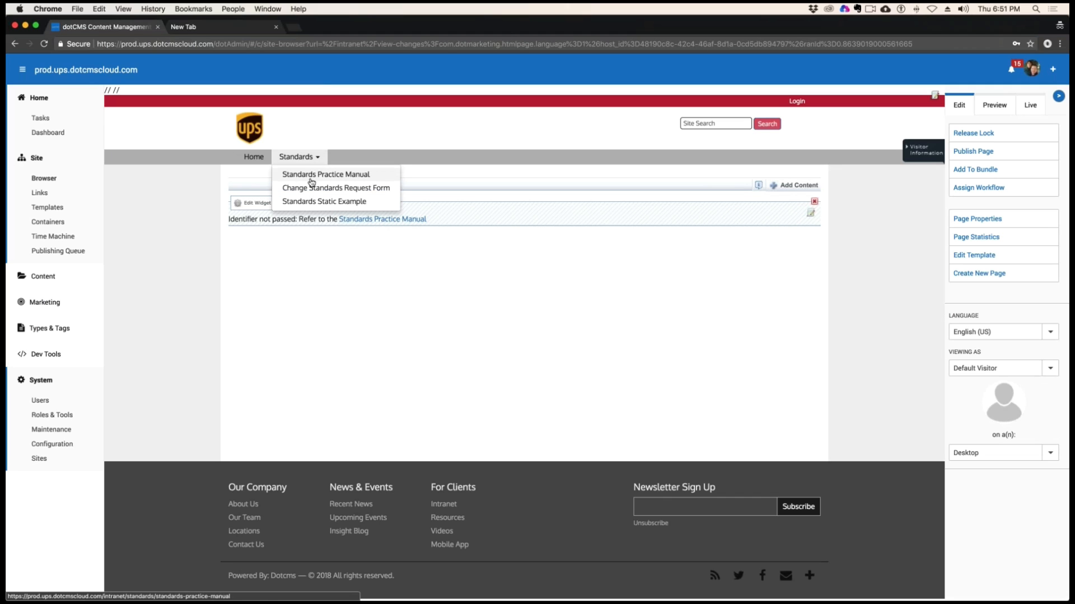
left_click(311, 174)
scroll(427, 345, "down", 5)
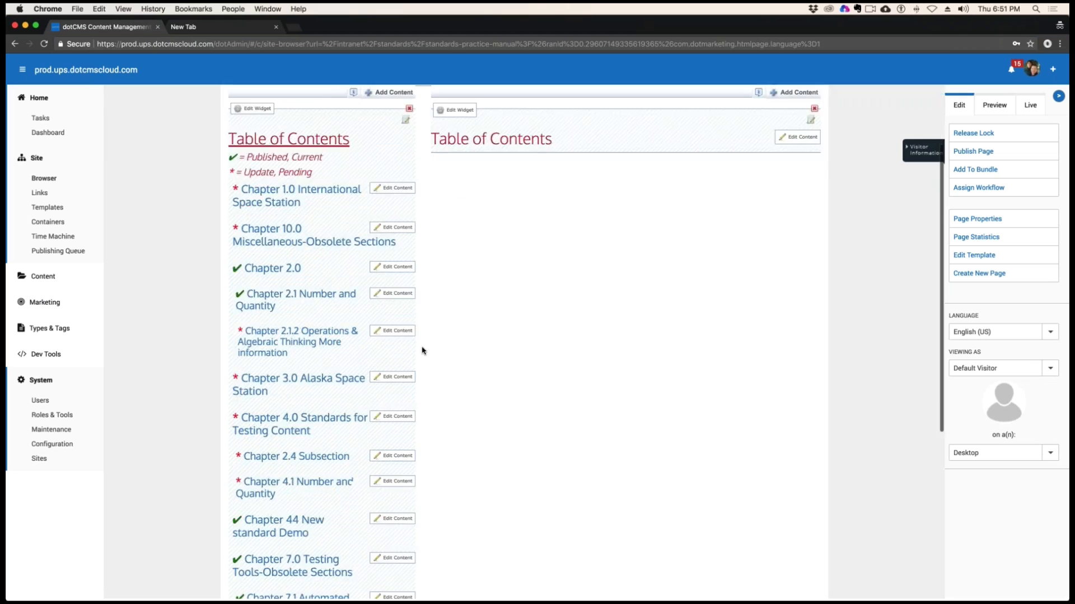
scroll(422, 351, "down", 3)
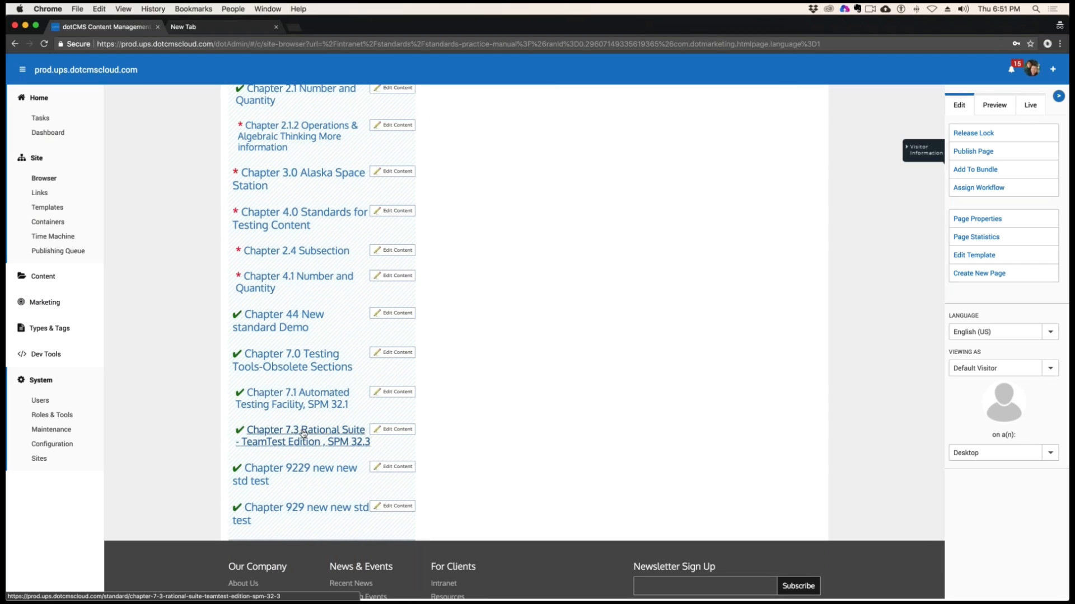
left_click(306, 358)
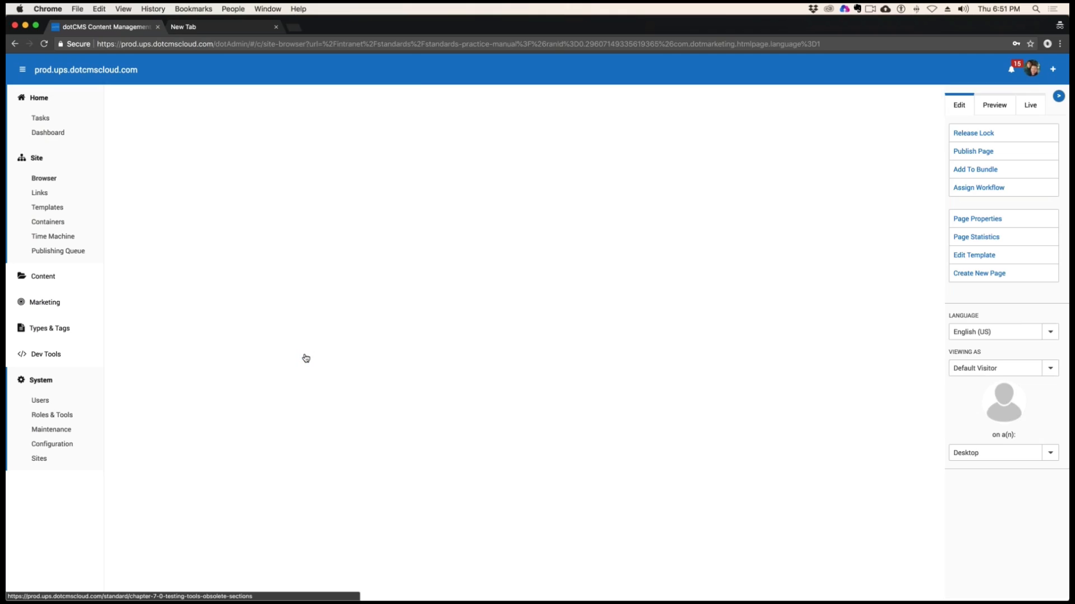
Copy the identifier from the version history of Chapter 7.0 Testing Tools-Obsolete Sections, append it to the versions API URL, and load it
left_click(804, 243)
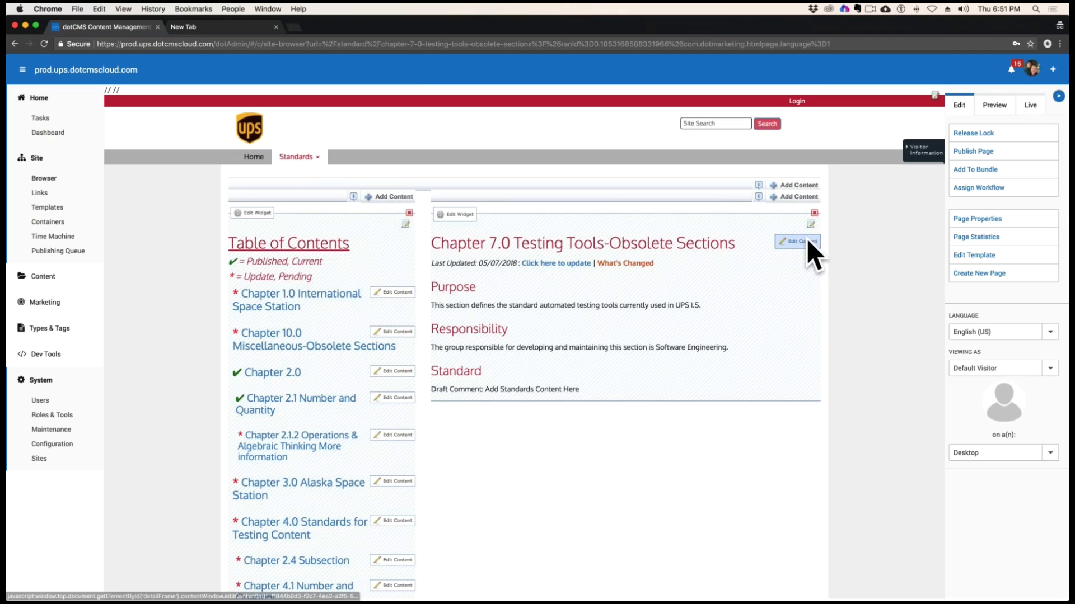
left_click(242, 96)
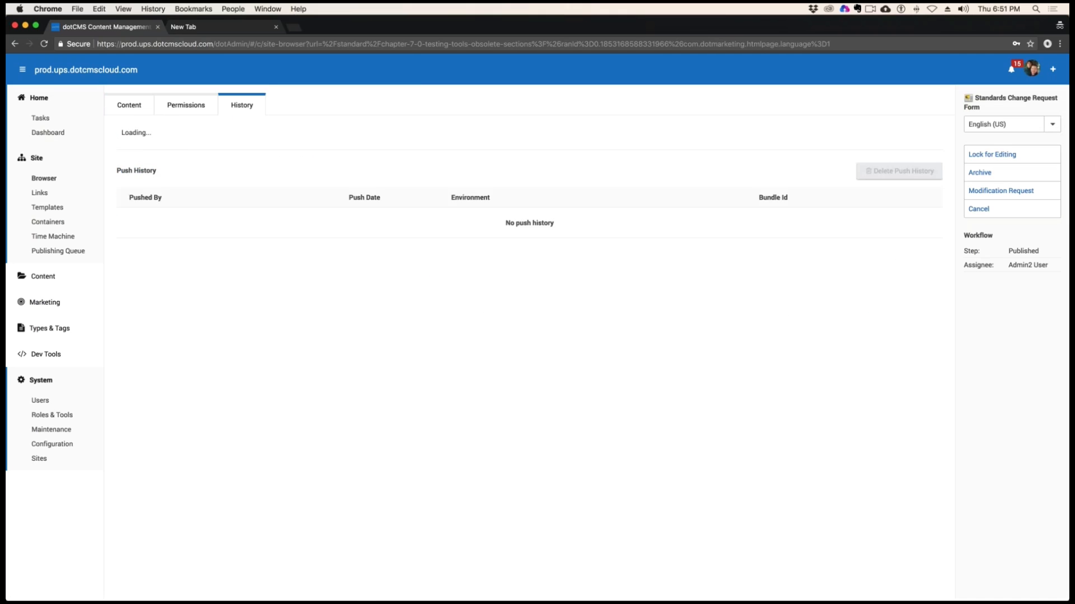
left_click_drag(283, 132, 148, 134)
key("super+c")
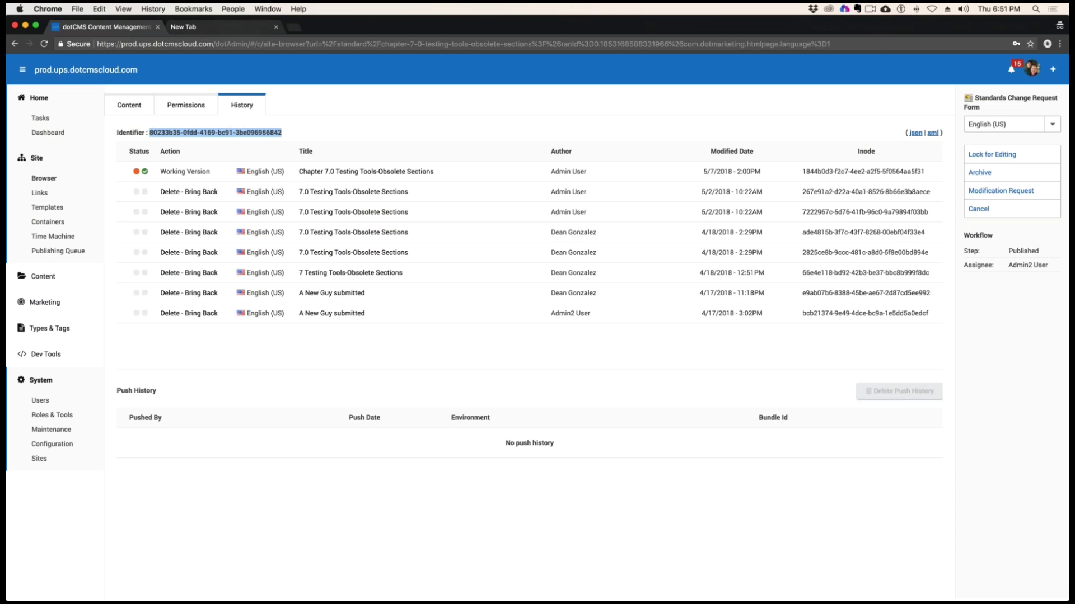
left_click(223, 27)
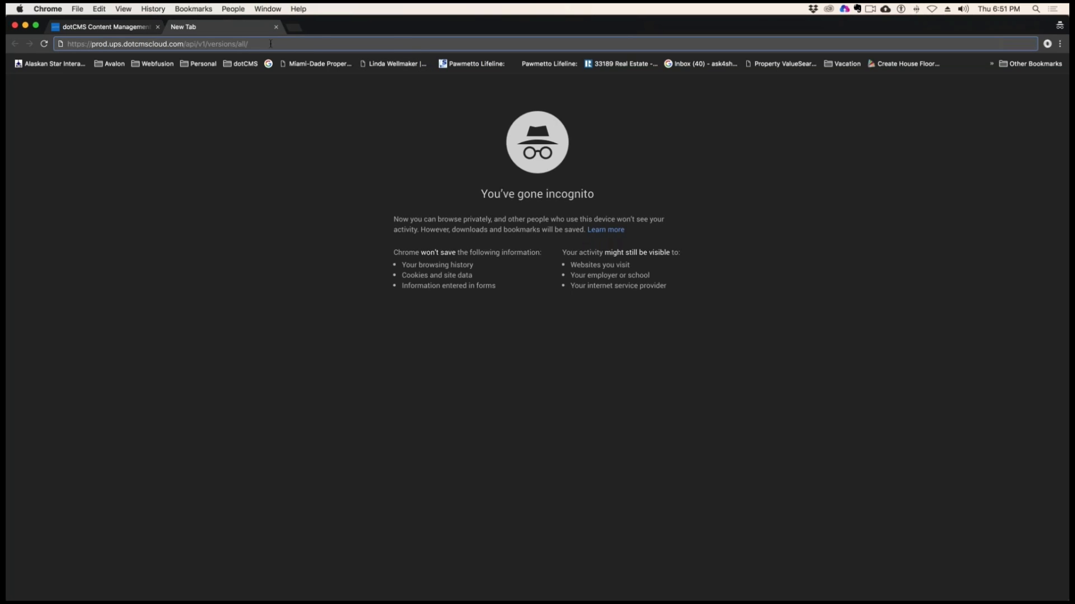
key("super+v")
key("Return")
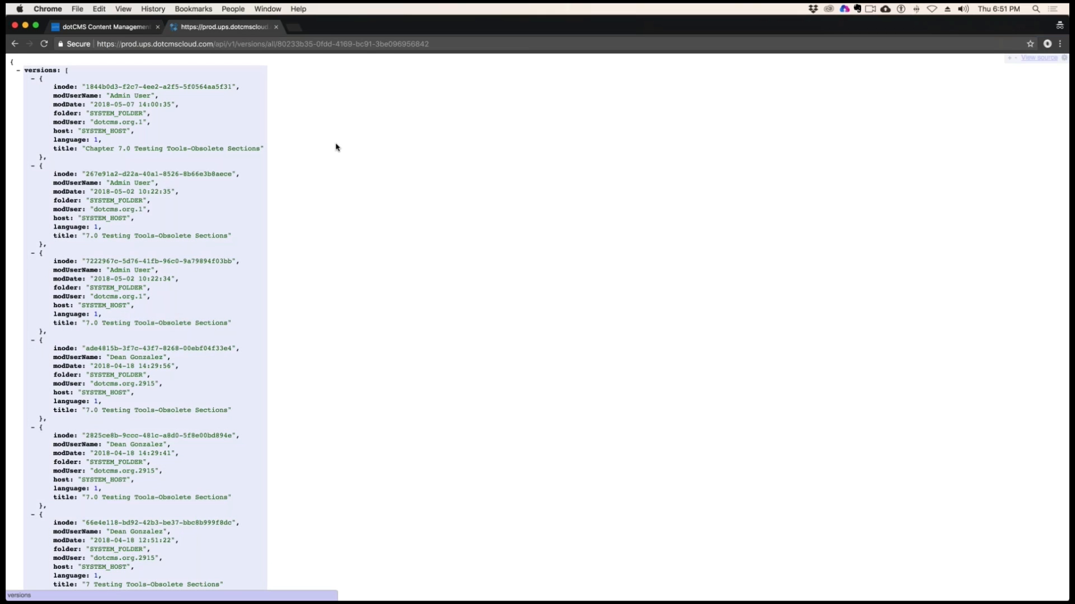
Review all the version entries in the returned JSON and close its browser tab
scroll(91, 182, "down", 5)
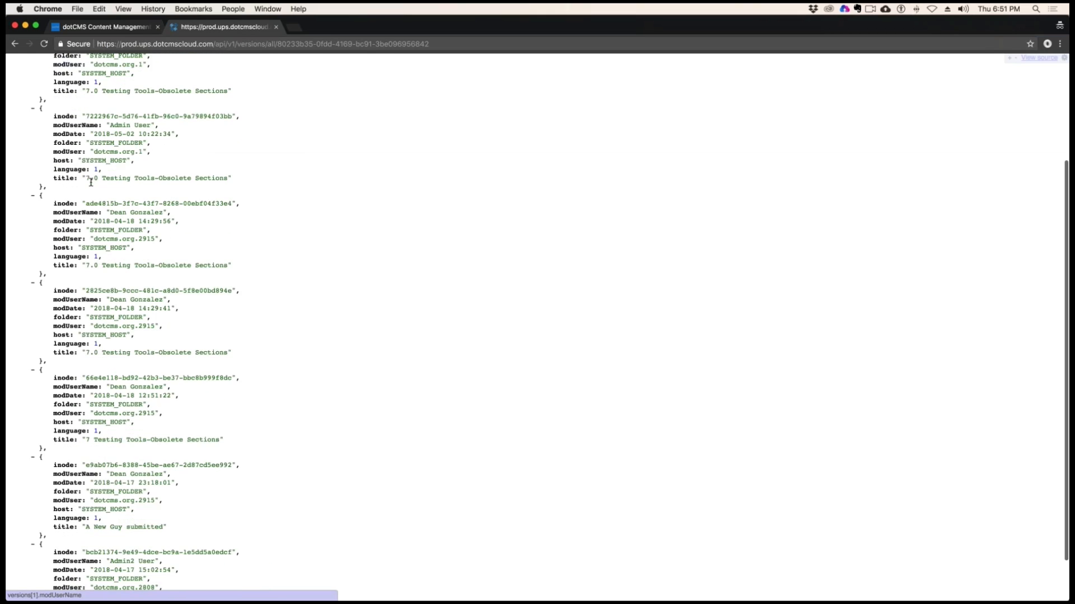
scroll(91, 183, "down", 2)
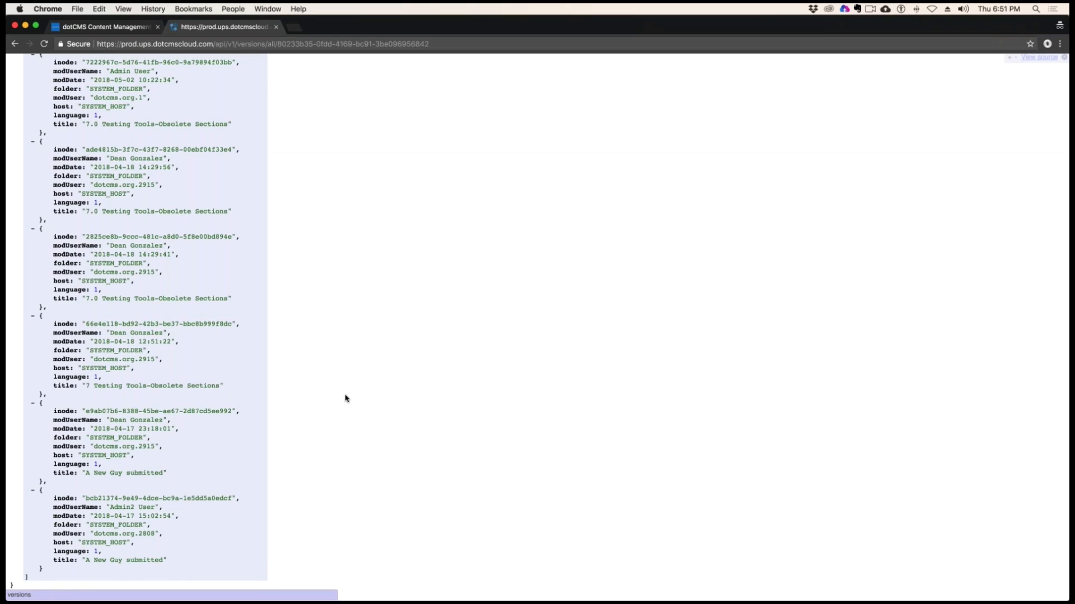
scroll(346, 398, "up", 7)
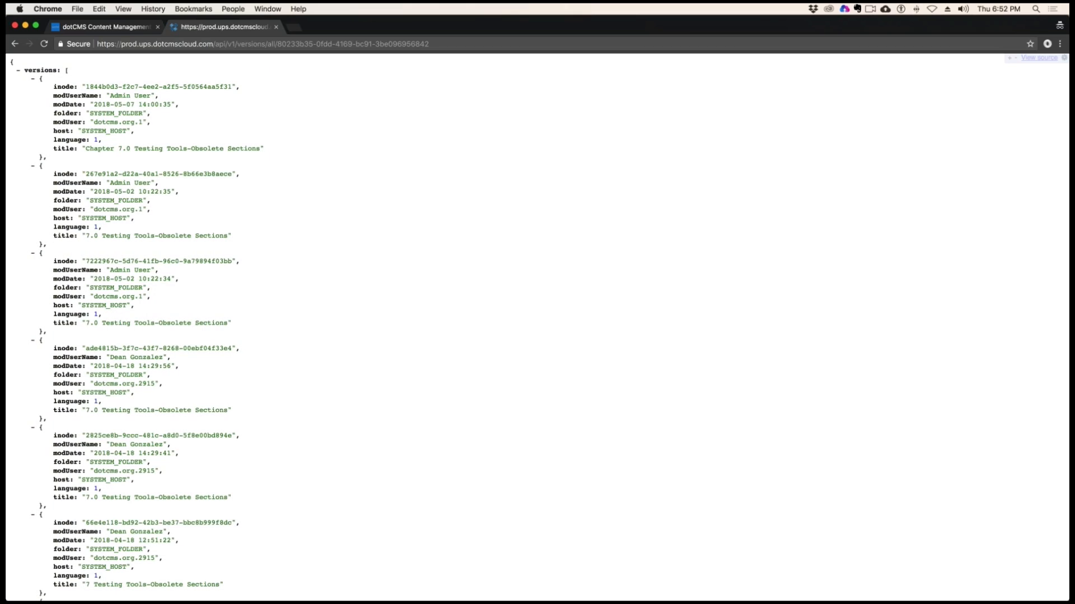
left_click(275, 27)
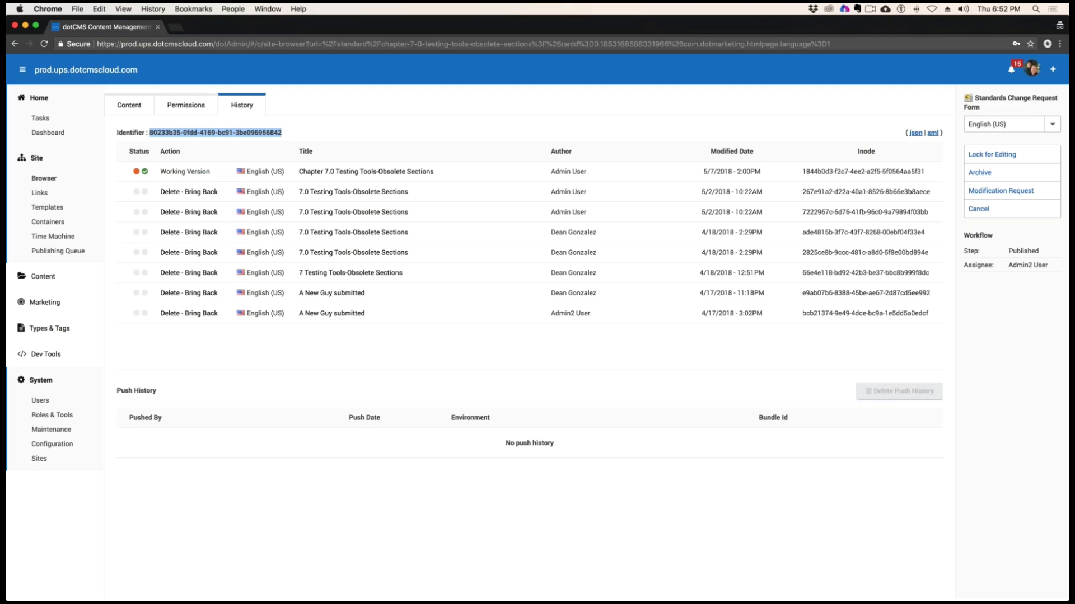
Log out of the prod.ups.dotcmscloud.com admin and close the incognito window
left_click(1031, 69)
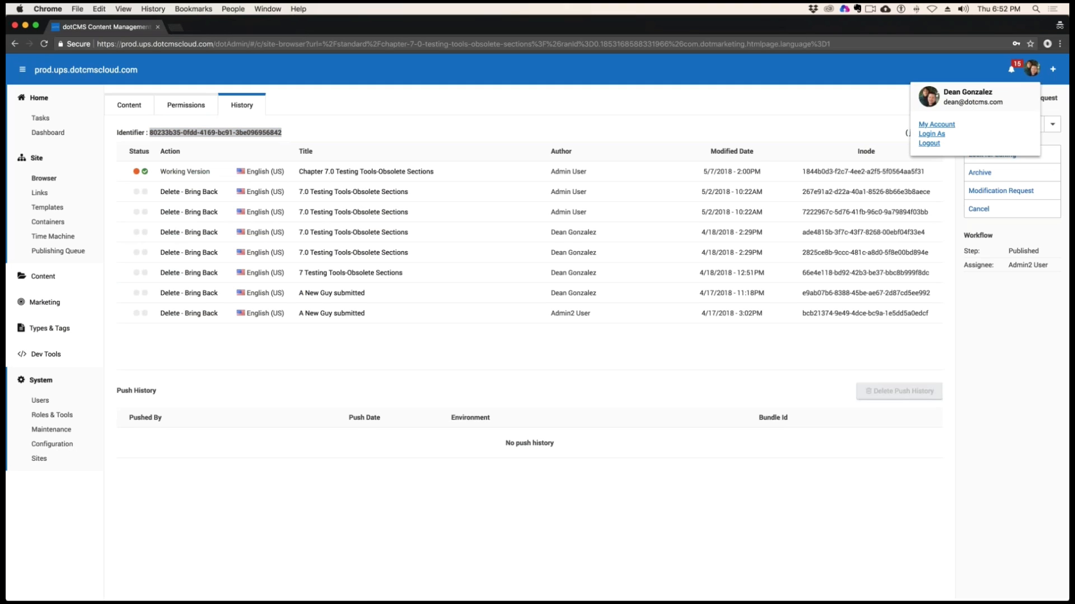
left_click(929, 144)
left_click(281, 86)
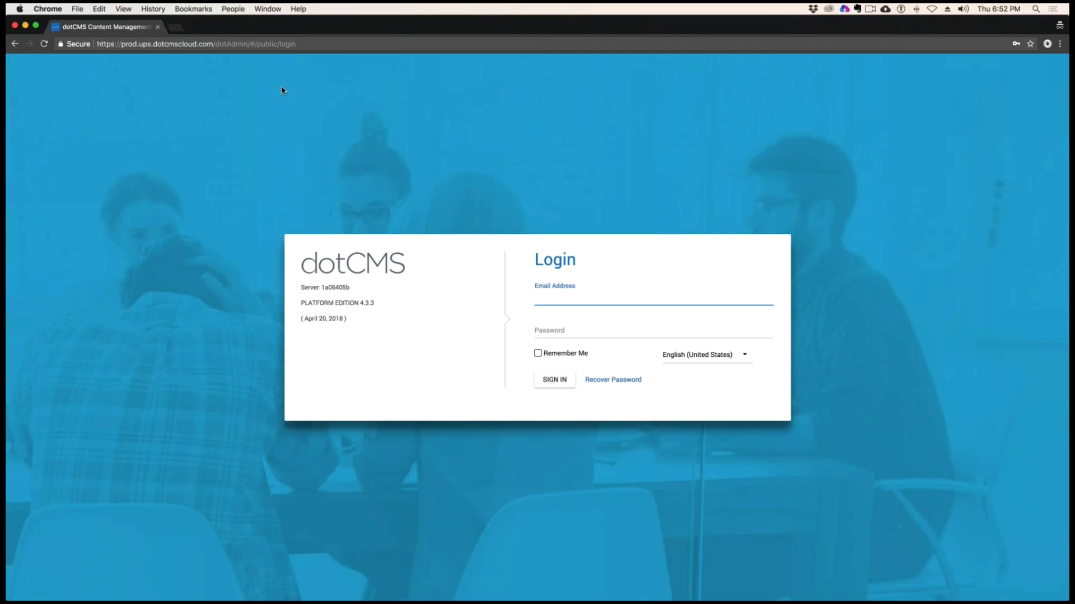
left_click(159, 26)
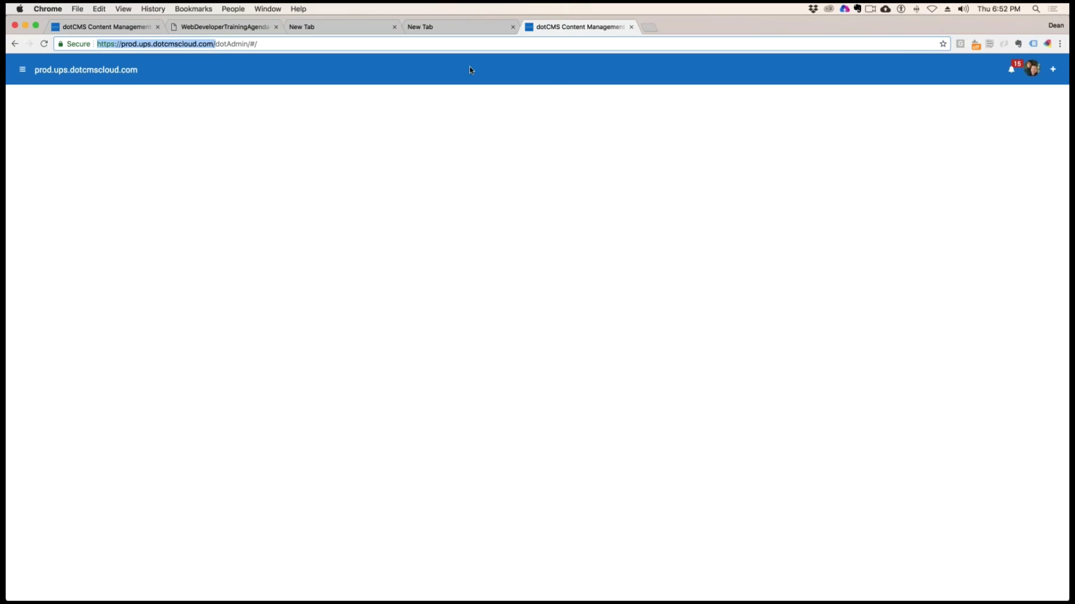
Close the leftover dotCMS and blank browser tabs and highlight item 14, Content based feeds, in the training agenda PDF
left_click(631, 26)
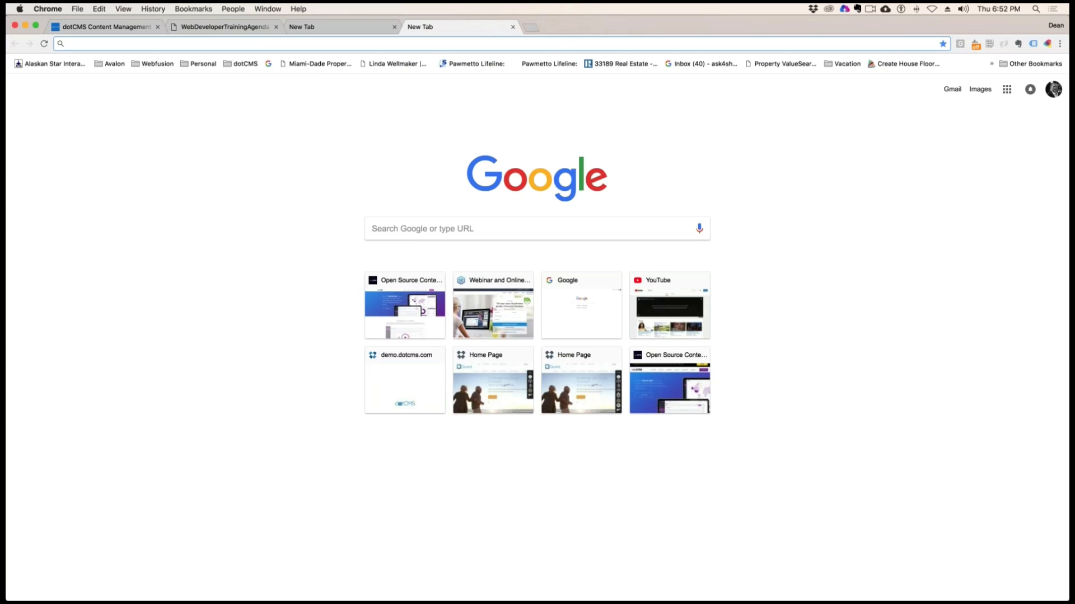
left_click(512, 27)
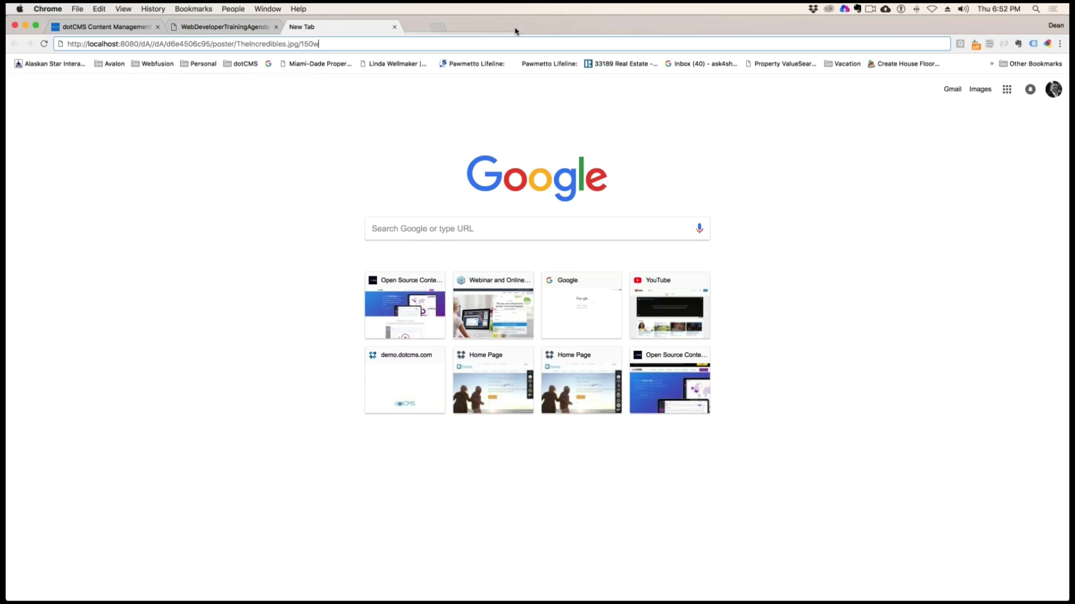
left_click(395, 27)
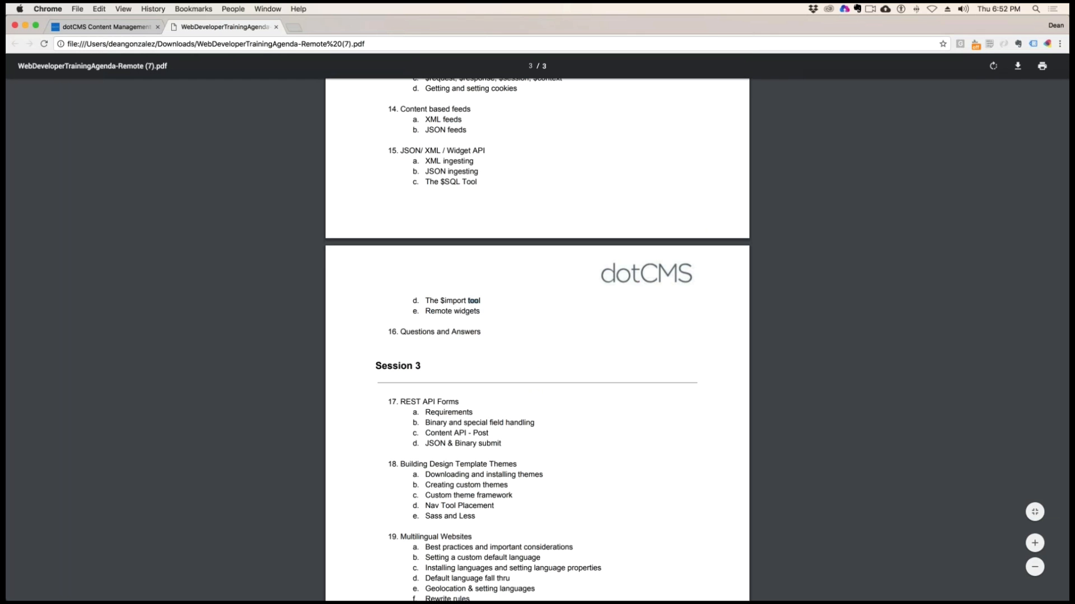
left_click(473, 173)
left_click_drag(471, 123, 442, 107)
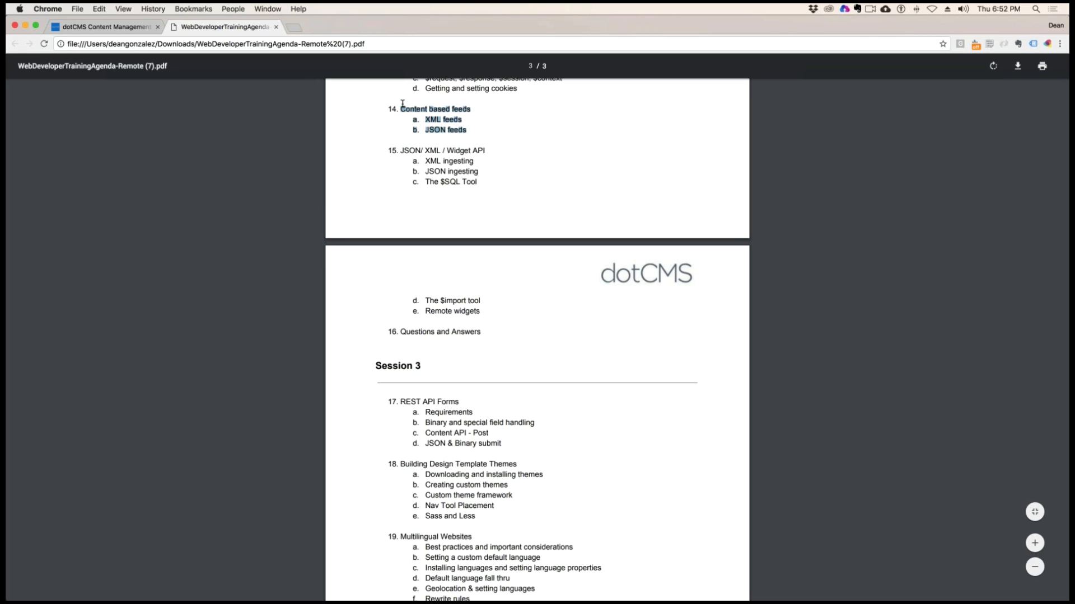
Load dotcms.com in a new browser tab and go to its documentation
left_click(293, 27)
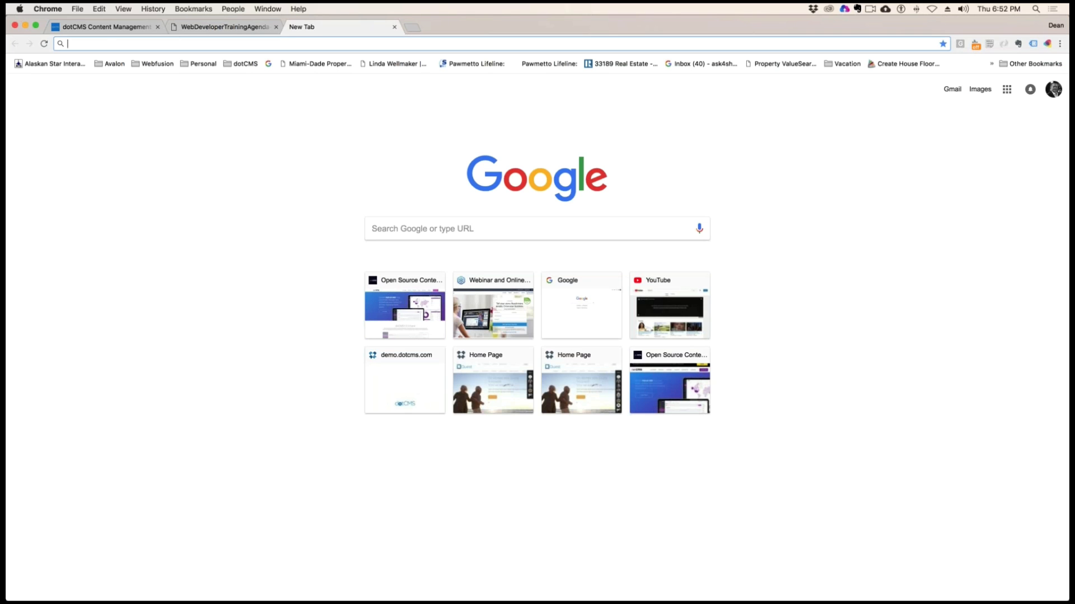
type("do")
key("Return")
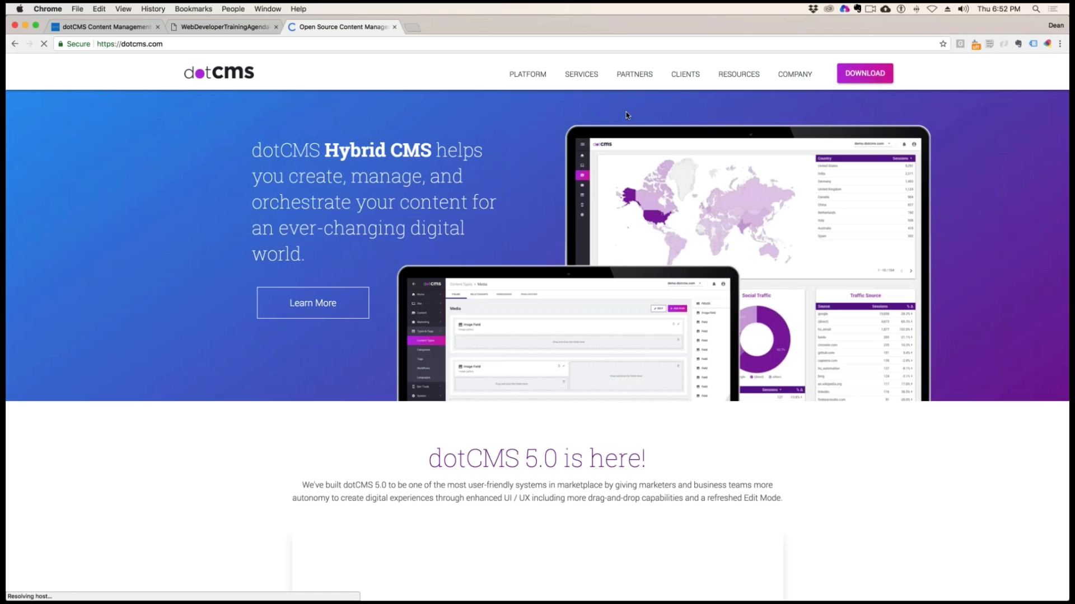
mouse_move(738, 74)
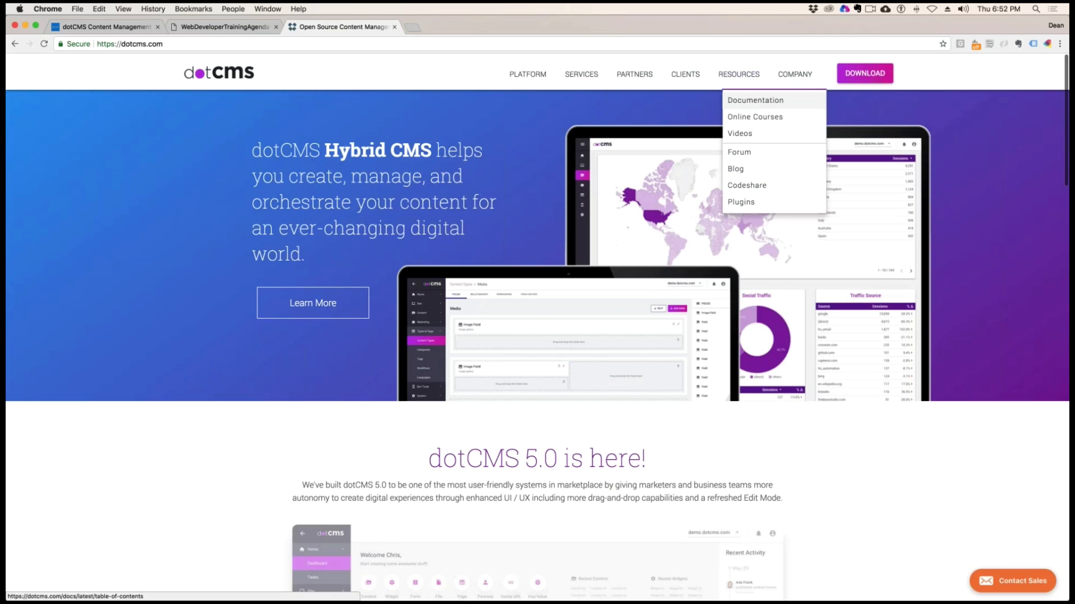
left_click(770, 96)
Search the documentation for "rest" and open the REST API article
left_click(287, 72)
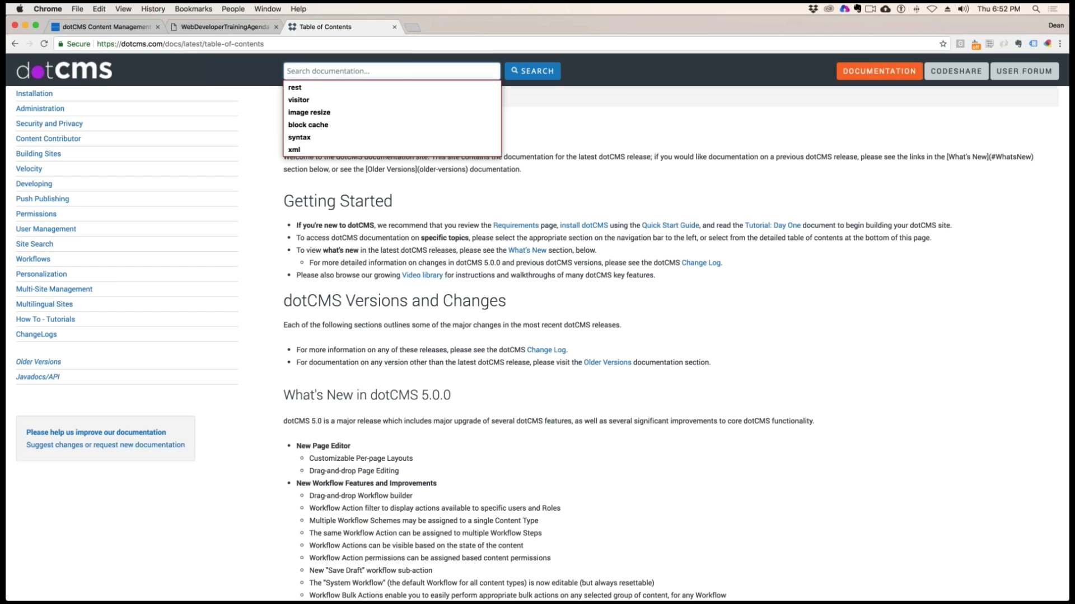
type("rest")
key("Return")
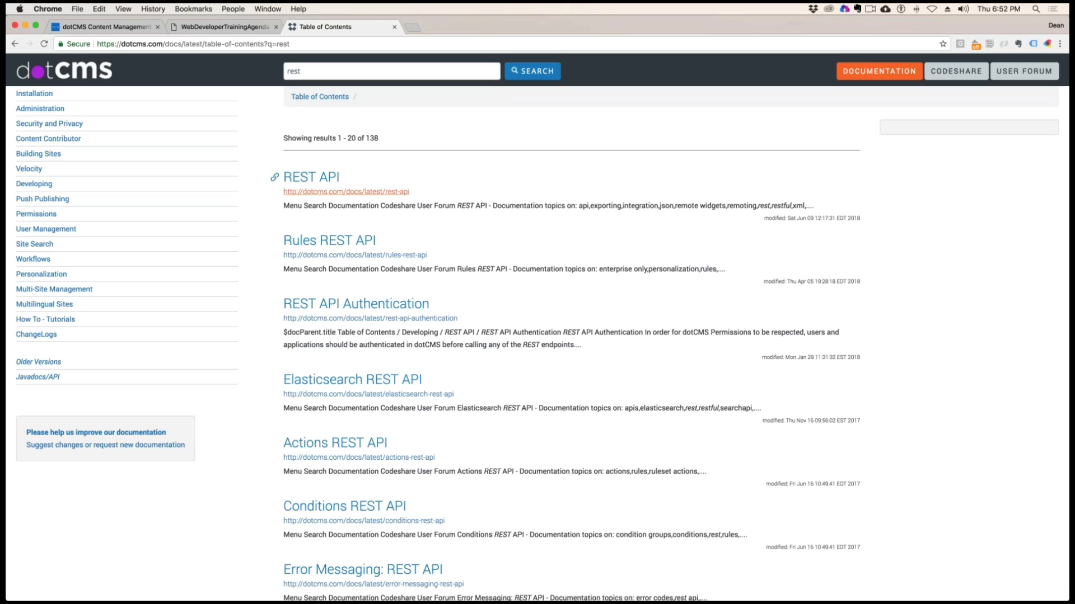
left_click(311, 178)
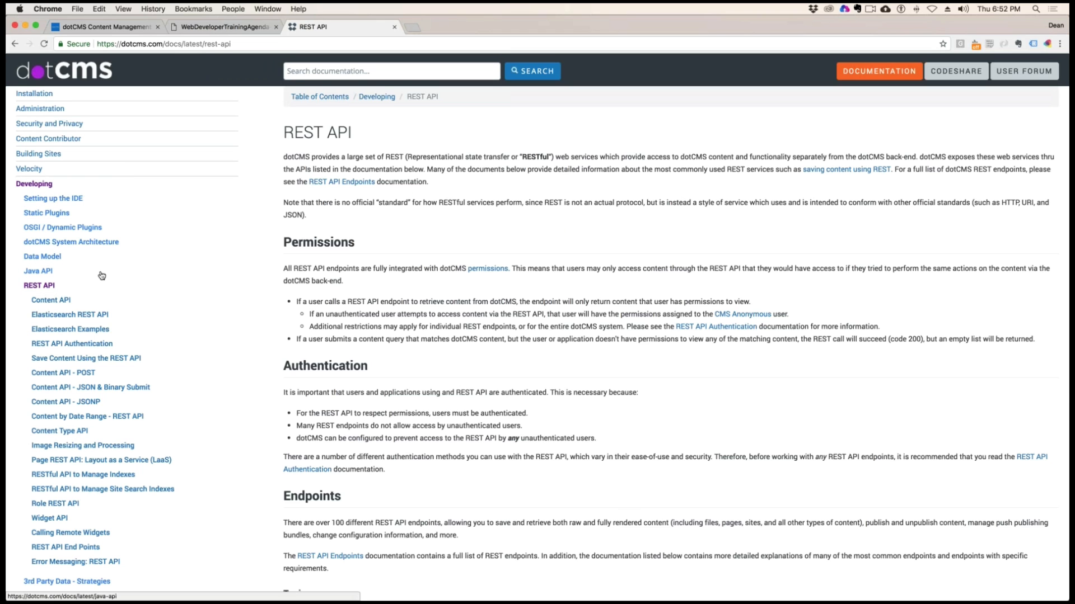
Open the REST API End Points article and examine its original and new API resource lists and call formats
scroll(102, 275, "down", 4)
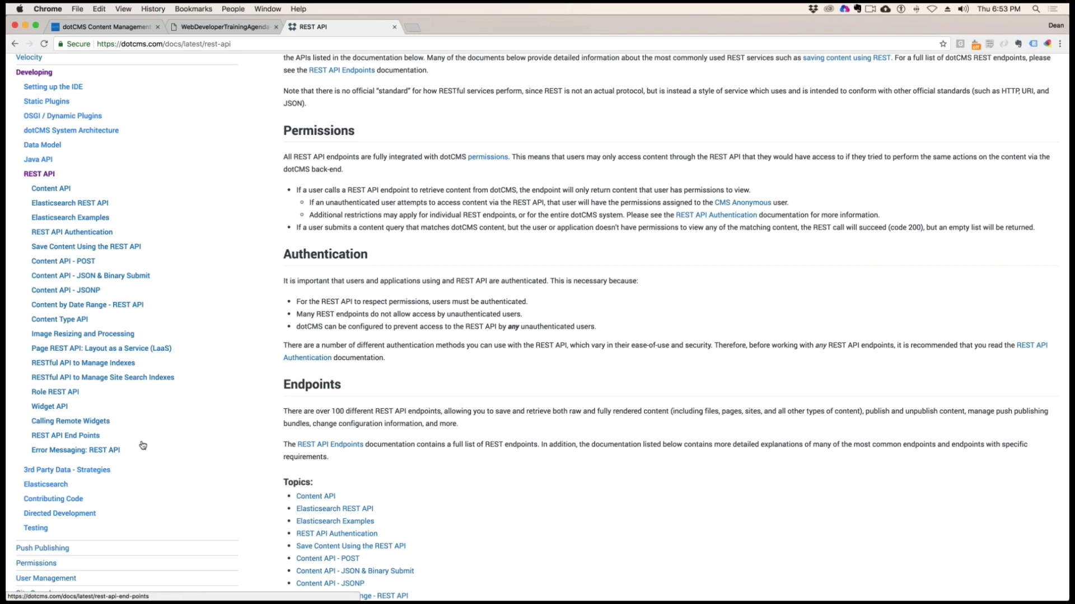
left_click(70, 421)
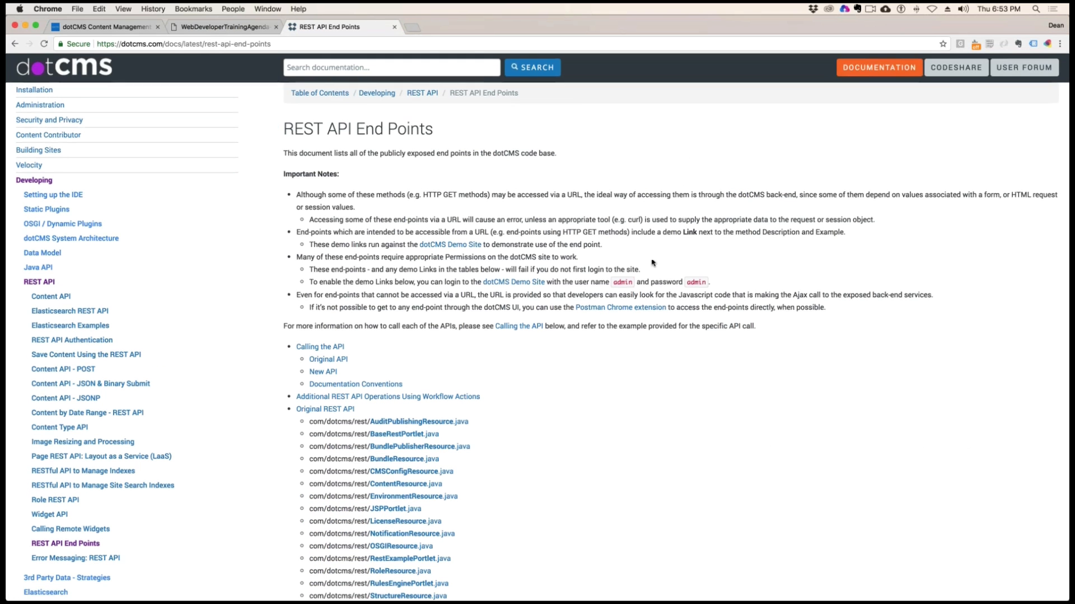
scroll(652, 262, "down", 10)
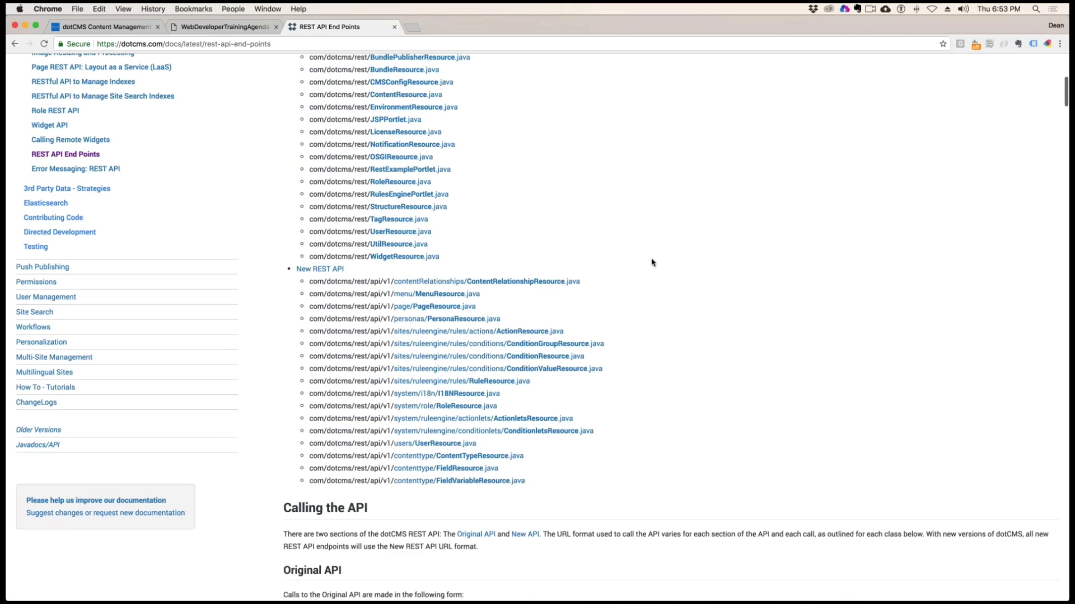
scroll(652, 262, "down", 6)
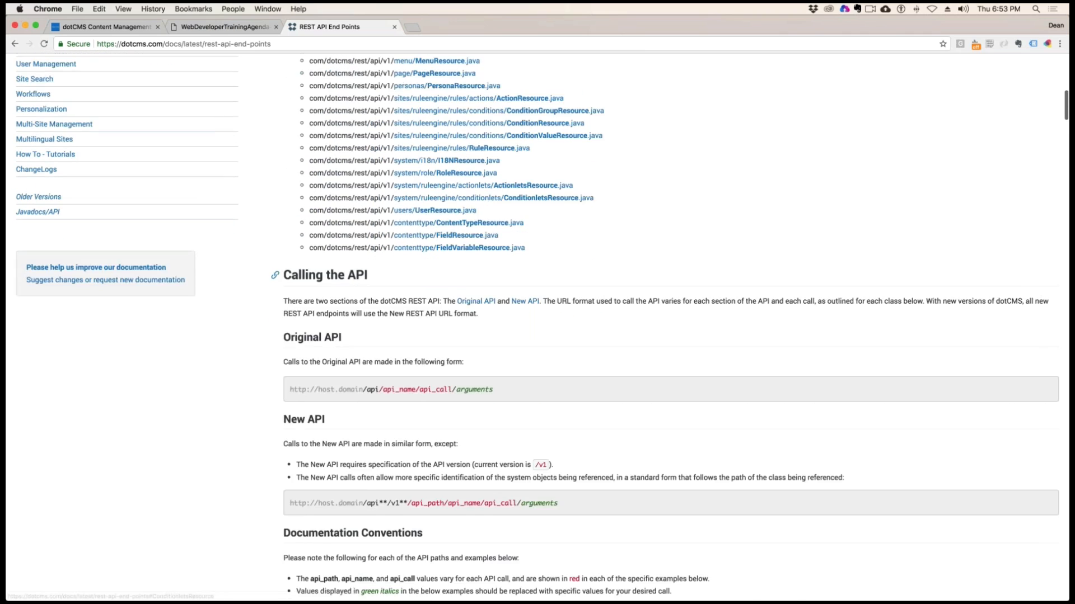
scroll(652, 262, "down", 3)
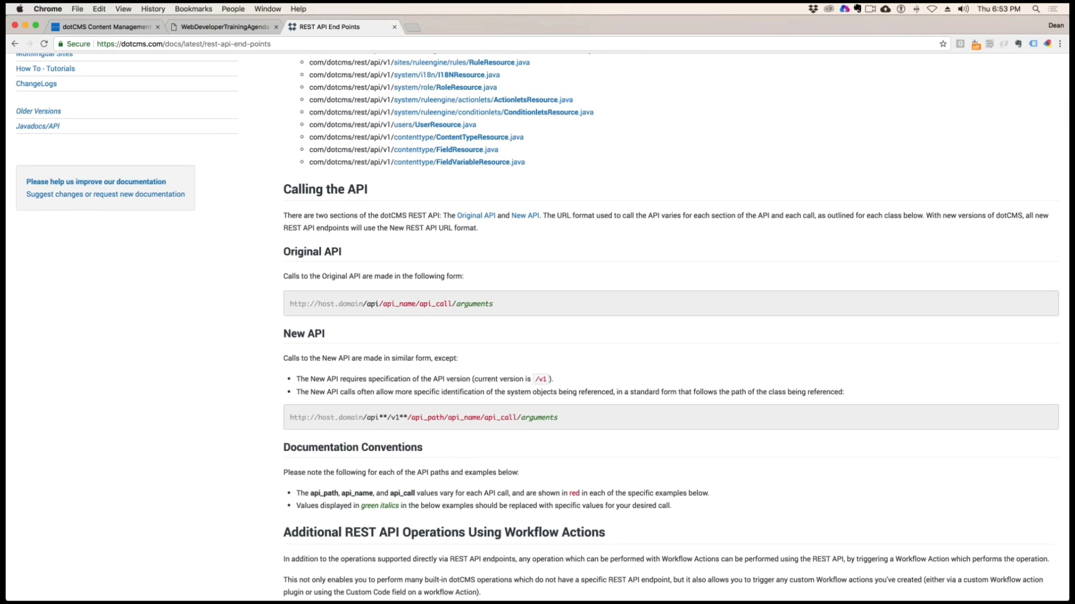
scroll(542, 326, "up", 9)
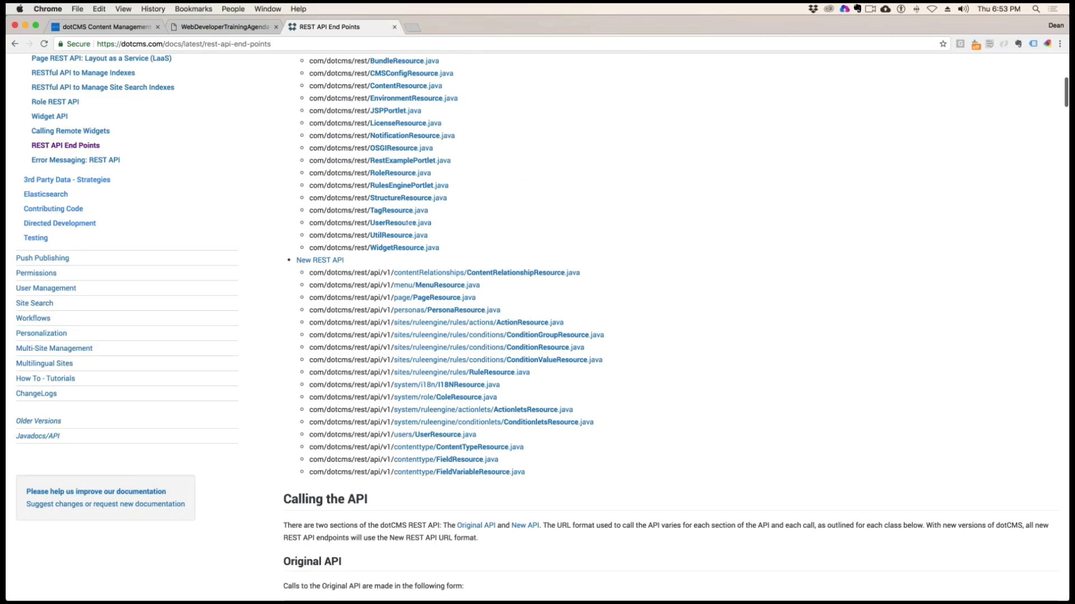
scroll(475, 125, "up", 10)
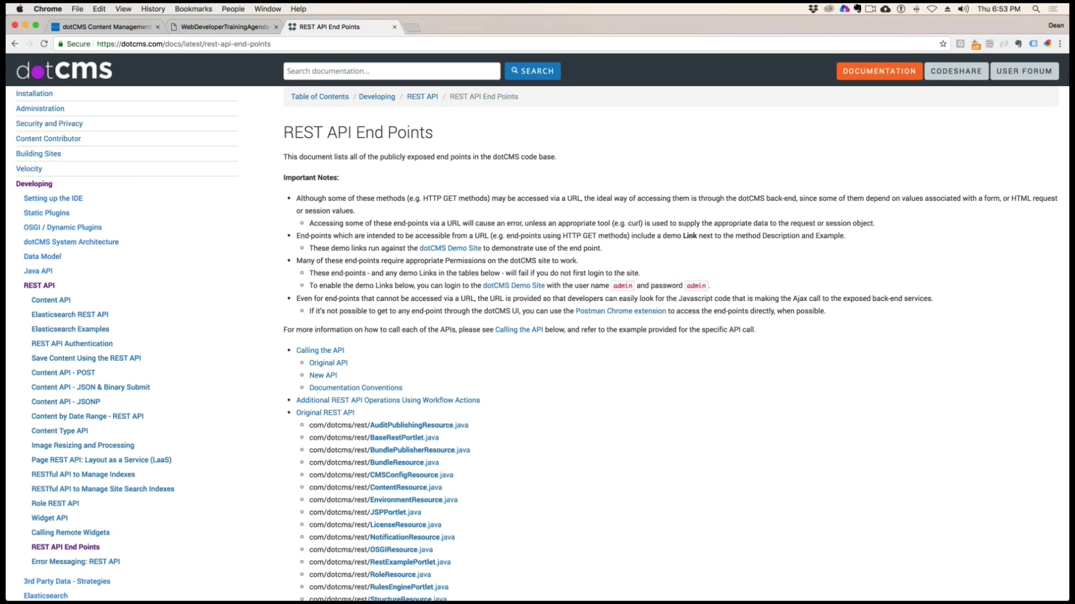
Go over item 15, JSON/ XML / Widget API, in the training agenda PDF and switch to the local dotCMS content search
left_click(385, 74)
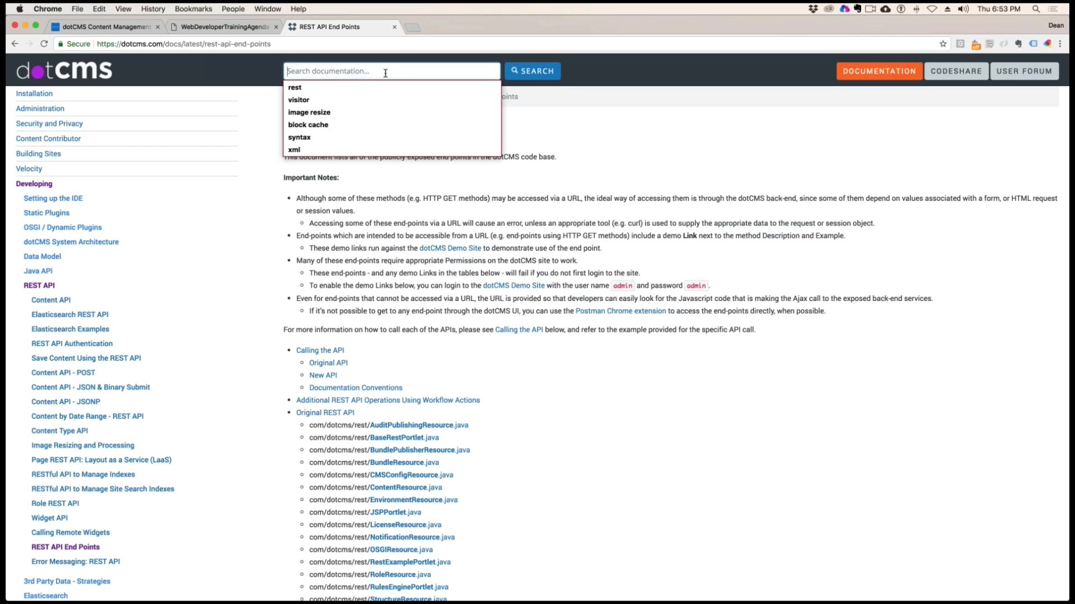
left_click(235, 26)
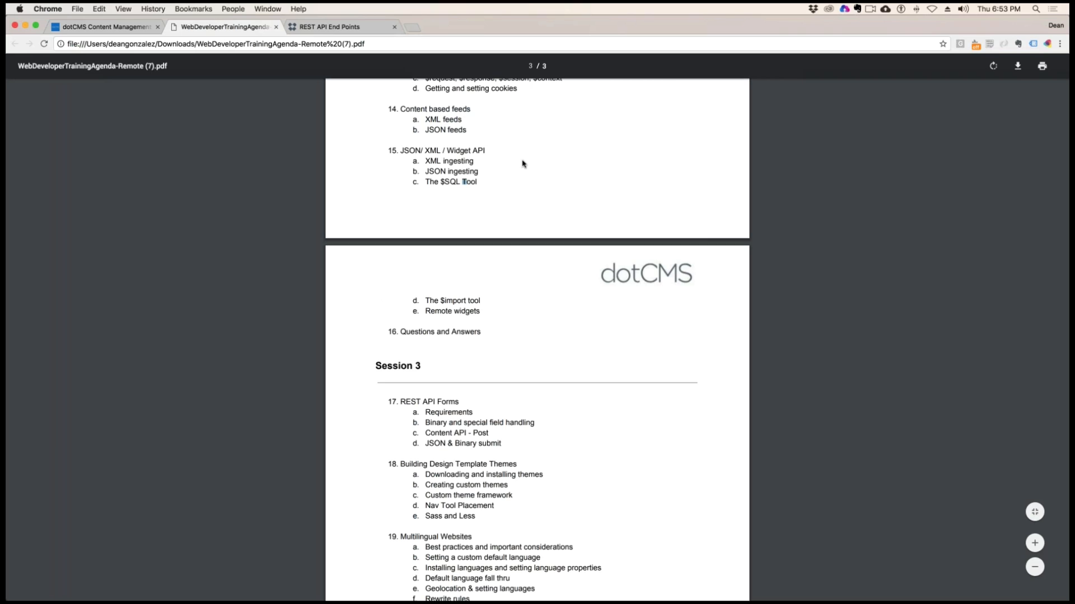
left_click_drag(399, 150, 494, 152)
left_click(484, 174)
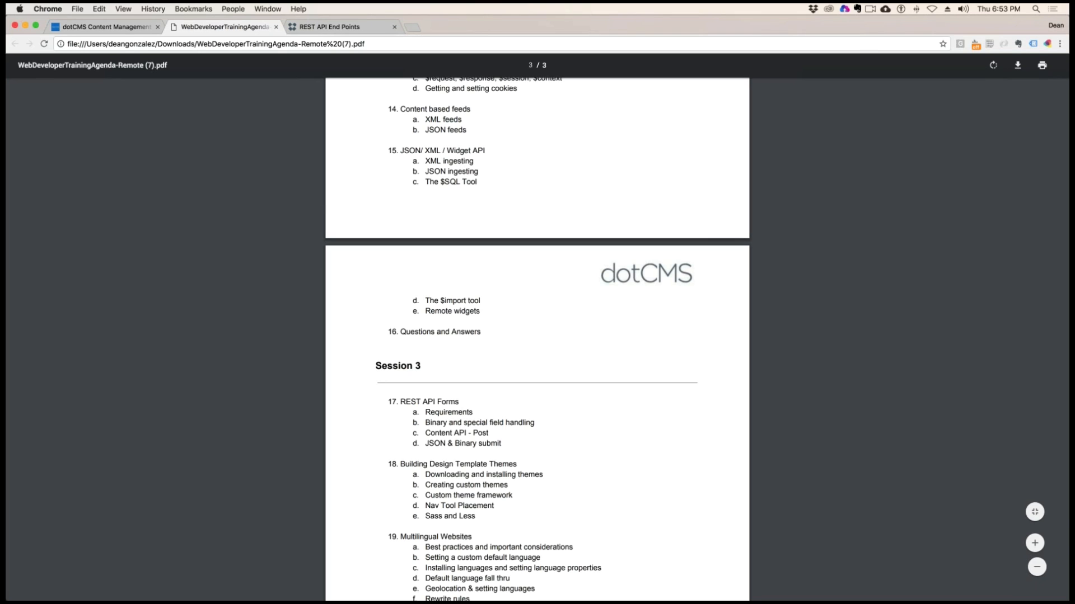
left_click(126, 31)
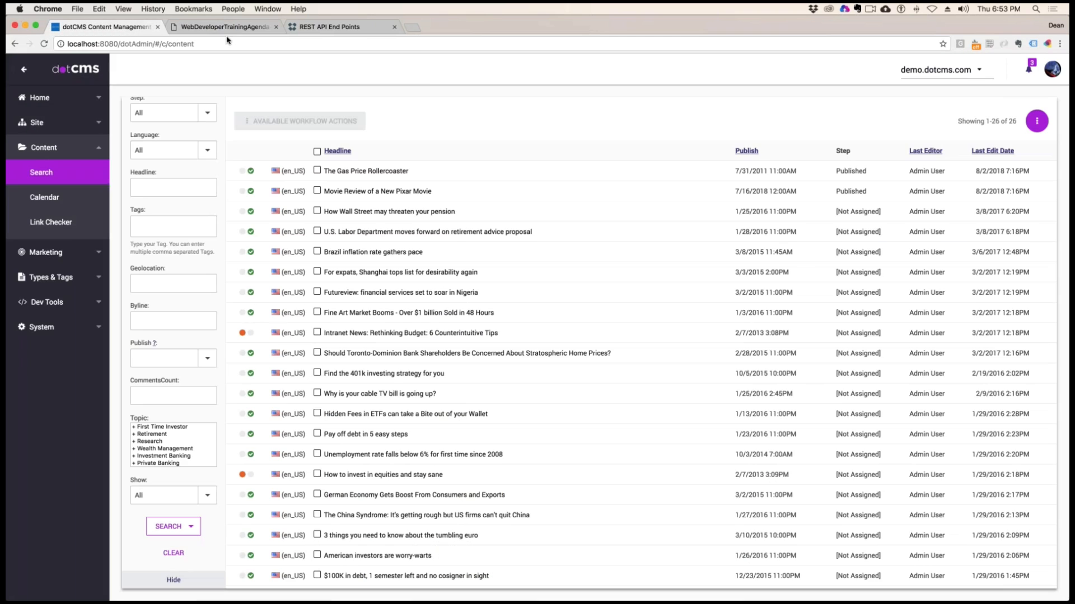
Search the dotCMS documentation for "xml" and open the XMLTool article
left_click(330, 26)
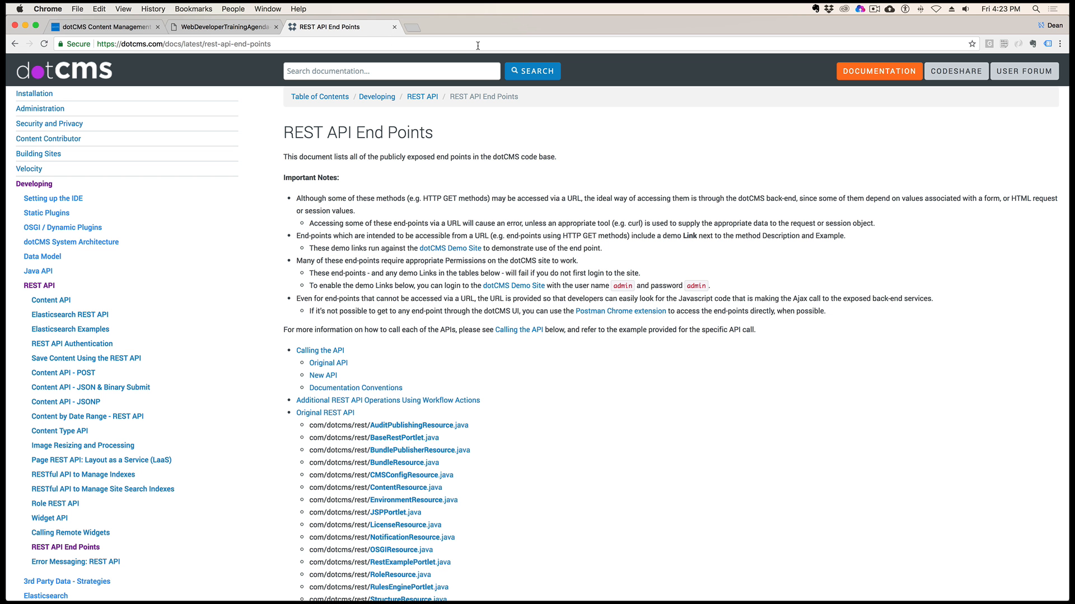
left_click(496, 70)
type("xm")
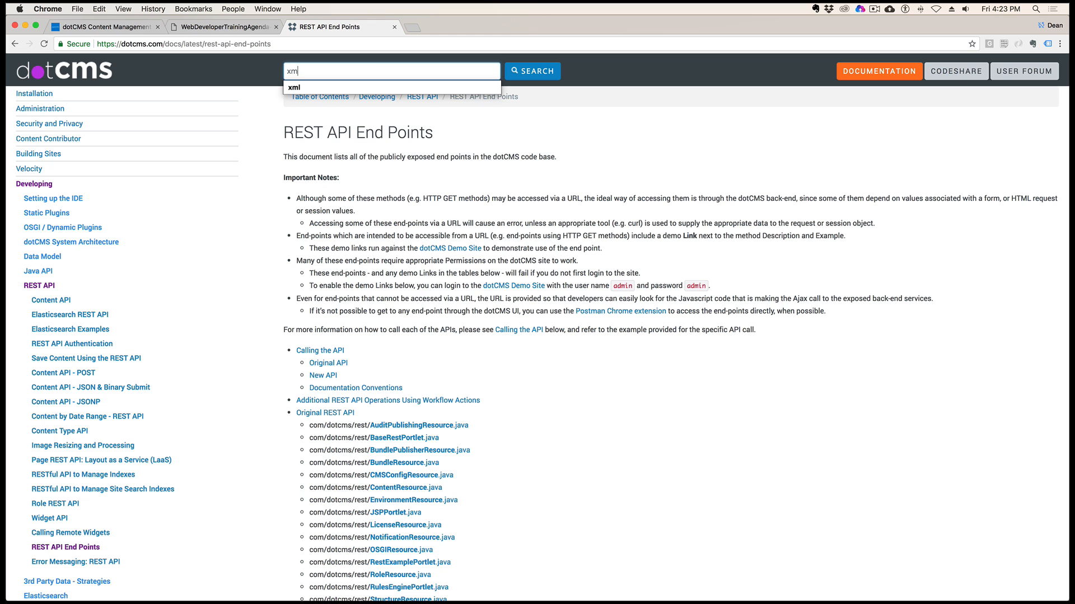
type("l")
key("Return")
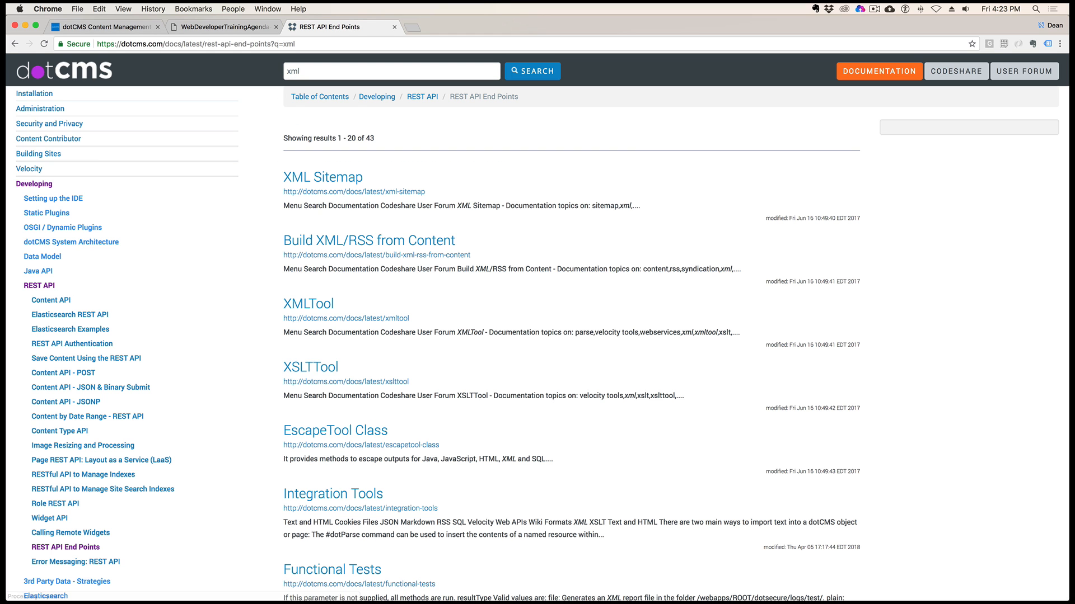
left_click(313, 308)
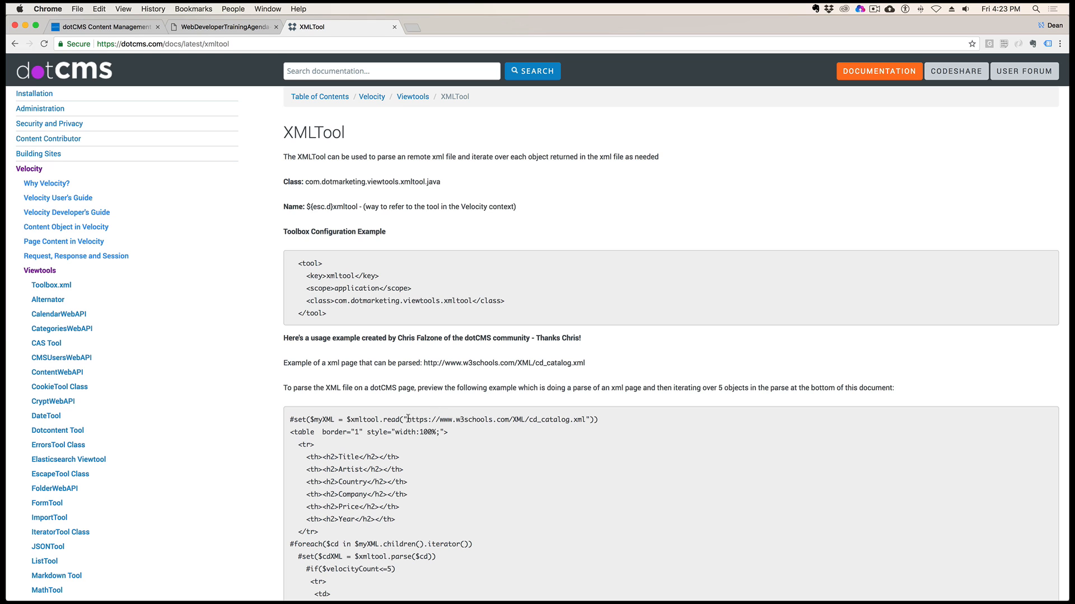
Copy the cd_catalog.xml address from the XMLTool code example and load it in a new browser tab
left_click_drag(407, 419, 584, 420)
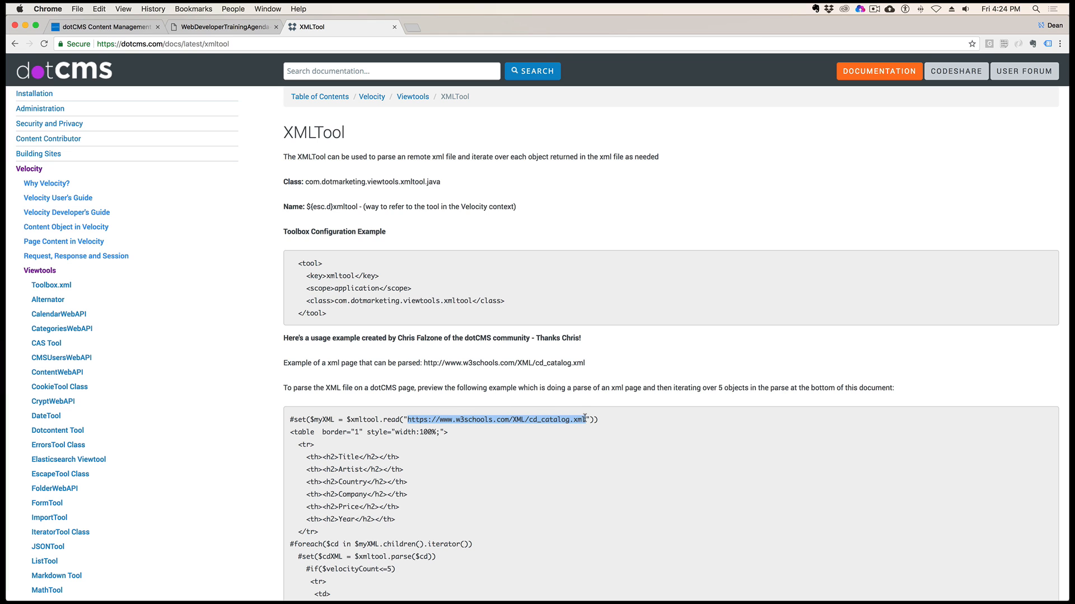
key("super+c")
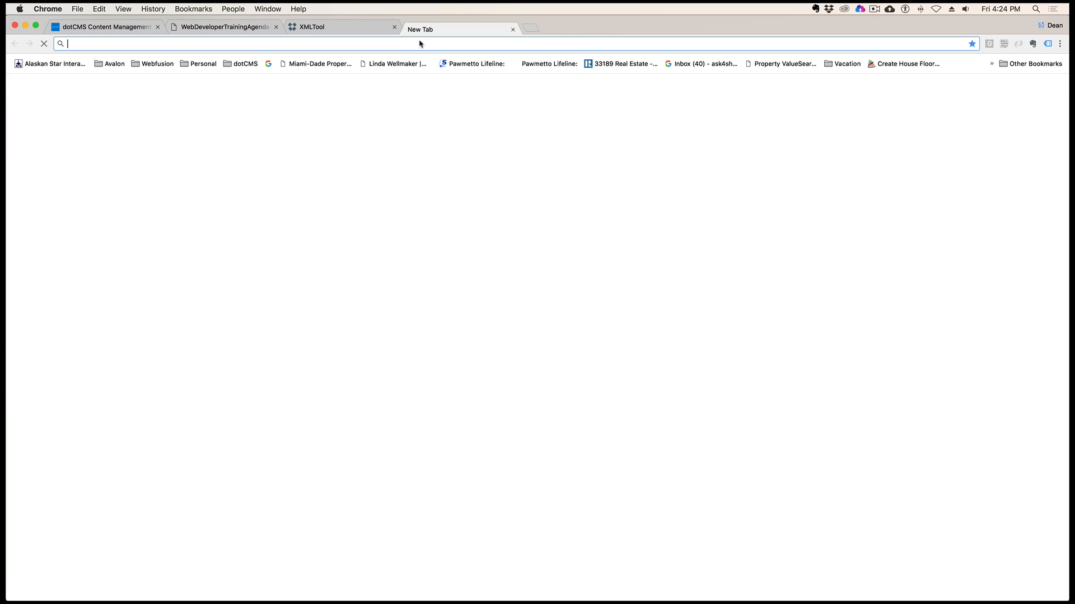
left_click(413, 27)
key("super+v")
key("Return")
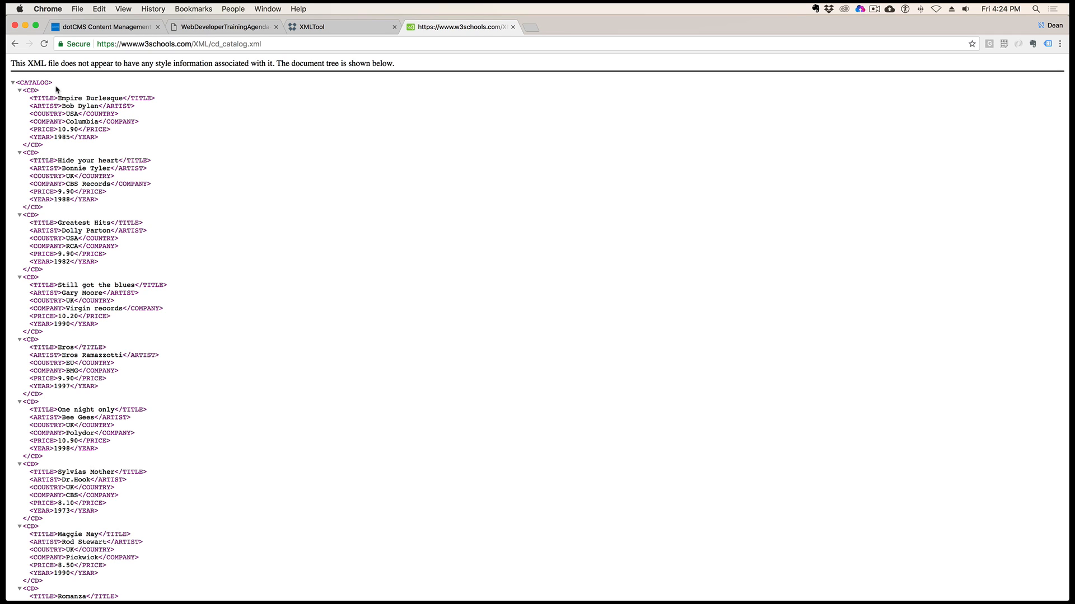
Point out the CATALOG root element and the child fields of the first CD entry in the XML file
left_click_drag(56, 86, 9, 84)
left_click_drag(83, 85, 17, 79)
left_click(58, 115)
mouse_move(22, 89)
left_mouse_down()
mouse_move(52, 146)
mouse_move(18, 101)
left_mouse_up()
left_click(161, 137)
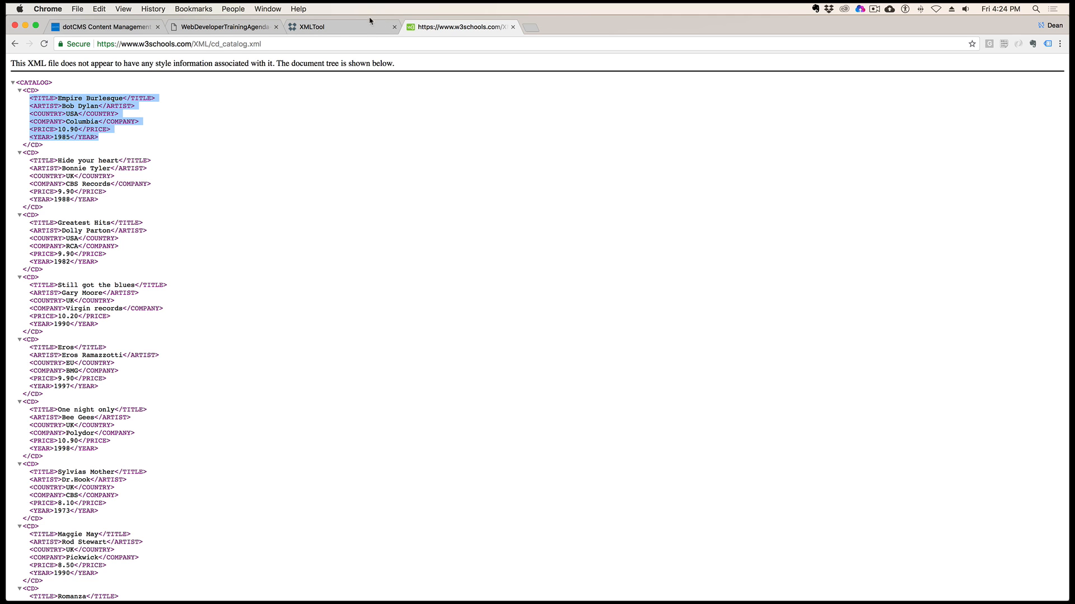
Return to the XMLTool article and examine the example's table headings and its foreach loop over $myXML.children().iterator()
left_click(351, 29)
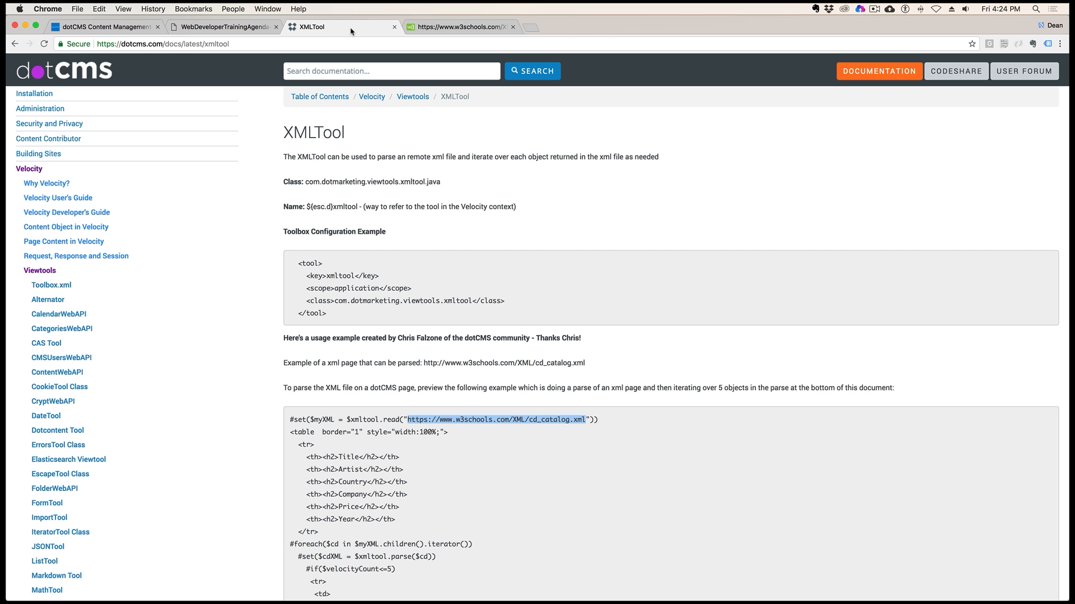
scroll(557, 242, "down", 5)
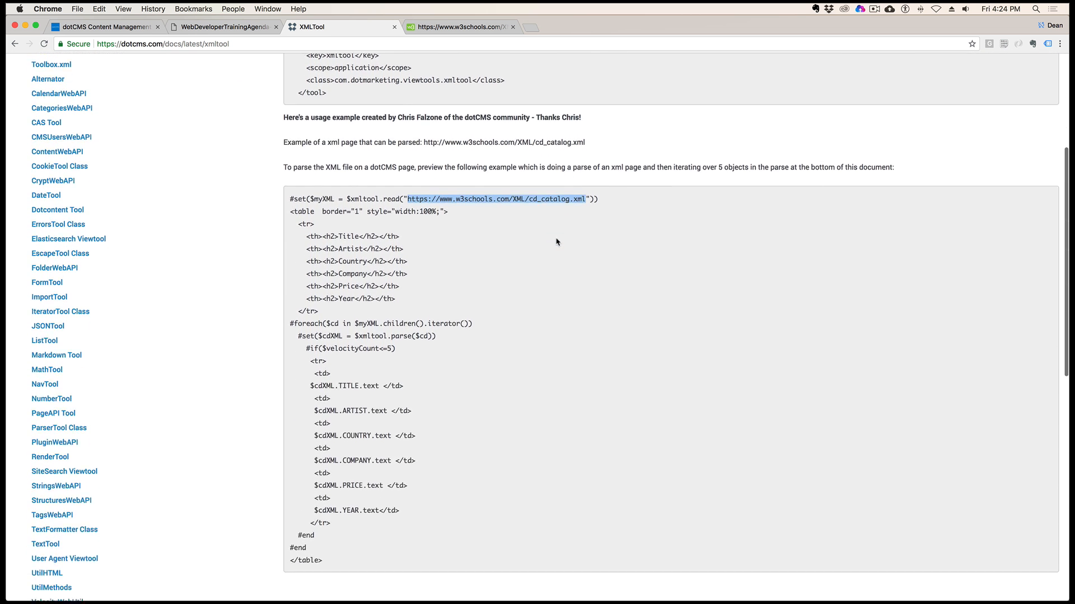
scroll(556, 240, "down", 1)
left_click(359, 259)
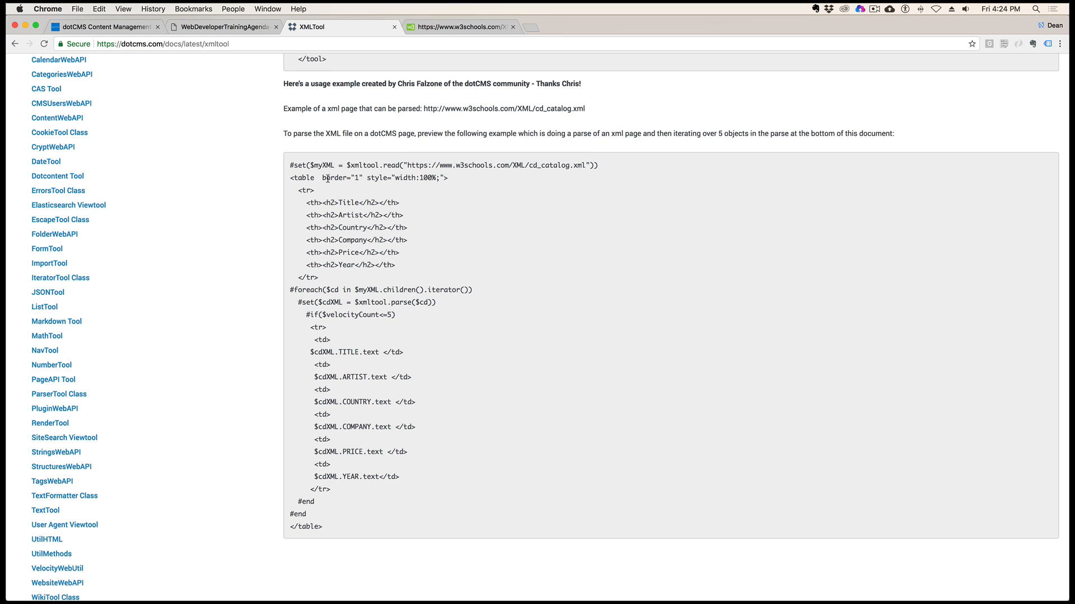
left_click_drag(342, 202, 370, 265)
scroll(448, 290, "down", 1)
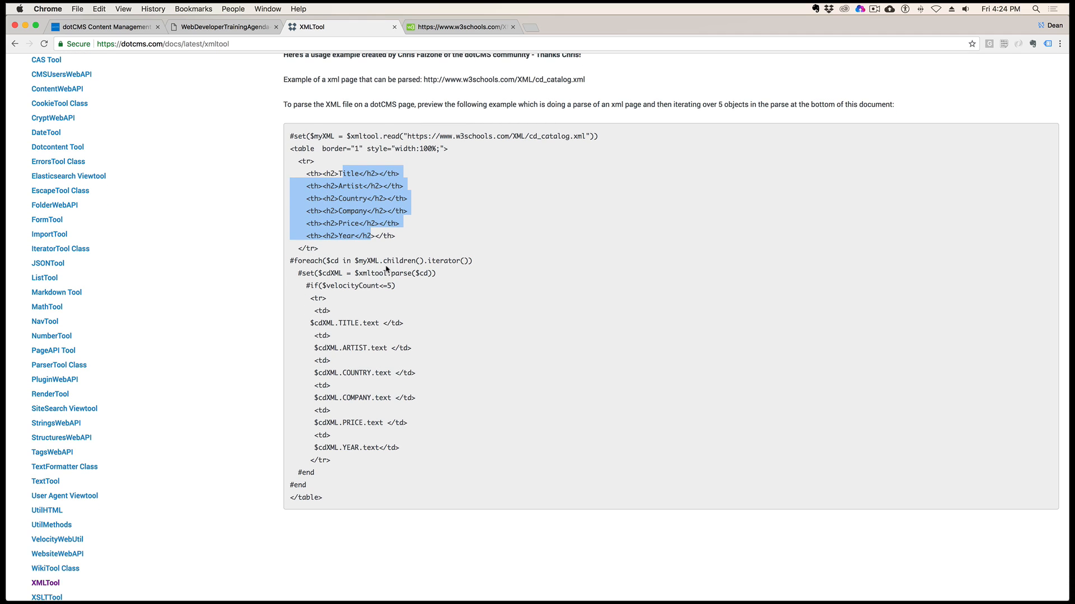
left_click(357, 261)
left_click_drag(356, 261, 379, 260)
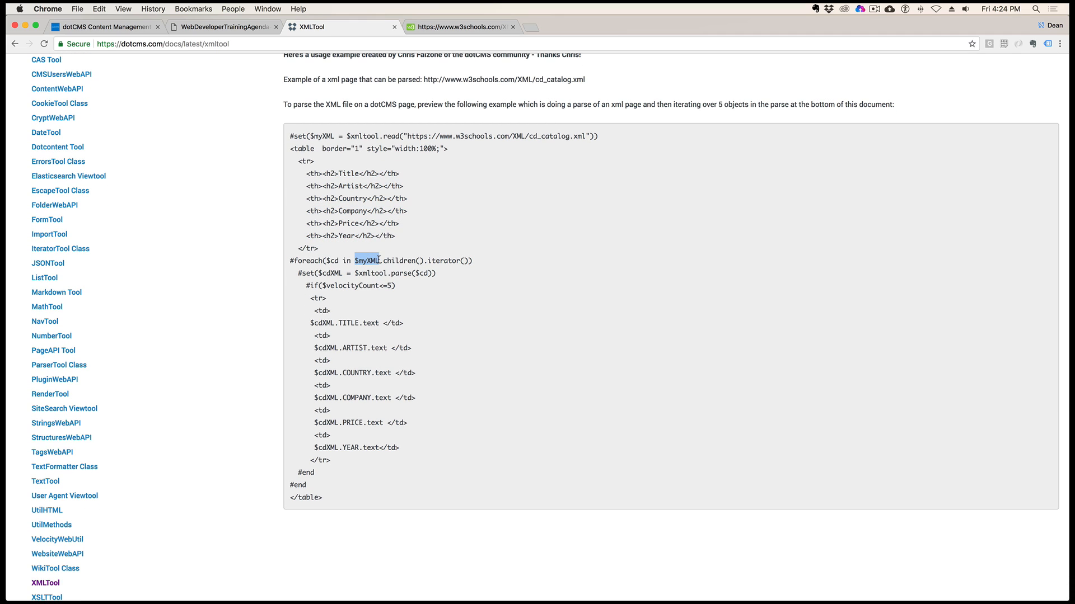
left_click(469, 261)
left_click_drag(469, 261, 387, 261)
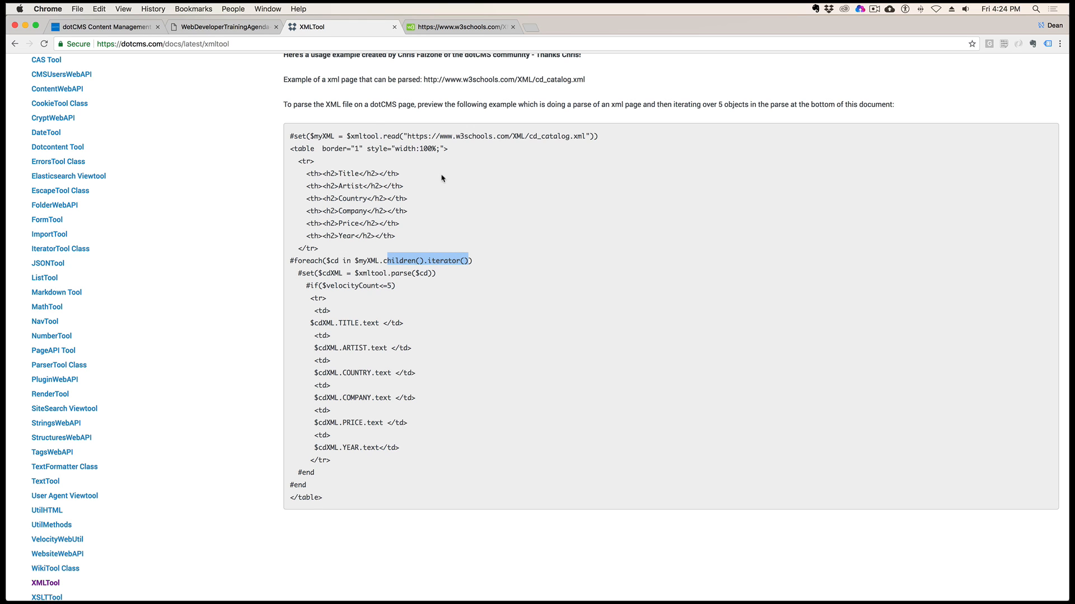
left_click(532, 220)
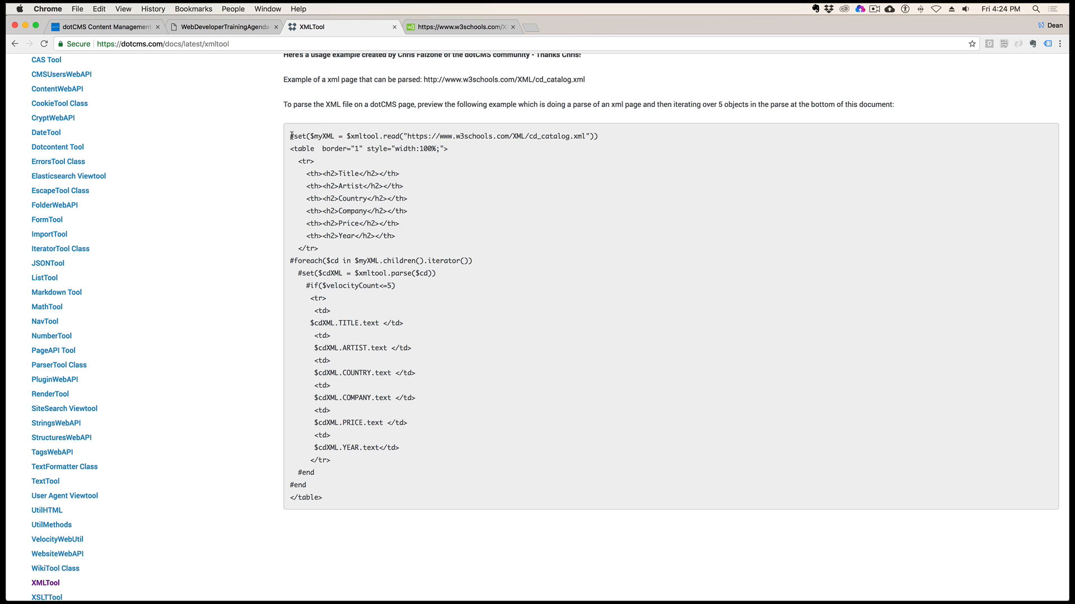
Go over how $xmltool.read loads the remote XML address into $myXML and how the loop iterates its children
left_click_drag(292, 136, 601, 140)
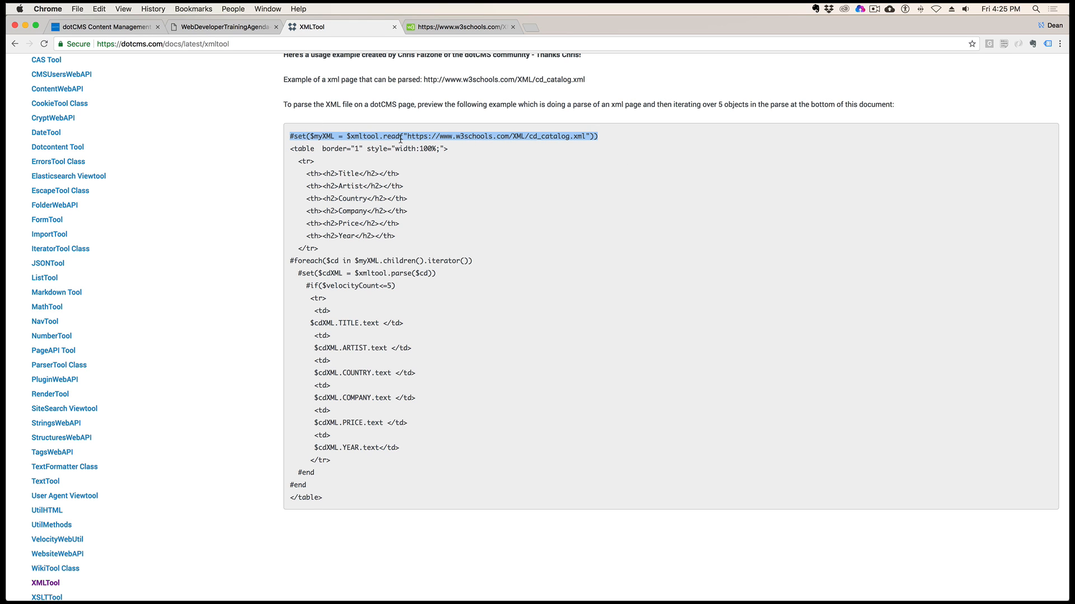
left_click(498, 136)
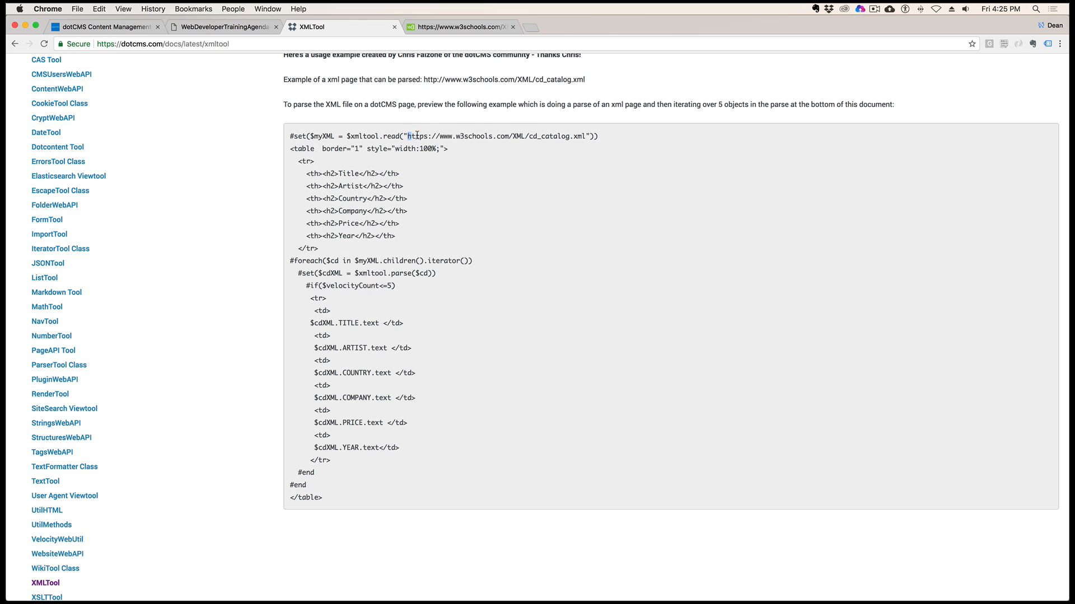
left_click_drag(417, 136, 585, 138)
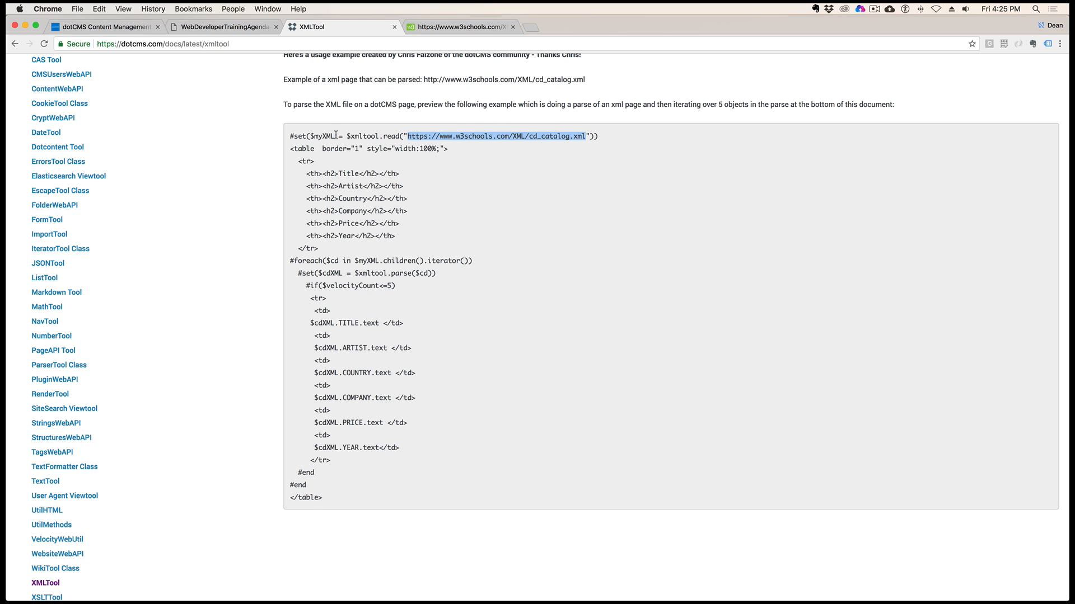
left_click_drag(334, 137, 311, 137)
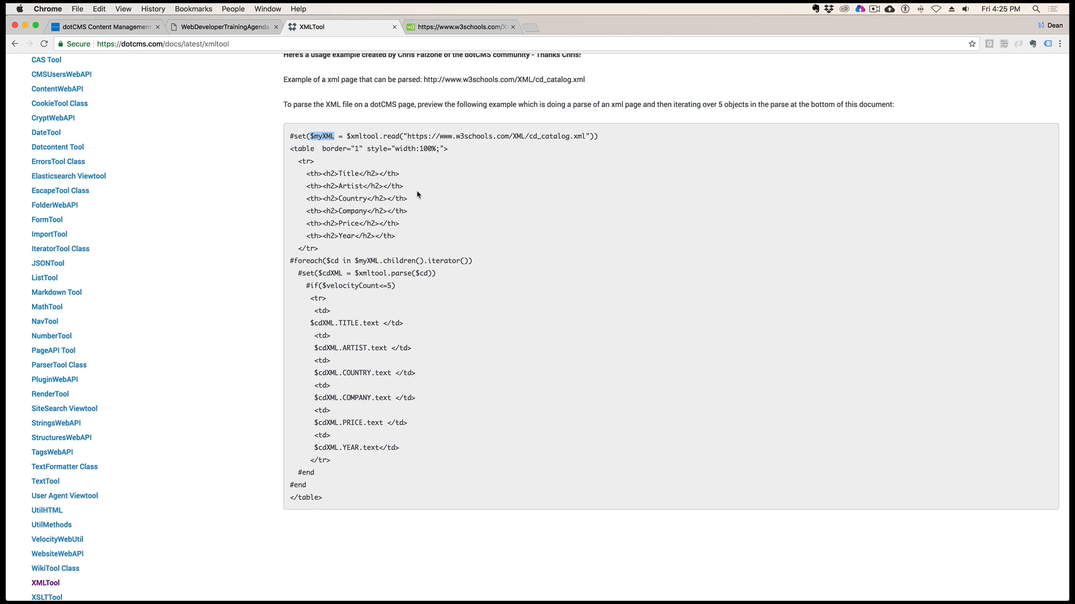
left_click(401, 270)
left_click_drag(337, 259, 468, 262)
left_click(385, 262)
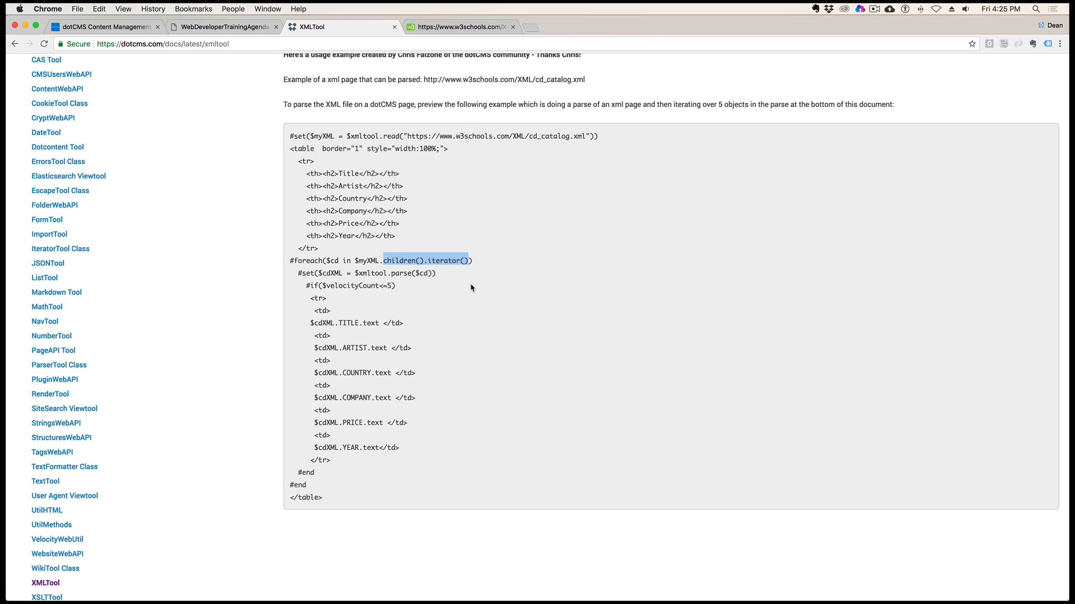
Examine the #set line that parses each $cd with $xmltool.parse into the $cdXML variable
left_click(319, 270)
left_click_drag(298, 274, 417, 274)
left_click(328, 260)
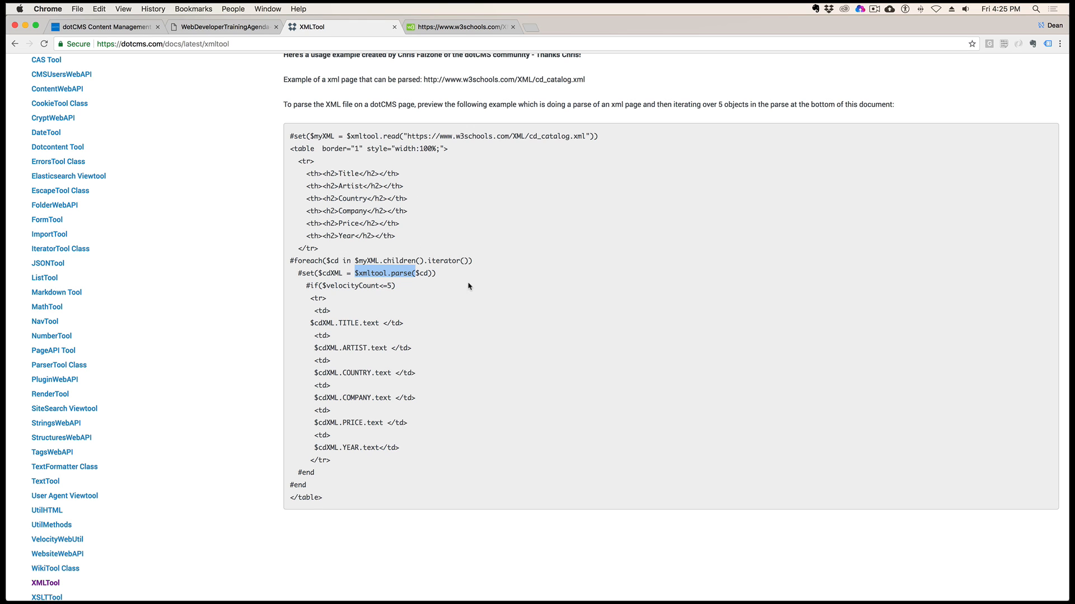
left_click_drag(403, 136, 549, 137)
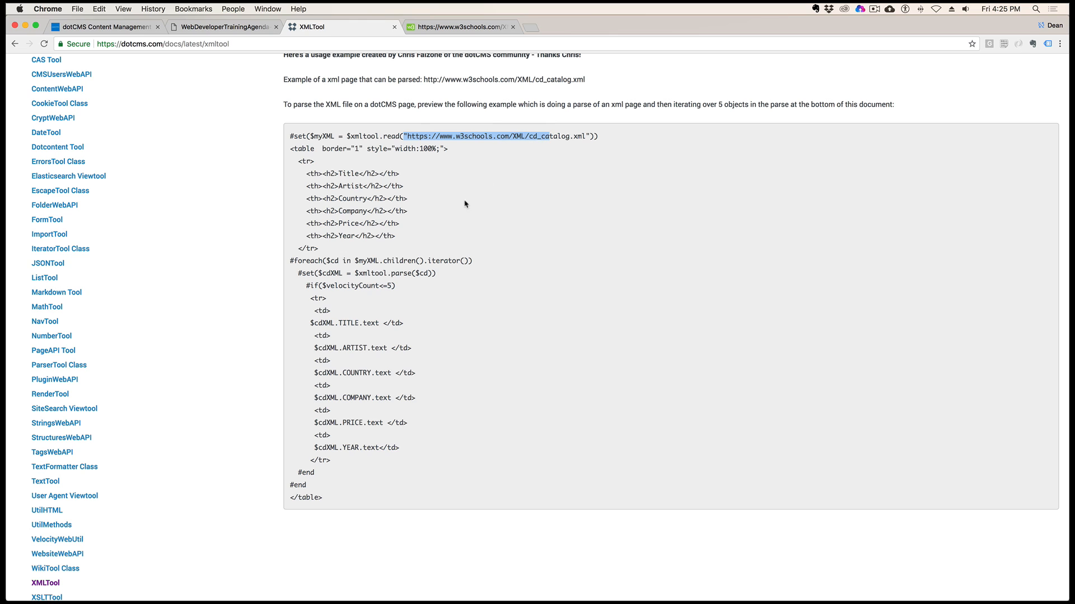
left_click(428, 274)
left_click_drag(435, 274, 402, 275)
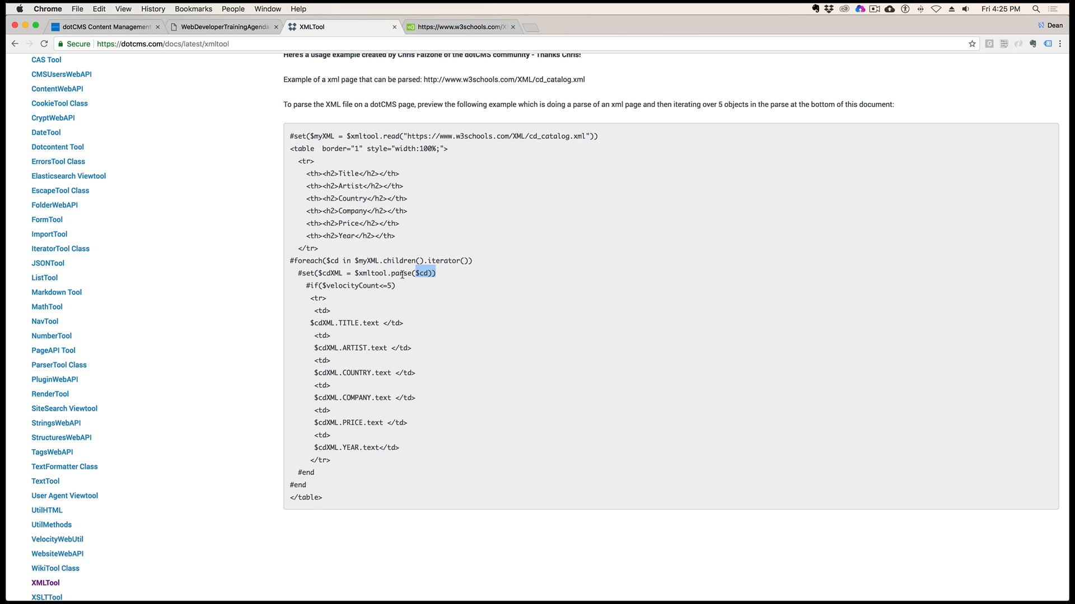
left_click(451, 277)
left_click_drag(429, 272, 412, 274)
left_click_drag(325, 261, 421, 273)
left_click(462, 276)
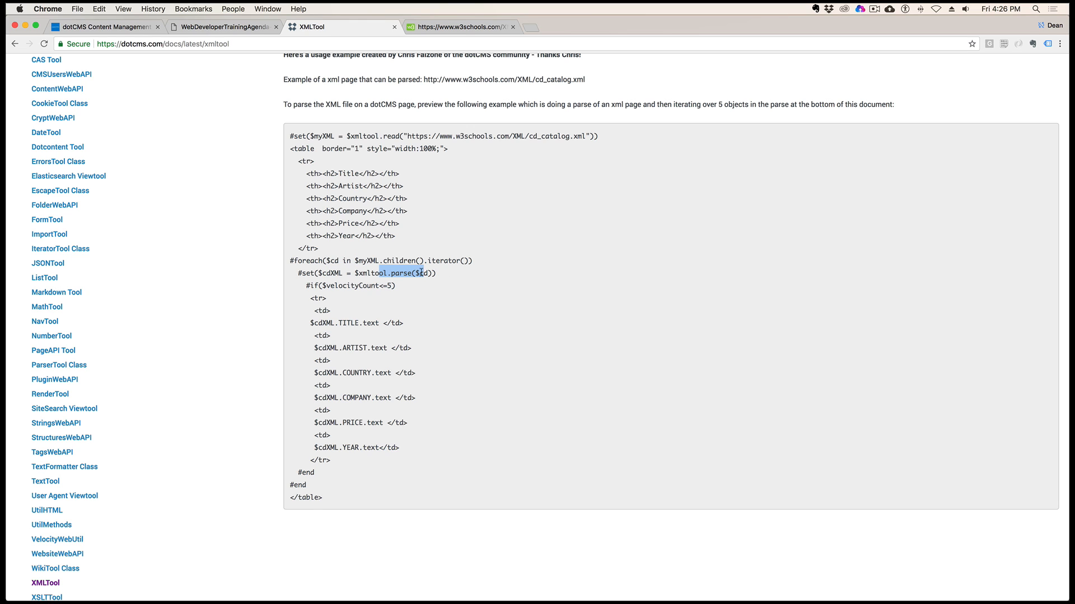
left_click_drag(341, 273, 325, 274)
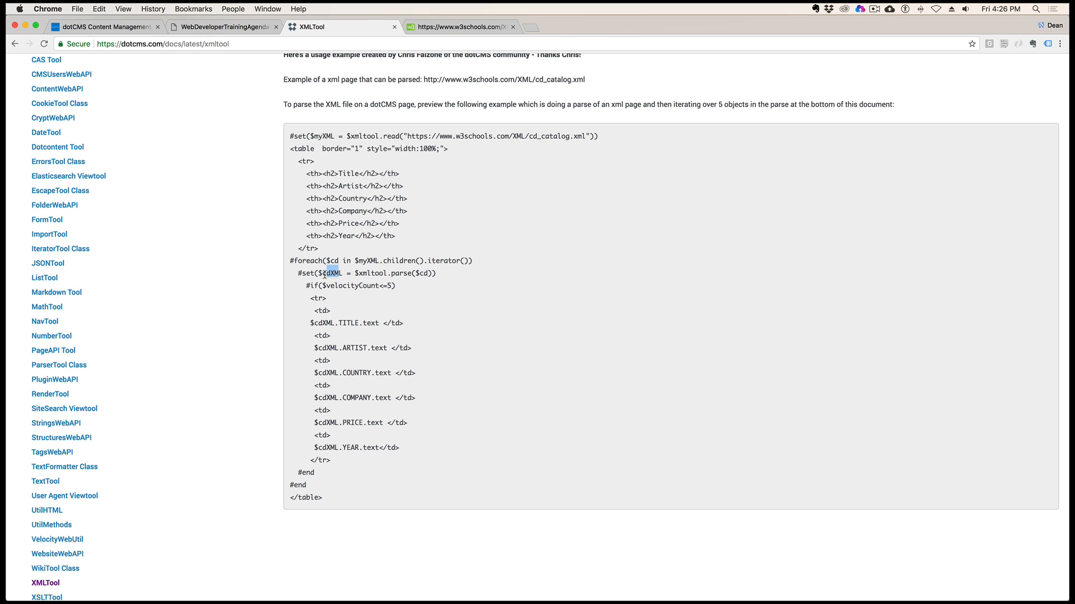
Review the $velocityCount<=5 condition and the $cdXML field outputs from TITLE through YEAR in the example code
left_click_drag(396, 286, 310, 291)
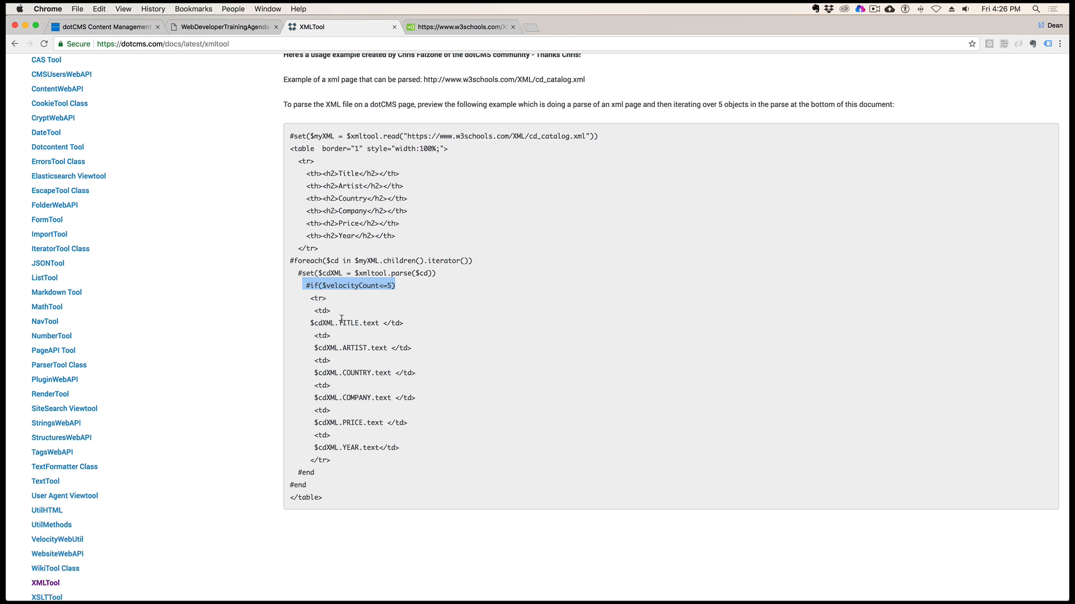
left_click_drag(338, 323, 413, 447)
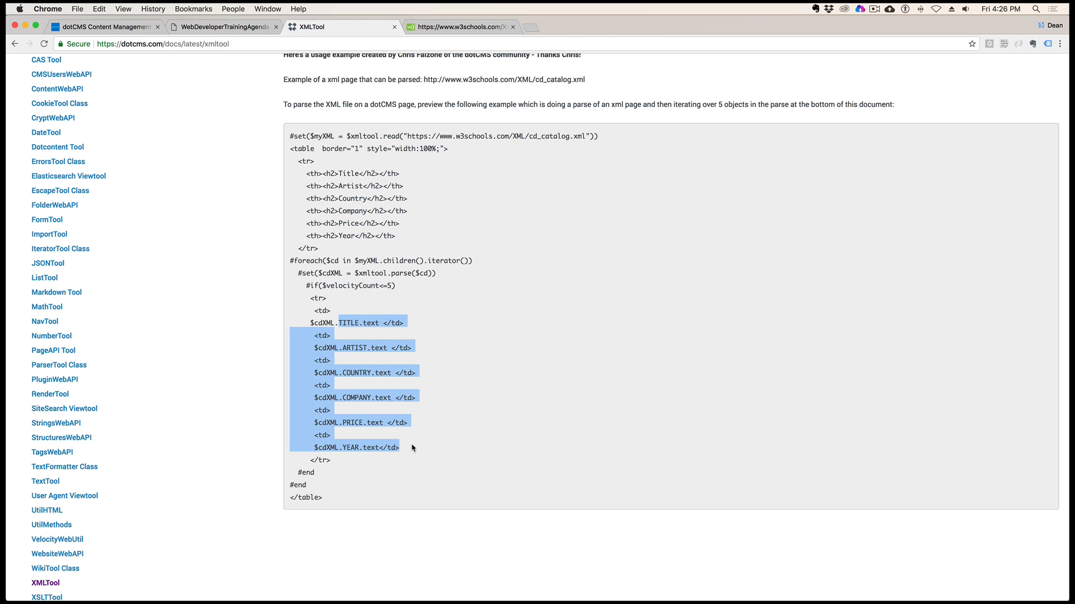
left_click(339, 301)
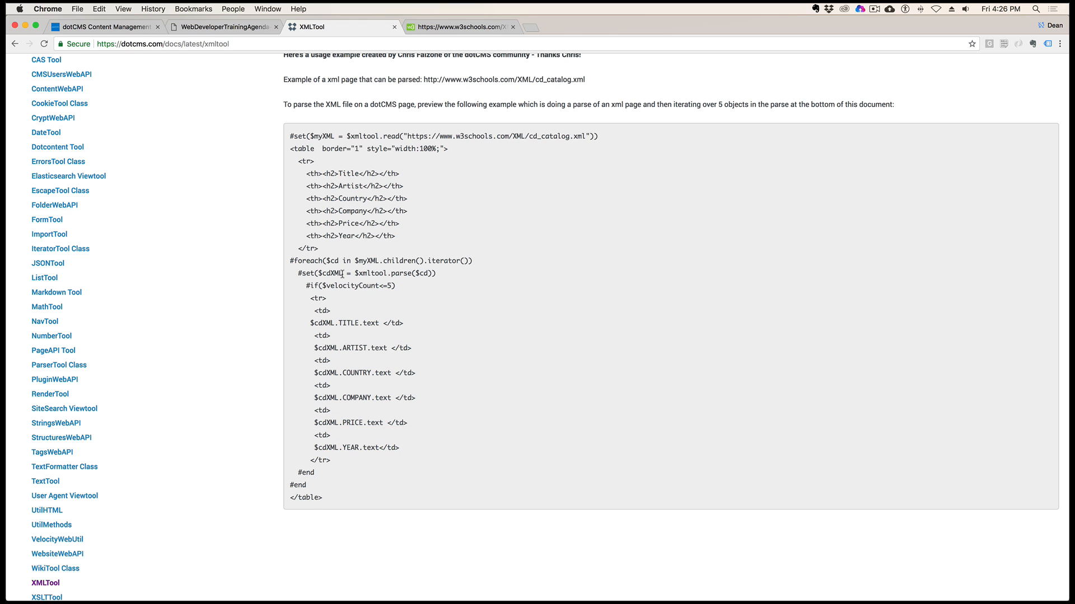
left_click_drag(342, 275, 325, 276)
left_click_drag(391, 275, 426, 274)
left_click_drag(334, 323, 328, 372)
left_click_drag(347, 323, 361, 348)
left_click(351, 374)
Switch to the cd_catalog.xml file and match its first CD's element names to the fields in the example code
left_click(463, 29)
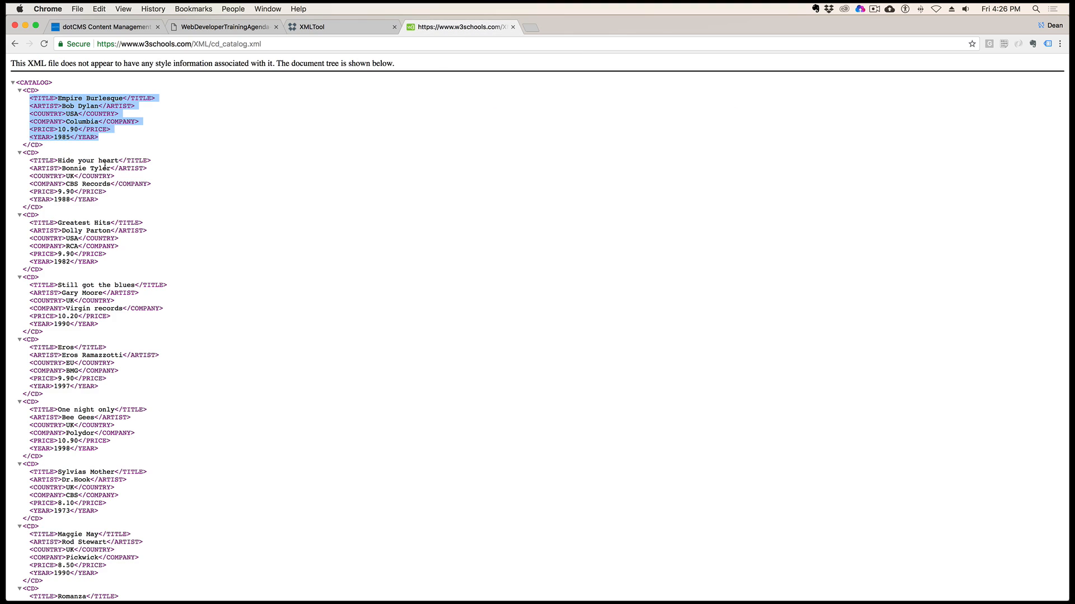
left_click(57, 106)
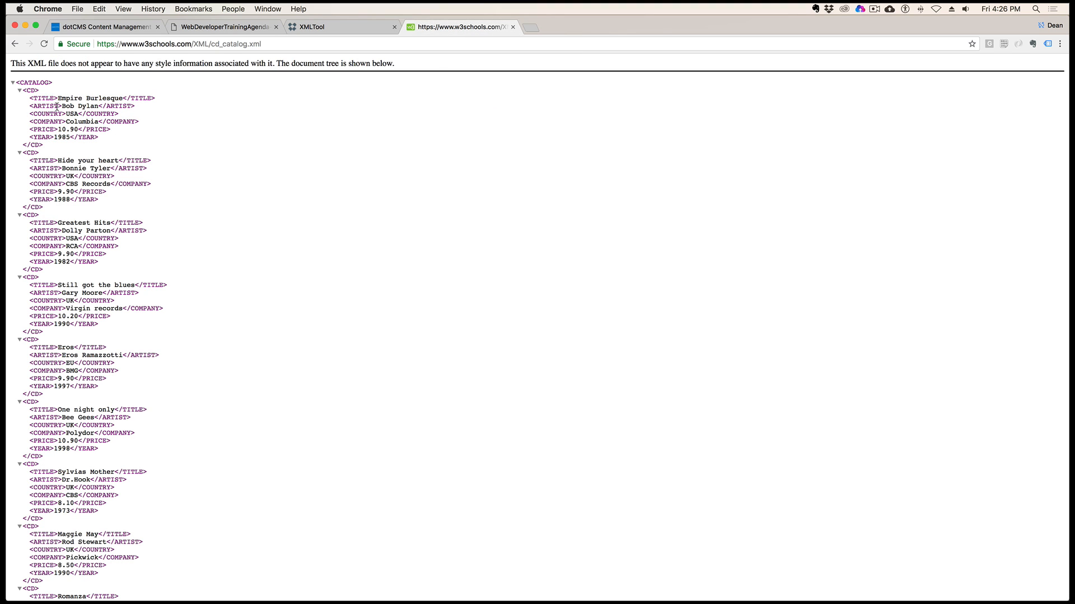
left_click_drag(43, 122, 49, 123)
left_click(40, 131)
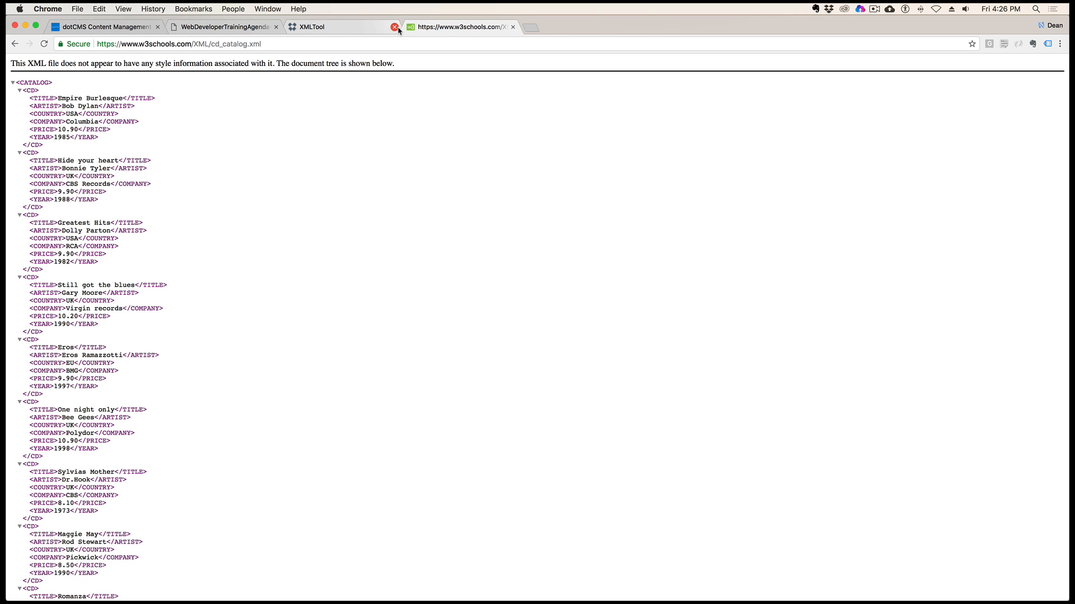
Close the XML catalog tab, open the xml-tool page from the local dotCMS site browser, and look over its XML Feed Parser content
left_click(511, 27)
left_click(101, 27)
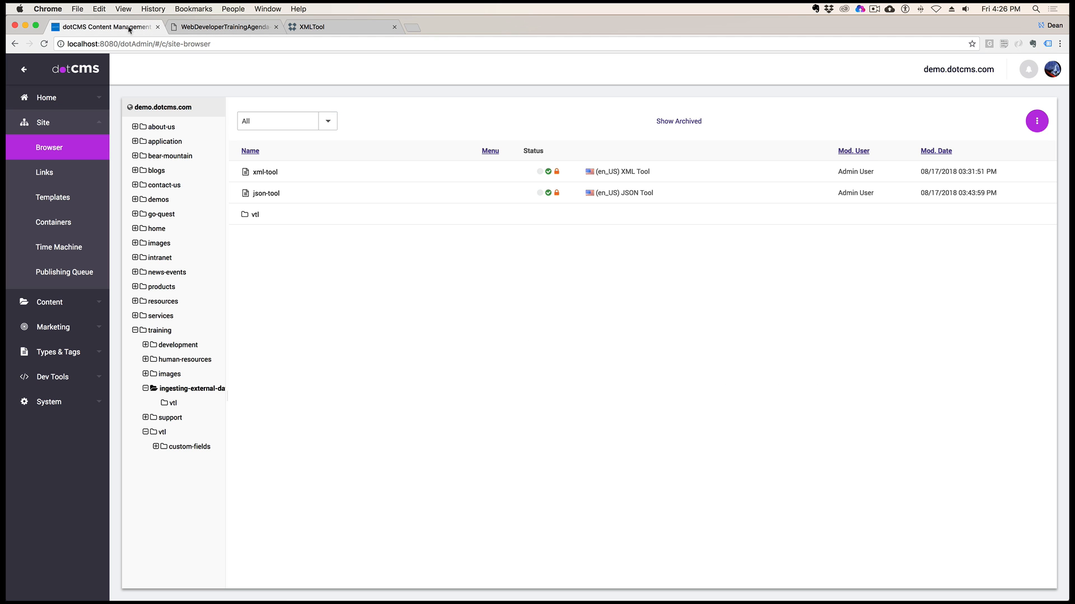
left_click(267, 173)
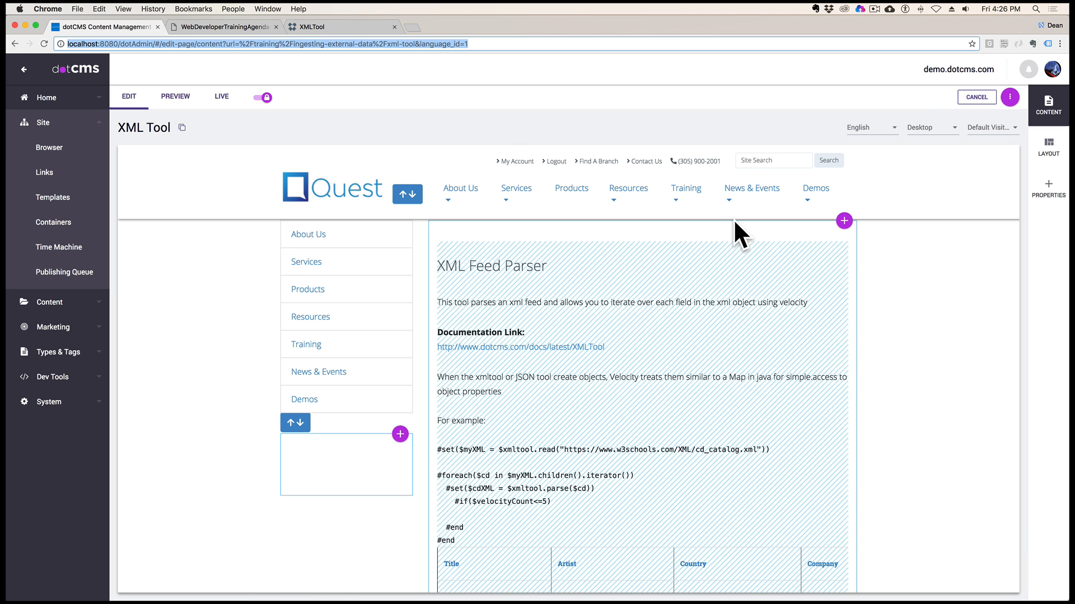
scroll(690, 343, "down", 3)
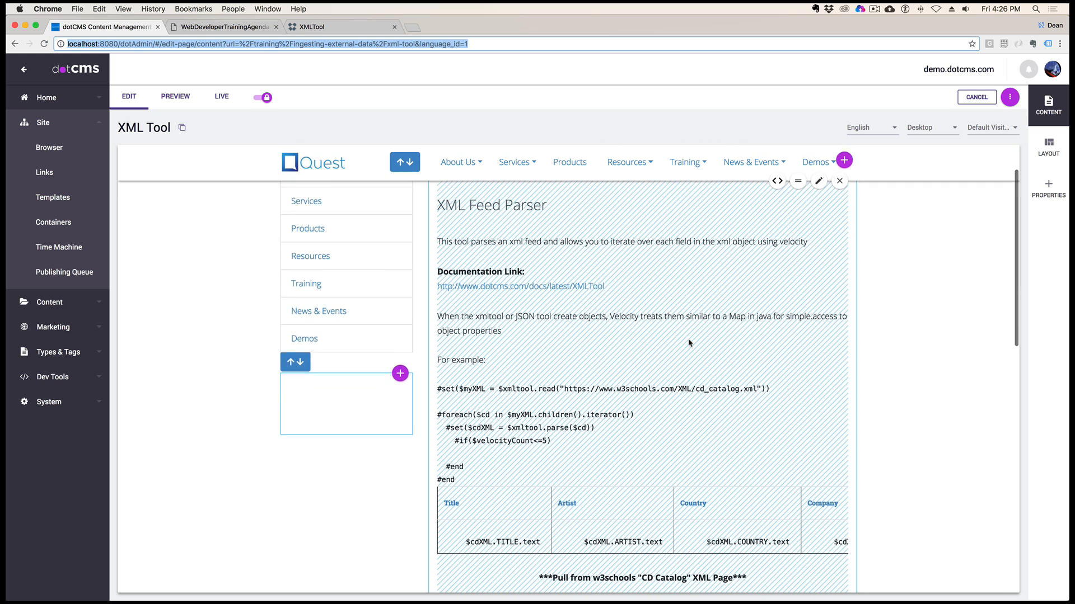
scroll(690, 343, "up", 1)
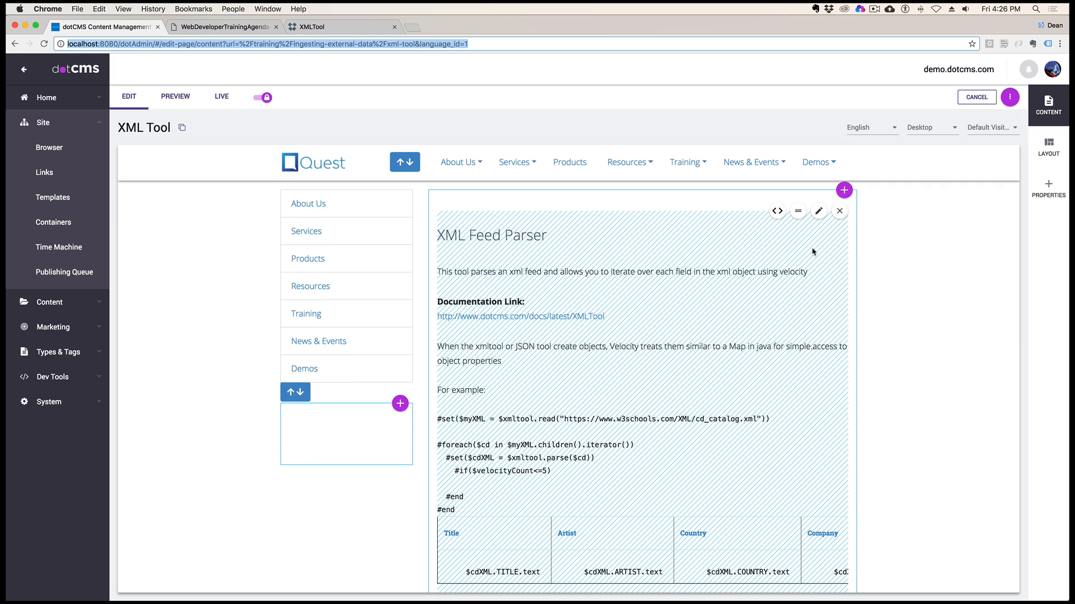
Open the xmlparser.vtl file behind the XML Feed Parser content and examine the #[[ marker before the #set on line 14
left_click(776, 211)
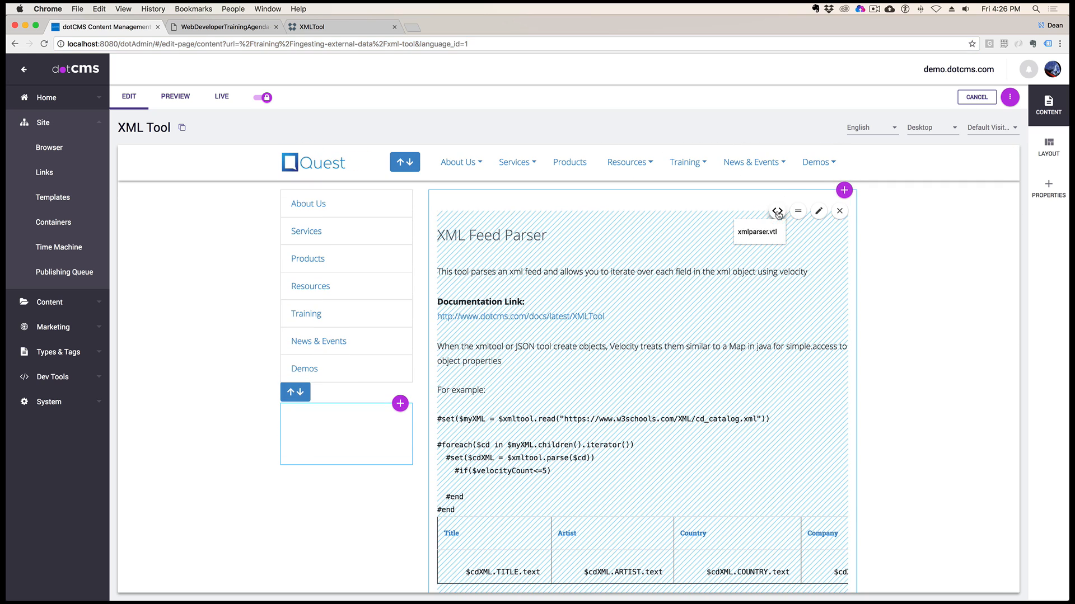
left_click(766, 233)
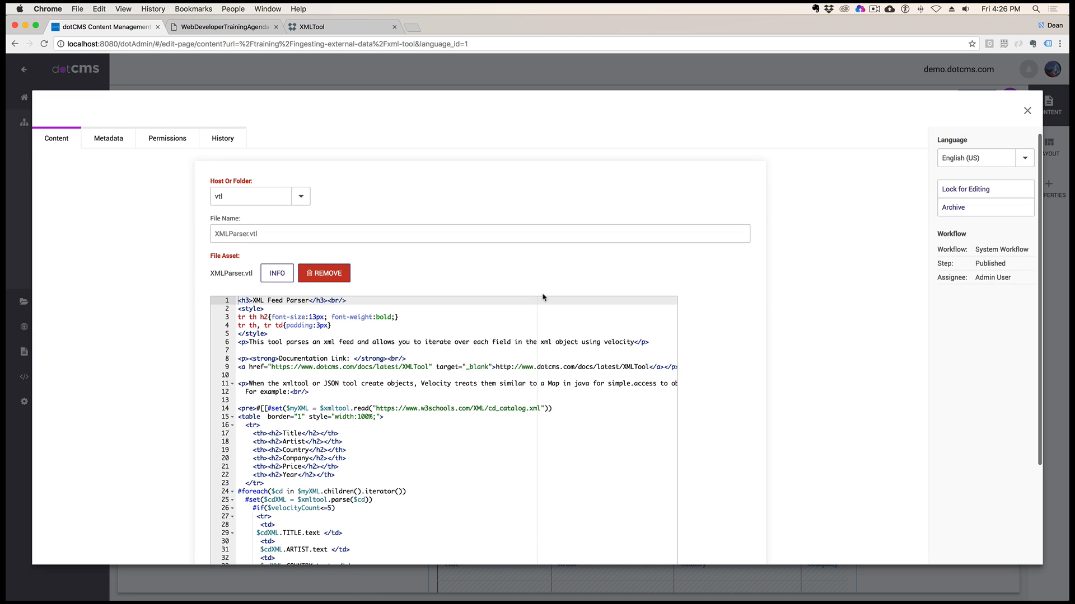
scroll(535, 371, "down", 5)
scroll(537, 371, "up", 5)
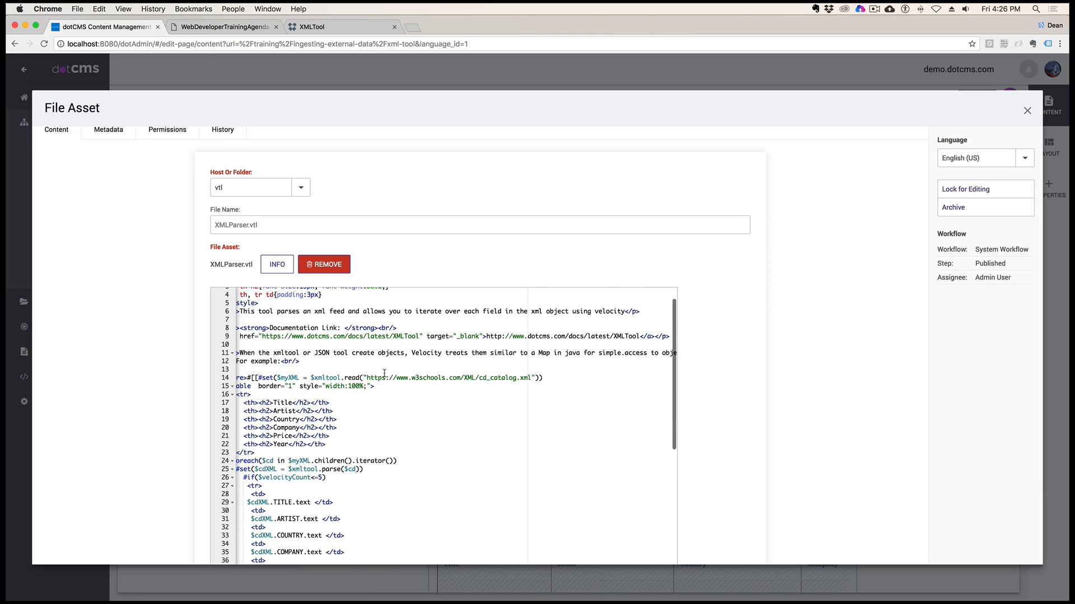
scroll(376, 373, "down", 1)
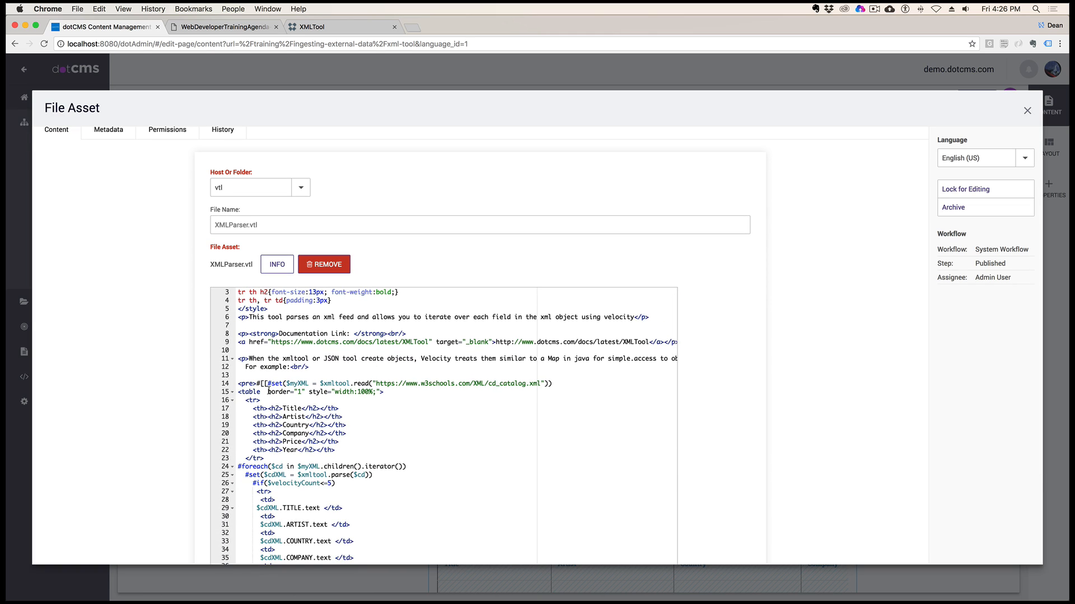
left_click(268, 383)
key("Left")
key("Left")
scroll(409, 358, "down", 15)
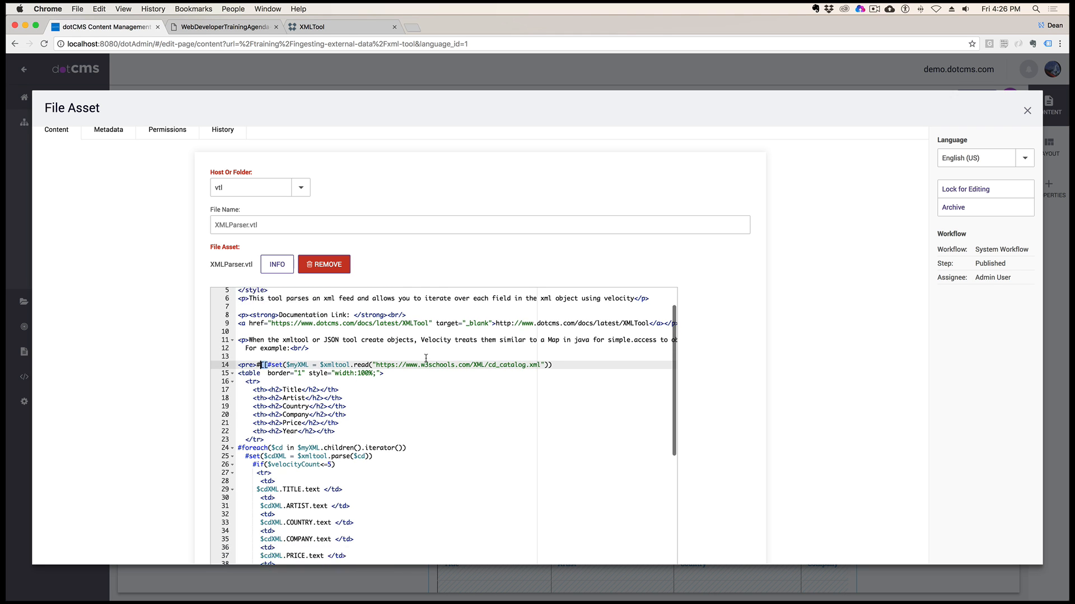
Review the executed code below the escaped example, focusing on the line 47 #set that reads cd_catalog.xml into $myXML
scroll(426, 359, "down", 3)
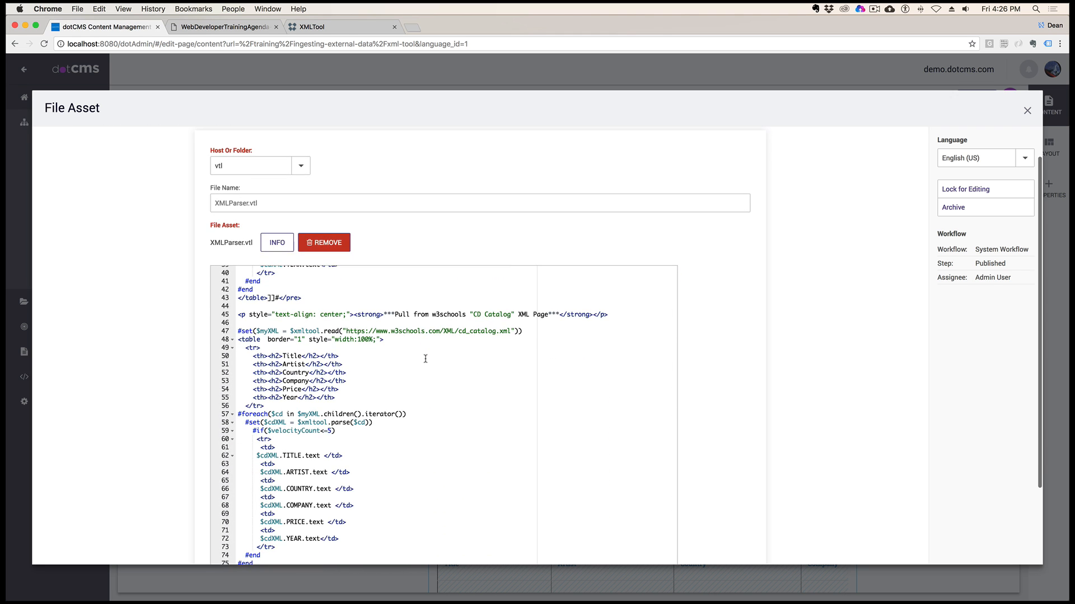
scroll(425, 358, "down", 2)
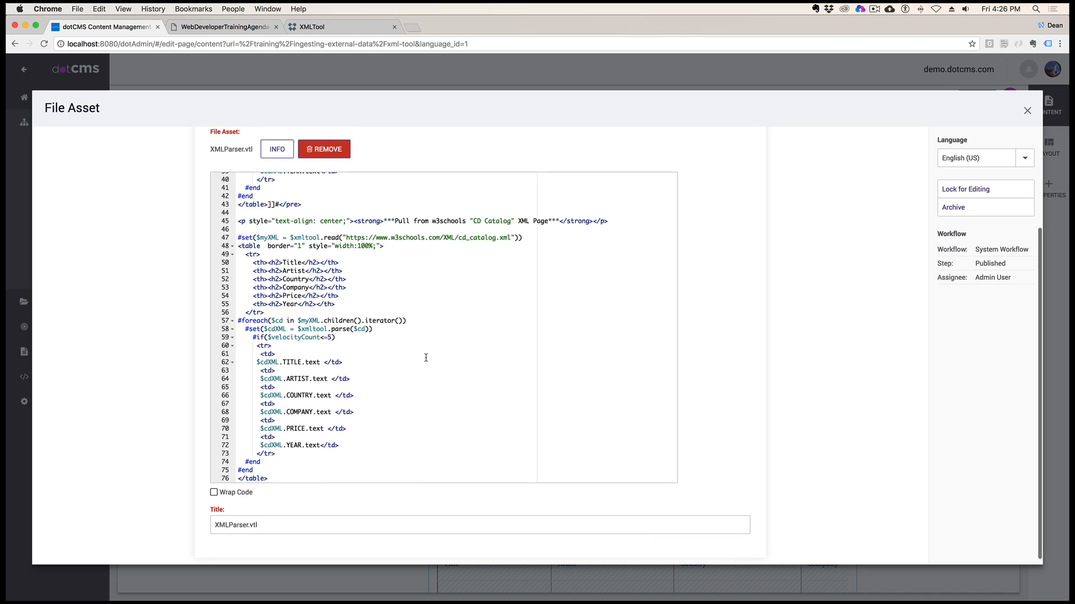
left_click(330, 224)
double_click(270, 231)
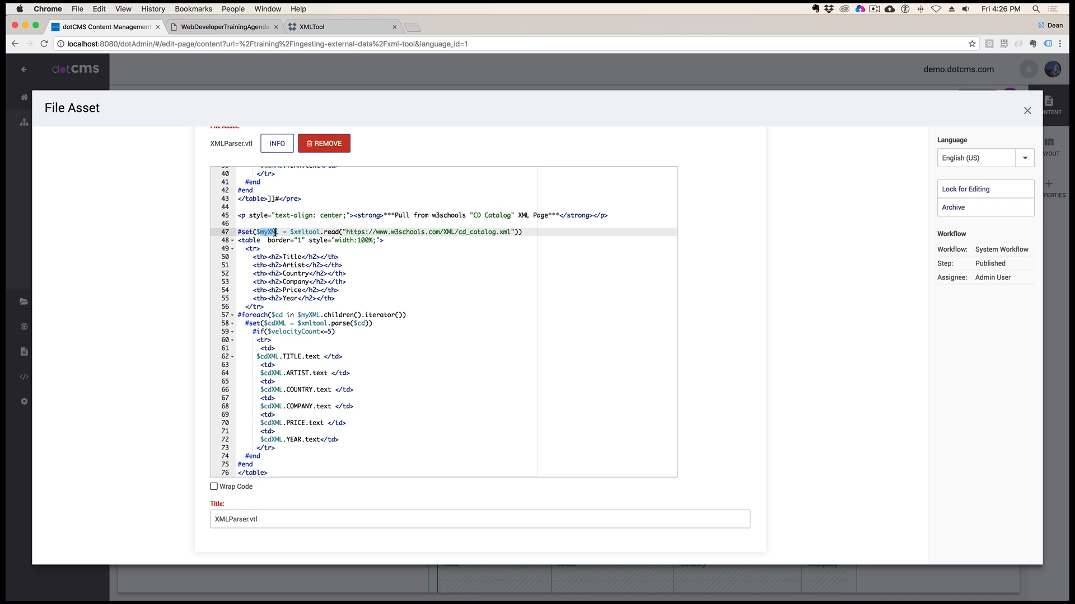
left_click_drag(322, 230, 477, 230)
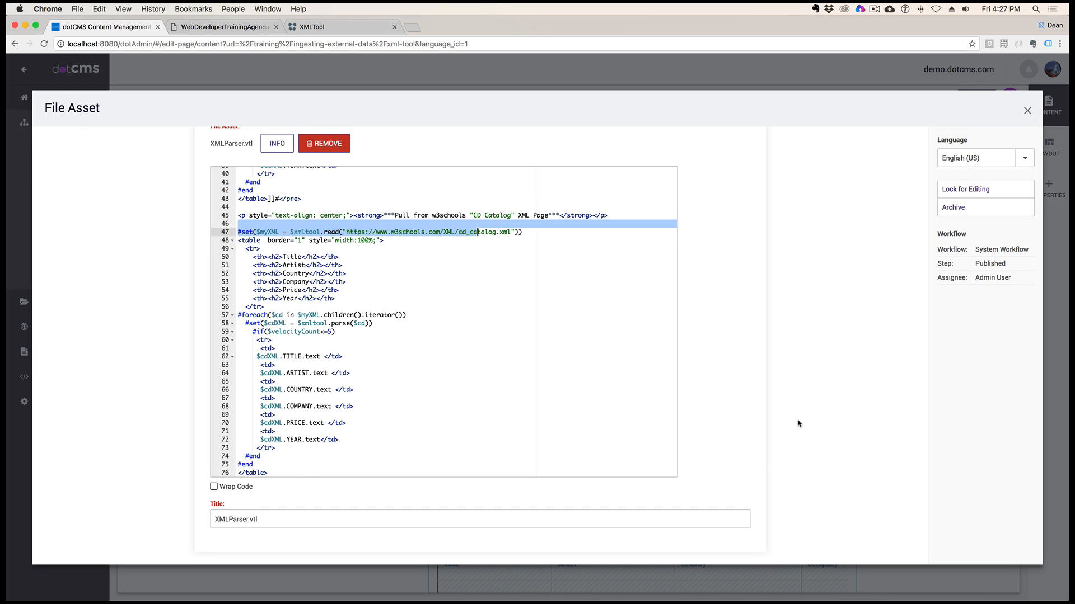
Lock the XMLParser.vtl file for editing, save it and close the file asset
left_click(975, 191)
left_click(975, 207)
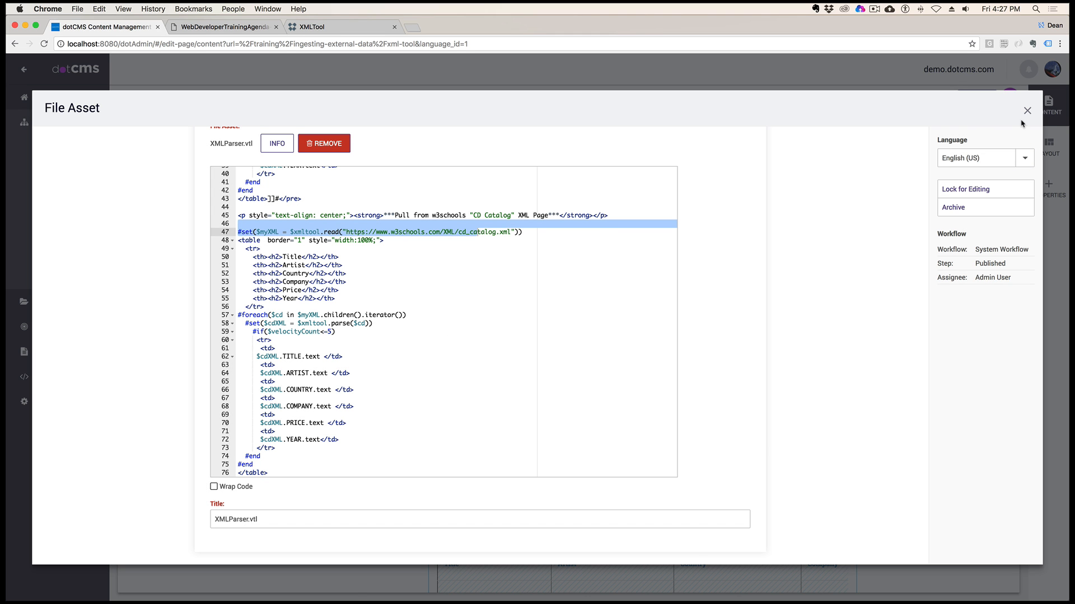
left_click(1027, 110)
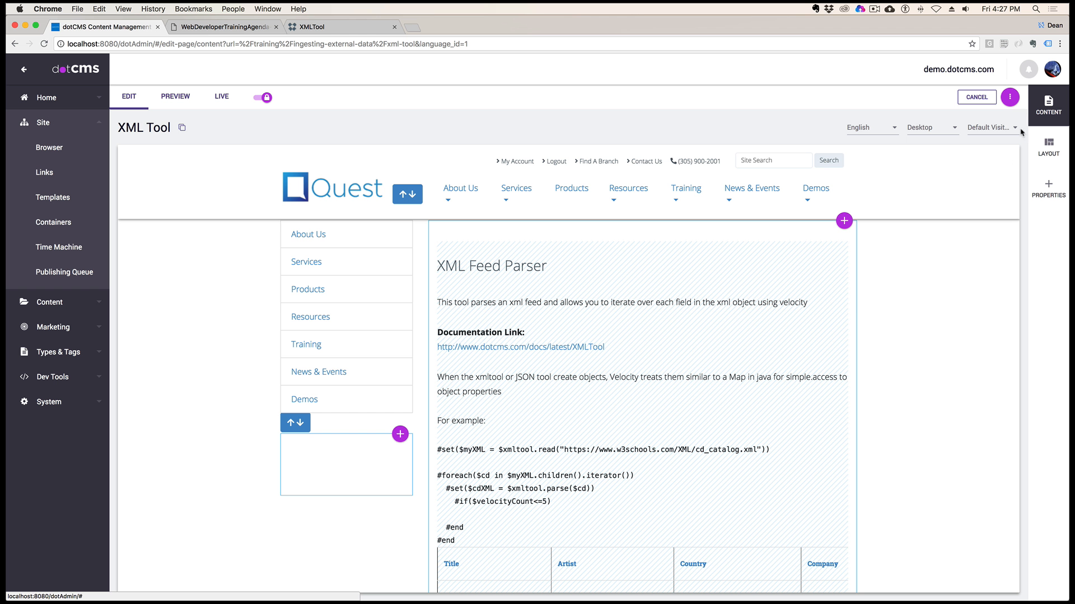
Examine the rendered "CD Catalog" table and its heading on the XML Tool page
scroll(699, 419, "down", 5)
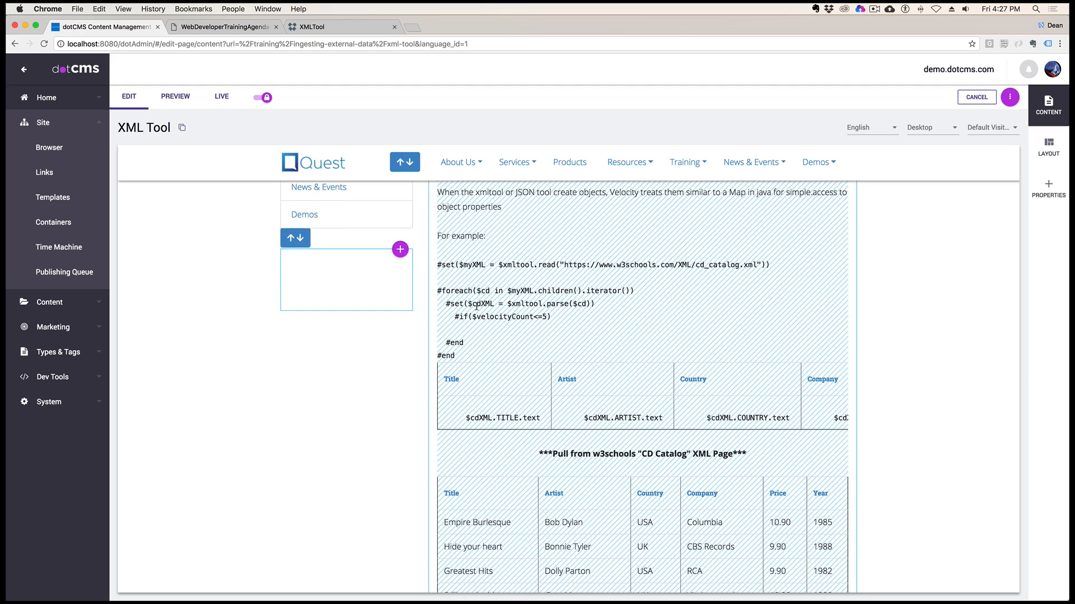
scroll(500, 345, "down", 3)
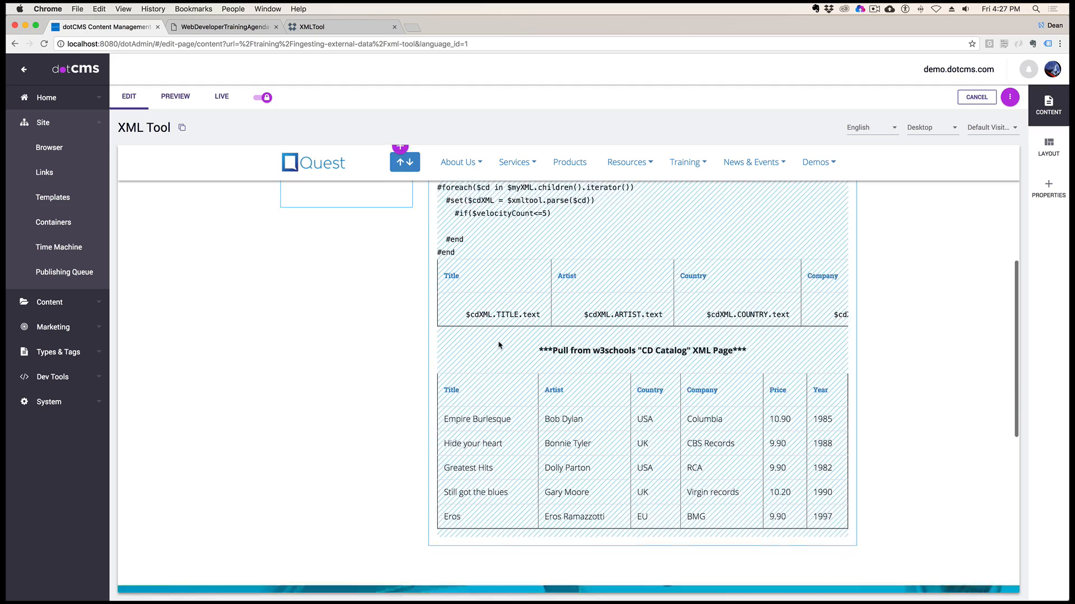
scroll(500, 345, "down", 2)
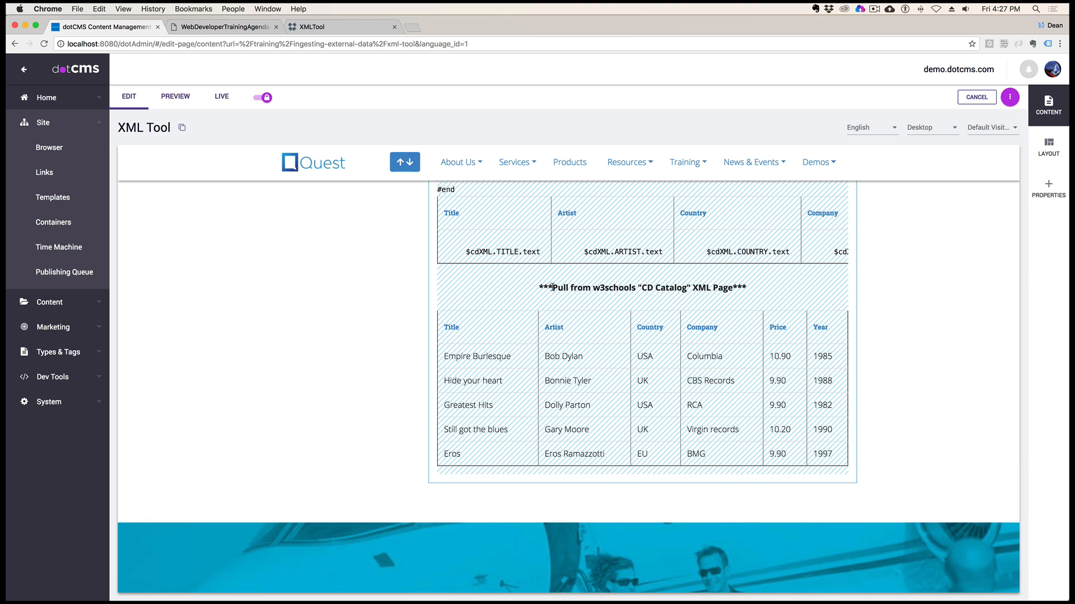
left_click_drag(552, 287, 696, 288)
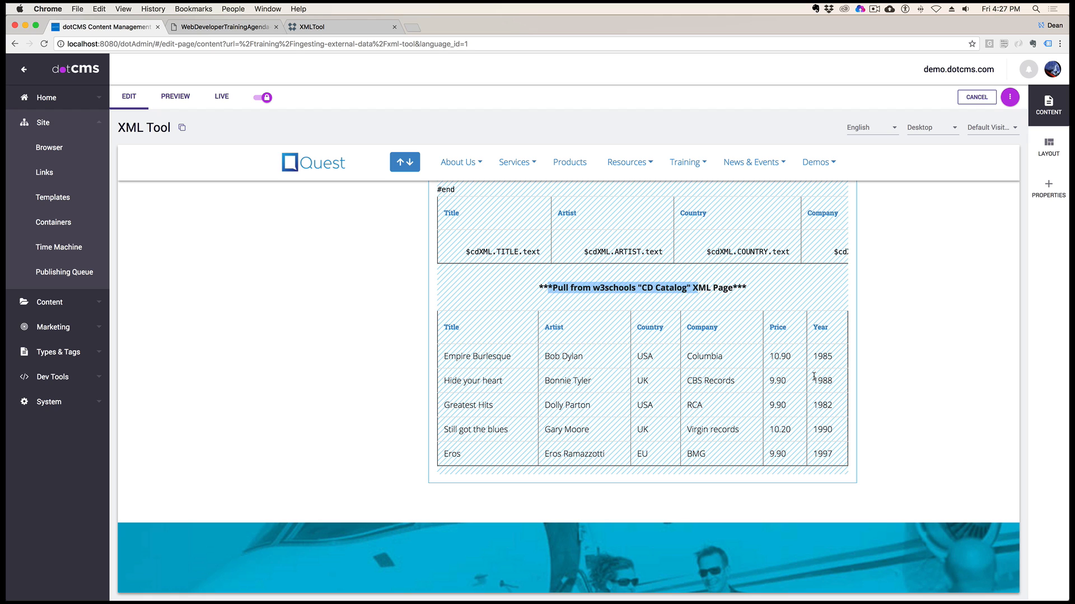
Review the example code and the XMLTool documentation link above the rendered table on the XML Tool page
scroll(814, 376, "up", 8)
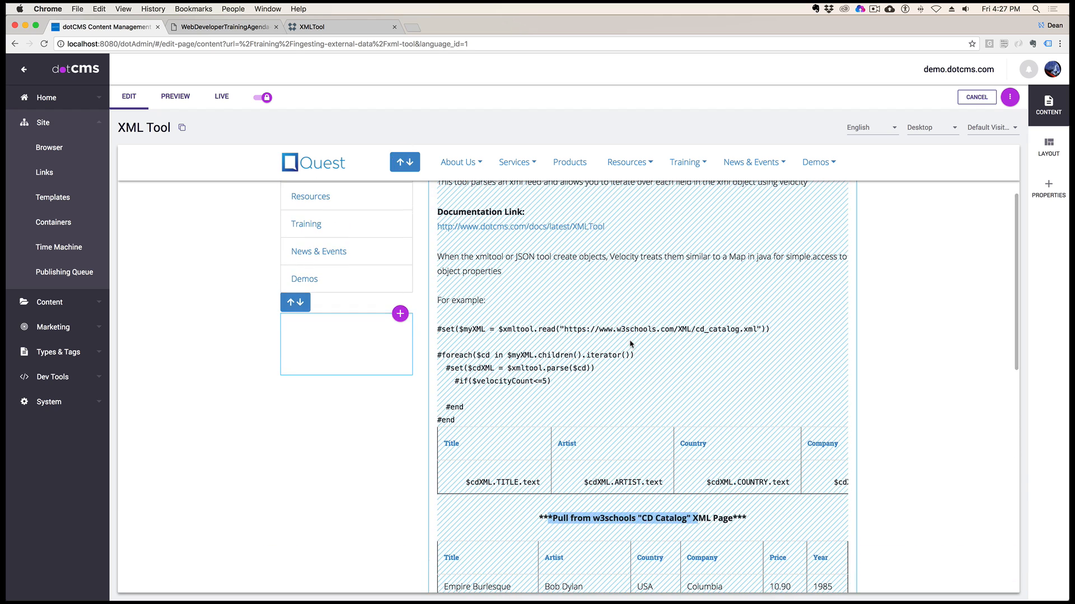
left_click(630, 342)
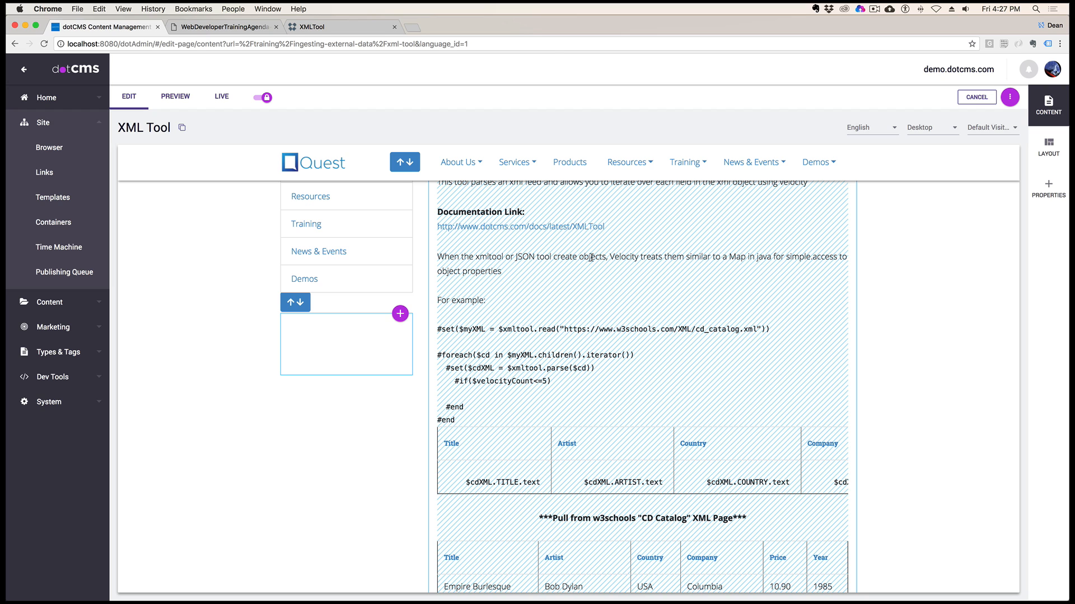
left_click_drag(610, 227, 438, 226)
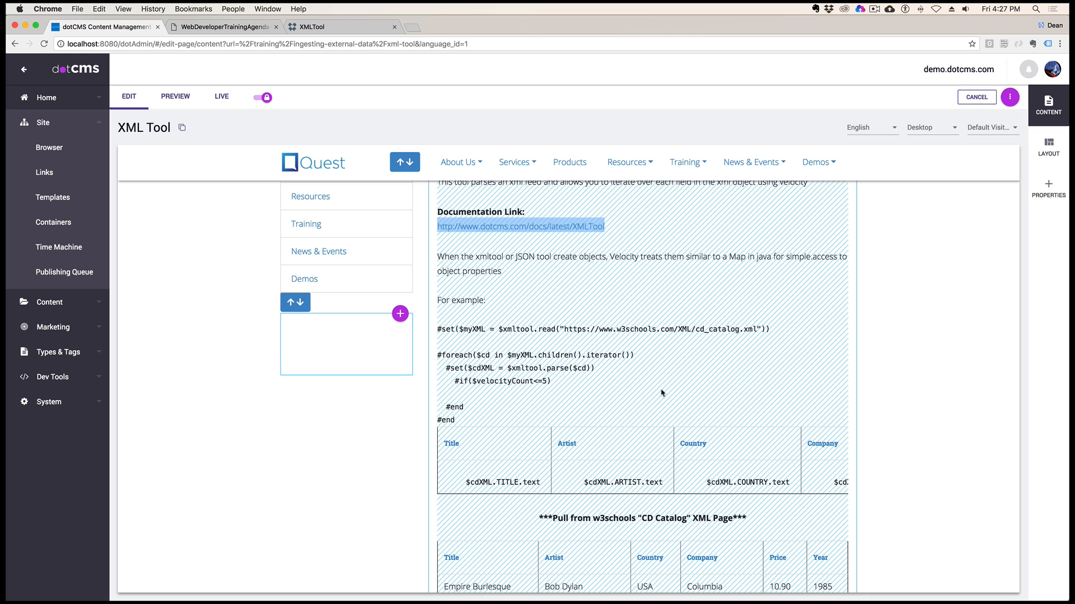
scroll(661, 393, "down", 5)
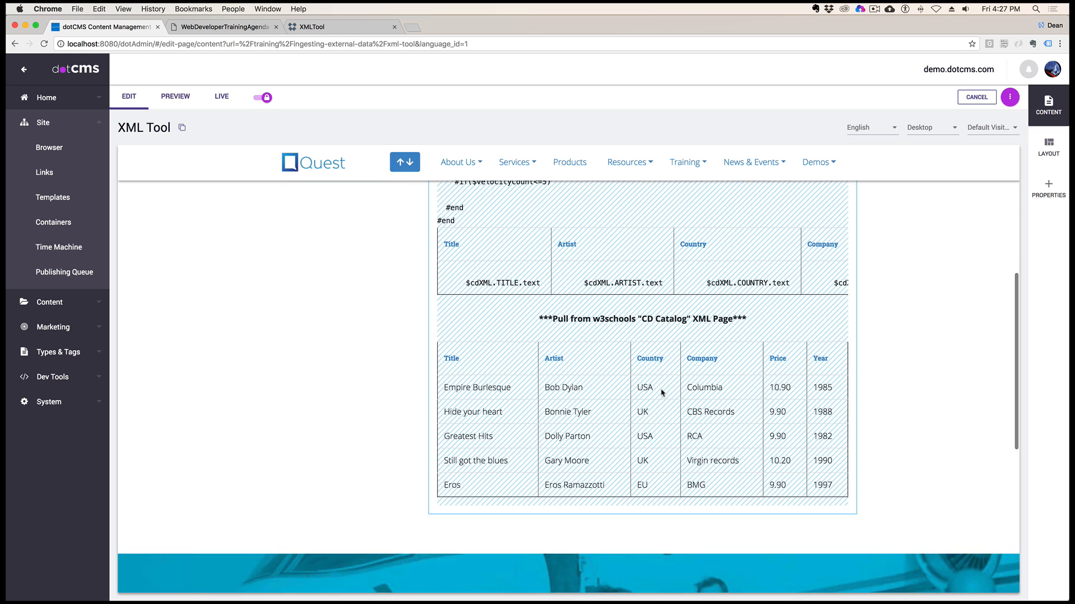
scroll(661, 392, "up", 8)
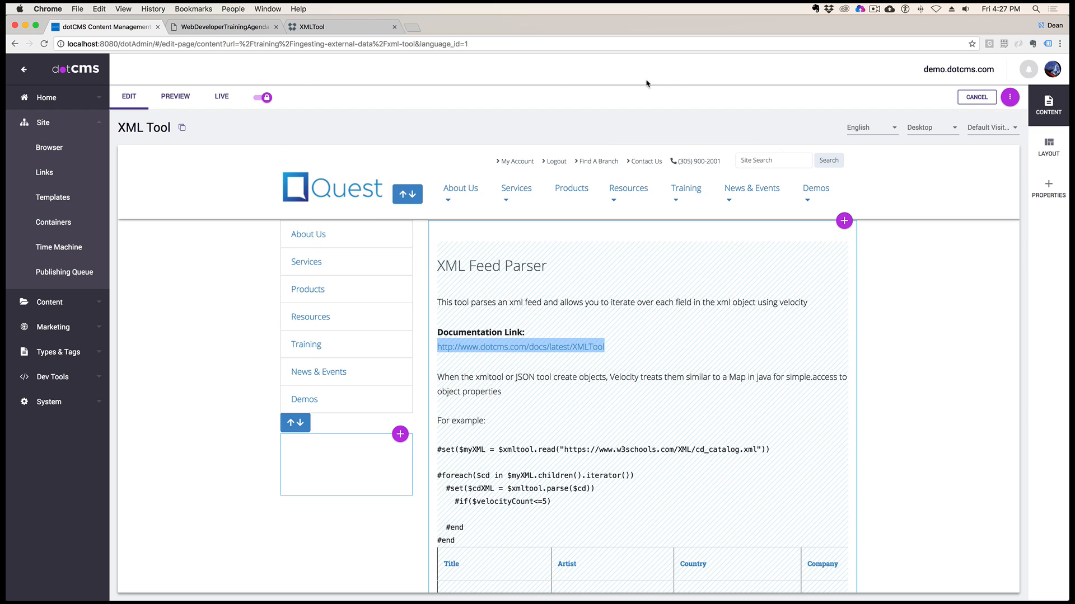
Switch to the dotCMS documentation, search it for "json" and open the JSONTool page
left_click(322, 28)
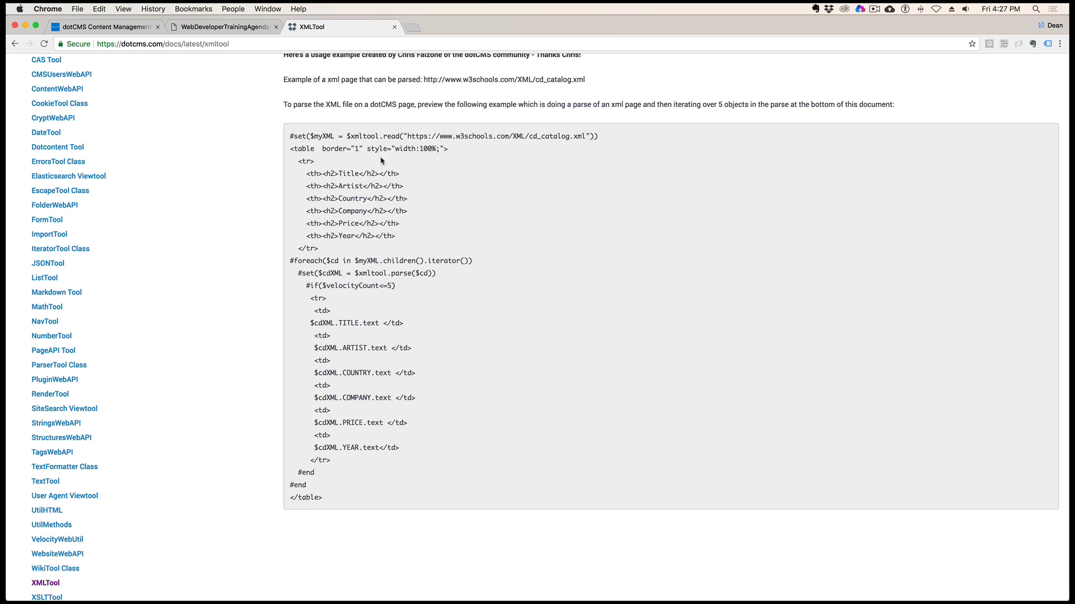
scroll(595, 208, "up", 5)
left_click(363, 71)
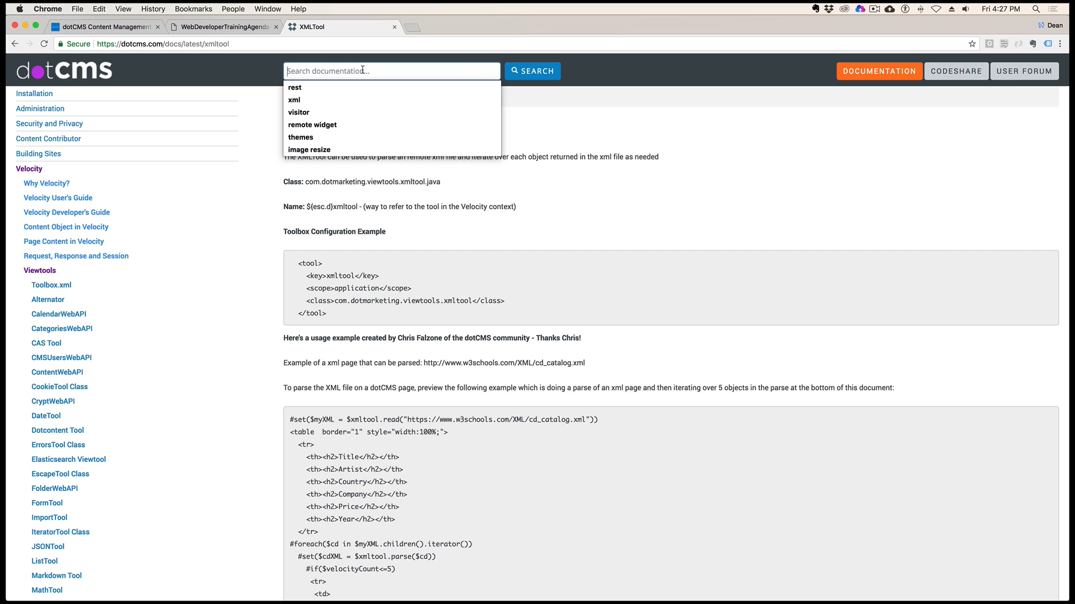
type("j")
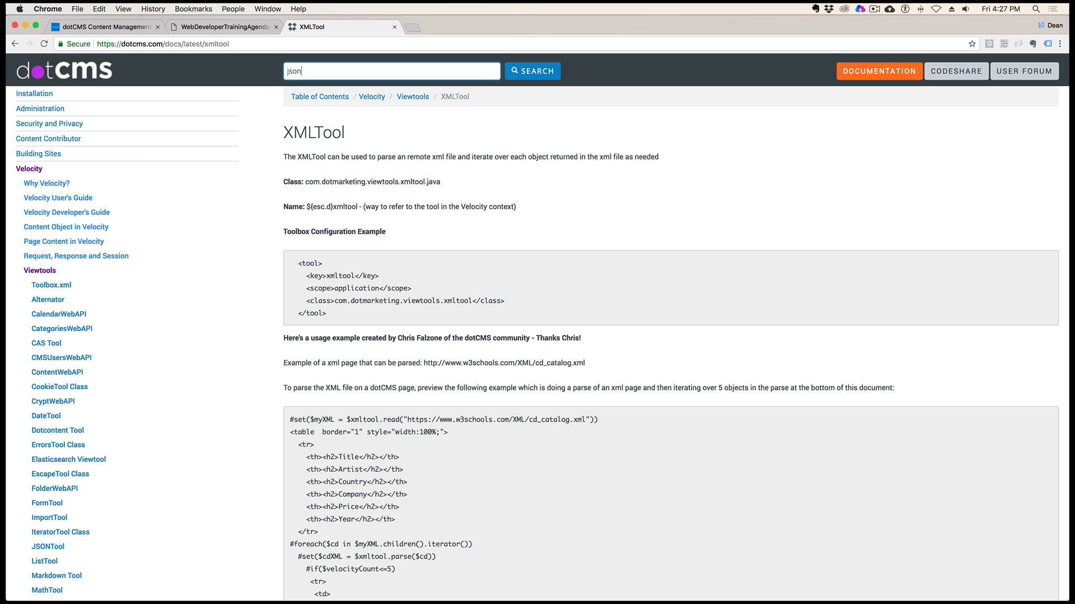
type("son")
key("Return")
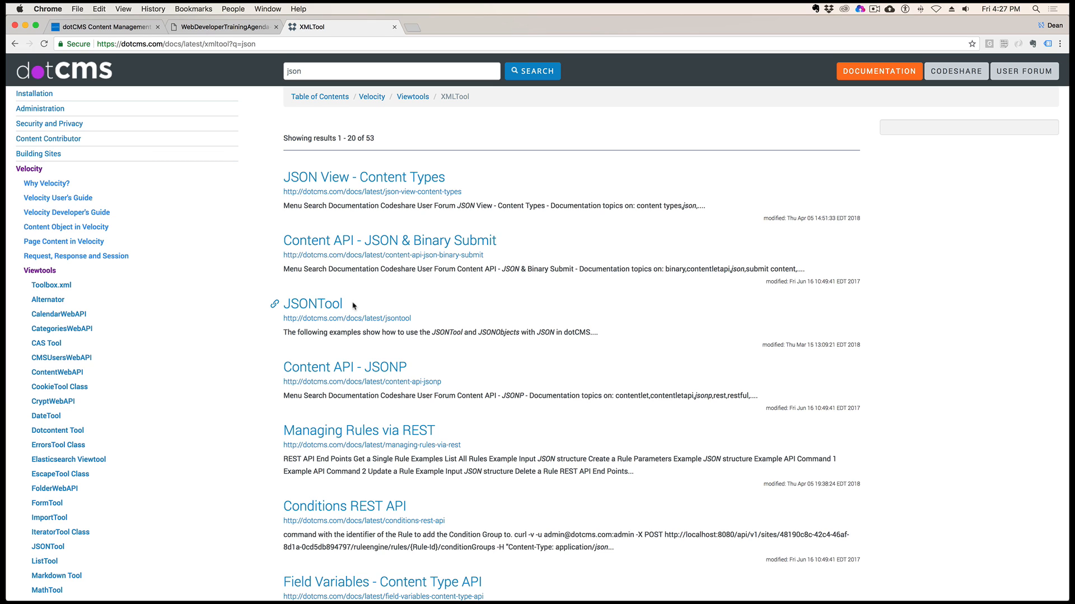
left_click(323, 308)
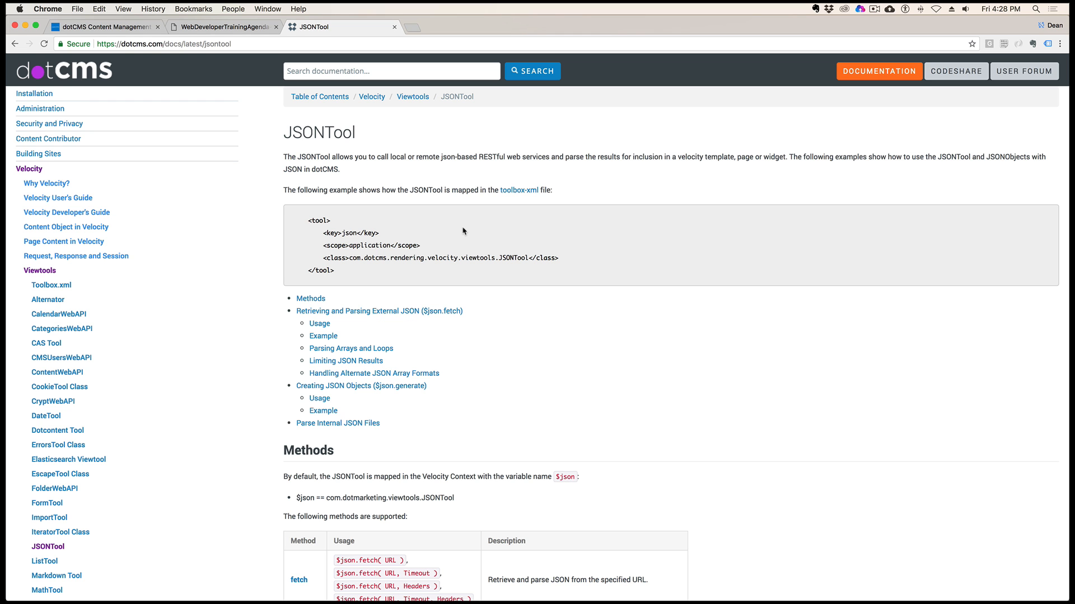
Examine the Methods table on the JSONTool page, comparing the $json.fetch variants with URL, Timeout and Headers arguments
scroll(456, 233, "down", 5)
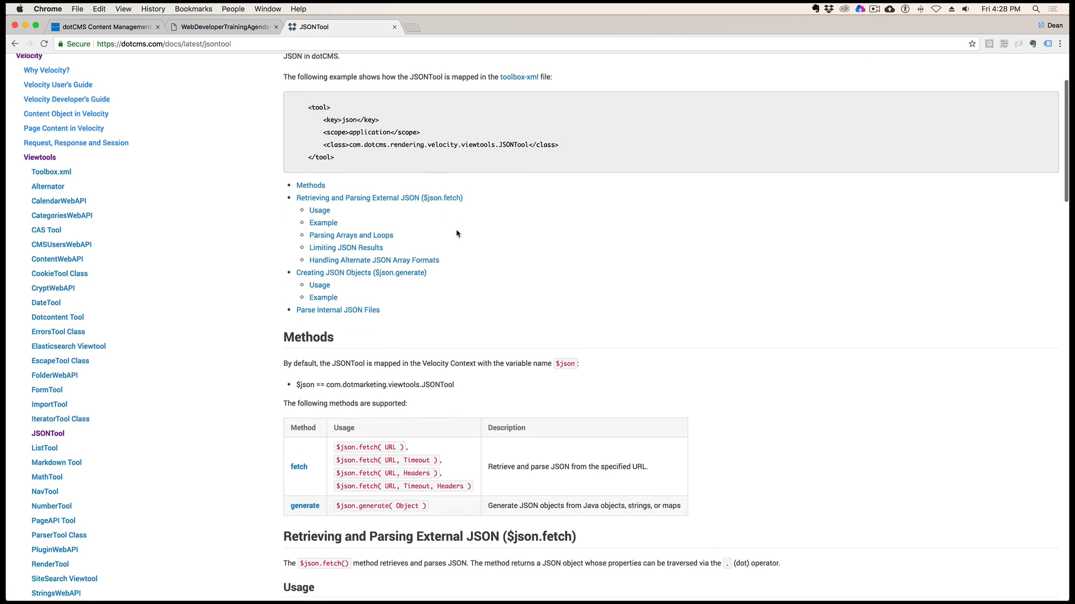
scroll(456, 234, "down", 3)
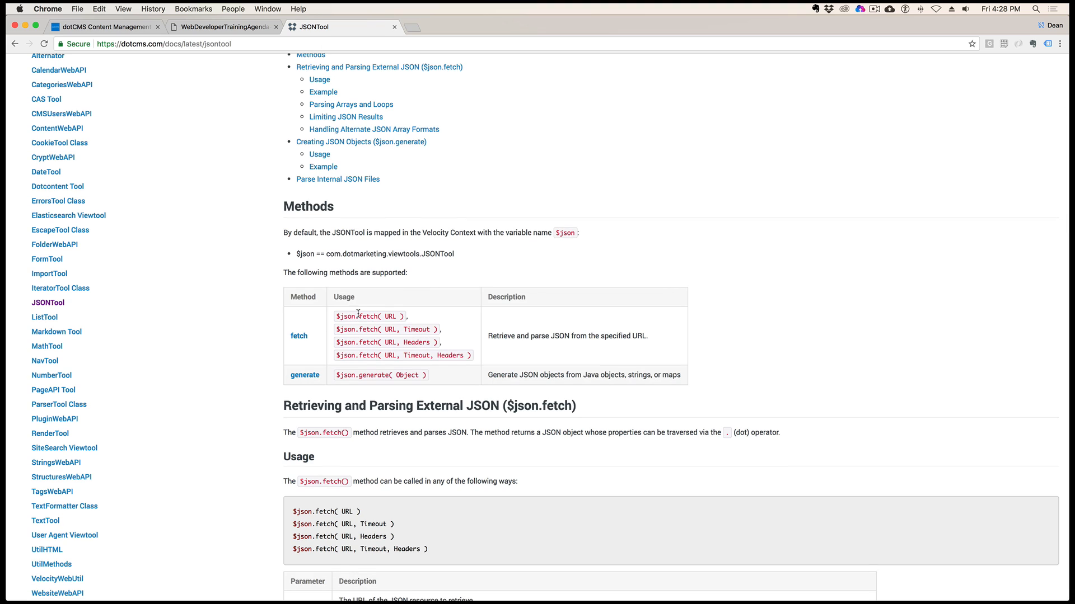
left_click_drag(335, 321, 407, 320)
scroll(490, 247, "down", 2)
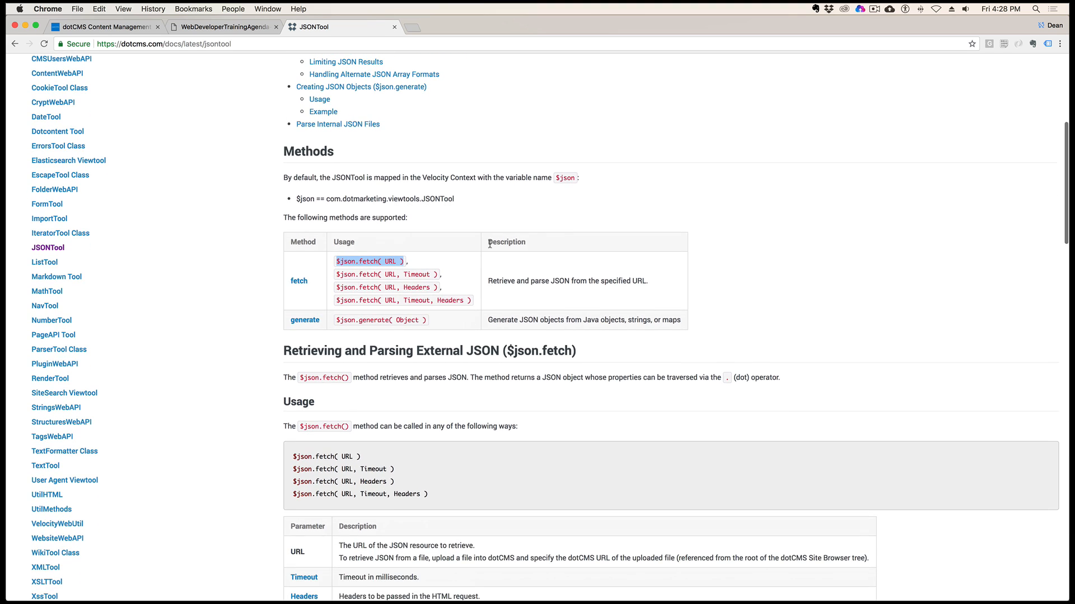
left_click_drag(396, 274, 434, 299)
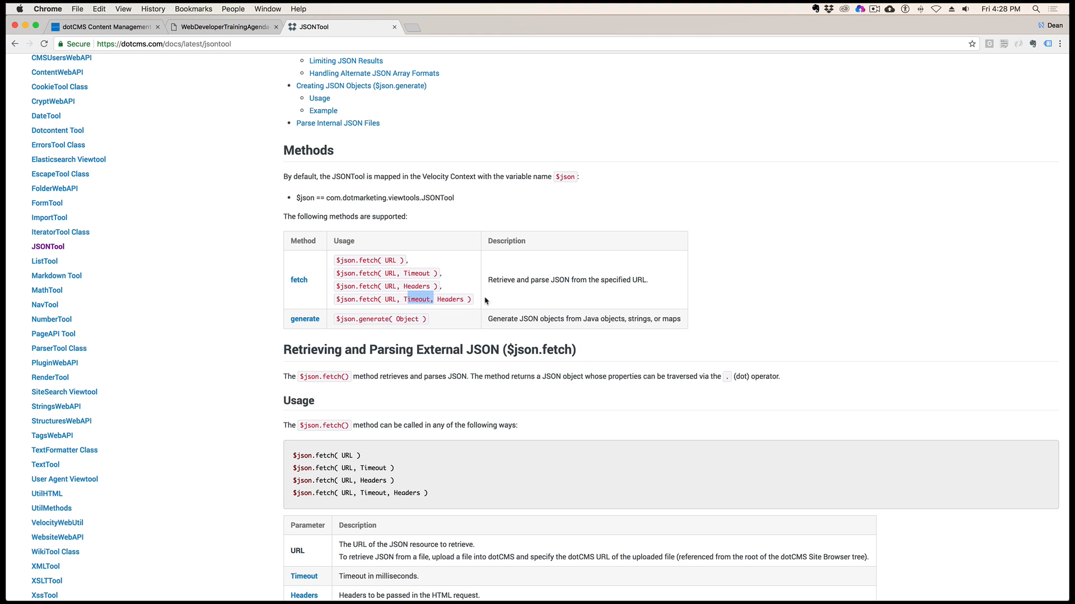
scroll(536, 293, "down", 1)
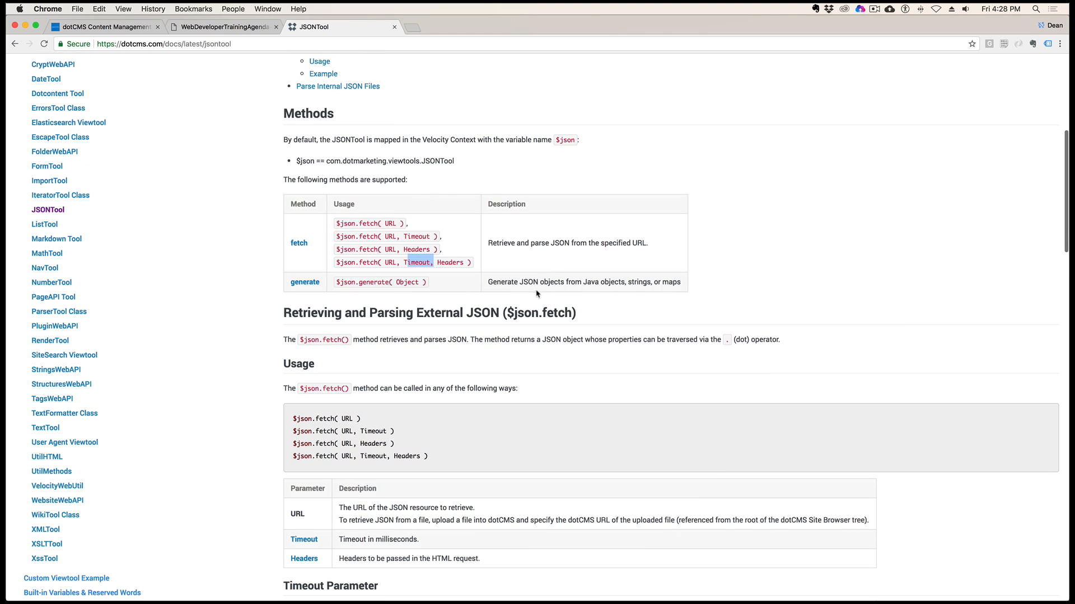
left_click(453, 261)
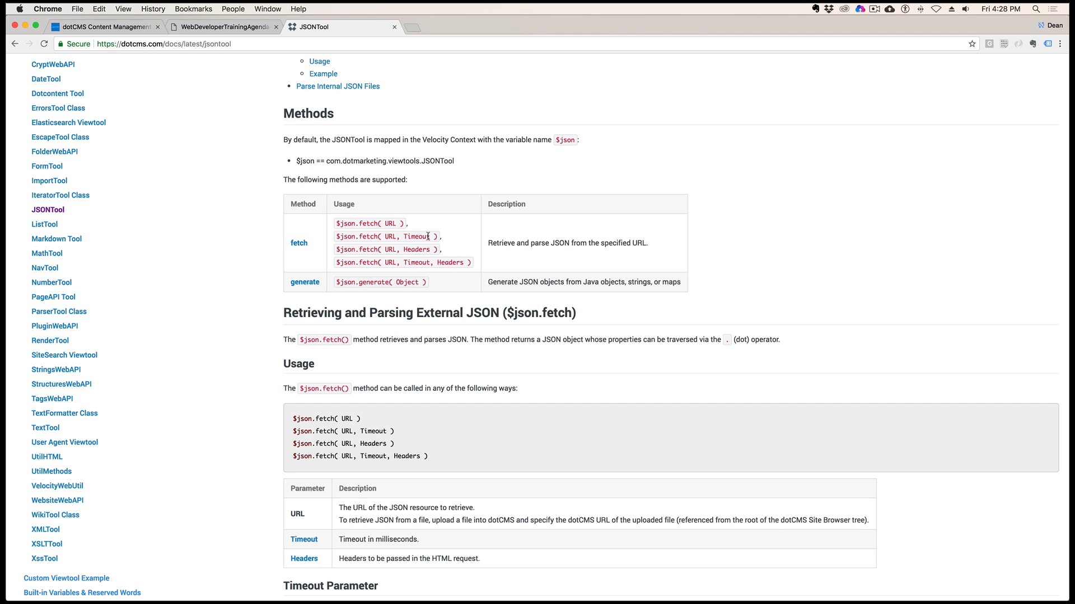
Read the $json.fetch Usage section and the Timeout Parameter notes
scroll(492, 285, "down", 3)
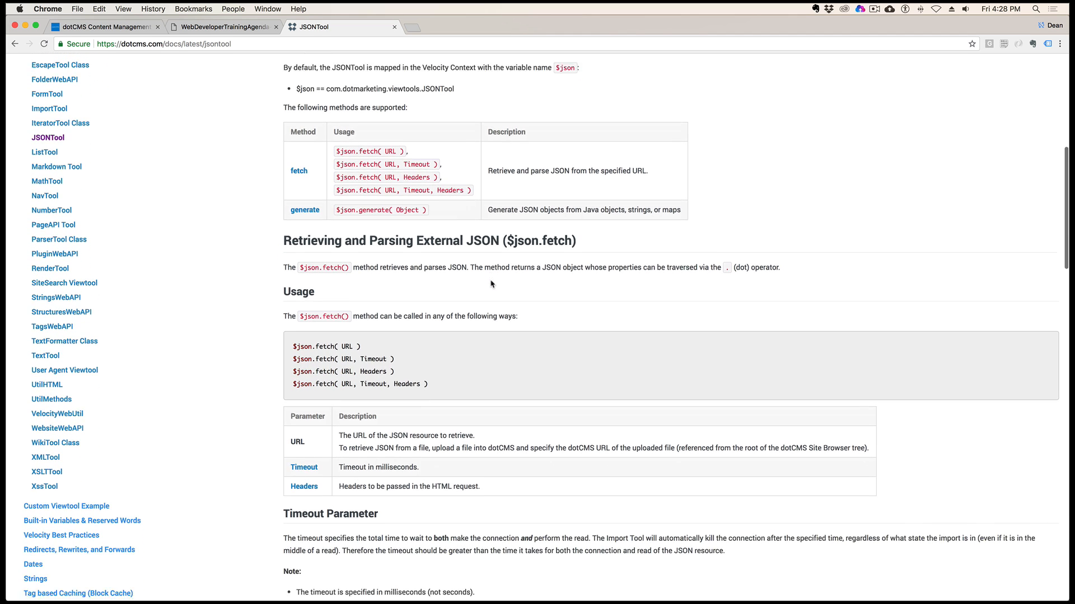
scroll(490, 343, "down", 2)
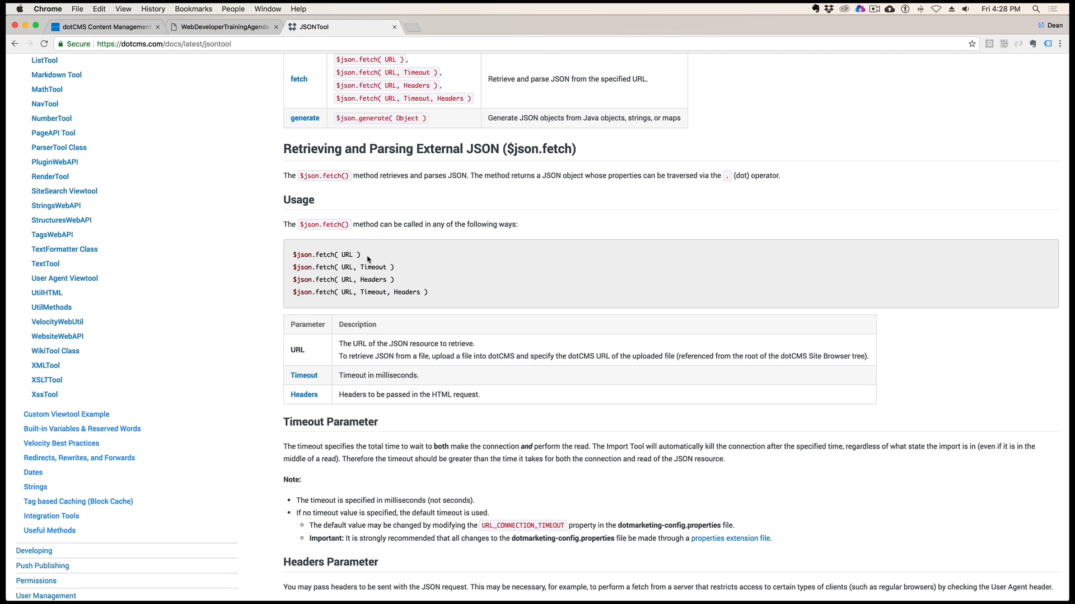
scroll(458, 327, "down", 5)
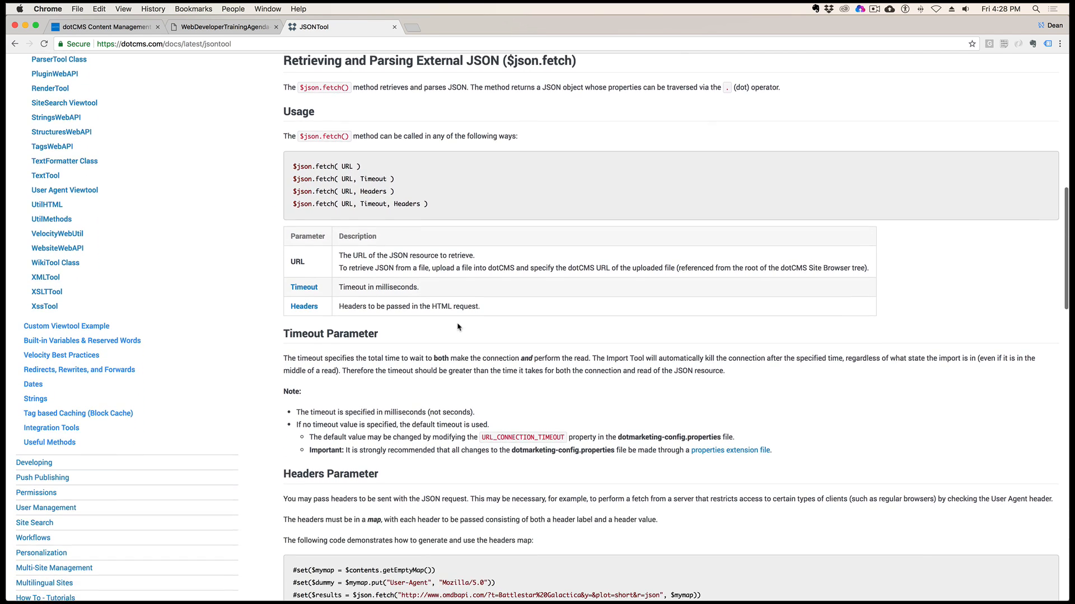
Study the Headers Parameter example, including the $json.fetch call that sets $results and its $mymap argument
scroll(458, 328, "down", 7)
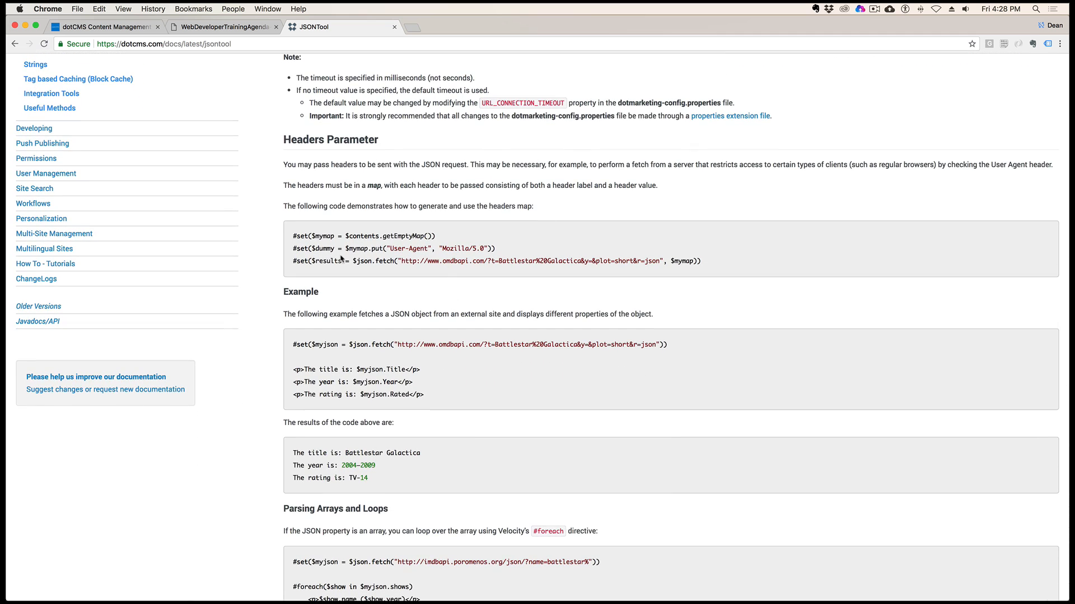
left_click_drag(316, 262, 667, 261)
left_click(728, 263)
scroll(746, 288, "down", 5)
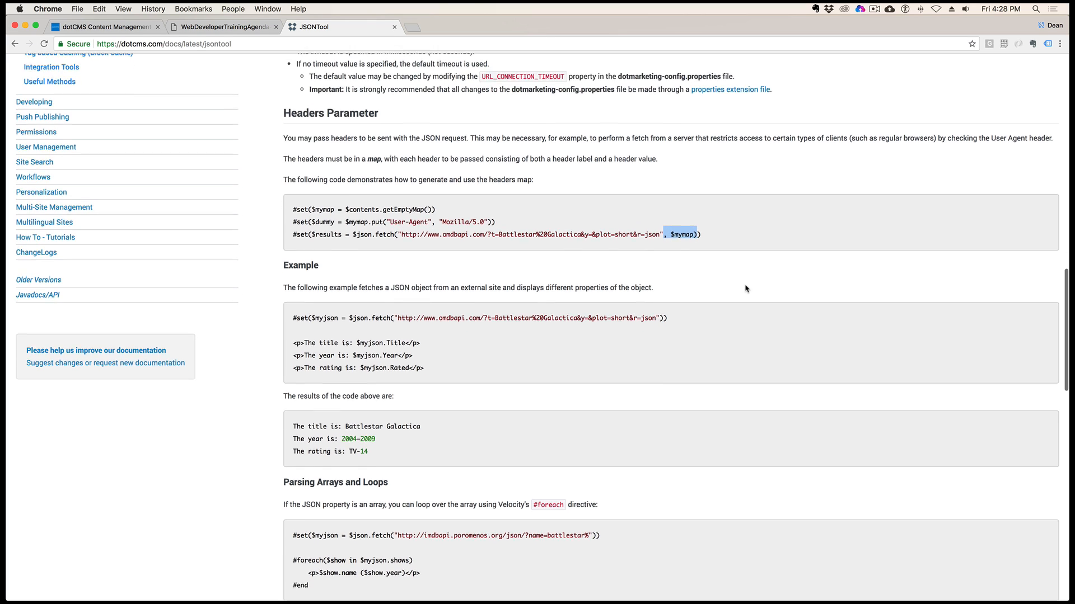
Study the Limiting JSON Results example on the JSONTool page, including its #foreach loop, $show variable and $json.fetch URL
scroll(746, 287, "down", 6)
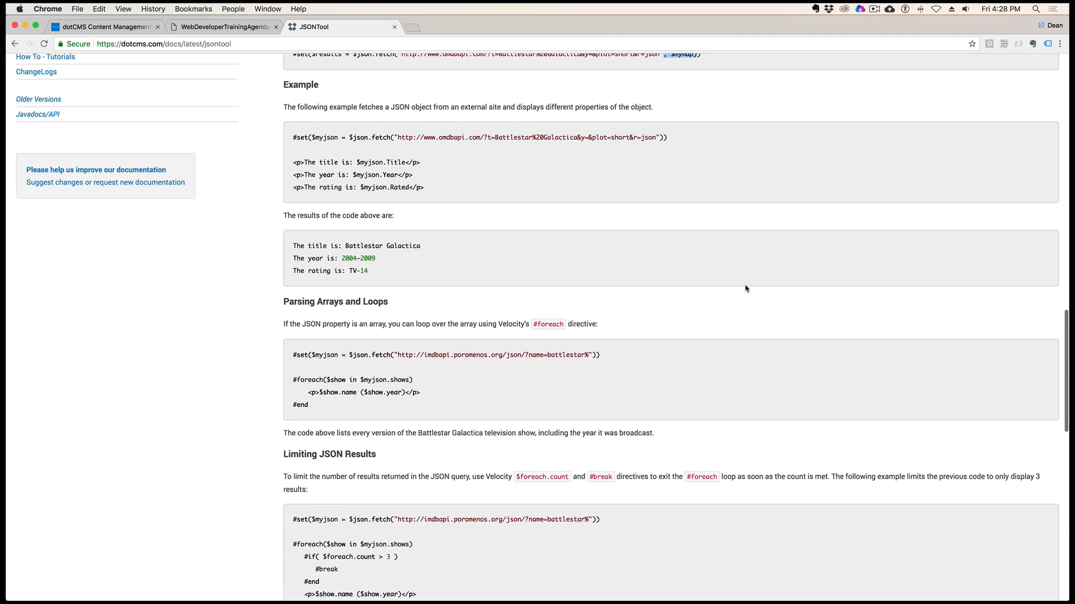
scroll(746, 288, "down", 2)
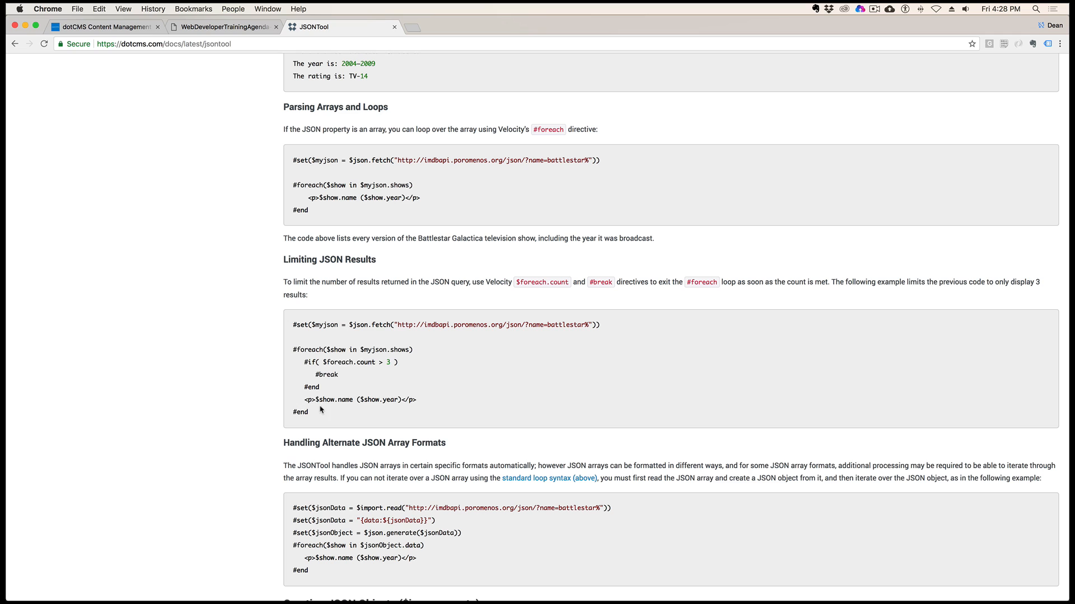
left_click_drag(321, 410, 288, 349)
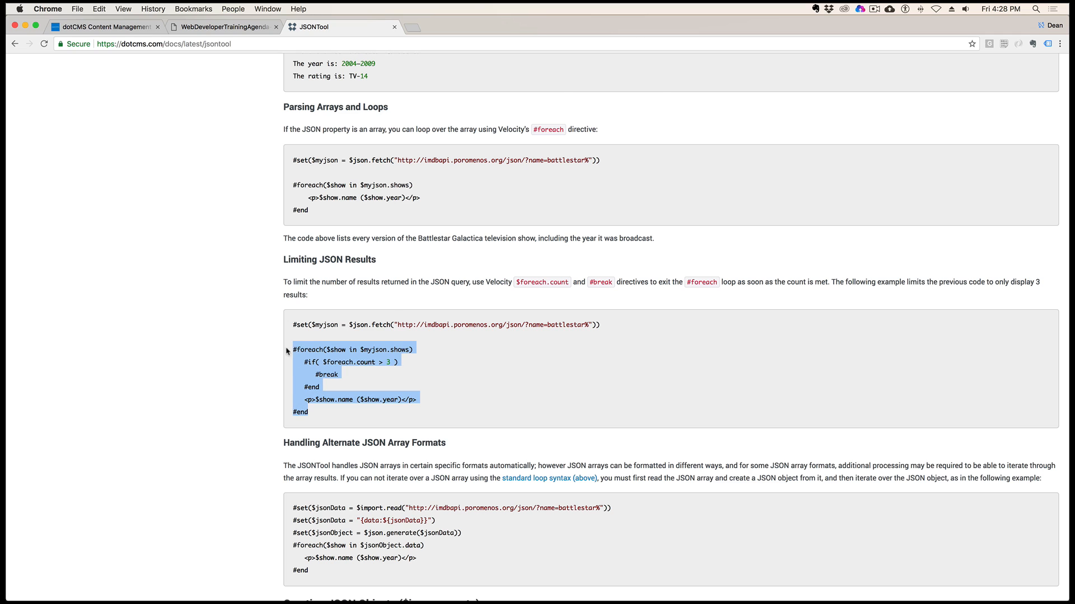
left_click(388, 316)
double_click(345, 349)
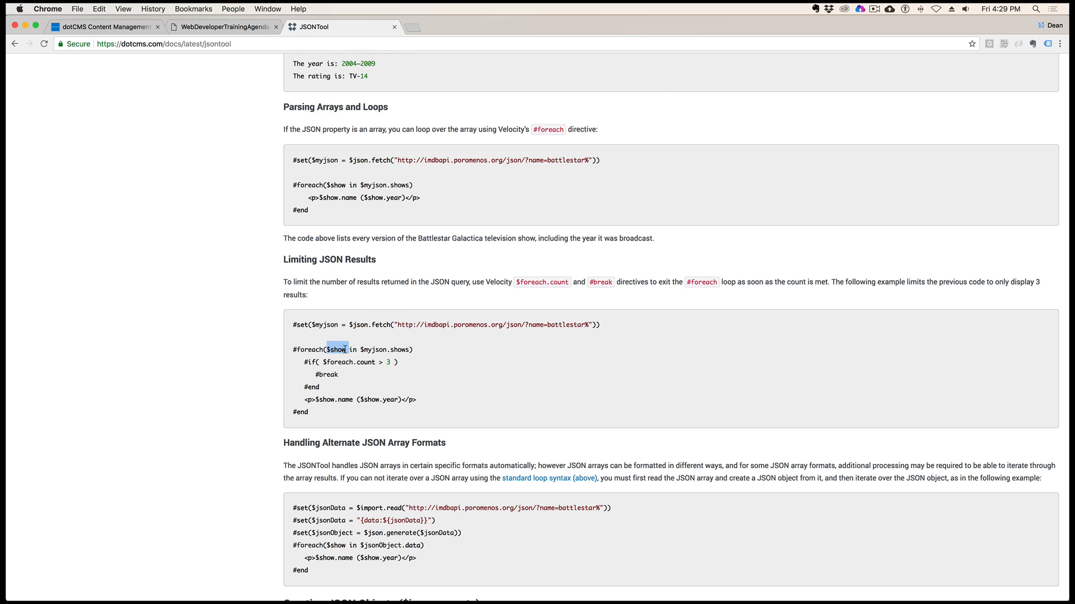
left_click_drag(363, 350, 315, 327)
left_click_drag(432, 325, 603, 325)
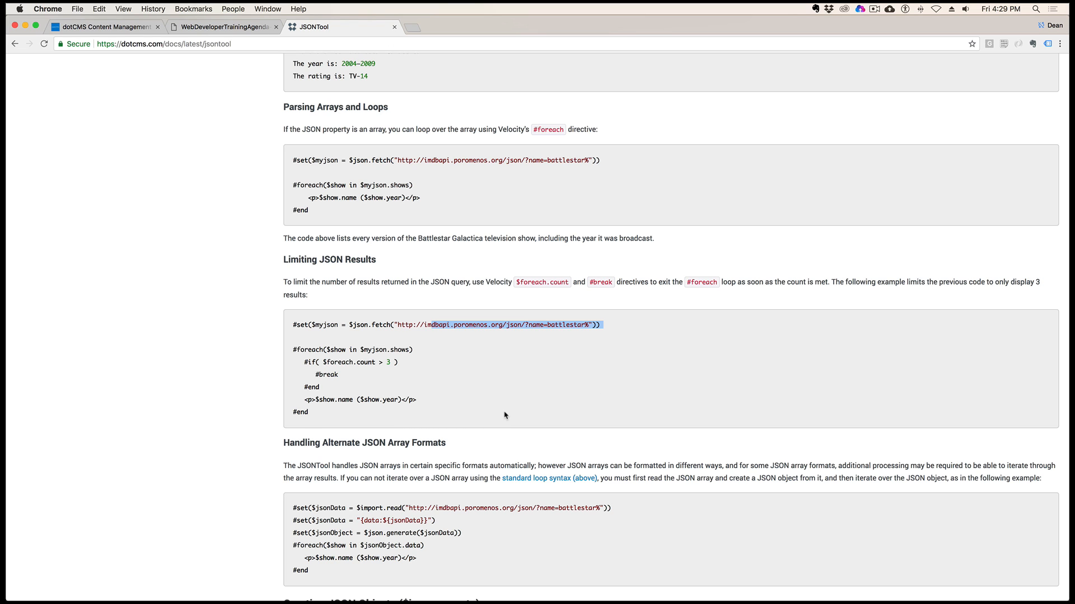
Switch to the dotCMS admin, open the json-tool page from the ingesting-external-data folder and show its New York Times example code
left_click(129, 27)
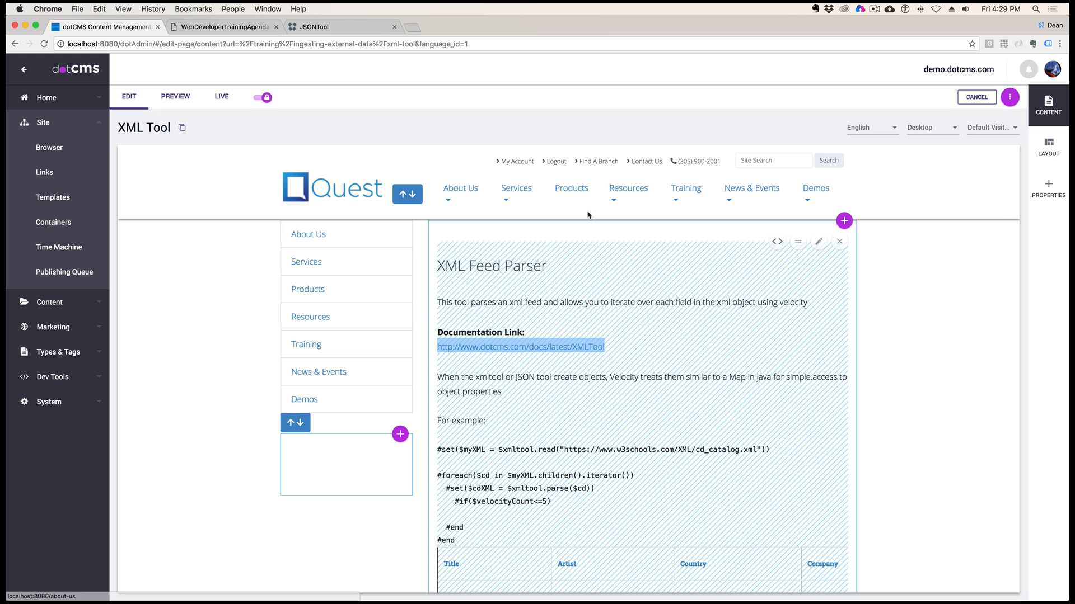
left_click(46, 155)
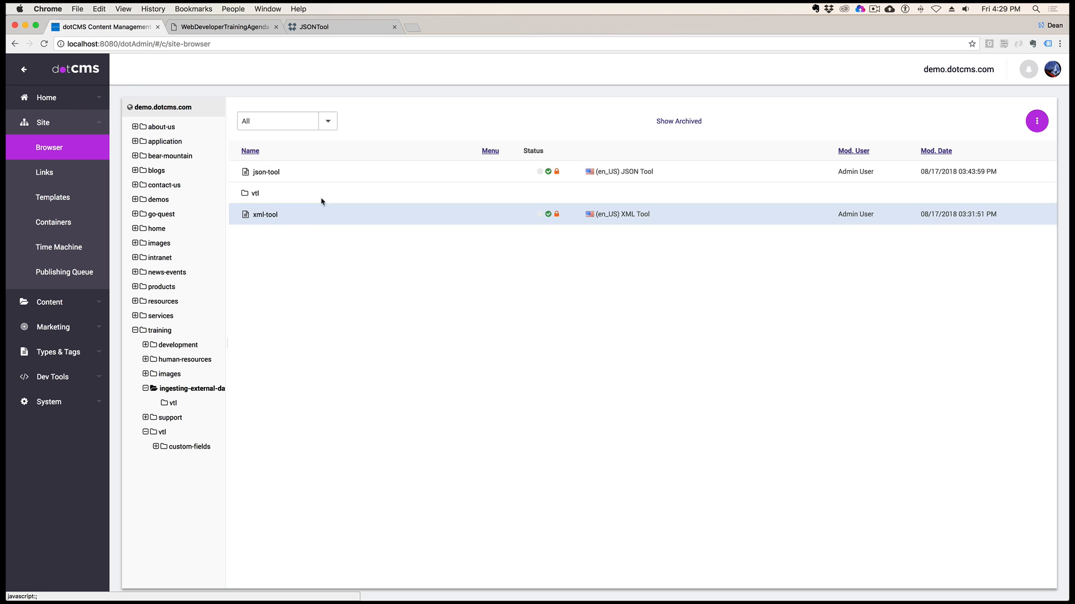
left_click(267, 173)
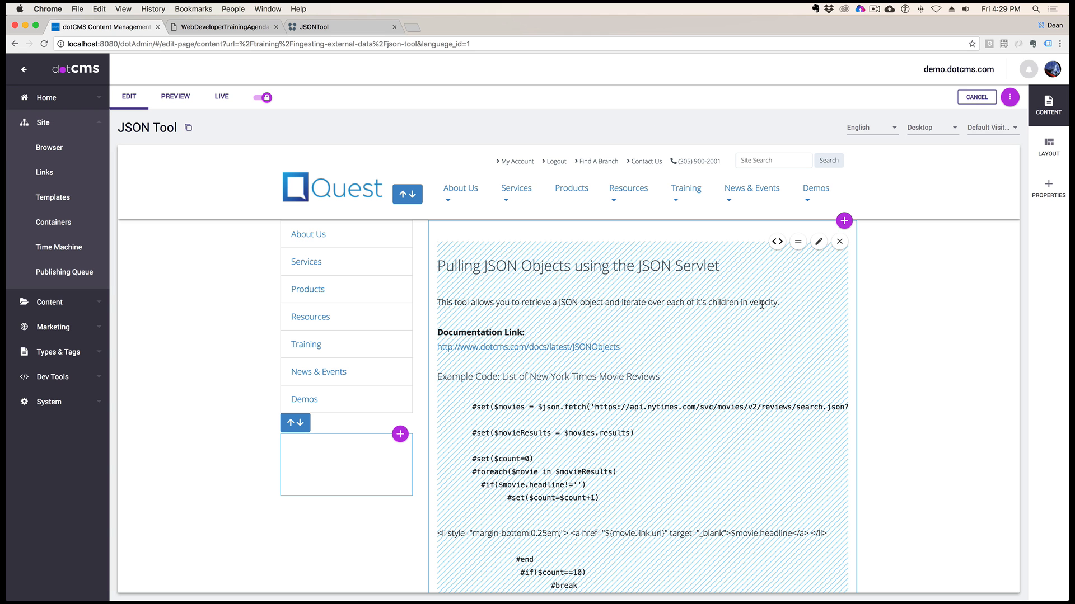
scroll(762, 305, "down", 3)
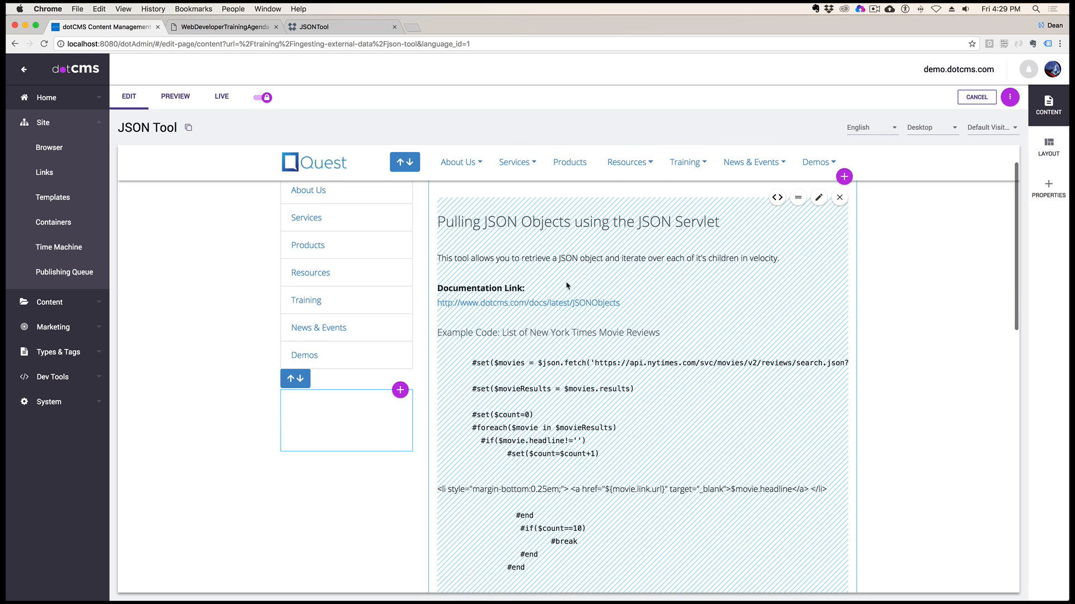
scroll(688, 317, "down", 1)
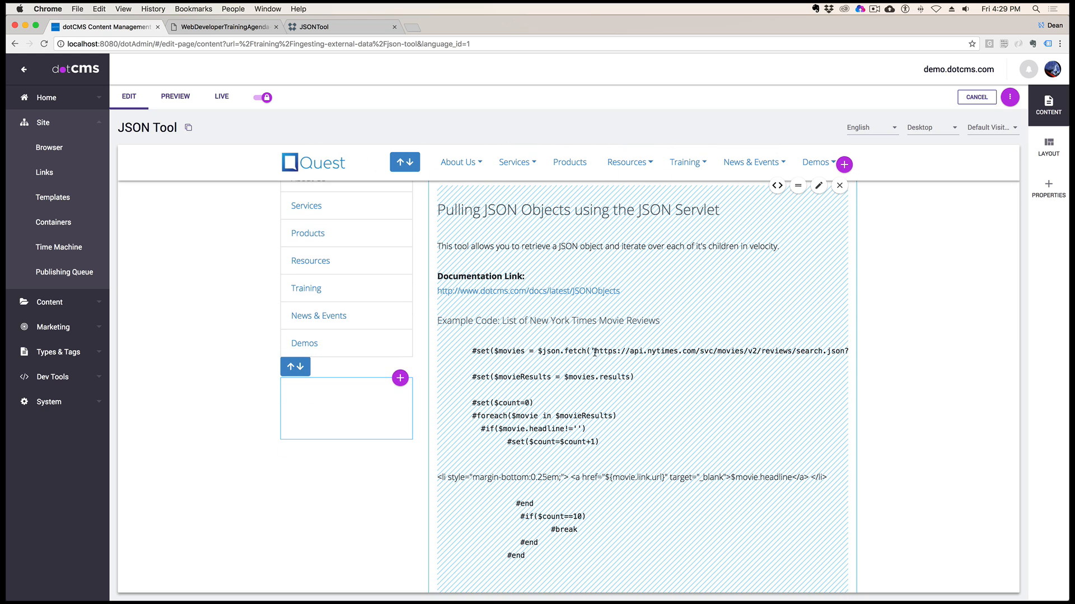
Copy the New York Times movie reviews URL, including its API key, from the $json.fetch example and load it in a new browser tab
left_click_drag(594, 353, 833, 354)
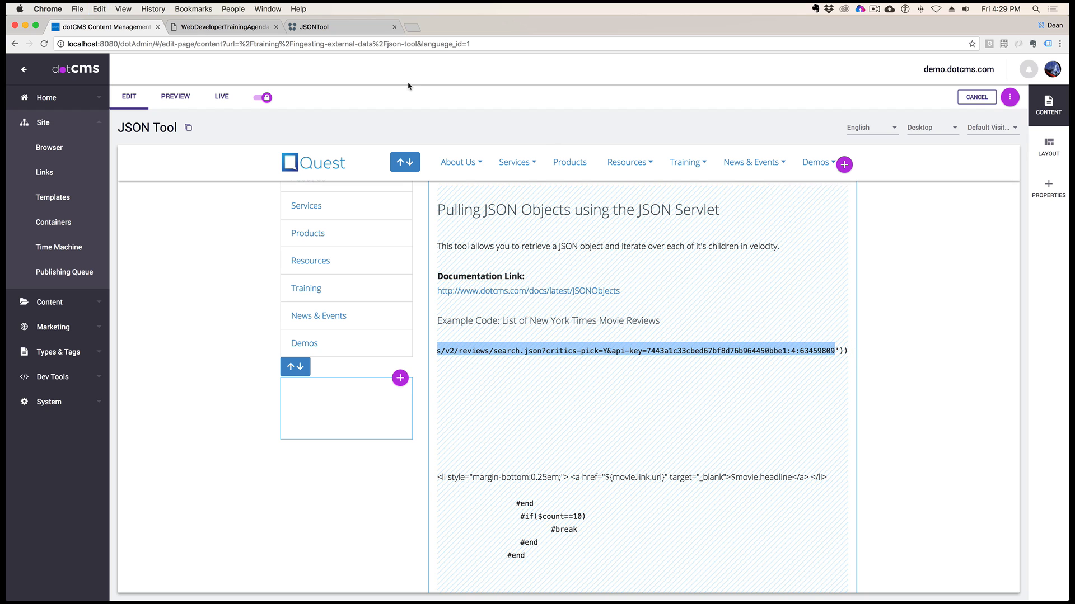
left_click(412, 27)
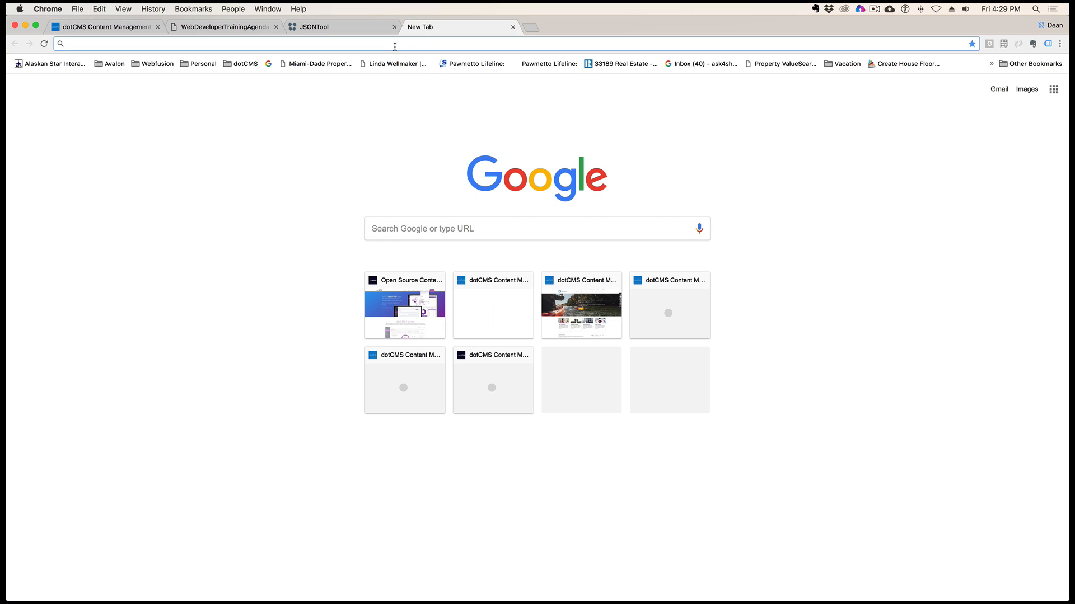
key("super+v")
key("Return")
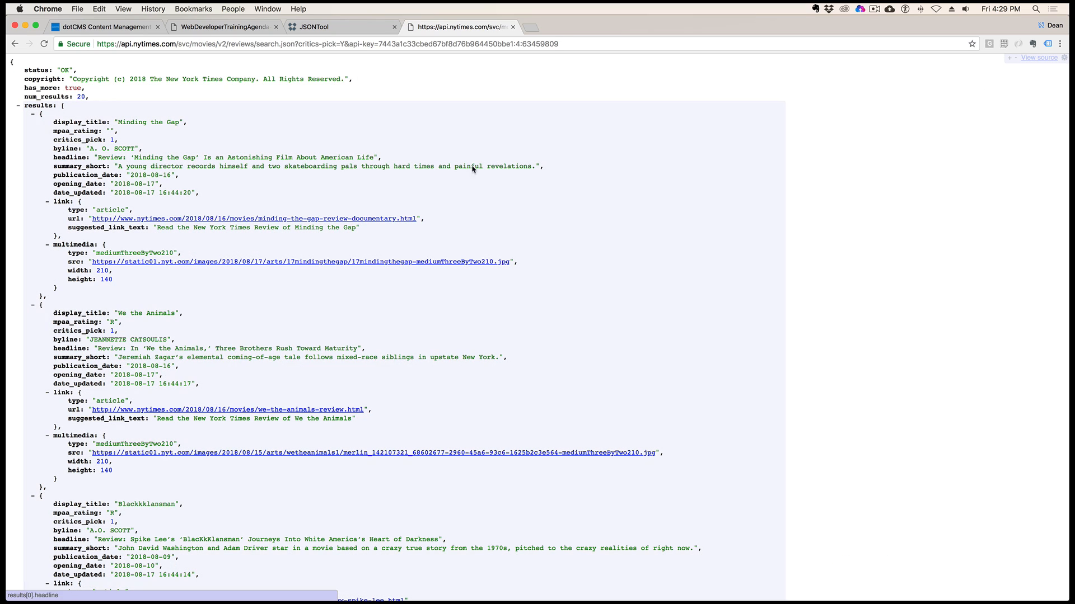
Examine the API key parameter in the request URL, the top-level fields and the first movie object in the results array
left_click_drag(546, 44, 380, 43)
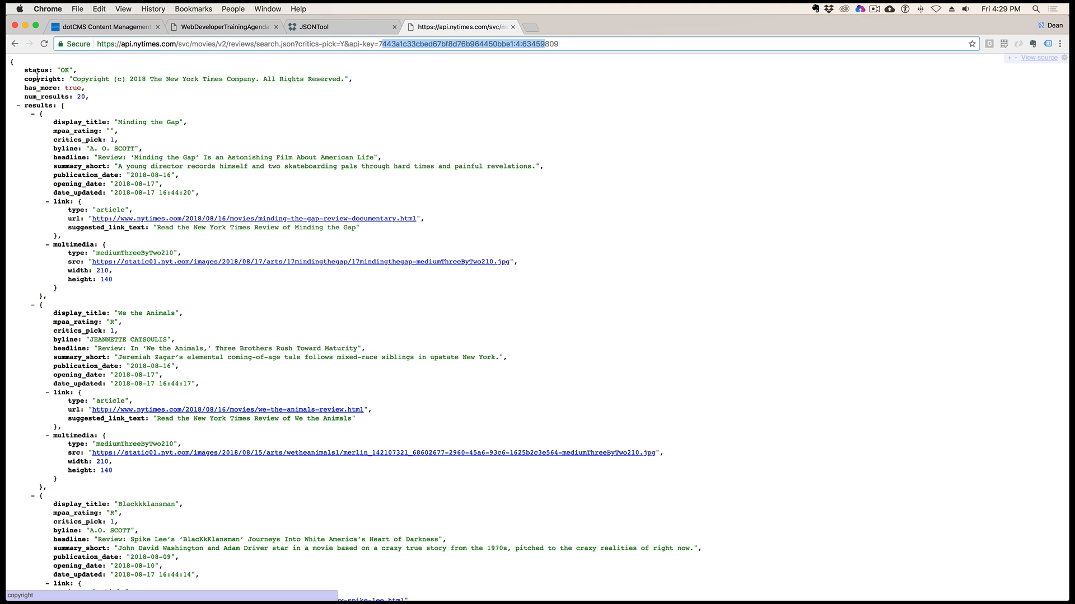
left_click_drag(24, 69, 54, 106)
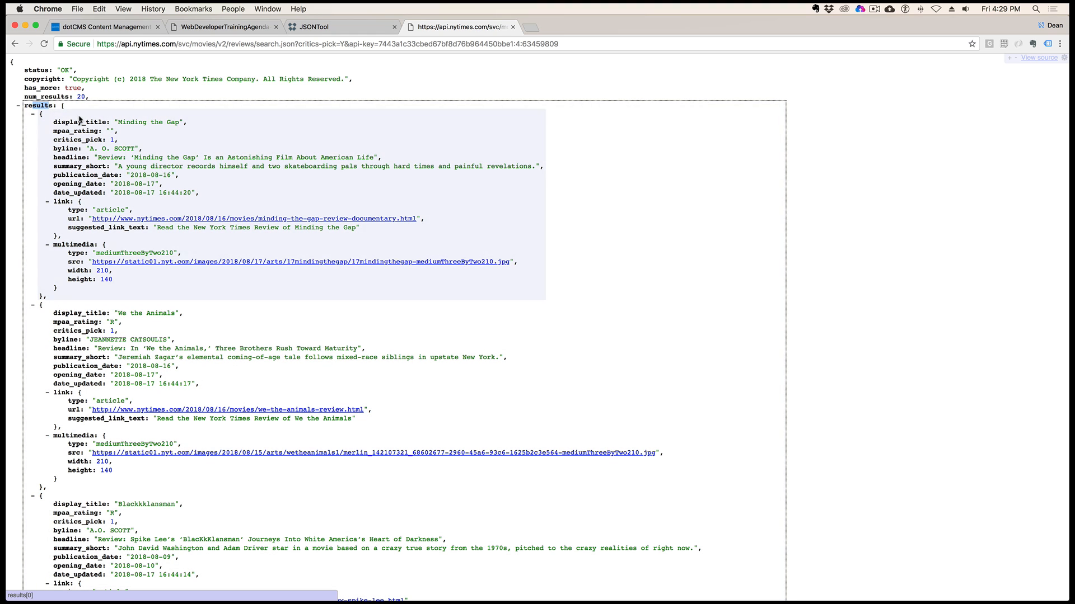
left_click(45, 122)
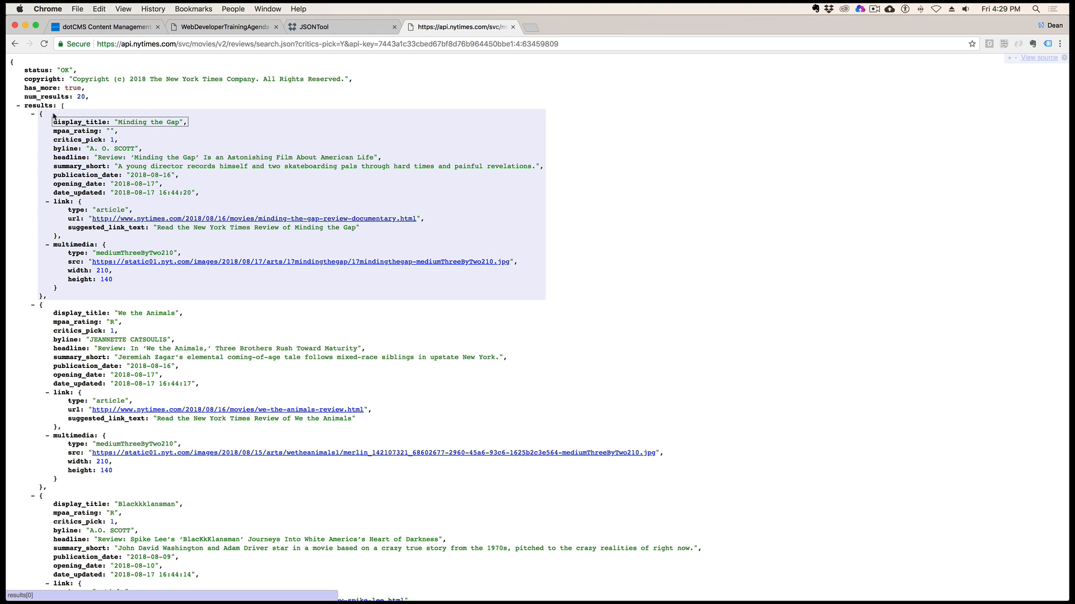
left_click_drag(49, 120, 55, 288)
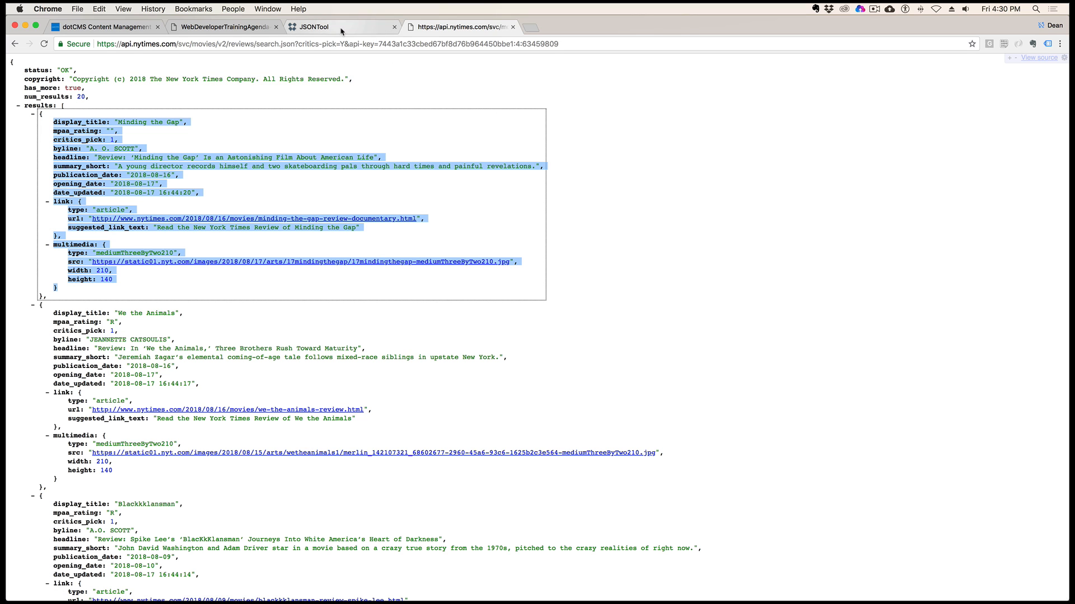
Return to the JSON Tool page and review the example code from the $movies fetch through the $count increment
left_click(342, 30)
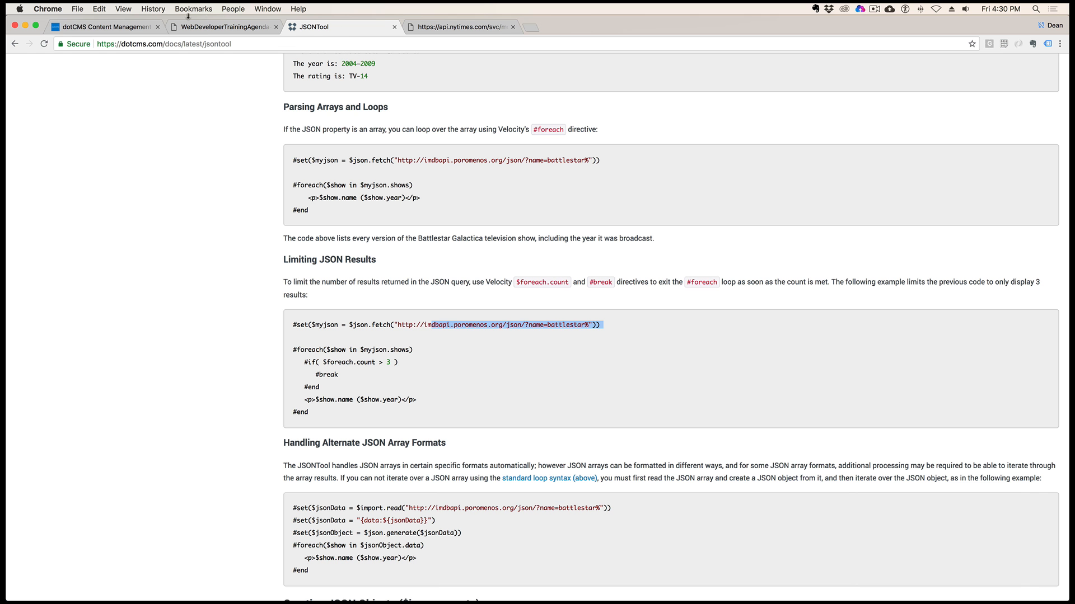
left_click(111, 27)
scroll(599, 259, "down", 2)
scroll(599, 259, "down", 3)
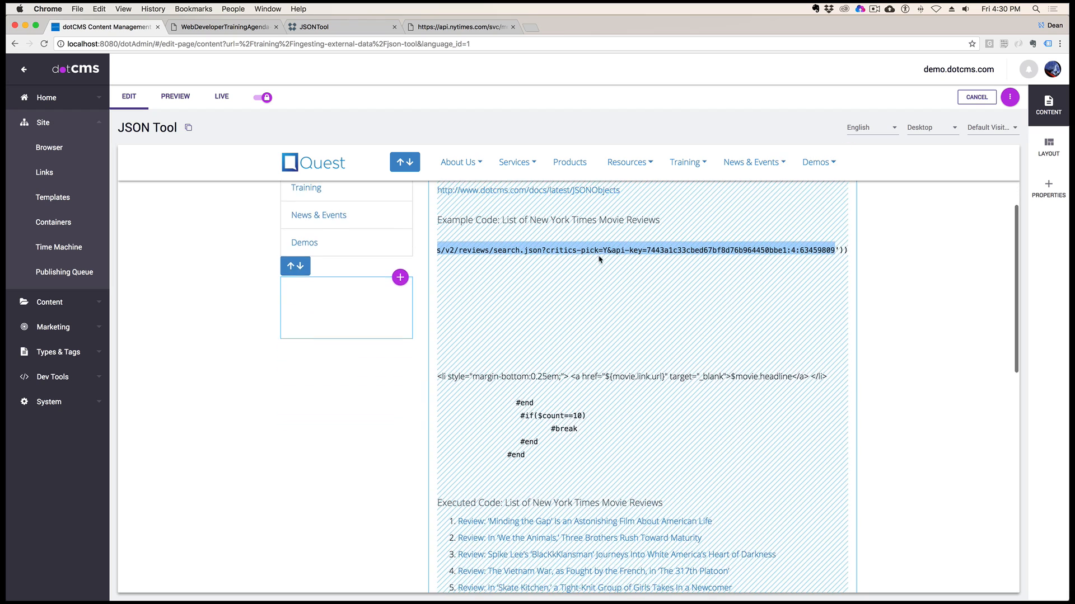
scroll(578, 276, "left", 5)
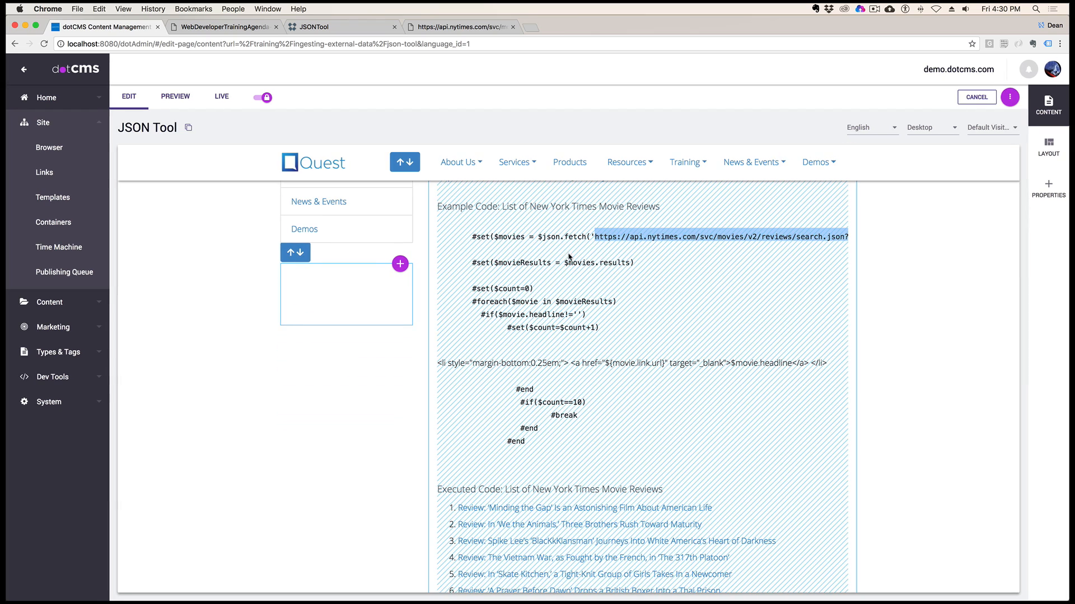
left_click(542, 275)
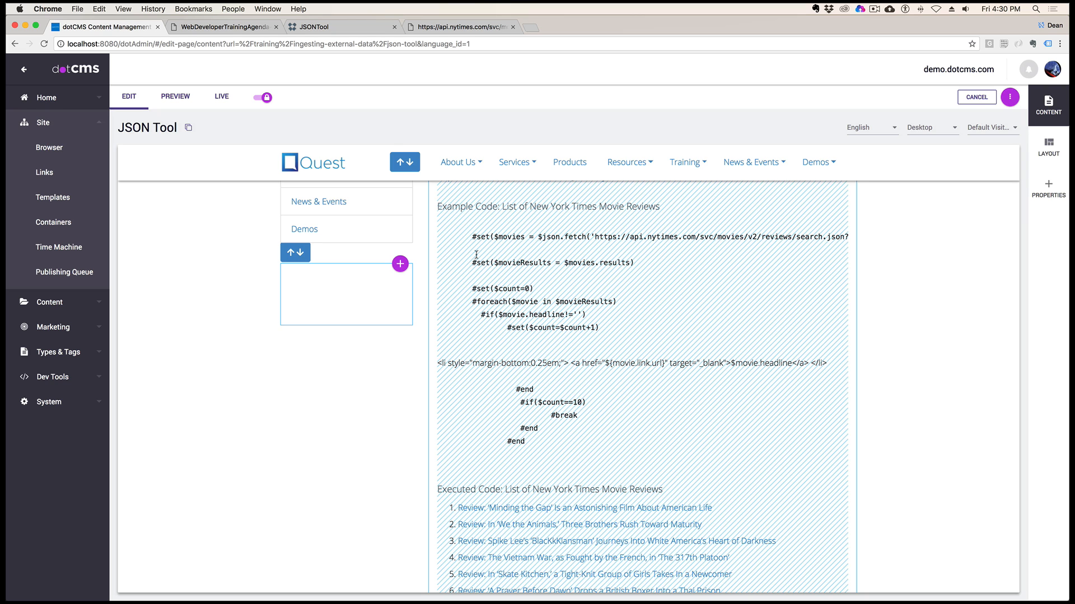
left_click_drag(468, 236, 585, 338)
scroll(585, 338, "up", 3)
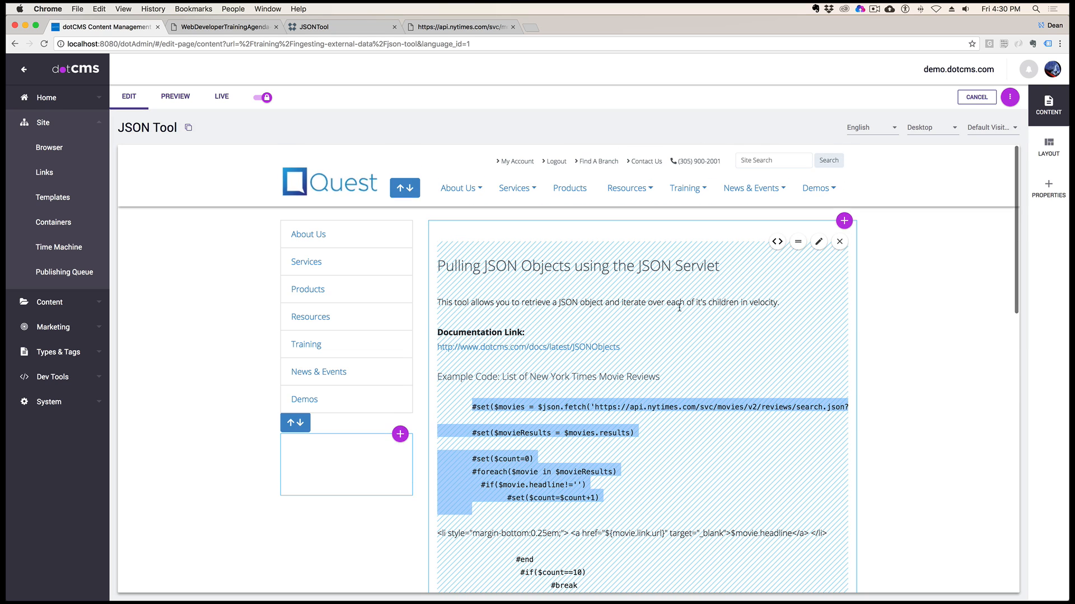
Open the code of the JSONServlet.vtl file asset from the page's JSON Servlet content block
left_click(777, 242)
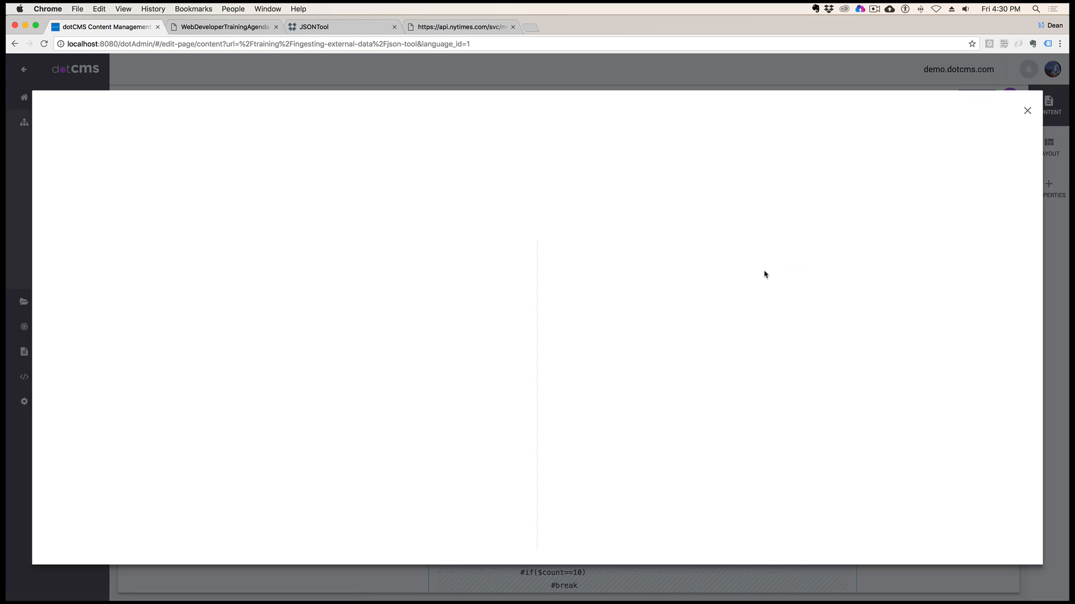
scroll(535, 324, "down", 3)
scroll(535, 325, "up", 3)
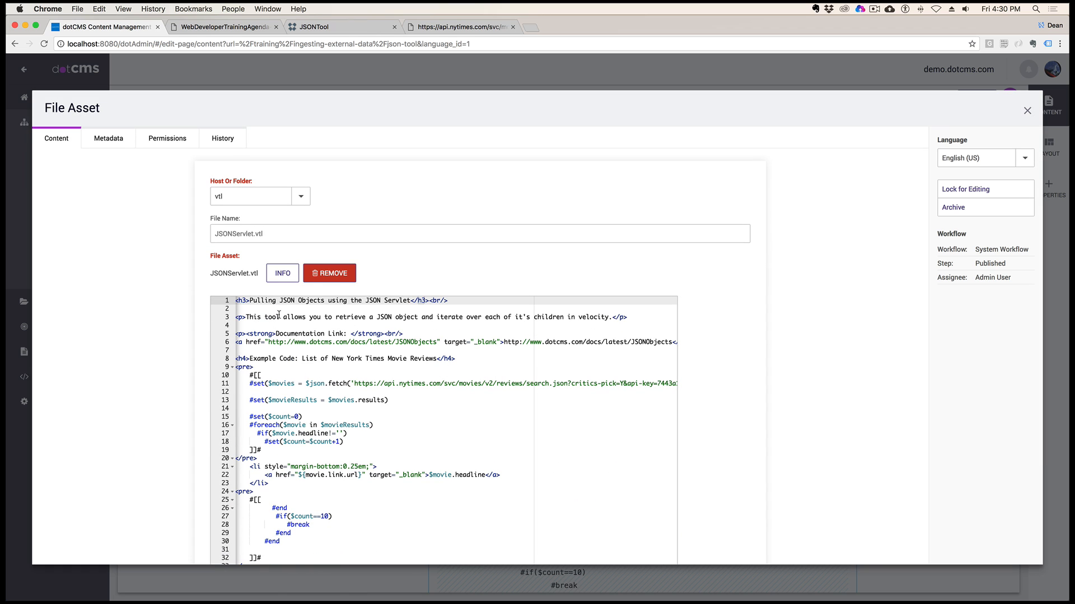
left_click(279, 317)
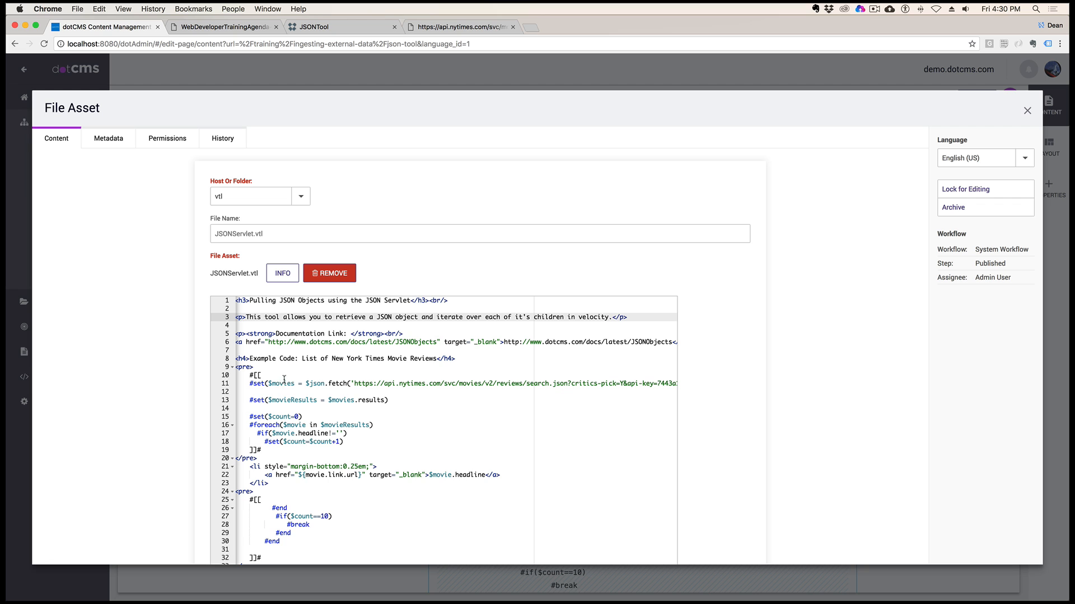
Examine the example's $json.fetch URL, the $movies variable and the $movieResults assignment from $movies.results in JSONServlet.vtl
left_click(444, 384)
left_click_drag(355, 384, 572, 384)
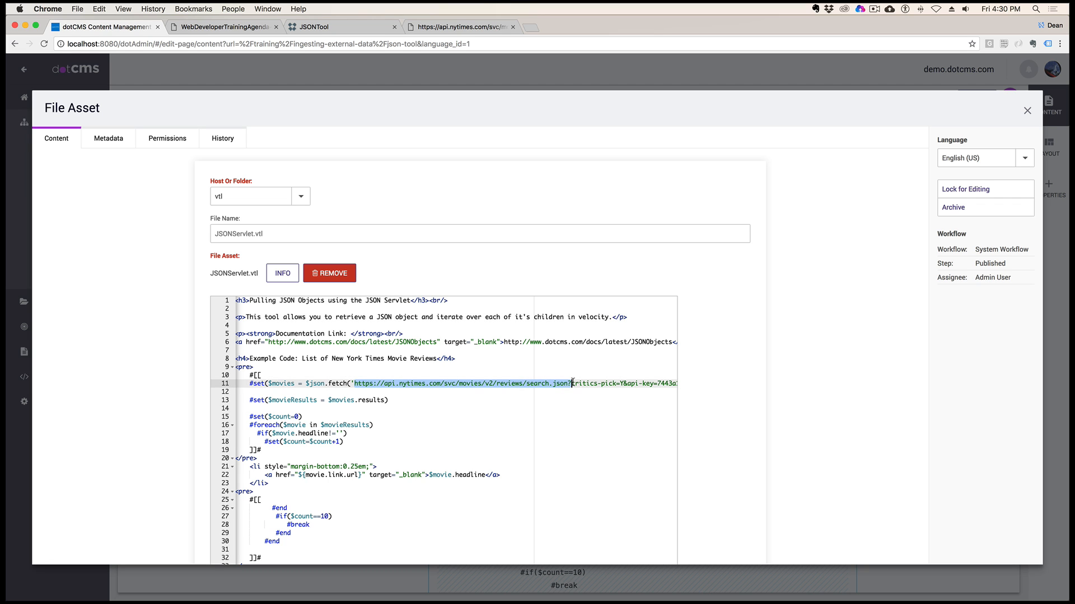
scroll(449, 402, "down", 5)
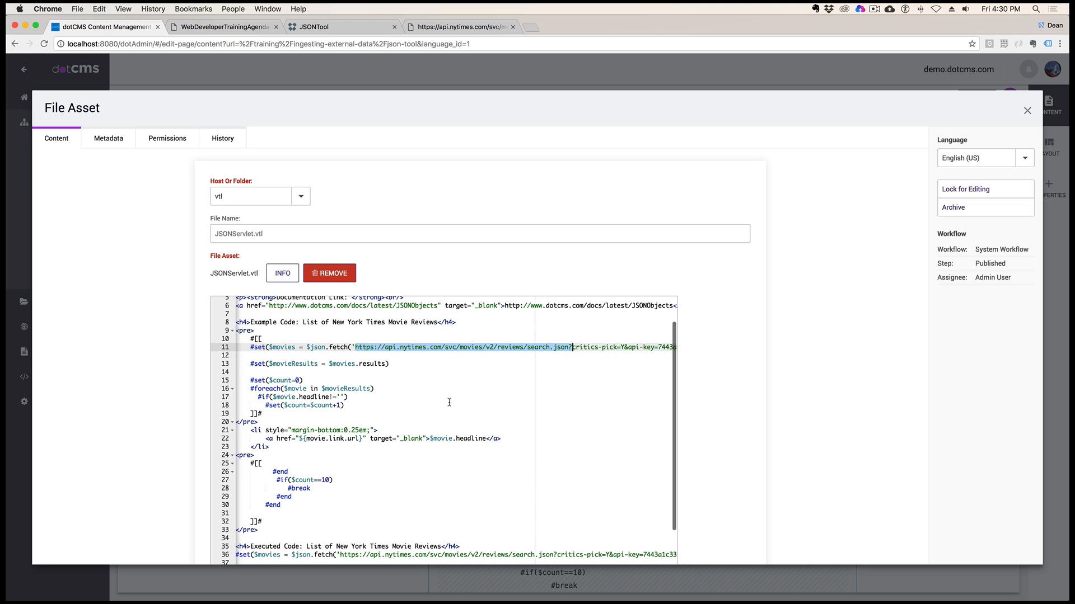
left_click_drag(296, 332, 270, 331)
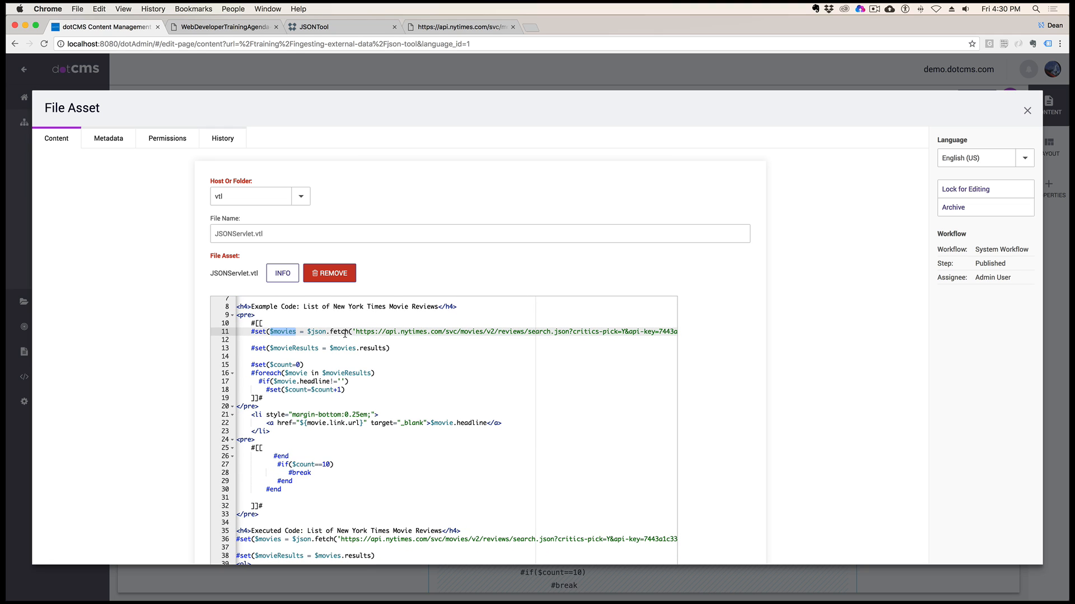
left_click_drag(273, 348, 379, 348)
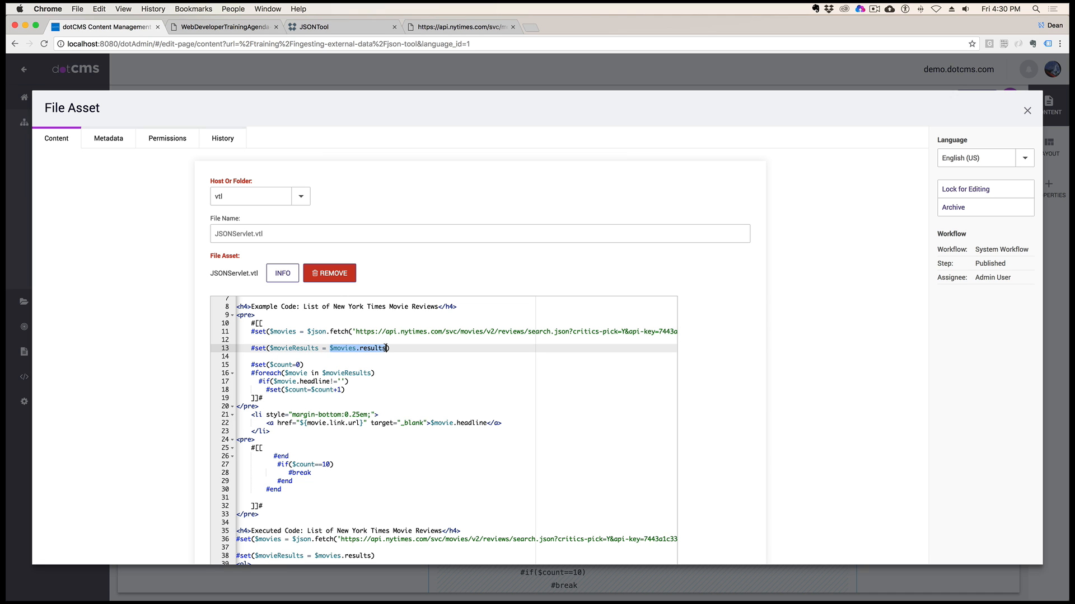
Compare $movies.results with the results array in the New York Times JSON response, then return to the JSONServlet.vtl code
left_click(459, 28)
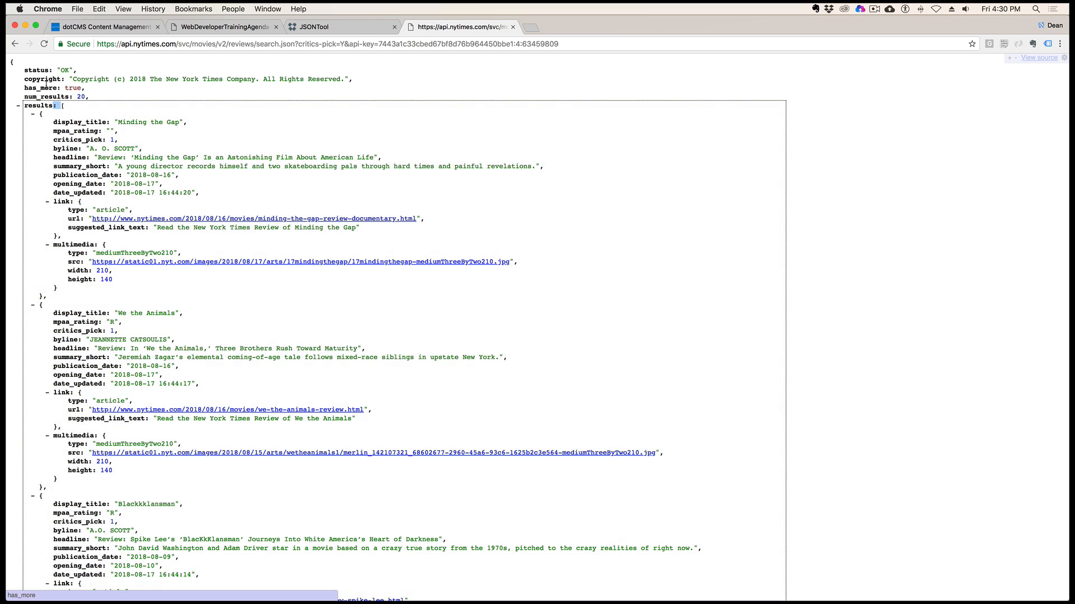
left_click_drag(17, 107, 8, 71)
left_click(50, 123)
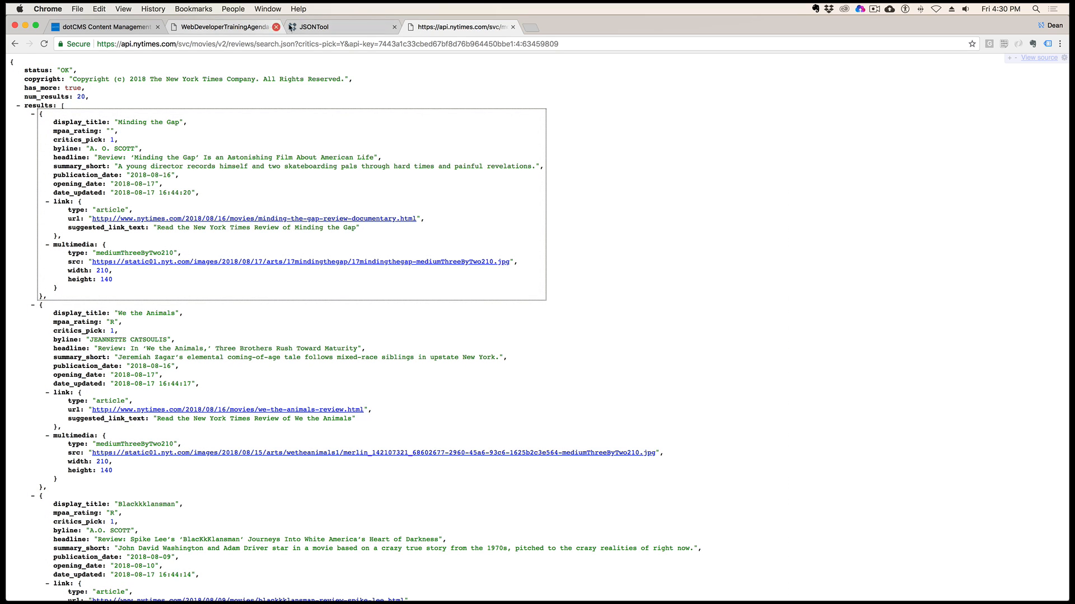
left_click(140, 27)
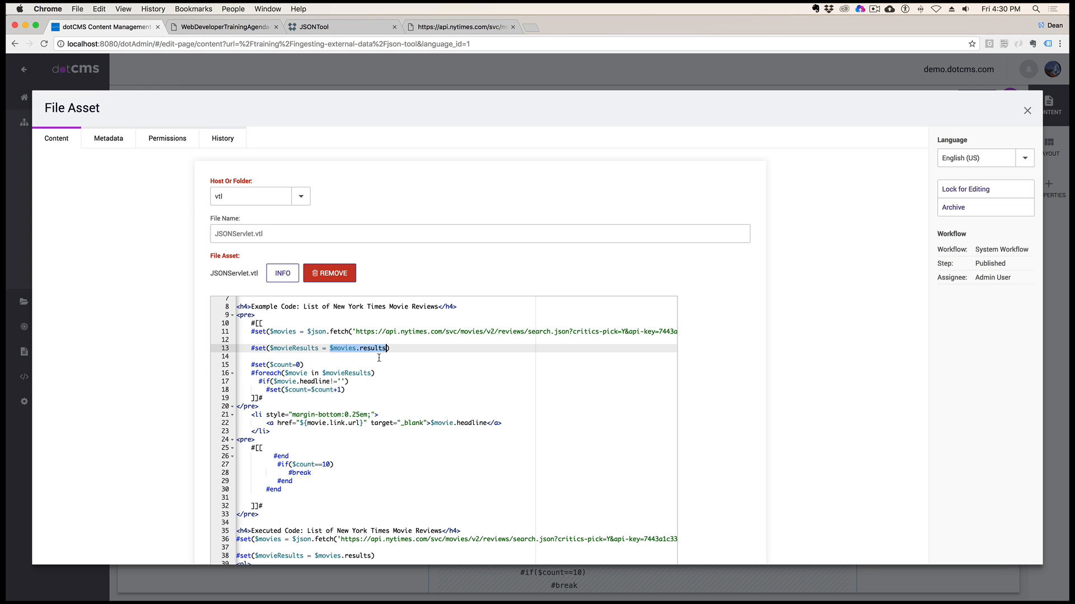
Study the $count setup, the #foreach loop over $movieResults and the $movie.headline condition in JSONServlet.vtl
left_click(303, 364)
left_click_drag(345, 349, 382, 350)
left_click_drag(251, 373, 377, 372)
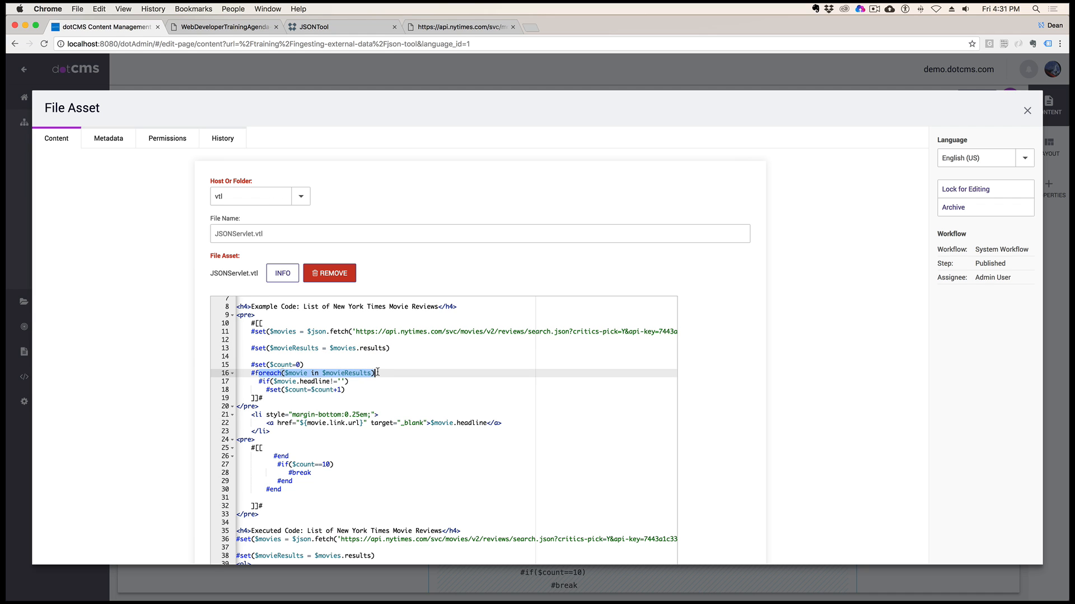
left_click_drag(273, 381, 330, 381)
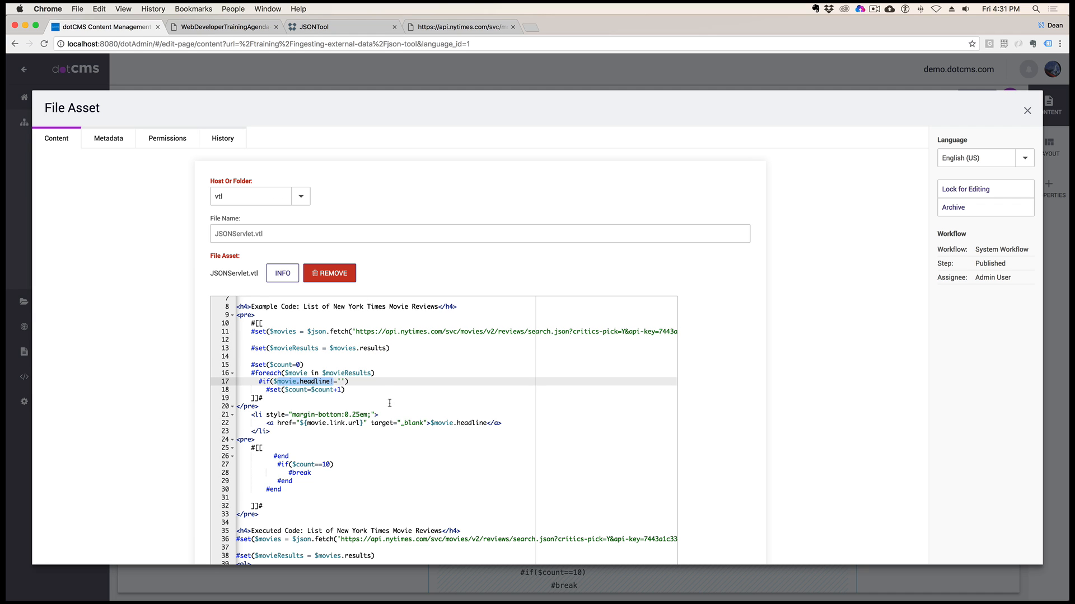
scroll(390, 403, "down", 2)
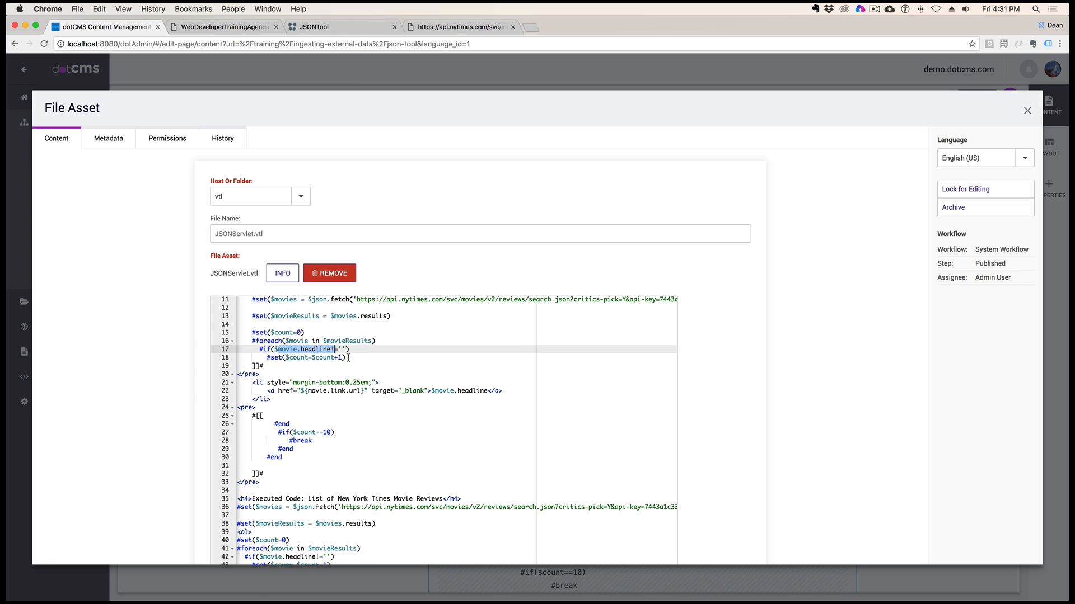
Examine the ${movie.link.url} link, the $movie.headline link text and the #break condition at $count==10 in JSONServlet.vtl
left_click_drag(327, 399, 335, 392)
double_click(351, 391)
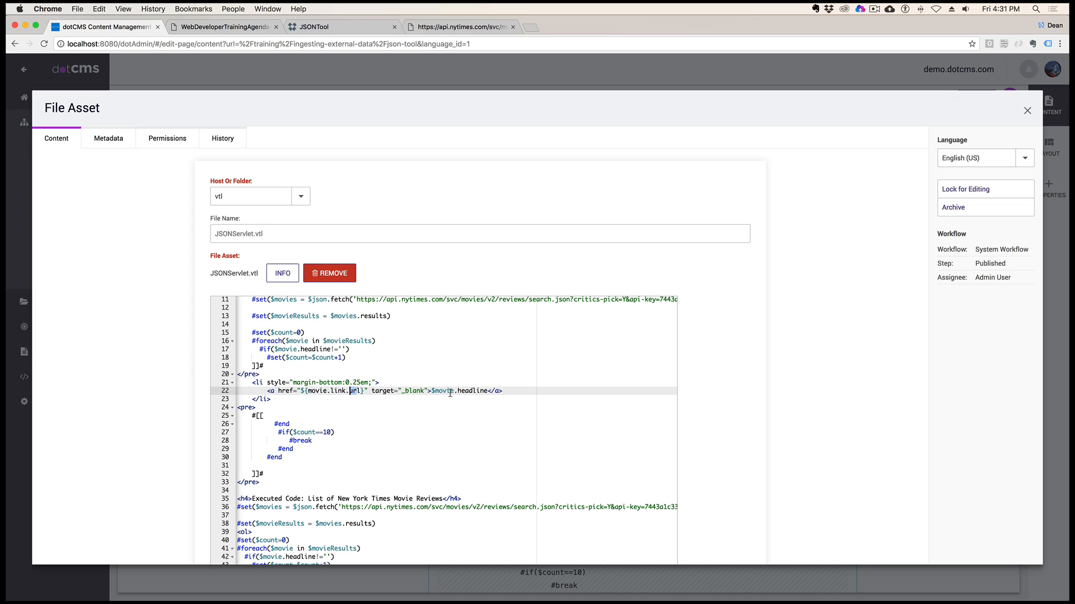
left_click_drag(432, 391, 484, 392)
scroll(392, 472, "down", 1)
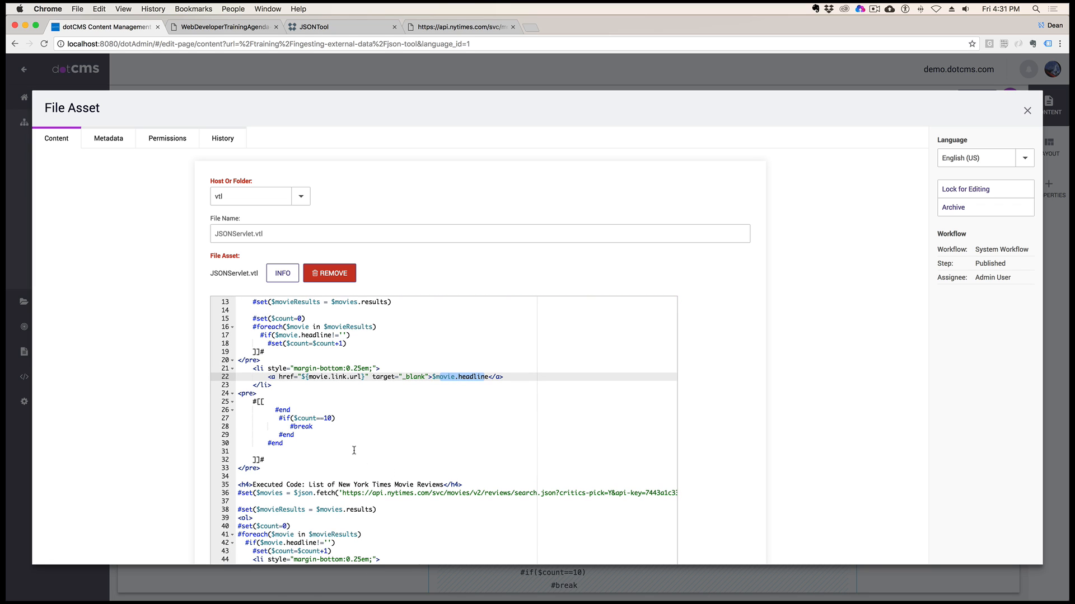
left_click_drag(238, 418, 307, 435)
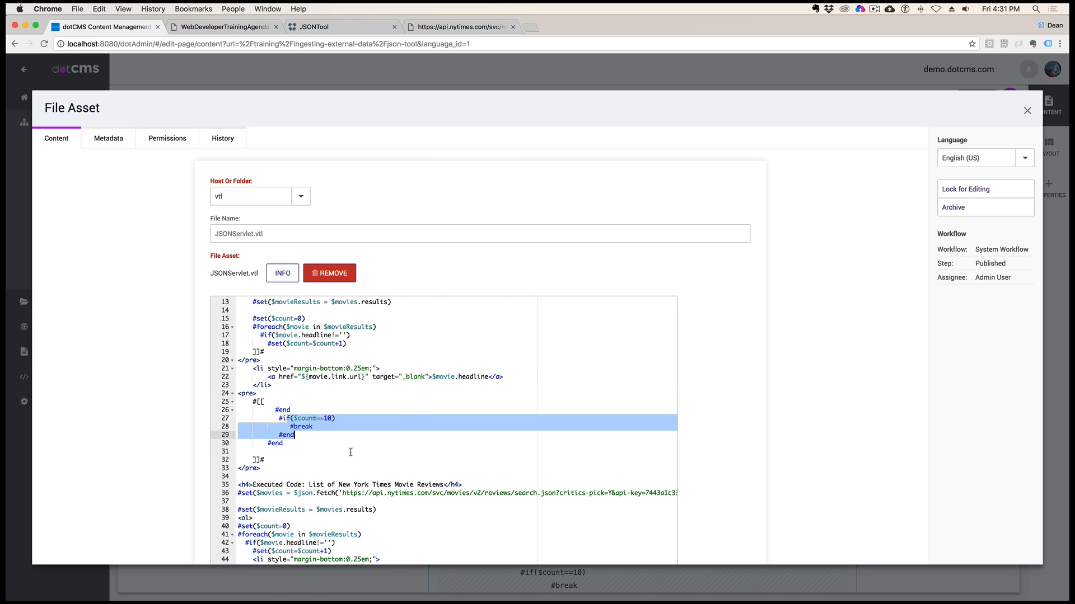
Review the executed code block from the List of New York Times Movie Reviews heading to the final #end, then close the file asset
scroll(350, 452, "down", 6)
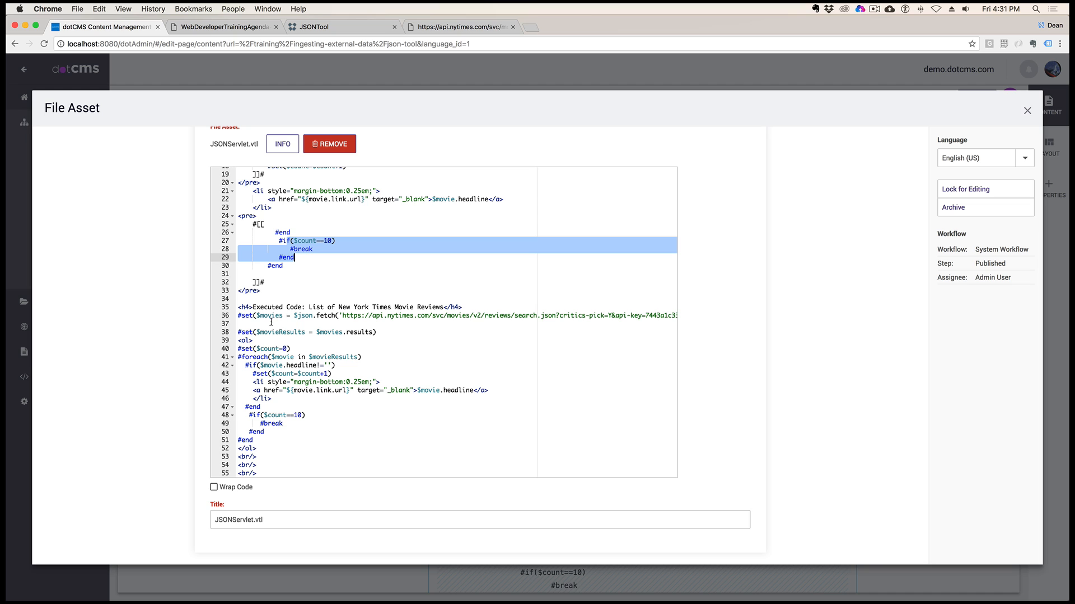
left_click_drag(238, 307, 253, 442)
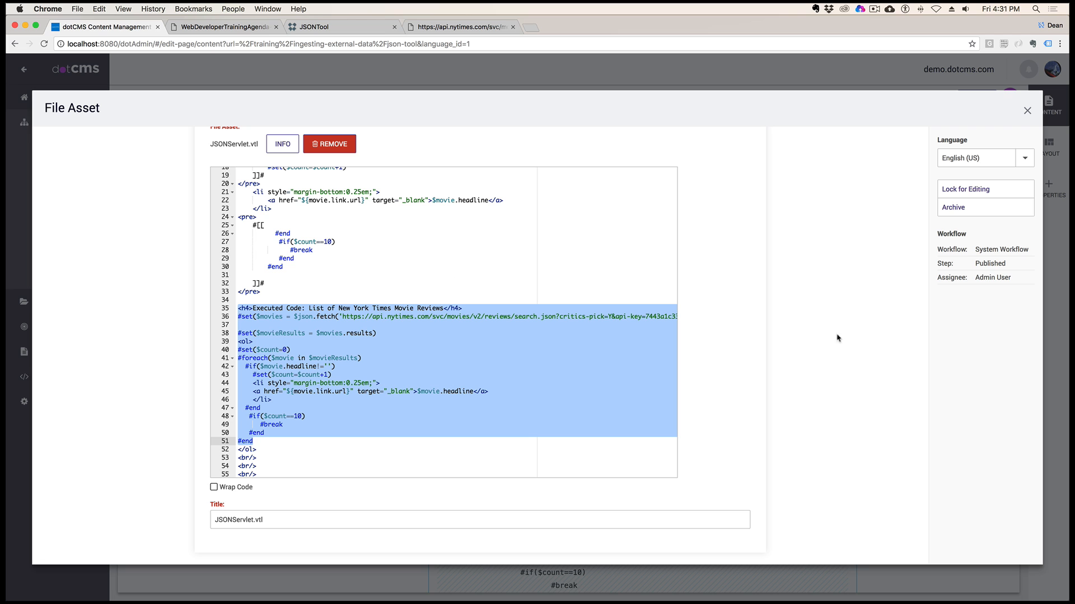
left_click(1028, 112)
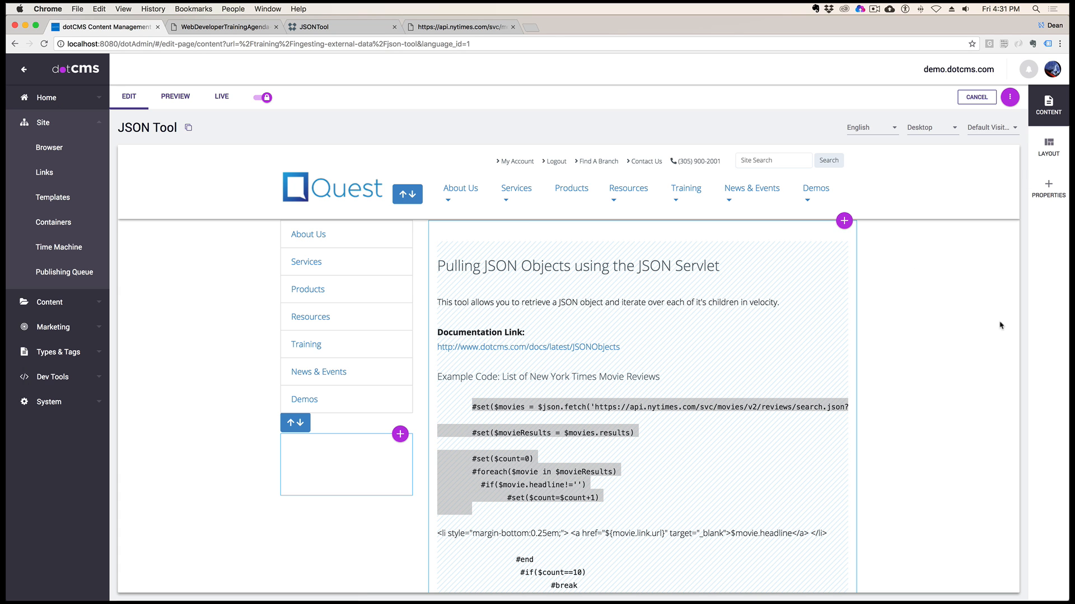
Open the 'We the Animals' review from the page's executed movie review list, skim the article and close it
scroll(808, 434, "down", 10)
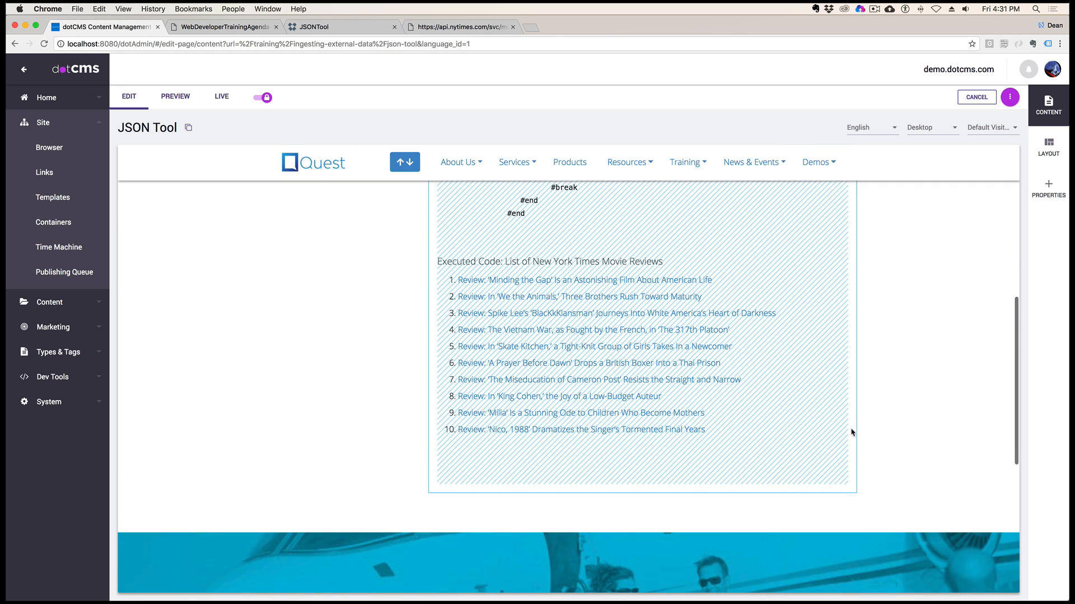
left_click(578, 298)
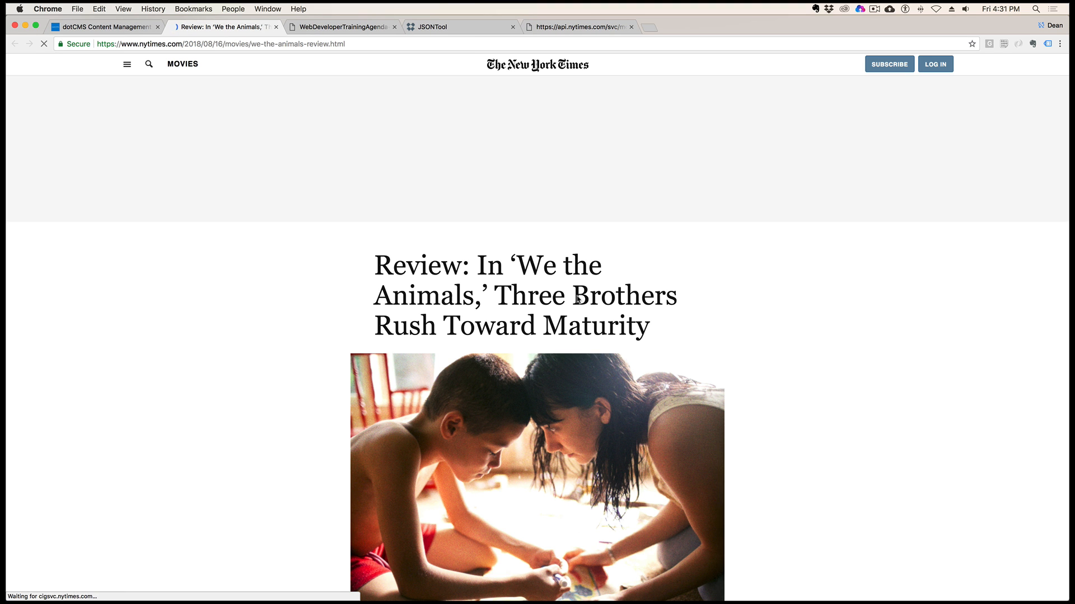
scroll(830, 357, "down", 5)
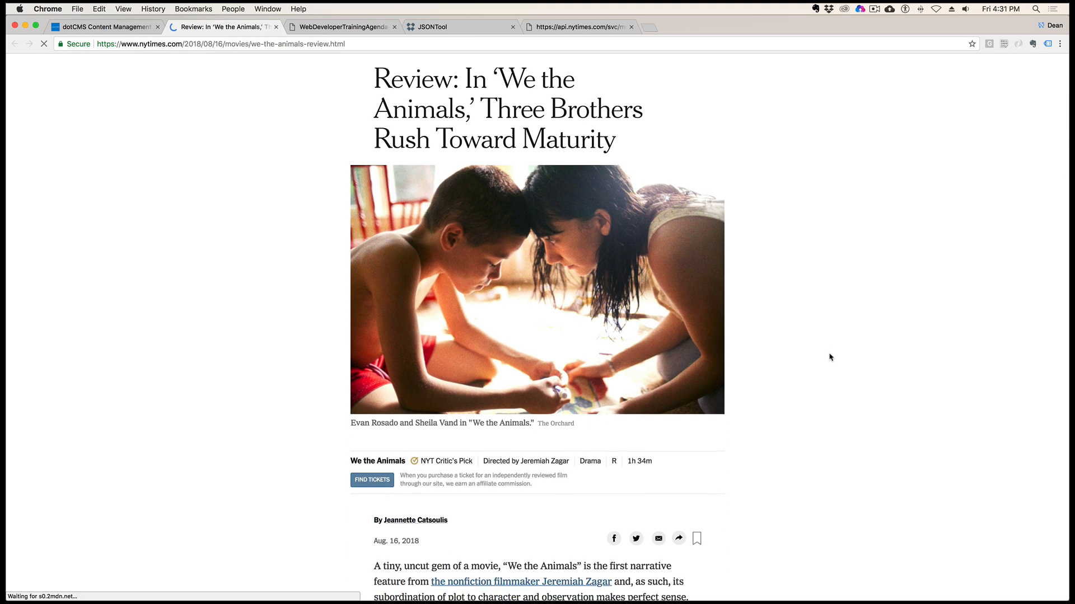
scroll(831, 357, "down", 3)
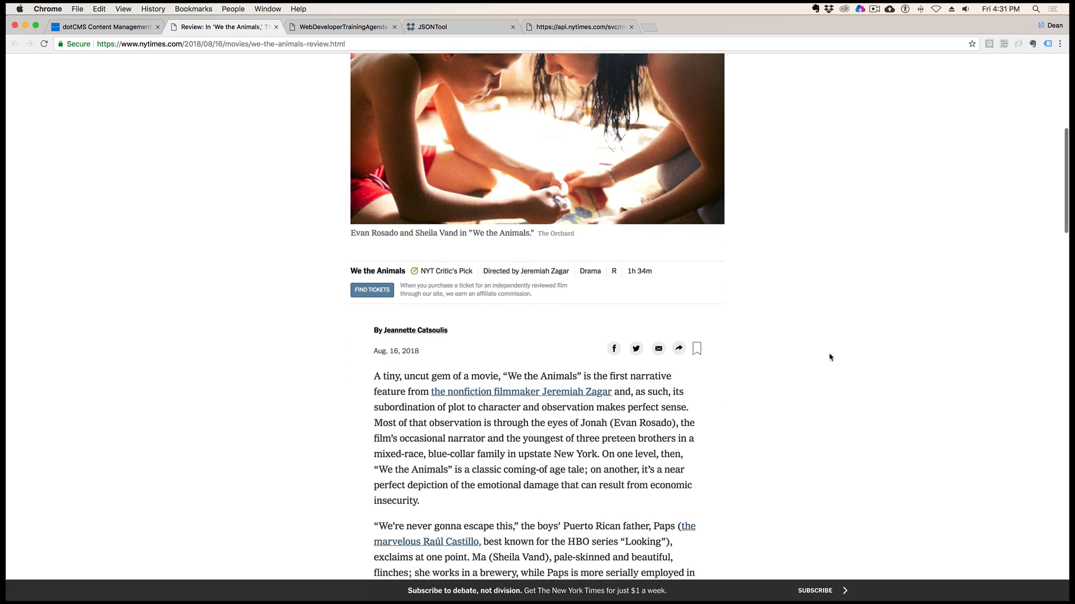
scroll(831, 357, "up", 7)
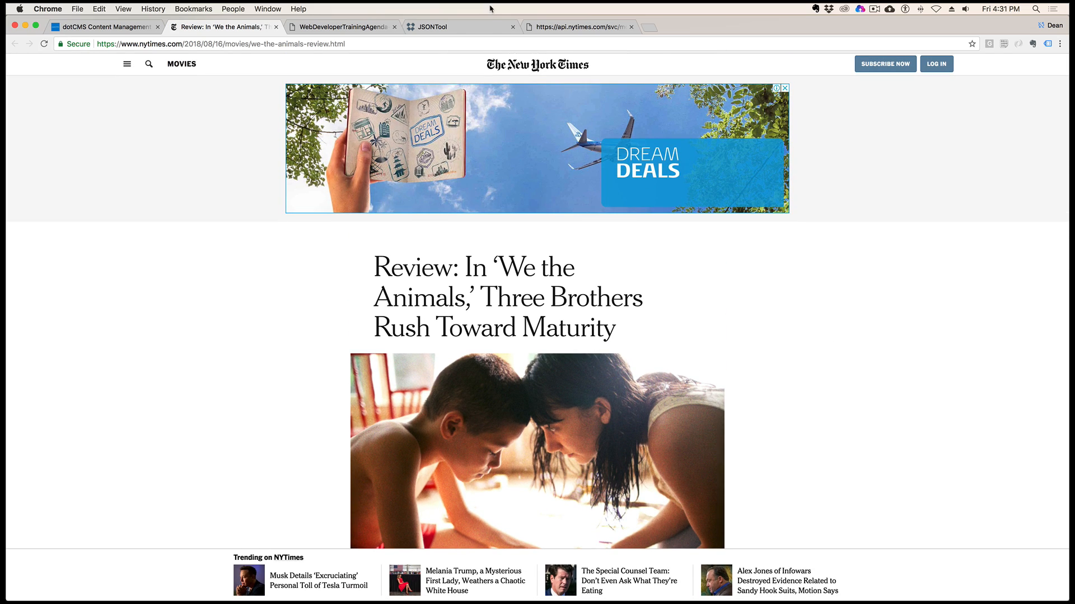
left_click(275, 27)
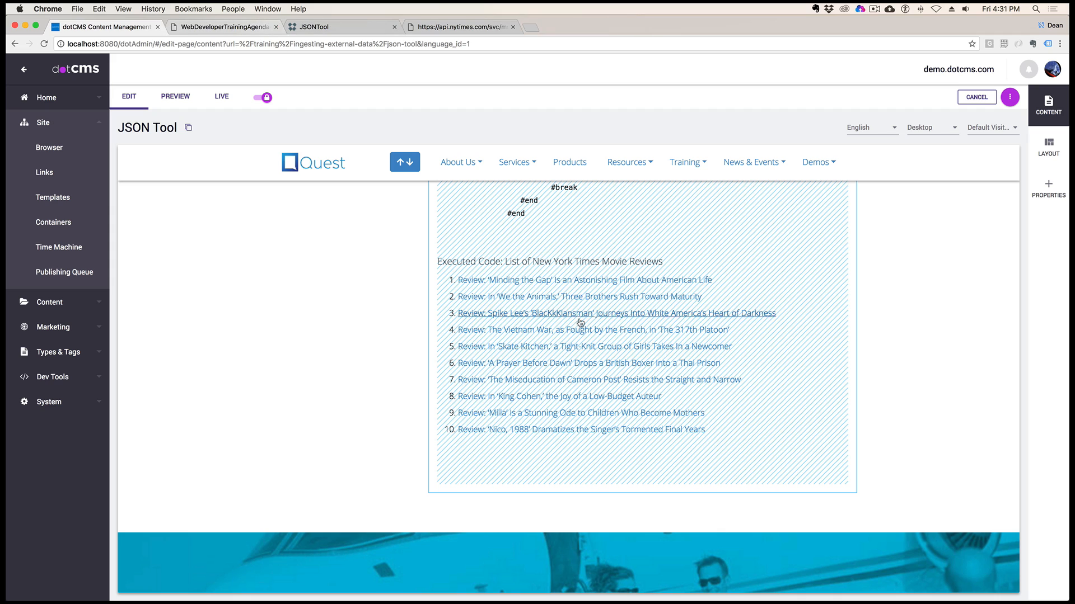
View the 'BlacKkKlansman' review from the list and close it, then open and skim the 'The 317th Platoon' review
left_click(526, 314)
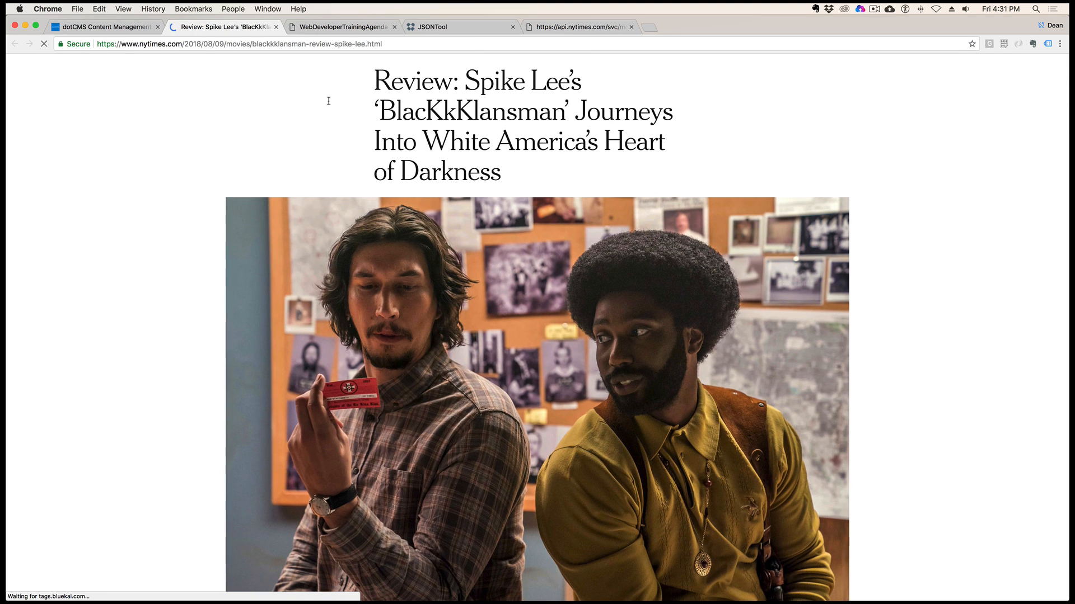
left_click(275, 27)
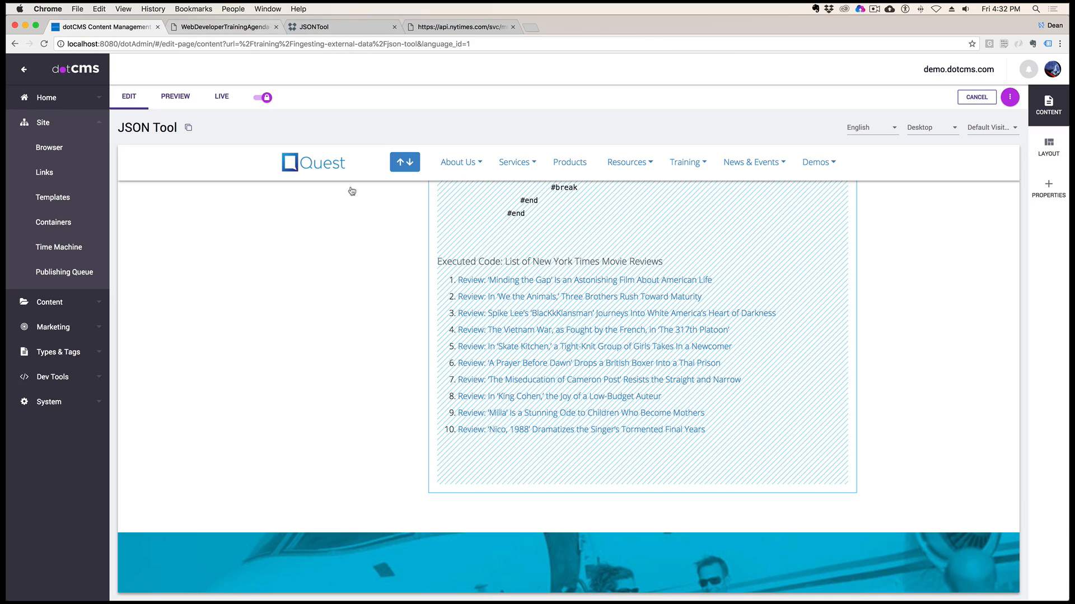
scroll(593, 324, "down", 1)
left_click(584, 305)
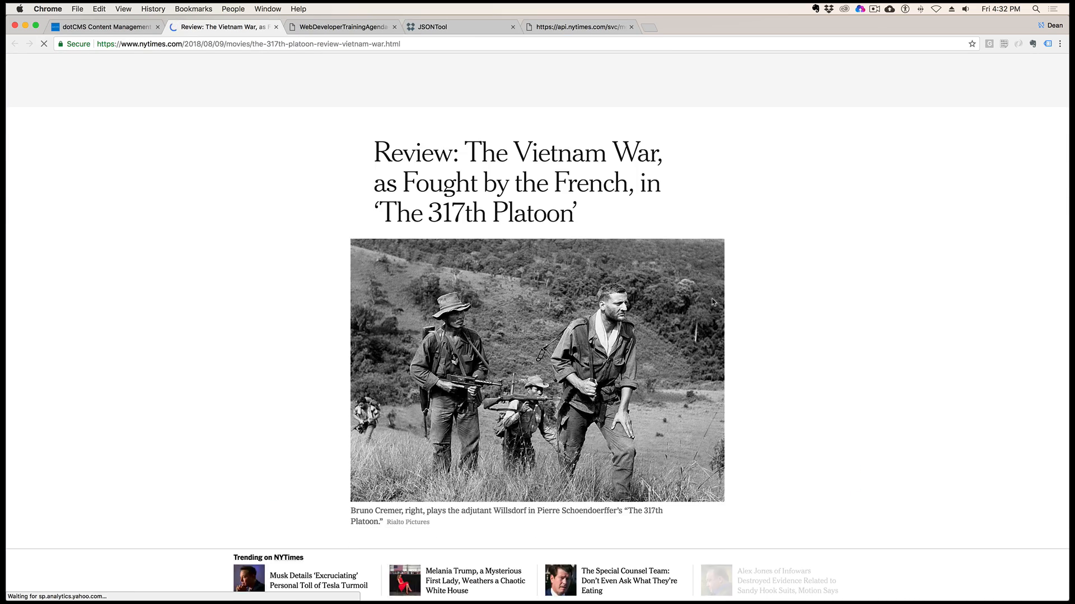
scroll(712, 302, "down", 8)
scroll(712, 303, "down", 5)
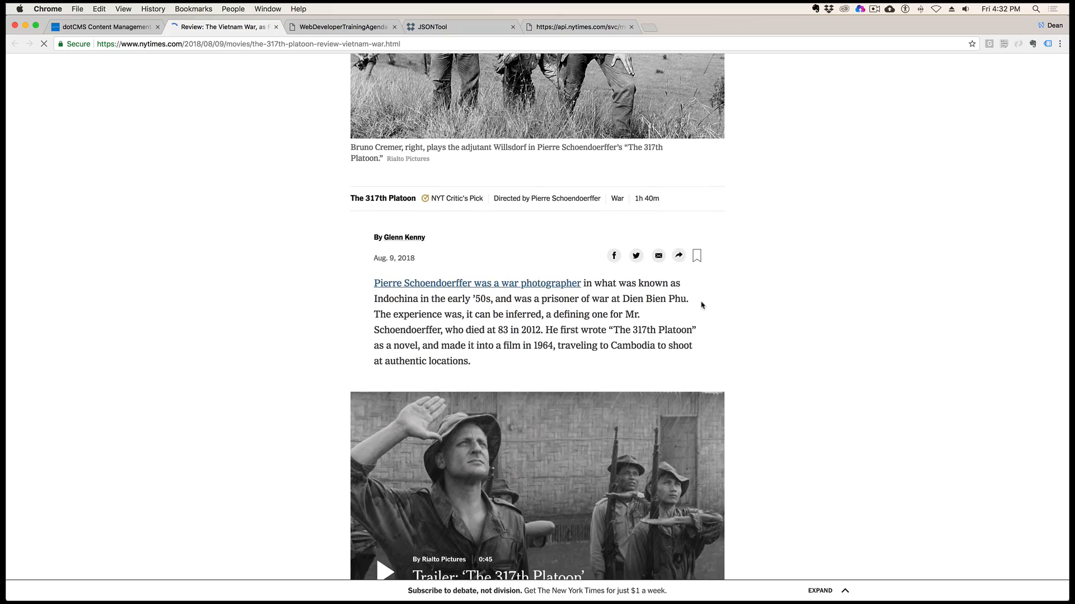
scroll(702, 306, "up", 3)
scroll(701, 306, "up", 5)
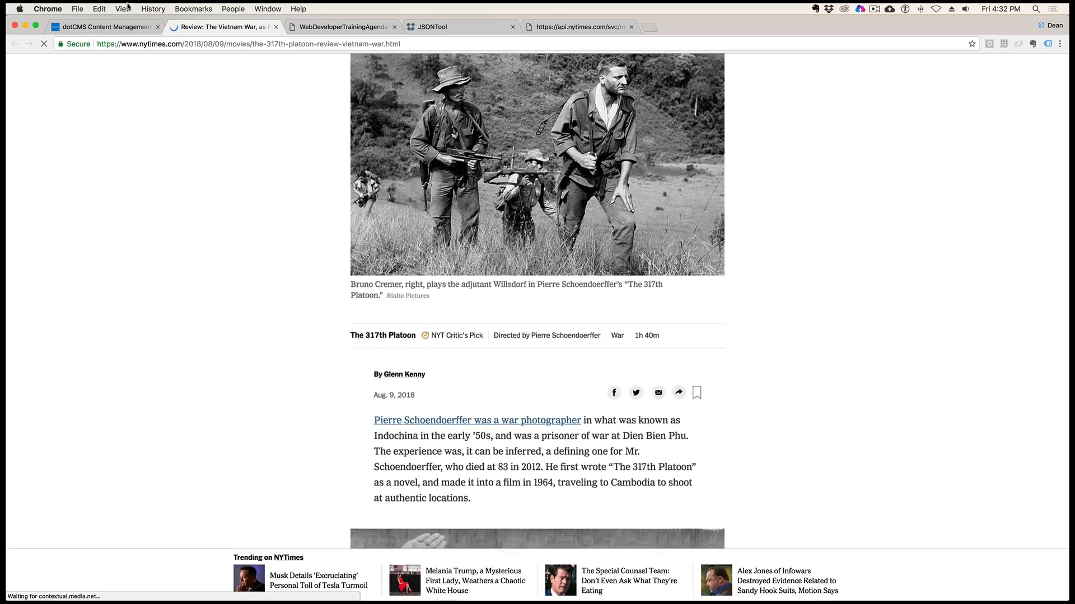
Return to the JSON Tool page and compare the example Velocity code with the executed list of movie reviews
key("super+1")
scroll(674, 314, "up", 10)
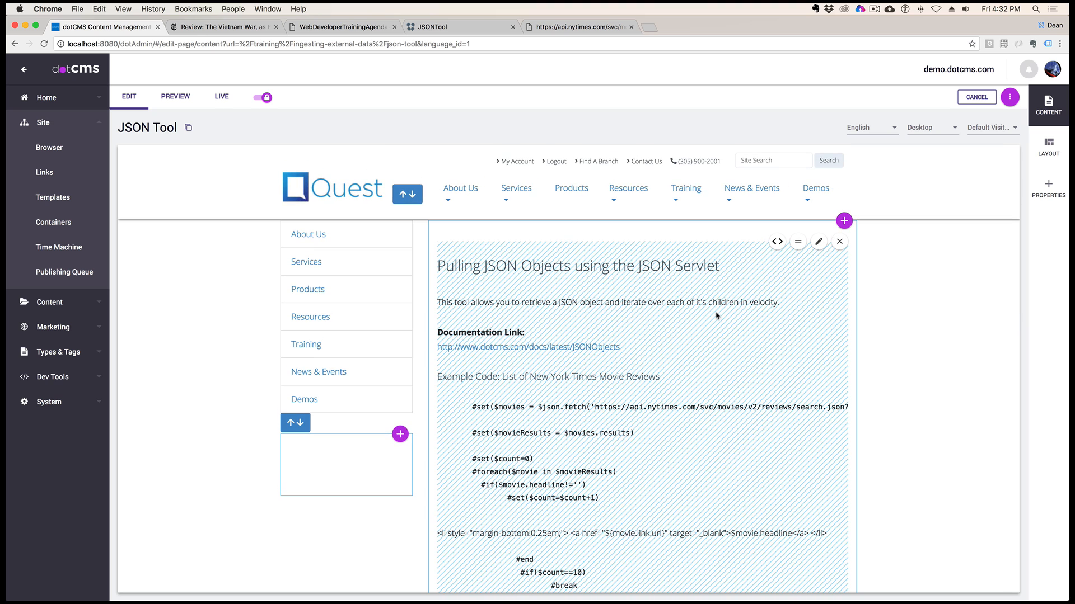
scroll(716, 315, "down", 1)
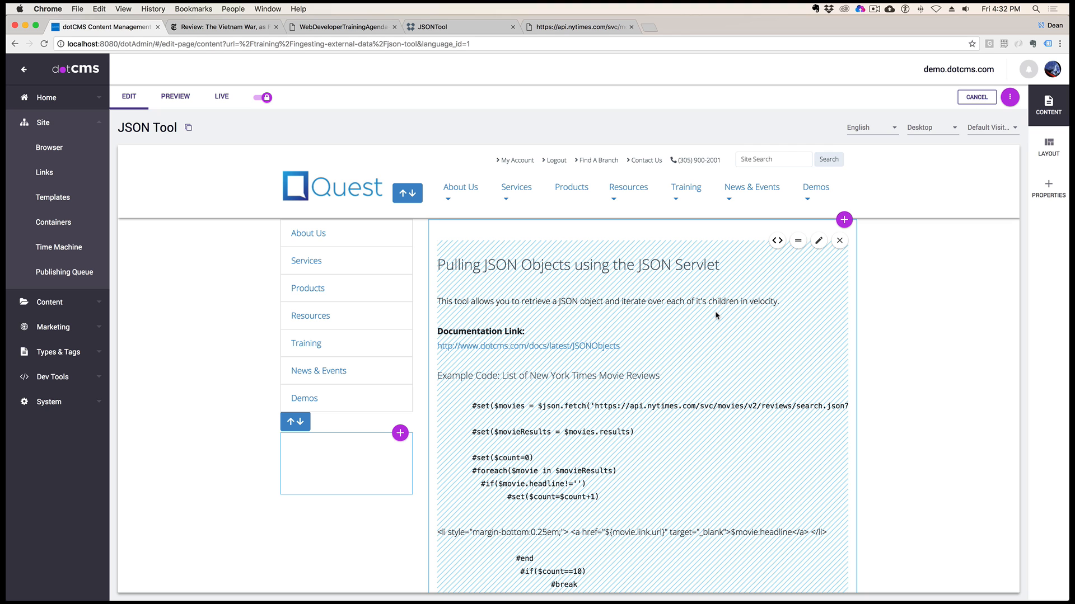
scroll(716, 316, "down", 10)
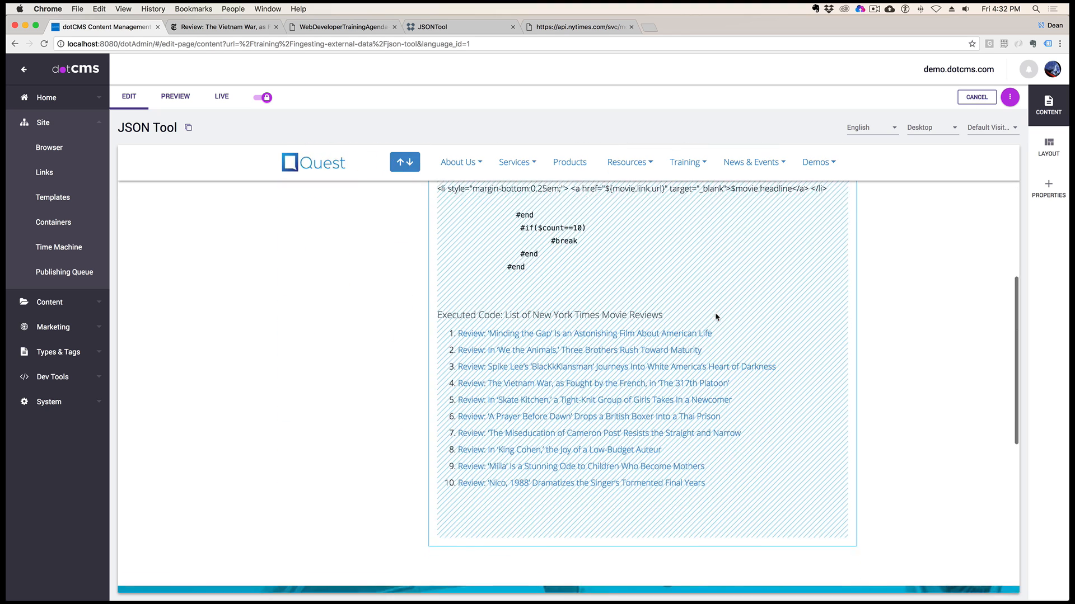
left_click_drag(471, 303, 446, 277)
left_click(523, 259)
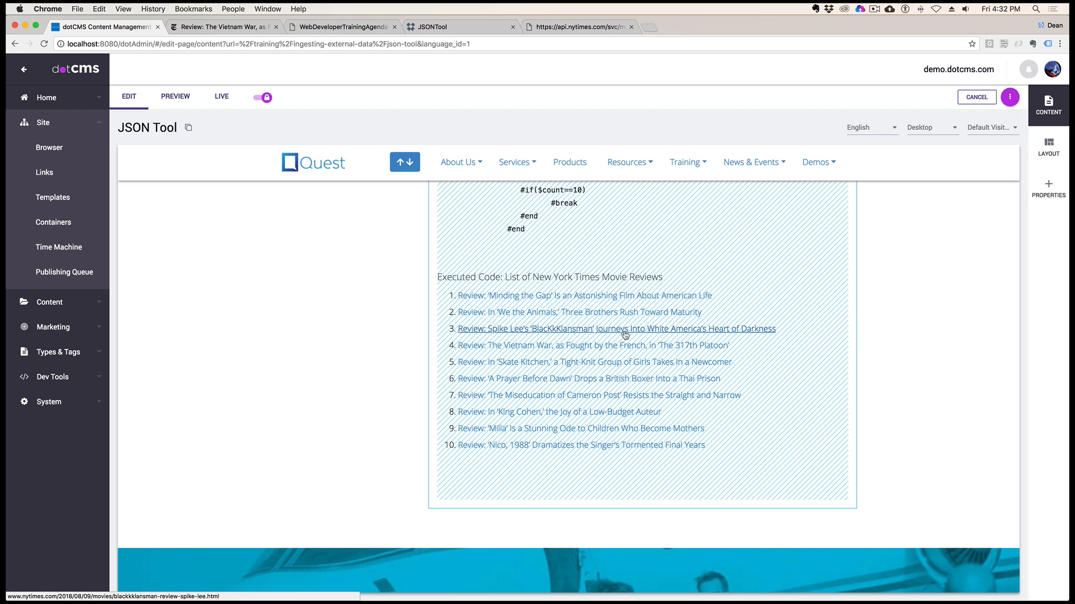
Open the 'Skate Kitchen' review from the list and examine its headline and article text
left_click(599, 363)
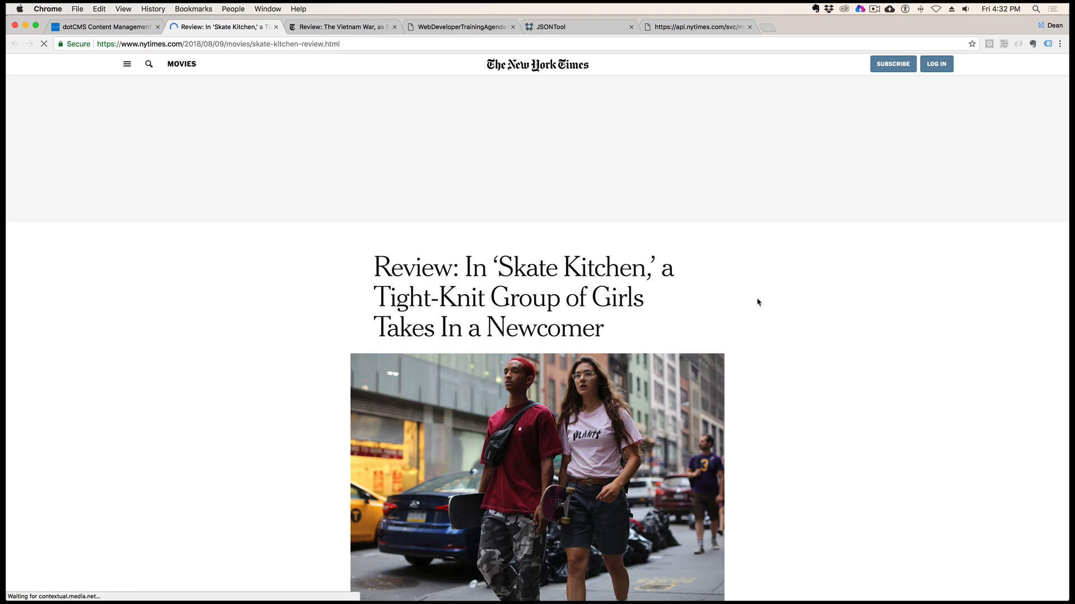
scroll(726, 315, "down", 5)
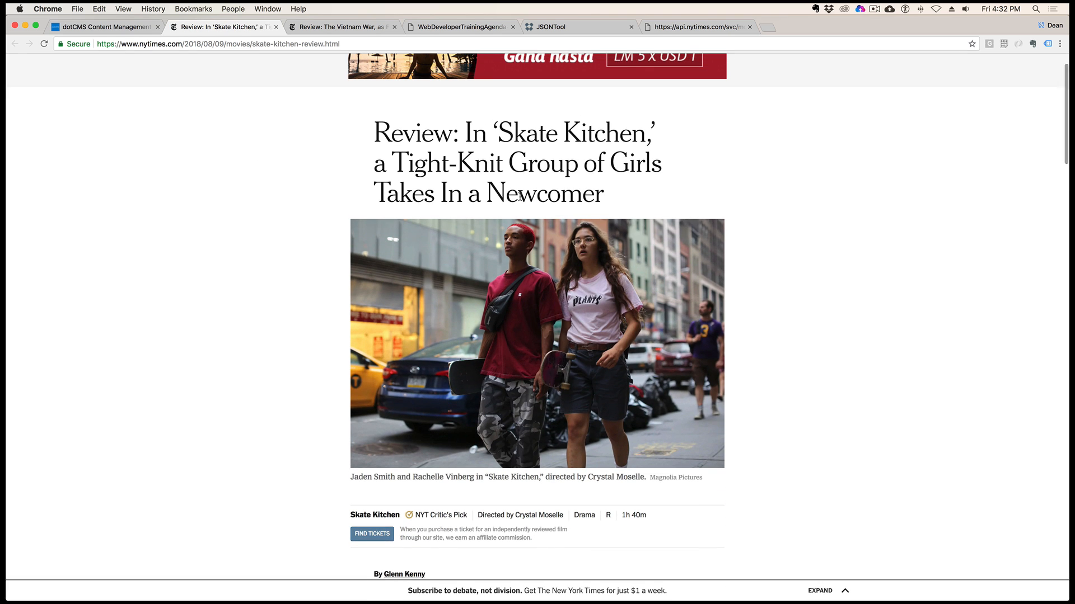
left_click_drag(616, 193, 374, 120)
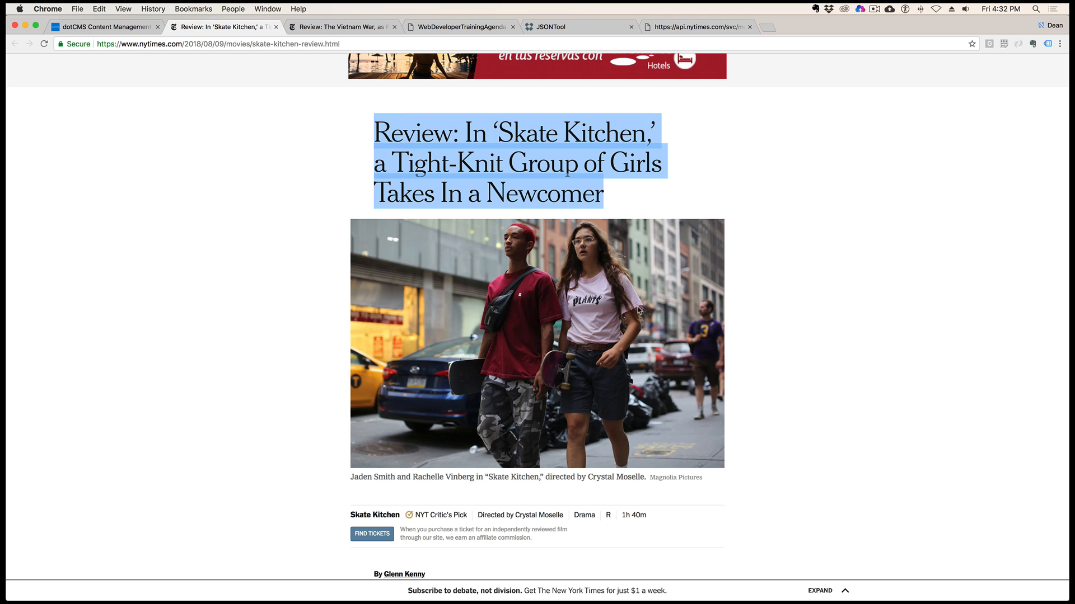
scroll(641, 310, "down", 18)
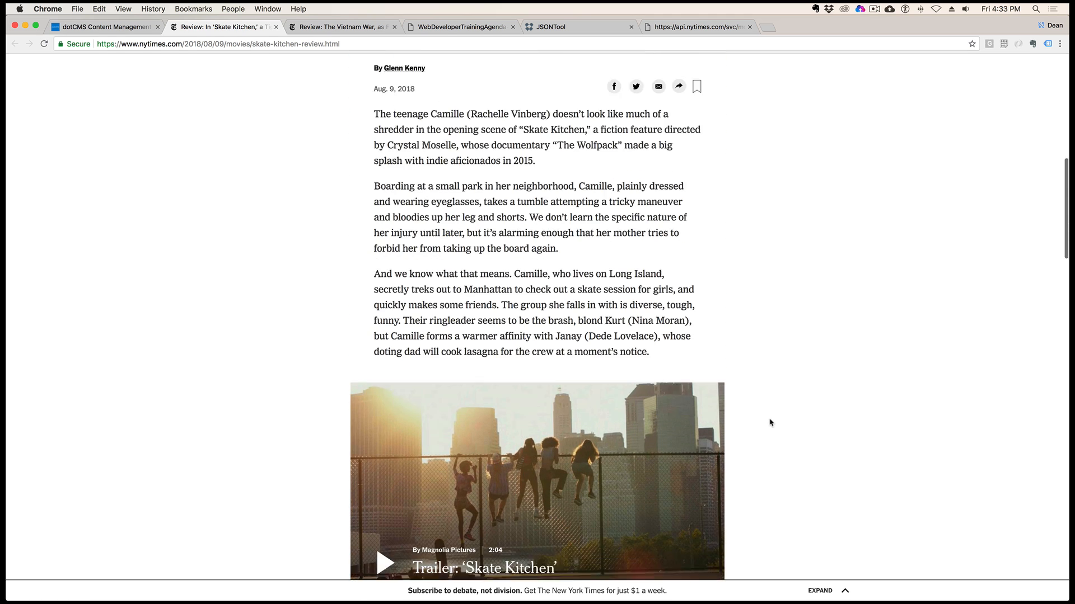
scroll(771, 422, "down", 4)
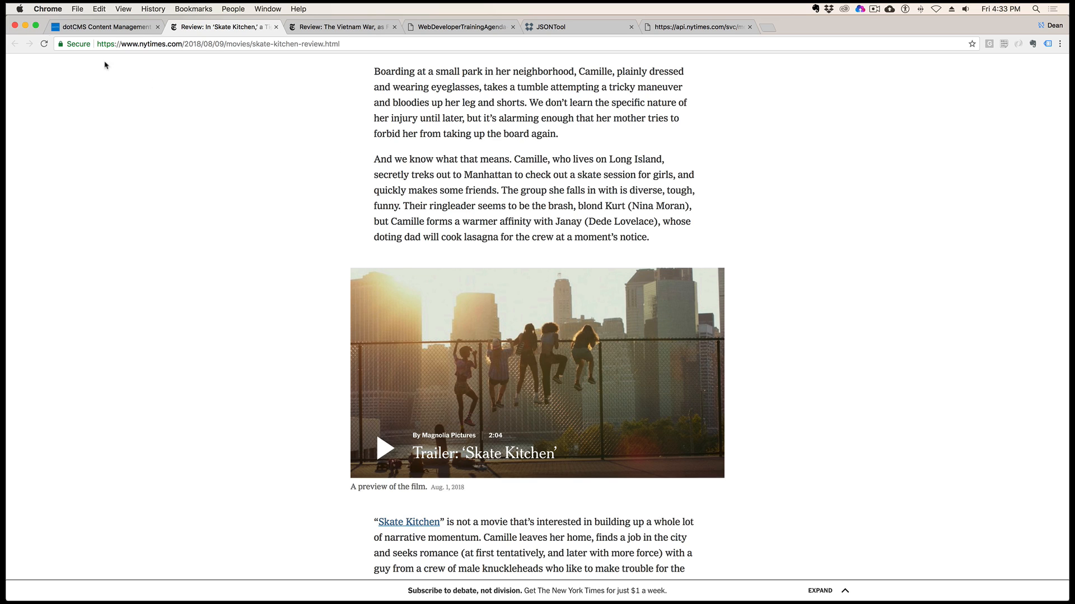
Return to the JSON Tool page and highlight the executed list of New York Times movie reviews, then clear the selection
left_click(119, 30)
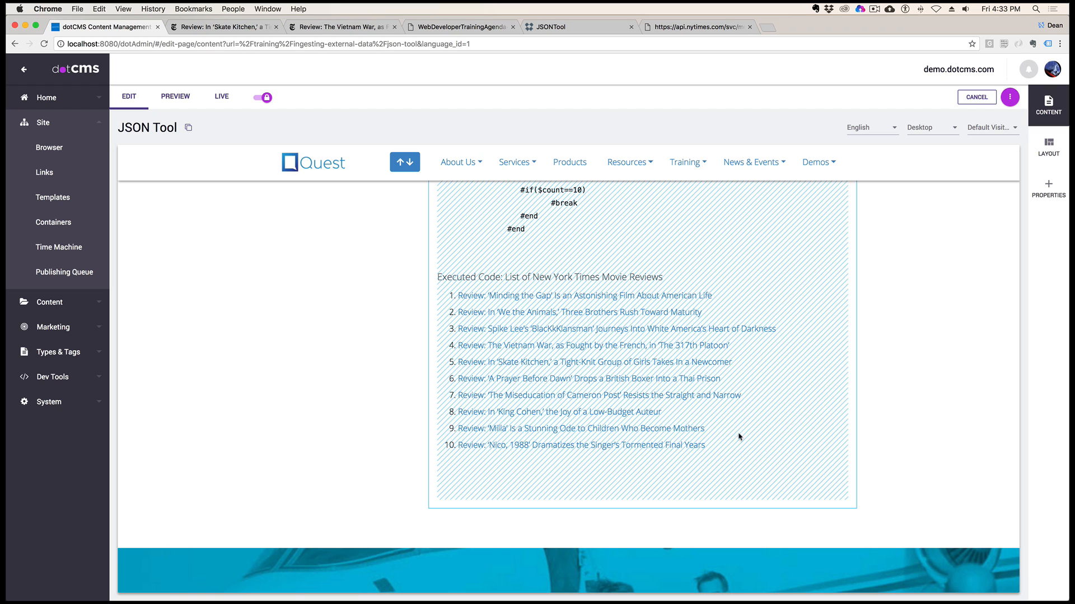
left_click_drag(716, 454, 446, 273)
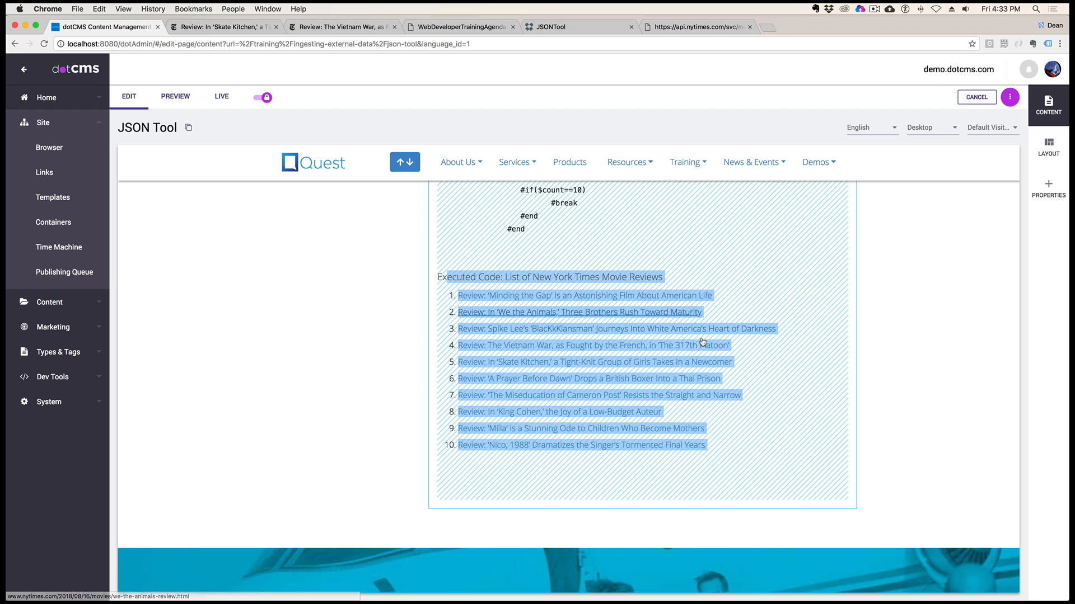
left_click(729, 451)
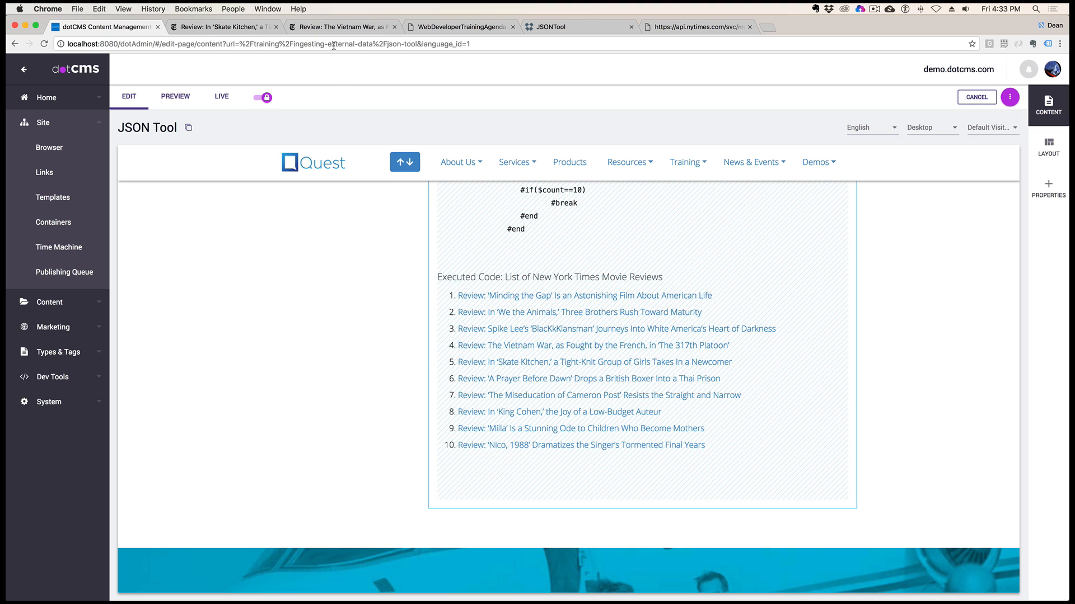
Review the JSONTool documentation from Limiting JSON Results through $json.generate to Parse Internal JSON Files
left_click(582, 27)
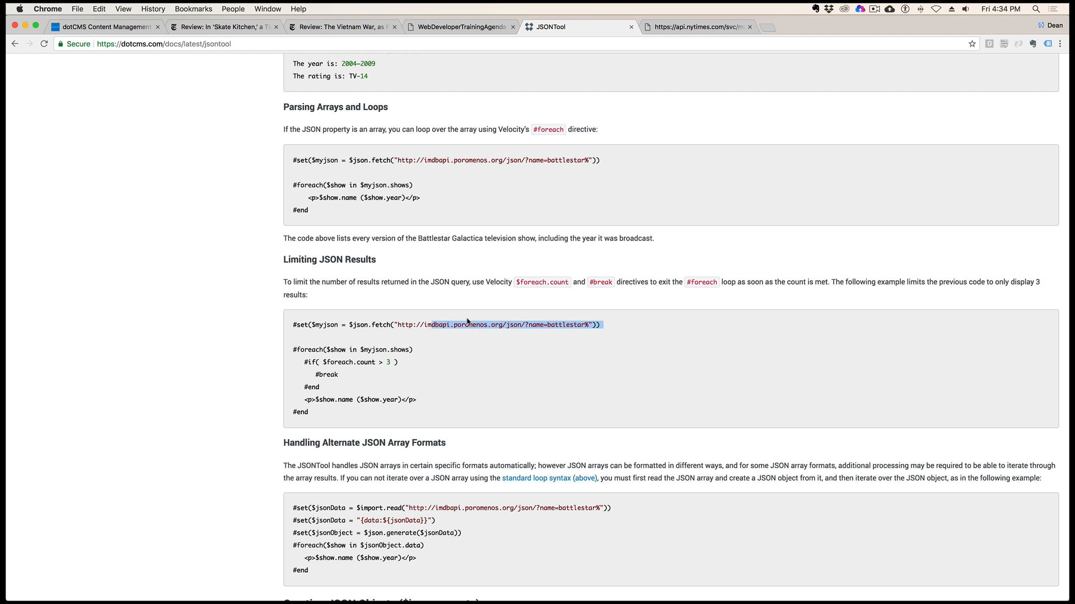
scroll(553, 422, "down", 3)
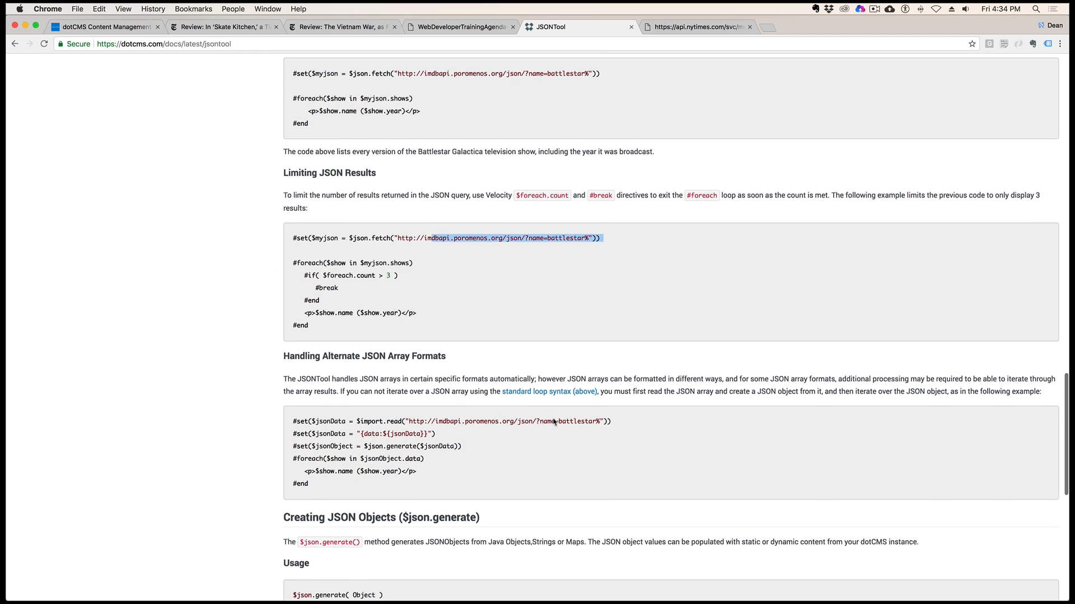
scroll(553, 419, "down", 9)
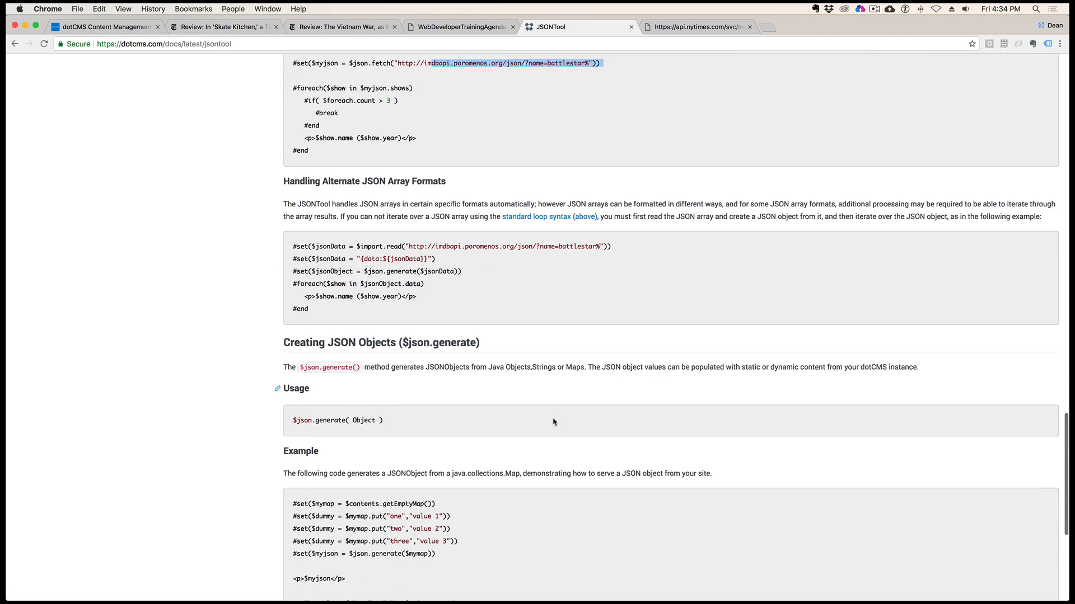
scroll(553, 421, "down", 6)
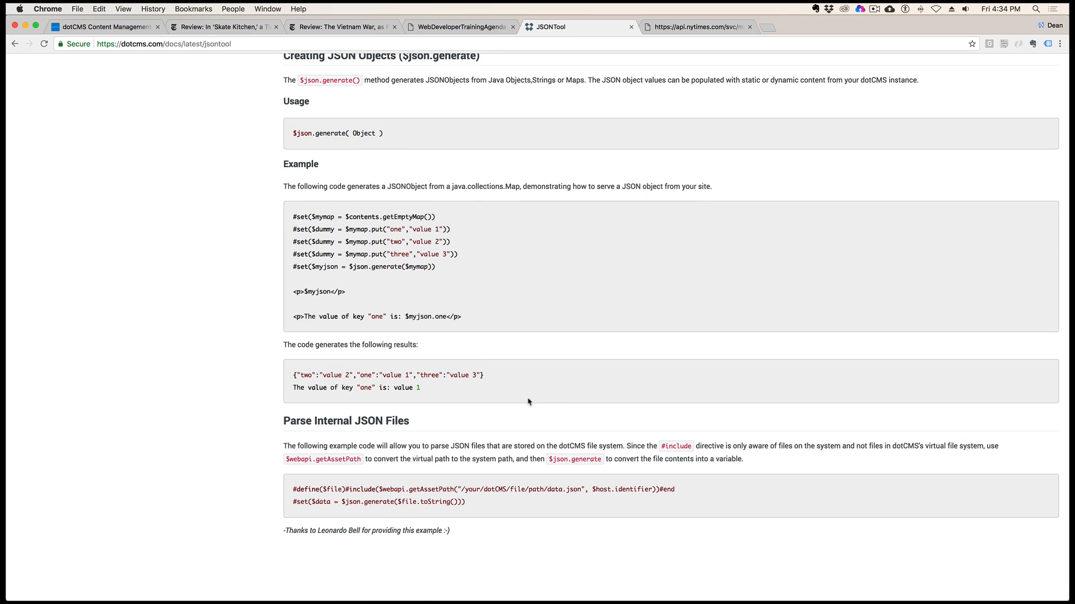
Find the timeout note in the JSONTool documentation and highlight the URL_CONNECTION_TIMEOUT property and the dotmarketing-config.properties file
scroll(470, 436, "up", 15)
scroll(471, 436, "up", 15)
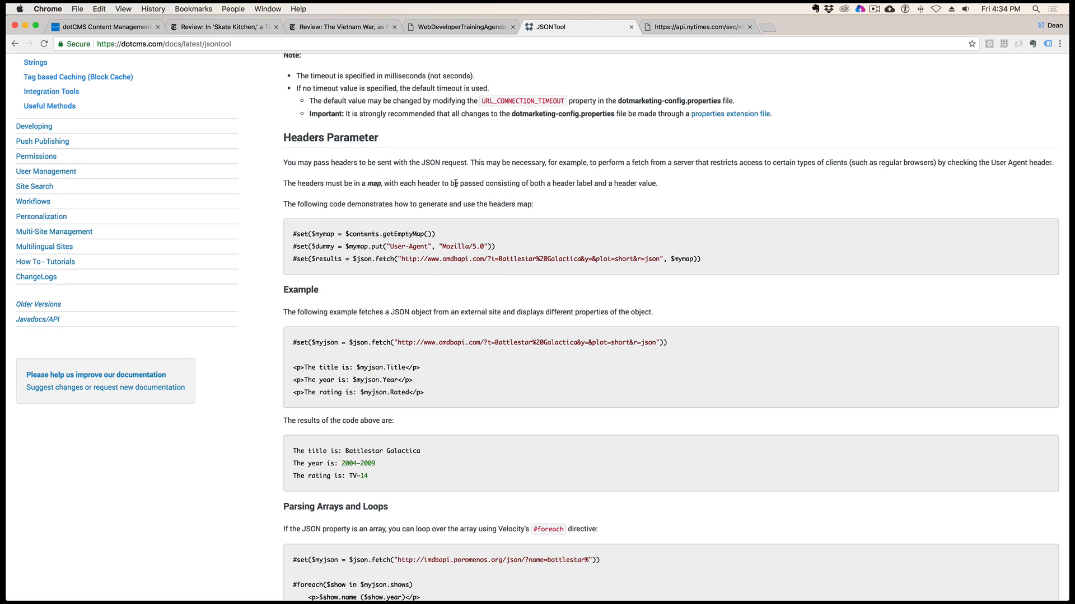
scroll(464, 208, "up", 2)
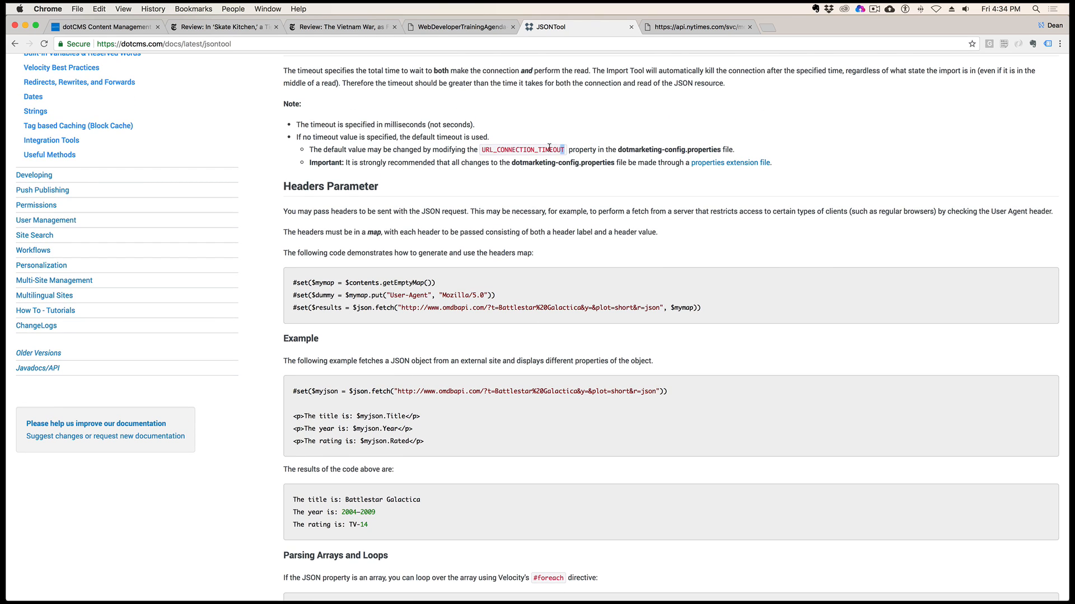
left_click_drag(563, 149, 481, 149)
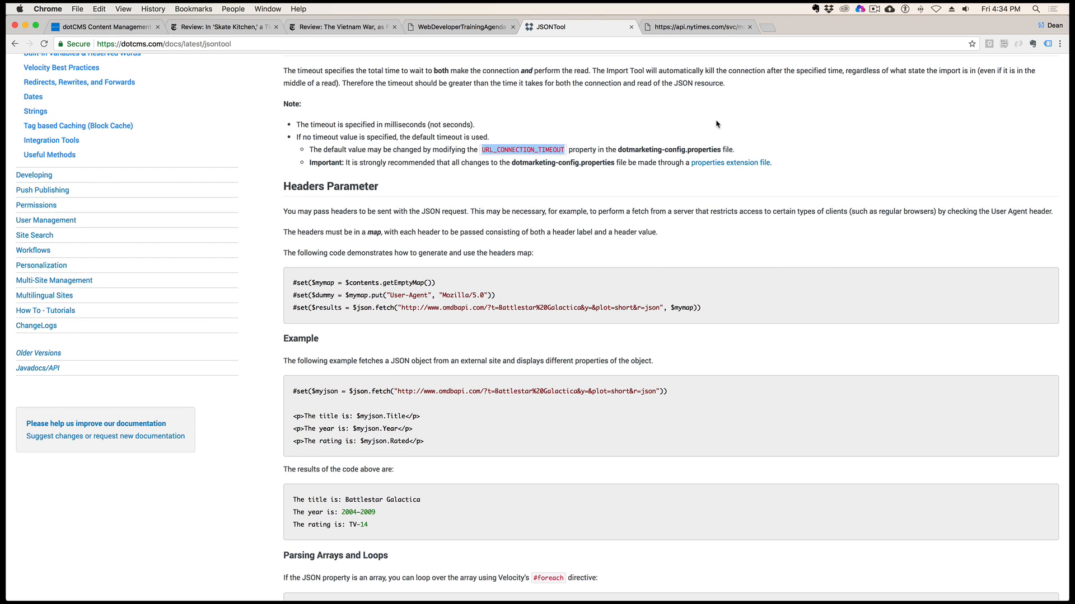
left_click_drag(628, 149, 731, 151)
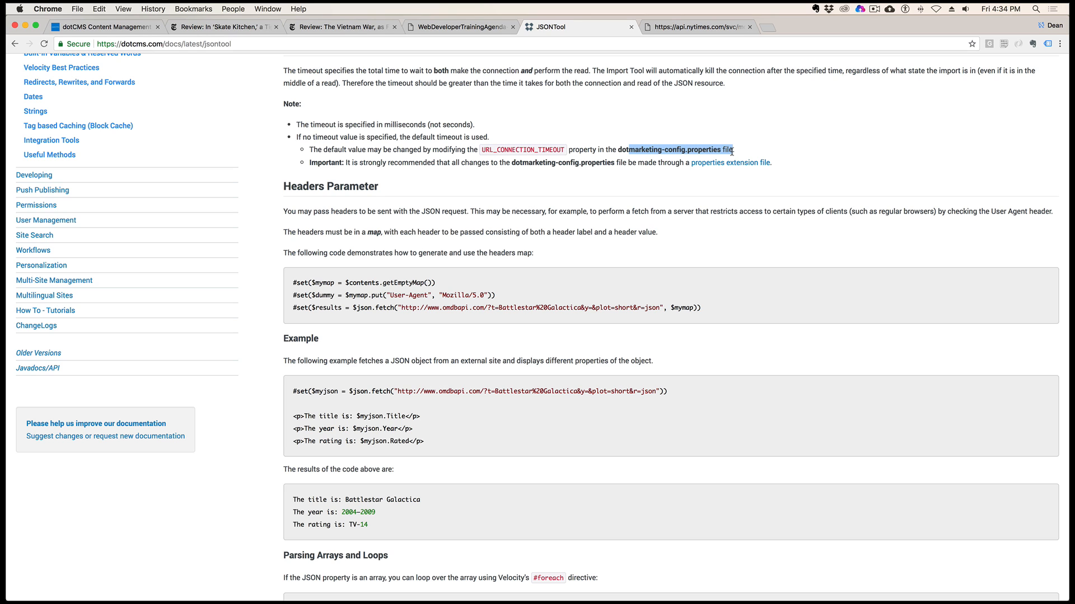